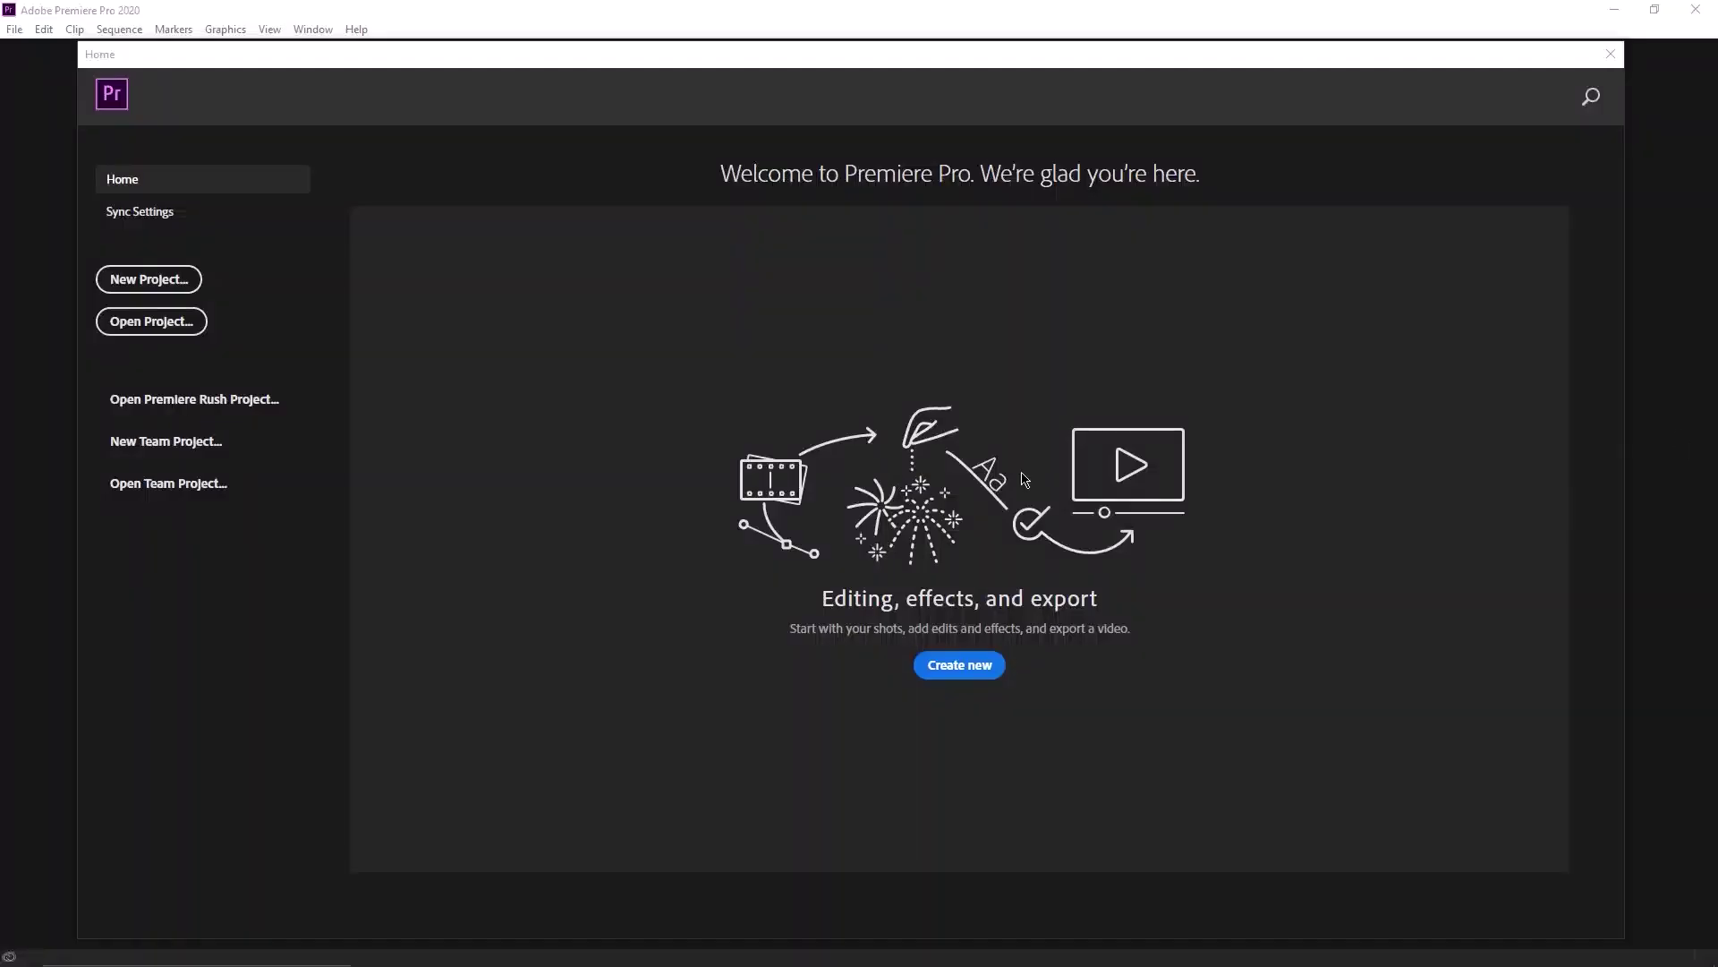
Close the Home screen and start a new project via File > New > Project.
left_click(1024, 479)
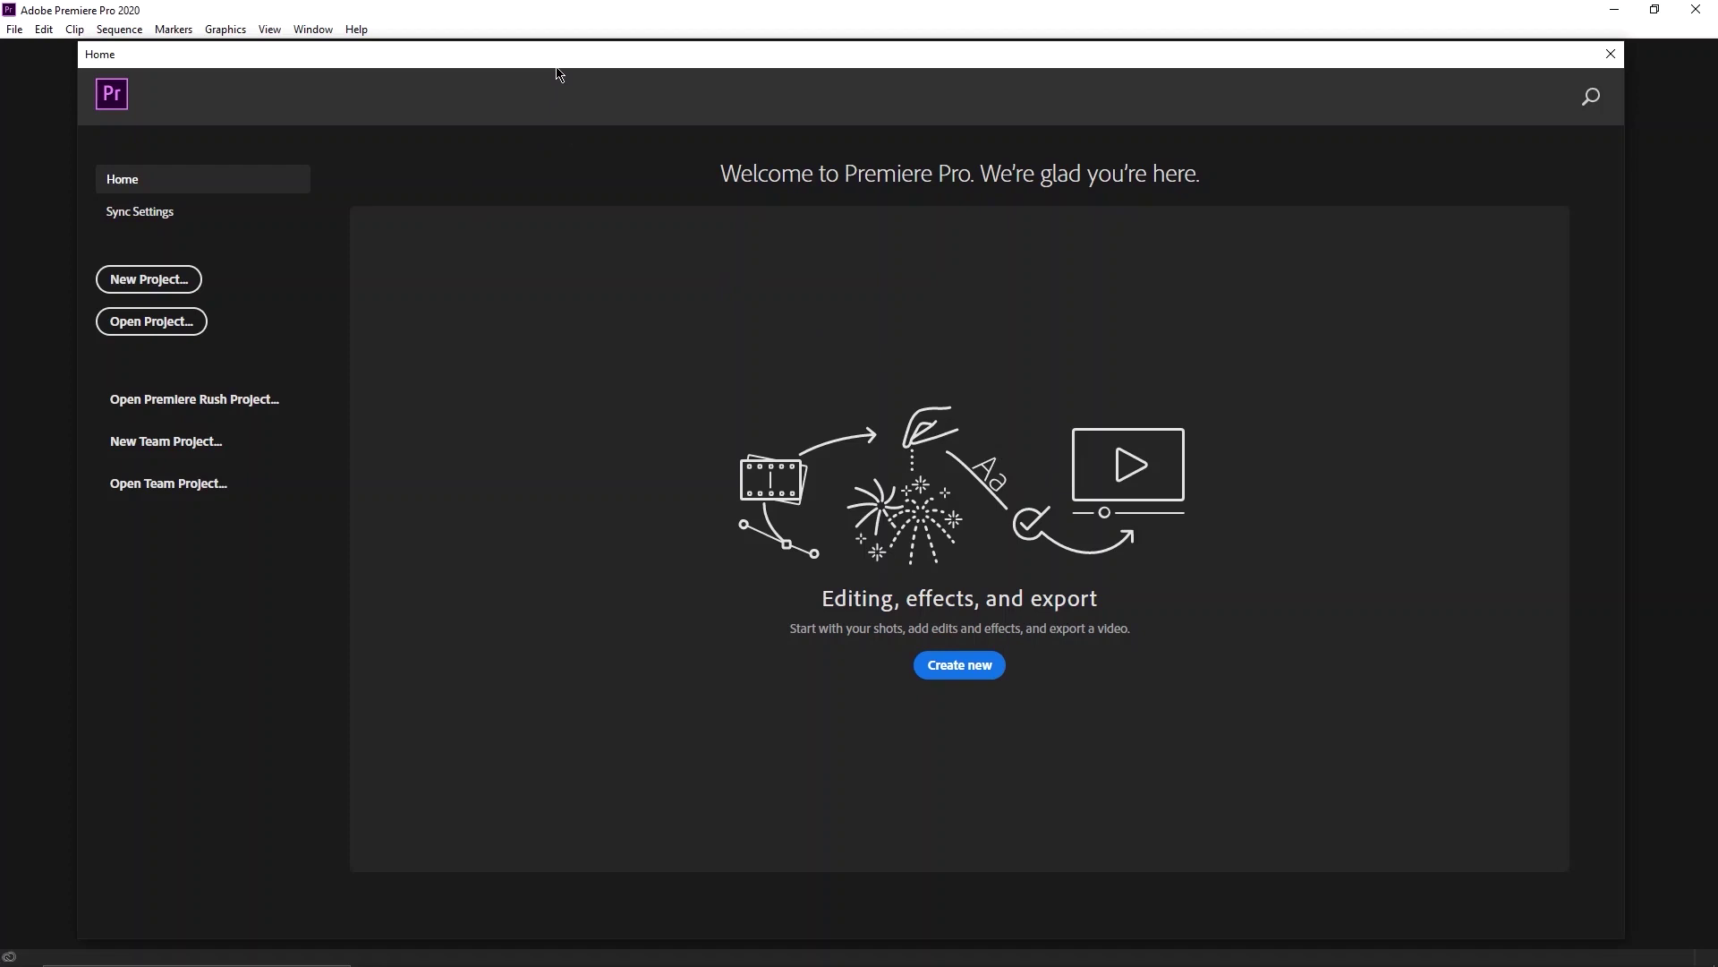
left_click_drag(556, 68, 560, 76)
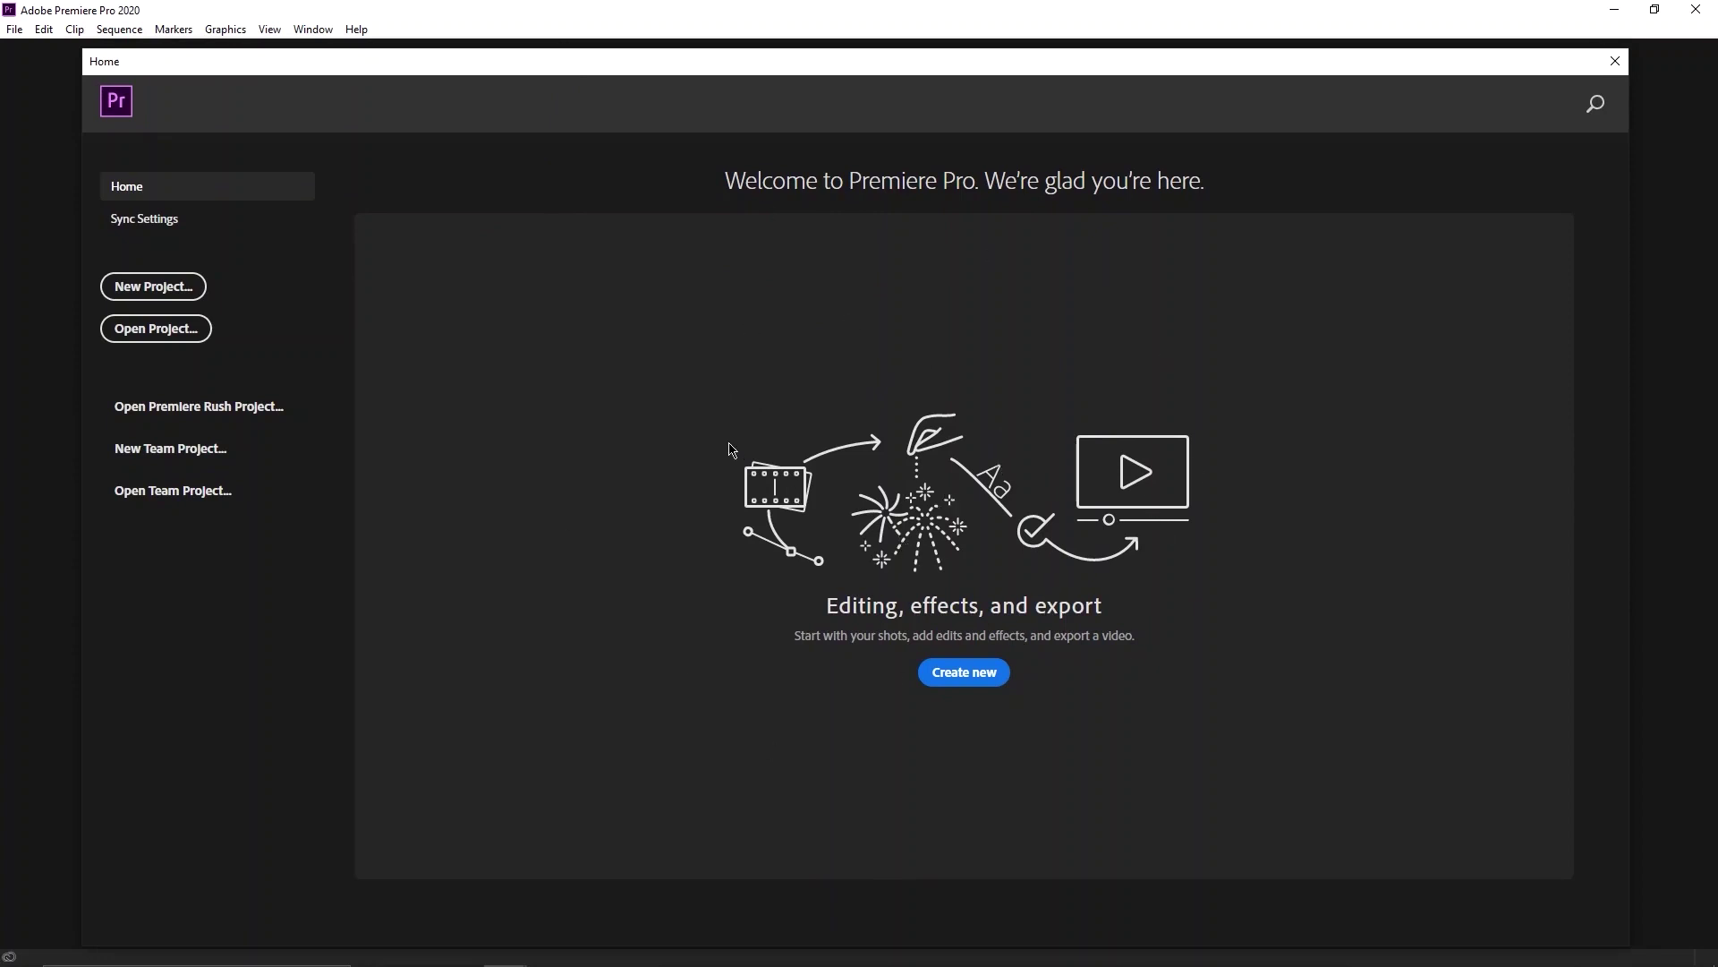
left_click(176, 297)
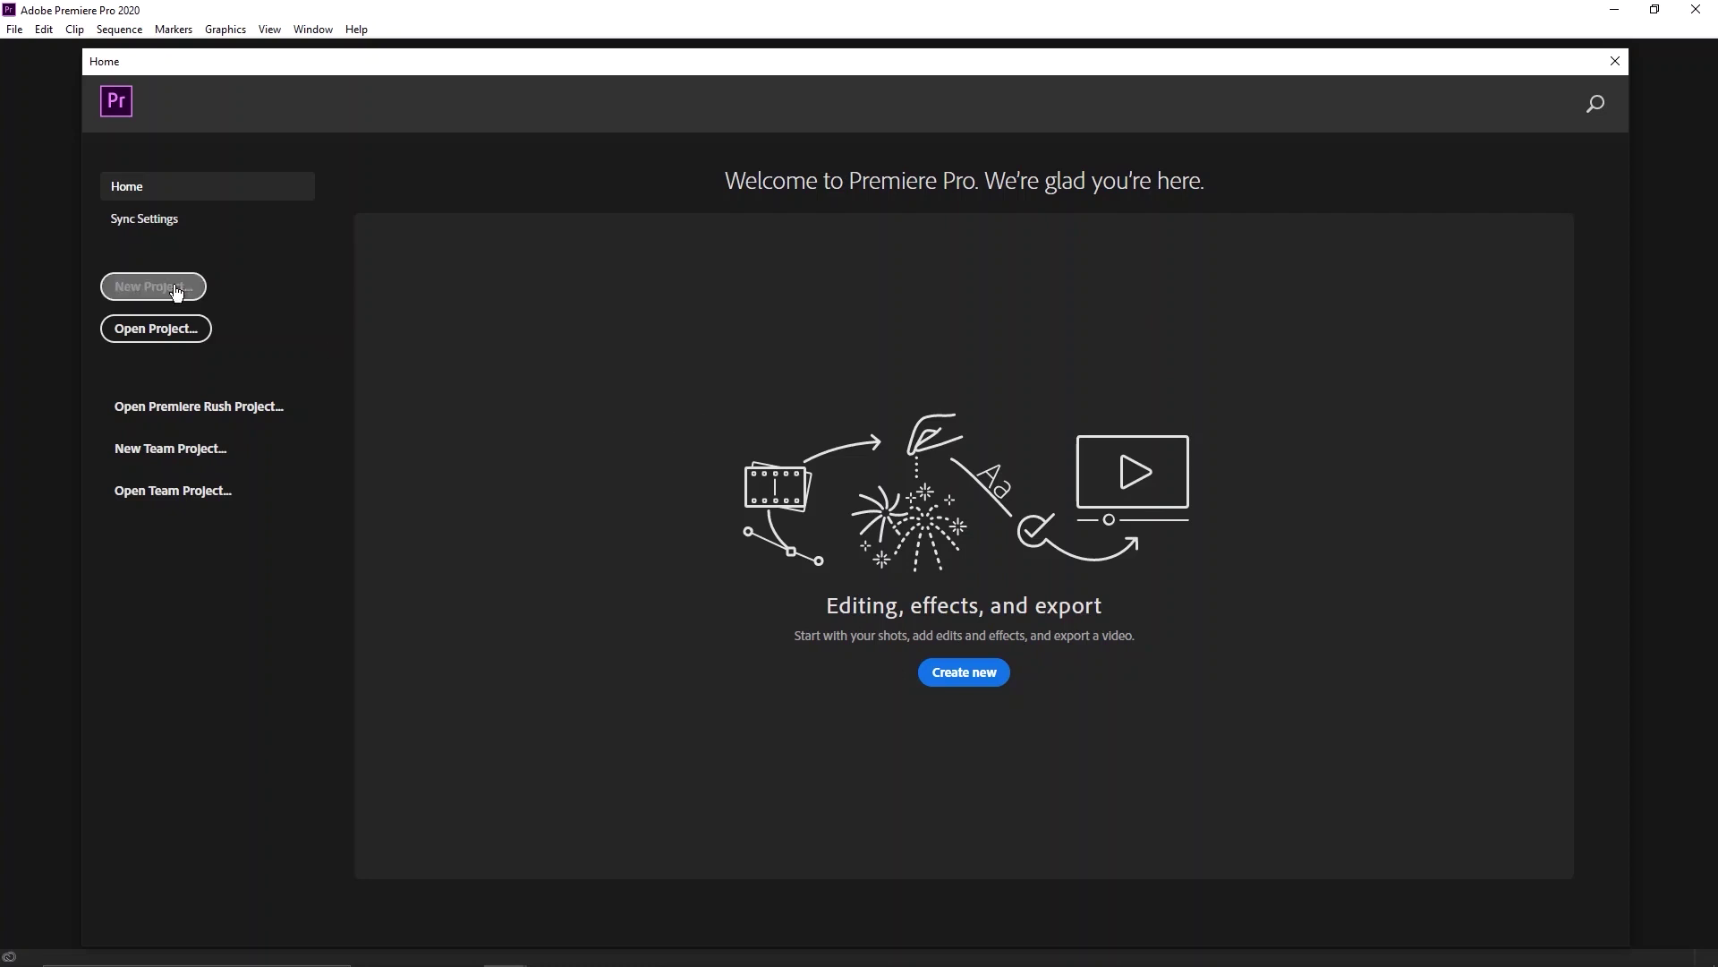
left_click(15, 30)
mouse_move(21, 49)
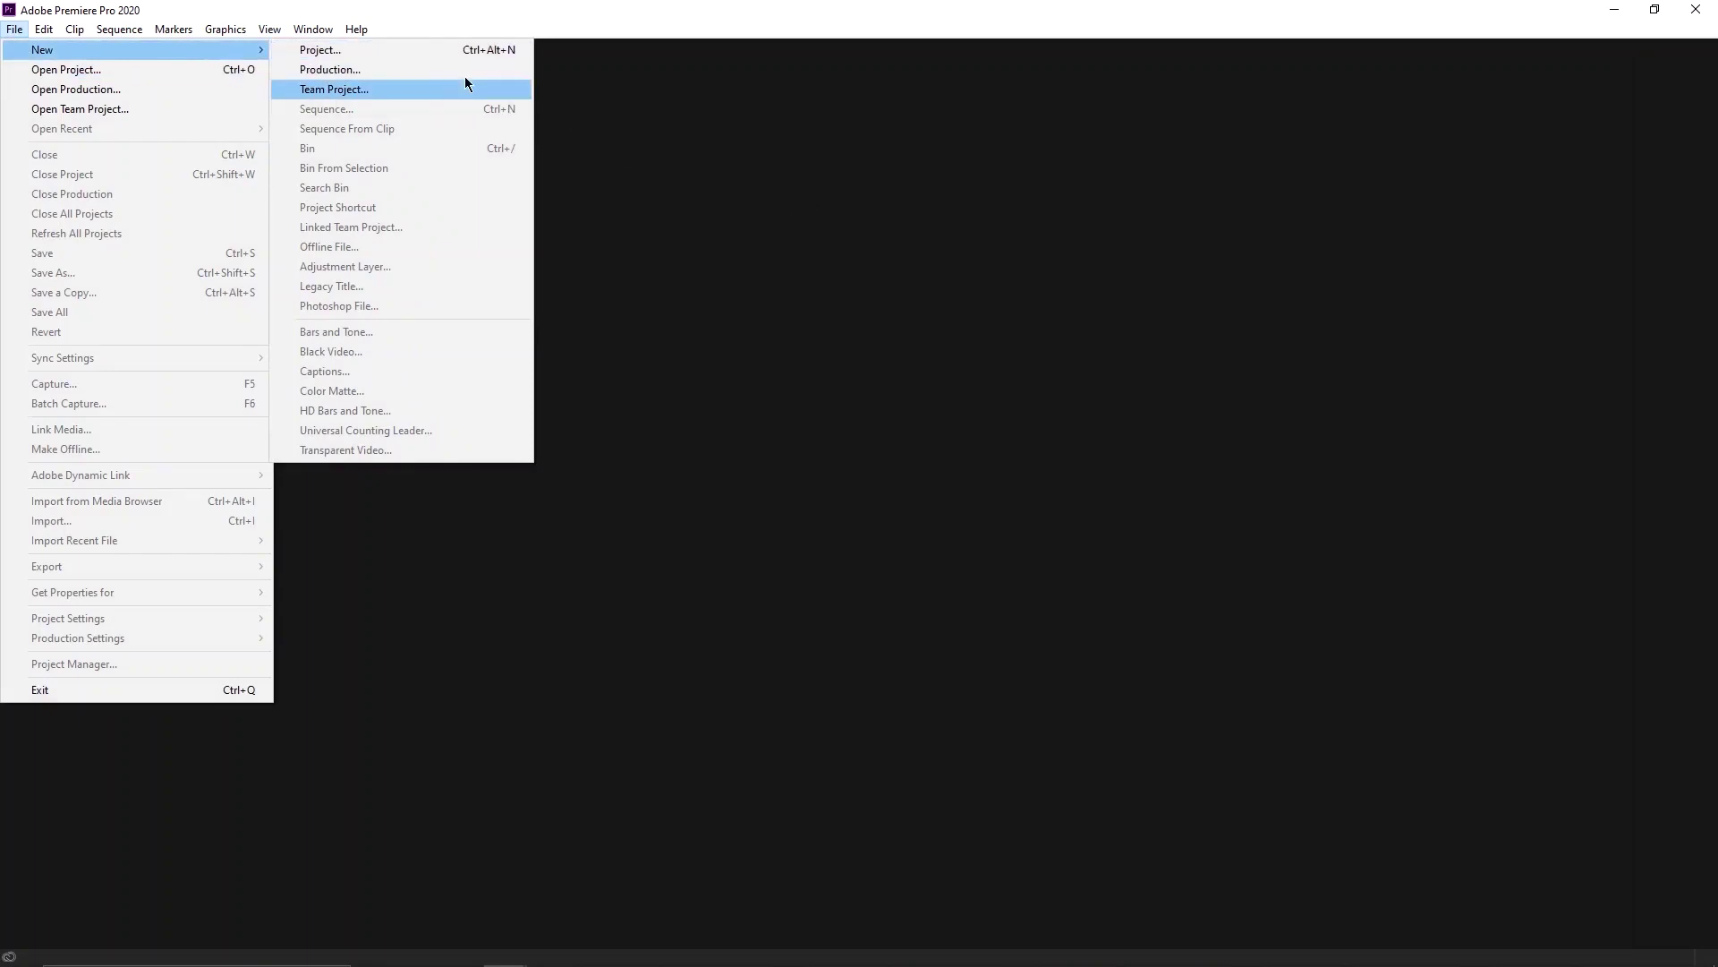
left_click(447, 52)
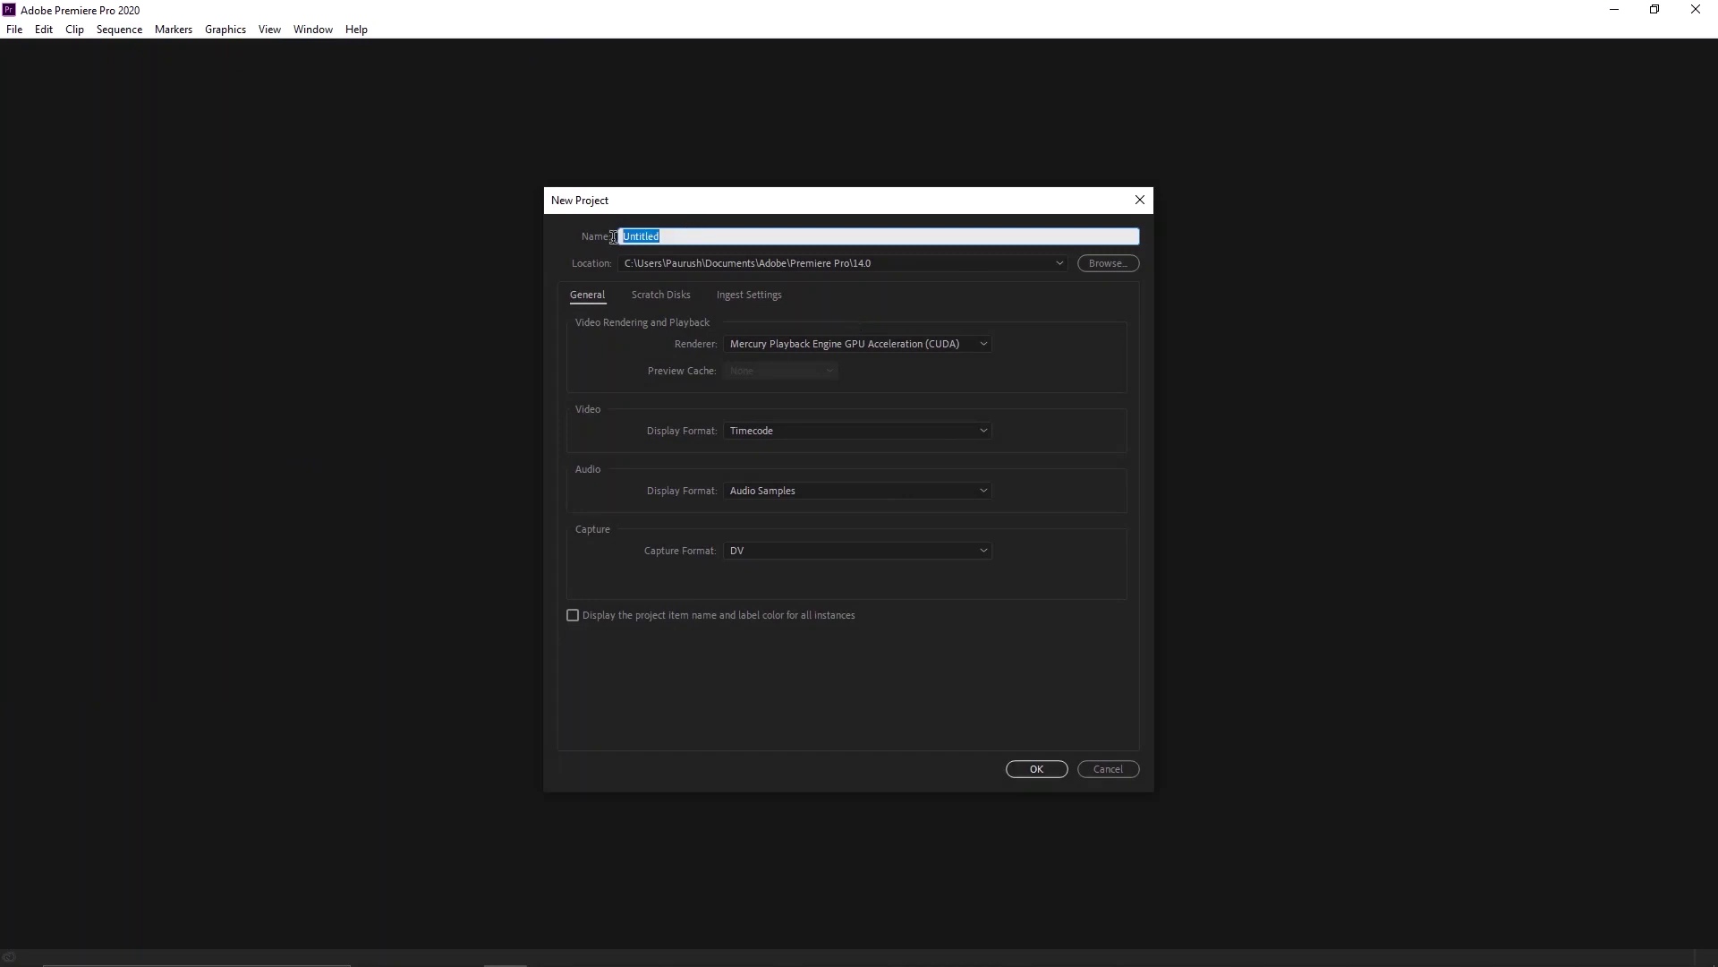
Replace the project name Untitled with 'Worspace and Layout'.
left_click_drag(738, 206, 760, 204)
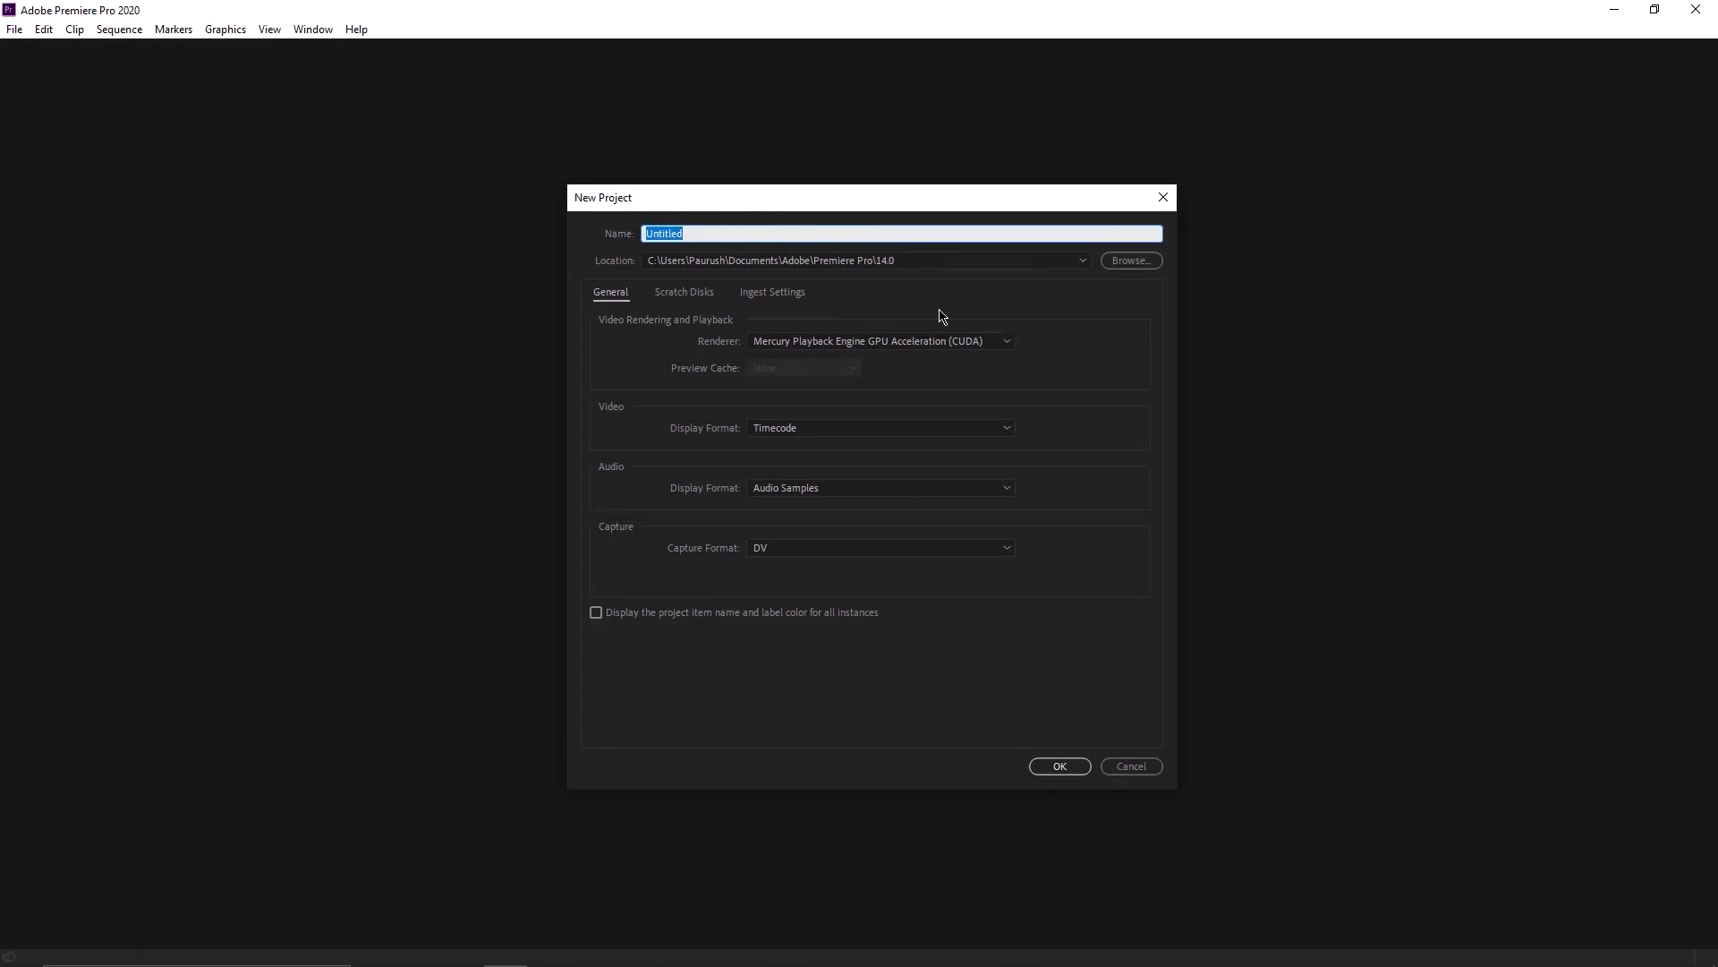
left_click(908, 260)
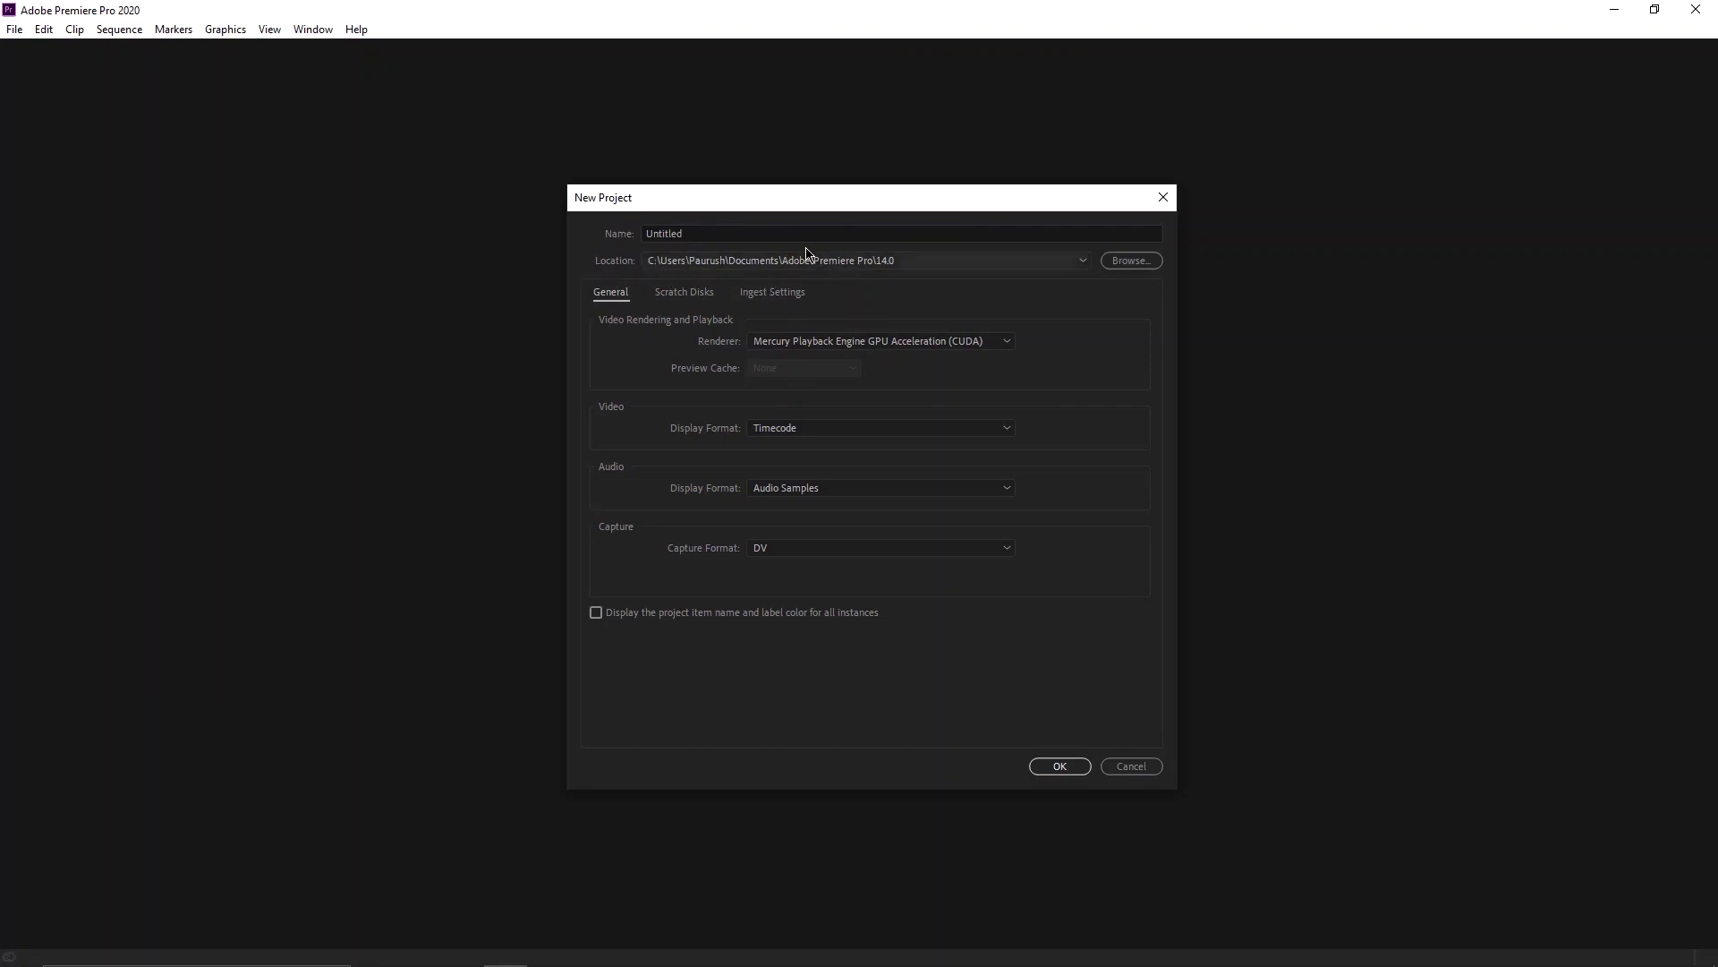
left_click_drag(785, 232, 625, 227)
key("BackSpace")
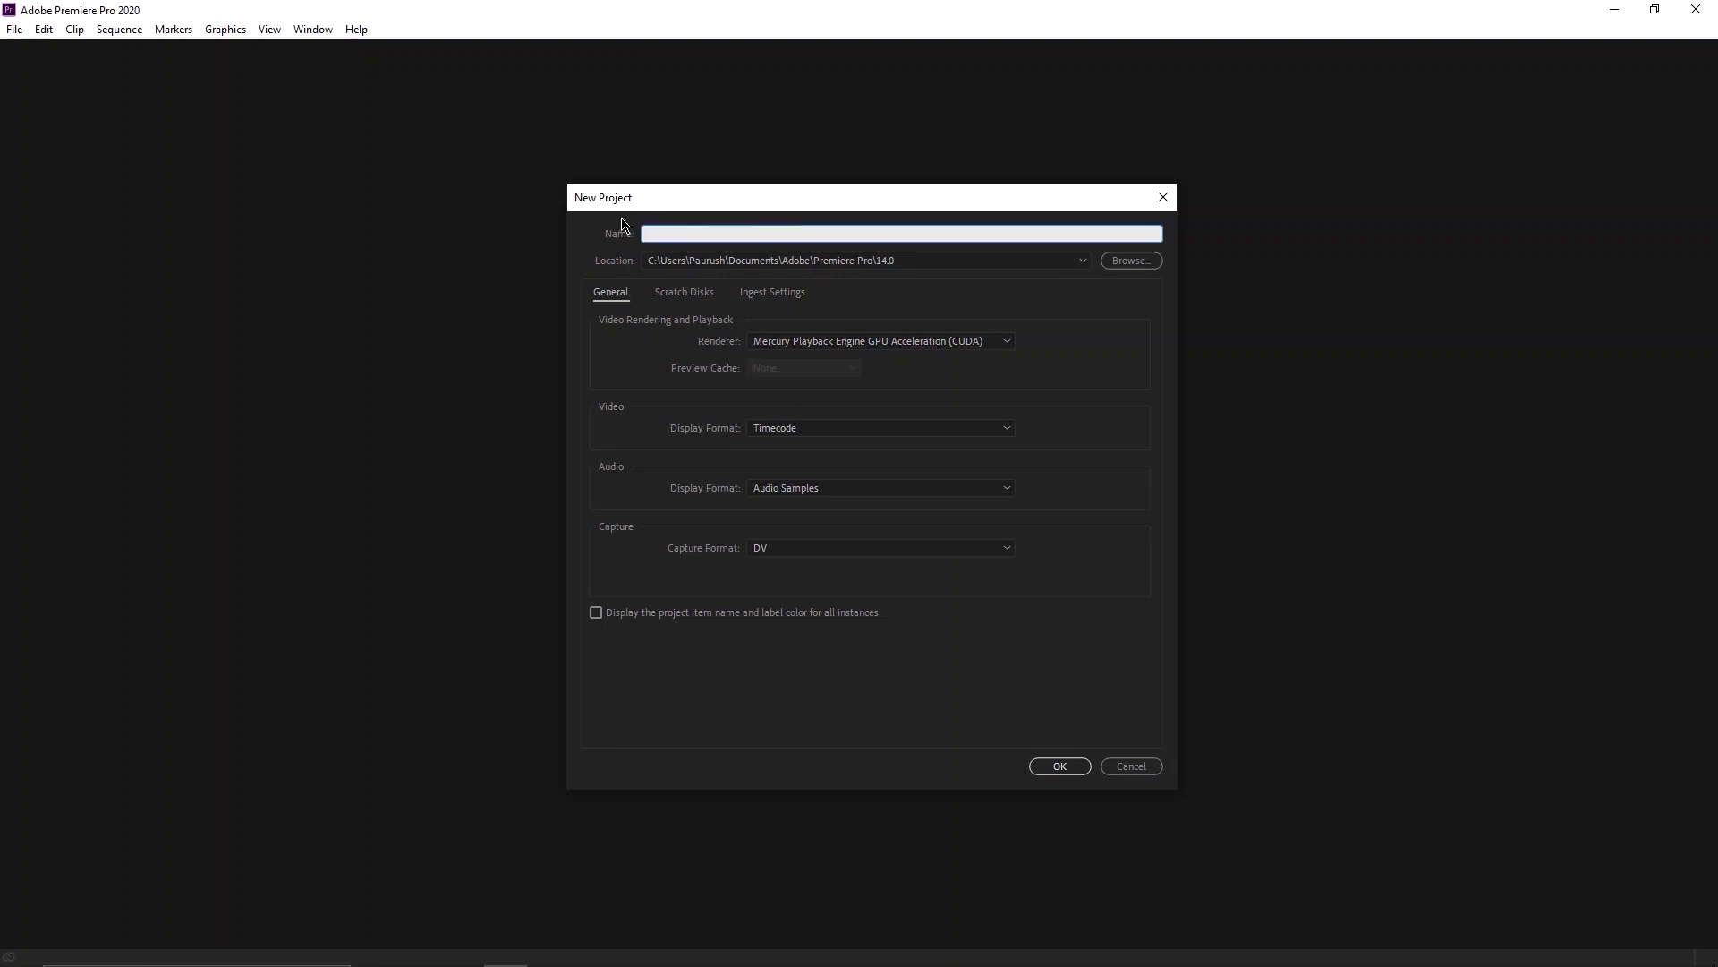
type("Worspace and Layout")
key("Tab")
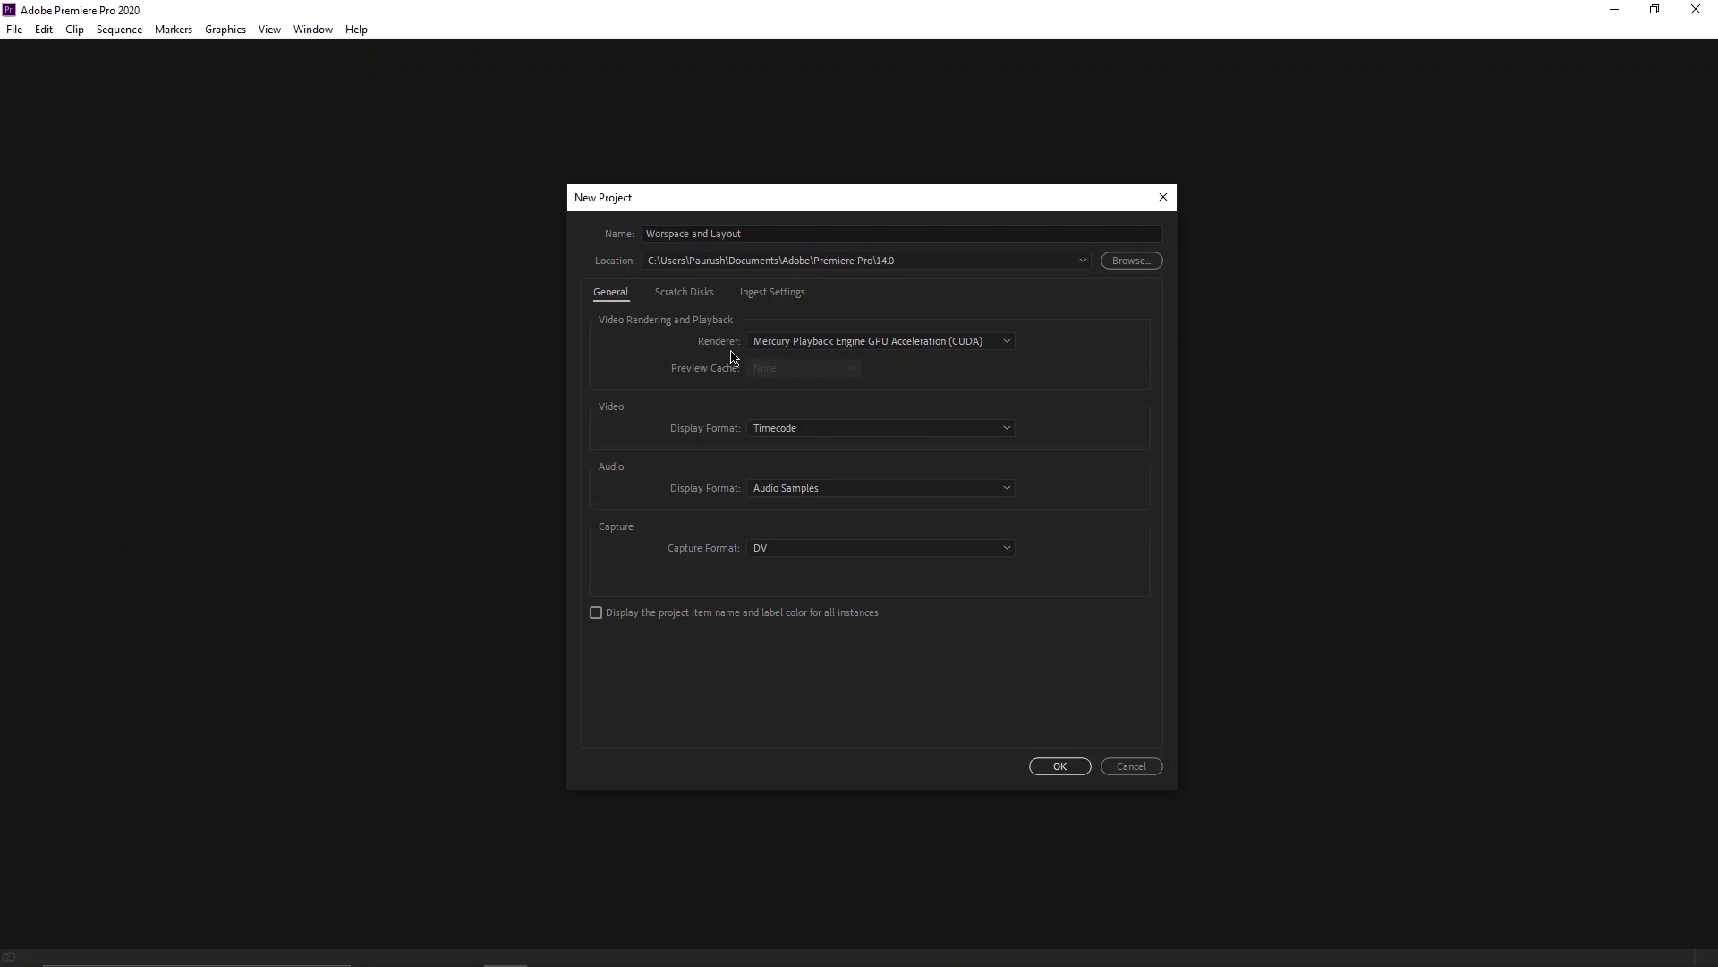
Keep the Mercury Playback Engine GPU Acceleration (CUDA) renderer and create the project.
left_click(779, 343)
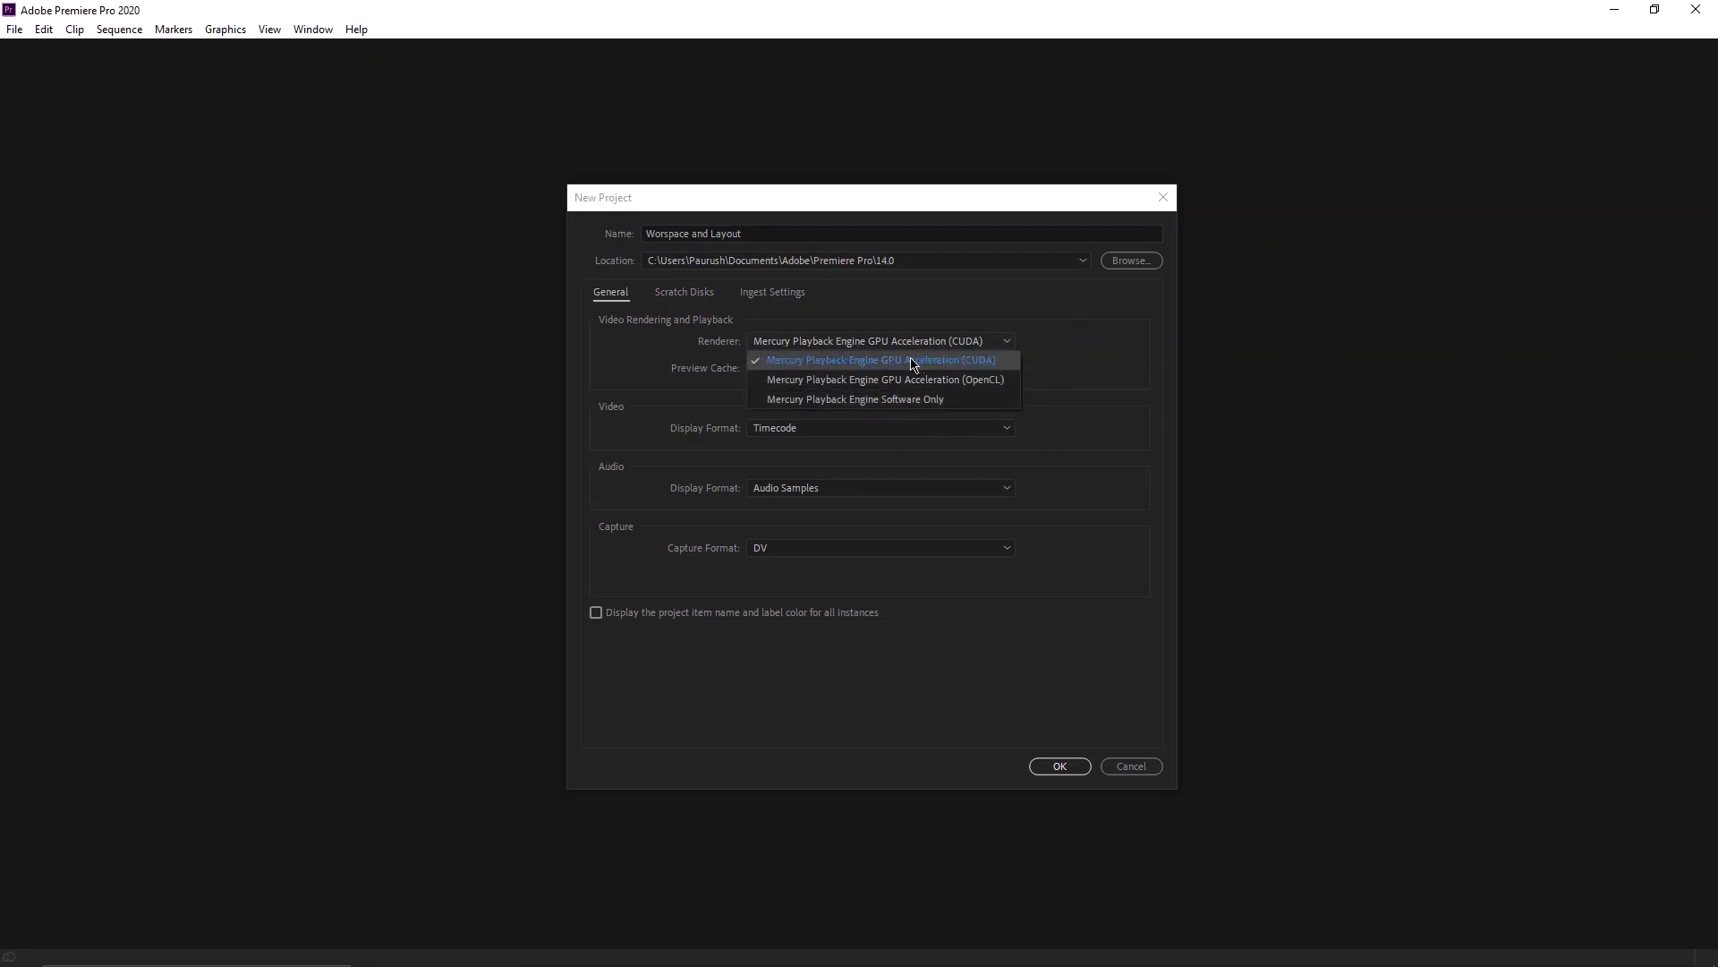
left_click(988, 315)
key("Tab")
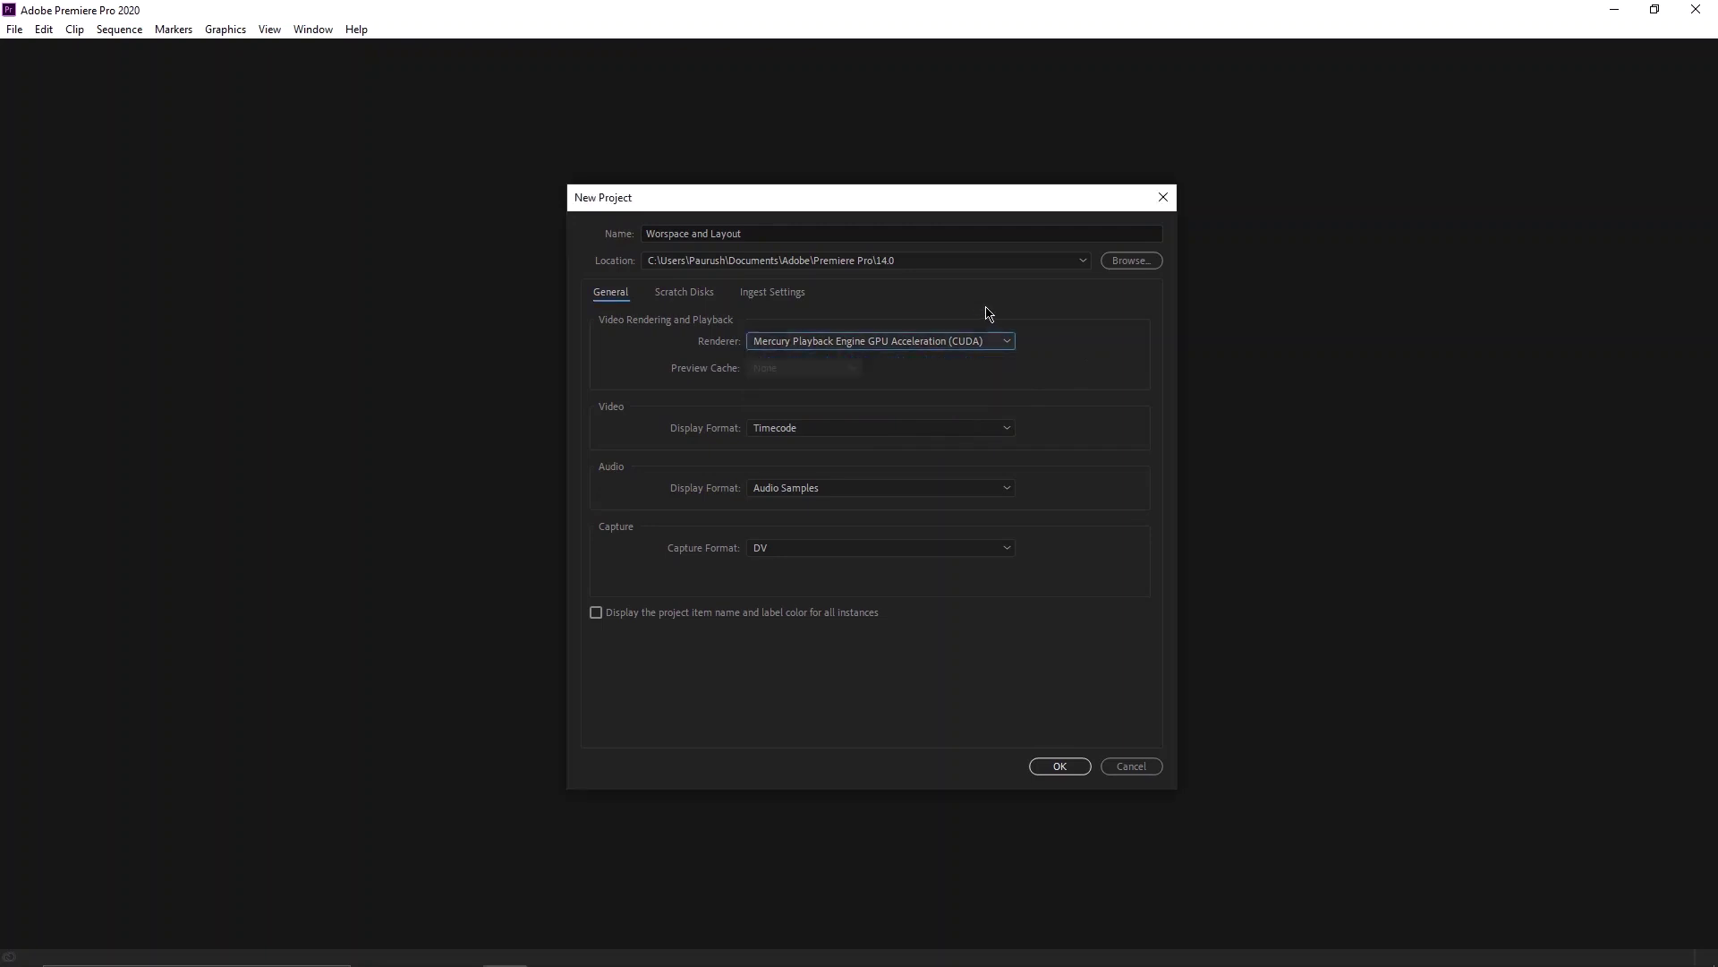
left_click(967, 341)
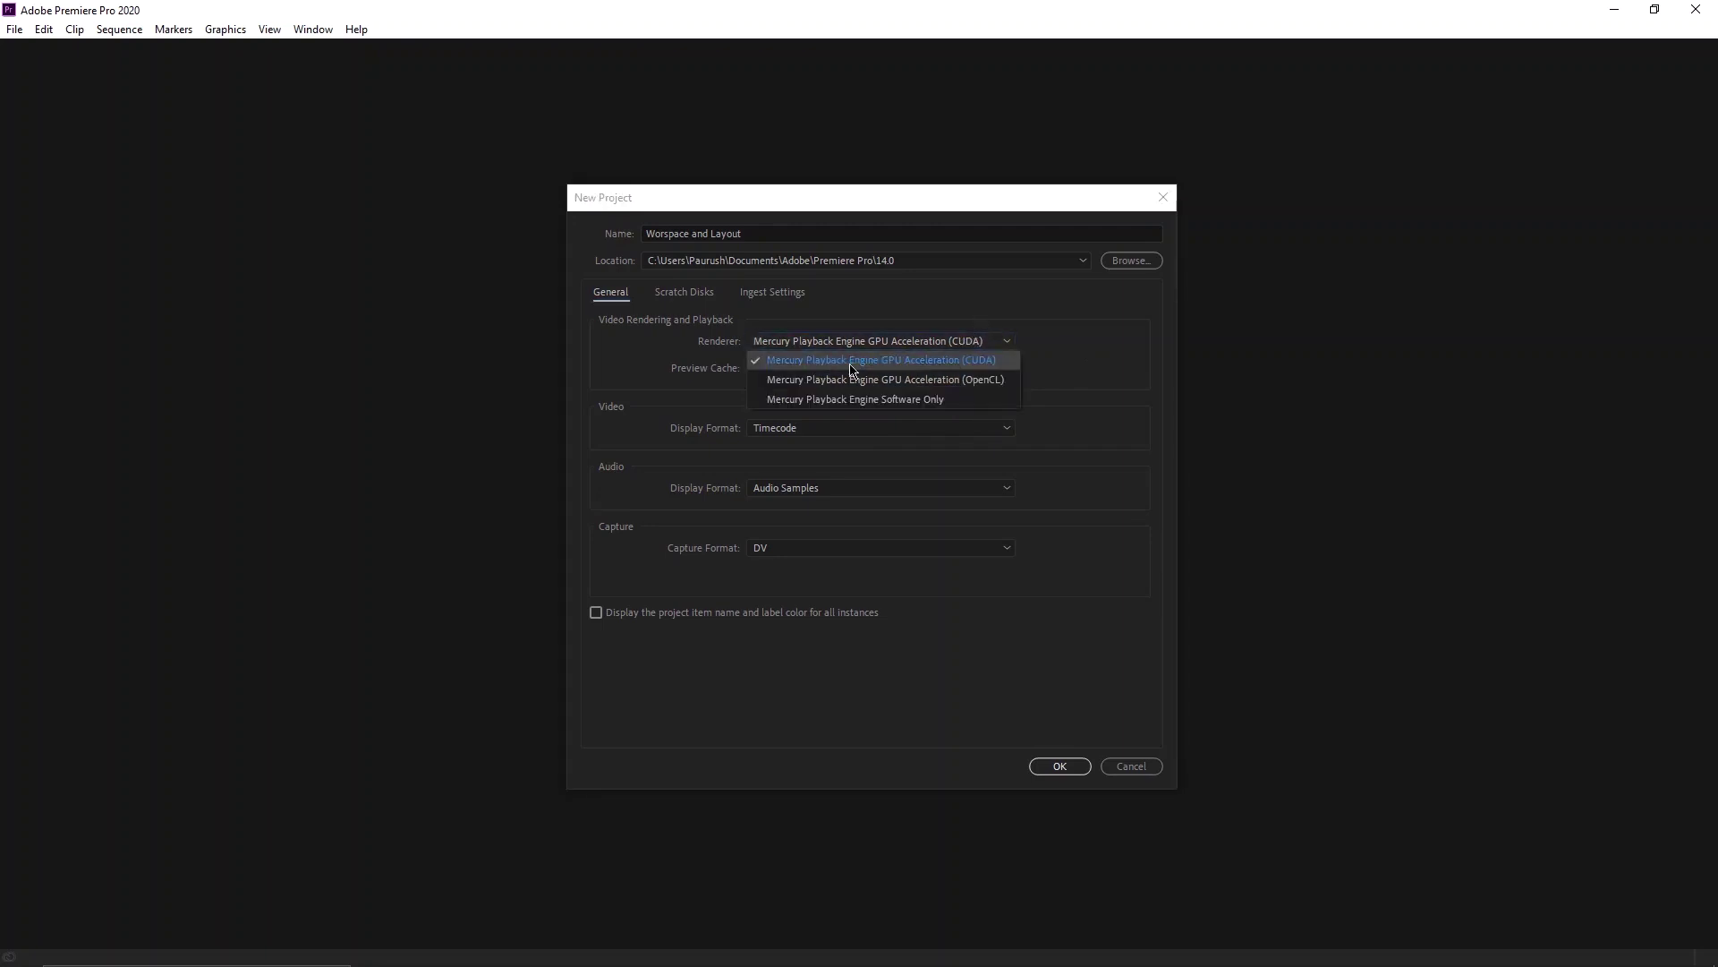
left_click(965, 356)
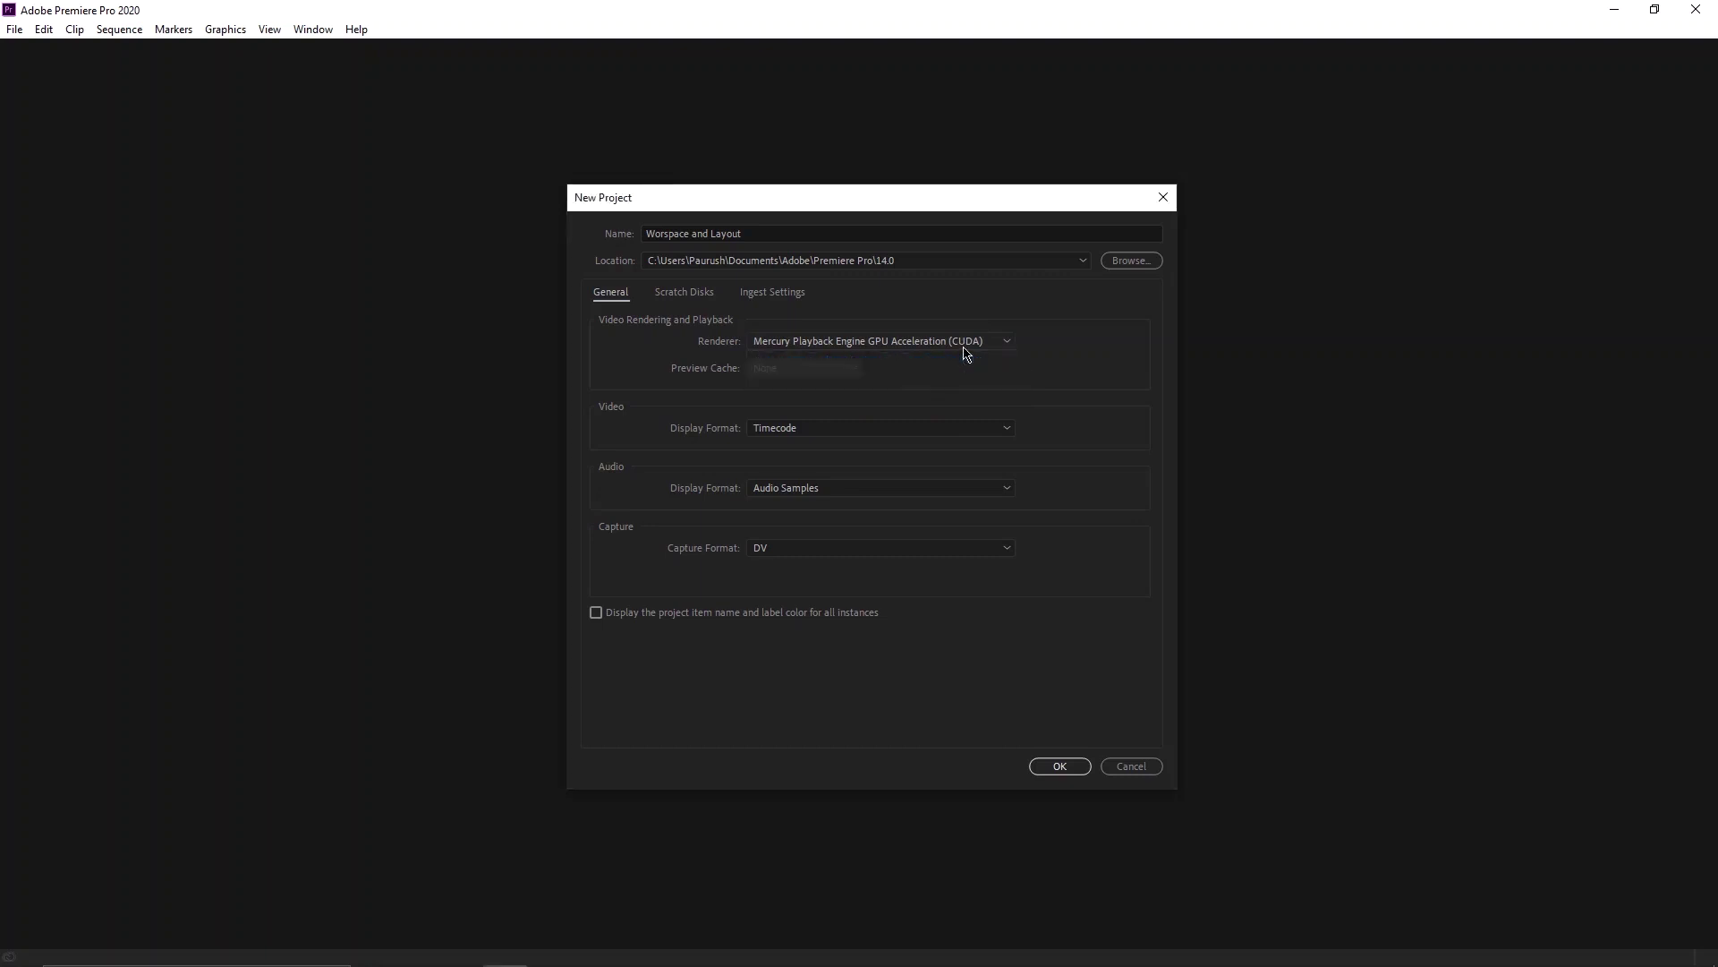
key("Tab")
left_click(963, 347)
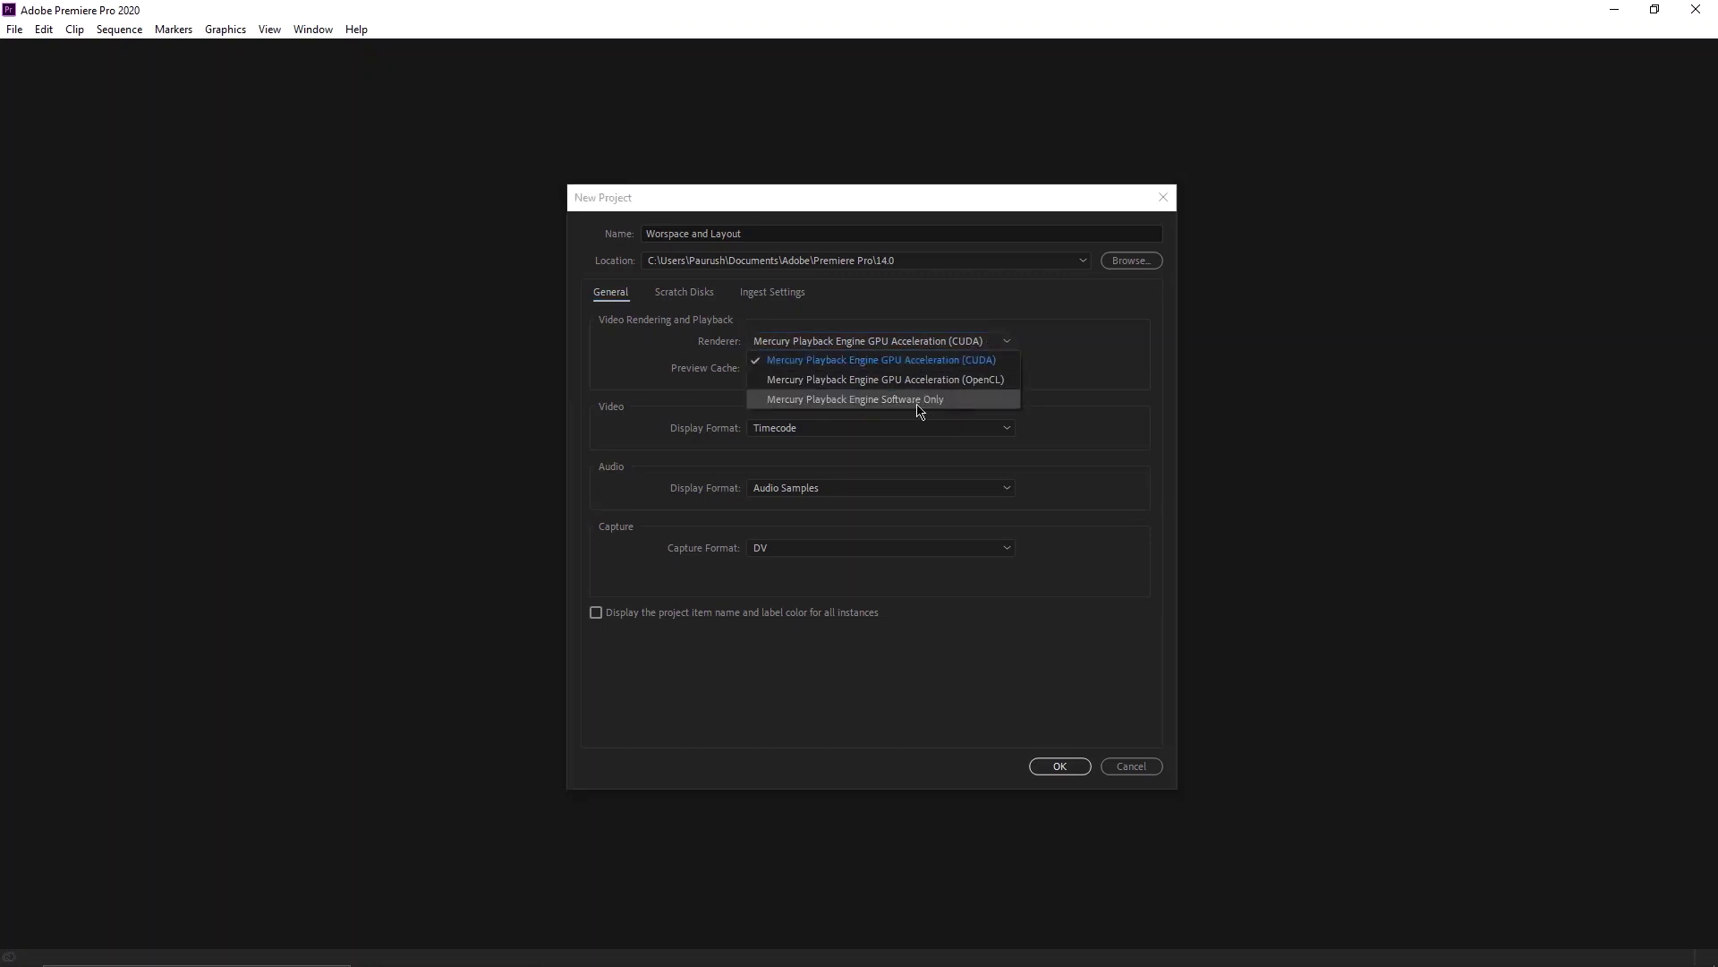
left_click(931, 359)
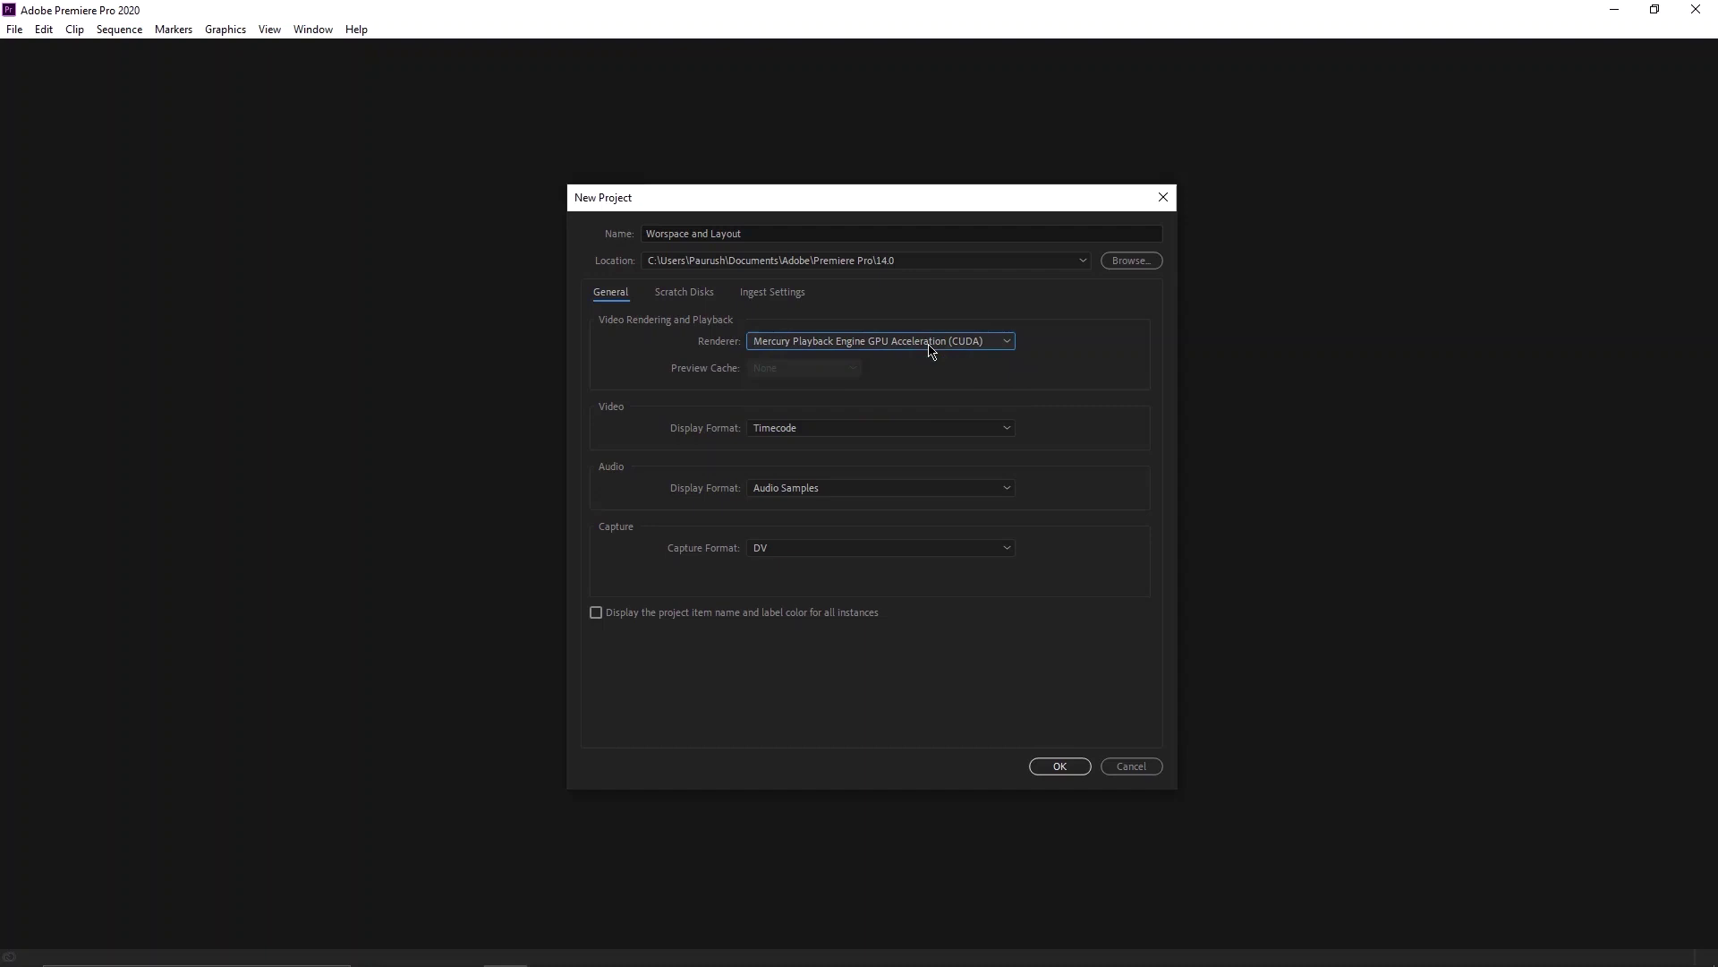
left_click(929, 345)
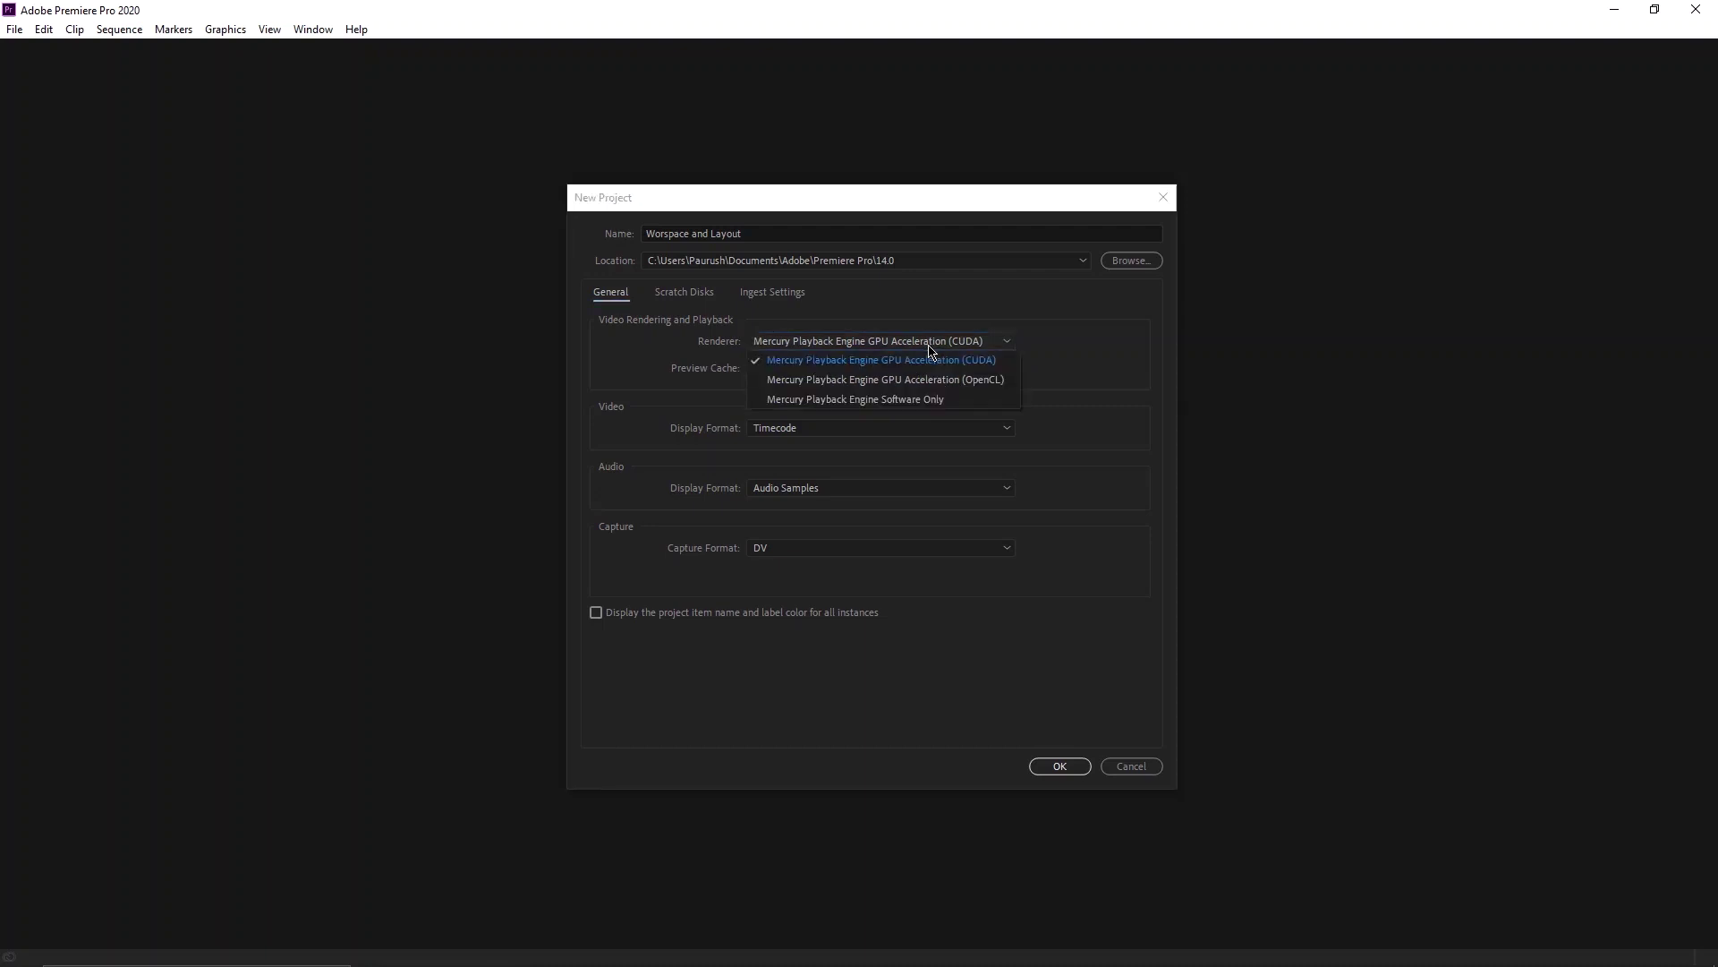
left_click(992, 329)
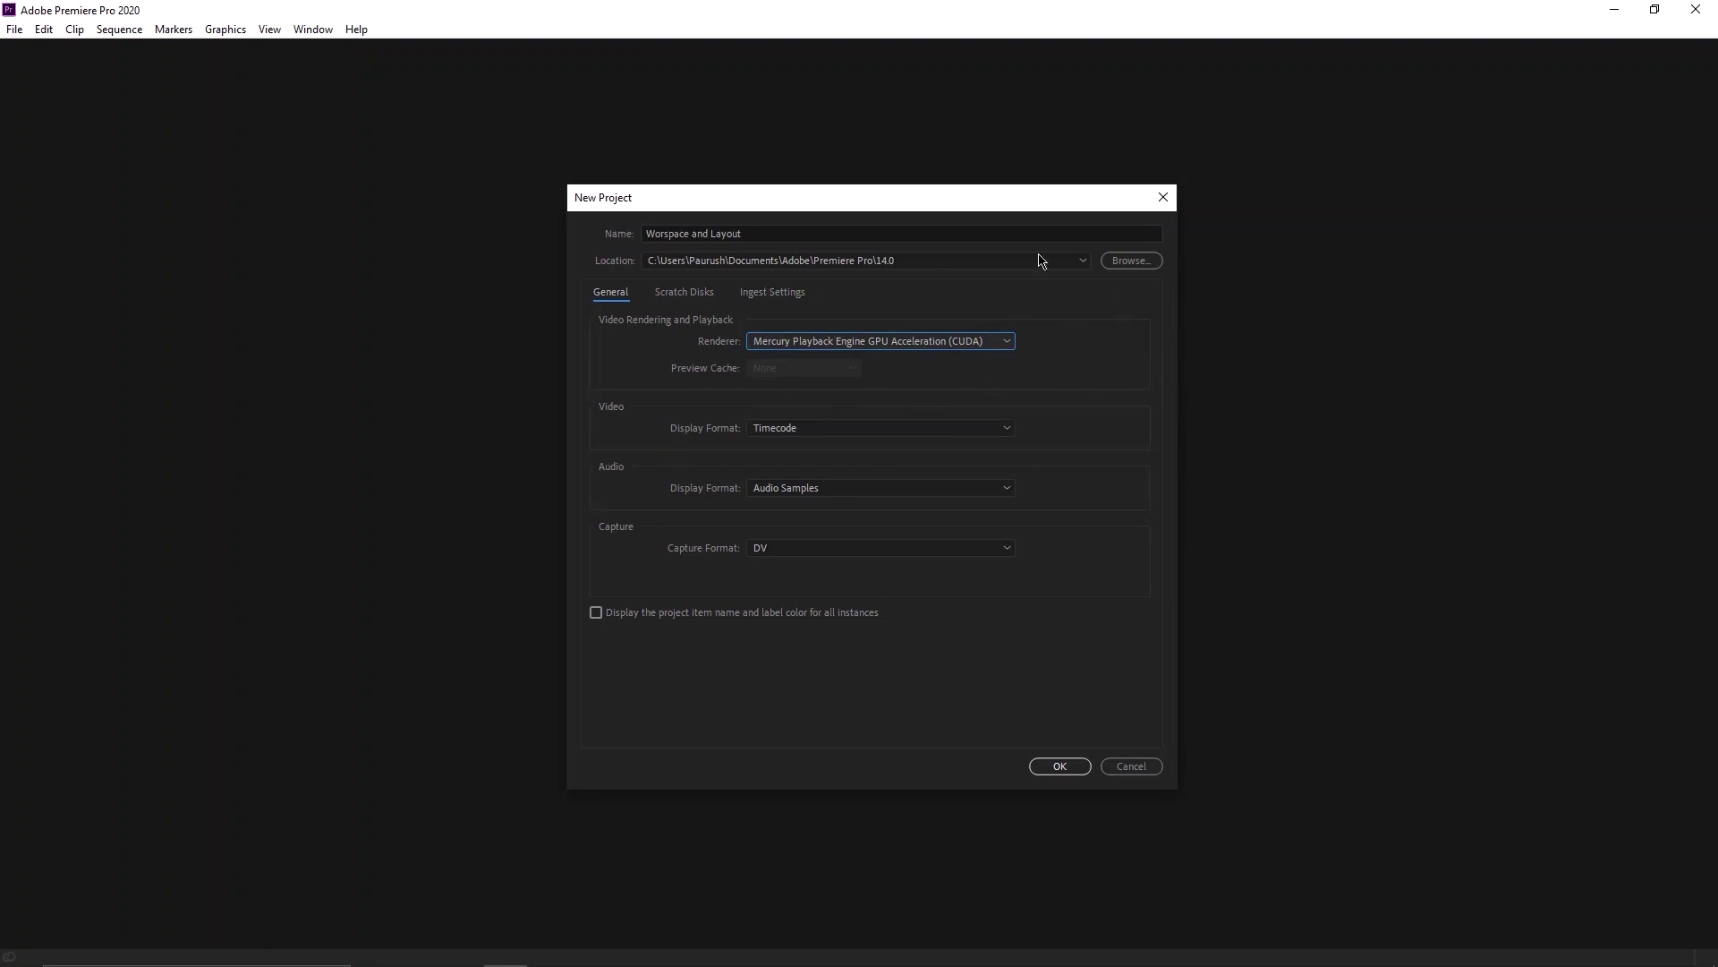
left_click(1062, 768)
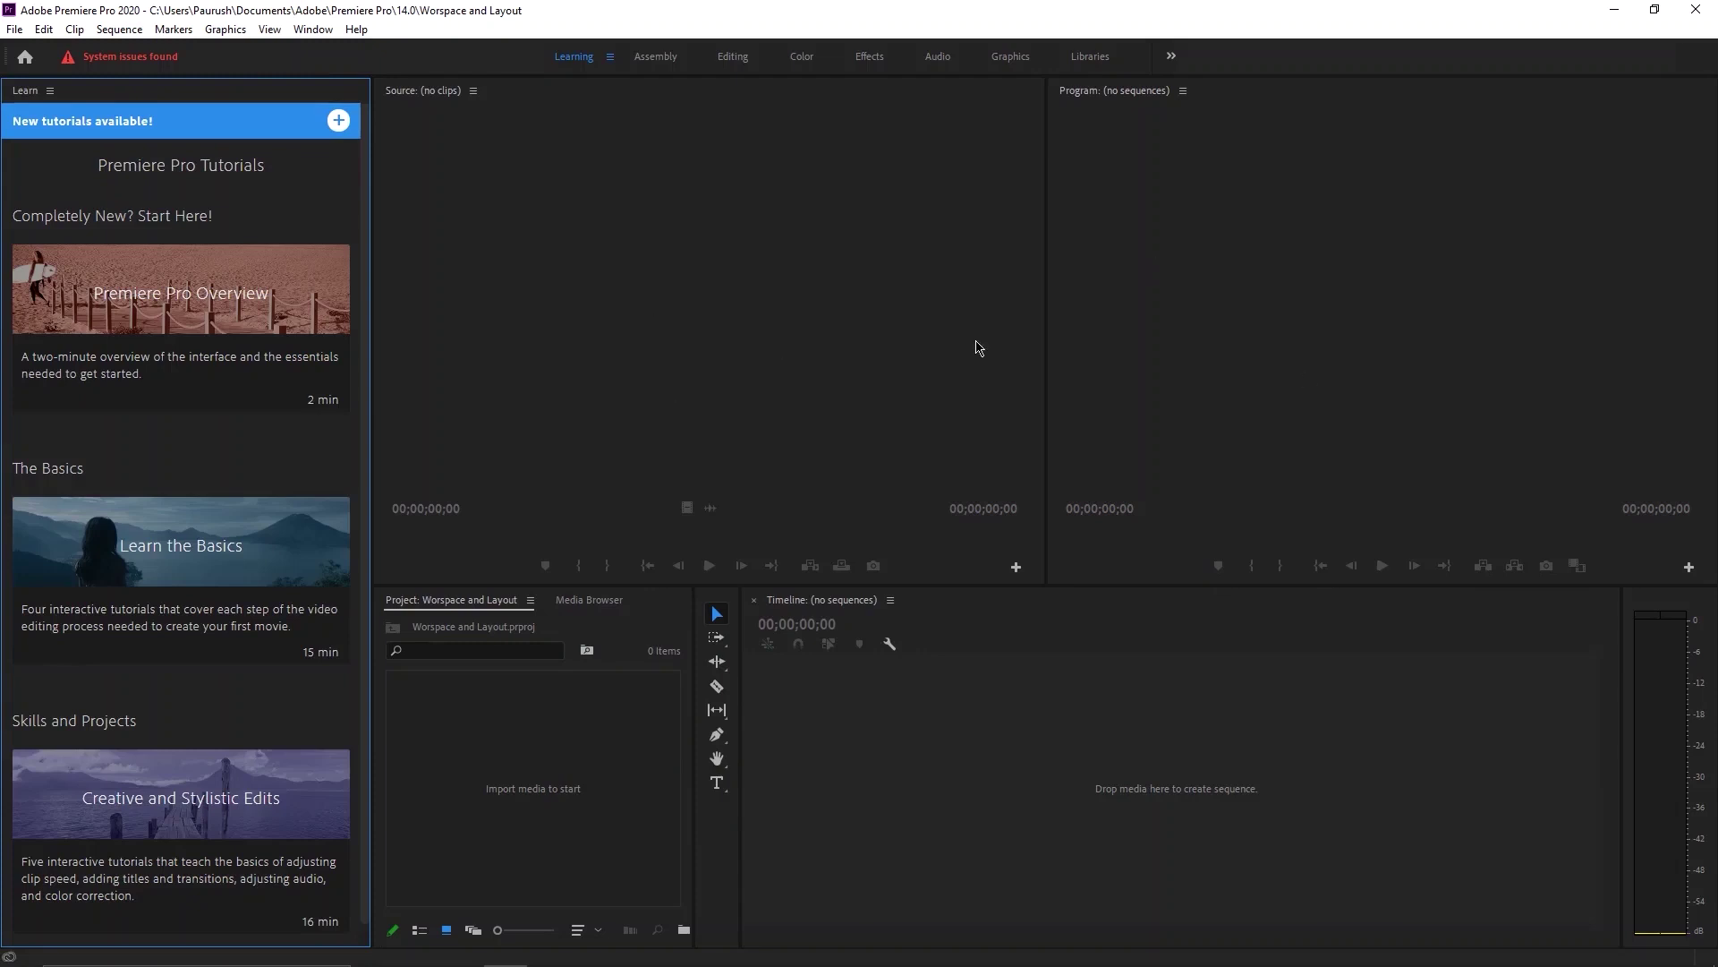
left_click(630, 261)
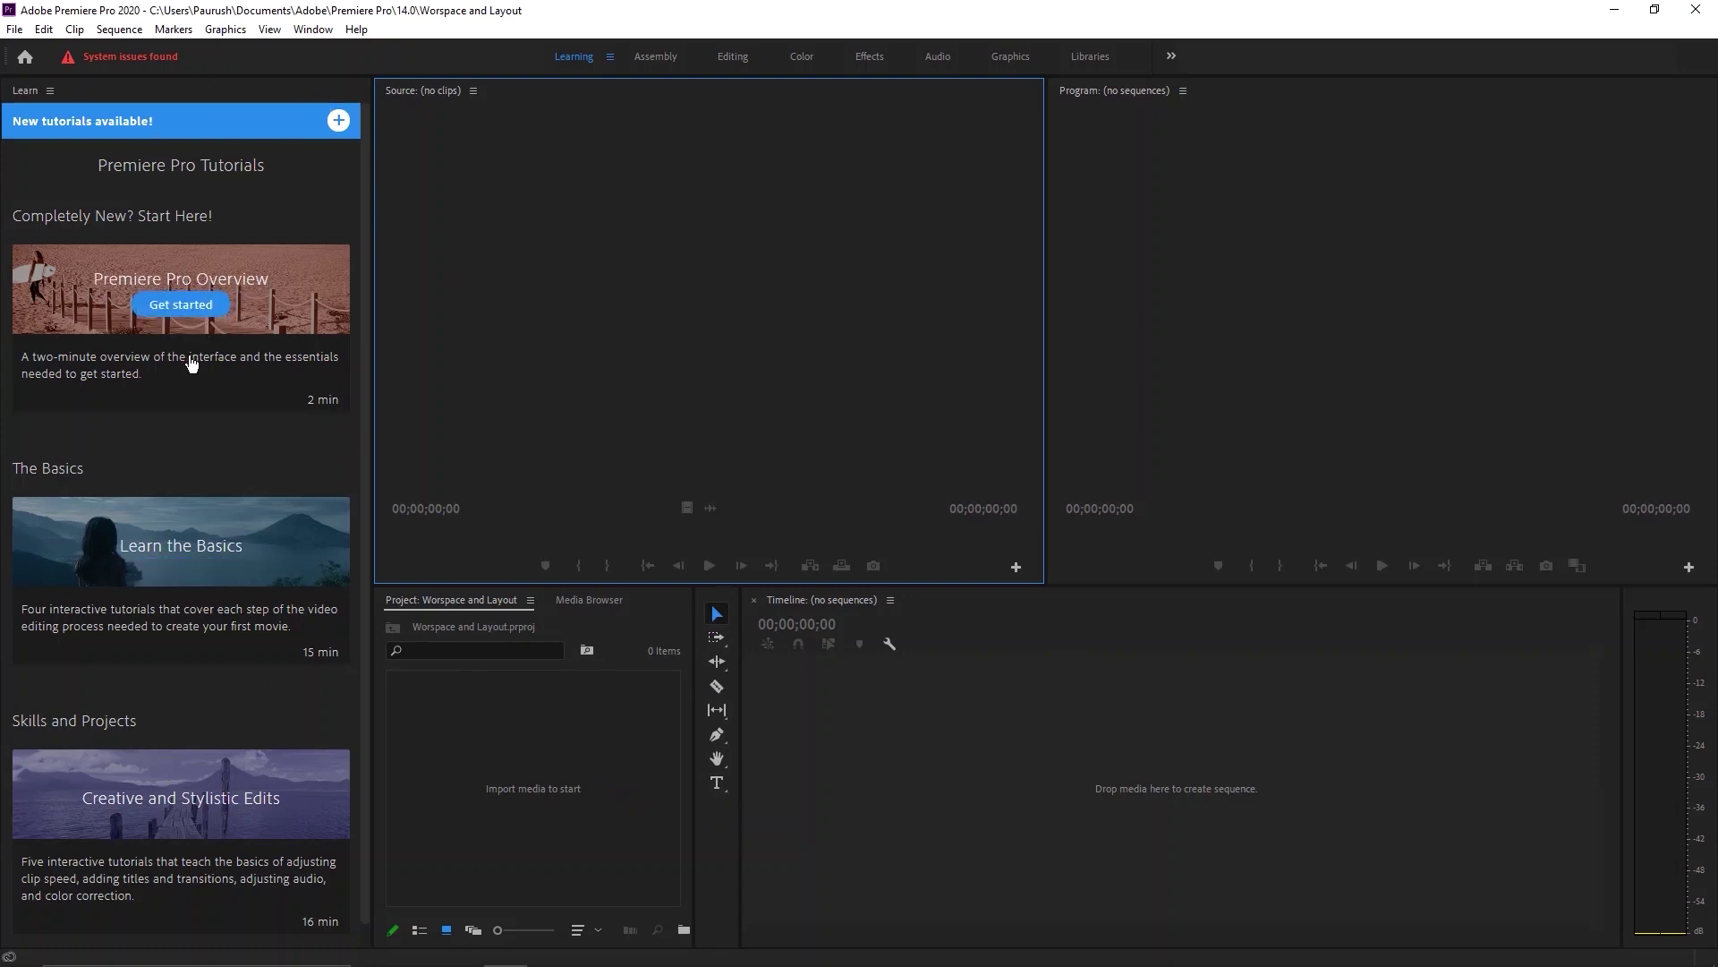
scroll(202, 347, "down", 1)
scroll(204, 349, "up", 1)
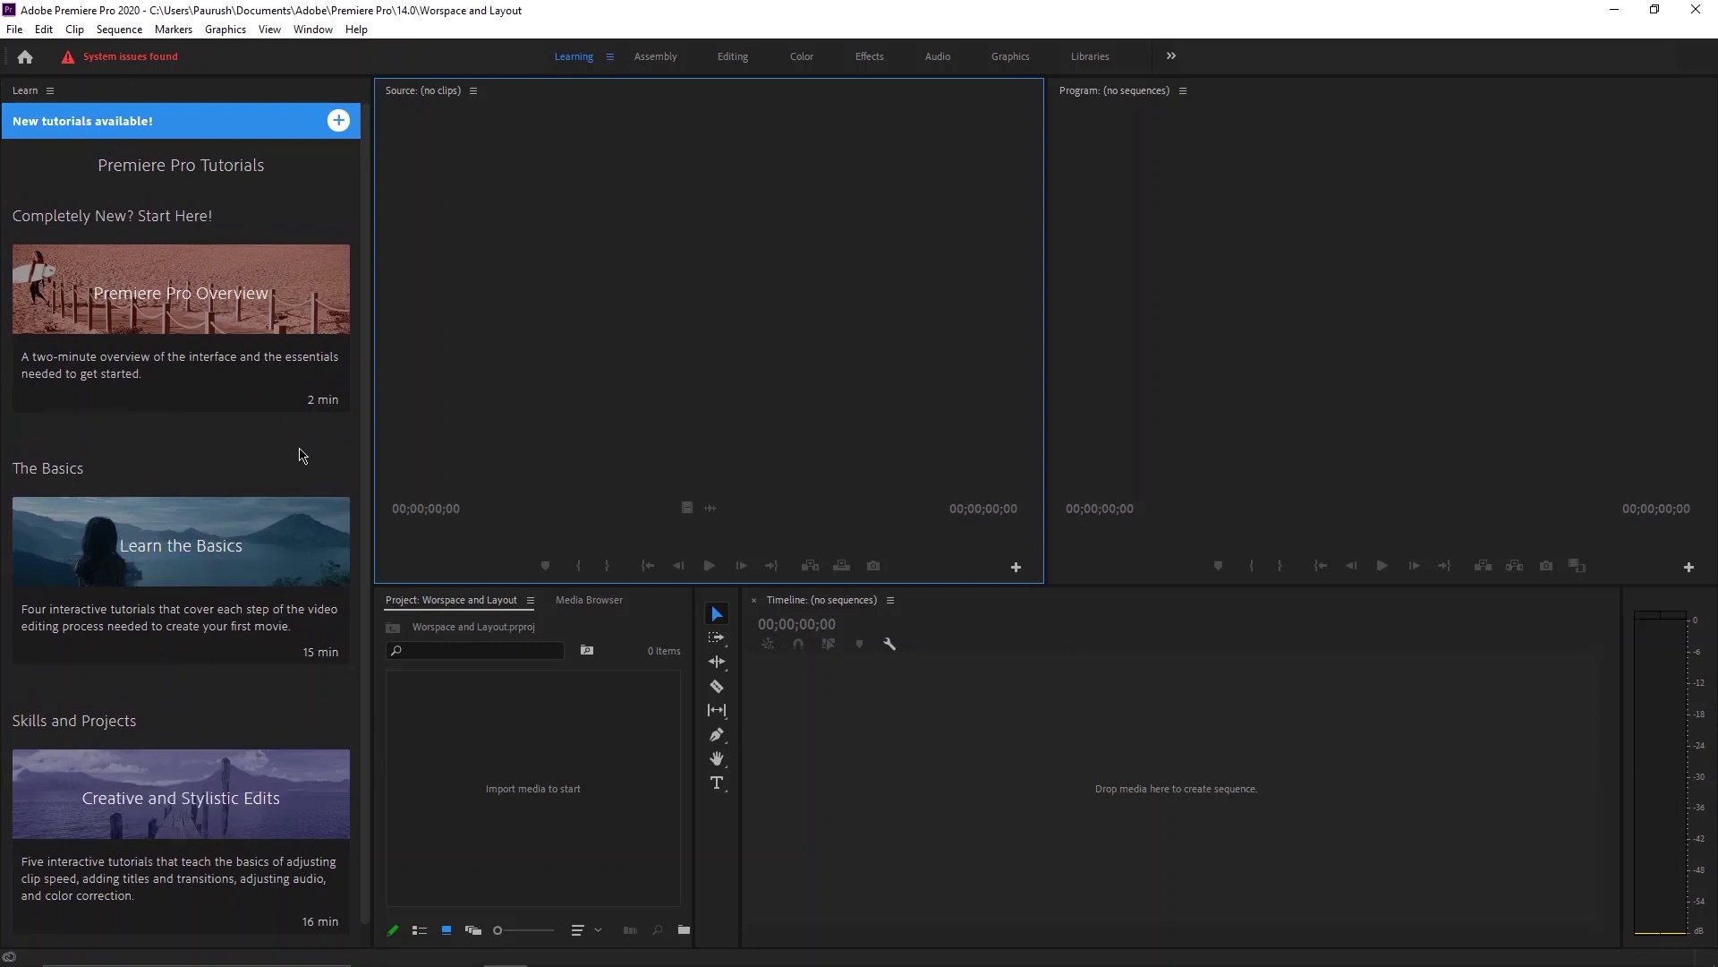
Switch to the Editing workspace and reset it to its saved layout.
left_click(733, 58)
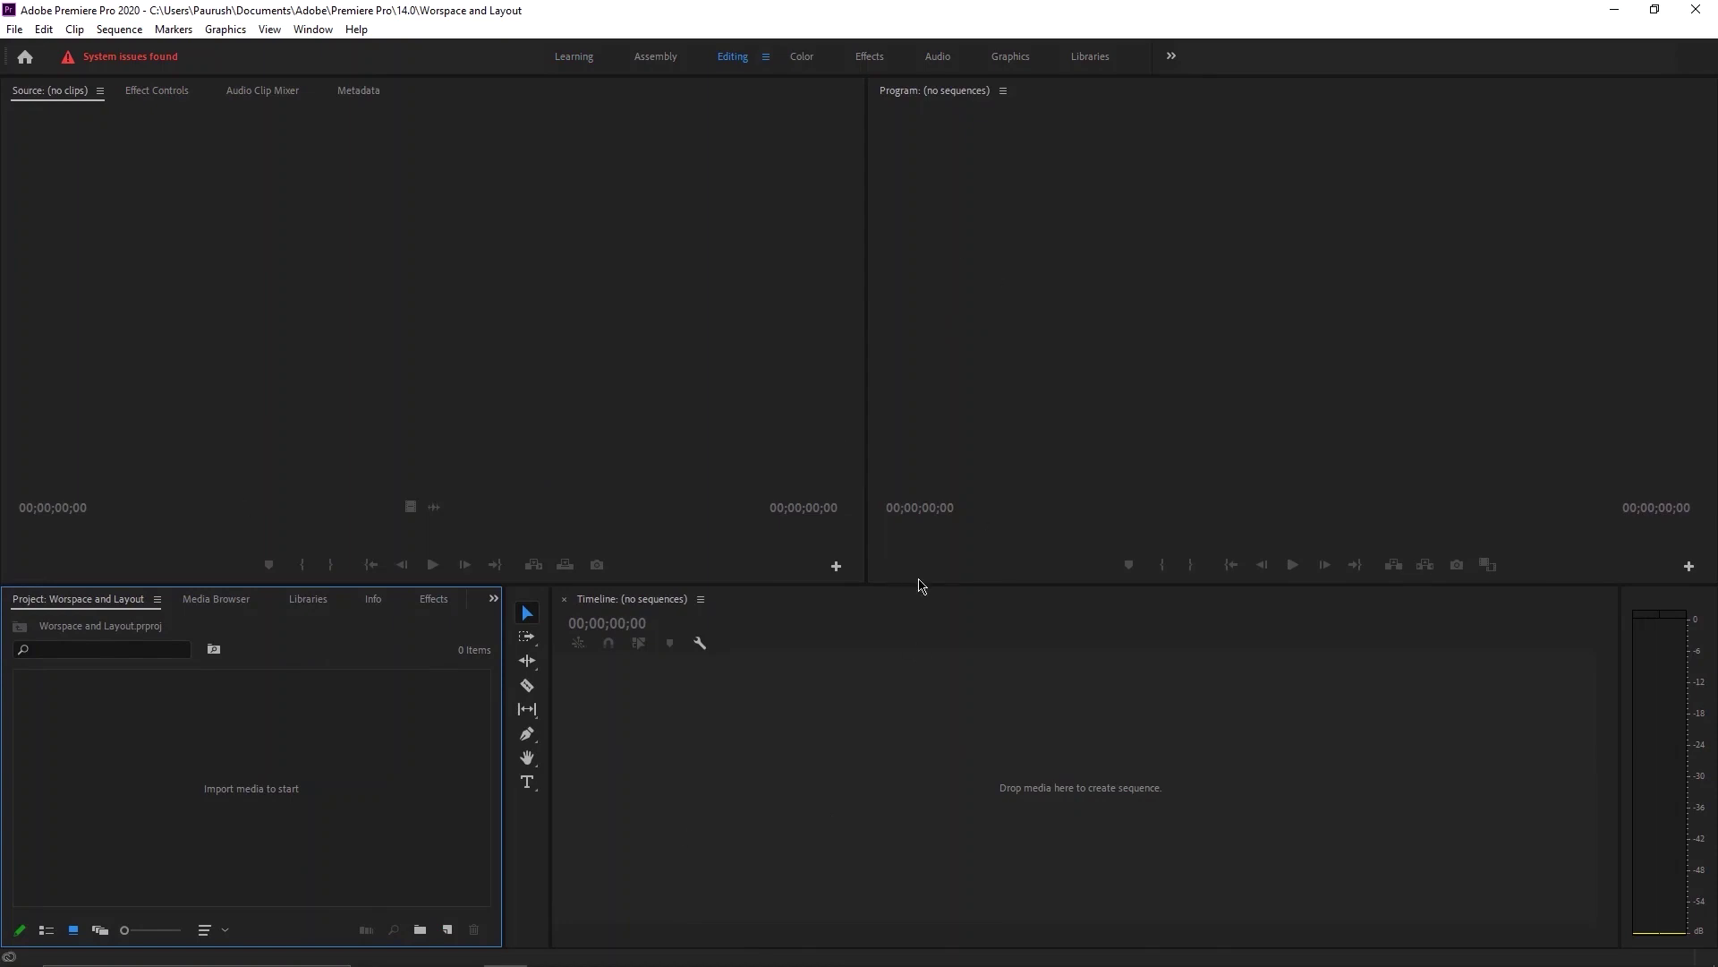
left_click(767, 57)
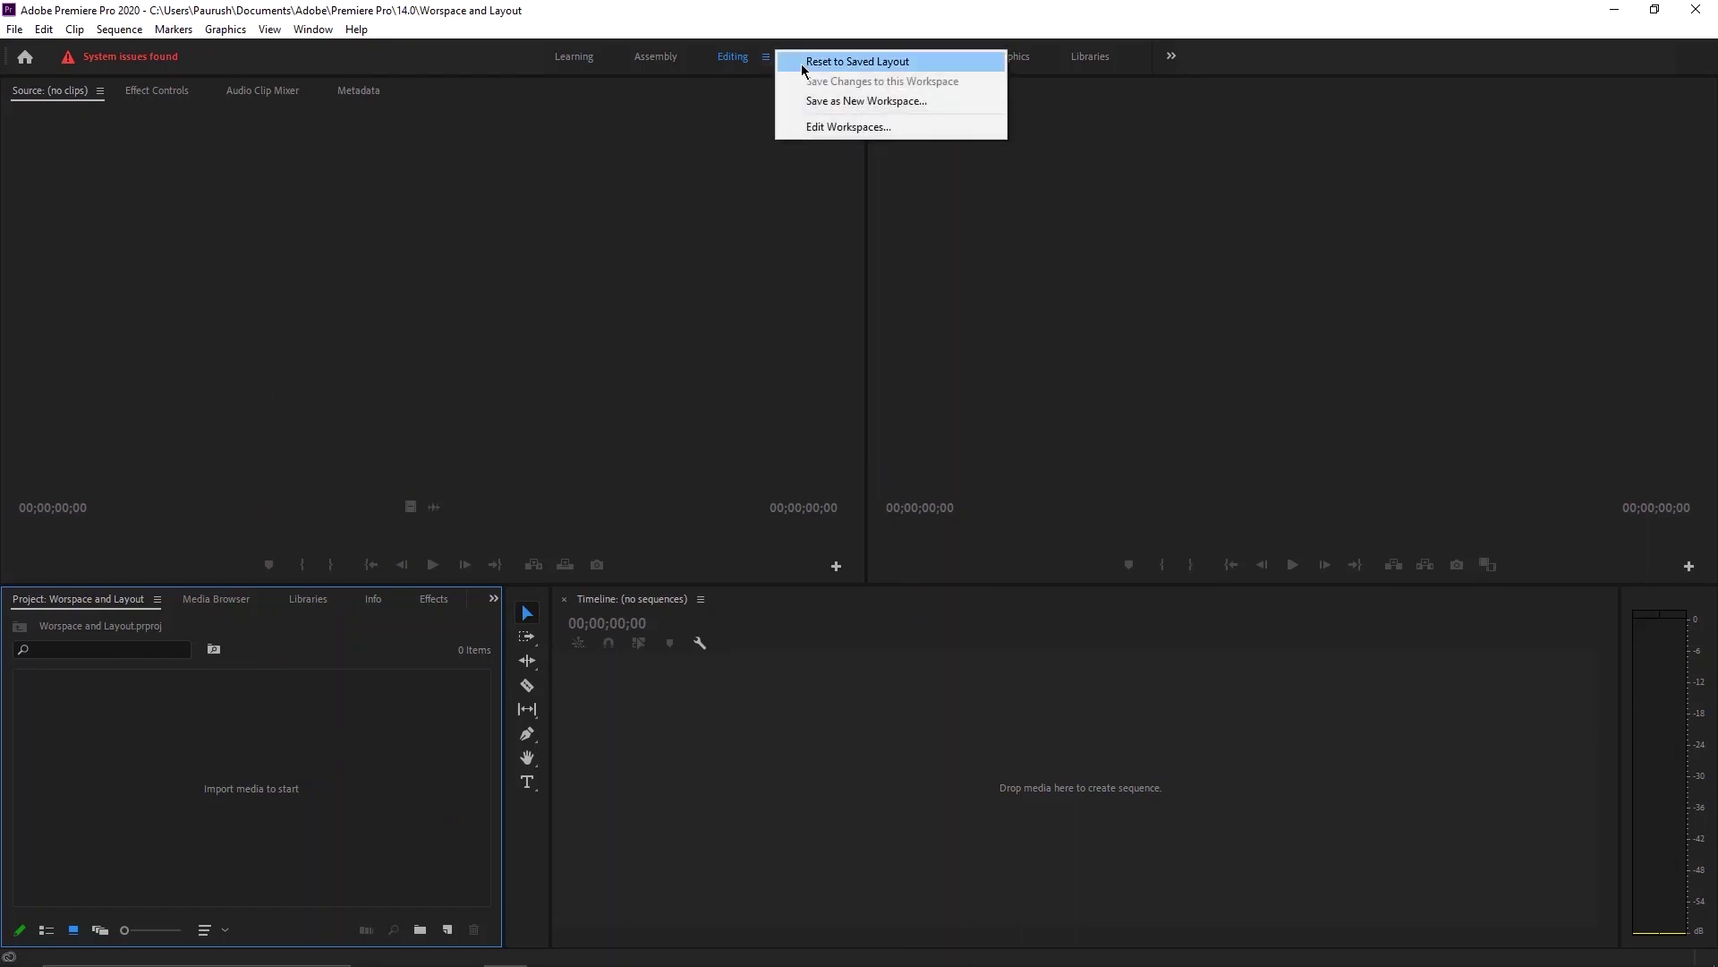
left_click(803, 63)
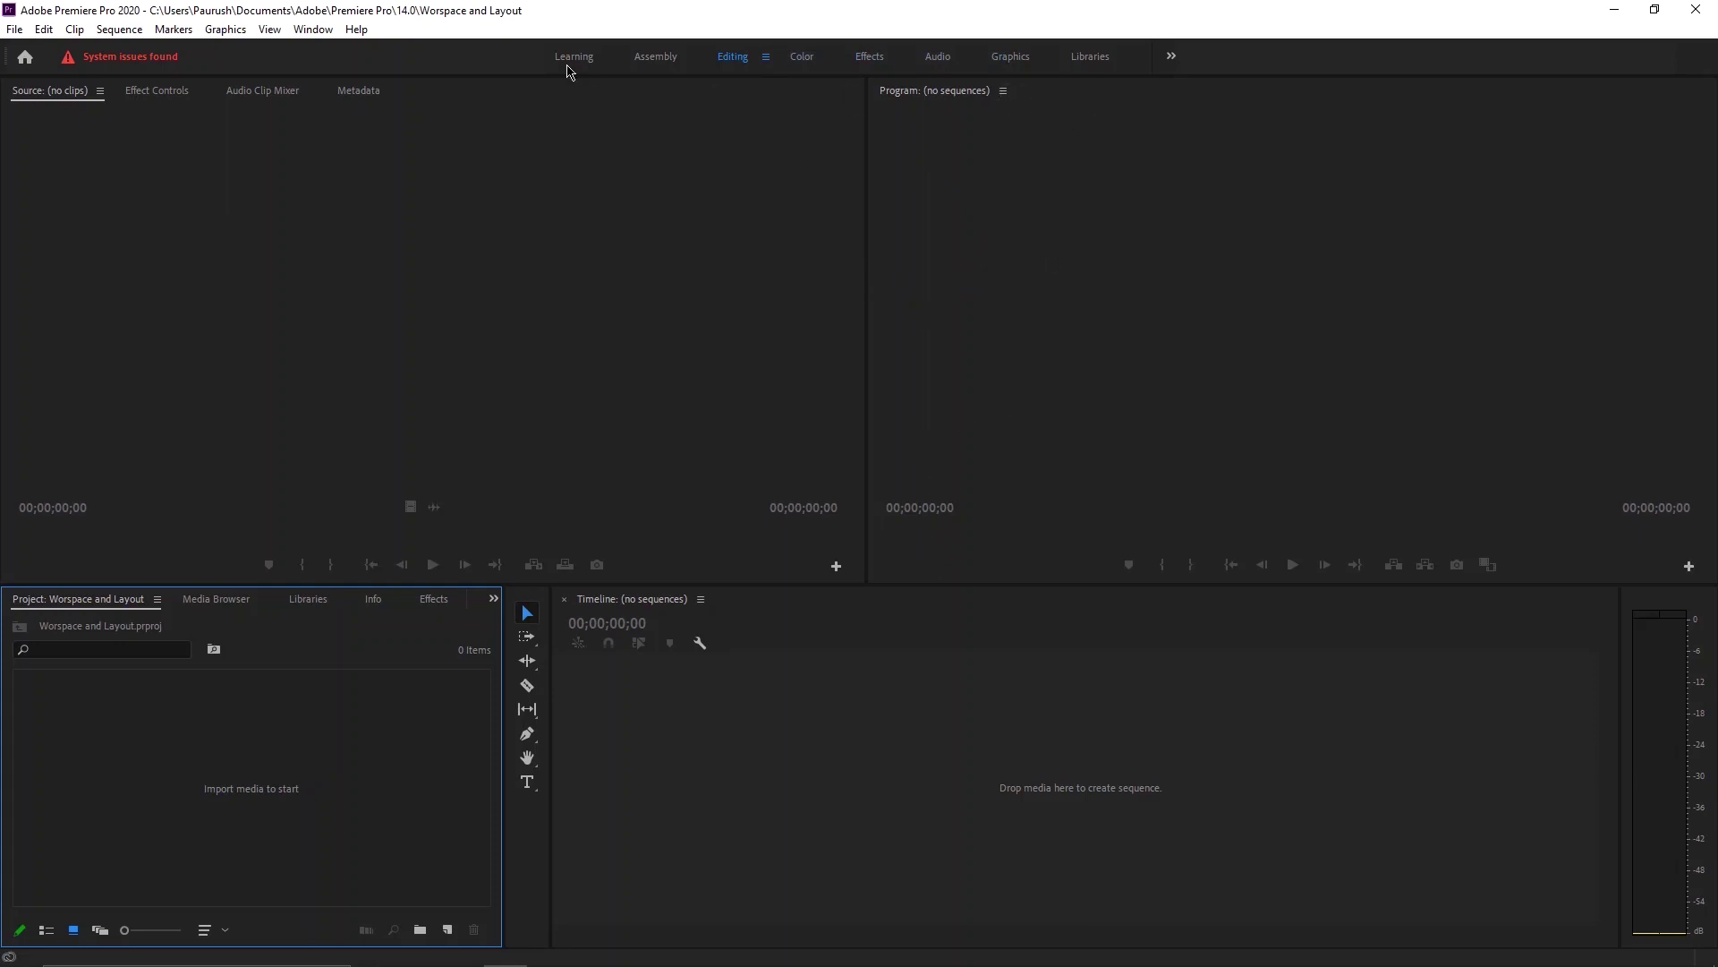
left_click(1171, 57)
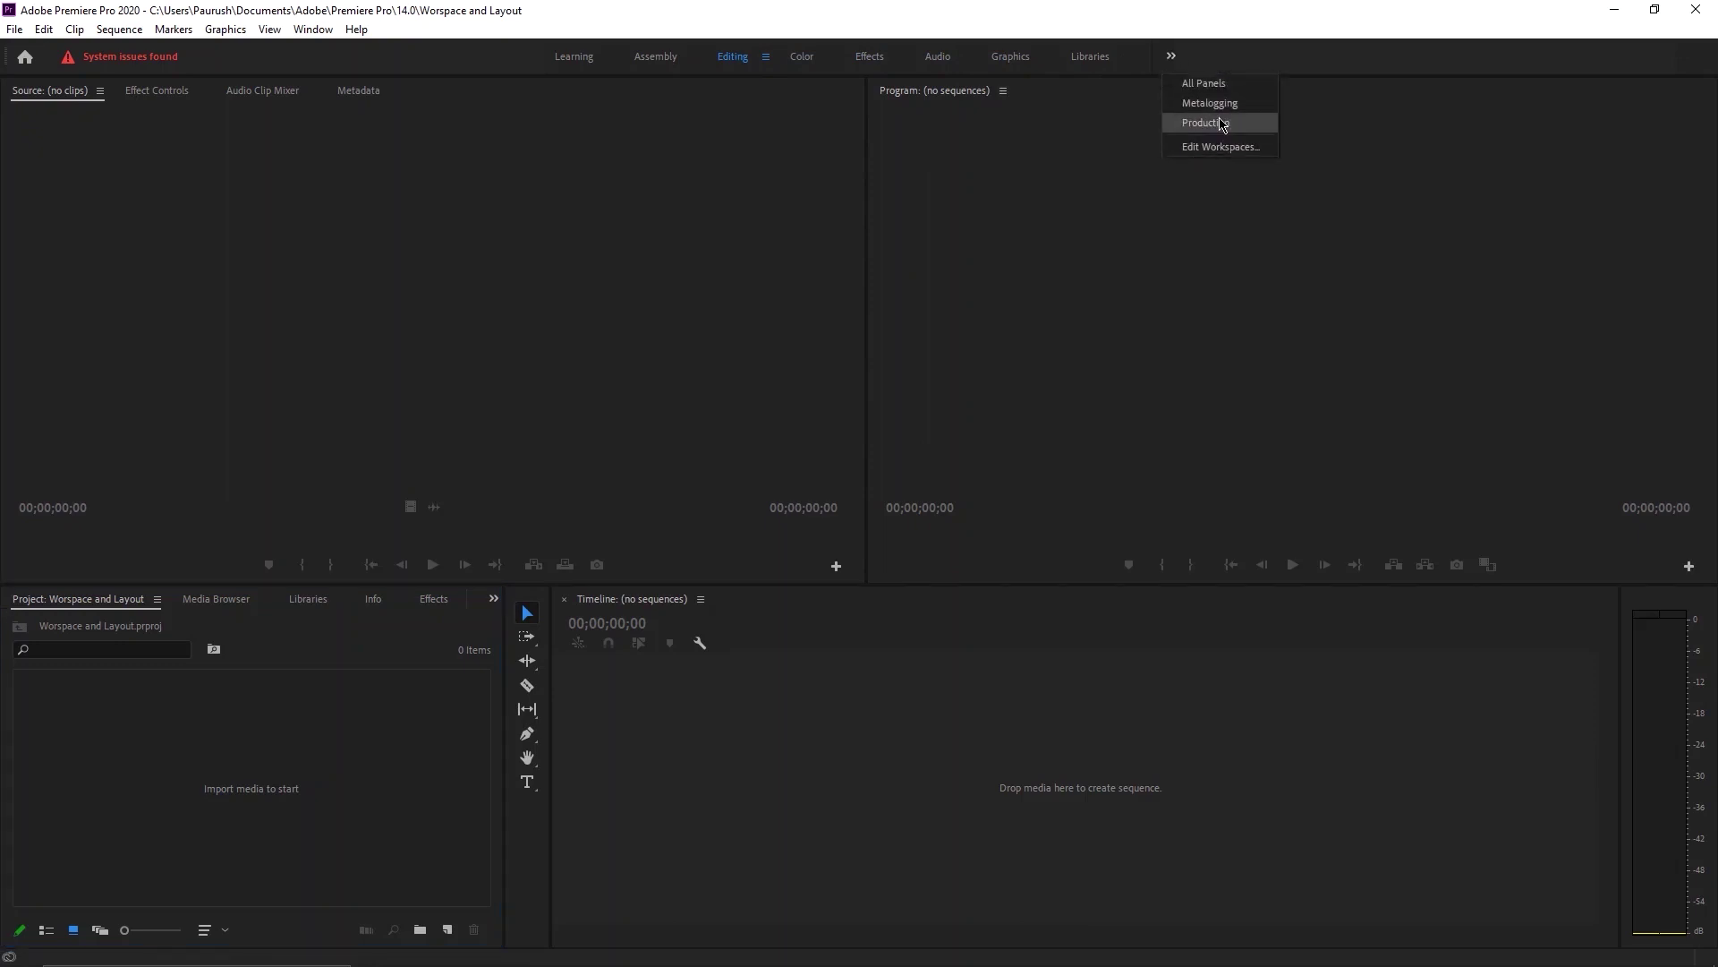
Dismiss the workspaces list and activate the Program, Timeline and Source panels in turn.
left_click(1230, 57)
left_click(1082, 287)
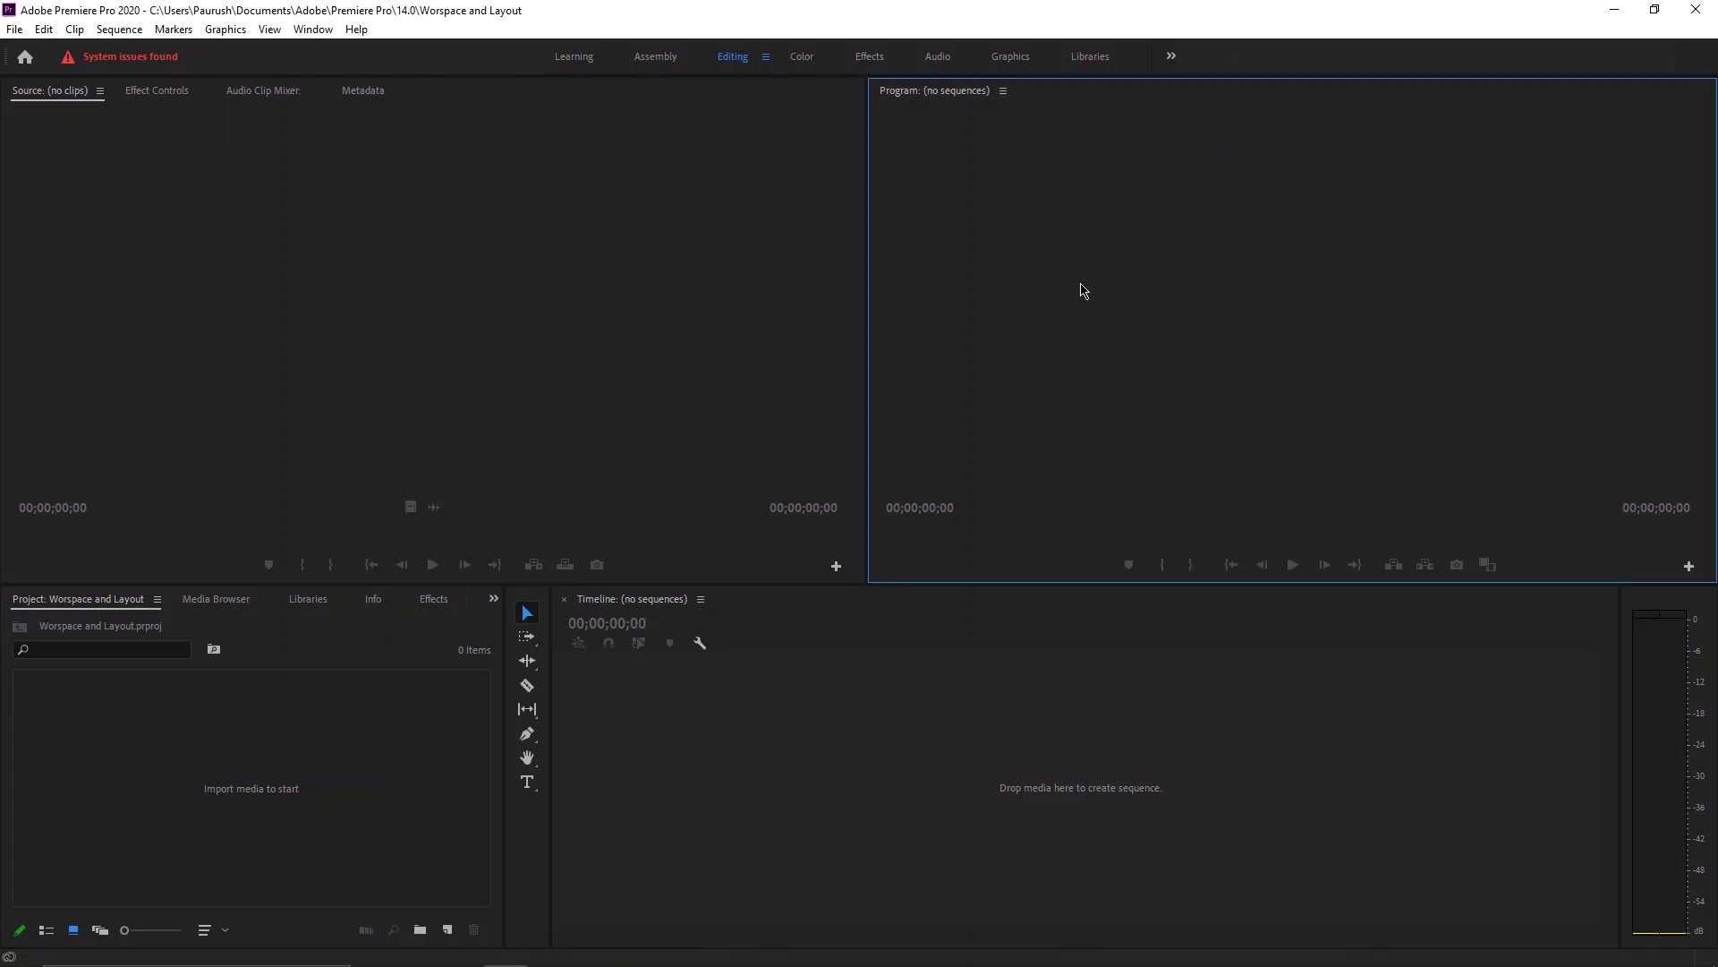
left_click(783, 744)
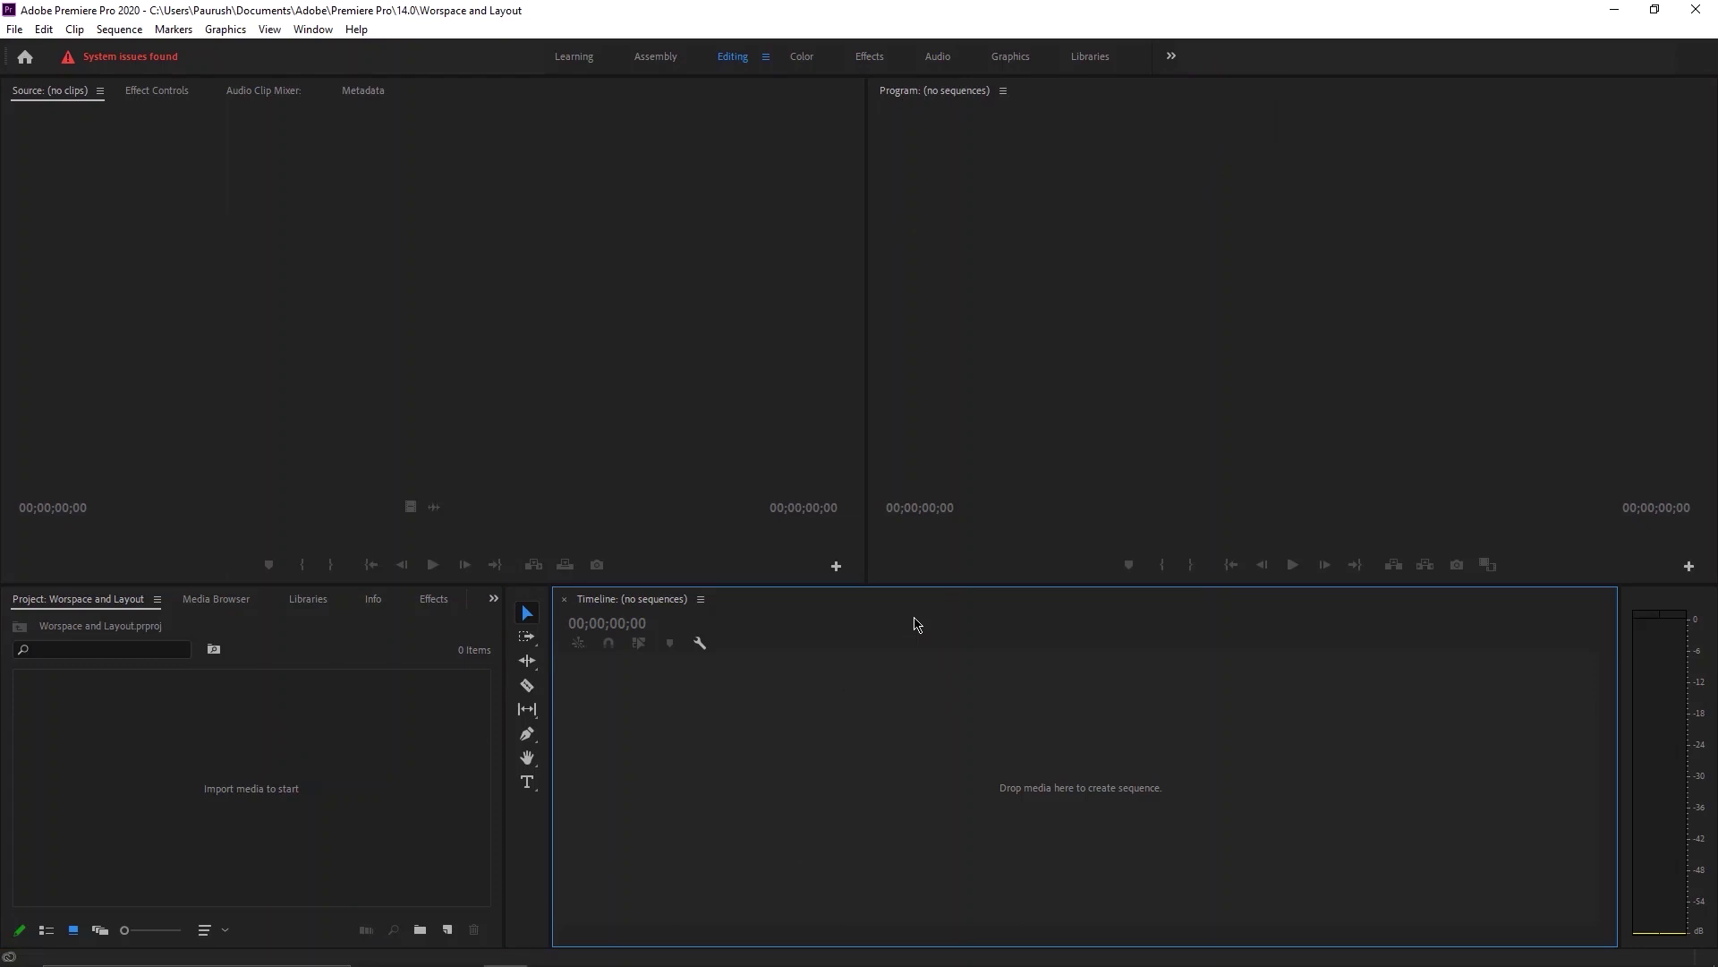
left_click(430, 188)
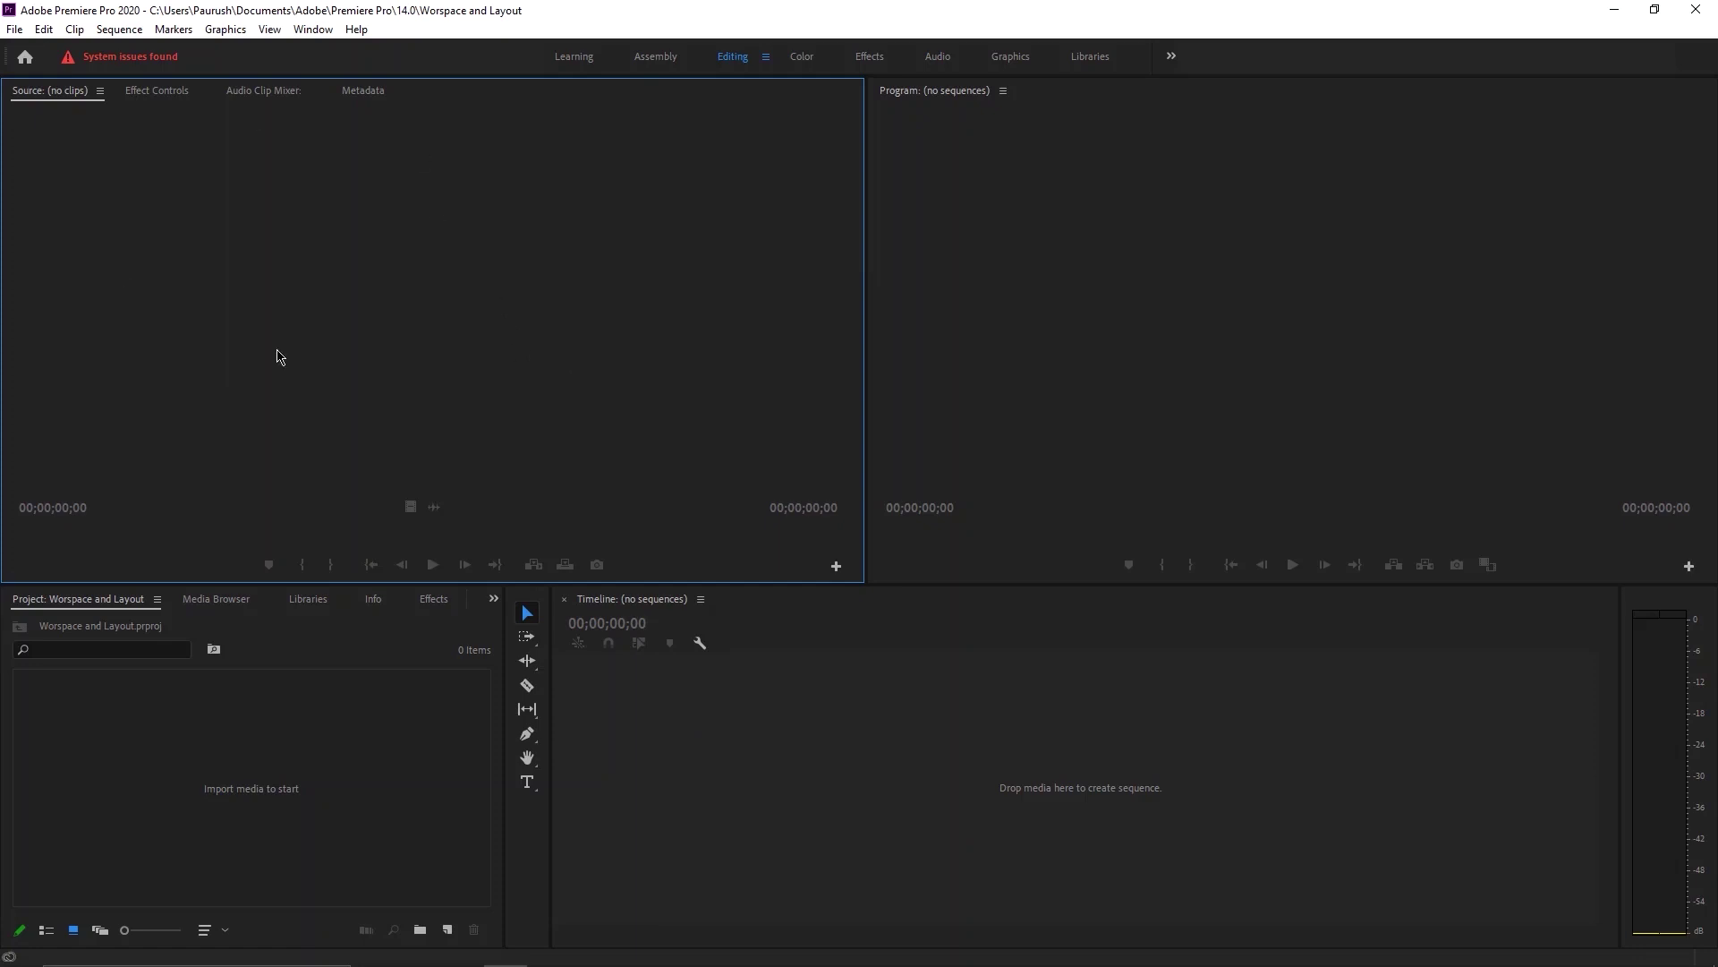
Cycle the top-left group through Effect Controls, Audio Clip Mixer and Metadata, then back to Source.
left_click(154, 93)
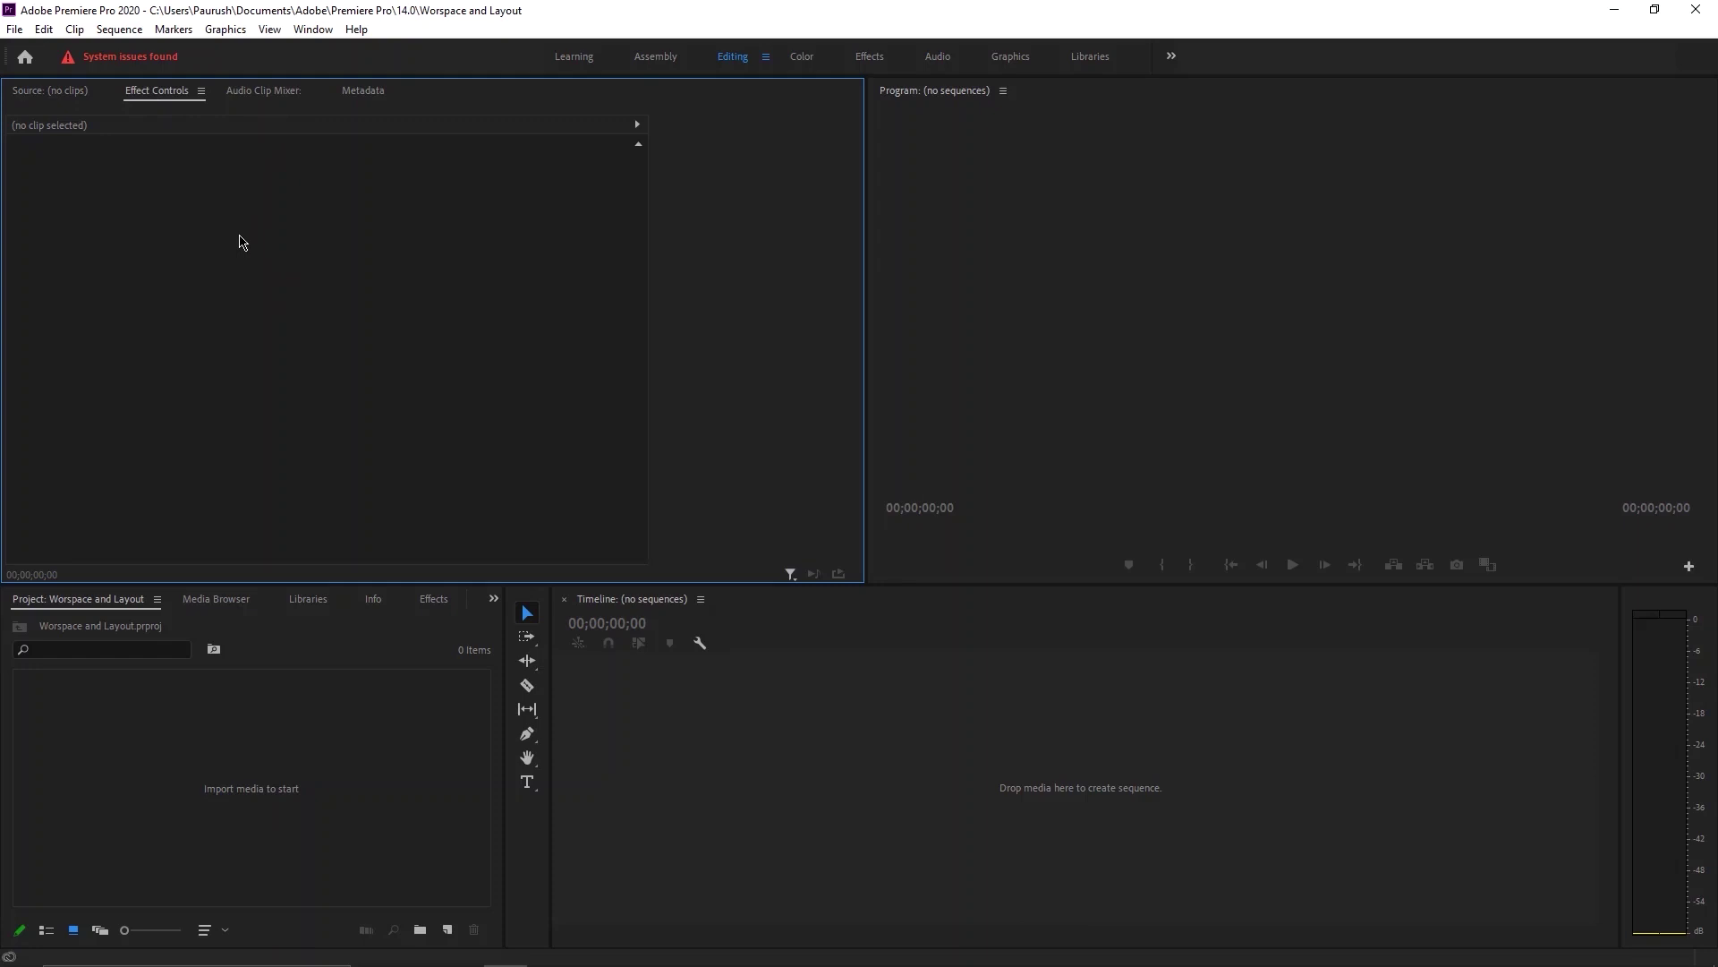
left_click(254, 93)
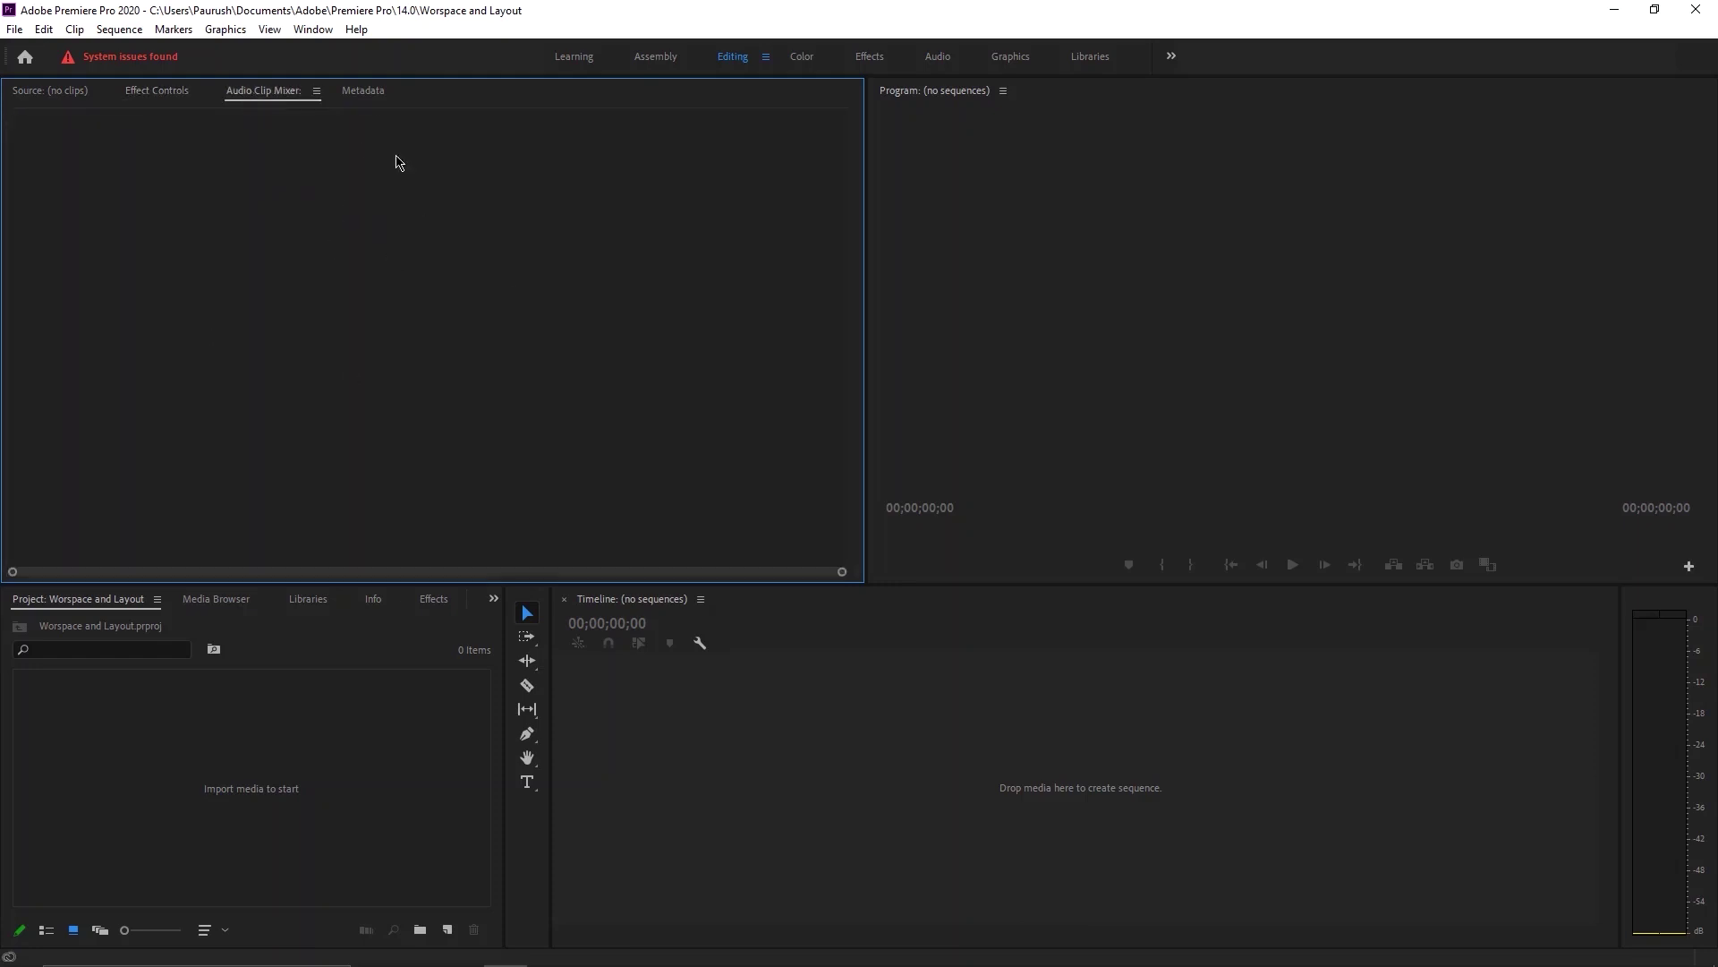
left_click(362, 93)
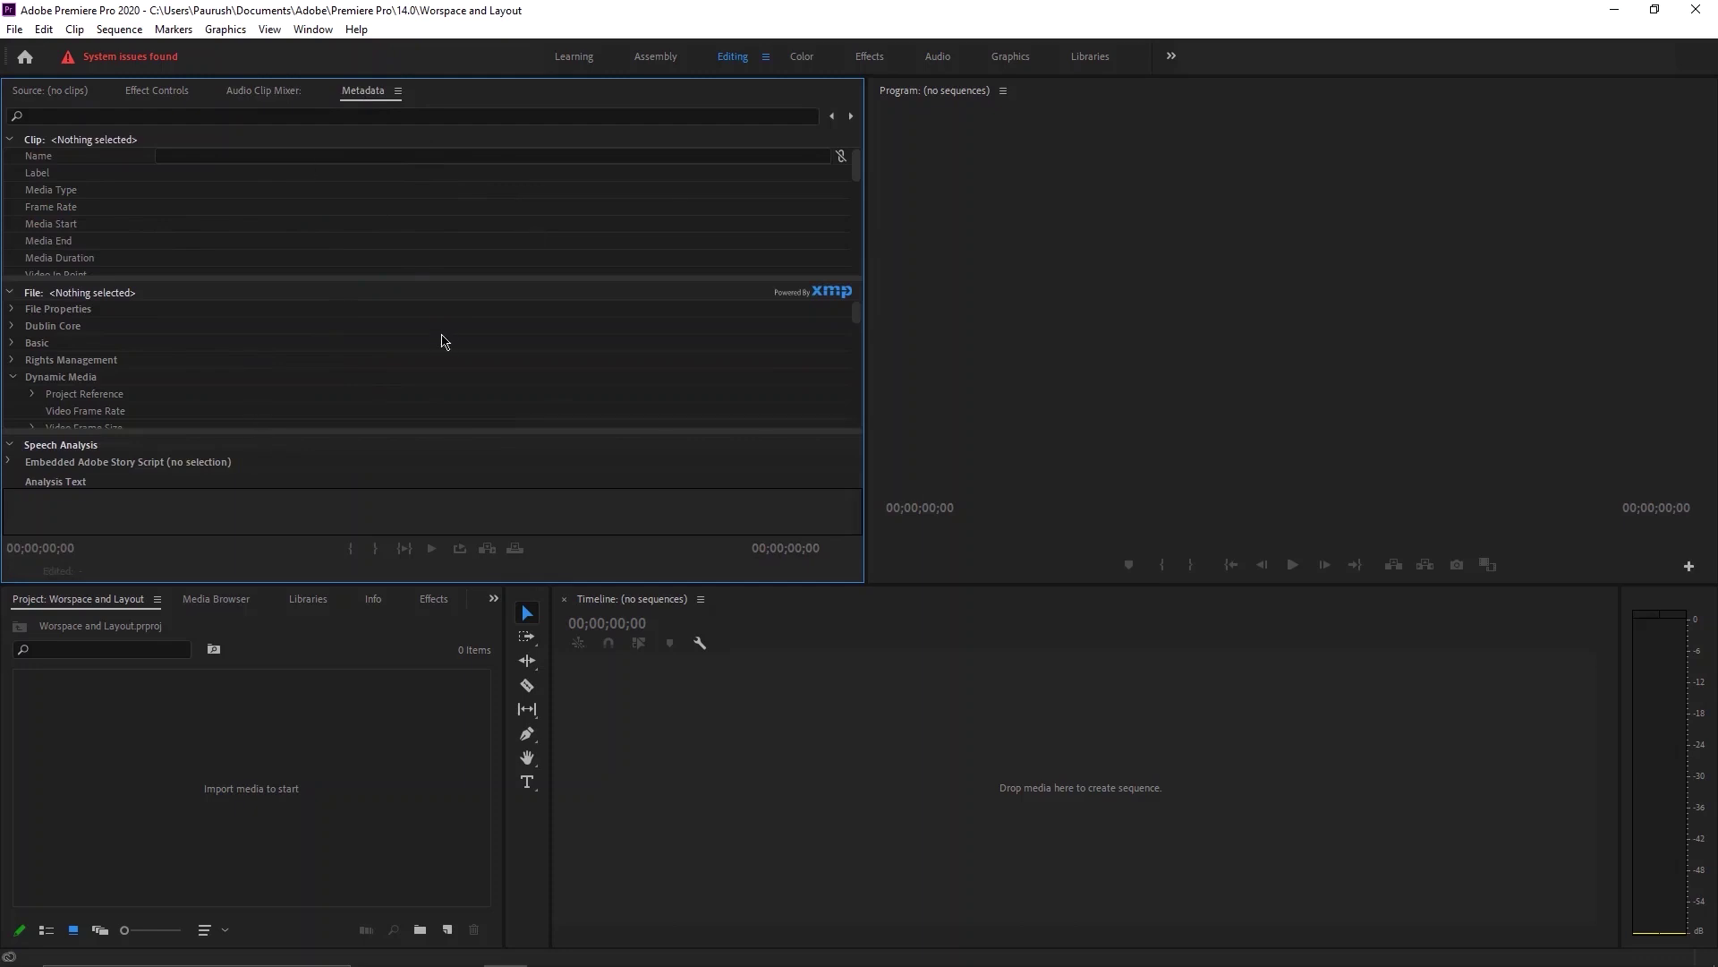
left_click(74, 93)
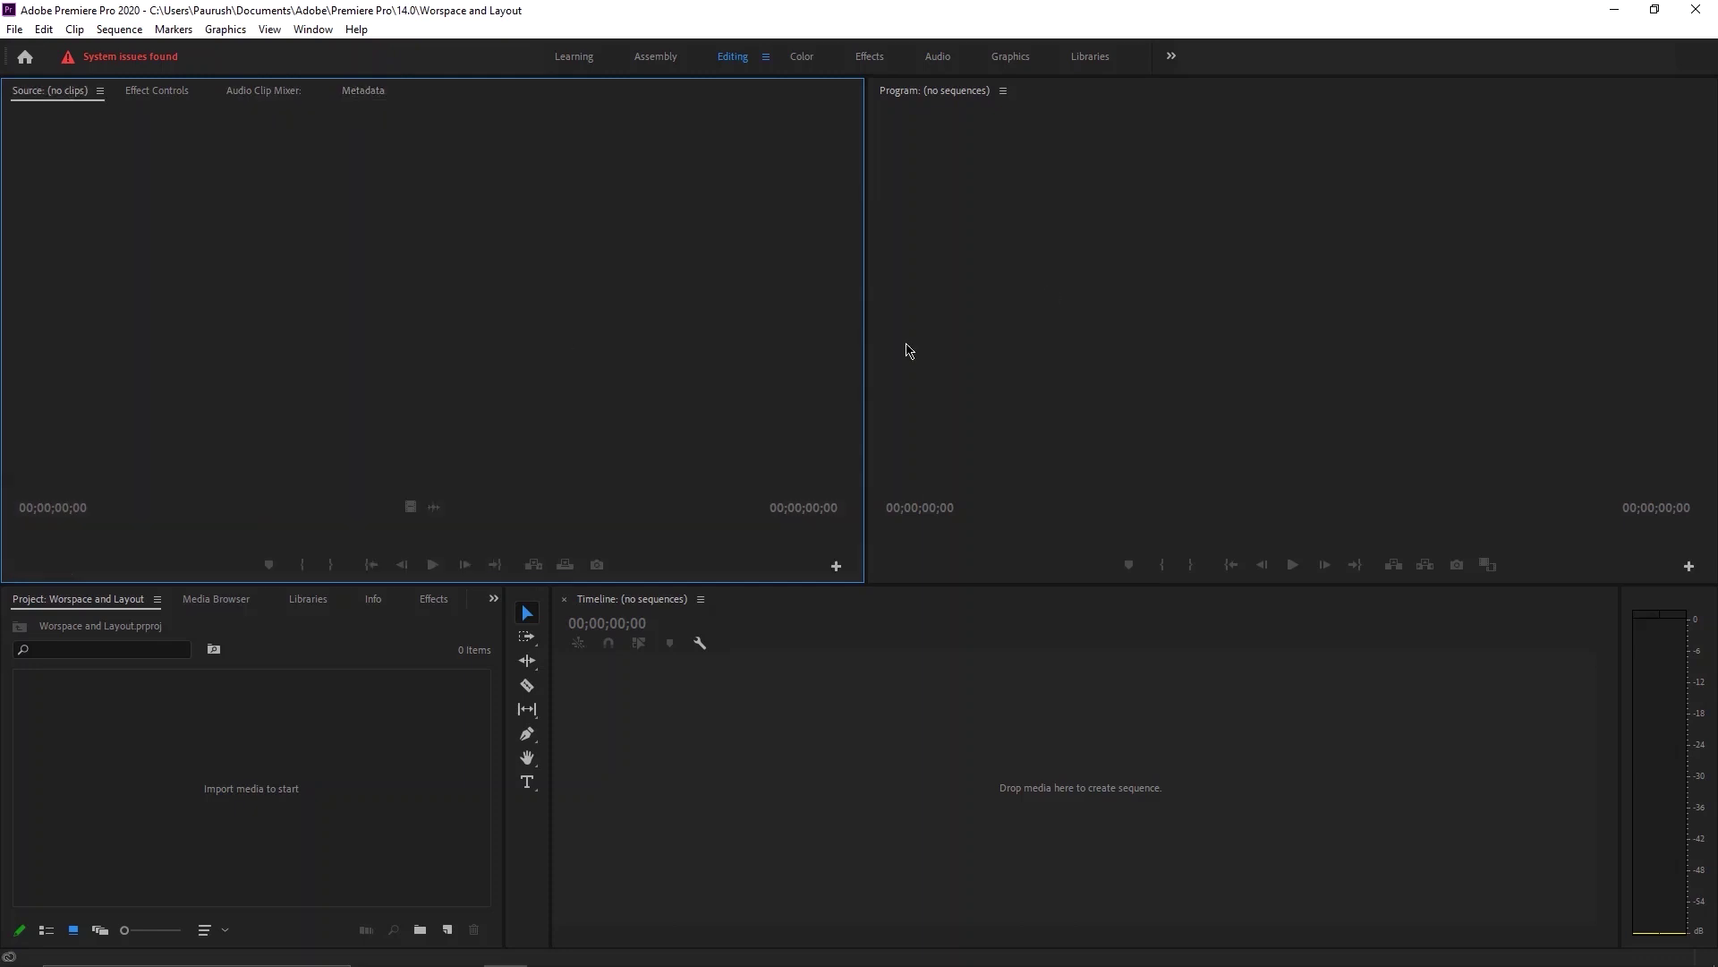
left_click(1168, 243)
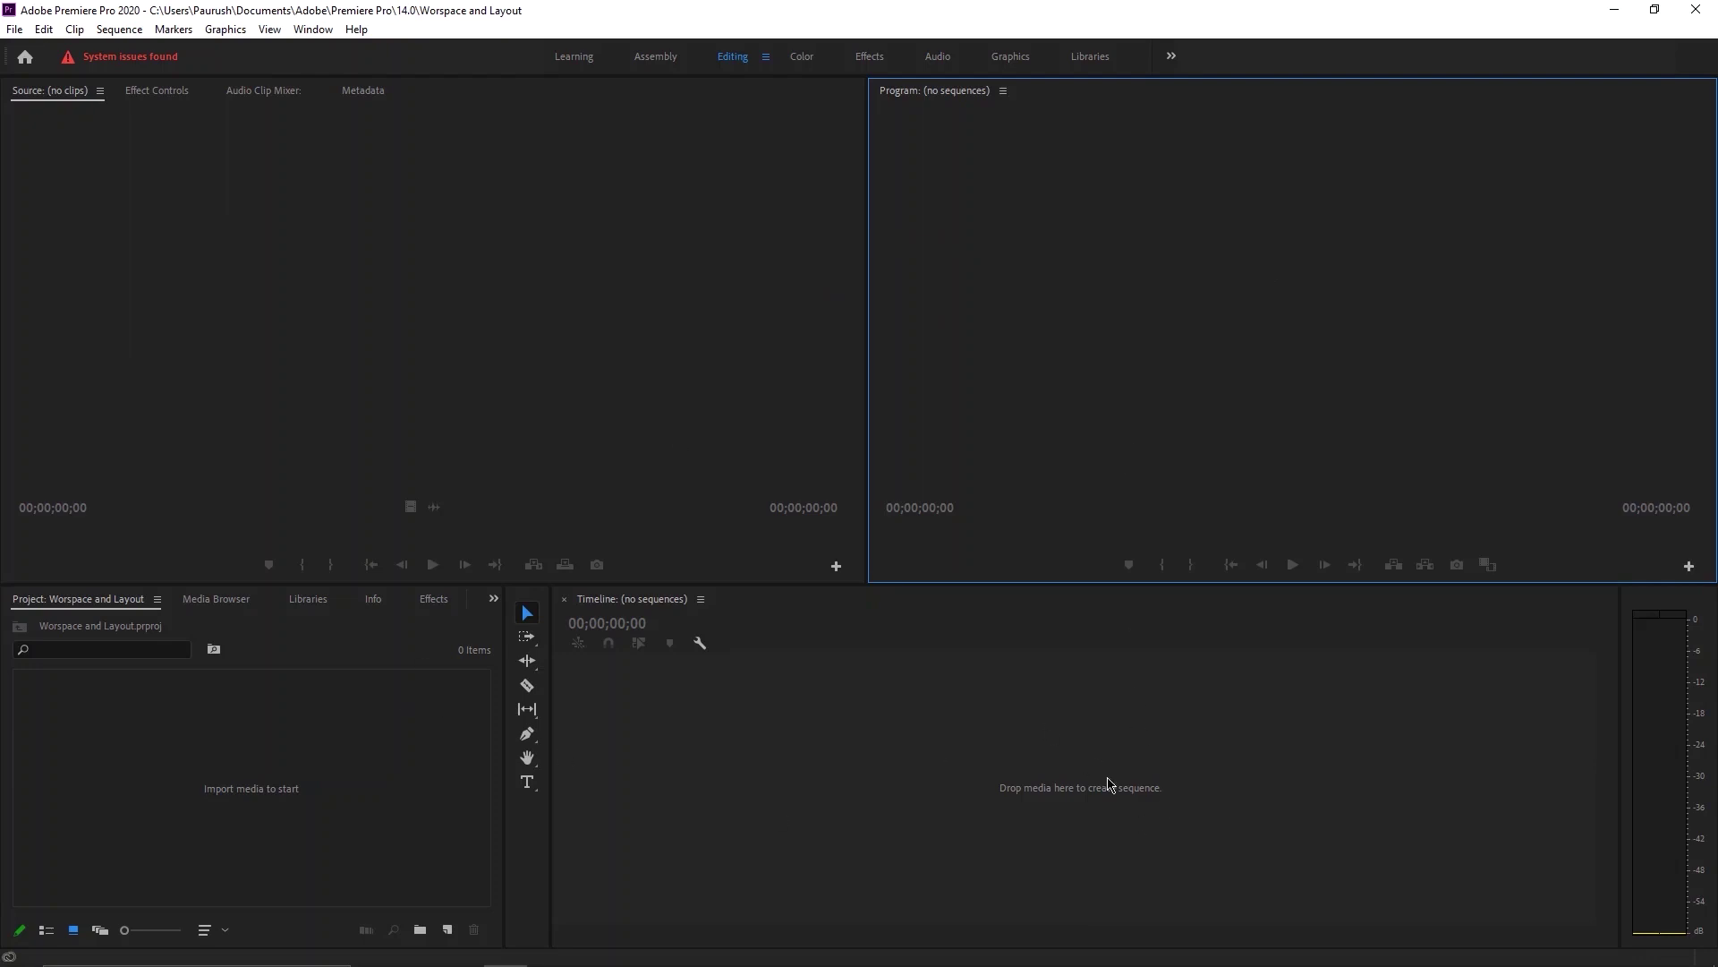
left_click(1146, 768)
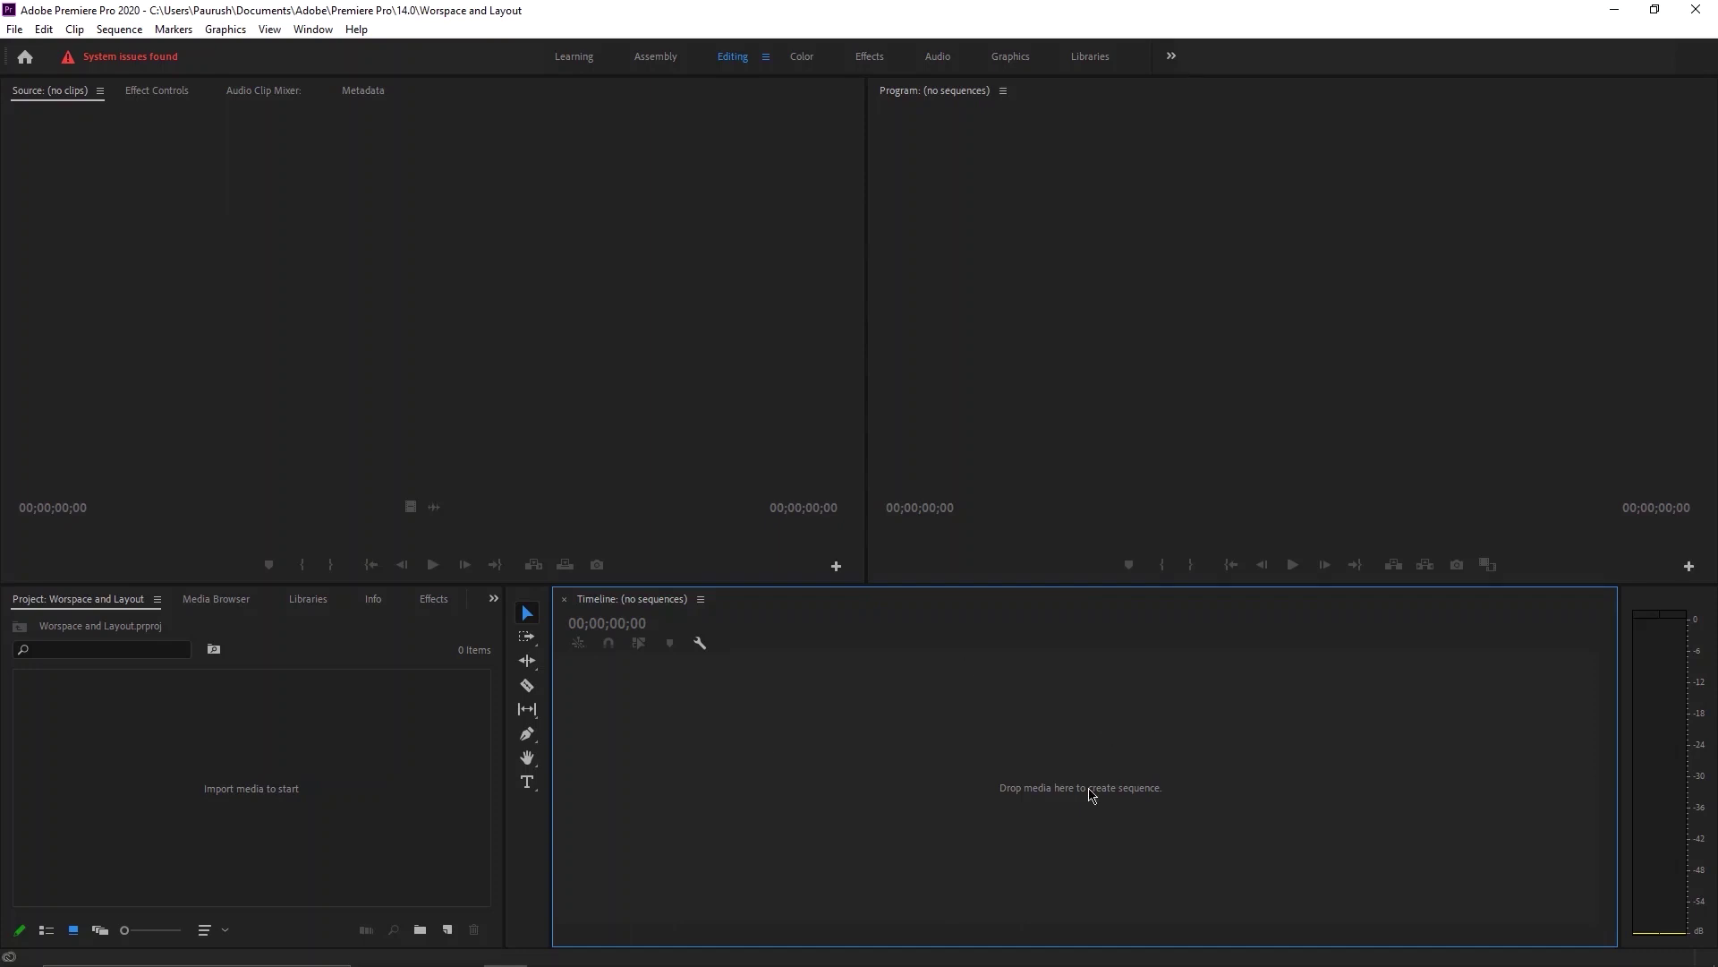
left_click(268, 779)
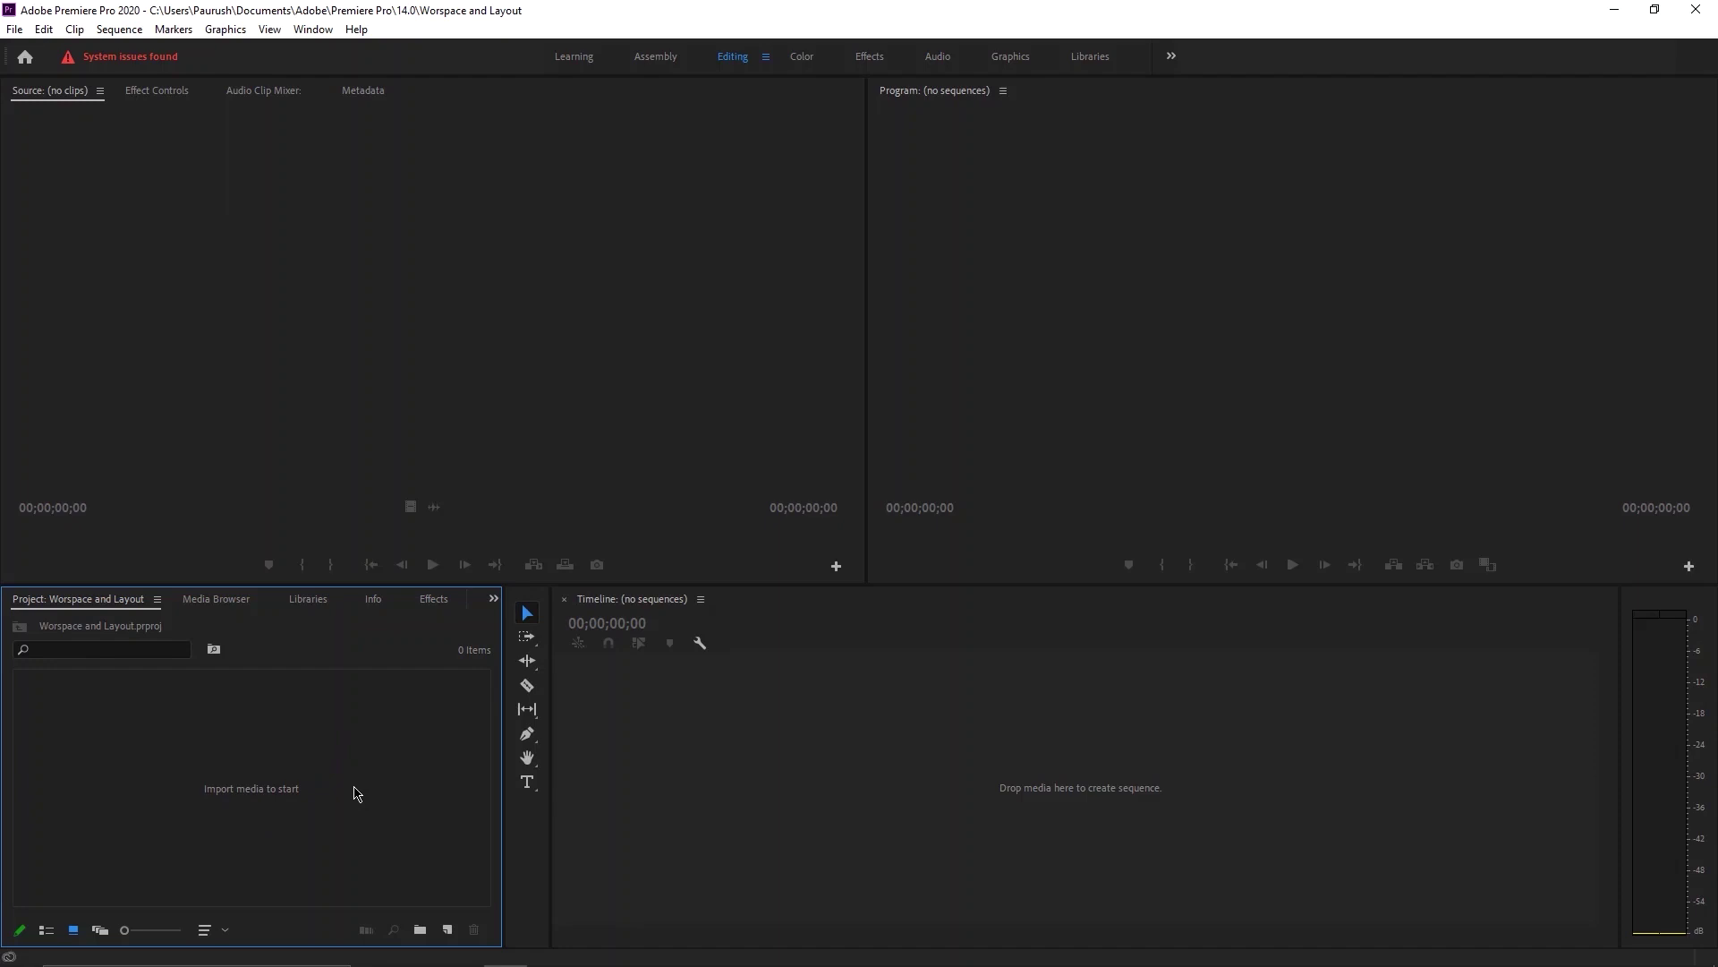
Cycle the lower-left group through Media Browser and Libraries, ending on the Info panel.
left_click(224, 605)
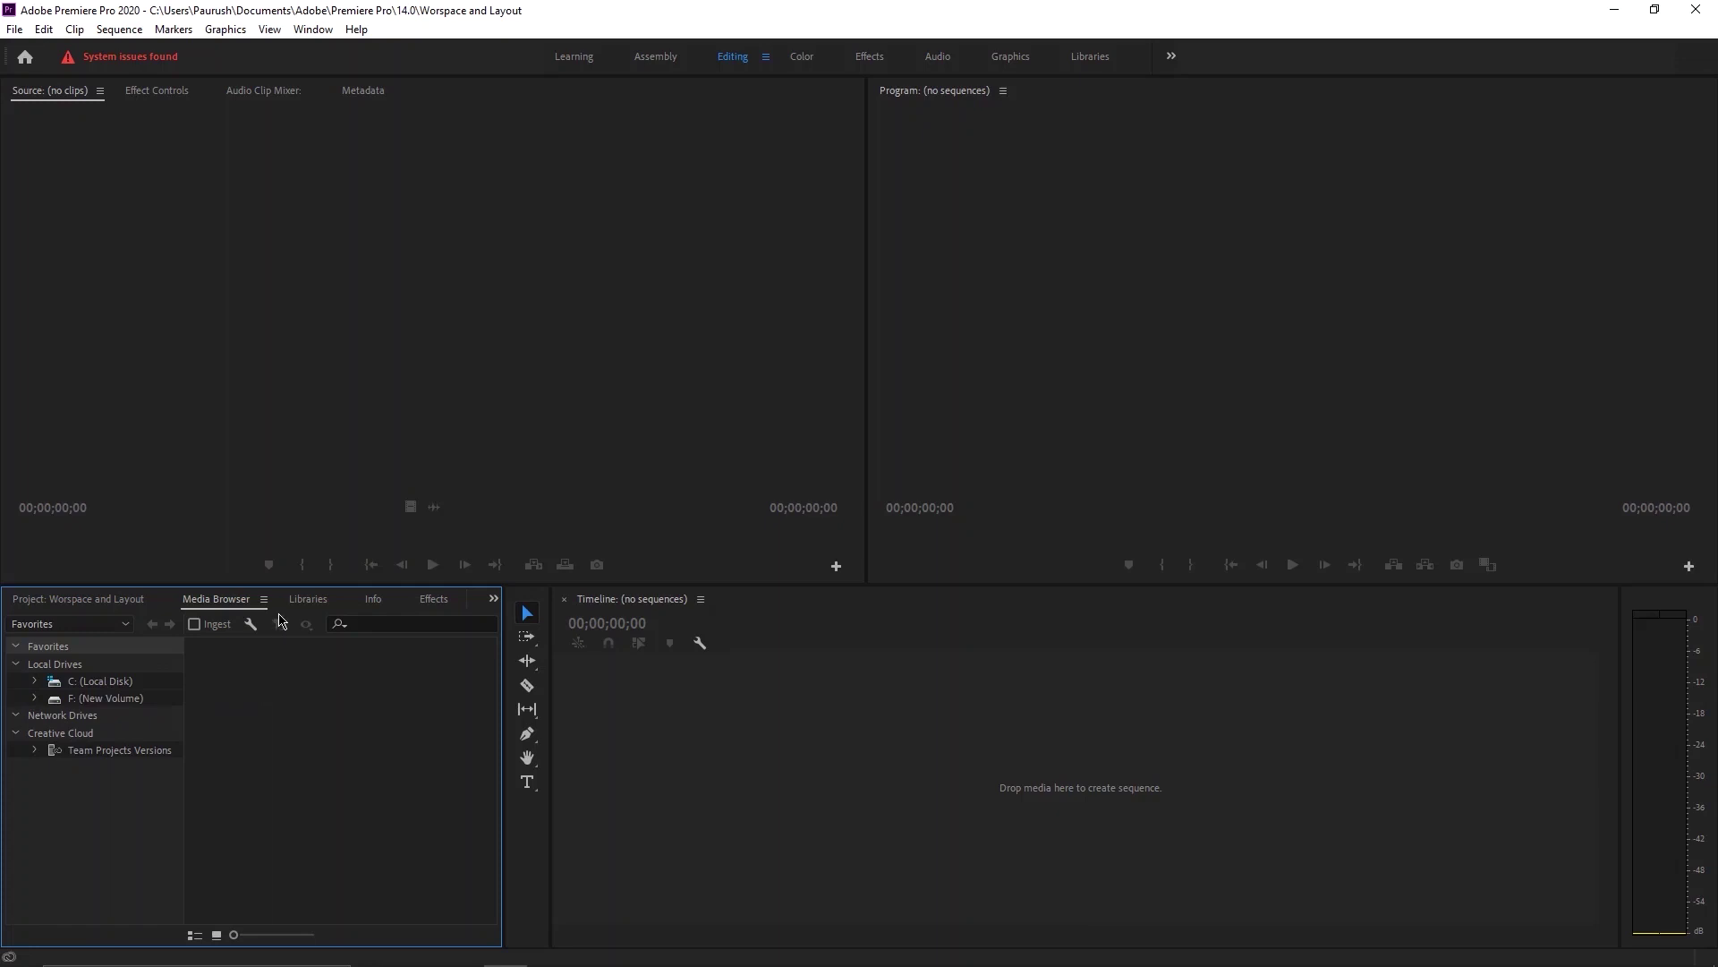
left_click(306, 602)
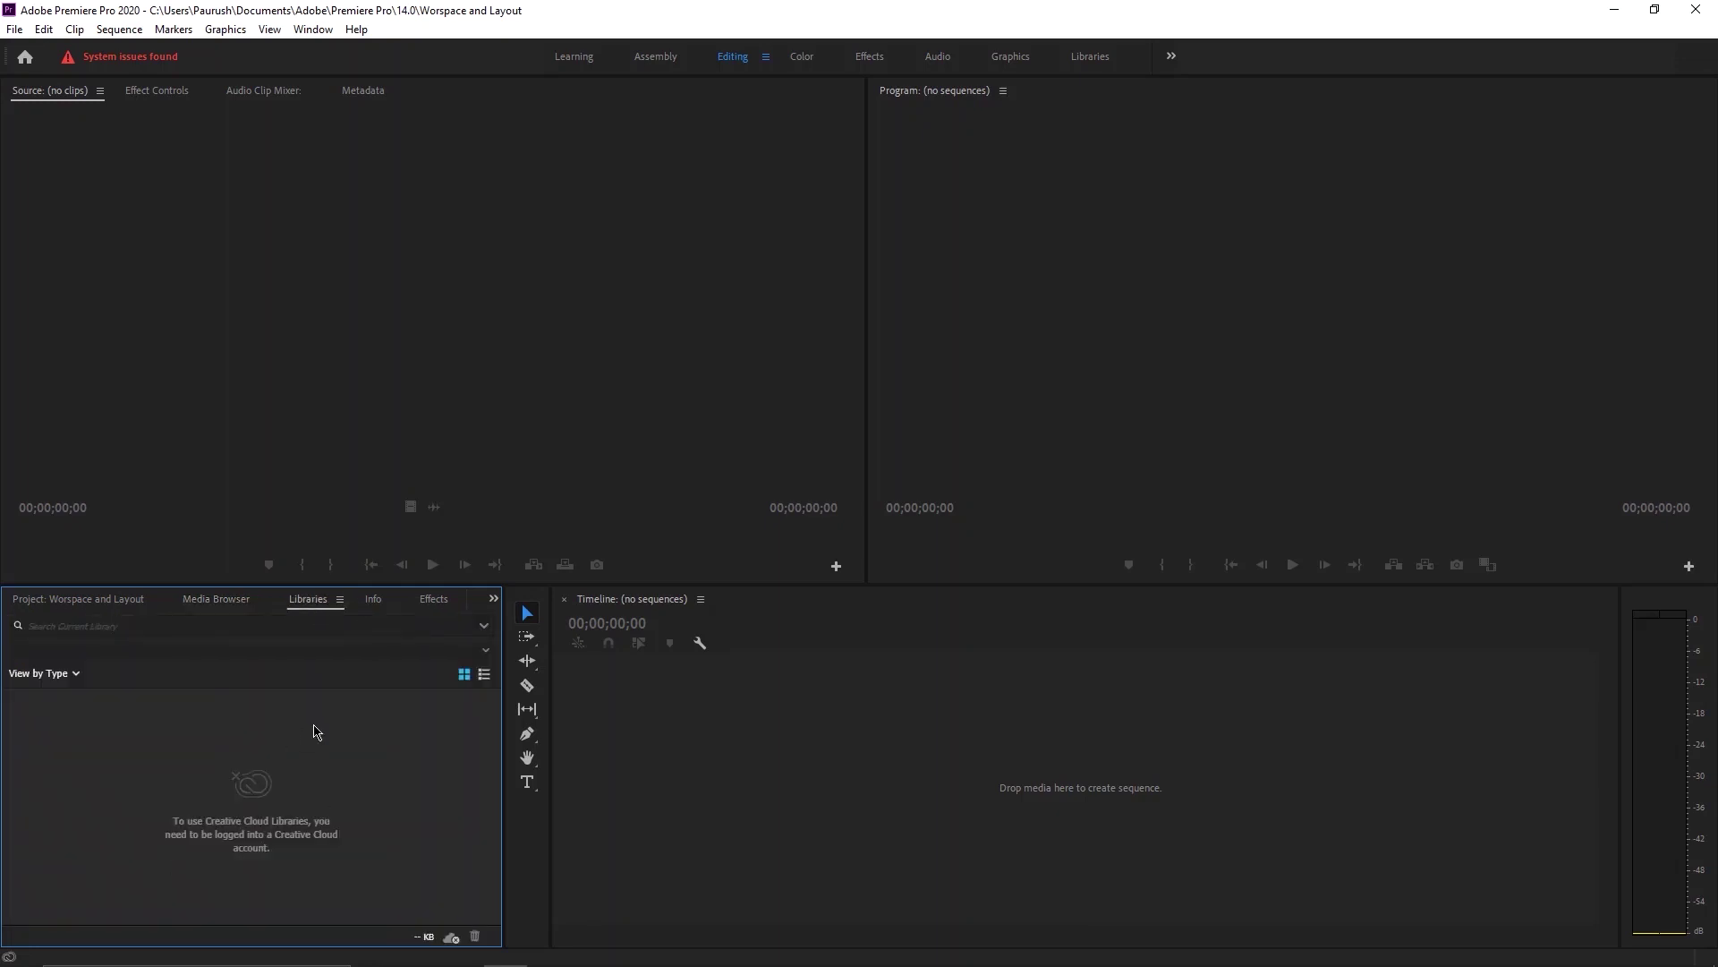
left_click(376, 607)
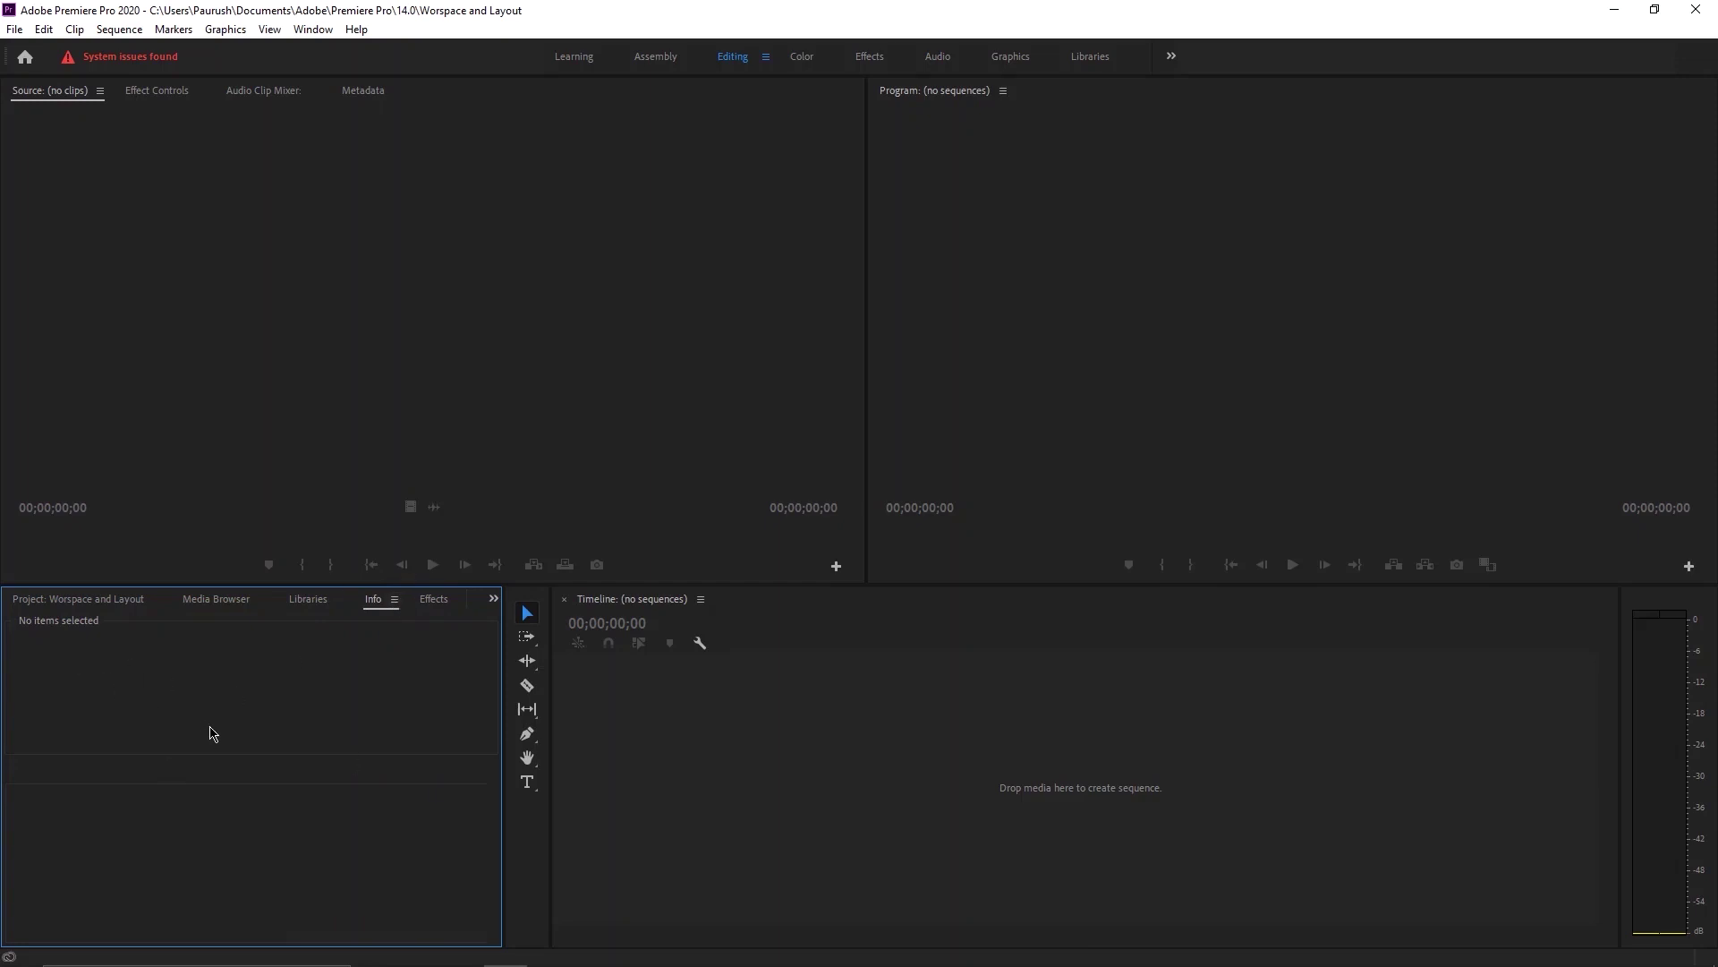
Show the Effects panel and search its list for 'color'.
left_click(432, 601)
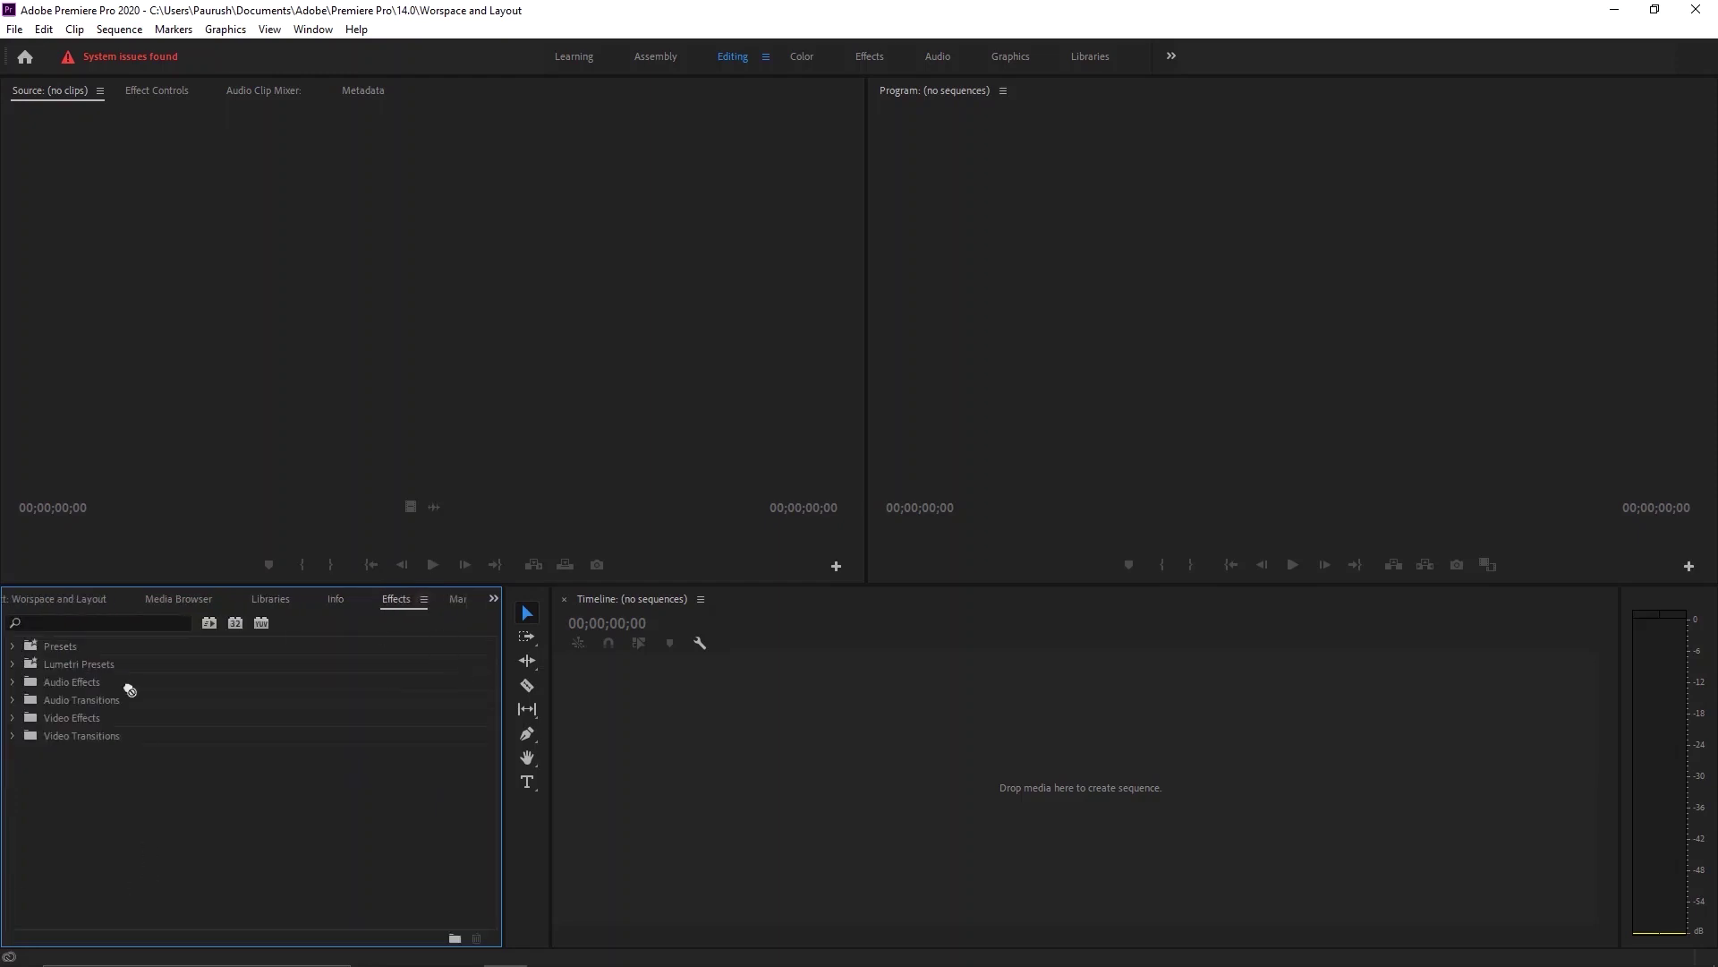
left_click(122, 621)
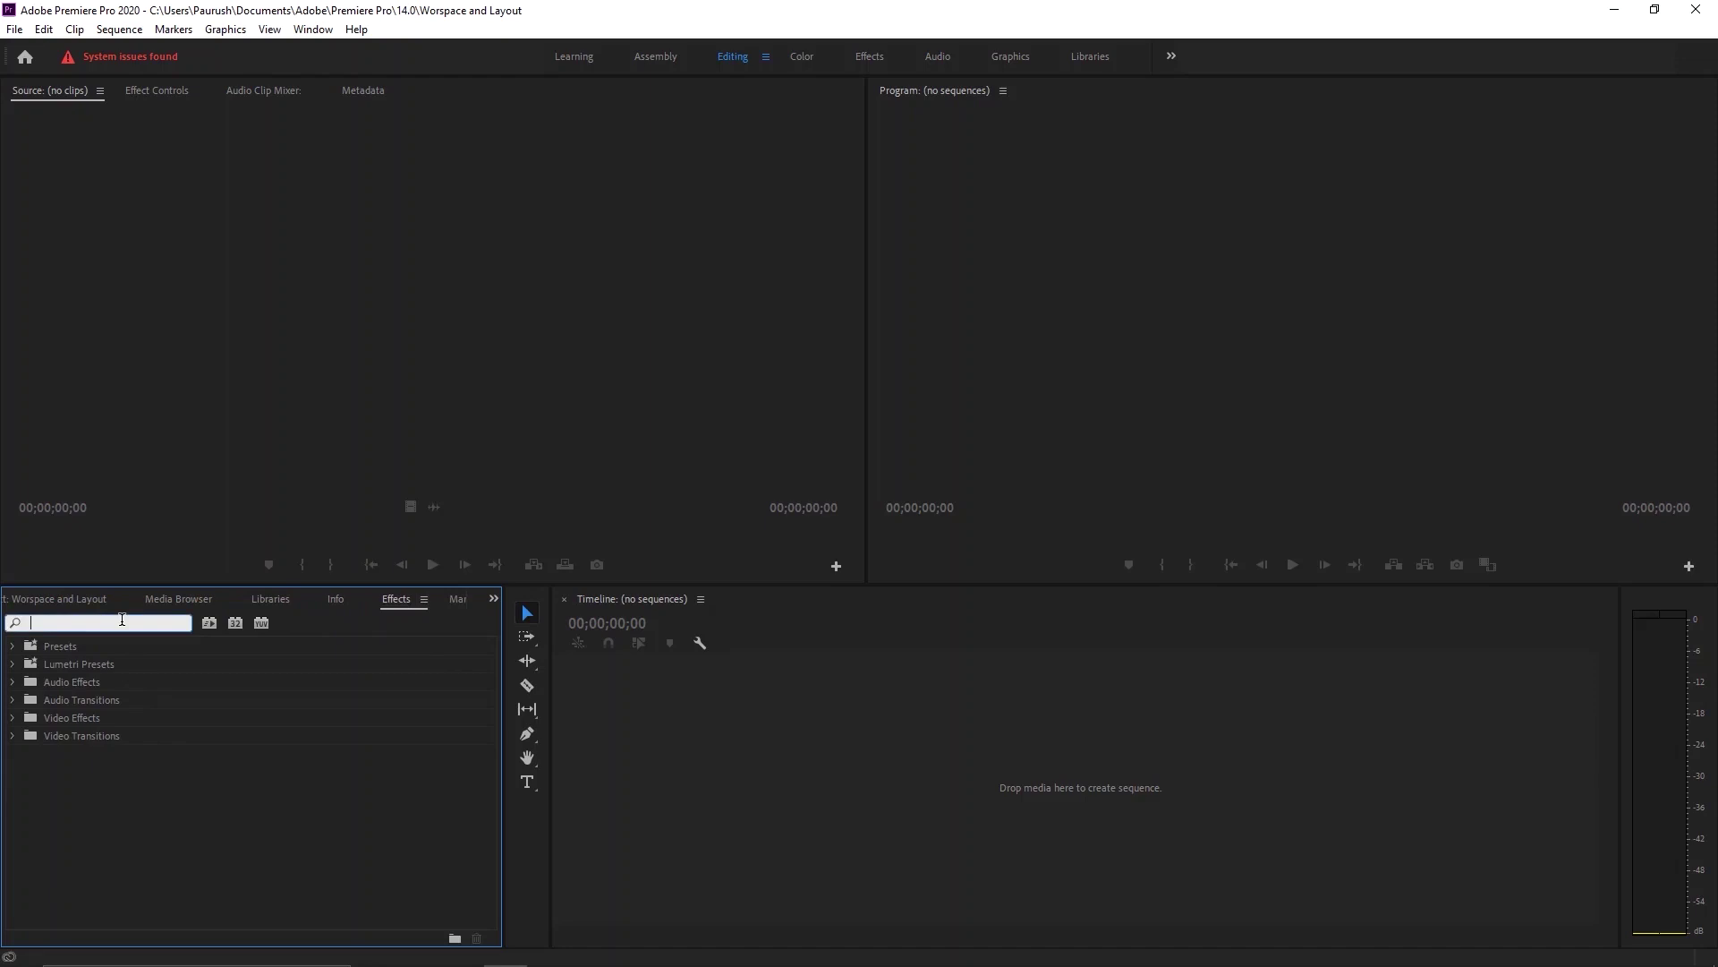
type("color")
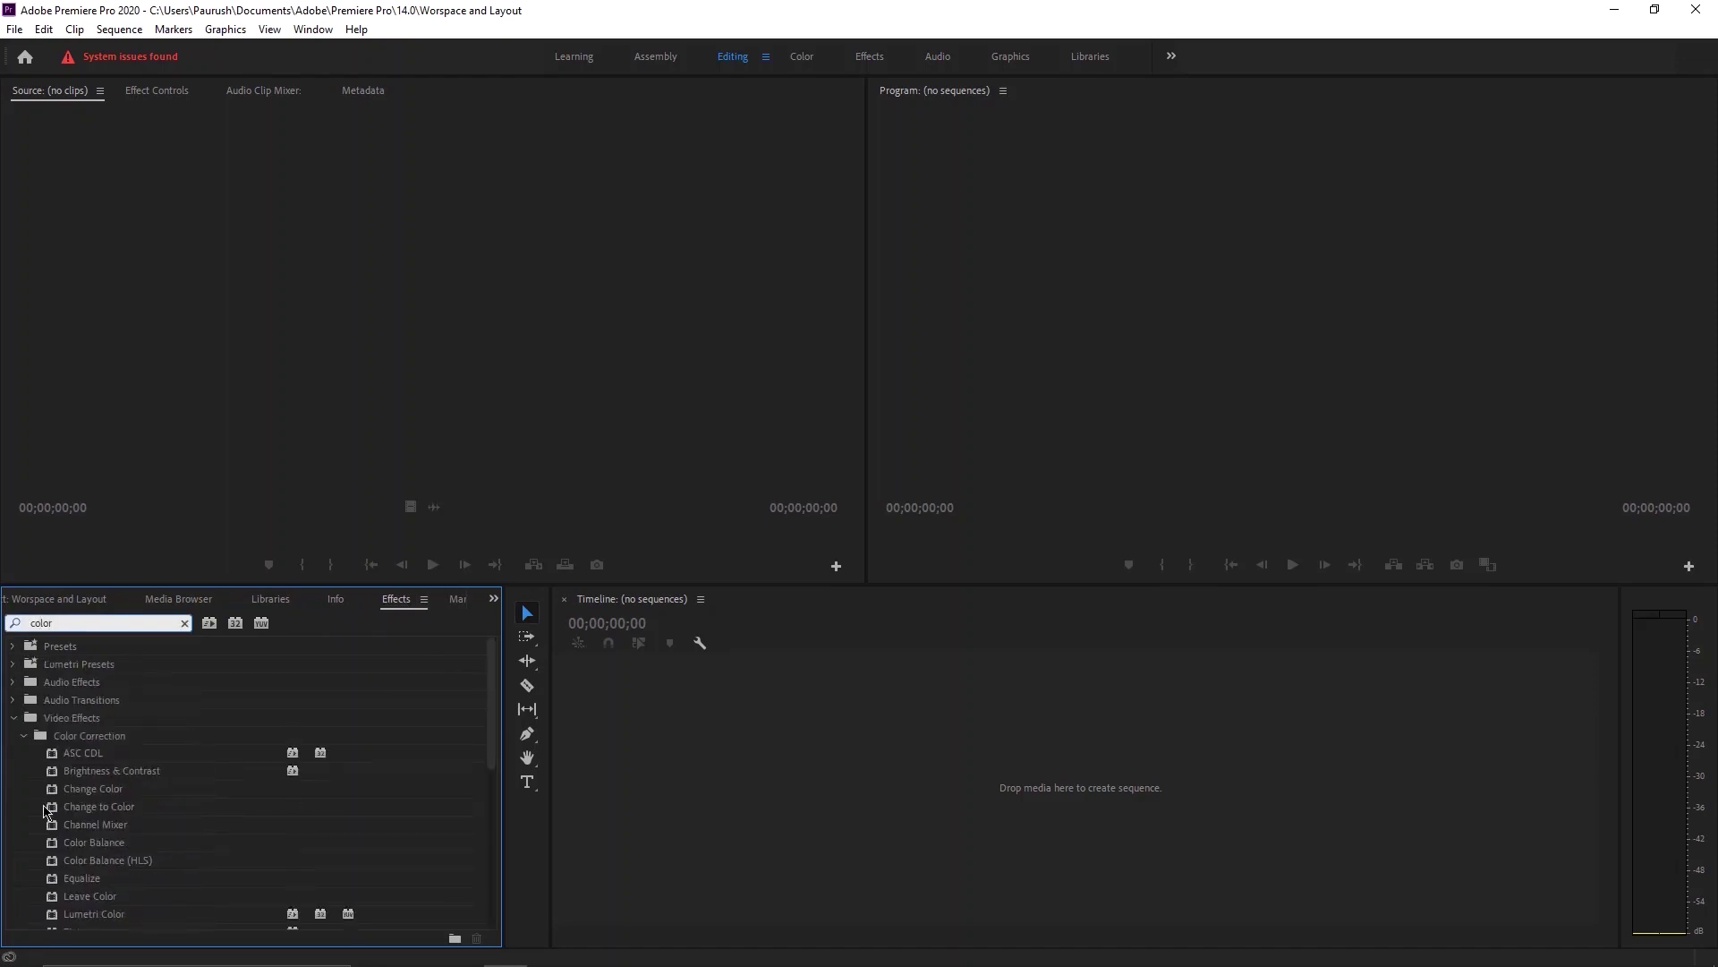
scroll(53, 810, "down", 3)
scroll(72, 805, "up", 3)
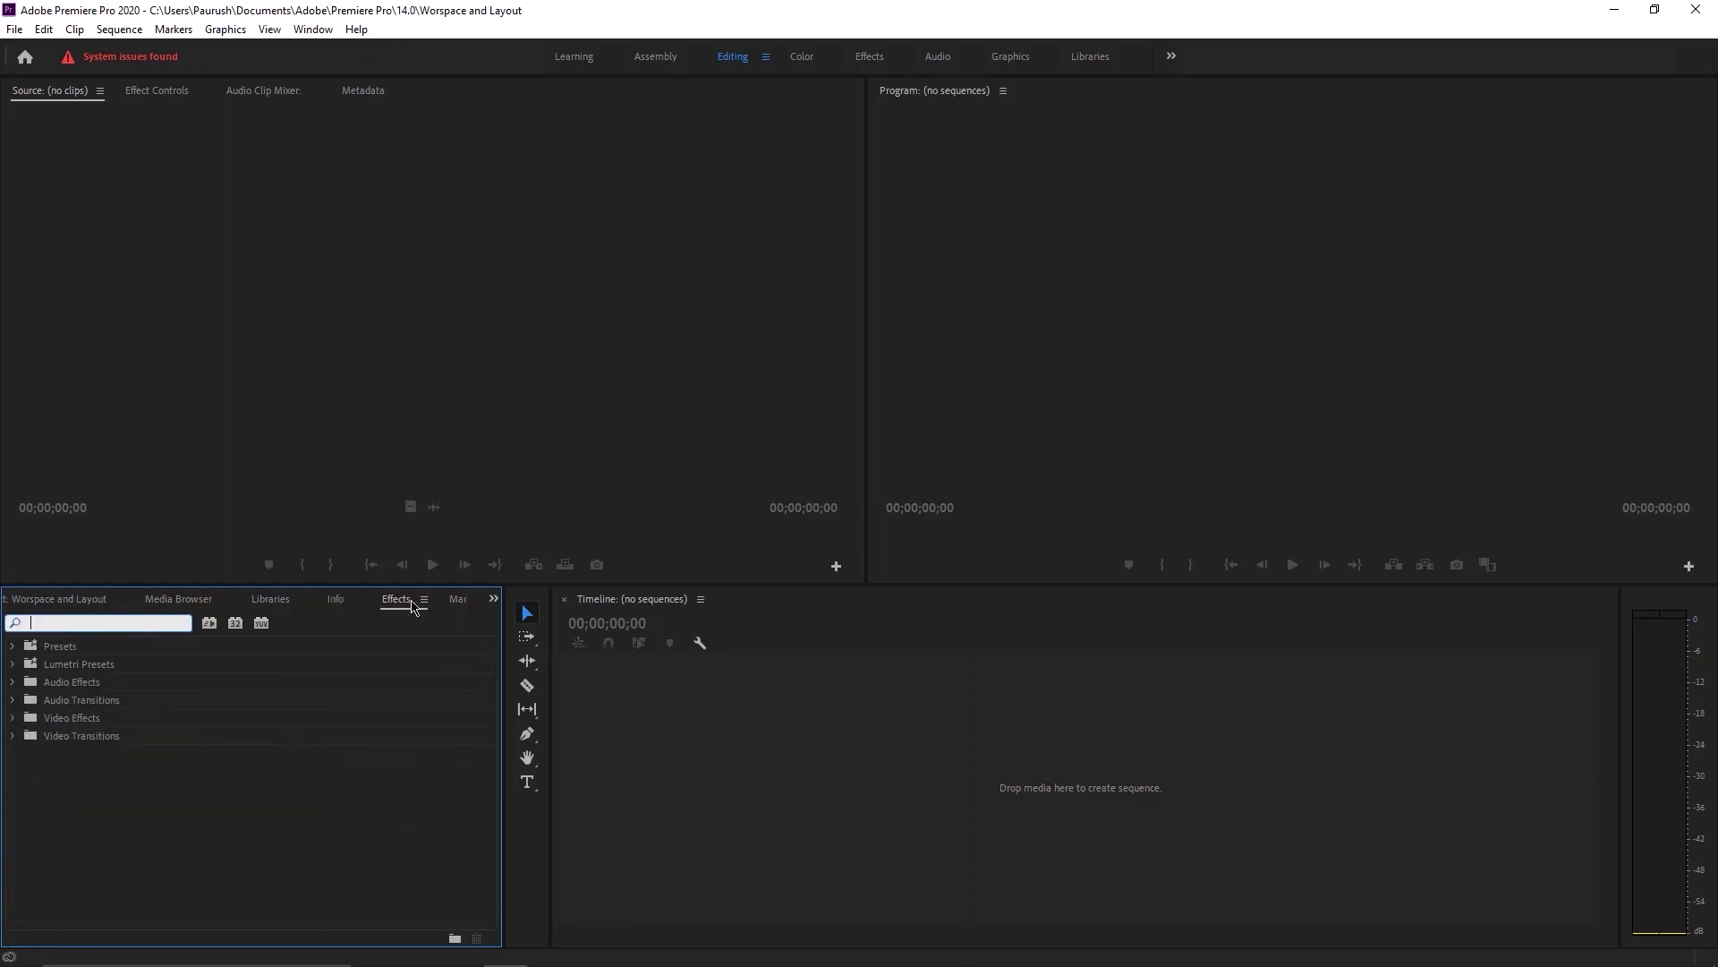
View the Markers and History panels, then return the group to the Project panel.
left_click(456, 599)
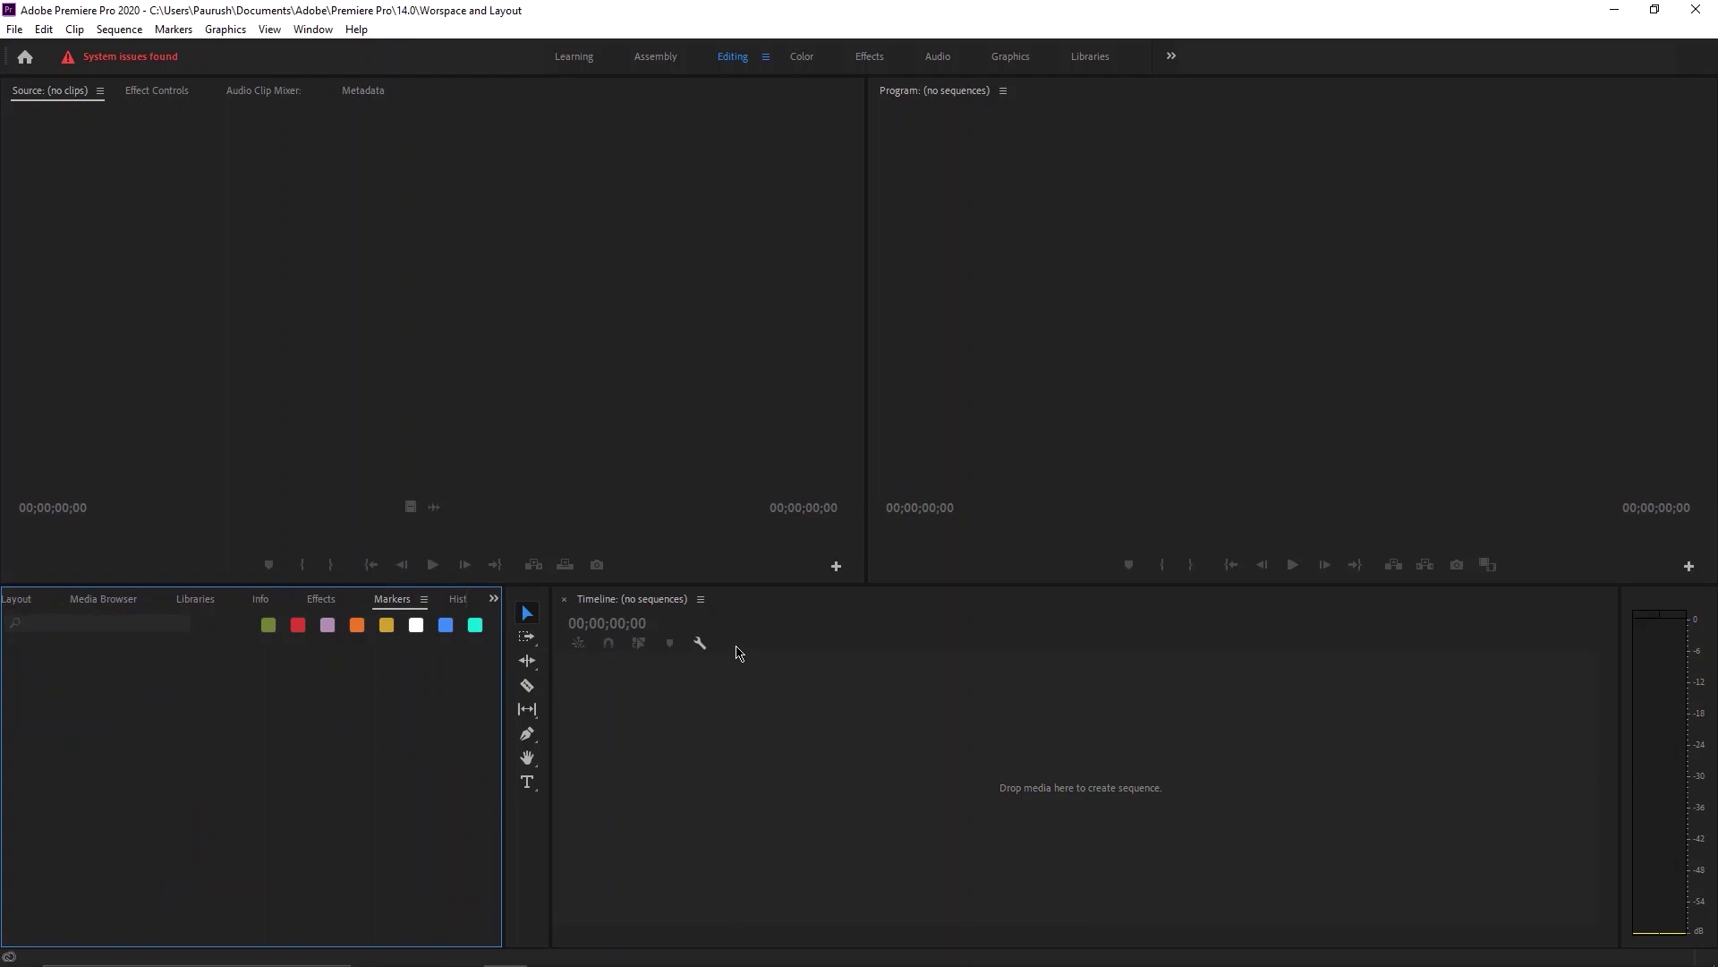
left_click(732, 731)
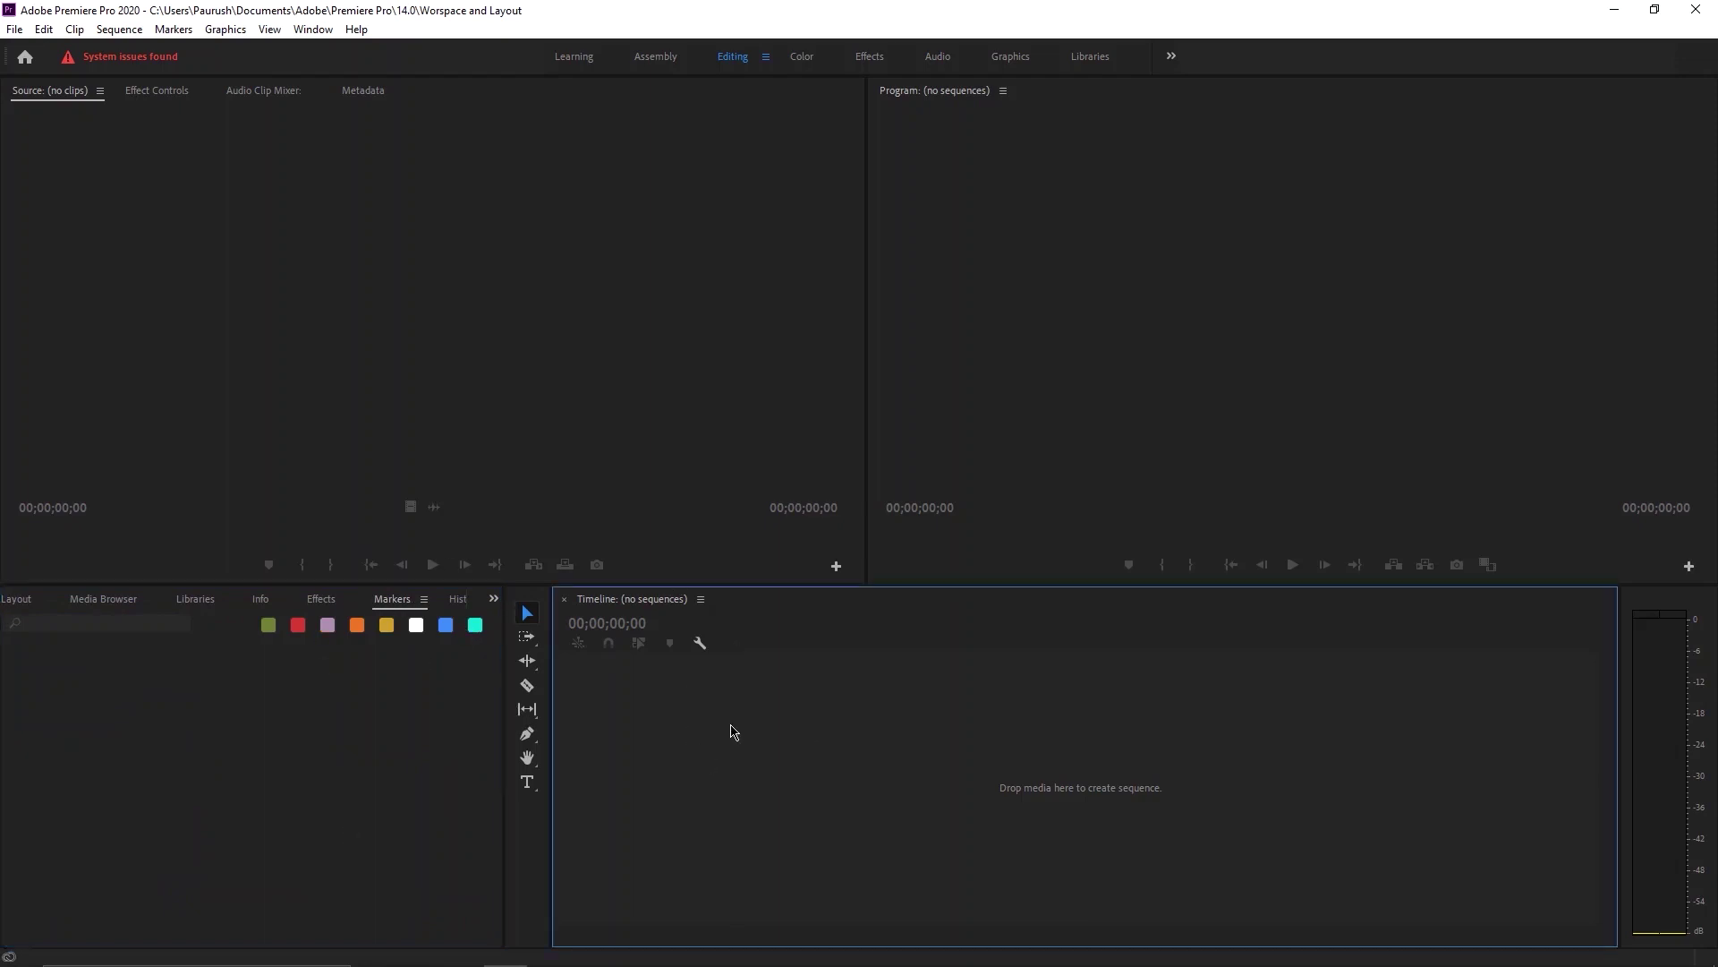
left_click(466, 725)
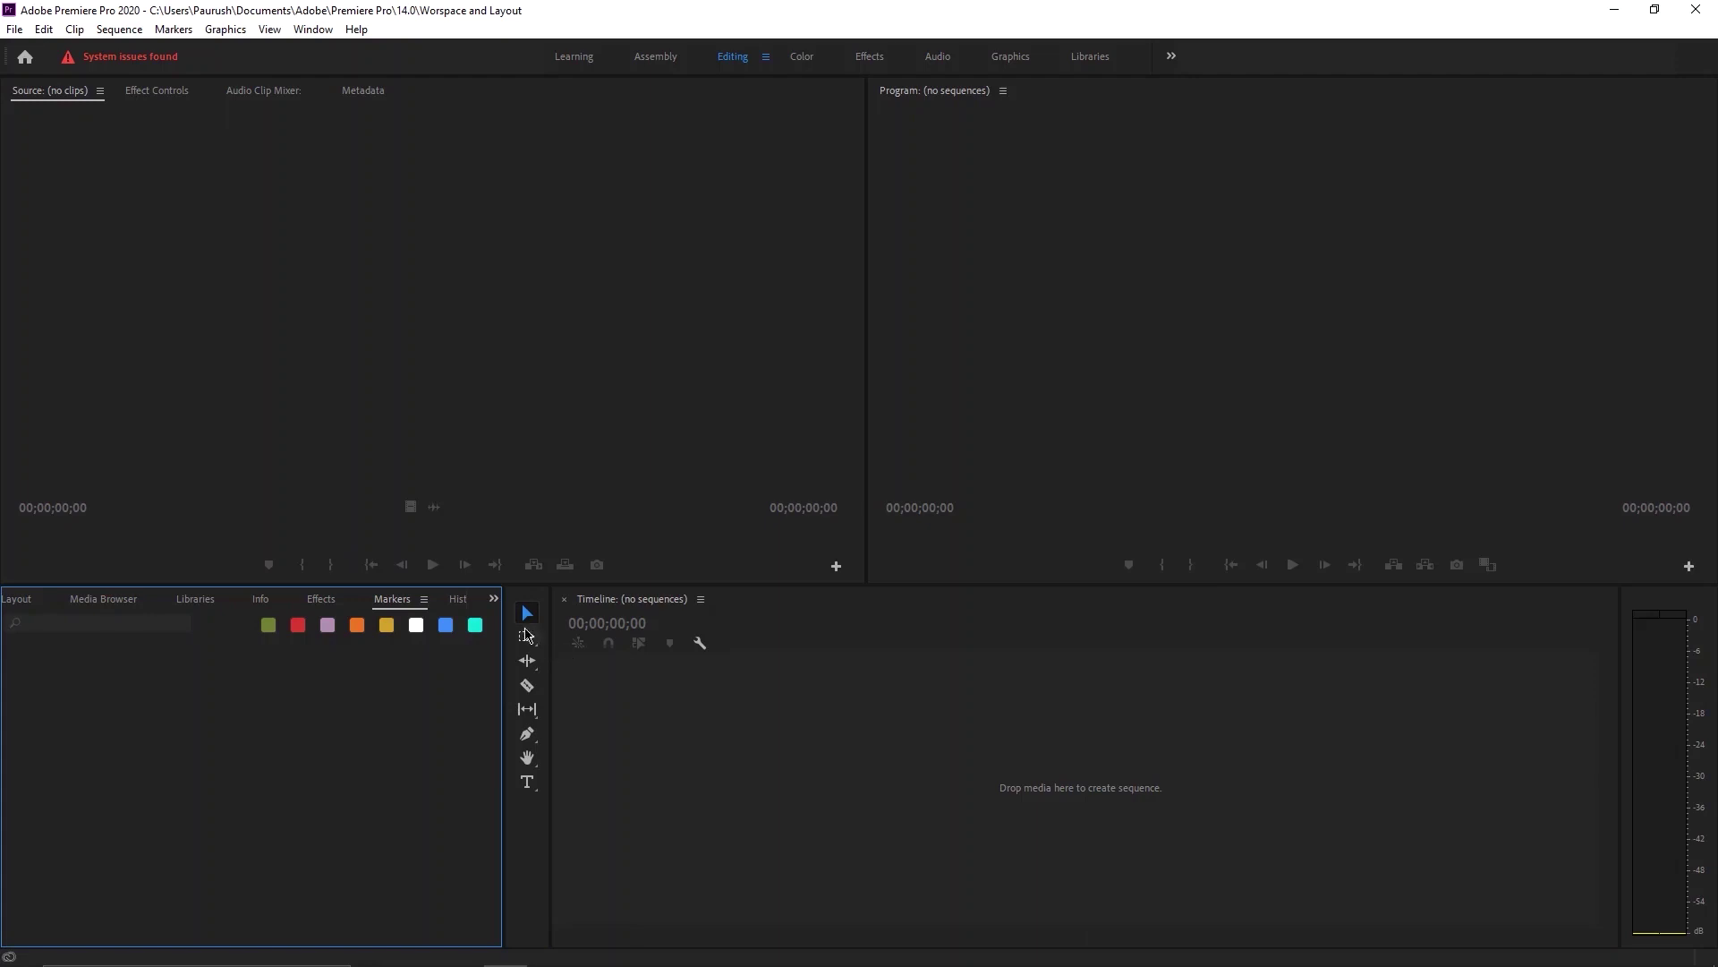
left_click(459, 599)
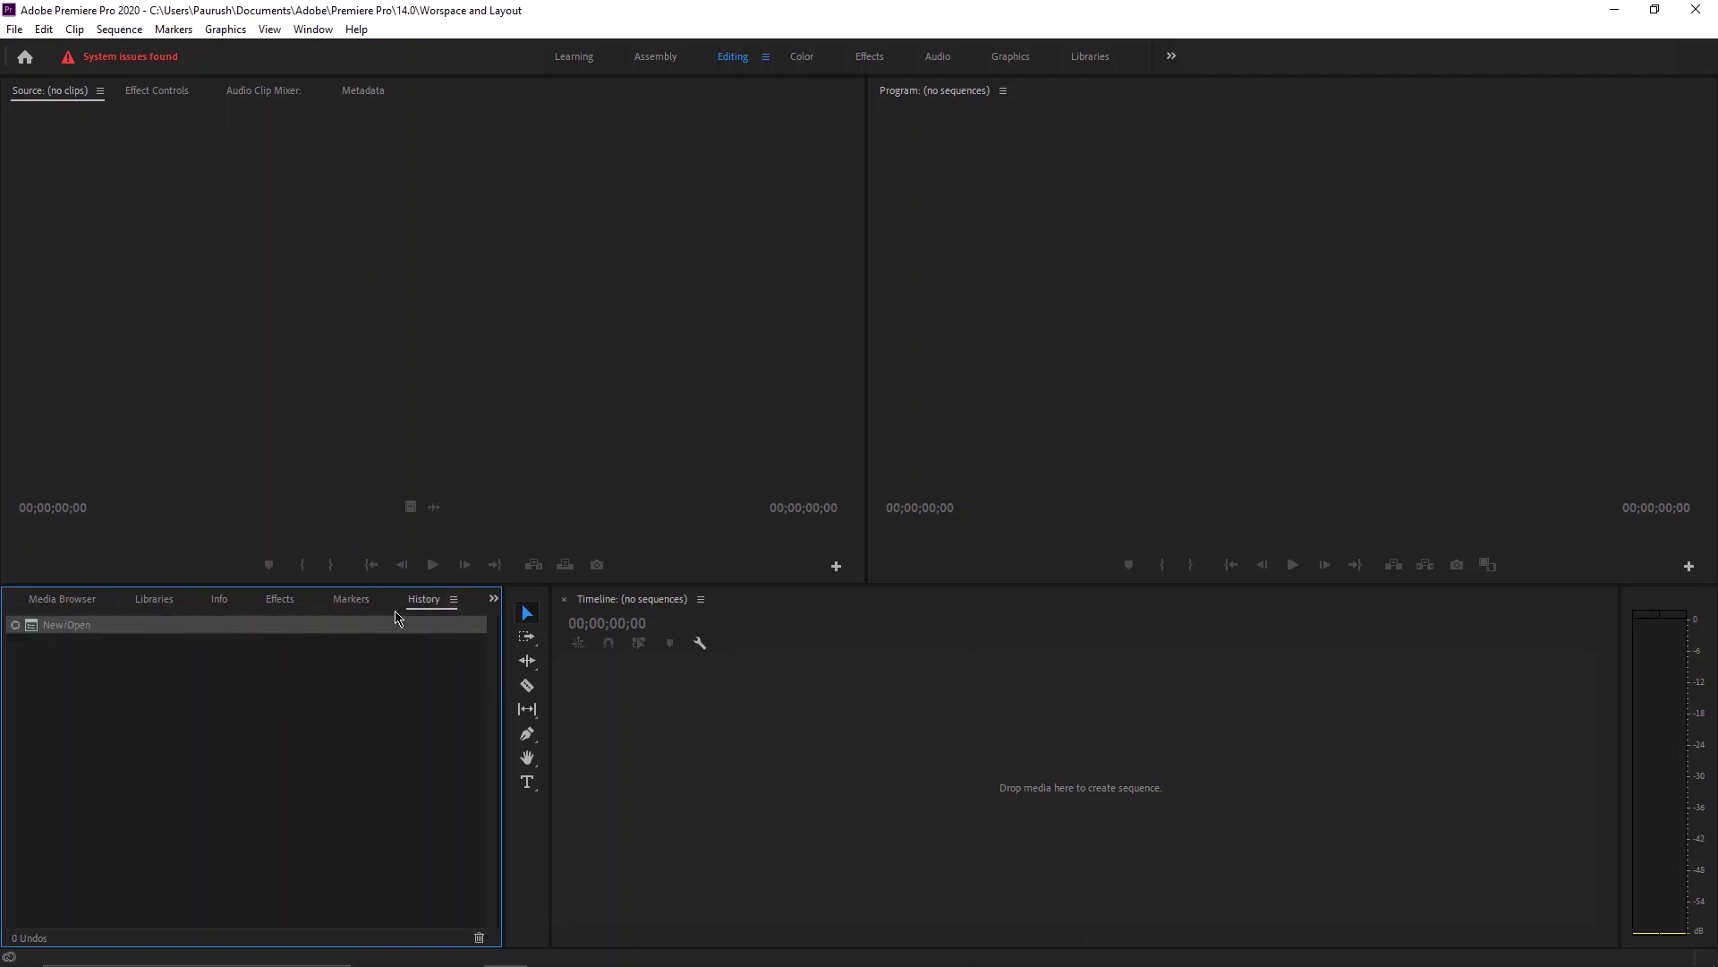
left_click(494, 599)
left_click(519, 620)
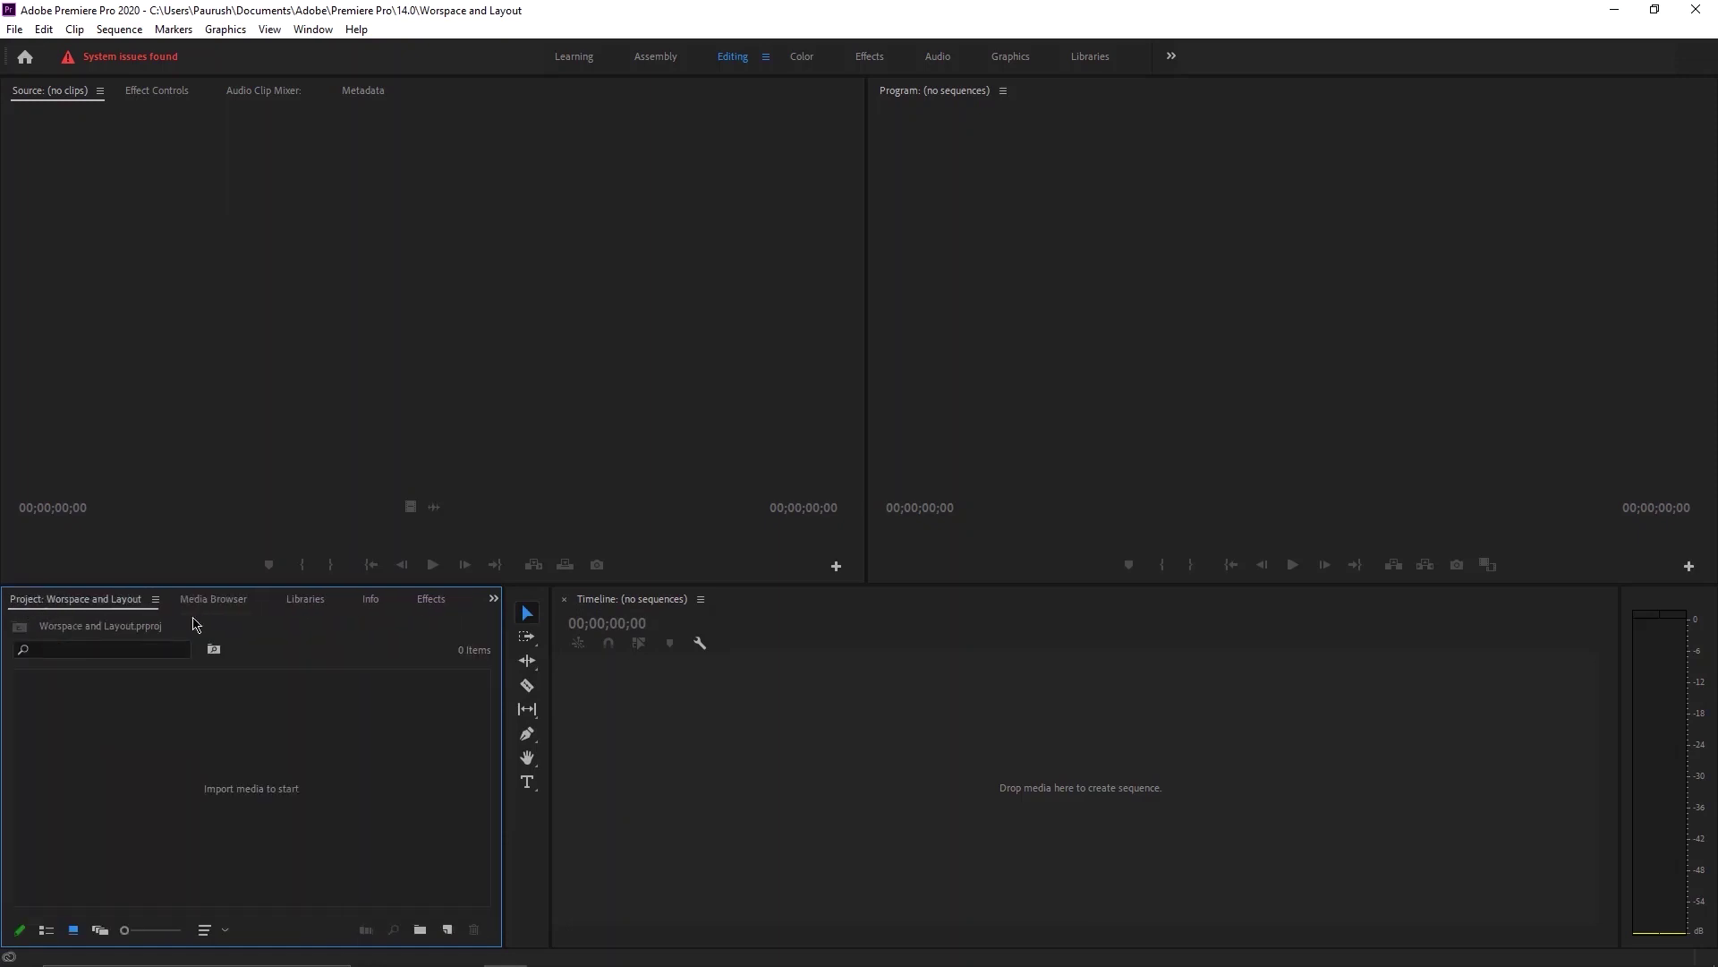
left_click(790, 722)
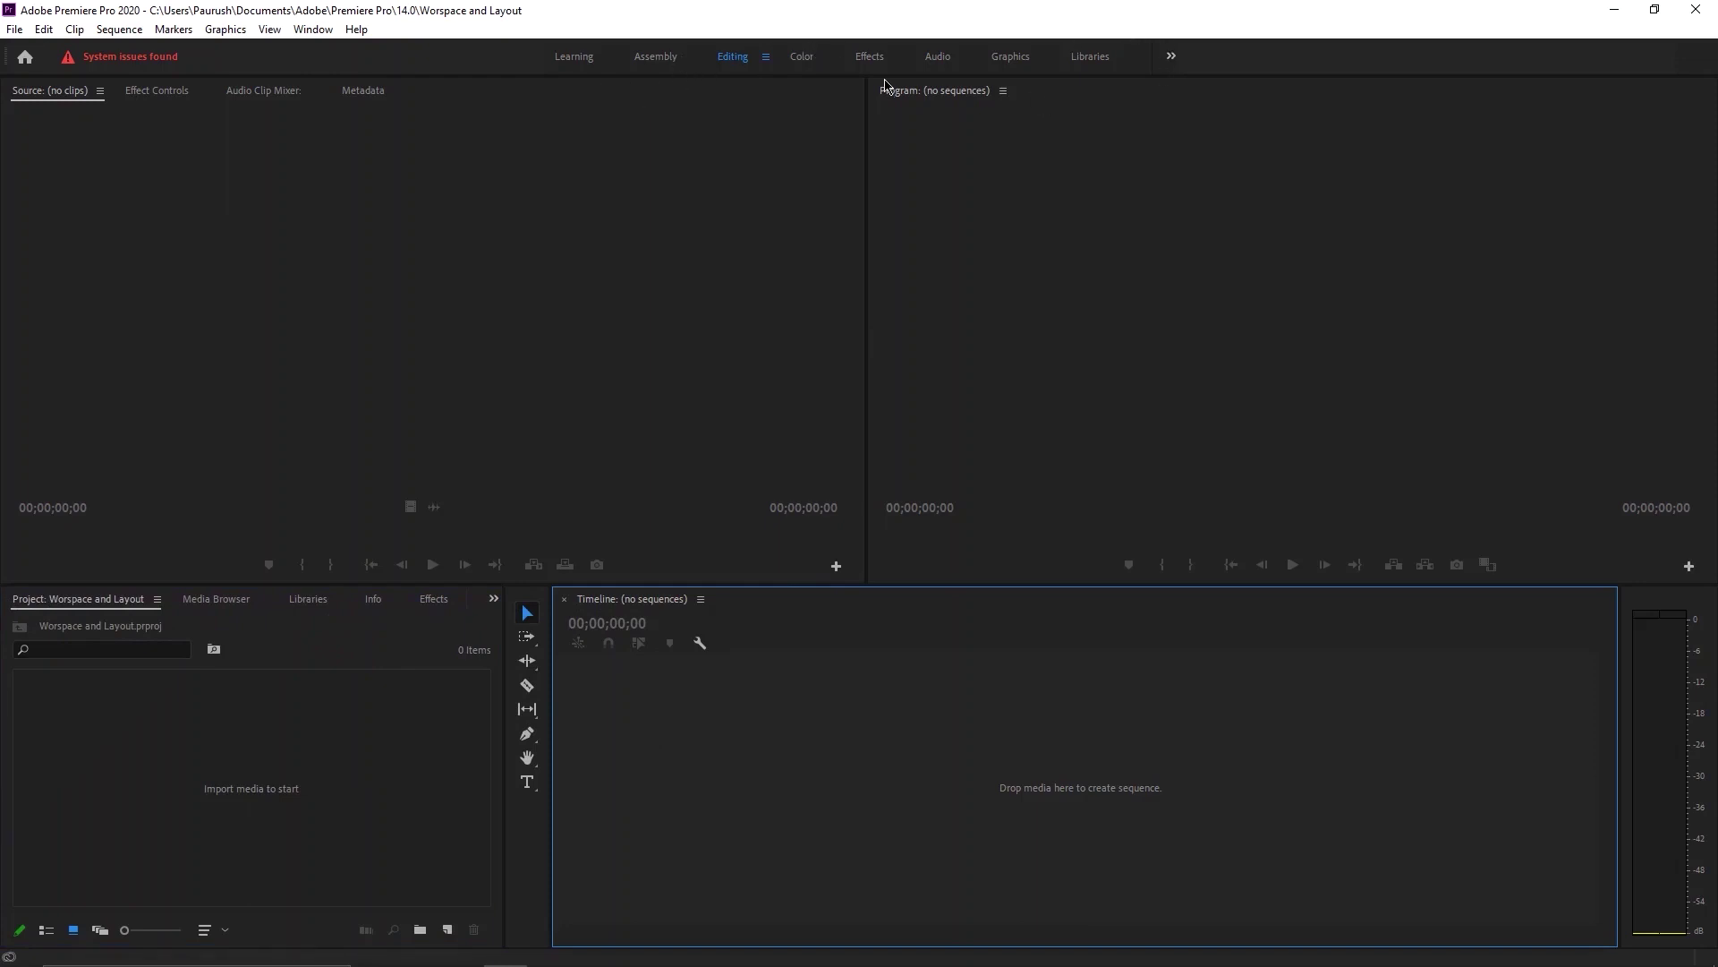
left_click(802, 63)
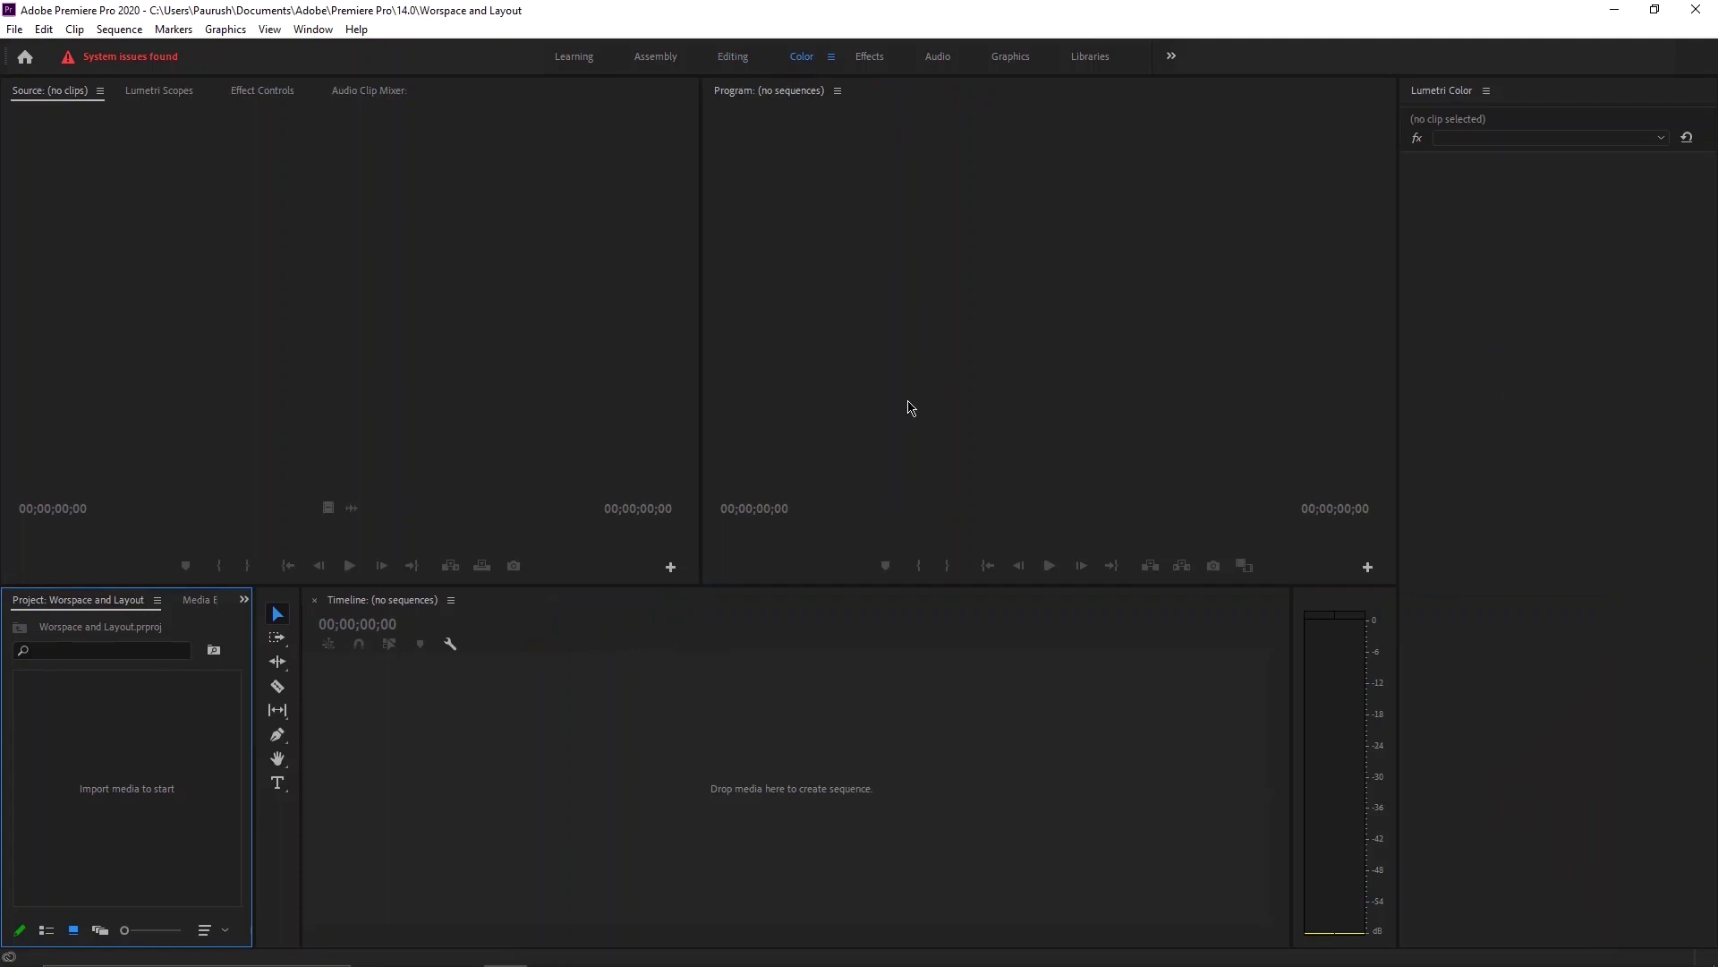
left_click(872, 61)
left_click(874, 137)
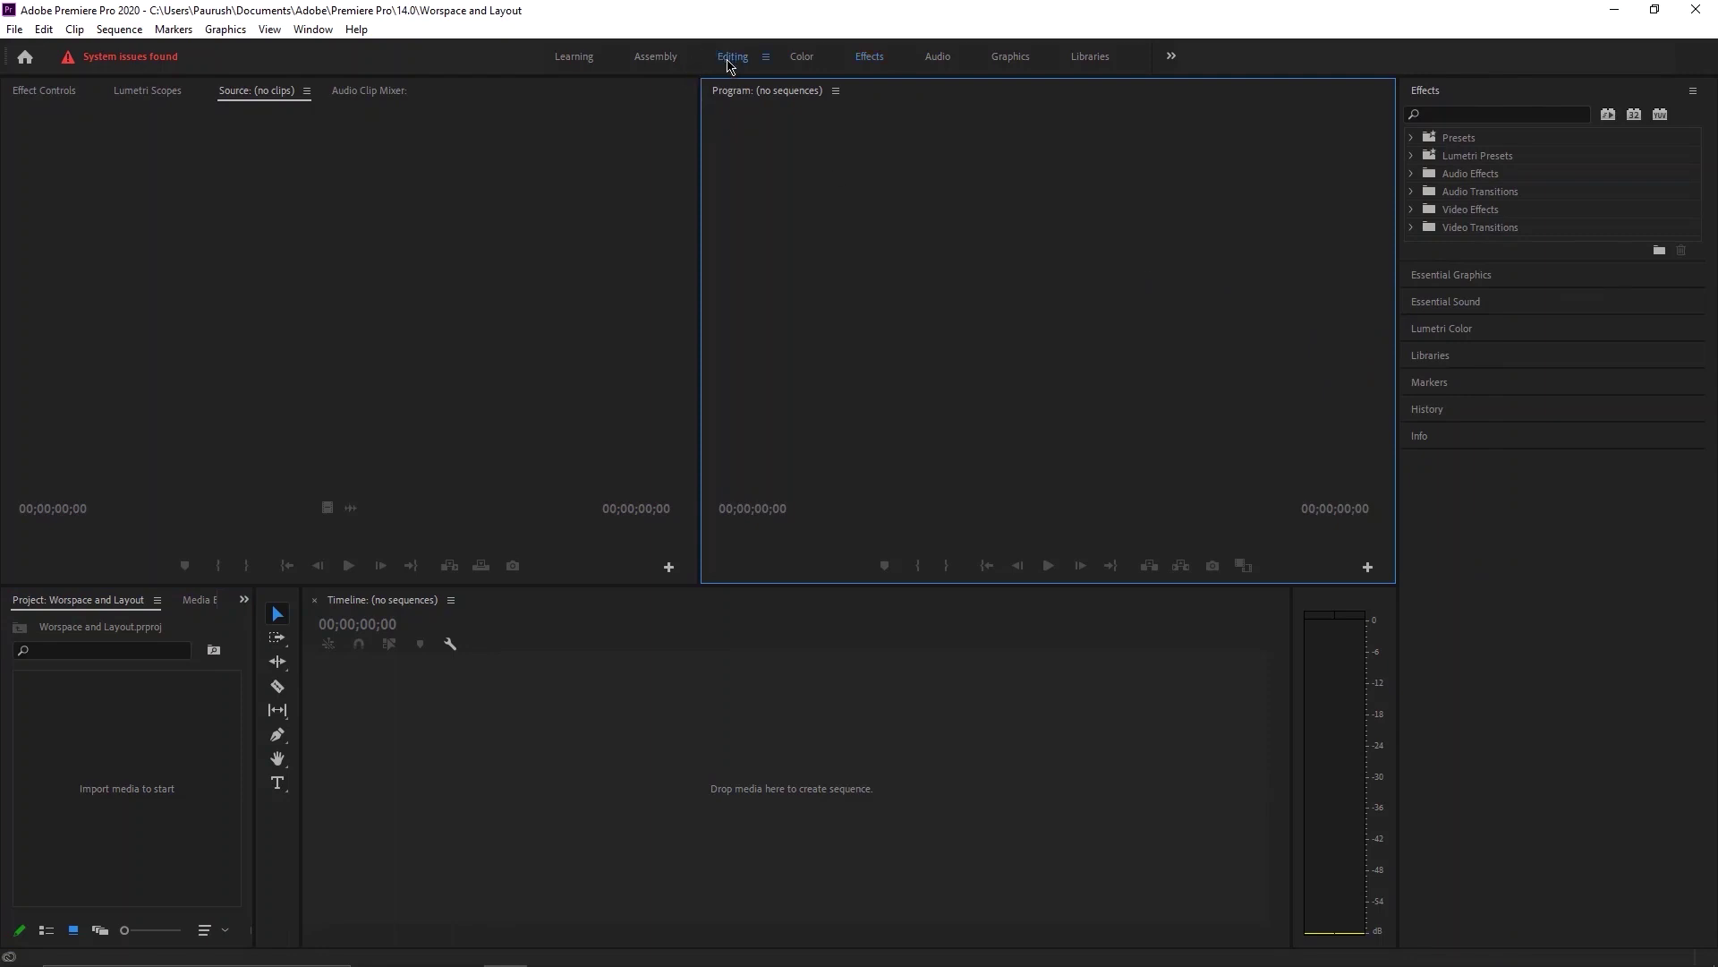
left_click(731, 59)
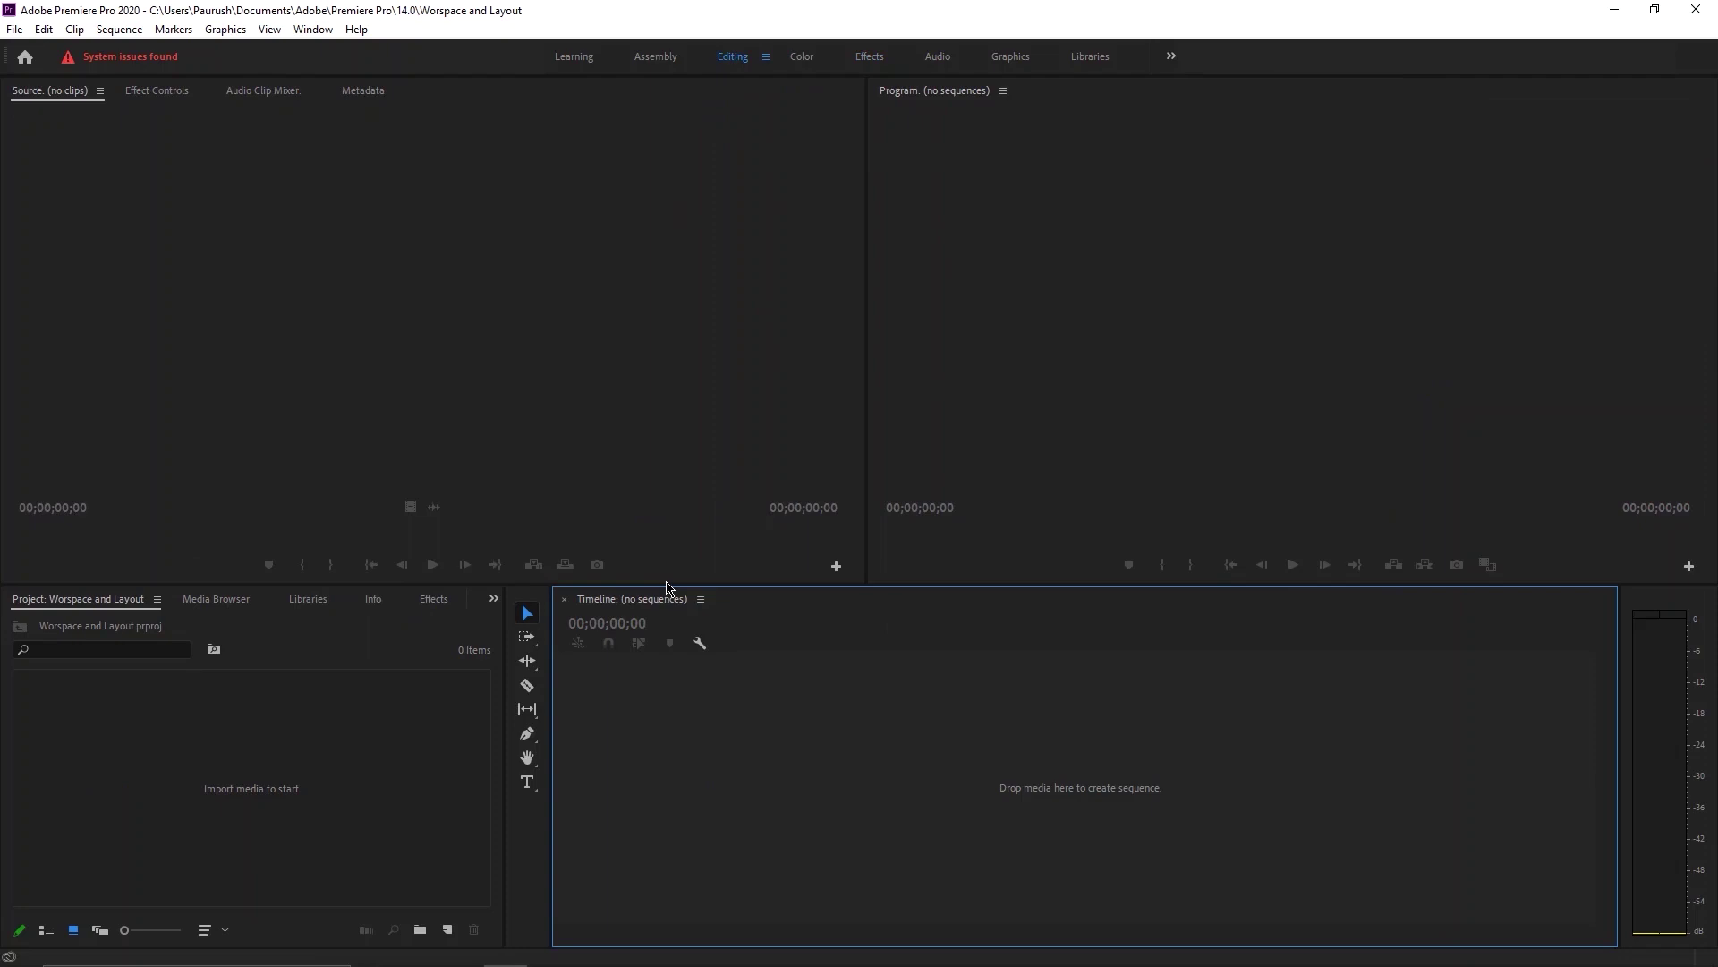
left_click(904, 429)
left_click(783, 372)
left_click(837, 661)
left_click(305, 771)
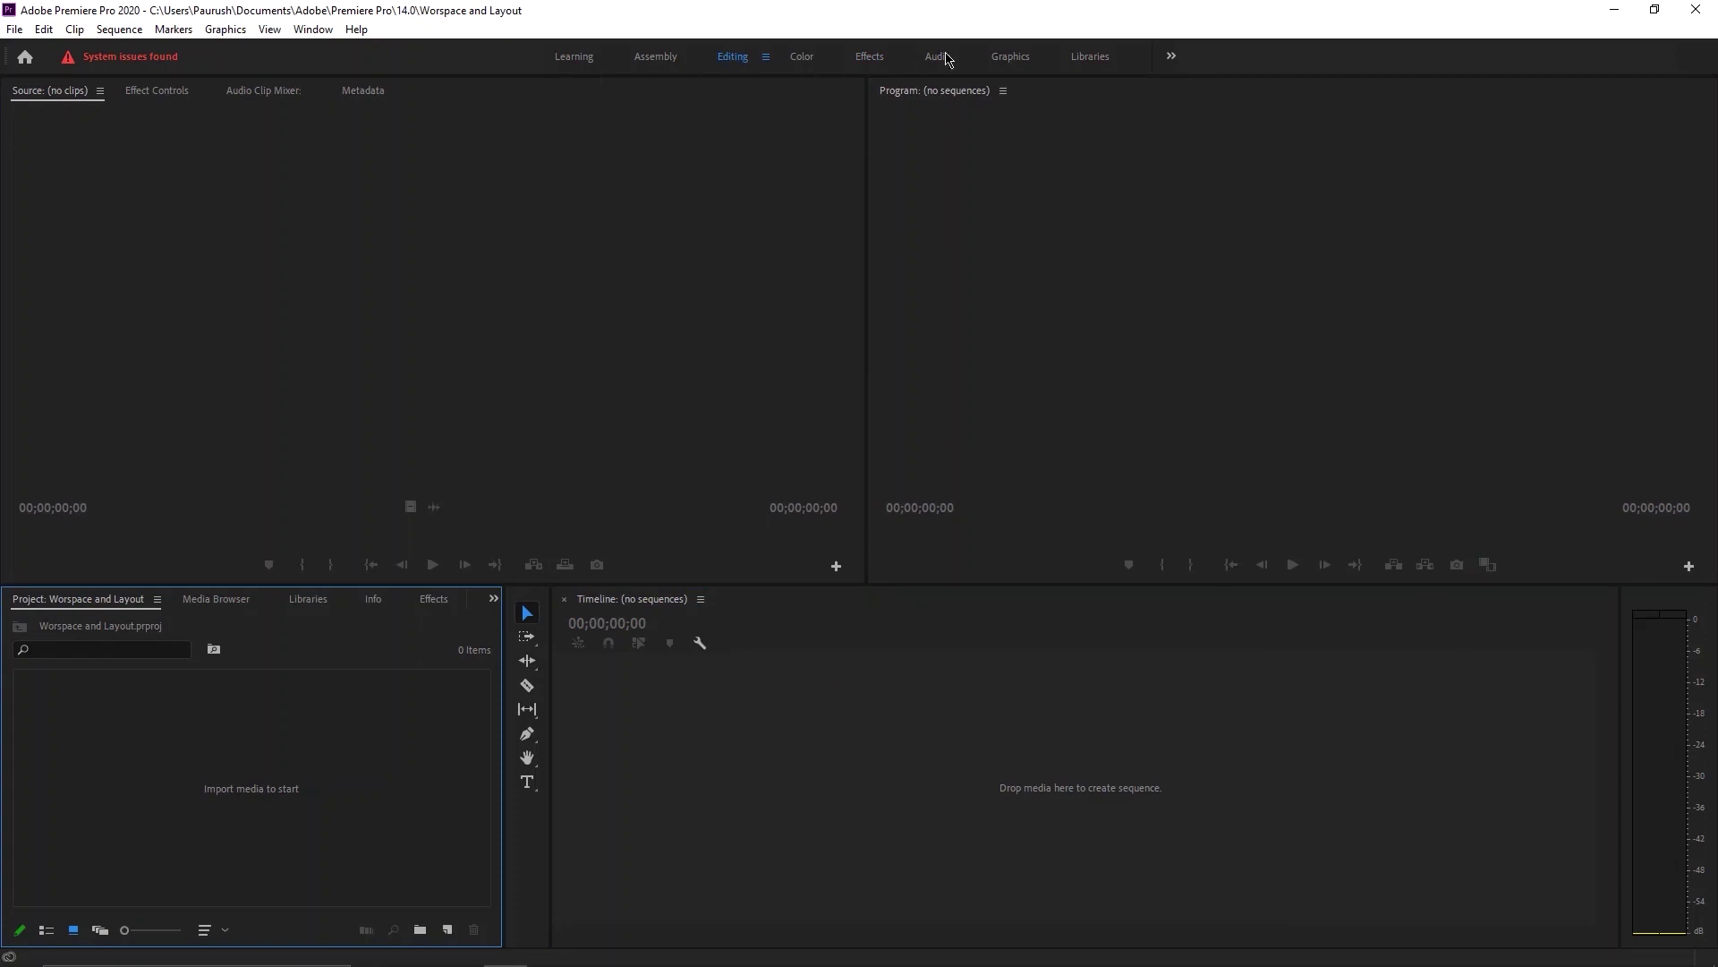
Look through the additional workspaces list twice, closing it without choosing one.
left_click(1171, 57)
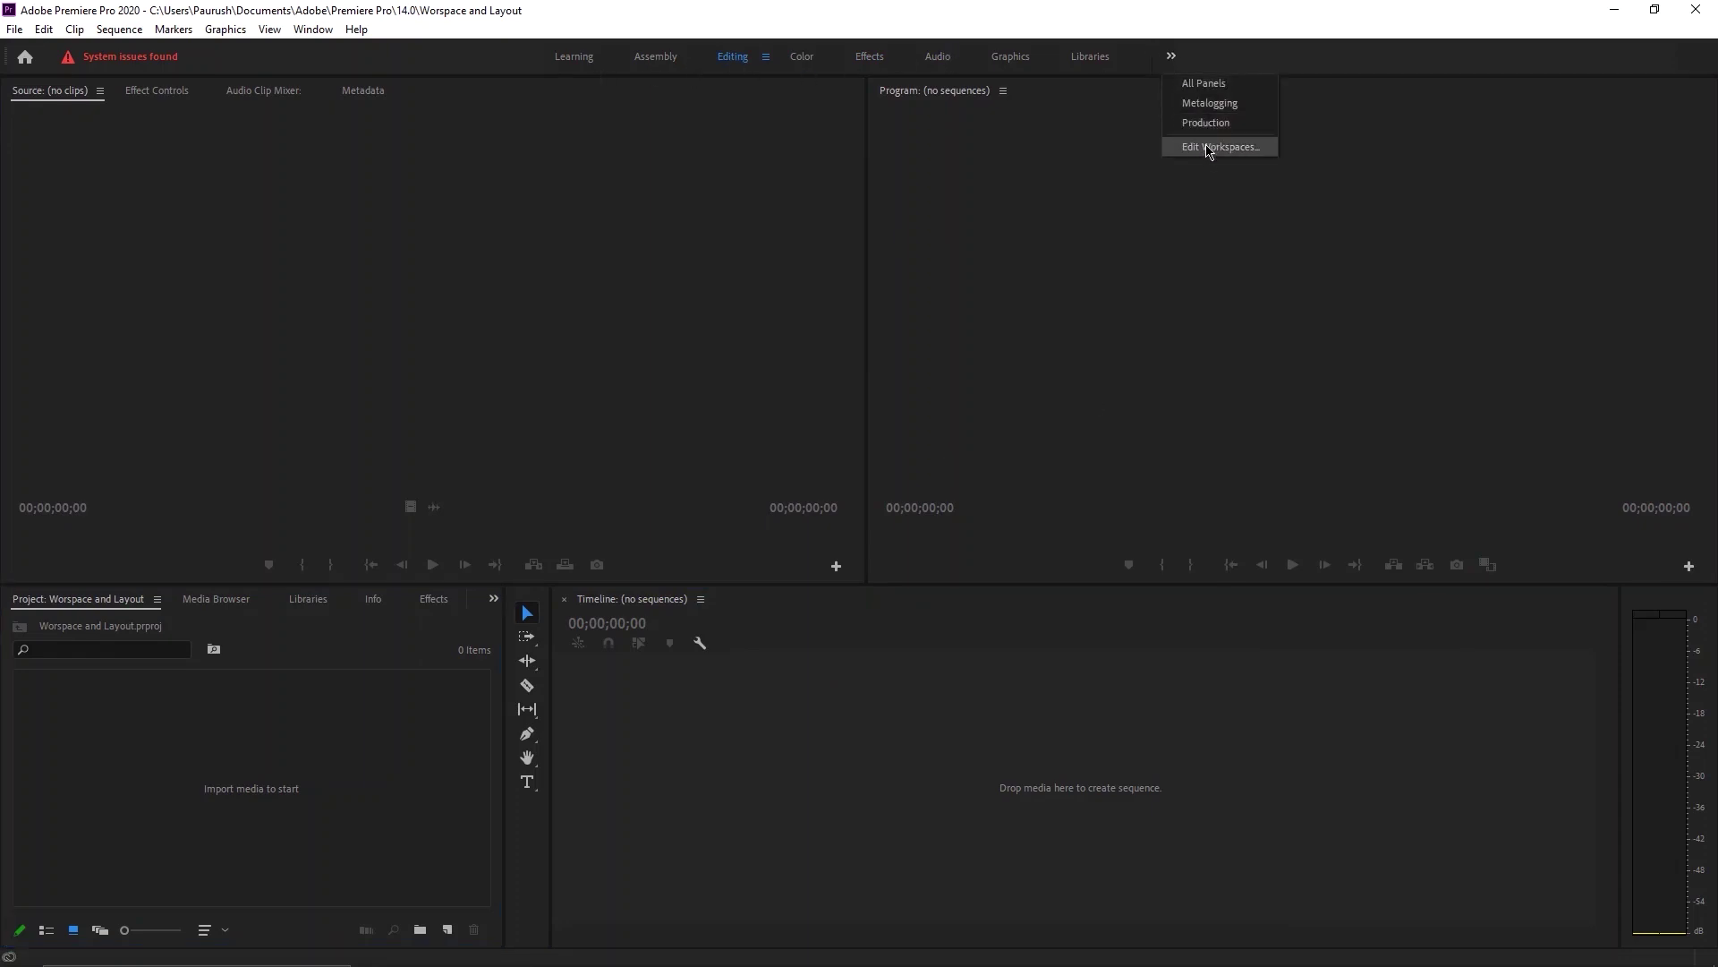
left_click(982, 273)
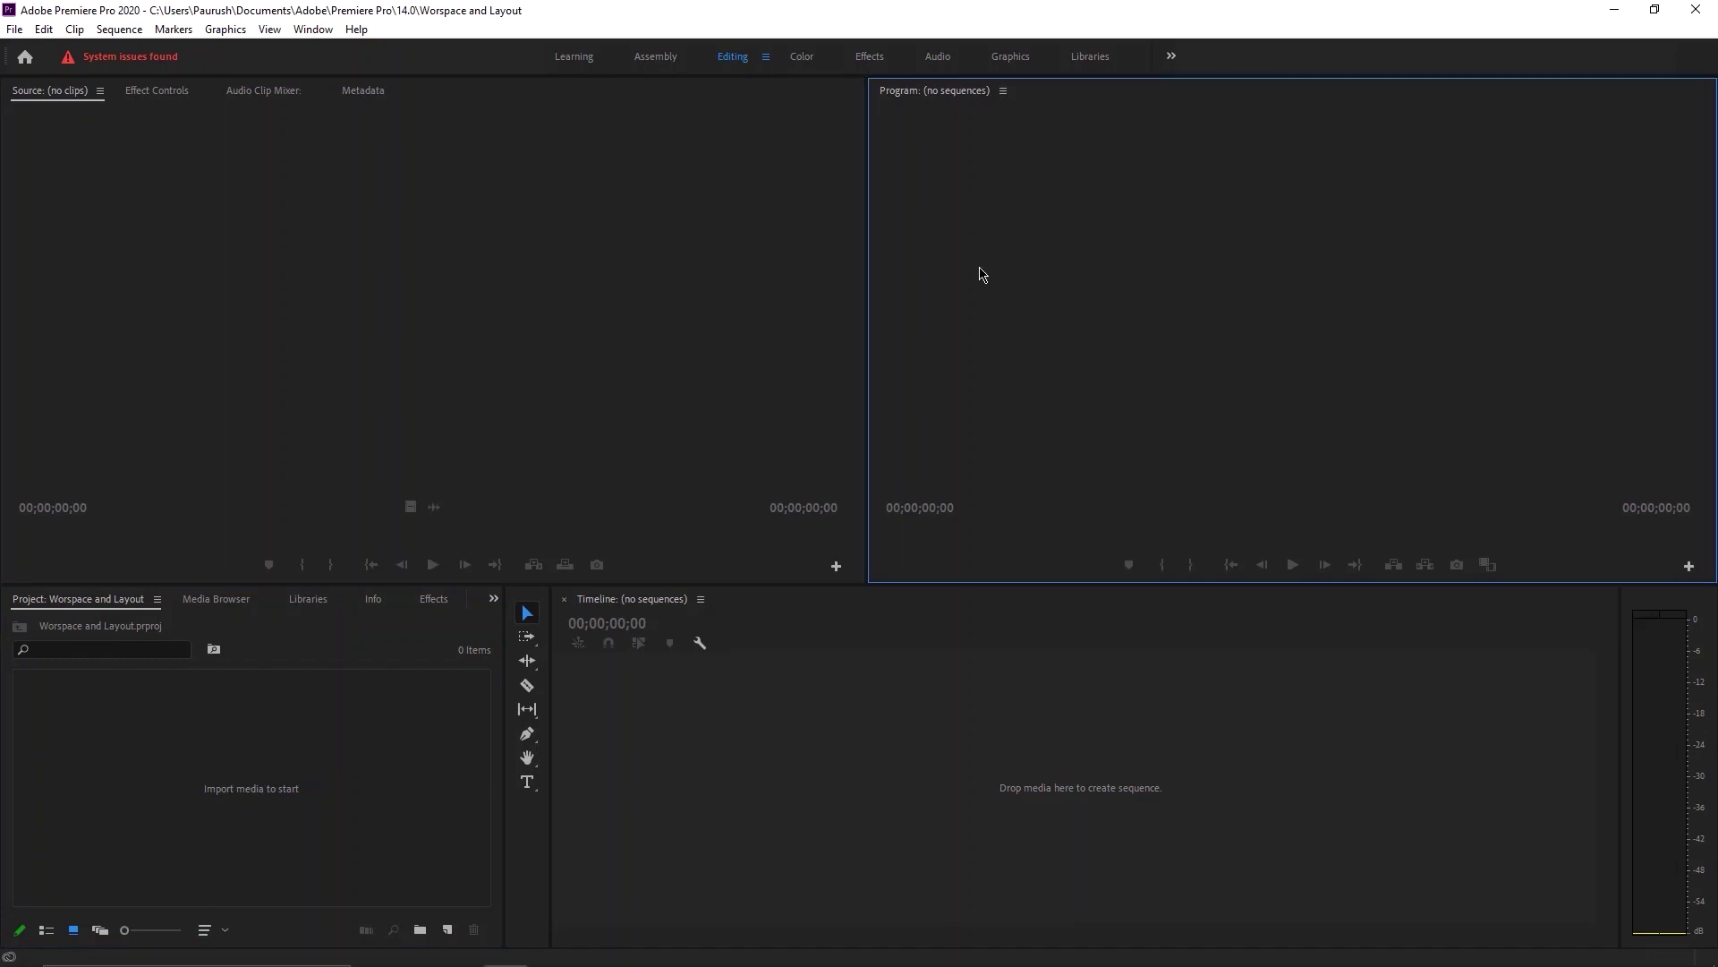
left_click(1172, 60)
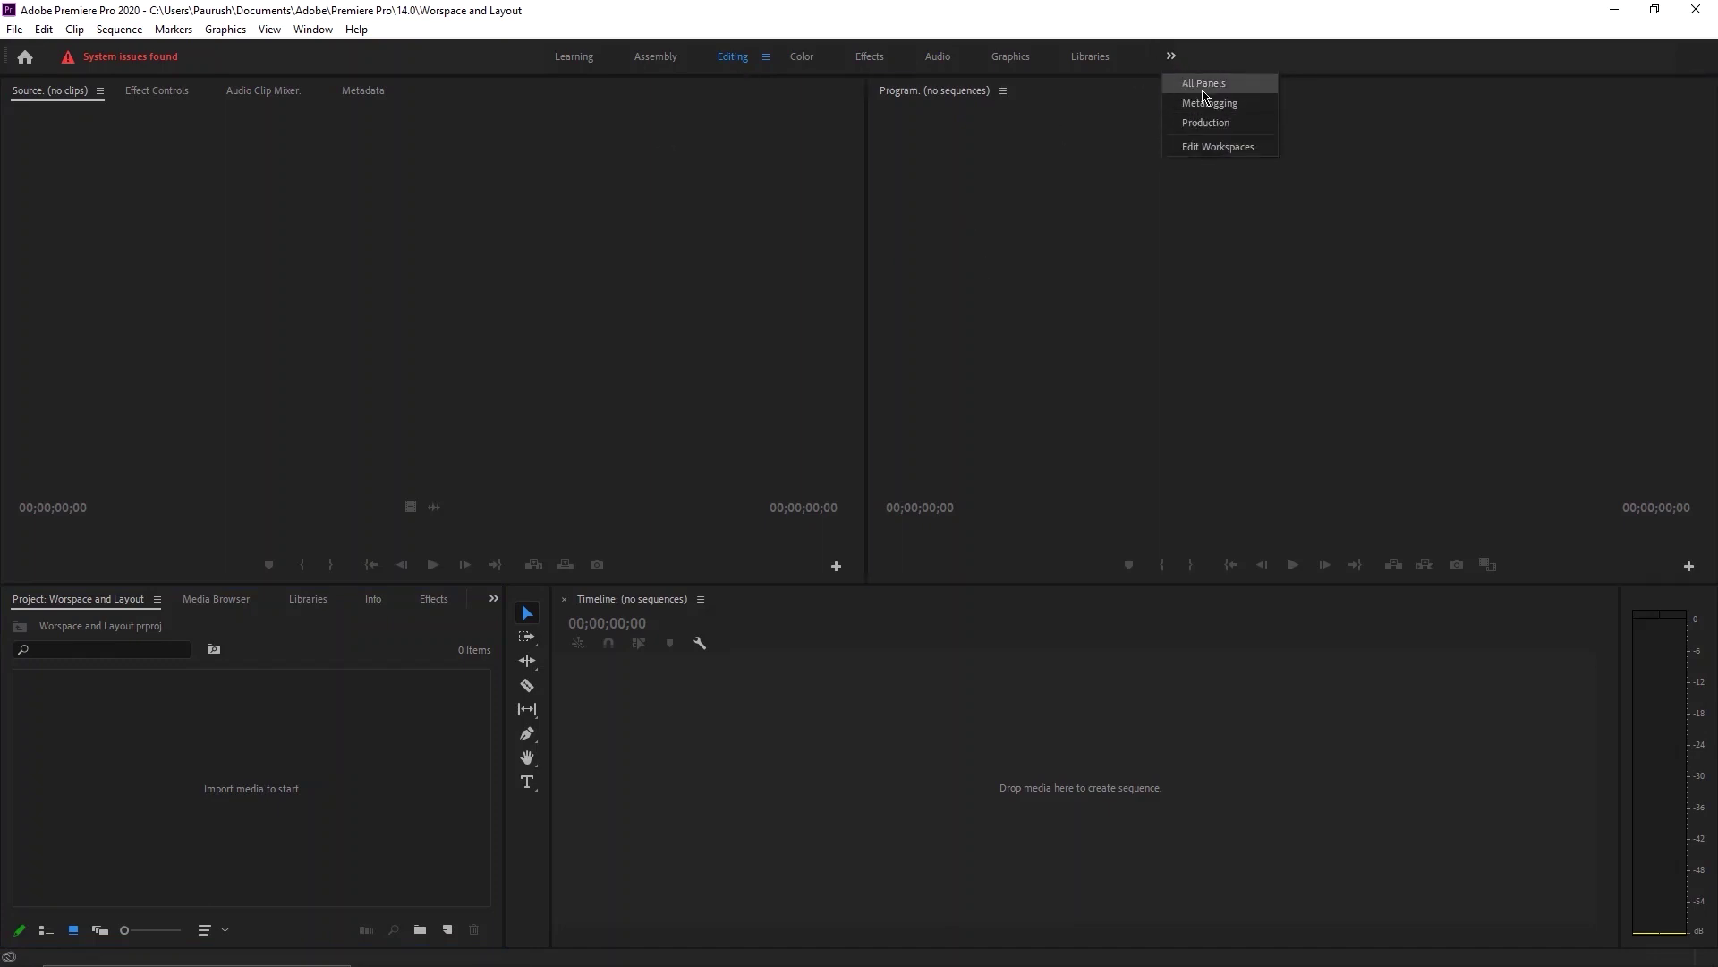
left_click(746, 296)
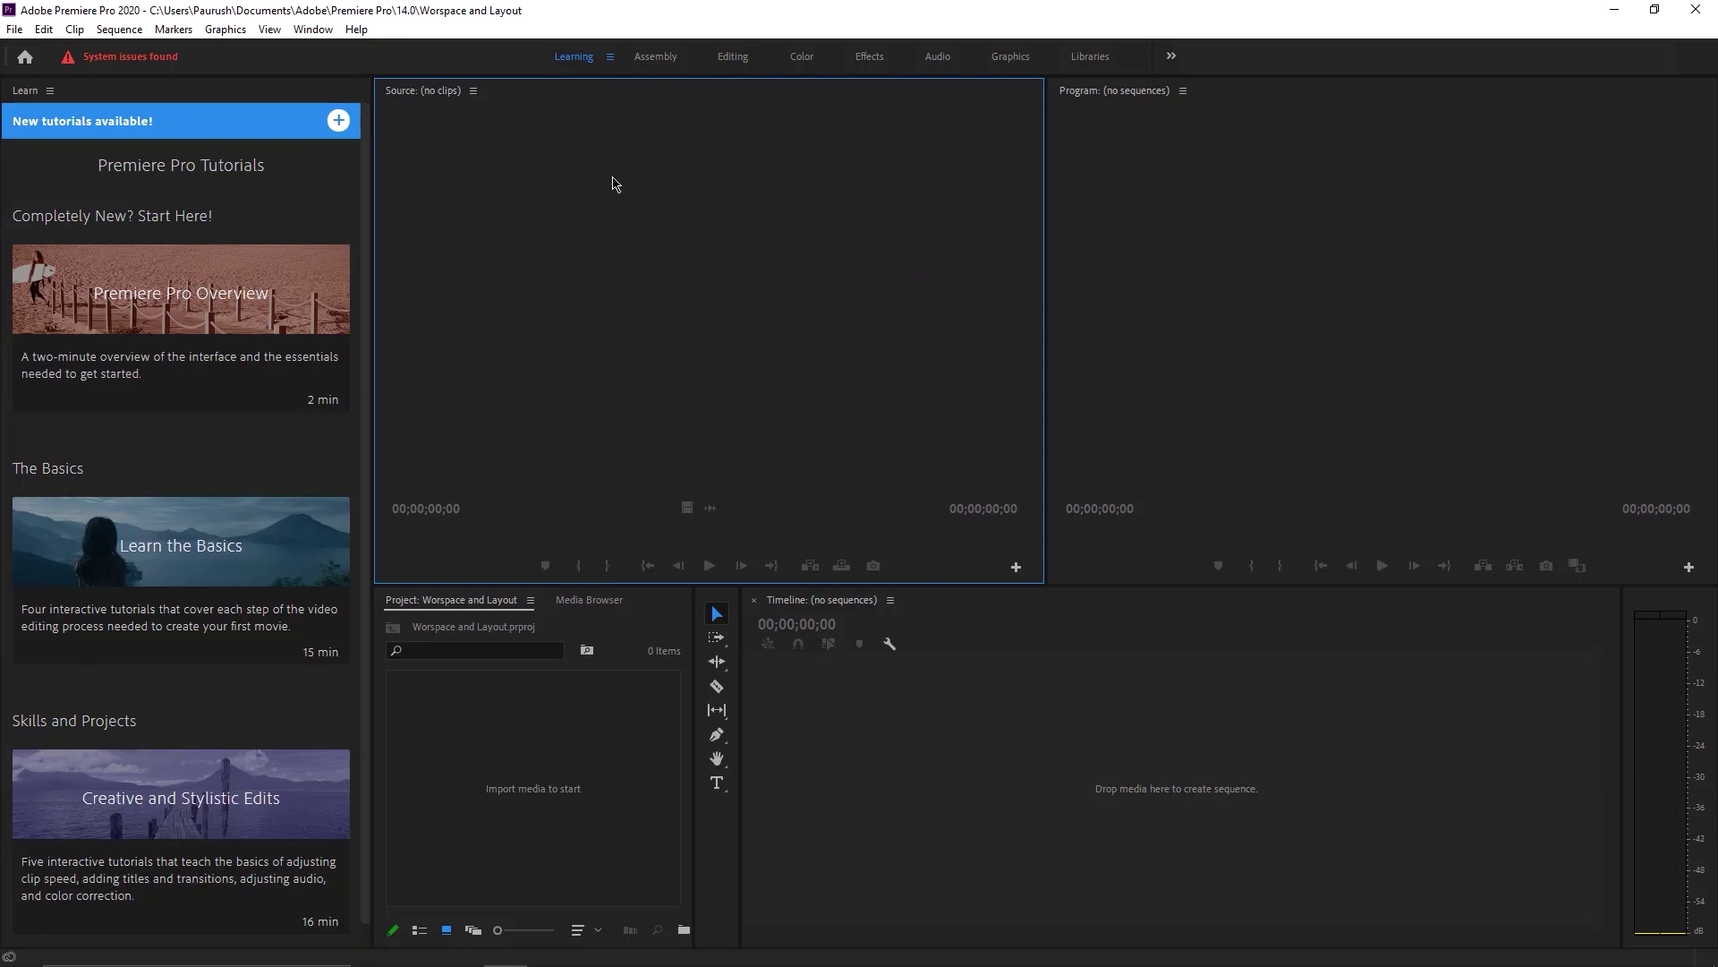
mouse_move(292, 326)
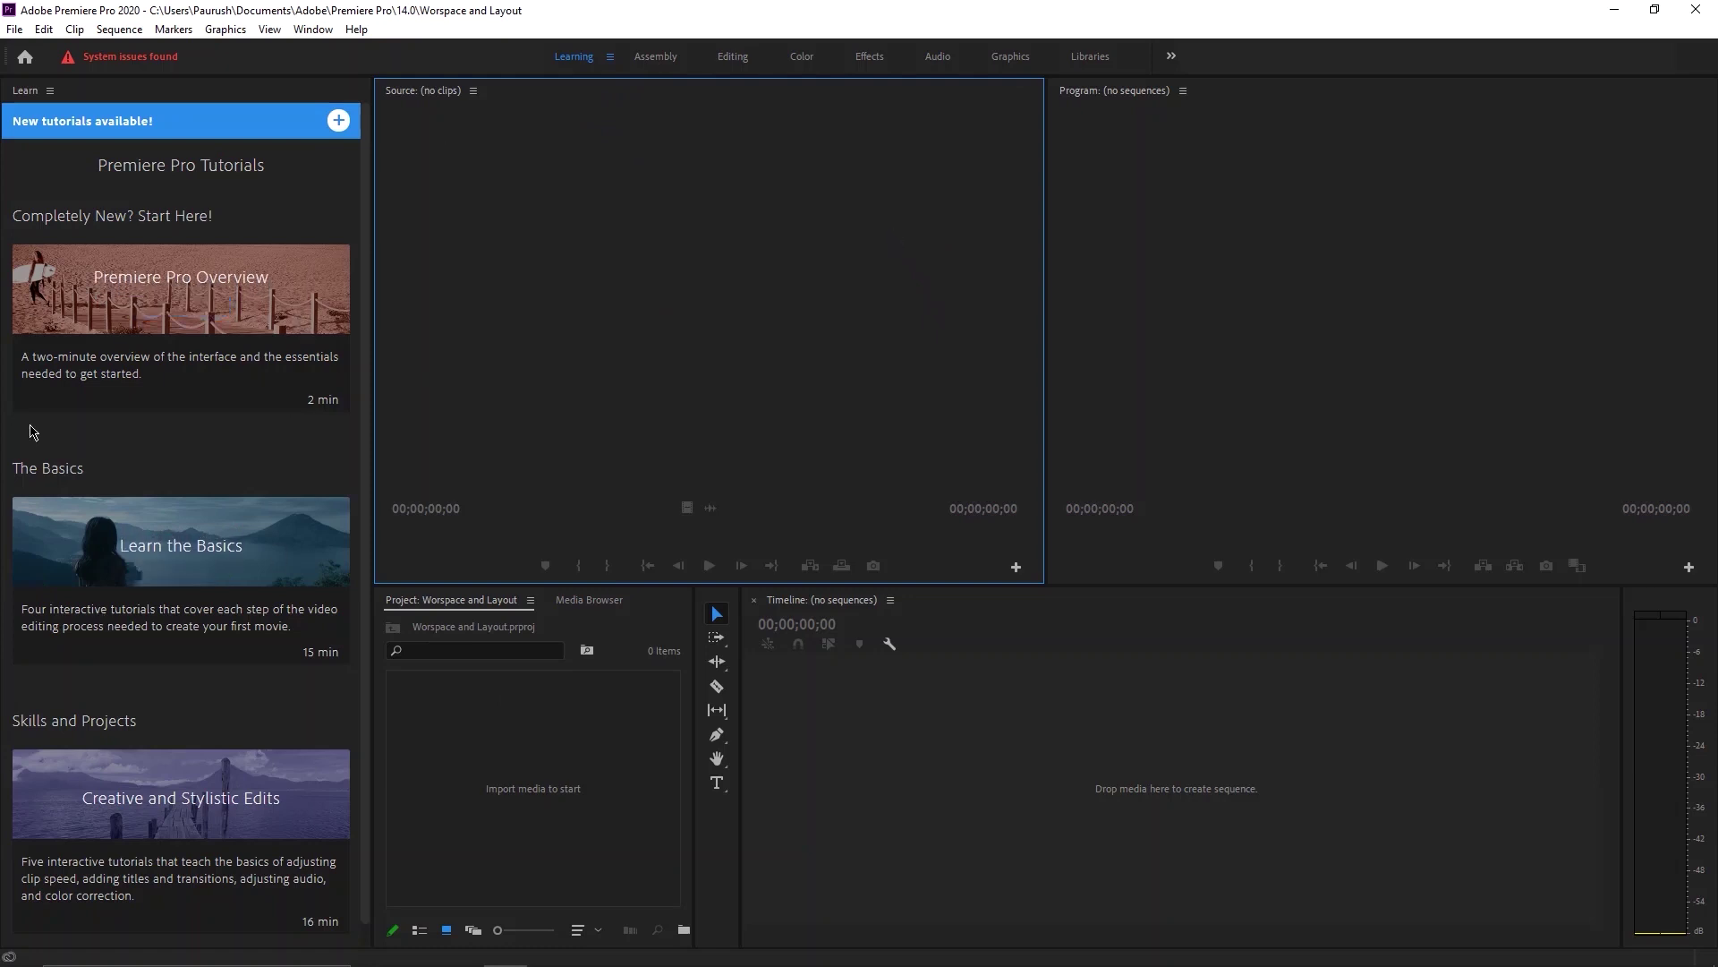
mouse_move(215, 521)
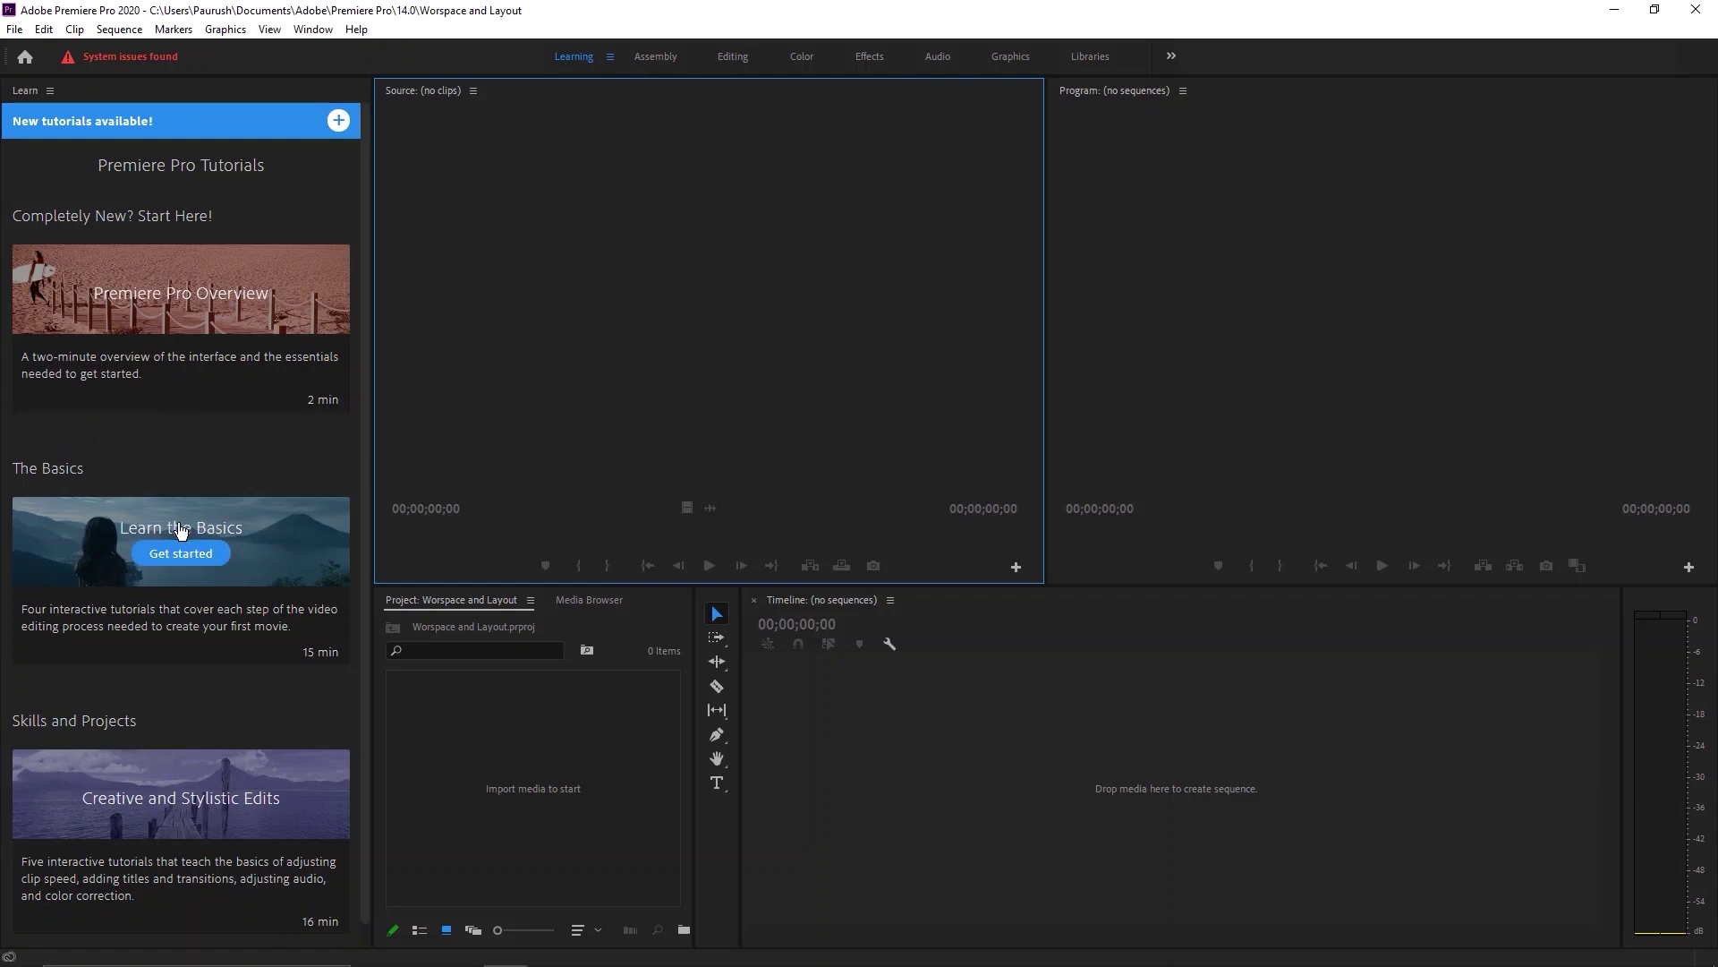
scroll(175, 581, "down", 1)
mouse_move(100, 791)
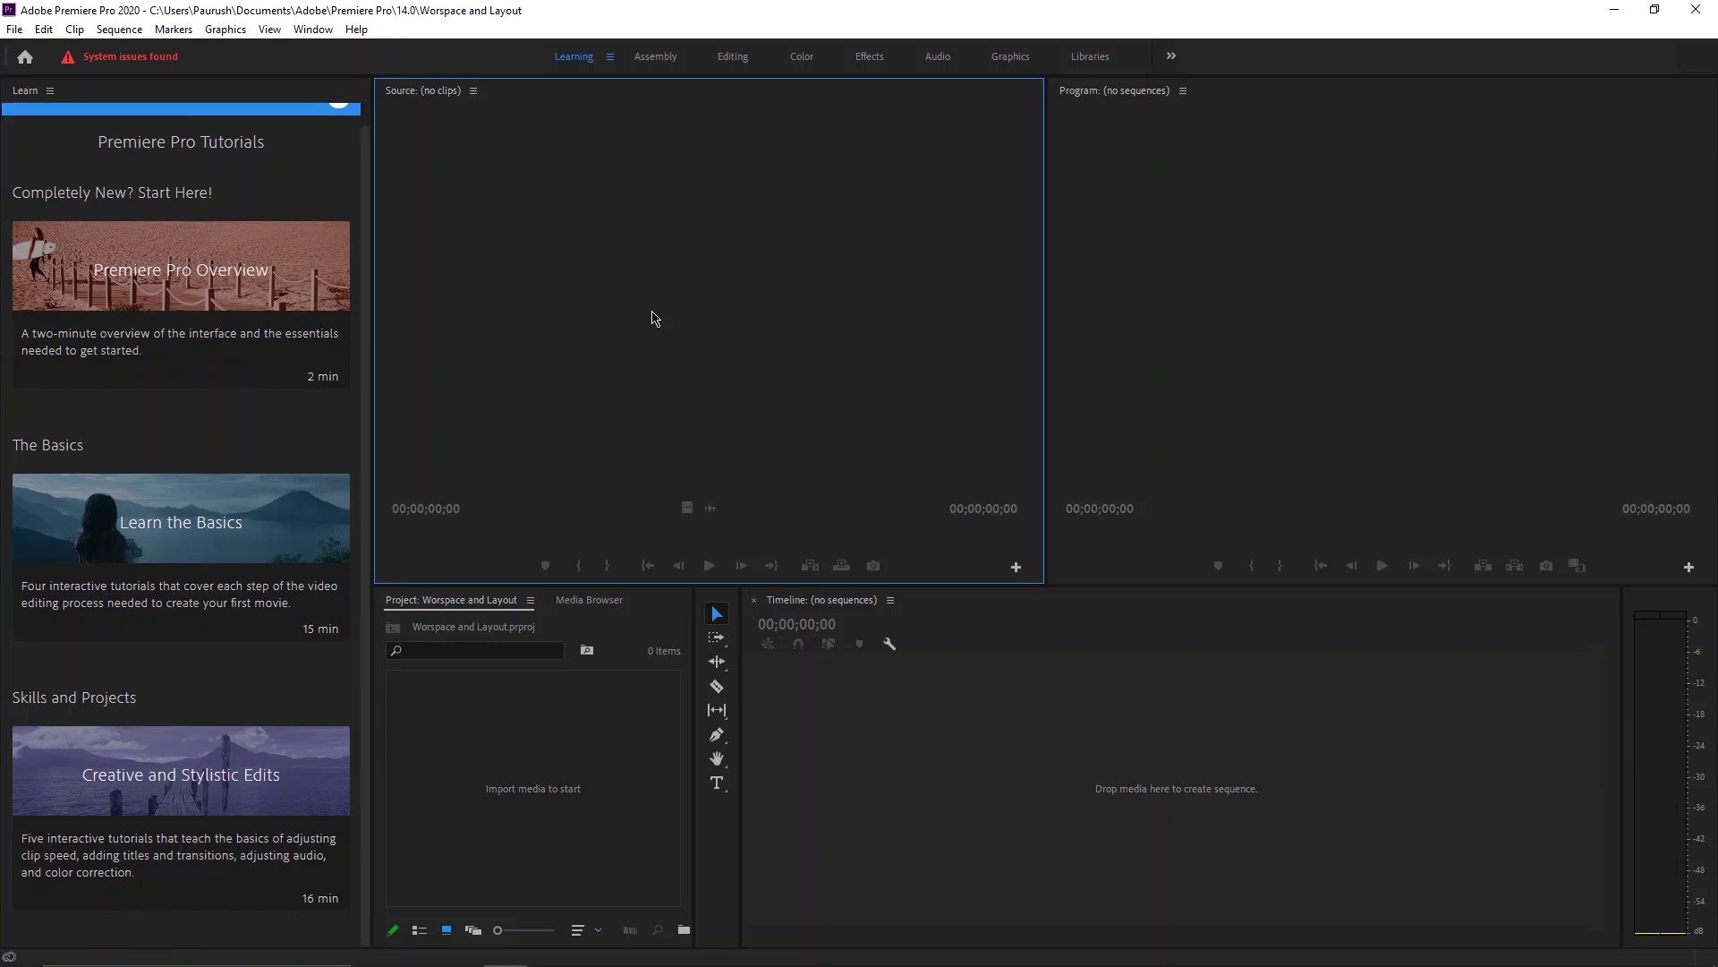
scroll(232, 232, "up", 1)
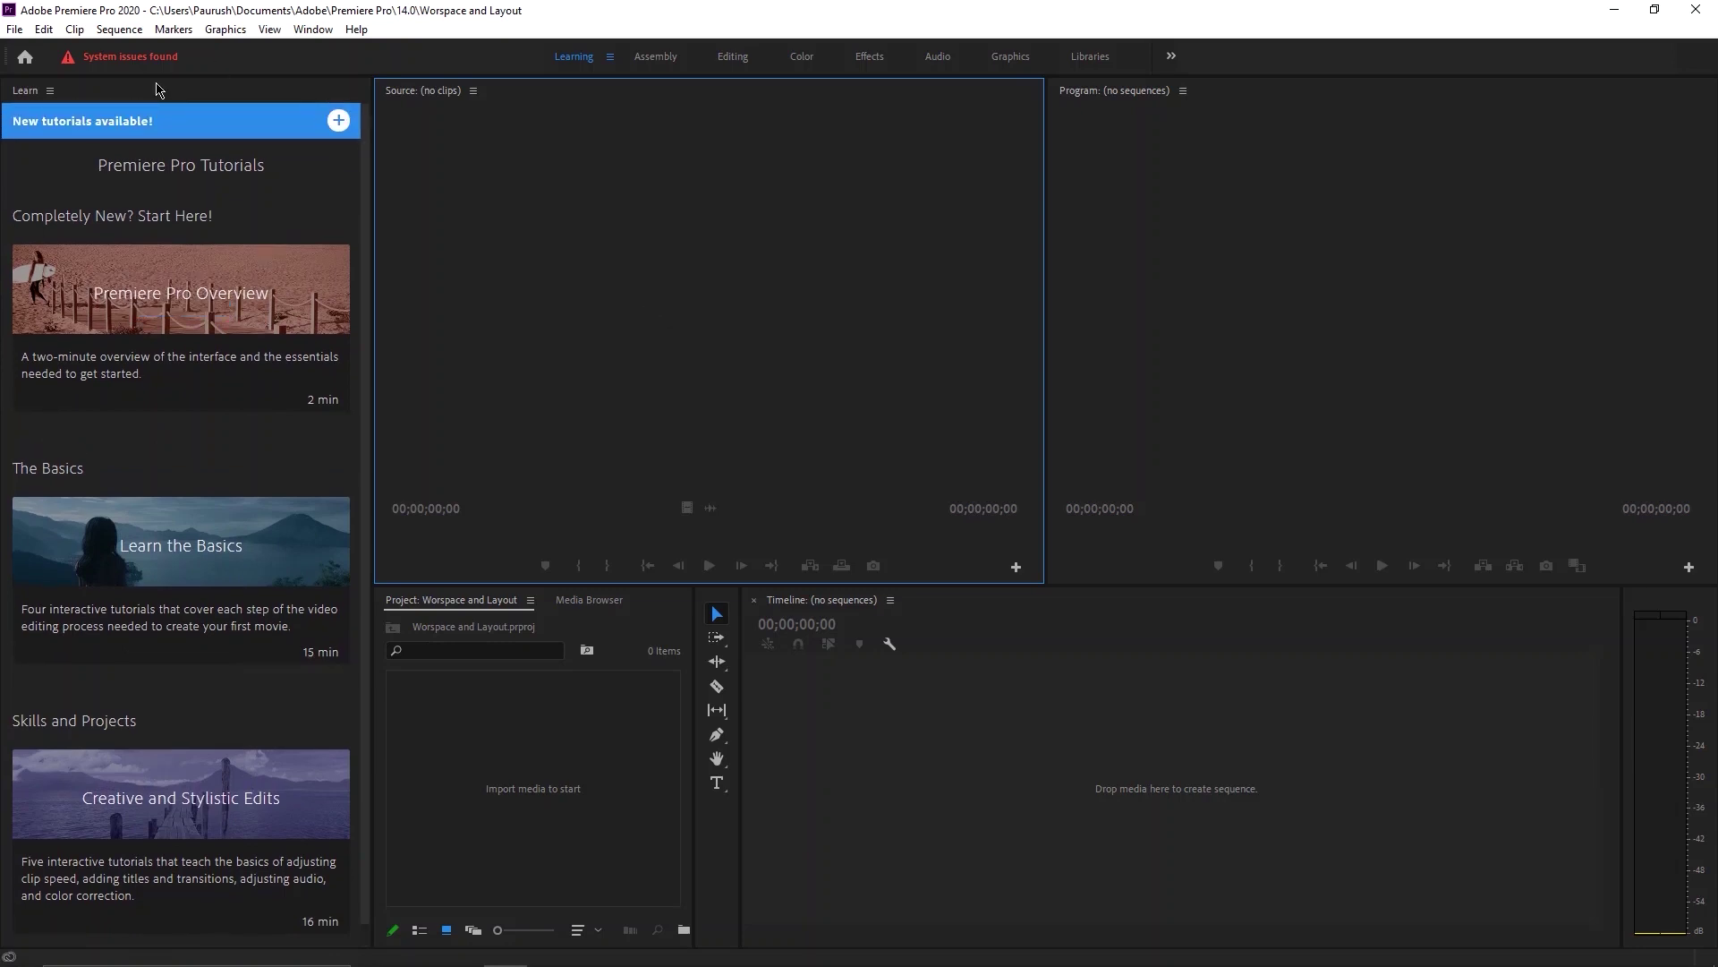
In the Assembly workspace, import the lakeside tent and Hitech animation clips from Downloads, then select both.
mouse_move(130, 272)
left_click(643, 58)
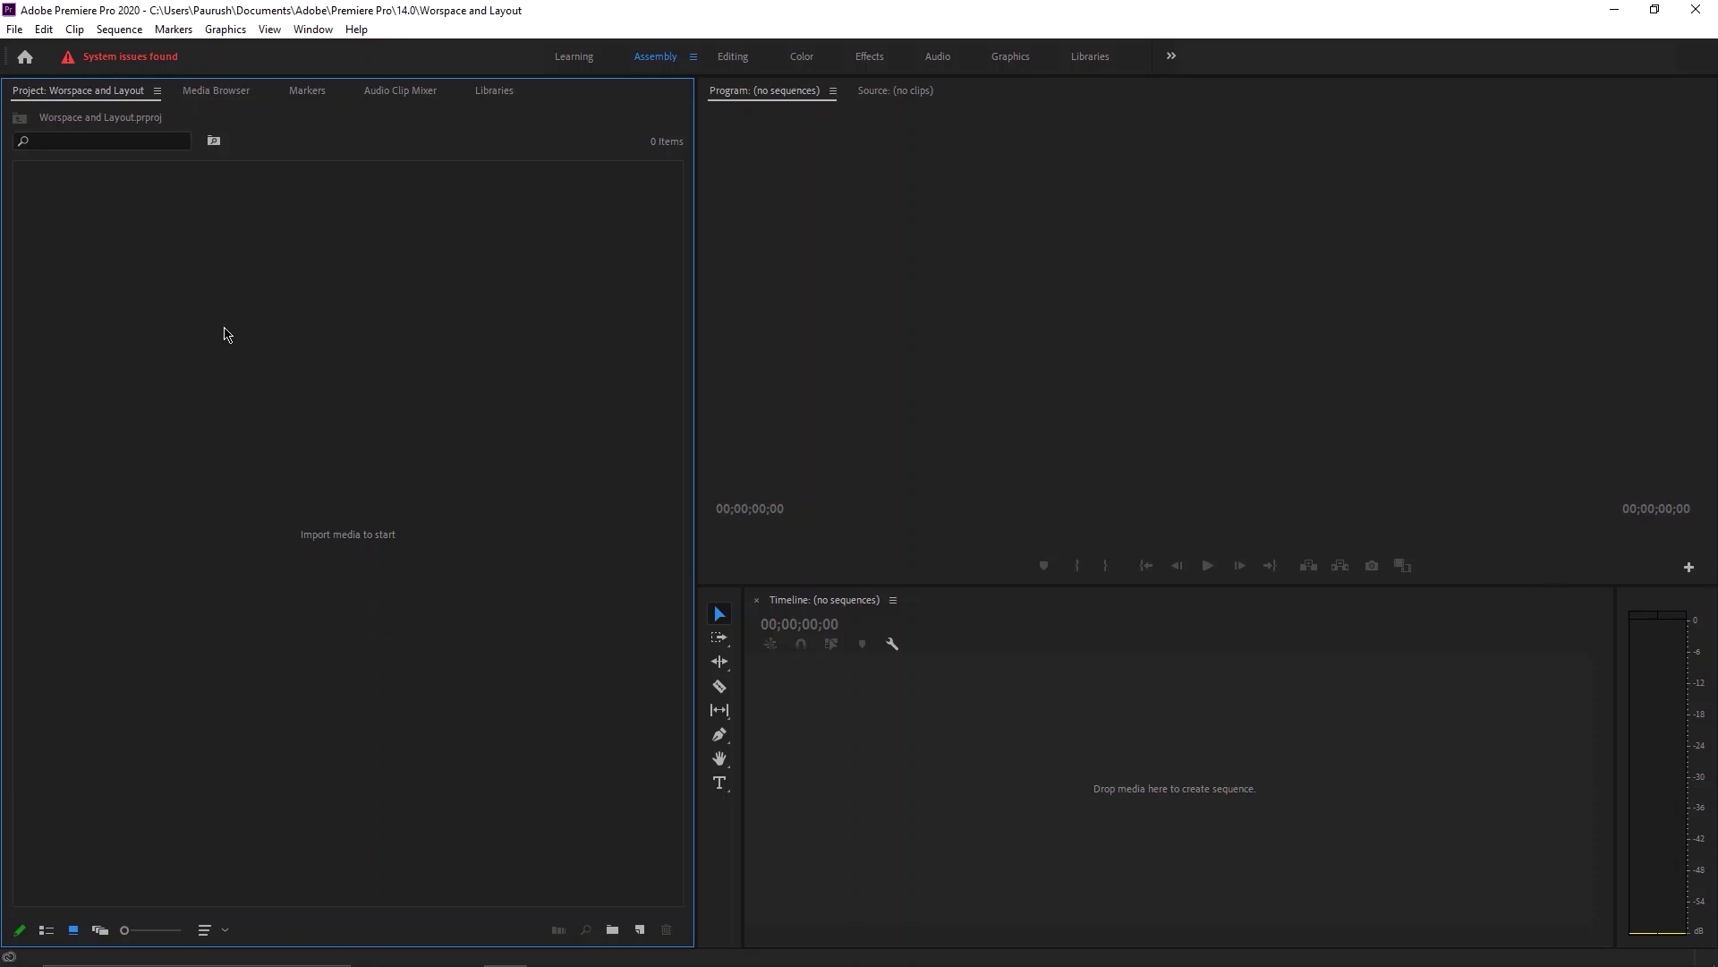
double_click(313, 334)
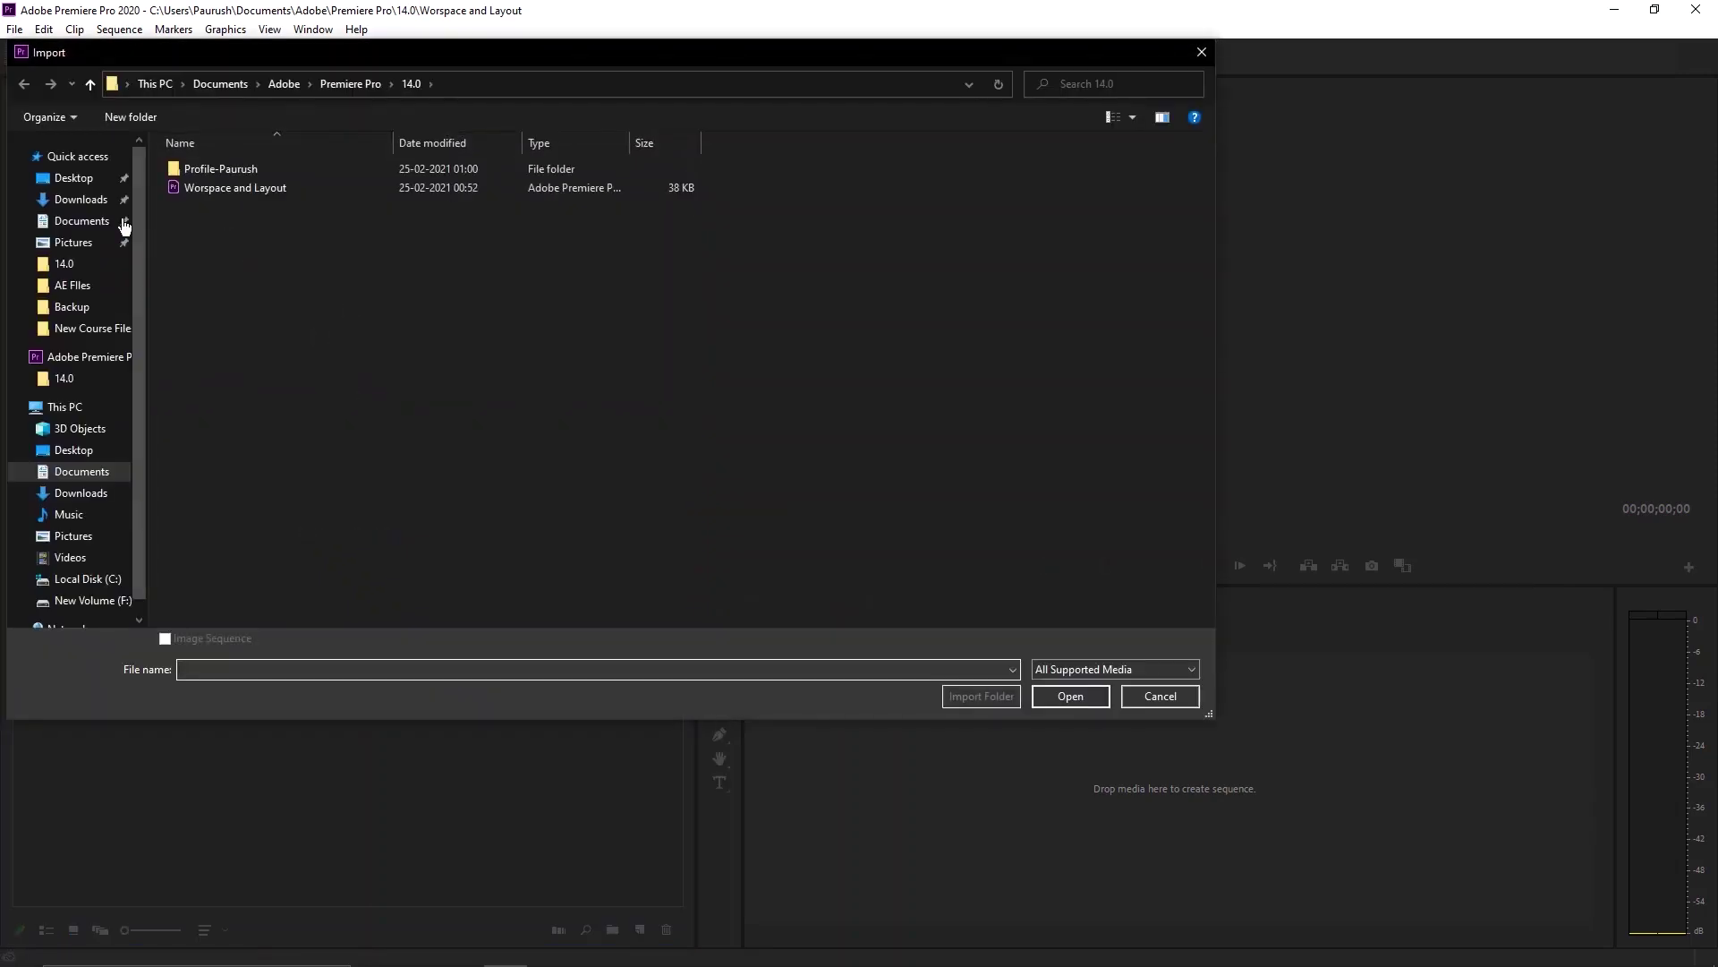
left_click(99, 205)
left_click(269, 183)
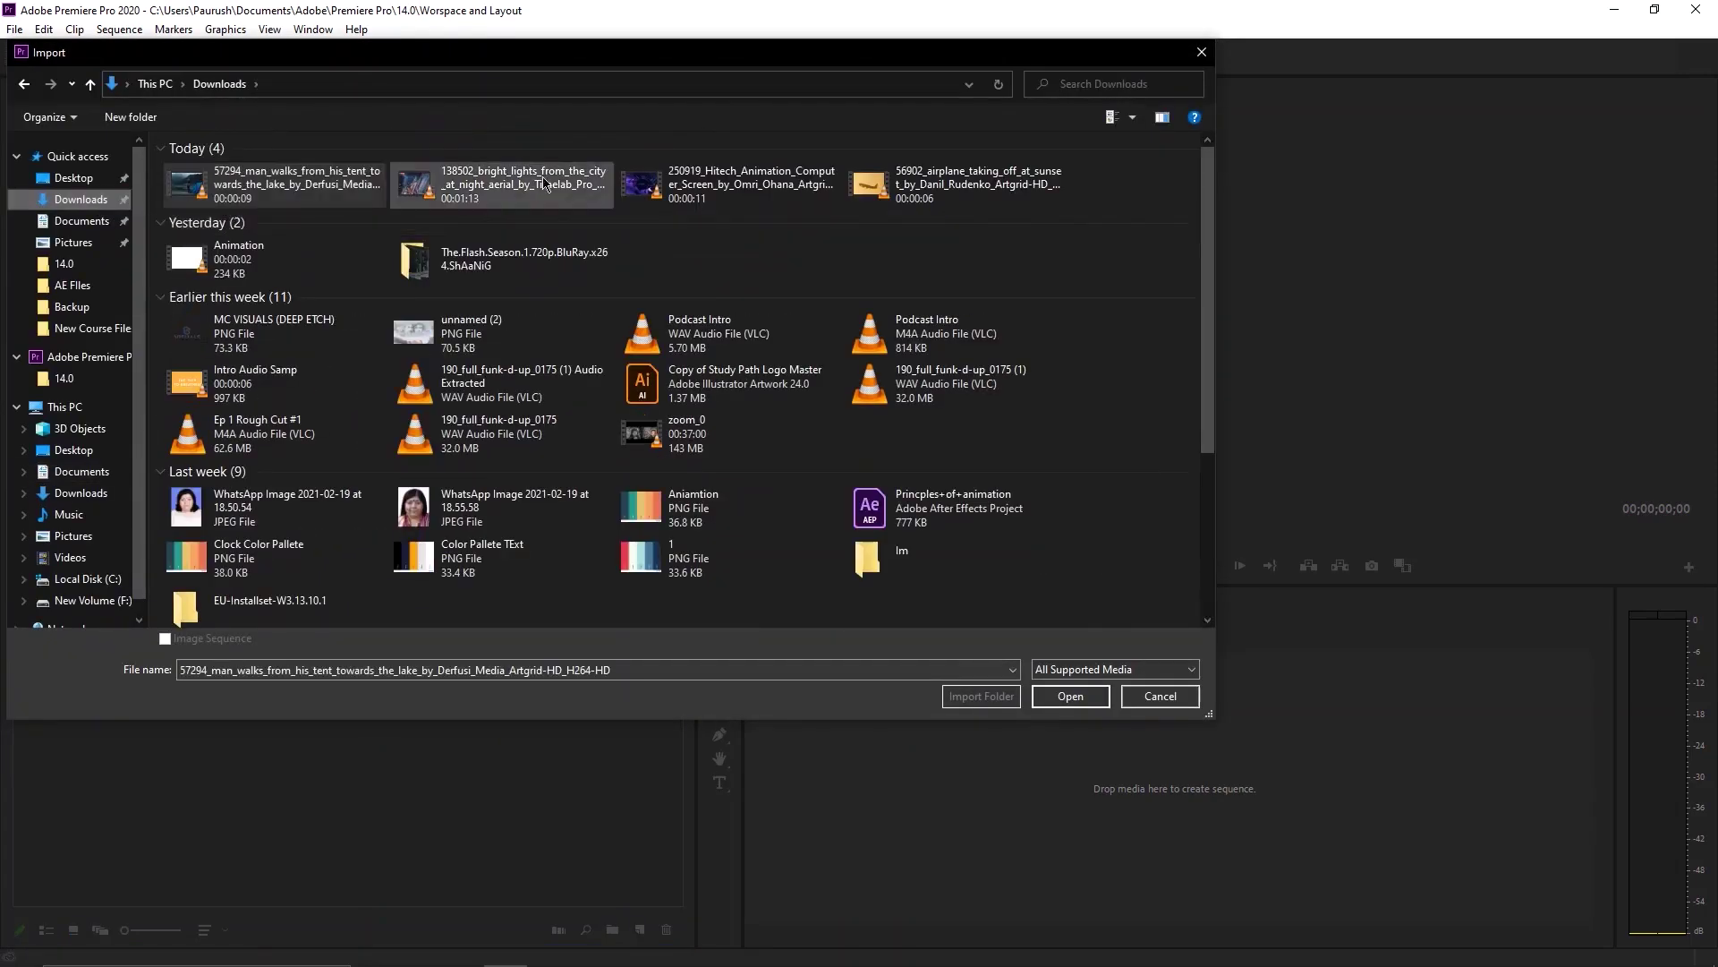
left_click(631, 195, "ctrl")
left_click(1038, 701)
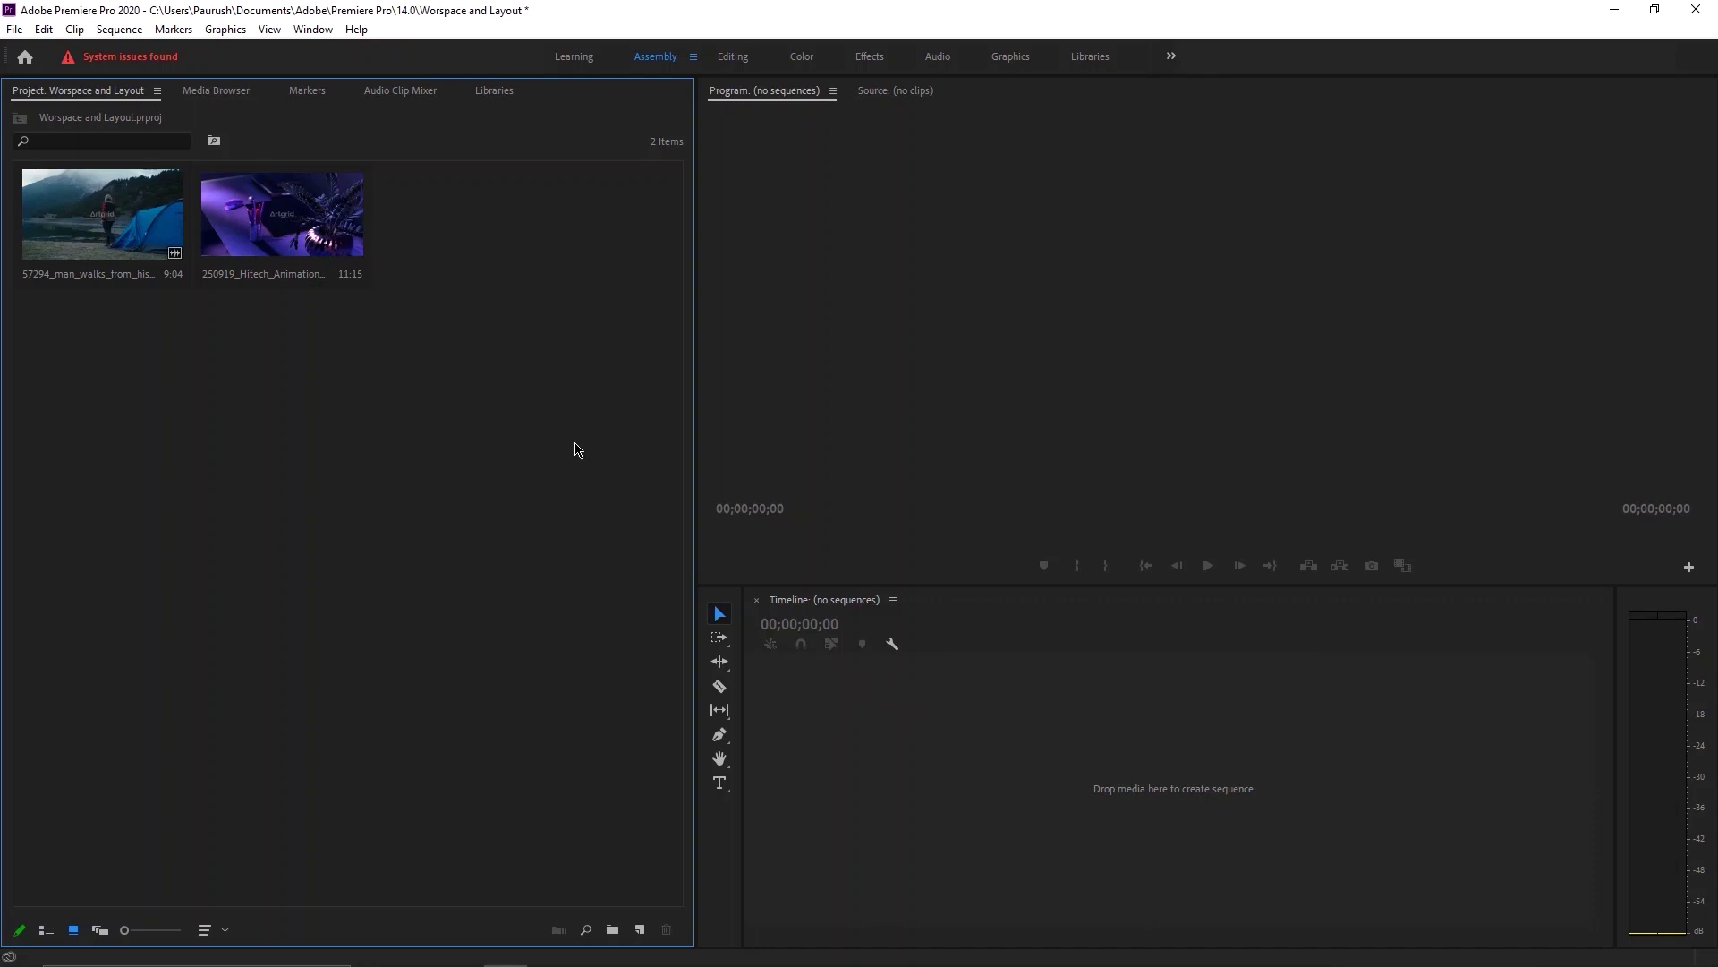
left_click_drag(508, 337, 137, 223)
Delete both clips, then move through the Editing workspace to the Color workspace.
key("Delete")
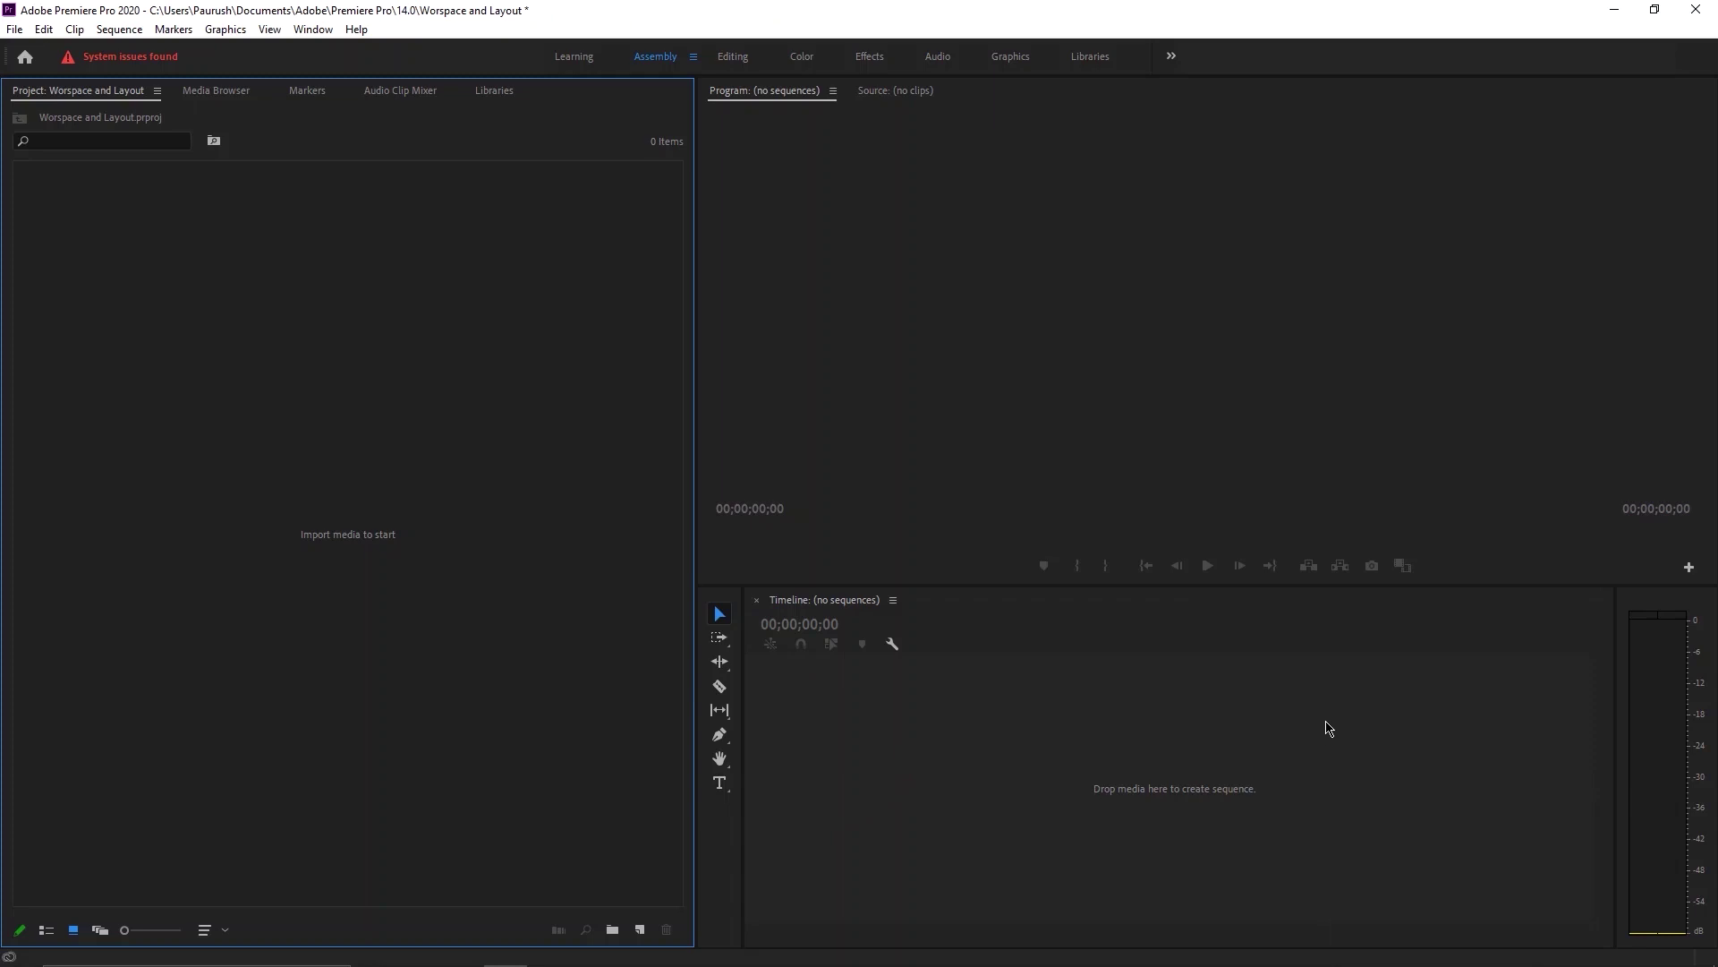
left_click(732, 57)
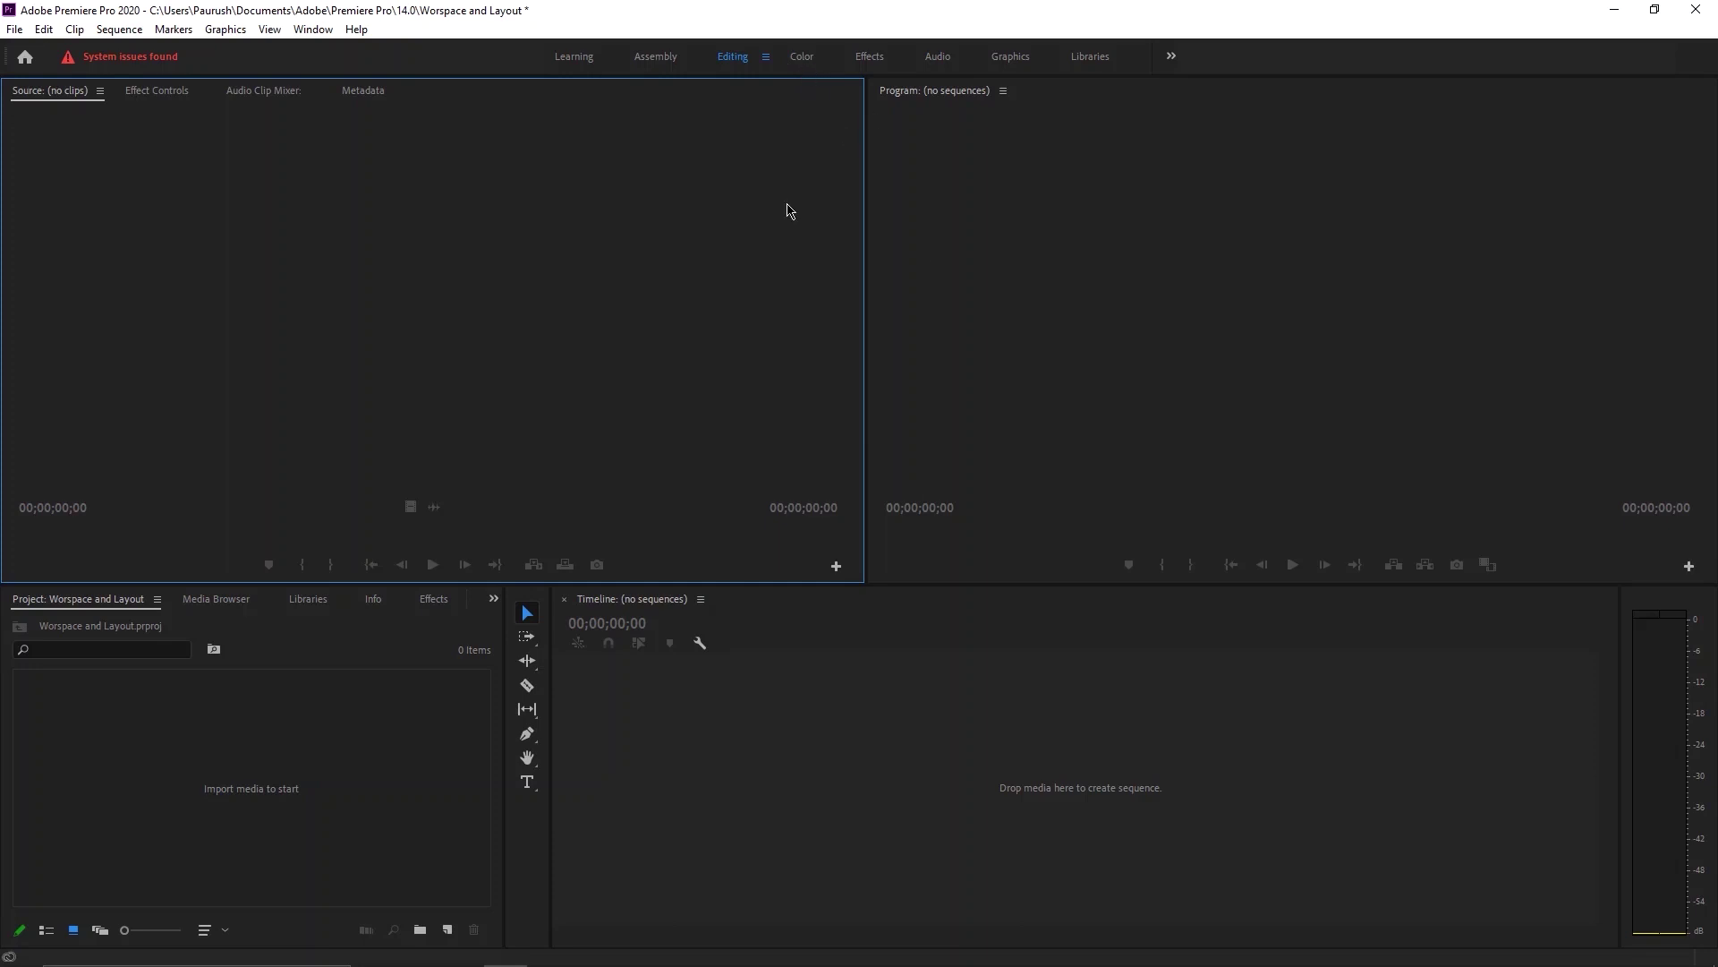
left_click(808, 65)
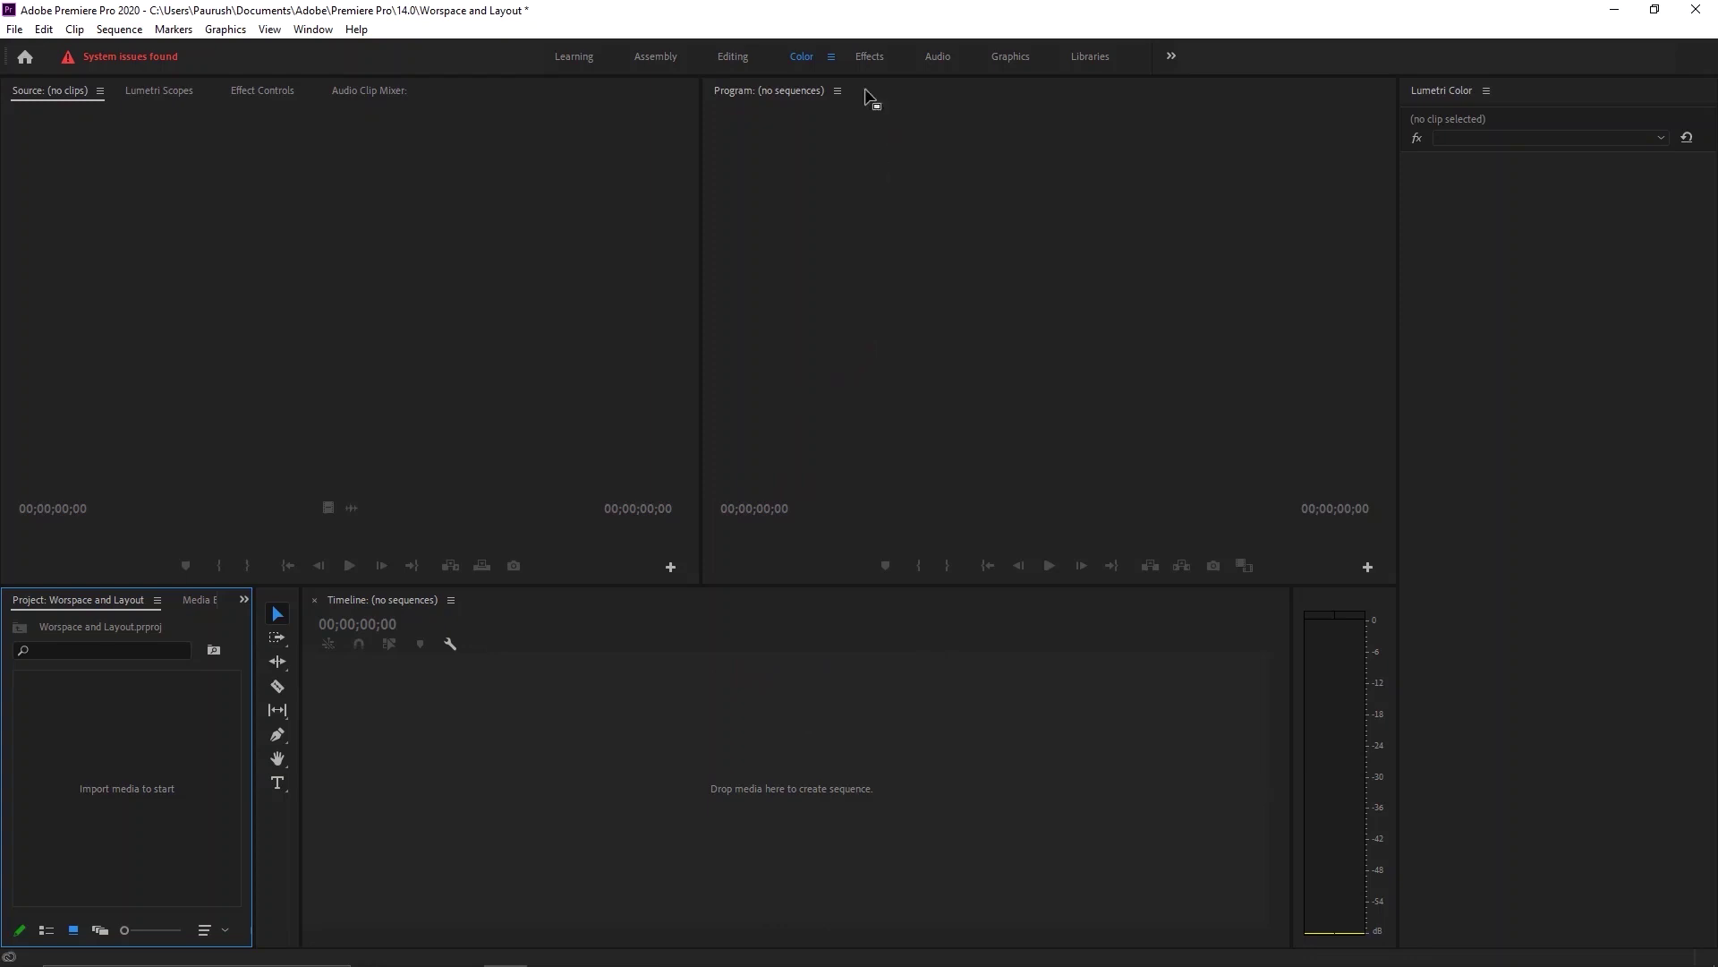
Switch to the Effects workspace and make the Effects panel taller in the right-hand stack.
left_click(861, 56)
left_click(862, 57)
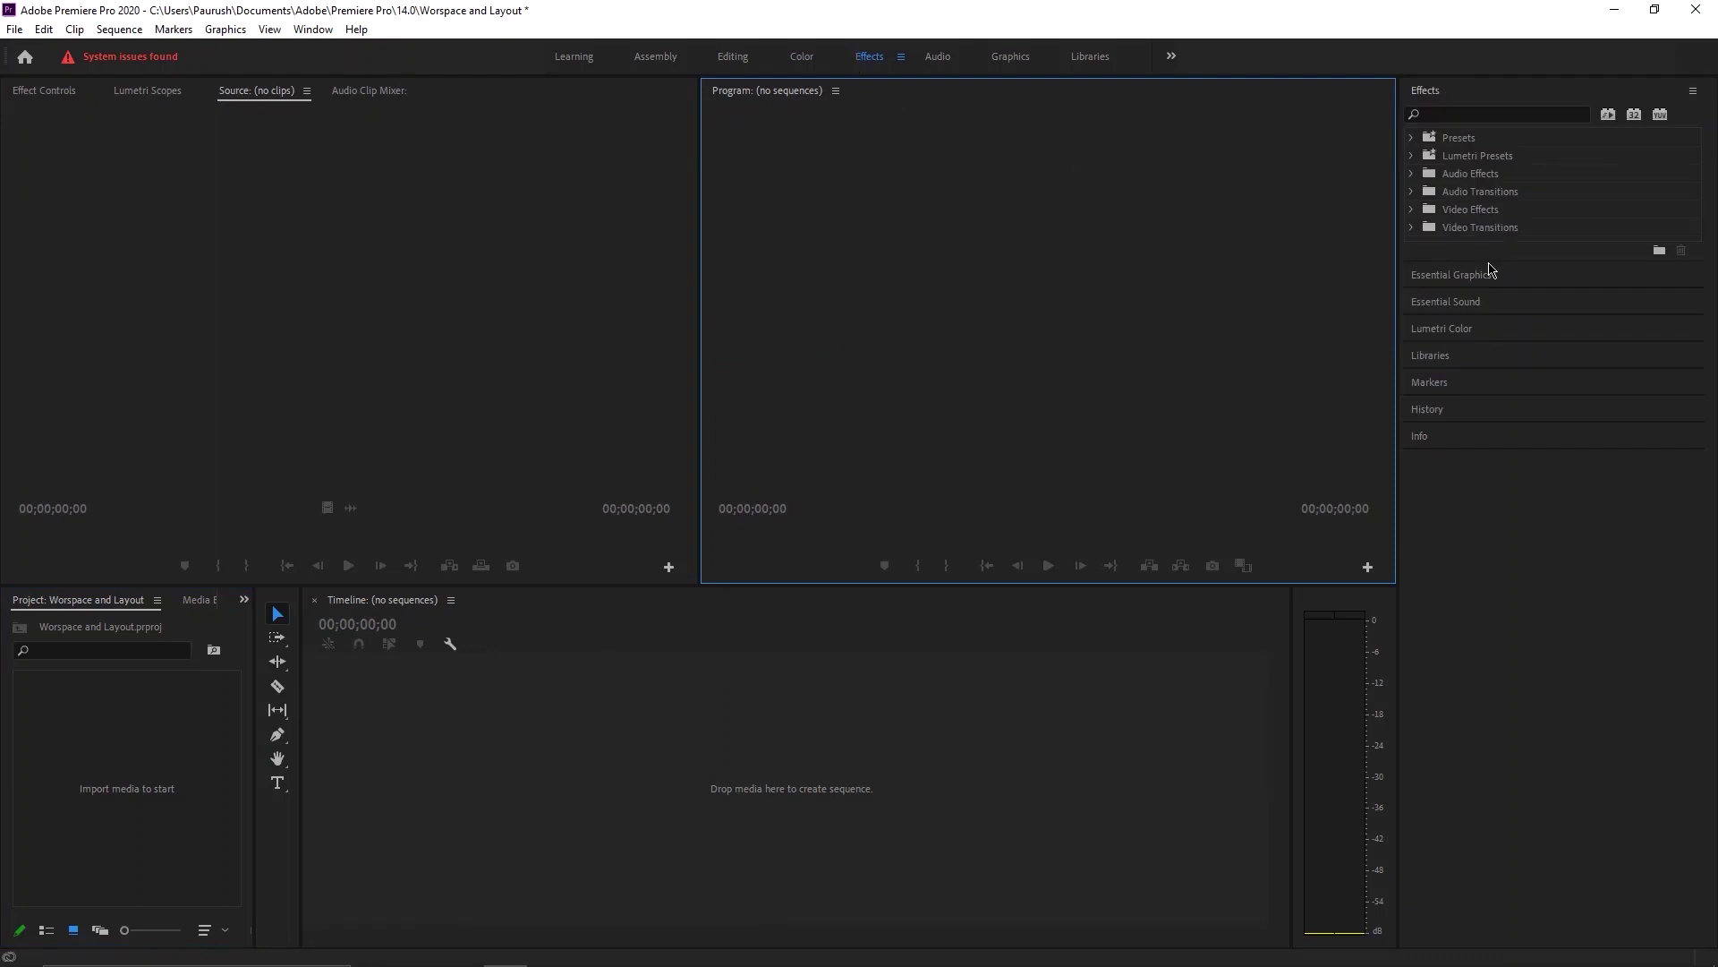
left_click_drag(1490, 266, 1488, 410)
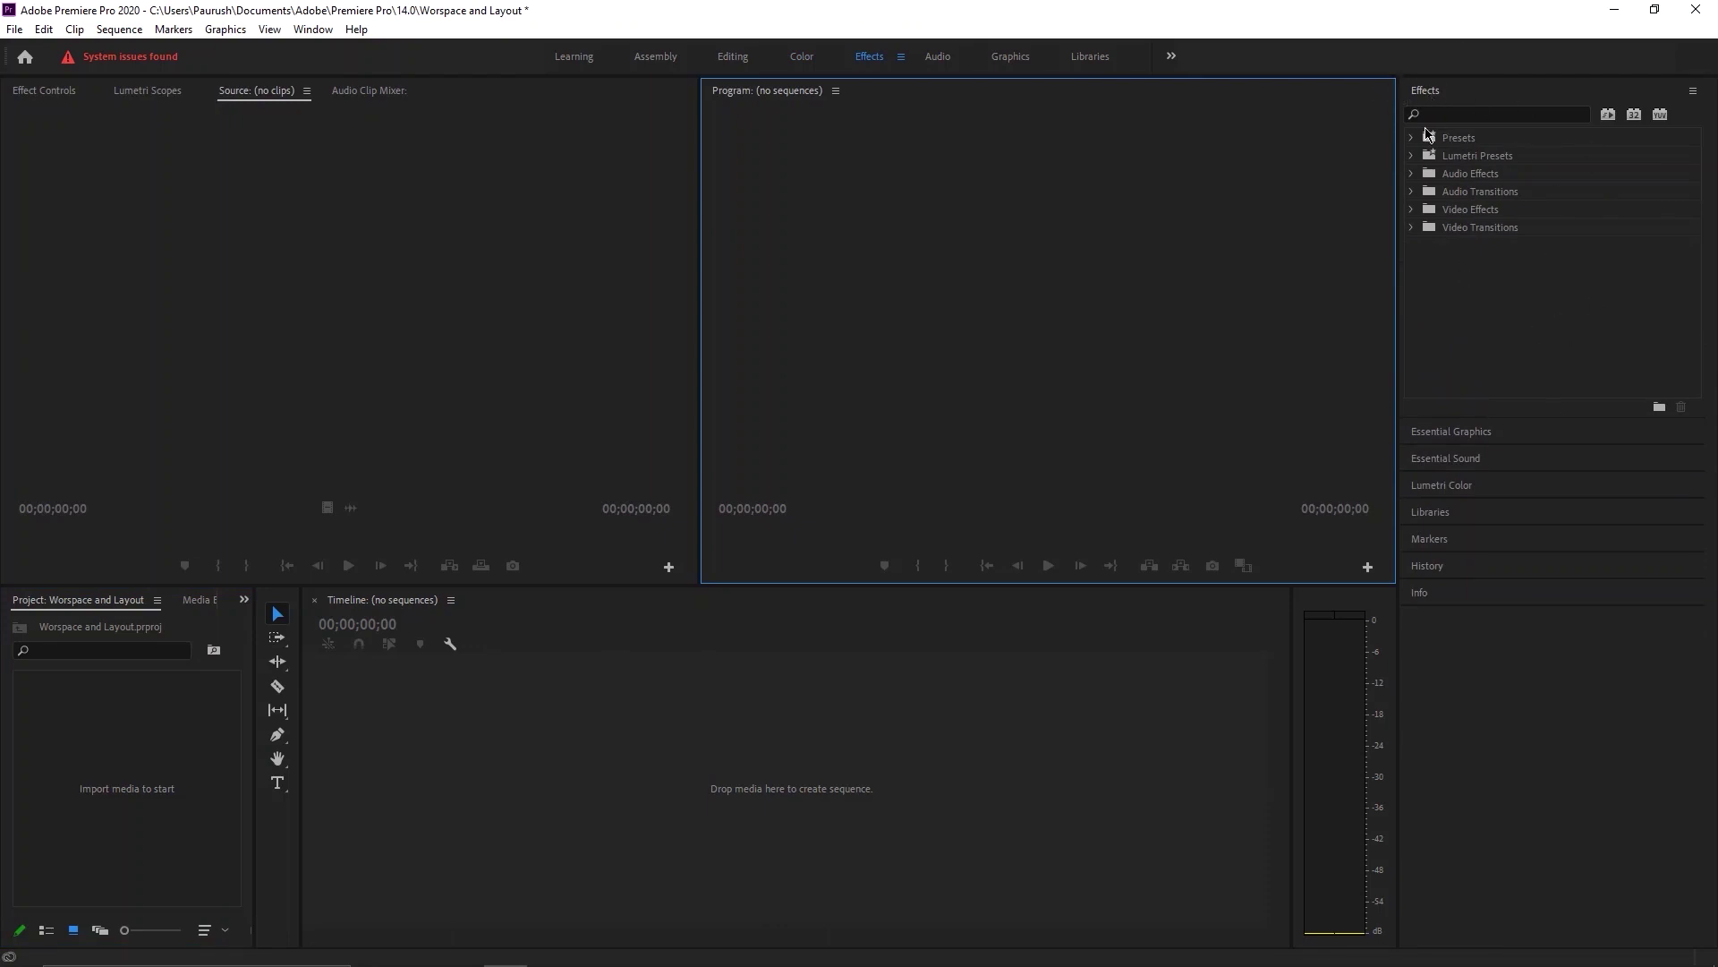
Expand Essential Graphics, then Lumetri Color, collapse it, and move to the Audio workspace.
left_click(1484, 433)
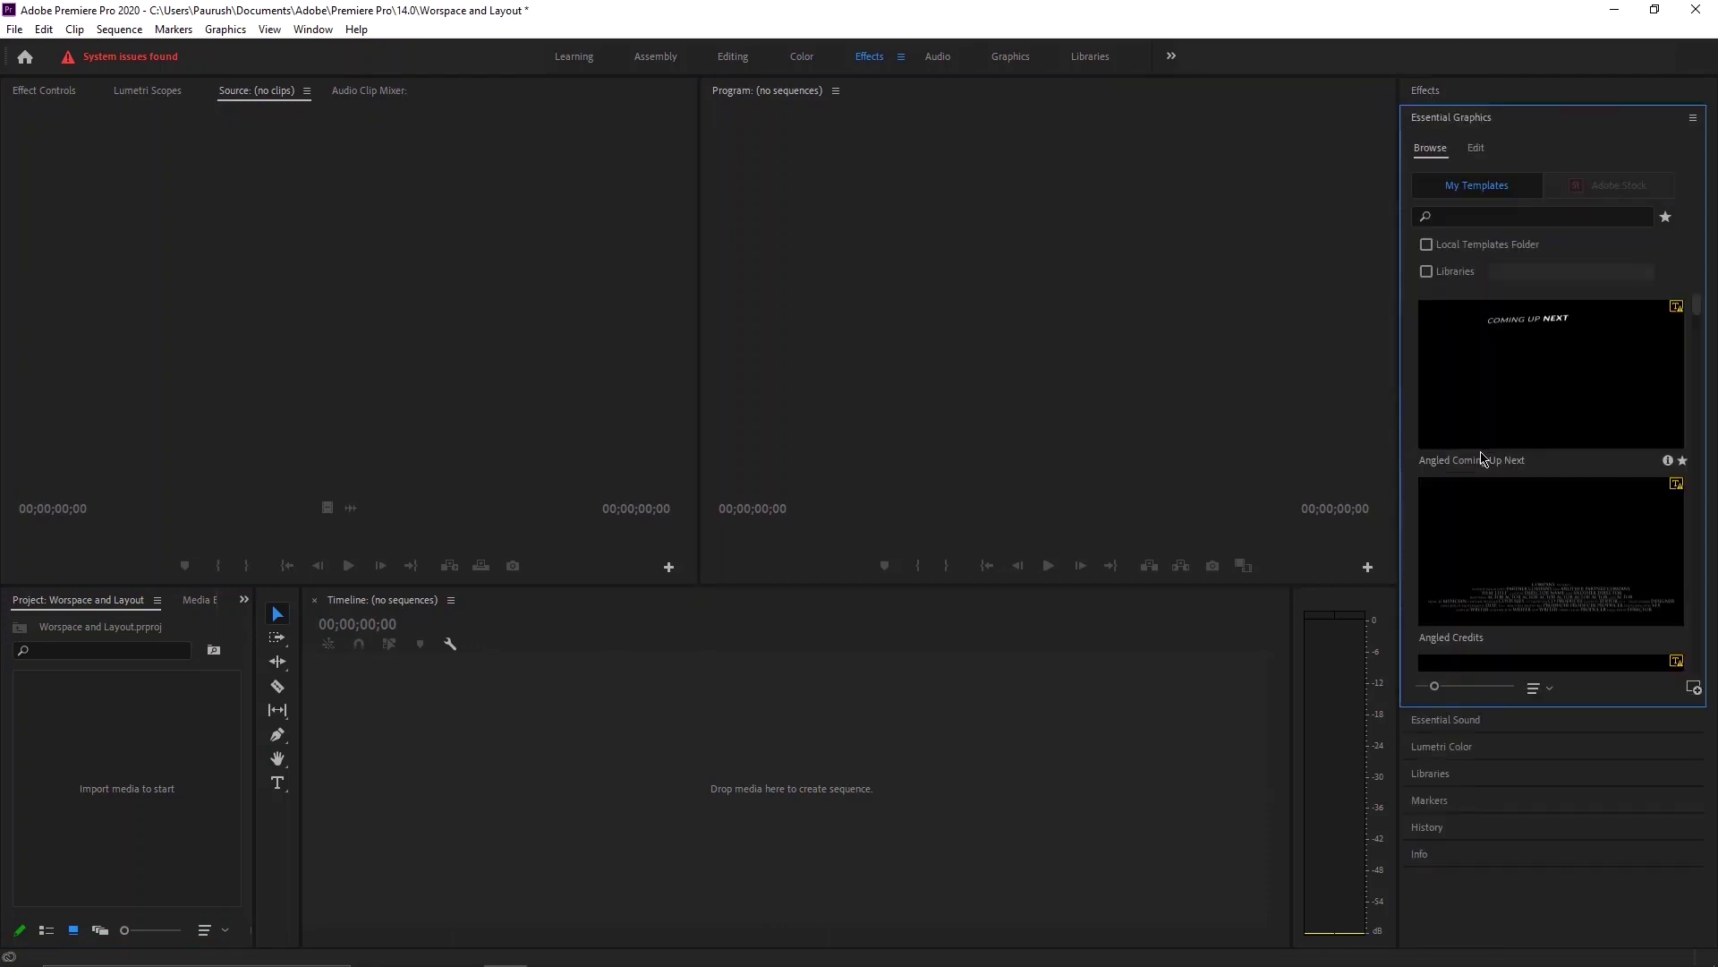
left_click(1441, 742)
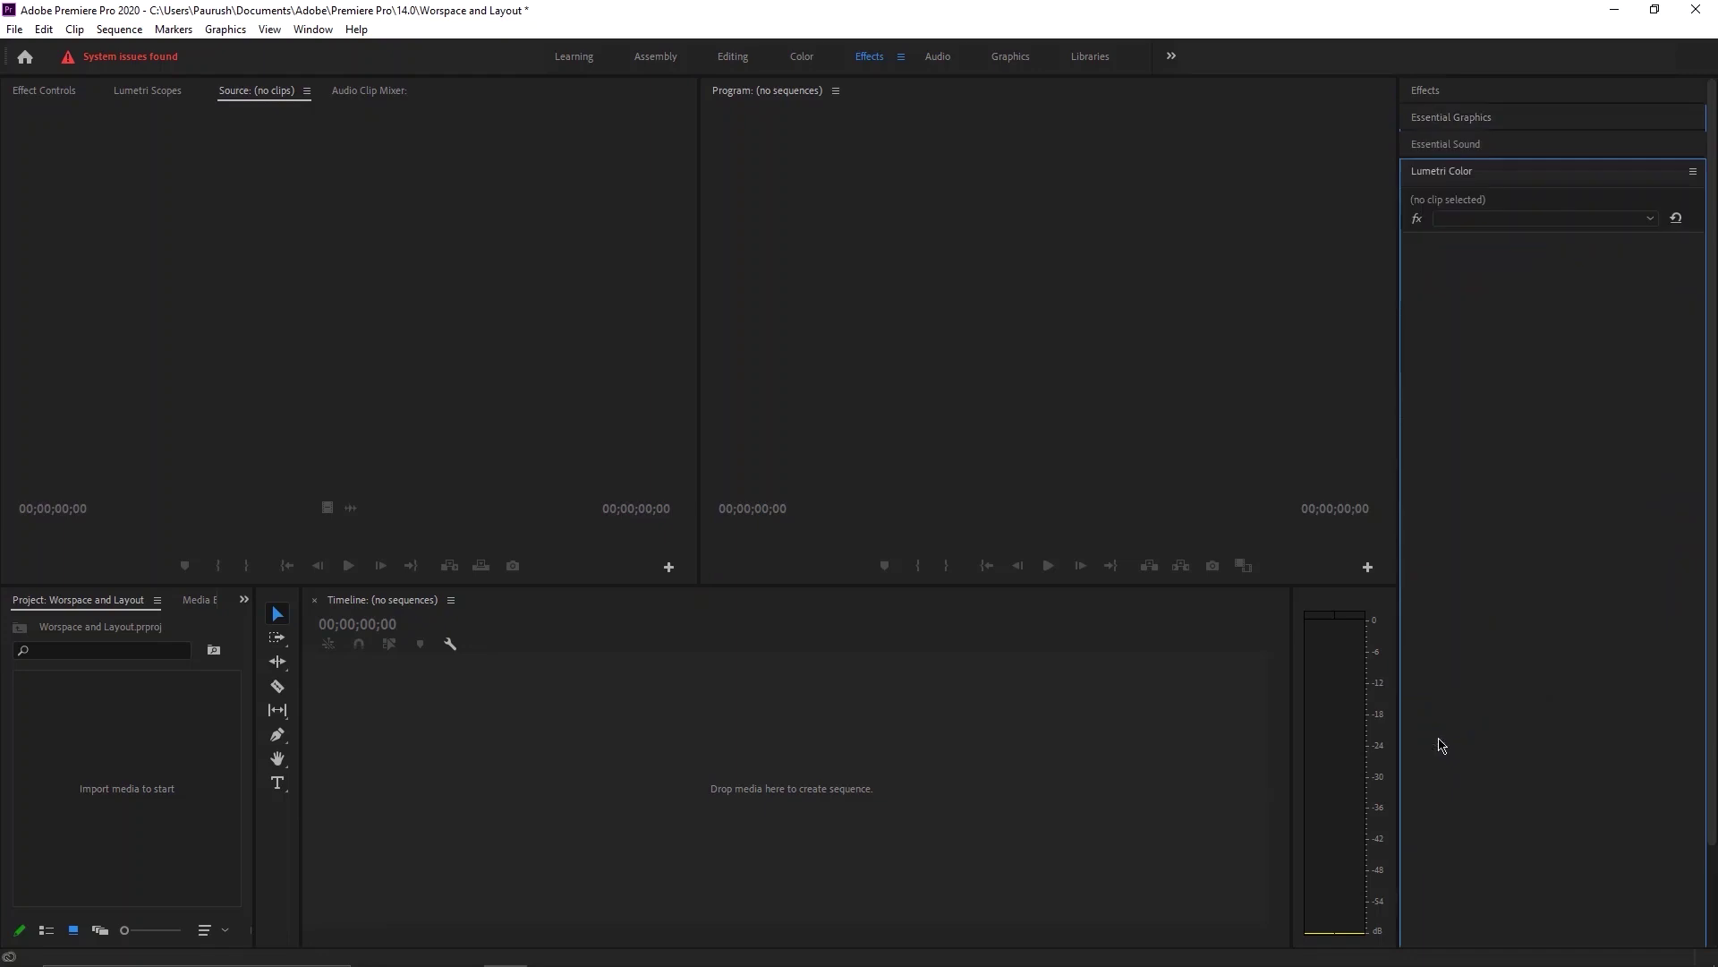
left_click(1479, 172)
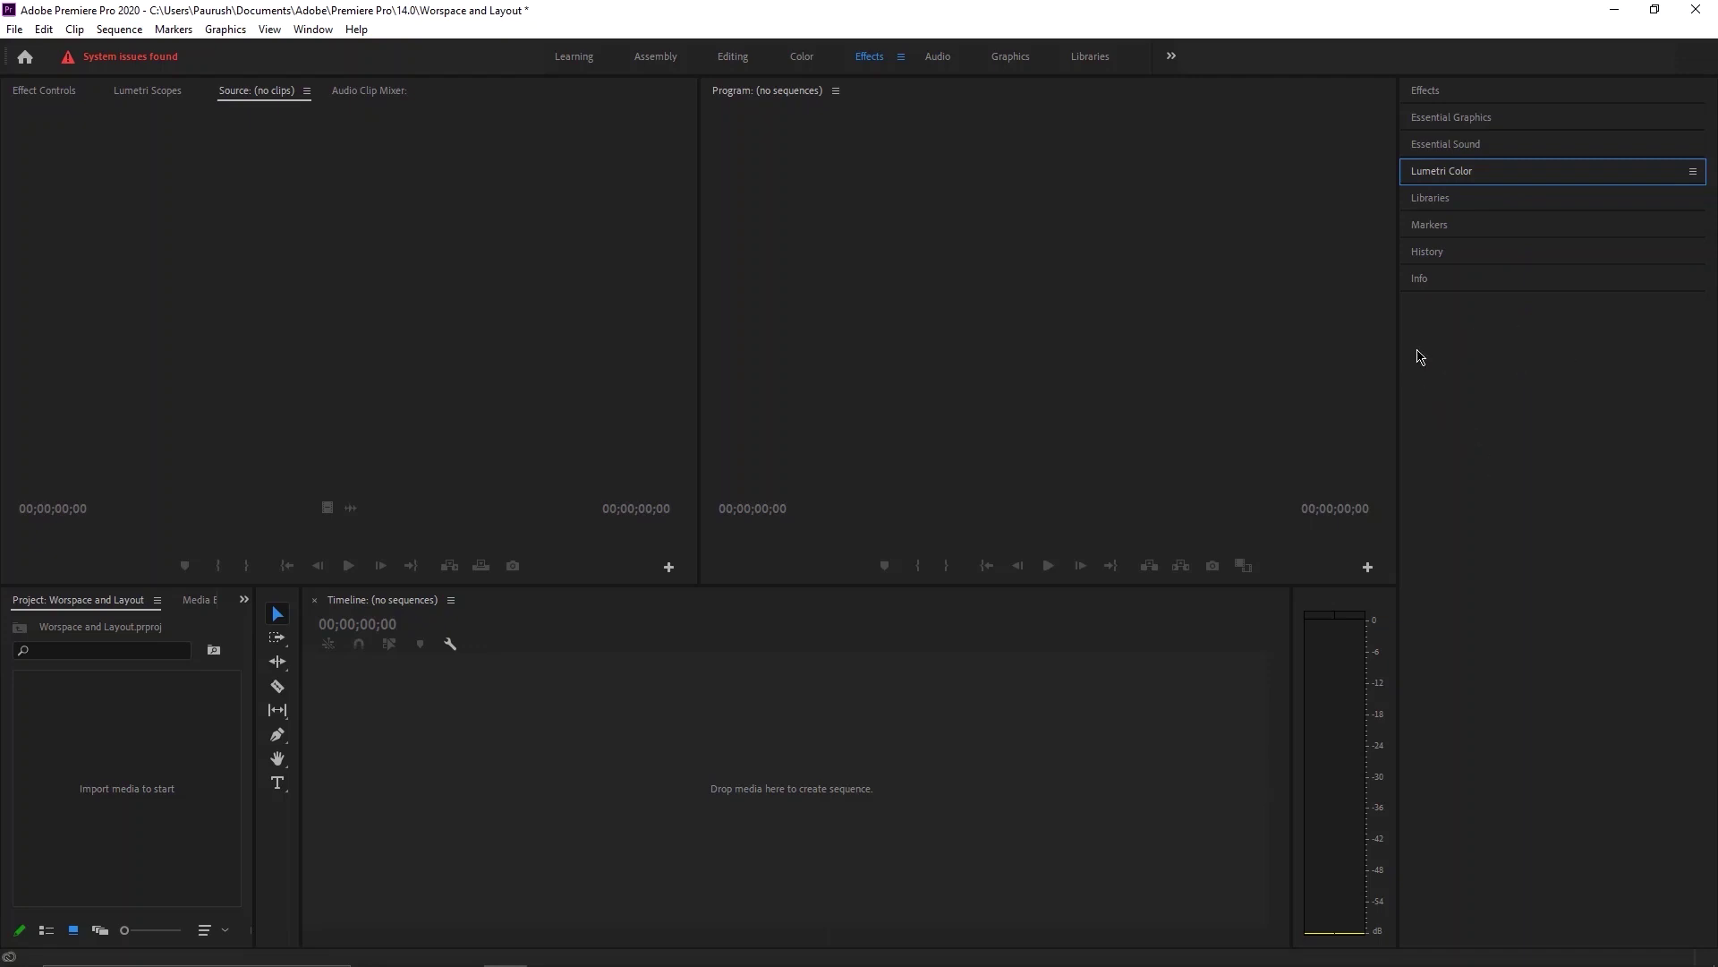
left_click(947, 55)
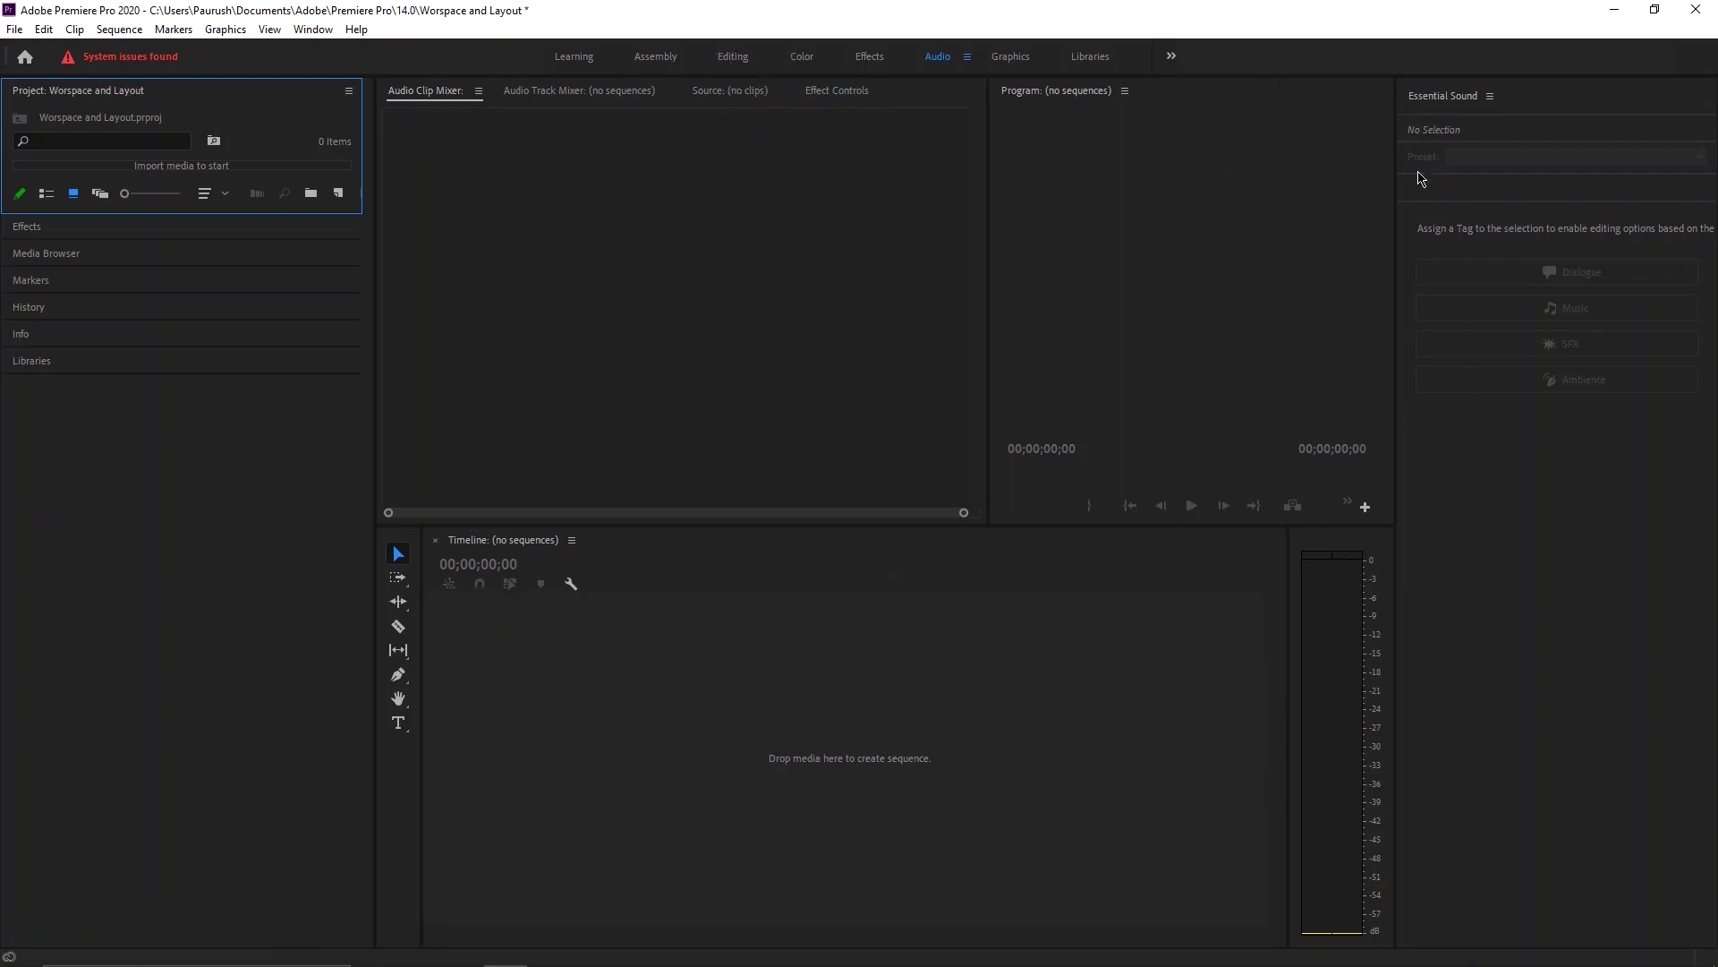
Focus the Essential Sound panel, then switch to the Graphics workspace.
left_click(1452, 125)
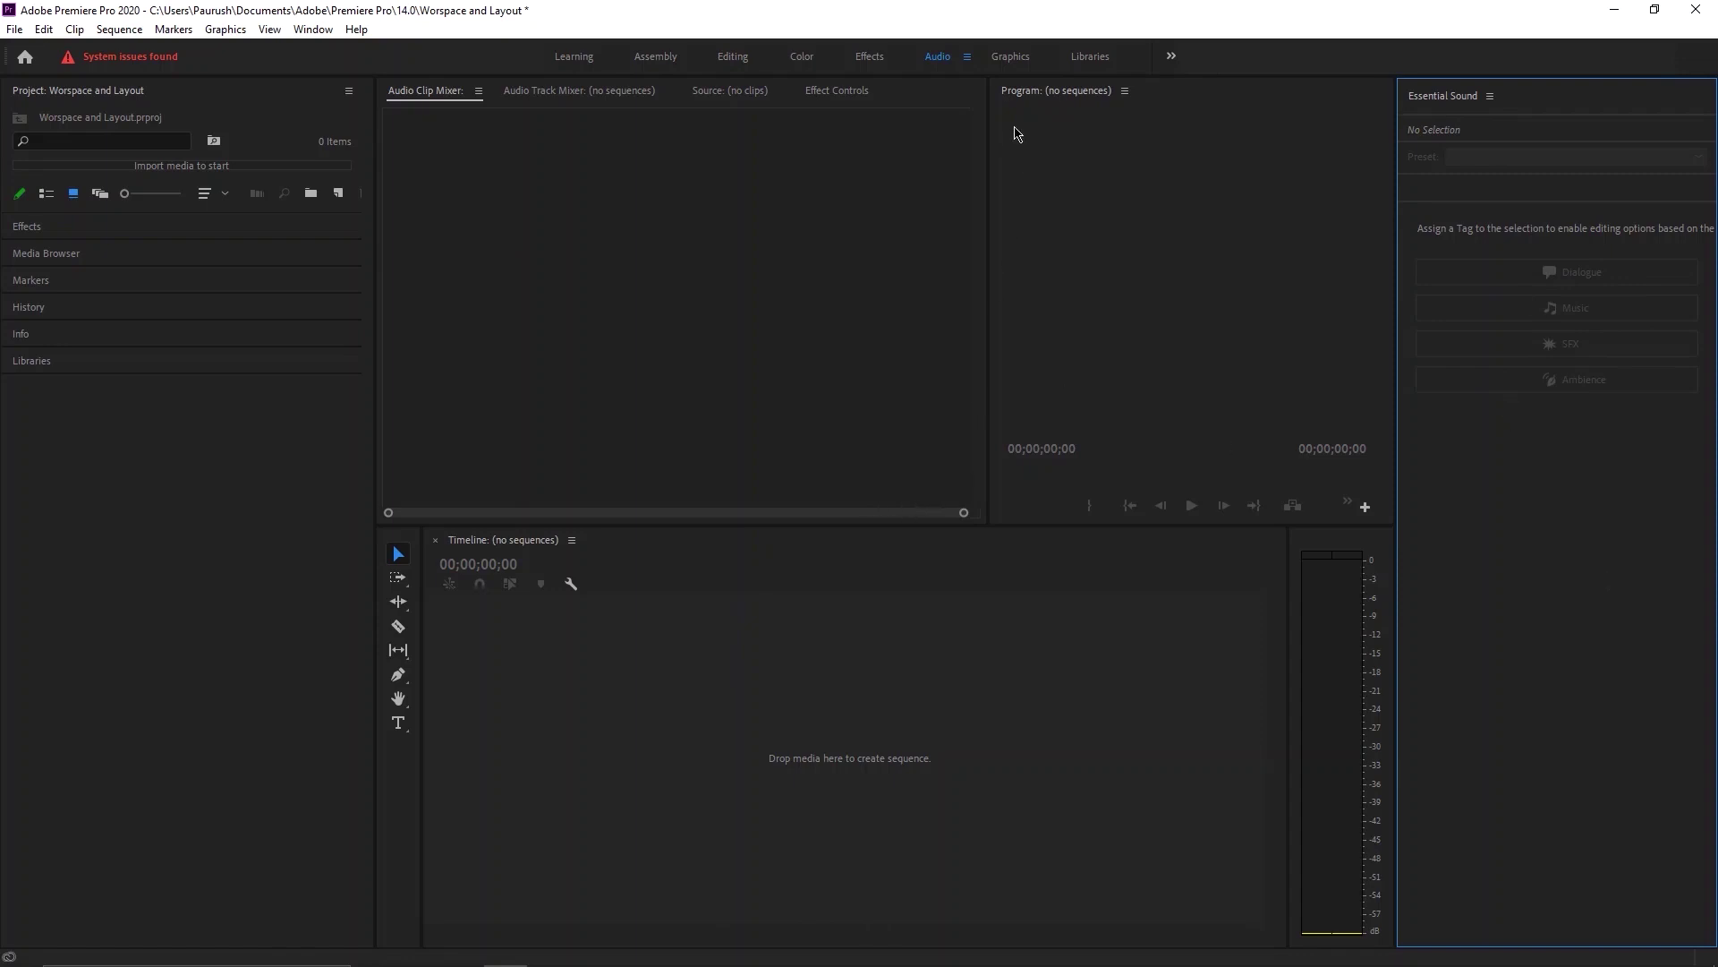
left_click(1012, 59)
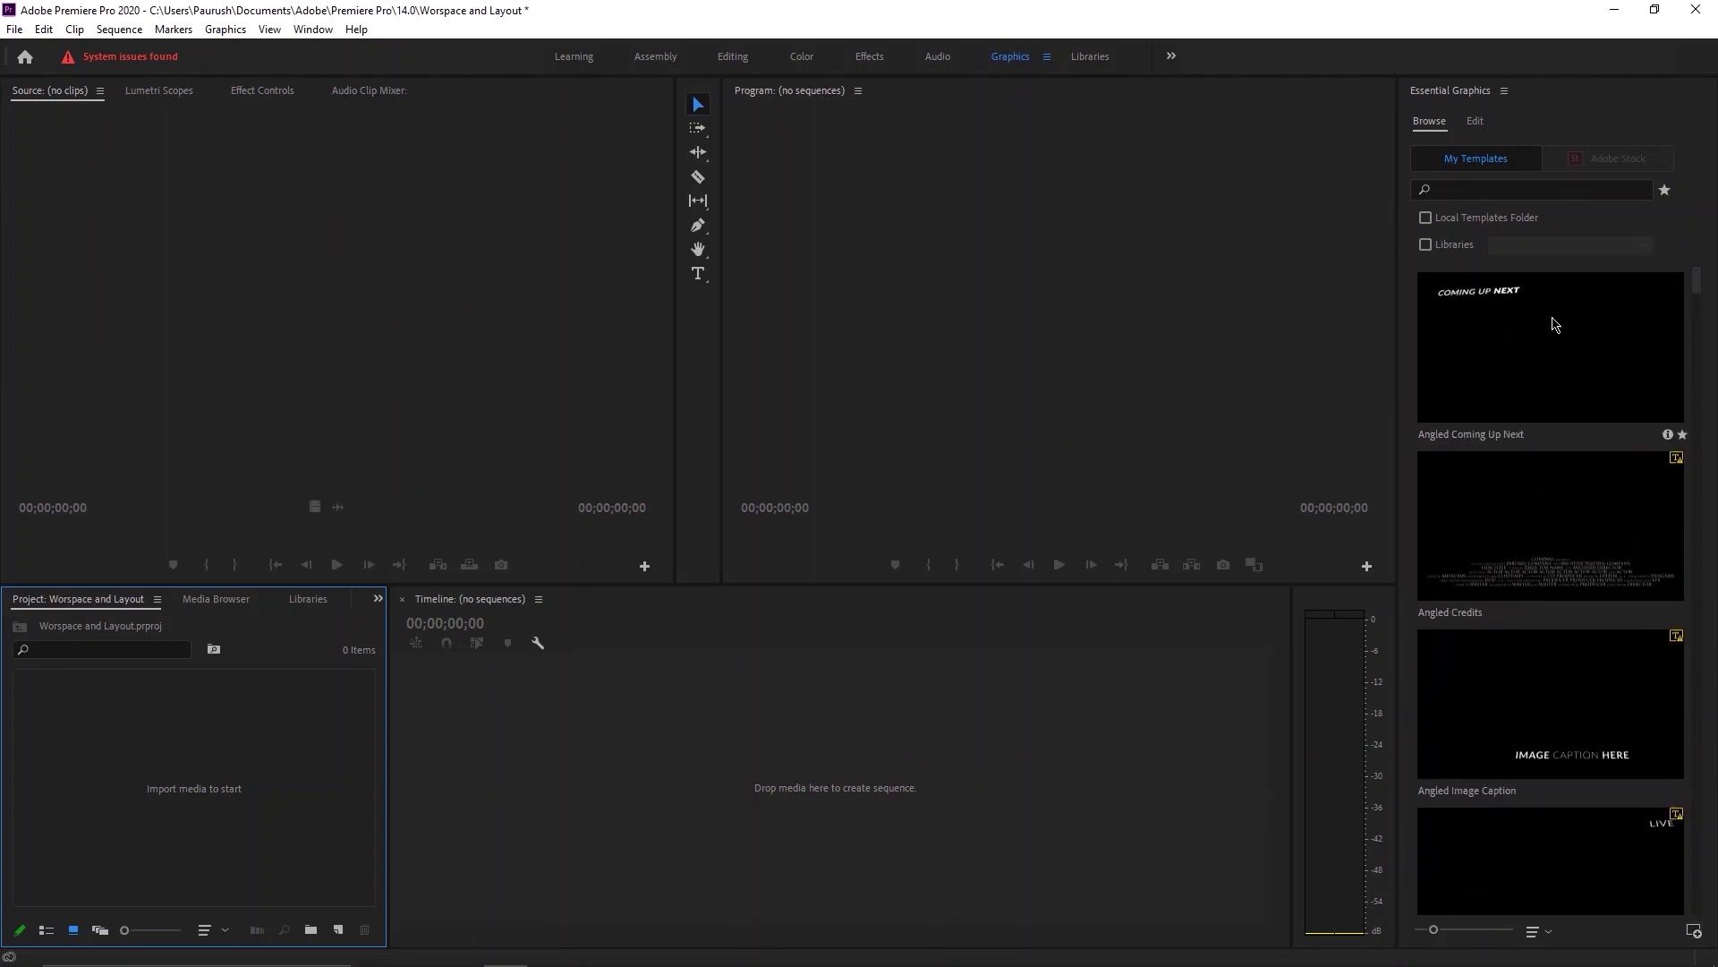
Scroll the Essential Graphics templates, pick Angled Title, then switch to the Libraries workspace.
scroll(1535, 335, "down", 7)
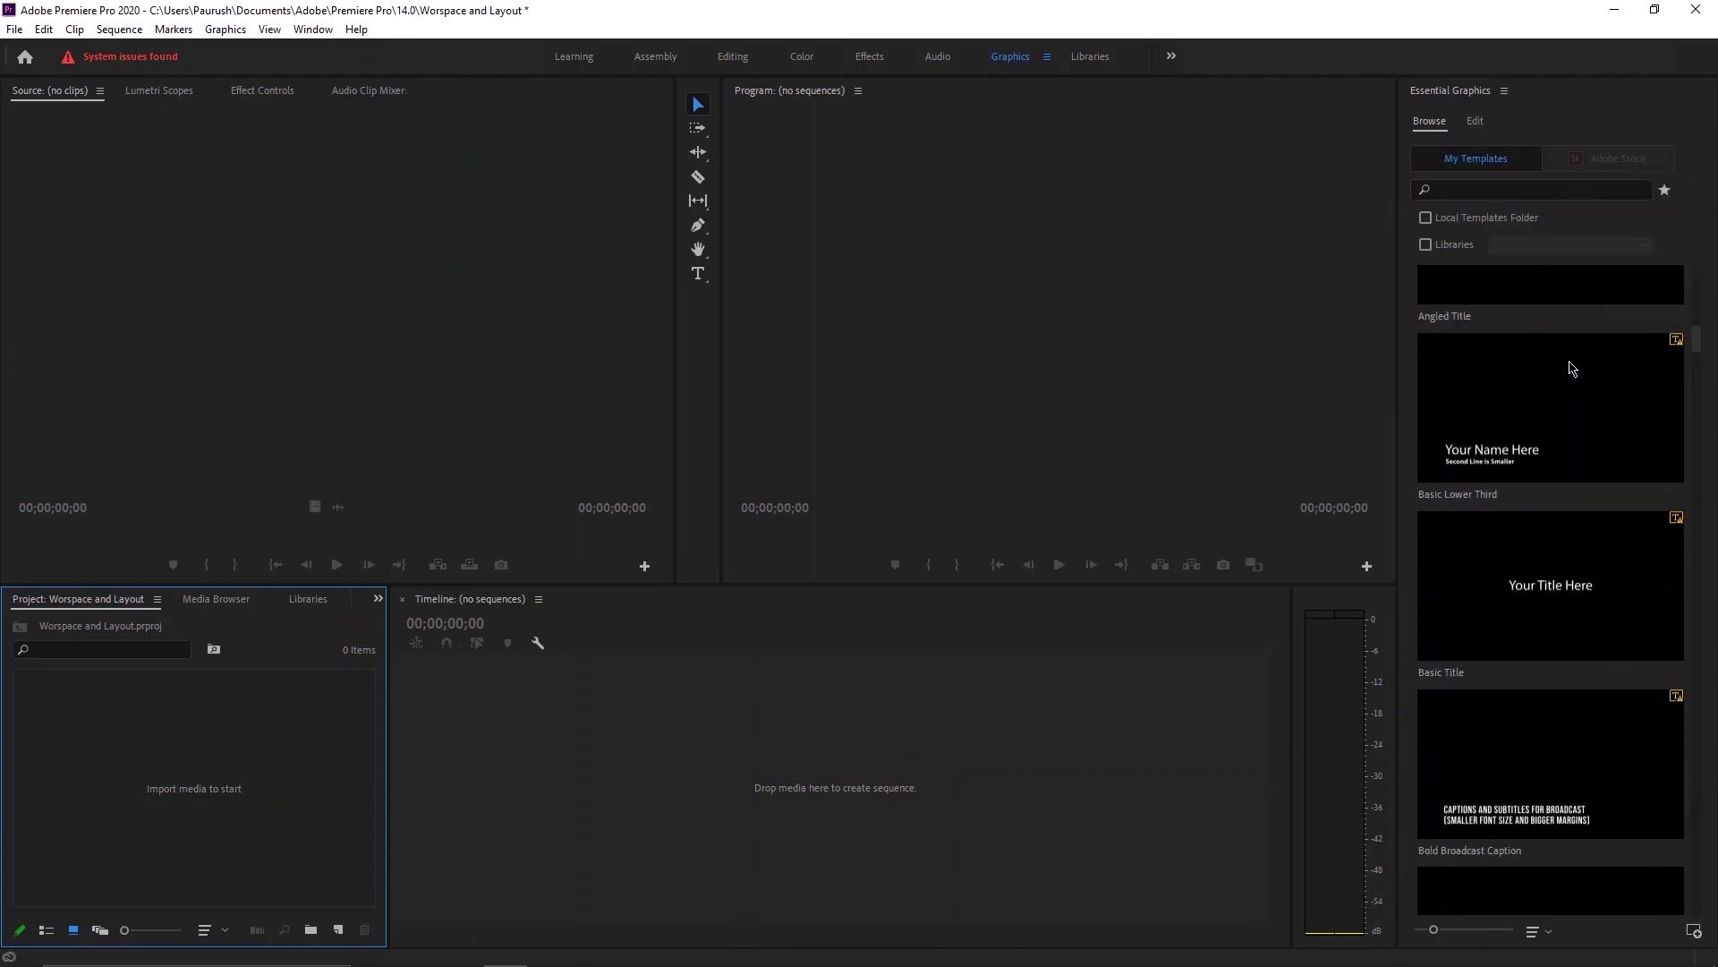
scroll(1562, 385, "up", 2)
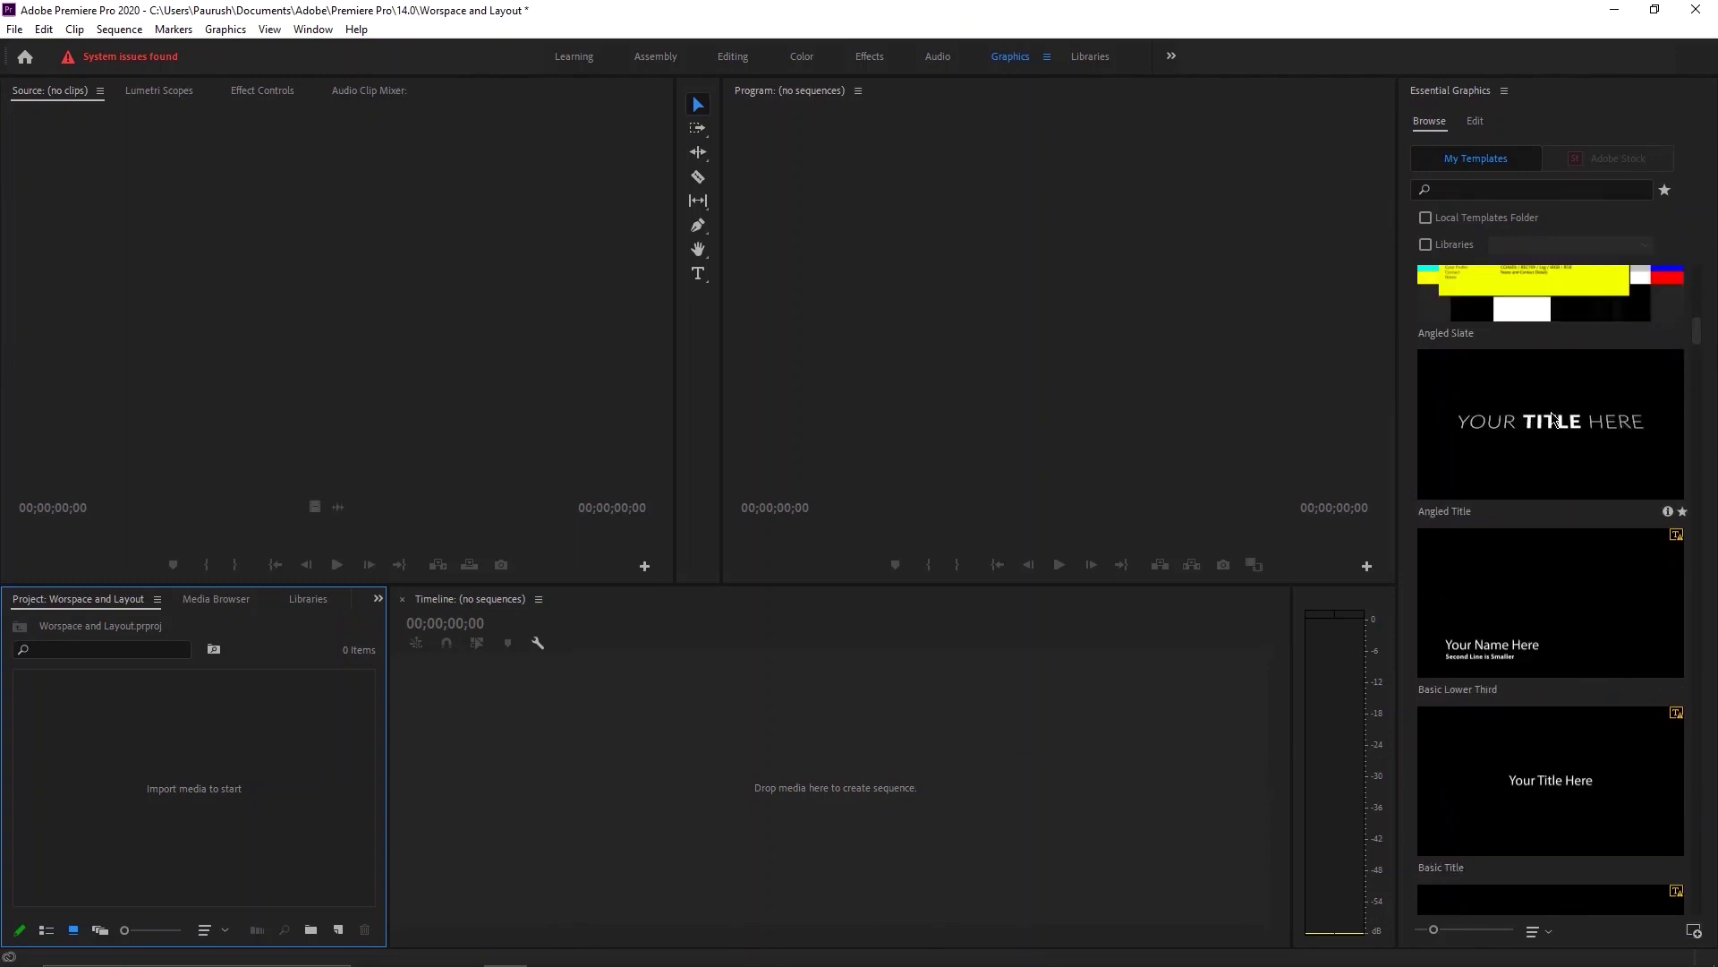
left_click(1544, 416)
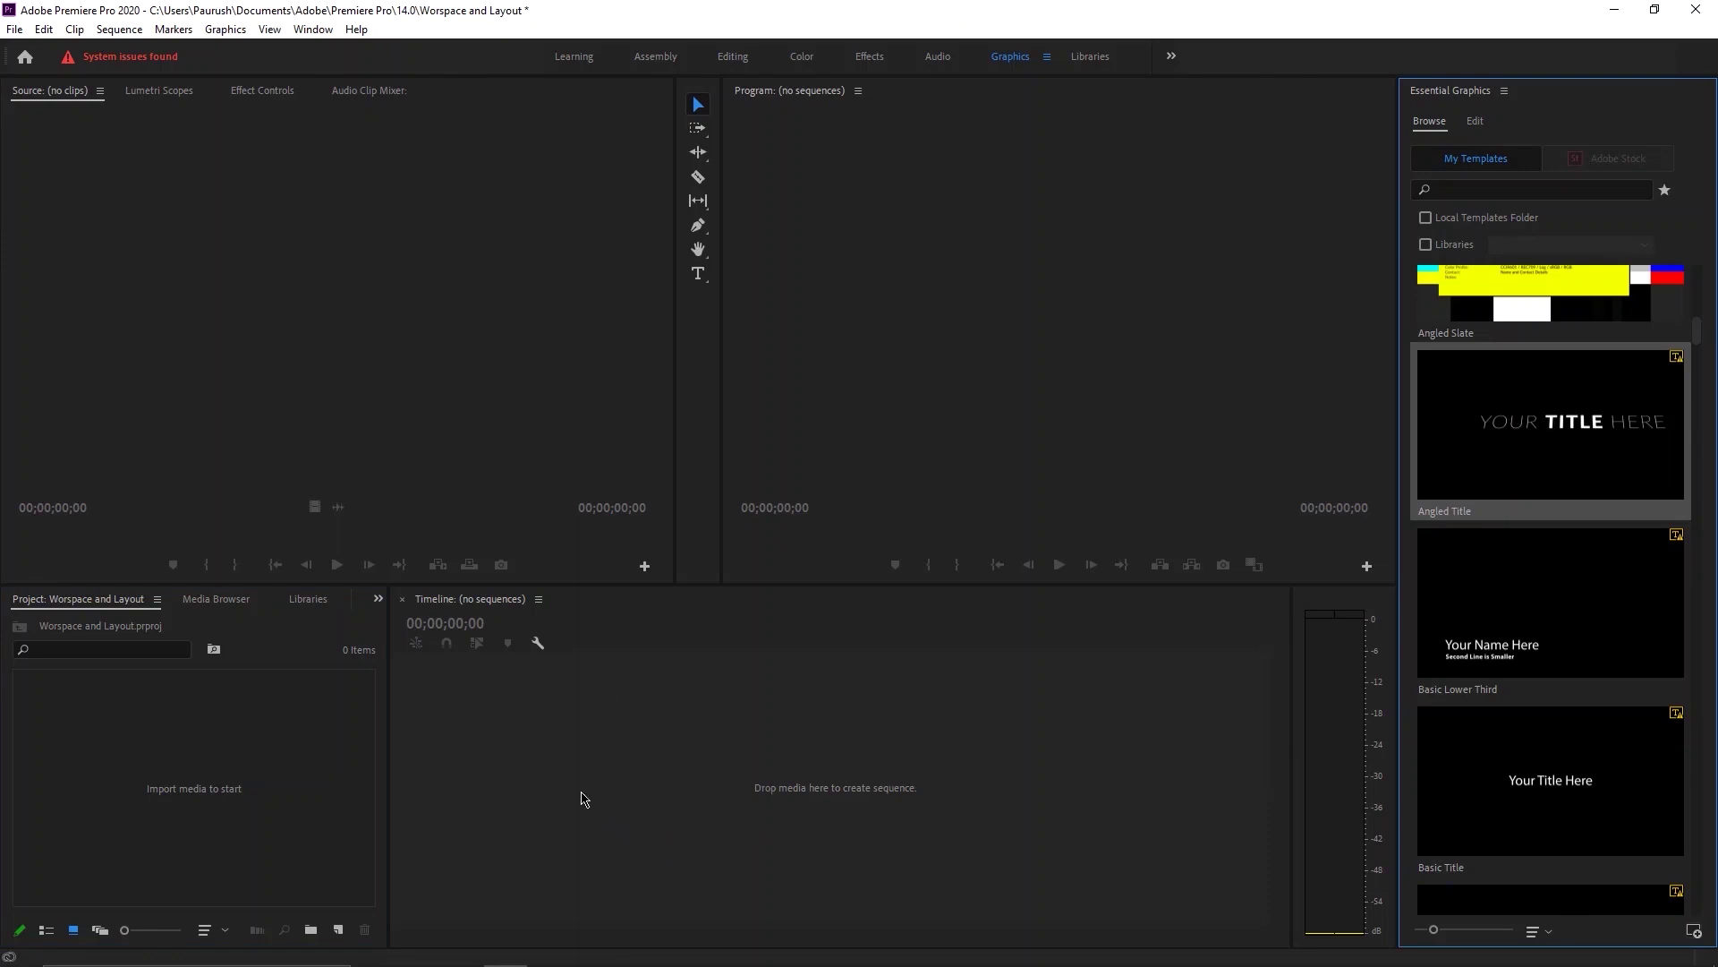
left_click(543, 749)
left_click(1091, 57)
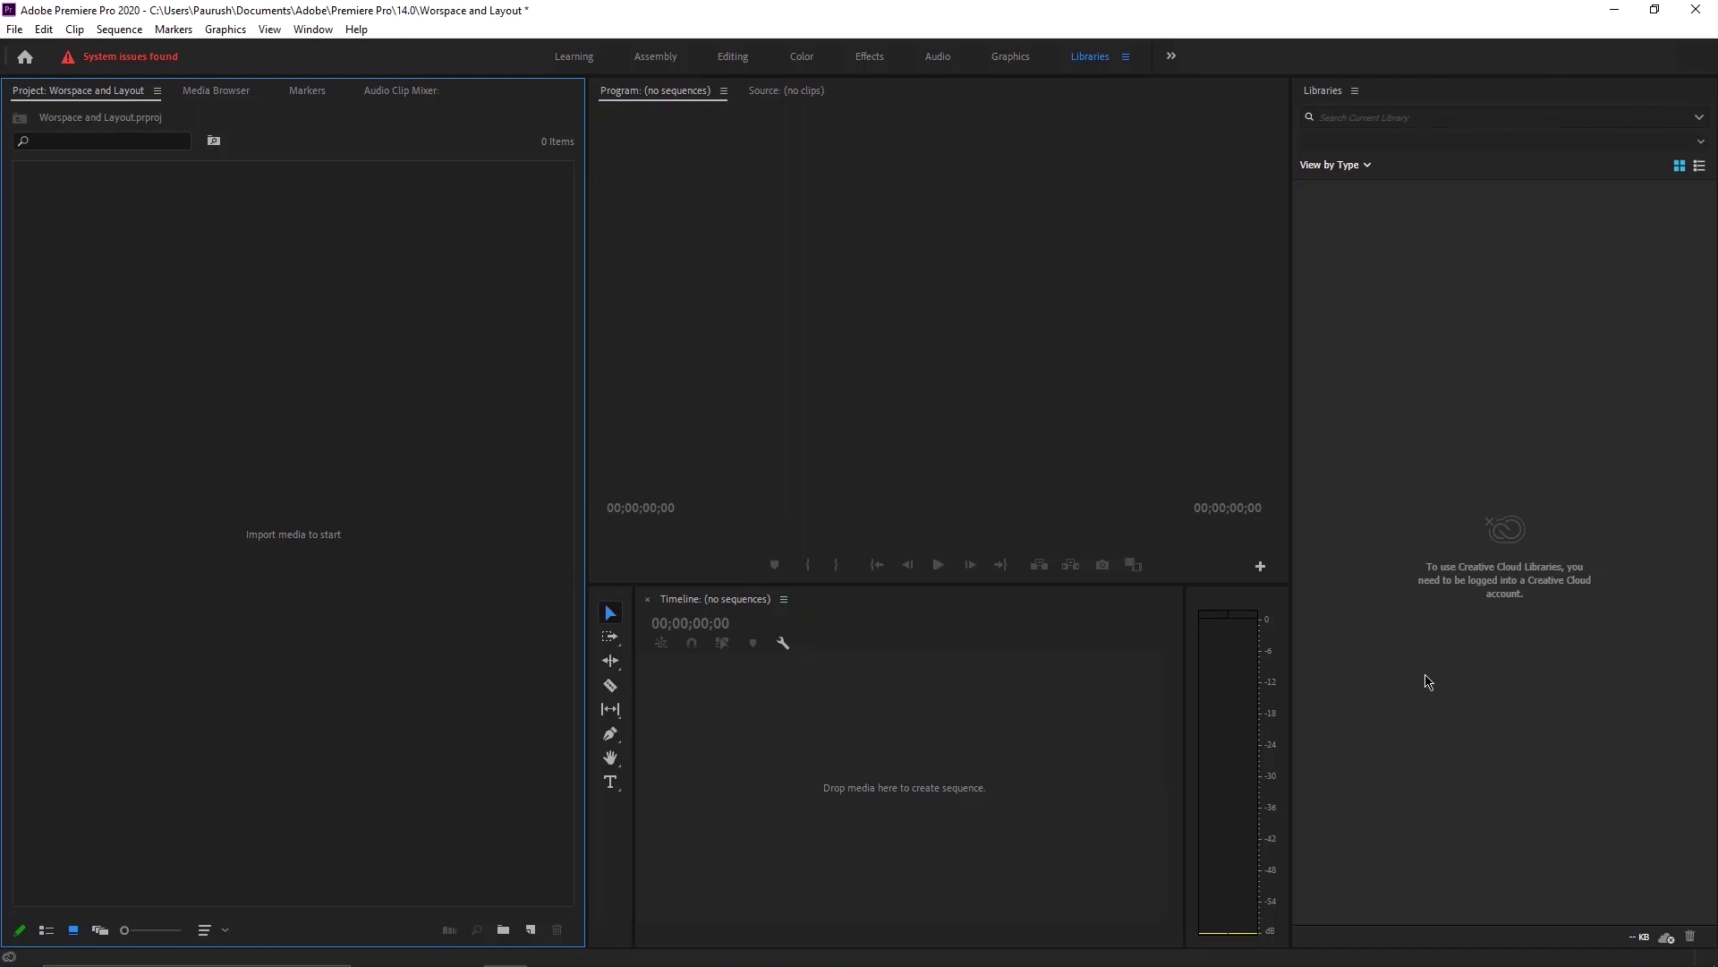
Choose All Panels from the workspace overflow list.
left_click(1171, 60)
left_click(1193, 78)
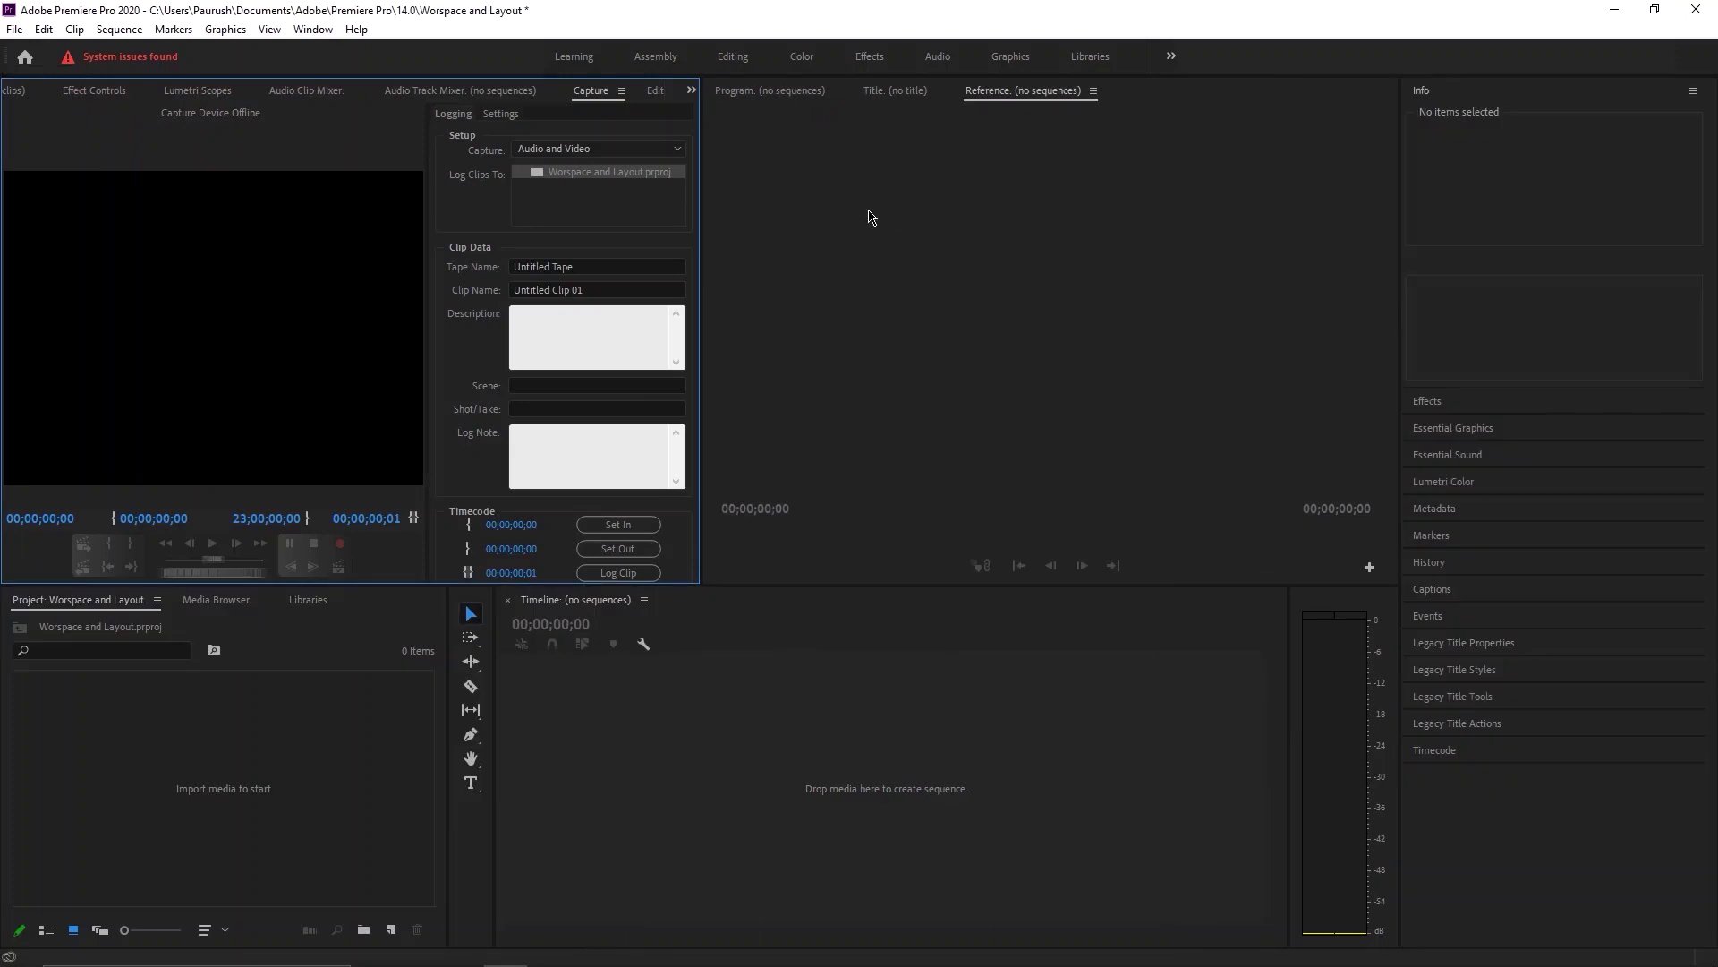
Focus the Reference monitor, then choose Metalogging from the workspace overflow list.
left_click(878, 352)
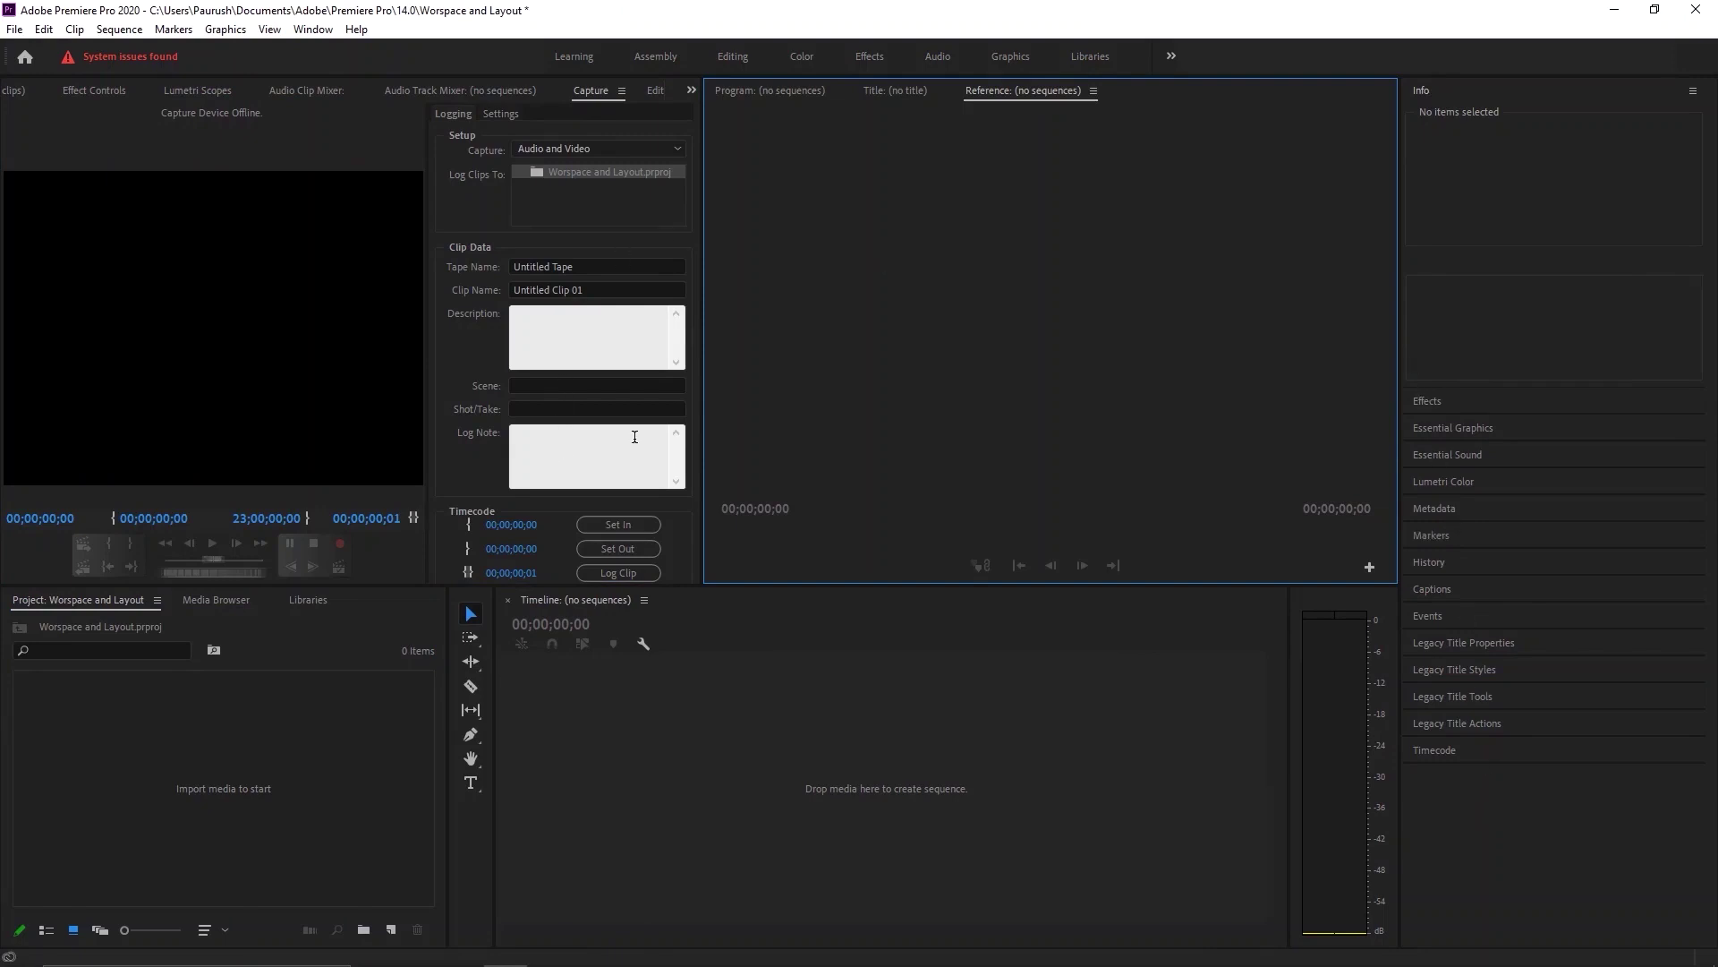
left_click(1171, 57)
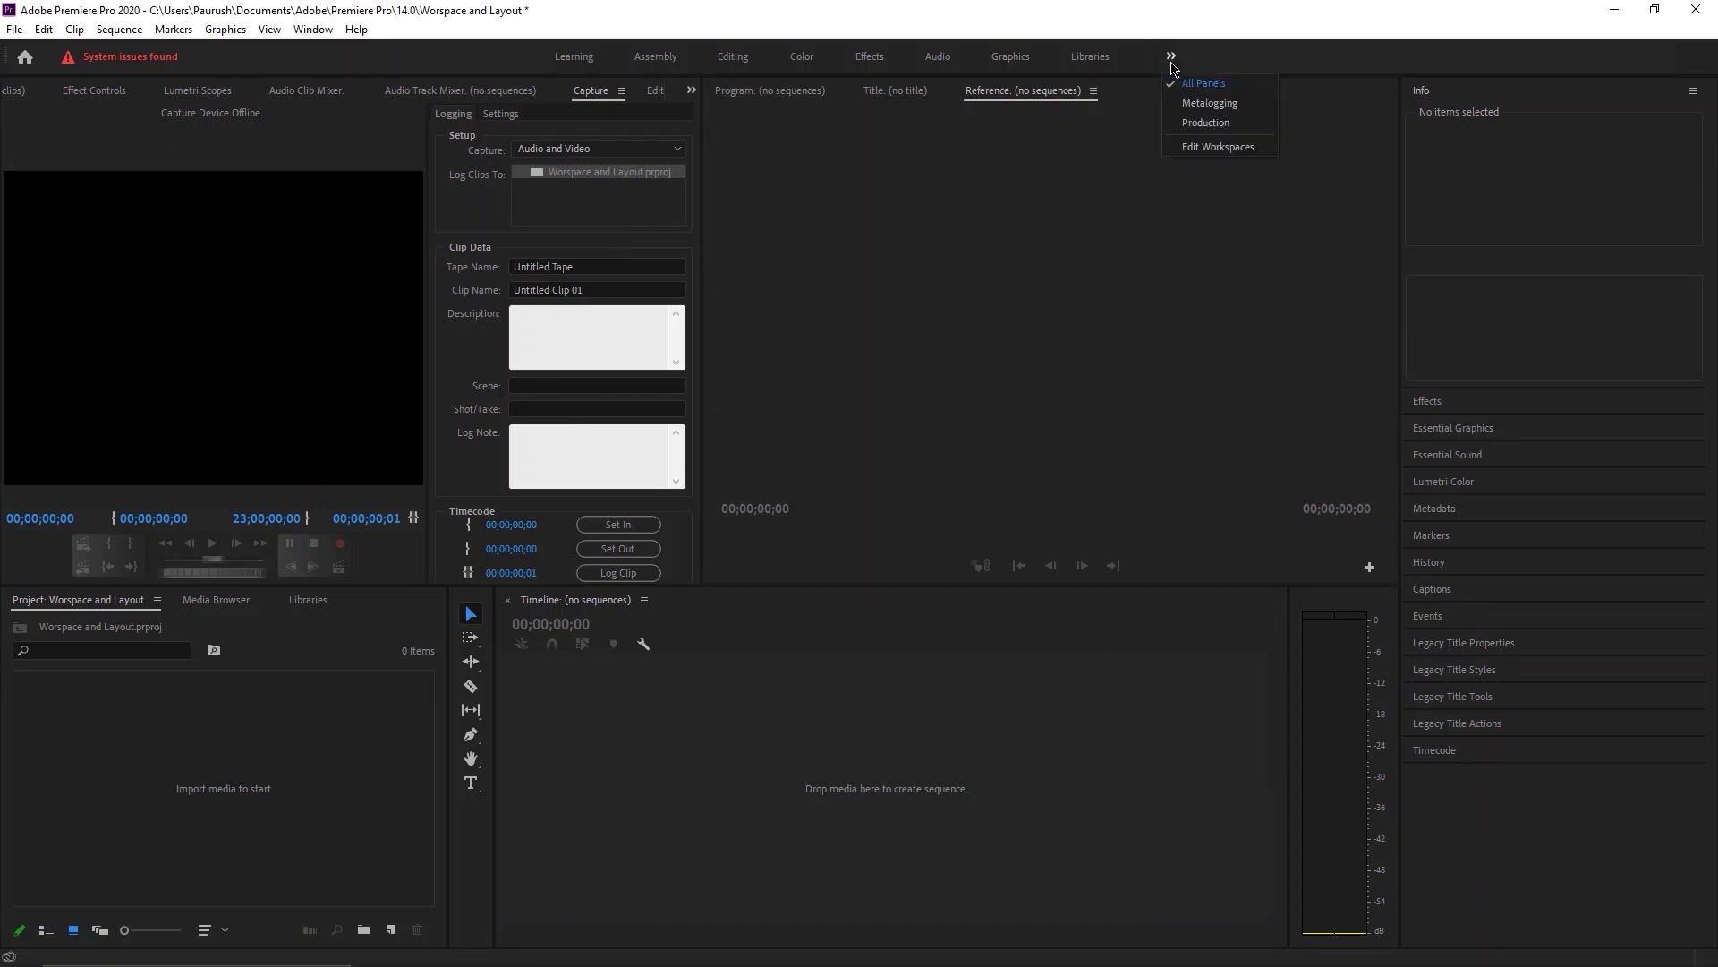
left_click(1202, 103)
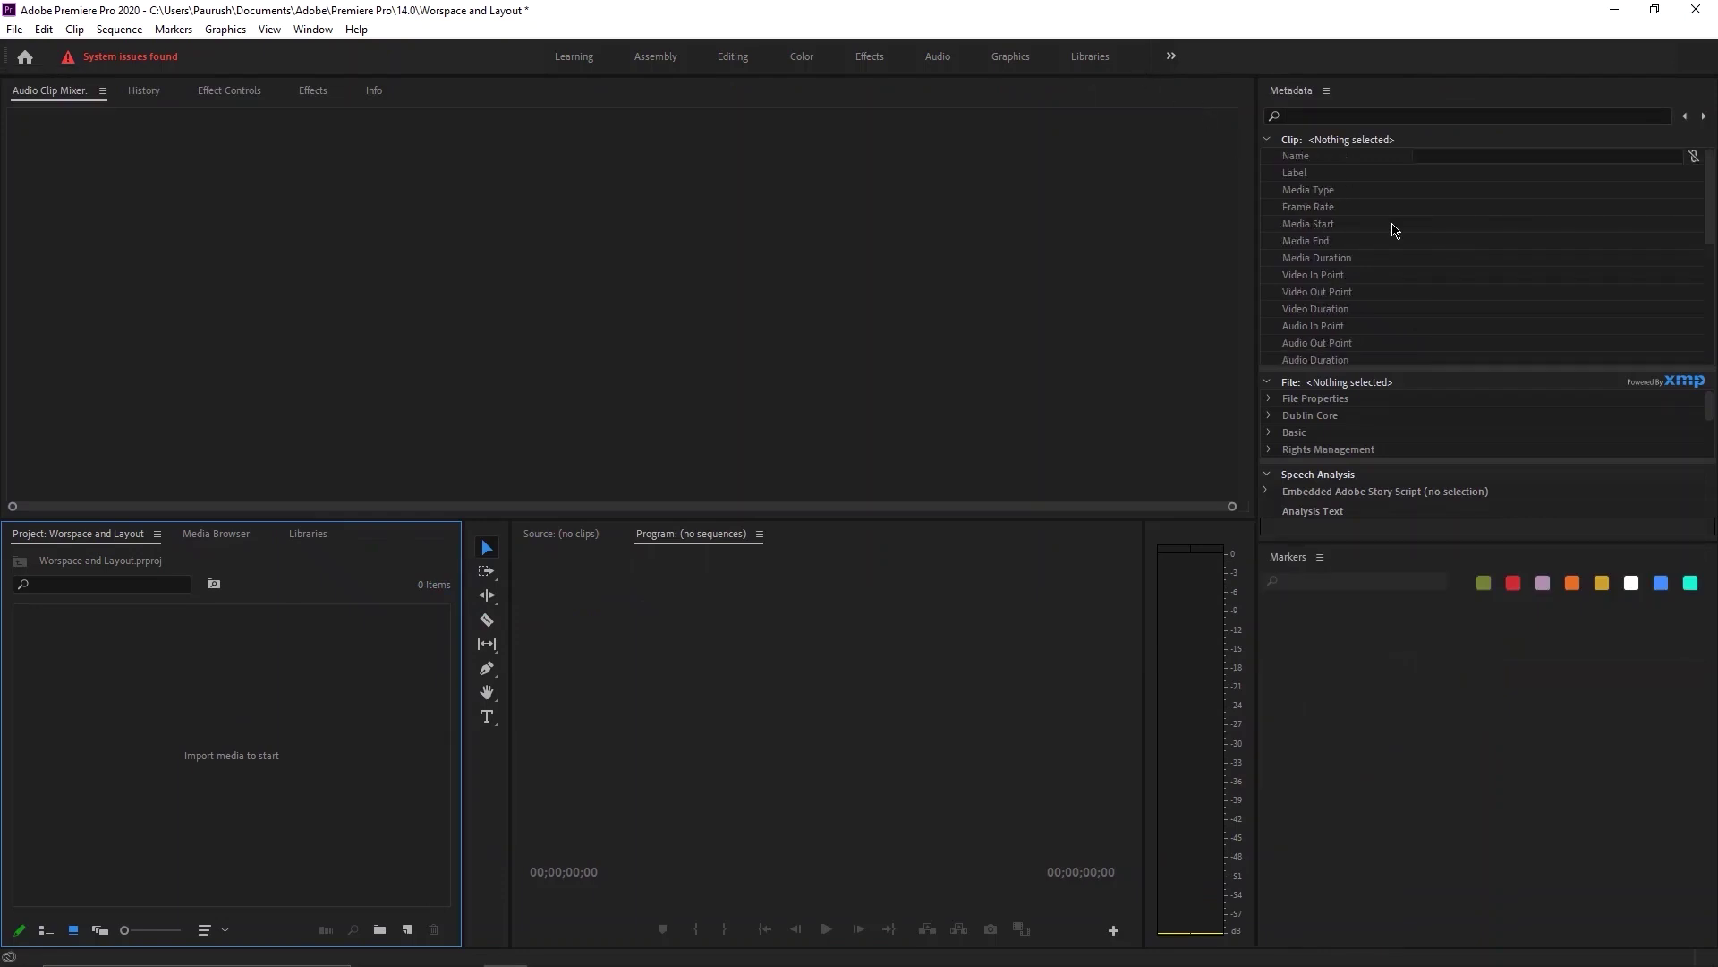
Pick Production from the workspace overflow list.
scroll(1393, 230, "down", 1)
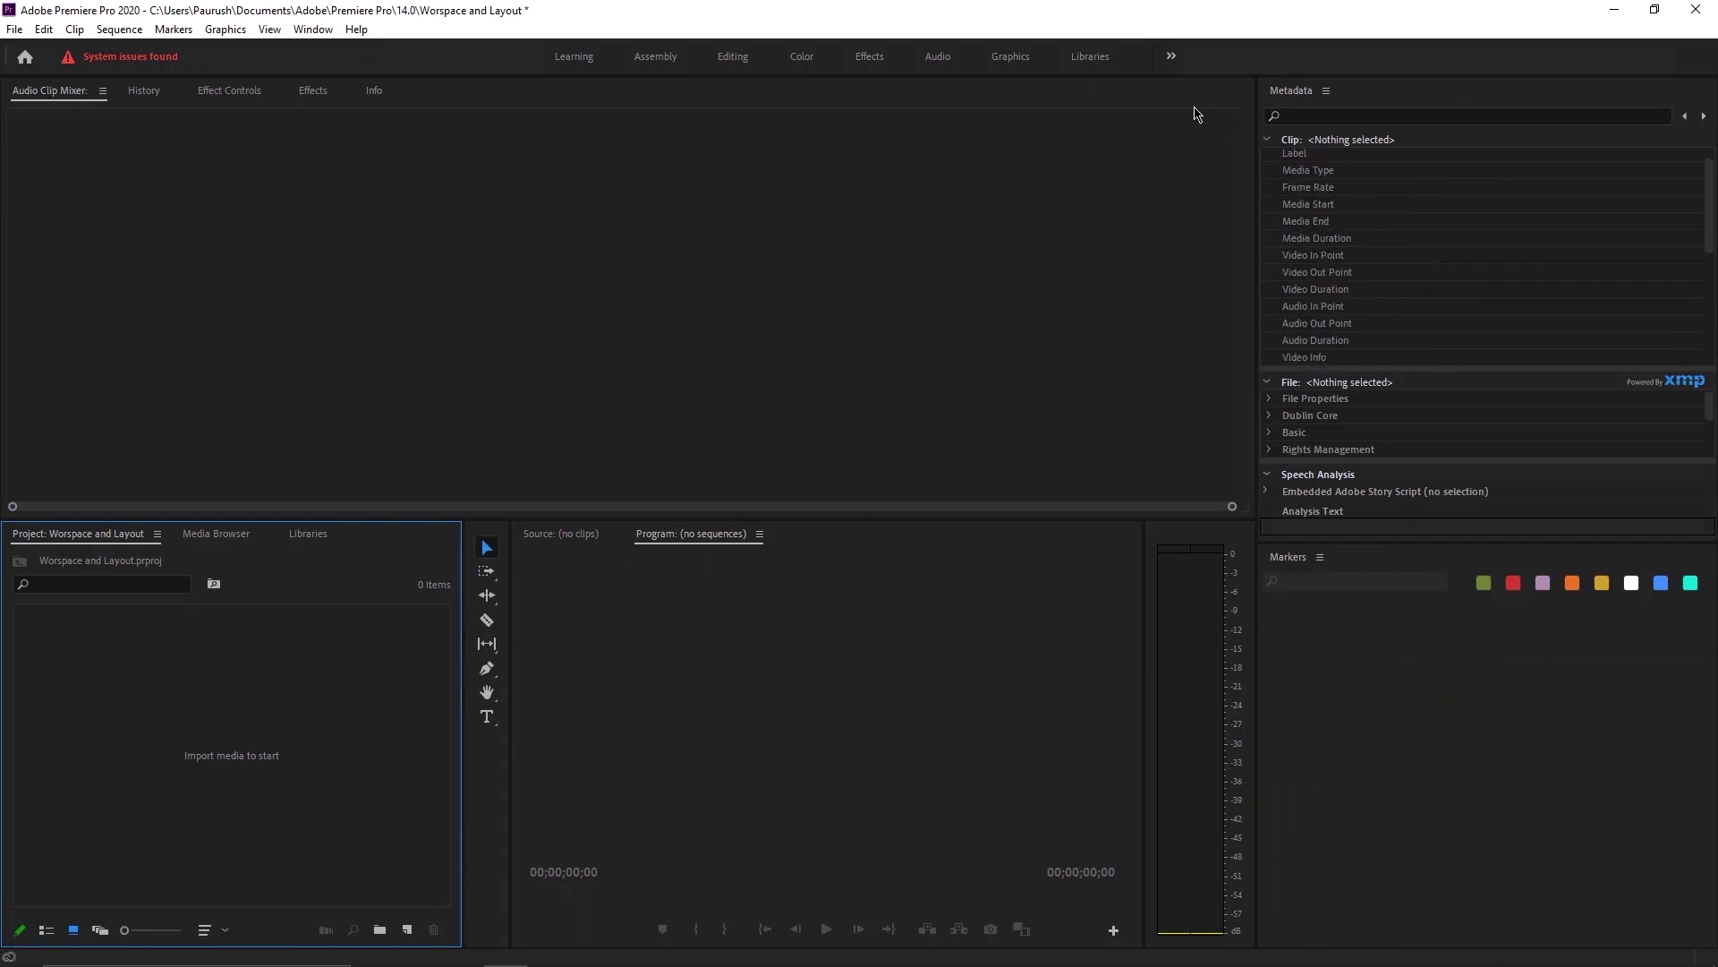
left_click(1172, 56)
left_click(1219, 124)
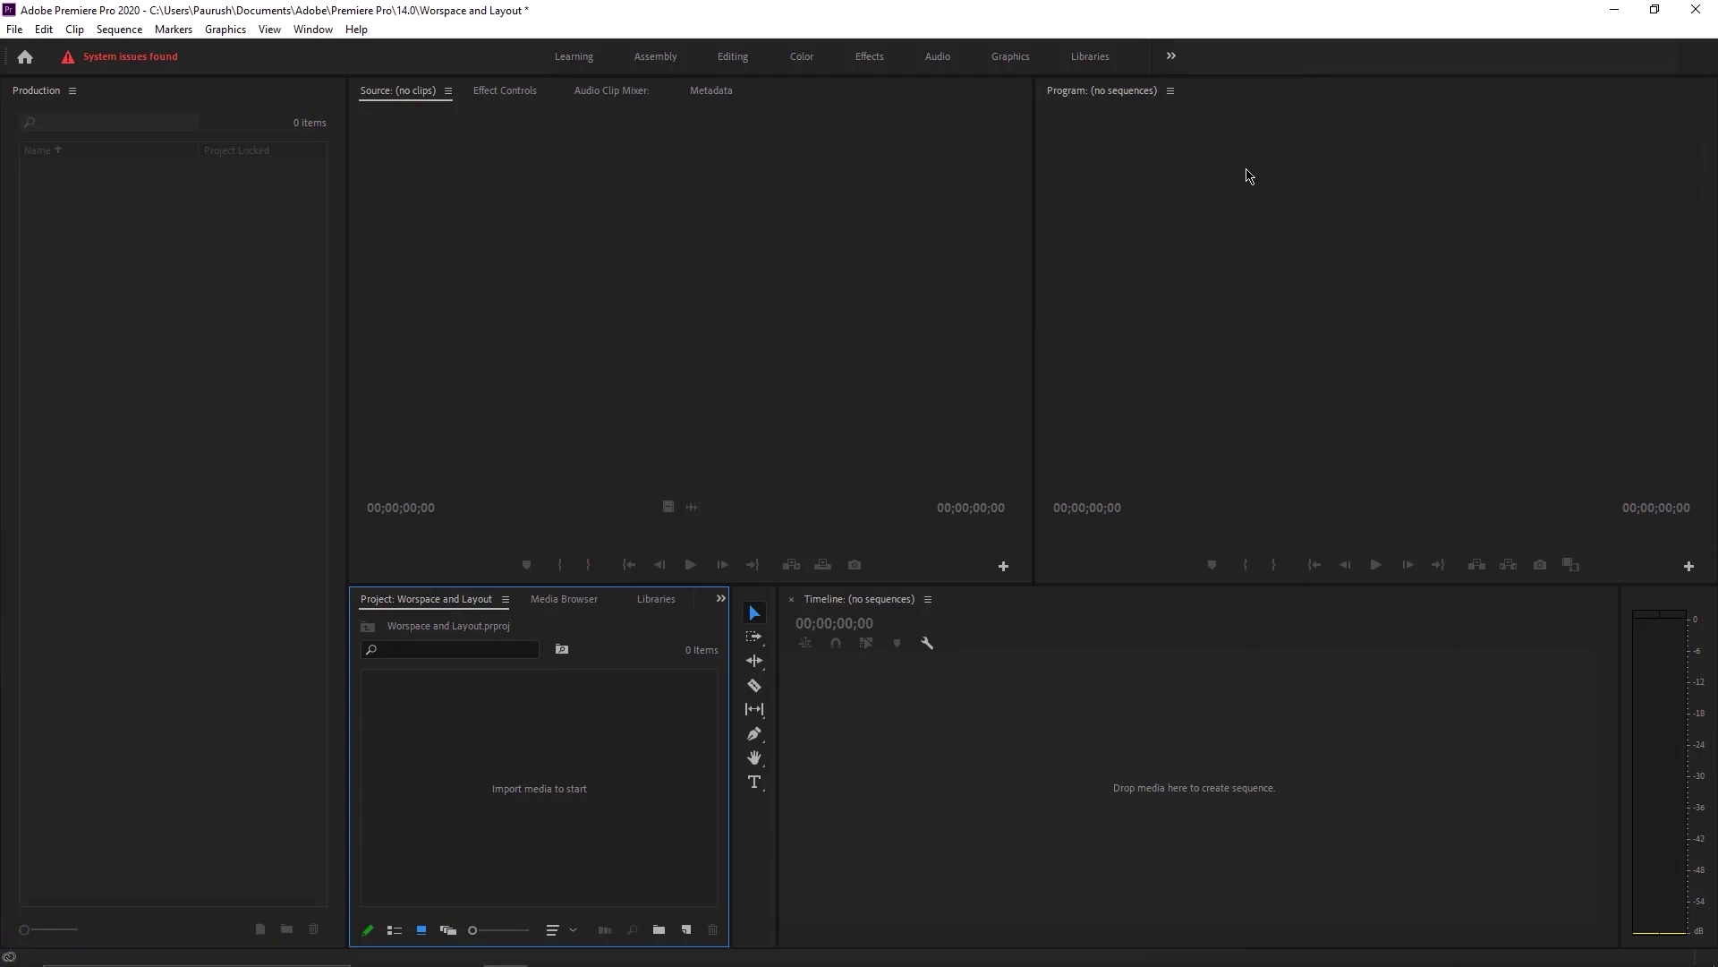
Switch back to the Editing workspace with its Source, Program, Project and Timeline panels.
left_click(735, 57)
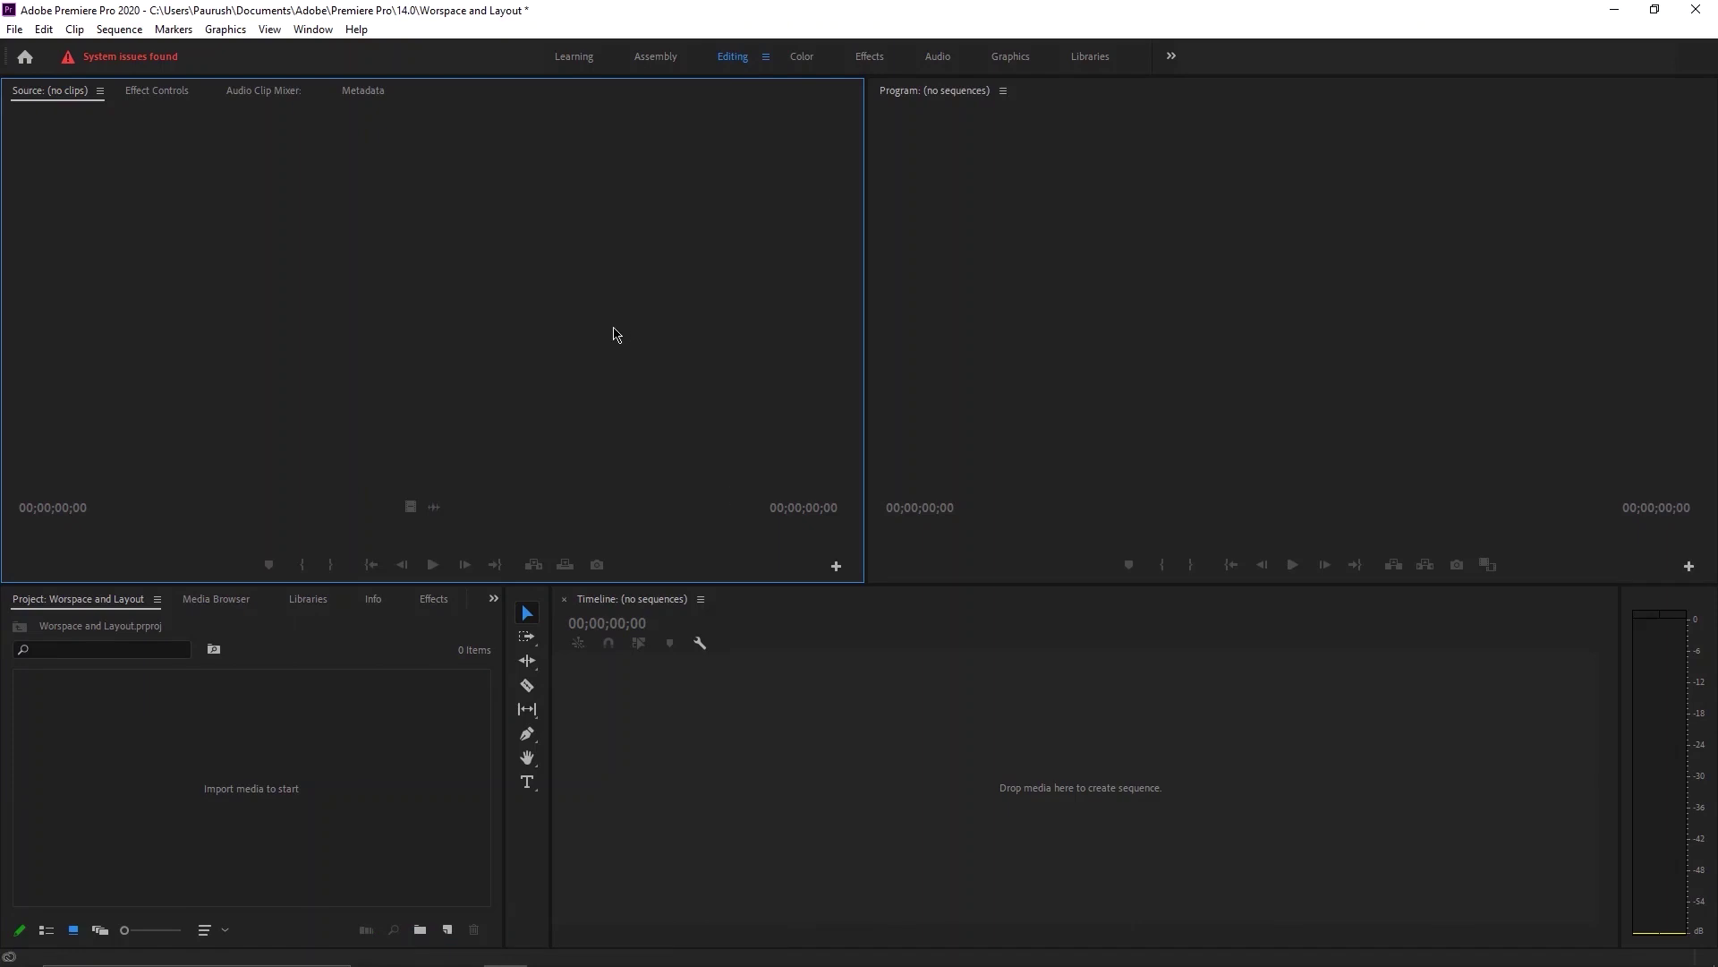
left_click(313, 29)
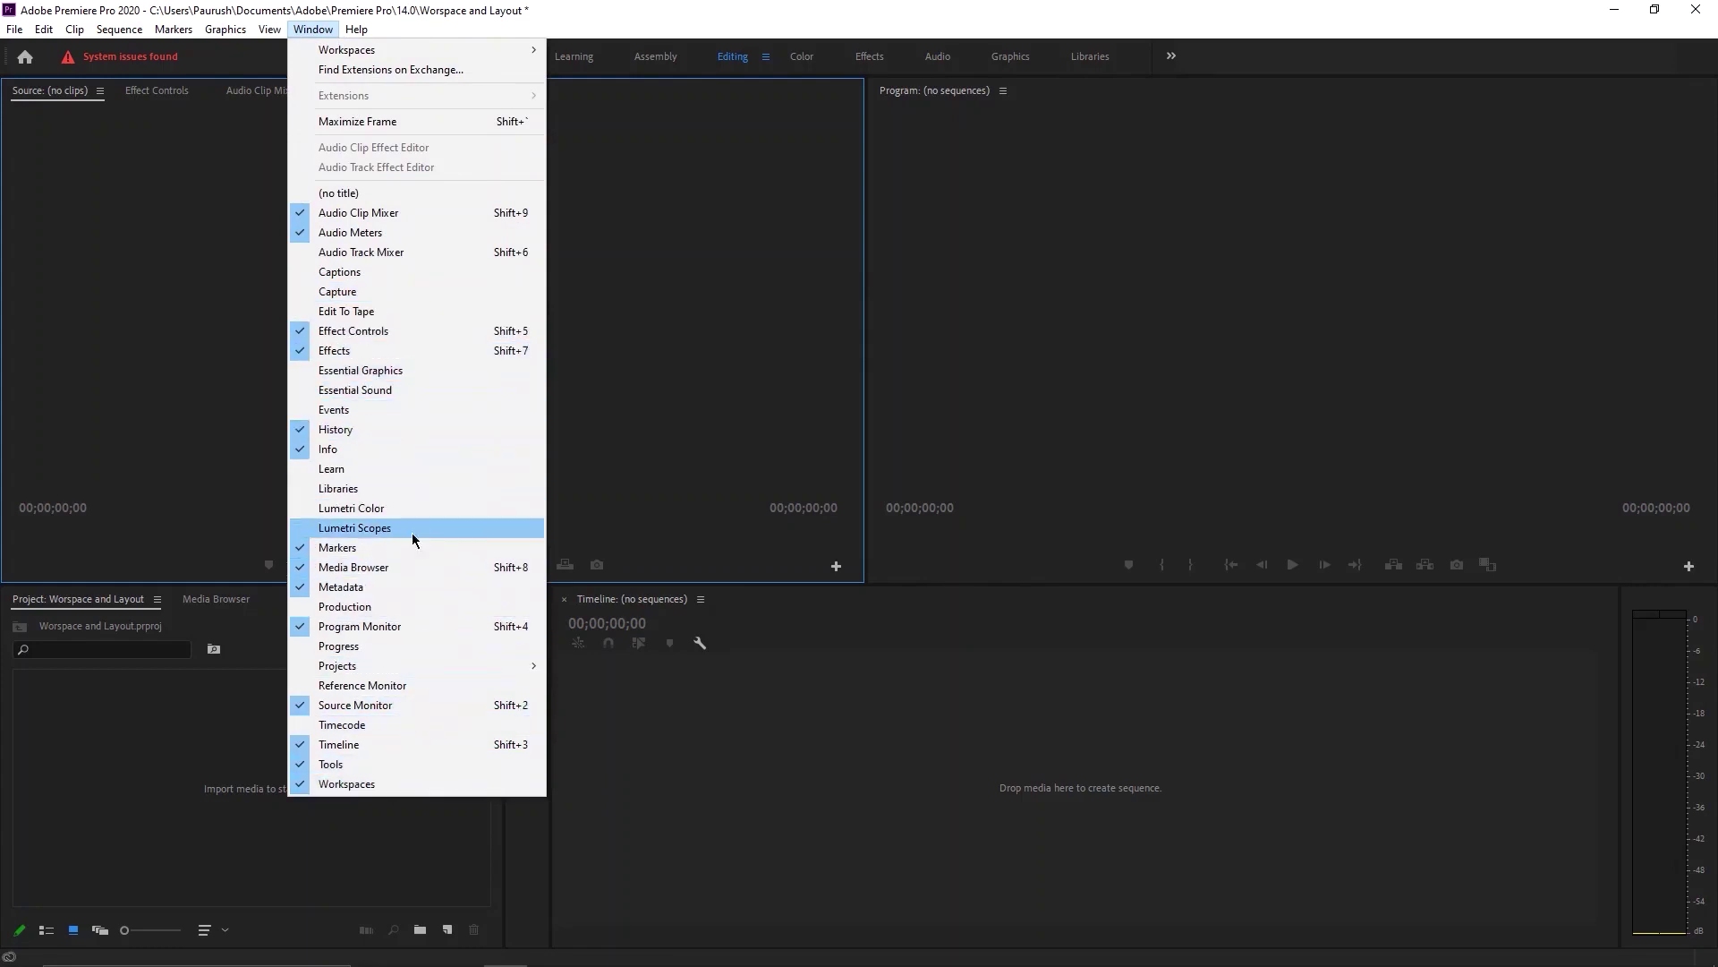
key("Escape")
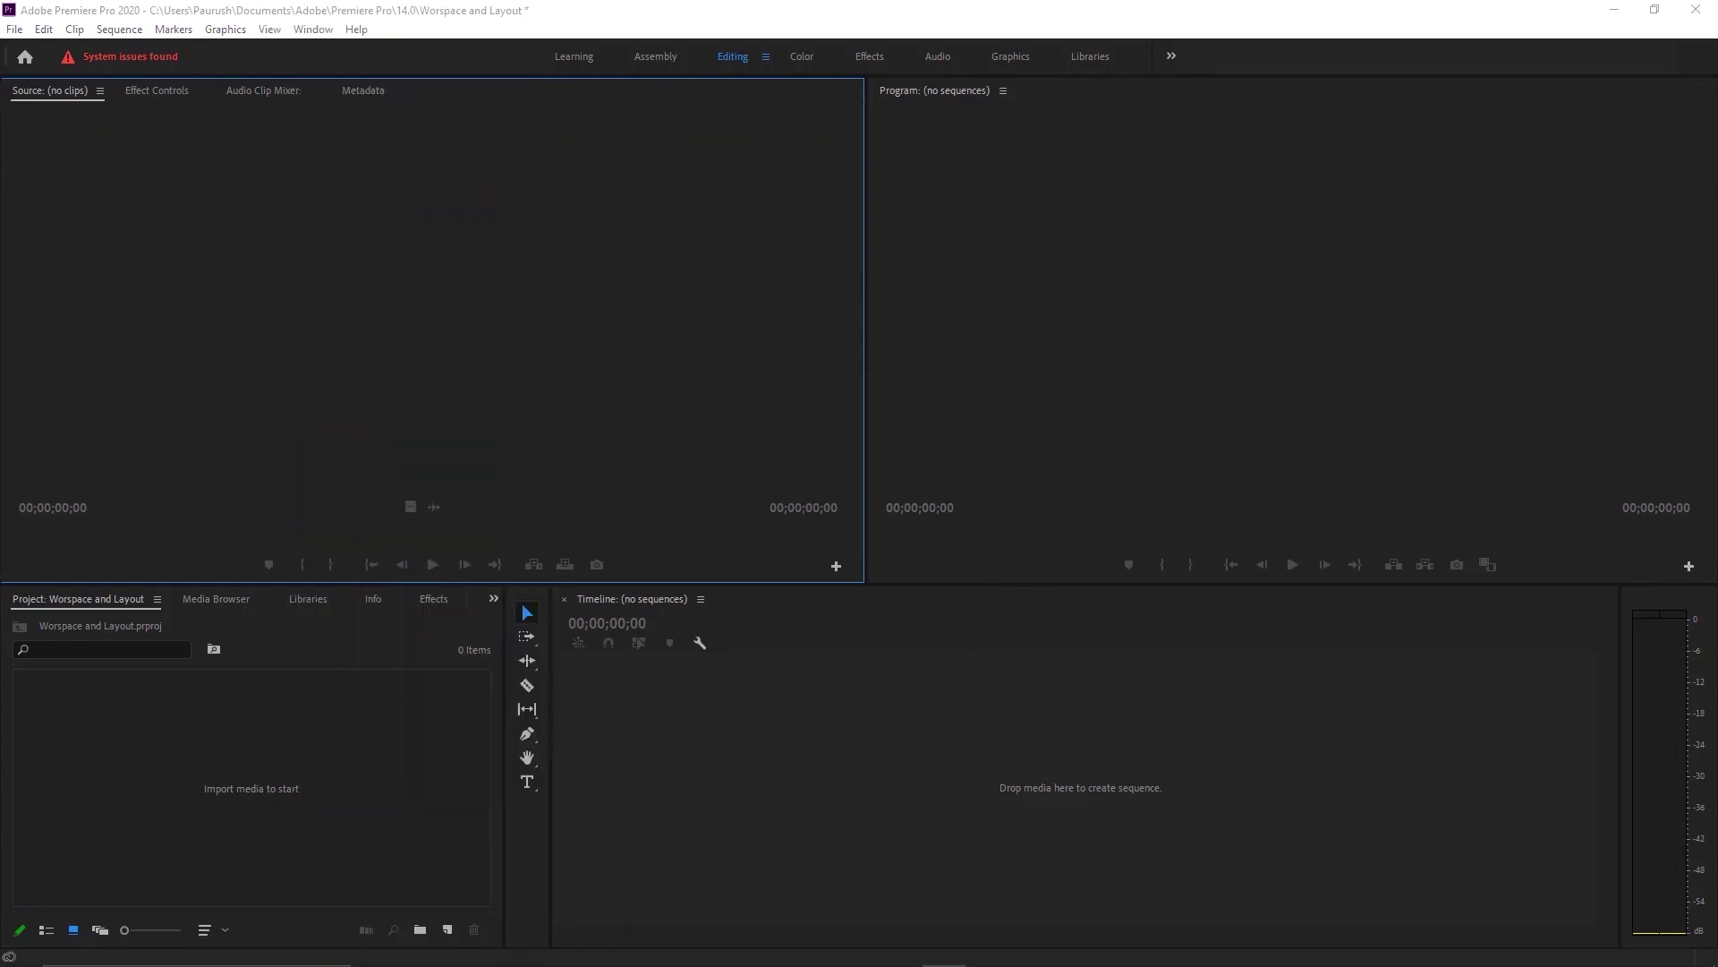
left_click(782, 434)
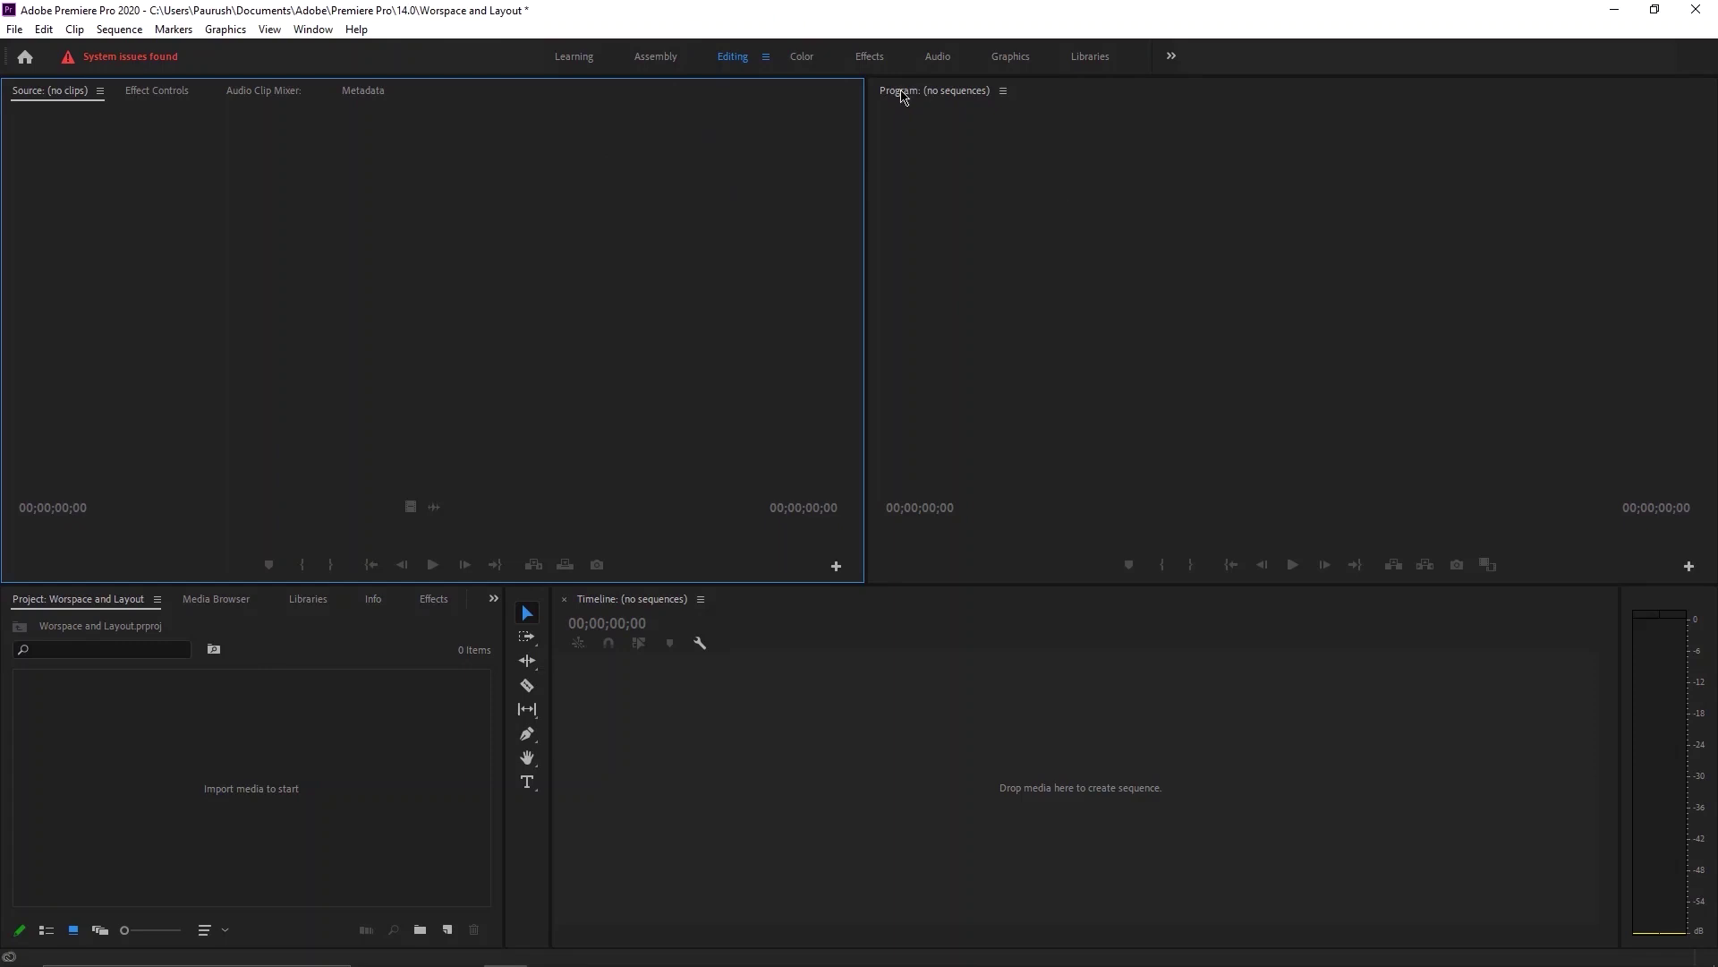
left_click(1172, 57)
left_click(1172, 57)
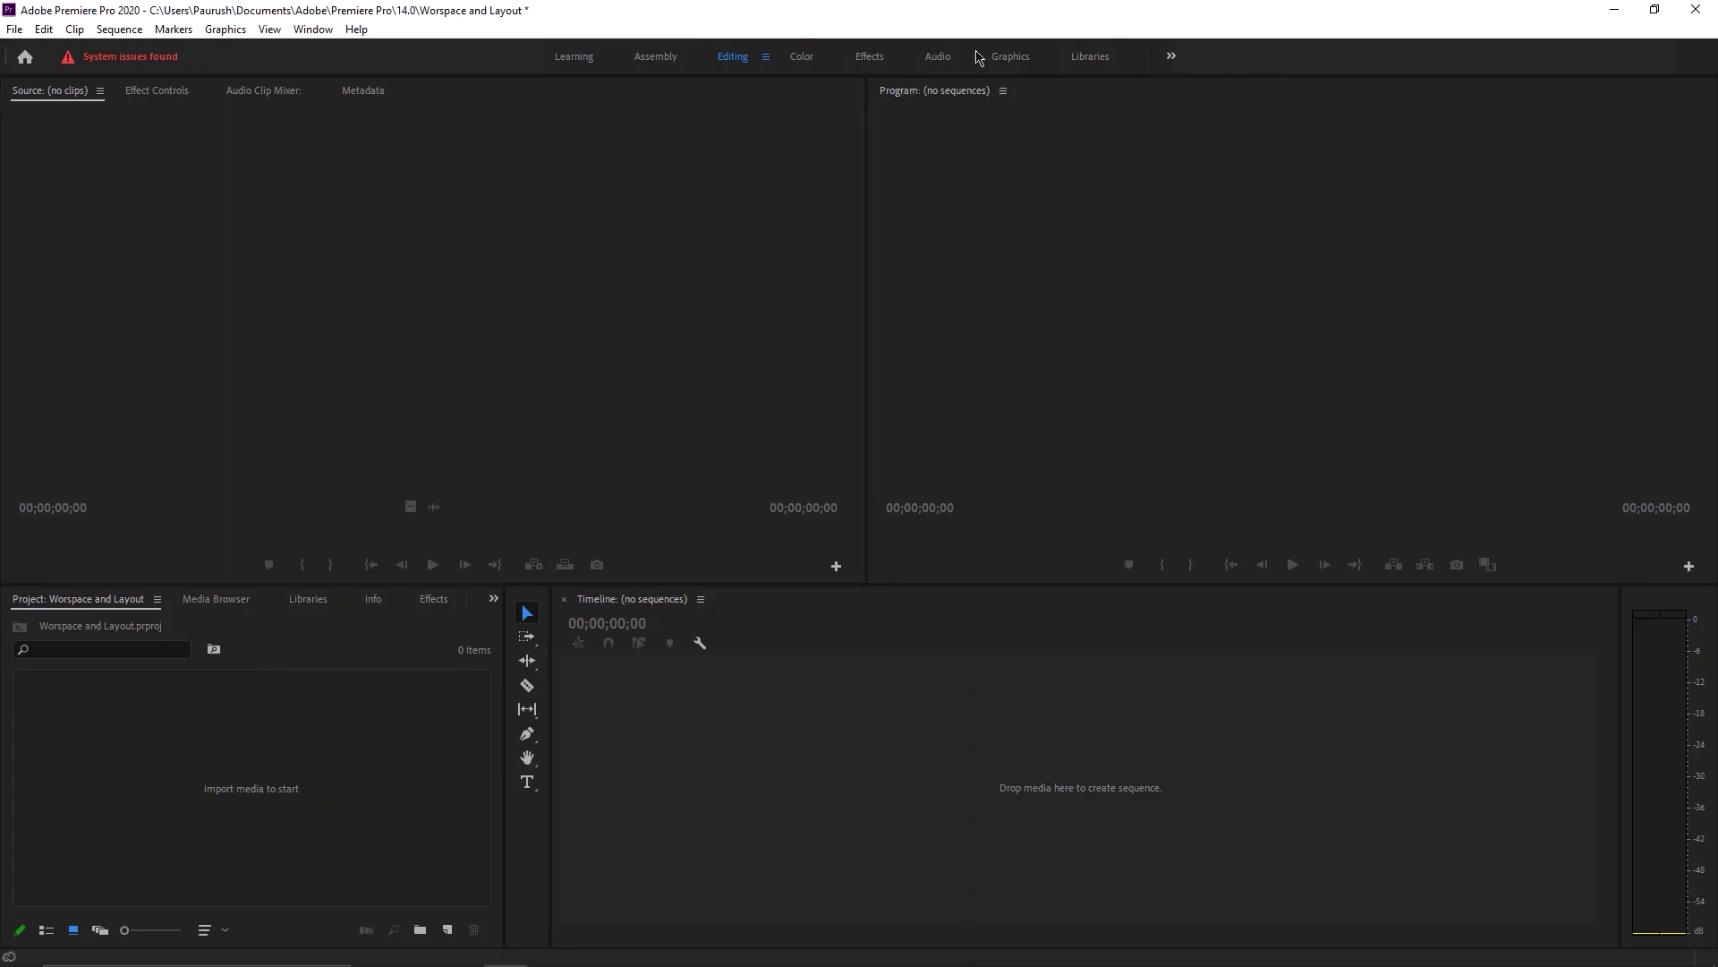
left_click(229, 599)
left_click(338, 599)
left_click(384, 599)
left_click(73, 603)
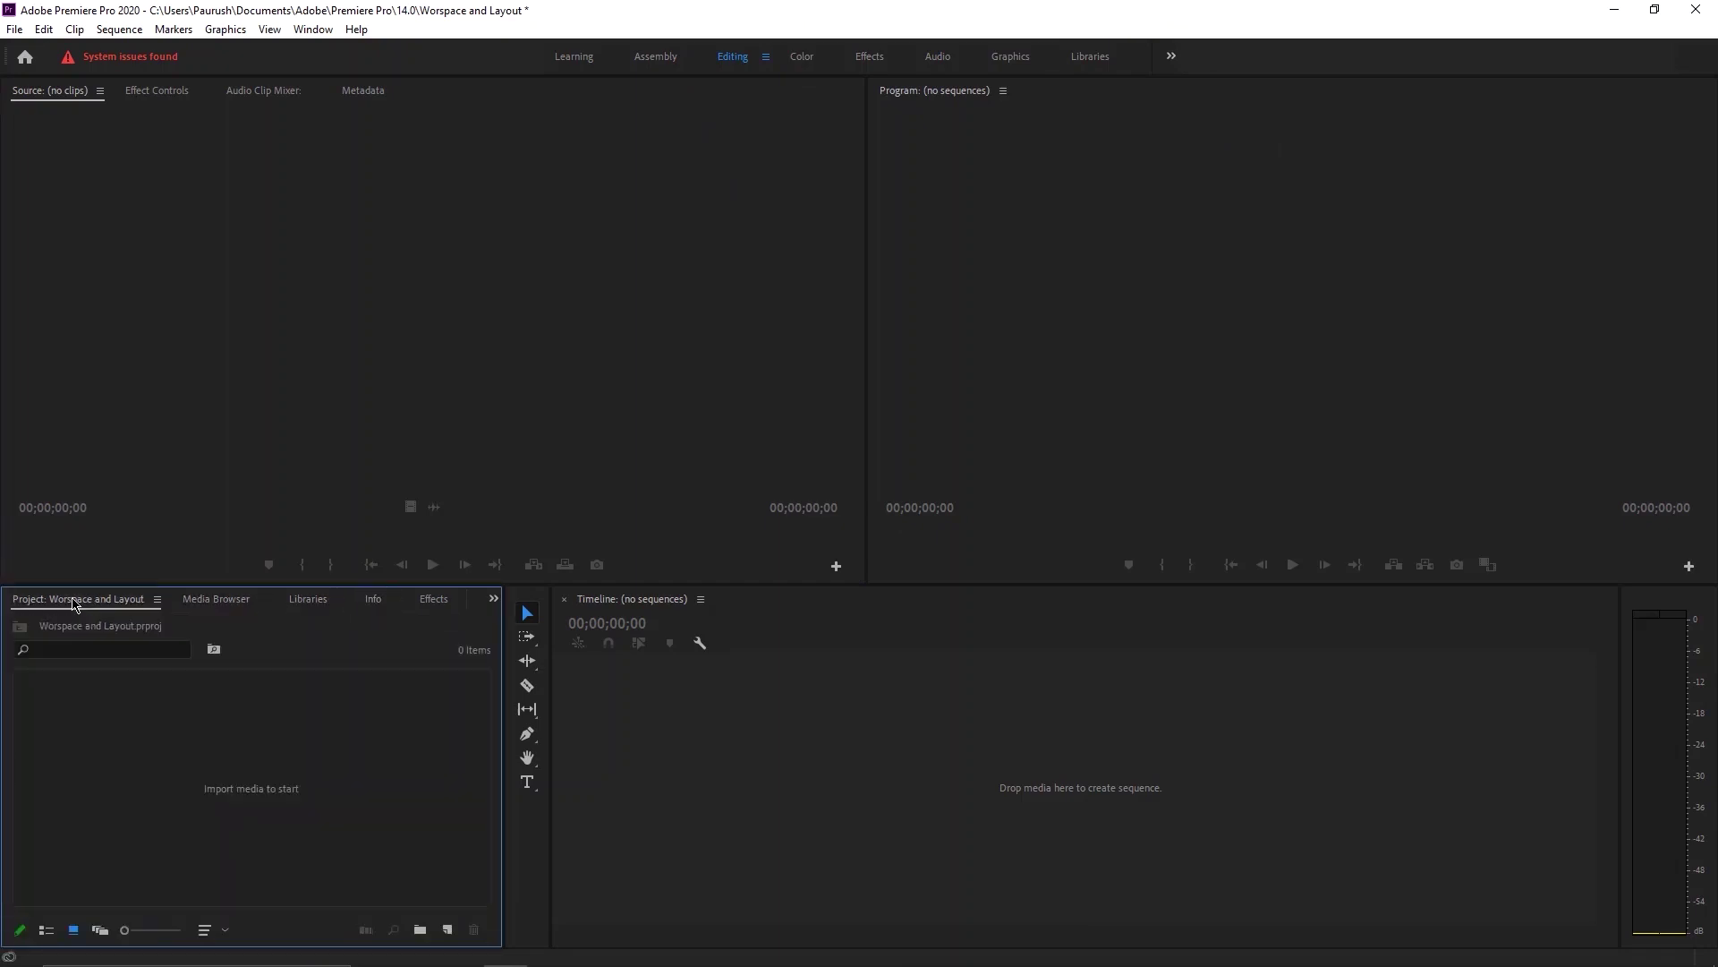
left_click(209, 599)
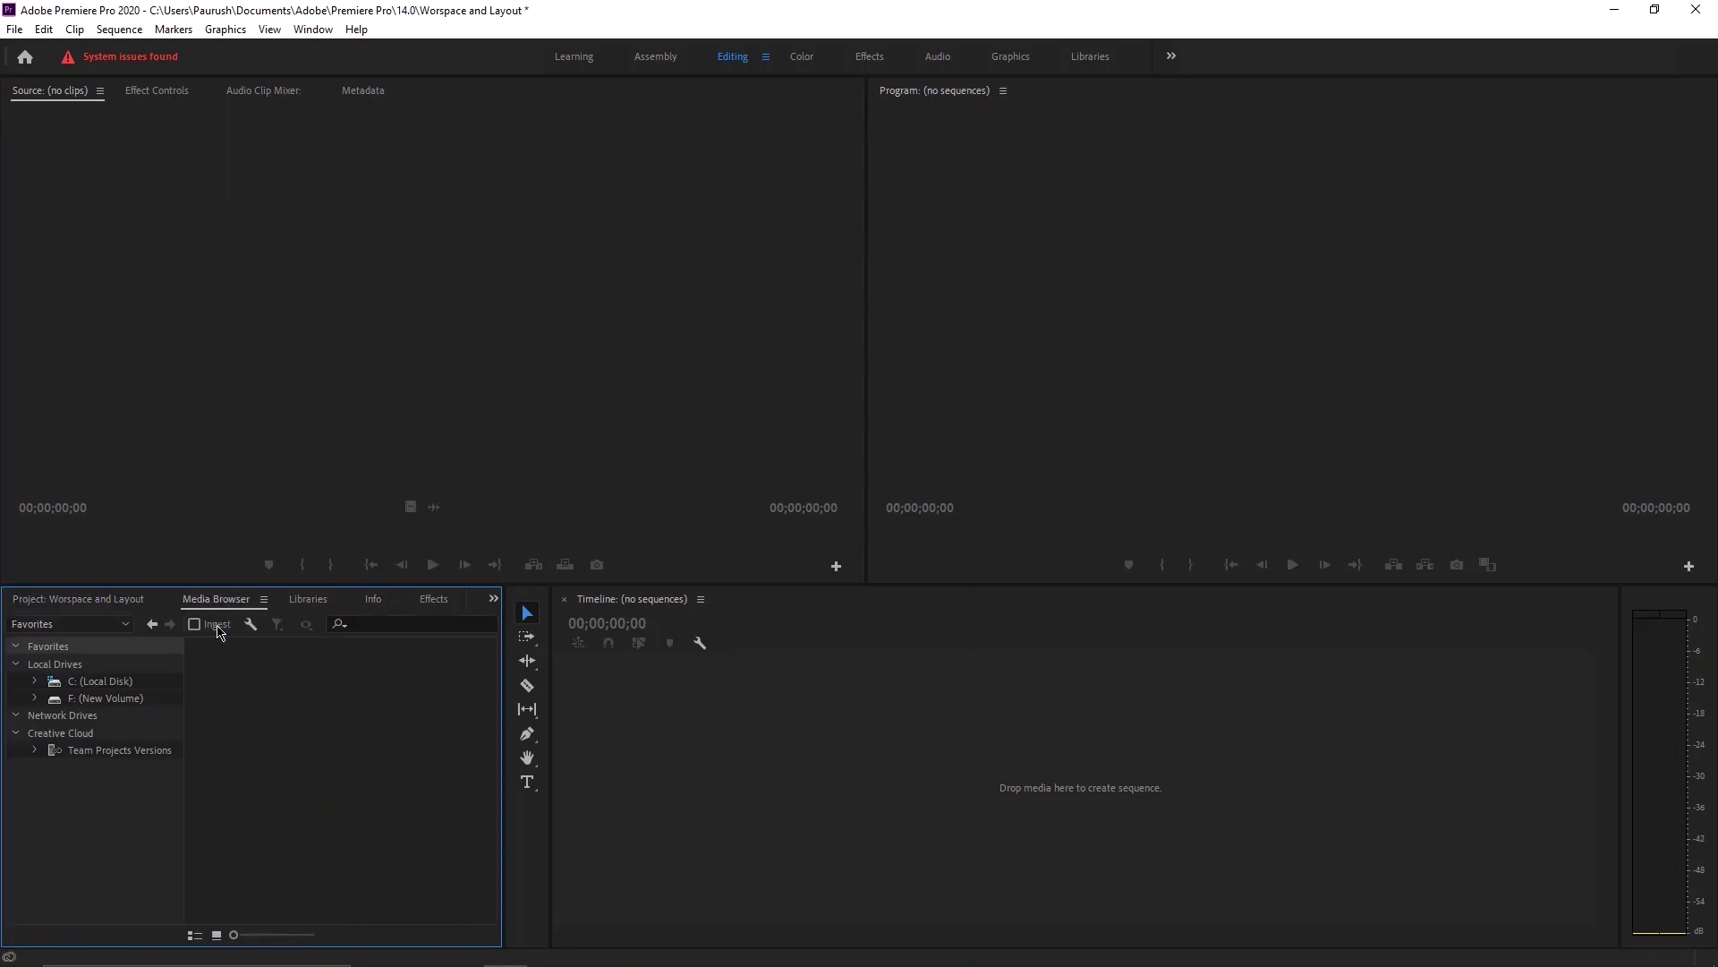
left_click(89, 602)
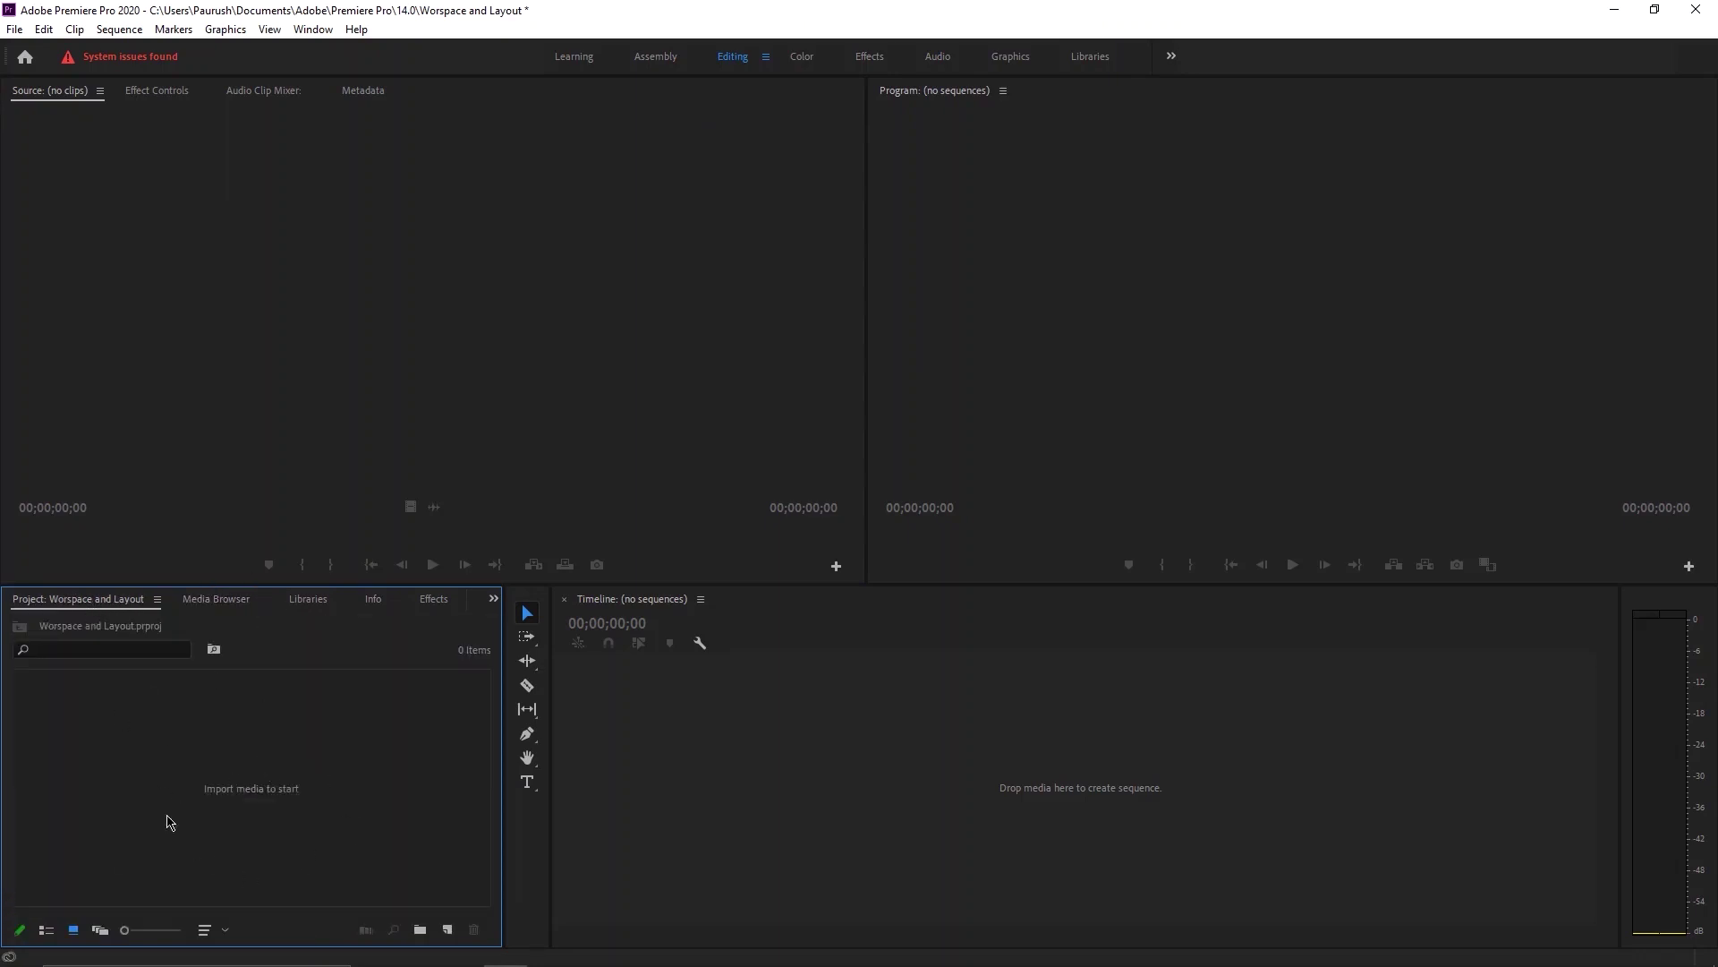
left_click(261, 93)
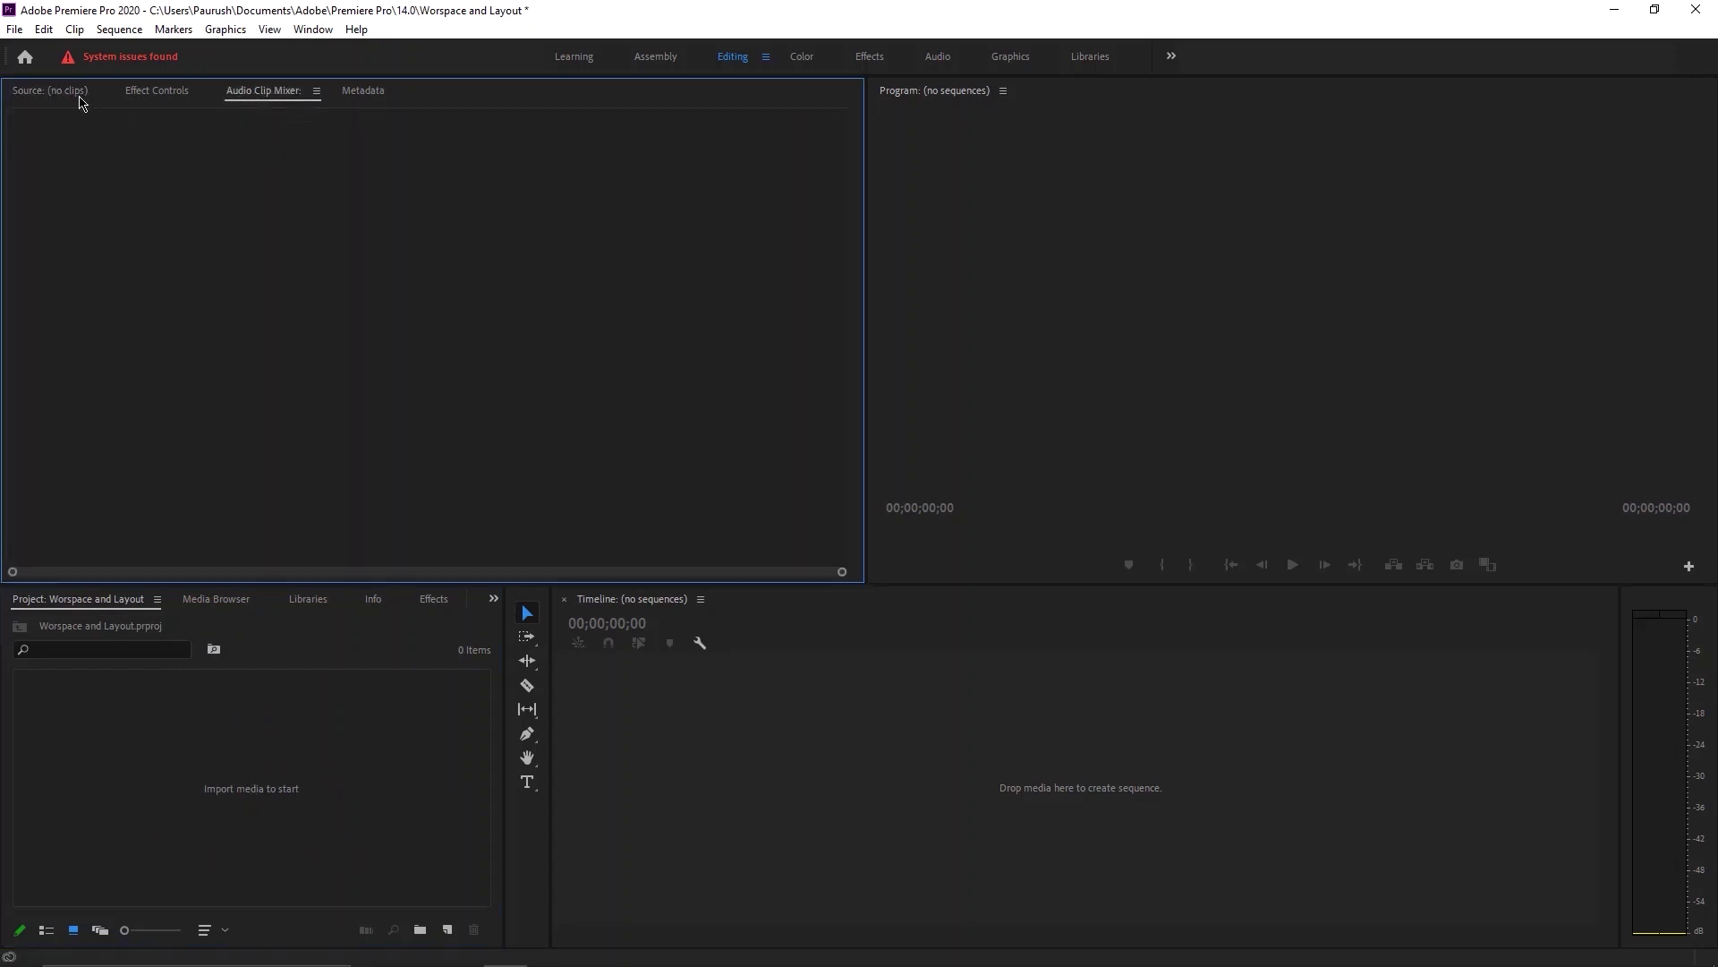
left_click(76, 94)
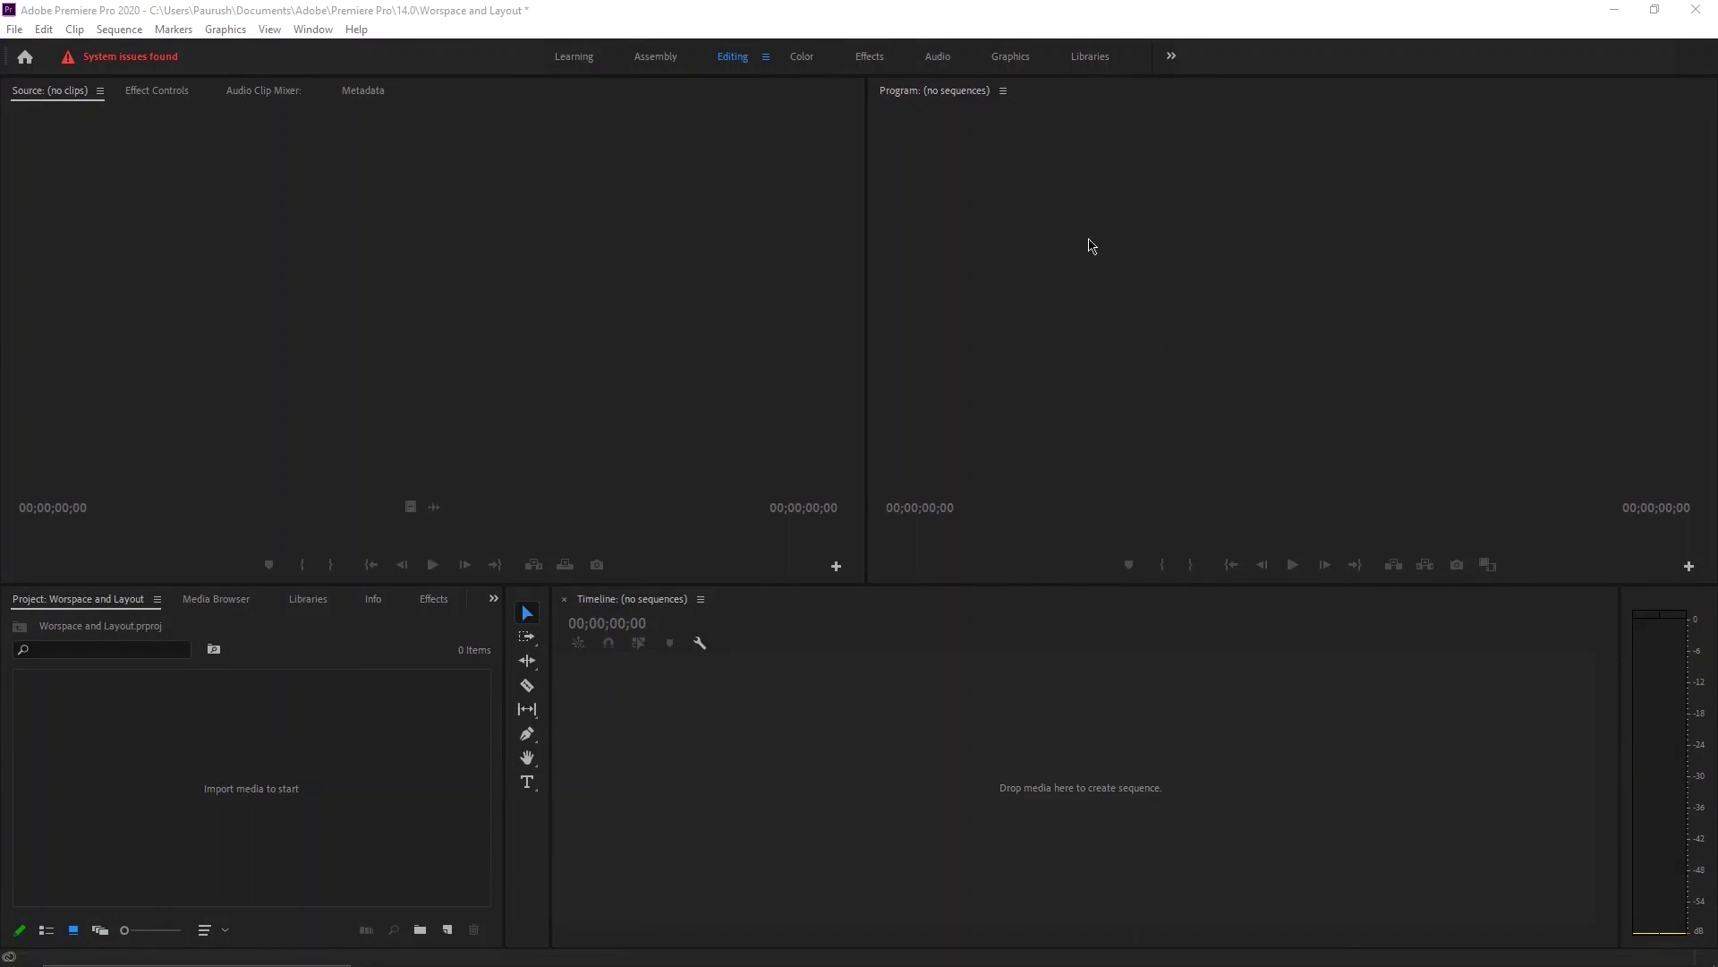
left_click(991, 181)
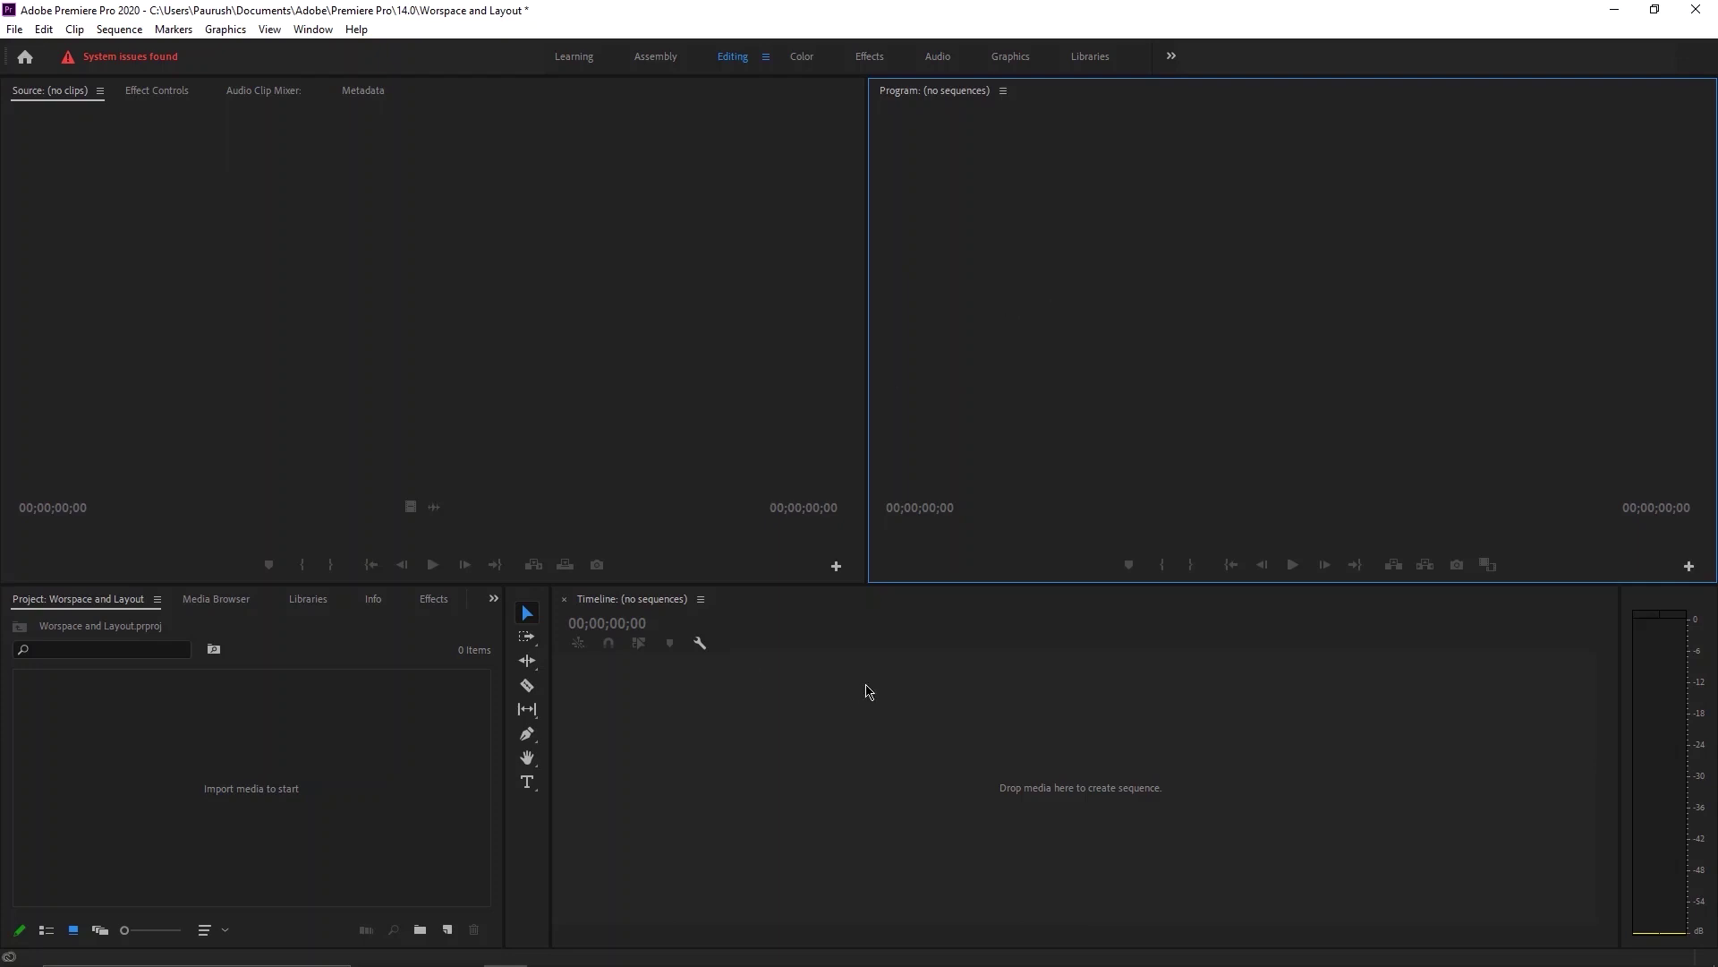
left_click(771, 759)
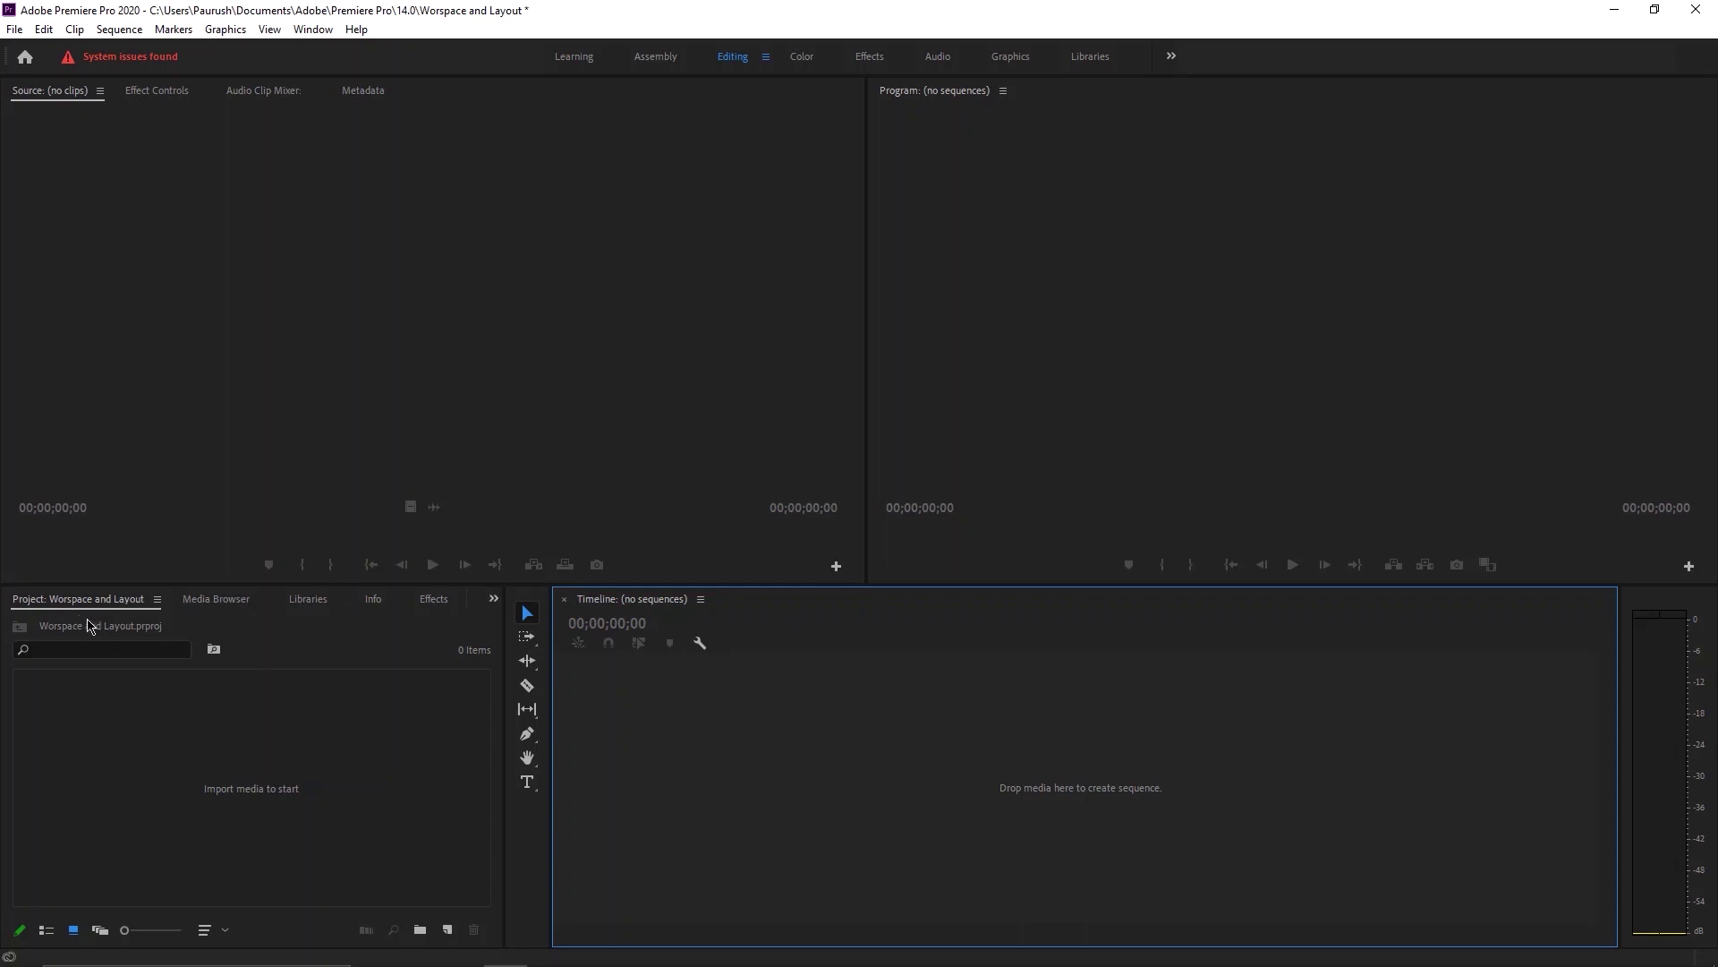
left_click(192, 599)
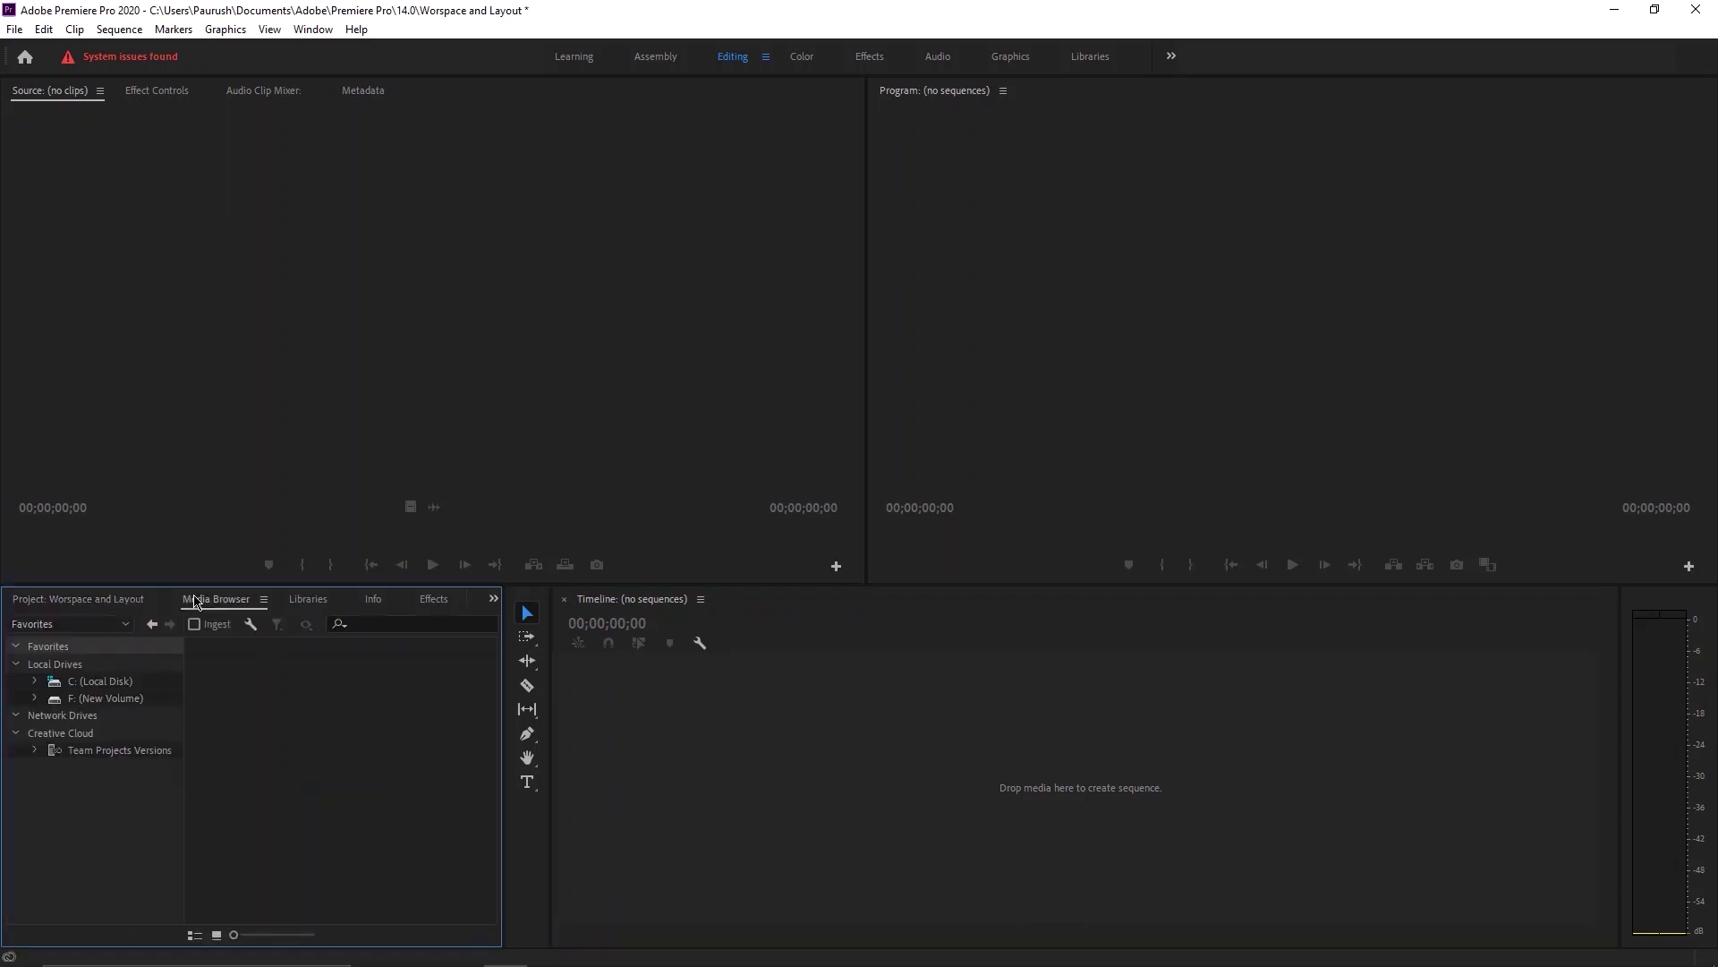
left_click(309, 598)
left_click(373, 599)
left_click(434, 599)
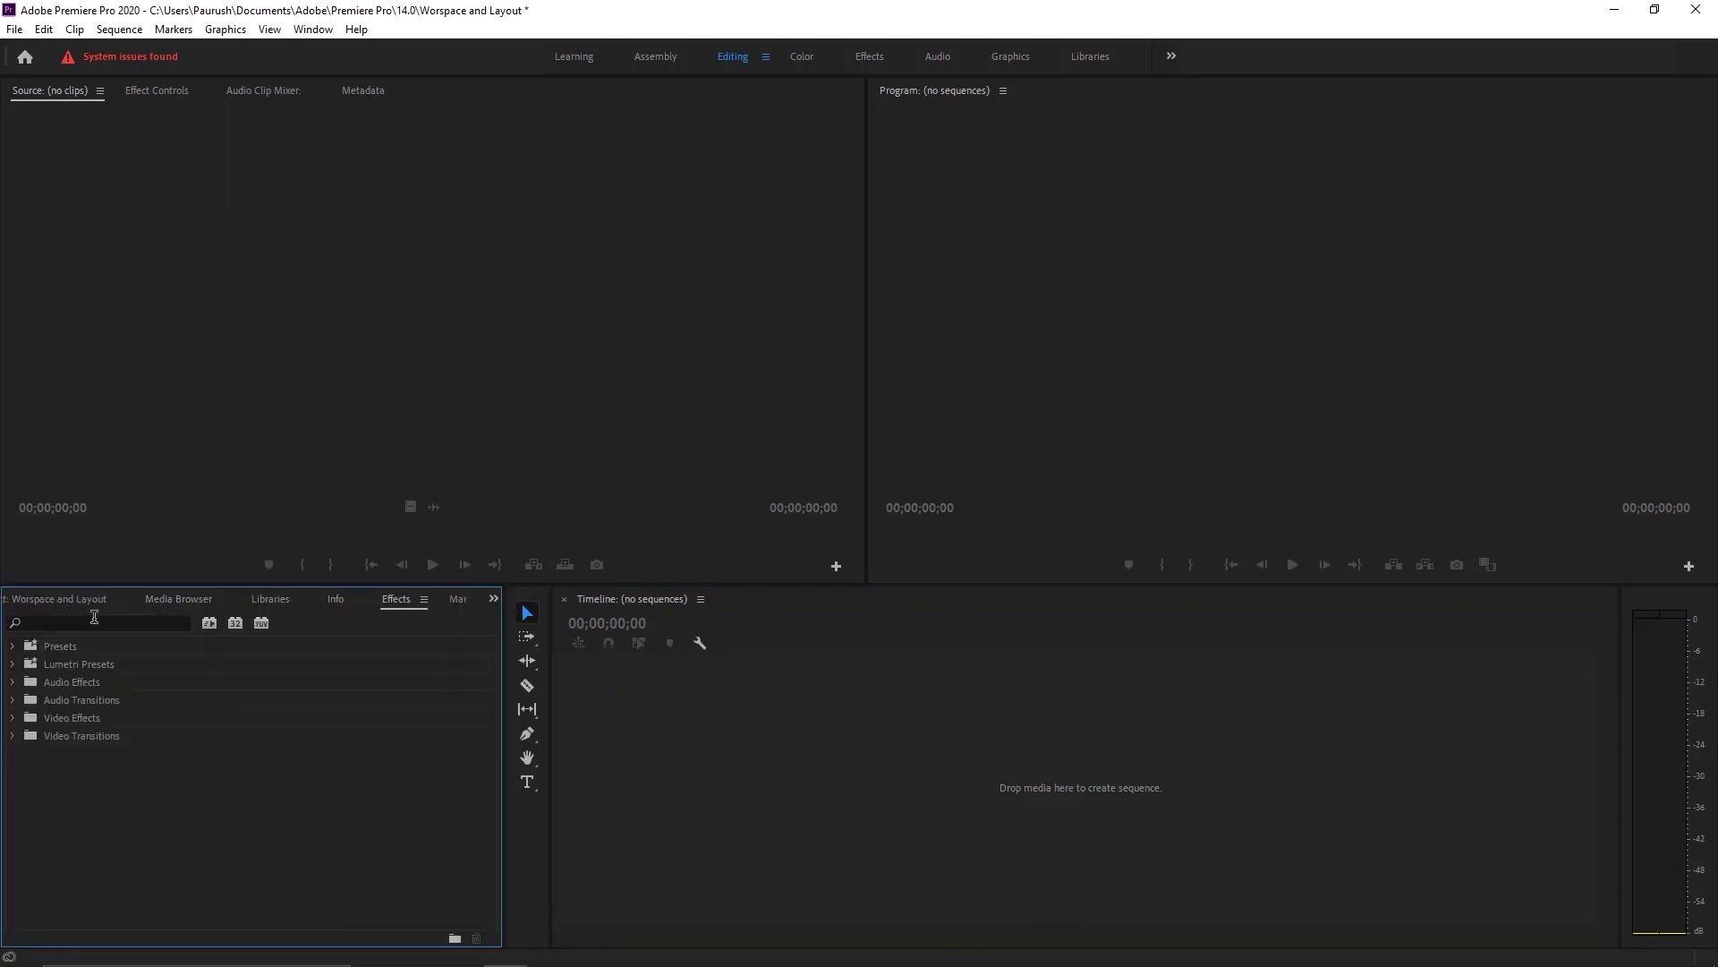
left_click(47, 609)
left_click(495, 600)
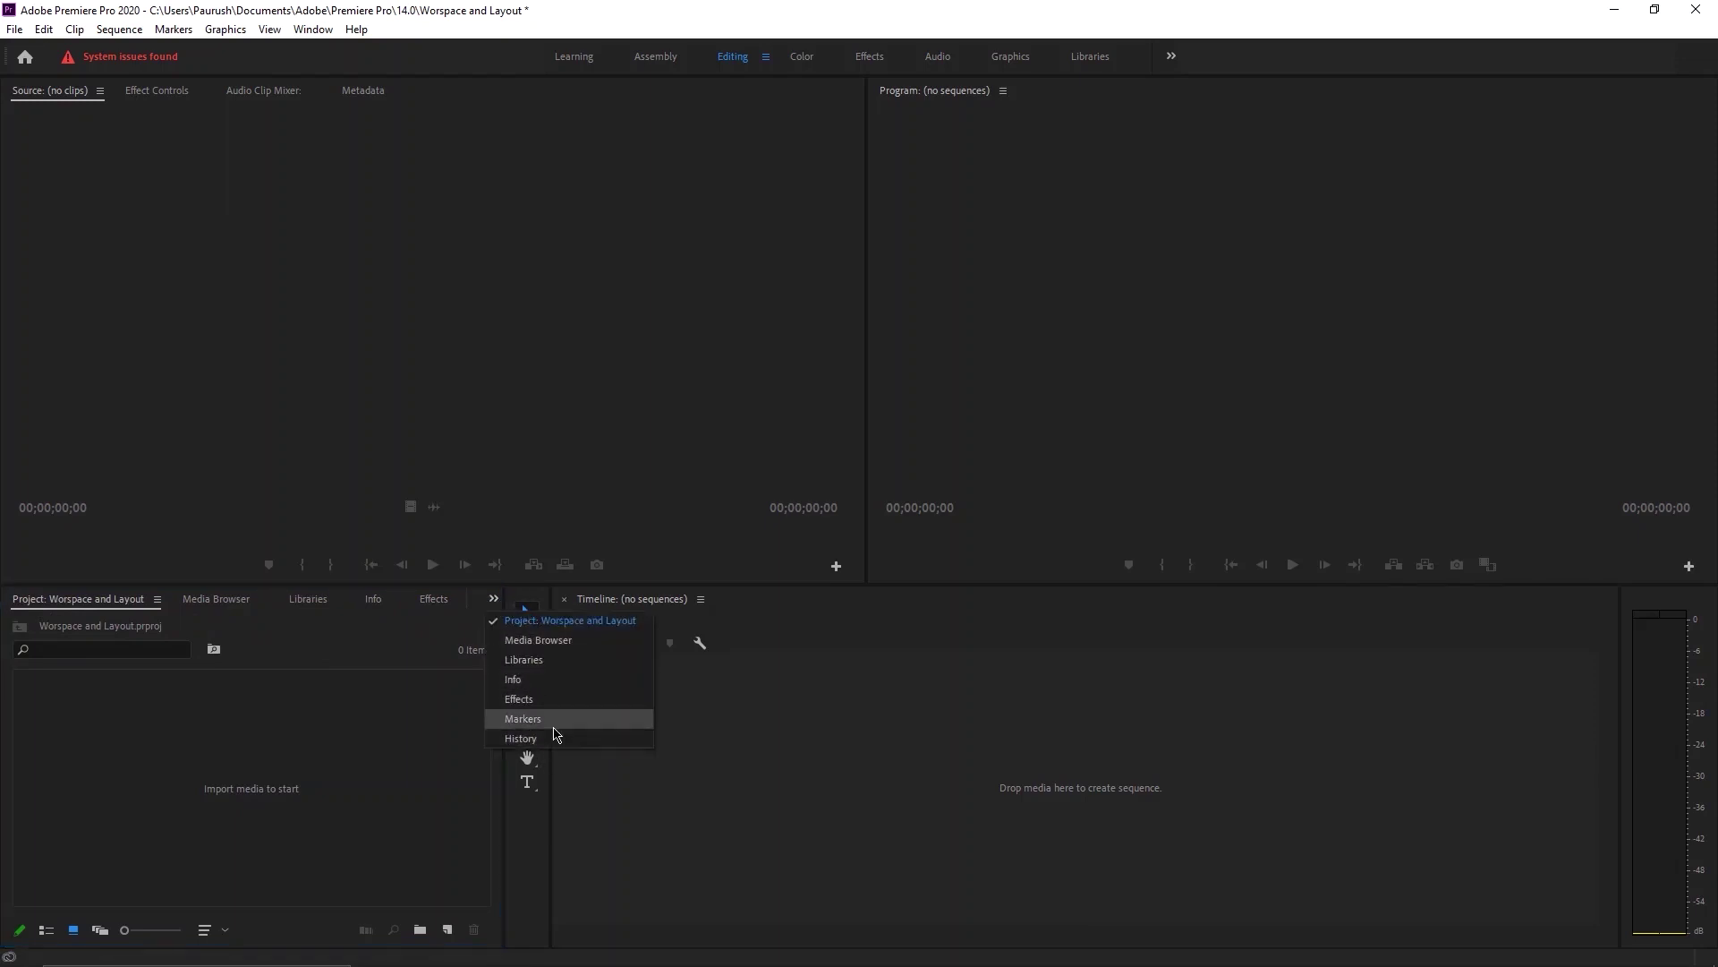
left_click(500, 534)
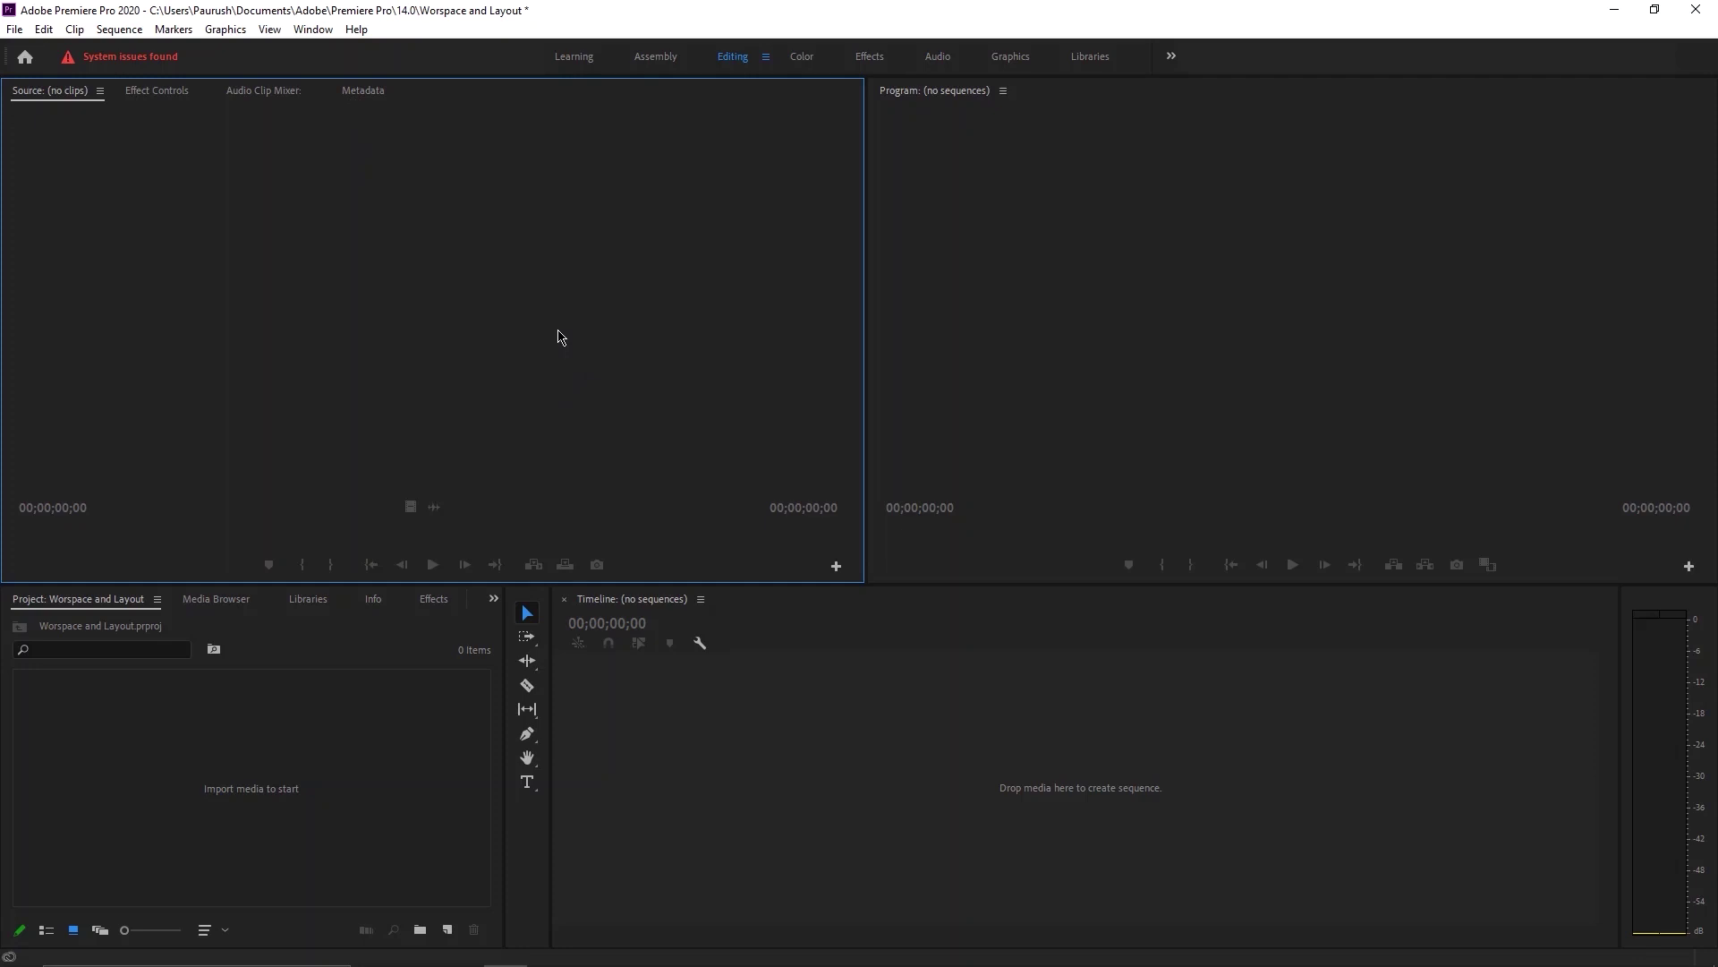
left_click(1031, 735)
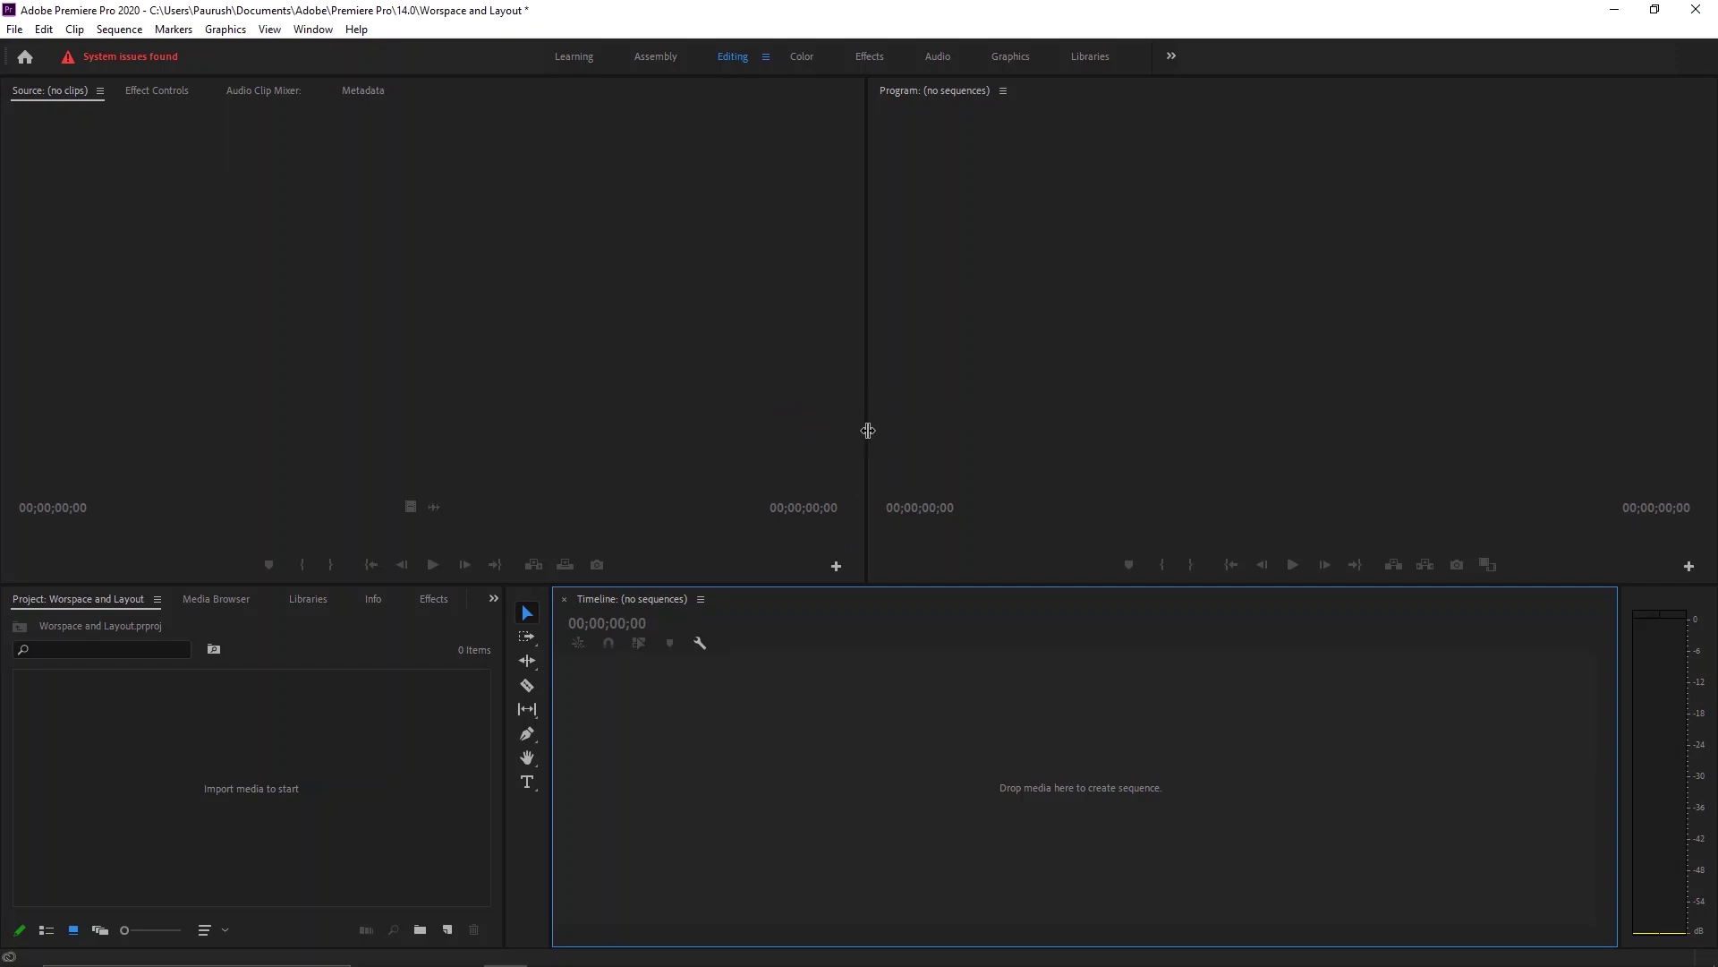
Try different Source/Program widths and monitor heights by dragging the panel dividers.
left_click_drag(868, 430, 1330, 530)
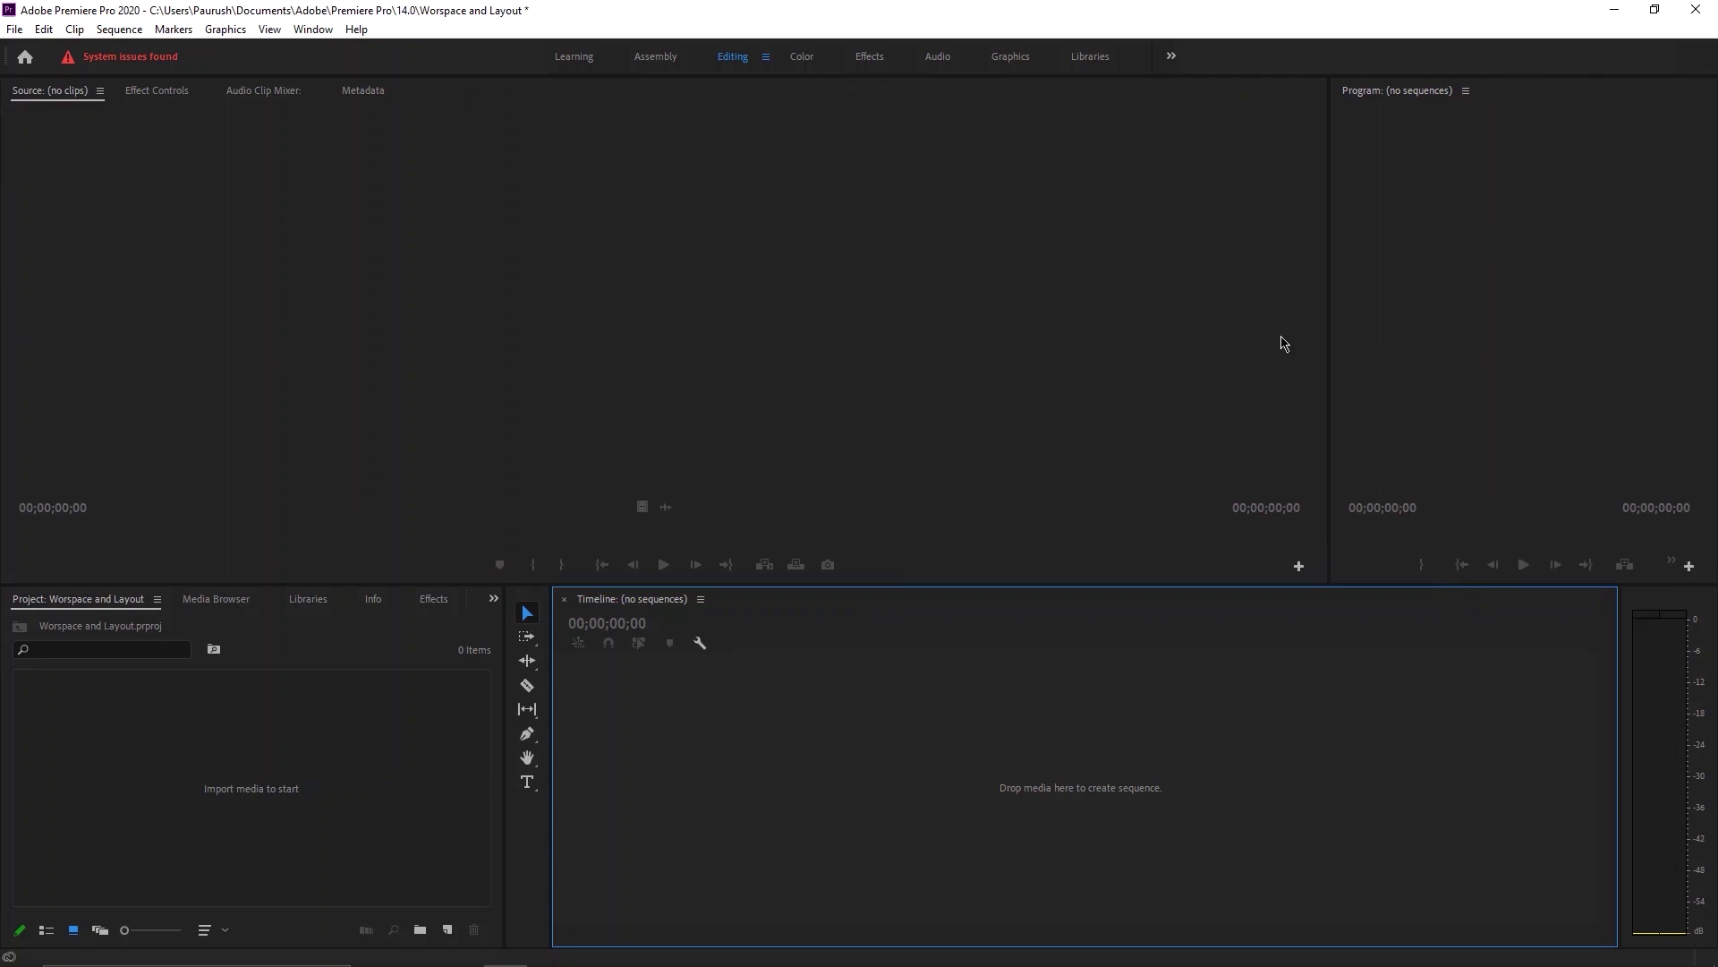
left_click_drag(1330, 370, 353, 394)
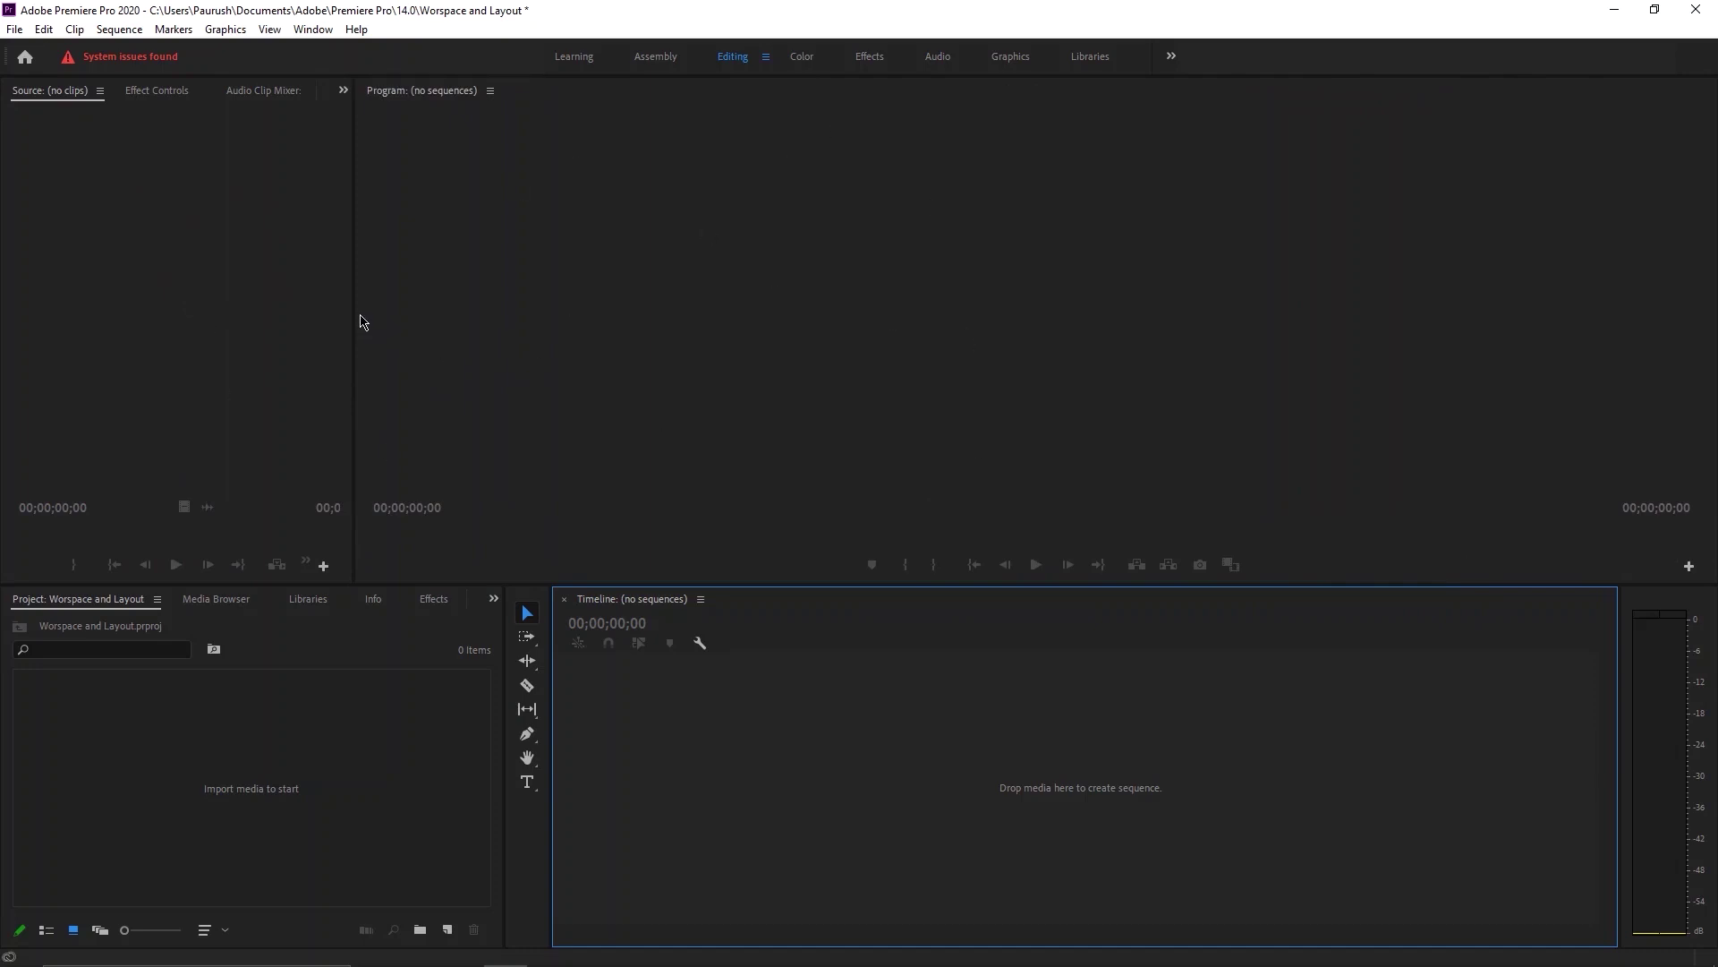
left_click_drag(355, 313, 798, 330)
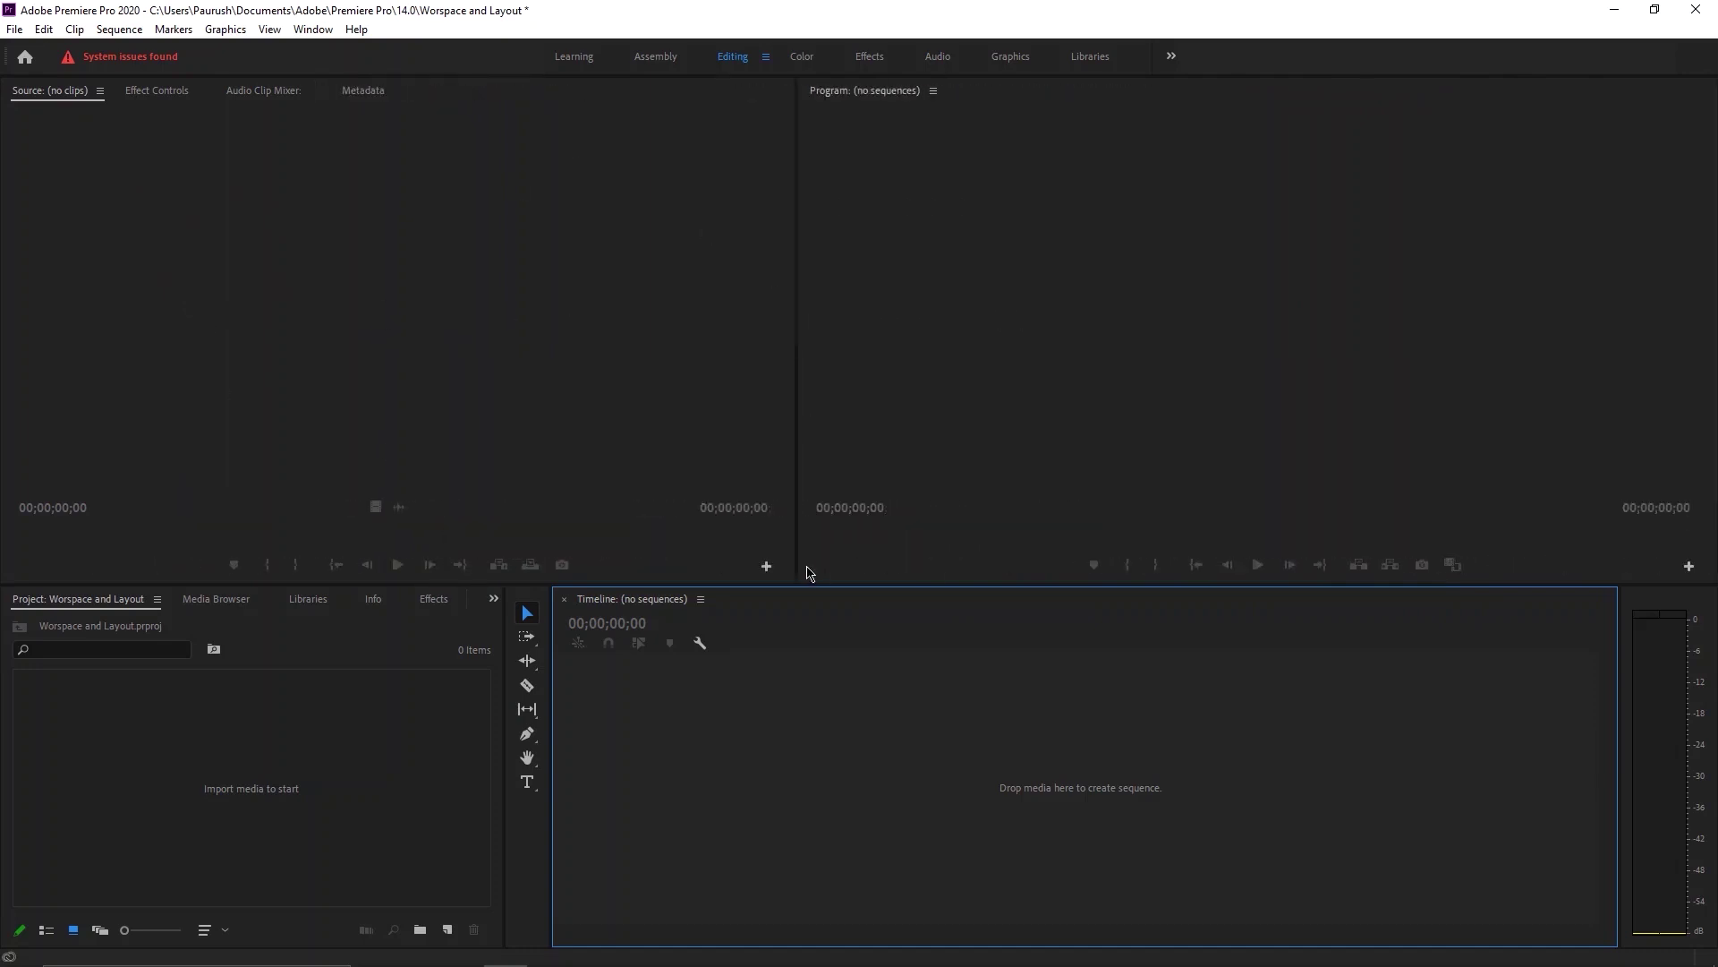
left_click(1049, 367)
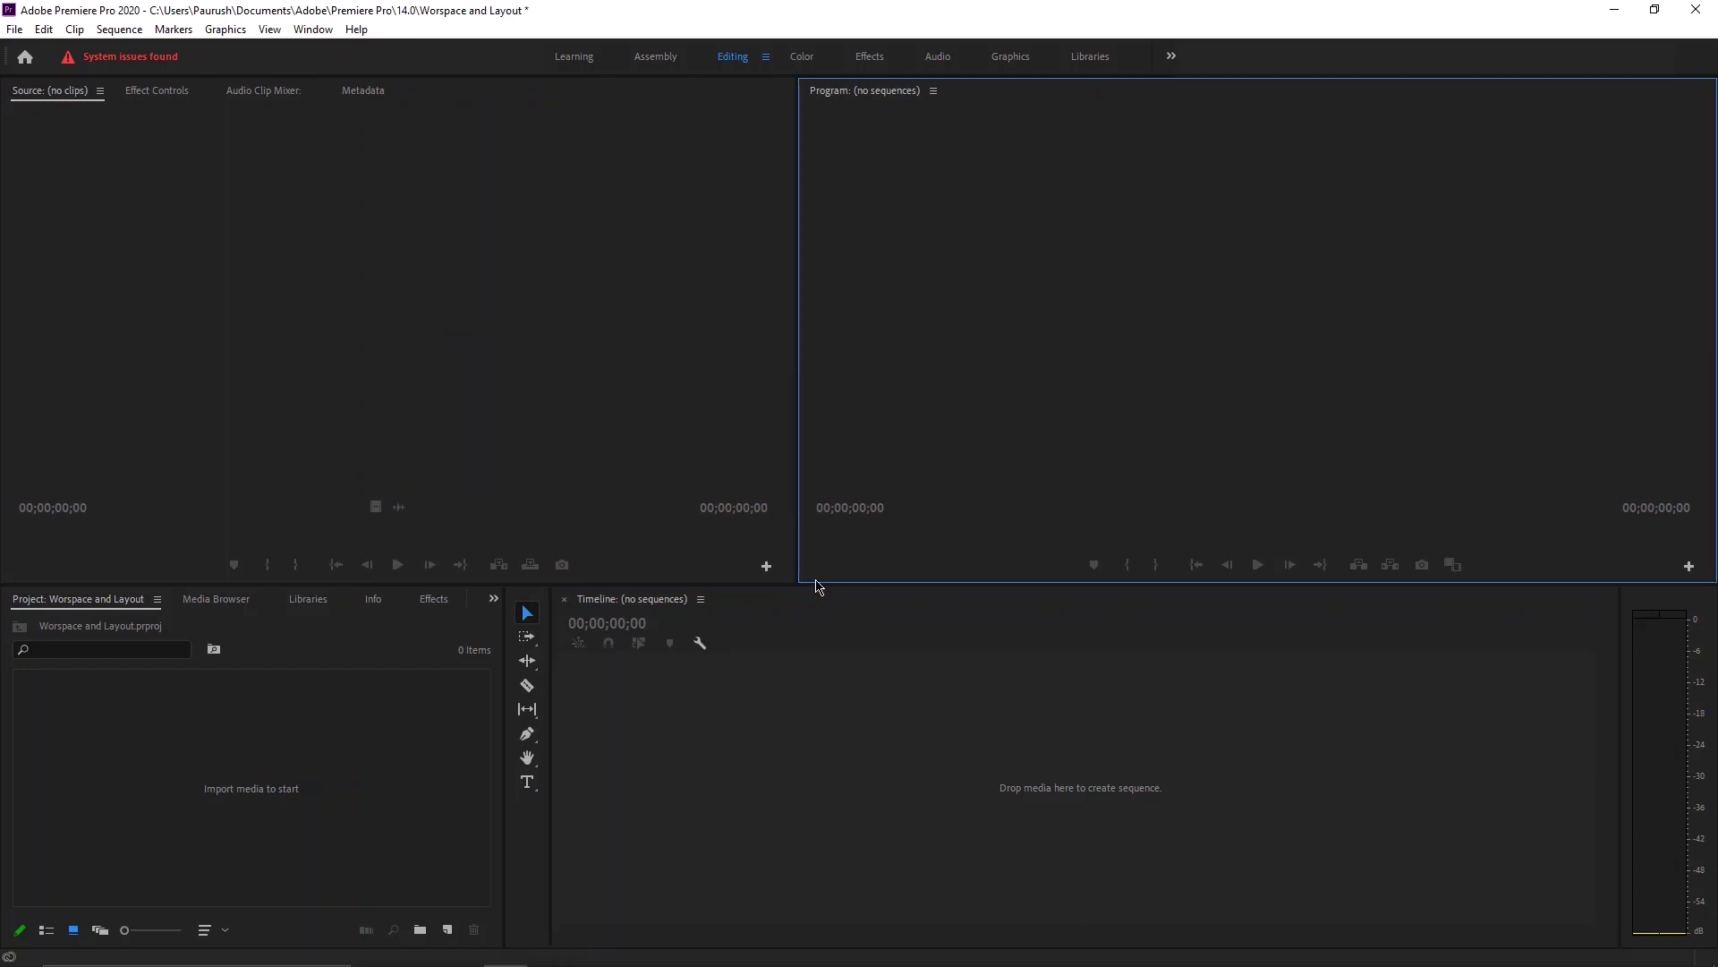
left_click_drag(702, 583, 715, 471)
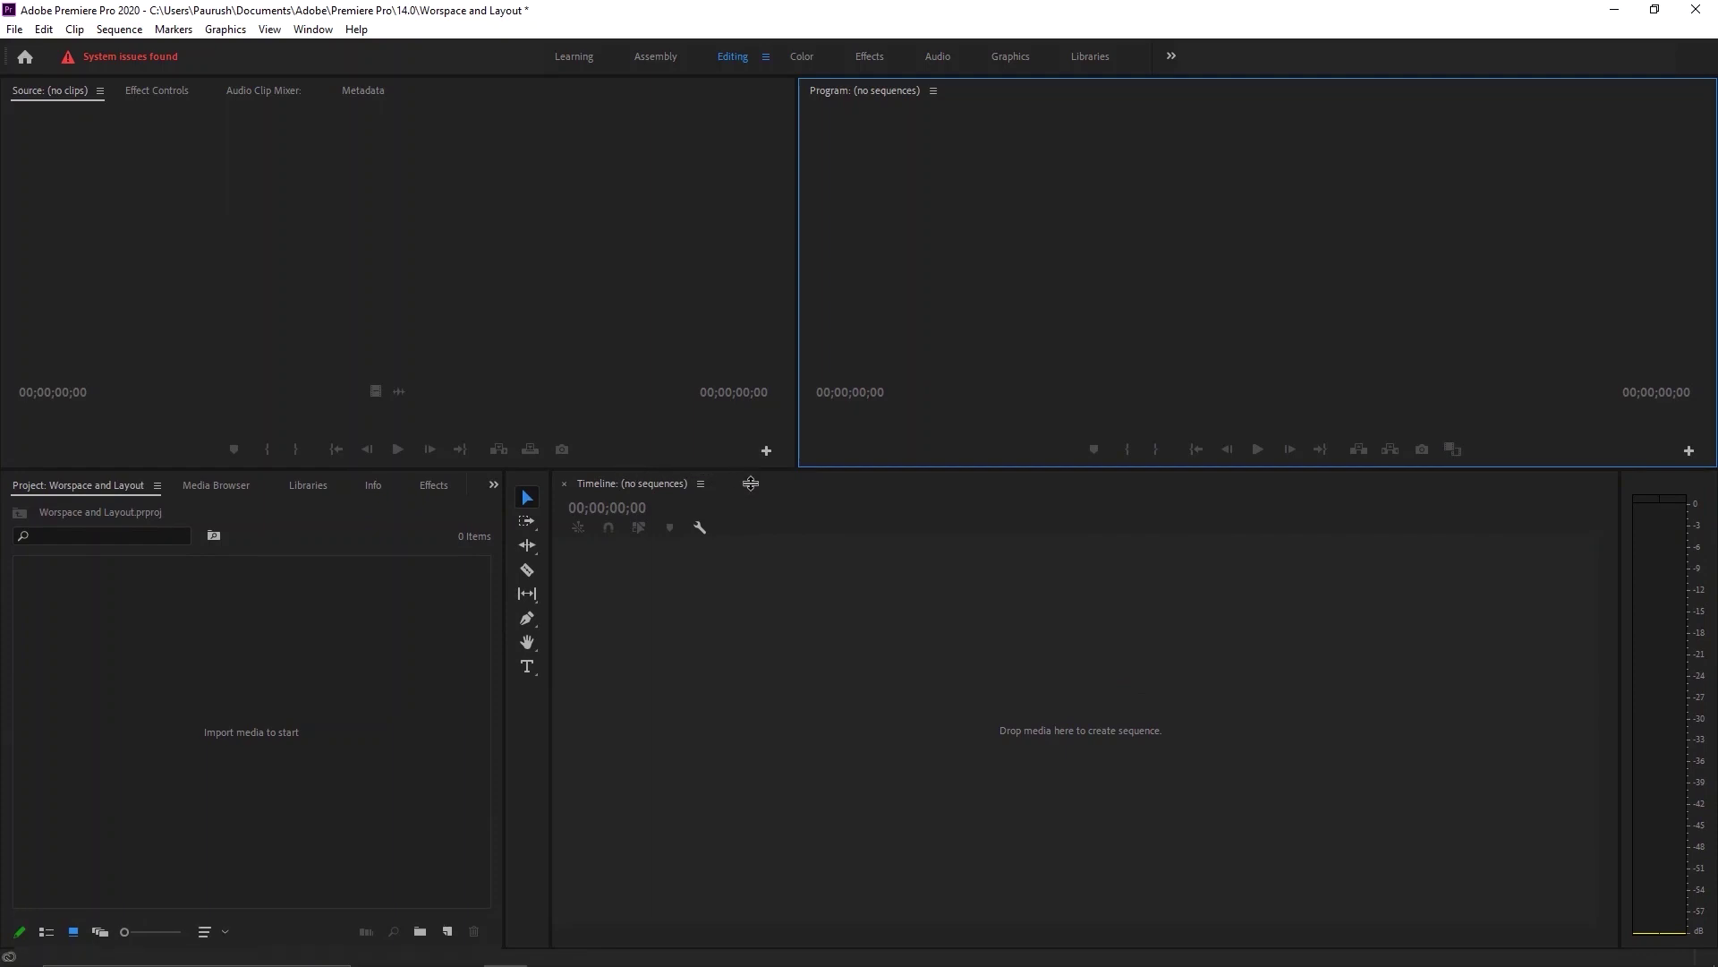
left_click_drag(750, 483, 727, 570)
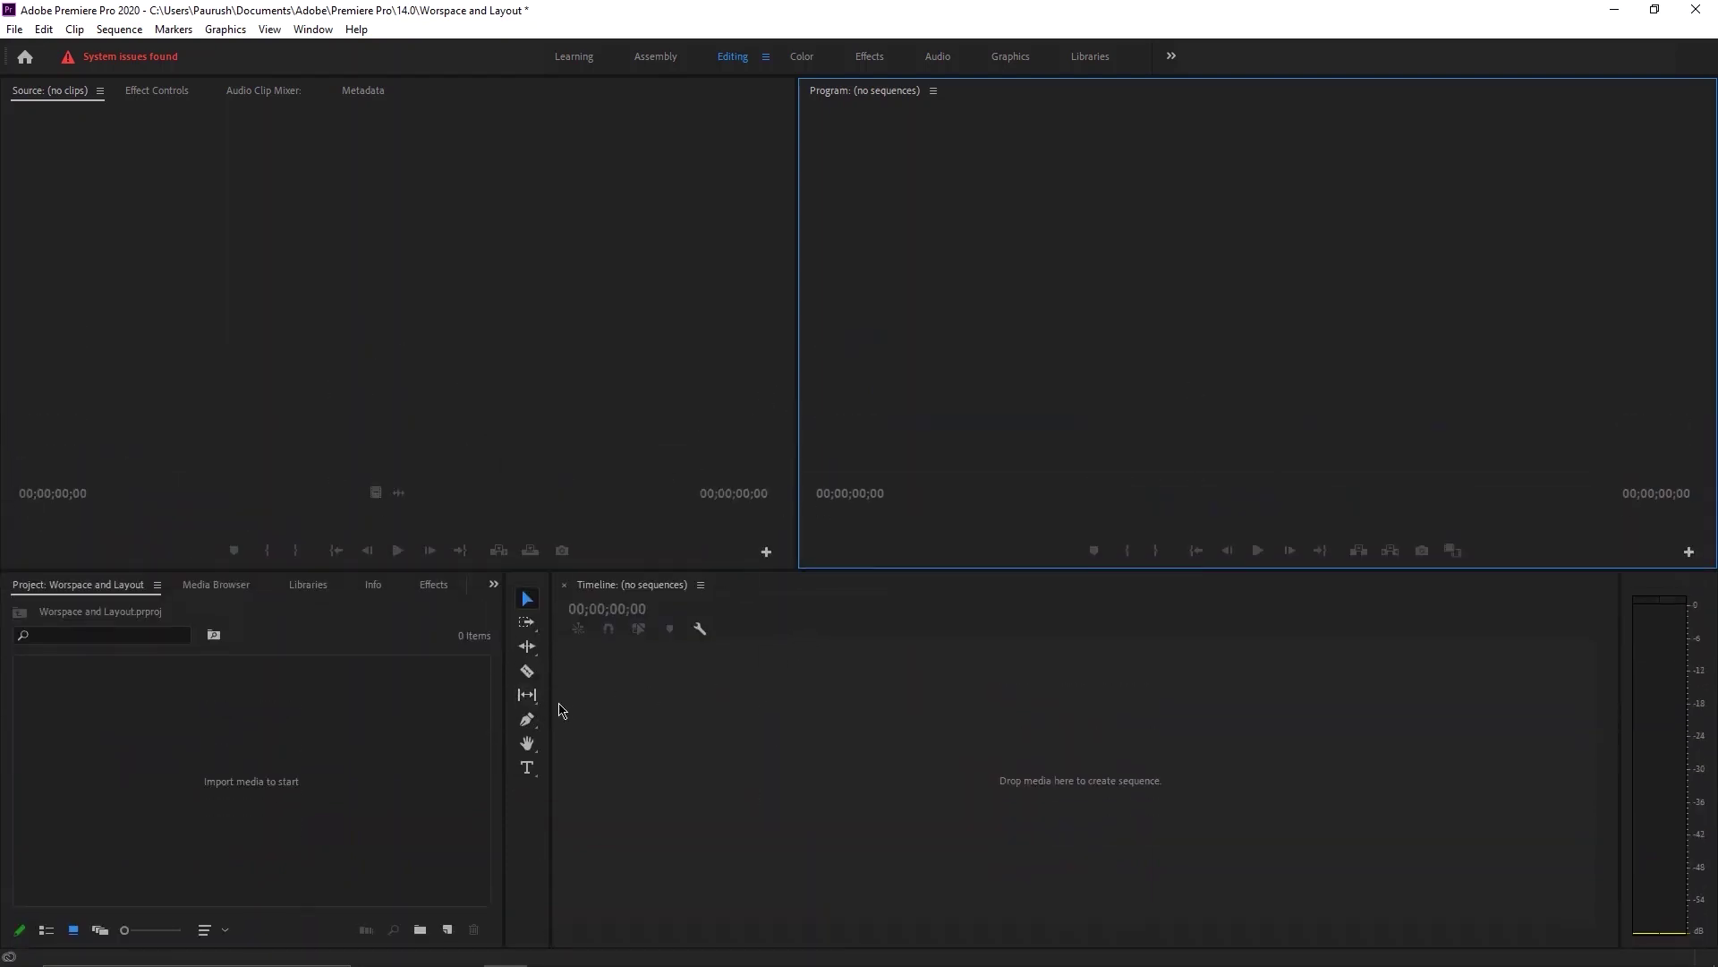
Narrow the Project panel, shrink Source to widen Program, and readjust the monitor height.
left_click_drag(550, 699, 492, 680)
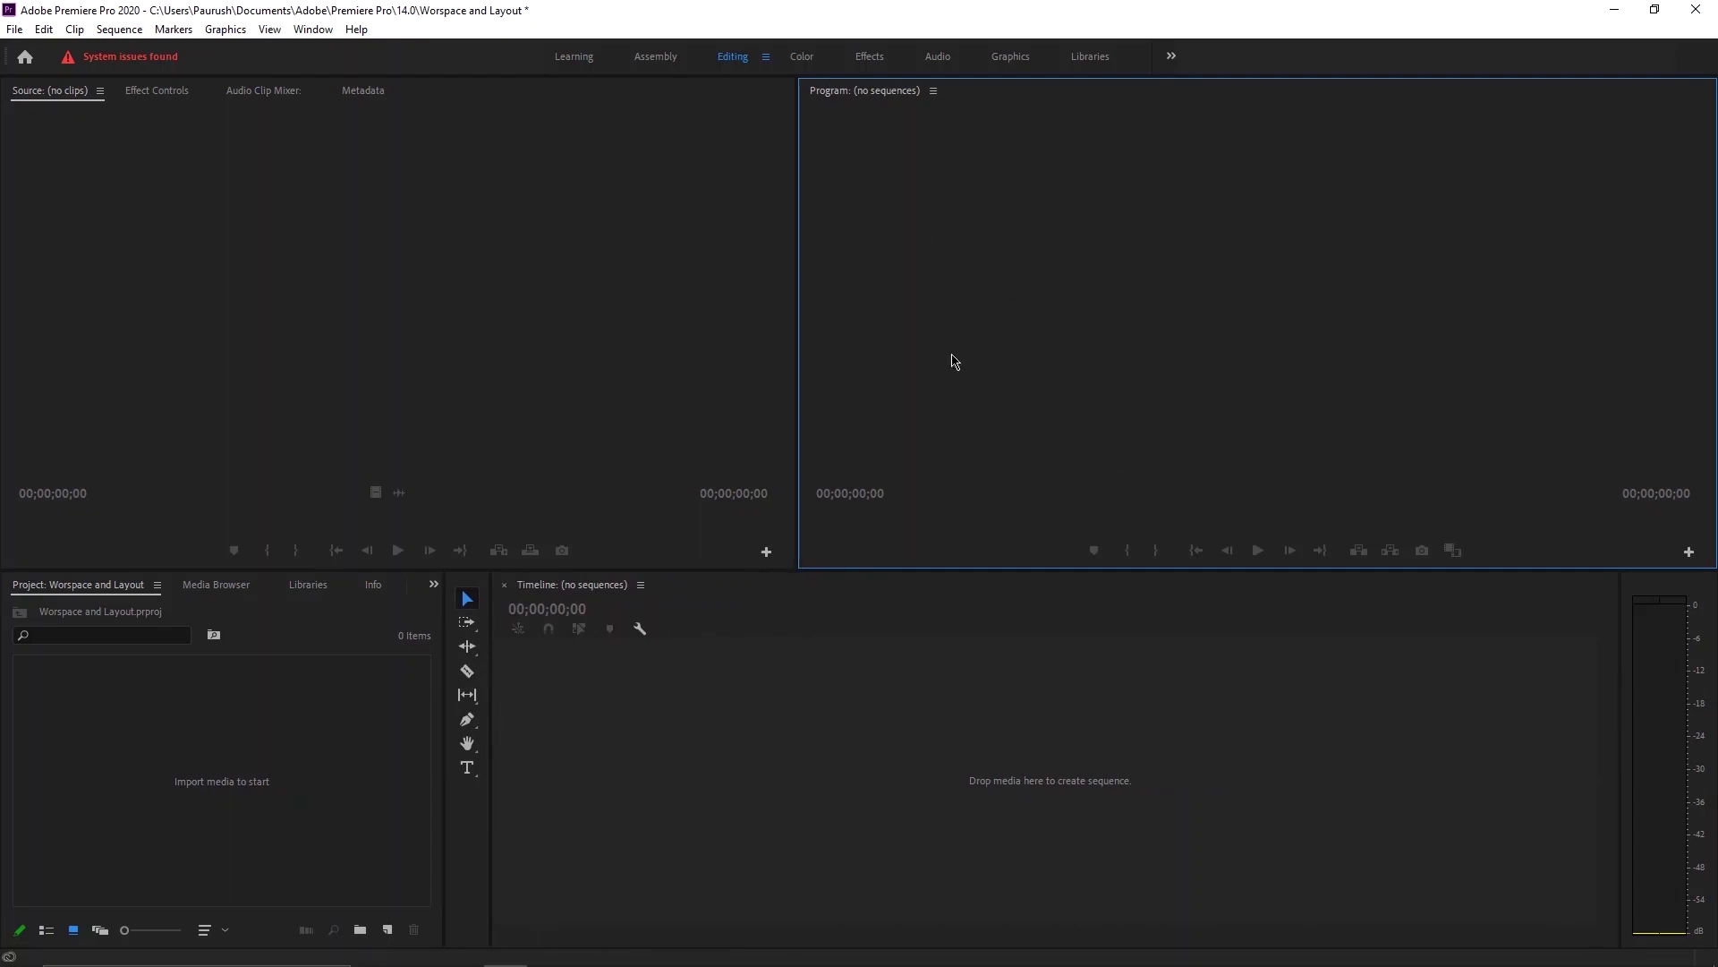
left_click_drag(797, 320, 894, 316)
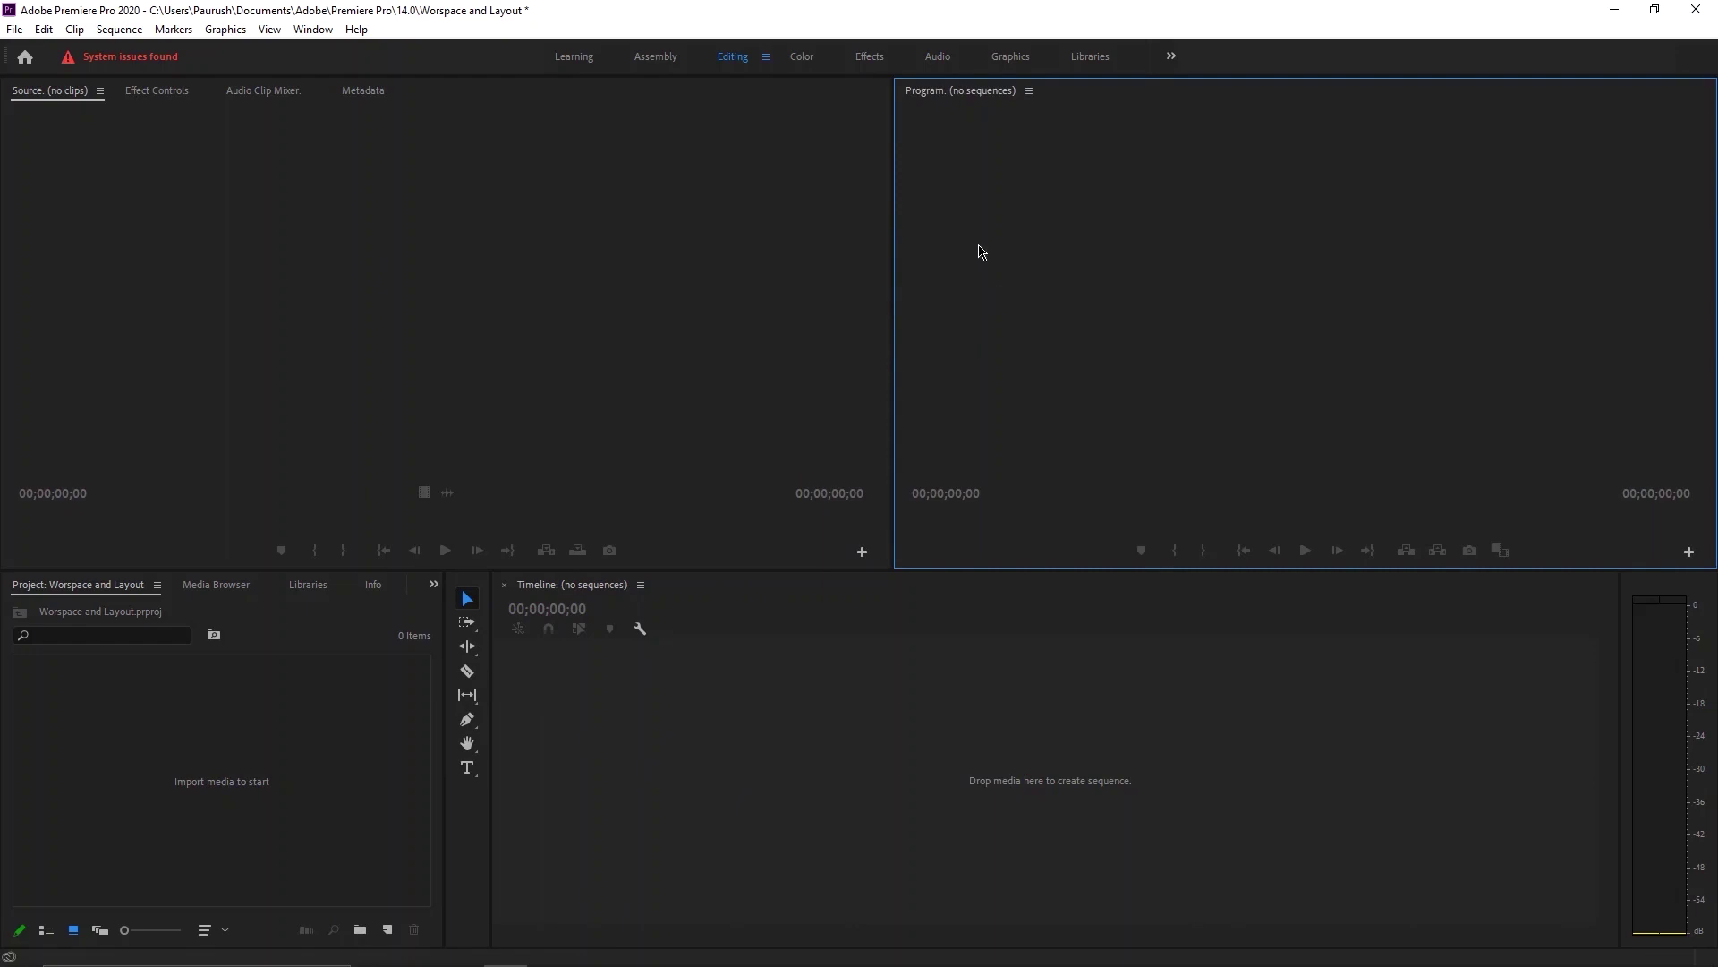
left_click_drag(894, 256, 550, 323)
left_click_drag(724, 569, 725, 519)
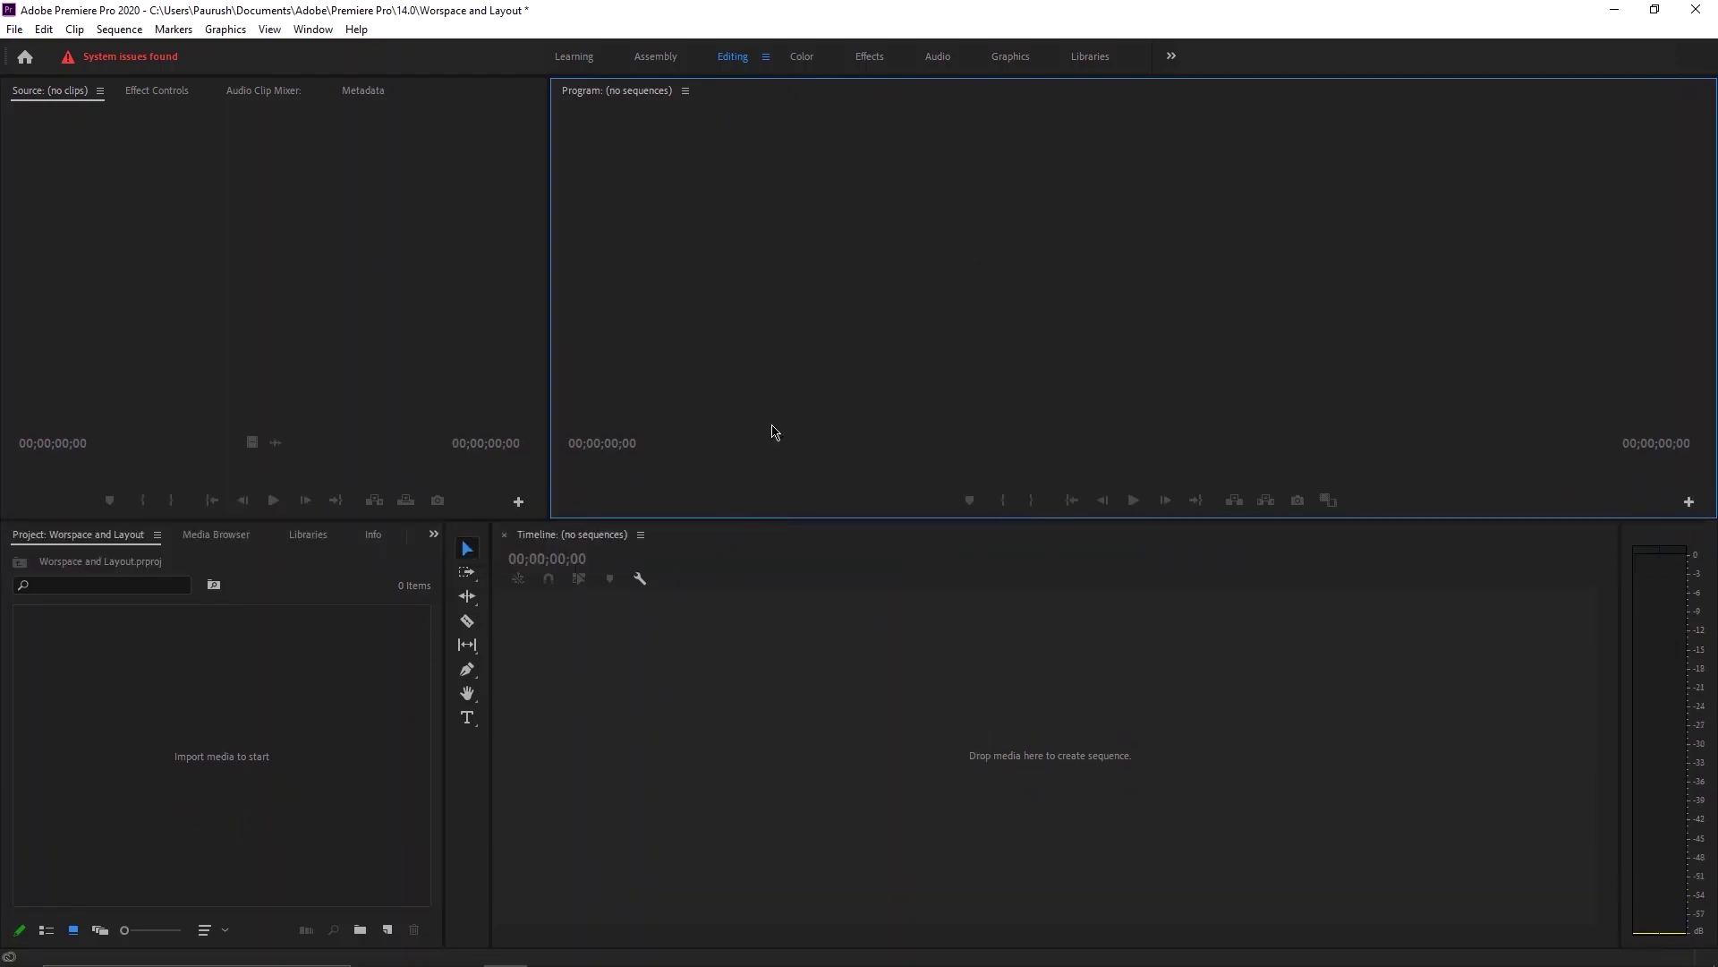
left_click_drag(894, 521, 871, 594)
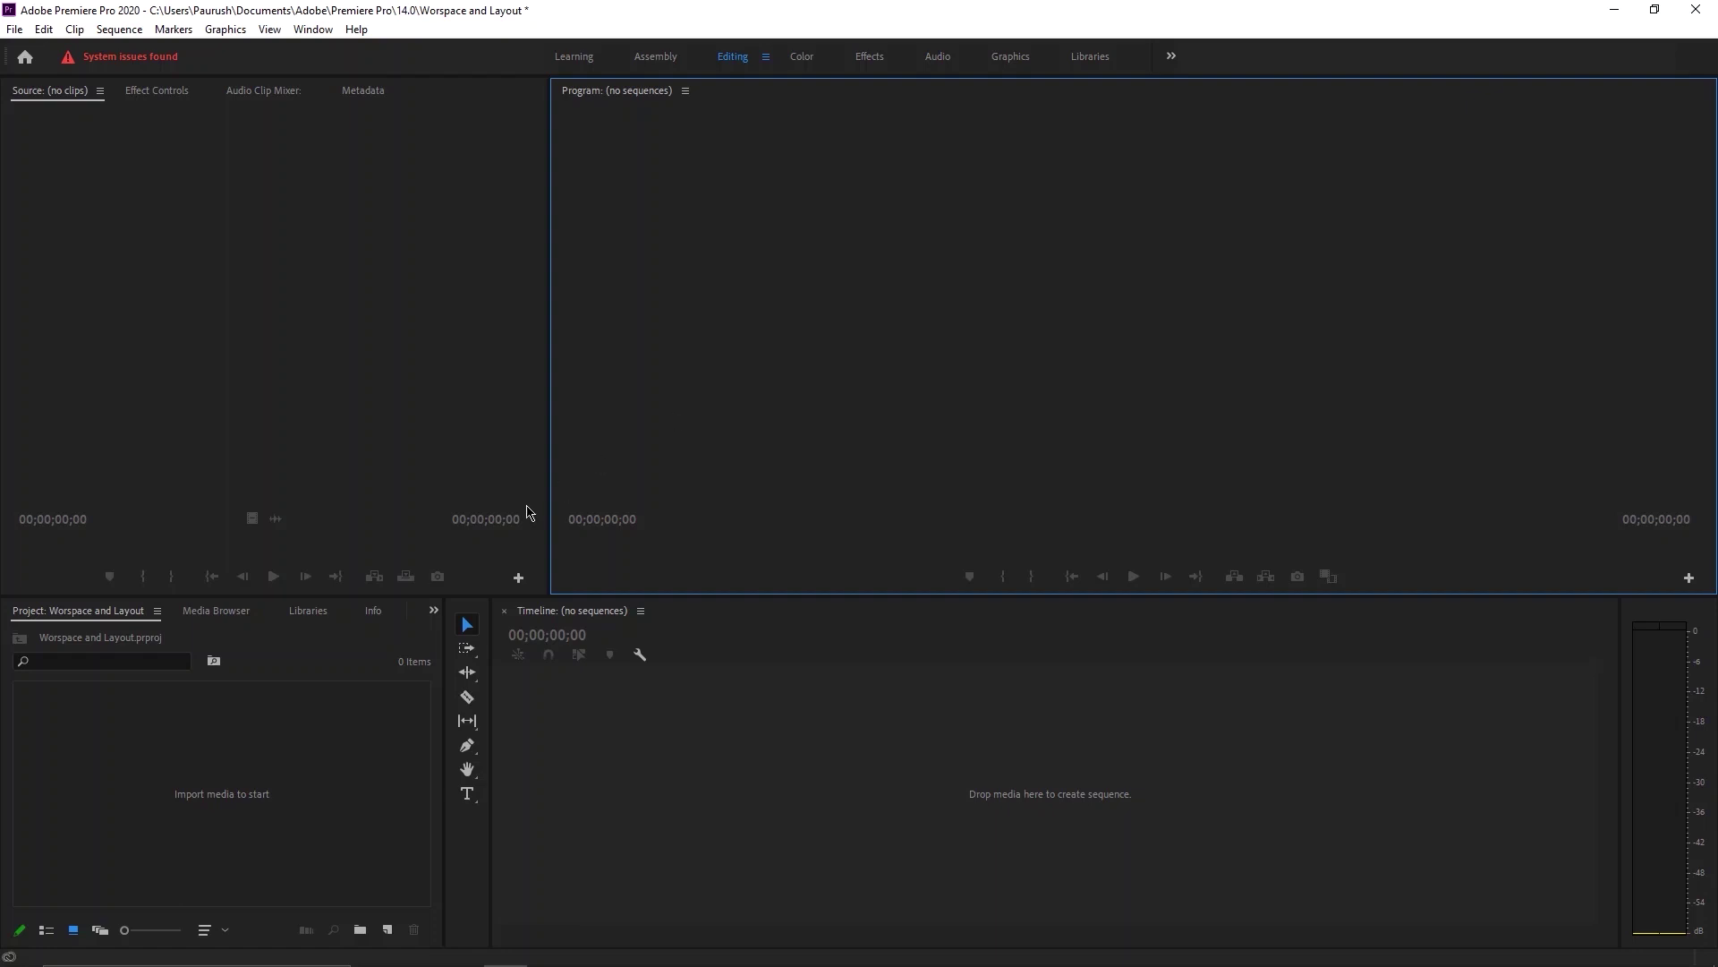
left_click_drag(322, 597, 333, 517)
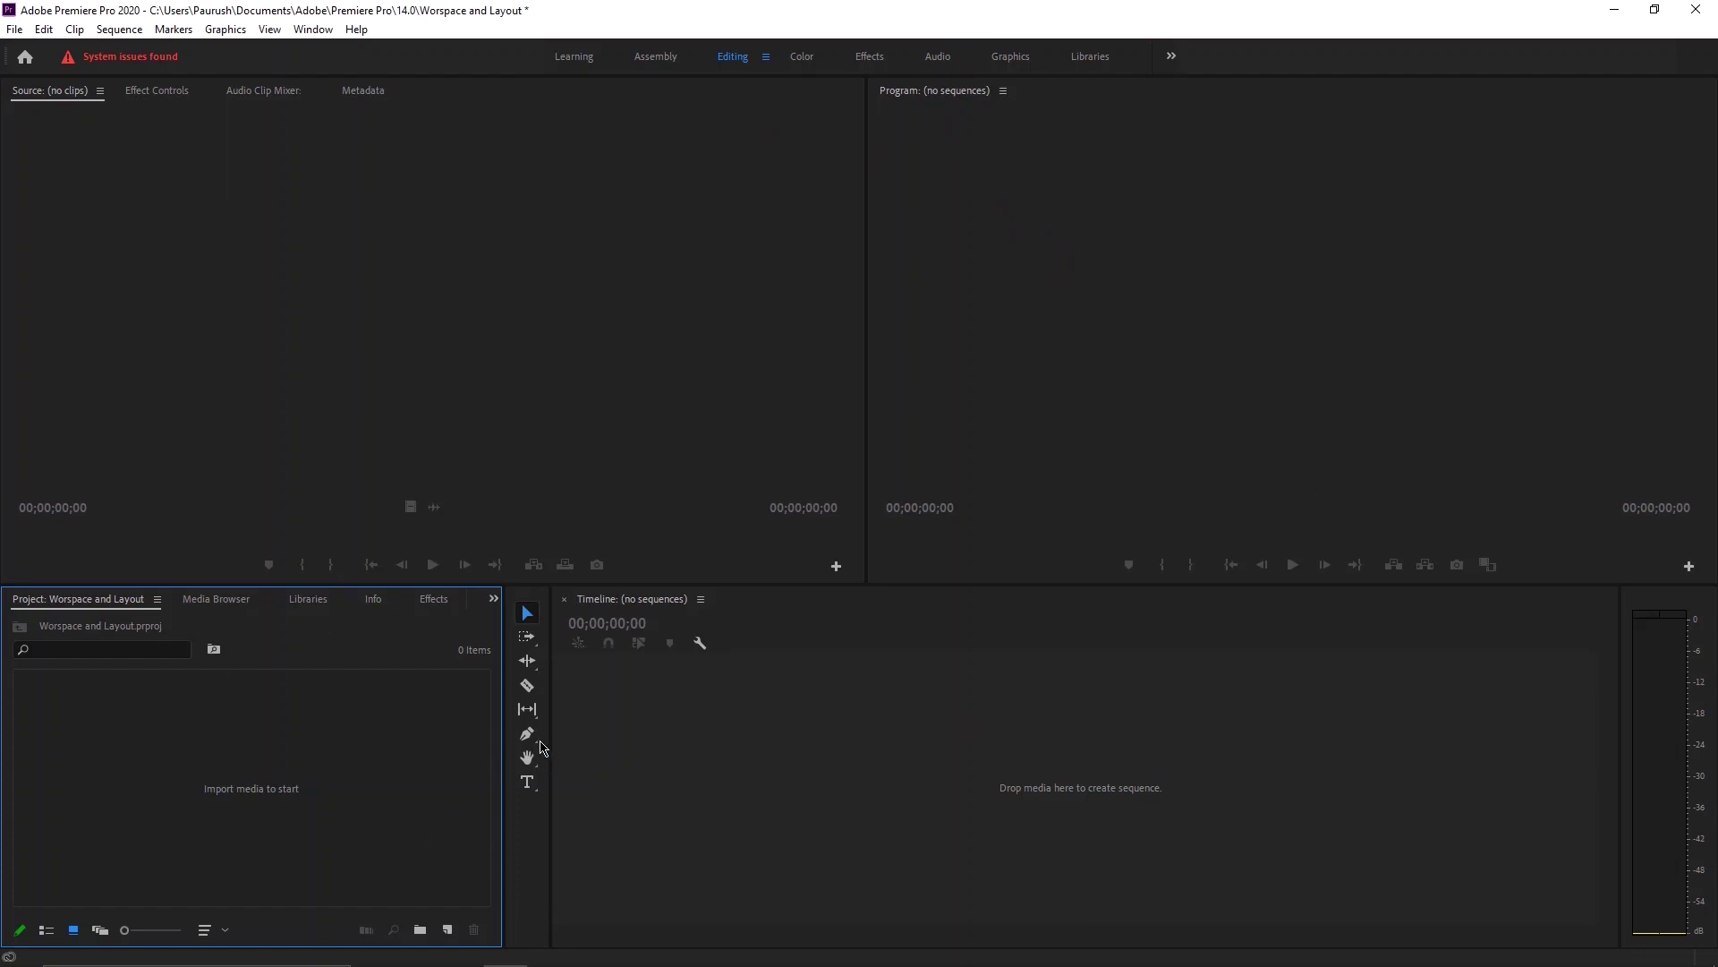
Drag the Source/Program divider left until Source spans about a third of the width.
left_click(727, 716)
left_click(155, 183)
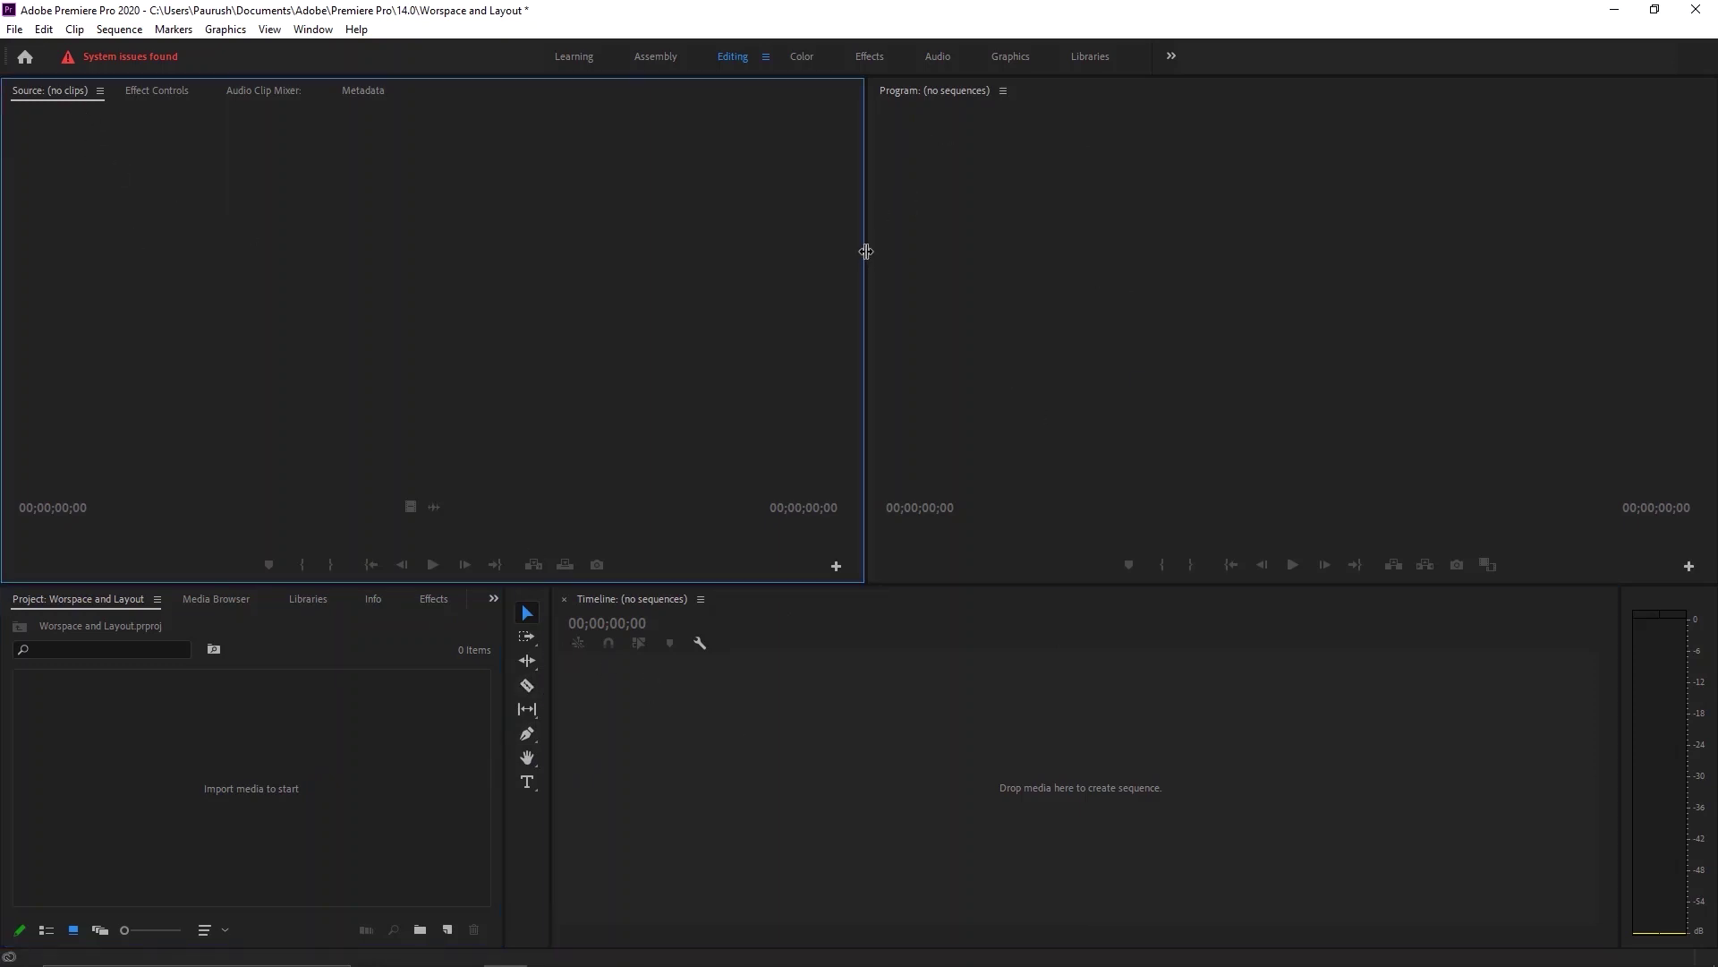
left_click_drag(866, 251, 967, 272)
left_click(982, 307)
left_click(842, 691)
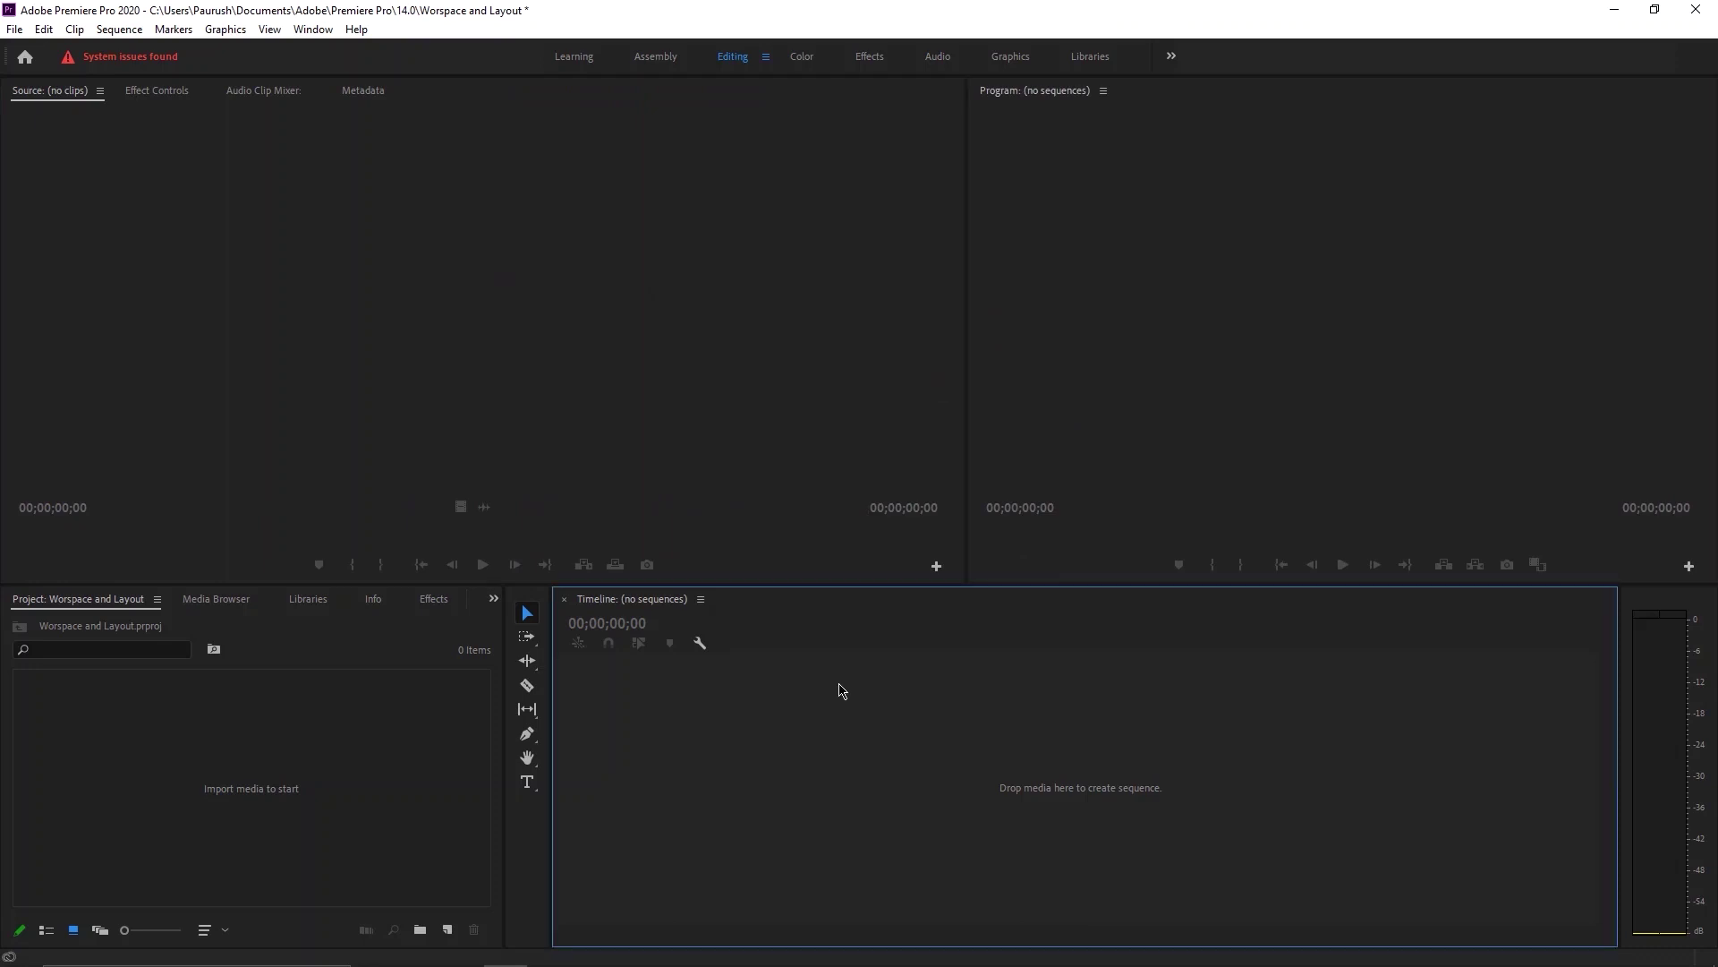
left_click_drag(965, 288, 504, 330)
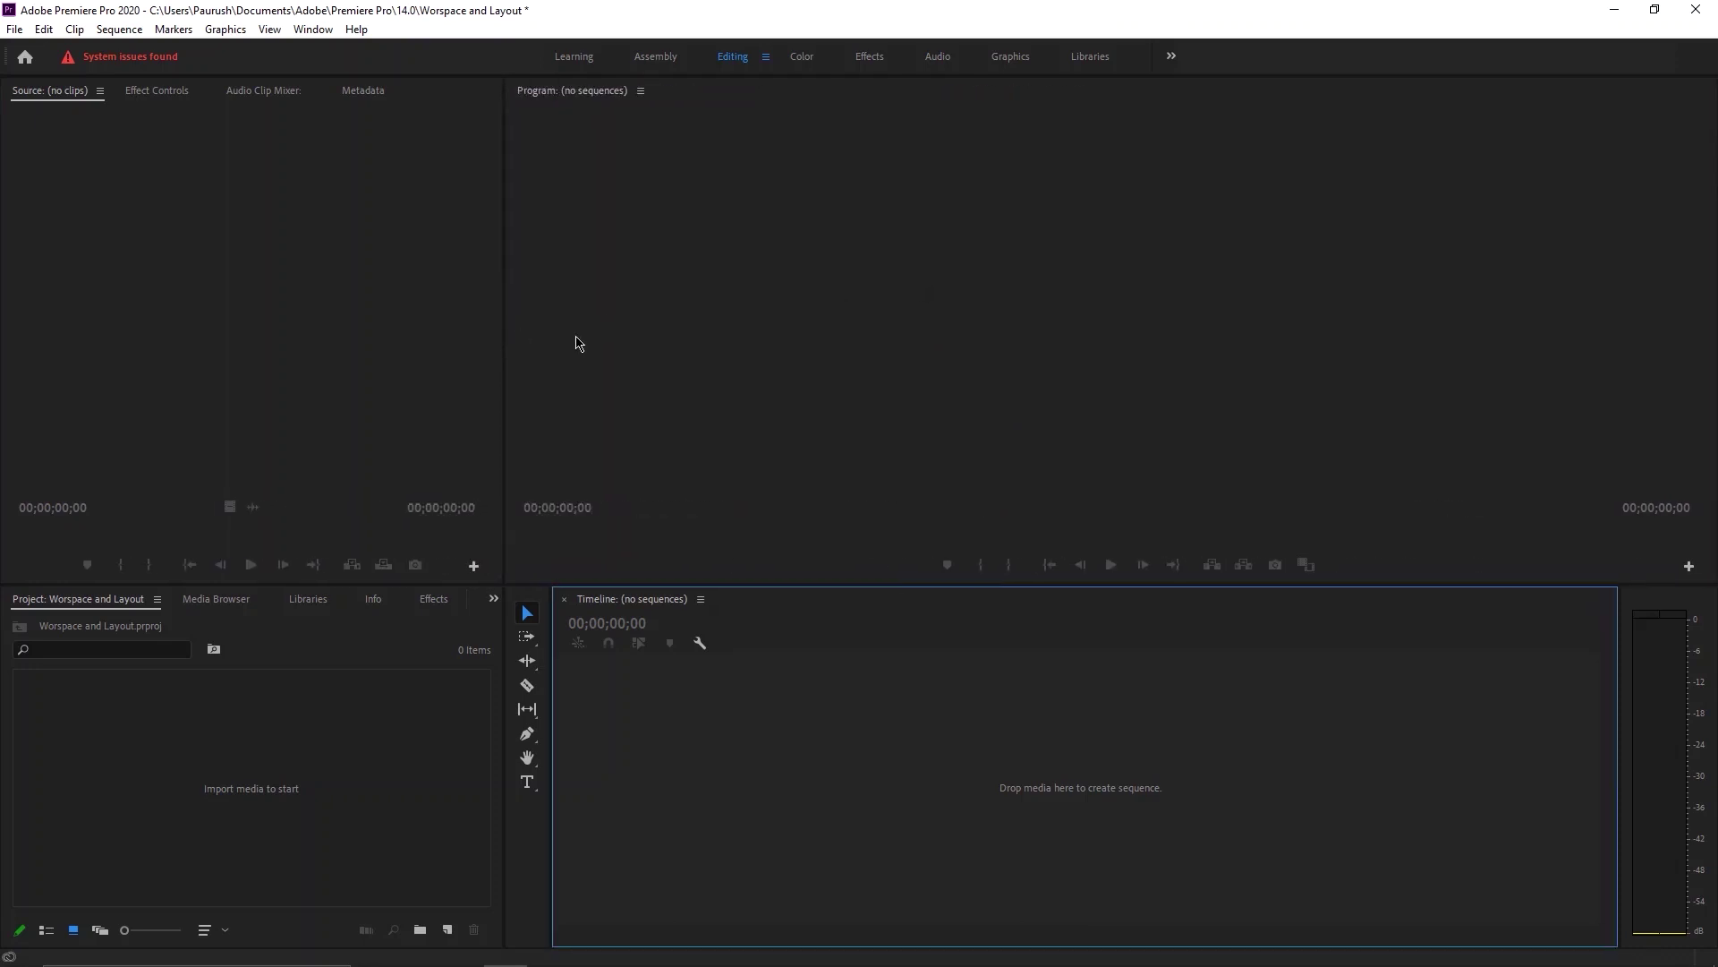
left_click(1063, 389)
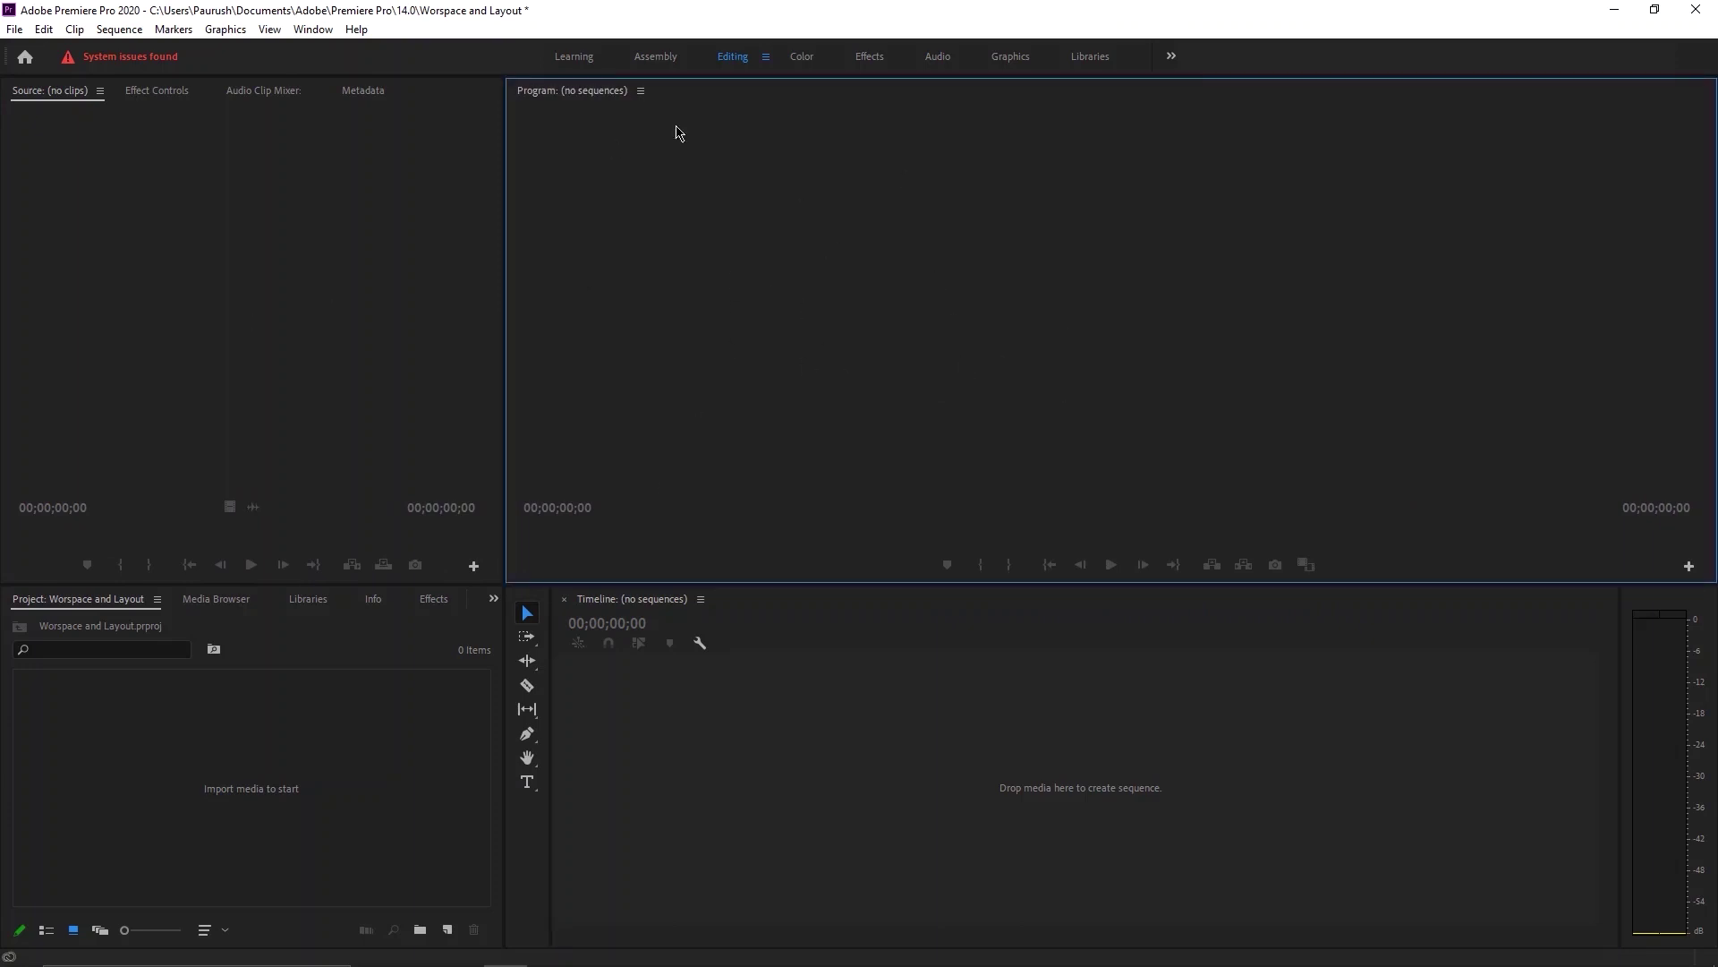
left_click(161, 226)
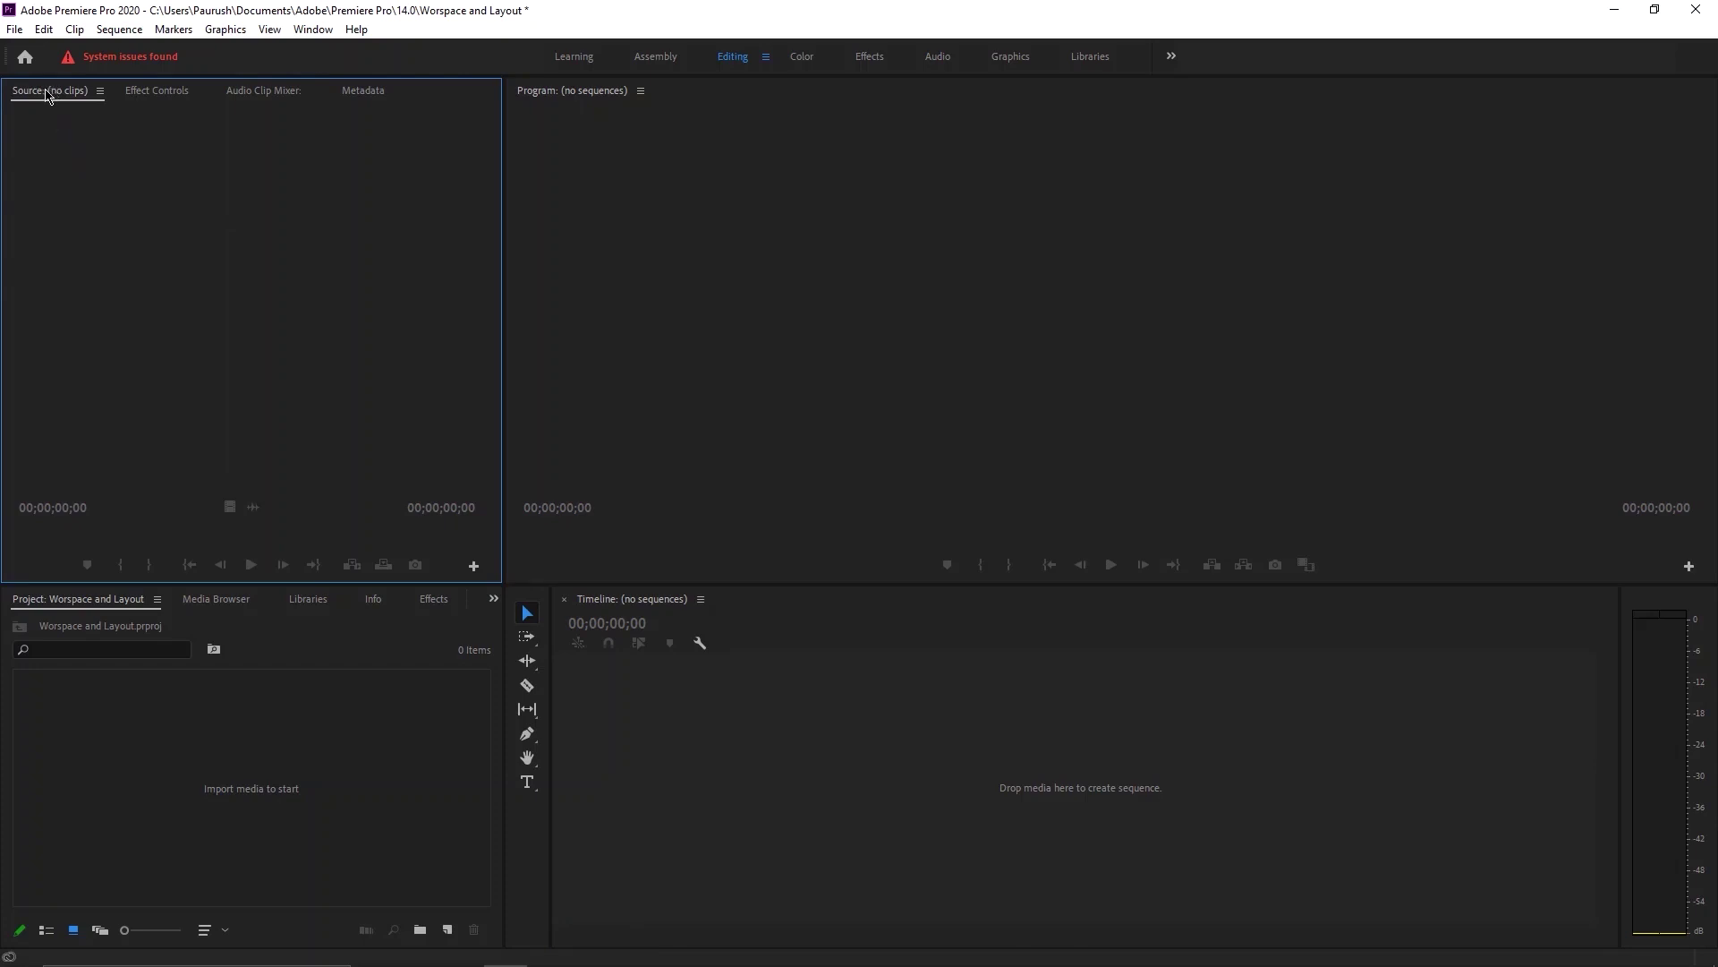
Carry the Source tab over the Program monitor and hold it on the centre drop zone.
left_click_drag(45, 93, 827, 256)
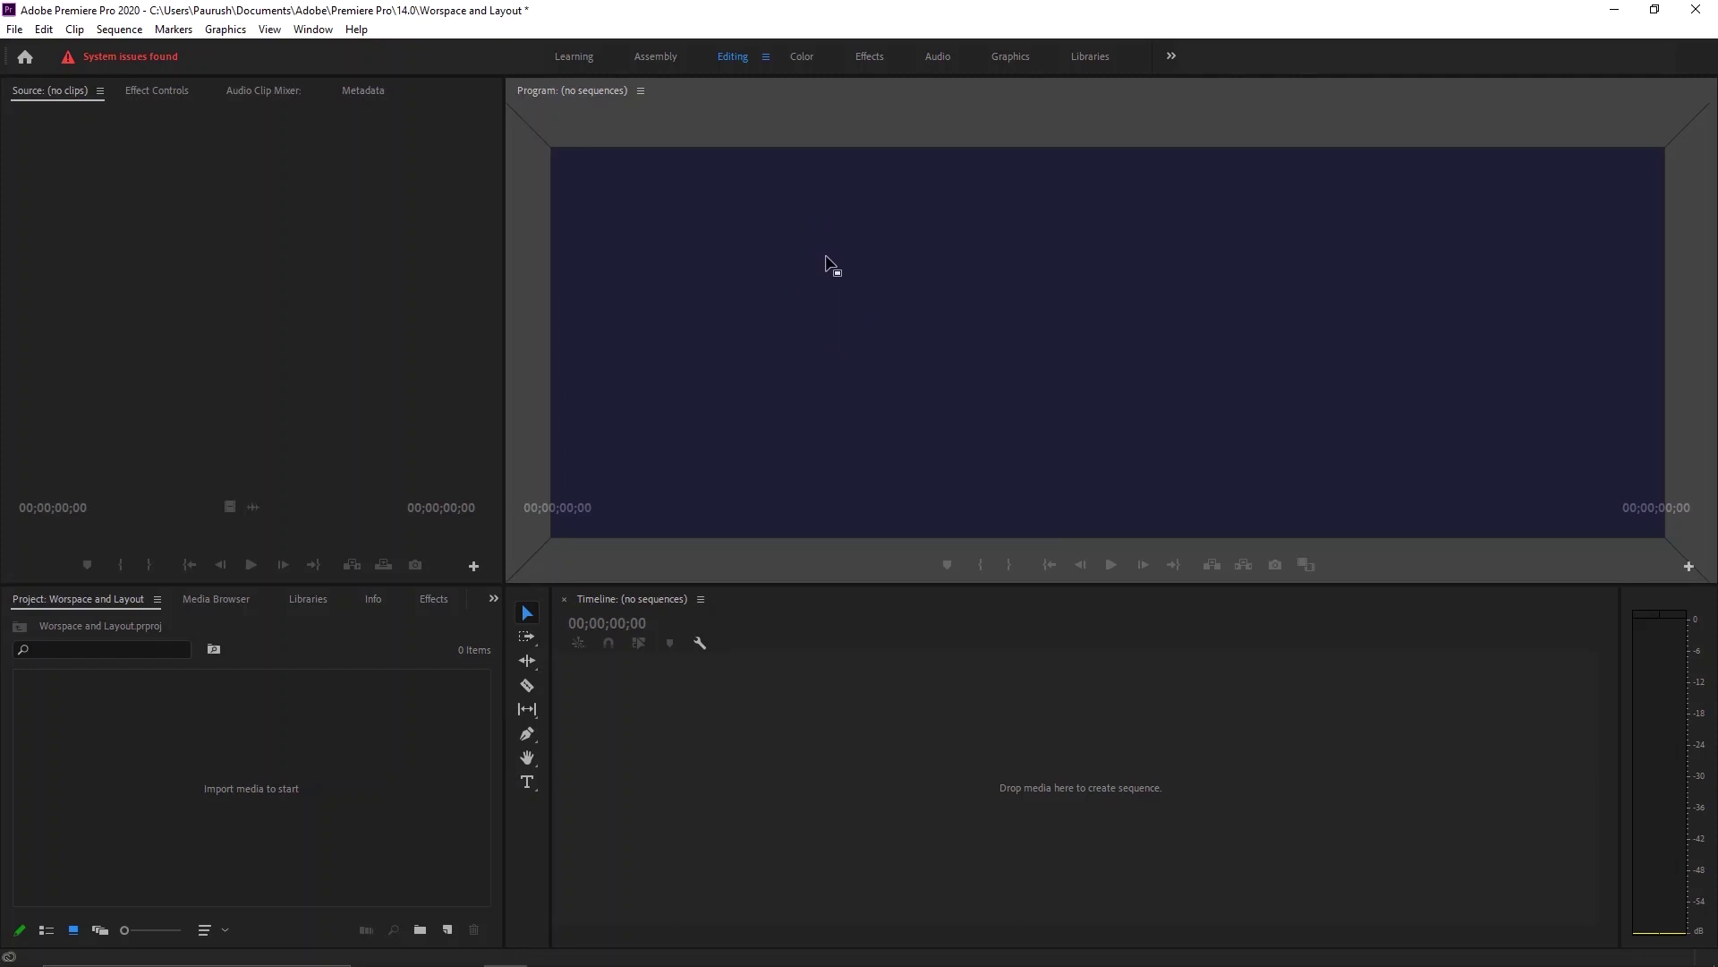
left_click_drag(825, 256, 865, 293)
left_click_drag(864, 291, 871, 282)
left_click_drag(871, 282, 940, 322)
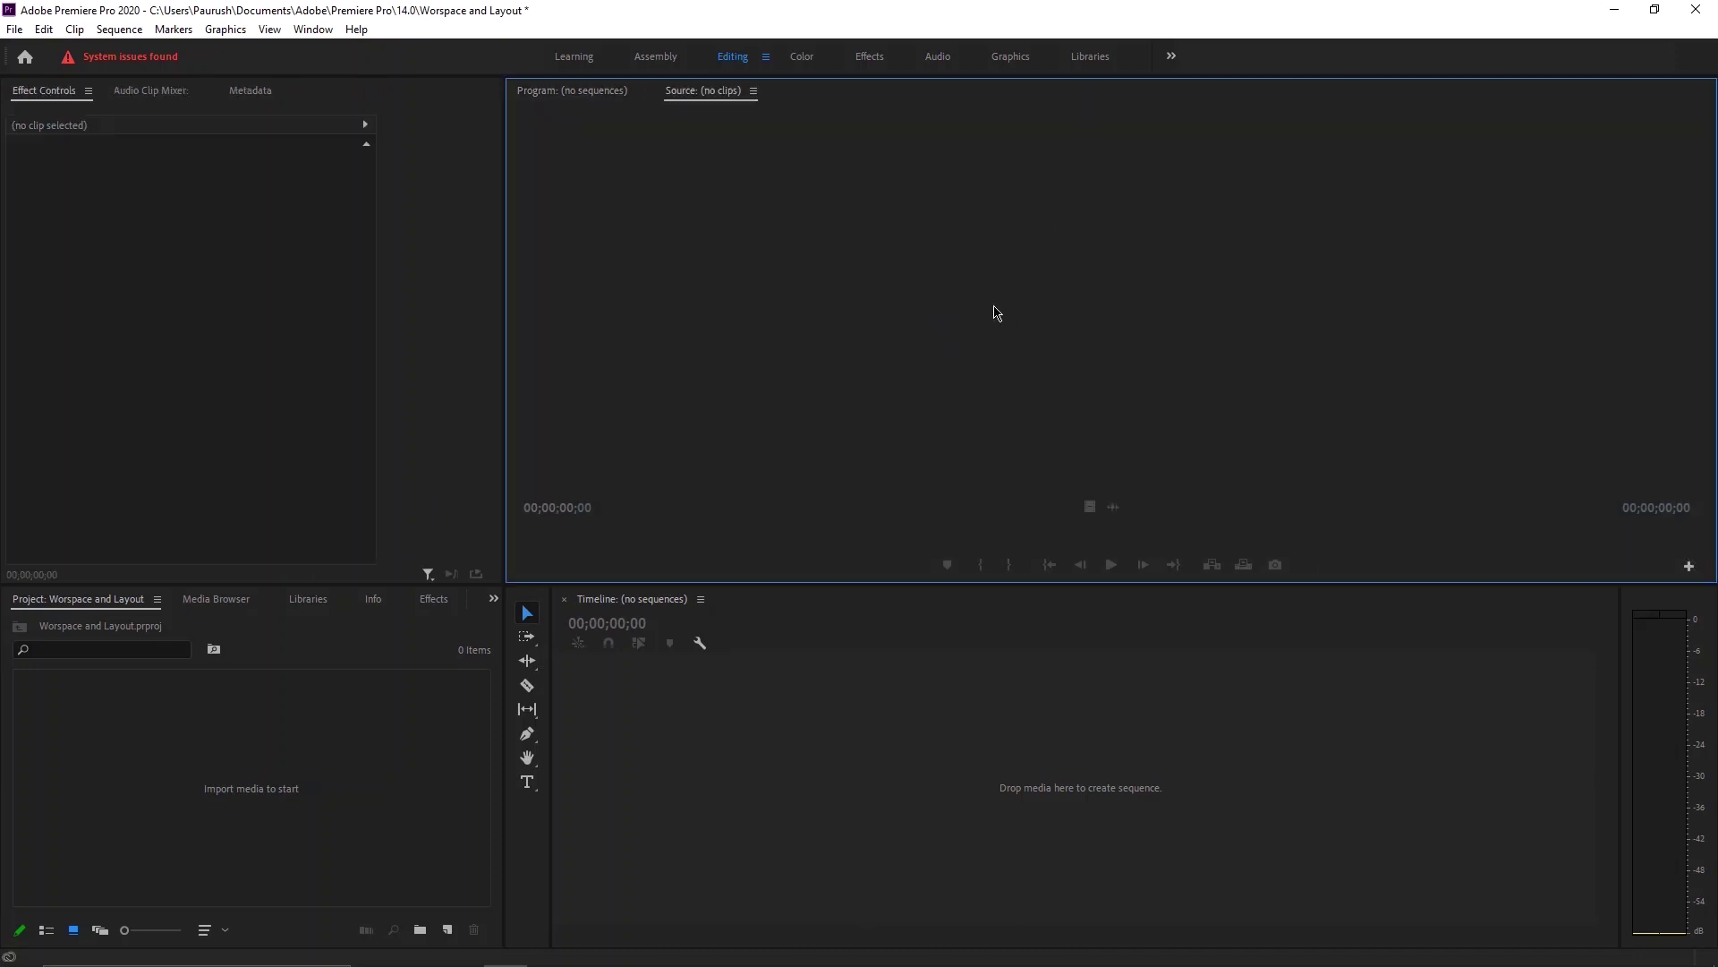
Switch back and forth between the Program and Source monitor tabs, ending on Source.
left_click(586, 97)
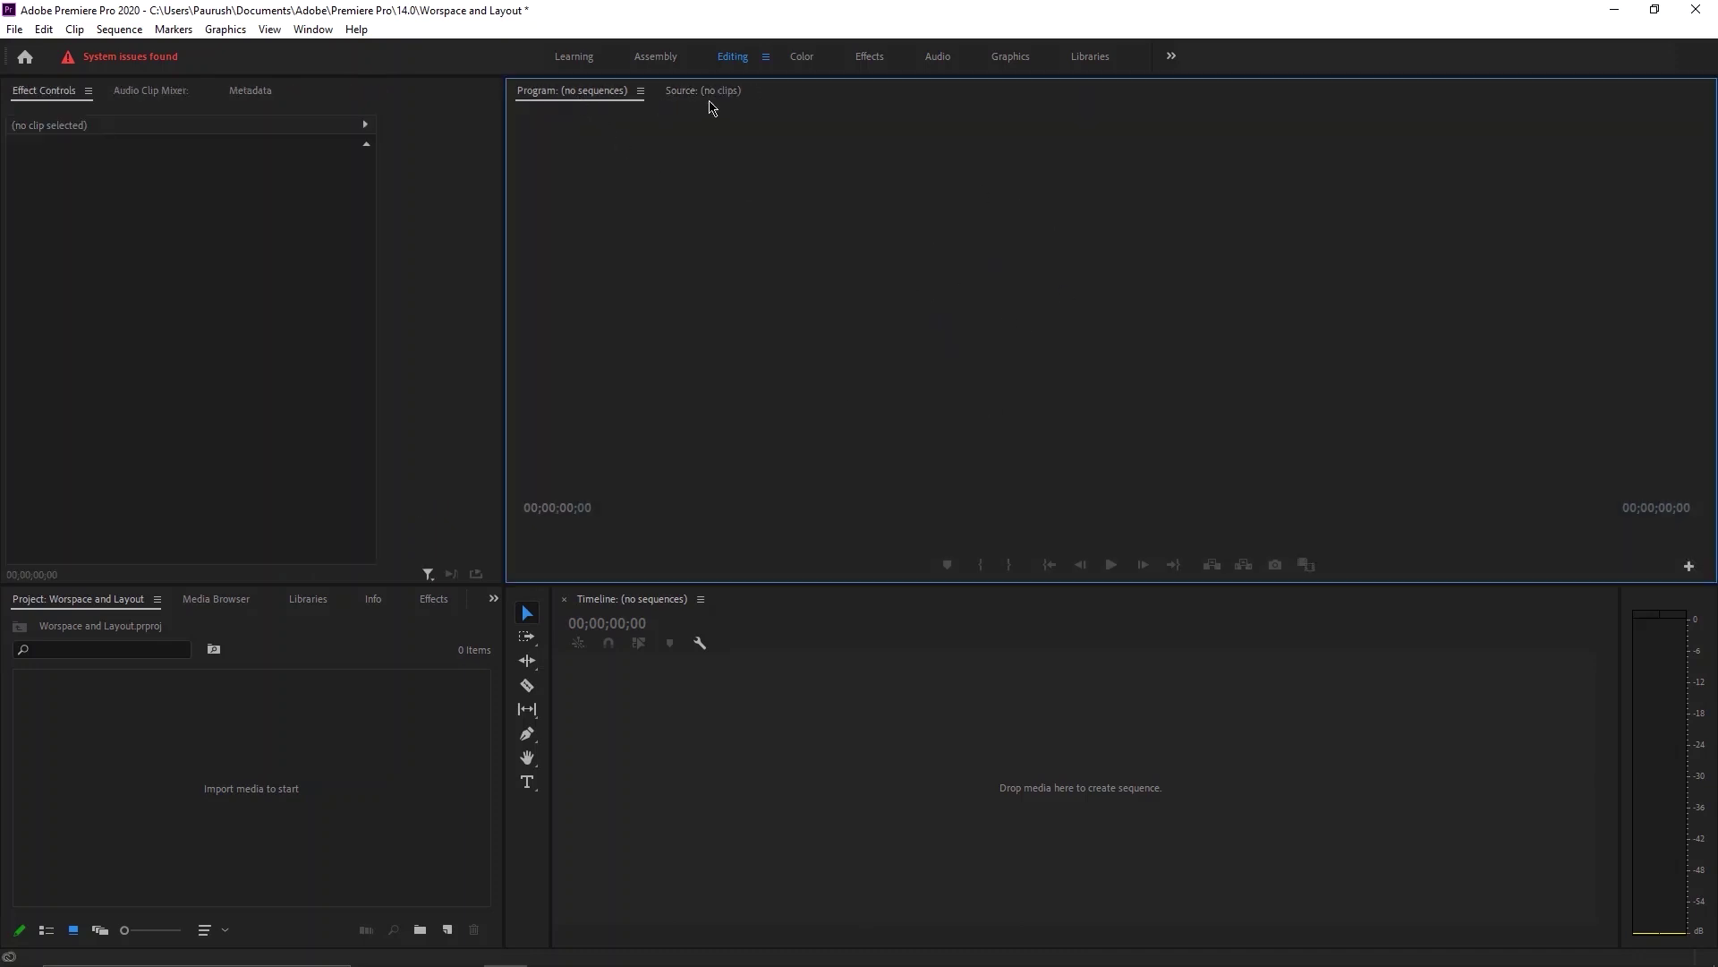
left_click(709, 96)
left_click(584, 98)
left_click(691, 92)
left_click(580, 96)
left_click(703, 92)
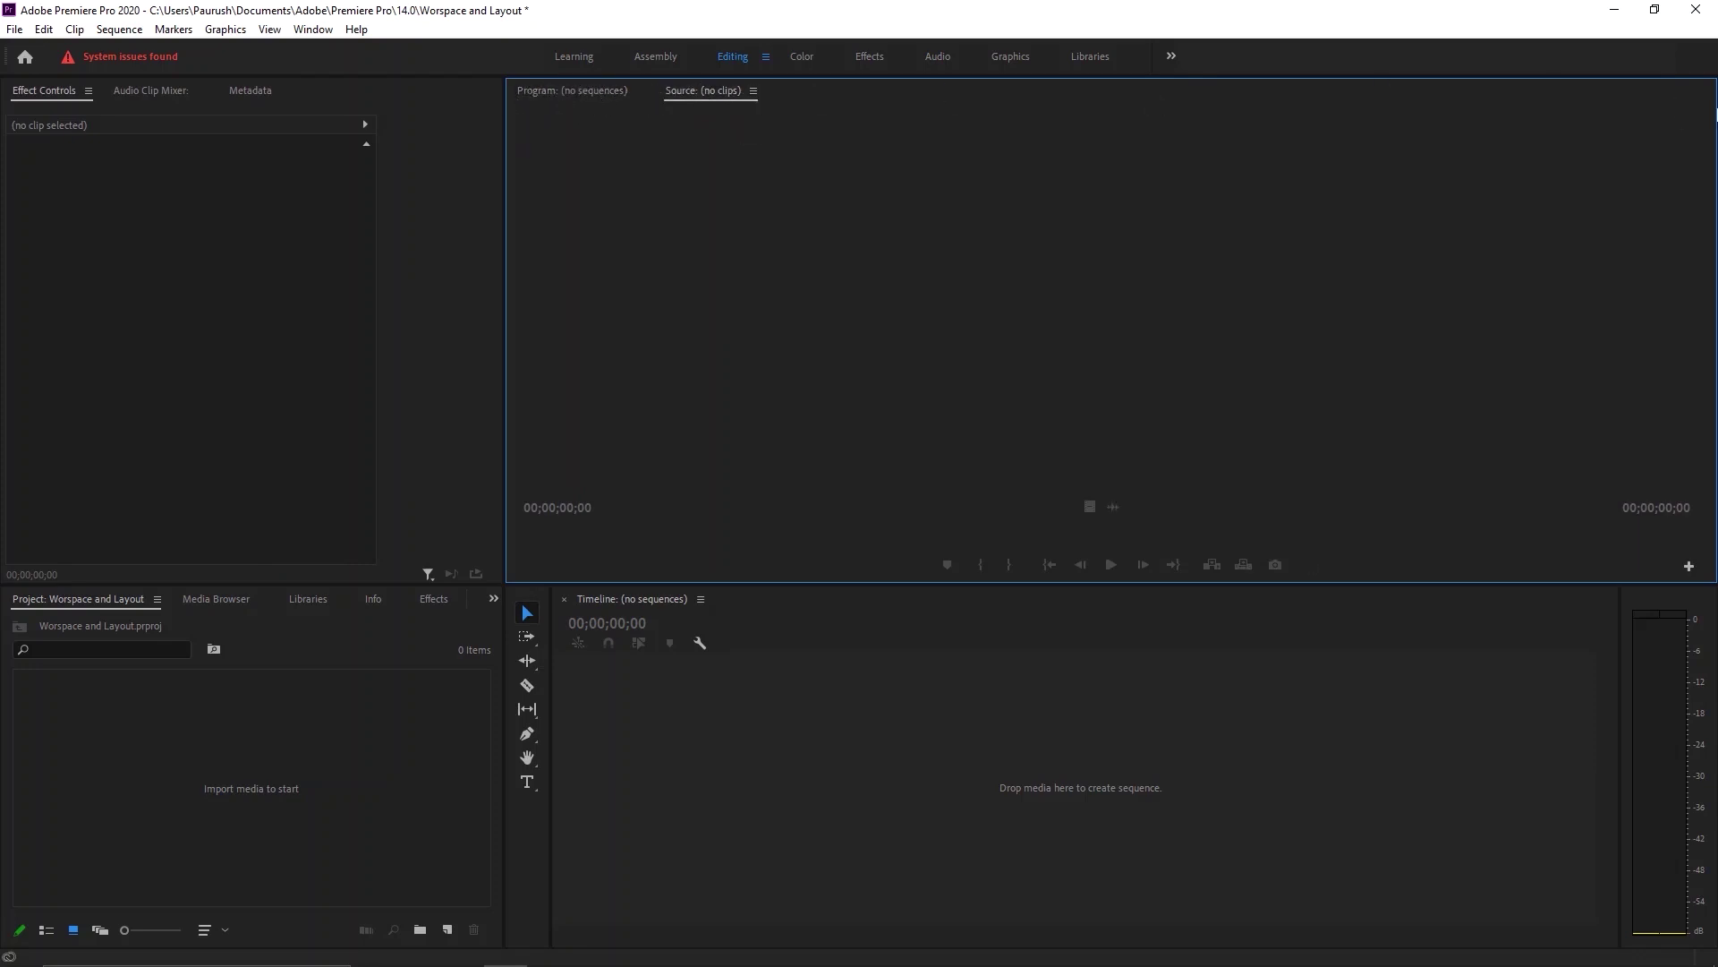
Toggle the Program and Source tabs again, then drag the Source tab out of the group.
left_click(613, 97)
left_click(704, 93)
left_click(591, 99)
left_click(702, 95)
left_click(591, 100)
left_click(677, 100)
left_click(596, 98)
left_click_drag(735, 94, 532, 324)
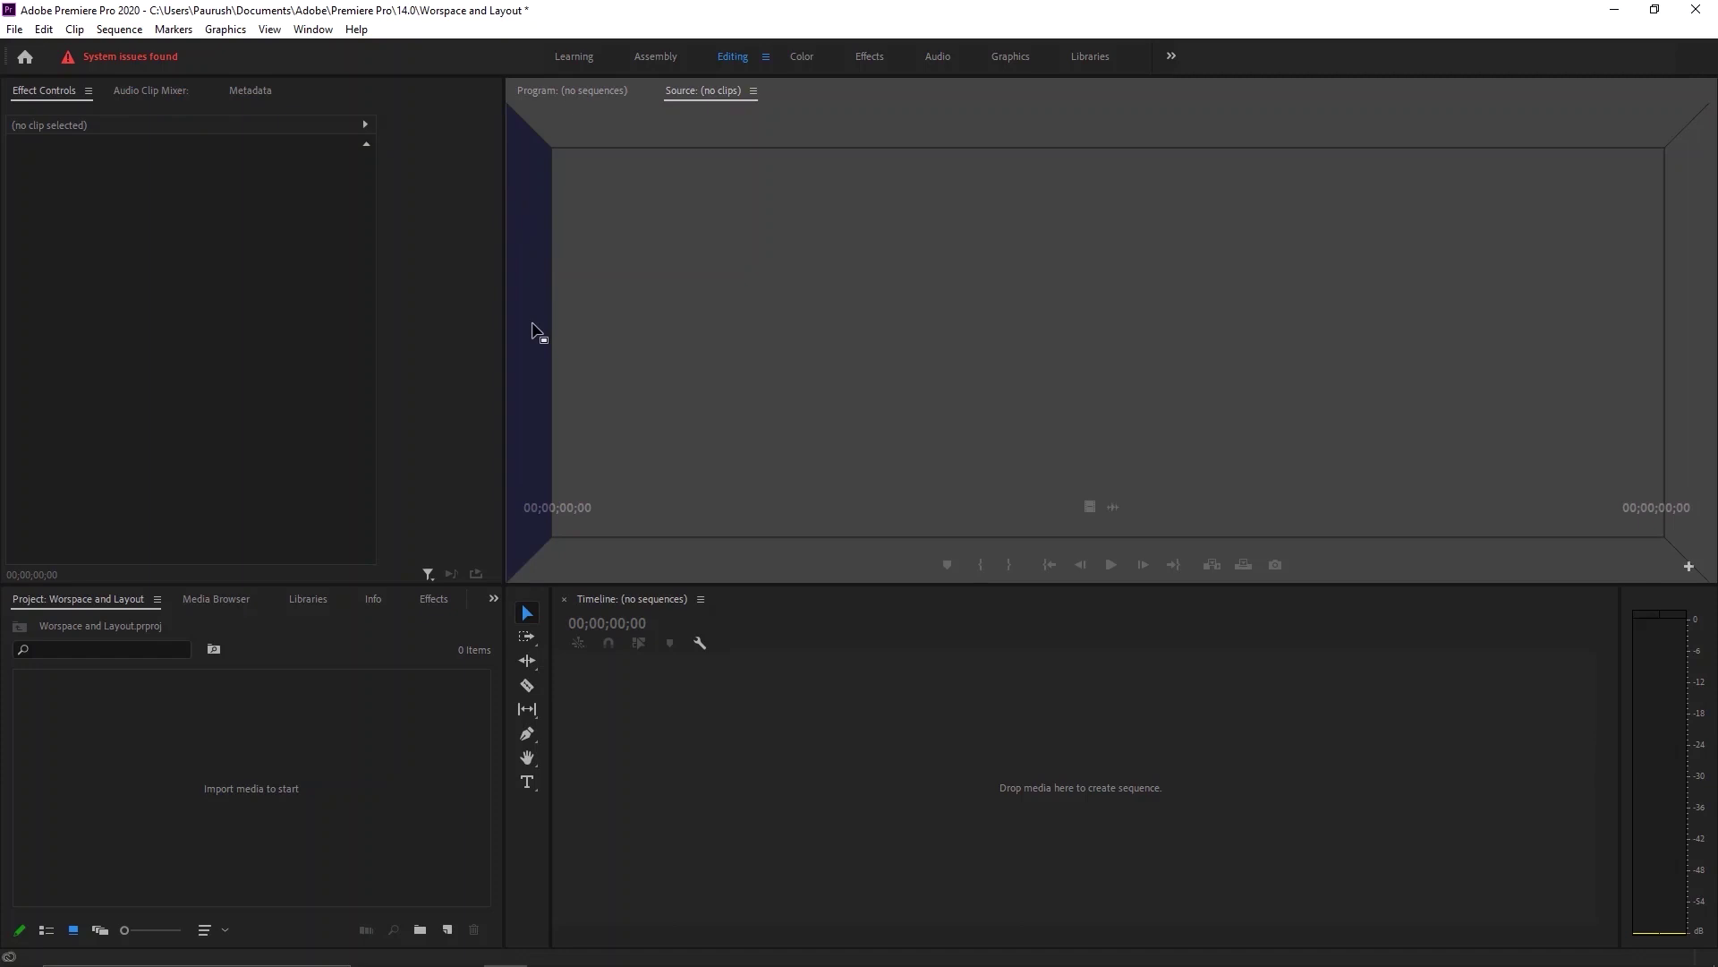
Try docking the Source monitor as a left pane, then into the Effect Controls group.
left_click_drag(532, 324, 533, 329)
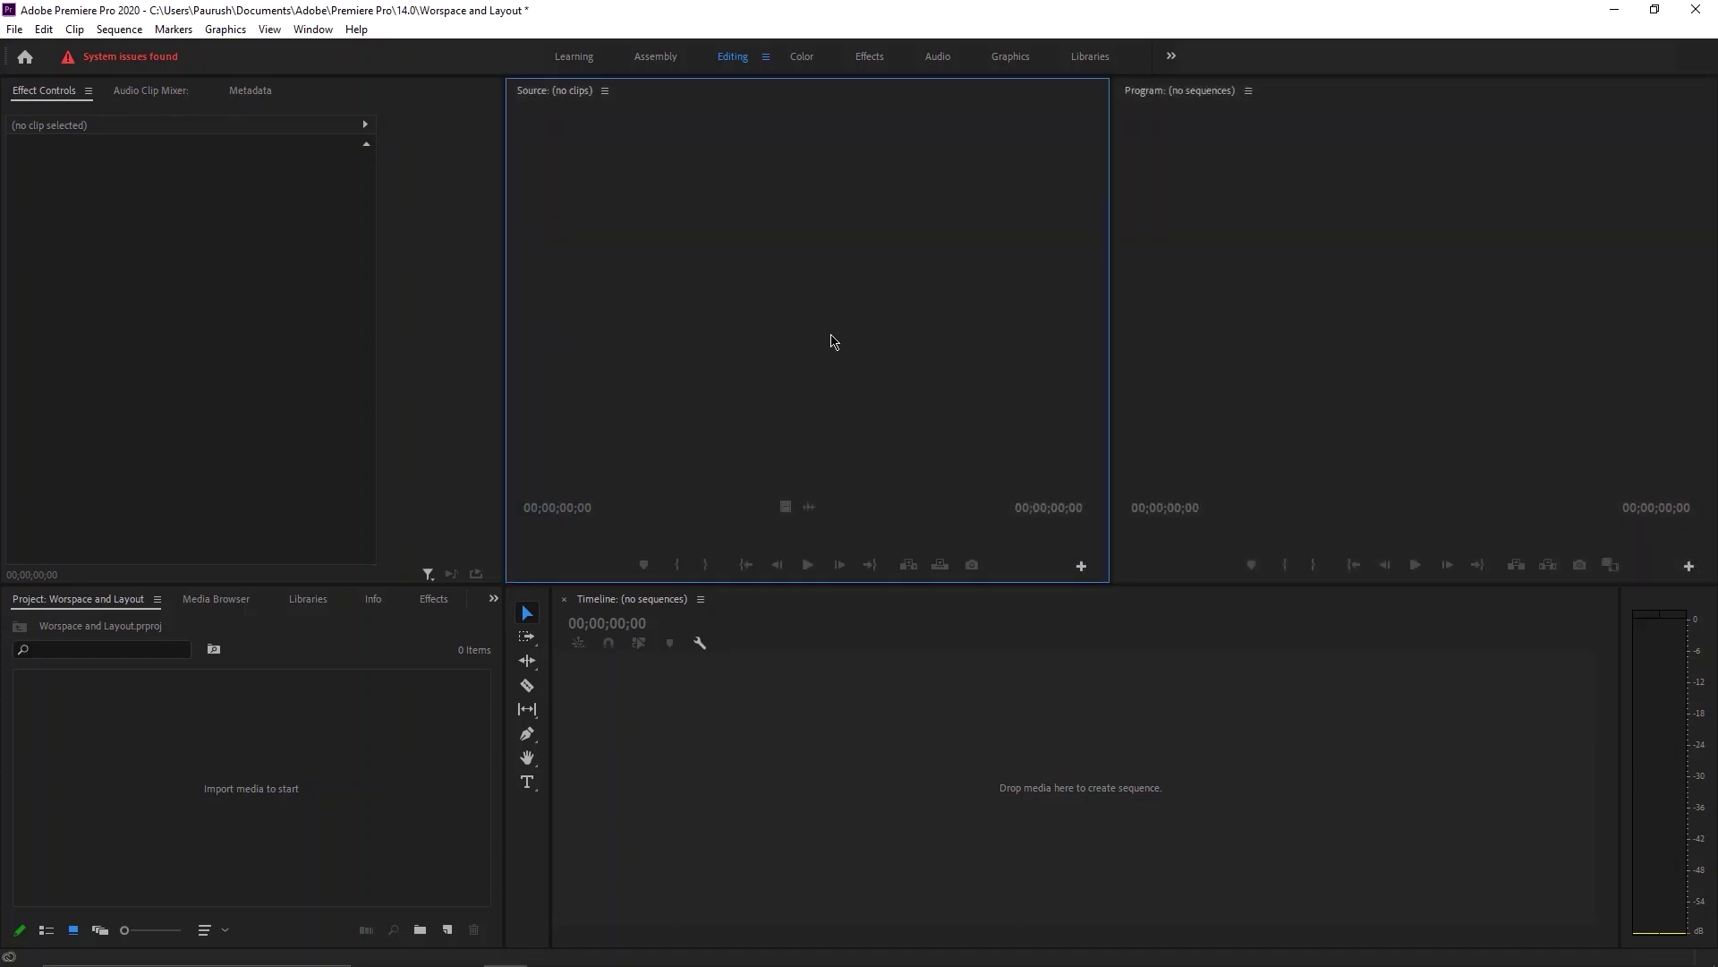
left_click(1162, 266)
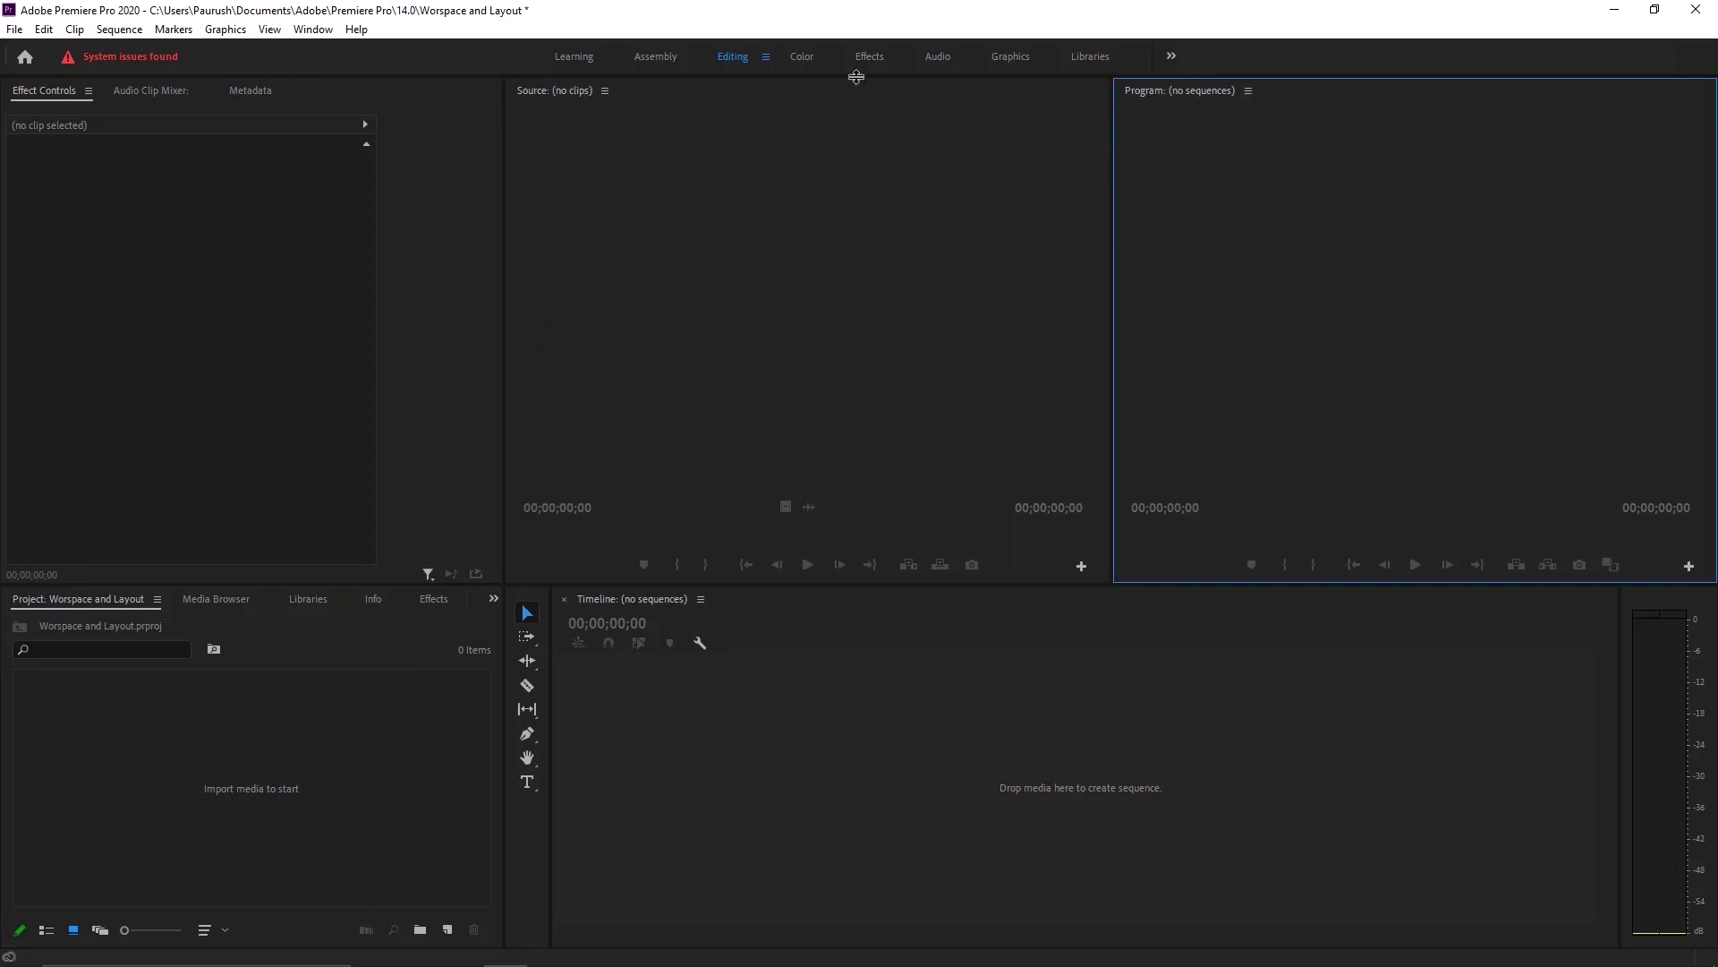
left_click_drag(575, 93, 352, 304)
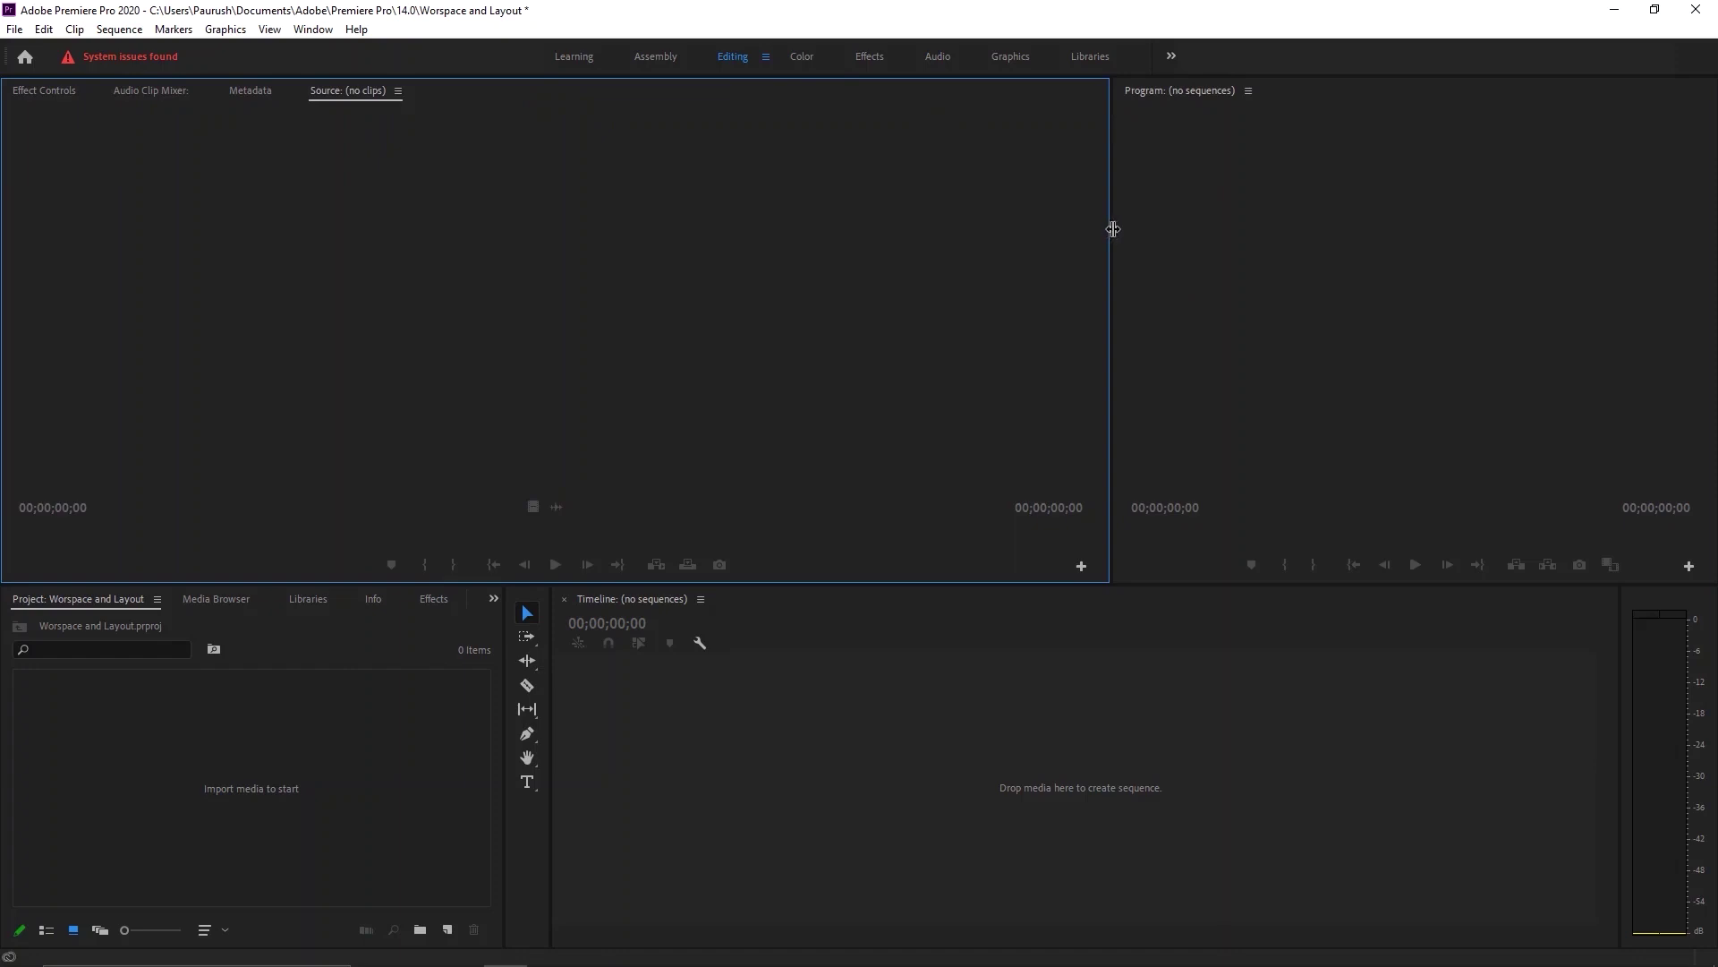
Widen the Program monitor and dock Source as its own pane beside it.
left_click_drag(1112, 229, 583, 305)
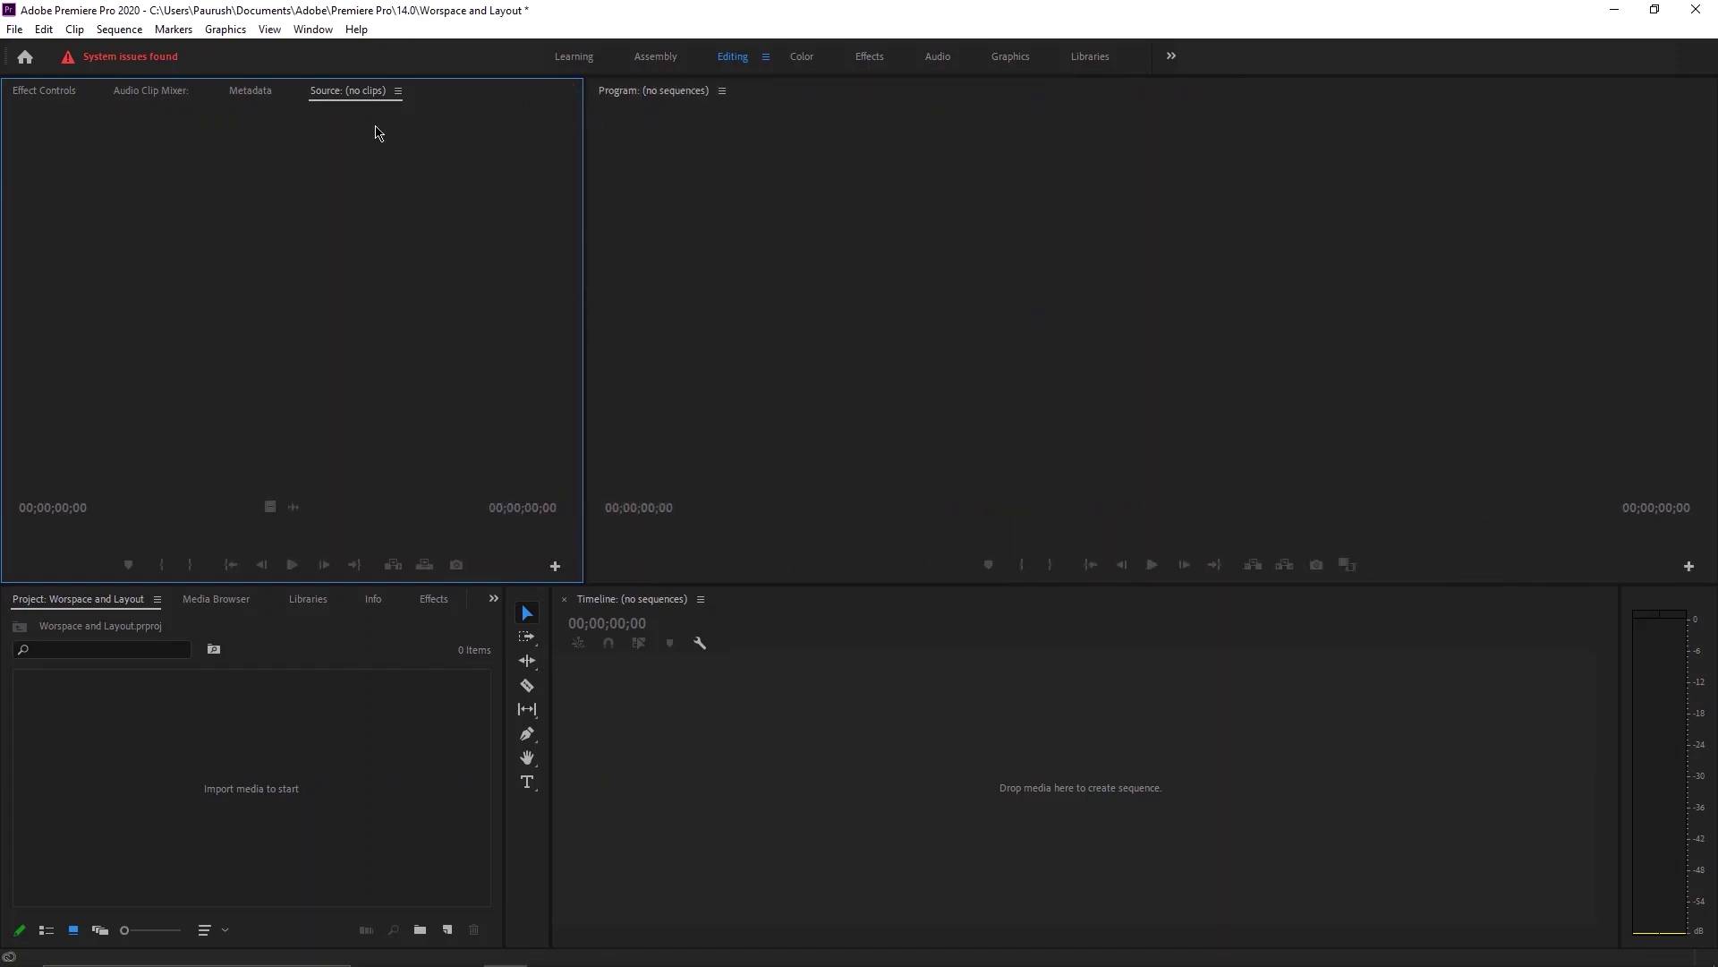
left_click_drag(339, 92, 611, 317)
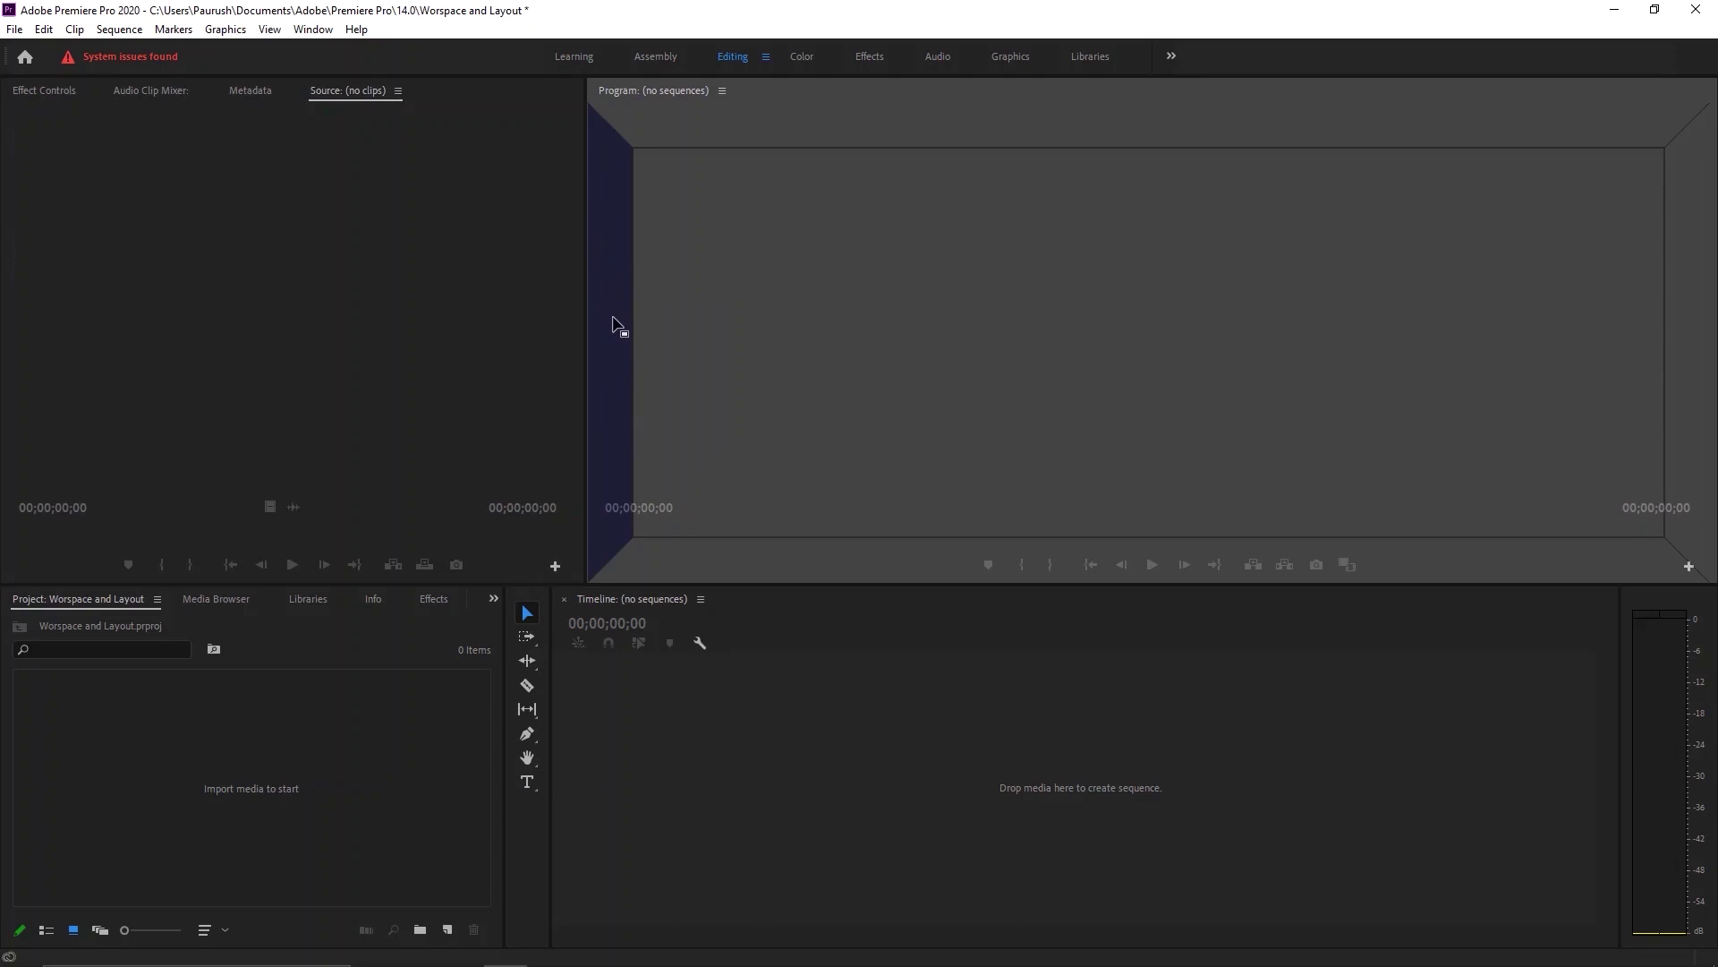
mouse_move(614, 317)
left_mouse_down()
mouse_move(921, 161)
mouse_move(894, 284)
mouse_move(1331, 295)
mouse_move(952, 272)
mouse_move(1089, 226)
mouse_move(631, 309)
left_mouse_up()
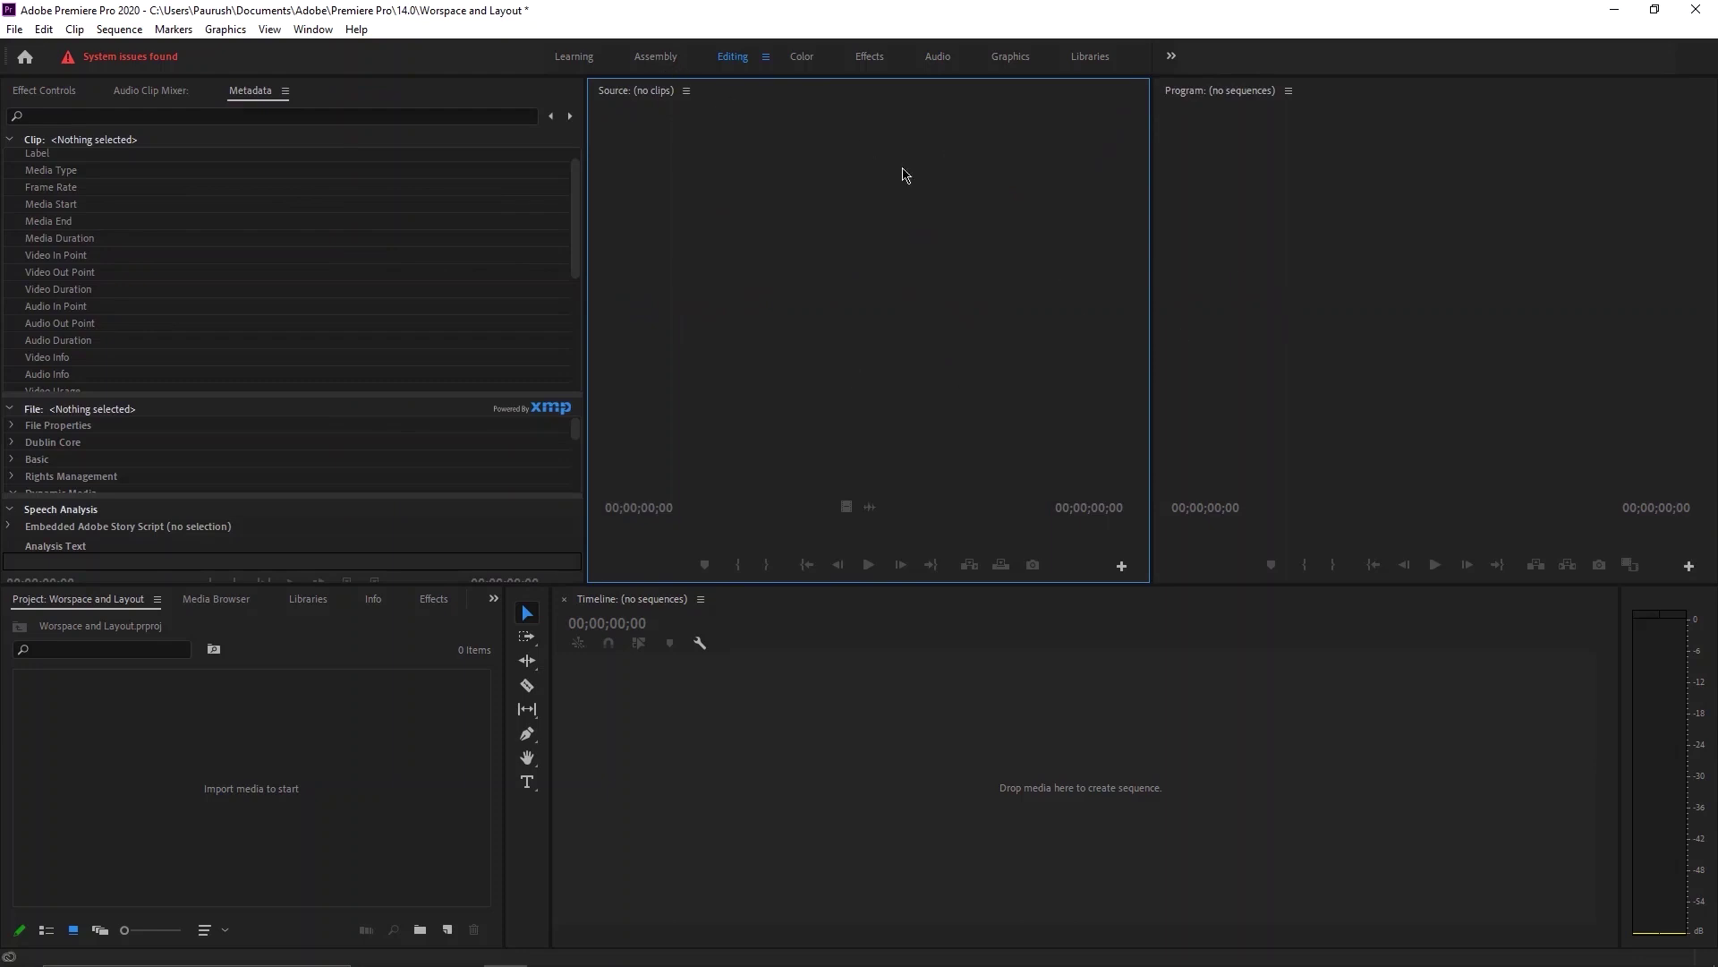
left_click_drag(632, 87, 391, 258)
left_click_drag(1147, 268, 560, 295)
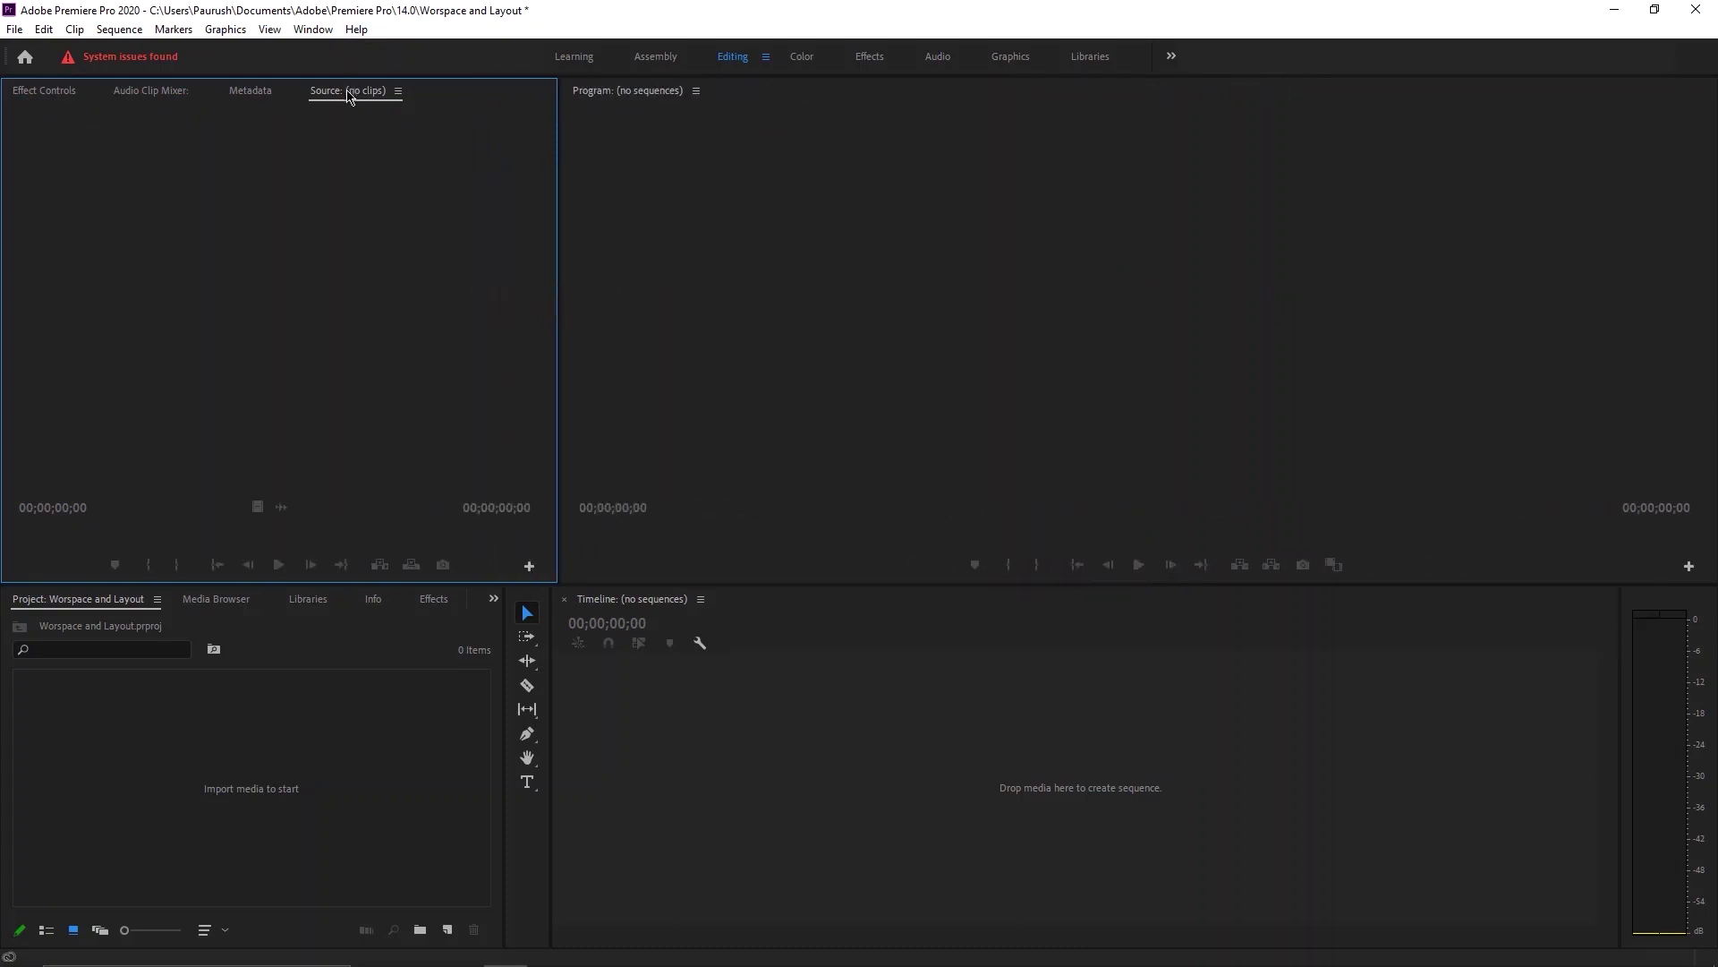
left_click_drag(351, 93, 911, 139)
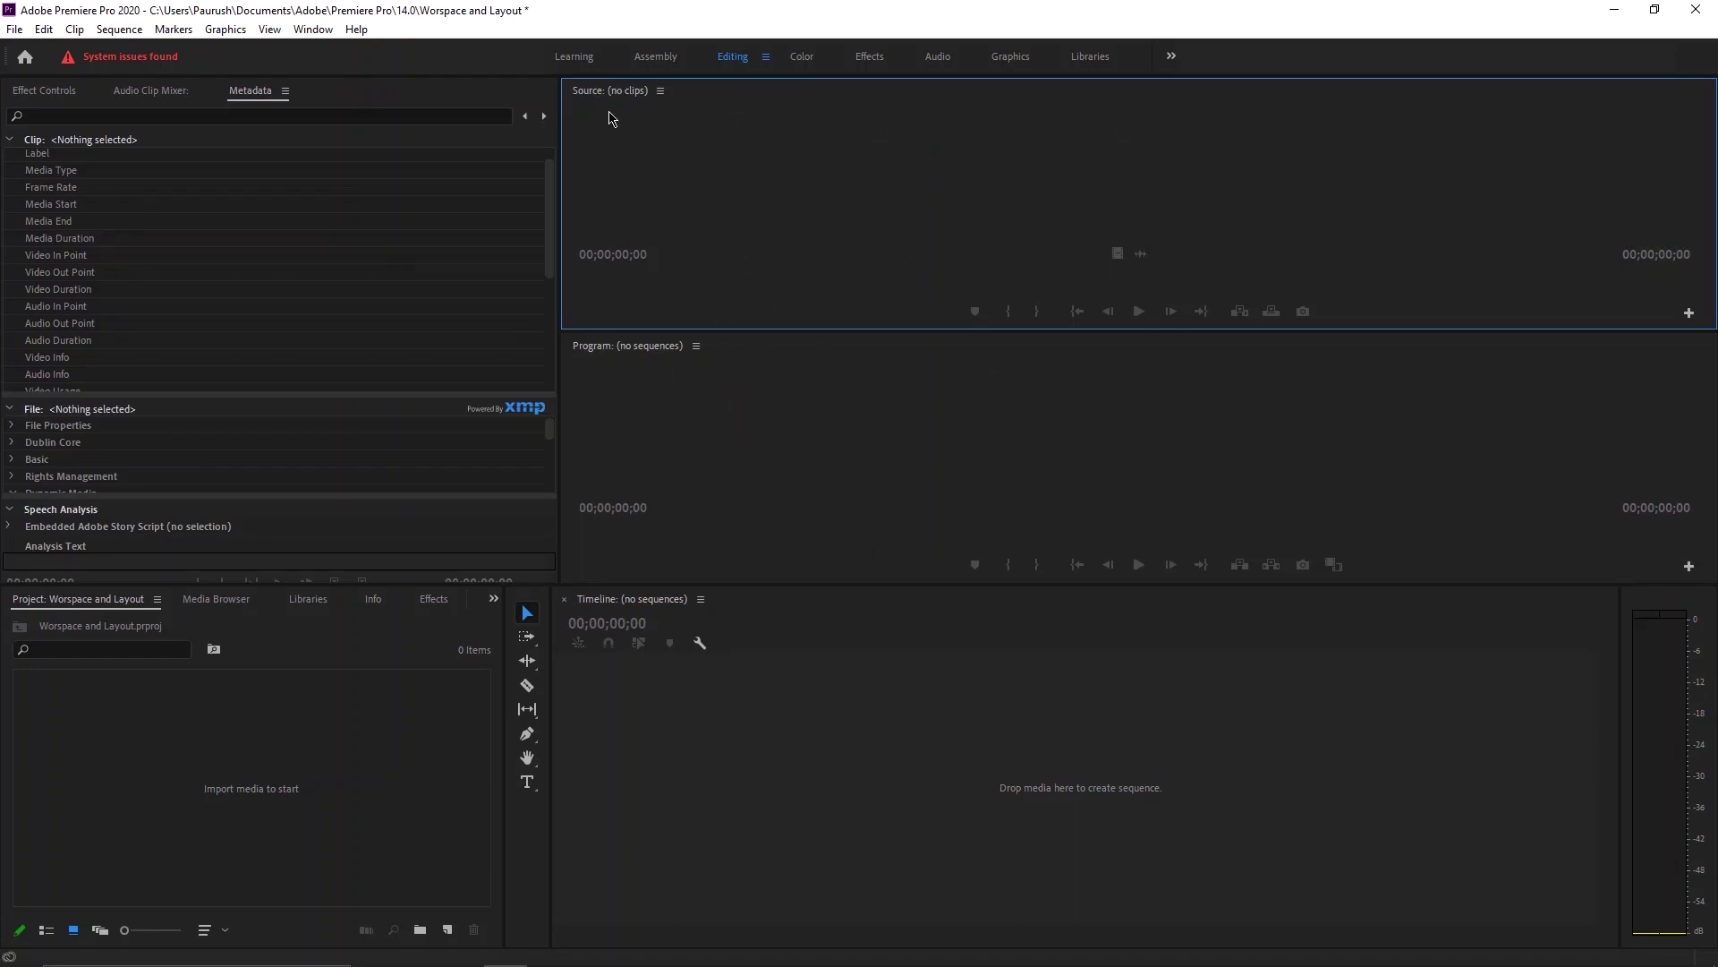
left_click_drag(614, 95, 862, 460)
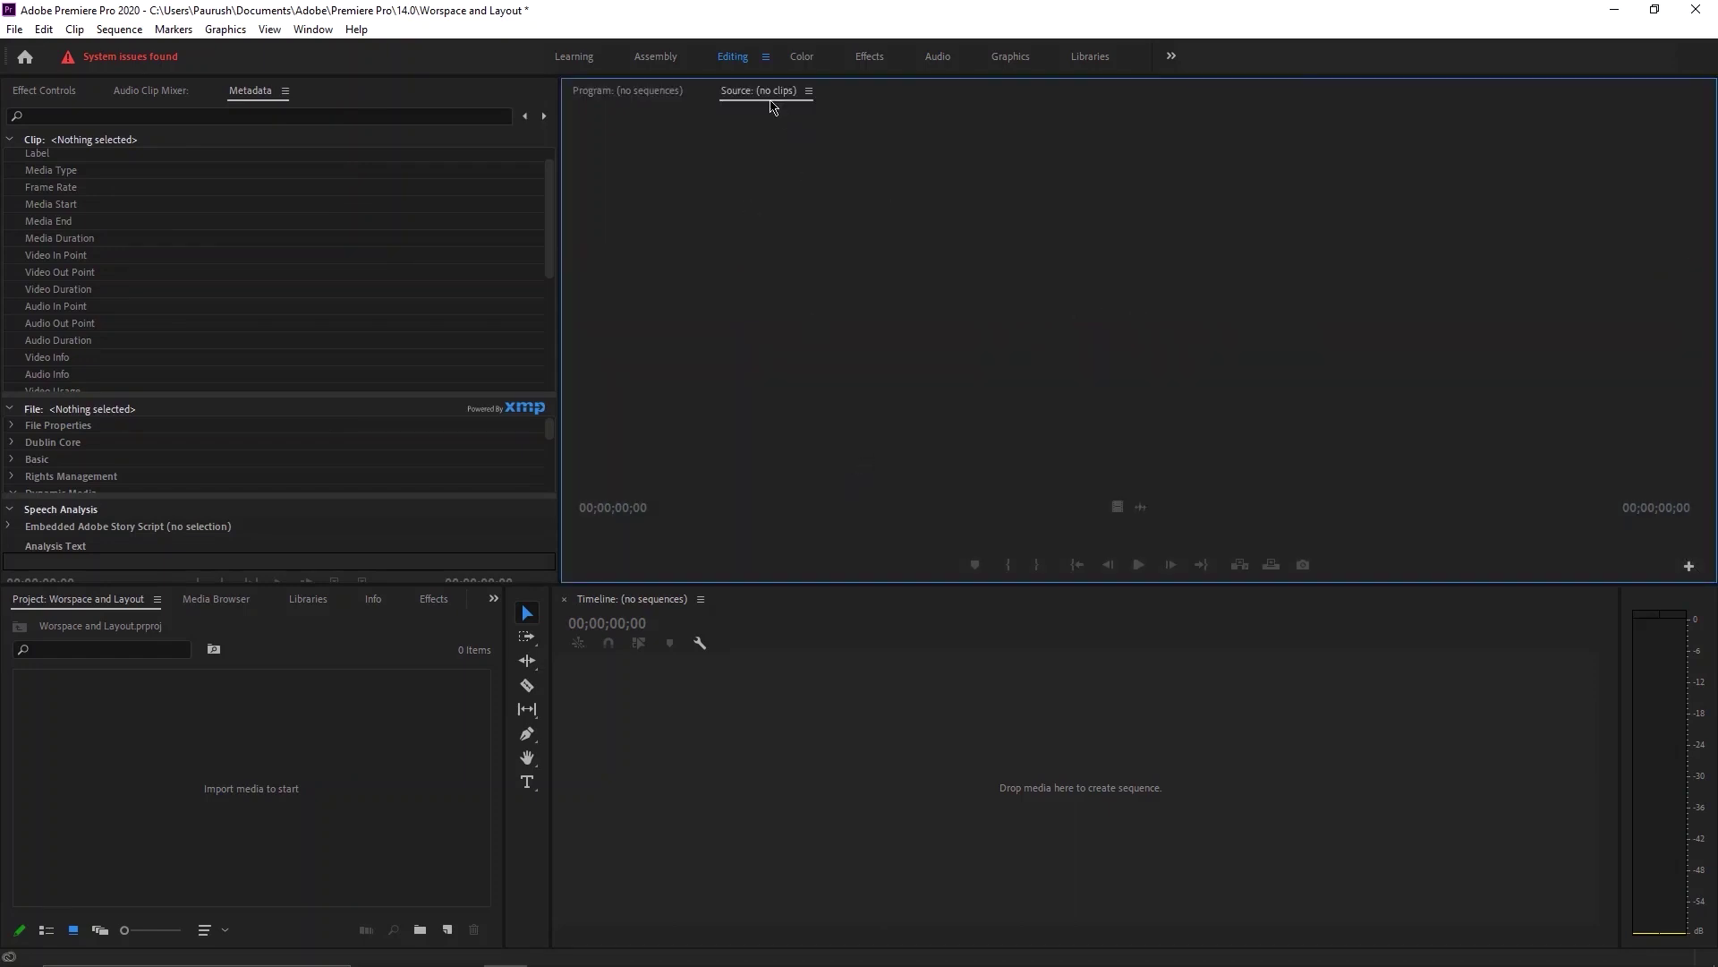
left_click_drag(767, 98, 1611, 408)
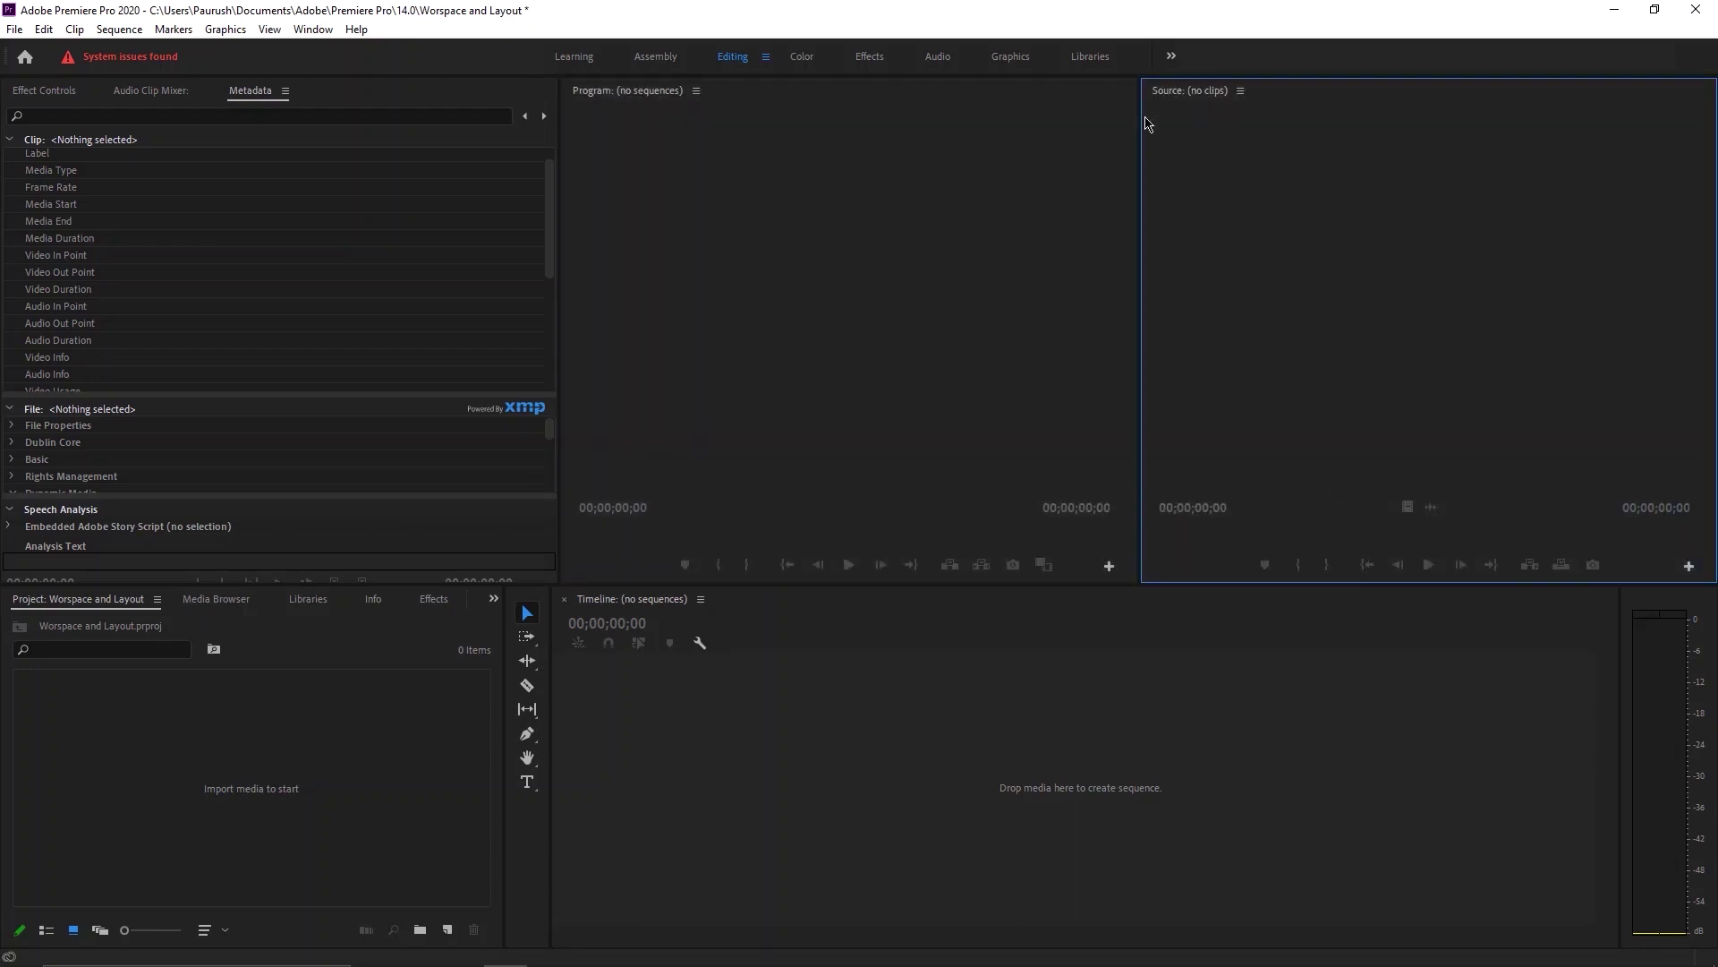
left_click_drag(1169, 93, 957, 170)
left_click_drag(772, 93, 591, 280)
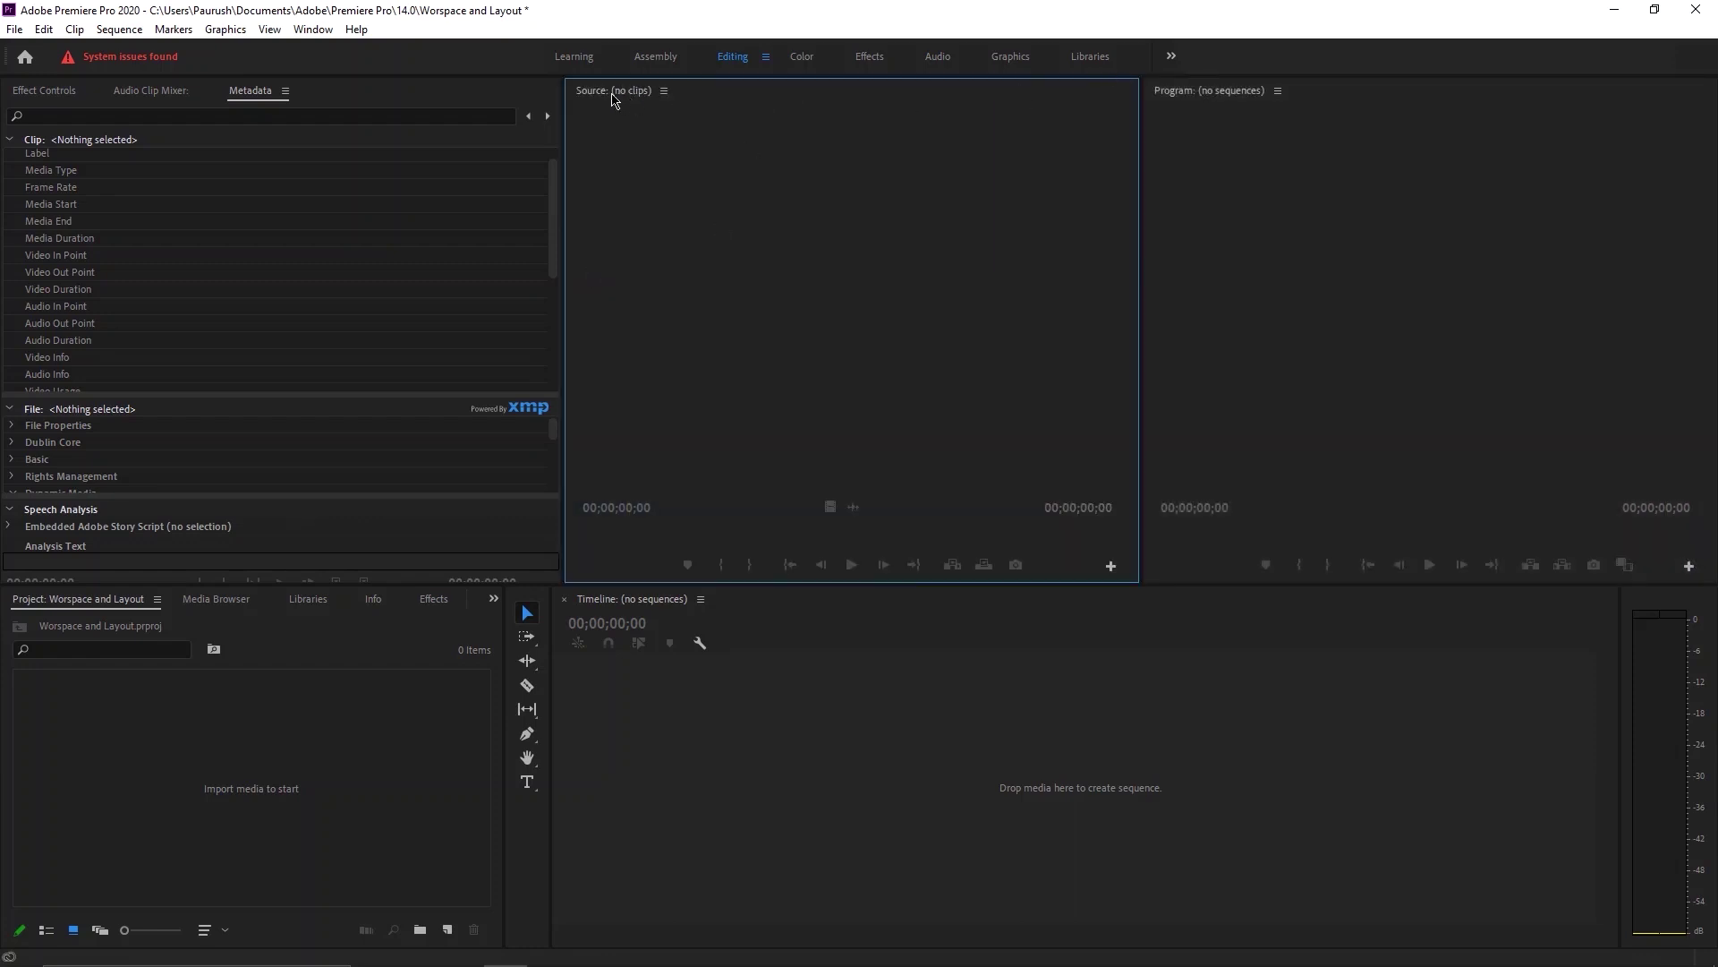
Narrow the Metadata group and tab Source with Program, placing Source first and in front.
left_click_drag(611, 98, 1267, 565)
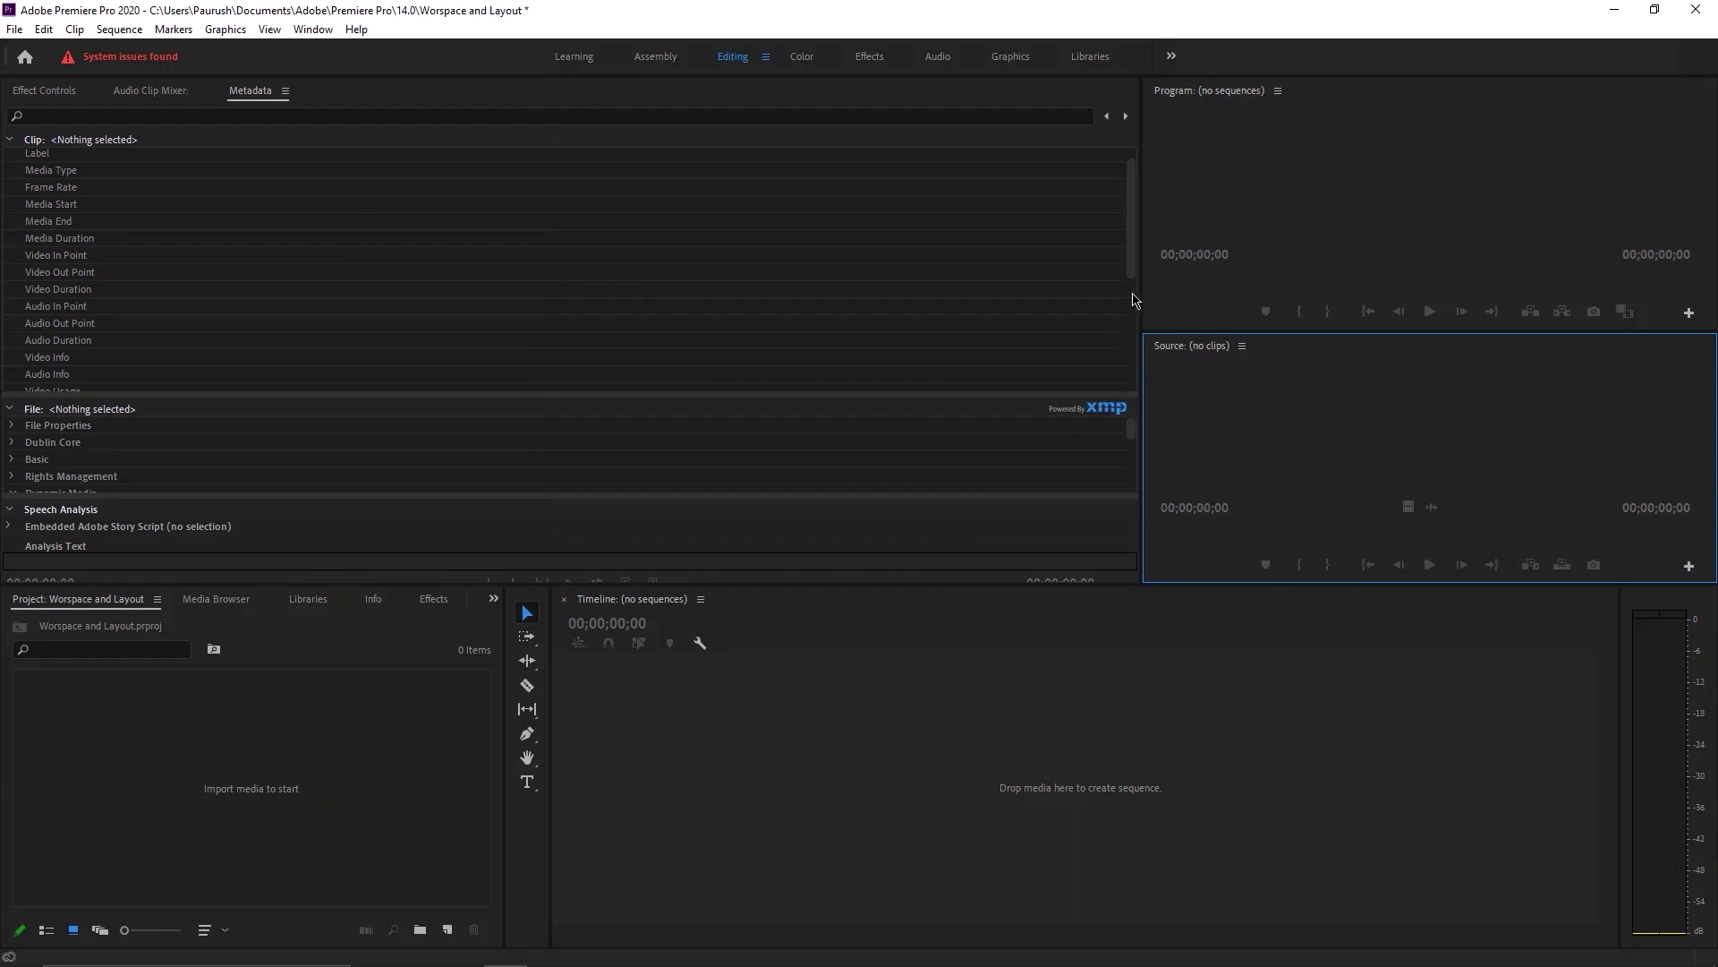
left_click_drag(1142, 298, 769, 244)
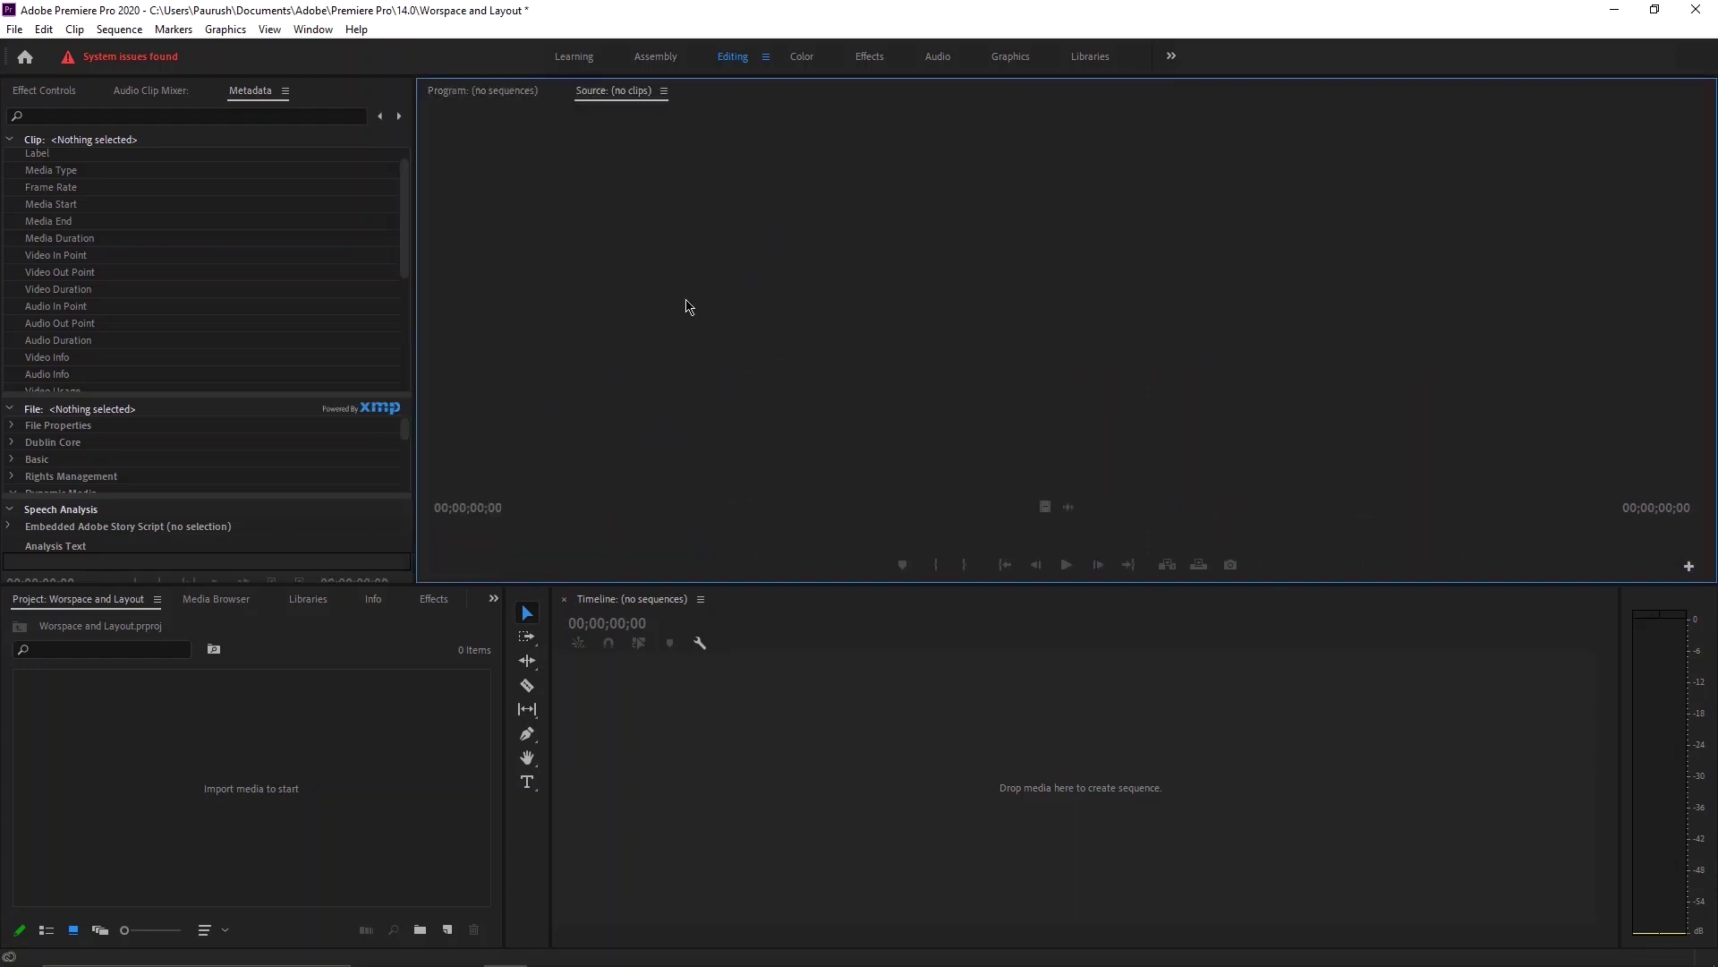
left_click_drag(613, 91, 587, 209)
left_click_drag(543, 280, 827, 353)
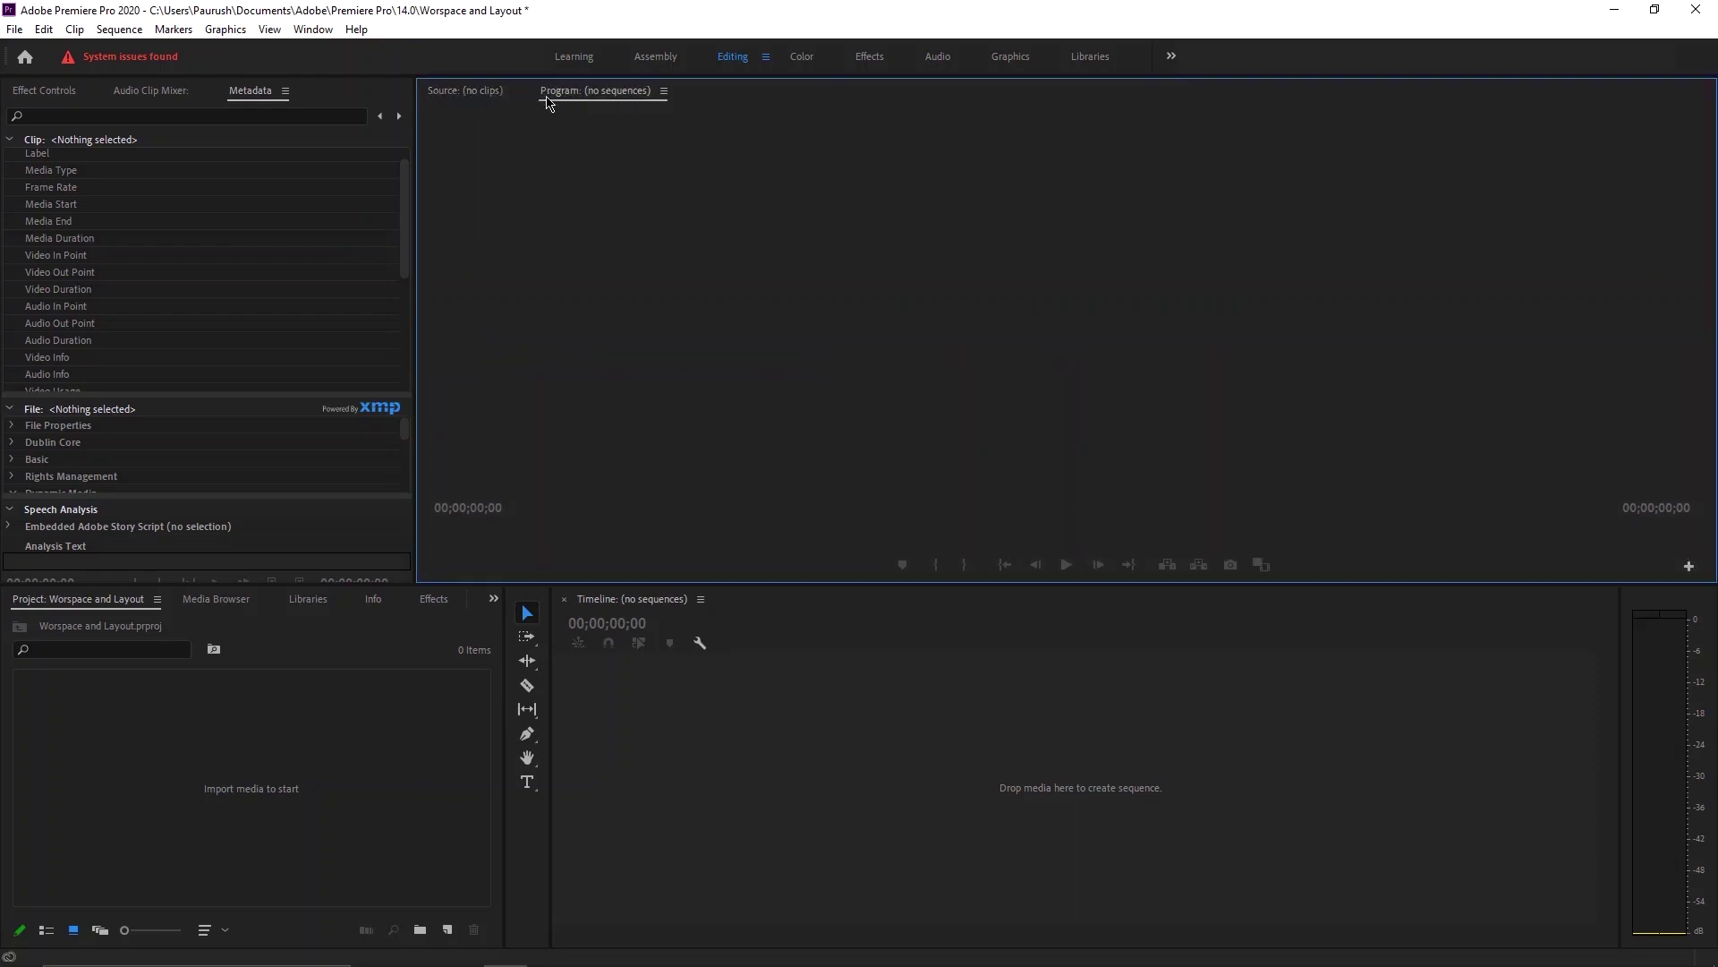
left_click(483, 93)
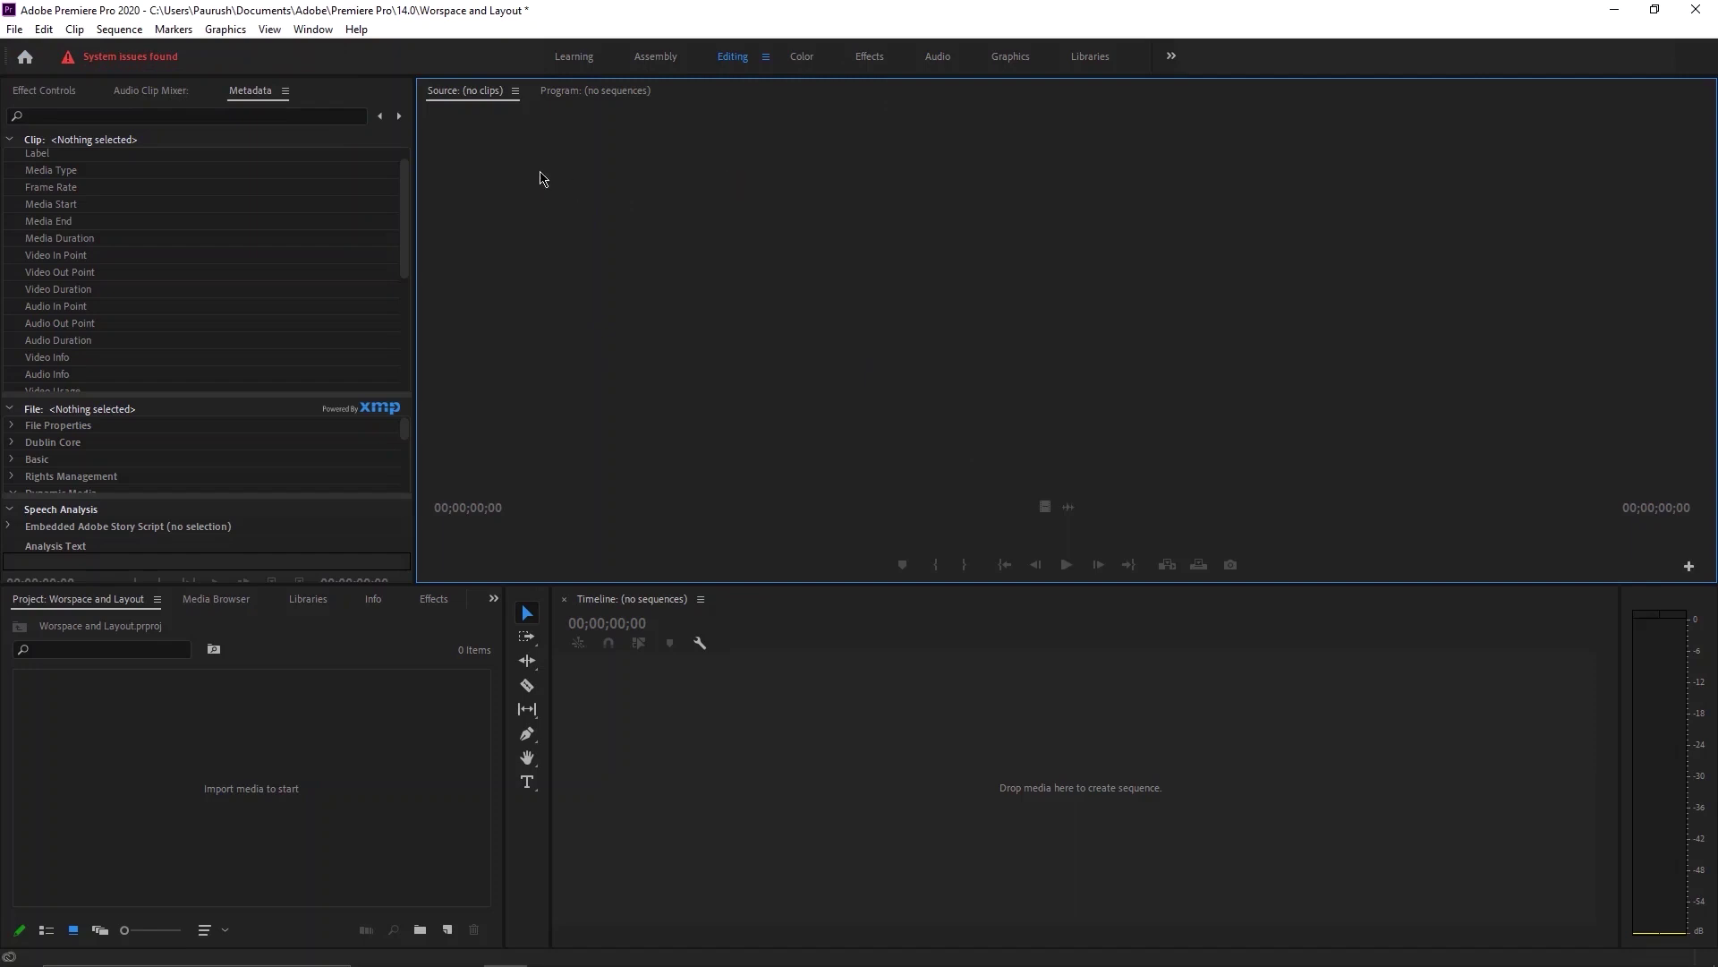
Close the Source monitor with Close Panel from its panel menu.
left_click(465, 90)
left_click(516, 92)
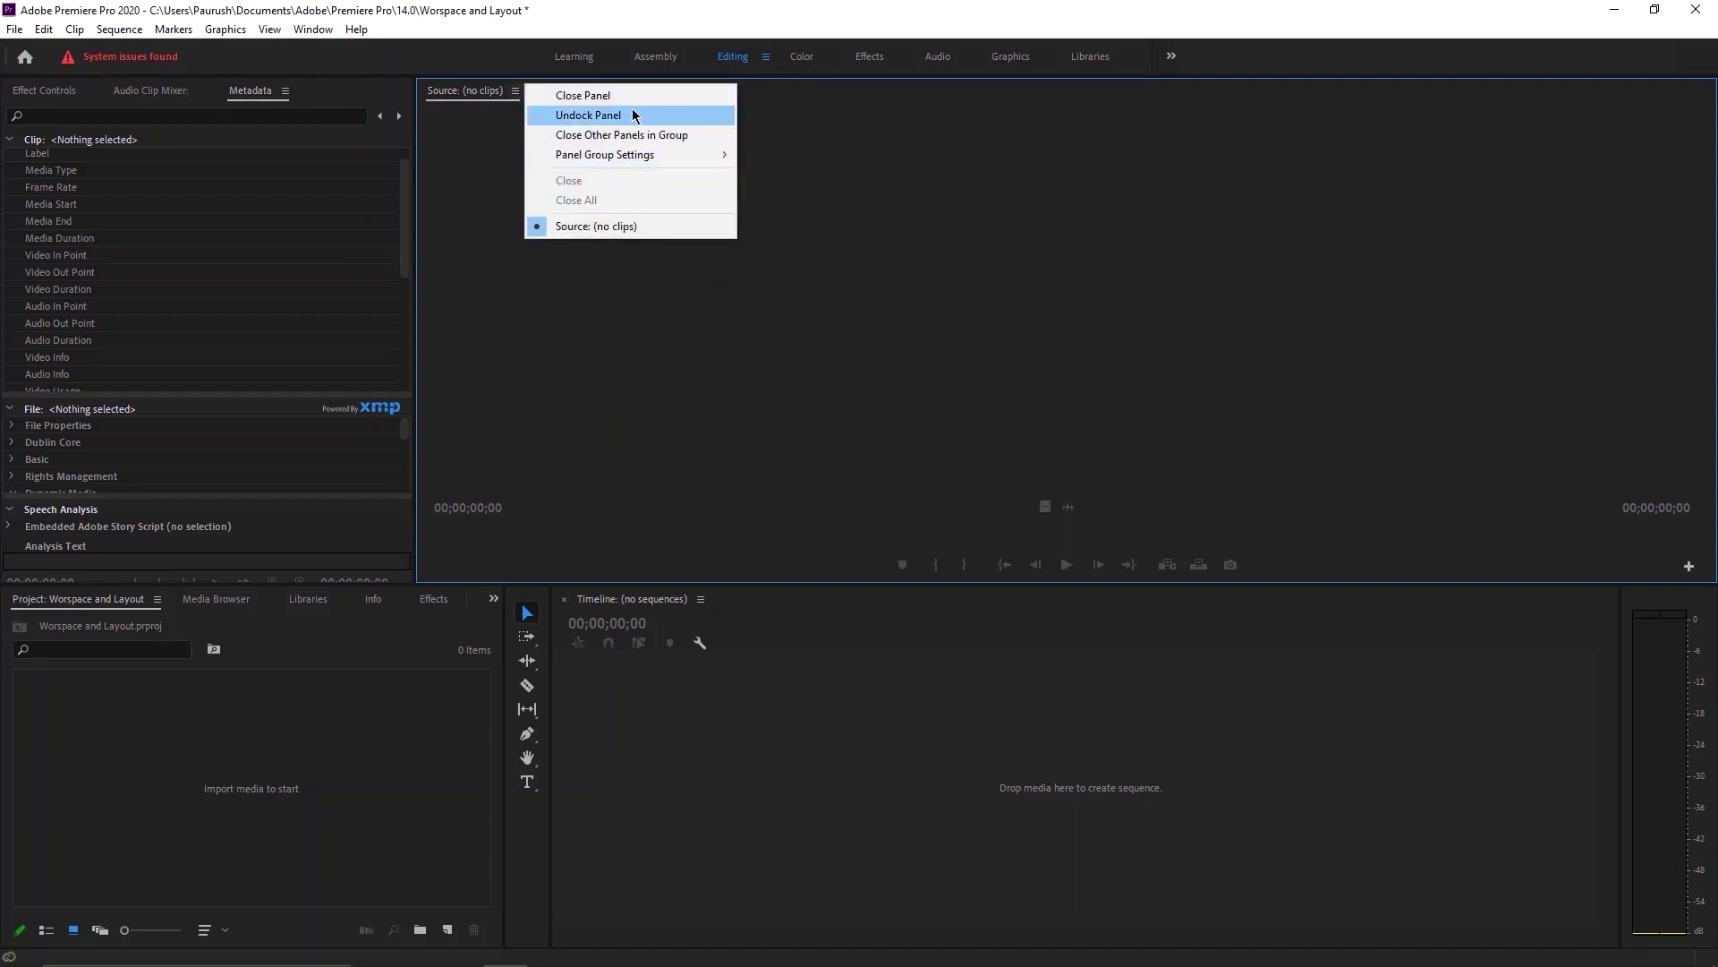
left_click(955, 284)
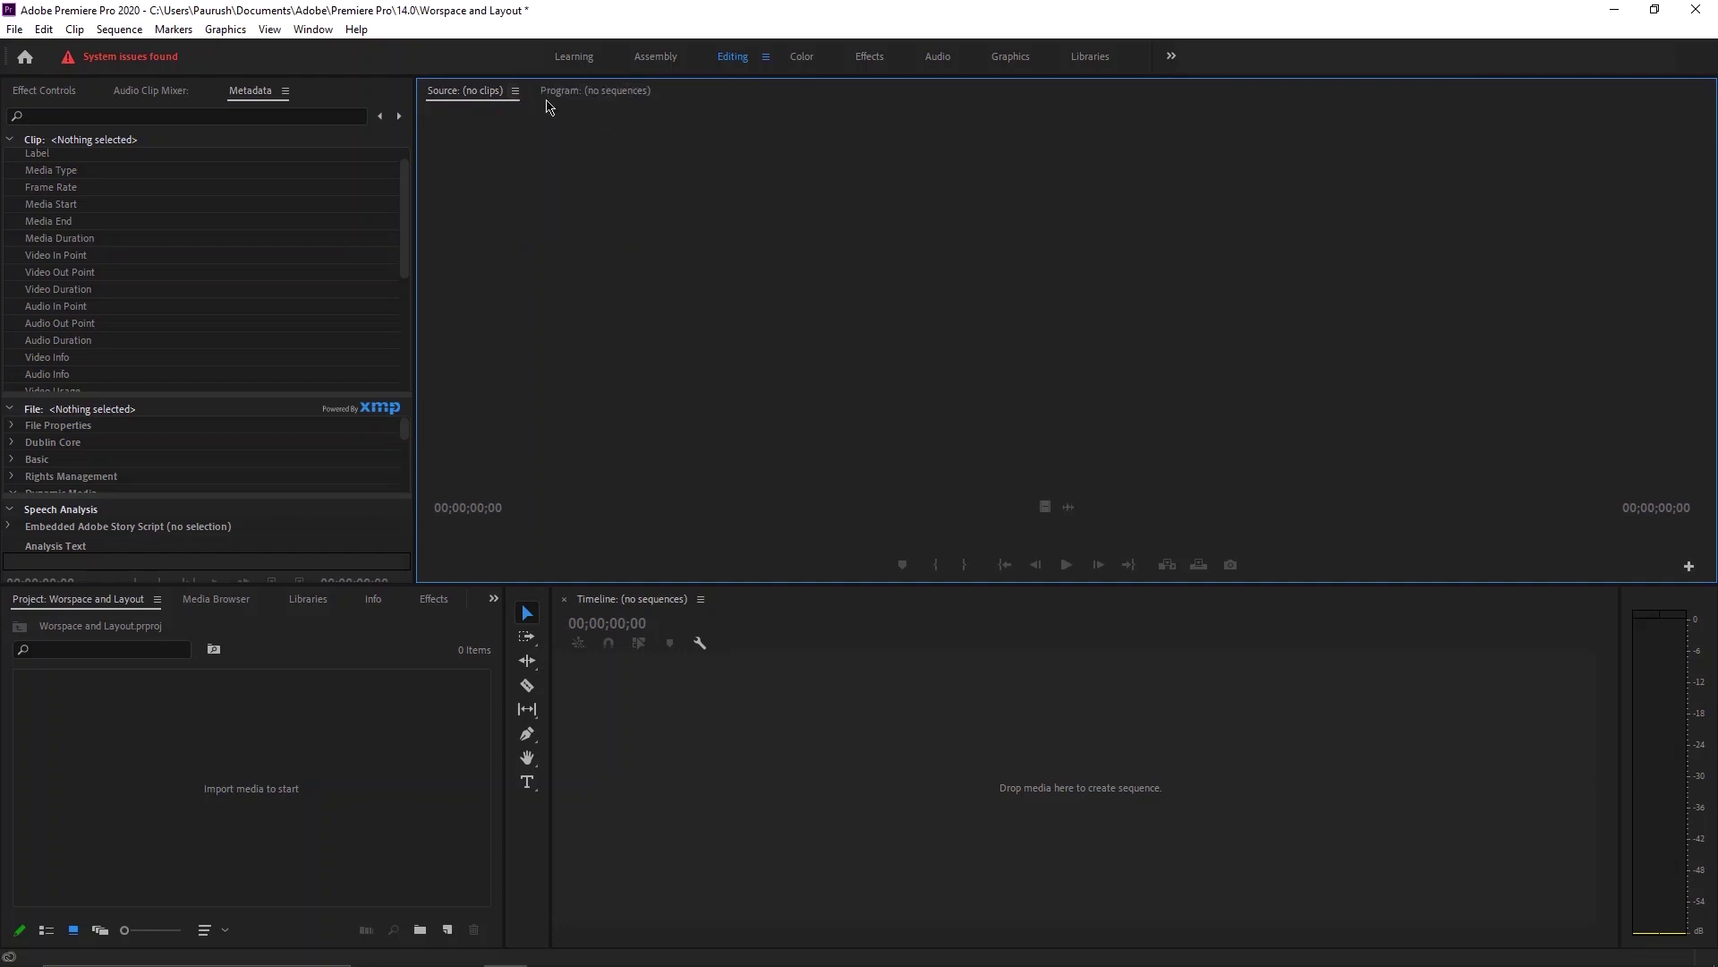
left_click(517, 90)
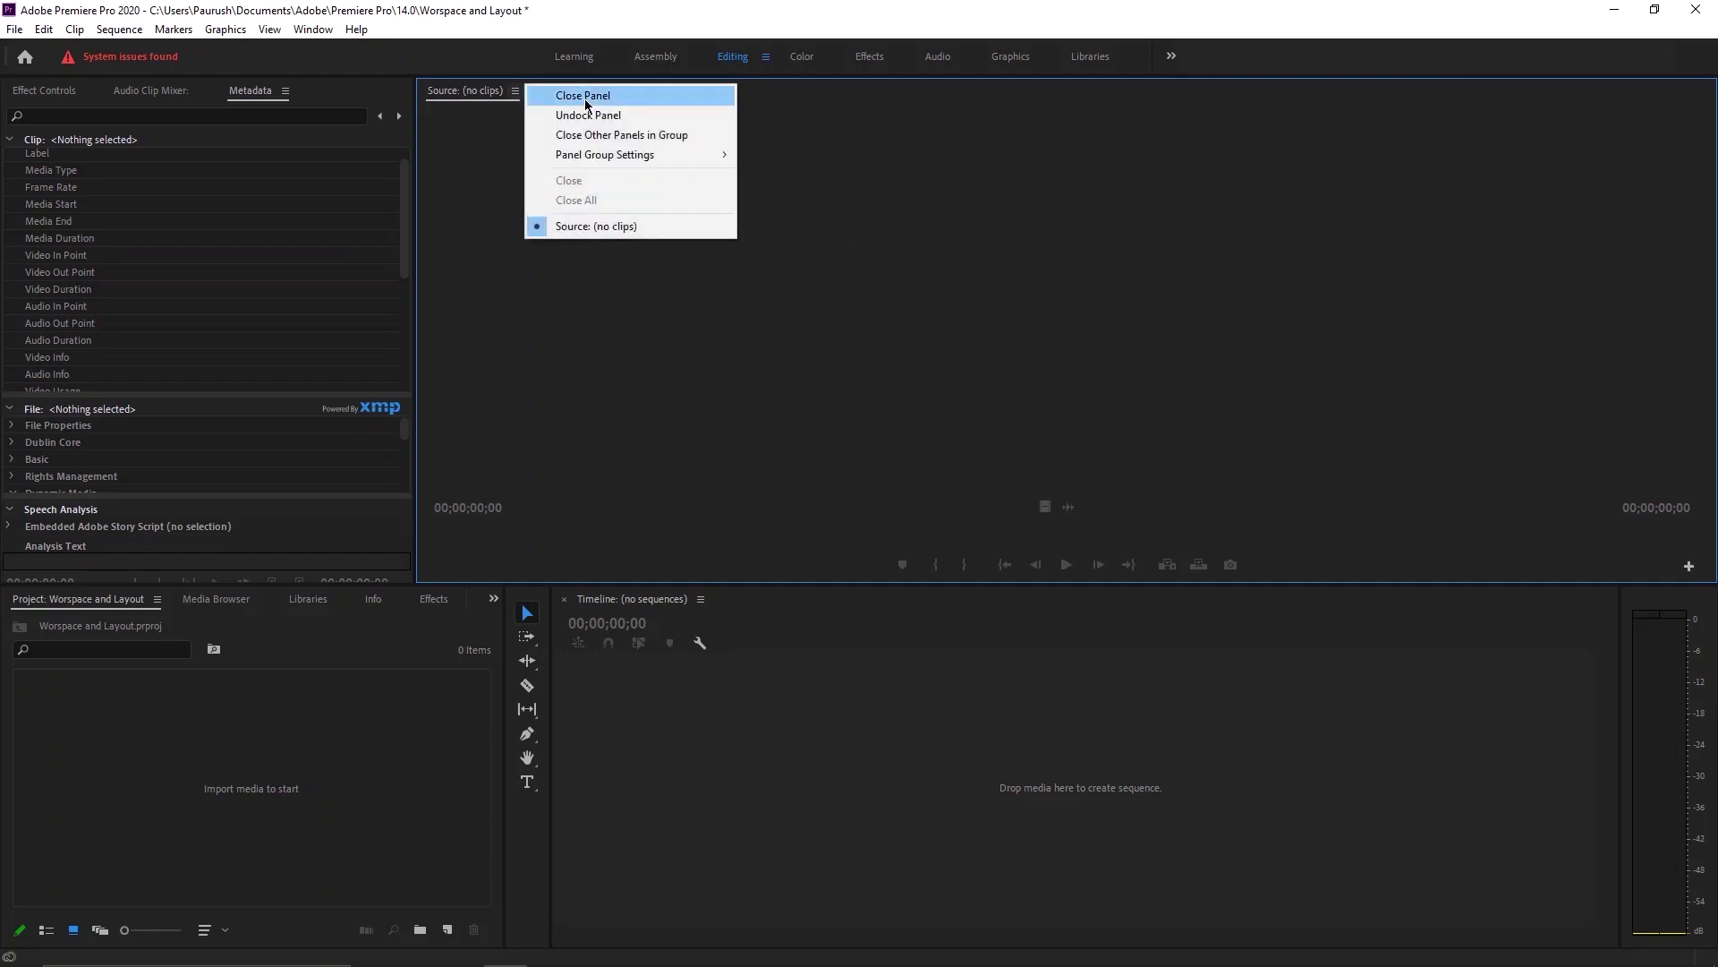
left_click(631, 96)
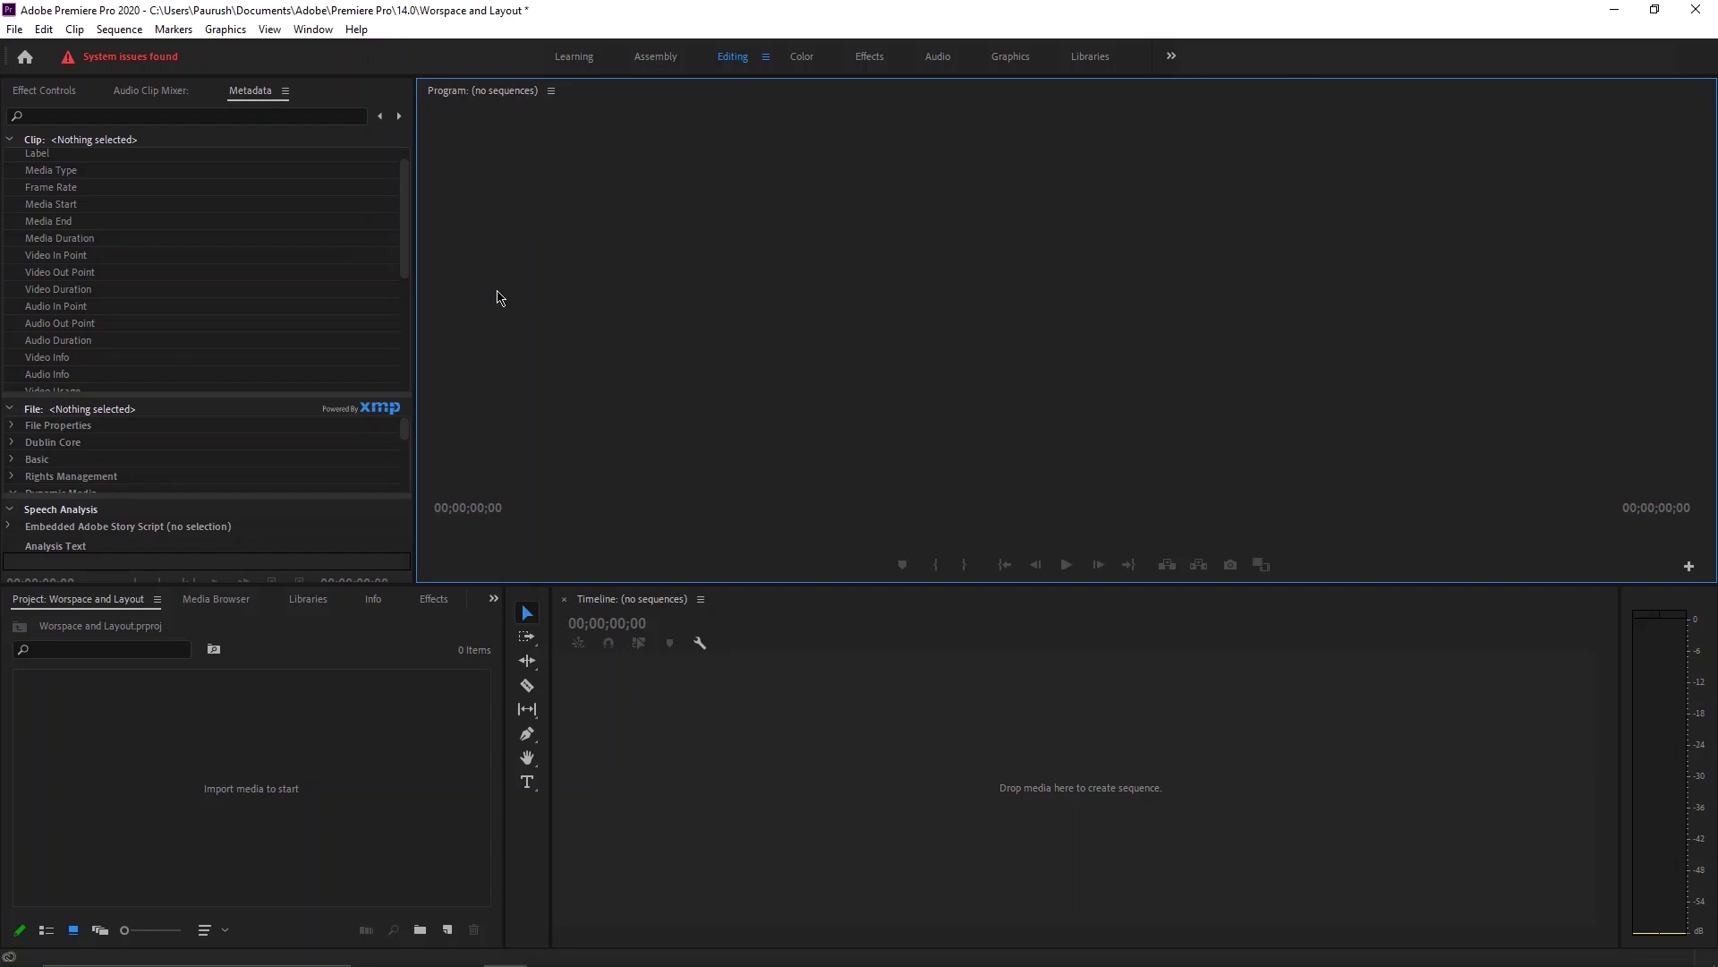
Dock Effect Controls next to the Program monitor, then undock it as a floating window.
left_click_drag(49, 93, 699, 250)
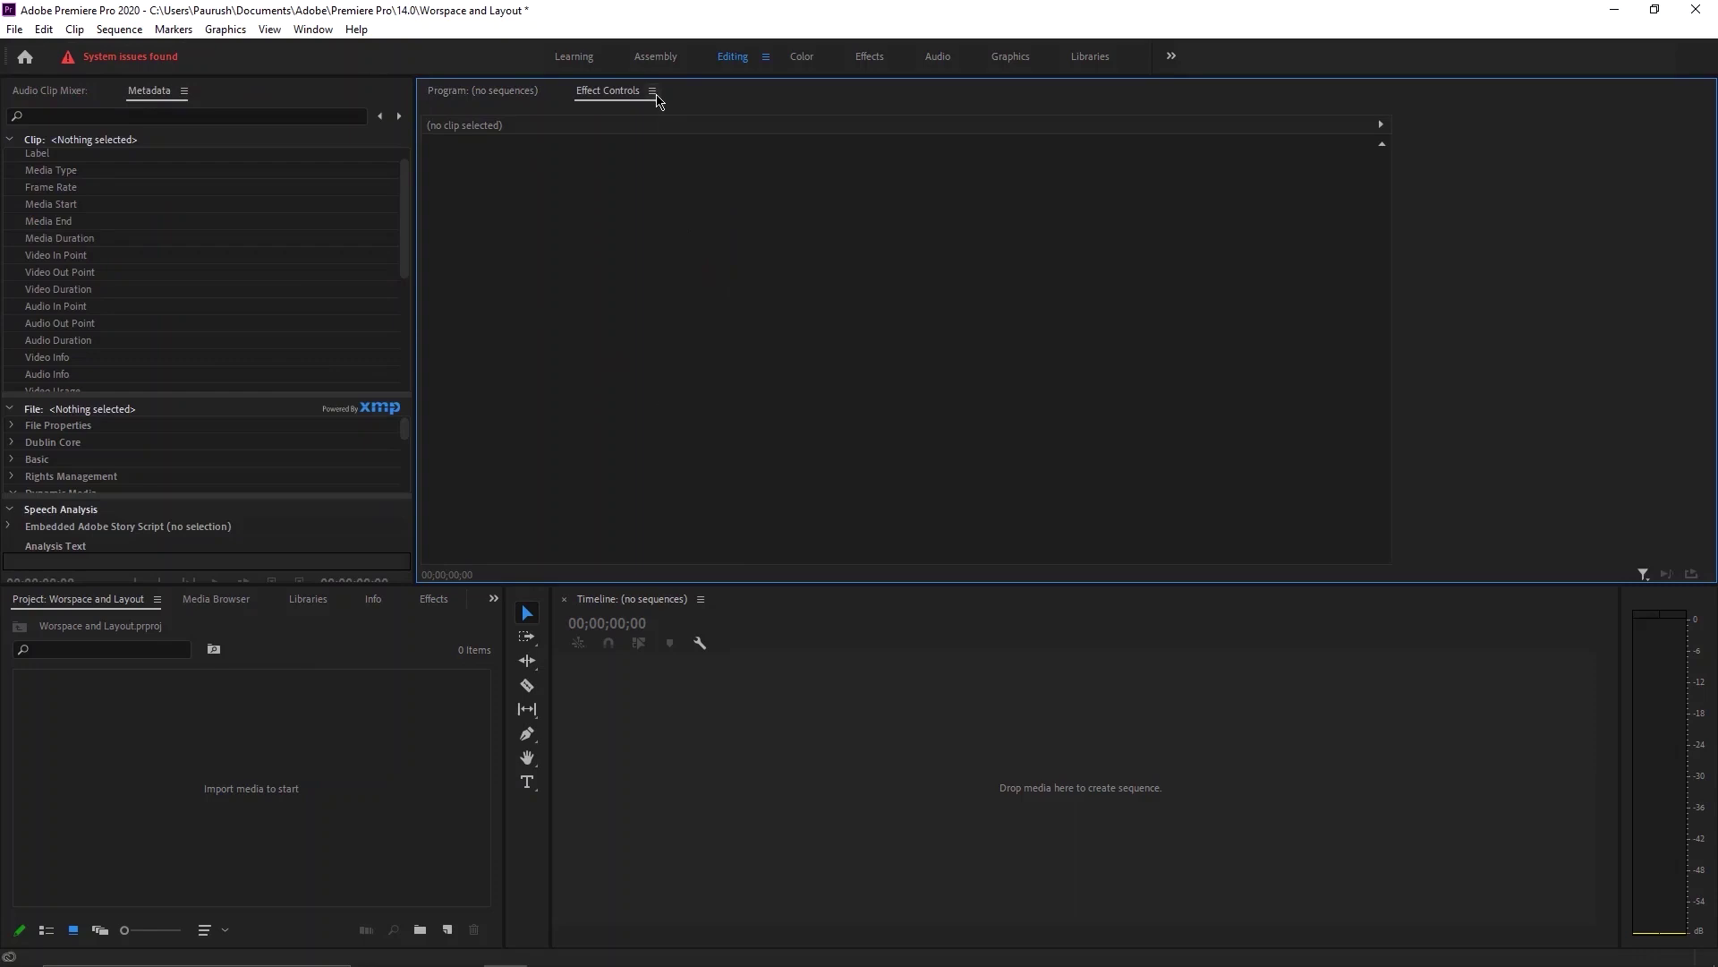
left_click(653, 91)
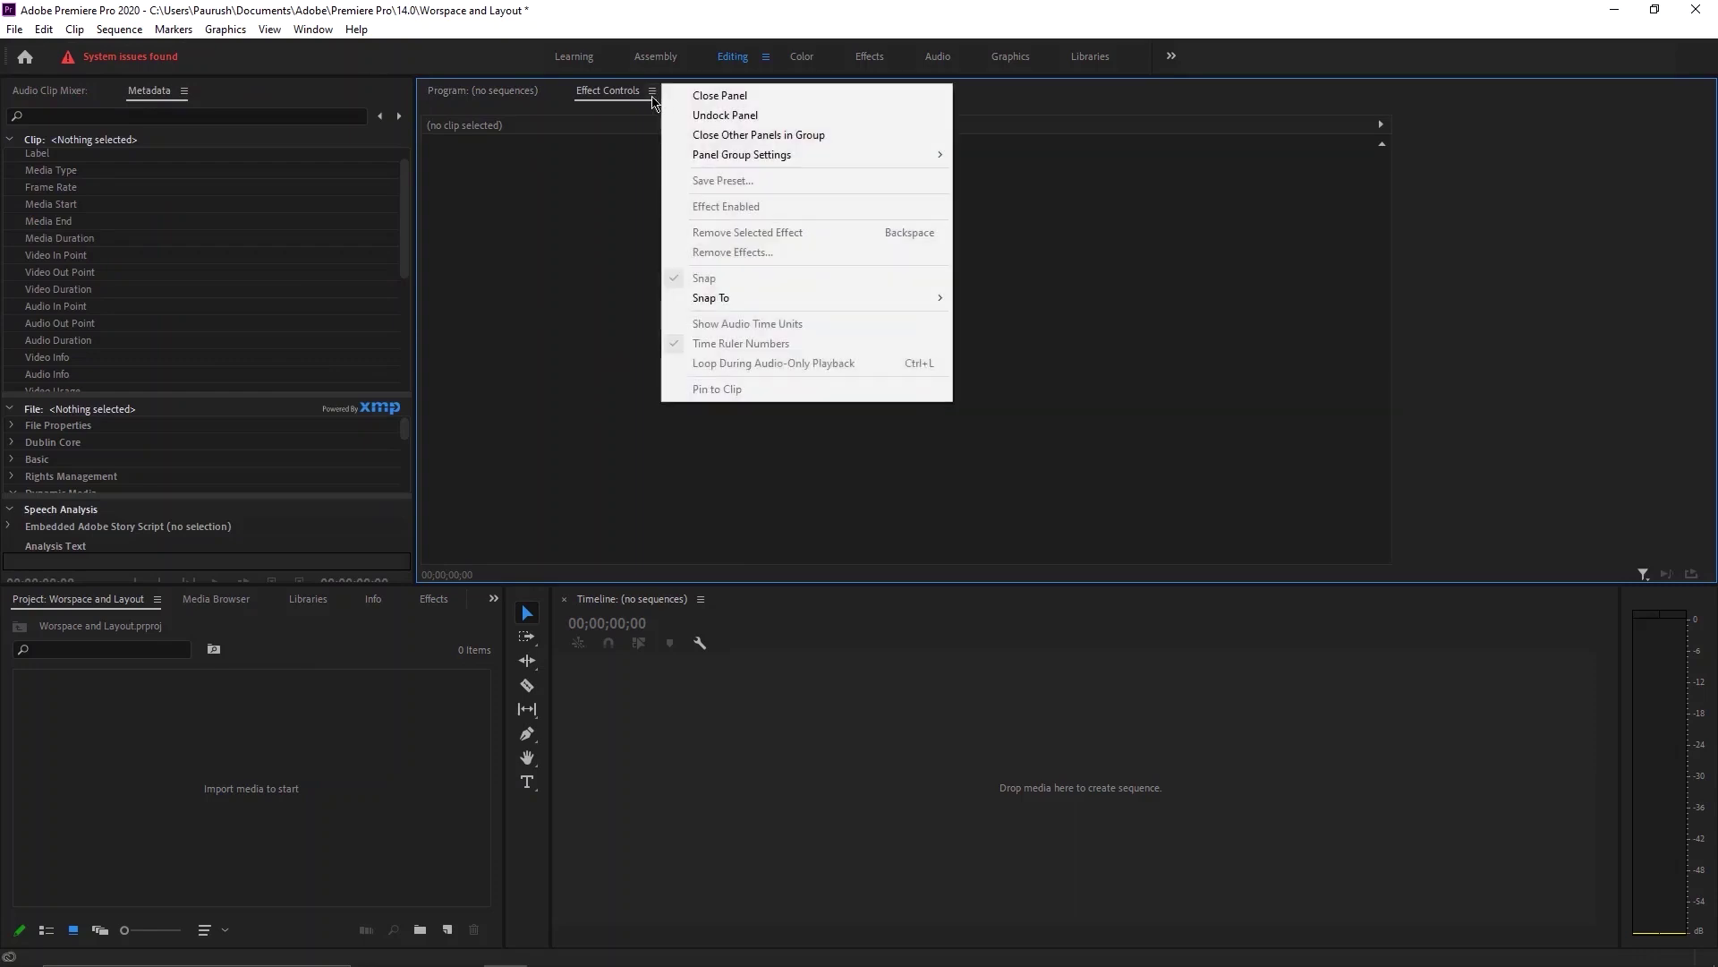
left_click(720, 114)
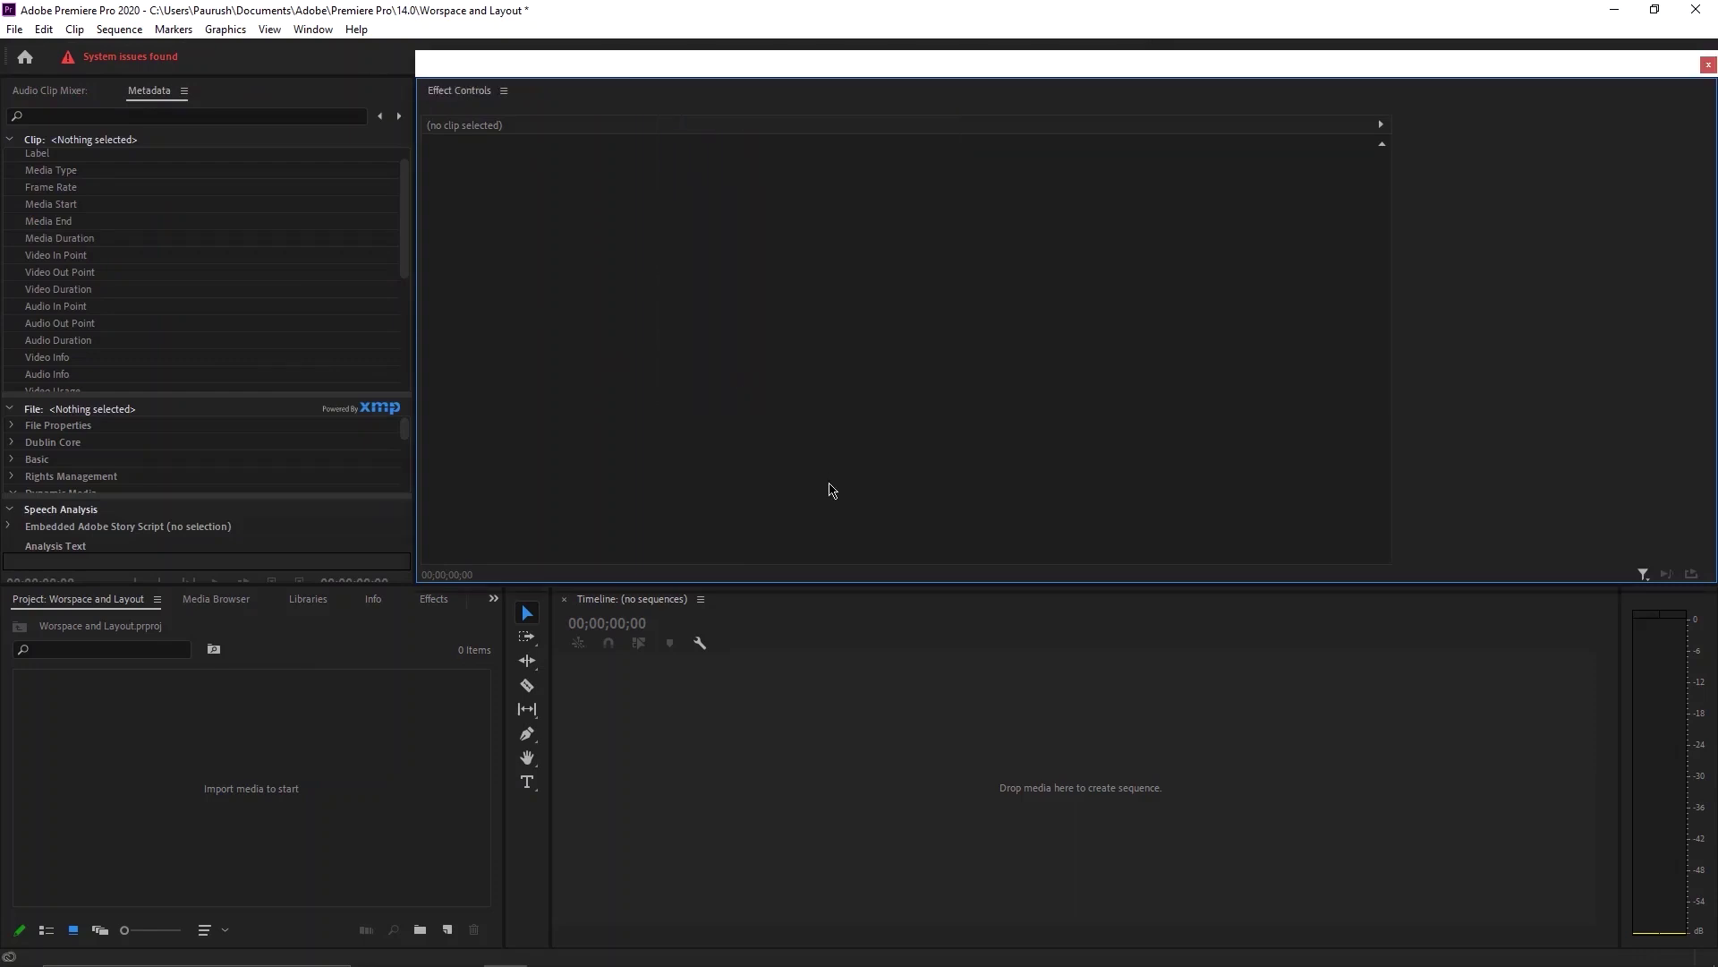
Move, narrow and heighten the floating Effect Controls window, then close it.
left_click_drag(608, 74, 351, 101)
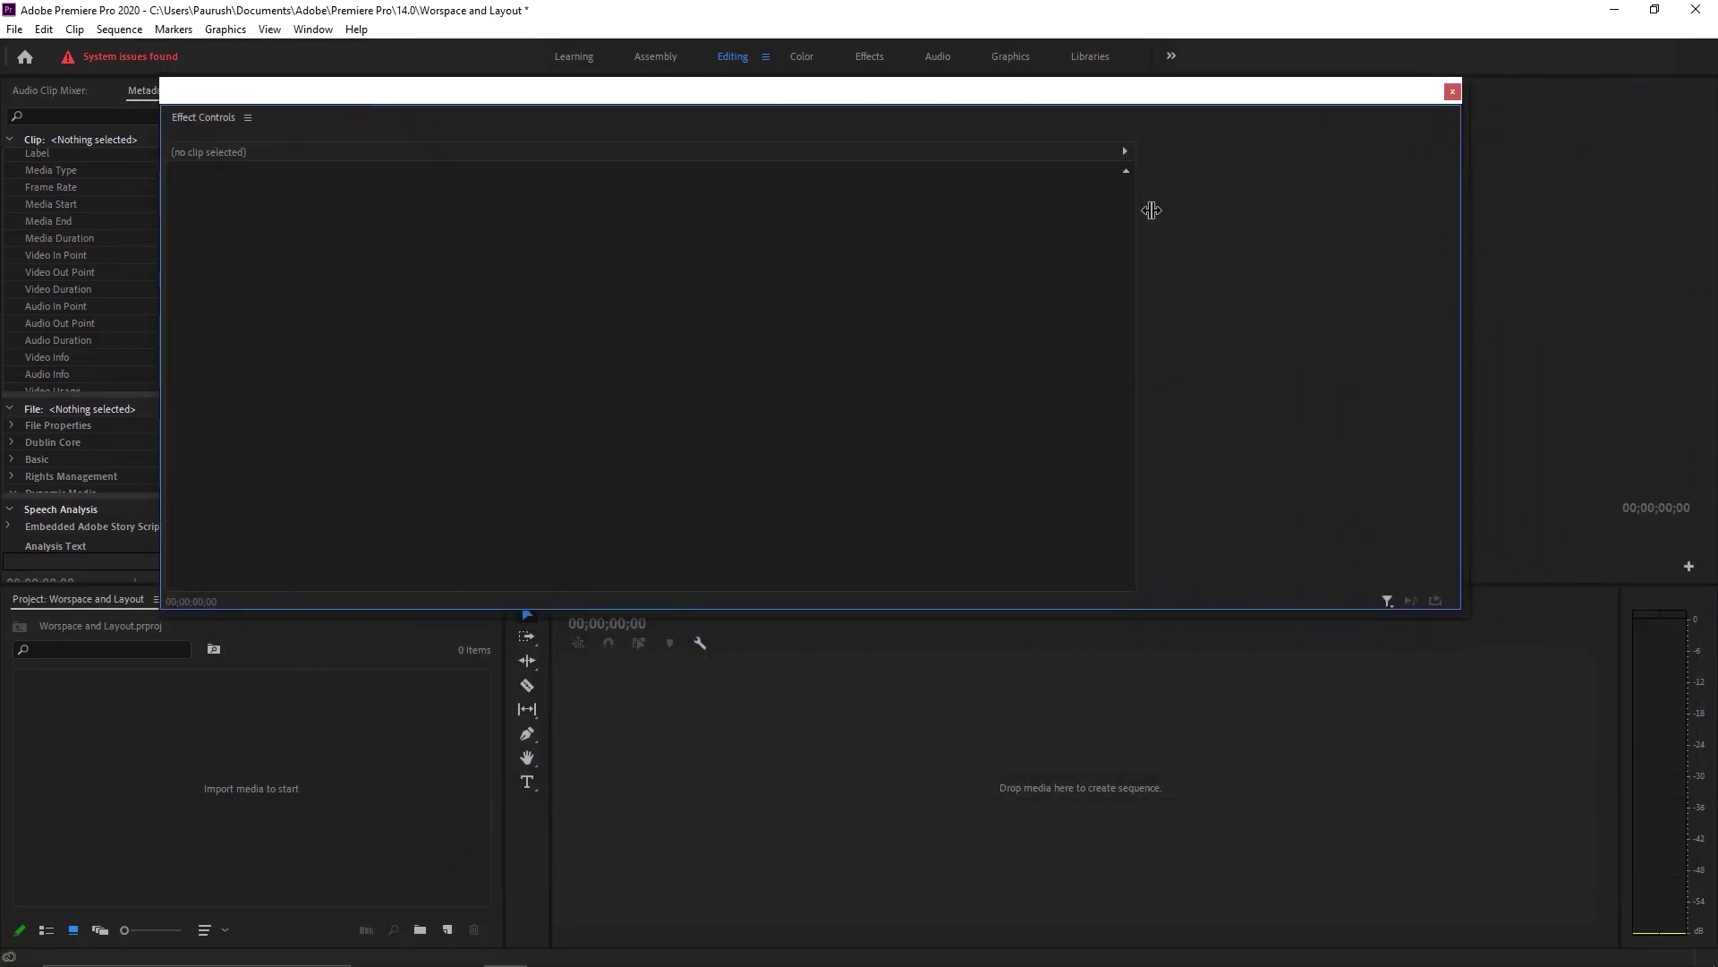
left_click_drag(1470, 188, 1281, 203)
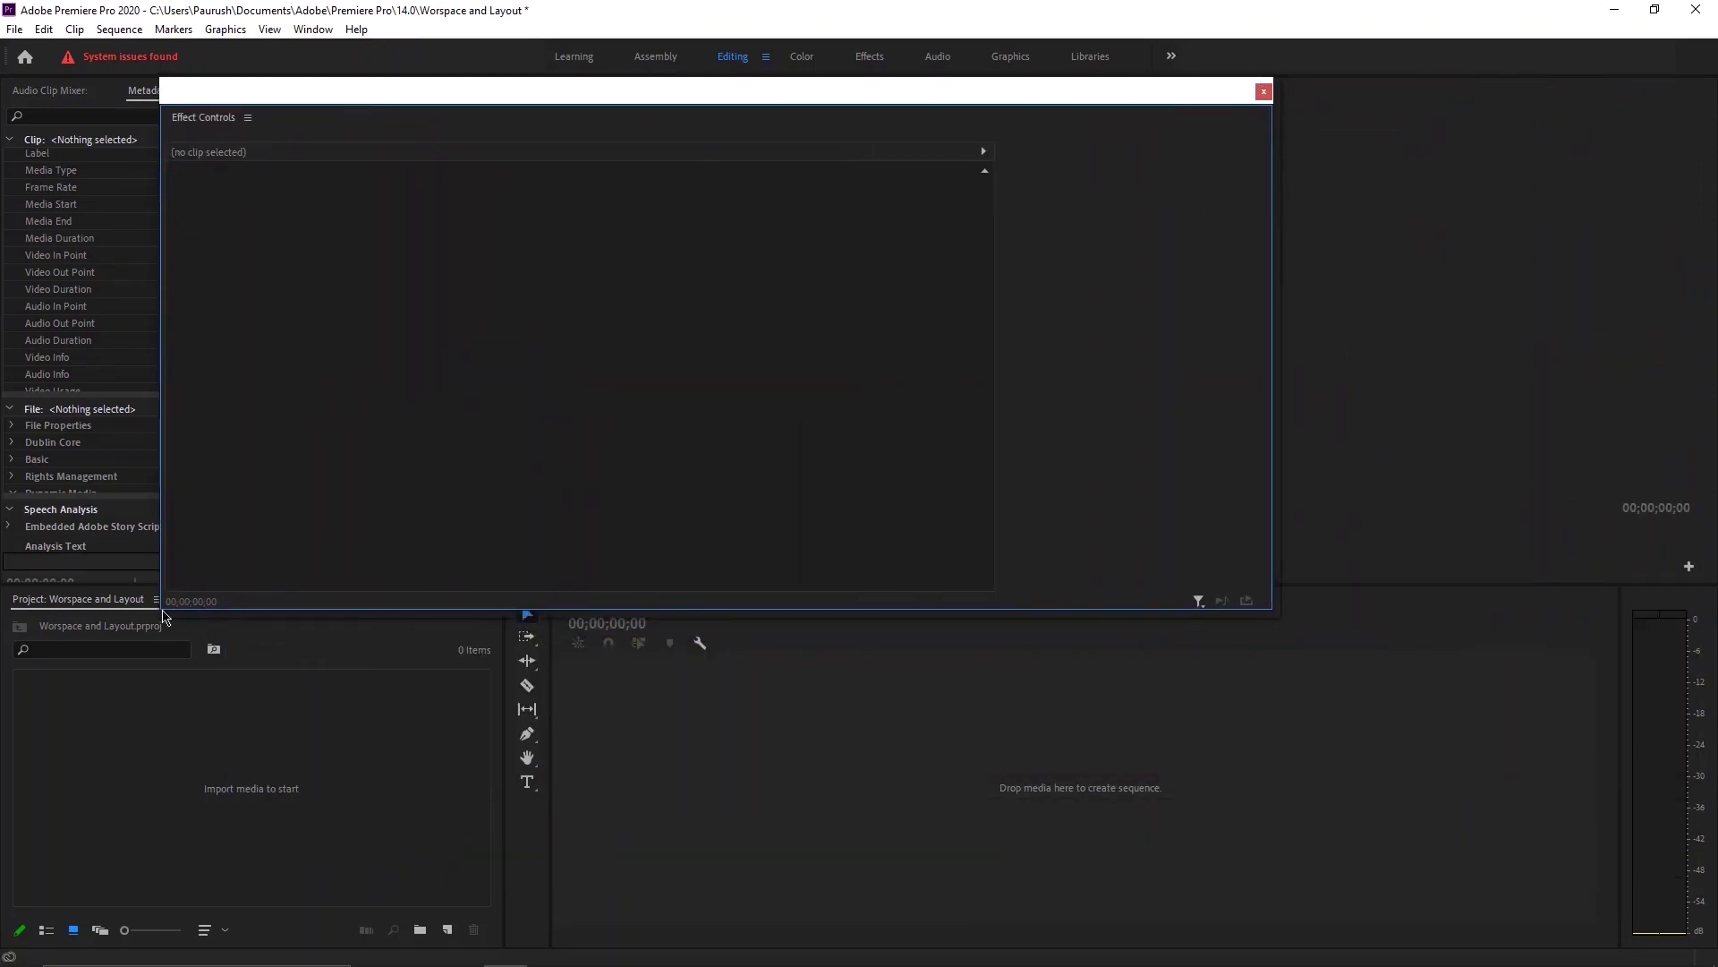
left_click_drag(177, 610, 175, 800)
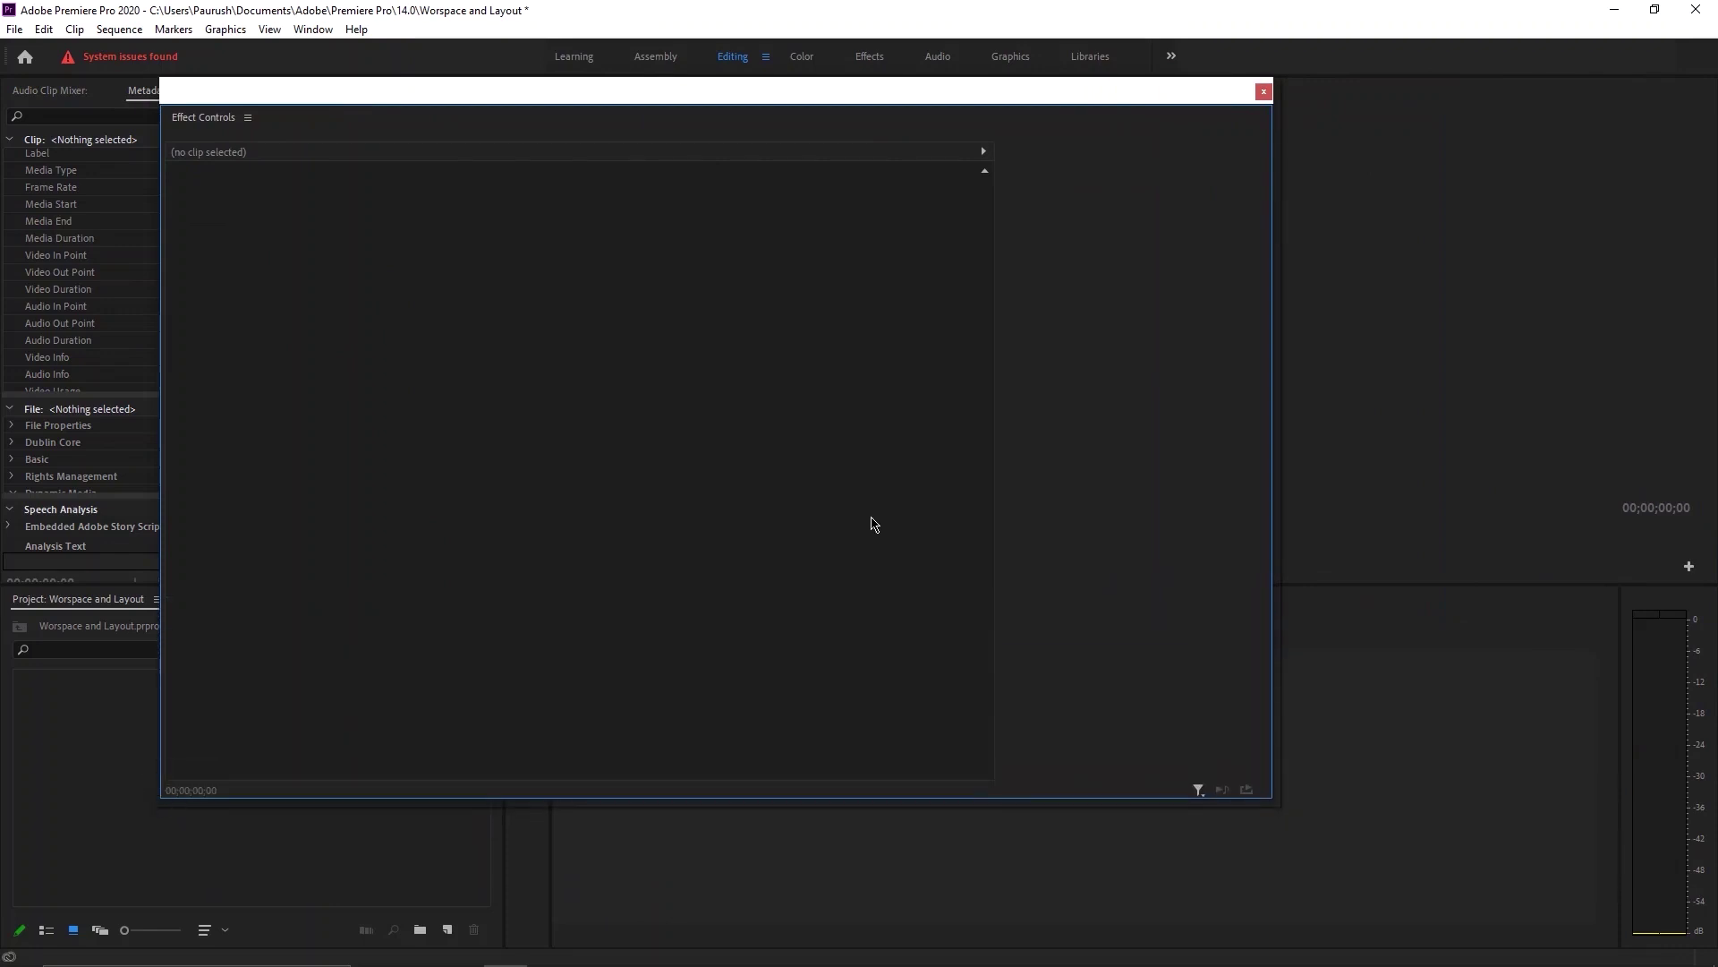
left_click_drag(1275, 358, 823, 409)
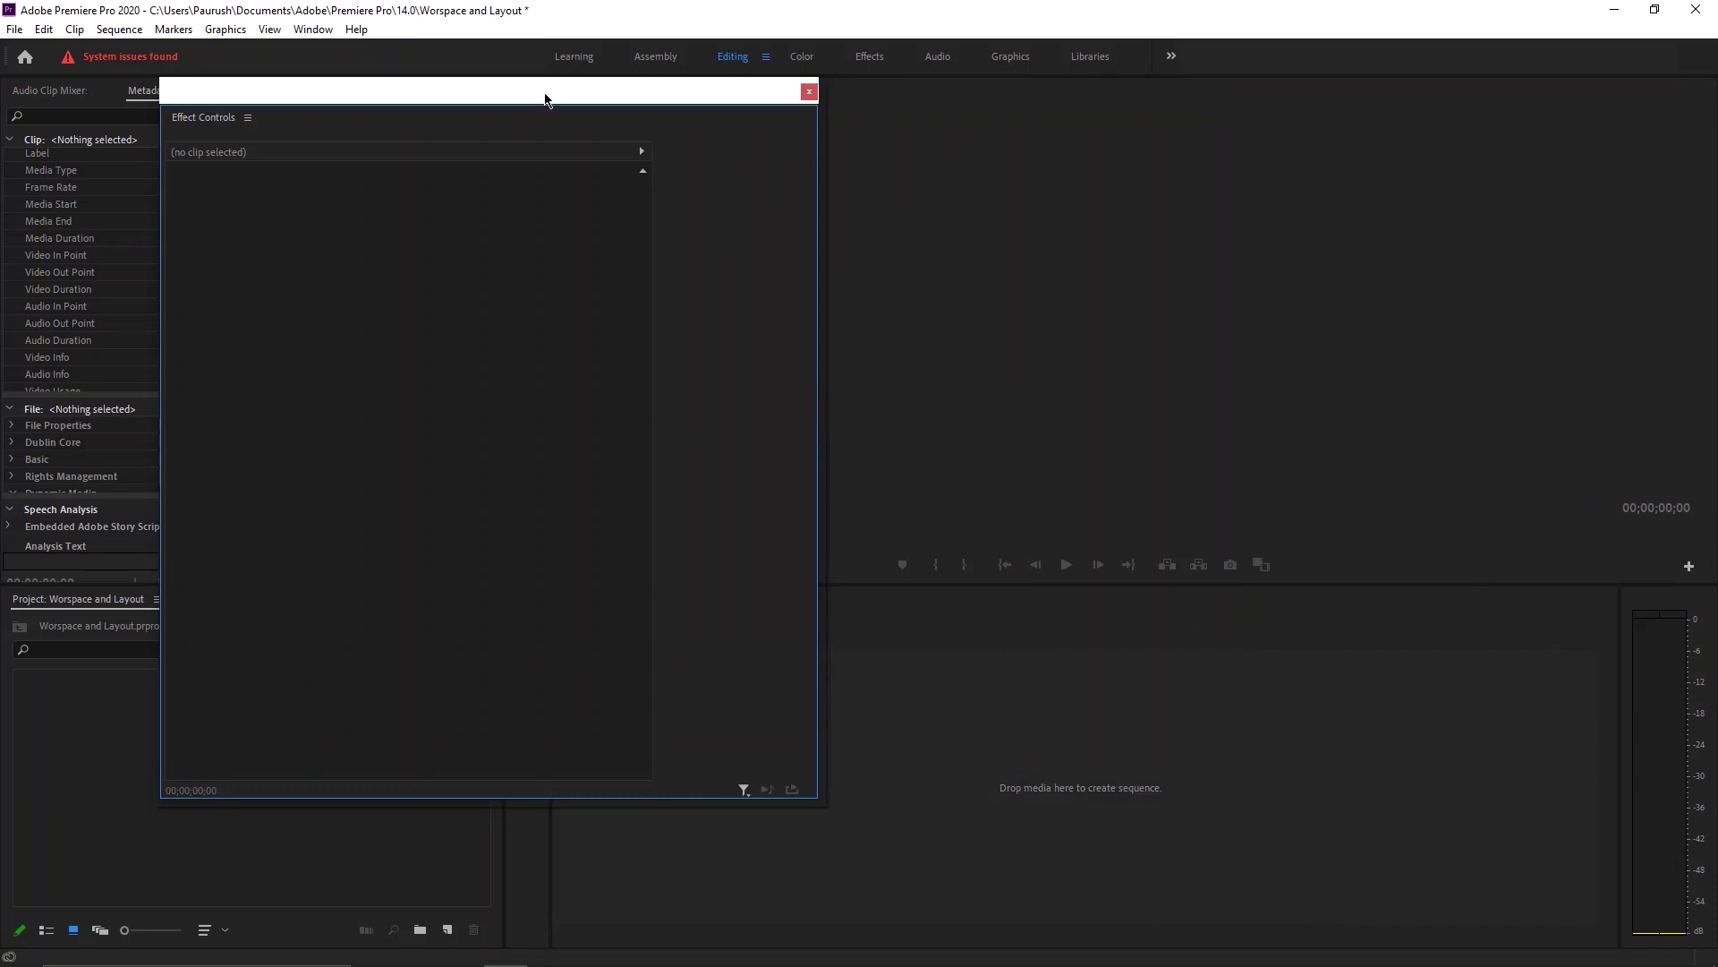
left_click_drag(546, 96, 631, 190)
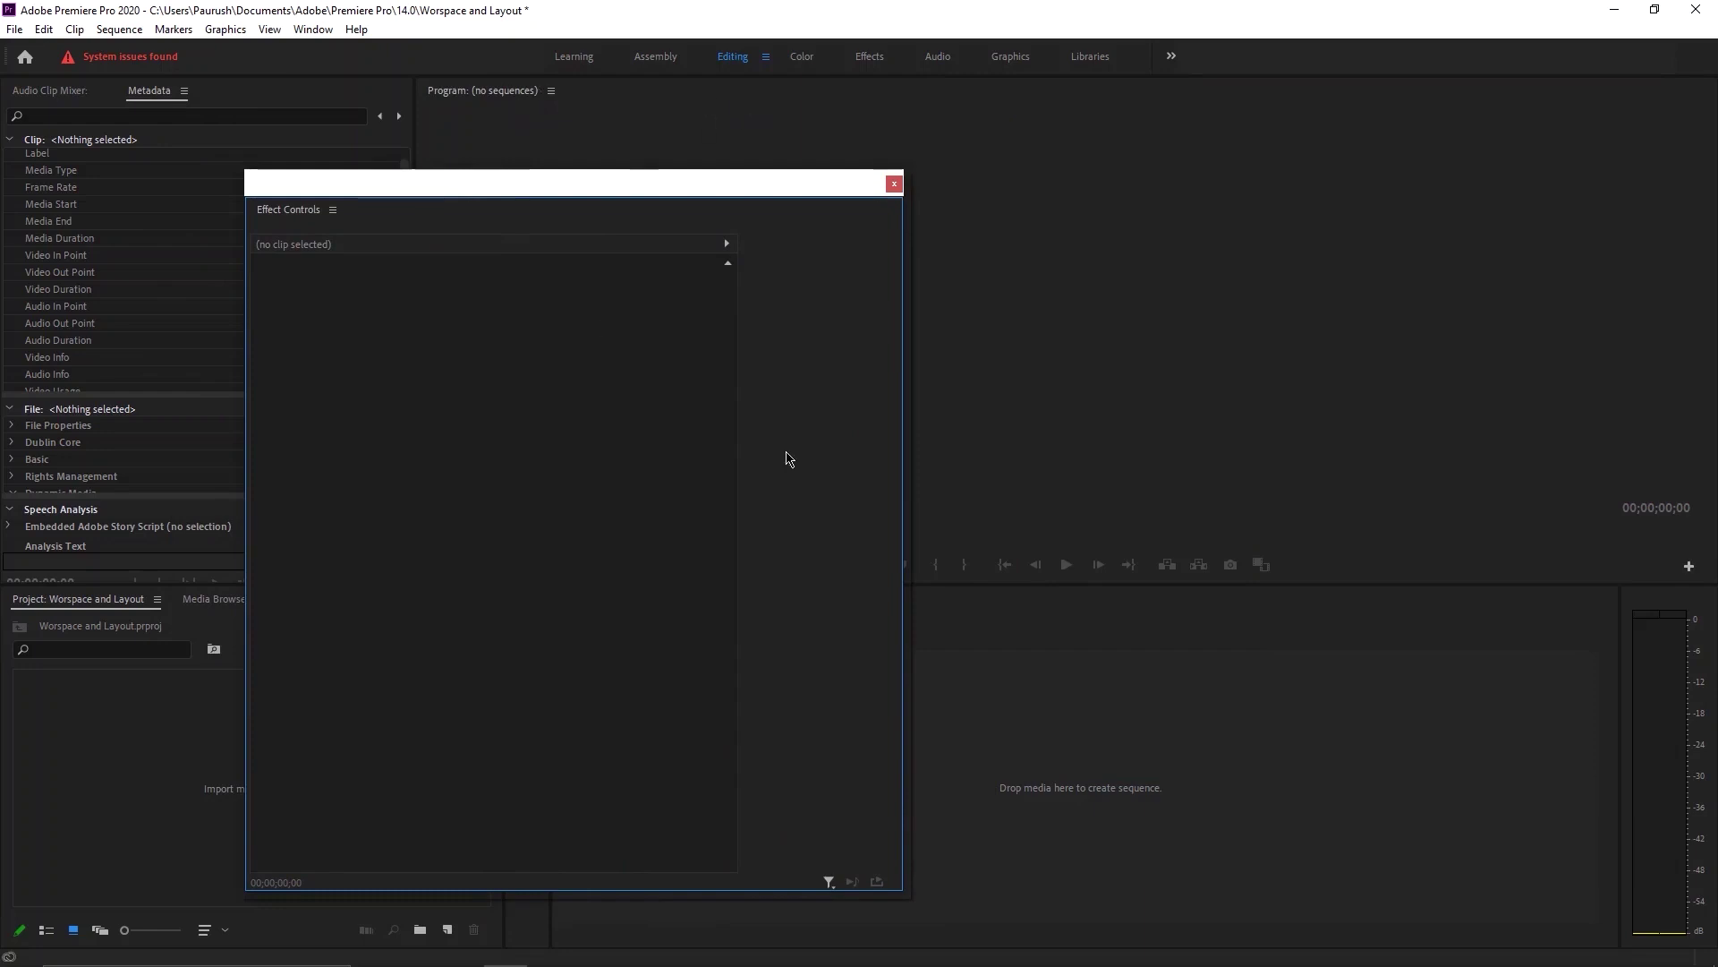
left_click(894, 183)
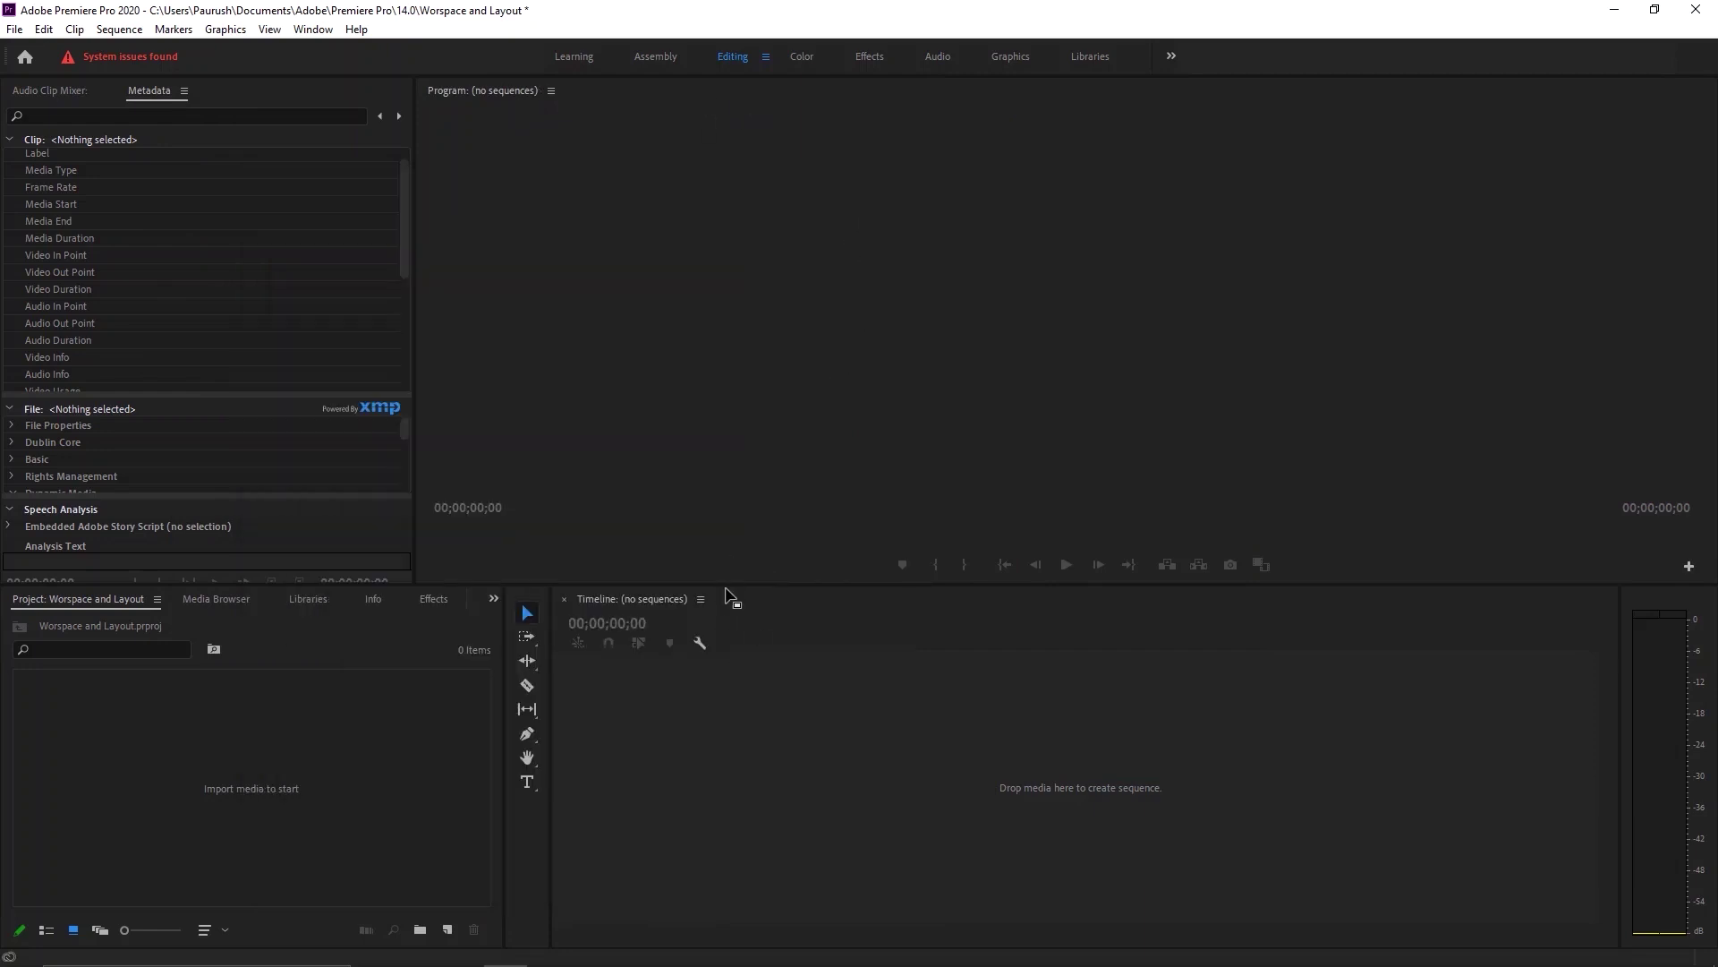
Heighten the lower panel row, narrow the Project panel, and undock the Program monitor.
left_click_drag(725, 586, 716, 221)
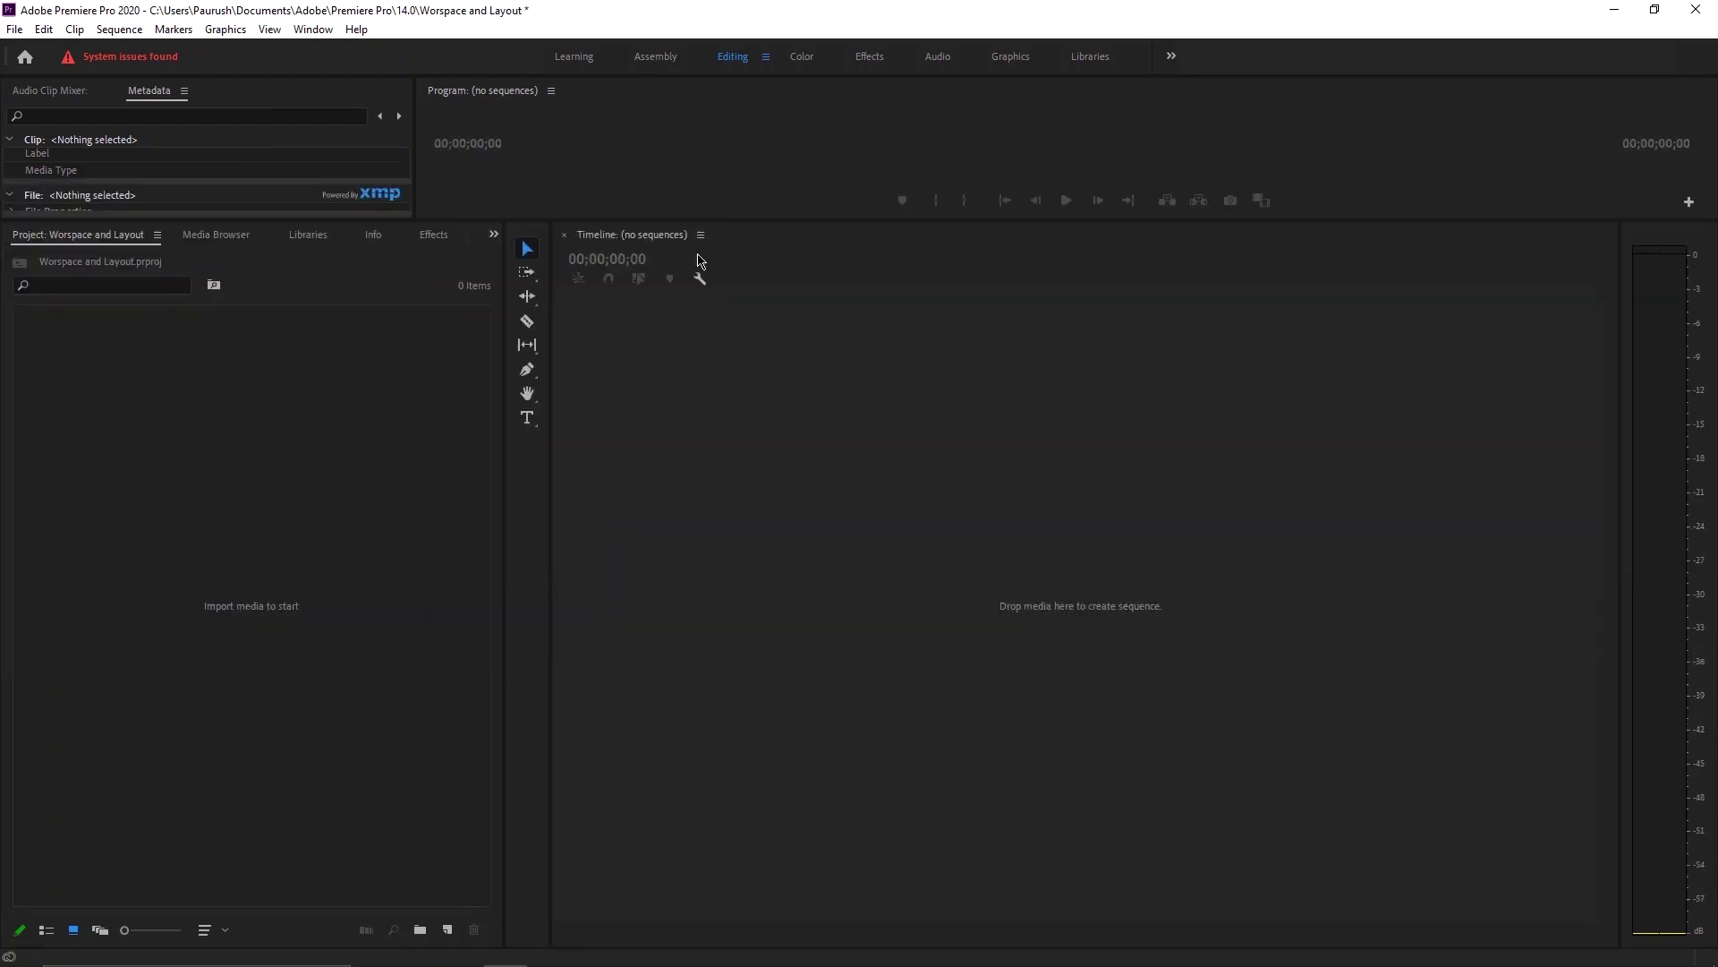
left_click_drag(551, 370, 414, 372)
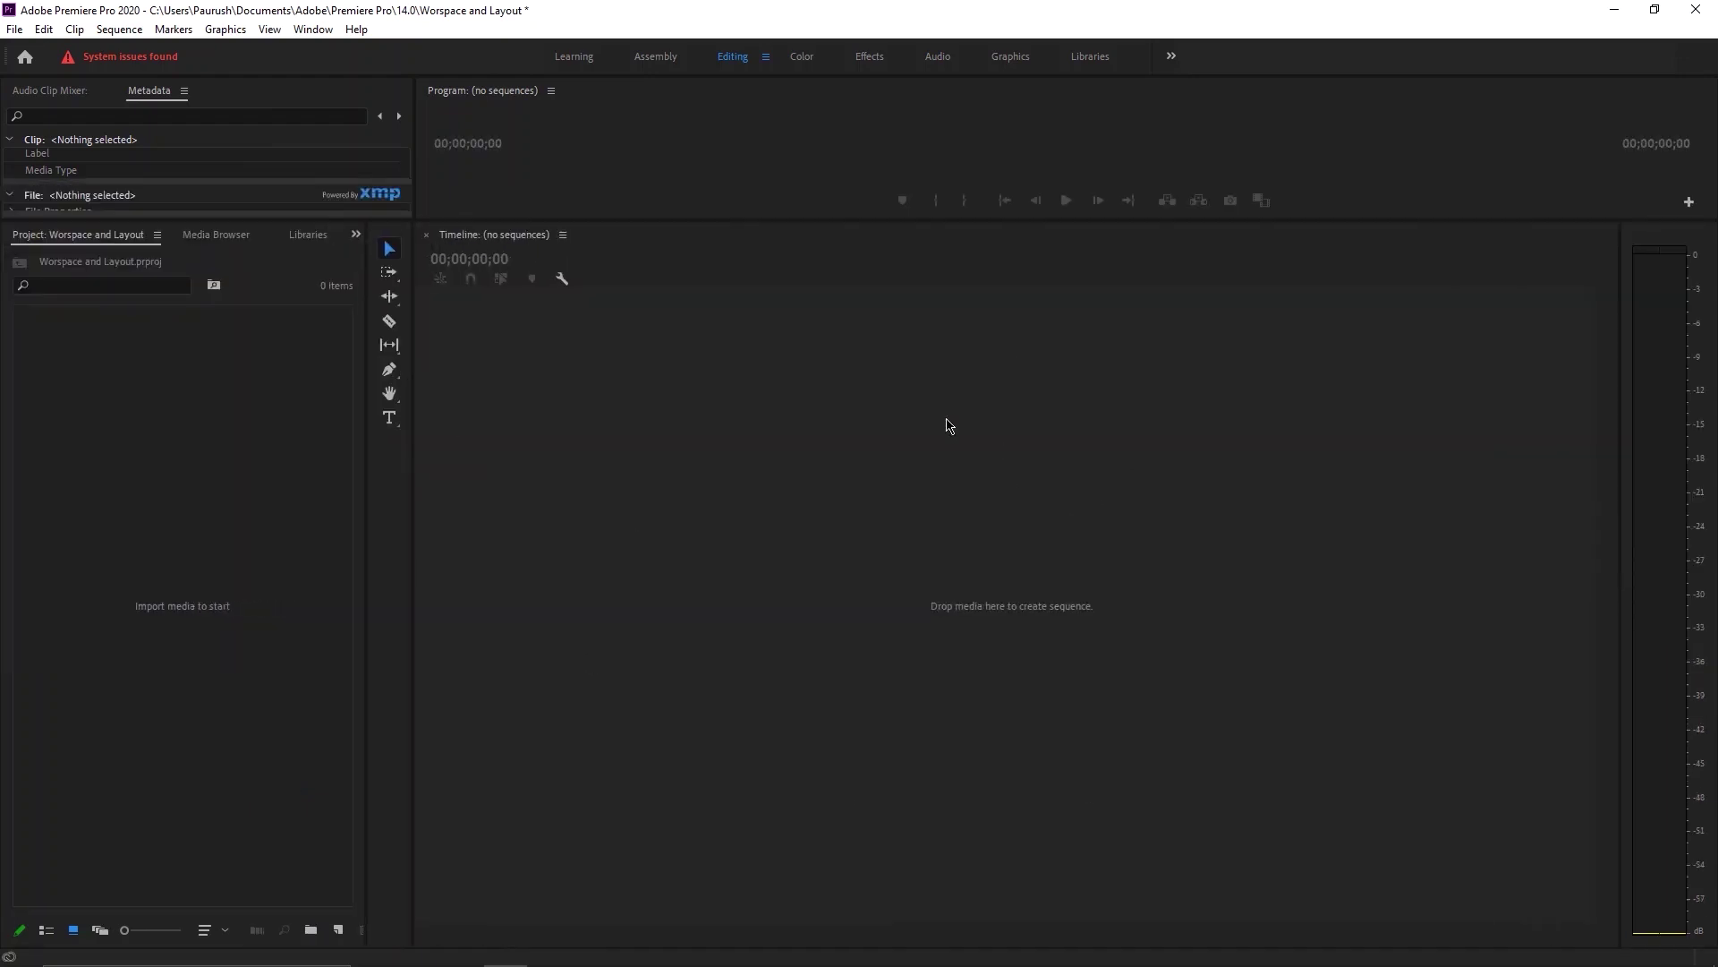
left_click(551, 91)
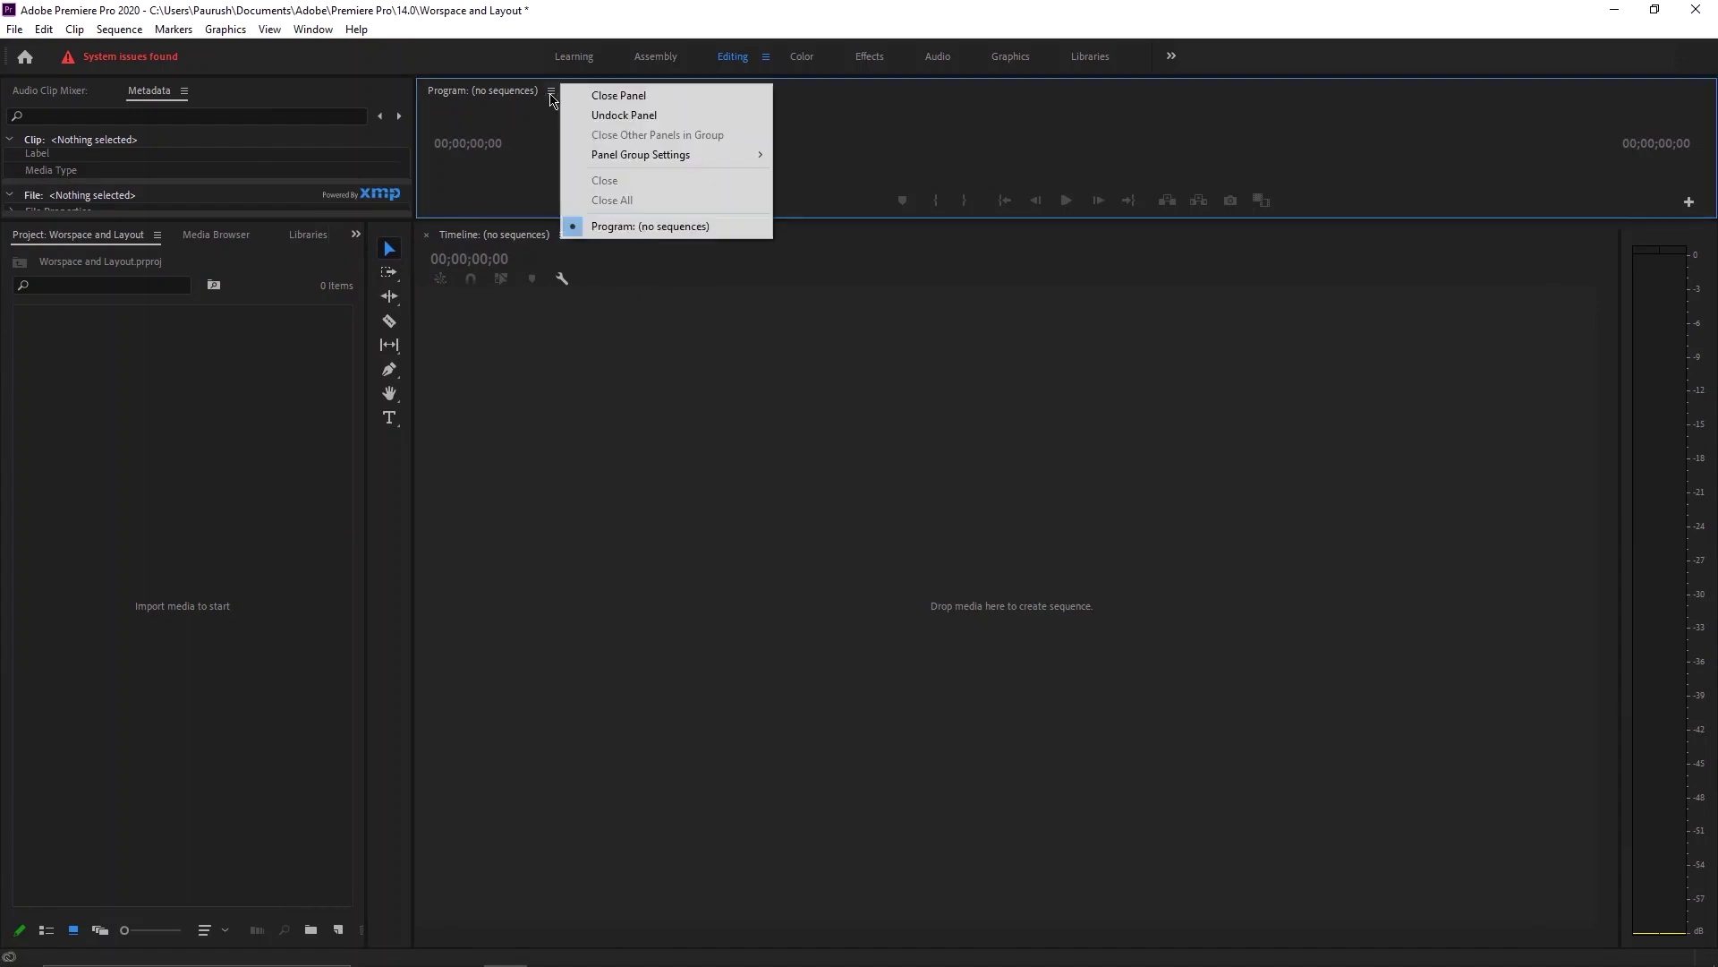
left_click(627, 115)
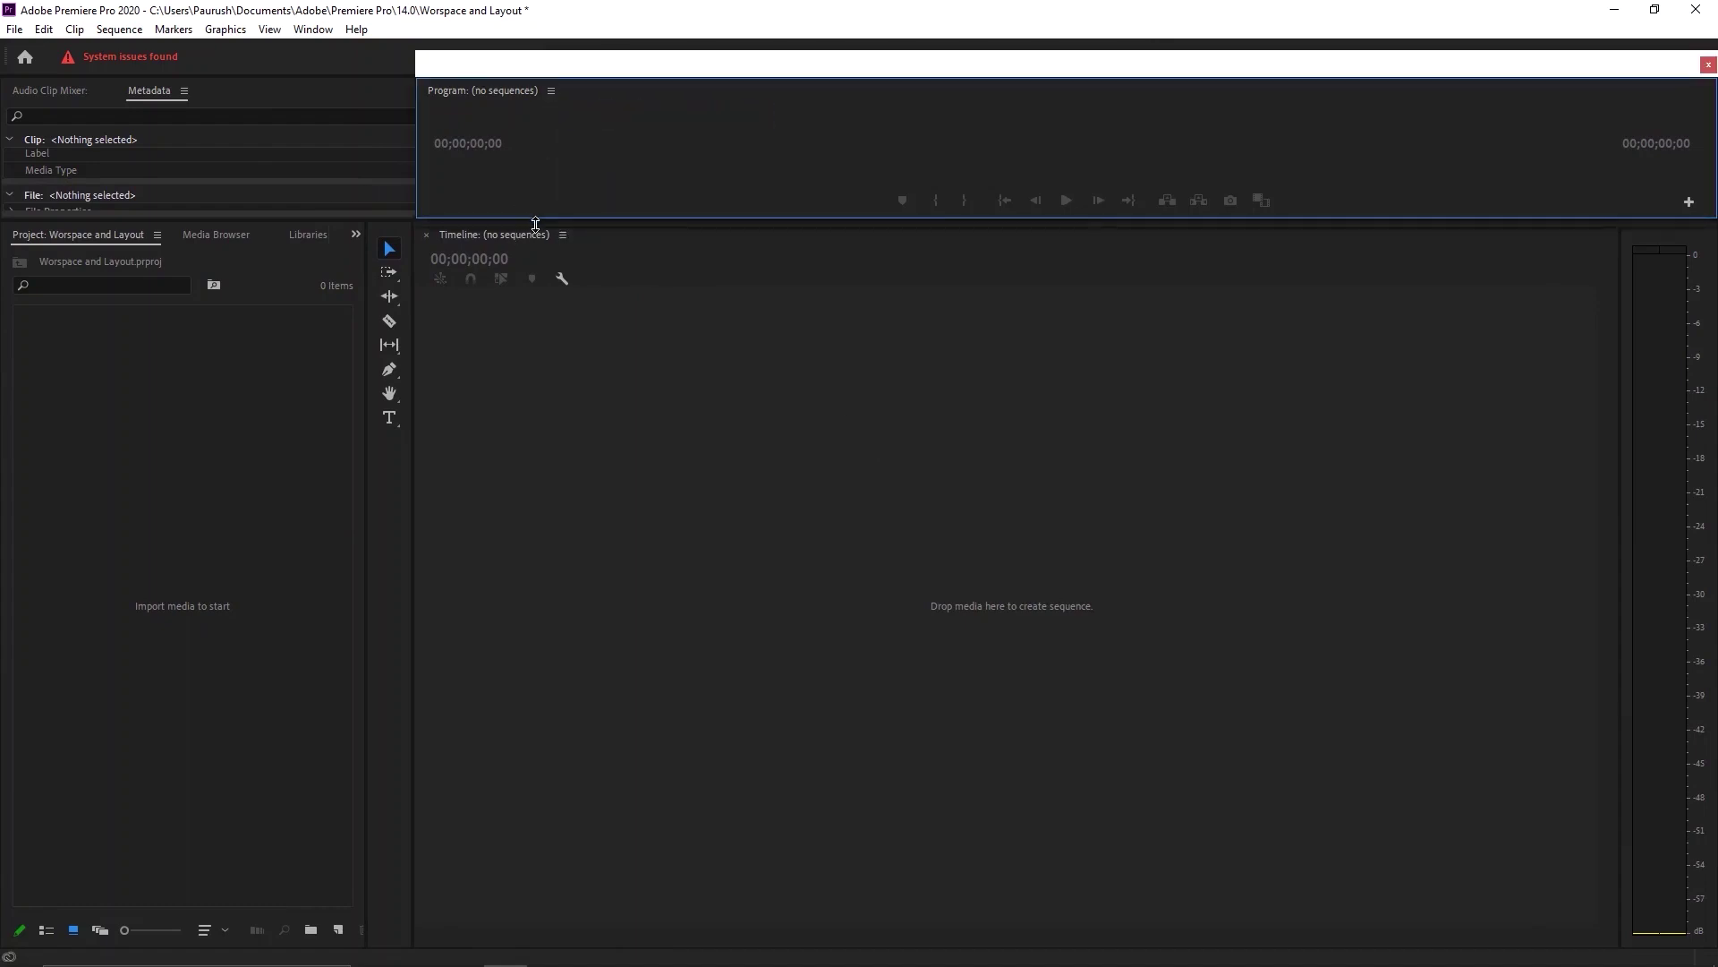
Make the floating Program window taller and move it toward the top-left.
left_click_drag(534, 220, 337, 842)
left_click_drag(716, 79, 486, 94)
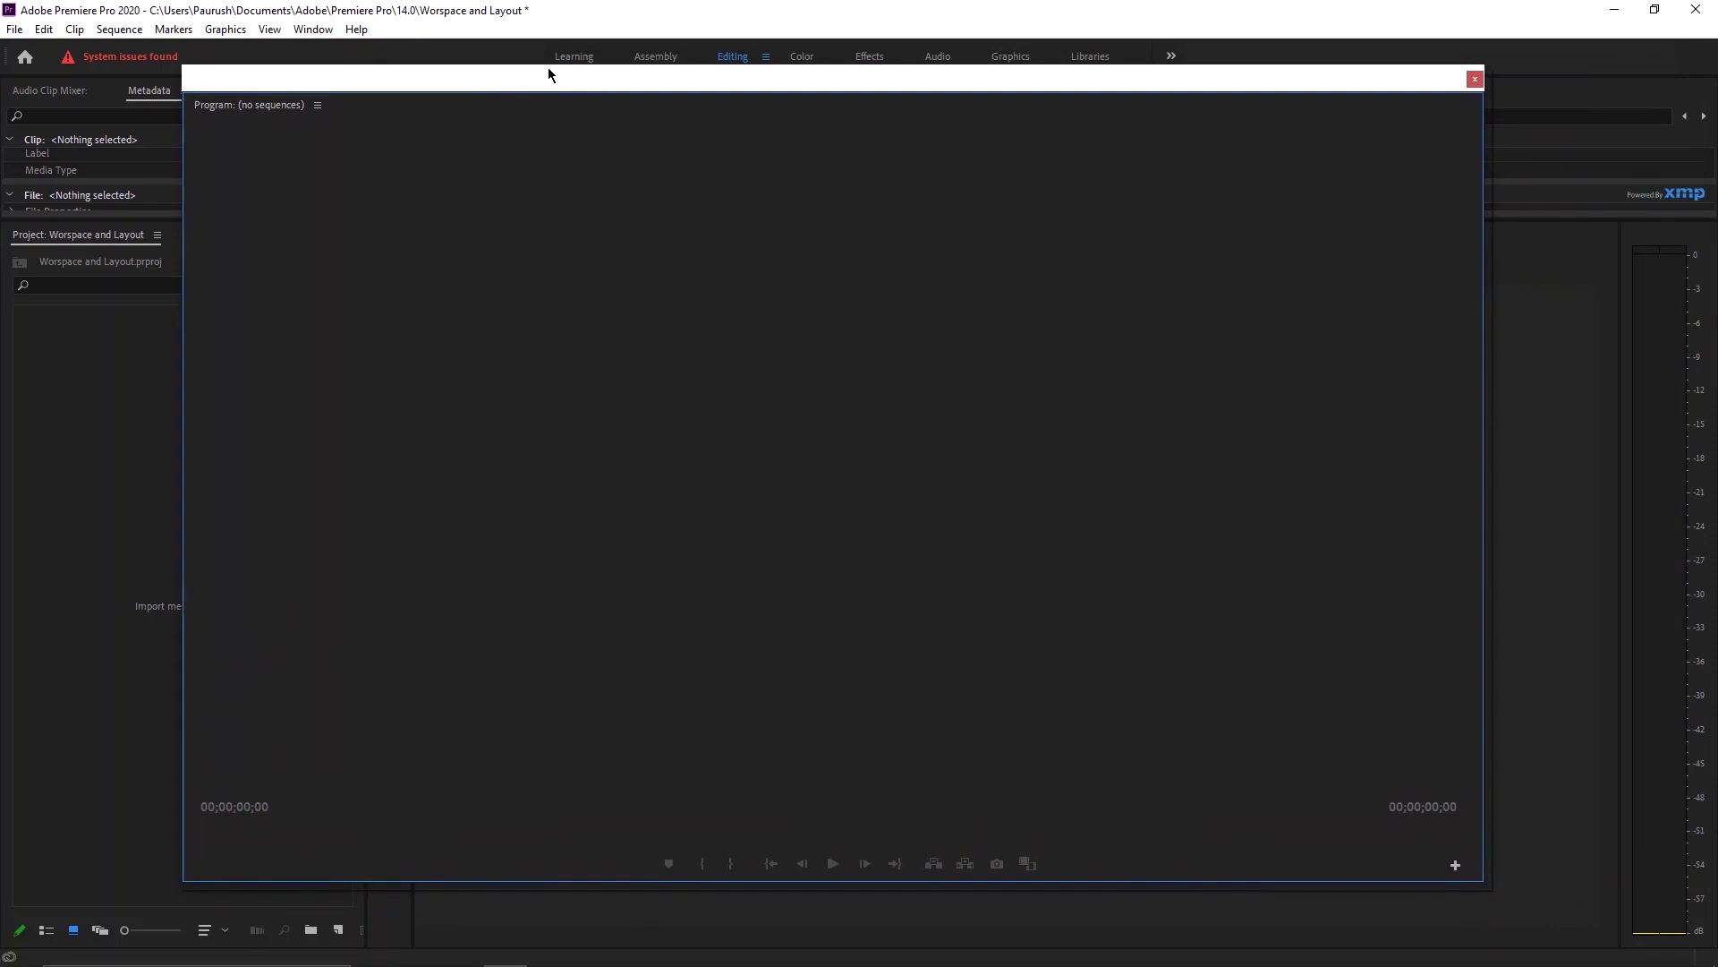
left_click_drag(549, 74, 445, 40)
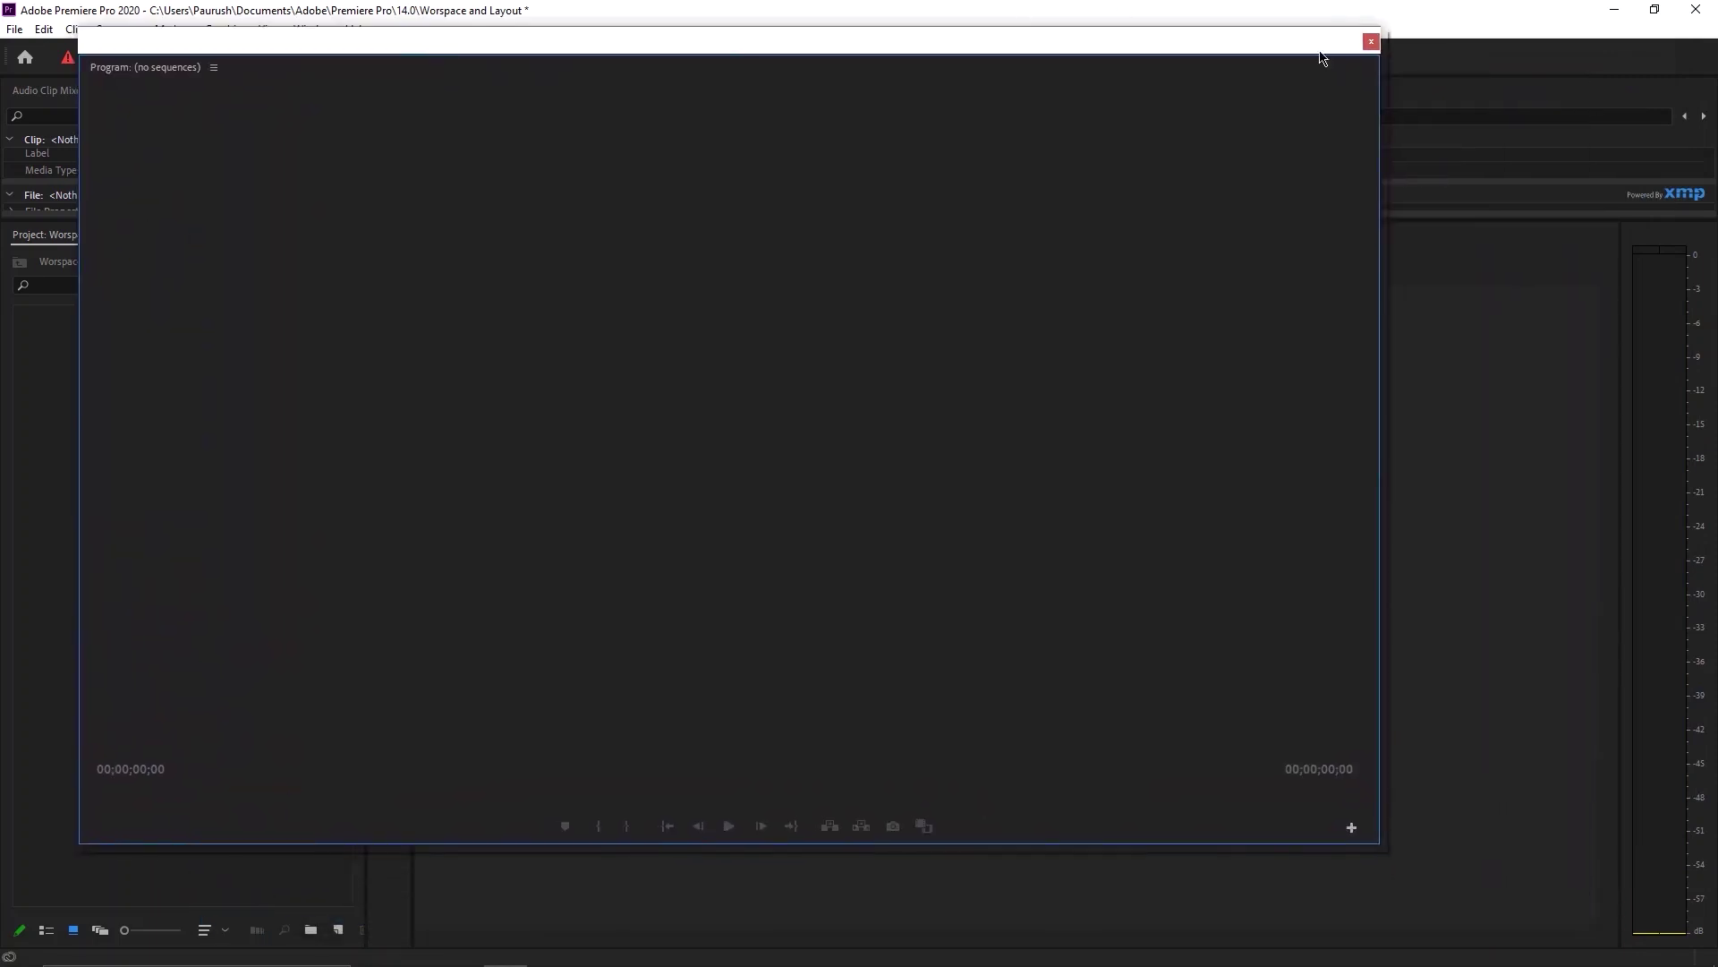
Close the floating Program monitor window with its red close button.
left_click(1370, 41)
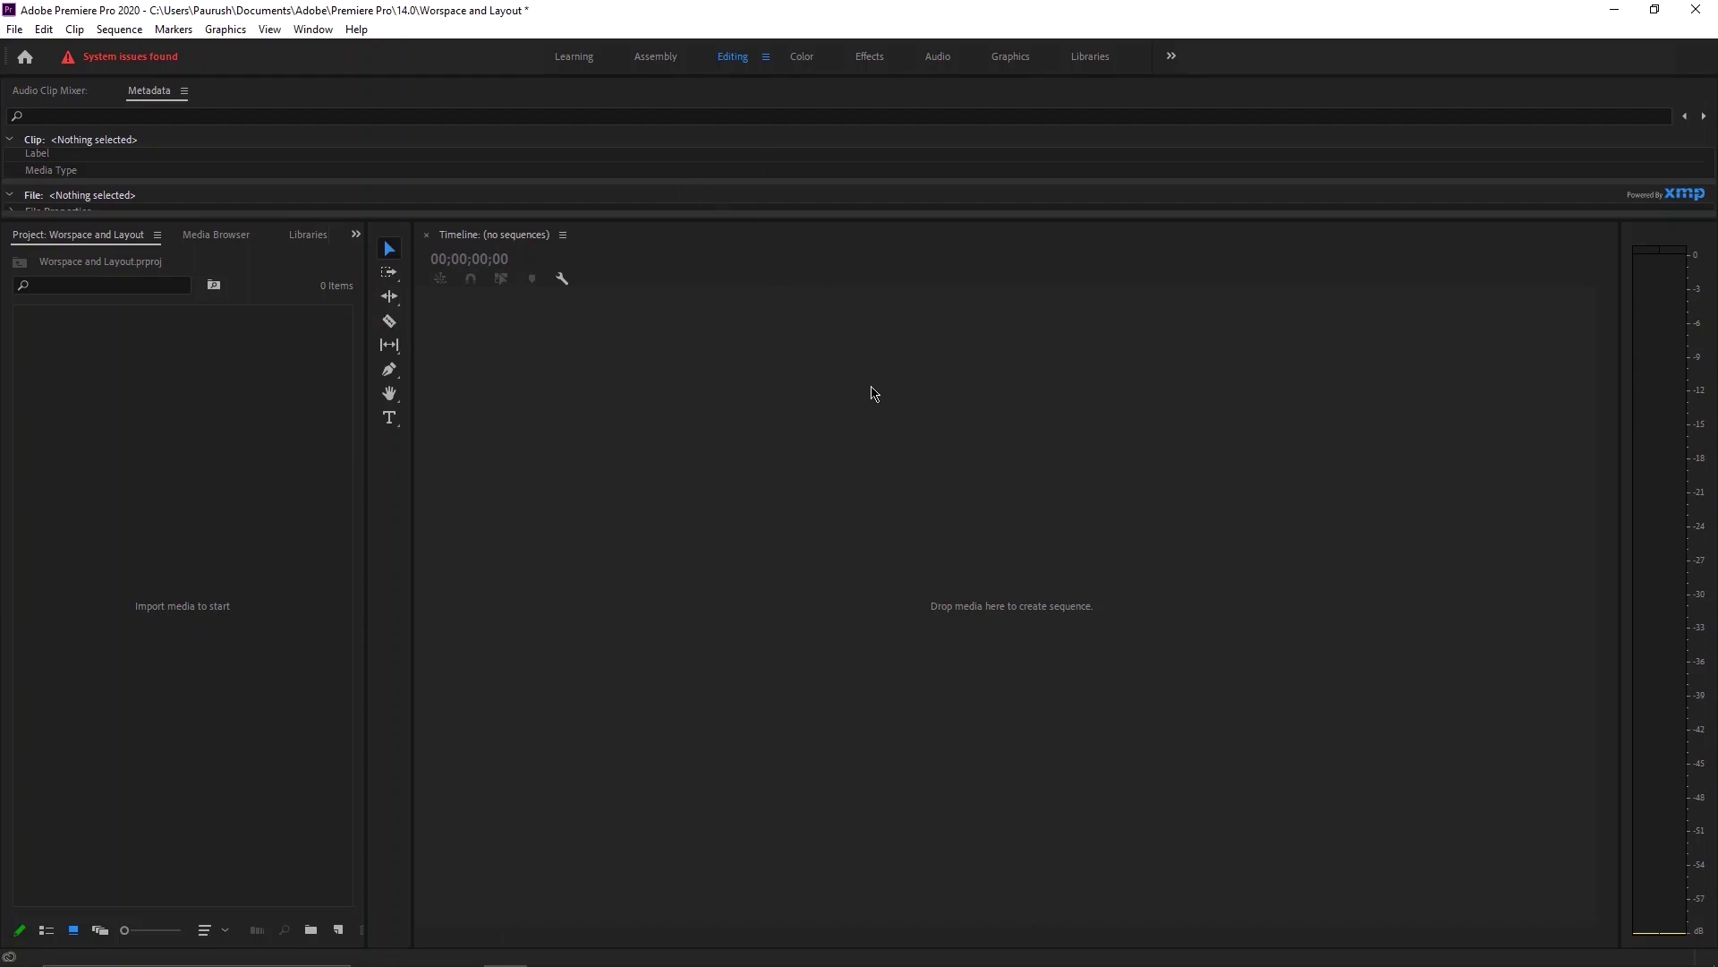
Reset the Editing workspace to its saved layout and make the Source monitor active.
left_click(766, 59)
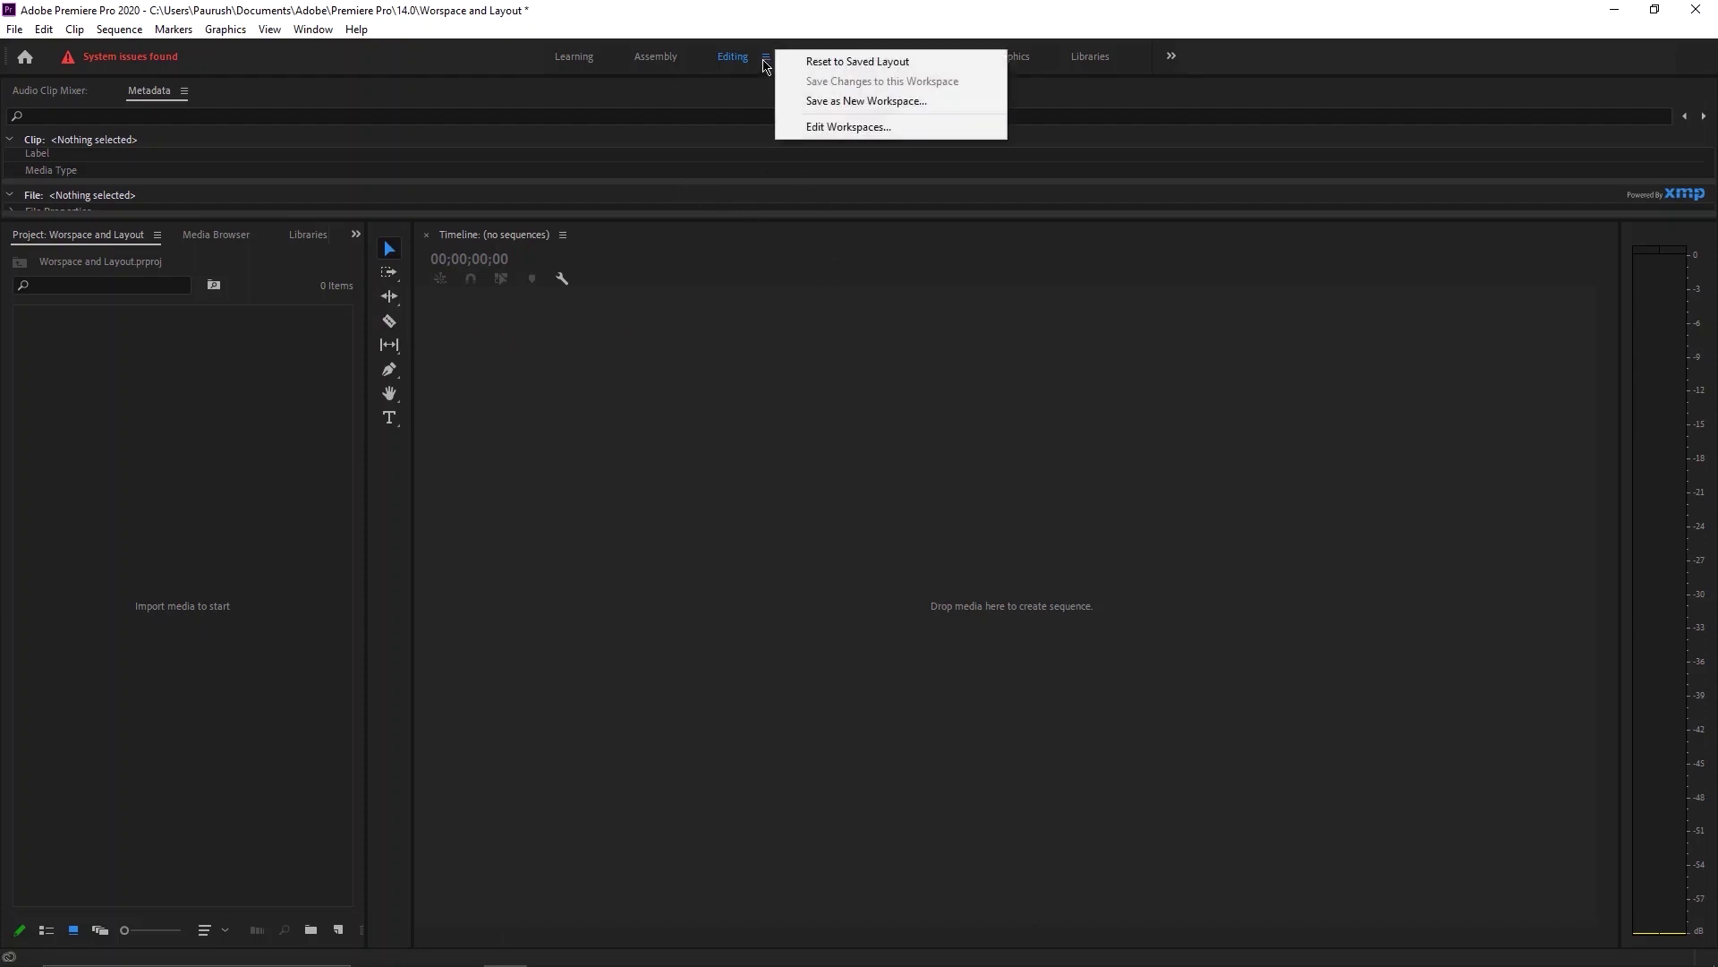
left_click(831, 65)
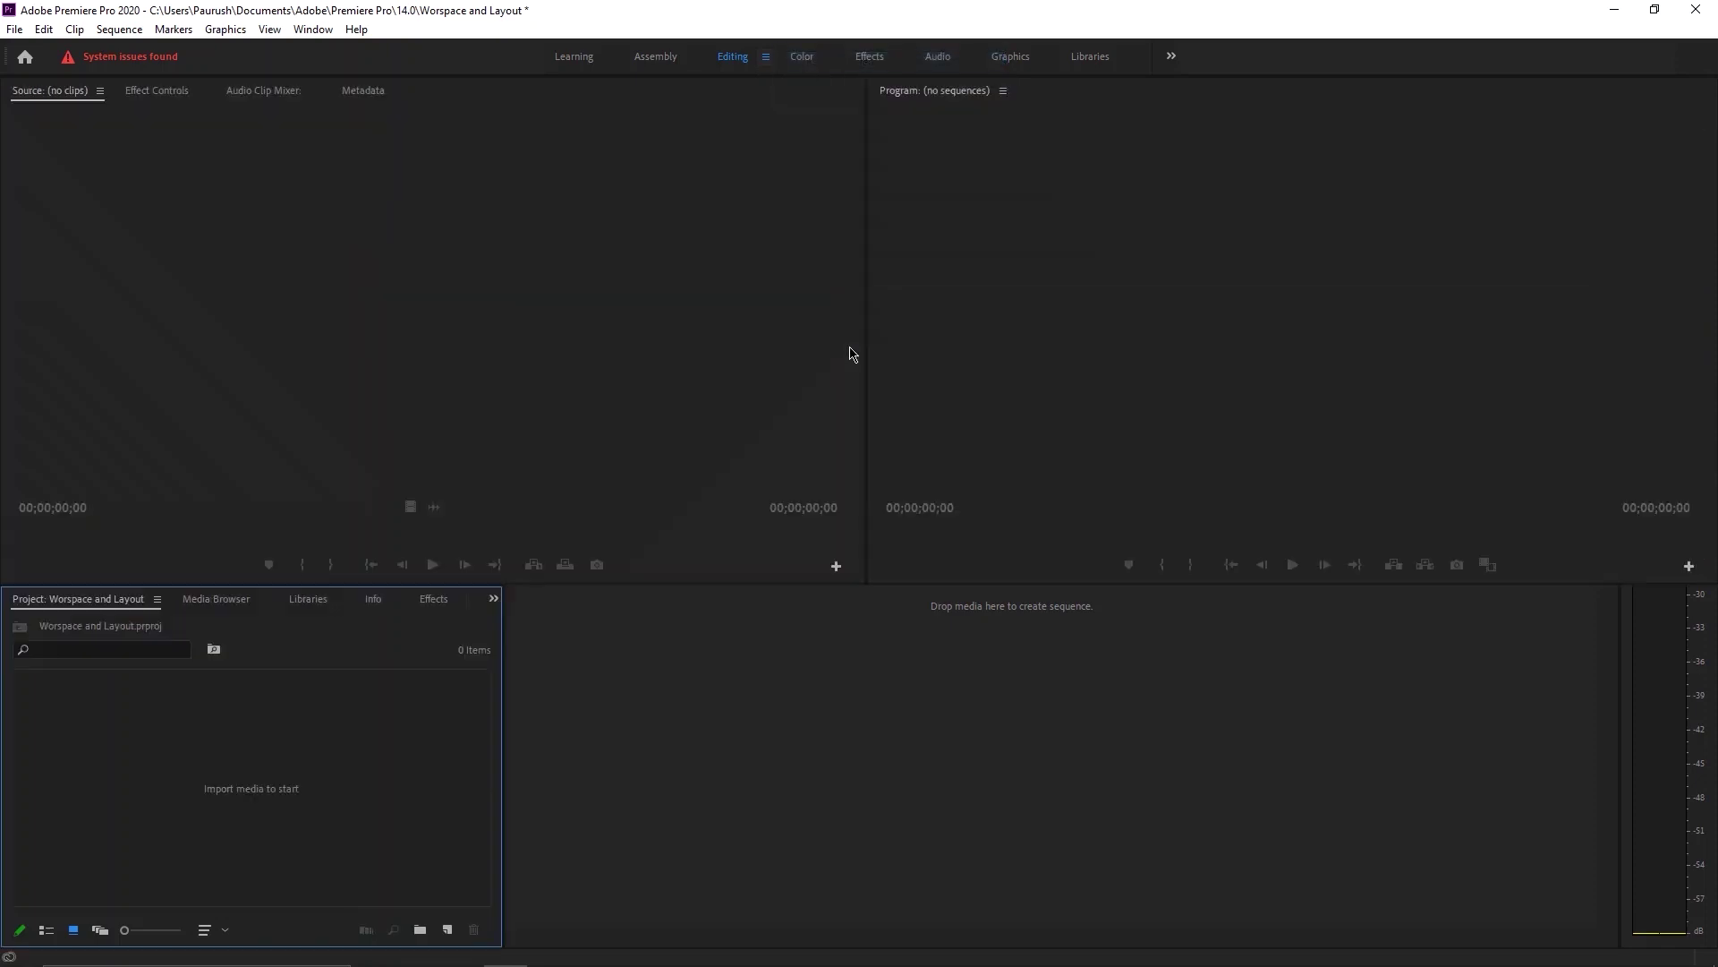
left_click(696, 388)
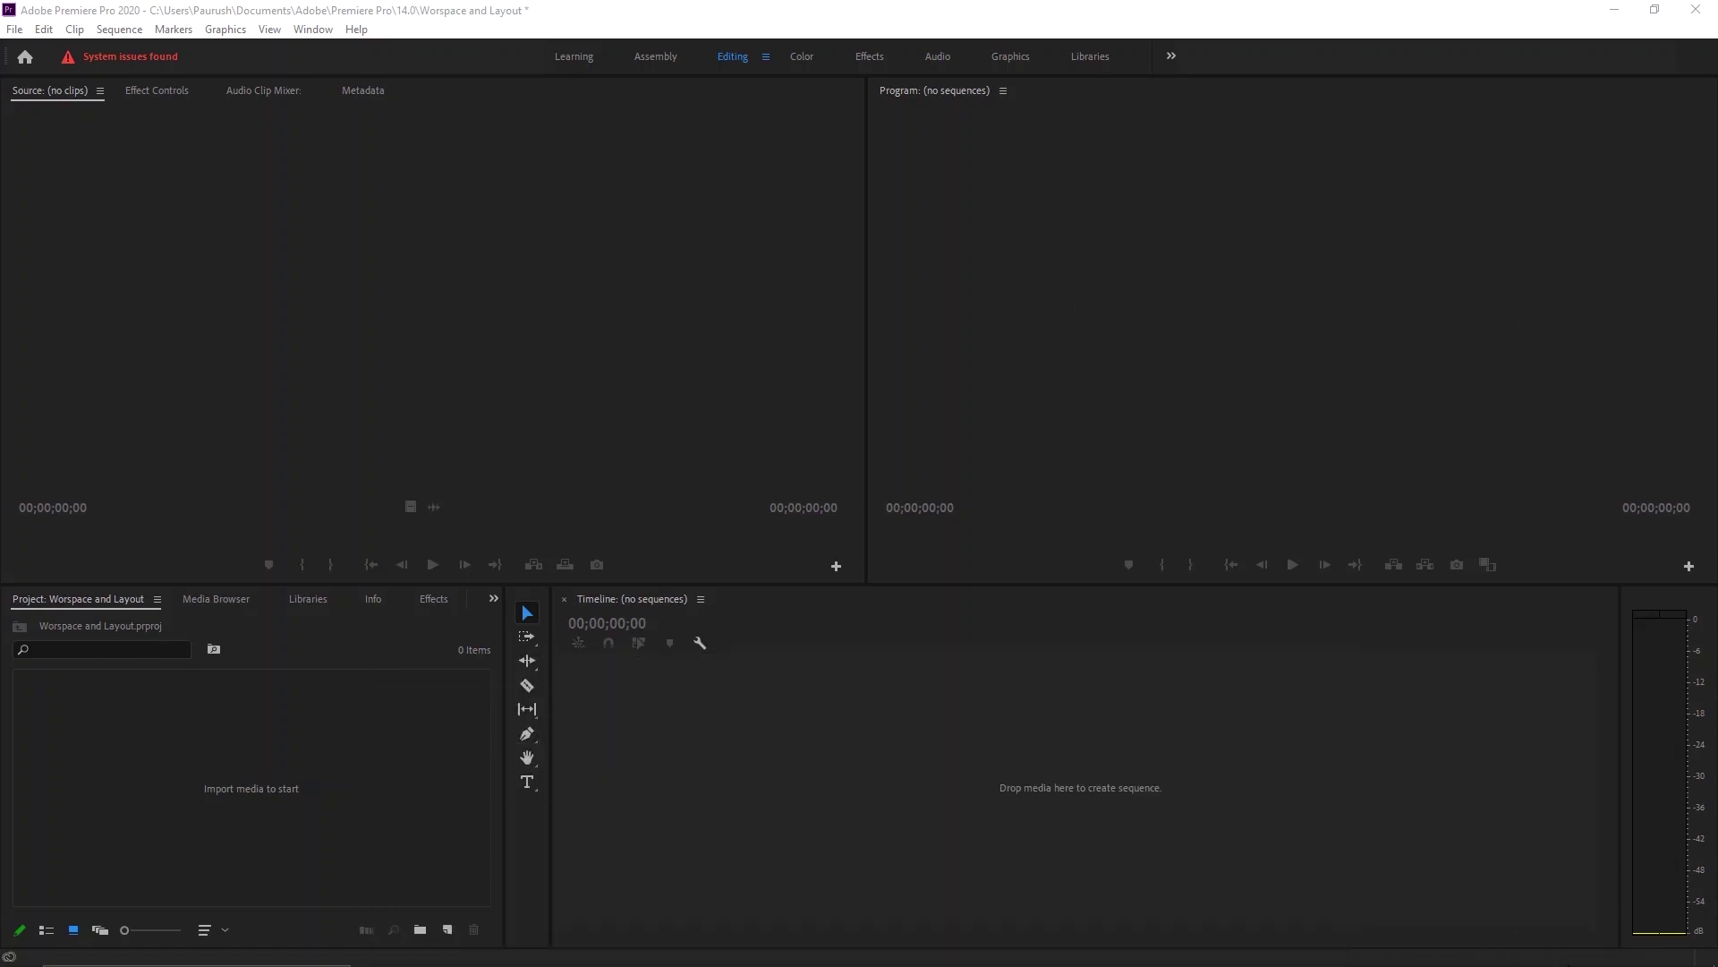
left_click(727, 322)
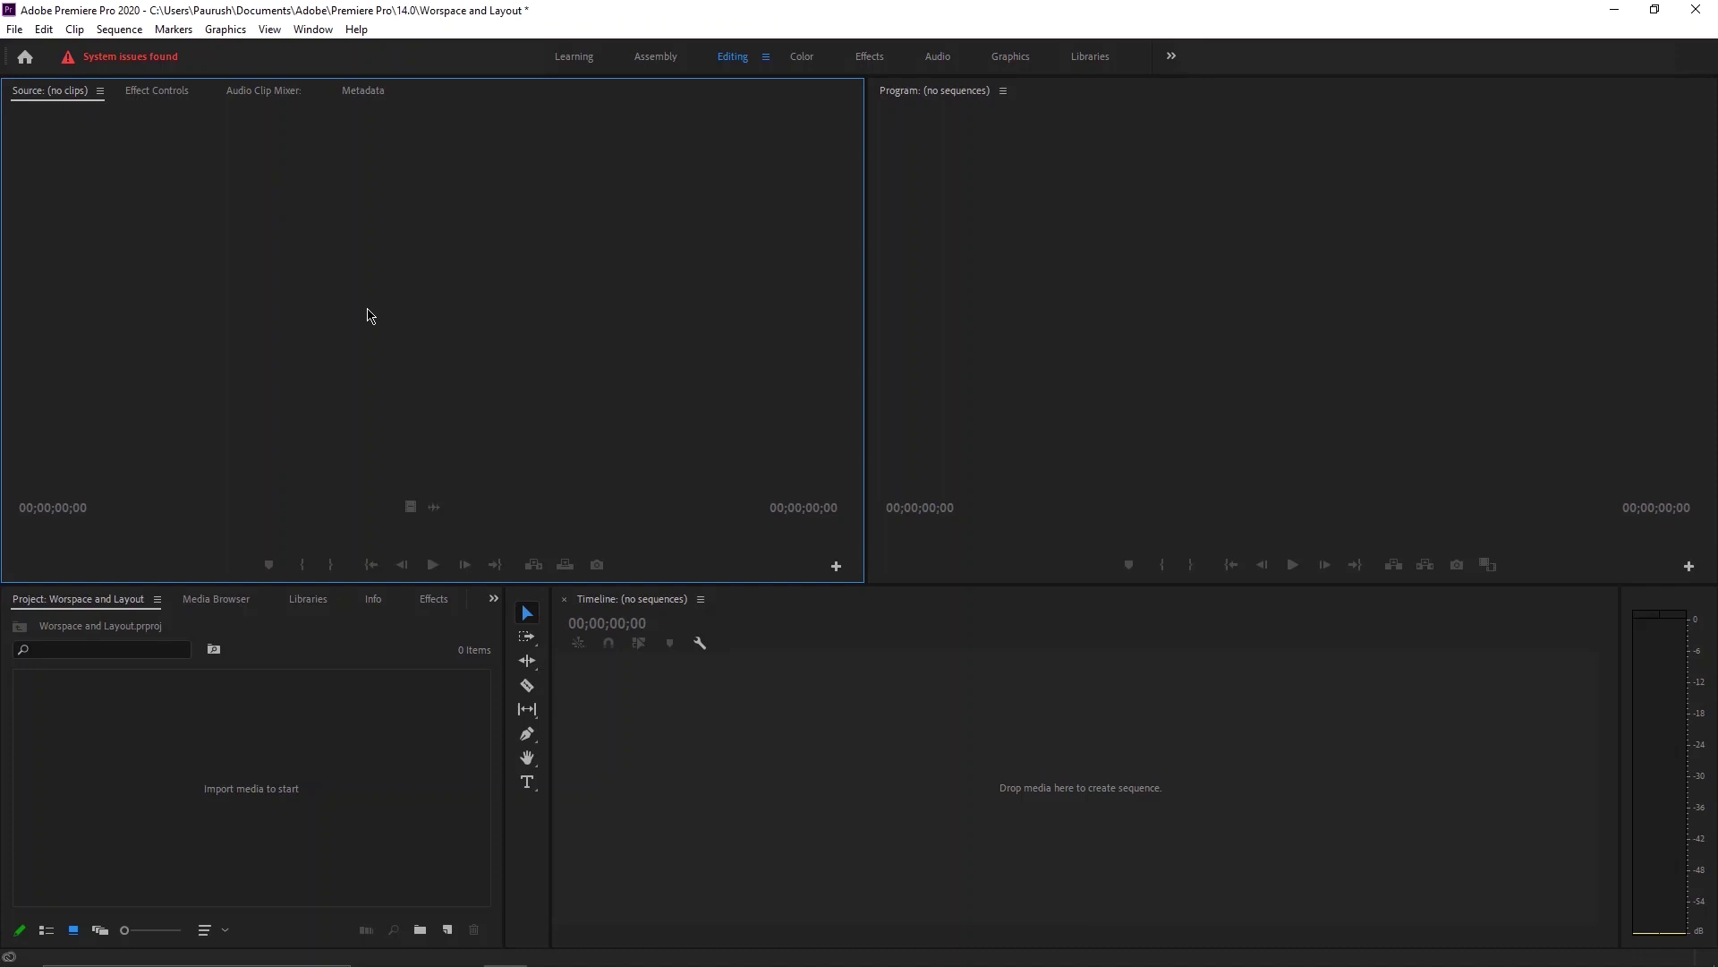
key("grave")
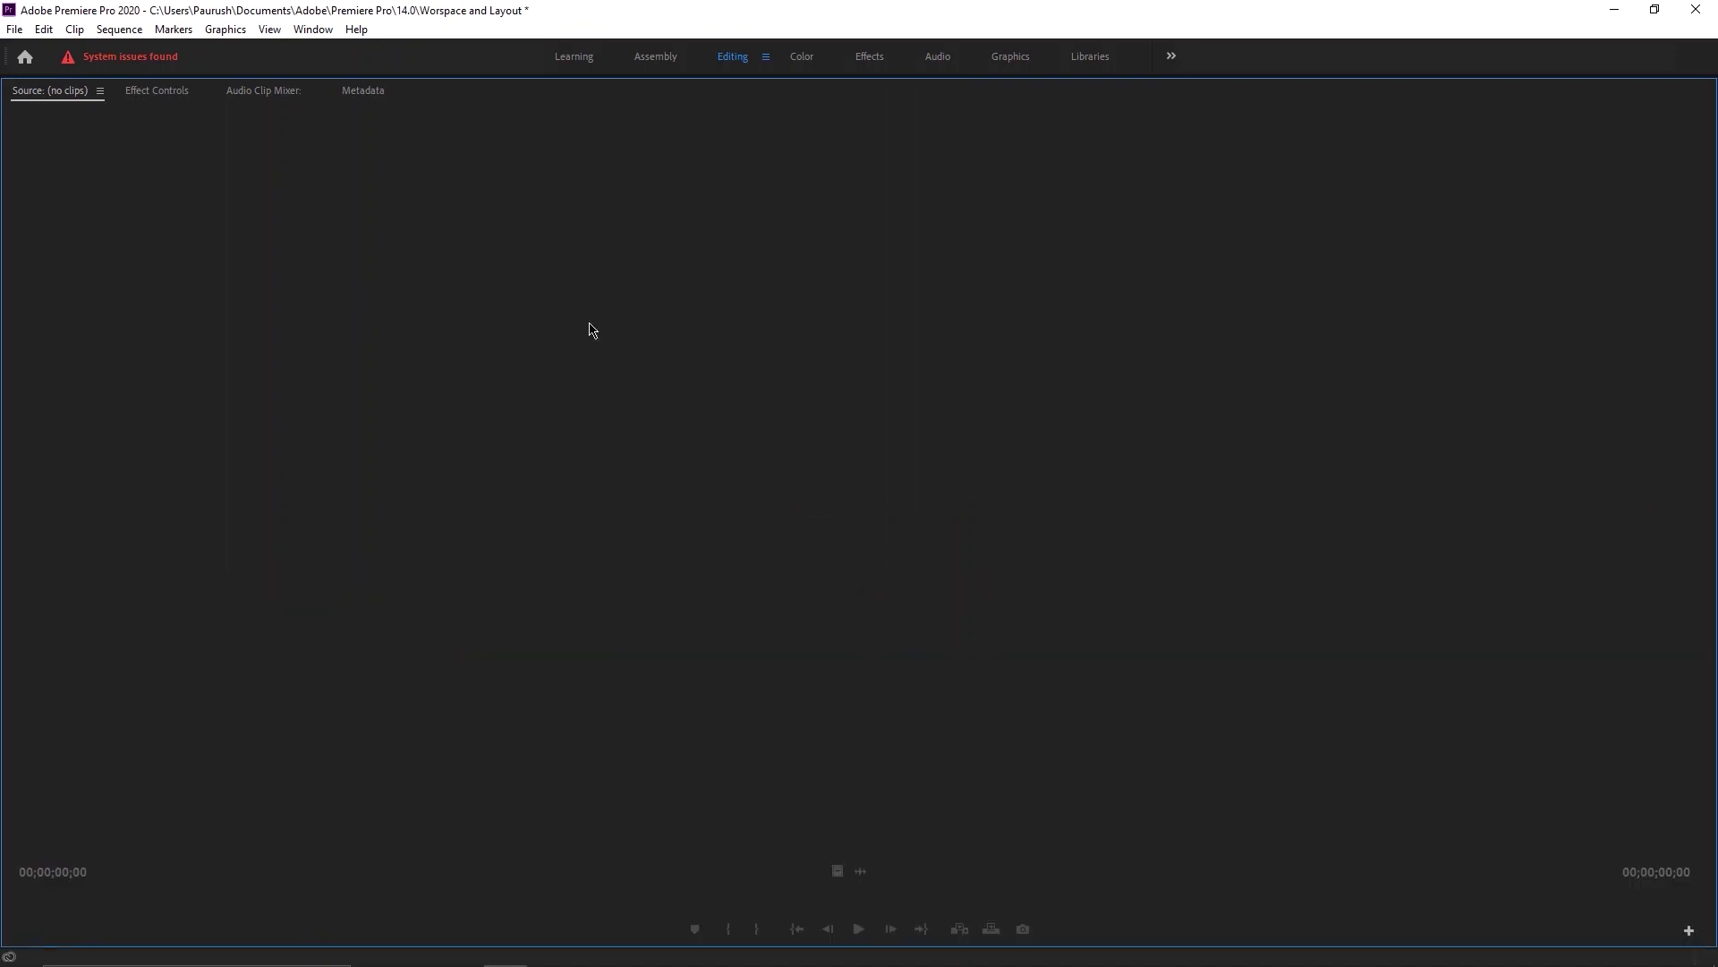
key("grave")
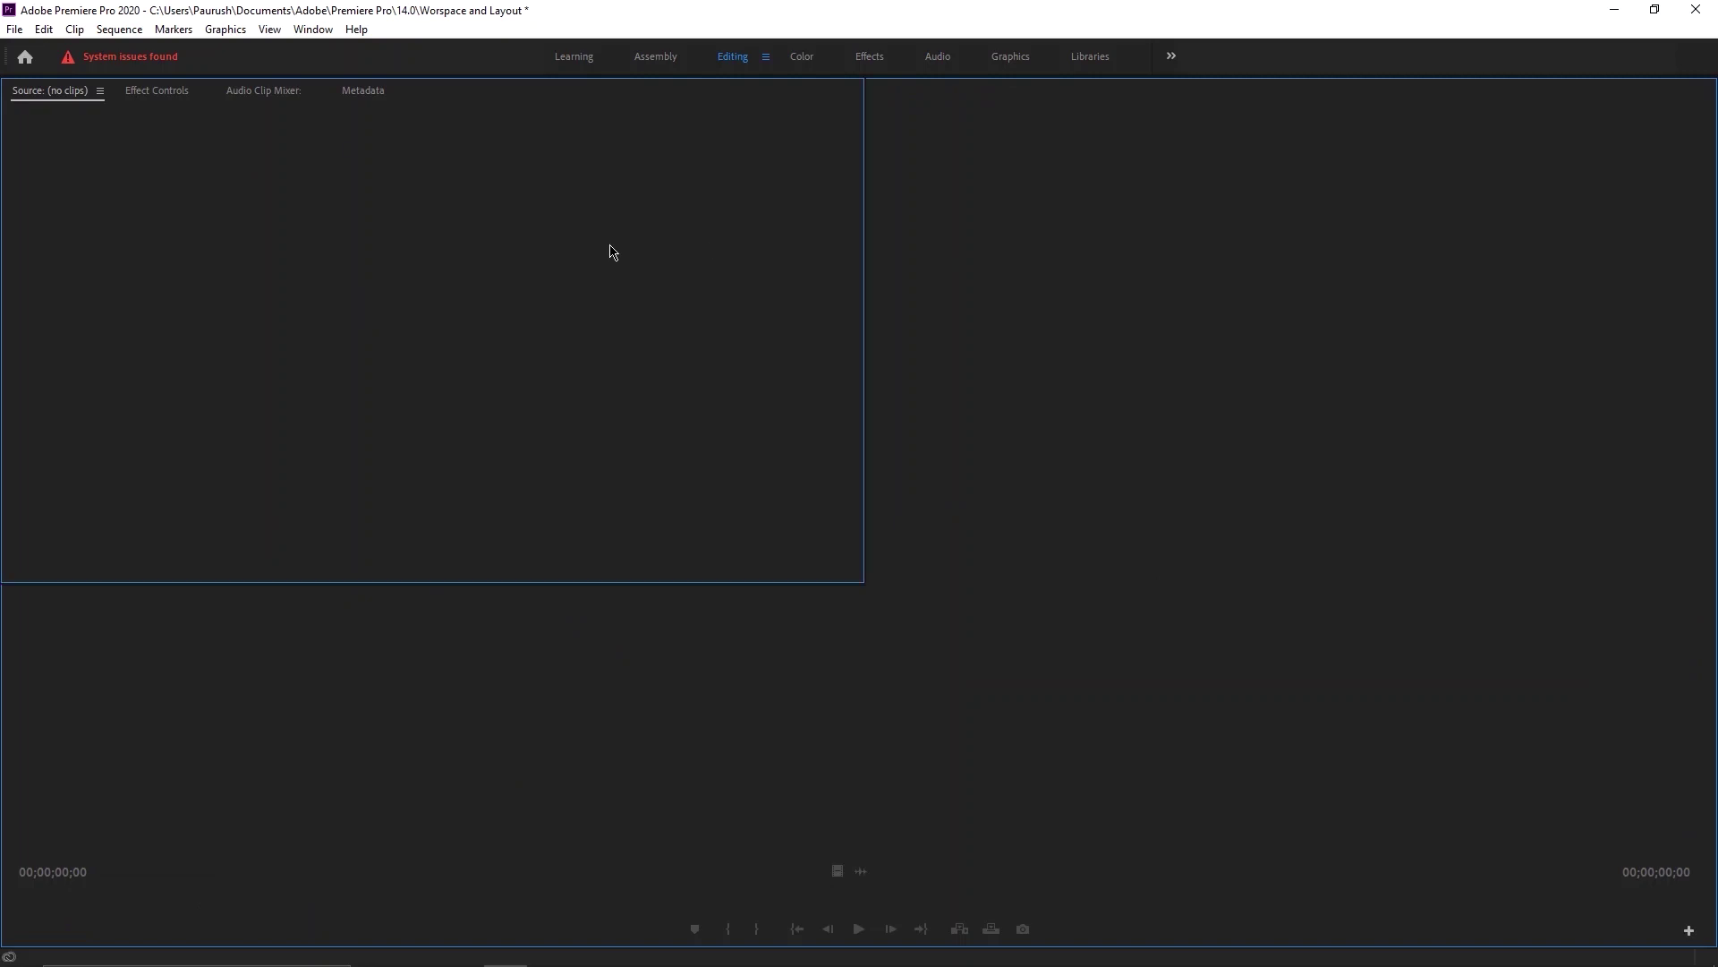
left_click(870, 172)
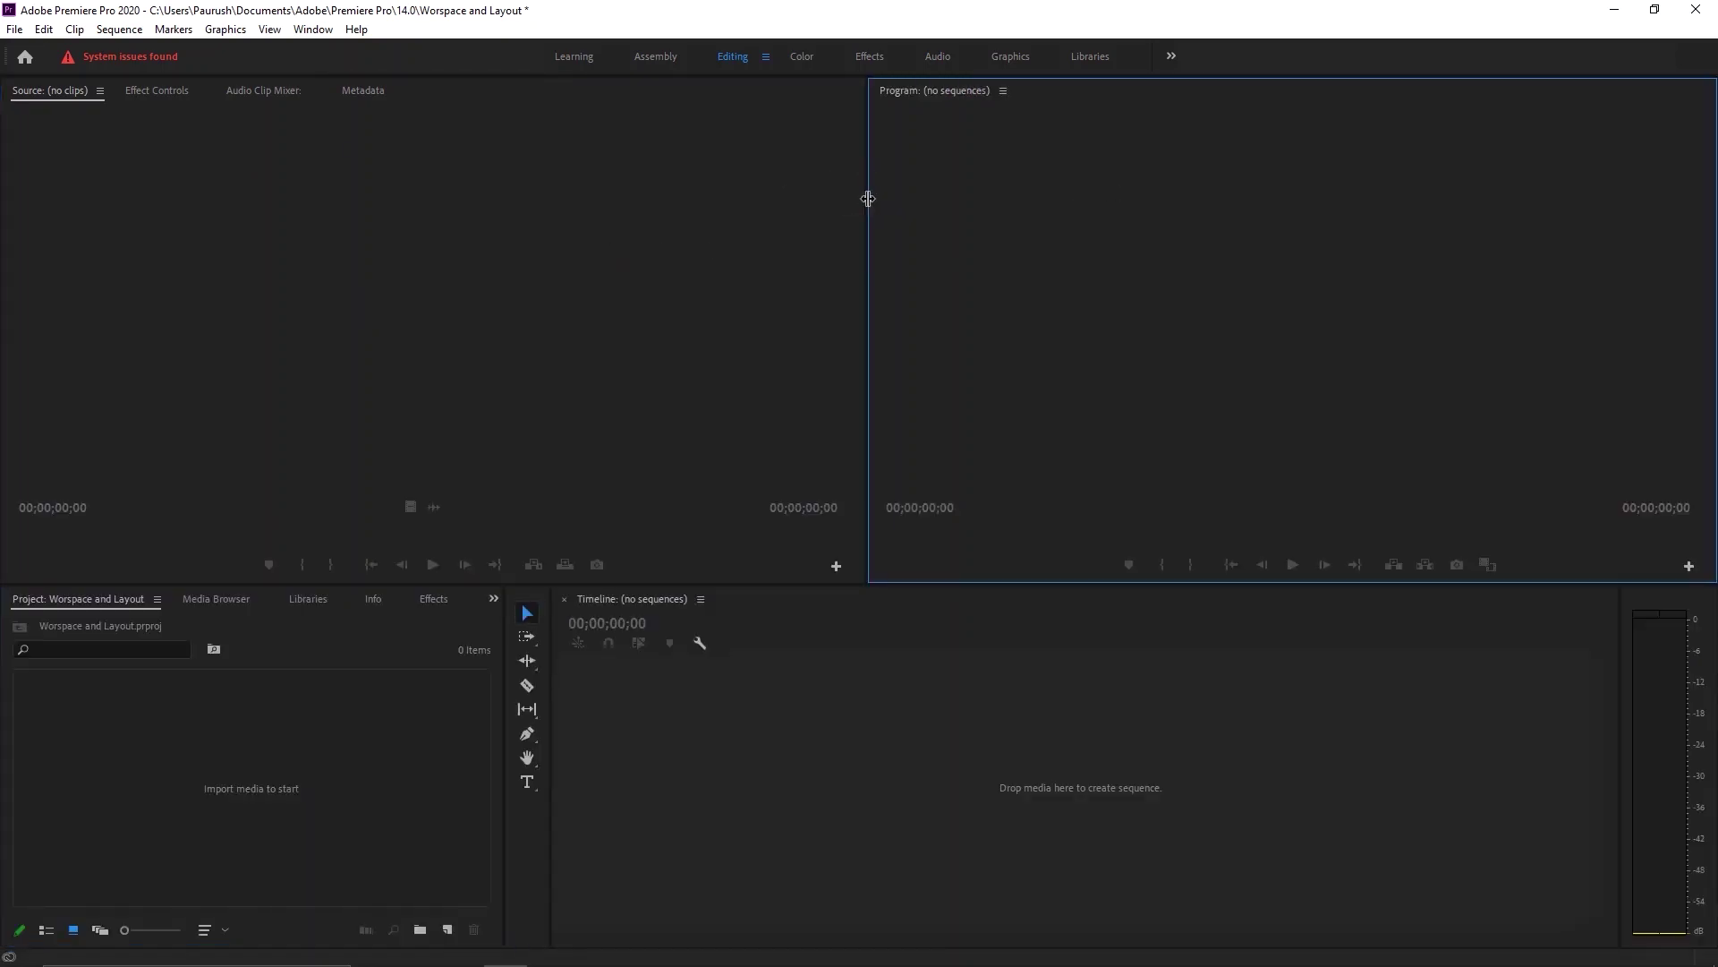
left_click_drag(869, 198, 1393, 257)
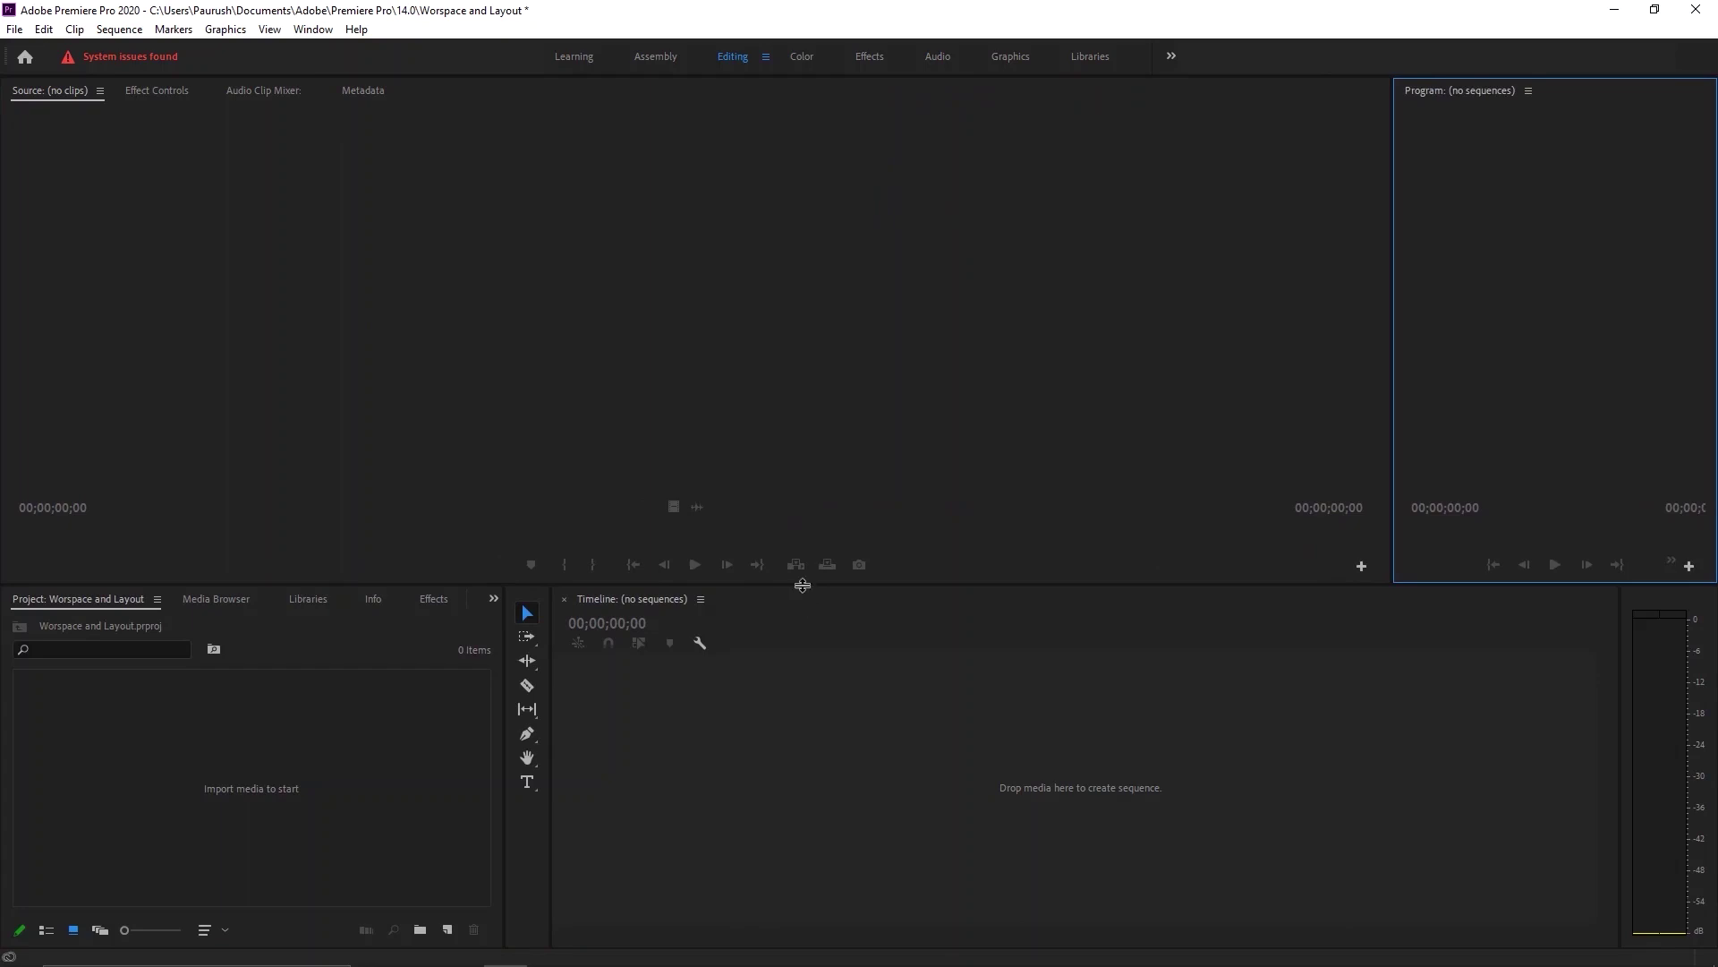
left_click_drag(802, 586, 851, 522)
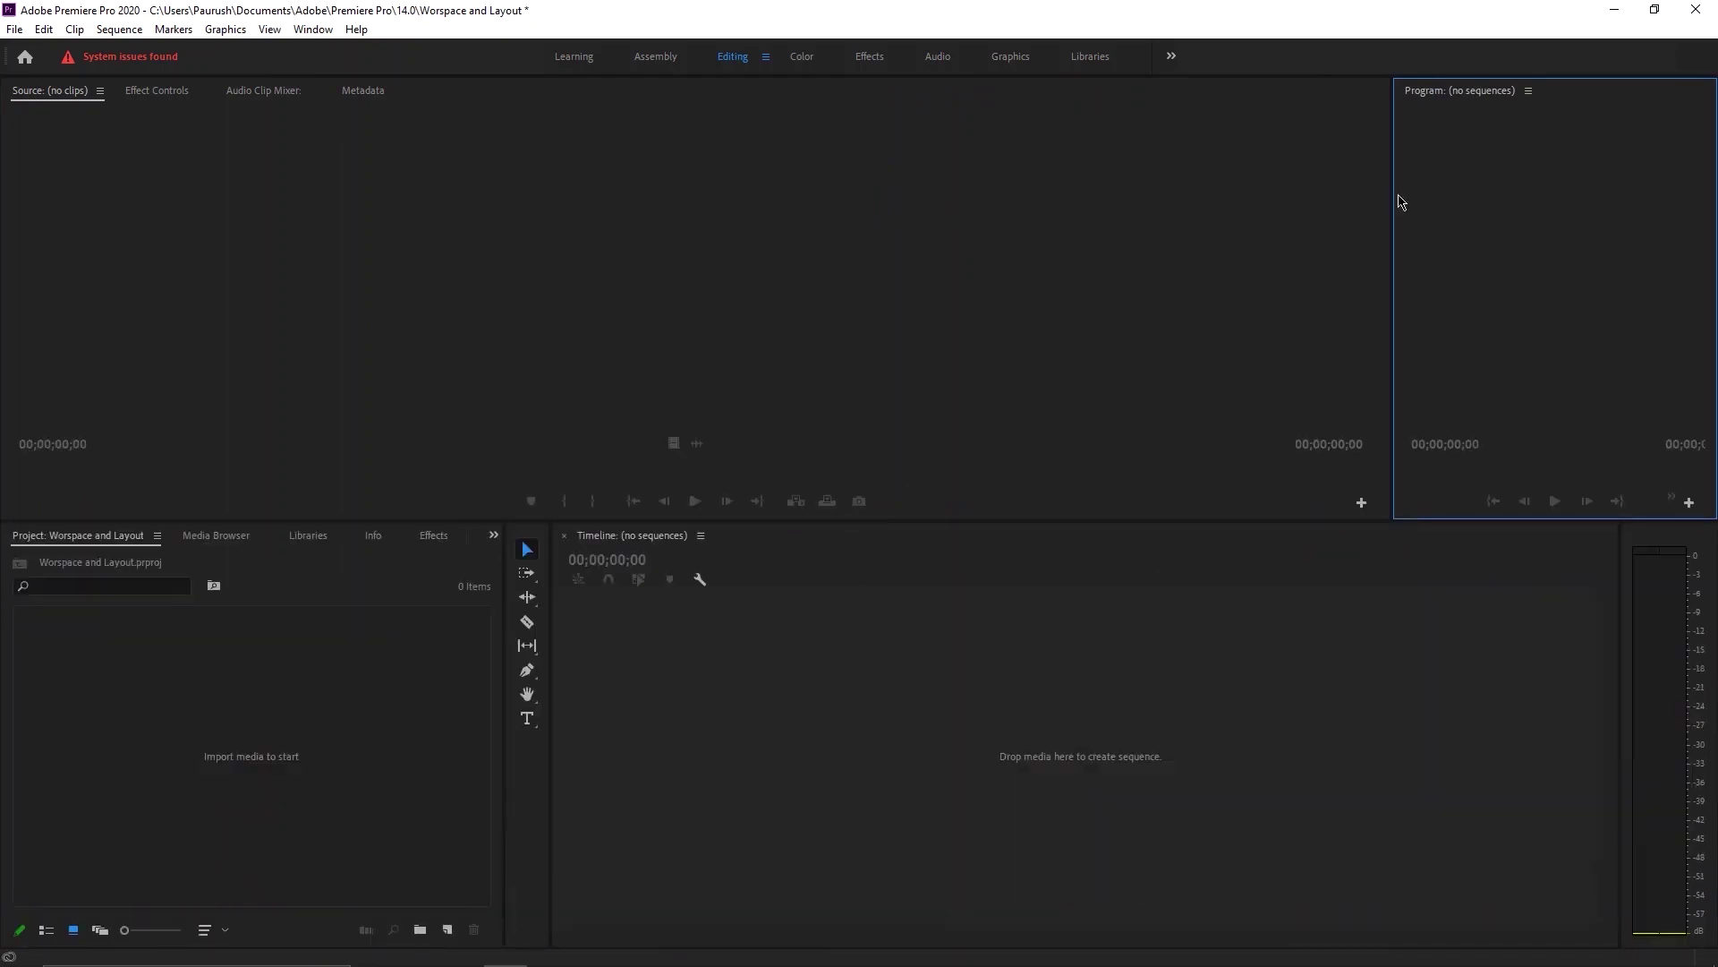
left_click_drag(1388, 192, 1021, 242)
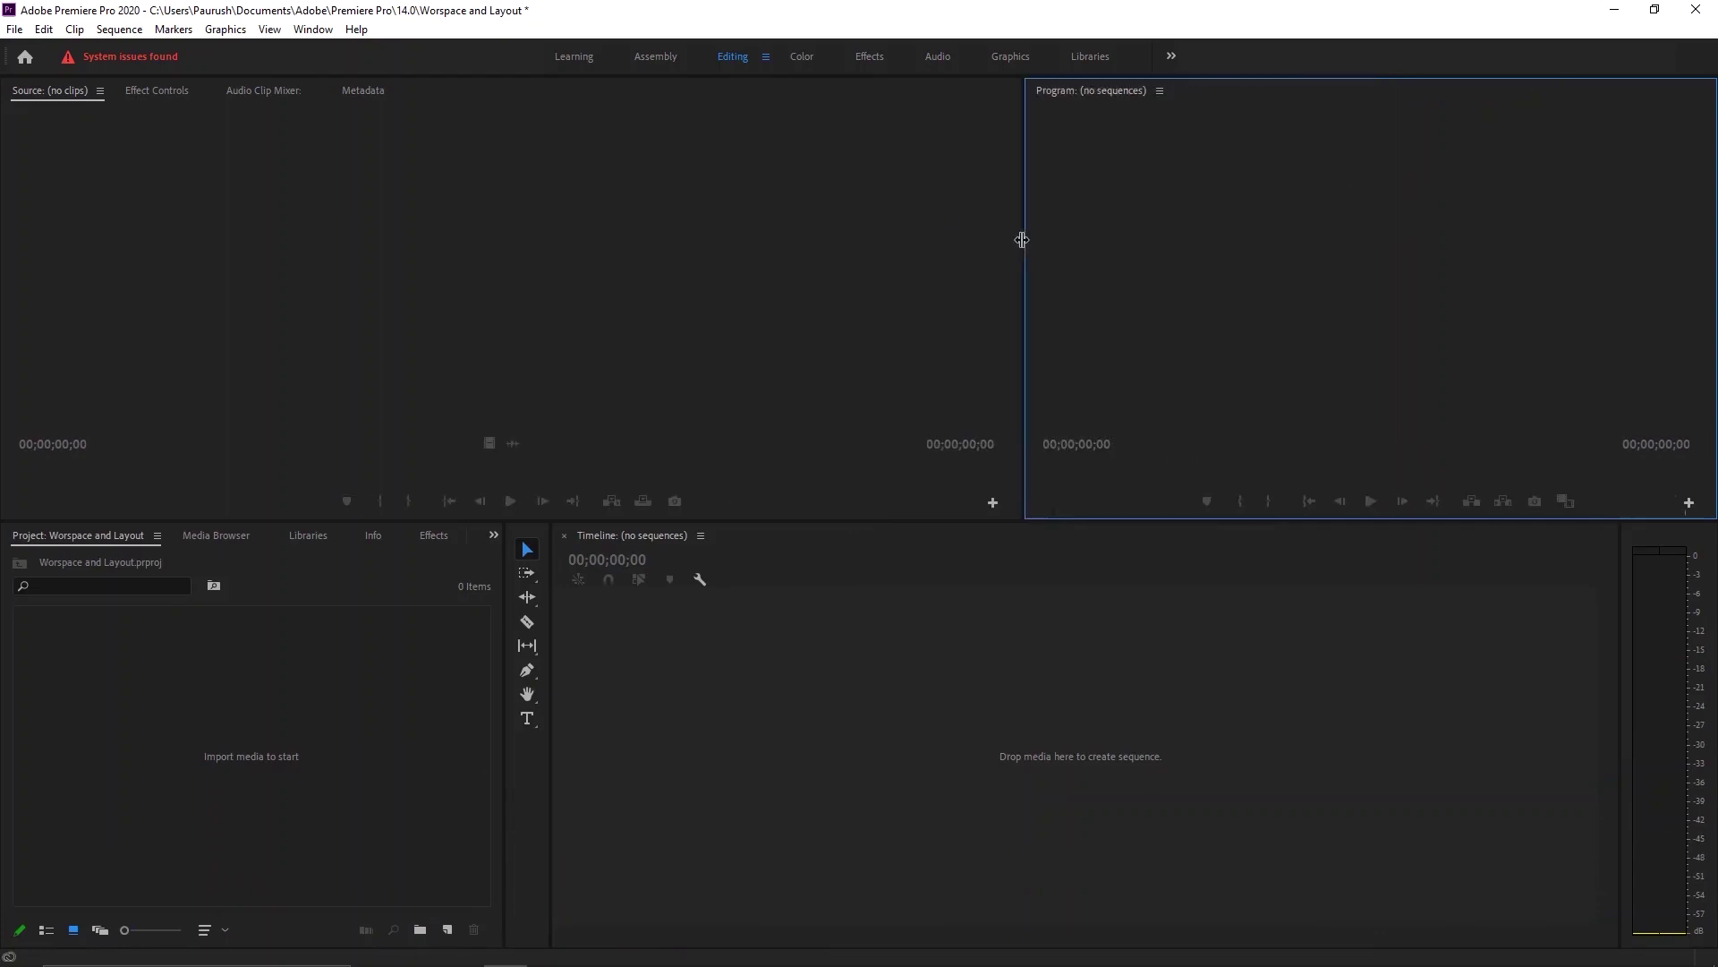
left_click(765, 59)
left_click(806, 64)
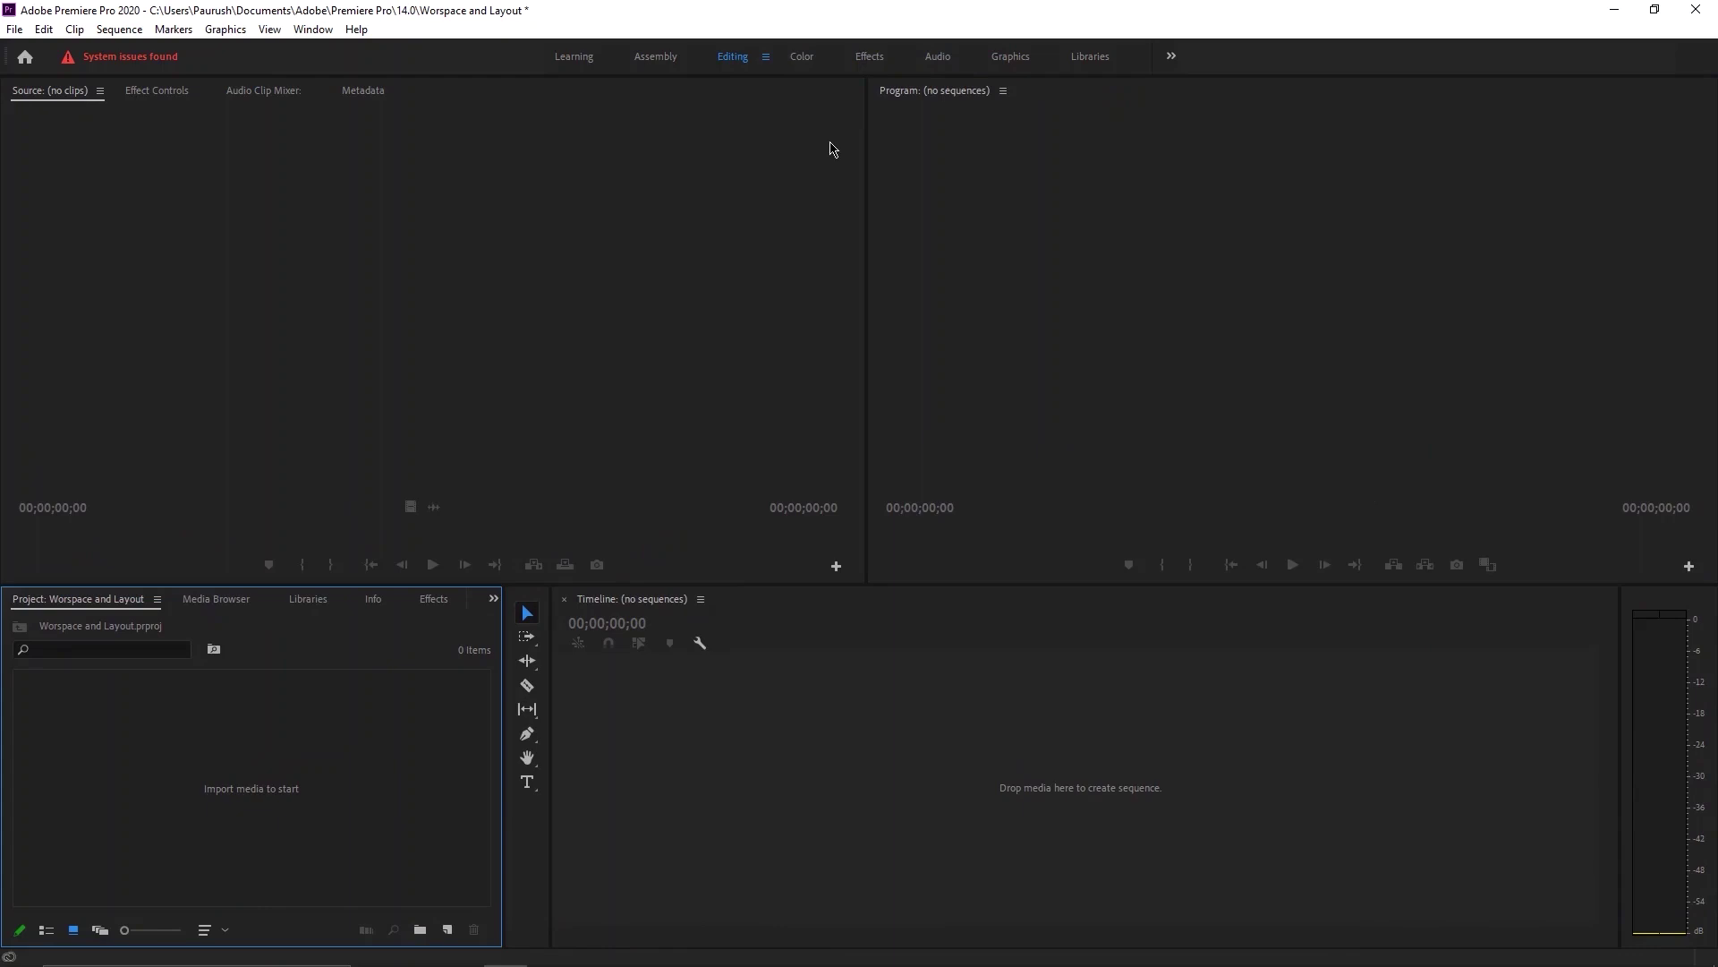
left_click(505, 288)
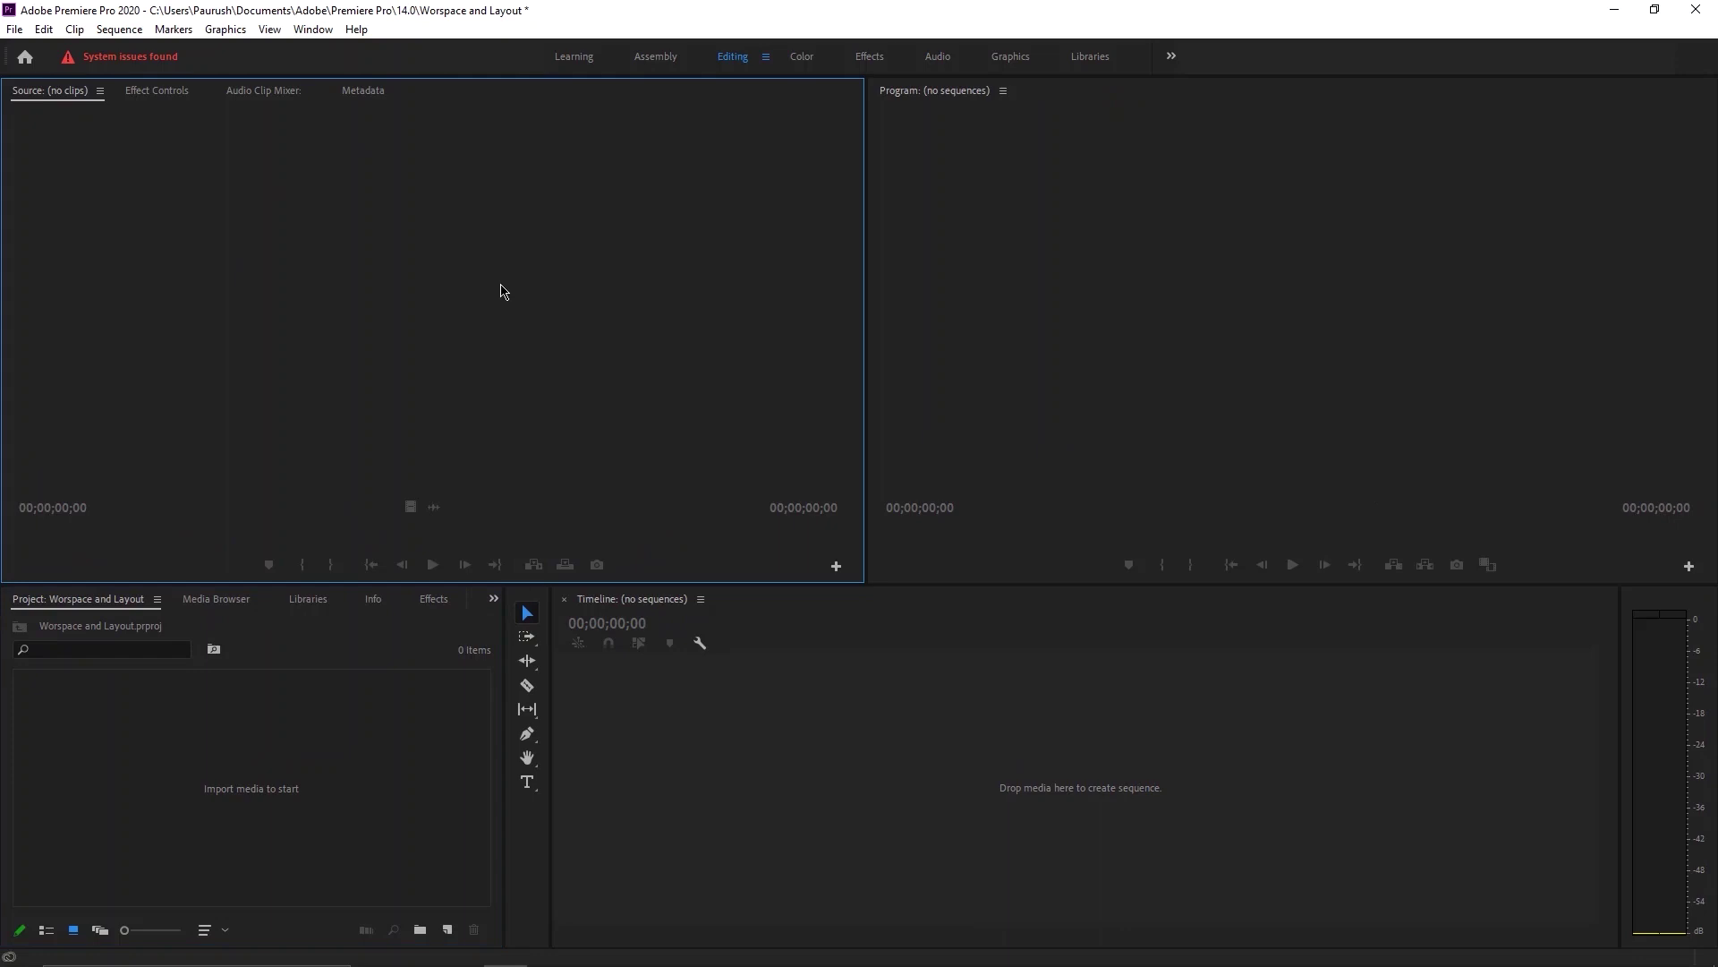
key("grave")
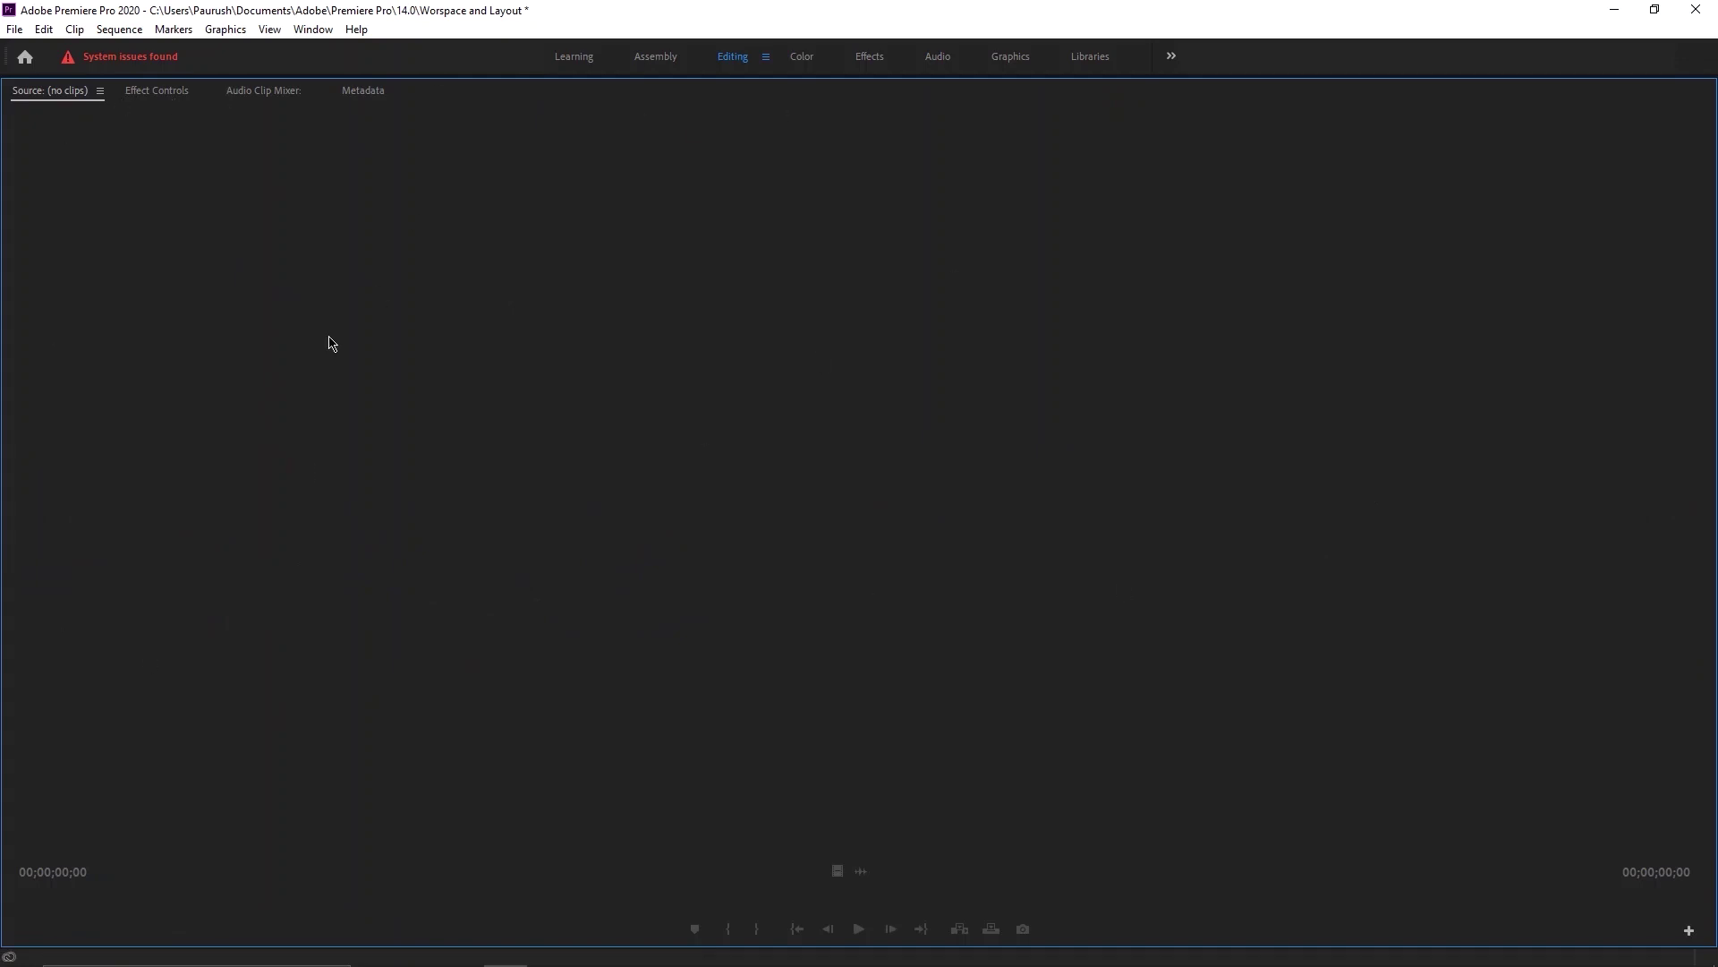
key("grave")
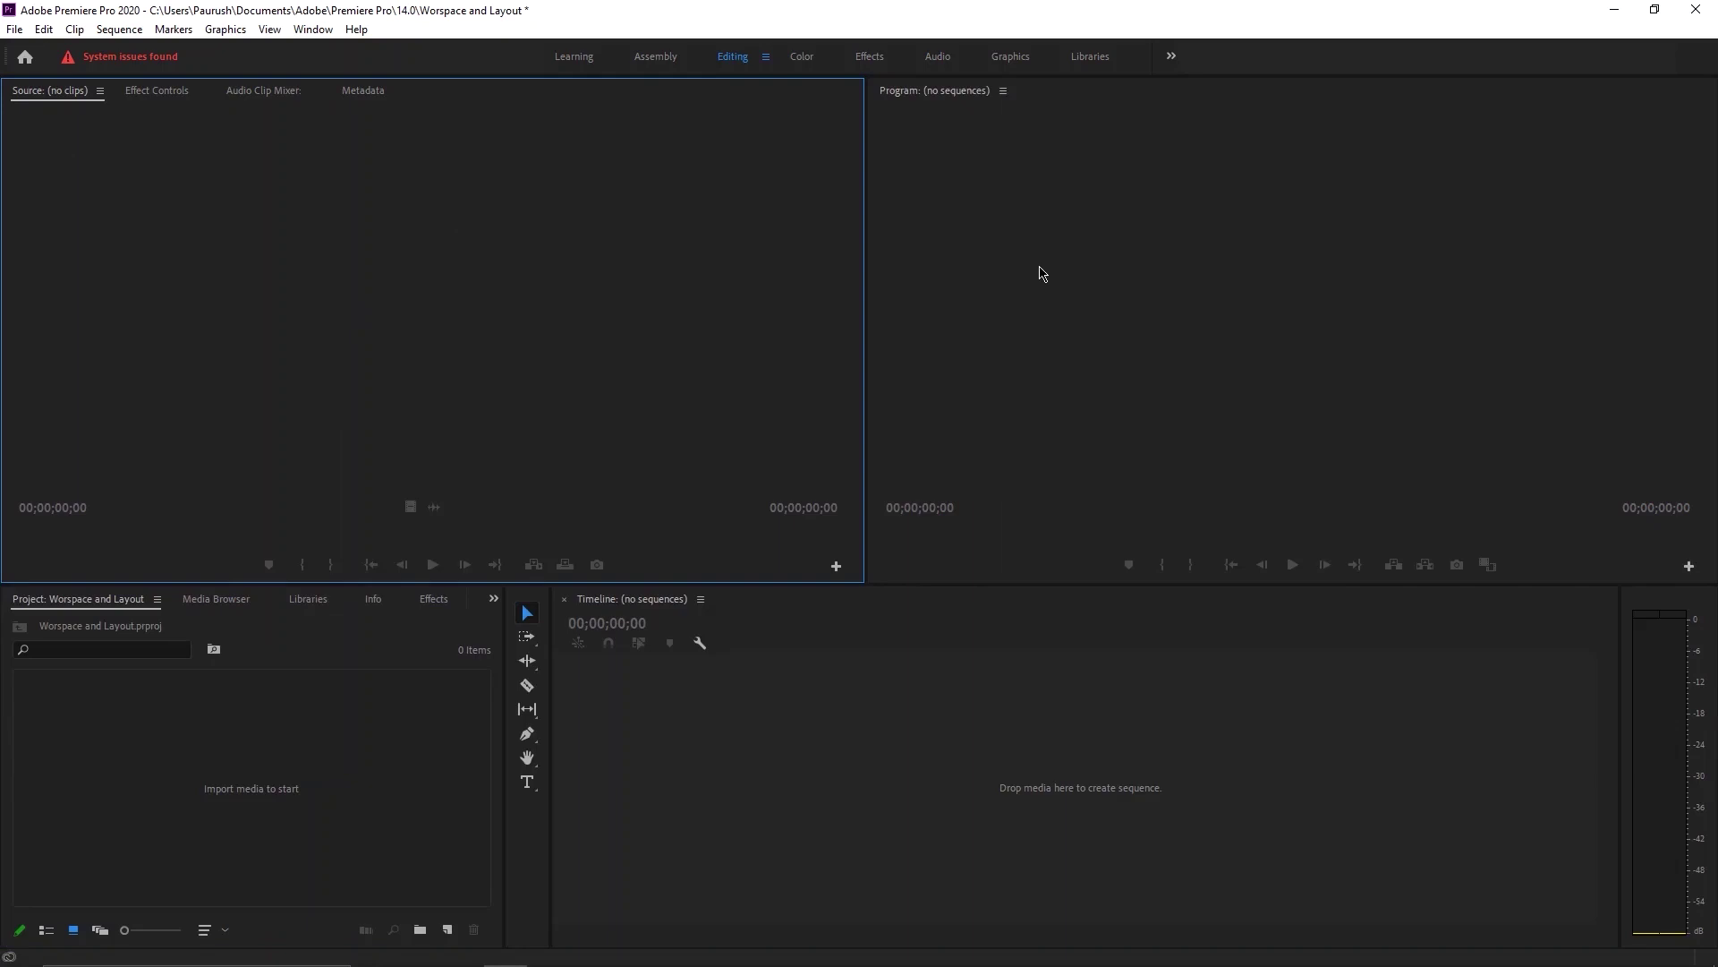
left_click(1043, 273)
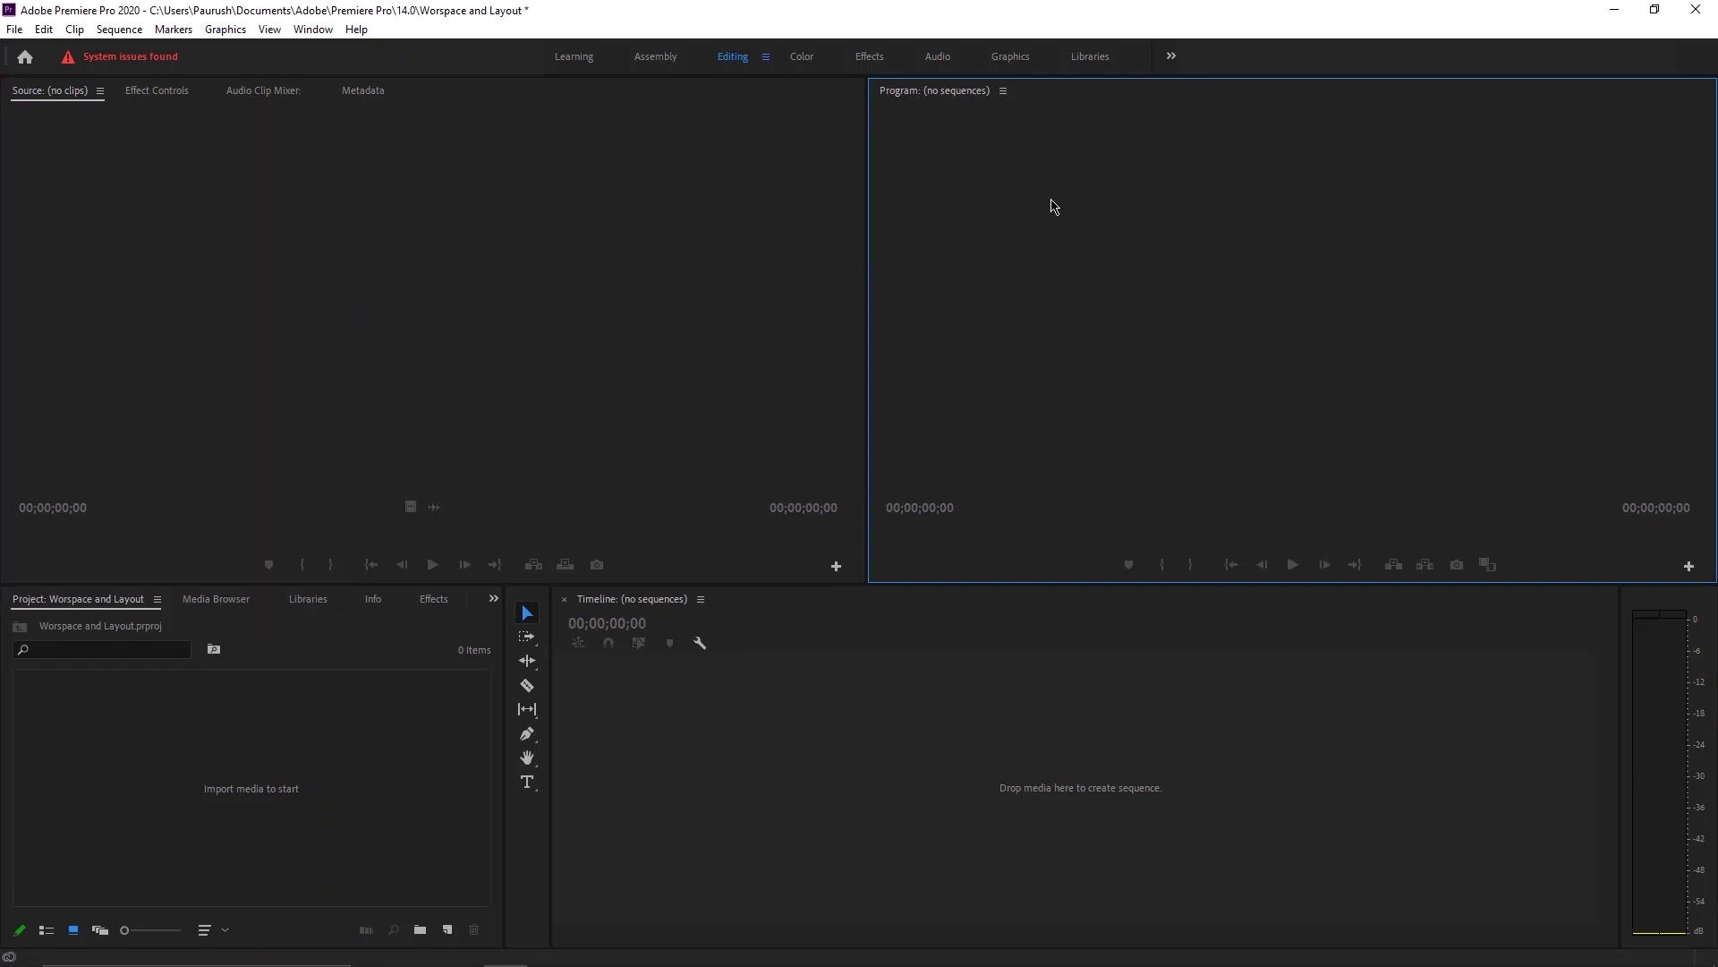
key("grave")
key("grave")
left_click(844, 680)
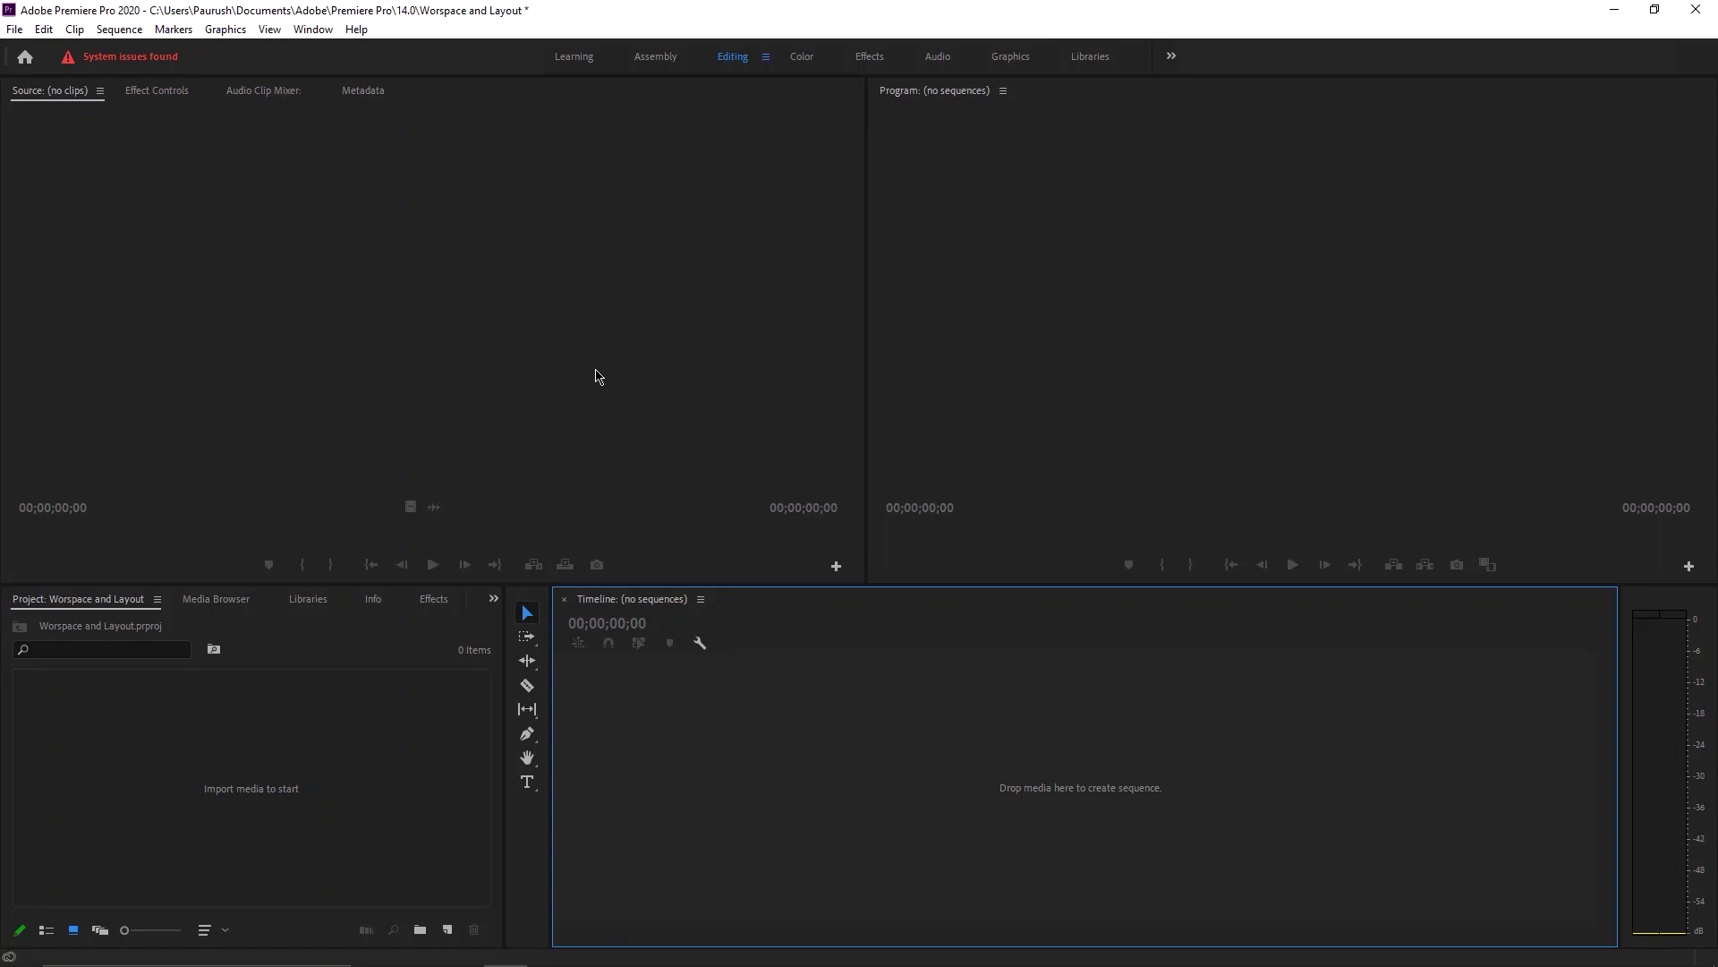
key("grave")
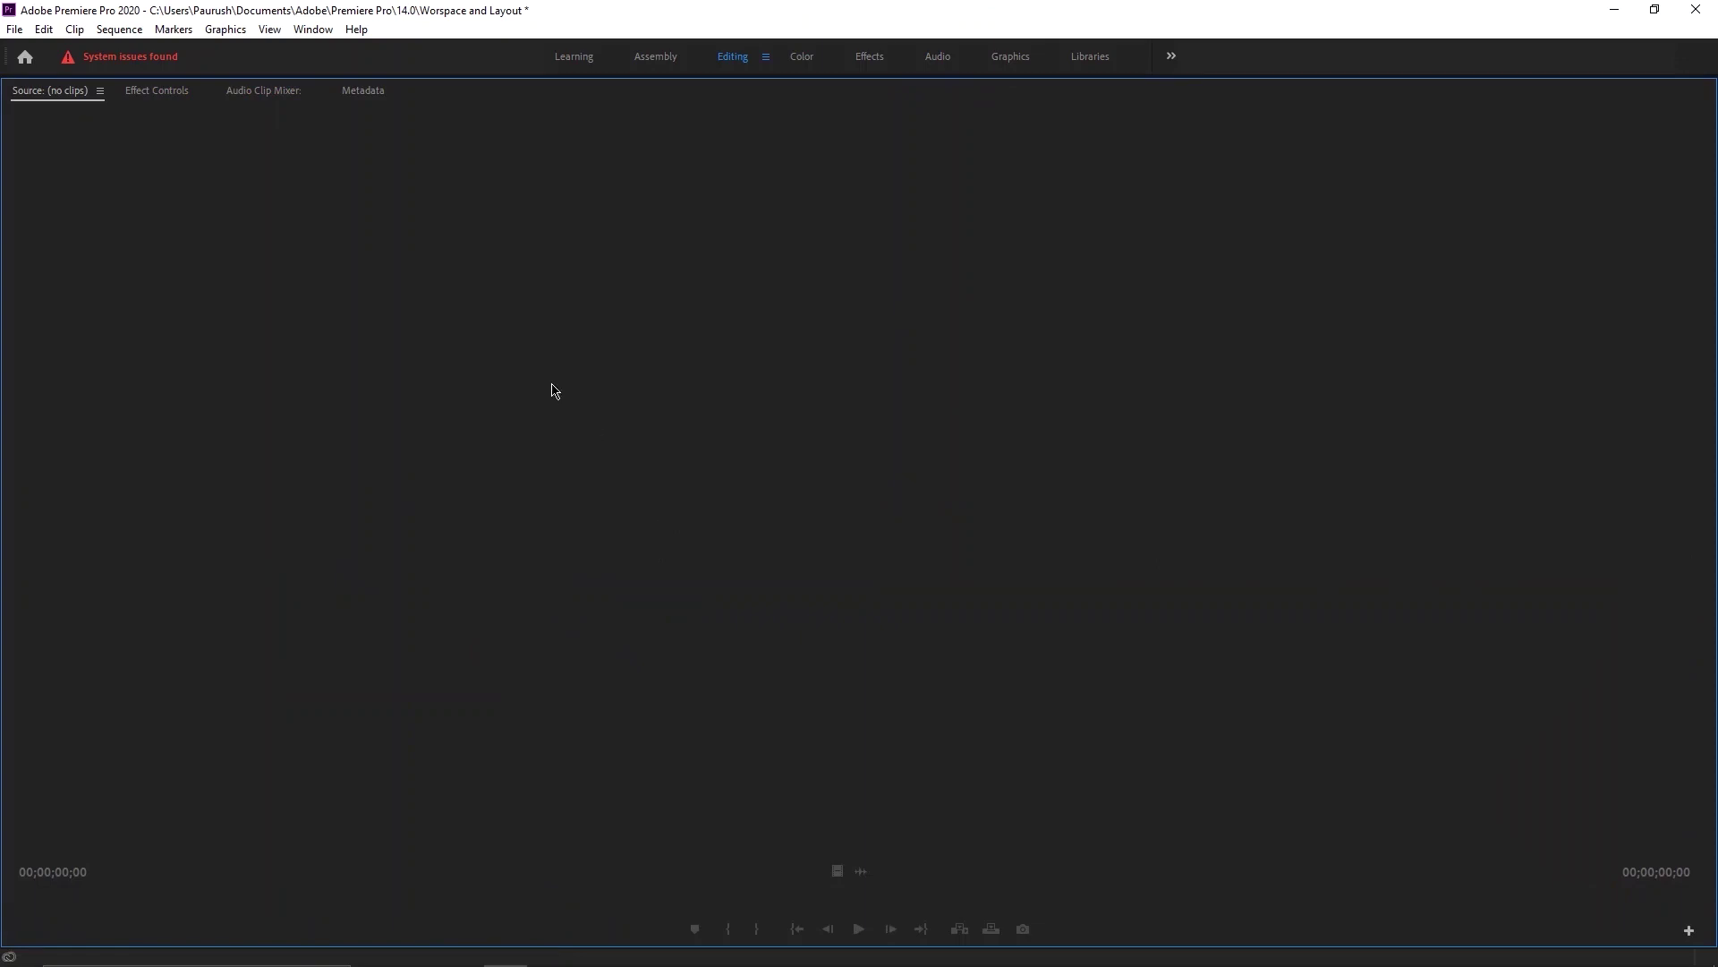
key("grave")
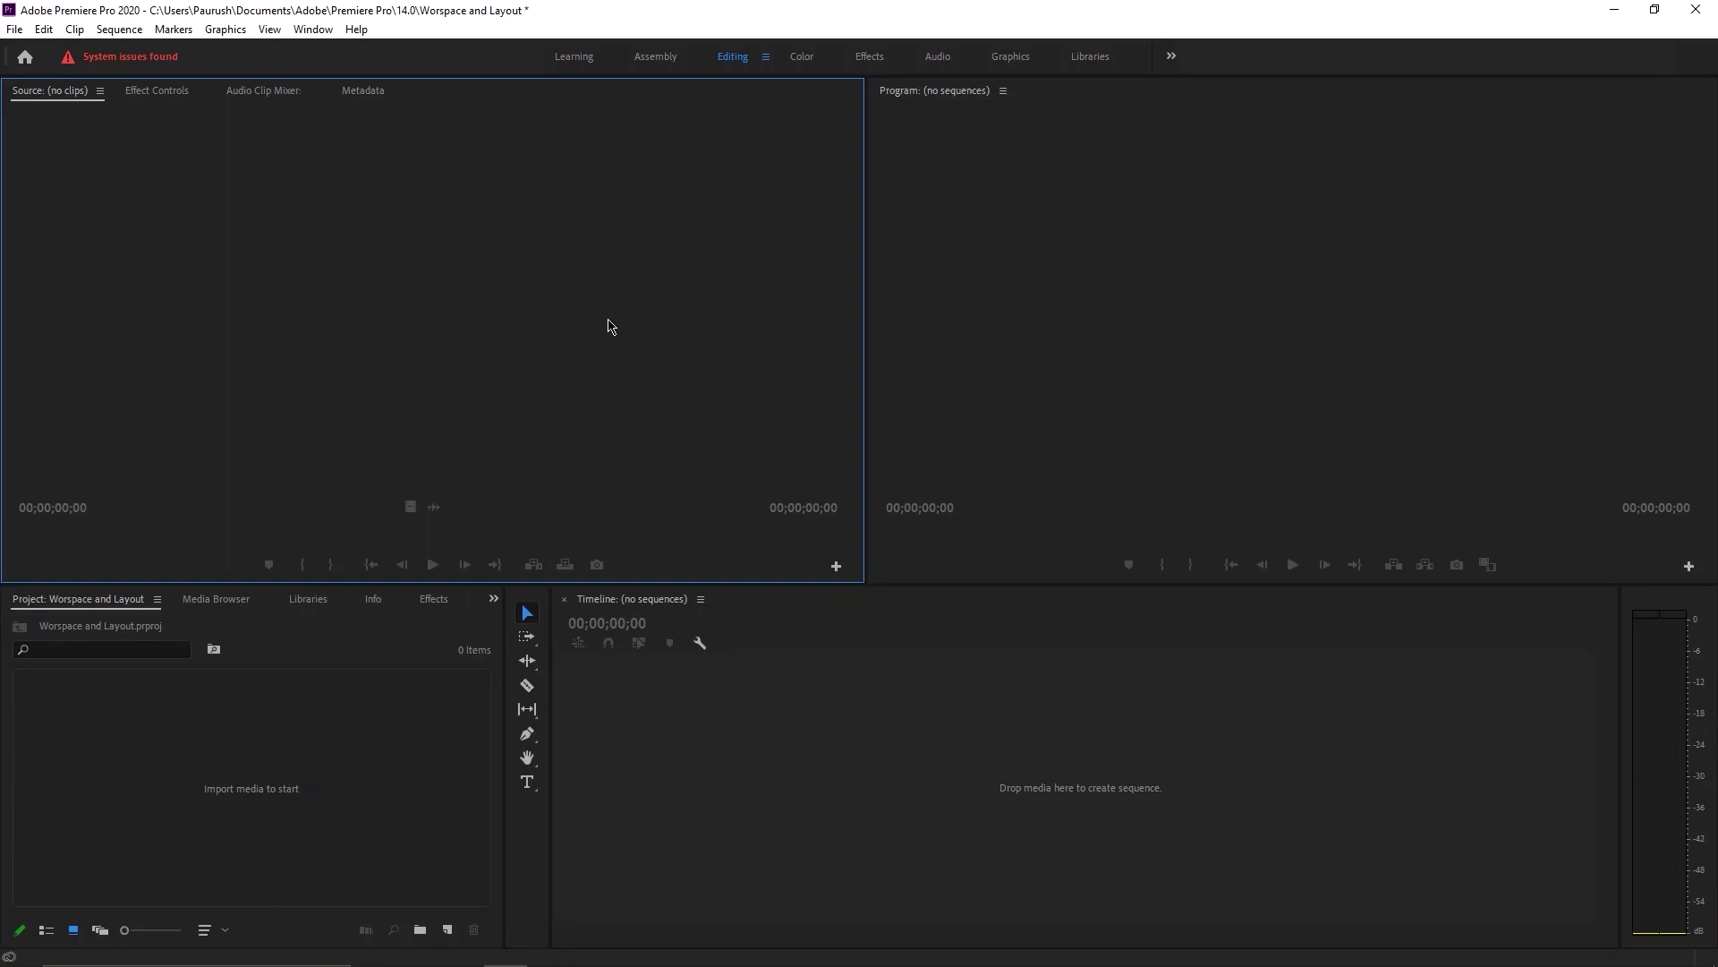
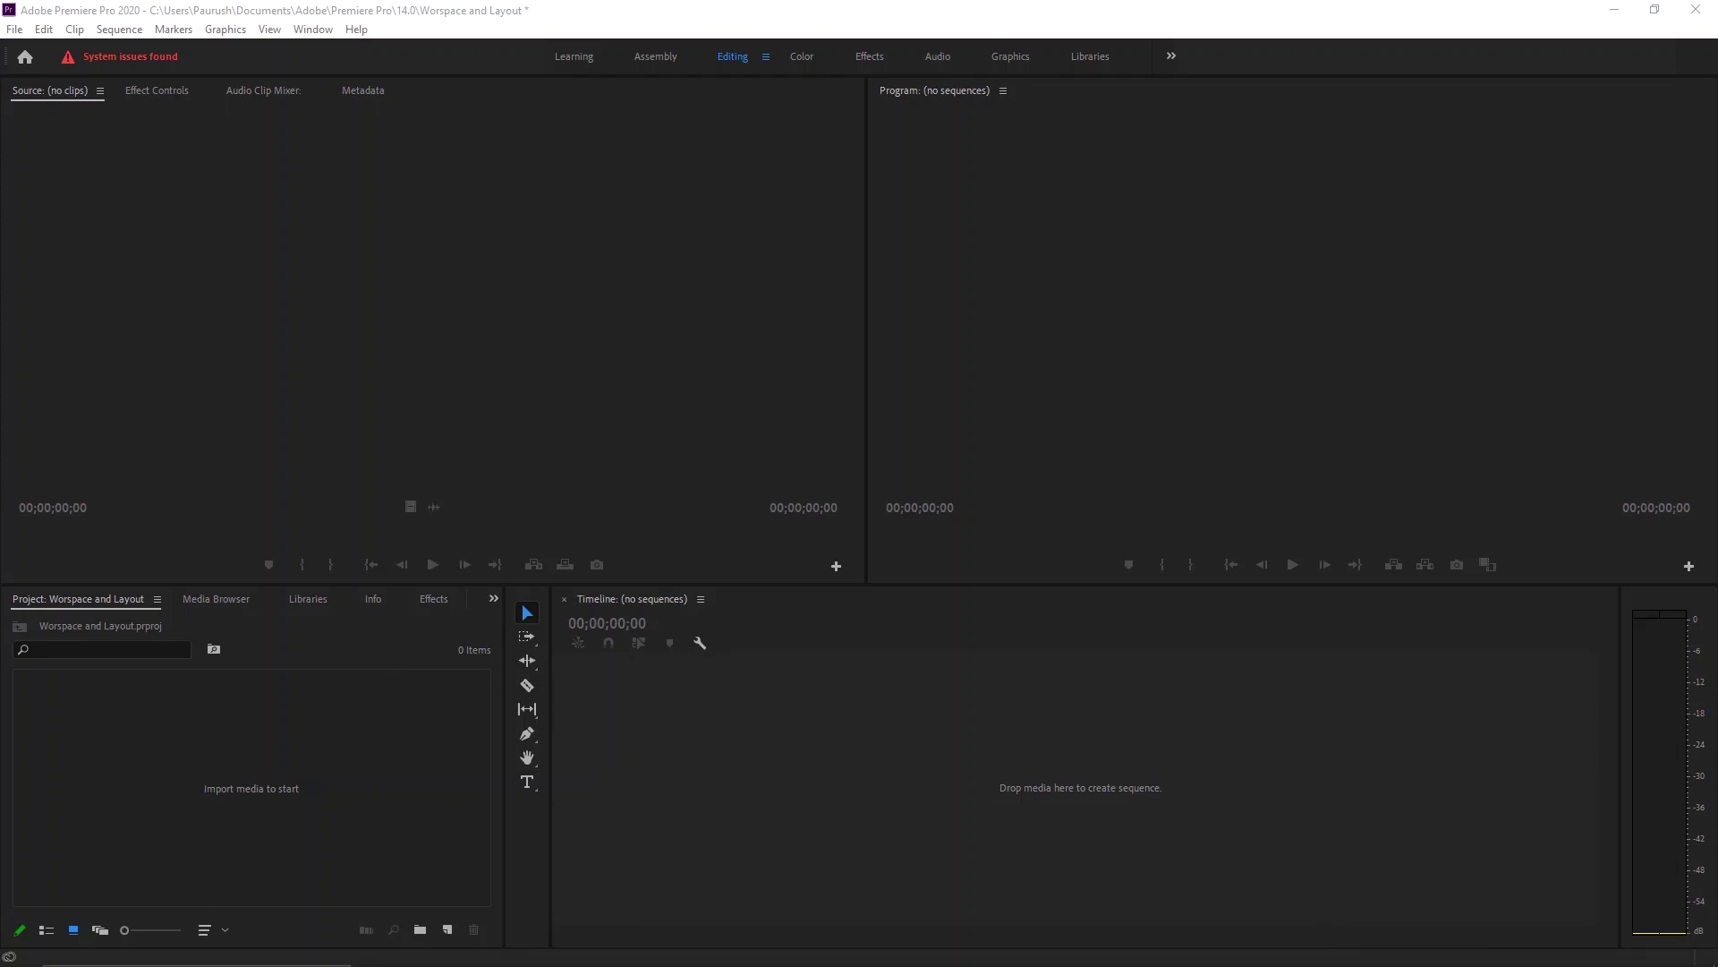
Close the Audio Clip Mixer and Metadata panels in the upper-left panel group.
left_click(1124, 279)
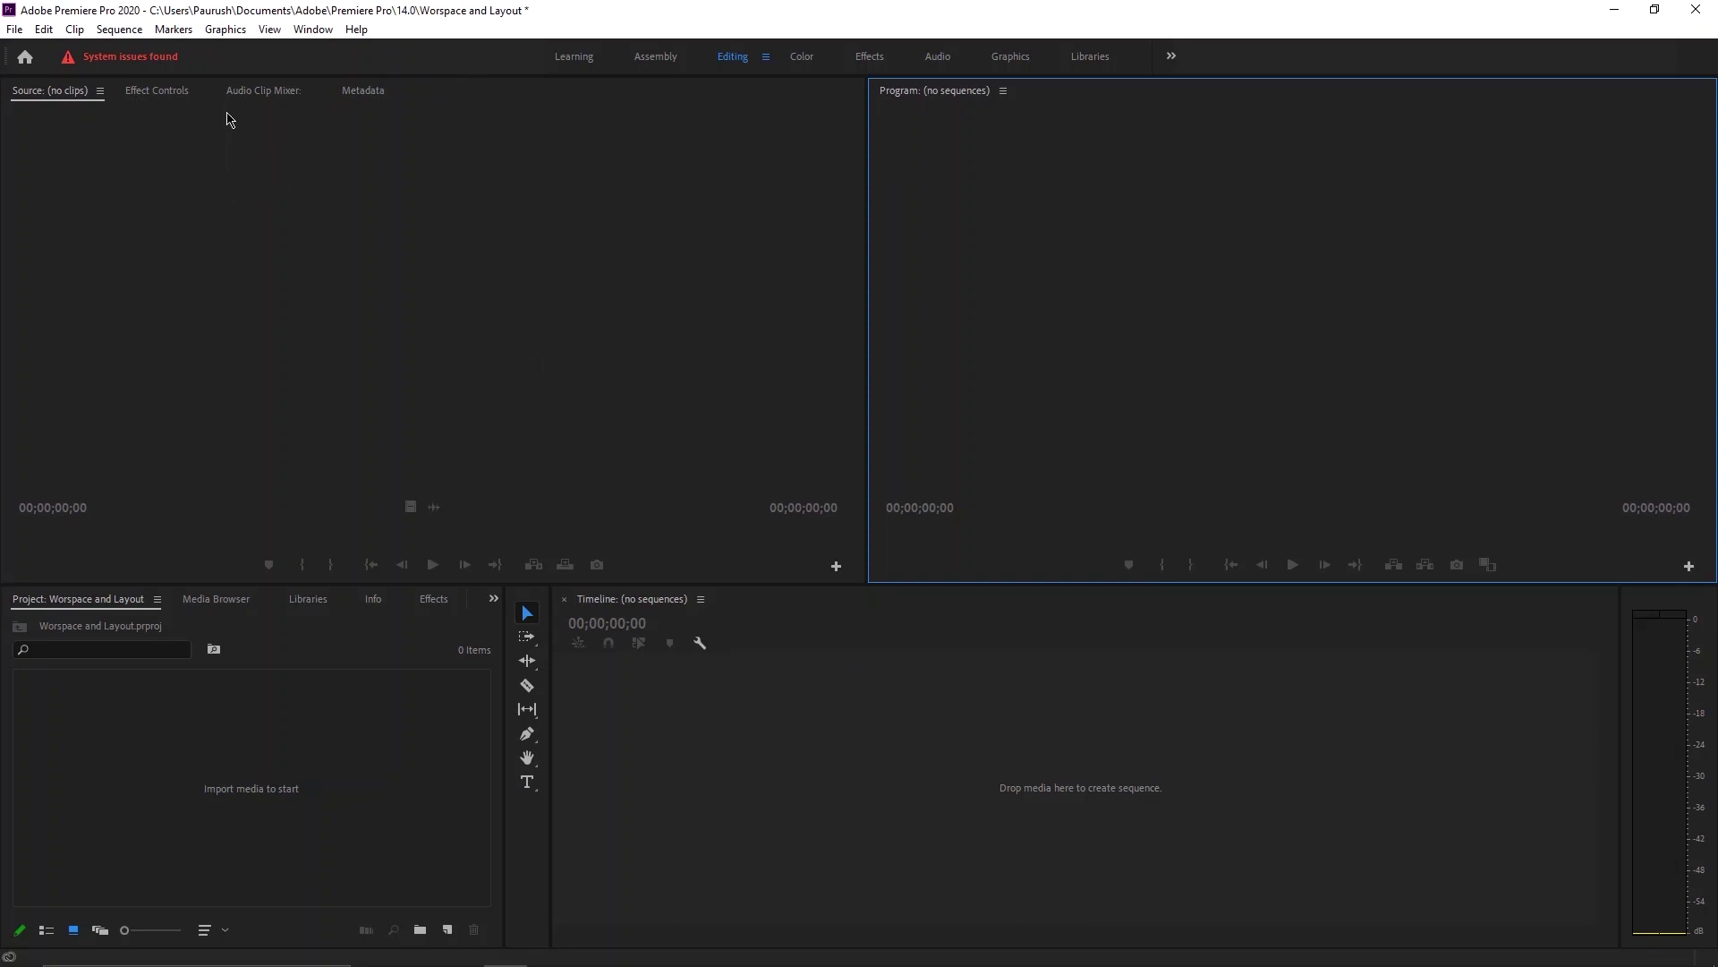
left_click(273, 93)
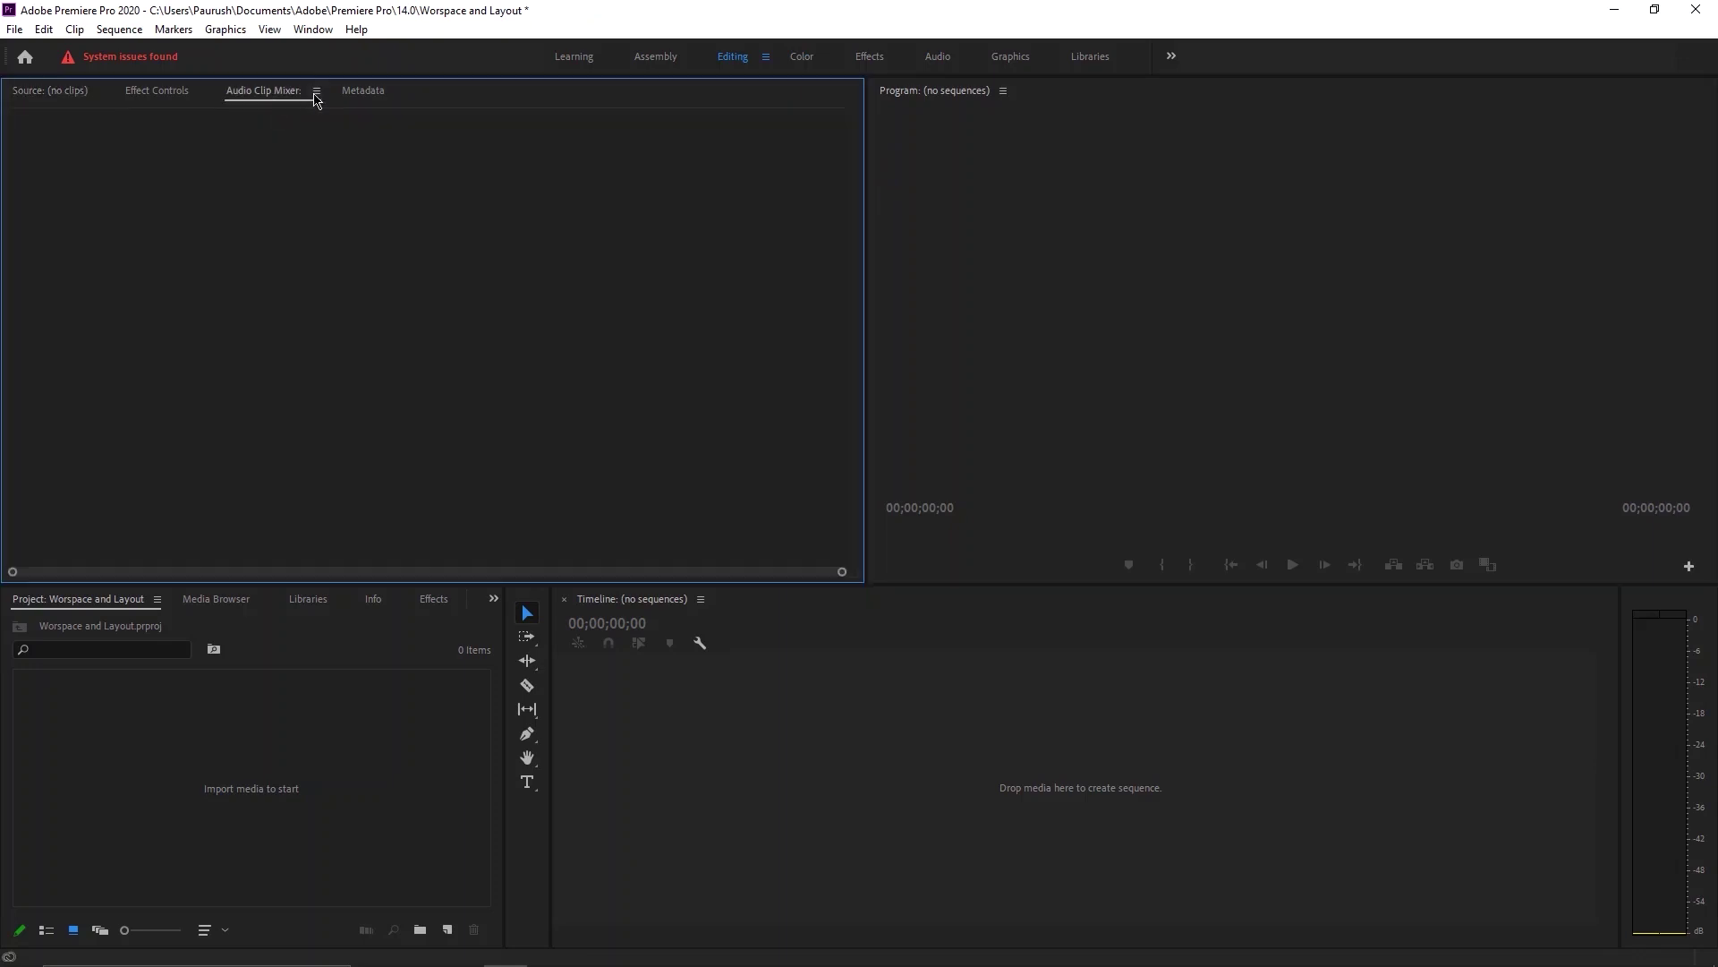
left_click(317, 91)
left_click(340, 95)
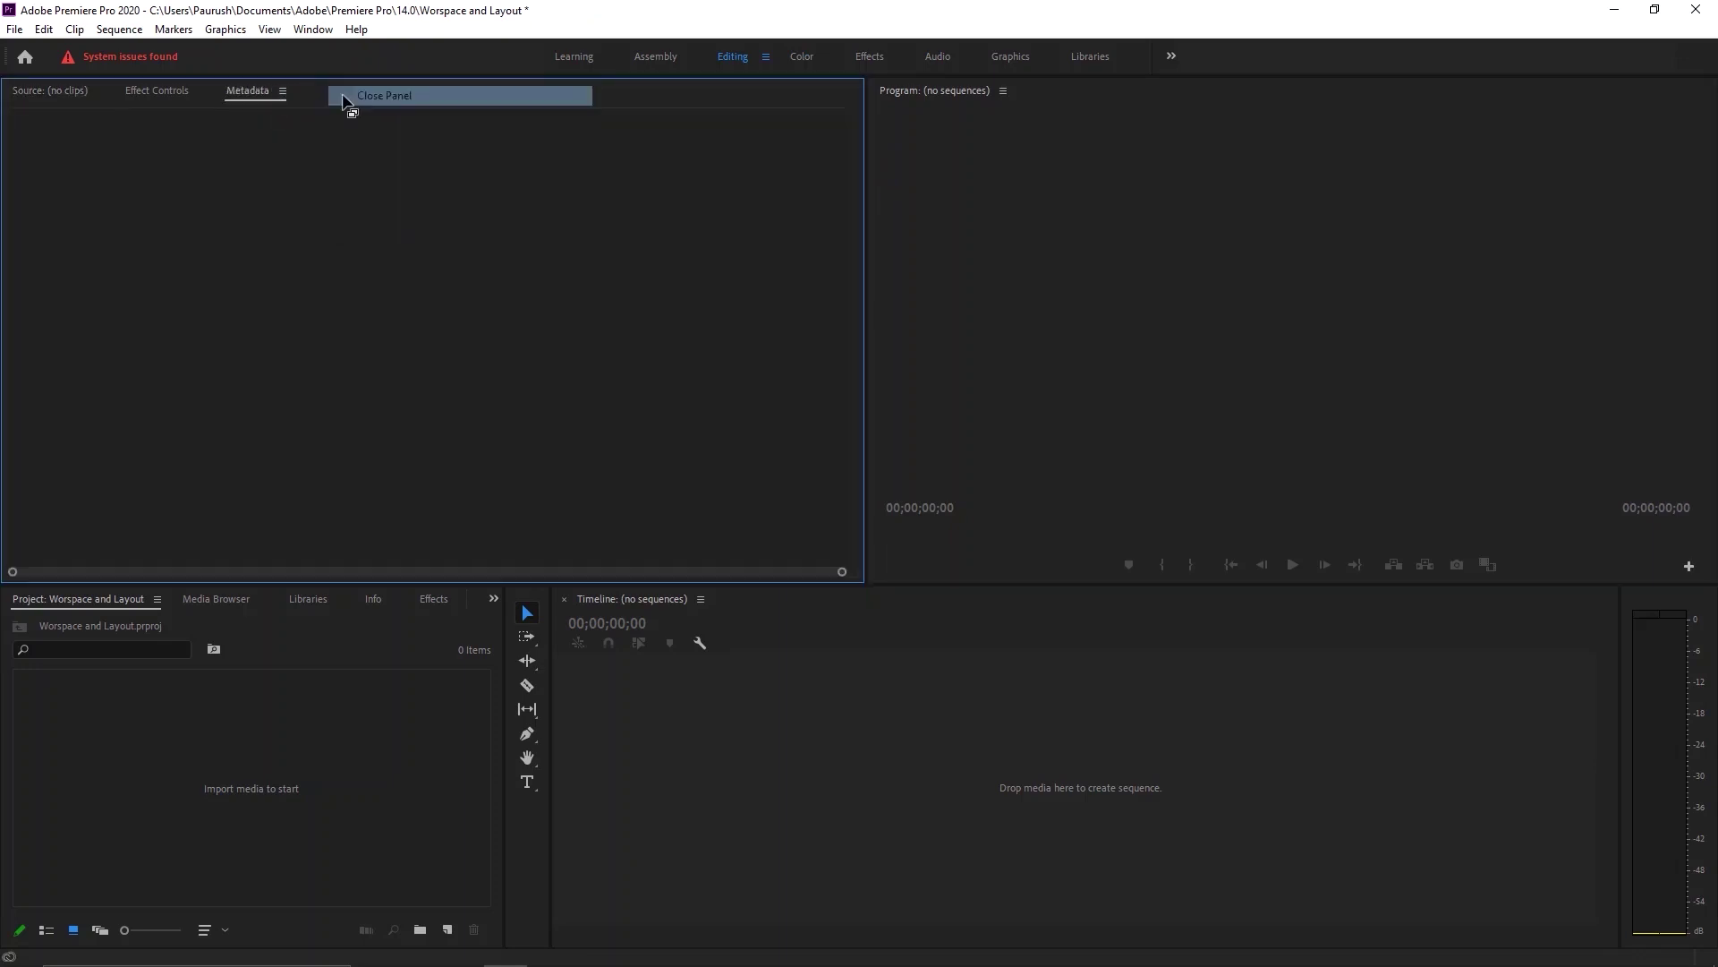
left_click(283, 92)
left_click(300, 101)
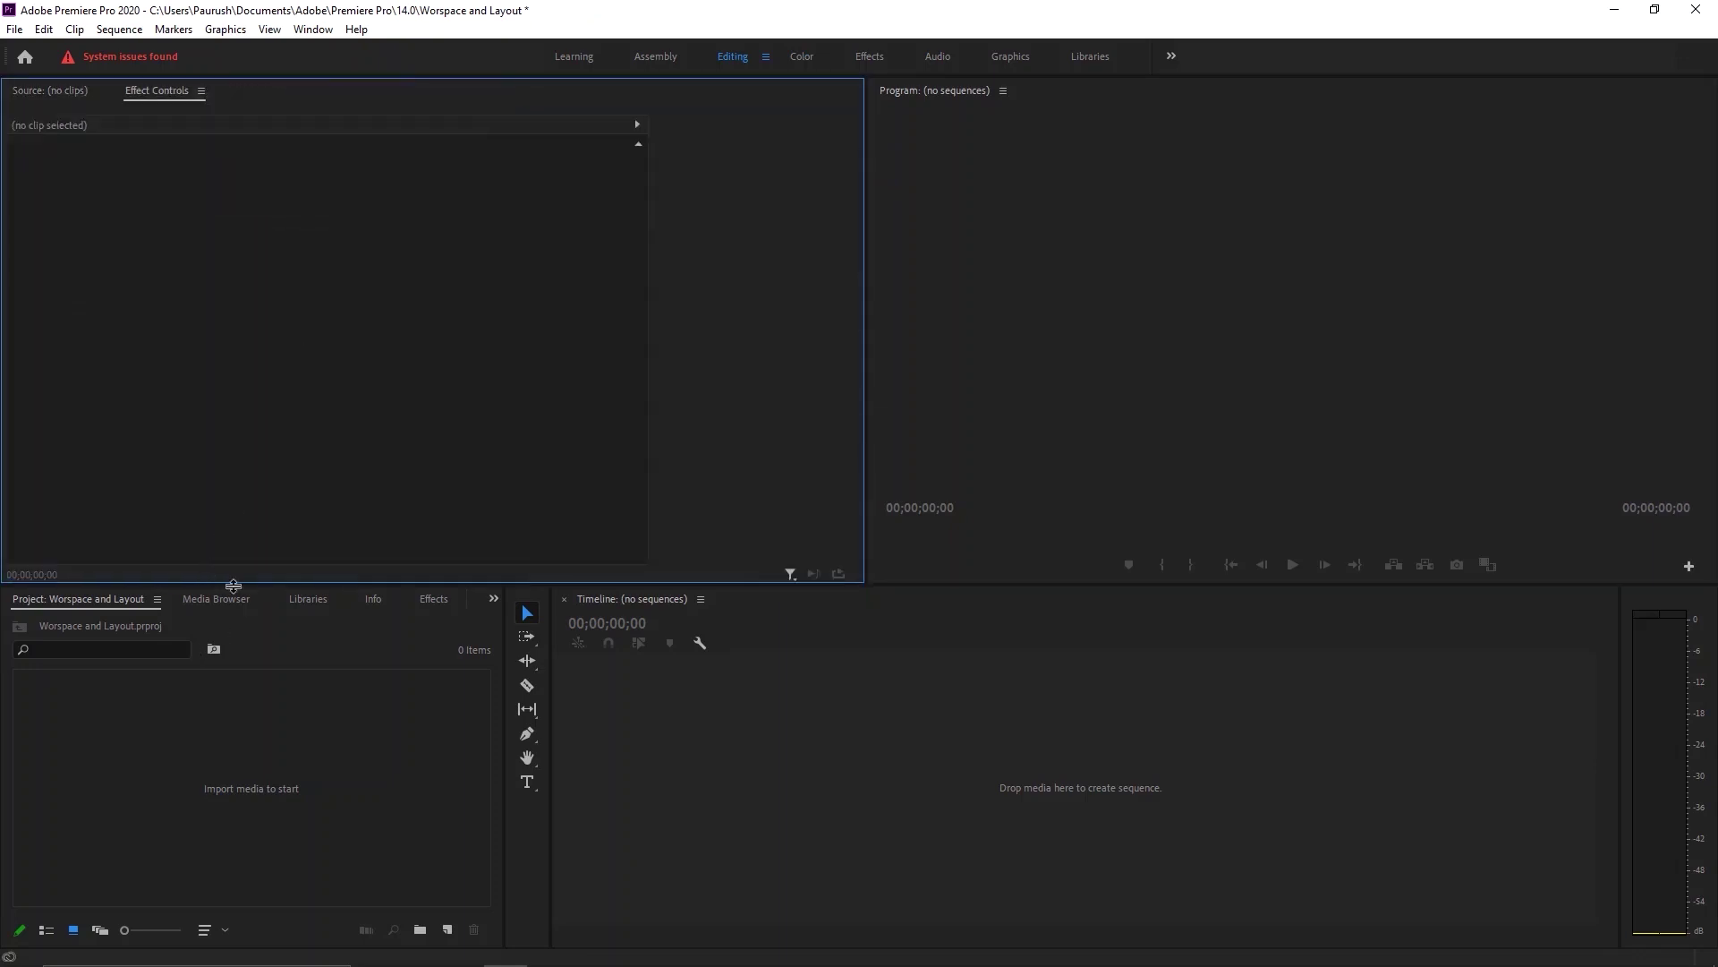
Close the Media Browser, Libraries and Info panels in the lower-left panel group.
left_click(215, 599)
left_click(263, 599)
left_click(298, 606)
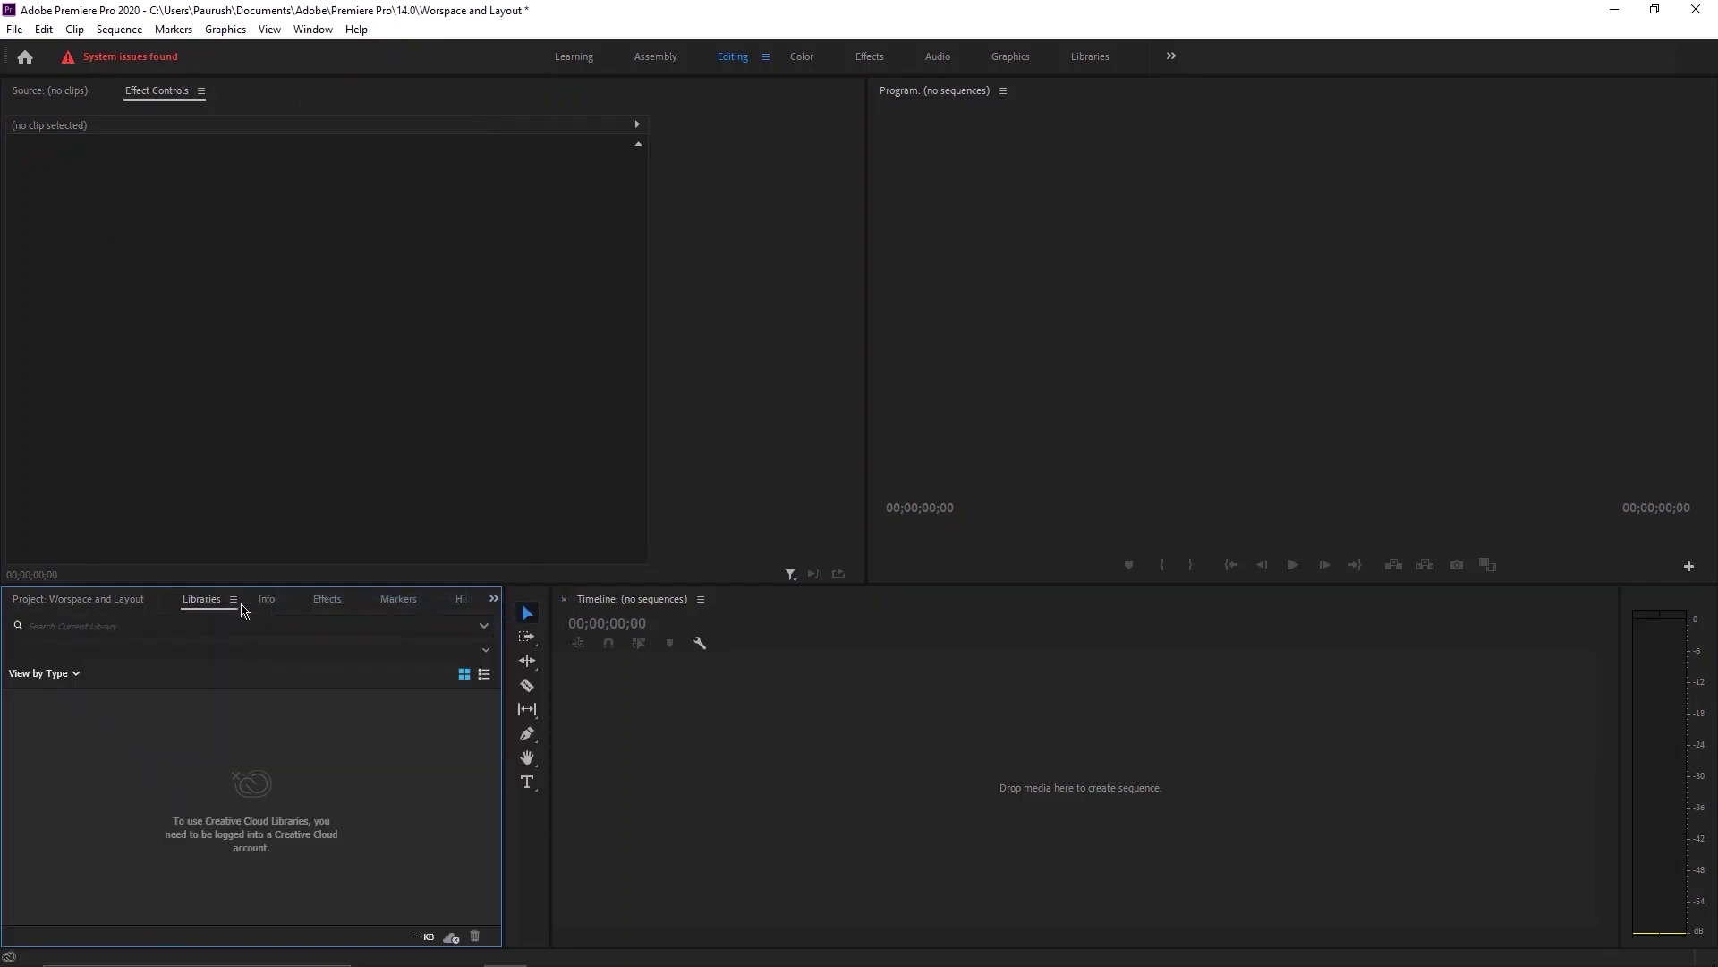
left_click(233, 599)
left_click(250, 605)
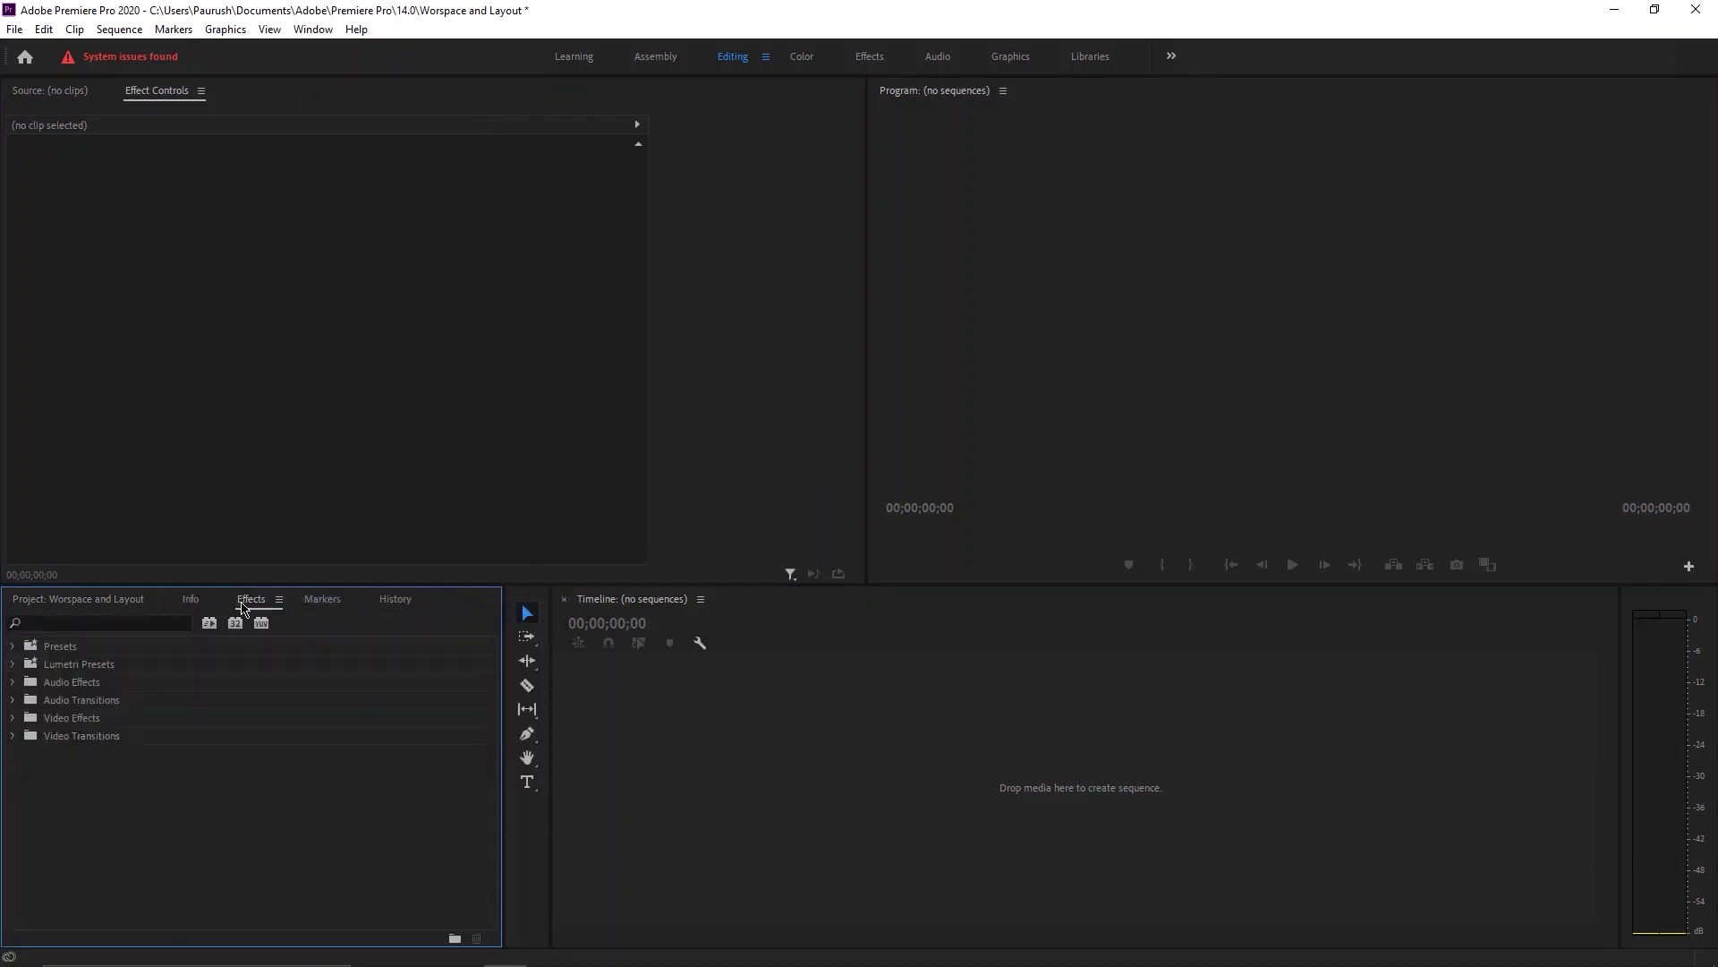
left_click(213, 600)
left_click(255, 603)
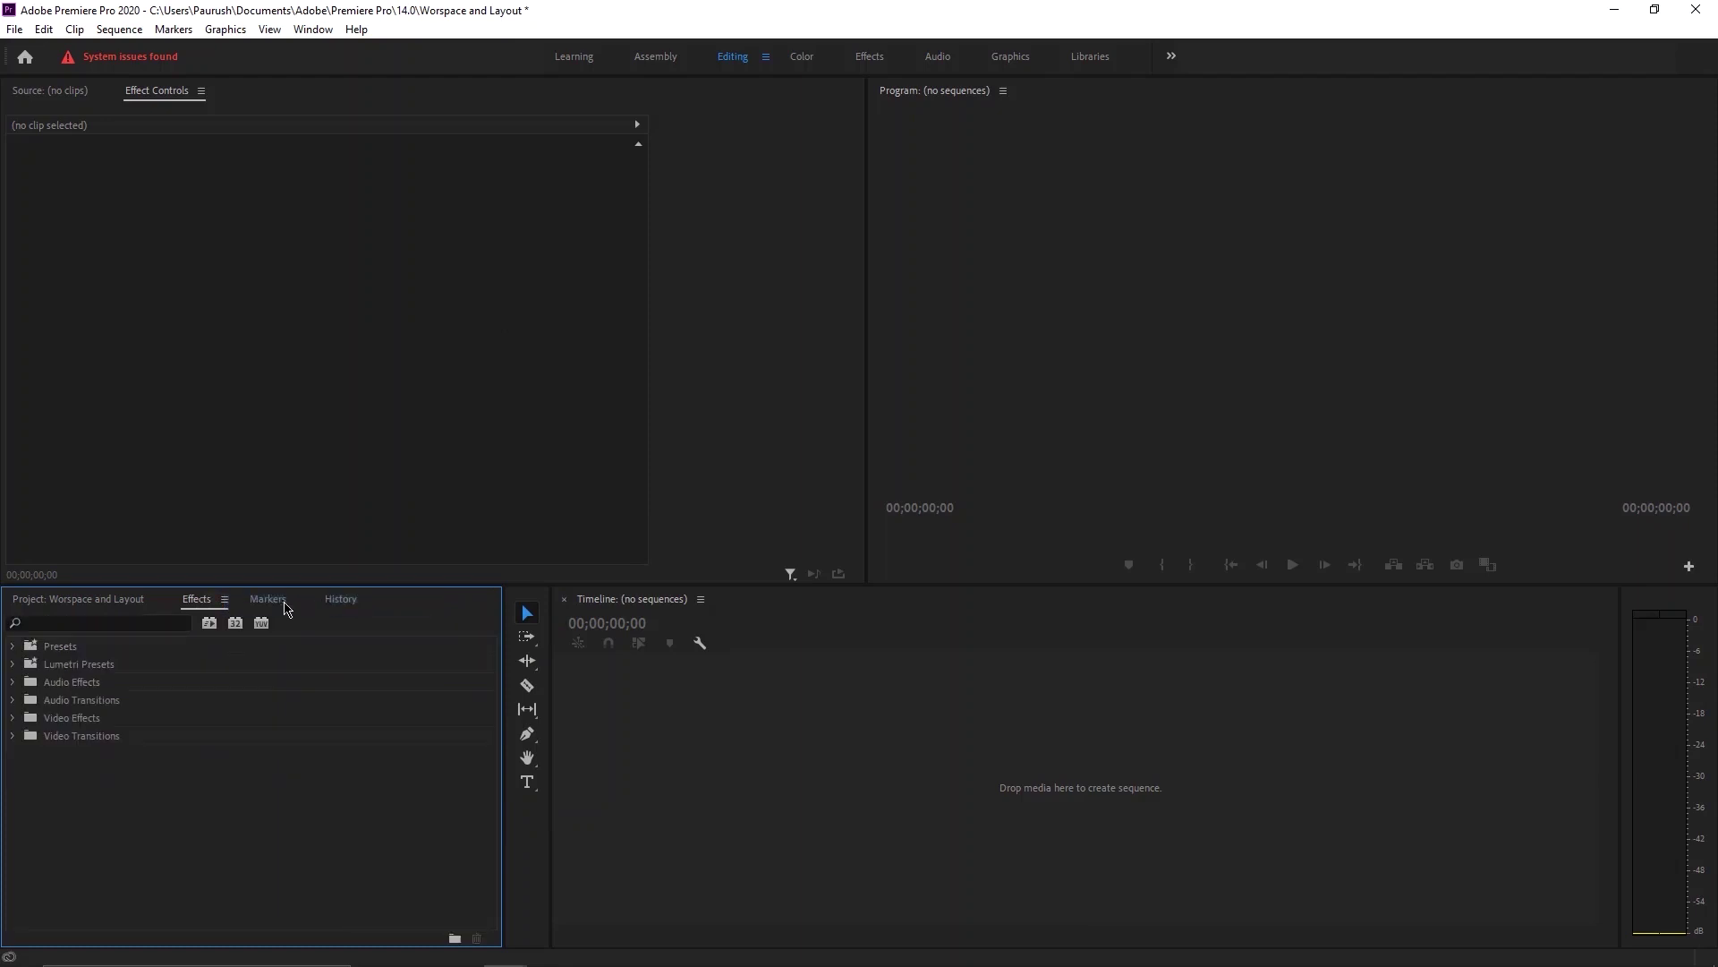
Close the Markers and History panels, leaving Effect Controls and Effects in view.
left_click(268, 599)
left_click(300, 599)
left_click(327, 604)
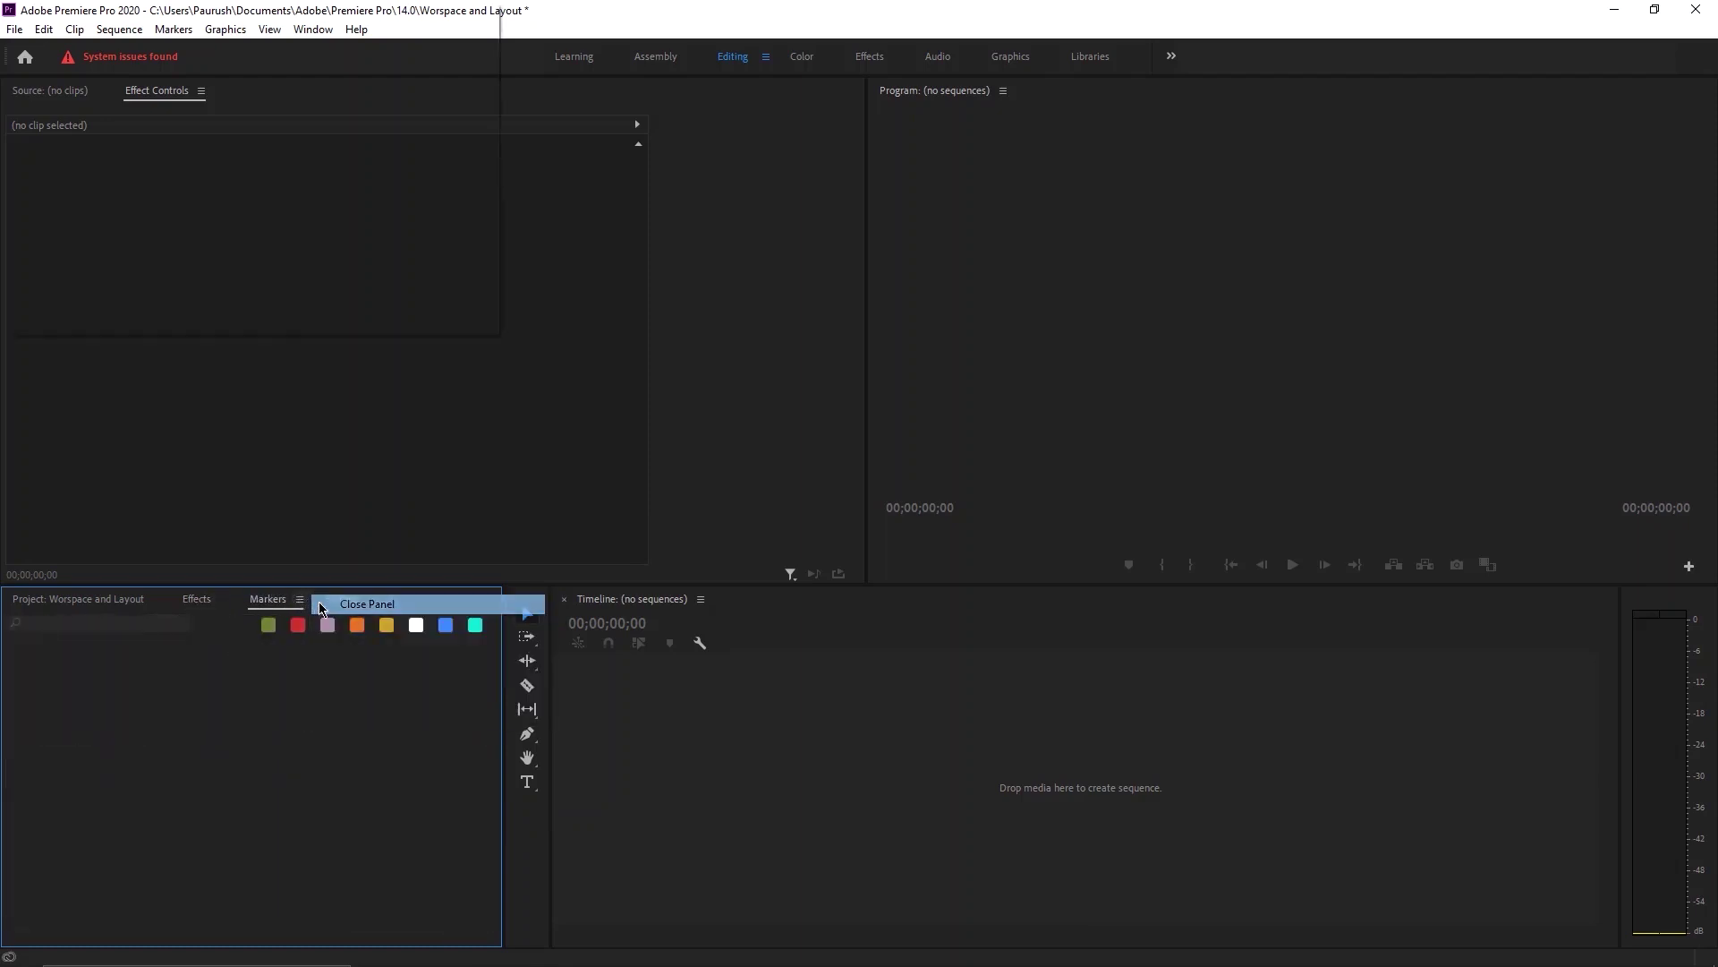
left_click(294, 599)
left_click(324, 604)
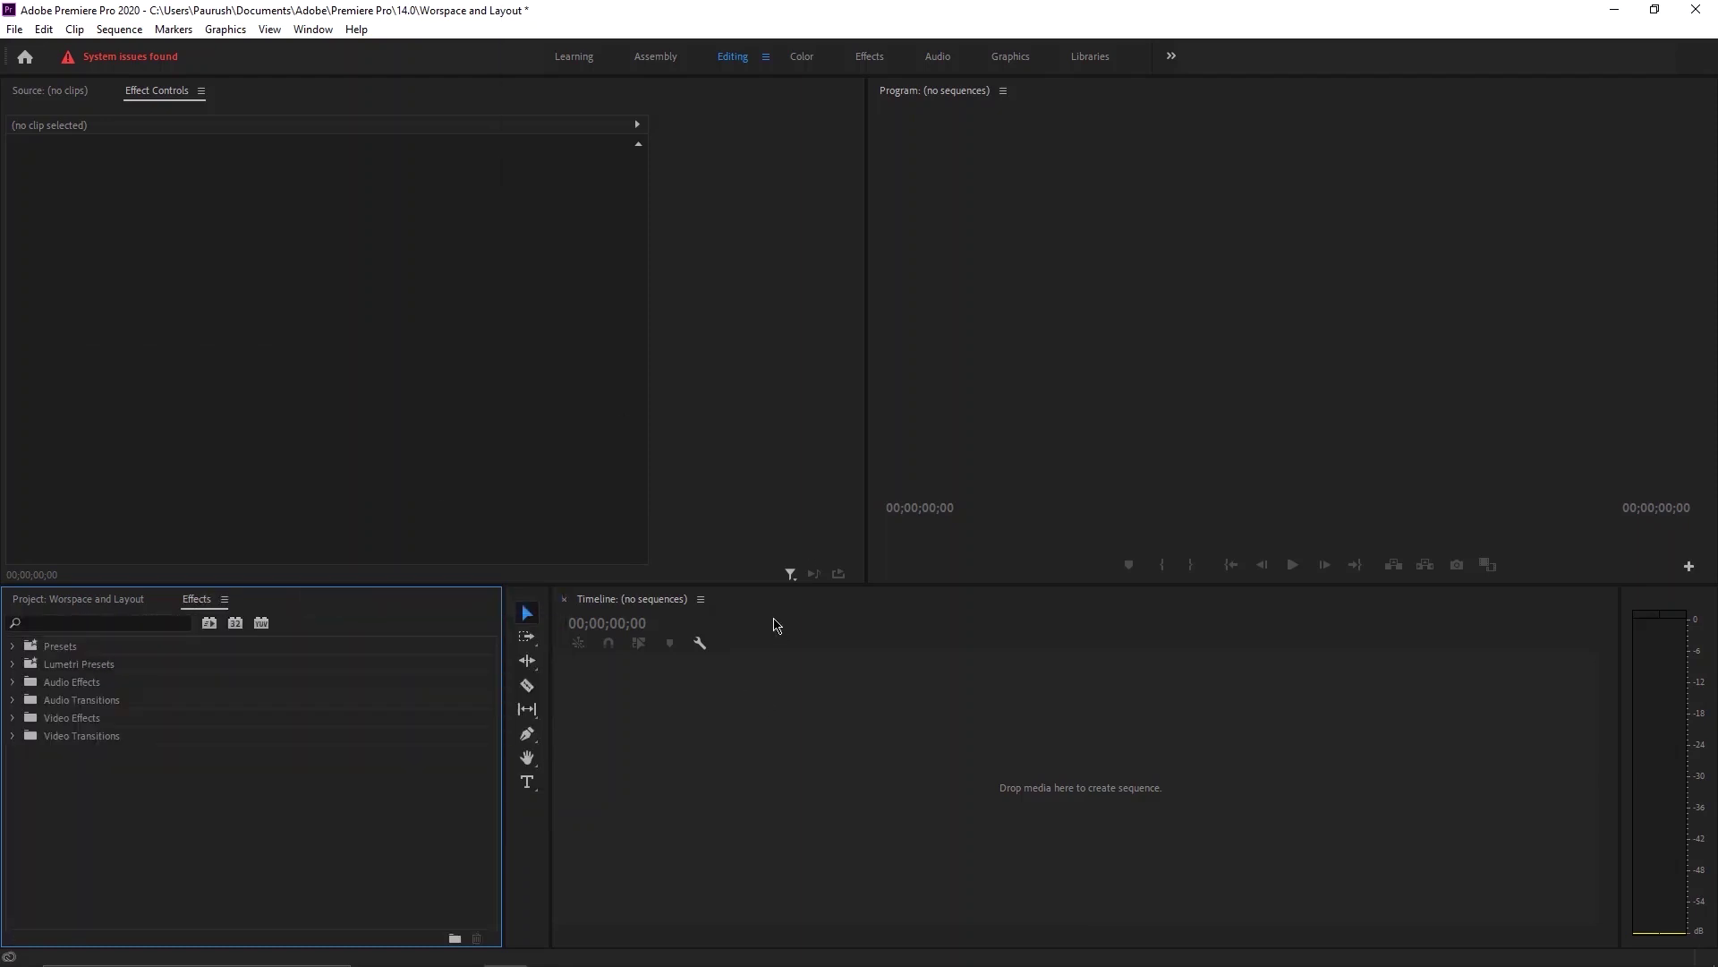
left_click(989, 242)
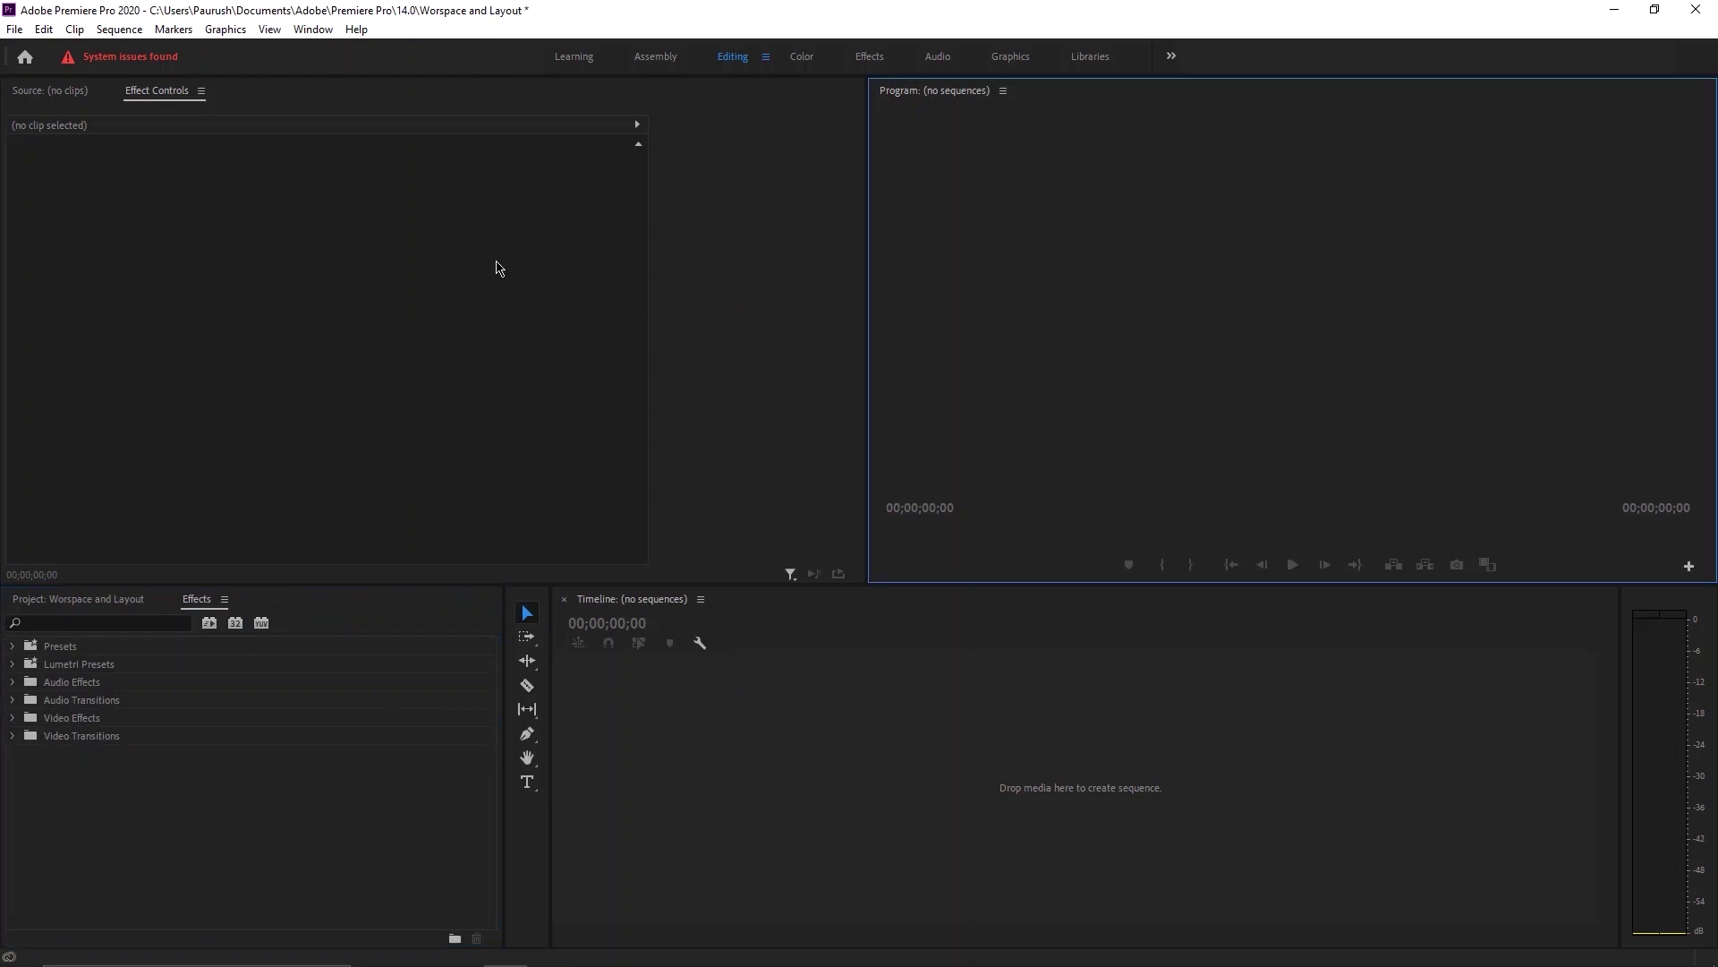
left_click(413, 273)
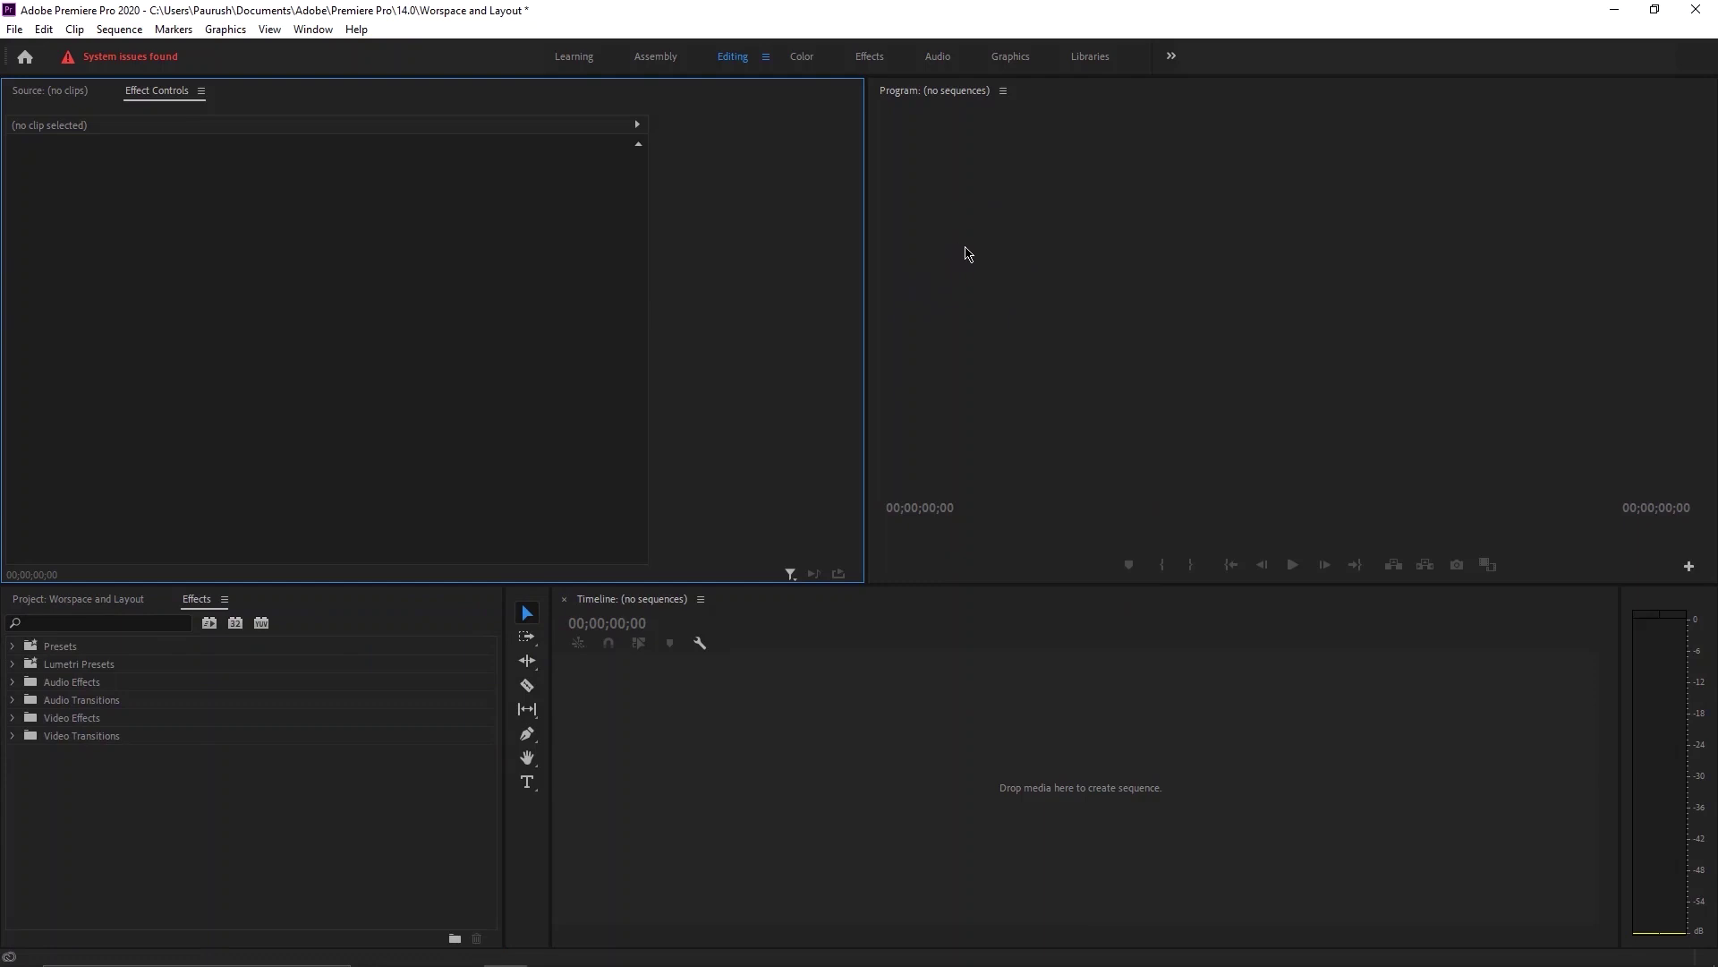
left_click(313, 31)
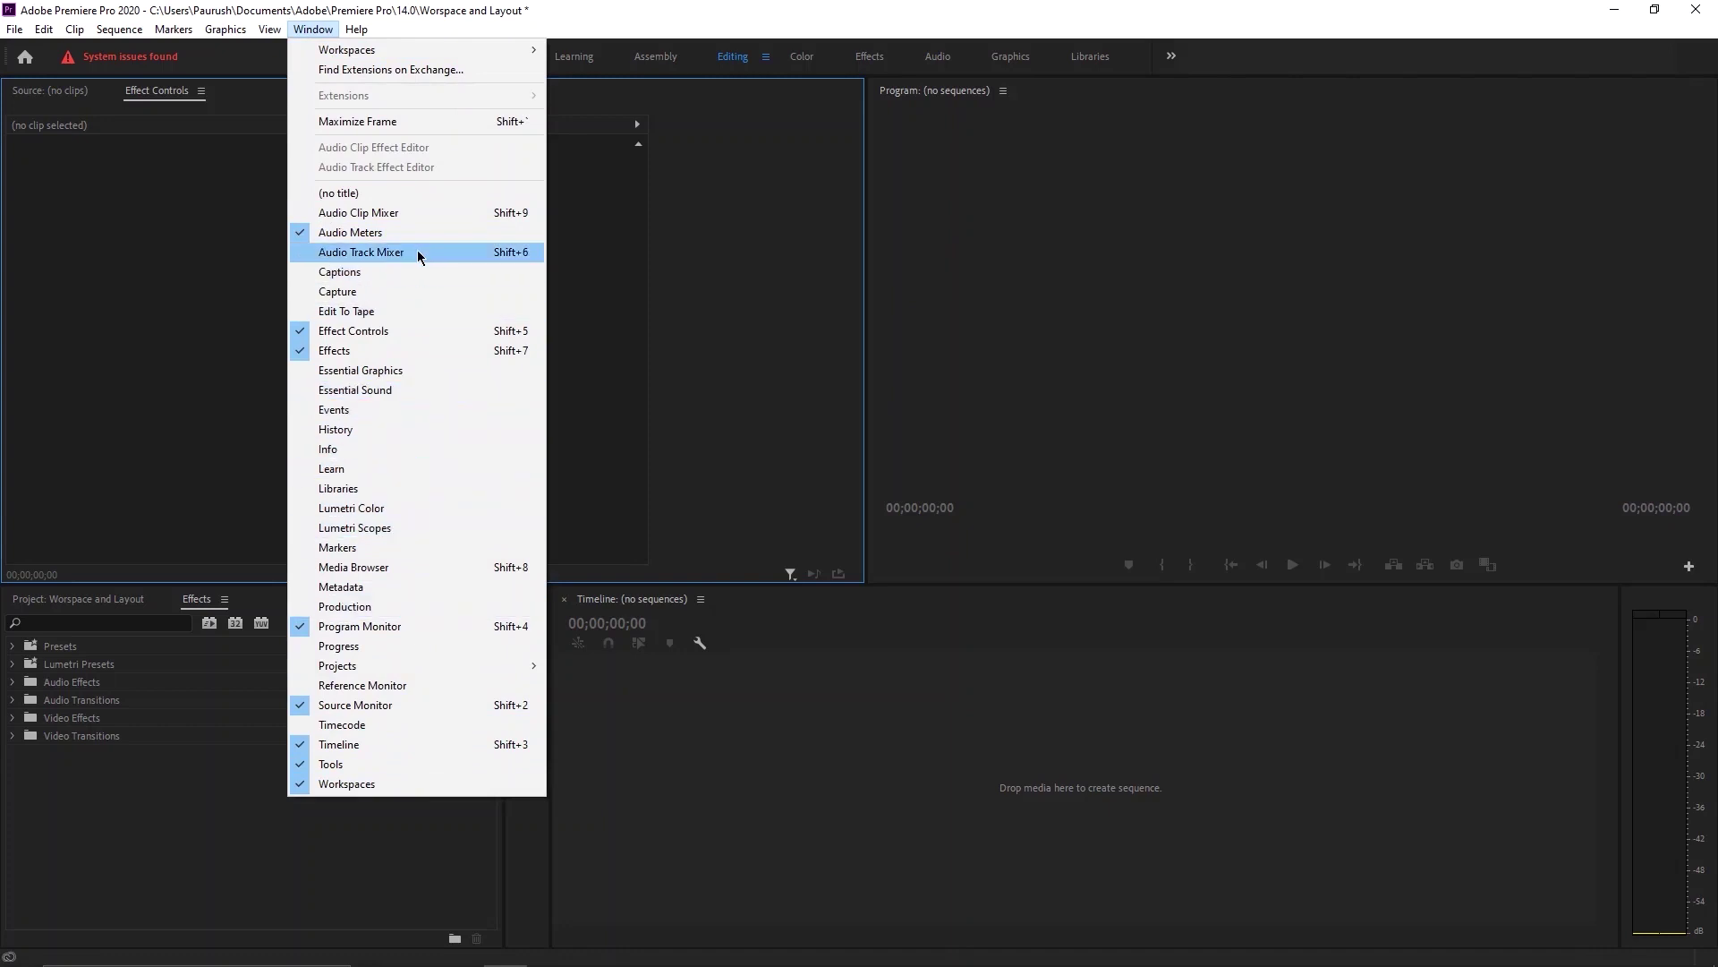
Add the Essential Graphics panel, scroll through it, then close it again.
left_click(414, 371)
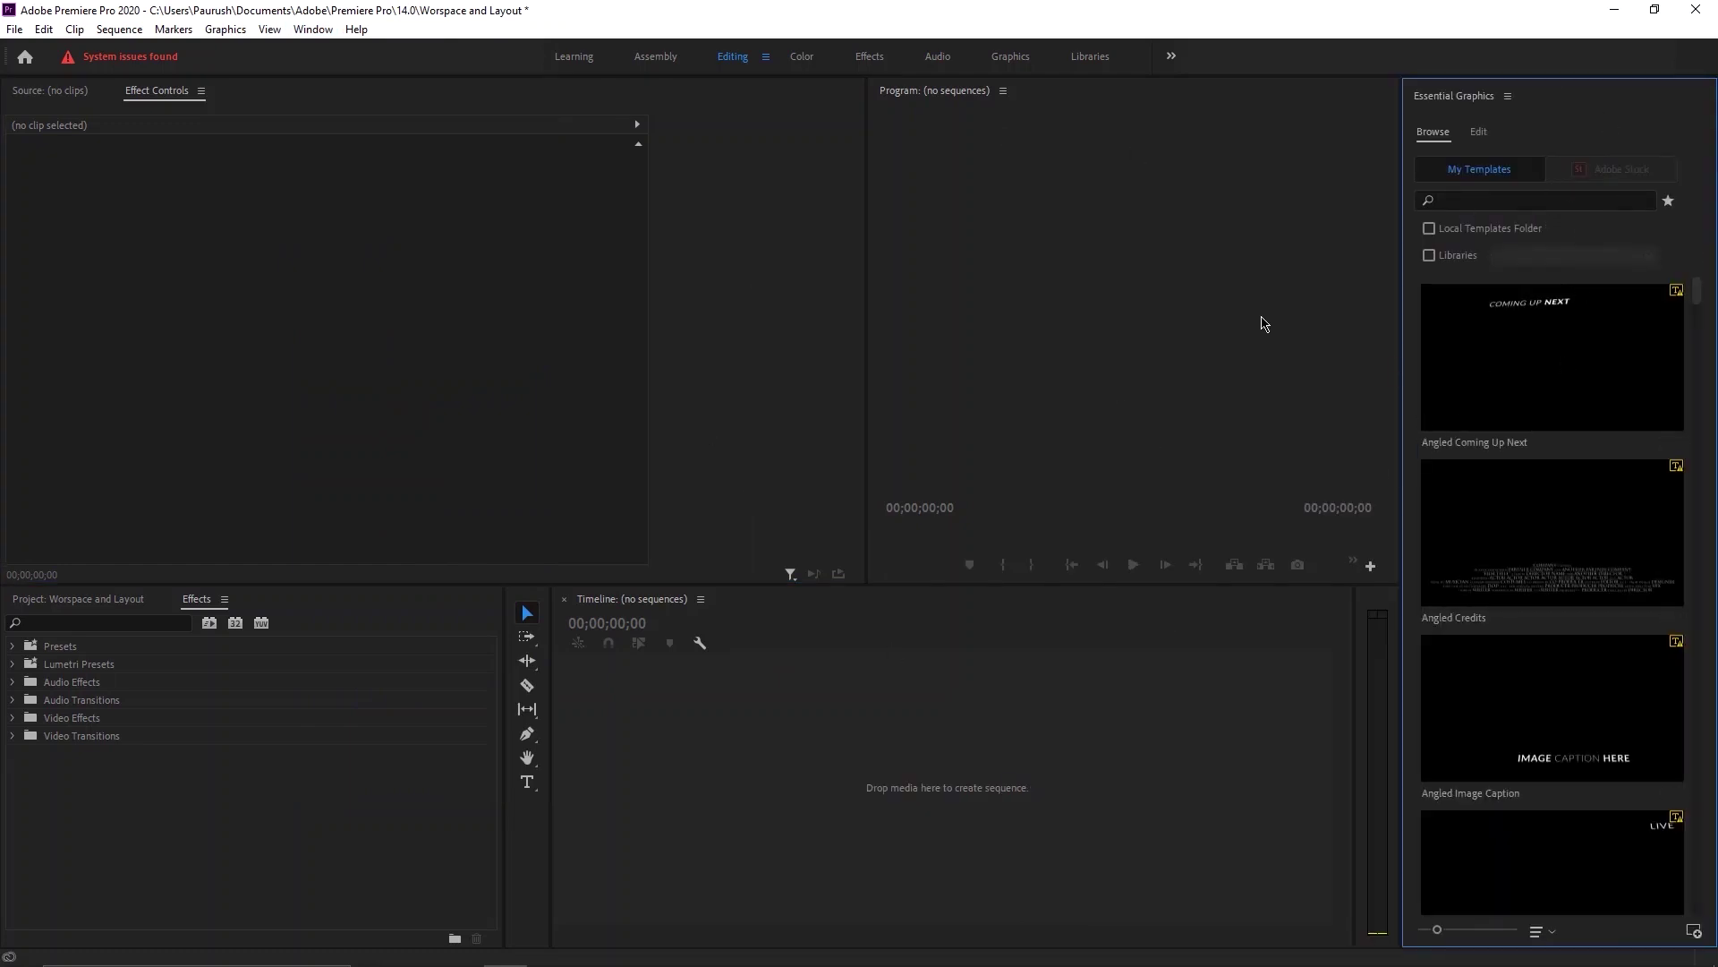
scroll(1620, 345, "down", 8)
scroll(1622, 347, "down", 3)
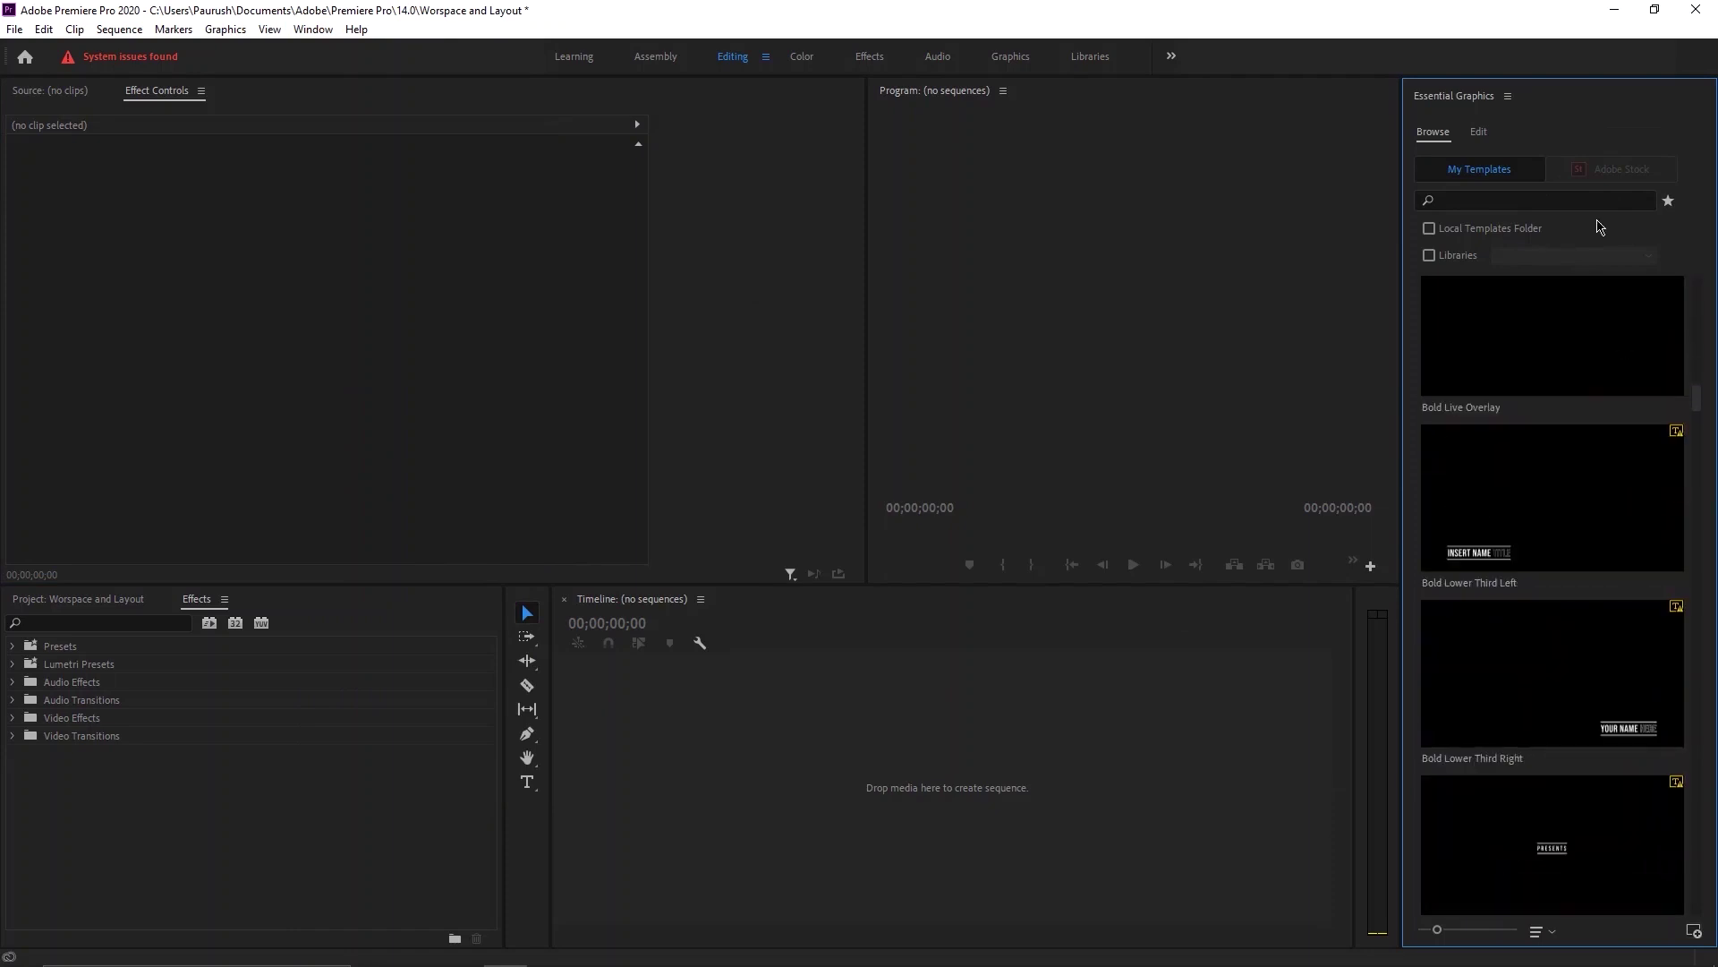
left_click(1508, 96)
left_click(1390, 105)
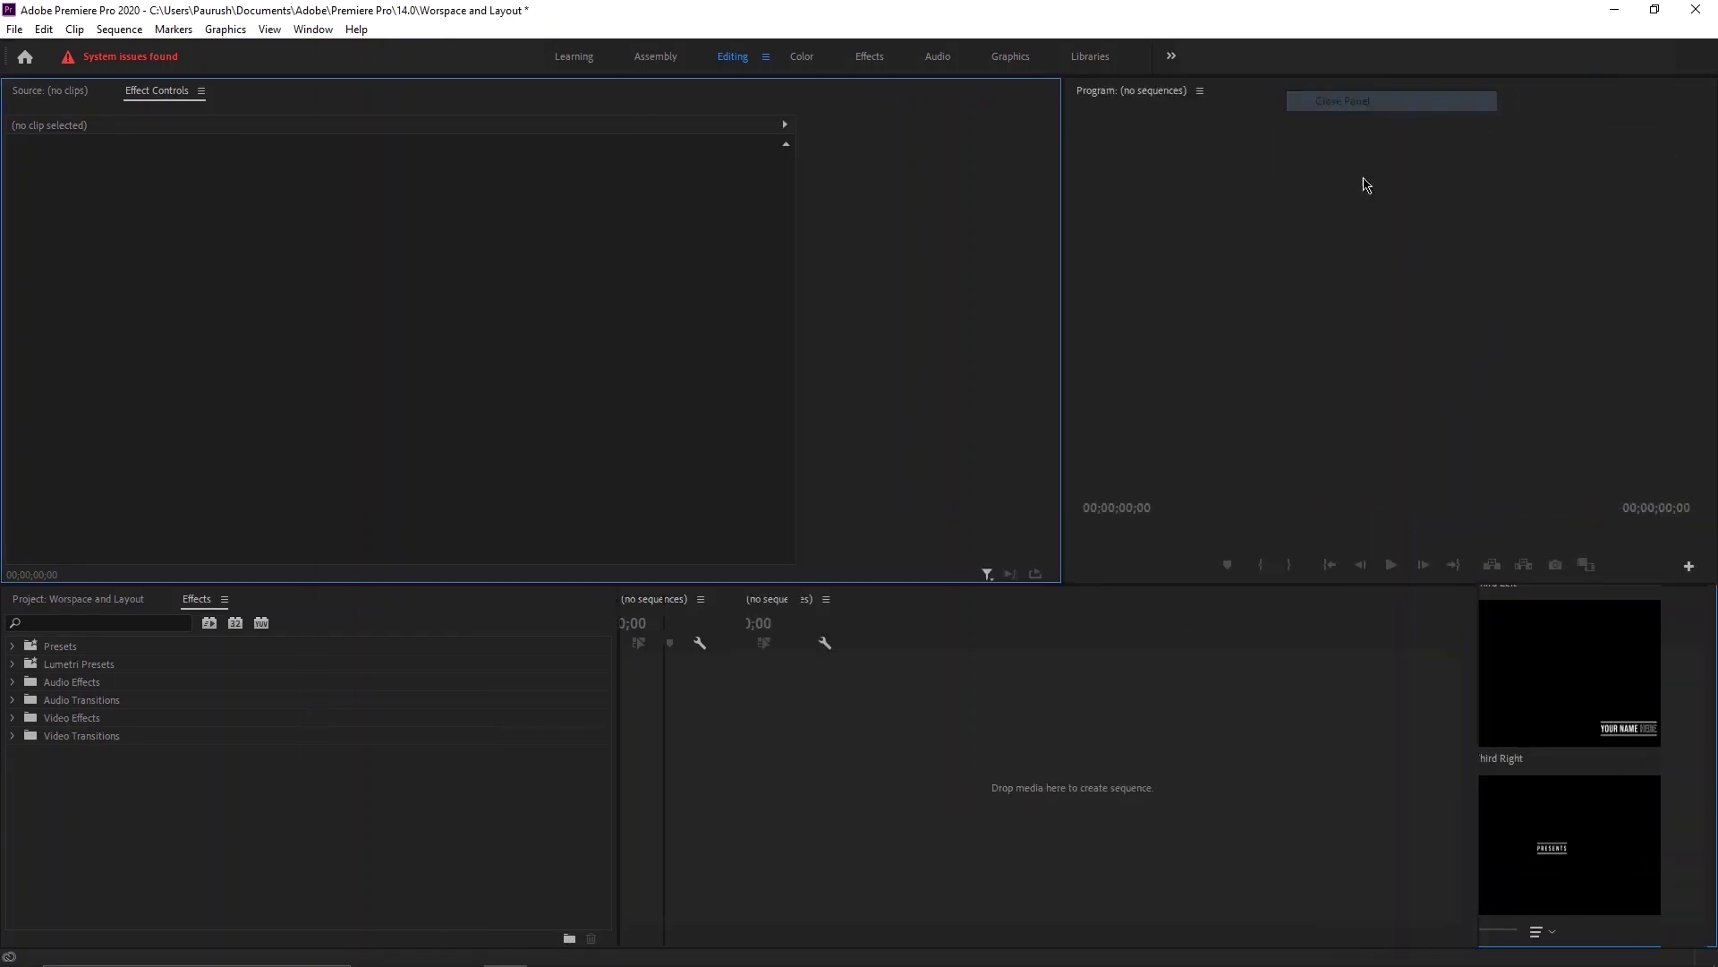
Add the Lumetri Color panel and drag the Program monitor's left edge to widen it.
left_click(312, 29)
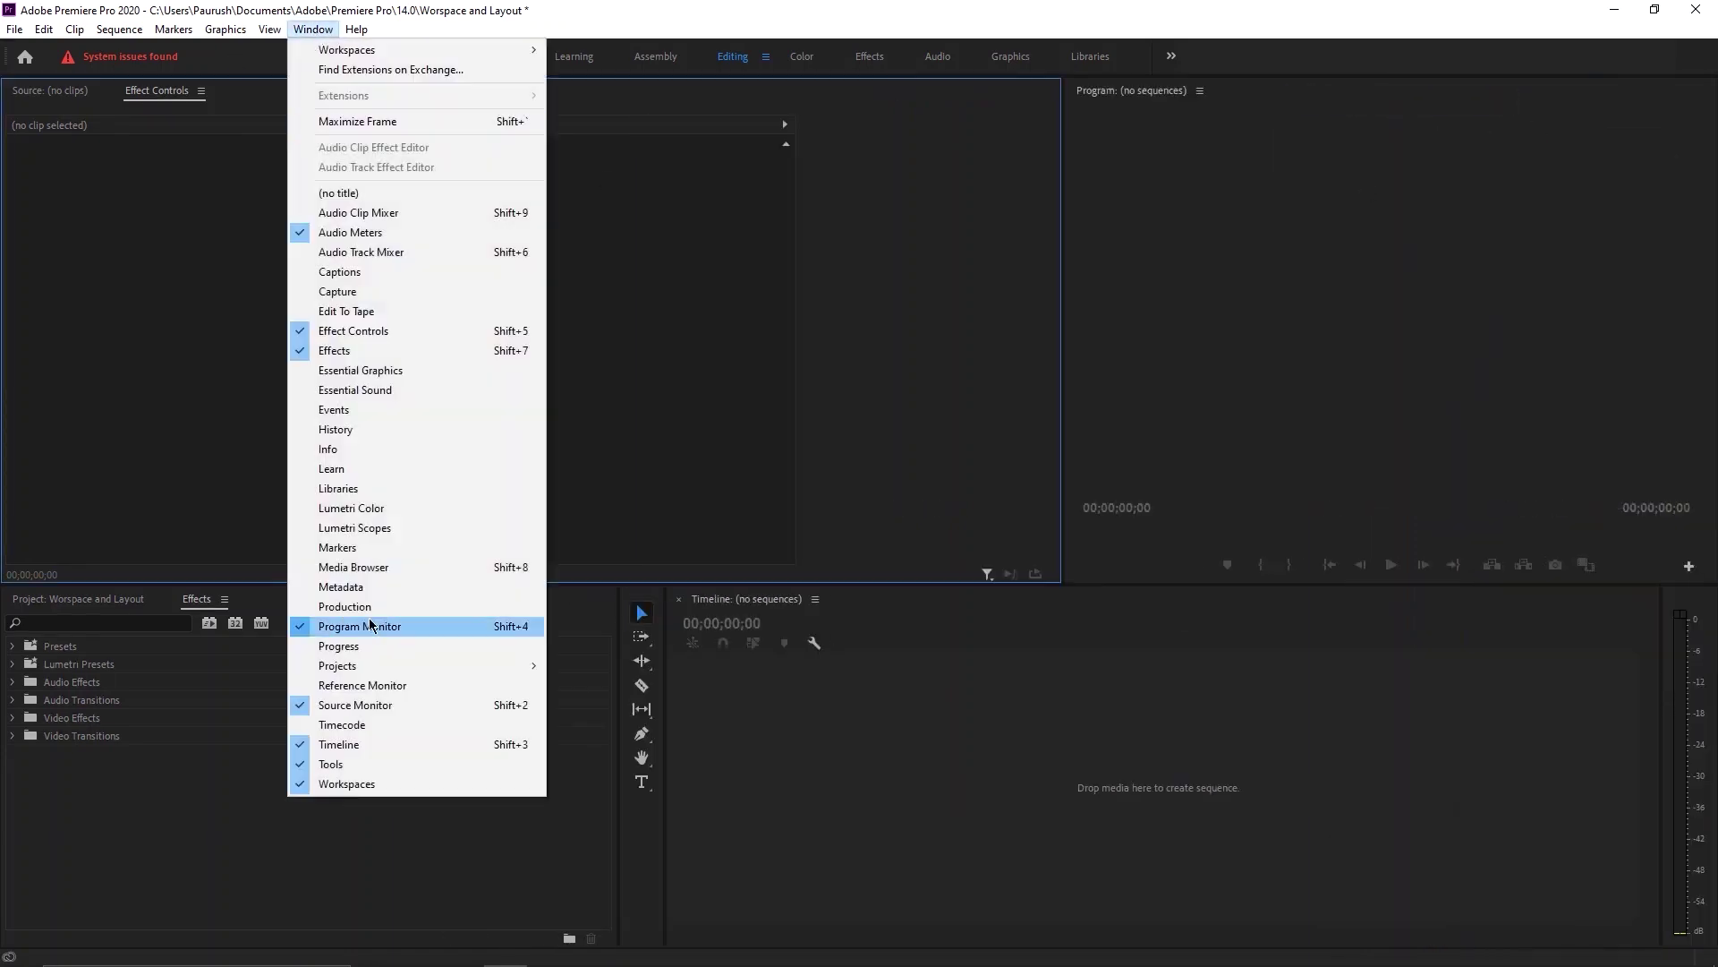
left_click(399, 509)
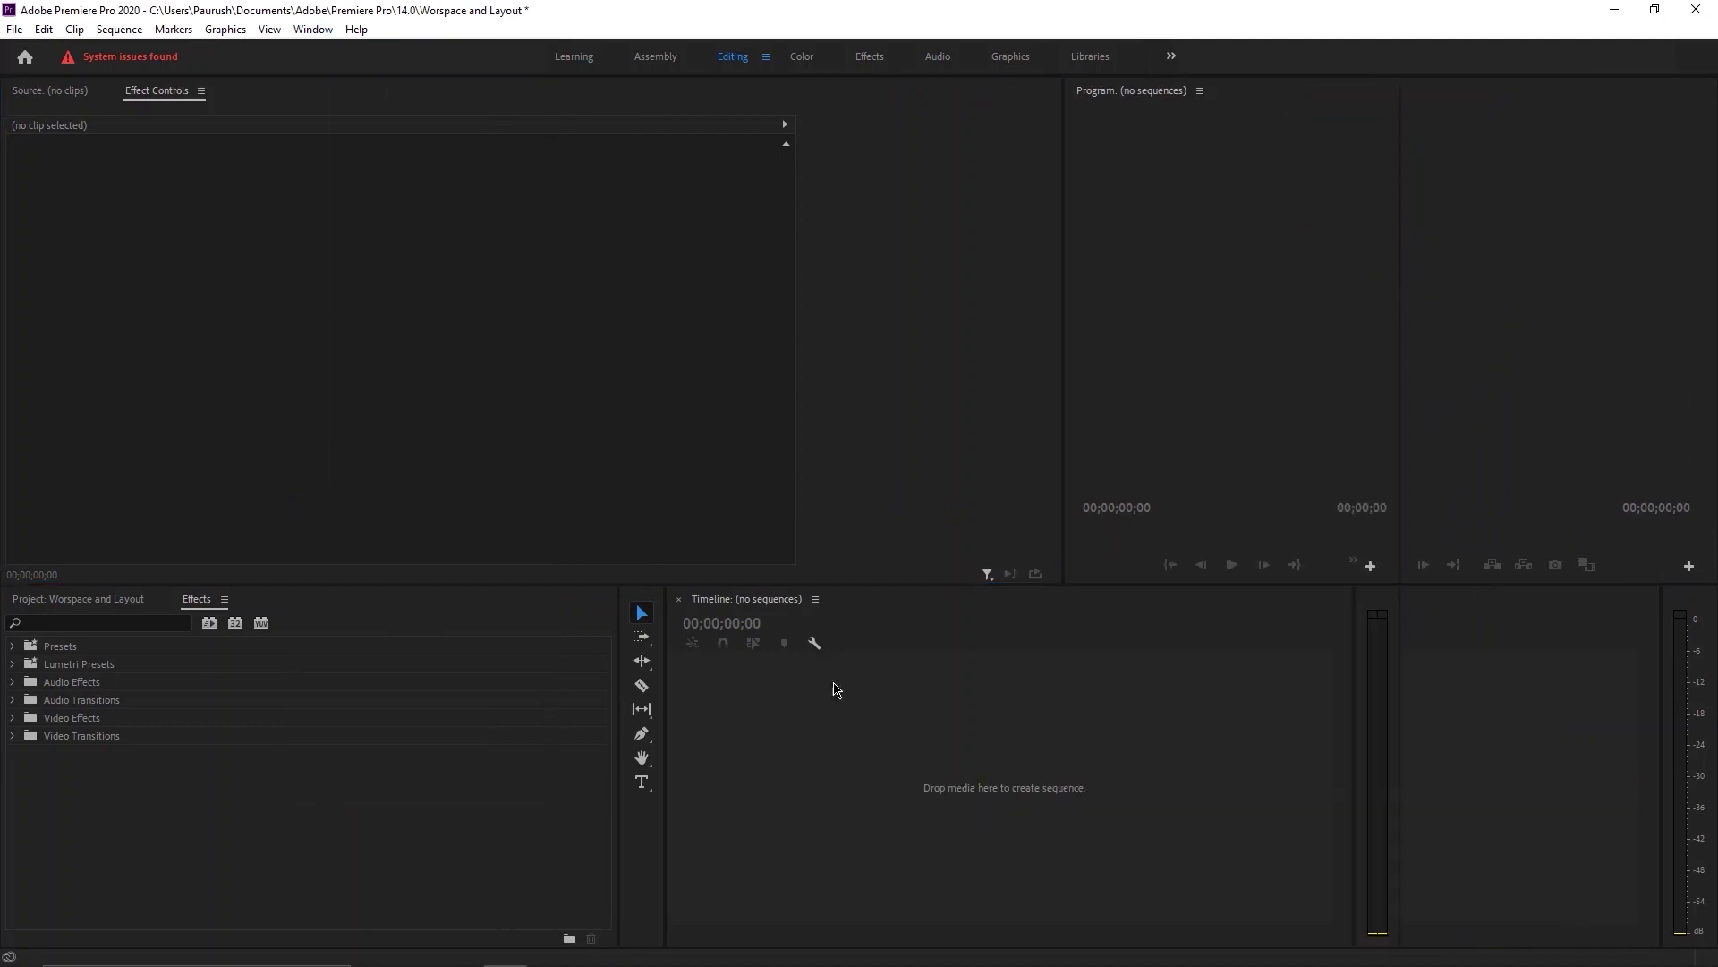
left_click(1150, 349)
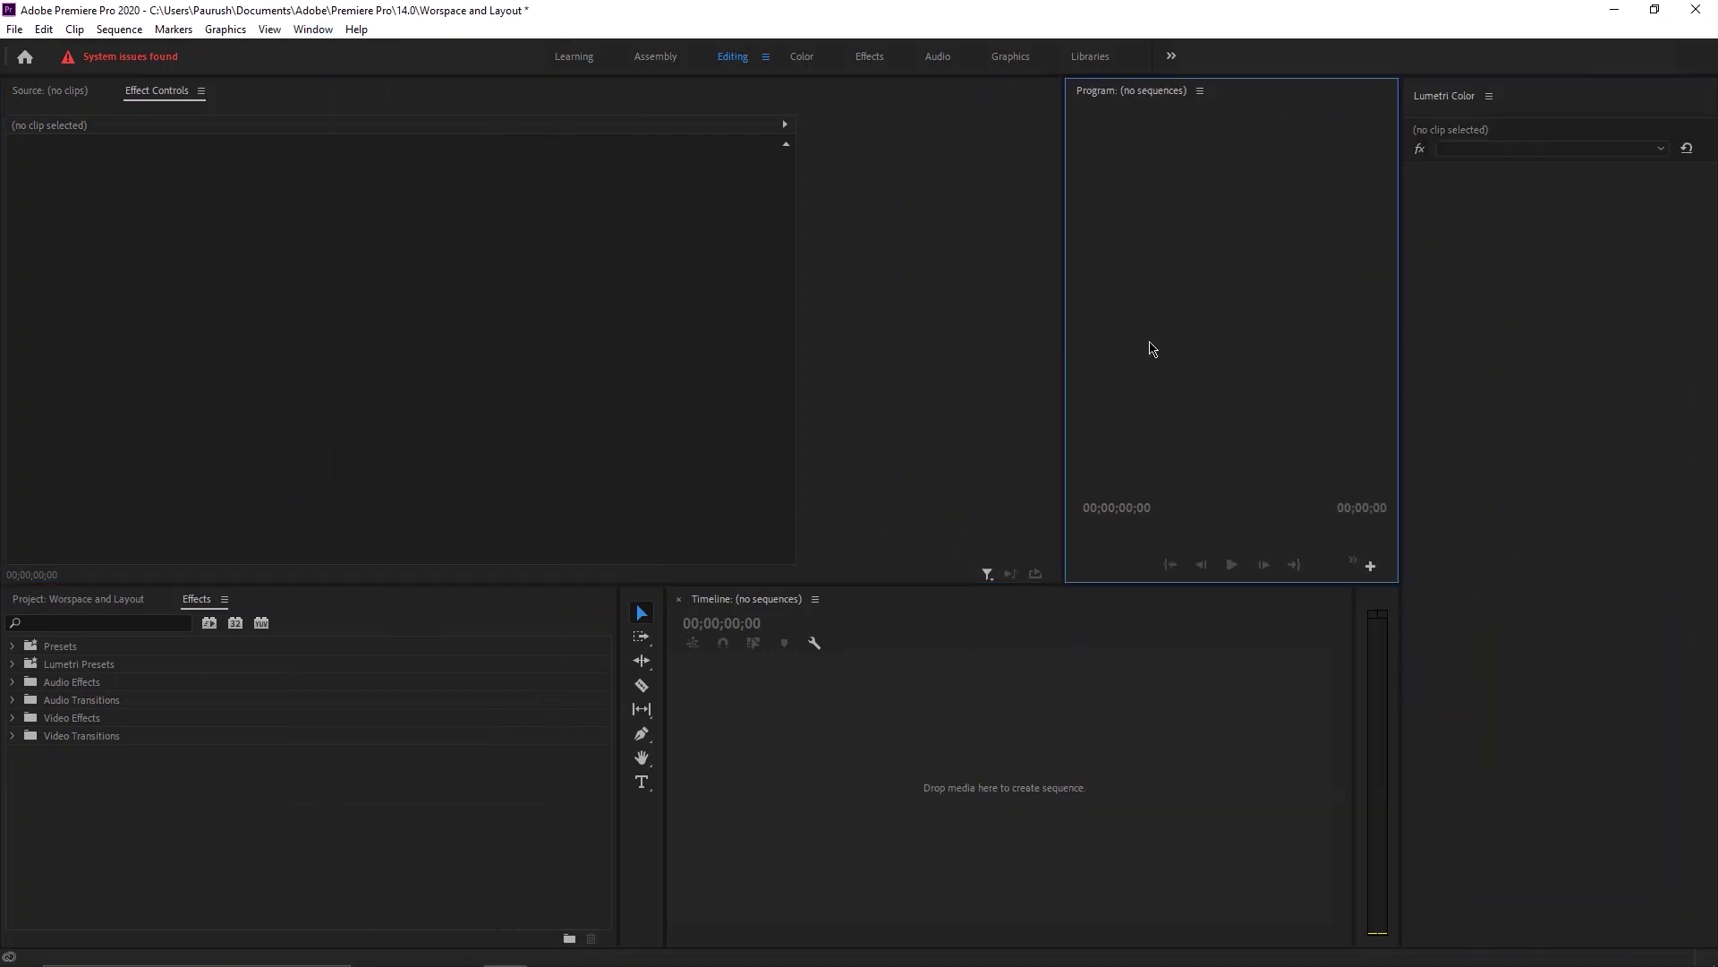
left_click_drag(1066, 326, 664, 368)
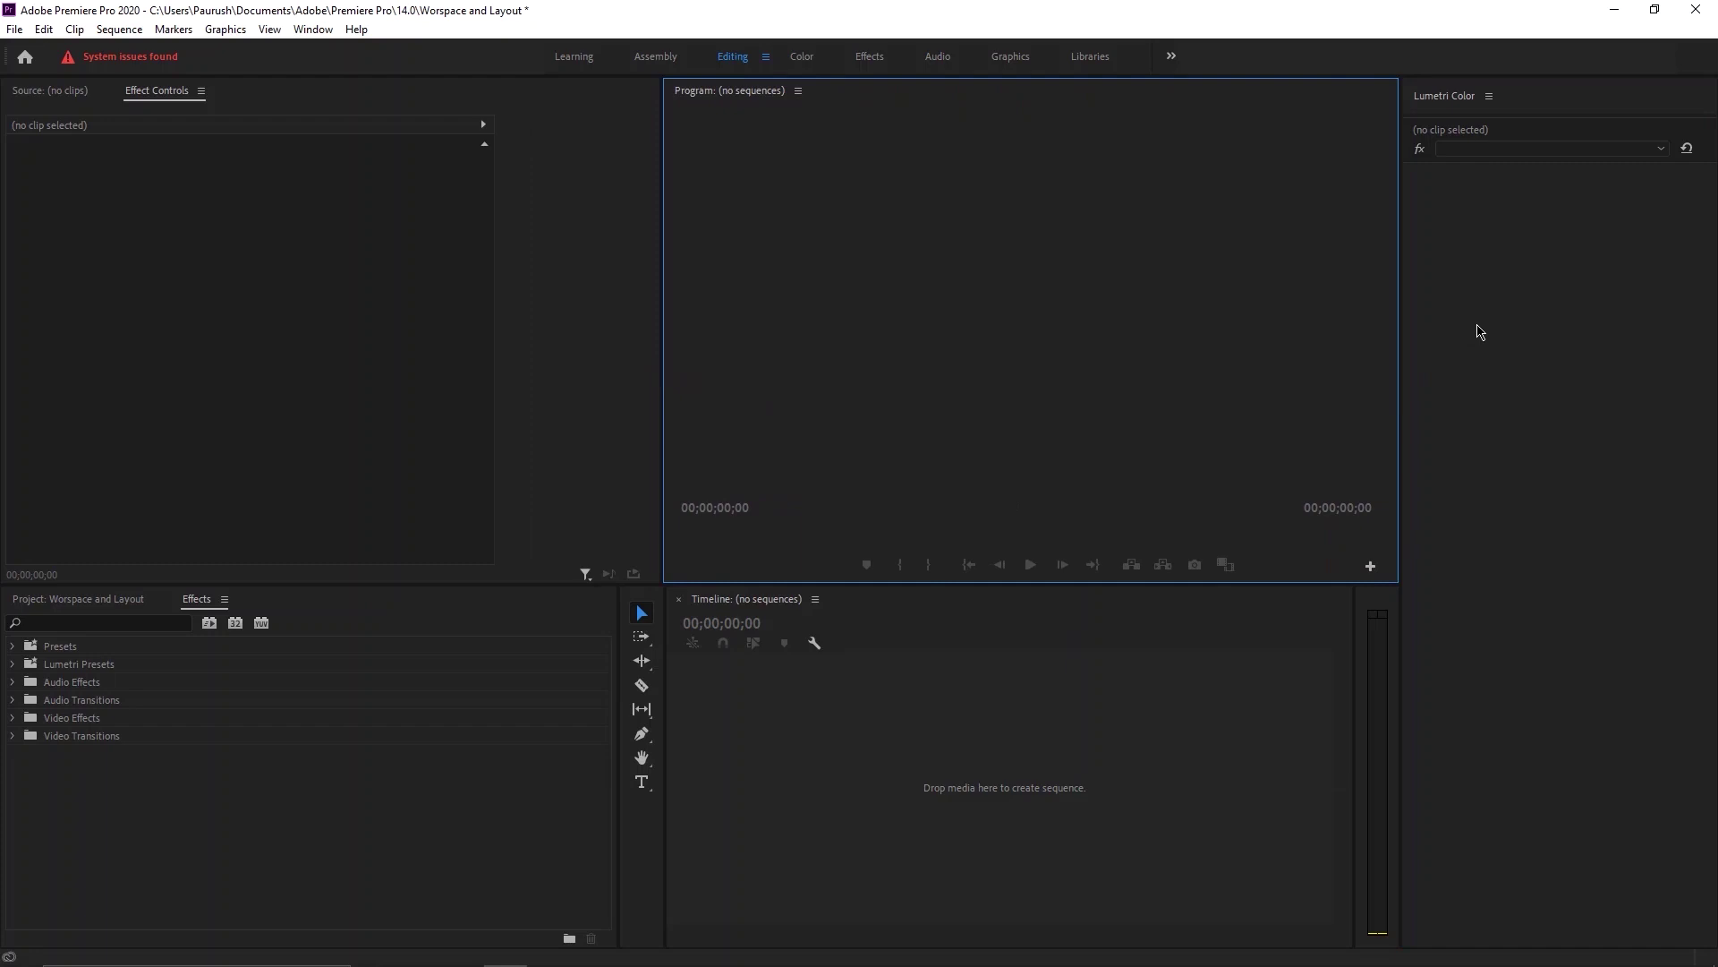
Close the Lumetri Color panel through its panel menu's Close Panel option.
left_click(313, 30)
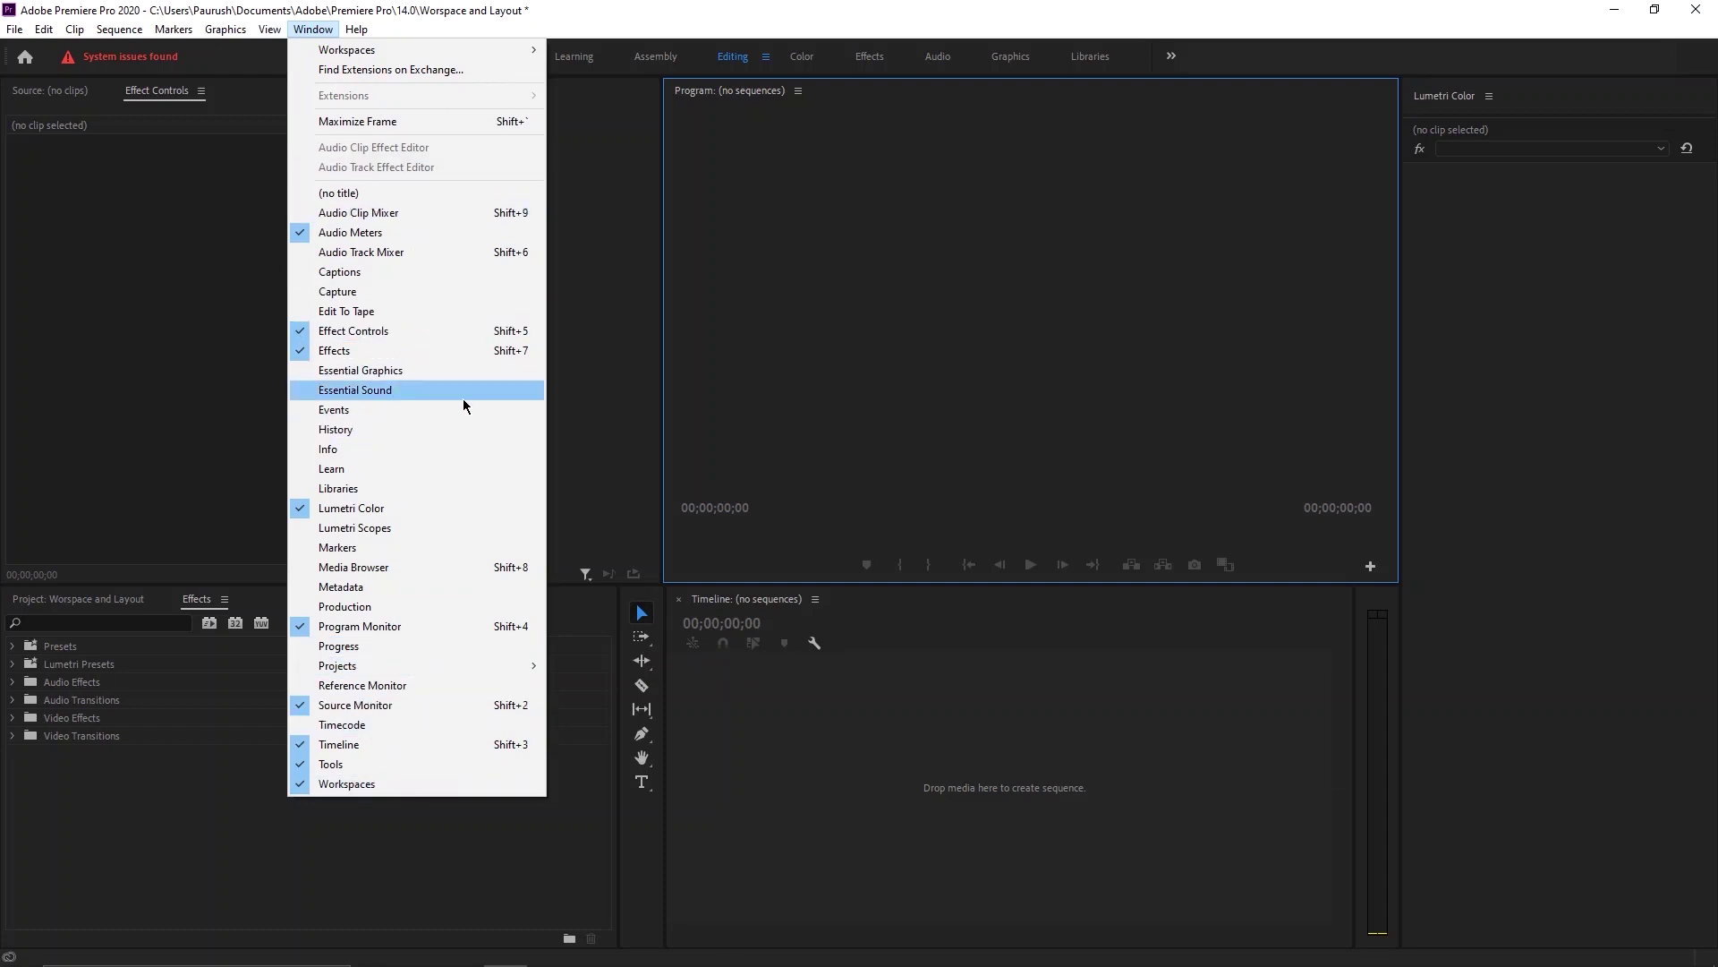
left_click(1489, 96)
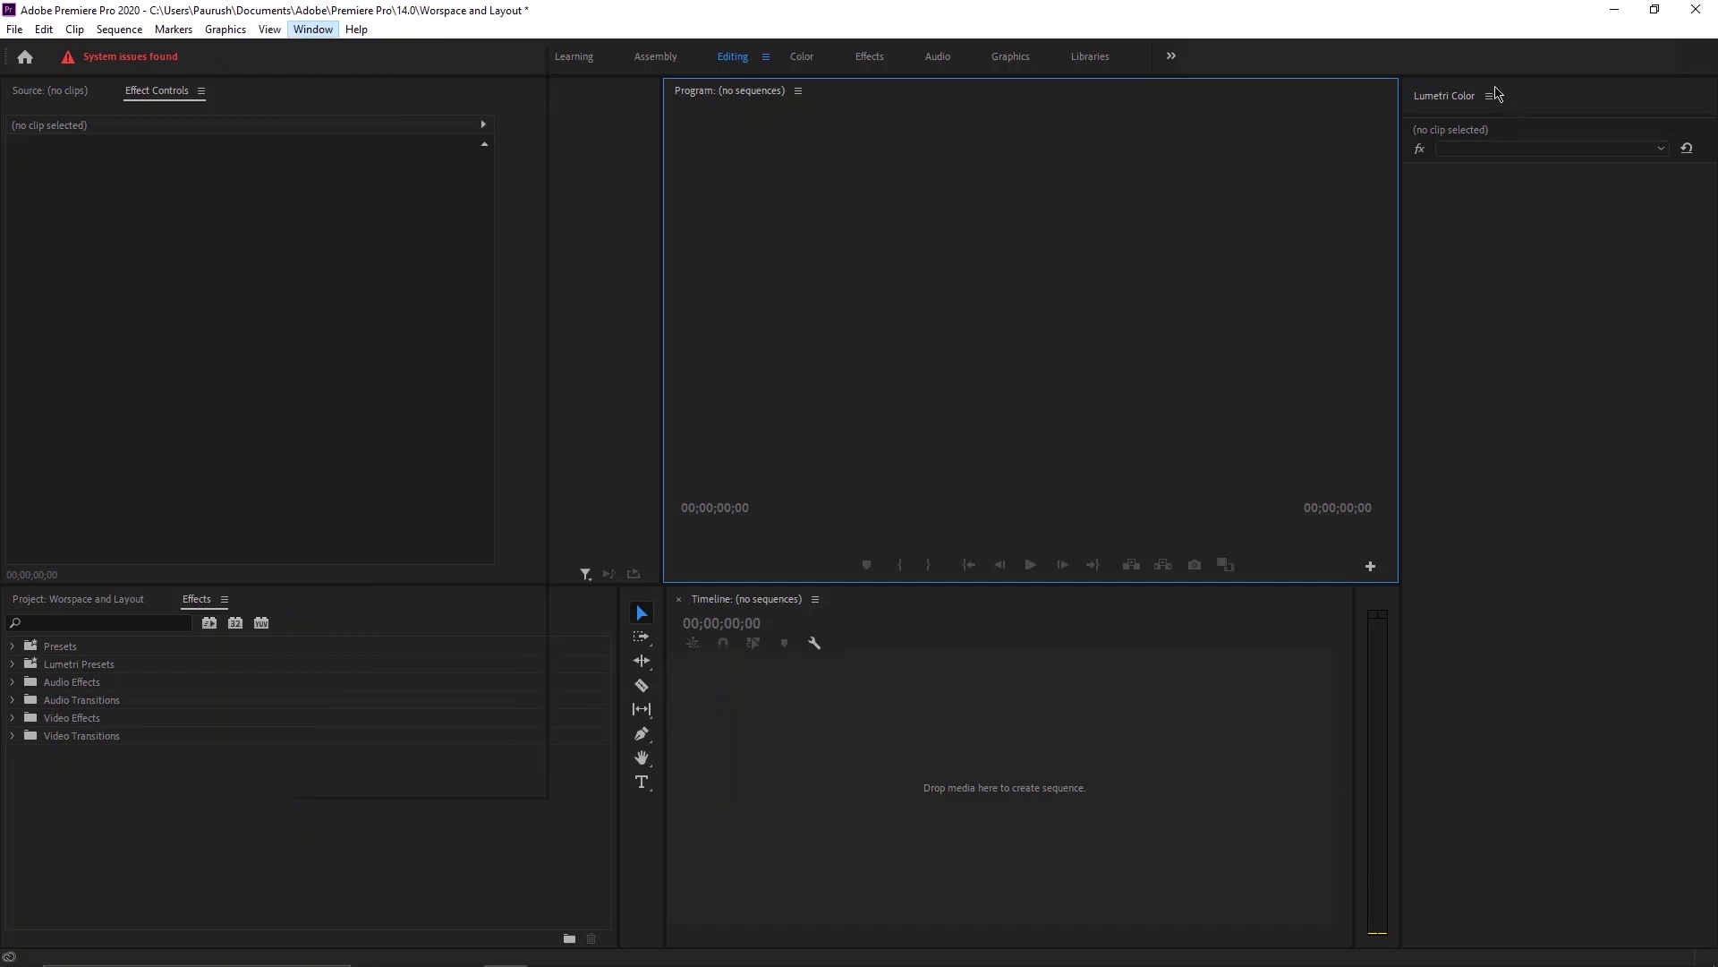
left_click(1490, 95)
left_click(1514, 105)
left_click(314, 29)
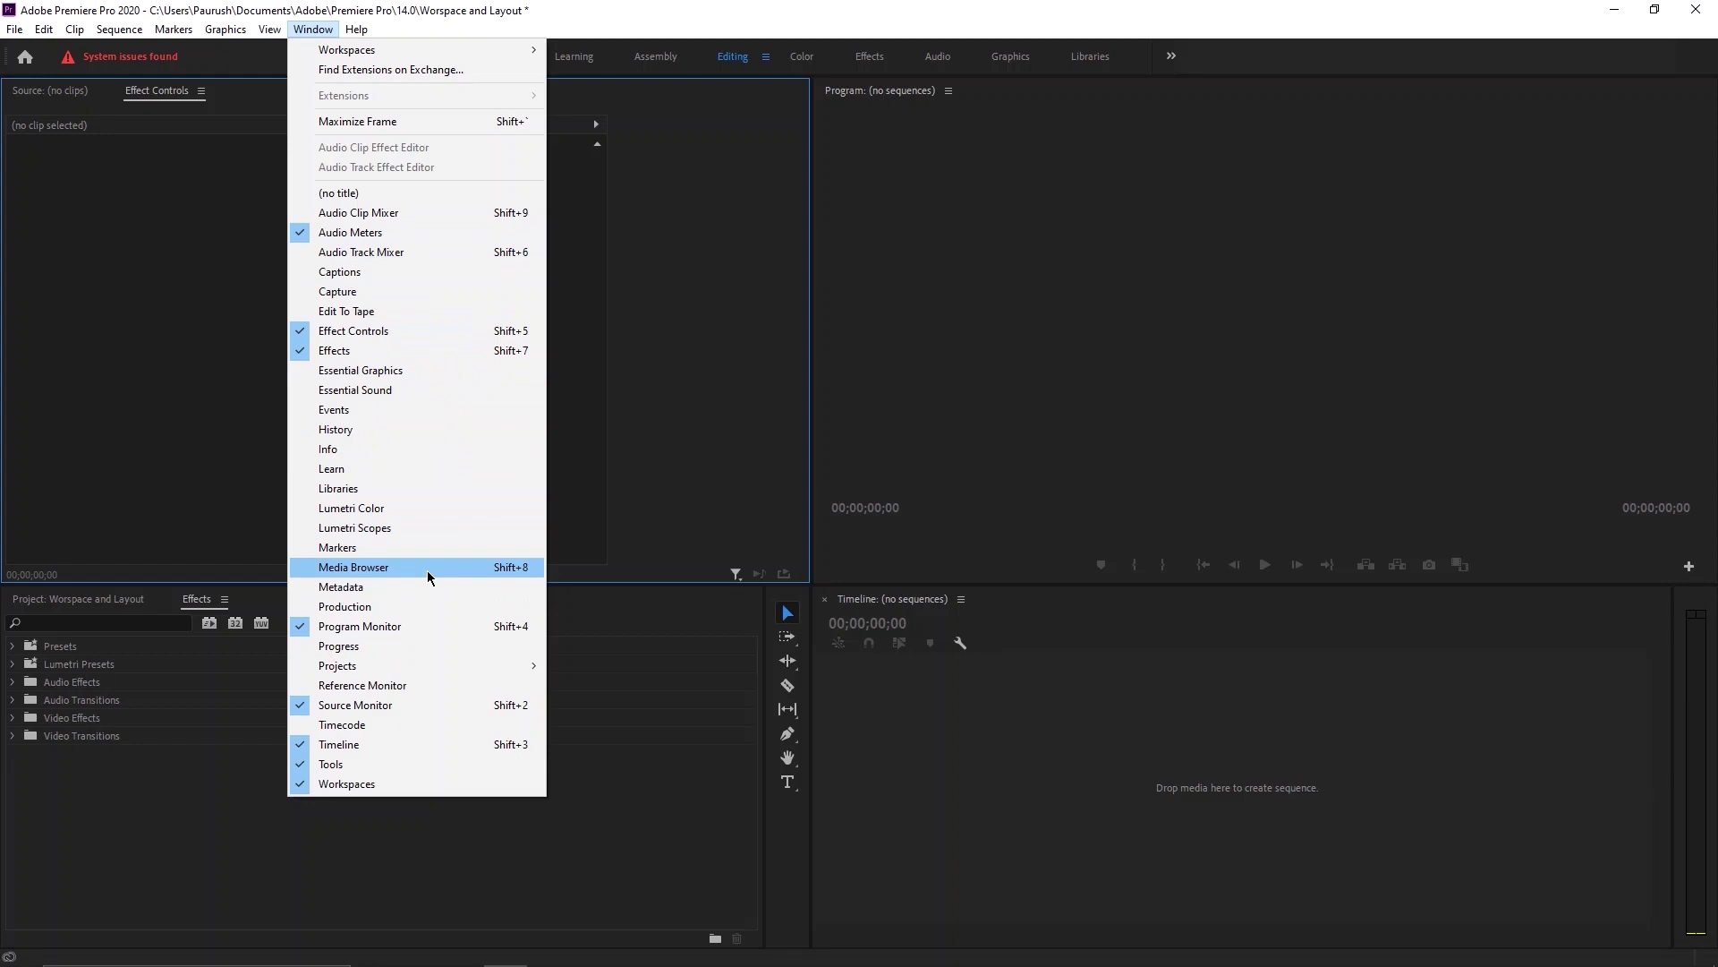
left_click(413, 471)
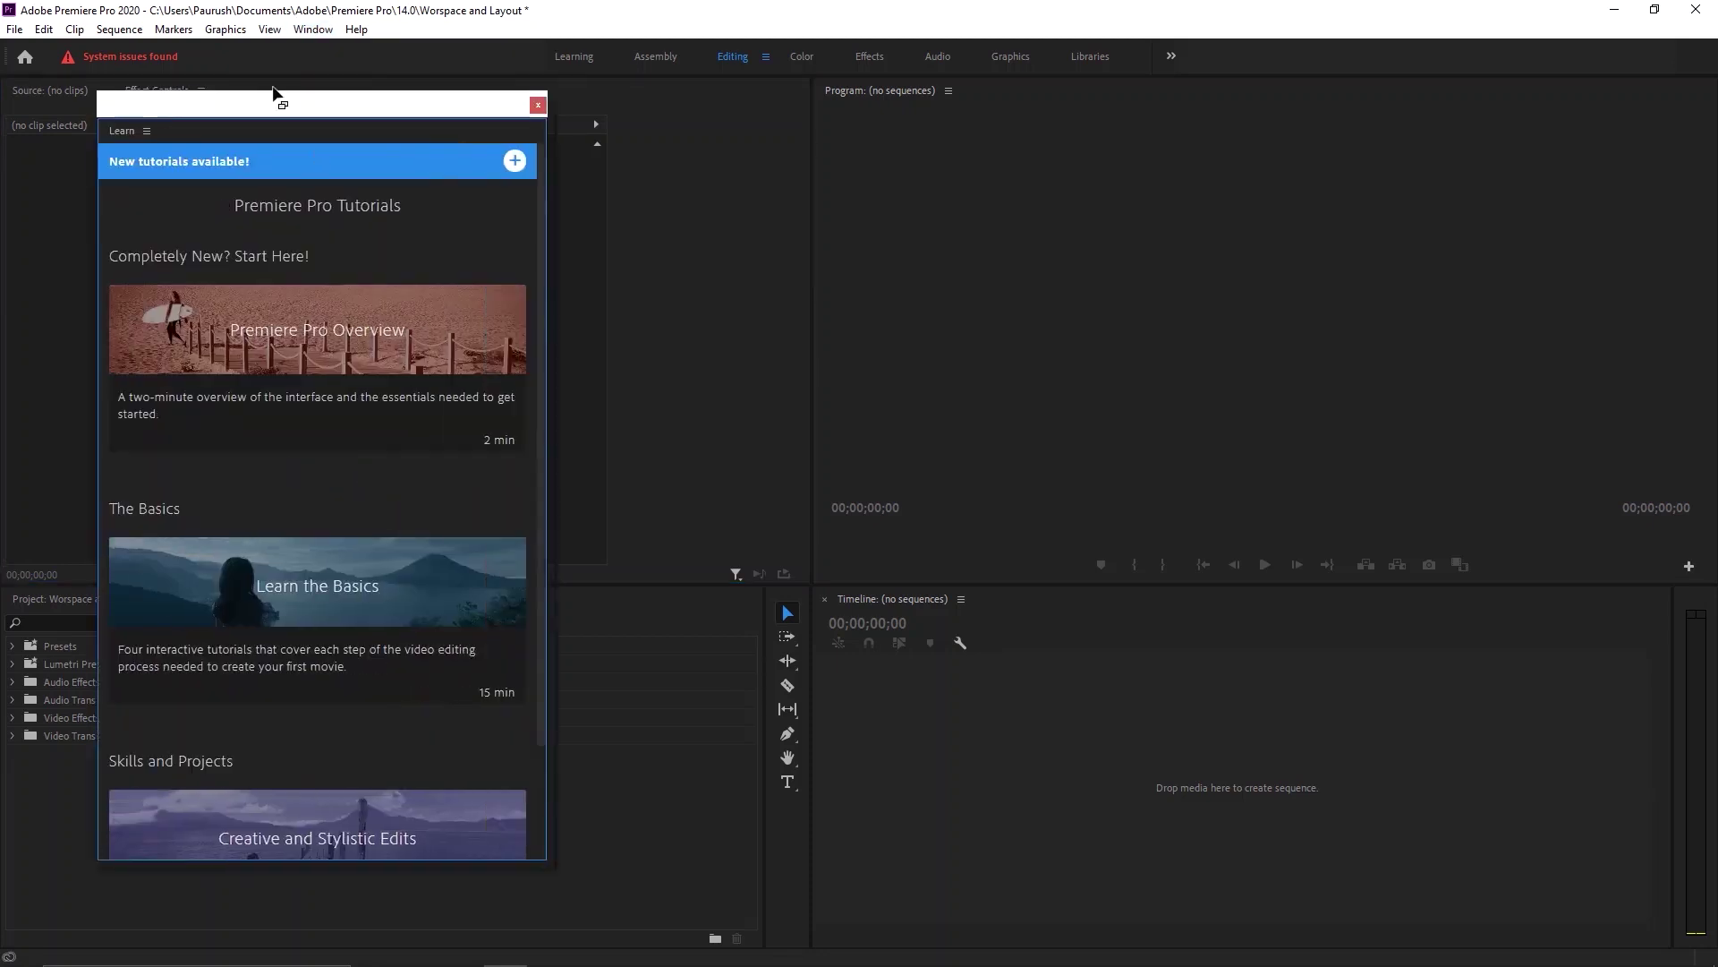
left_click_drag(123, 131, 1652, 300)
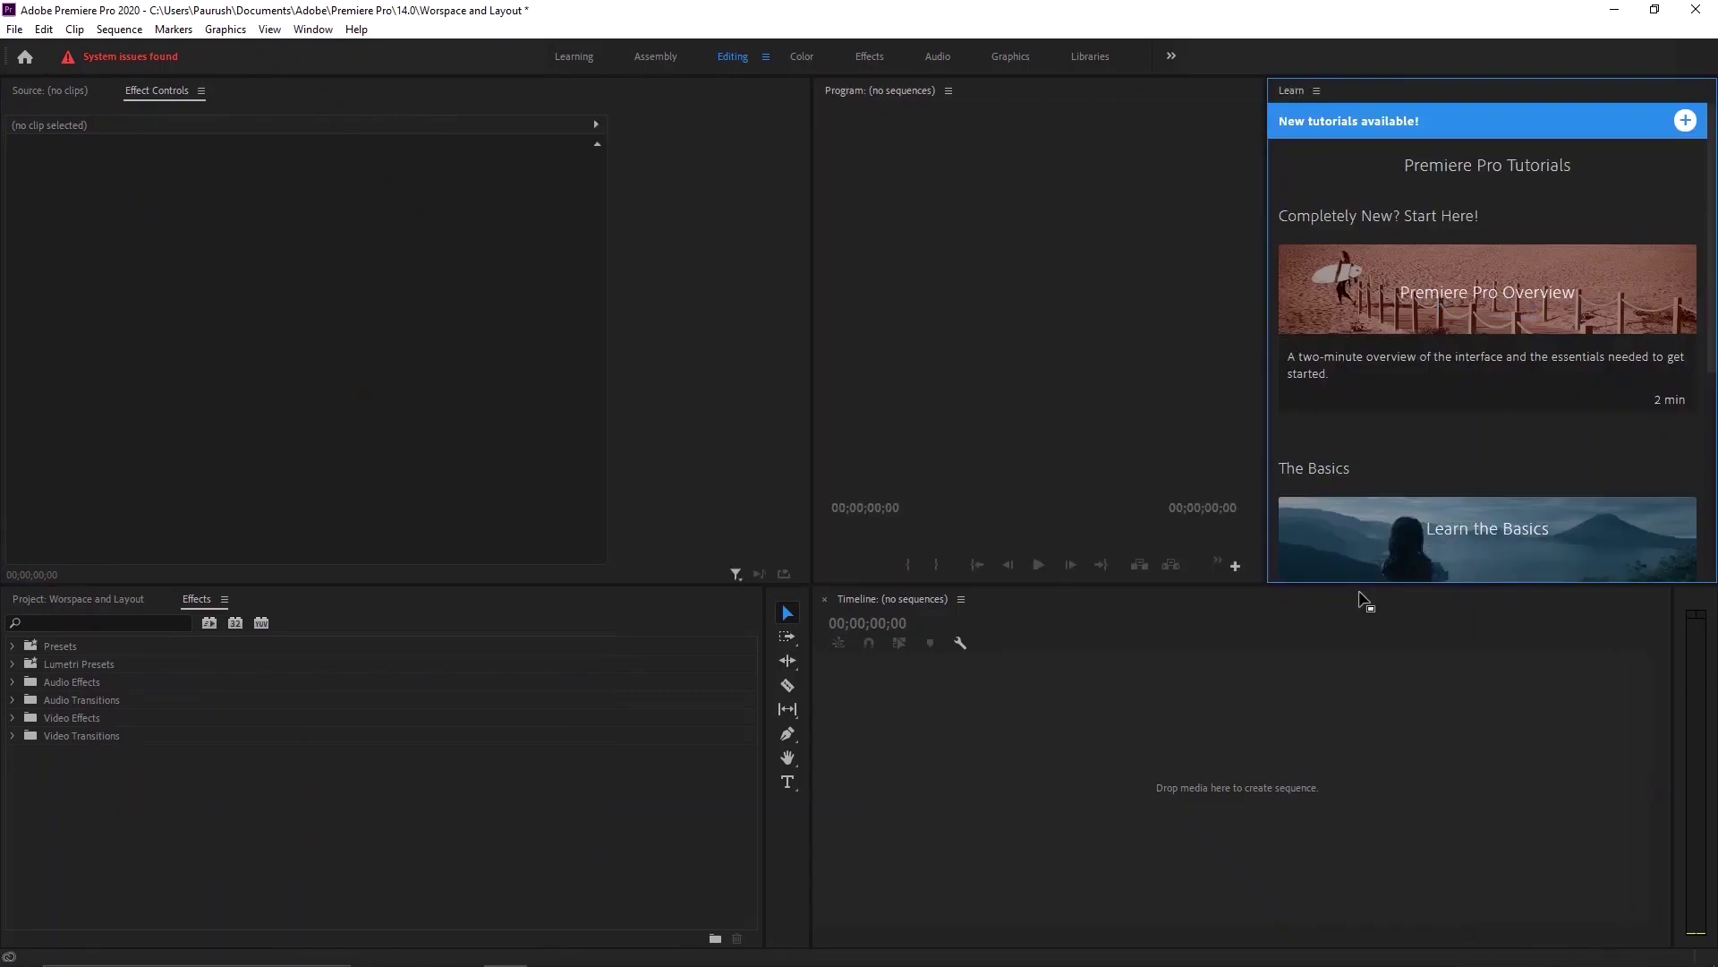
scroll(1423, 546, "down", 2)
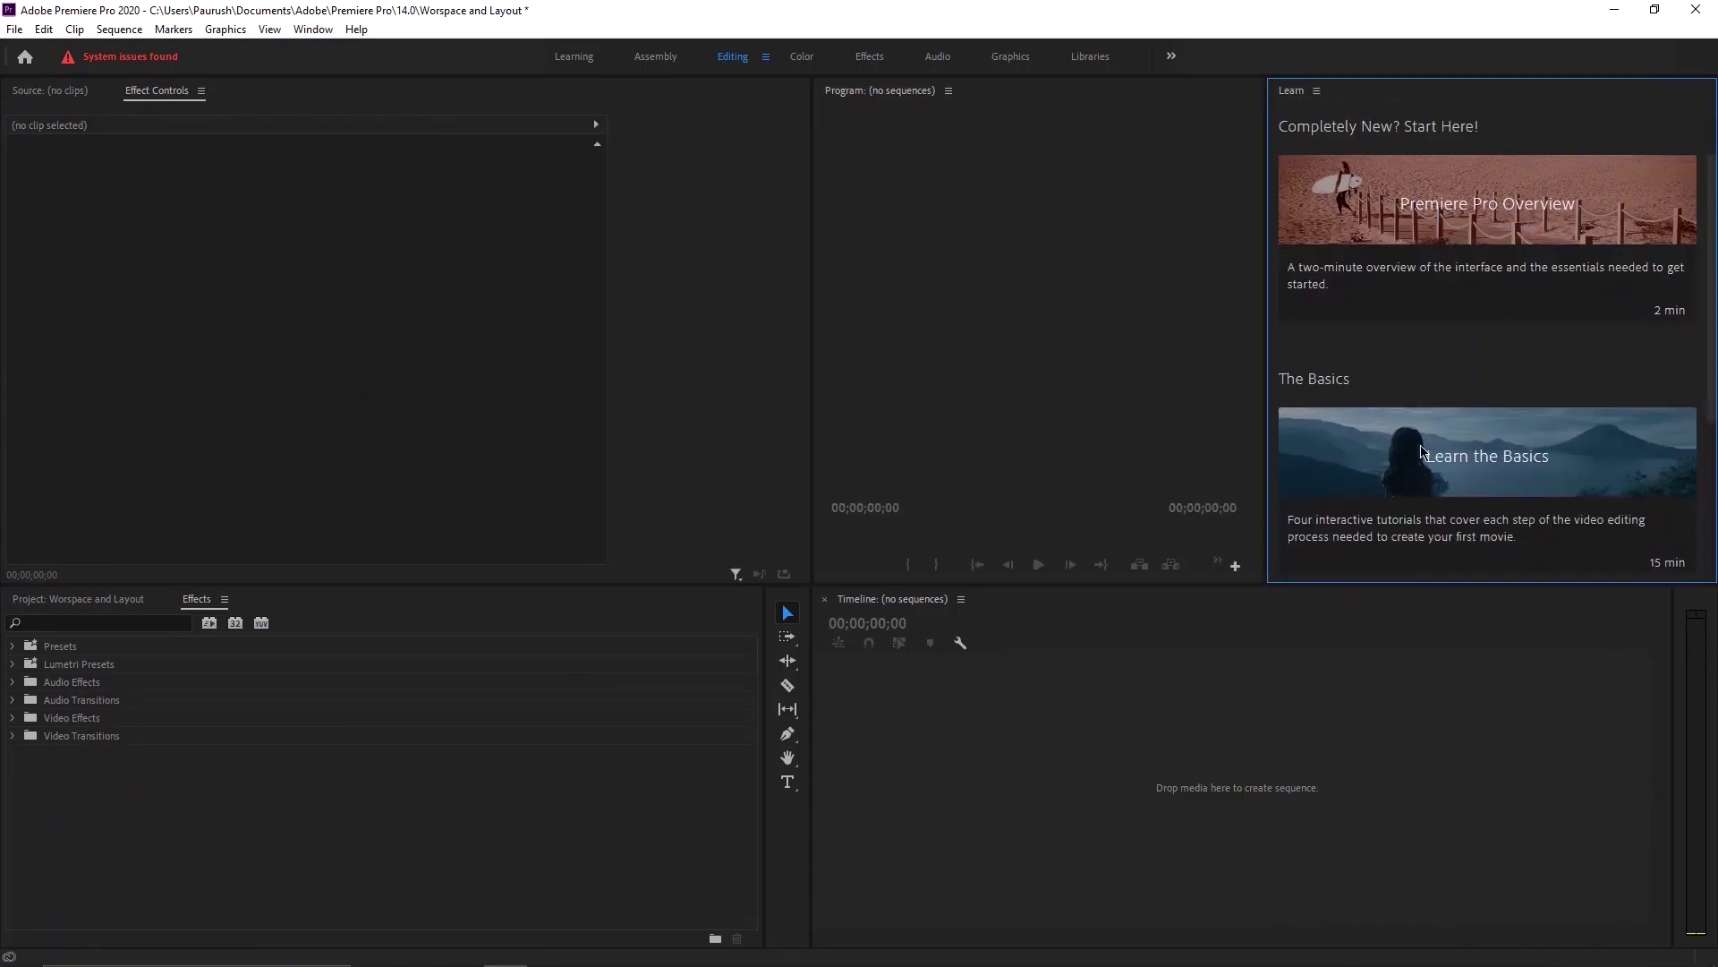
scroll(1423, 452, "down", 3)
scroll(1388, 383, "up", 5)
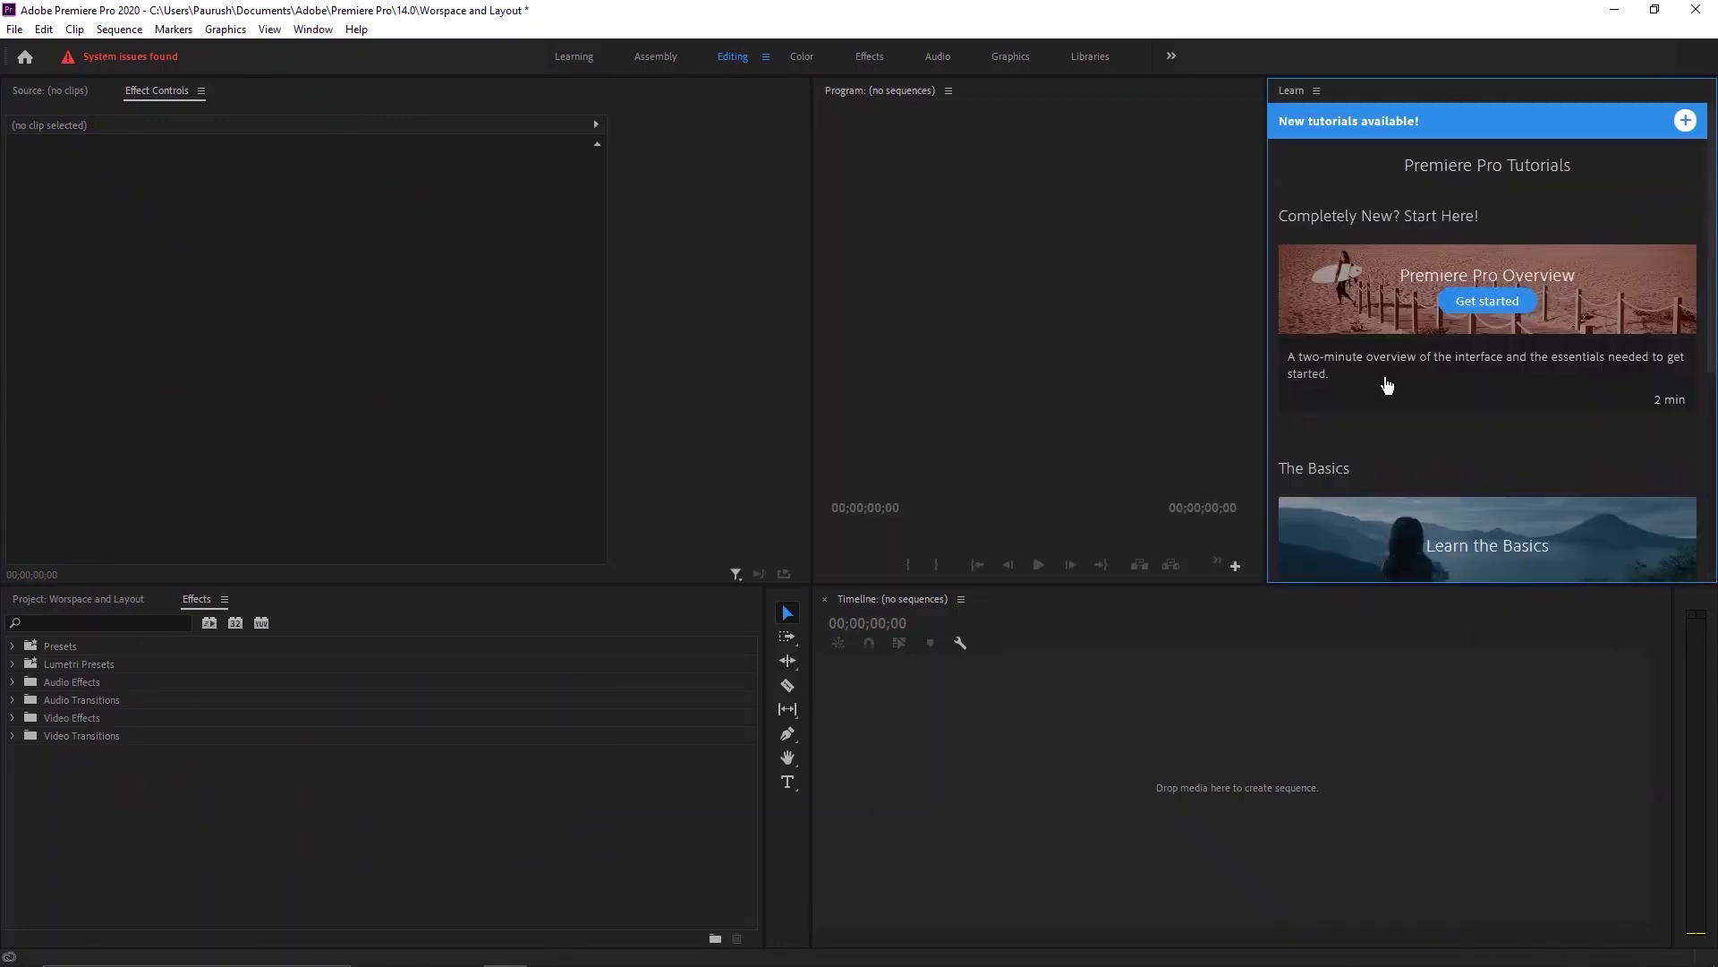
left_click(1316, 93)
left_click(1338, 95)
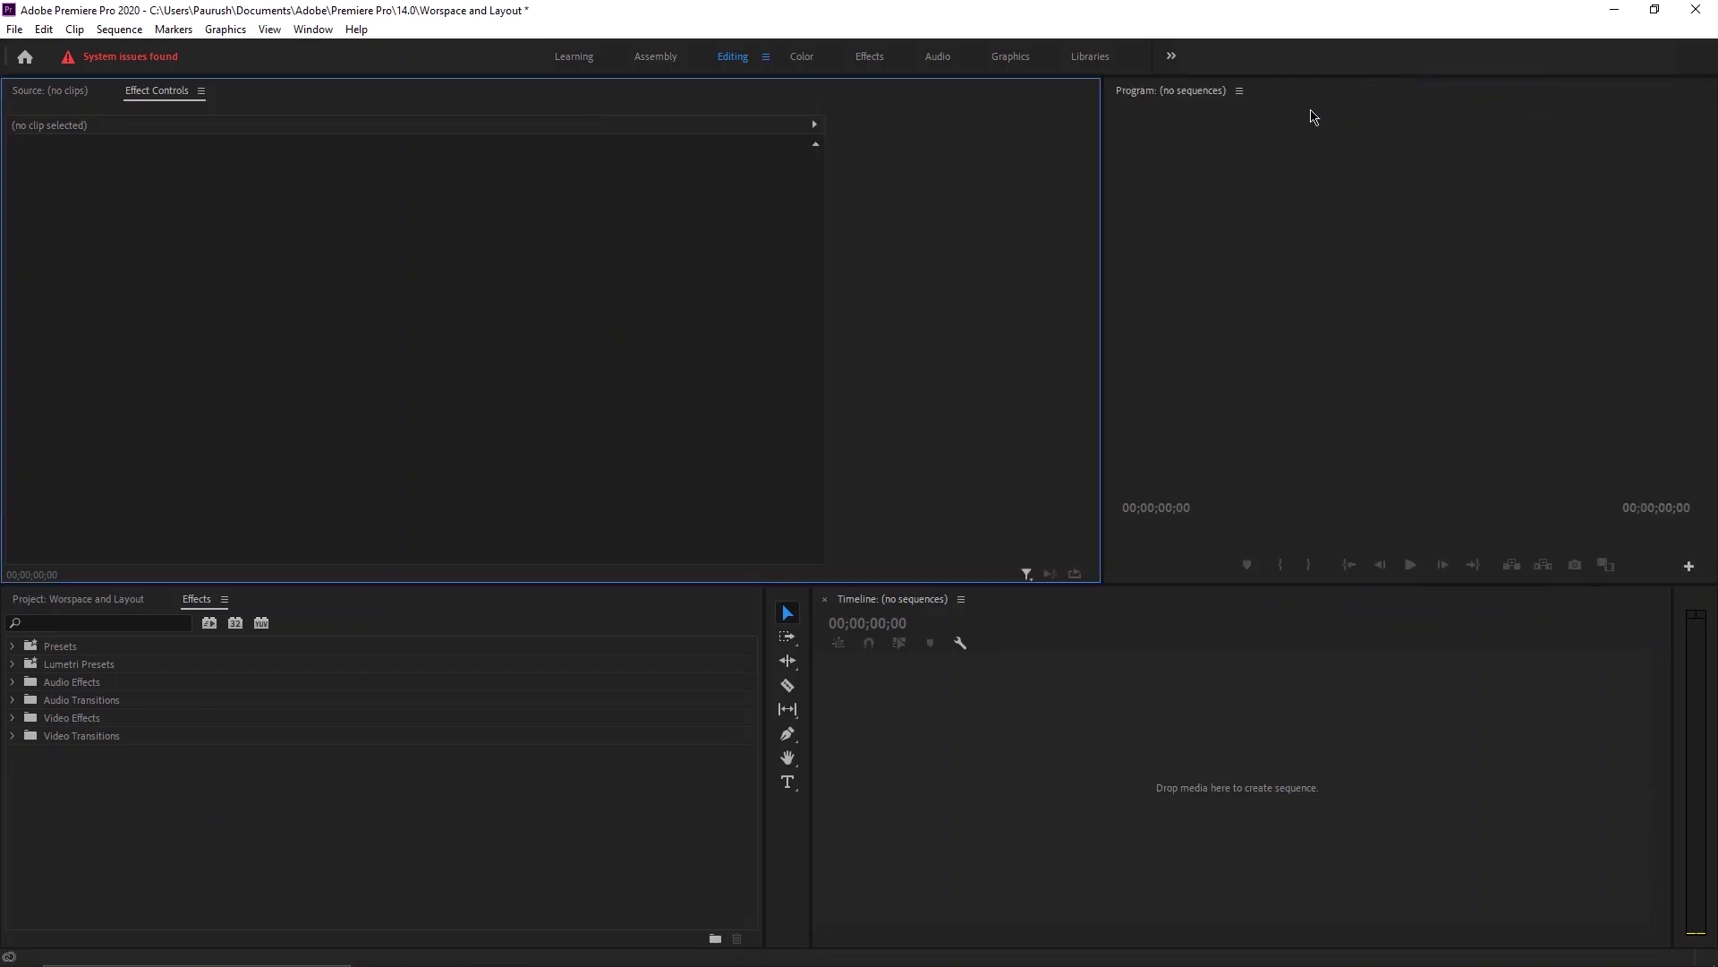
left_click(313, 29)
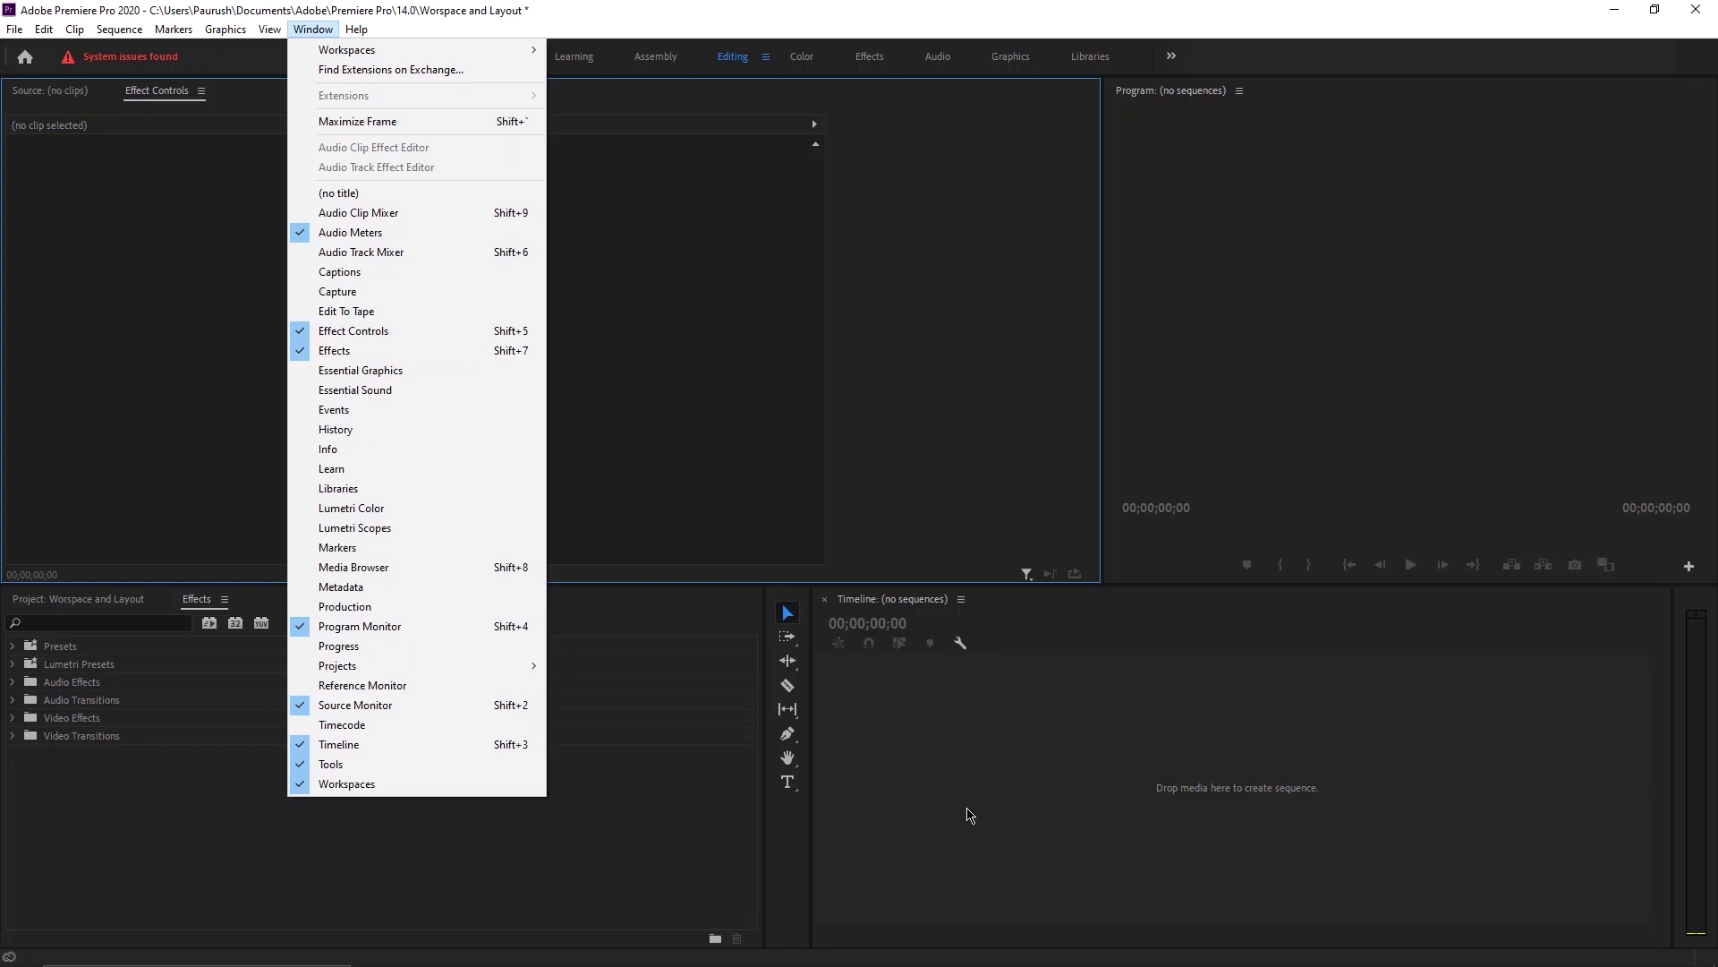
Open the floating Timecode panel, move it over Effect Controls, then close it.
left_click(469, 725)
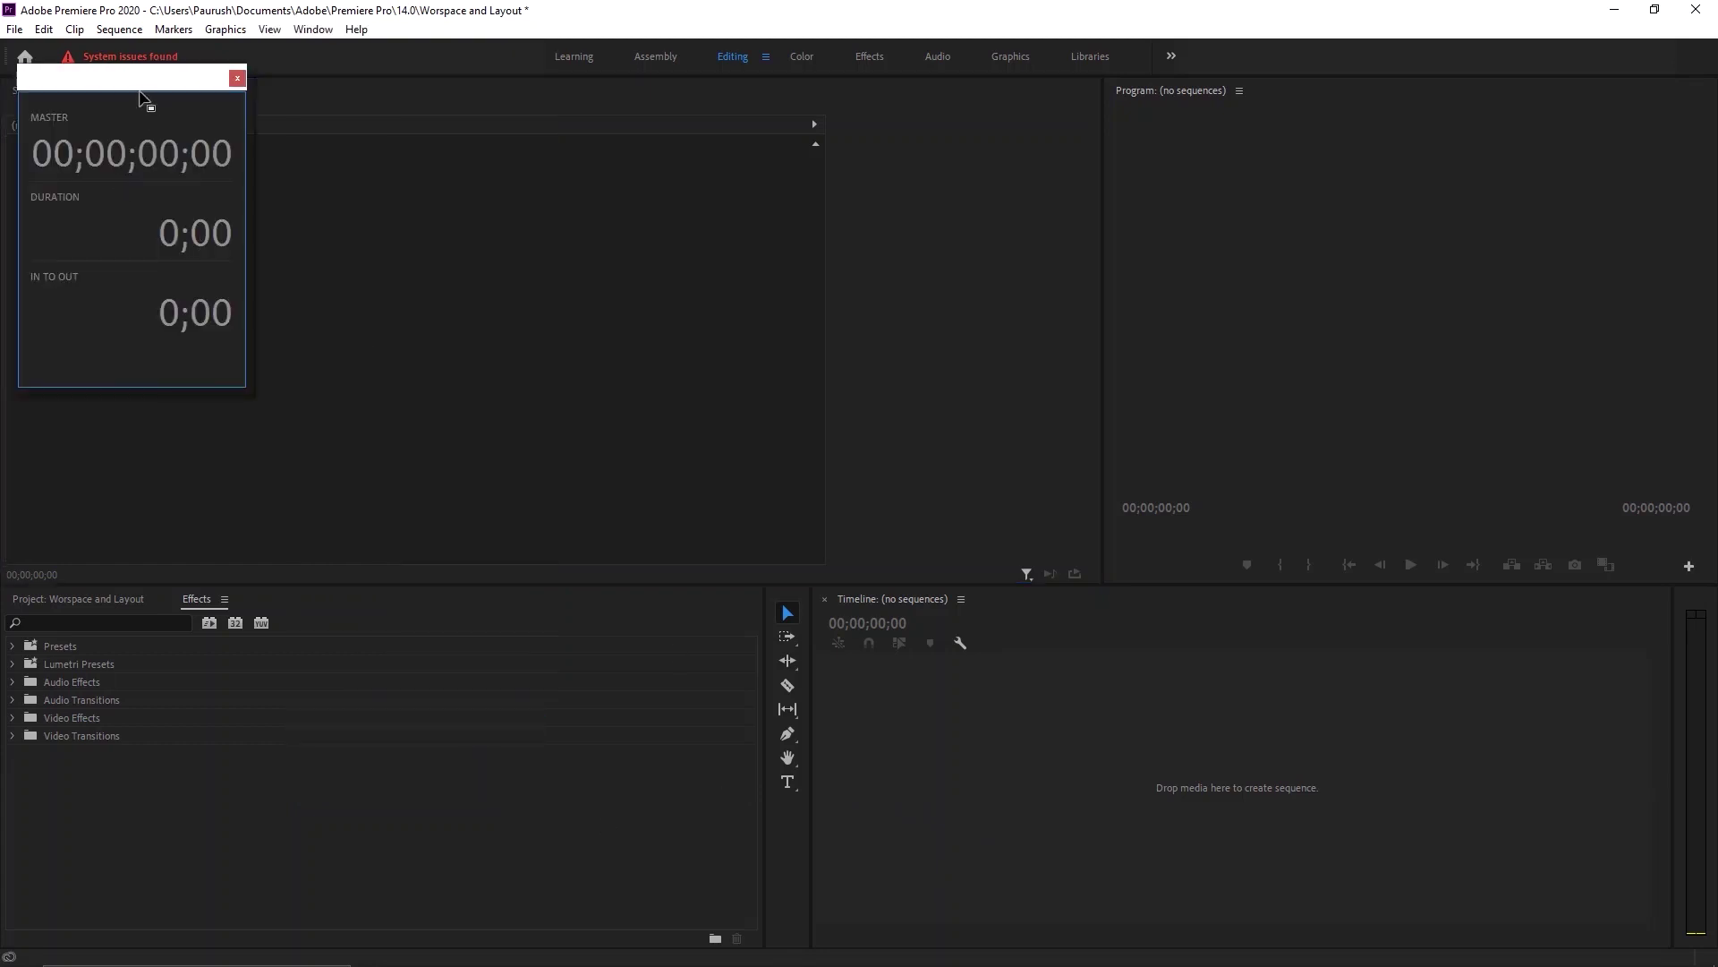
left_click_drag(132, 80, 450, 206)
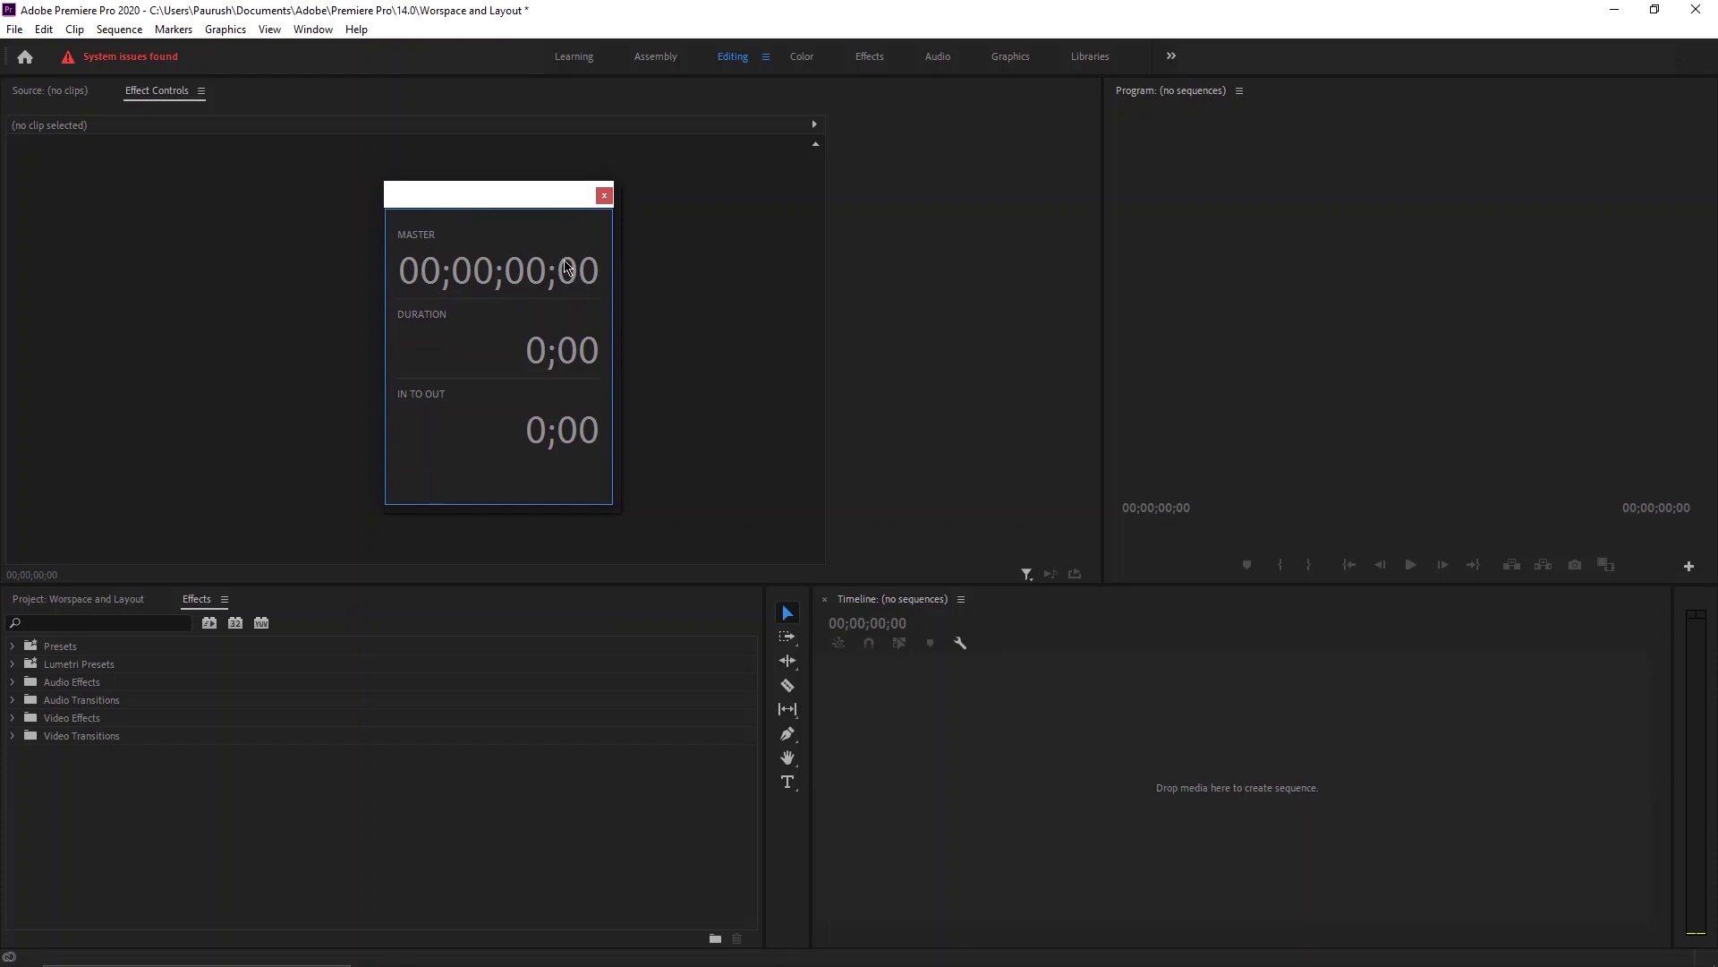
left_click(603, 196)
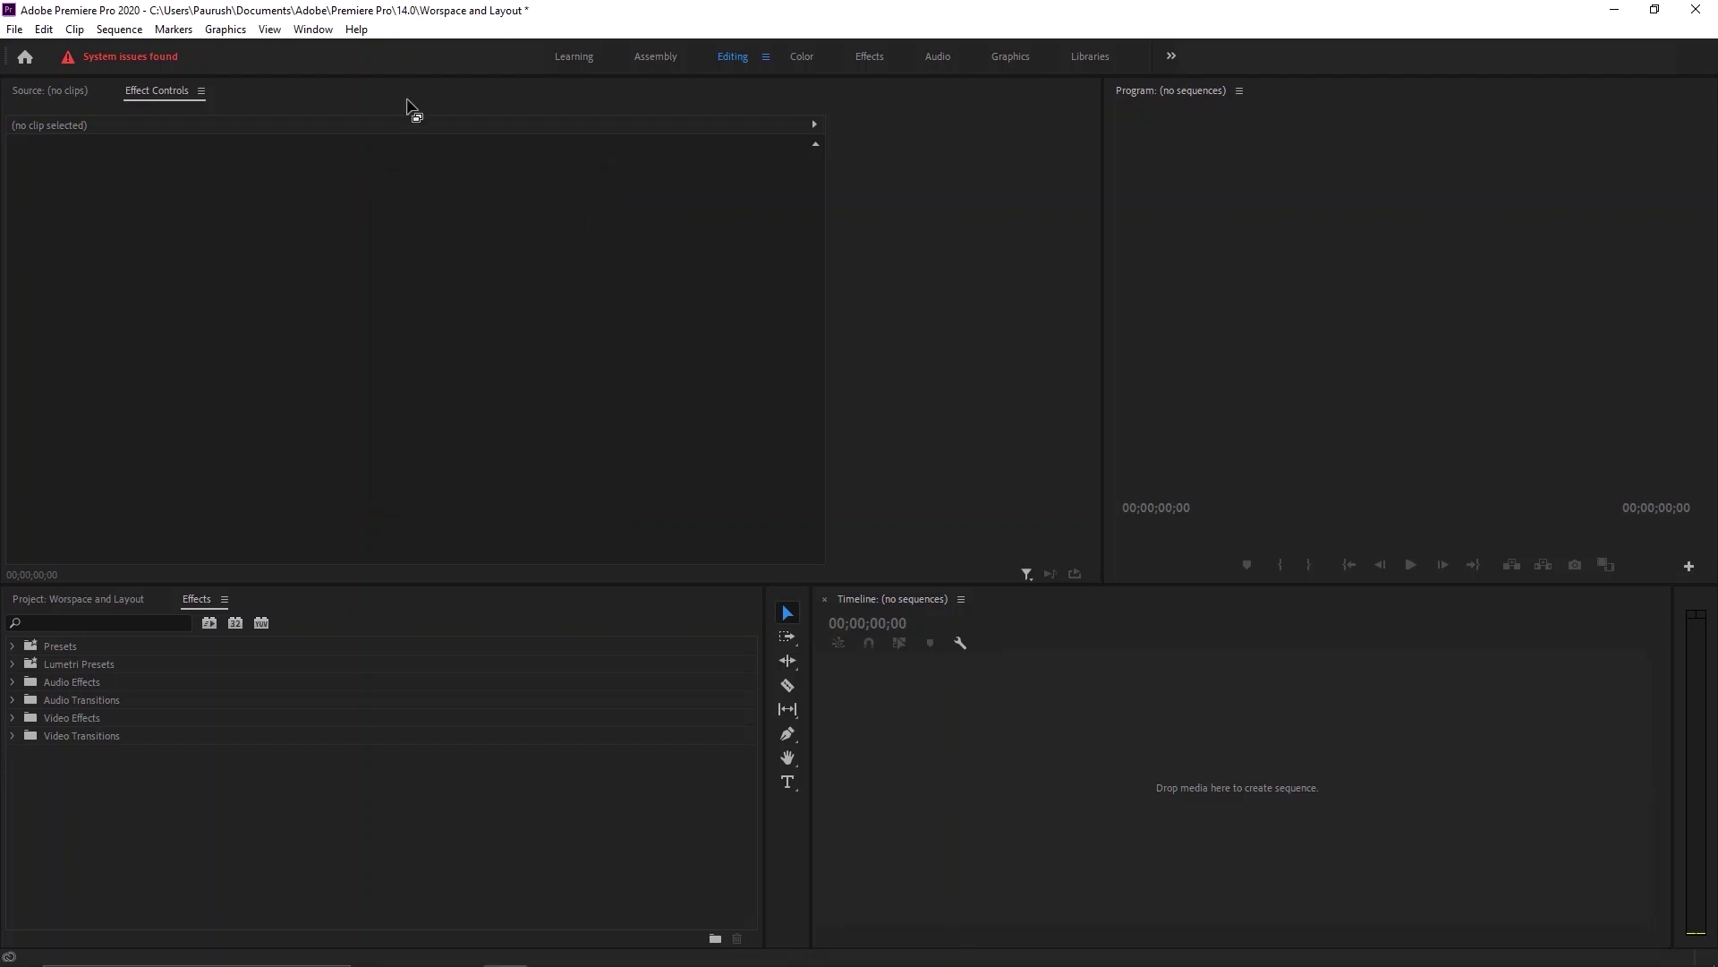
left_click(313, 29)
left_click(1474, 479)
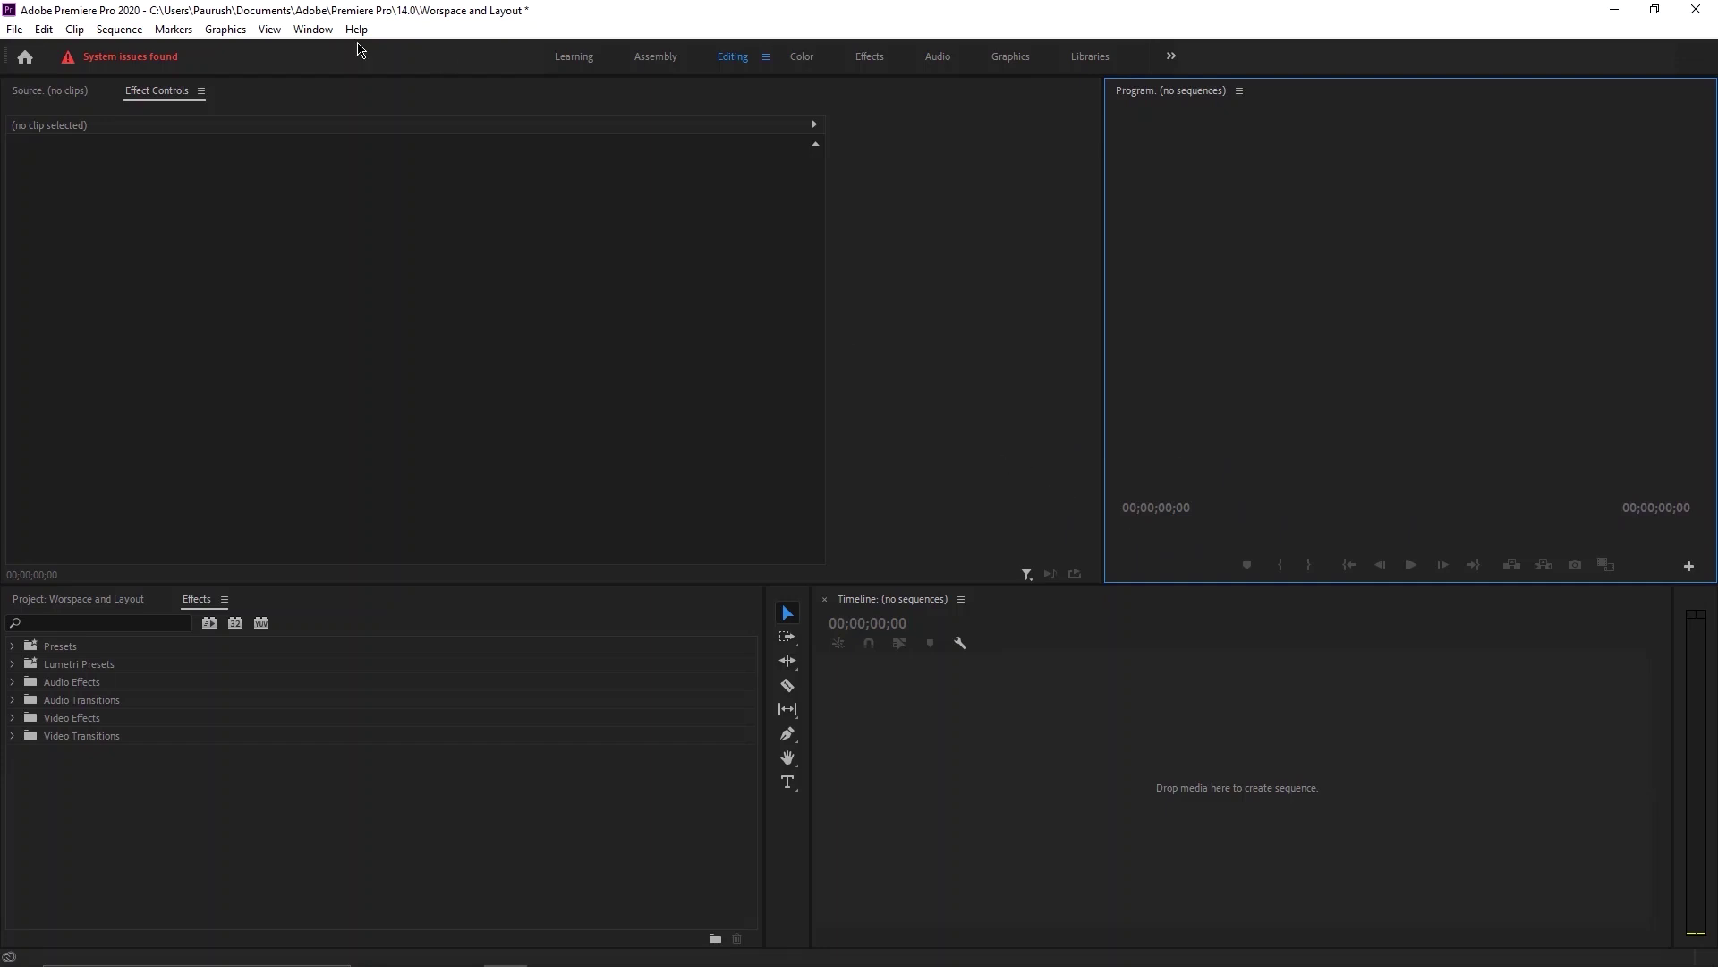
Add the Essential Graphics panel and widen the Program monitor.
left_click(314, 29)
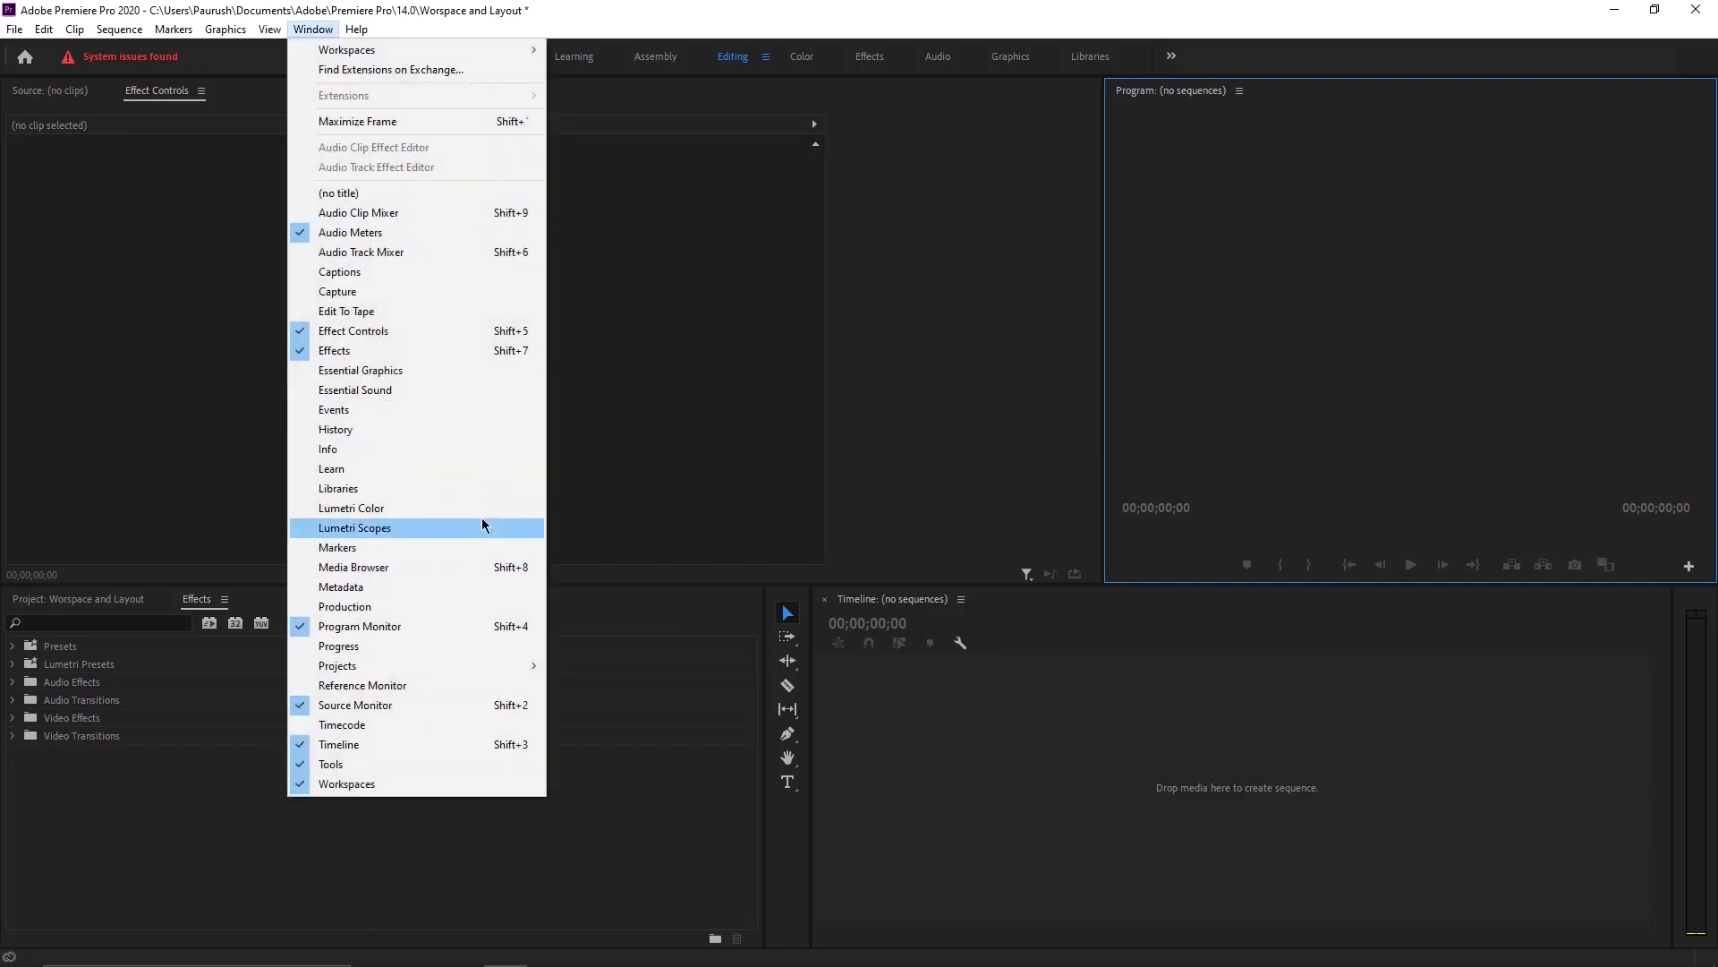
left_click(434, 371)
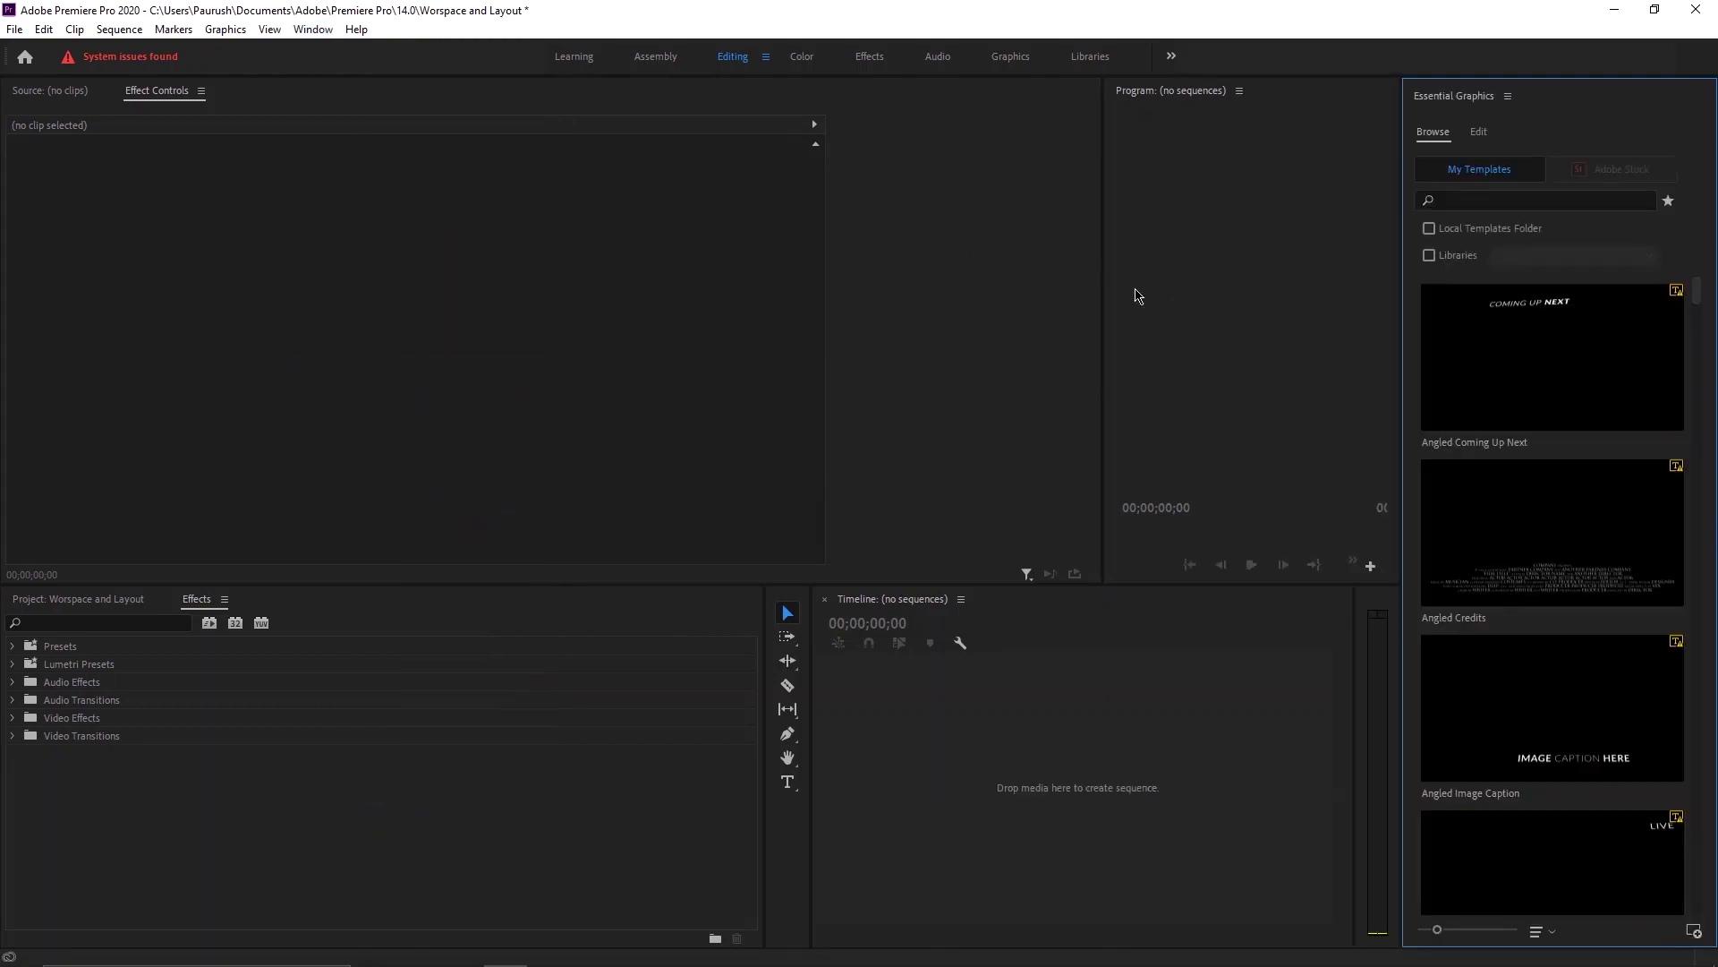
left_click_drag(1104, 304, 813, 338)
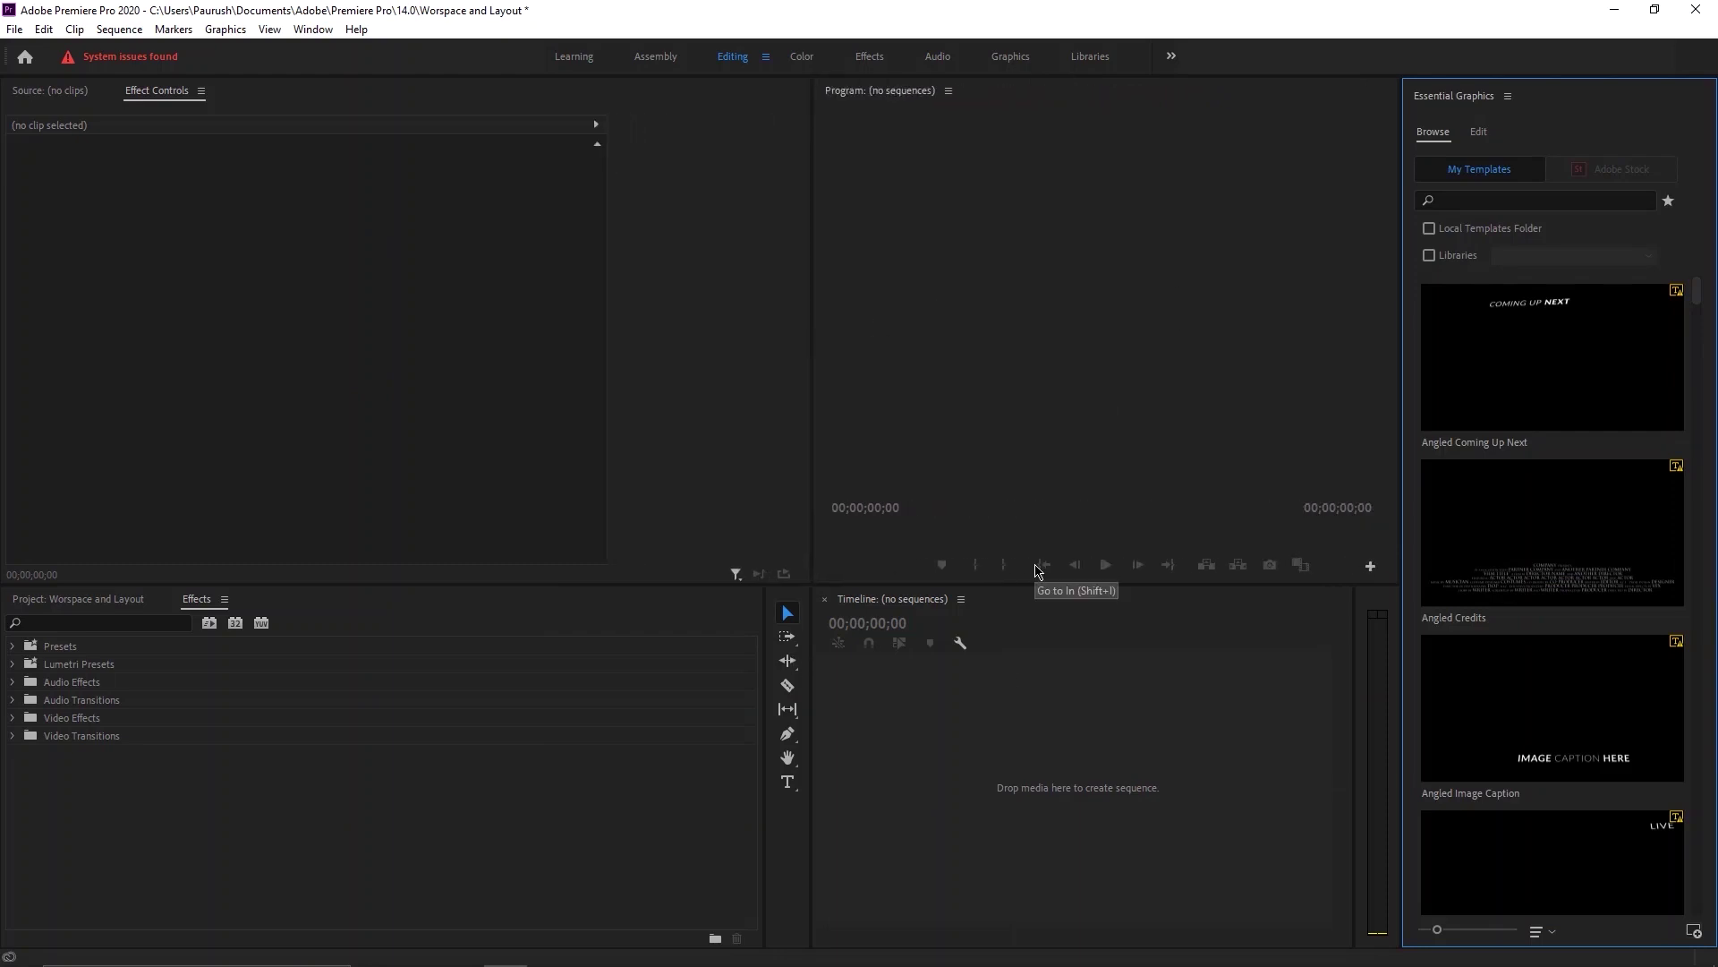
Scroll through the Essential Graphics title templates, then close the panel.
scroll(1561, 391, "down", 5)
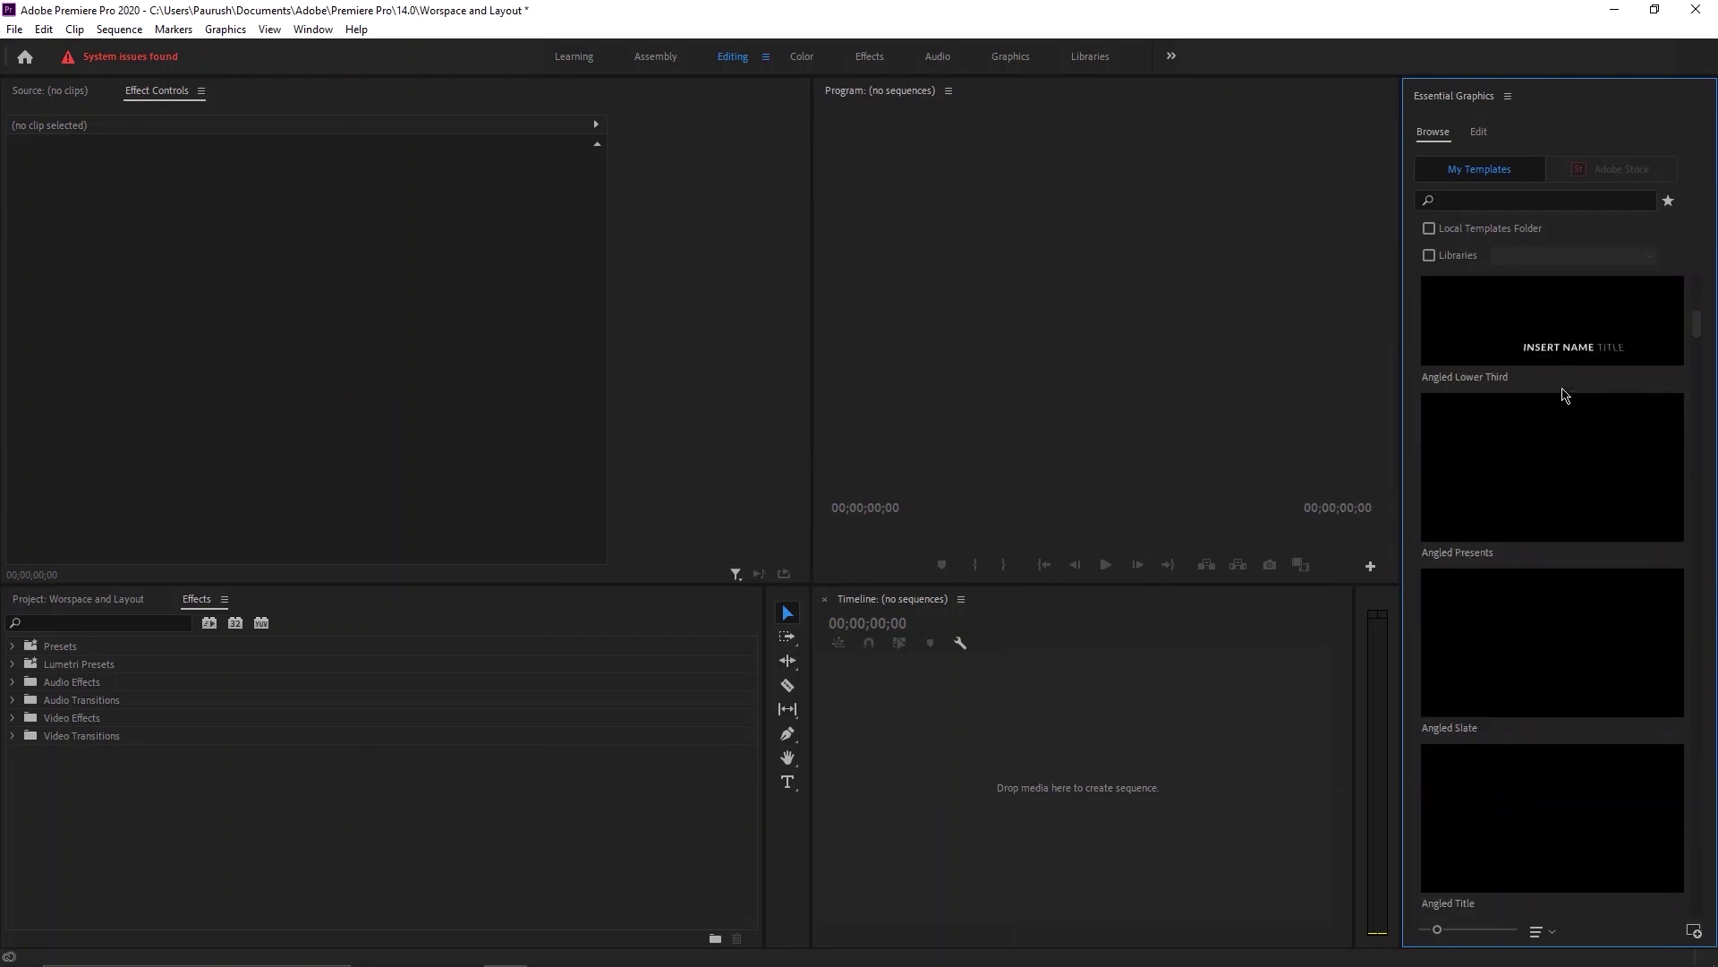
scroll(1512, 458, "down", 10)
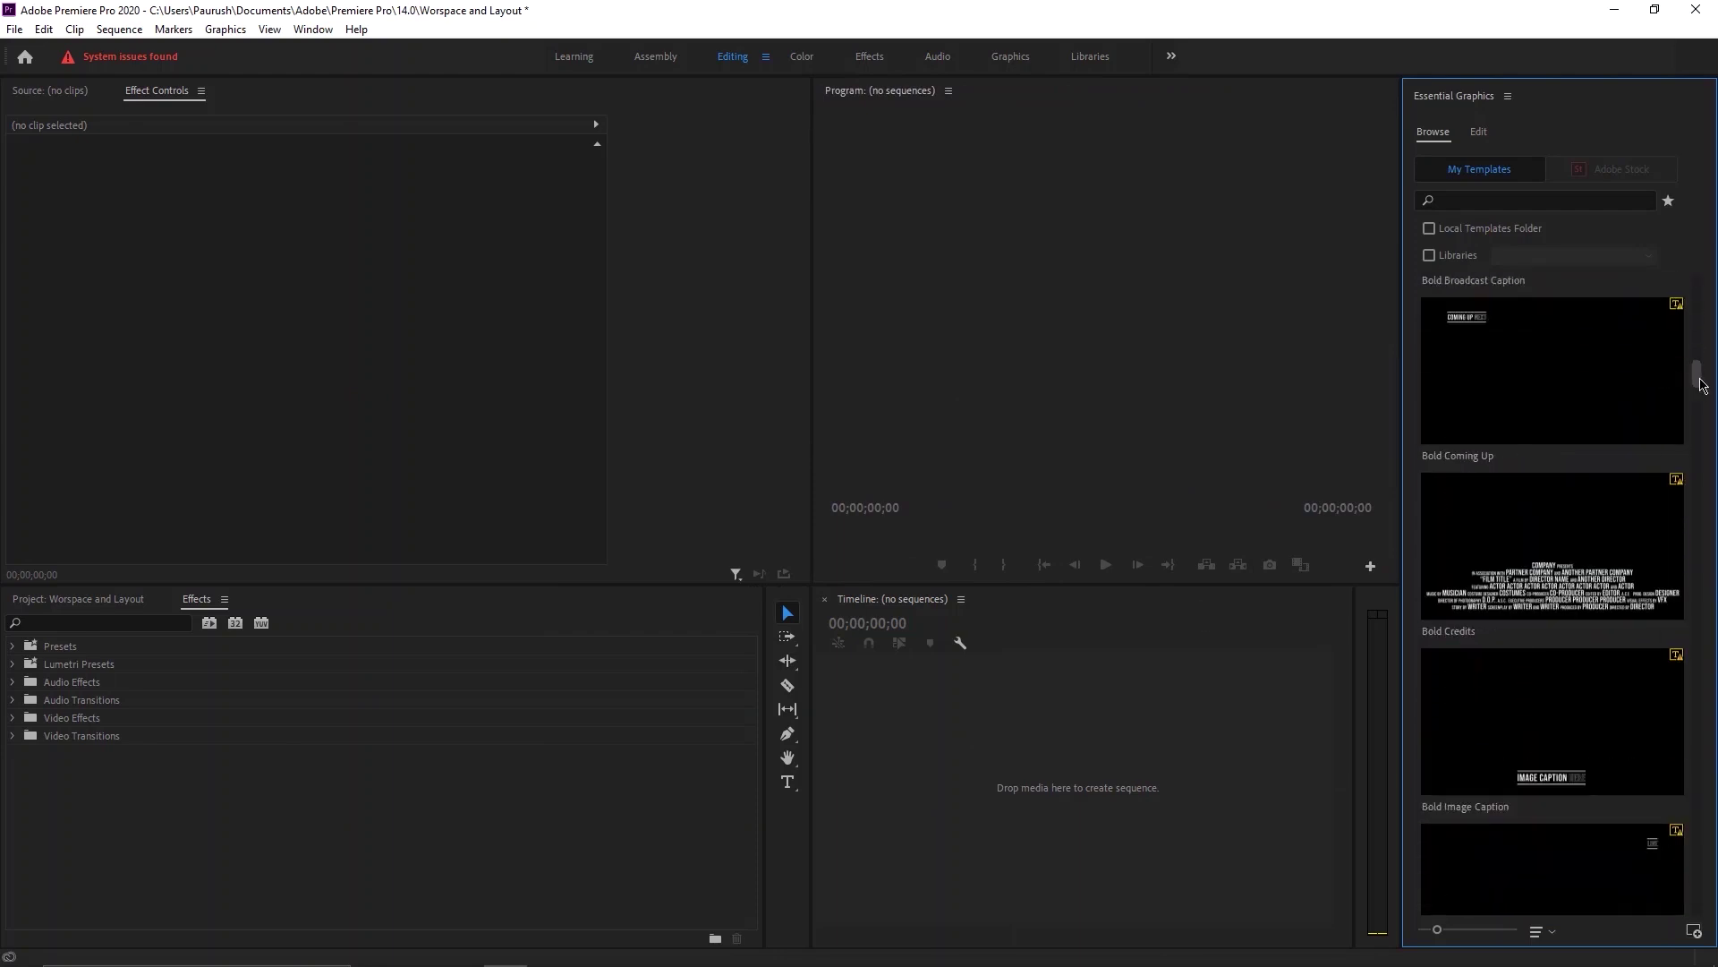
left_click_drag(1700, 380, 1706, 488)
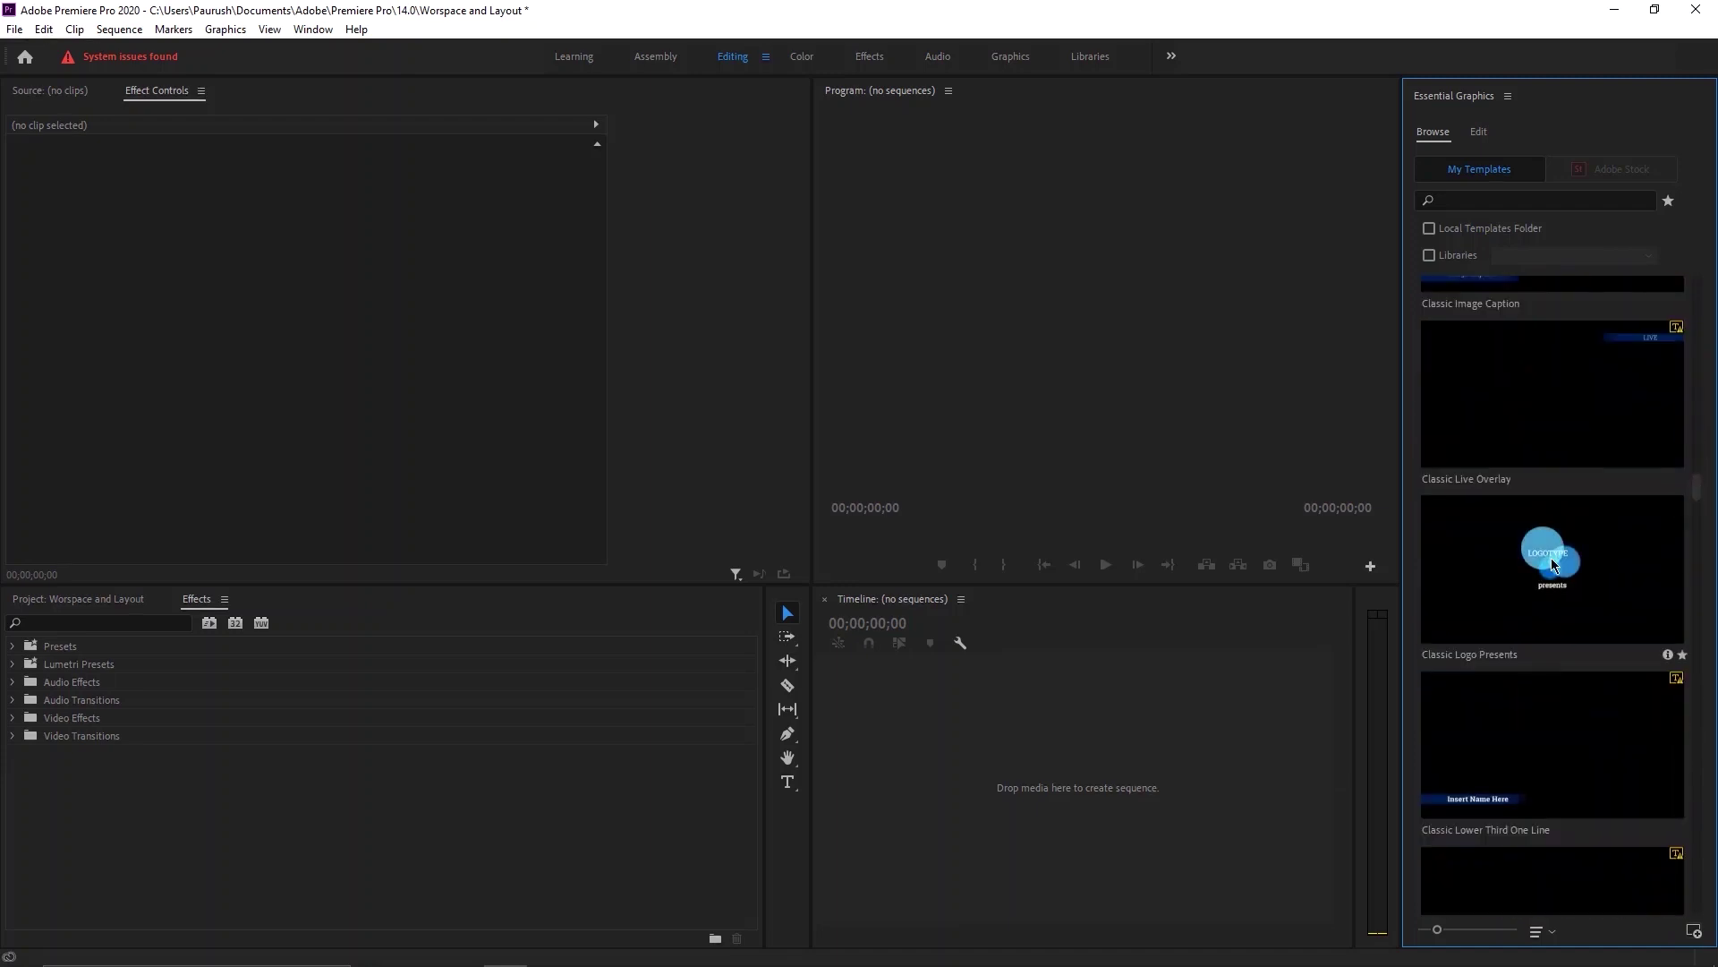
scroll(1596, 416, "down", 5)
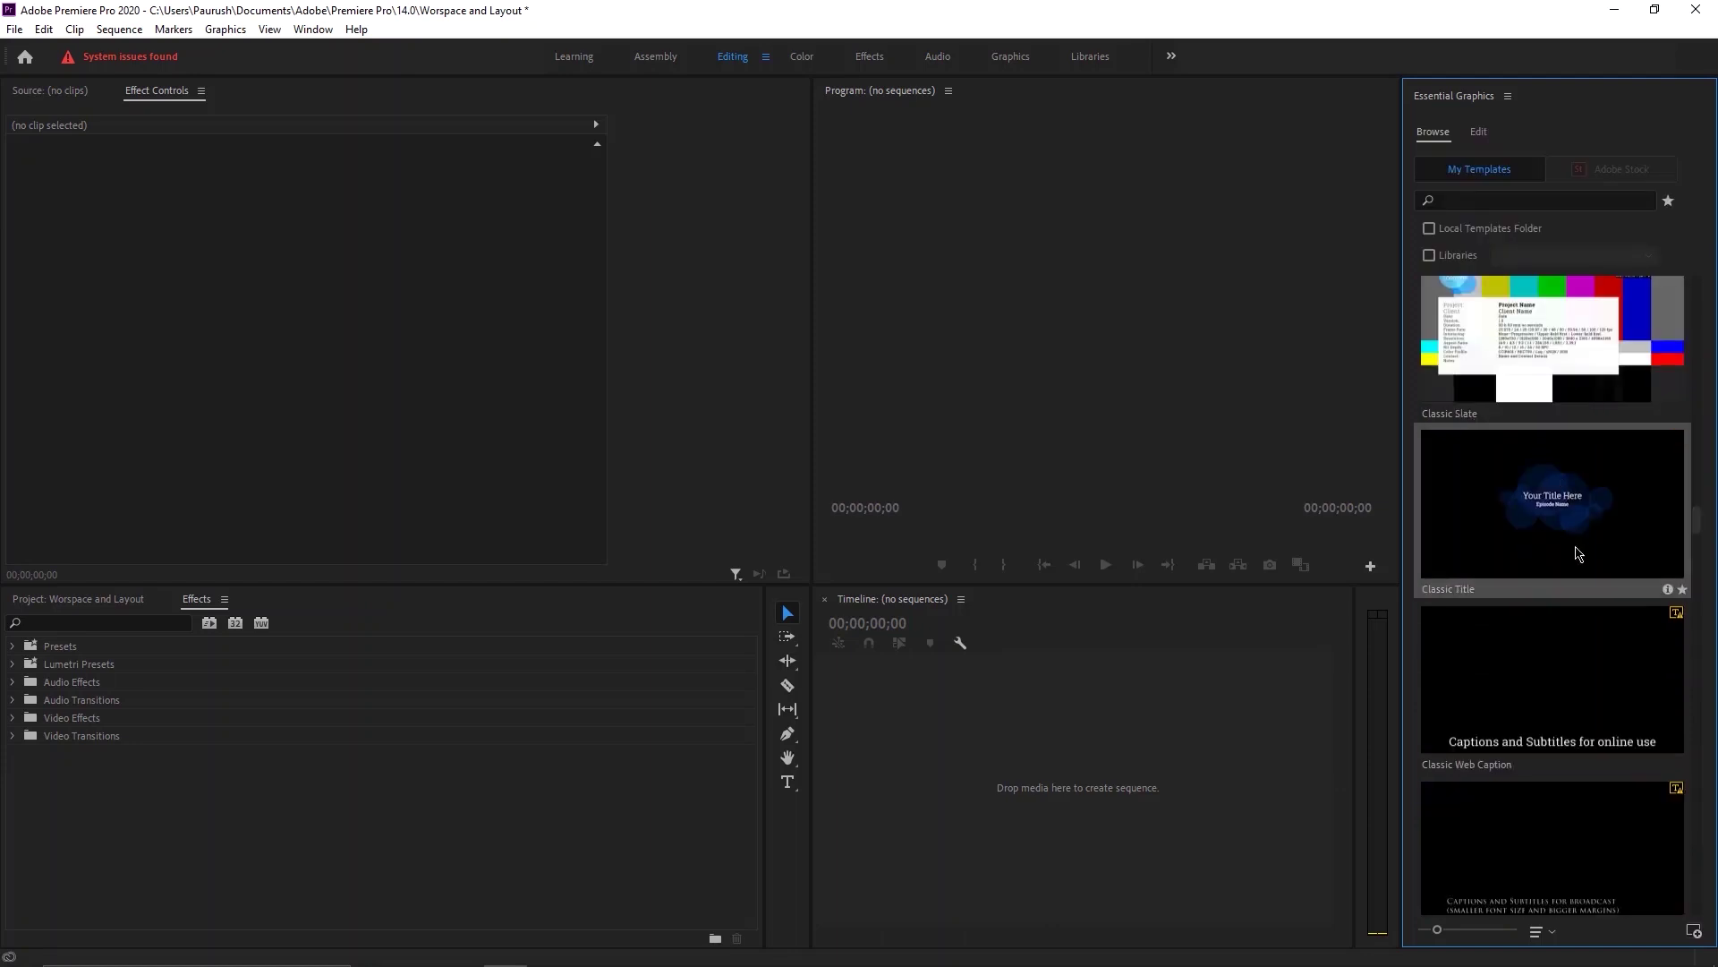
scroll(1568, 582, "down", 2)
scroll(1568, 587, "down", 6)
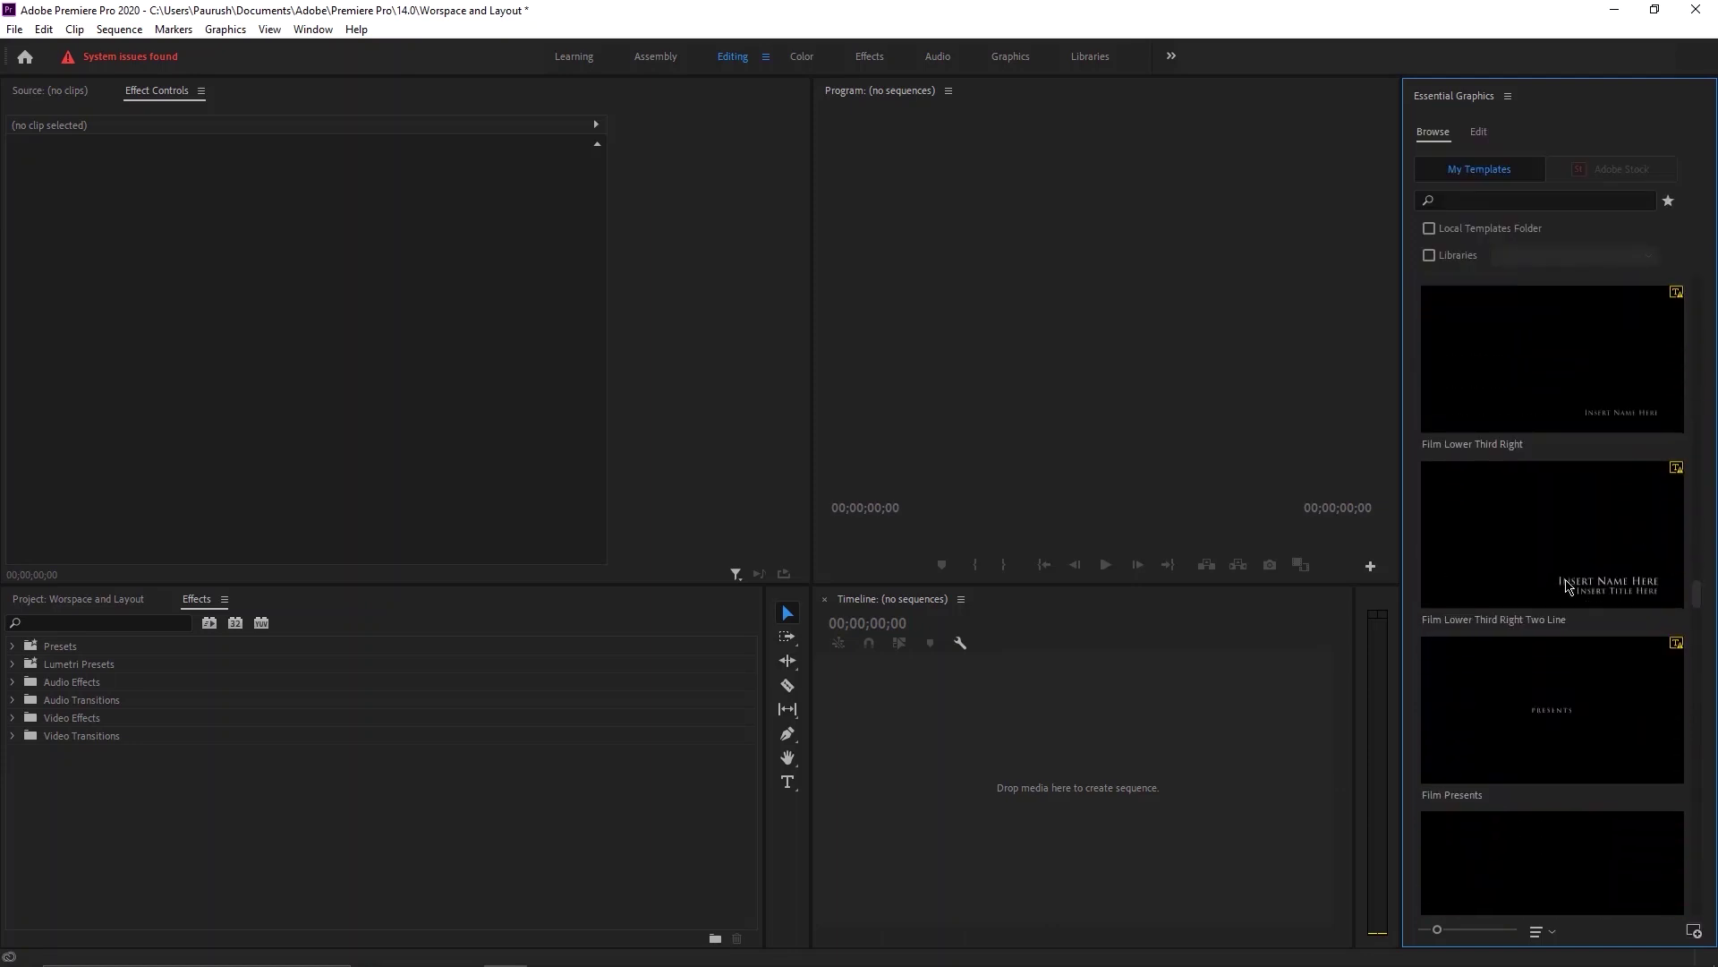
scroll(1568, 569, "down", 6)
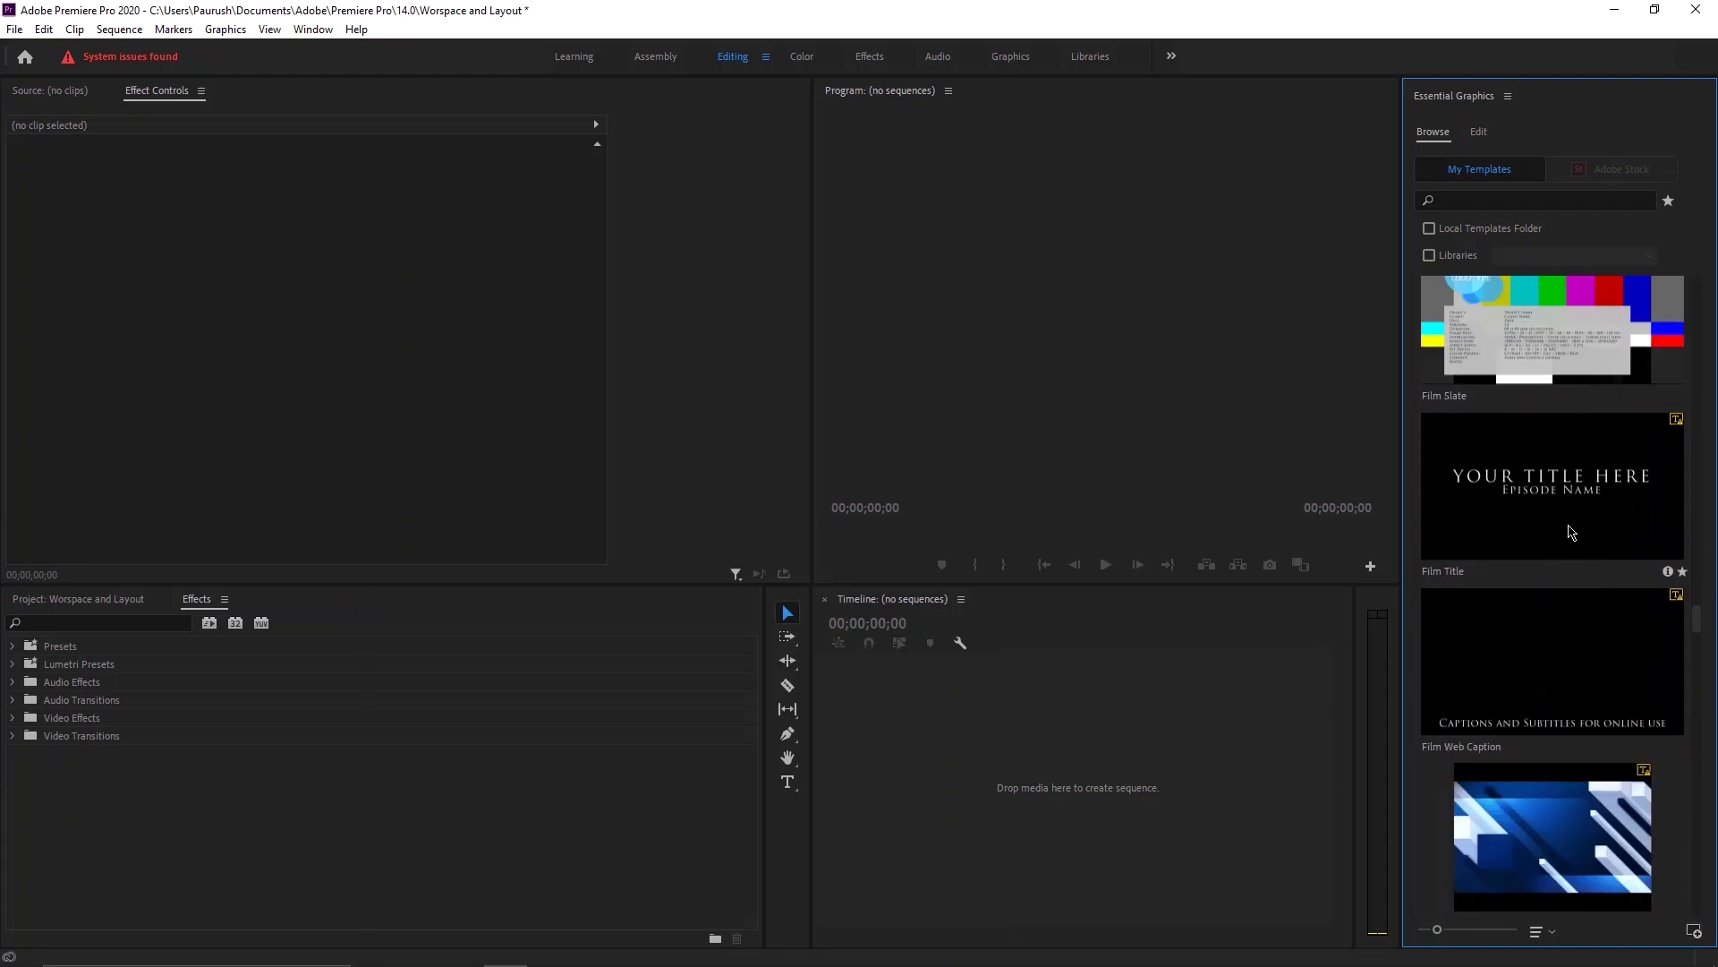
scroll(1530, 563, "down", 6)
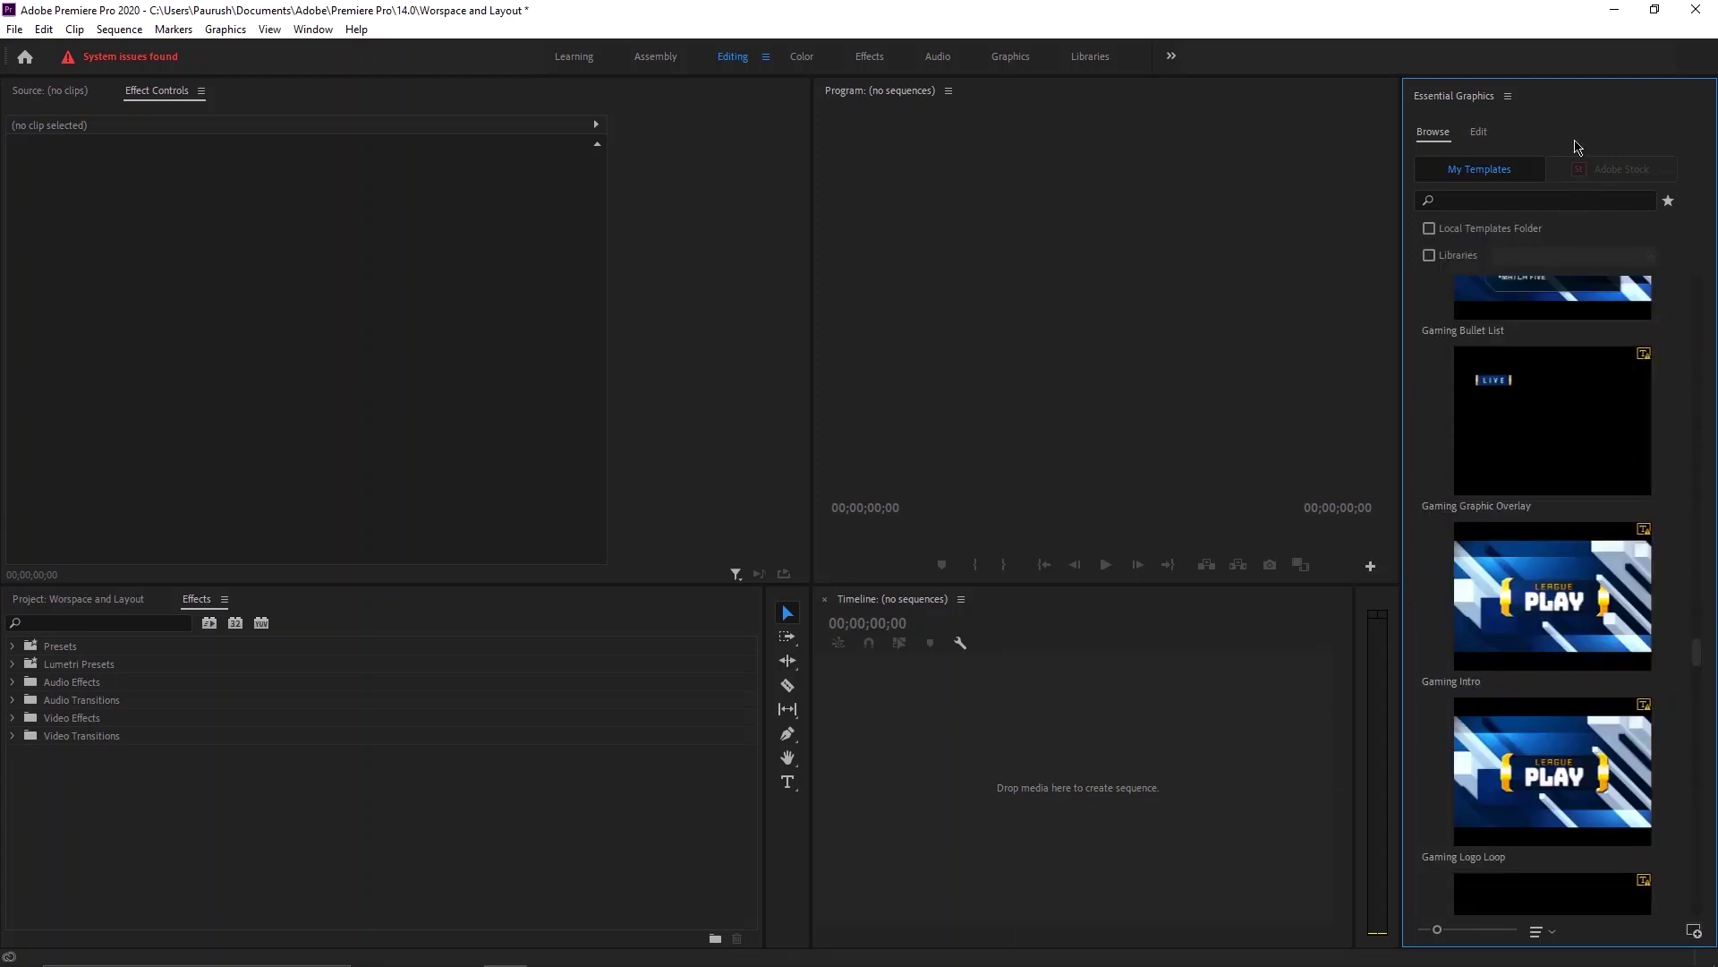
left_click(1506, 100)
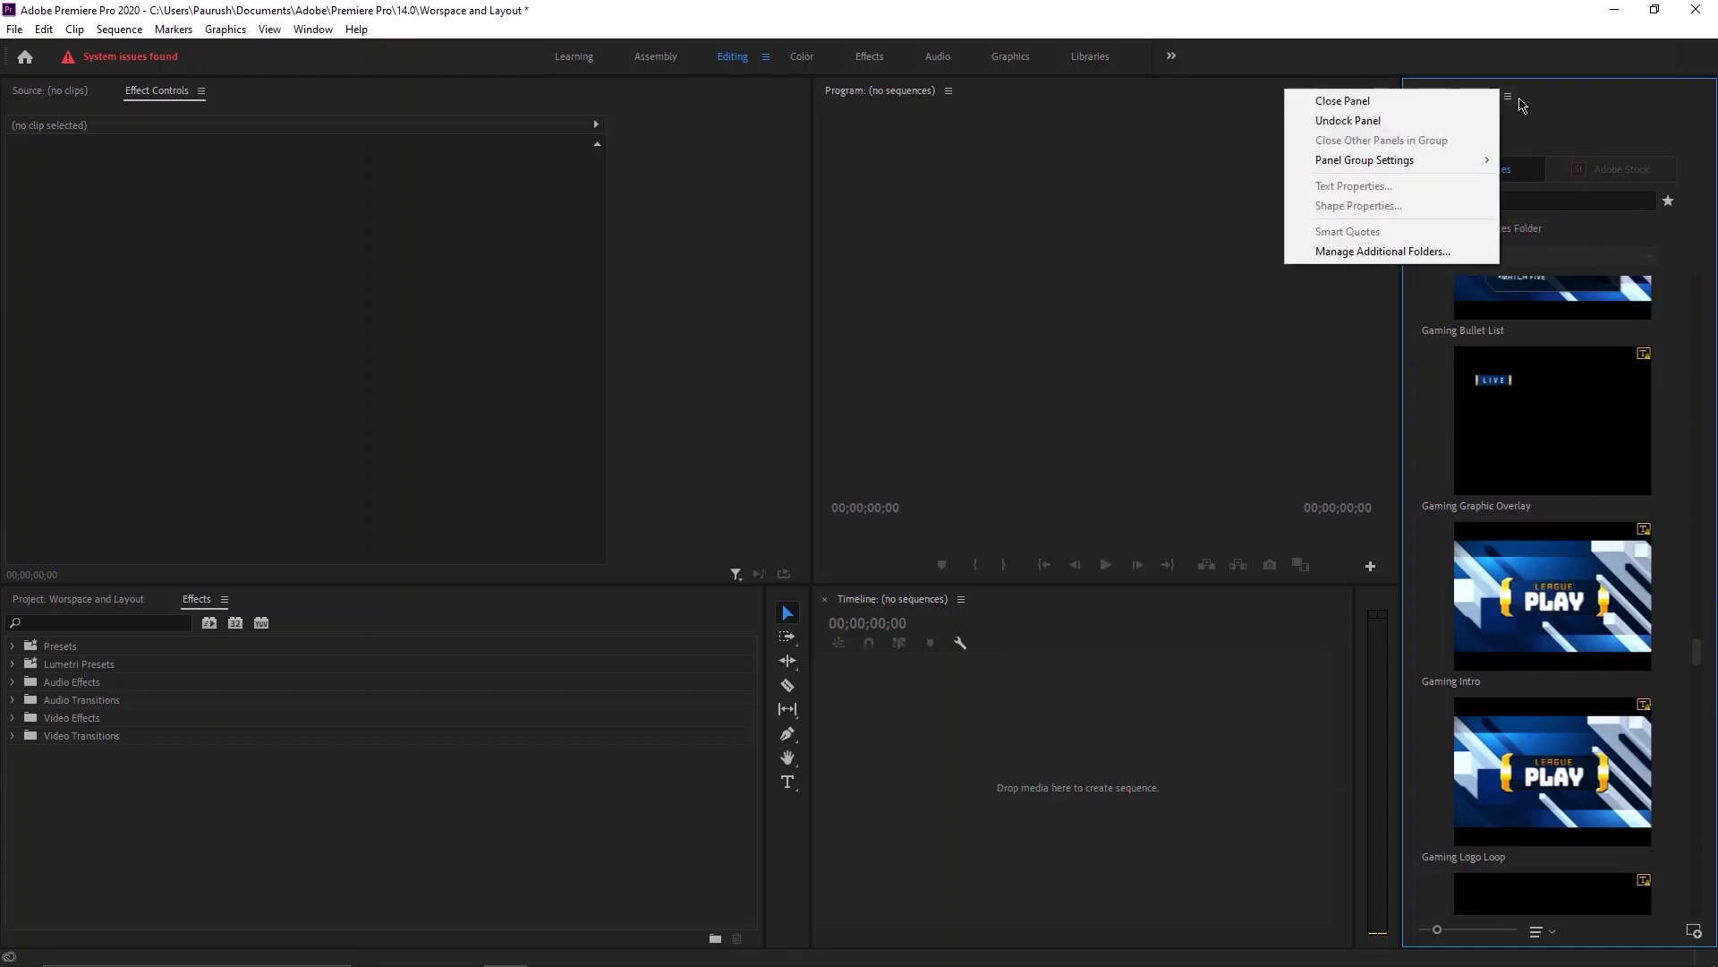
left_click(1458, 100)
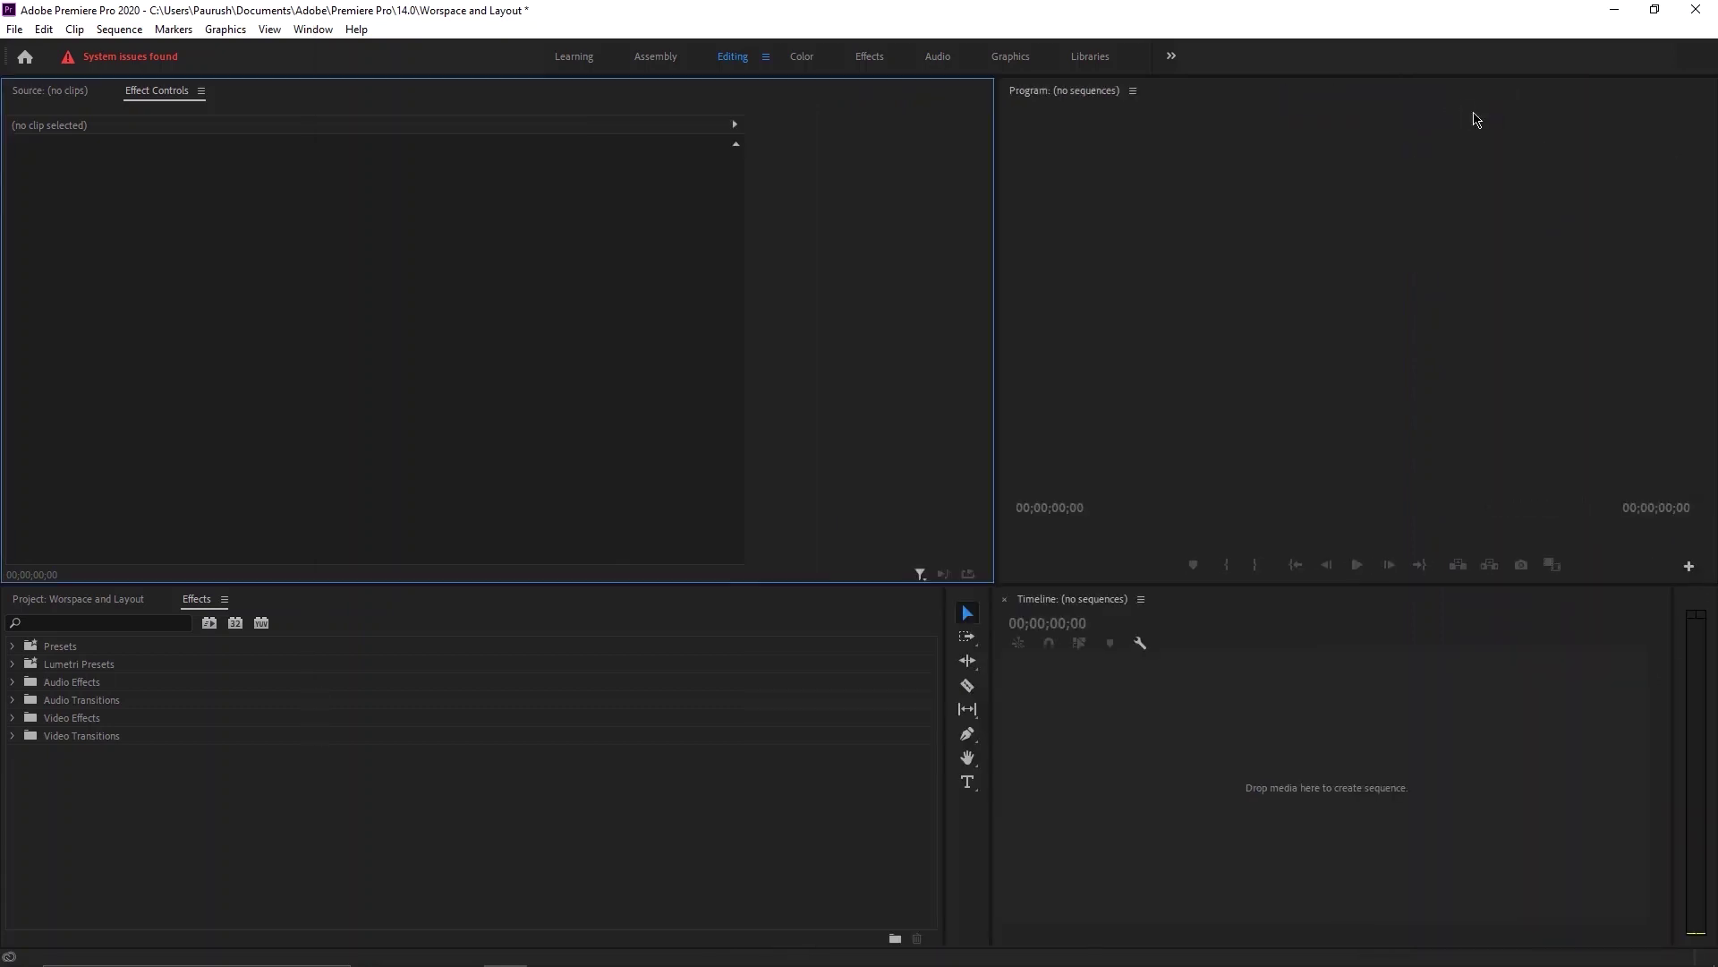
Review the Window panel list without adding anything and slightly widen the Program monitor.
left_click(328, 34)
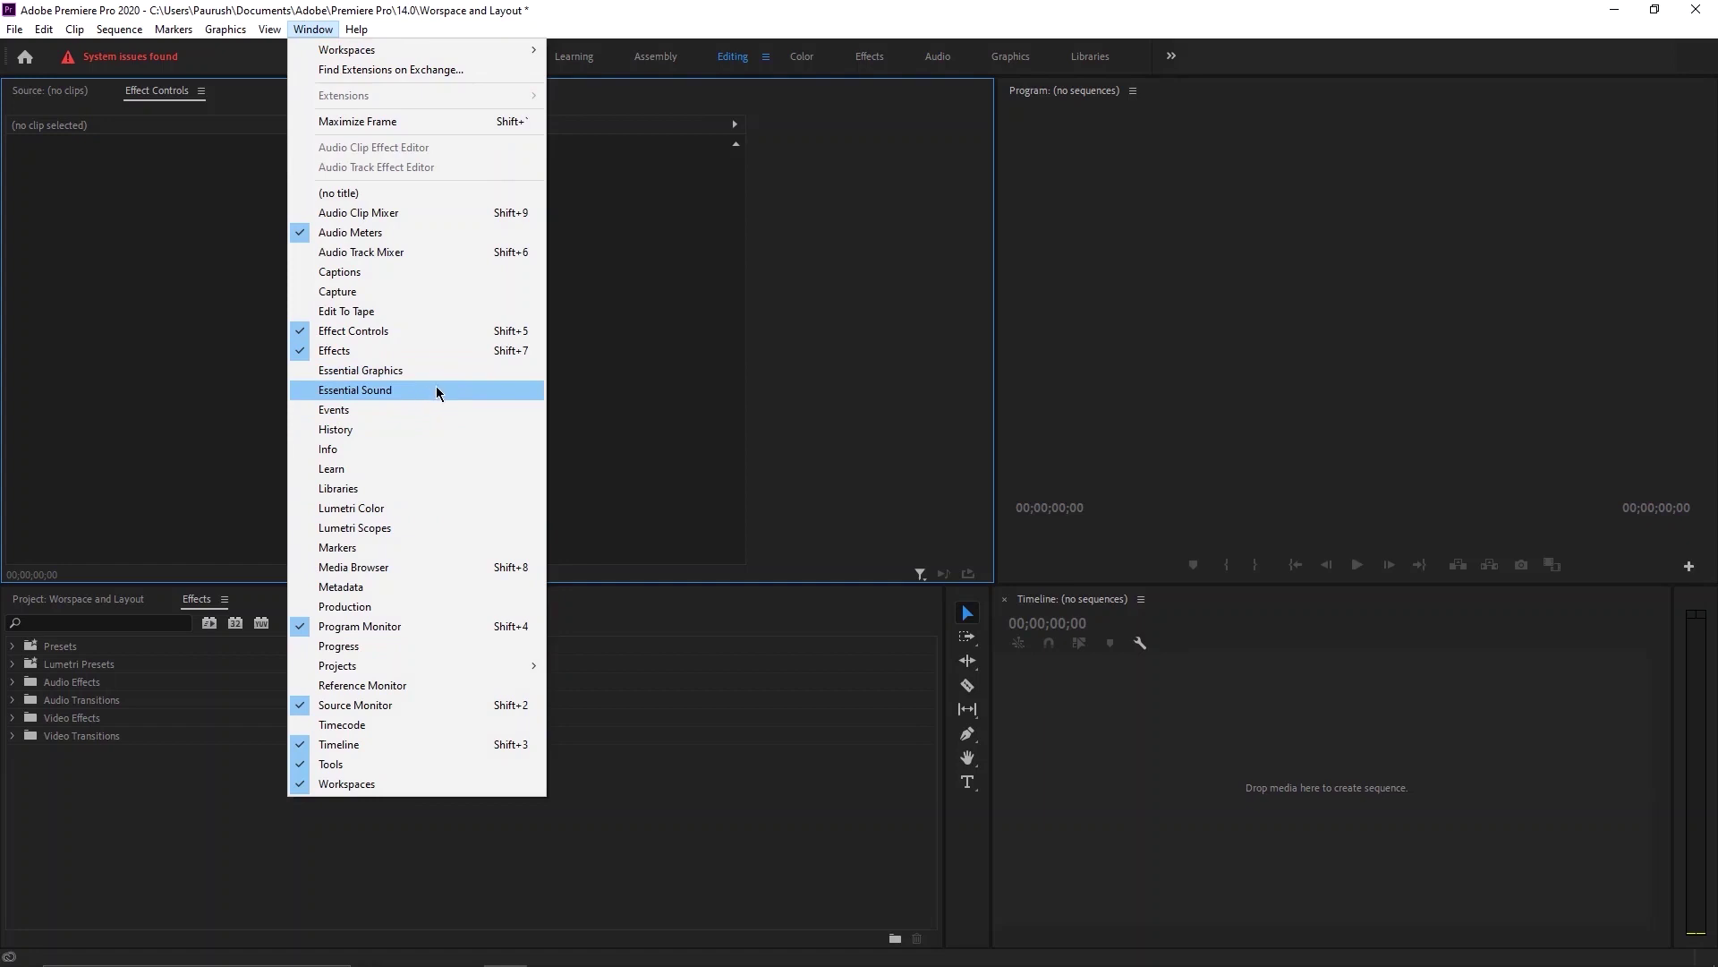
left_click(627, 309)
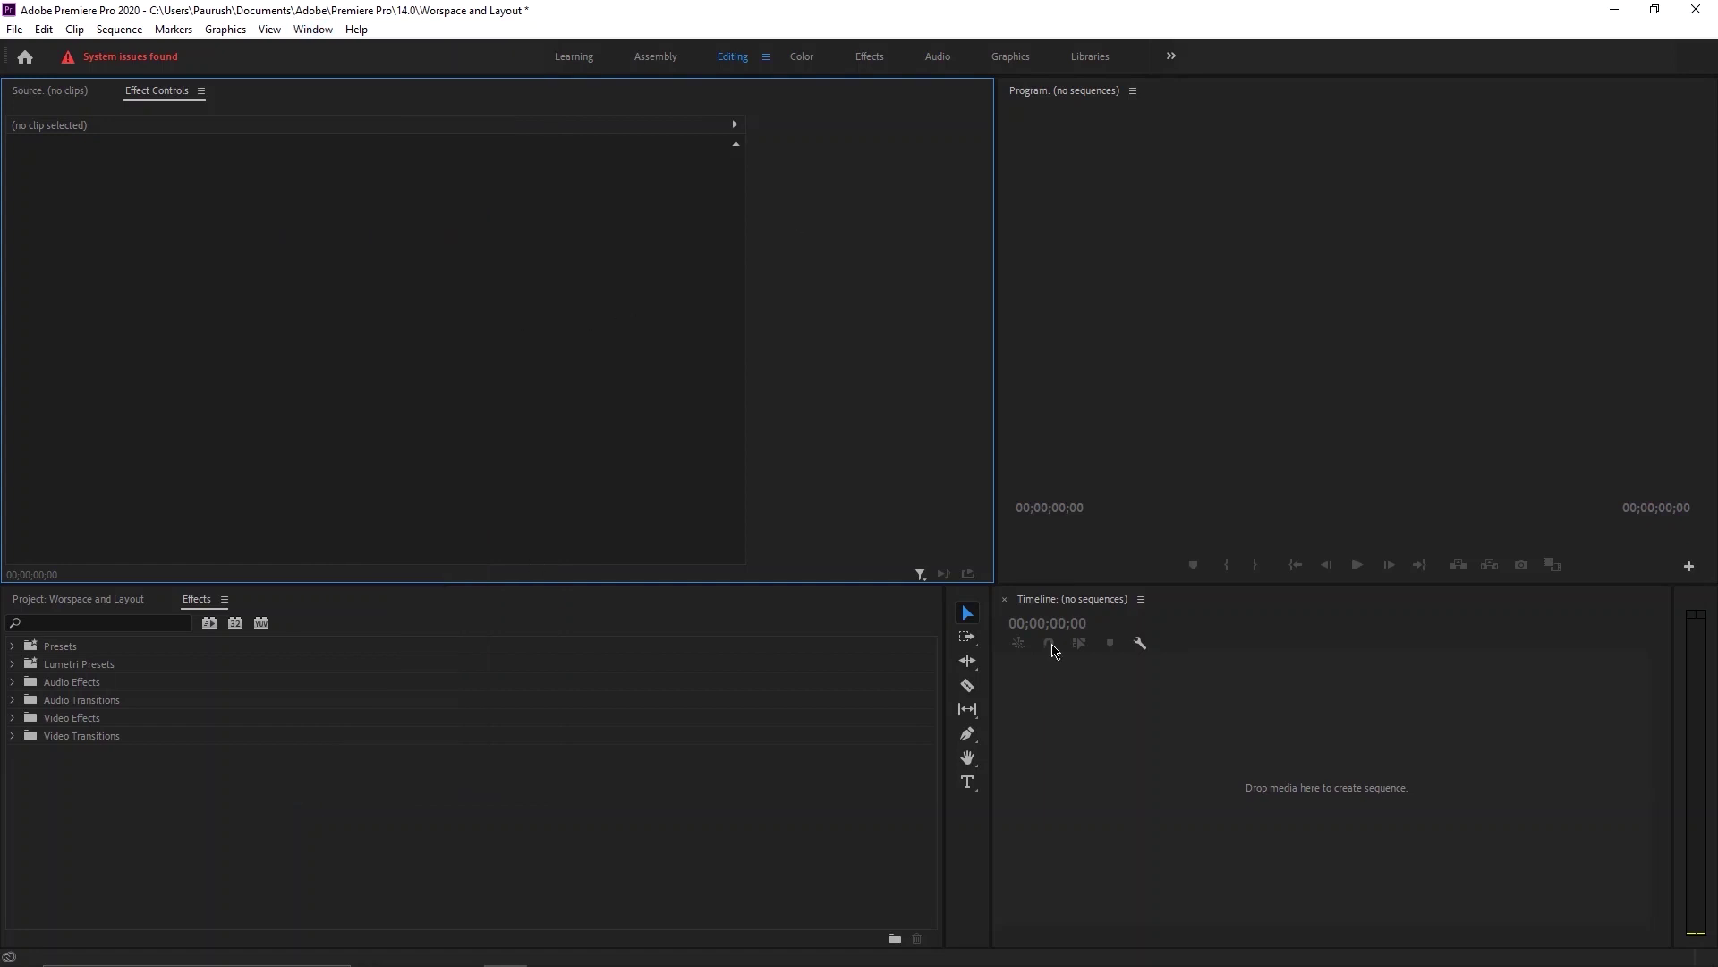
left_click(756, 837)
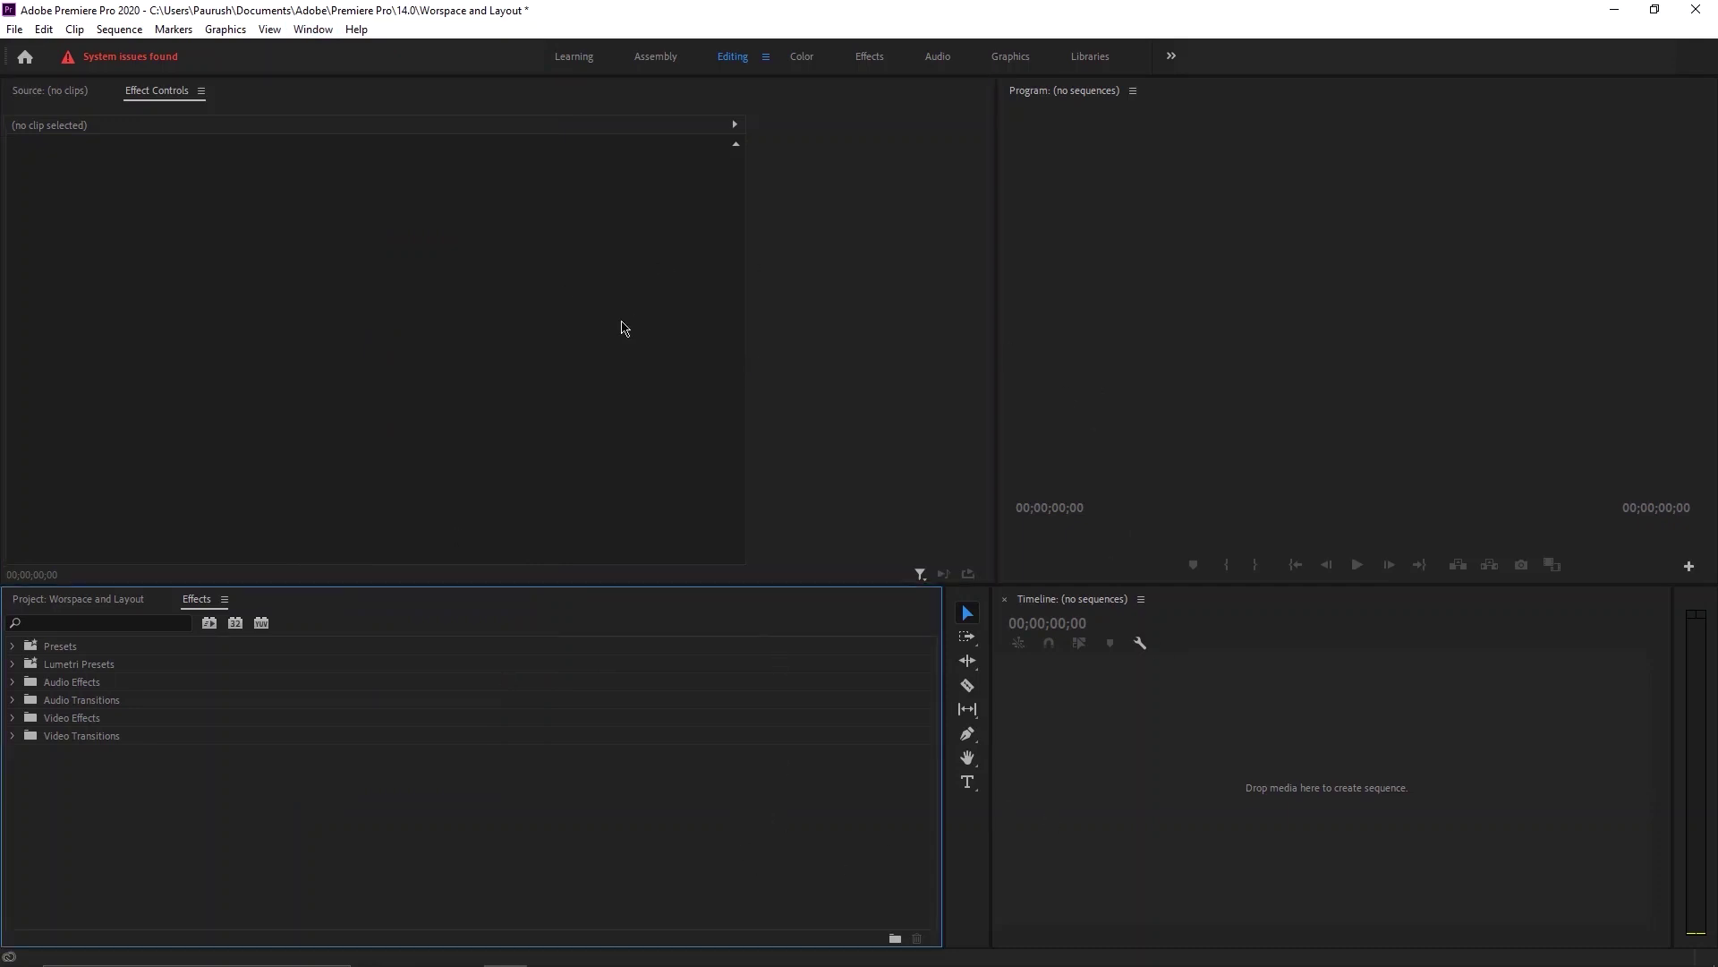
left_click_drag(998, 162, 991, 162)
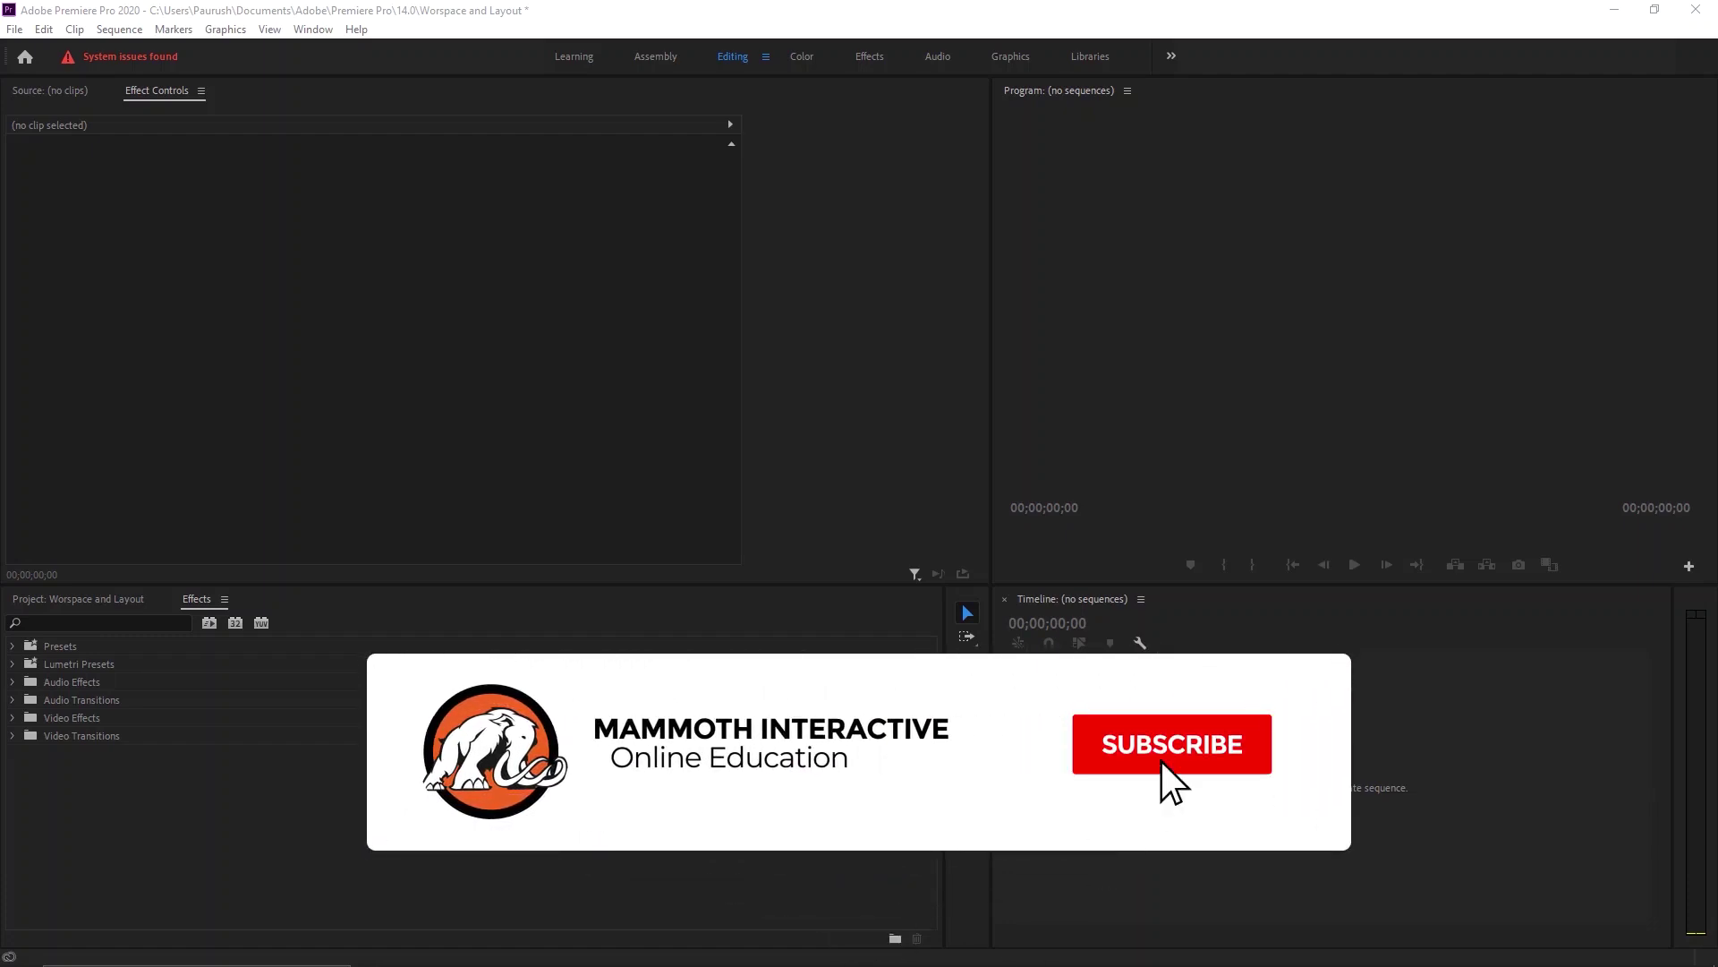
left_click(848, 331)
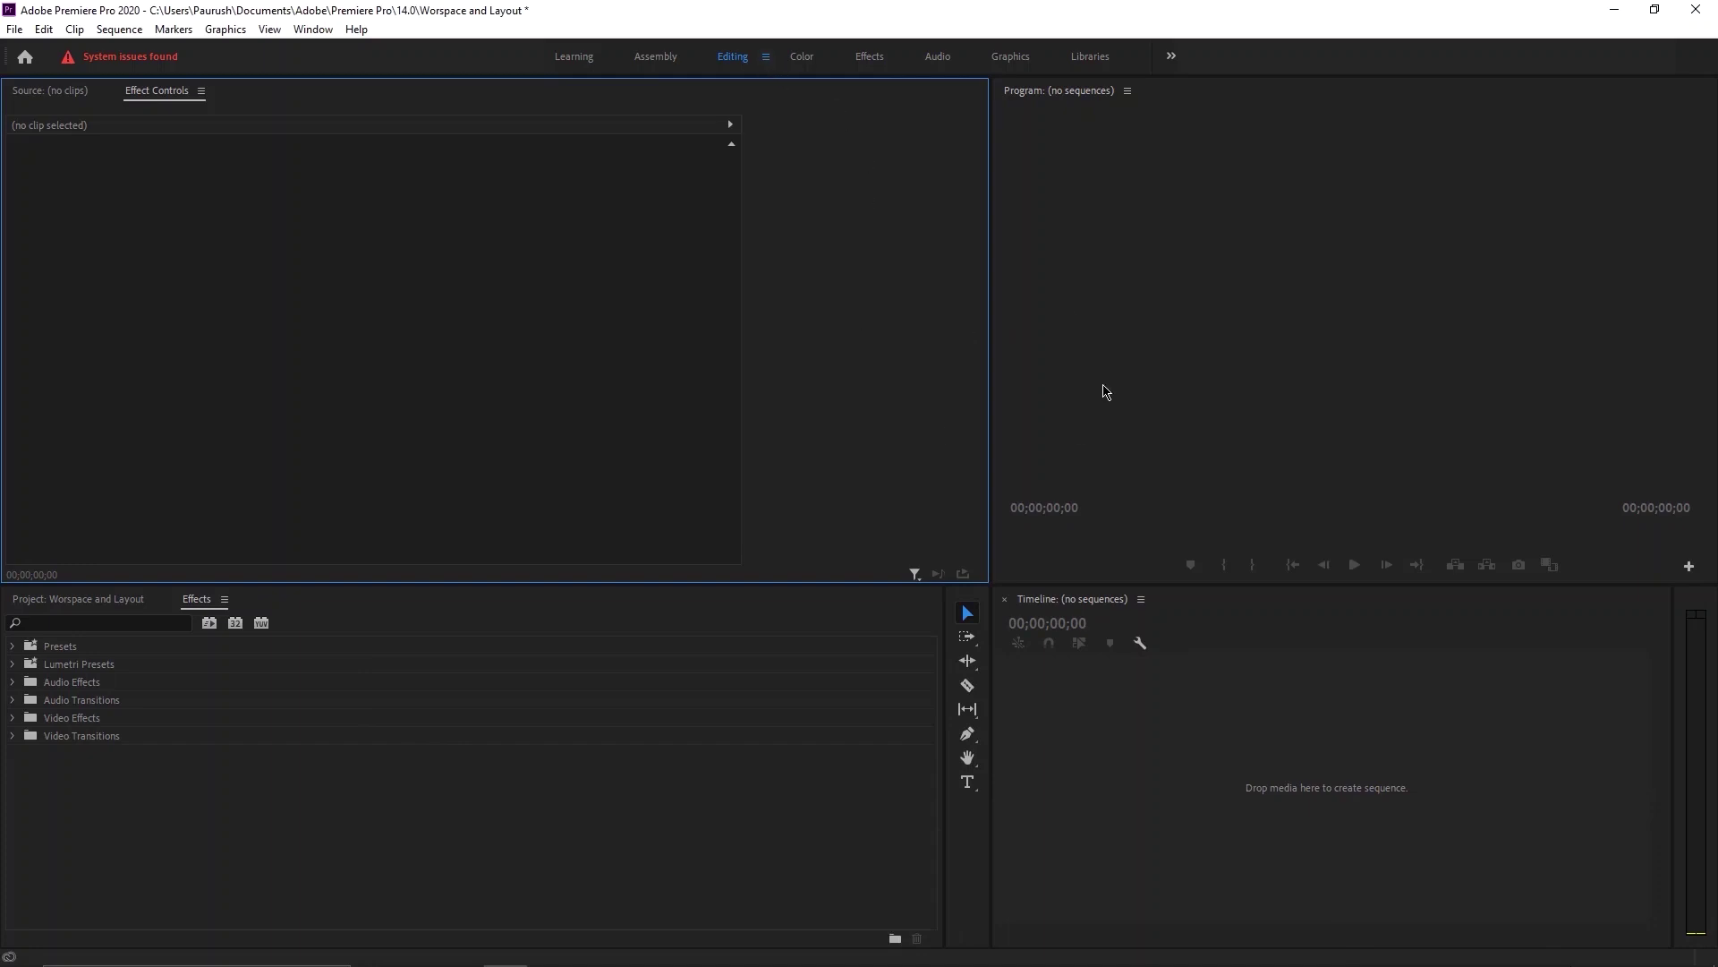
Reset the Editing workspace to its saved layout, bringing back Source, Project and Info panels.
left_click(766, 58)
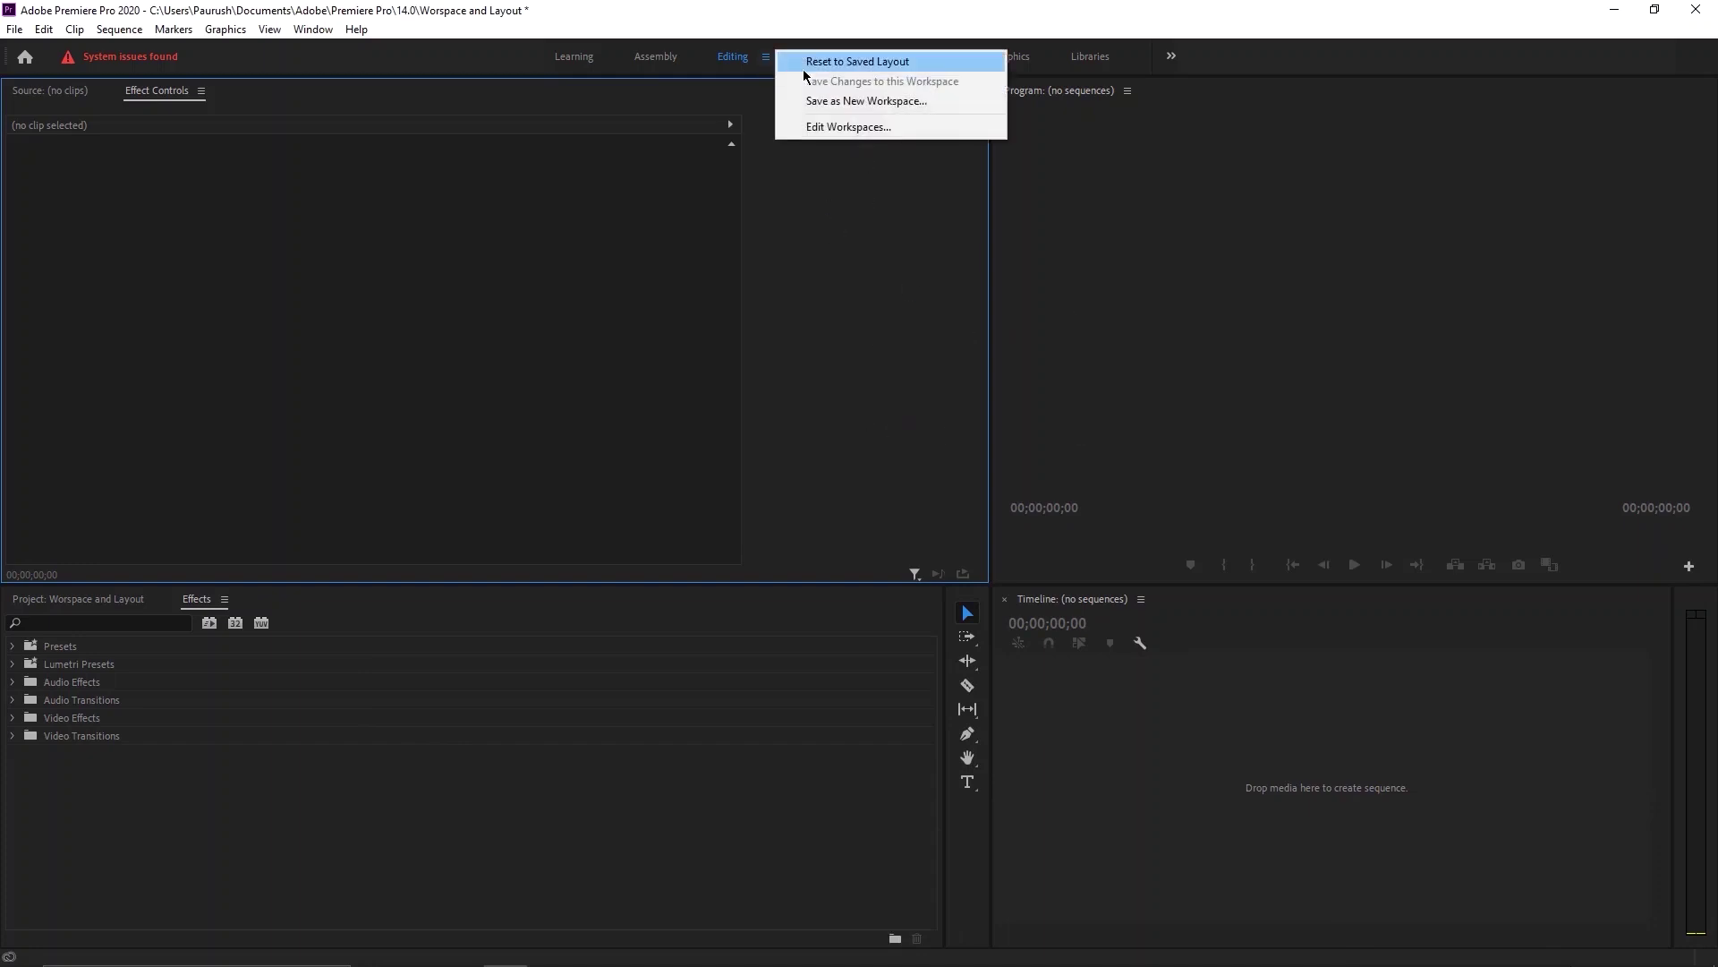
left_click(858, 62)
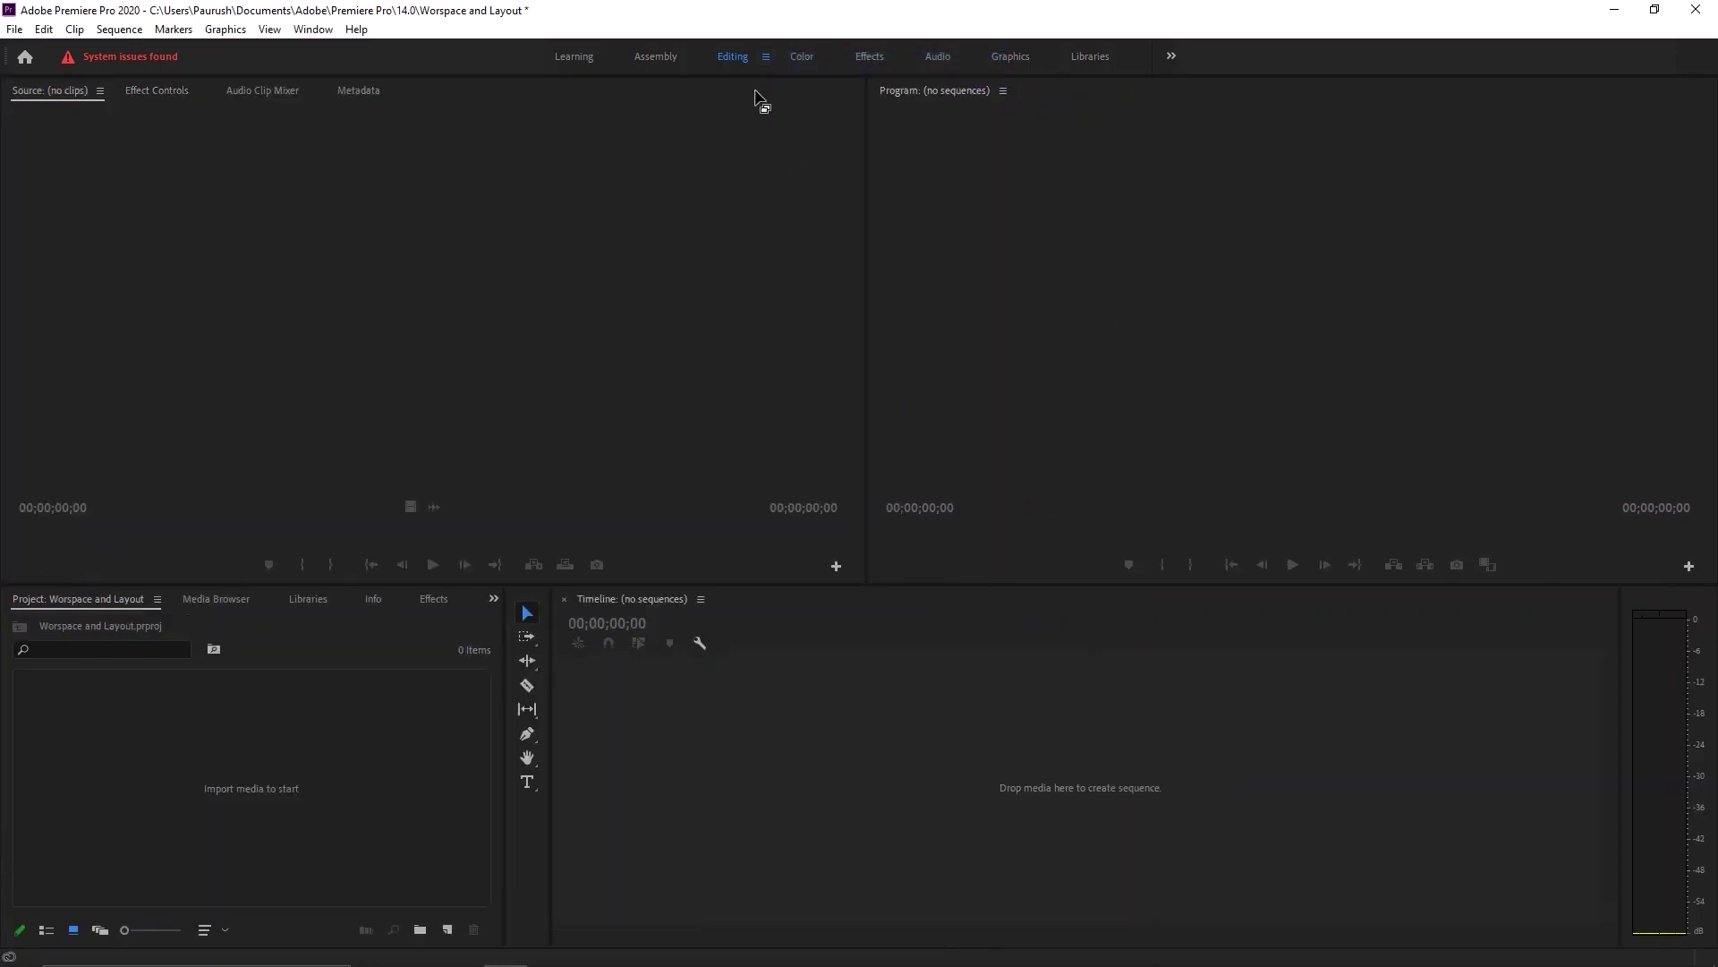
left_click(766, 58)
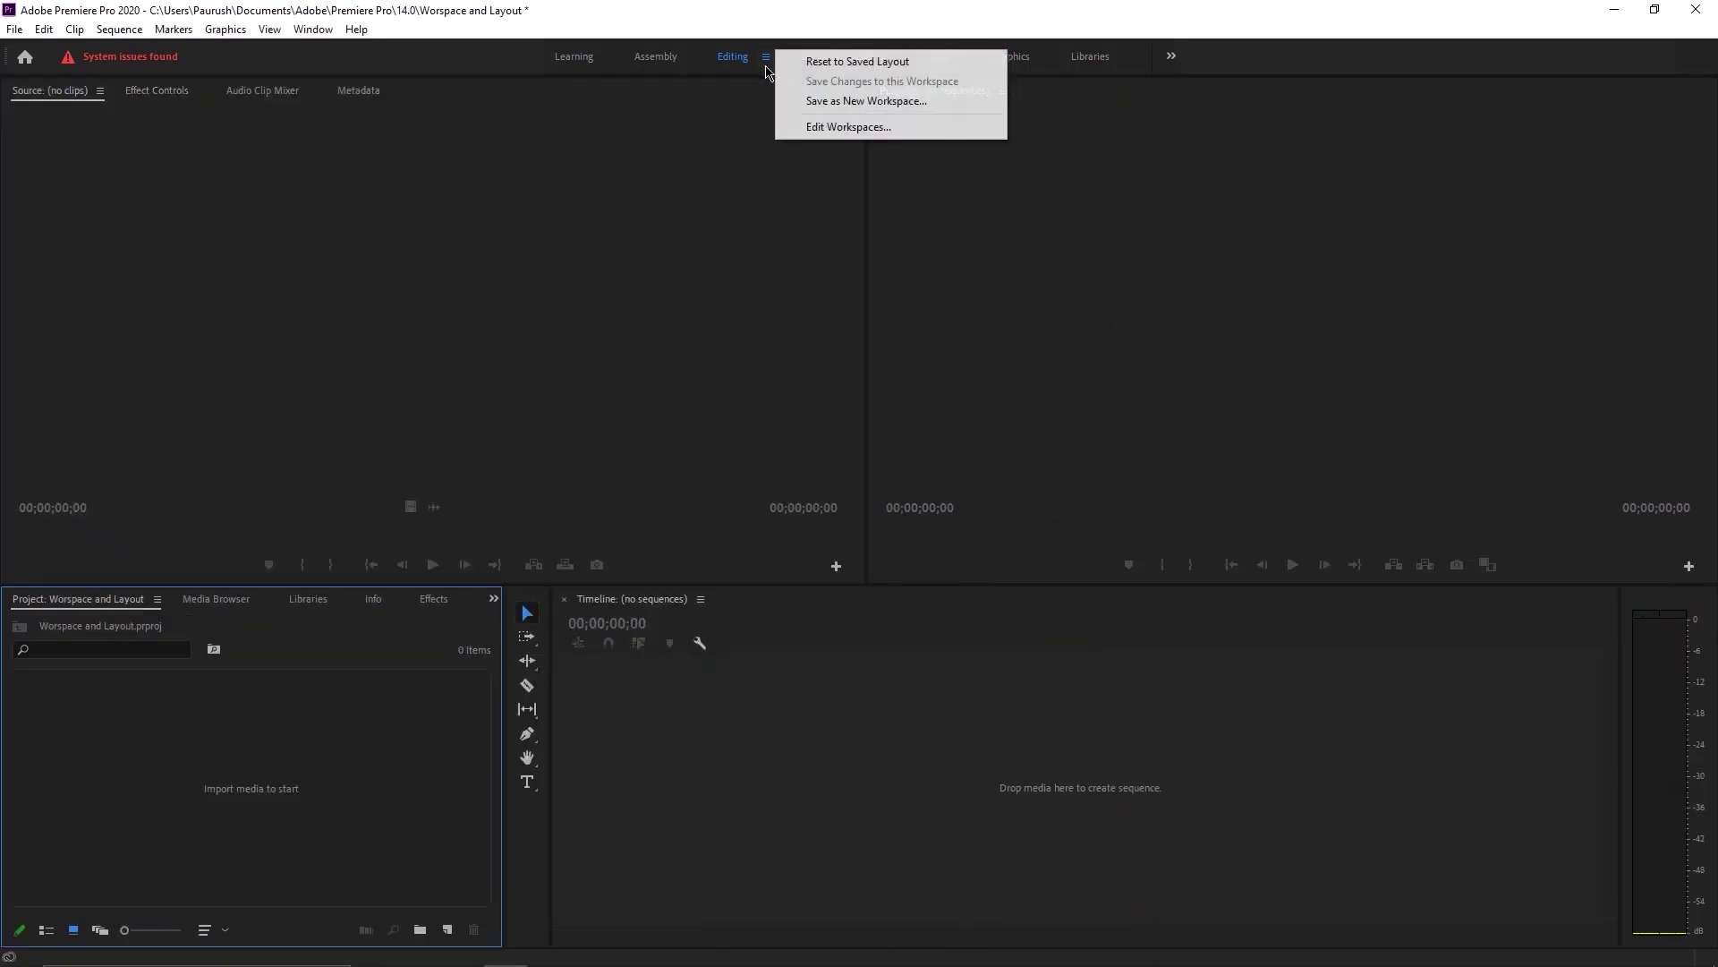
left_click(838, 62)
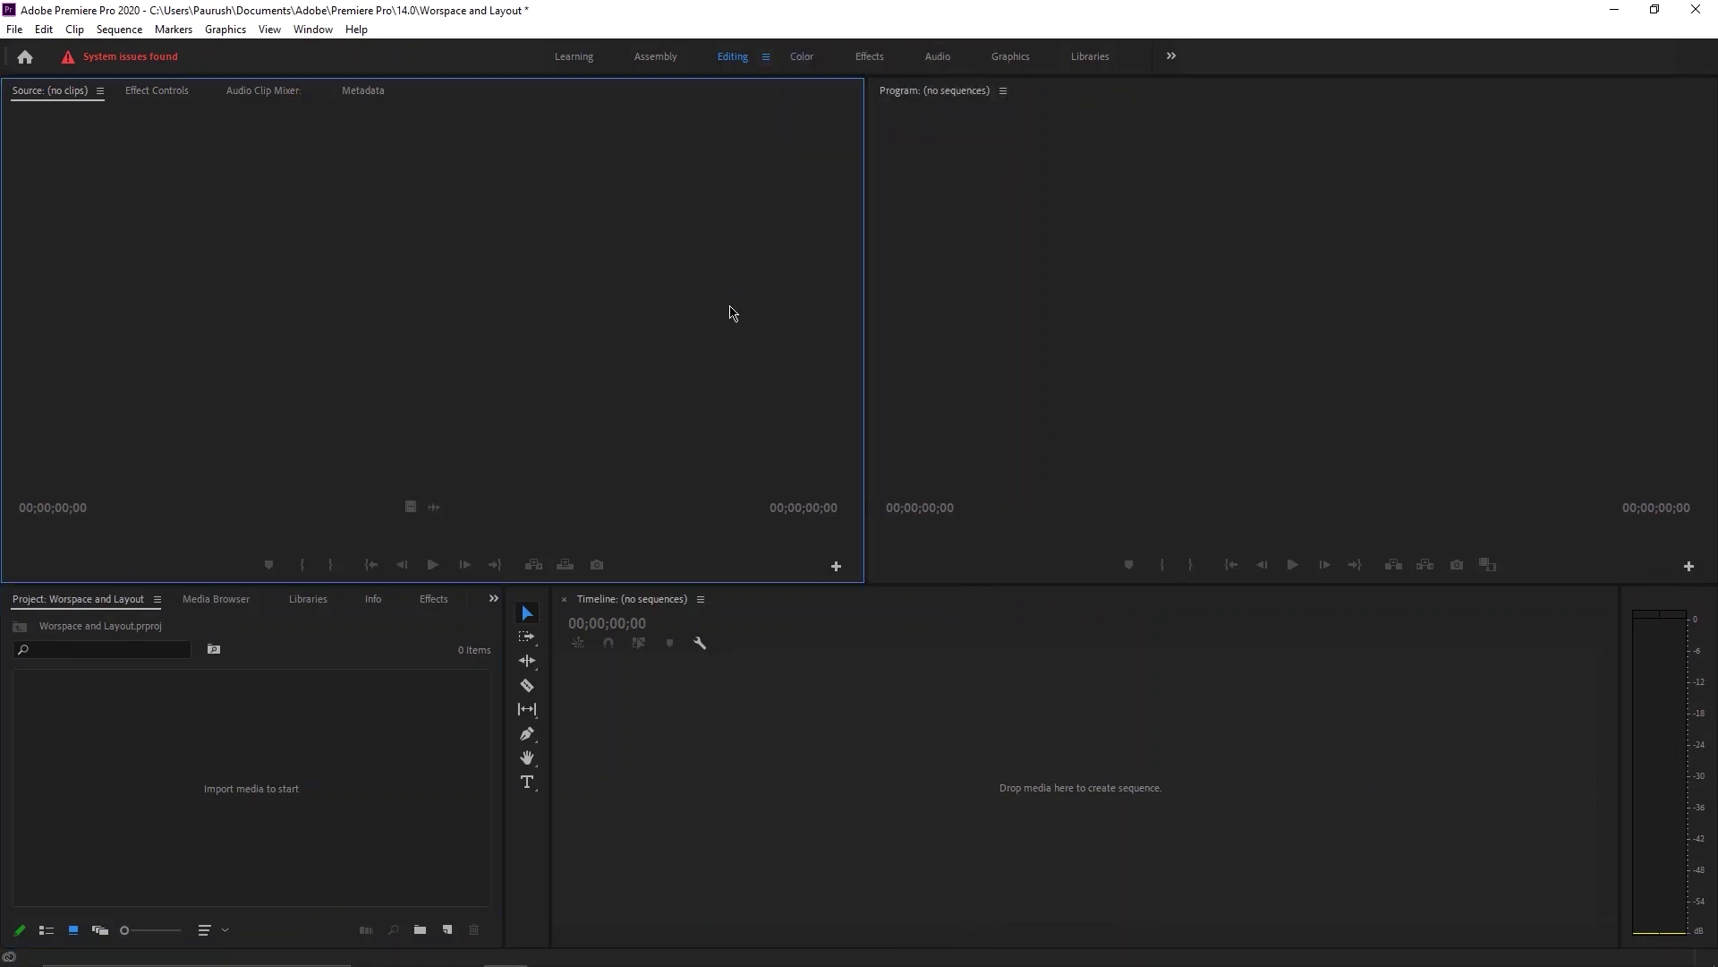
left_click(700, 695)
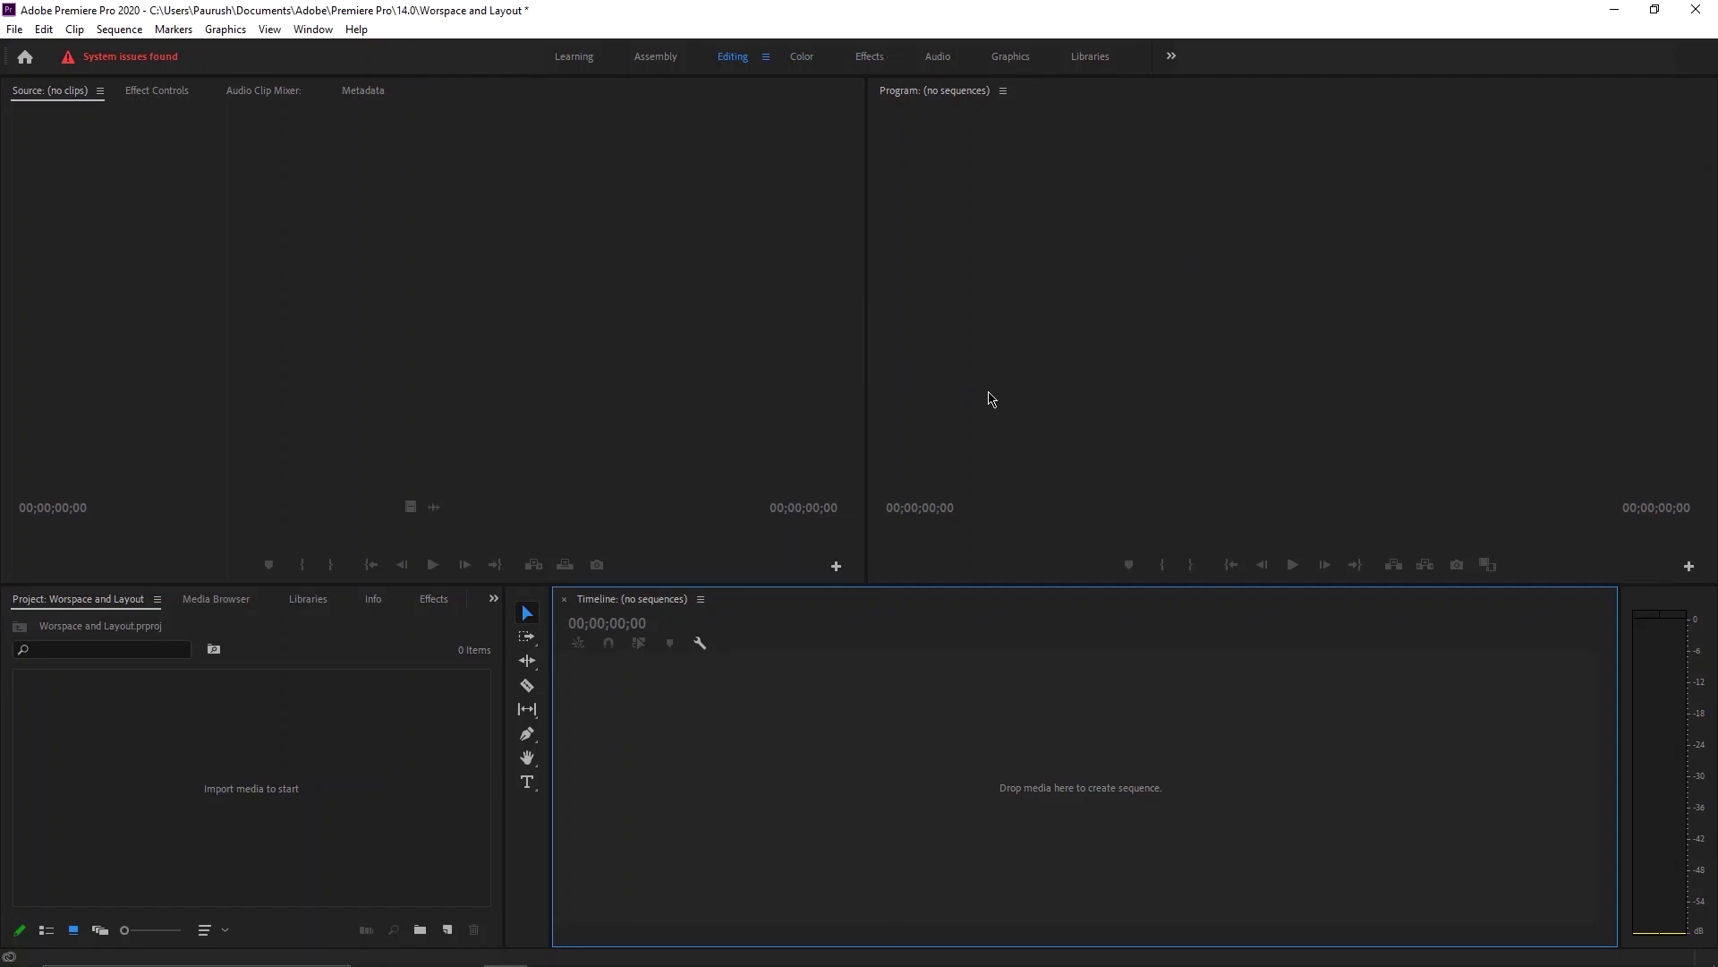
Close the Metadata and Audio Clip Mixer panels in the Source panel group.
left_click(510, 262)
left_click(365, 96)
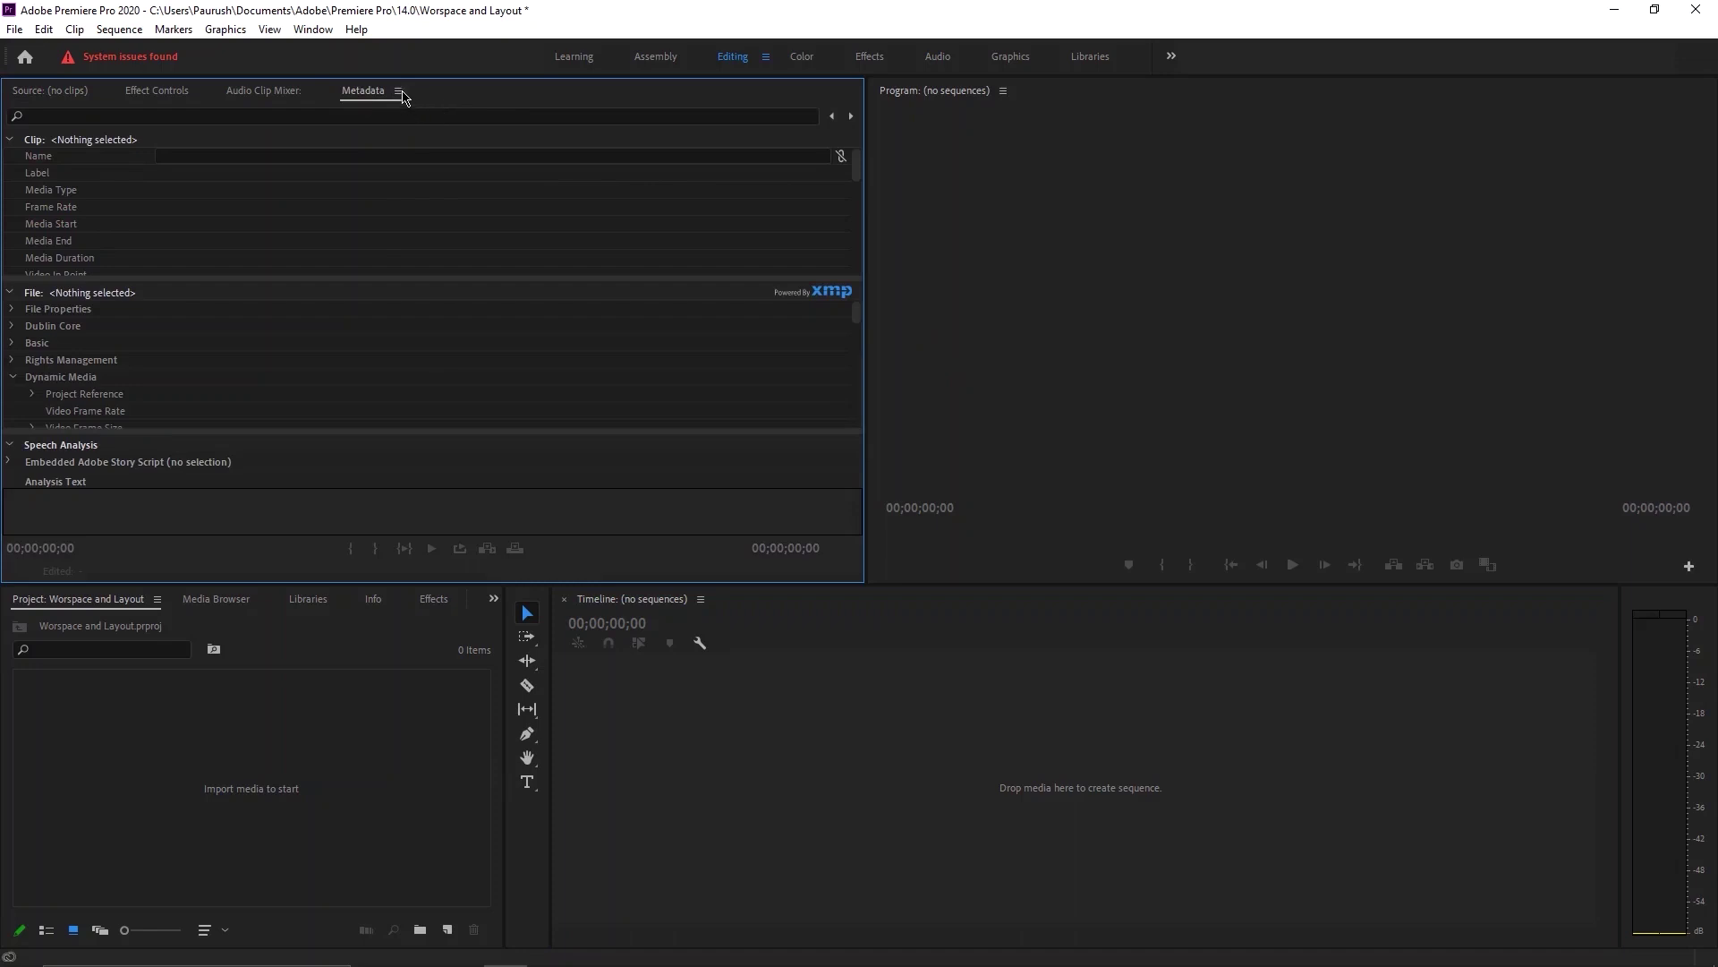
left_click(398, 90)
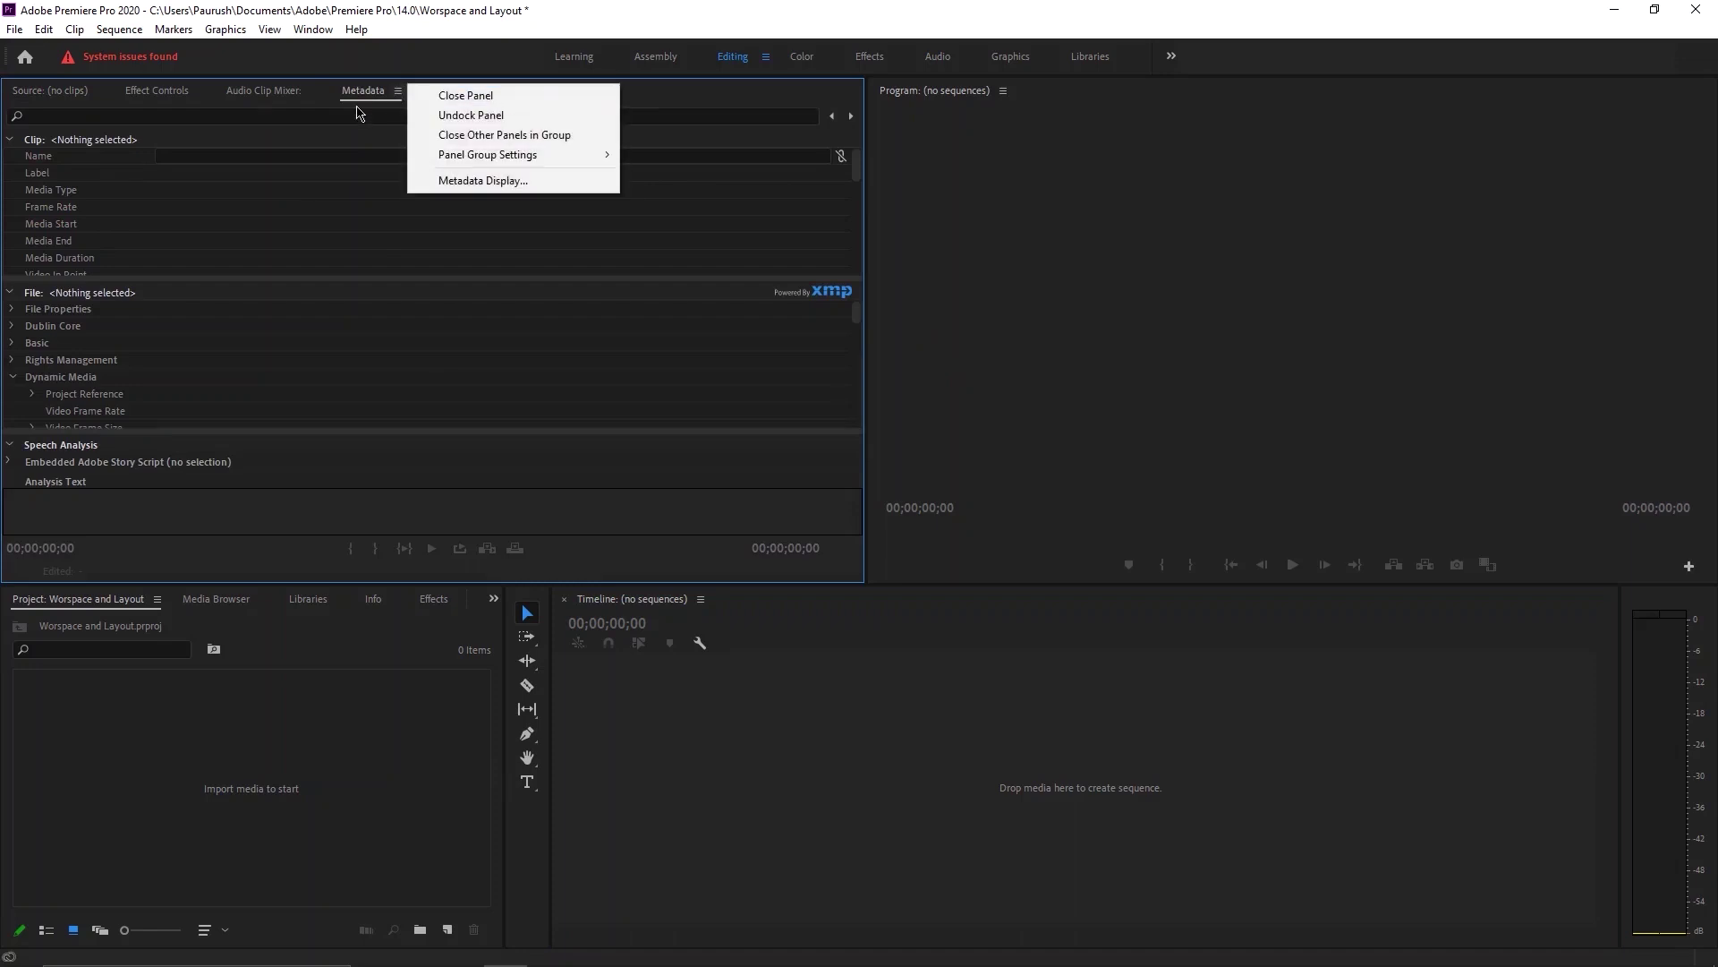
left_click(355, 102)
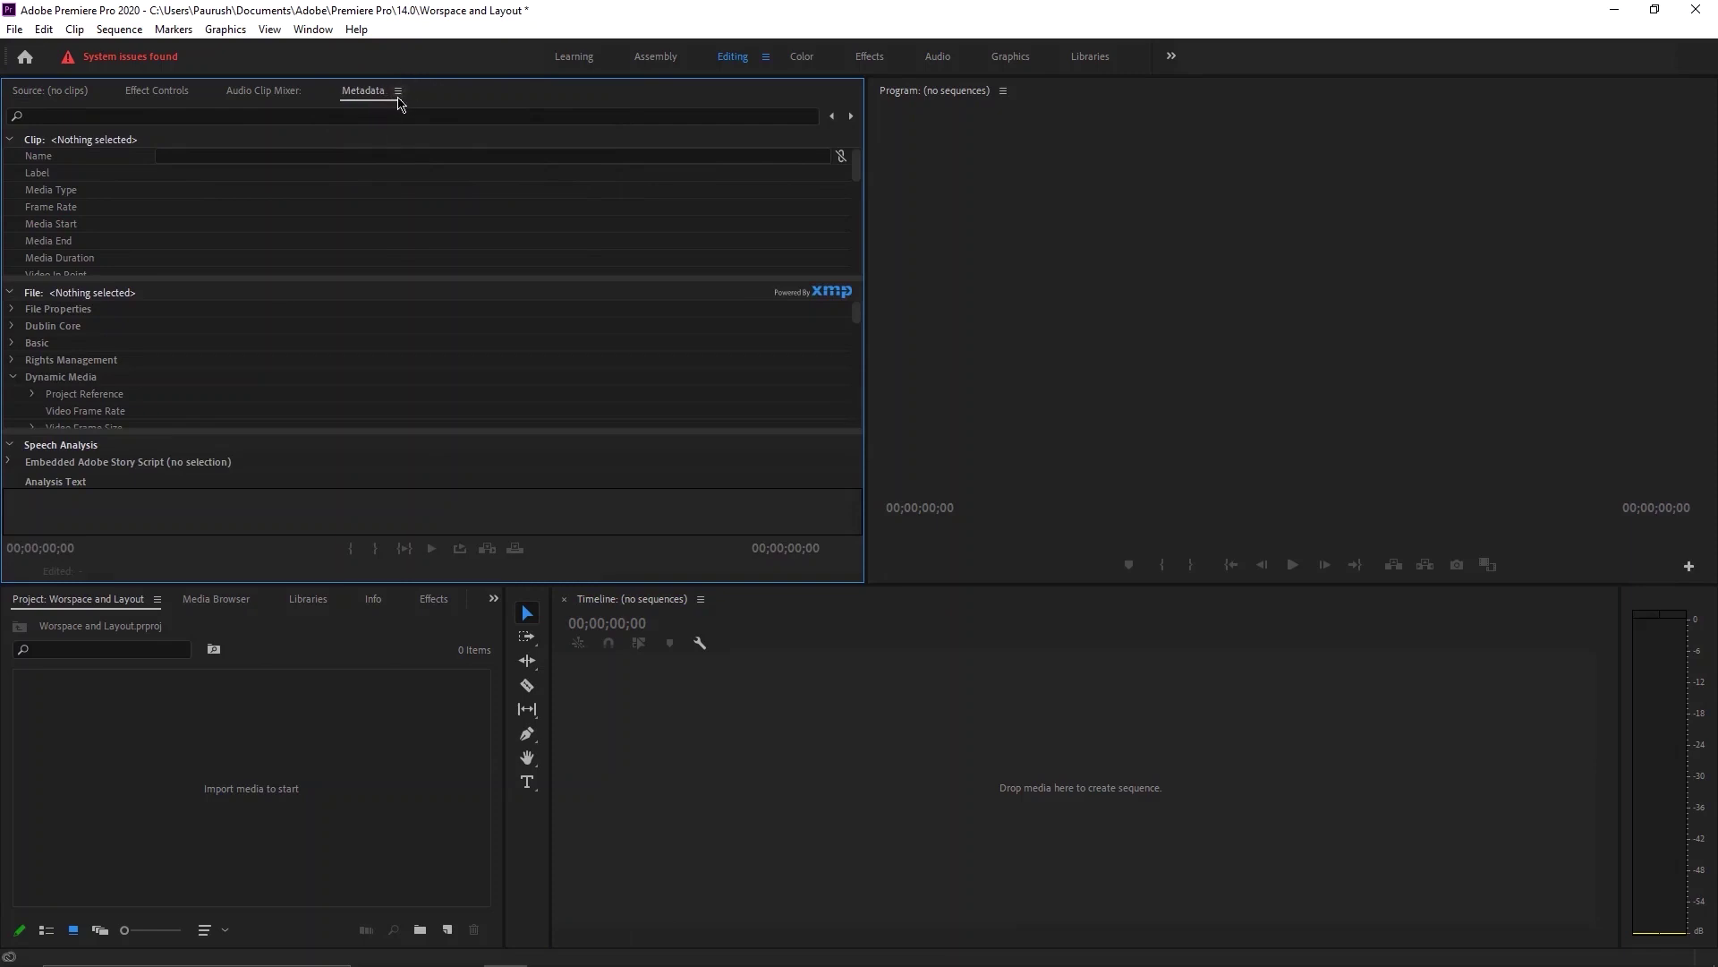
left_click(398, 93)
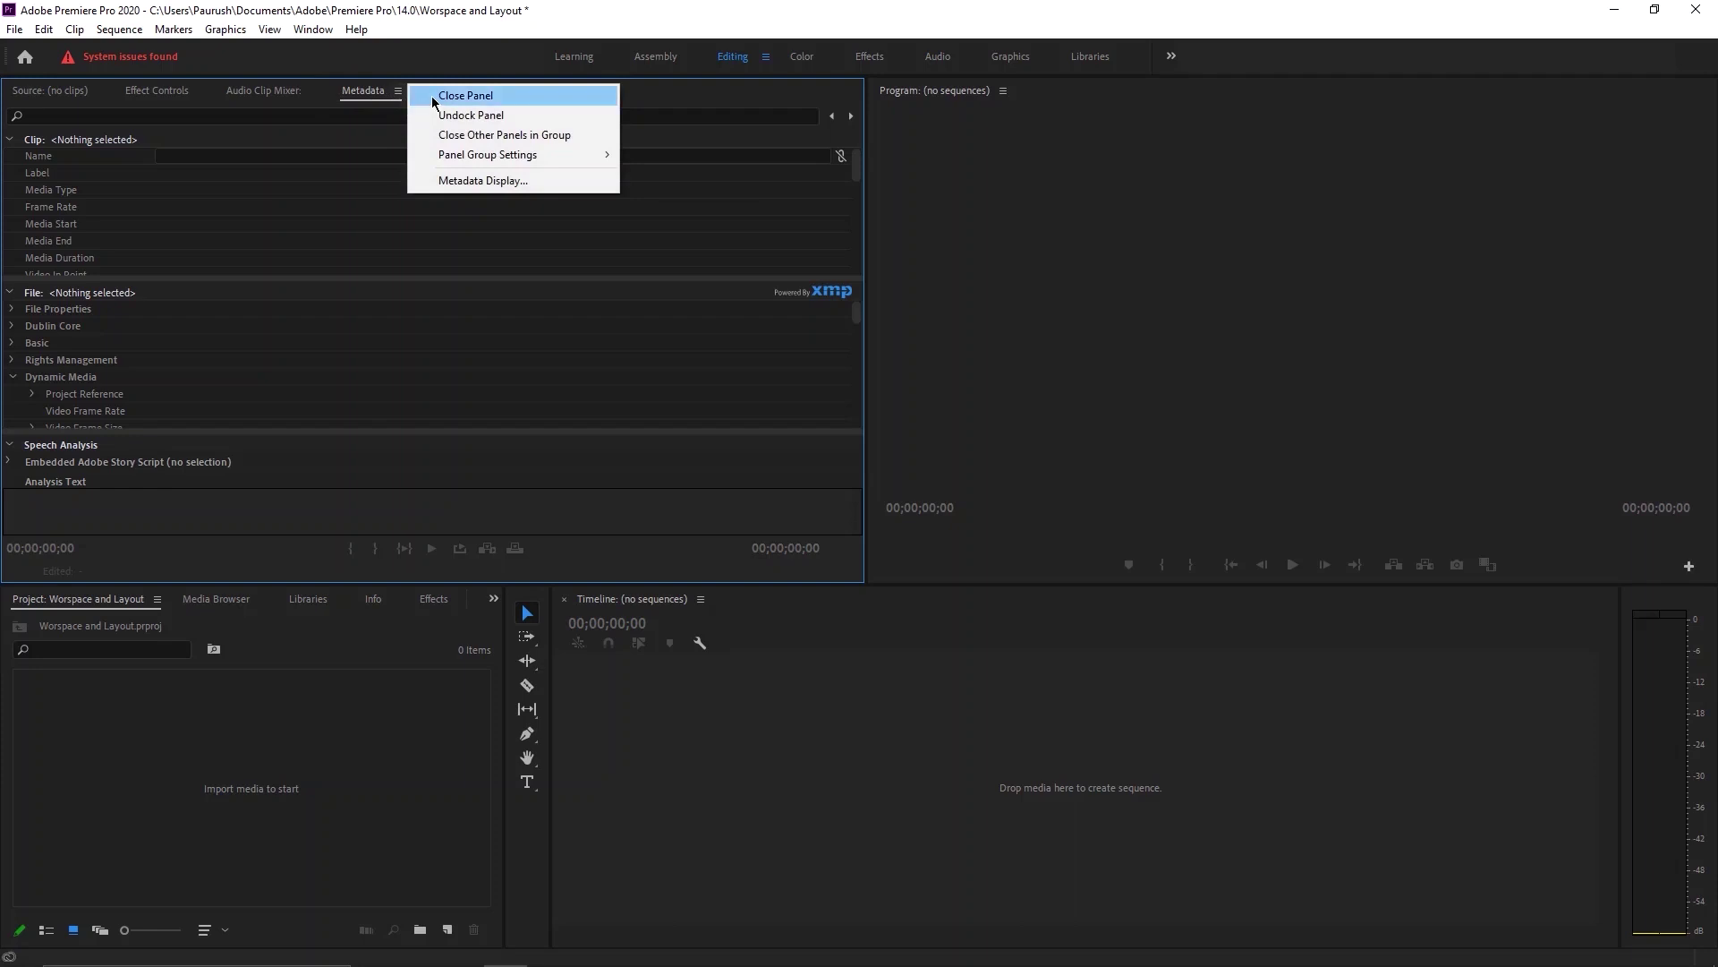
left_click(433, 96)
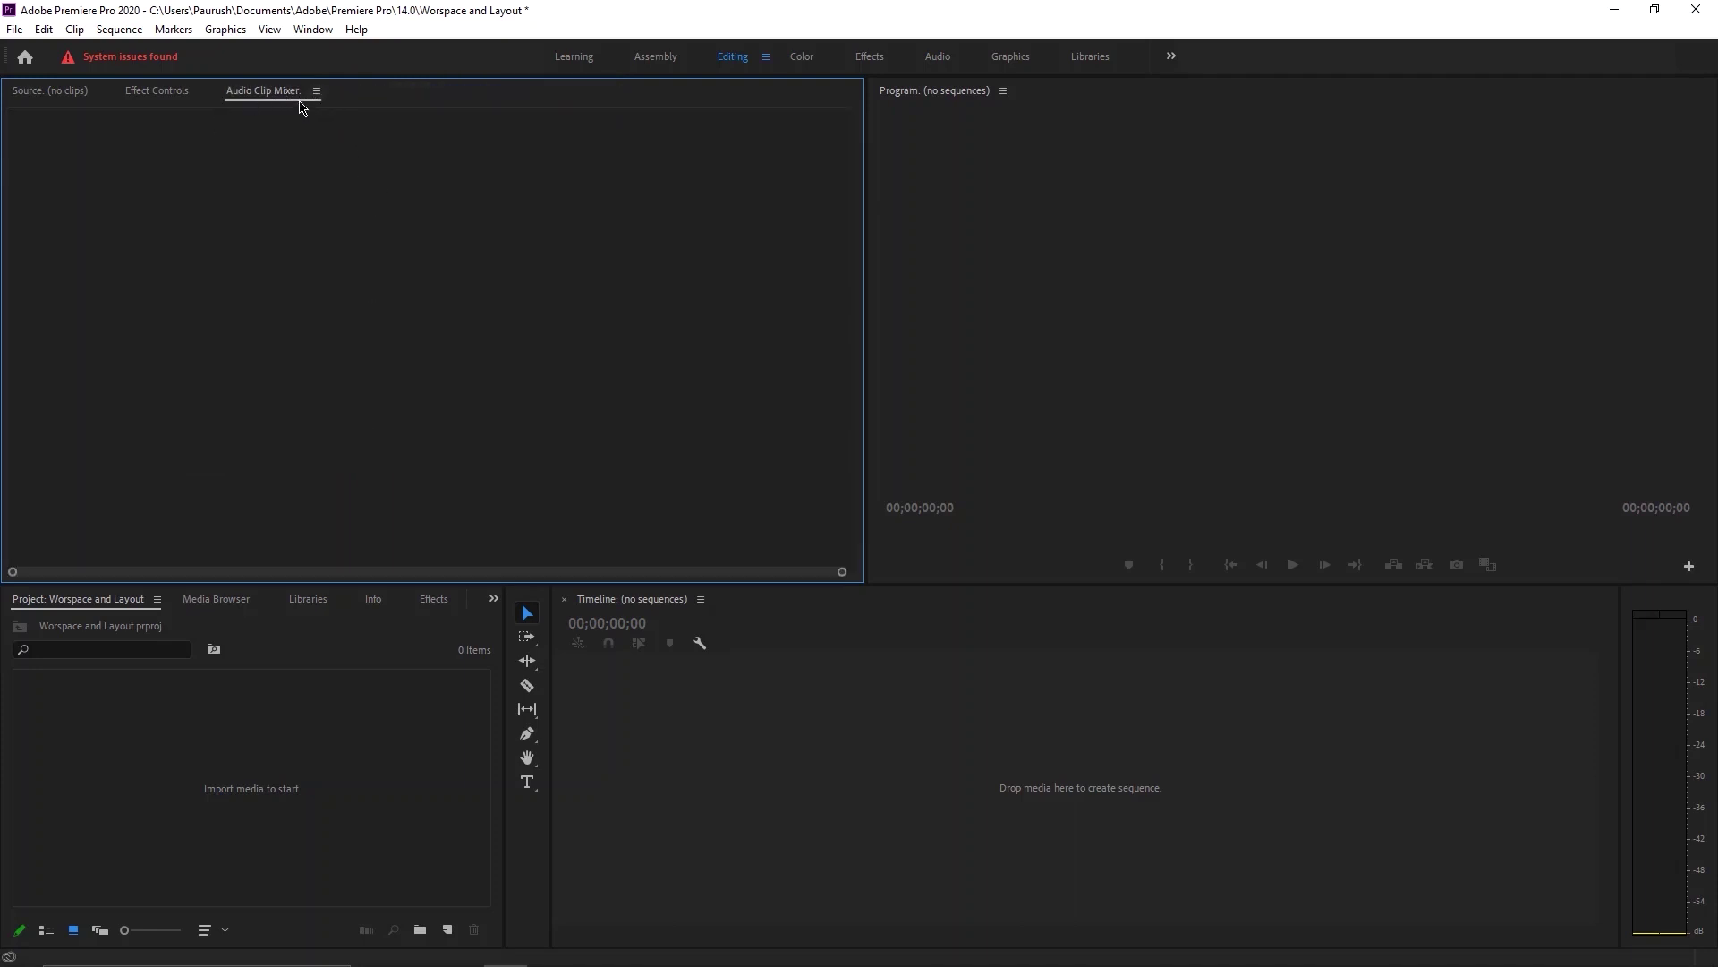
left_click(316, 91)
left_click(348, 97)
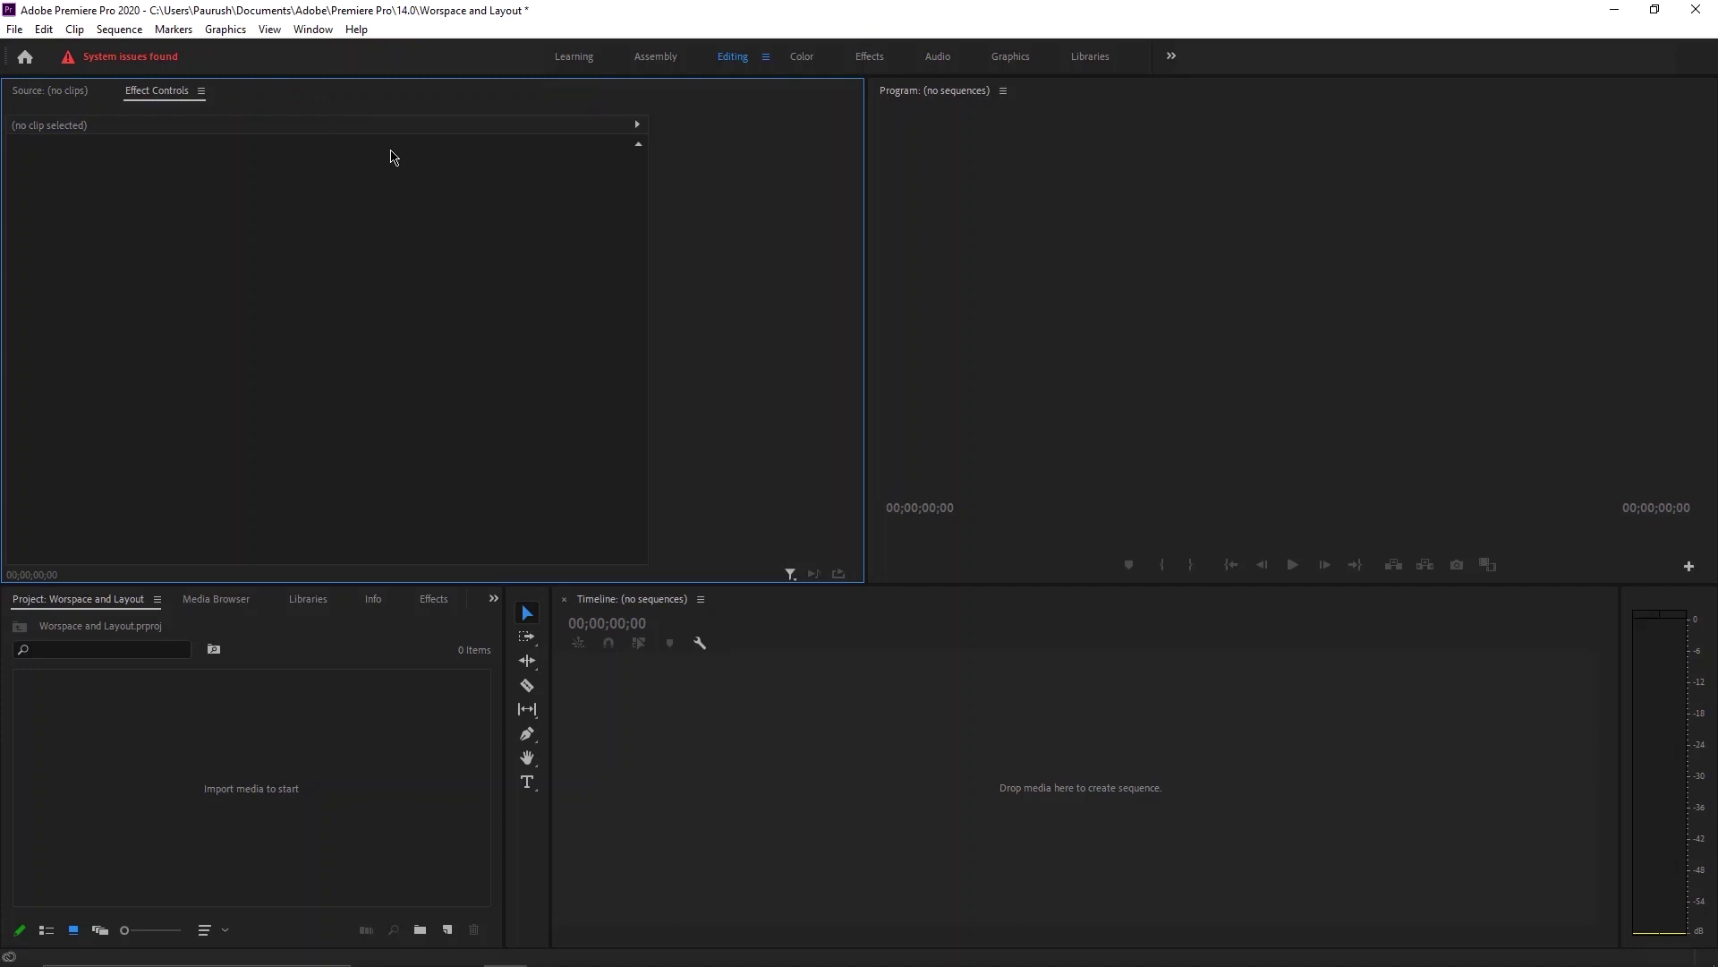
Close the Media Browser, Libraries and Info panels in the lower-left group.
left_click(206, 600)
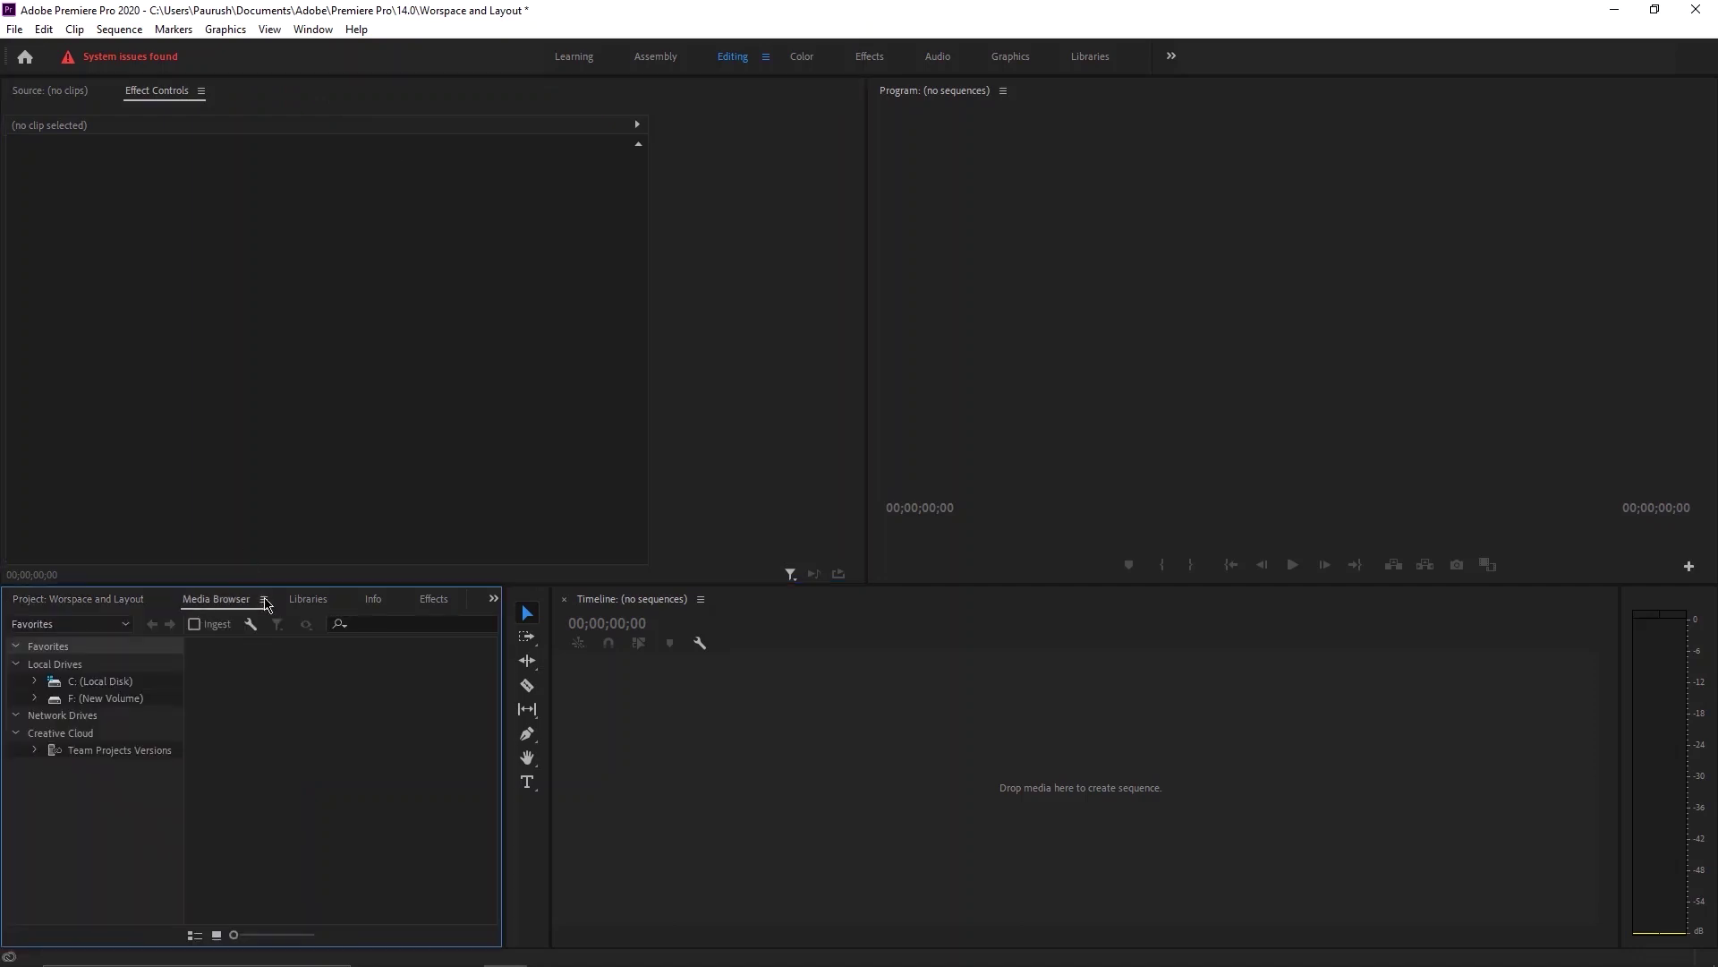
left_click(265, 602)
left_click(304, 603)
left_click(237, 601)
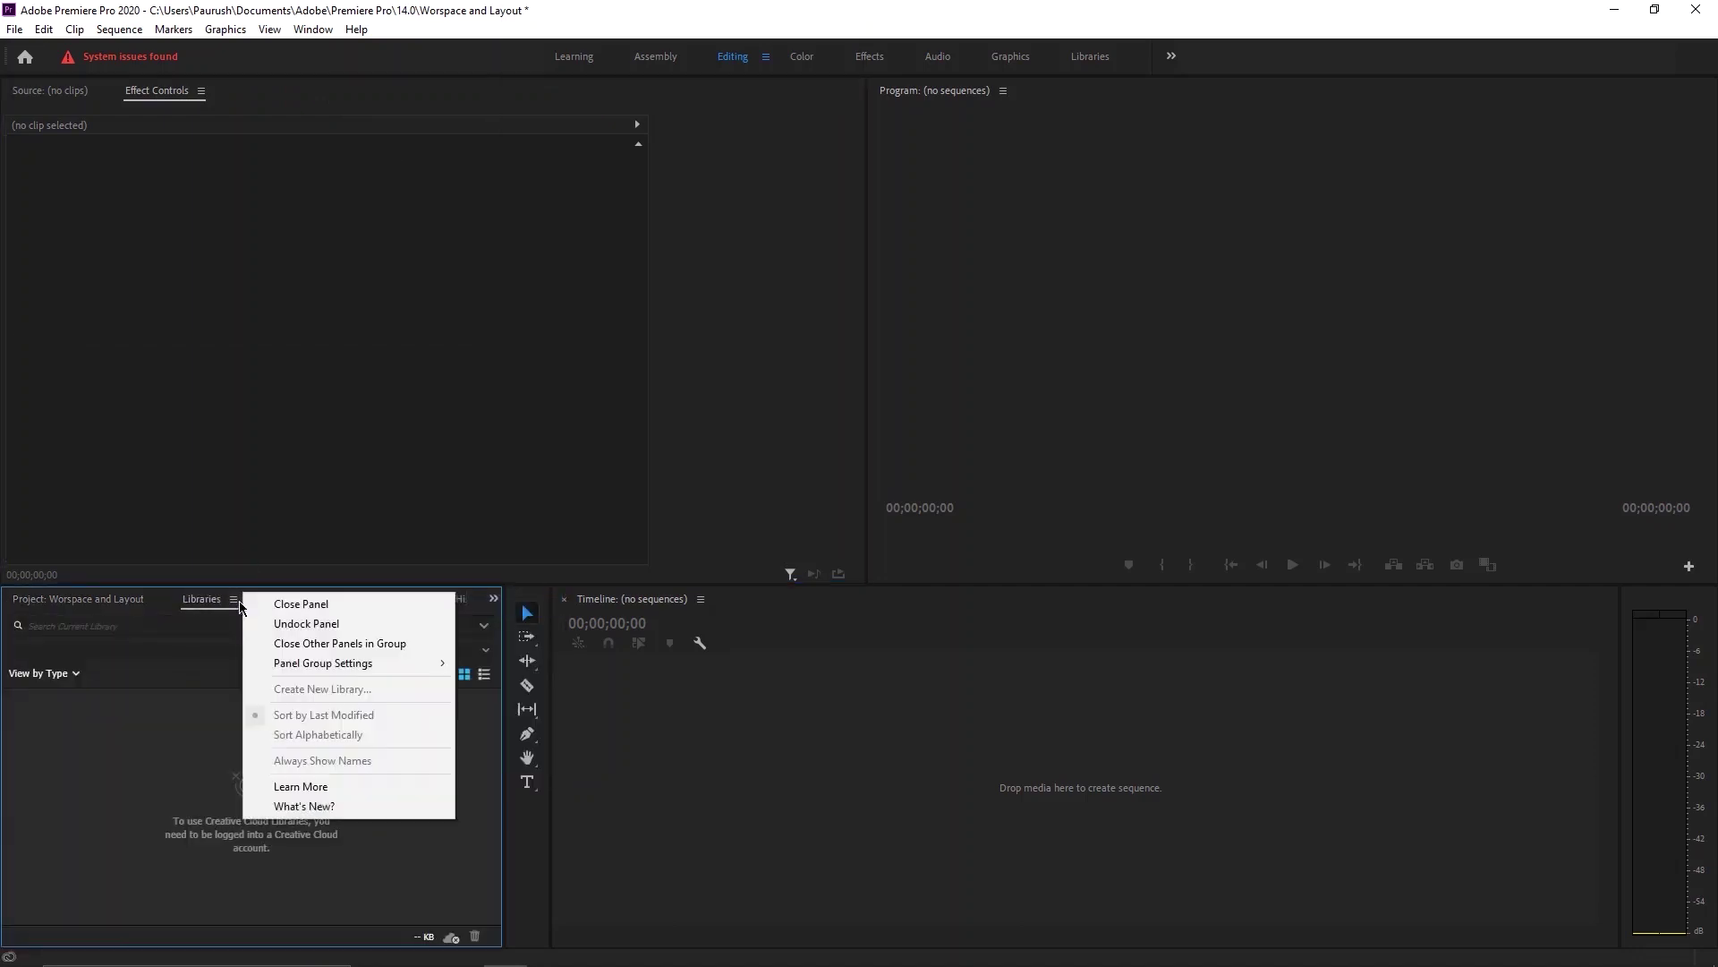
left_click(269, 604)
left_click(224, 600)
left_click(246, 604)
left_click(213, 599)
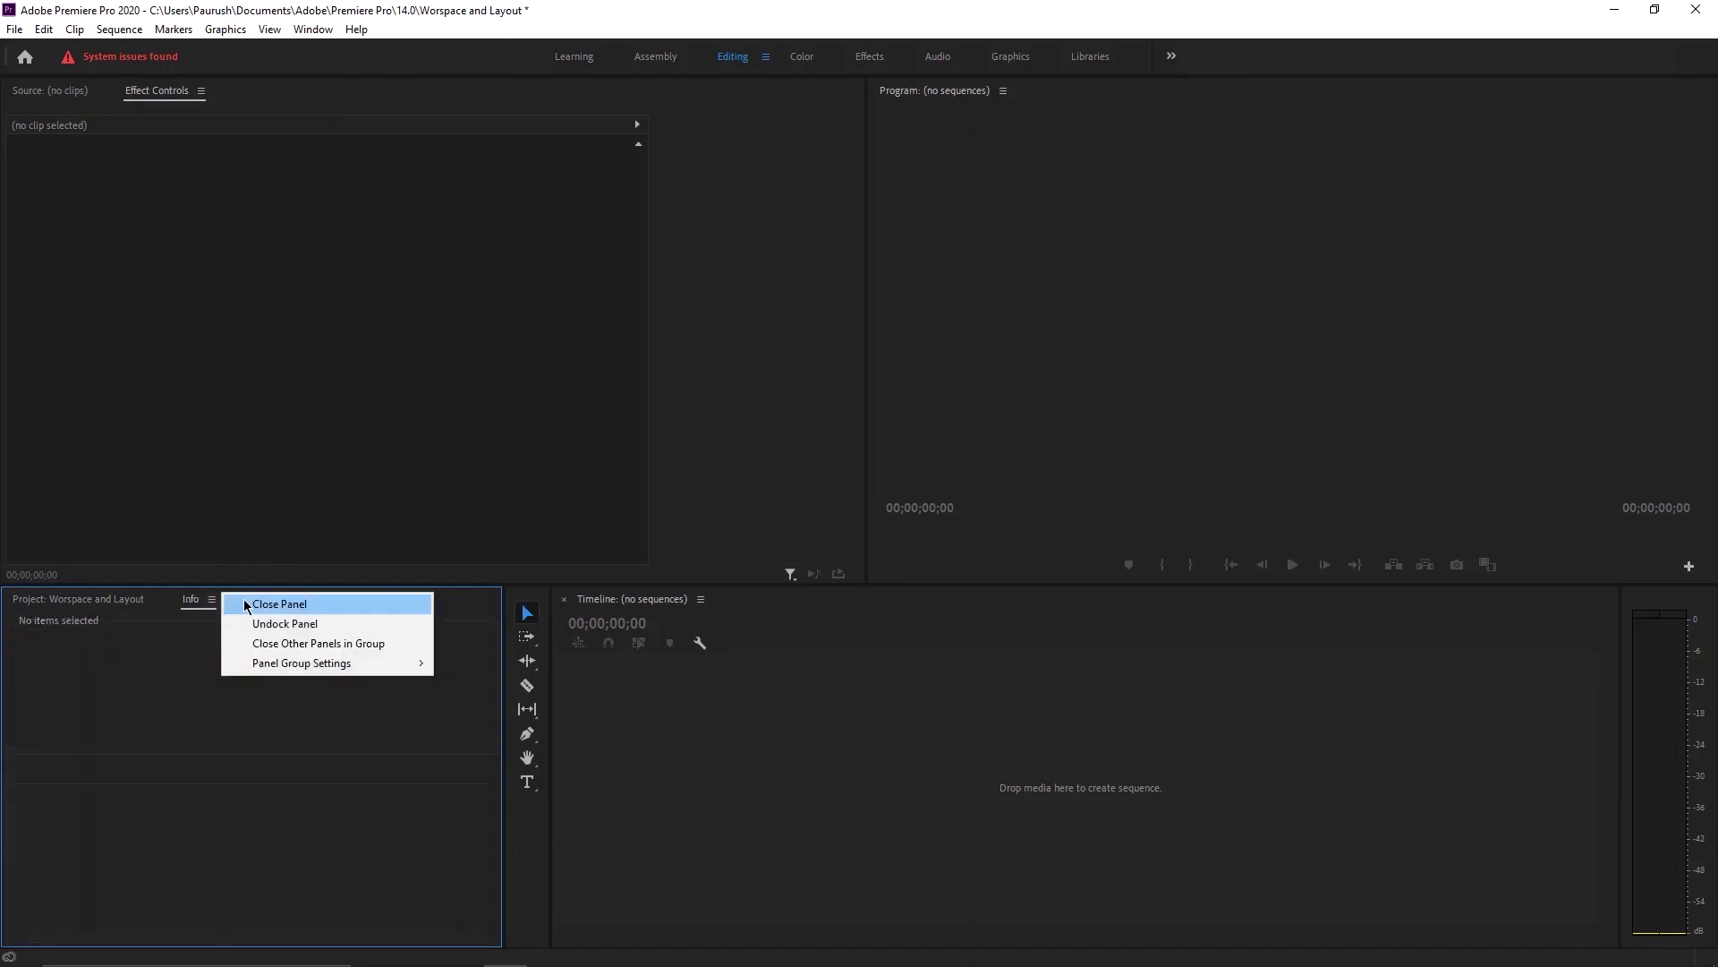
left_click(280, 604)
Close the Markers and History panels, leaving Project and Effects grouped.
left_click(267, 600)
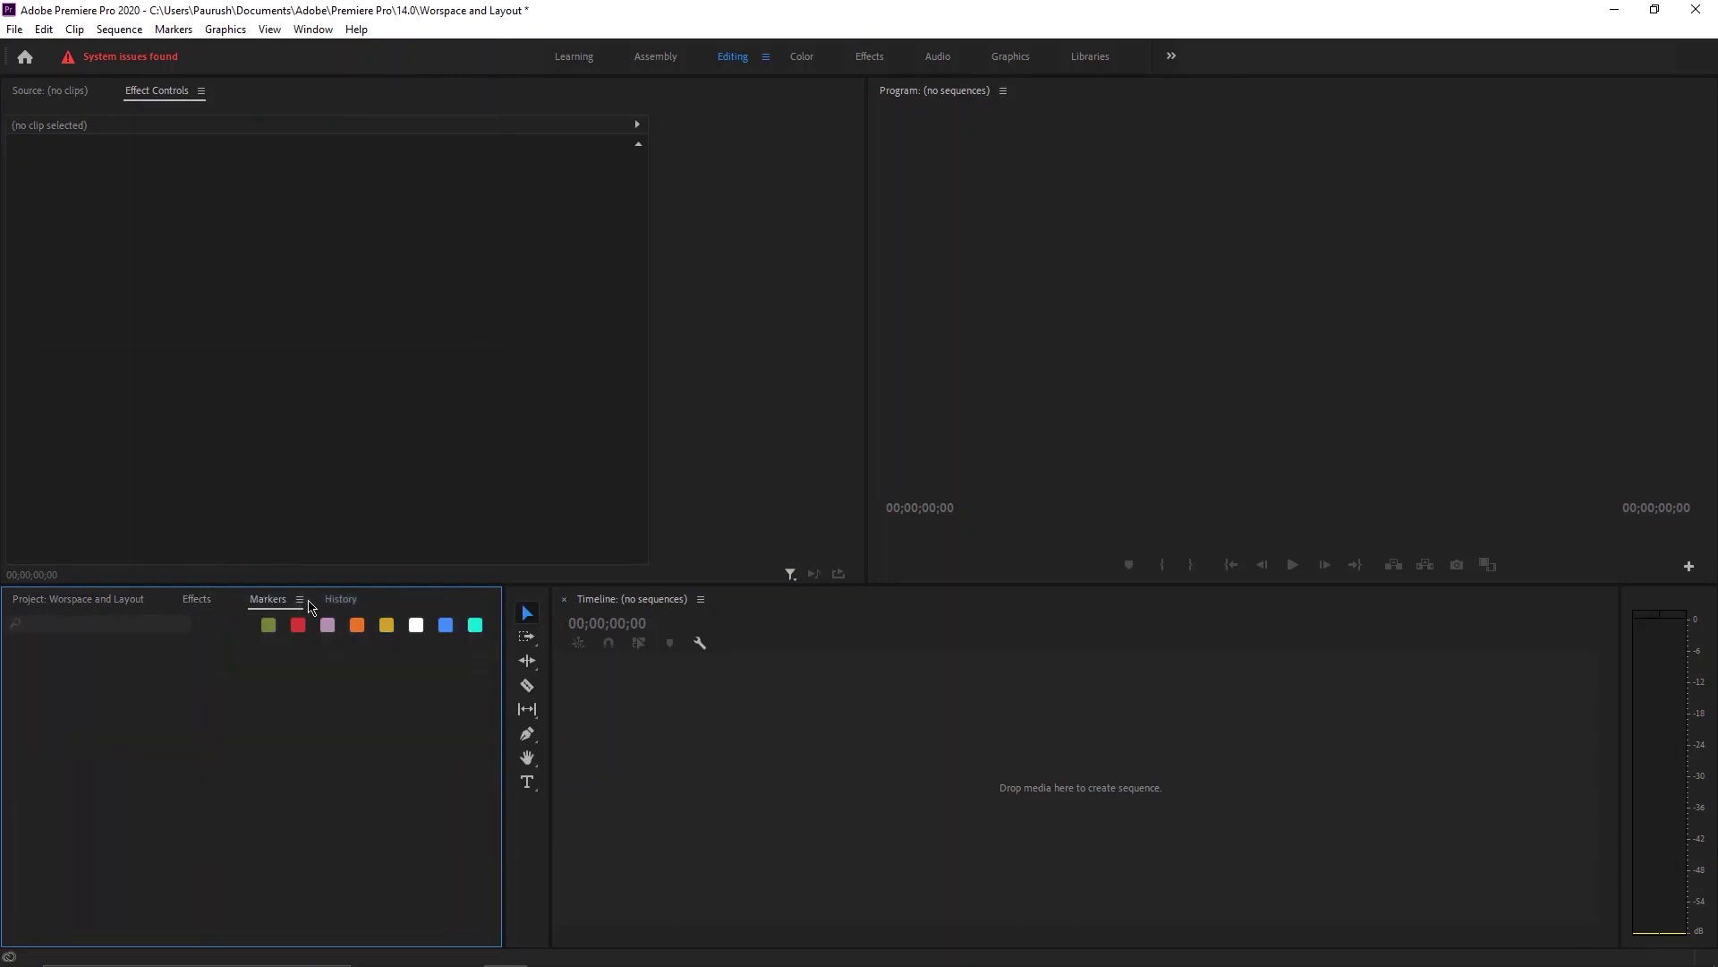
left_click(304, 600)
left_click(318, 604)
left_click(295, 600)
left_click(320, 605)
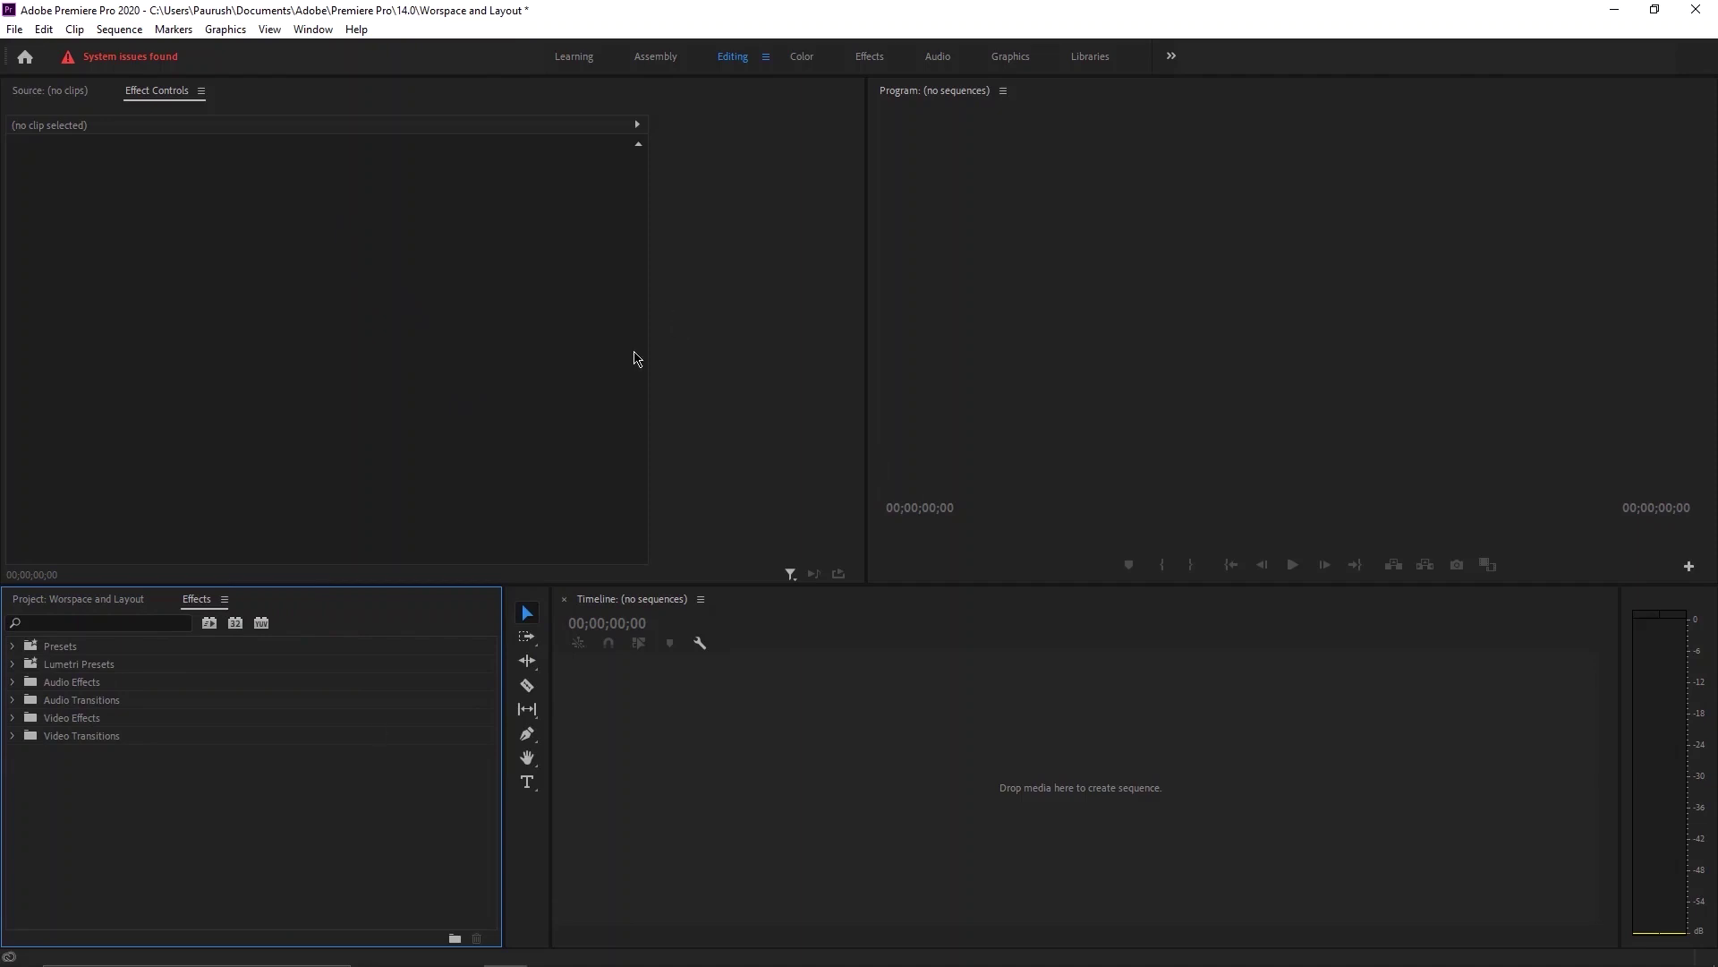
left_click(311, 34)
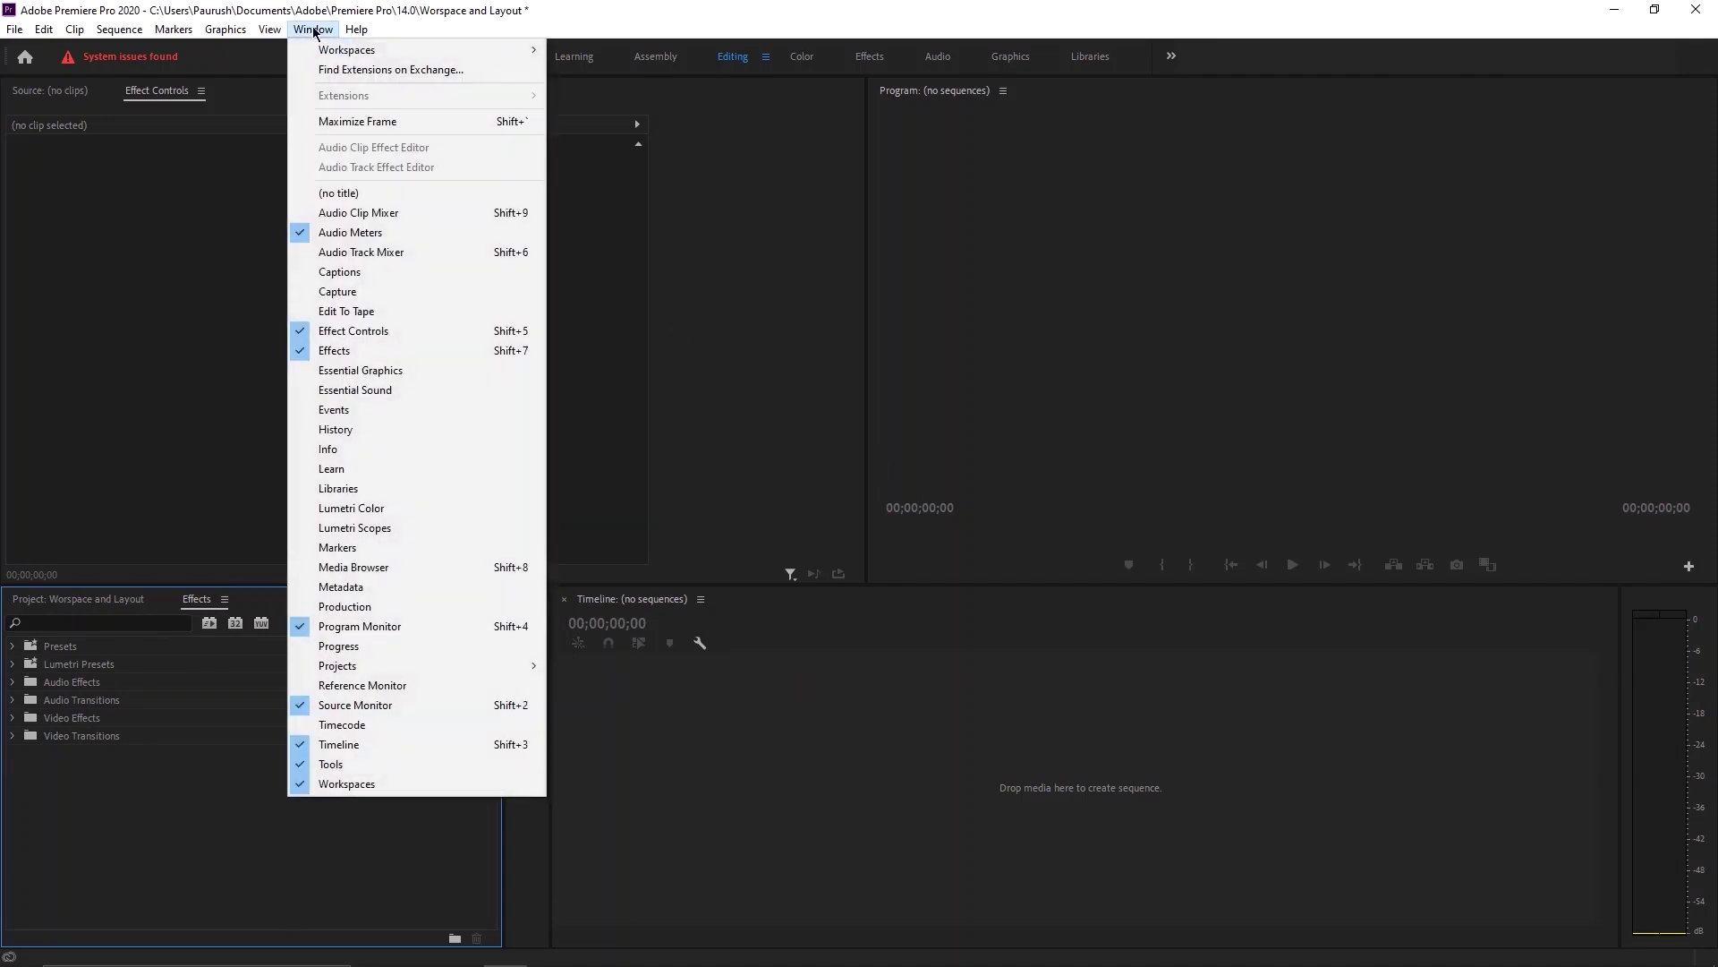
Add the Captions and Progress panels, then bring the Source and Project tabs to front.
left_click(424, 272)
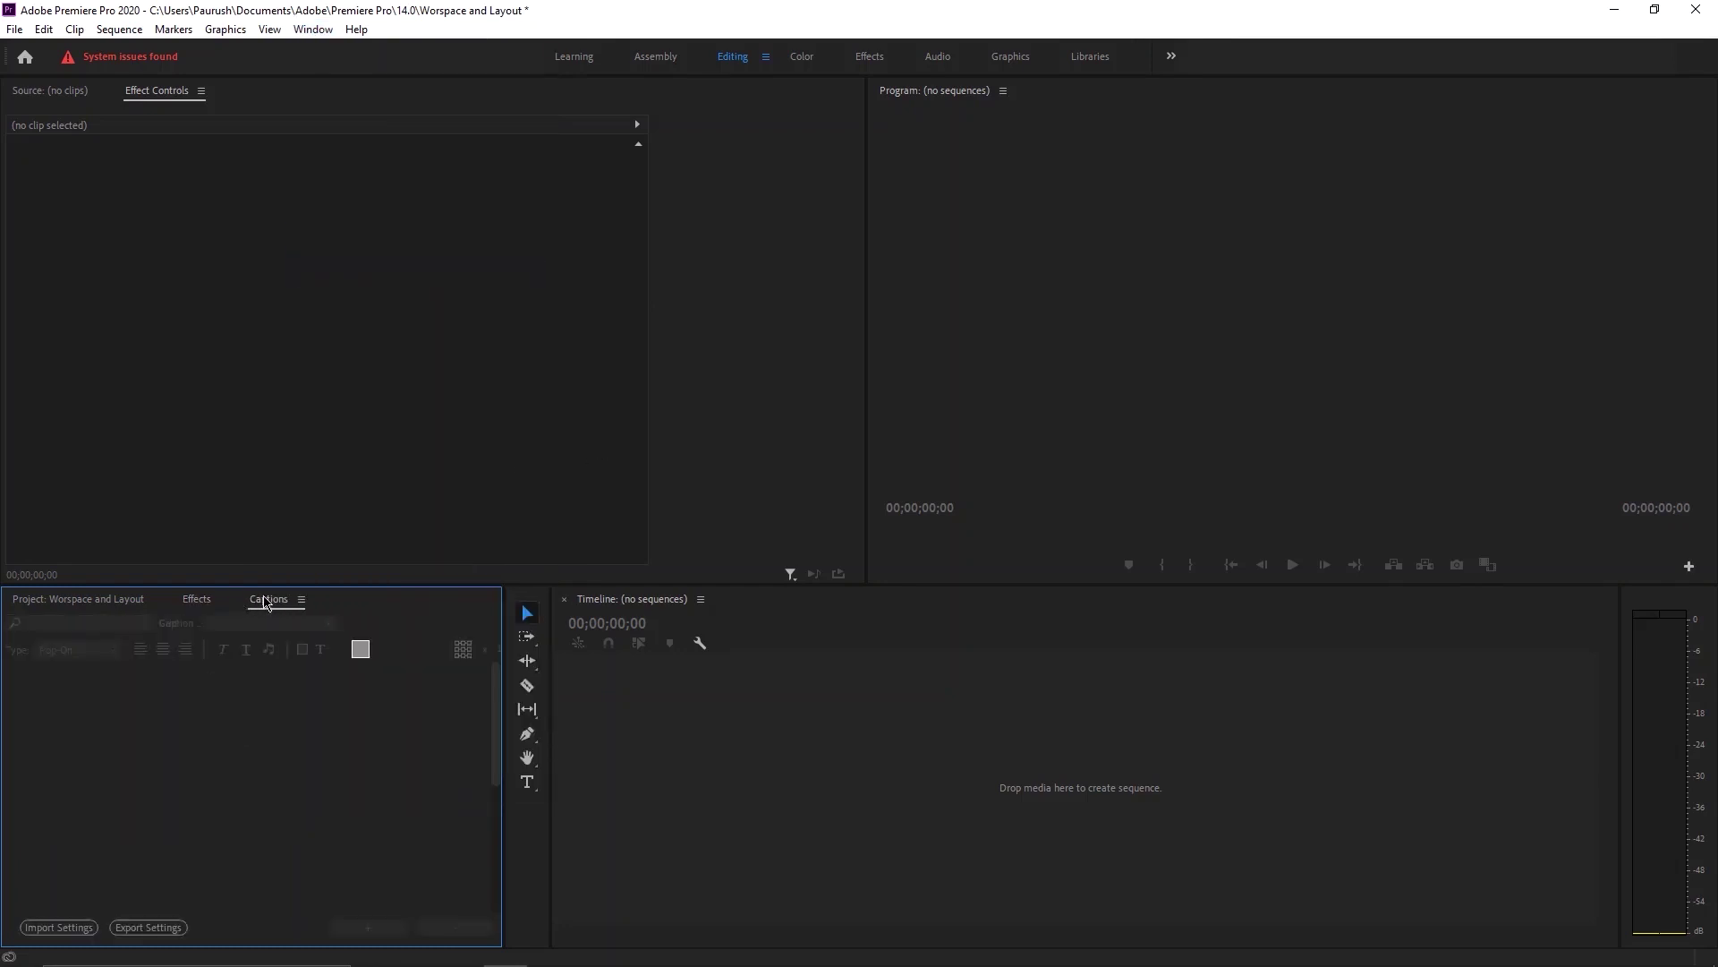
left_click(305, 30)
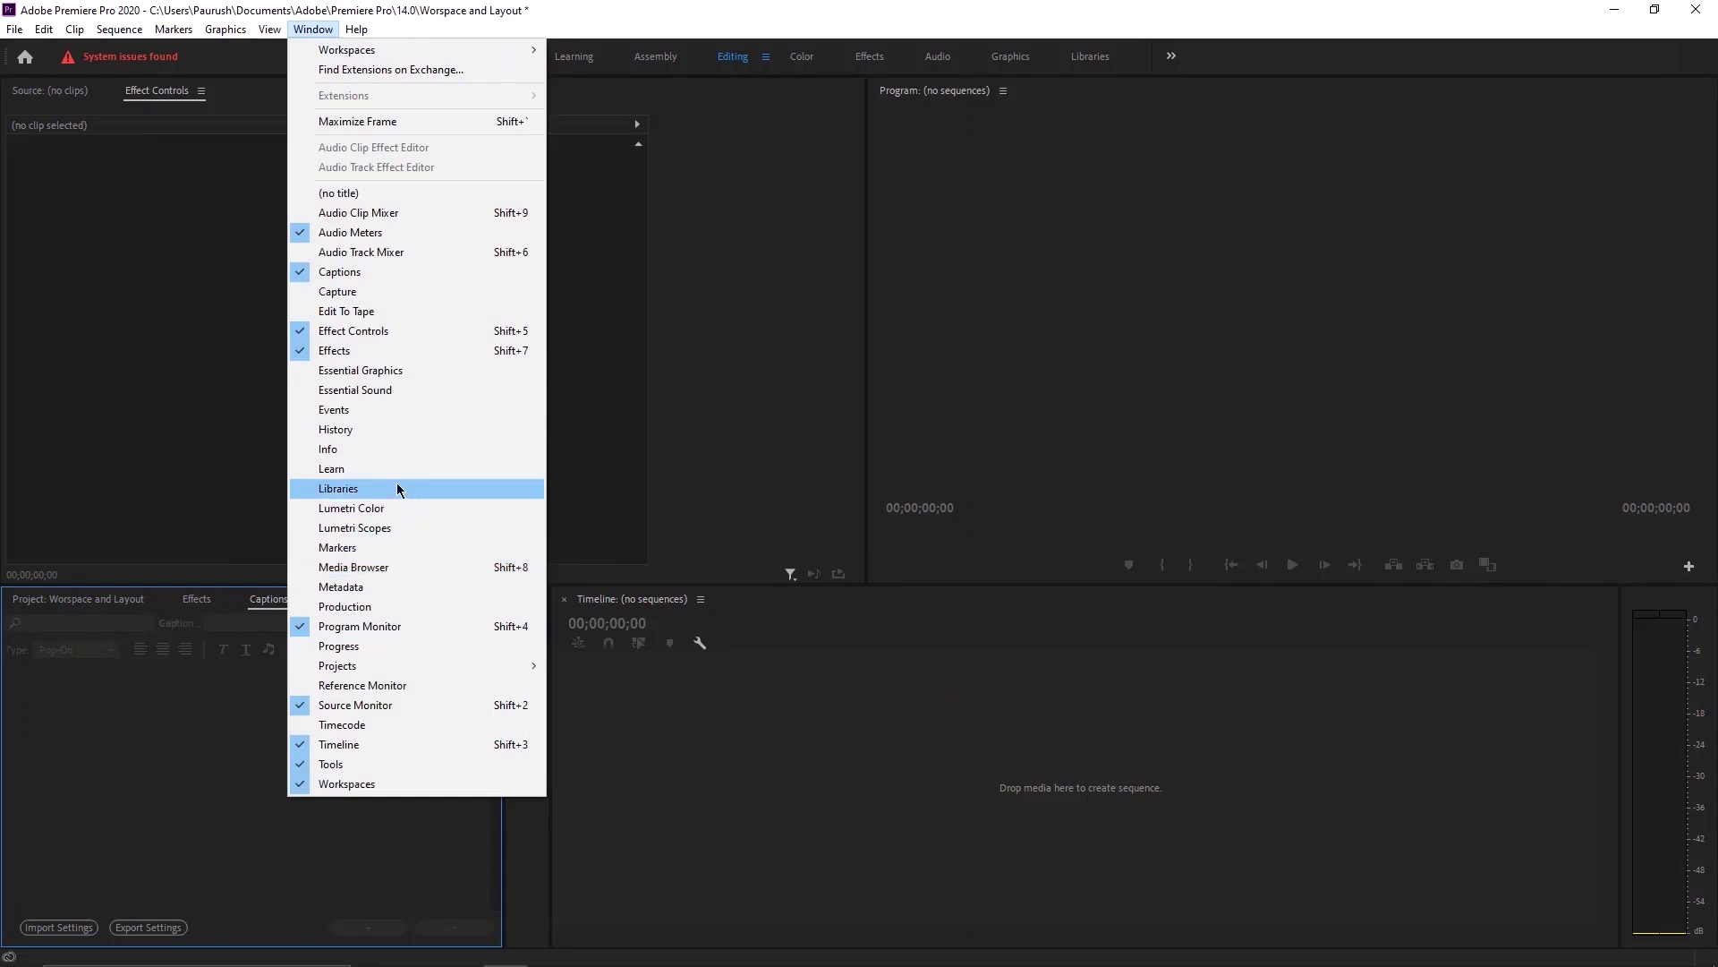
left_click(418, 648)
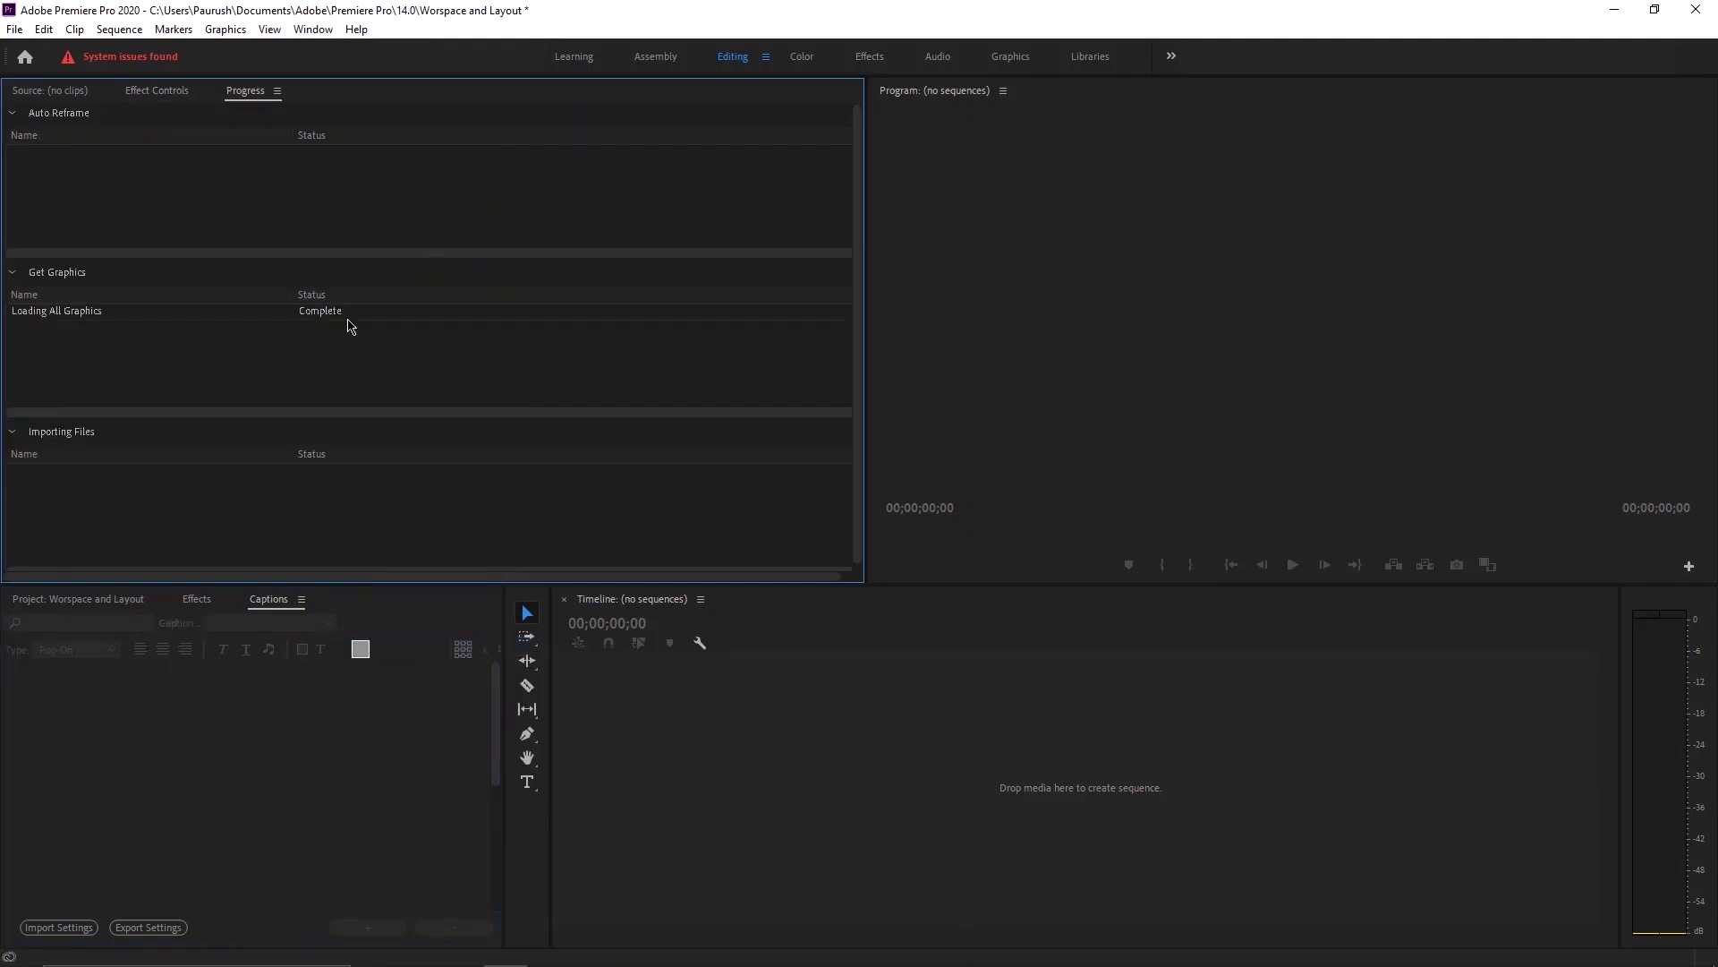
left_click(54, 92)
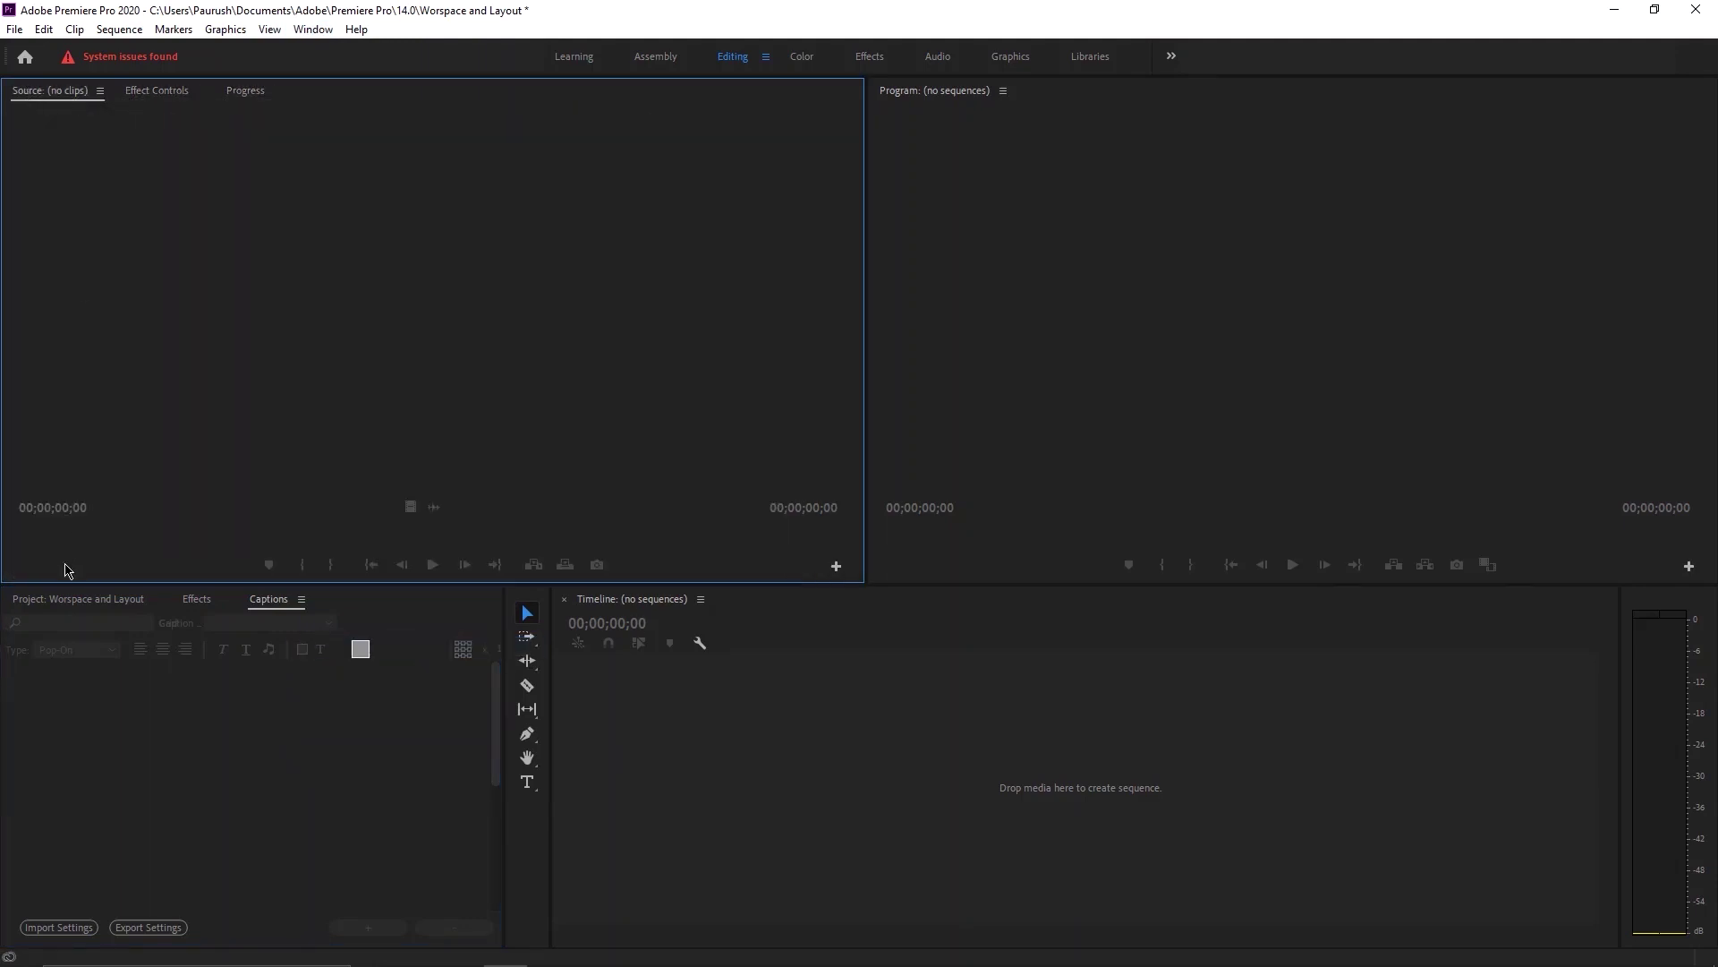
left_click(89, 599)
left_click(188, 599)
left_click(132, 600)
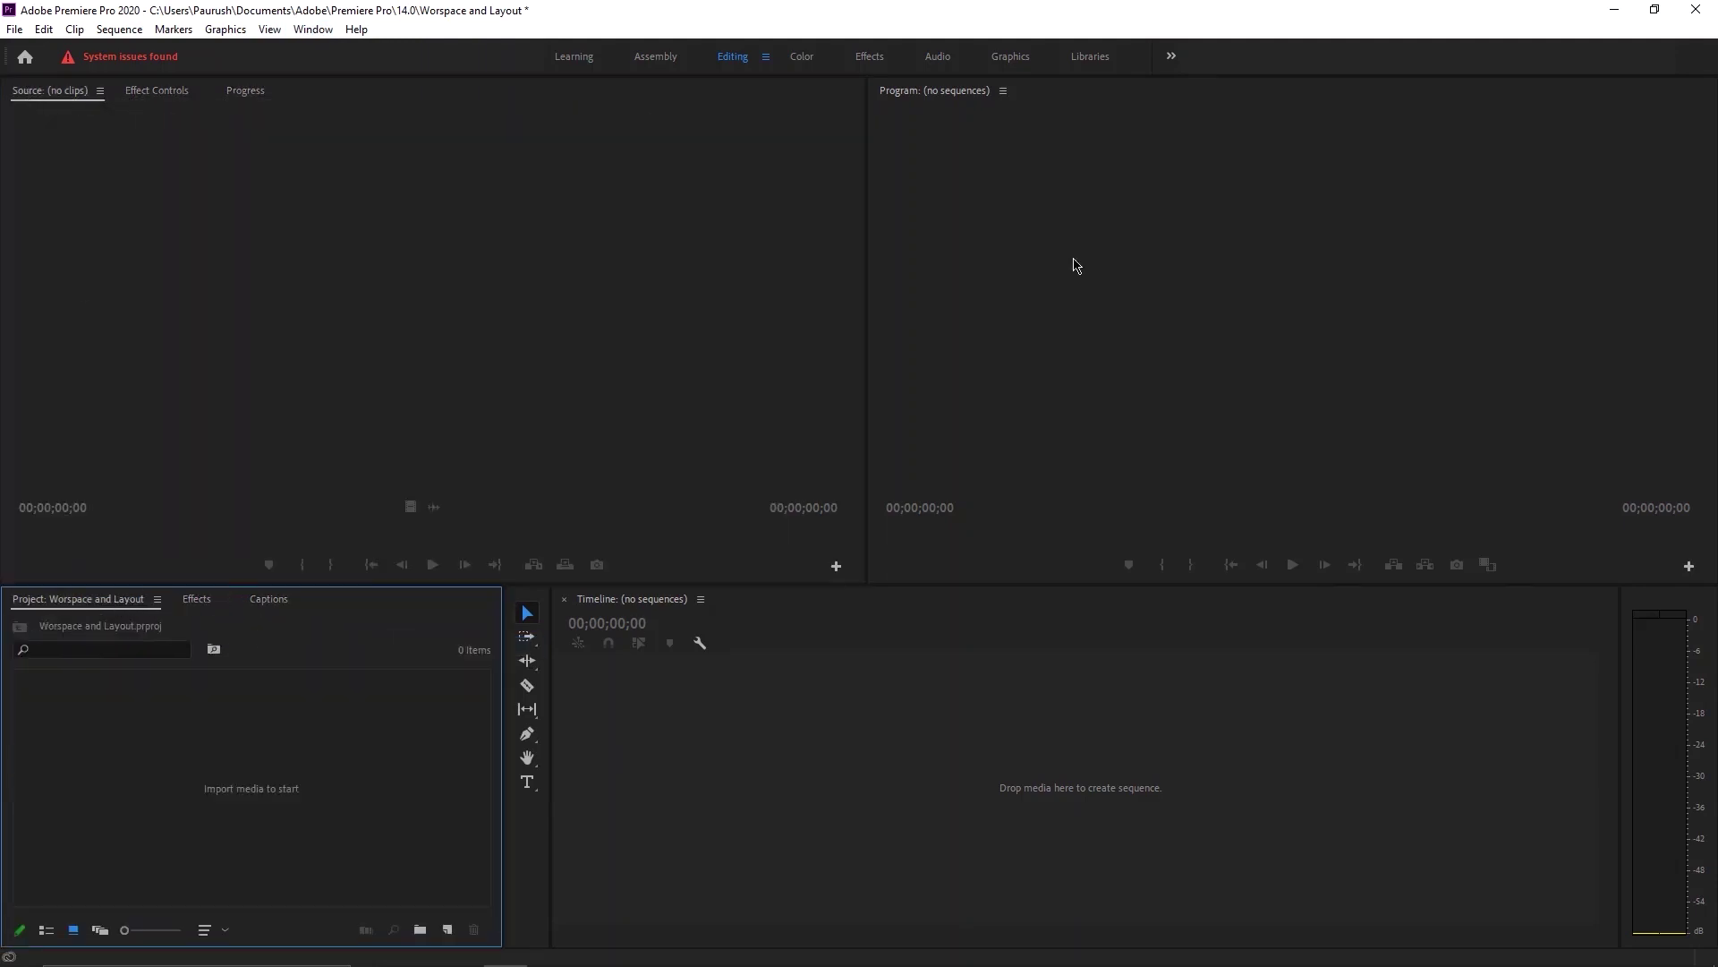
left_click(951, 195)
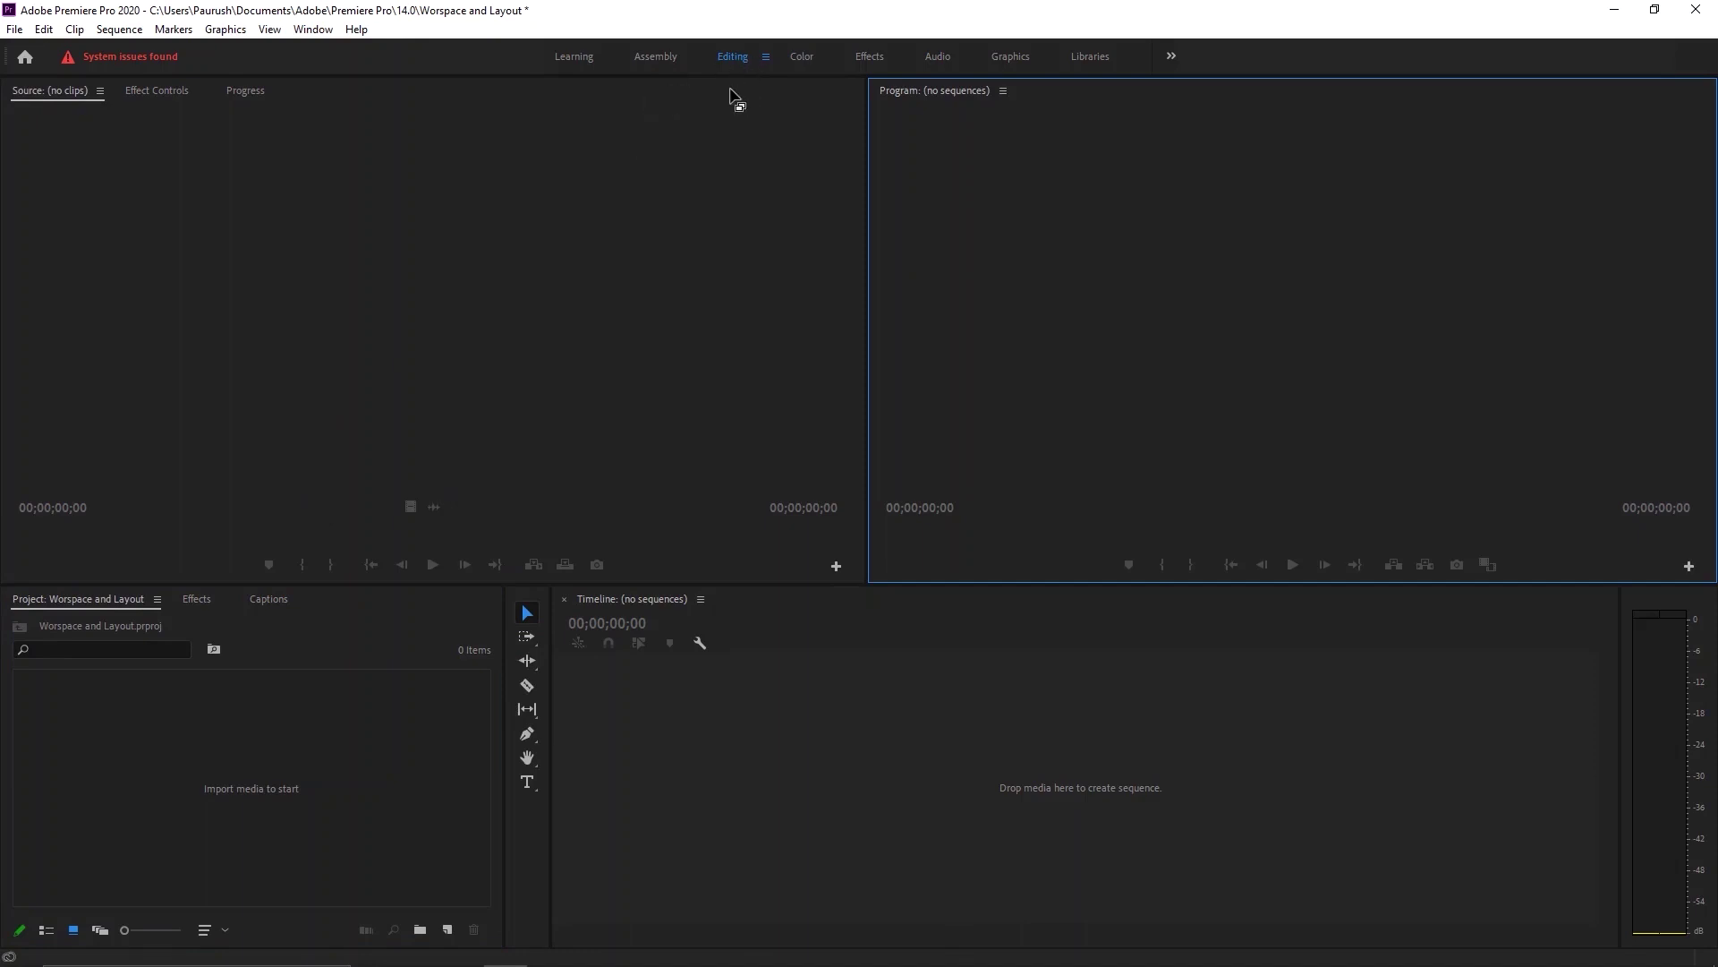
Save the layout with Save as New Workspace, naming it 'Trial Workspace'.
left_click(766, 58)
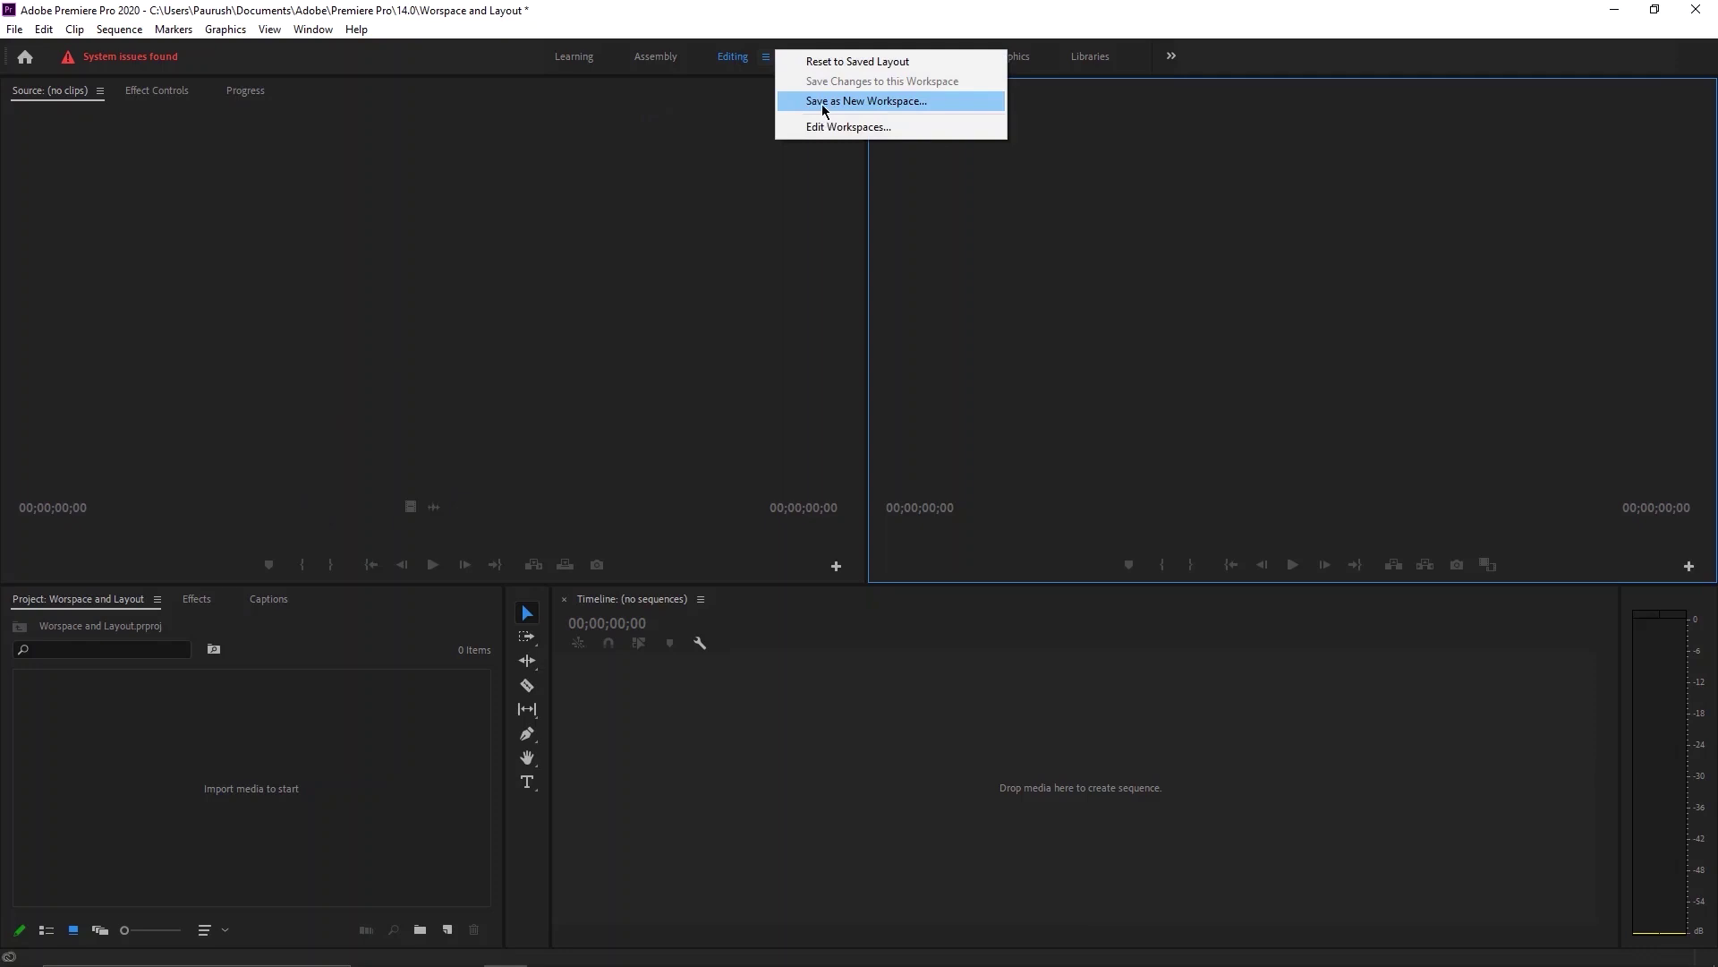
left_click(748, 107)
left_click(765, 56)
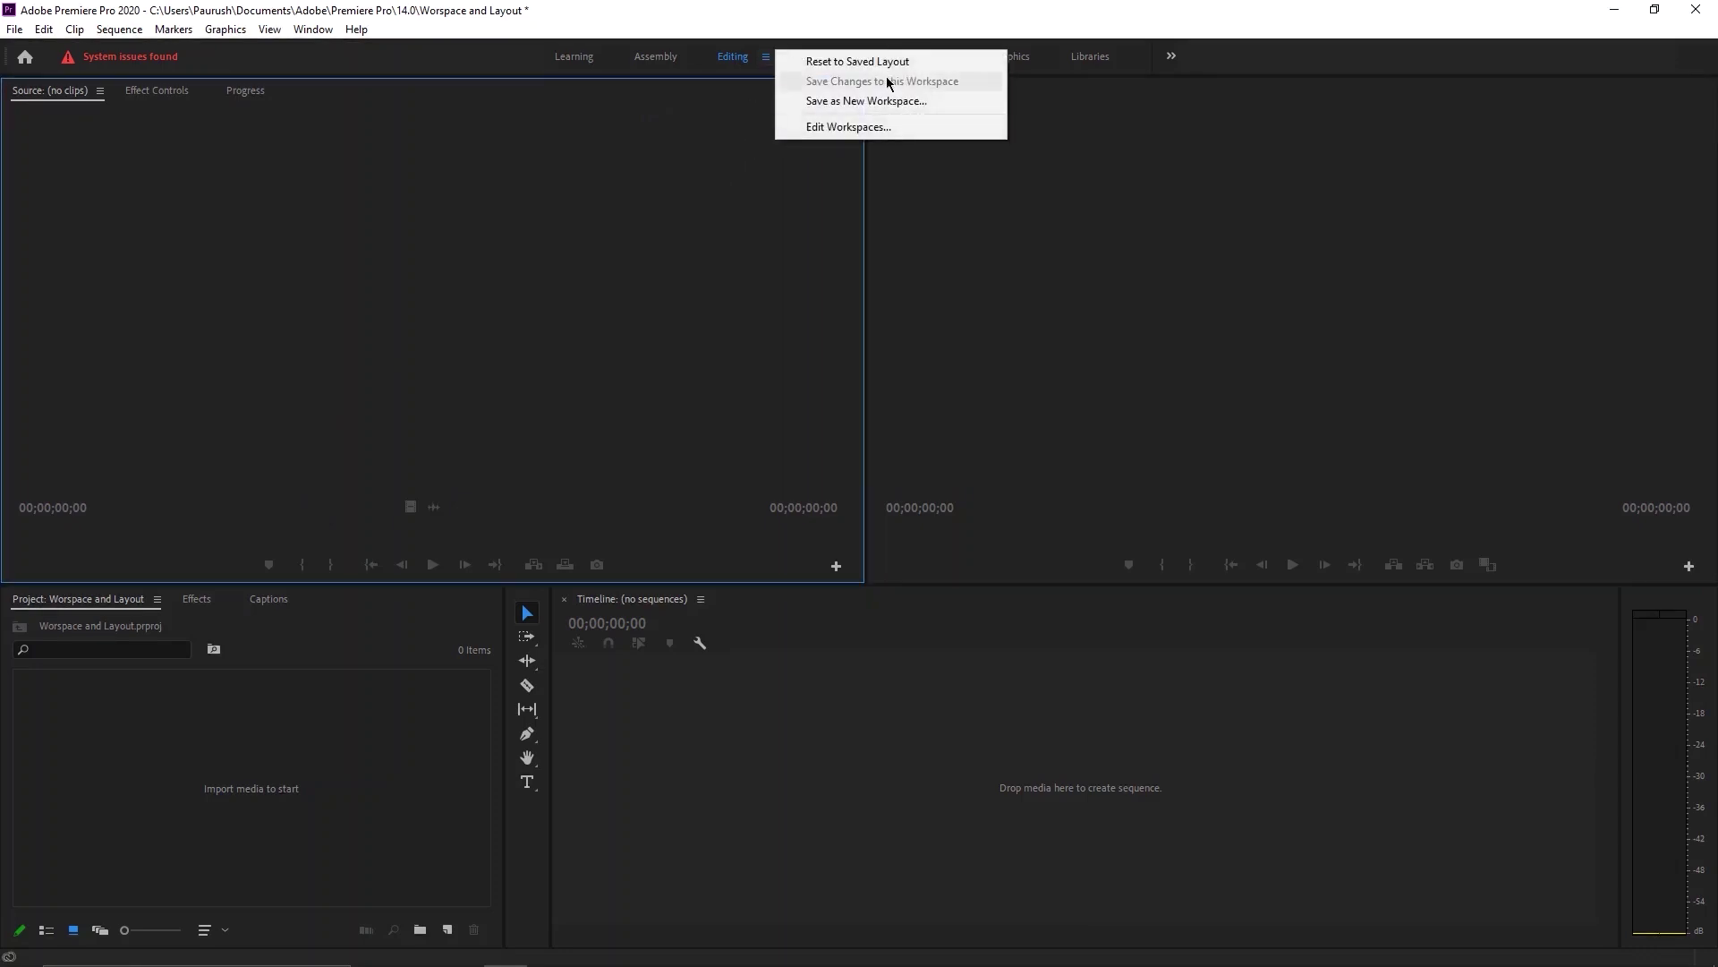
left_click(859, 104)
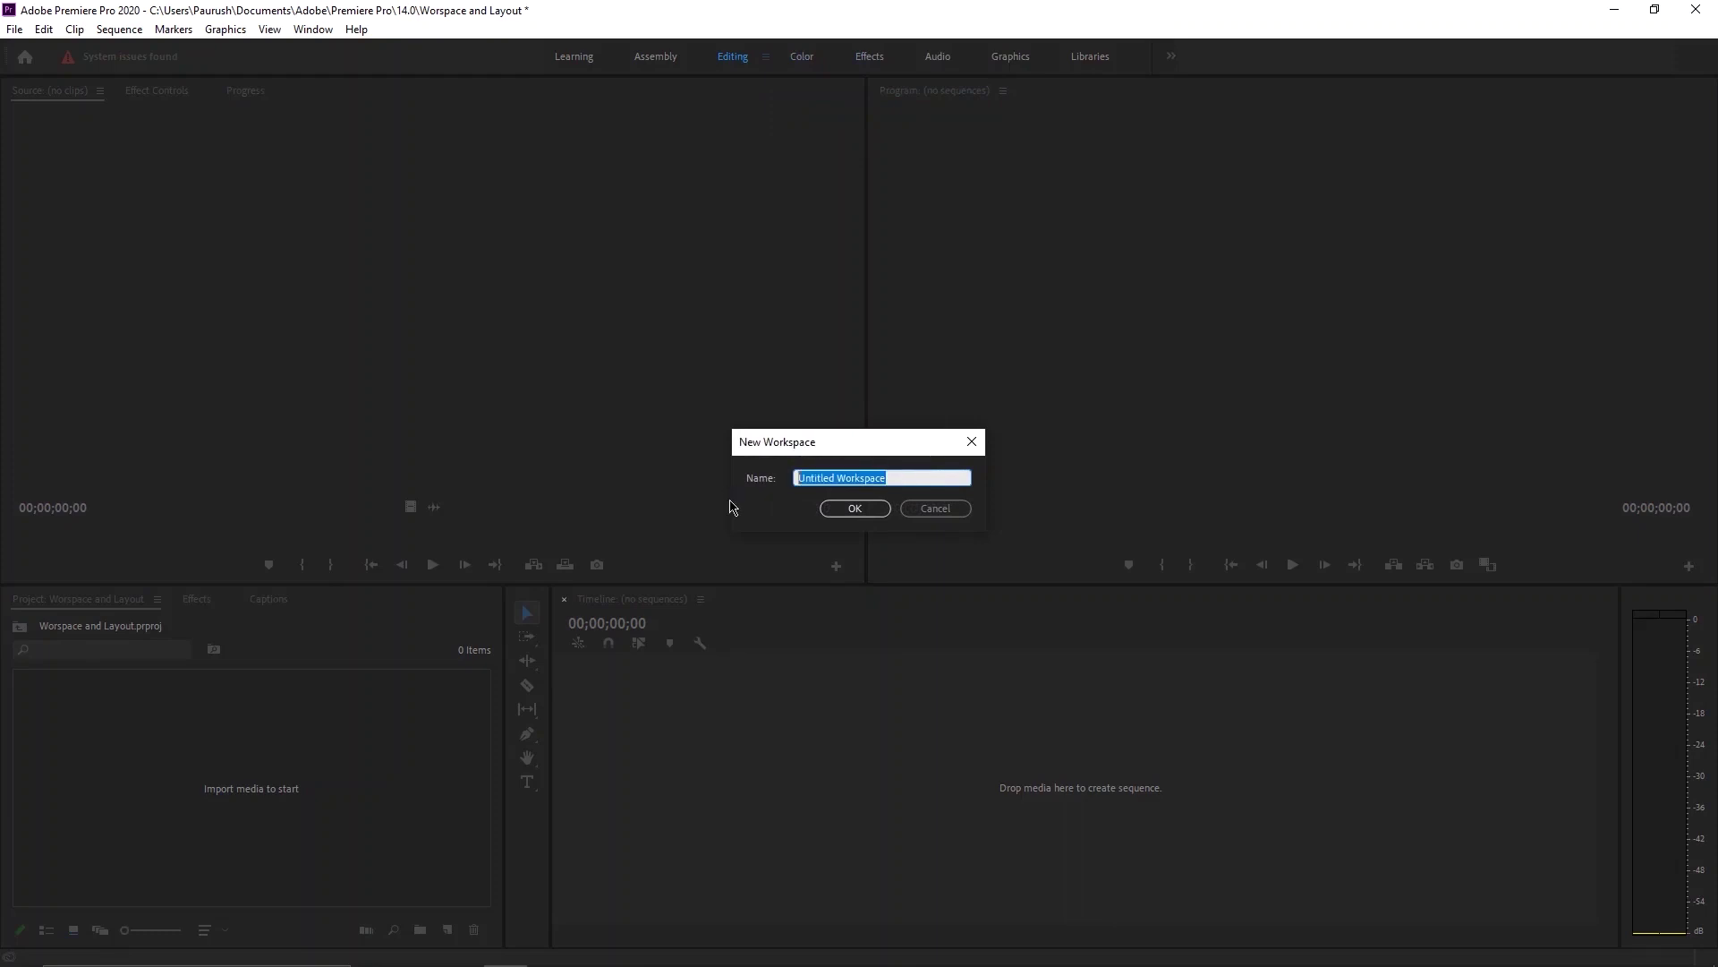
type("Tria")
left_click_drag(818, 449, 820, 377)
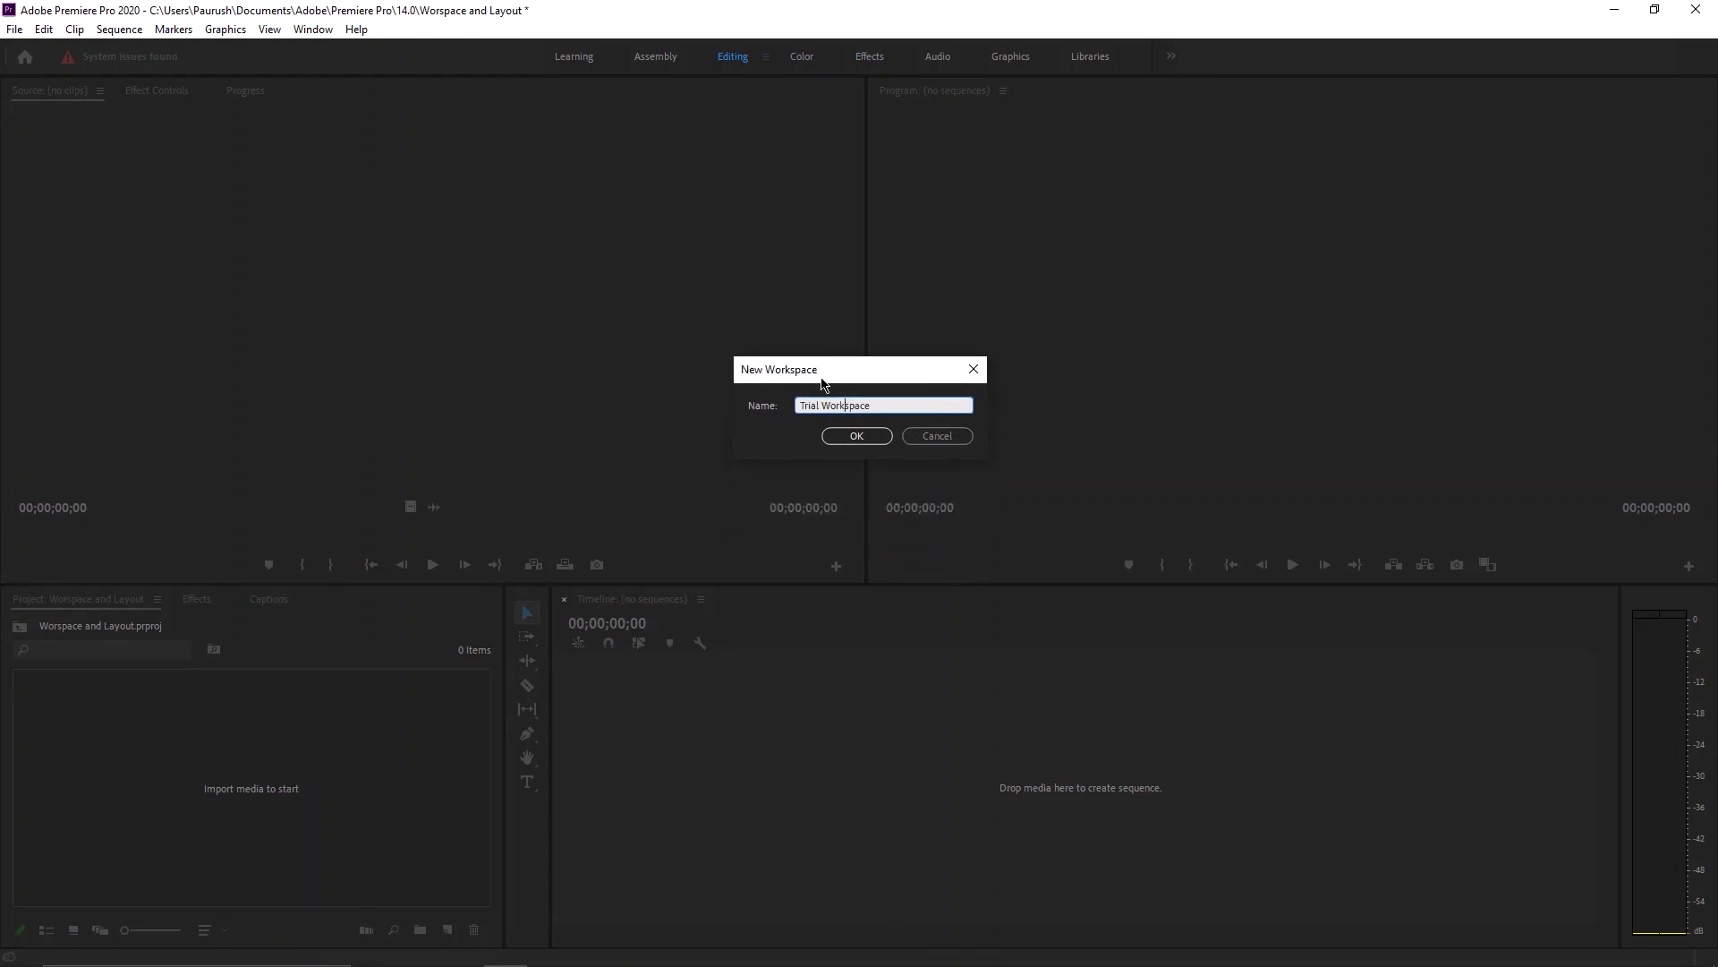
left_click(856, 436)
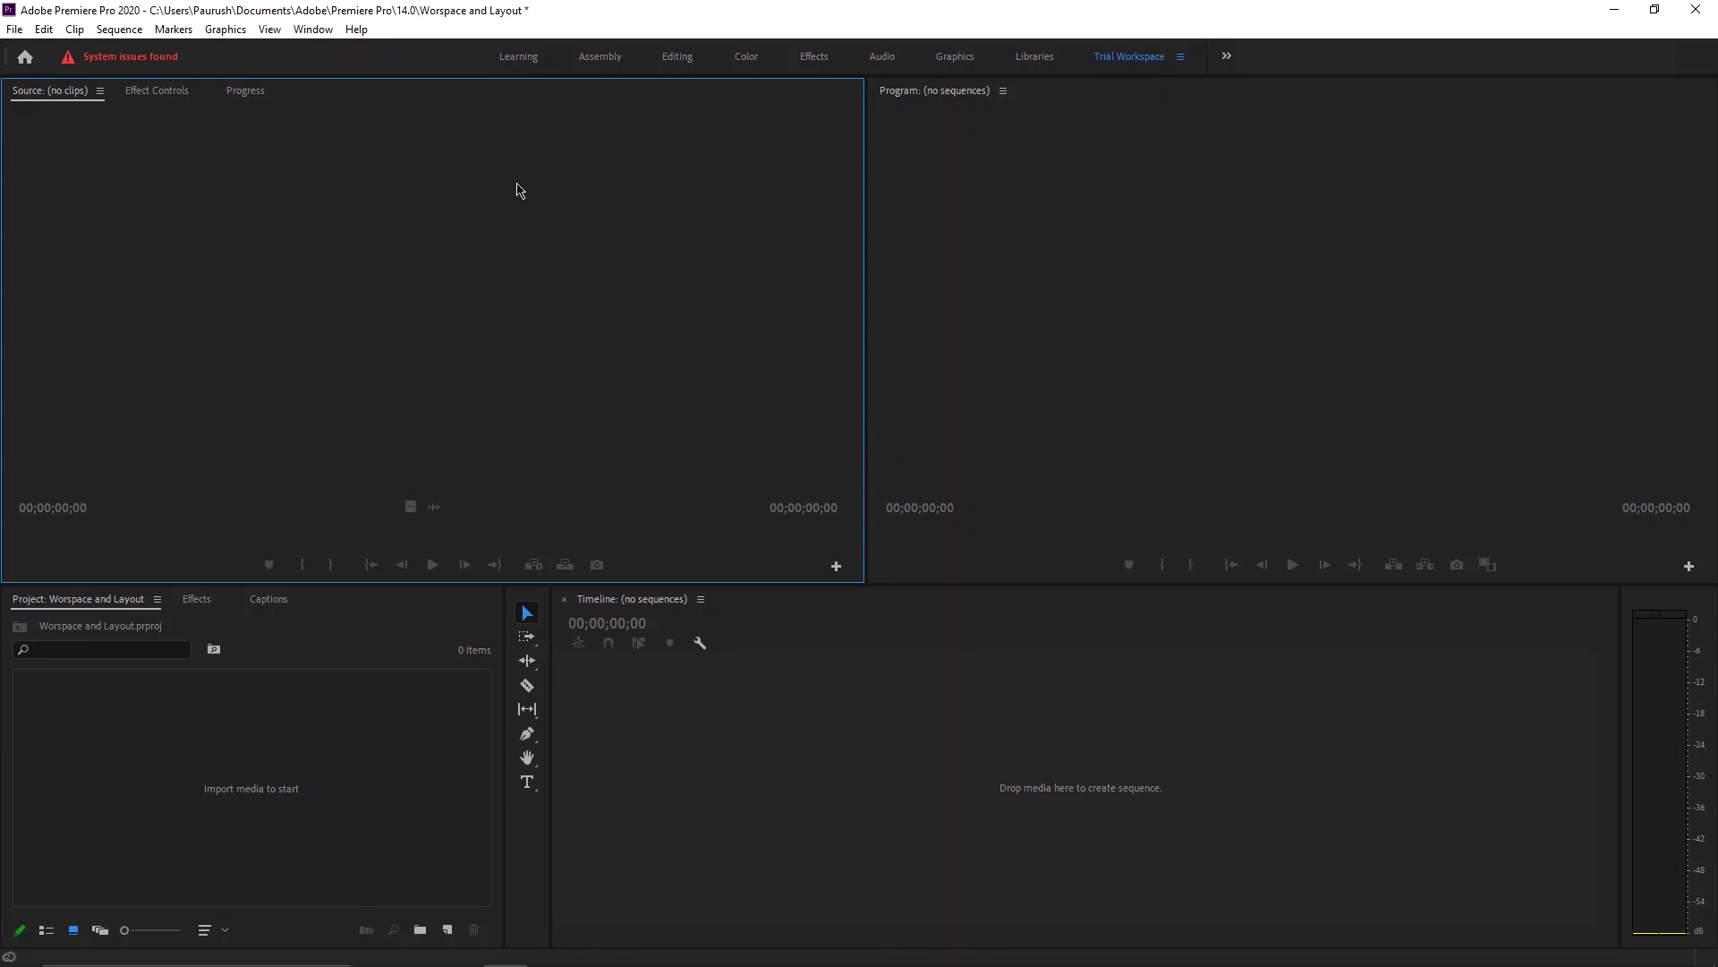
Re-dock the Timeline, collapse the Source monitor and widen the Project panel.
left_click(1189, 67)
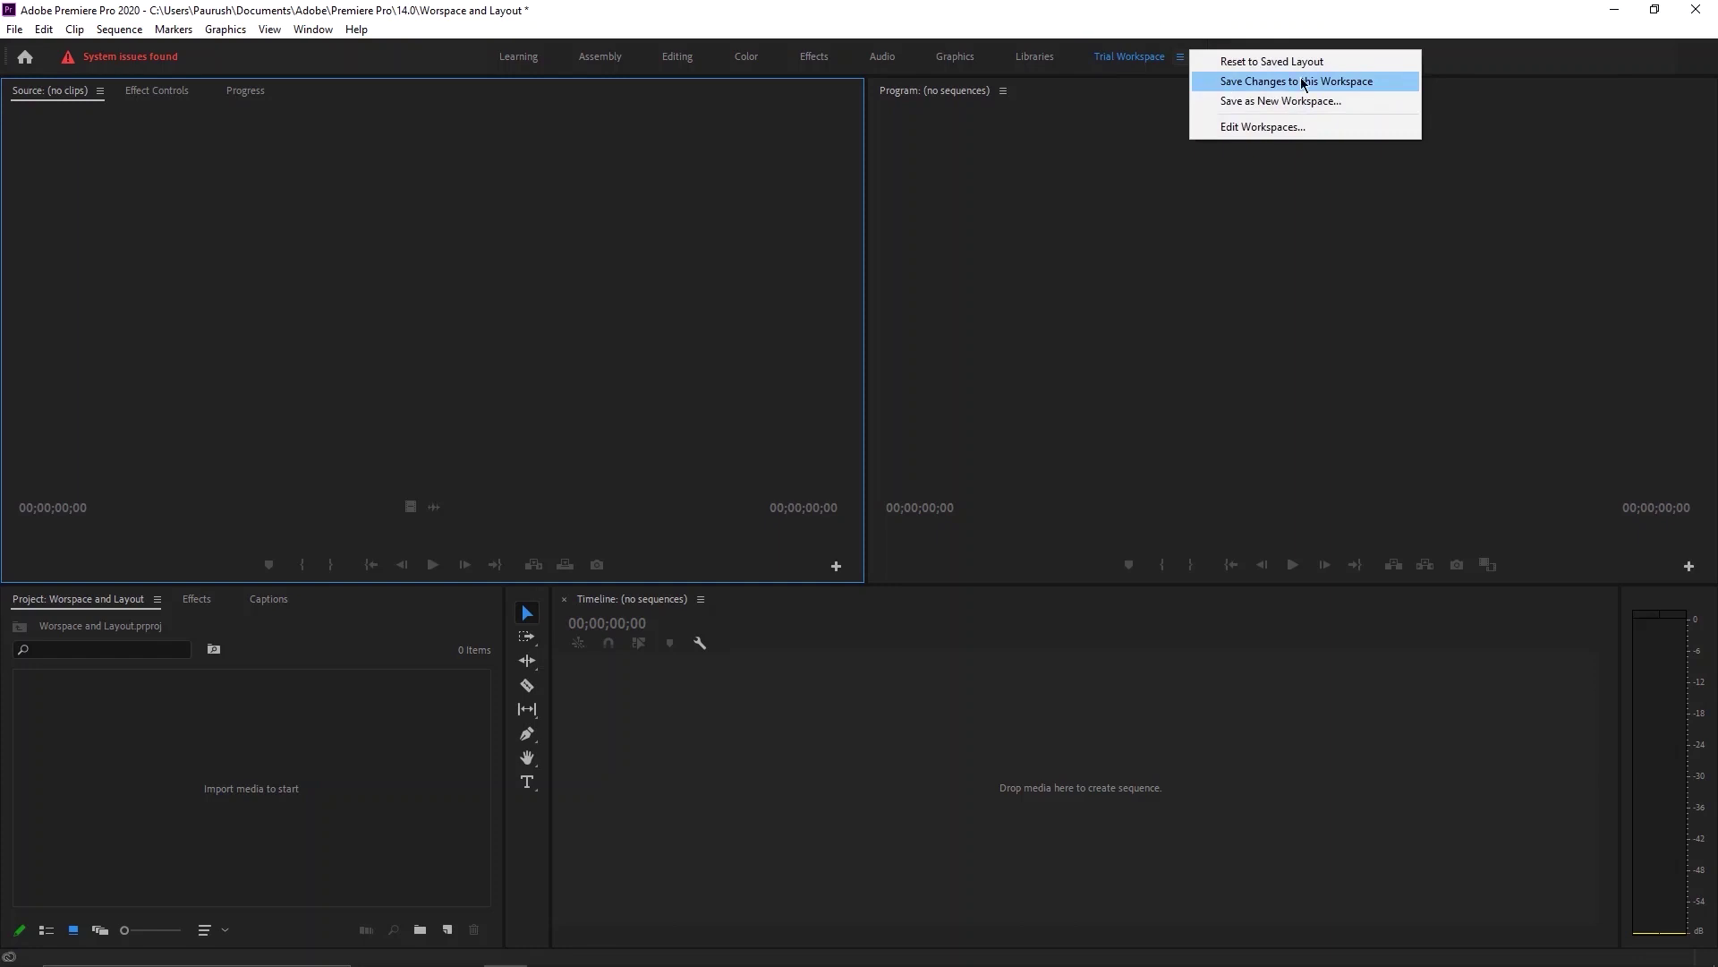
left_click(1116, 361)
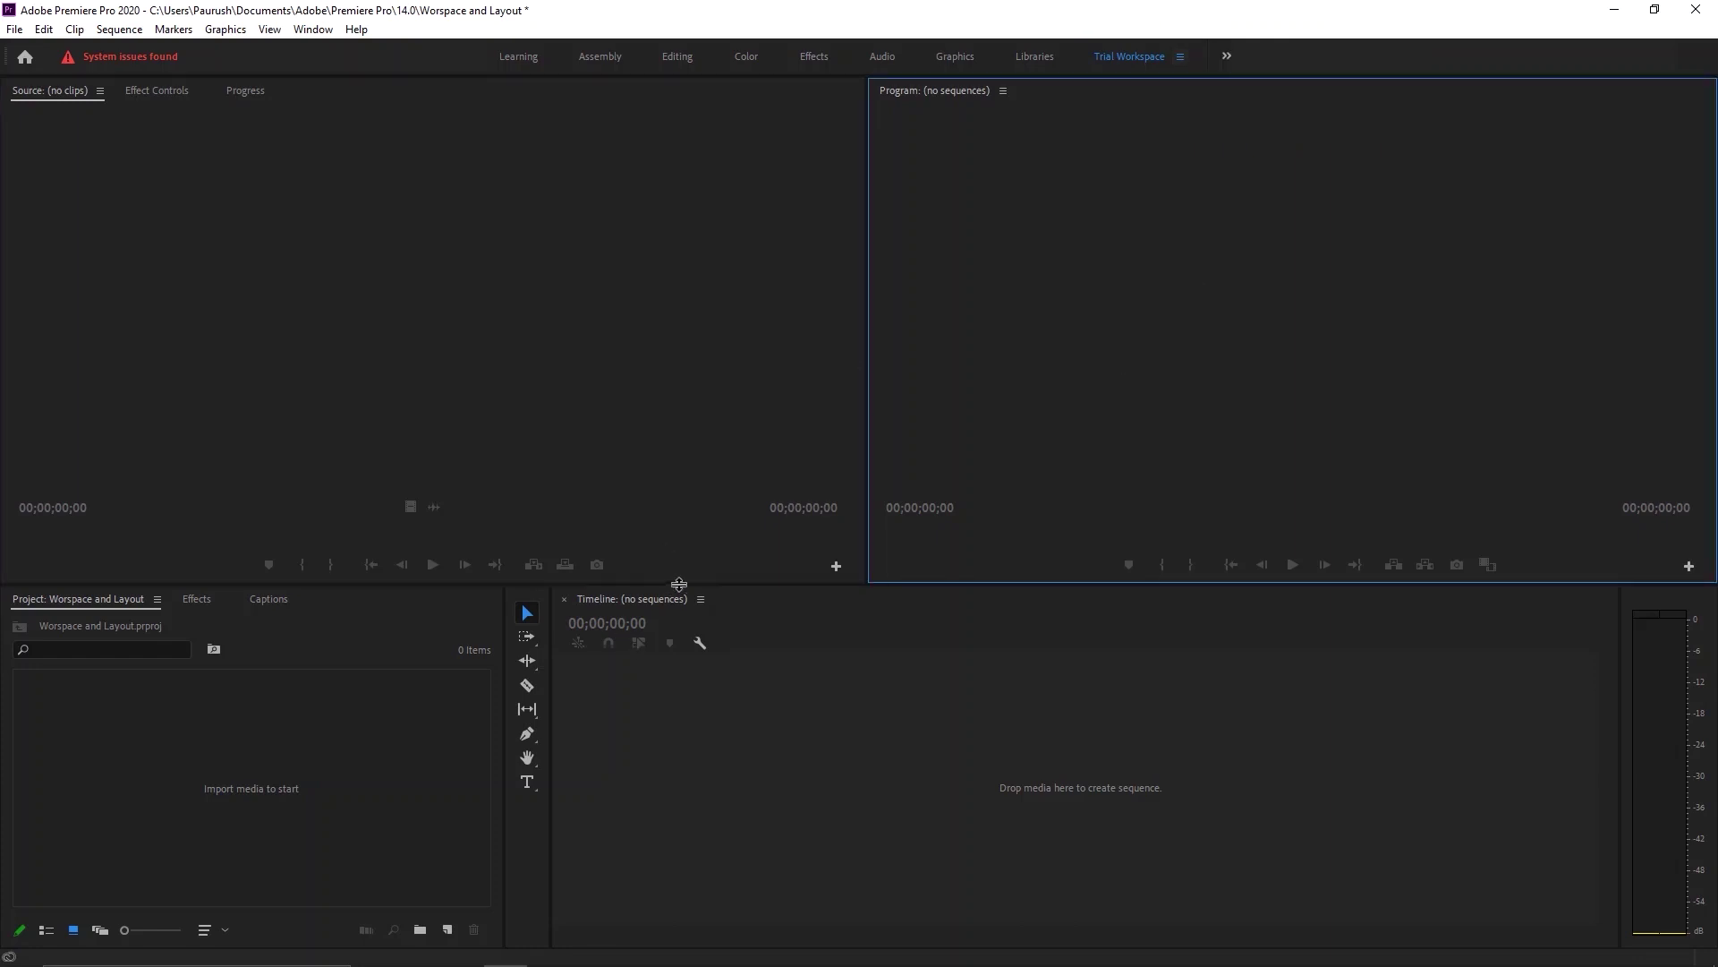
left_click_drag(679, 595, 770, 349)
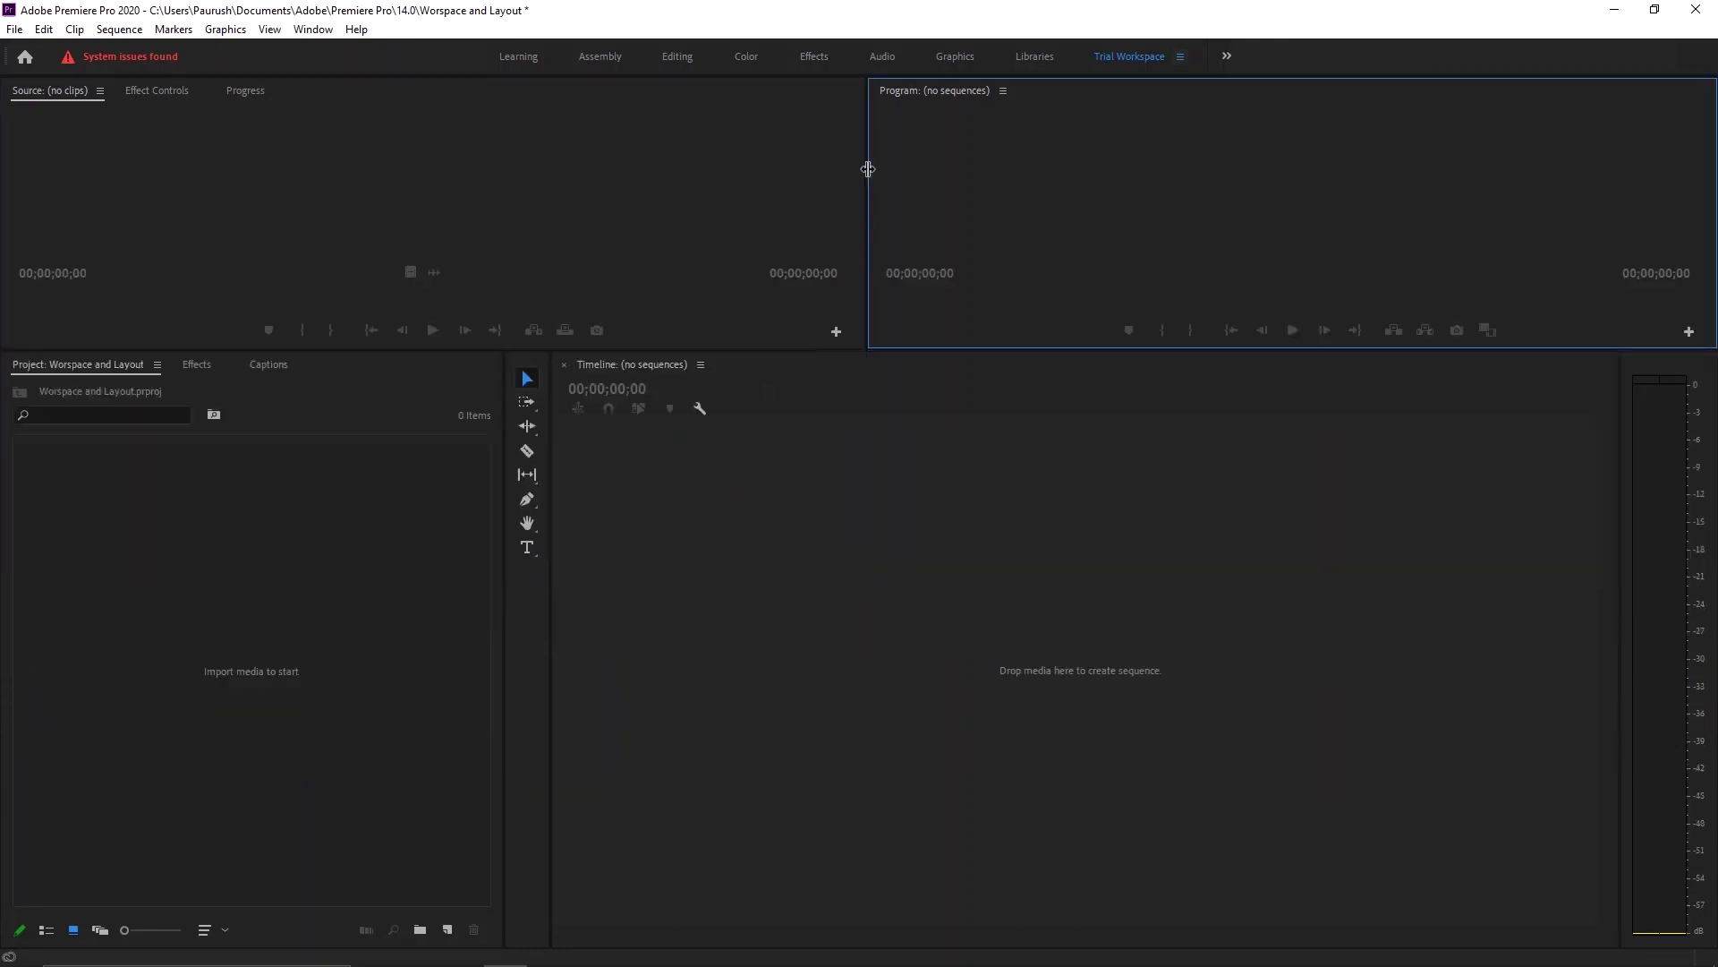
left_click_drag(864, 168, 5, 238)
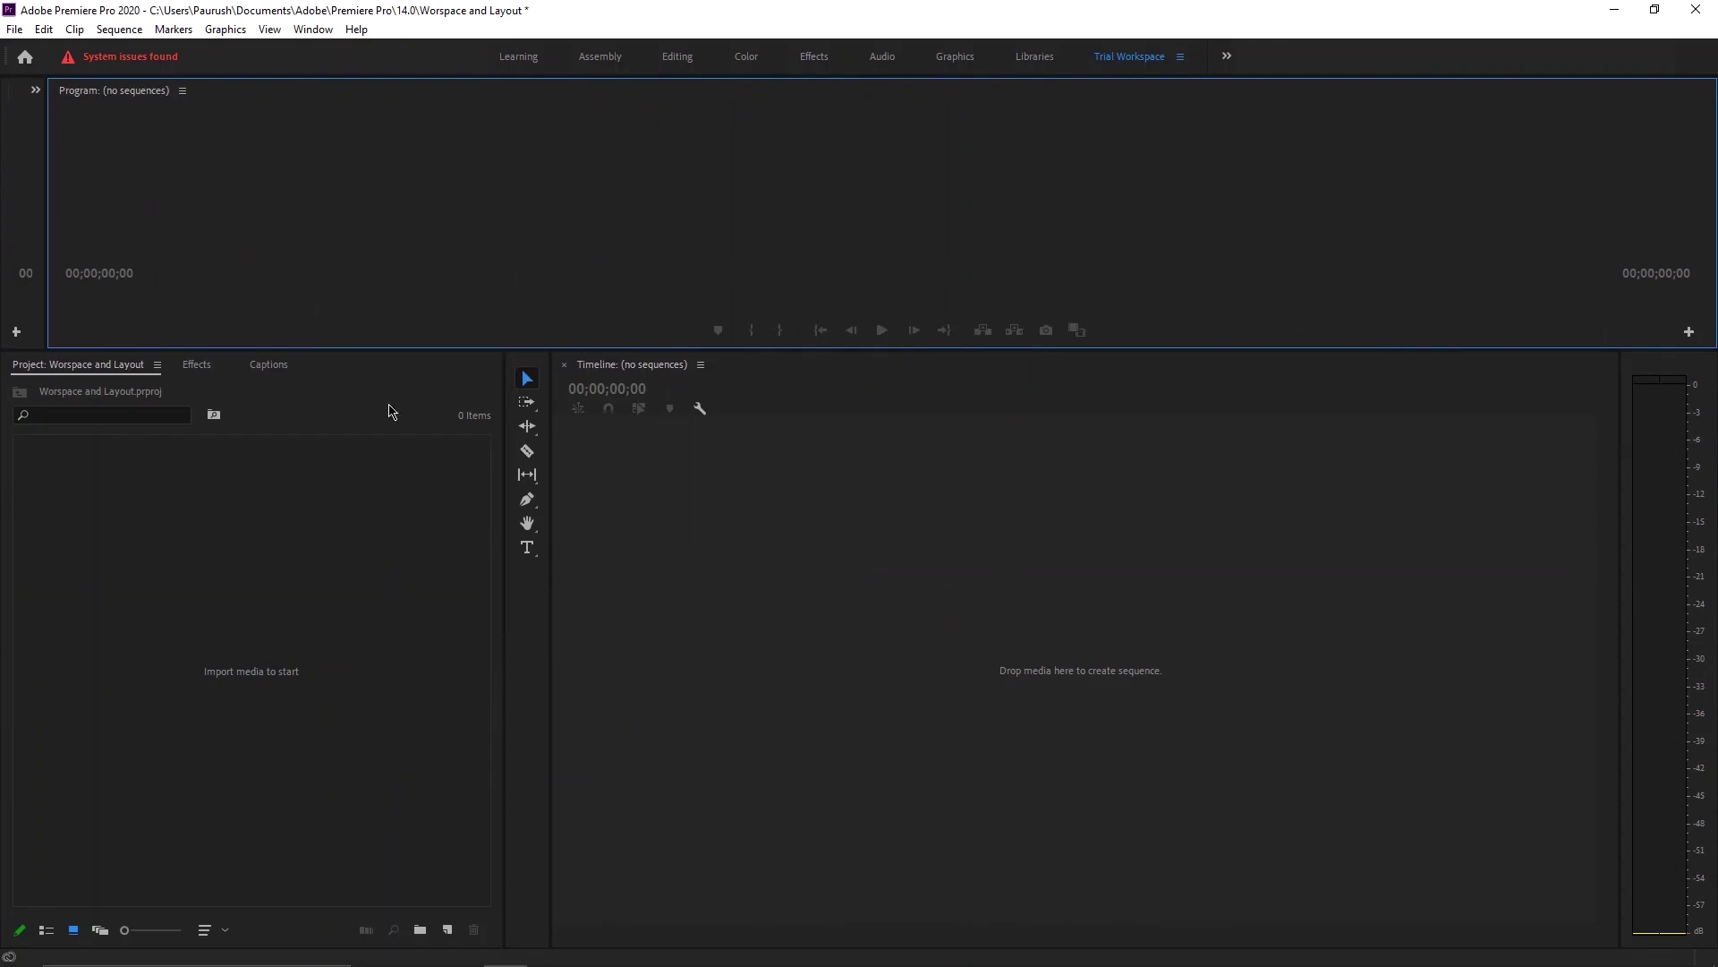
left_click_drag(503, 455, 1516, 381)
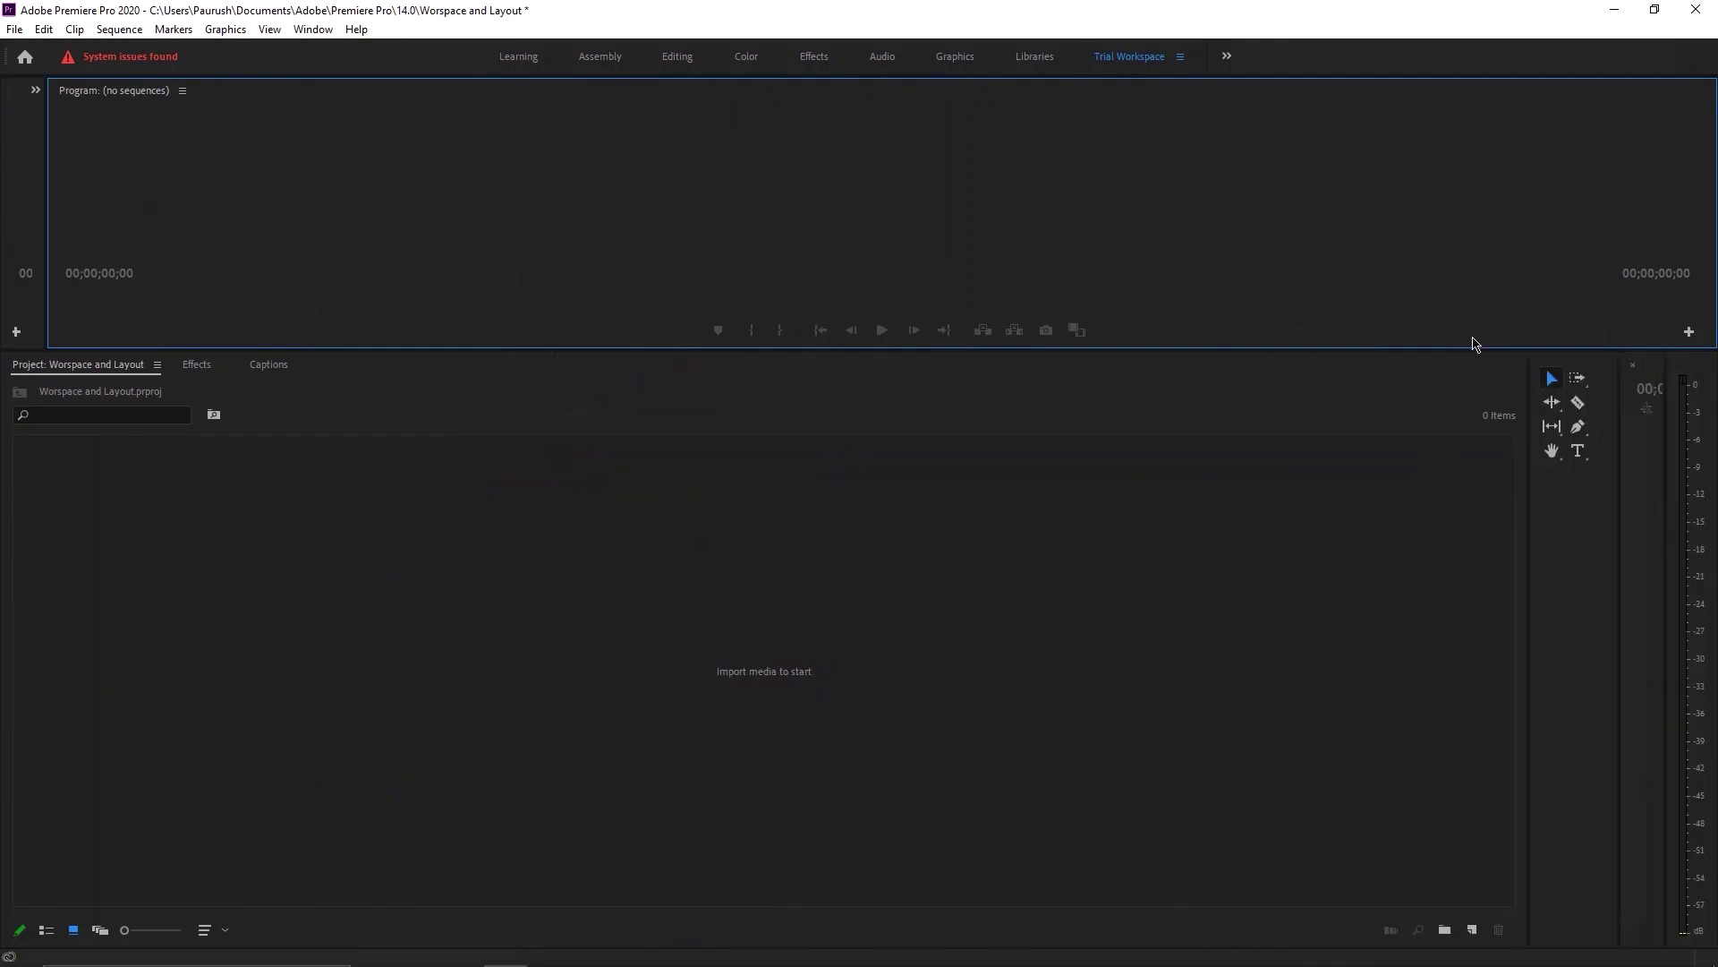
Save the new layout as the Trial Workspace.
left_click(1180, 56)
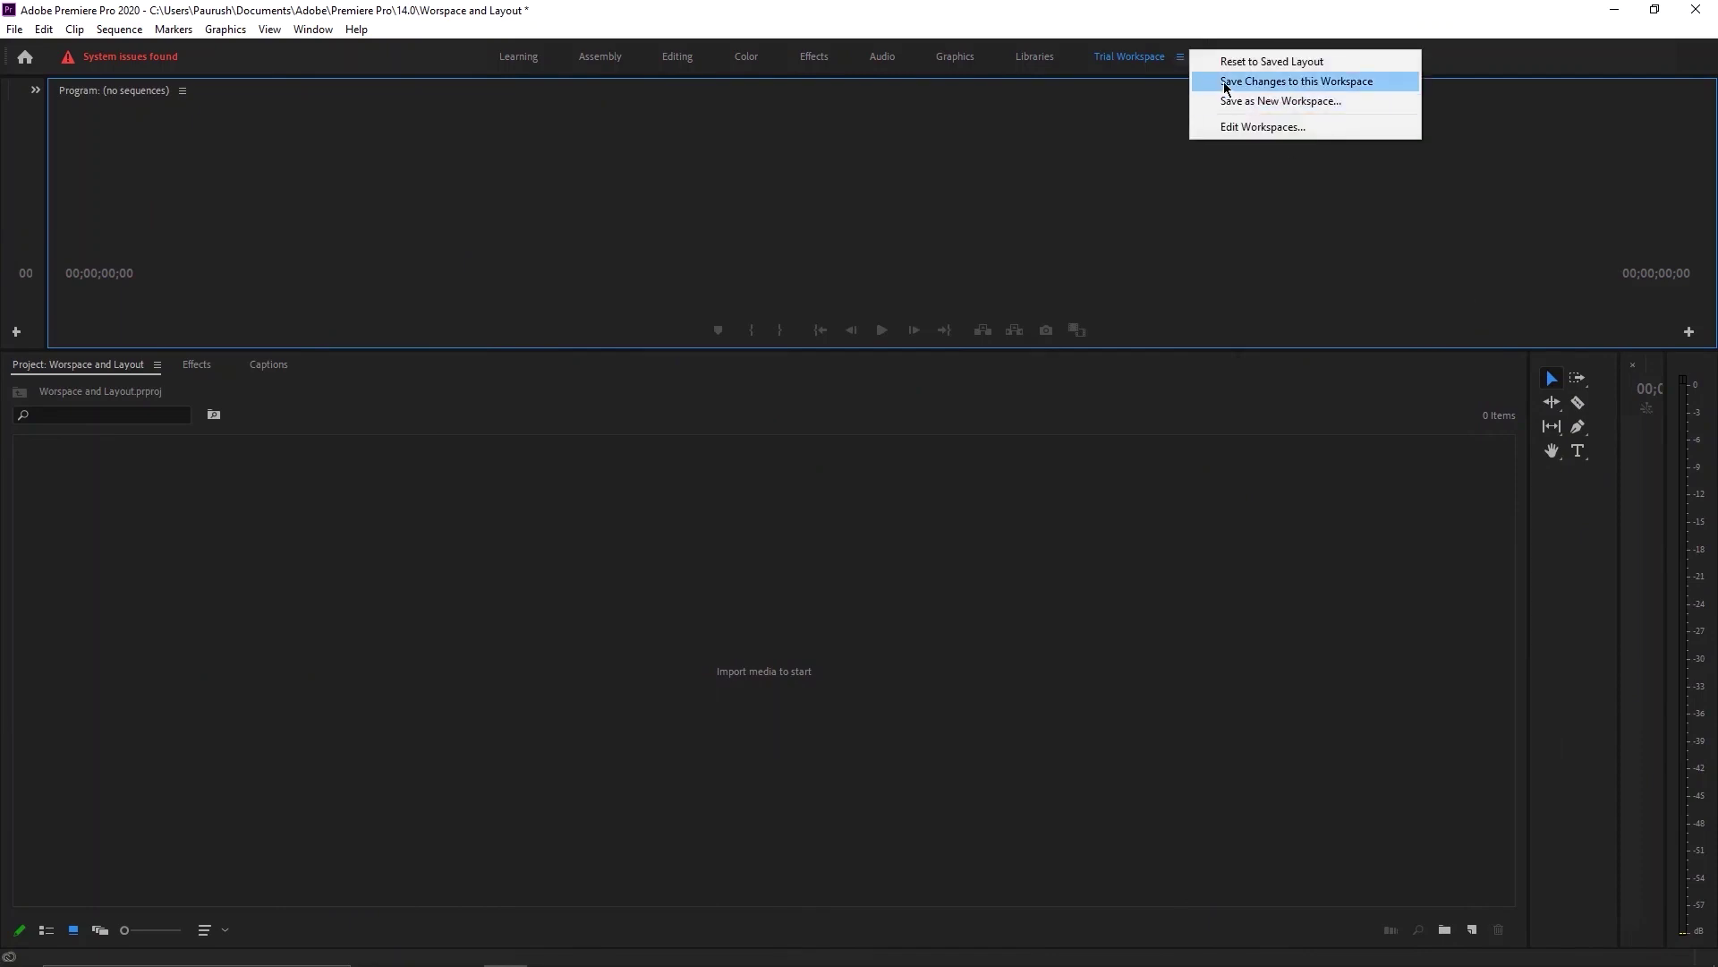
left_click(1224, 82)
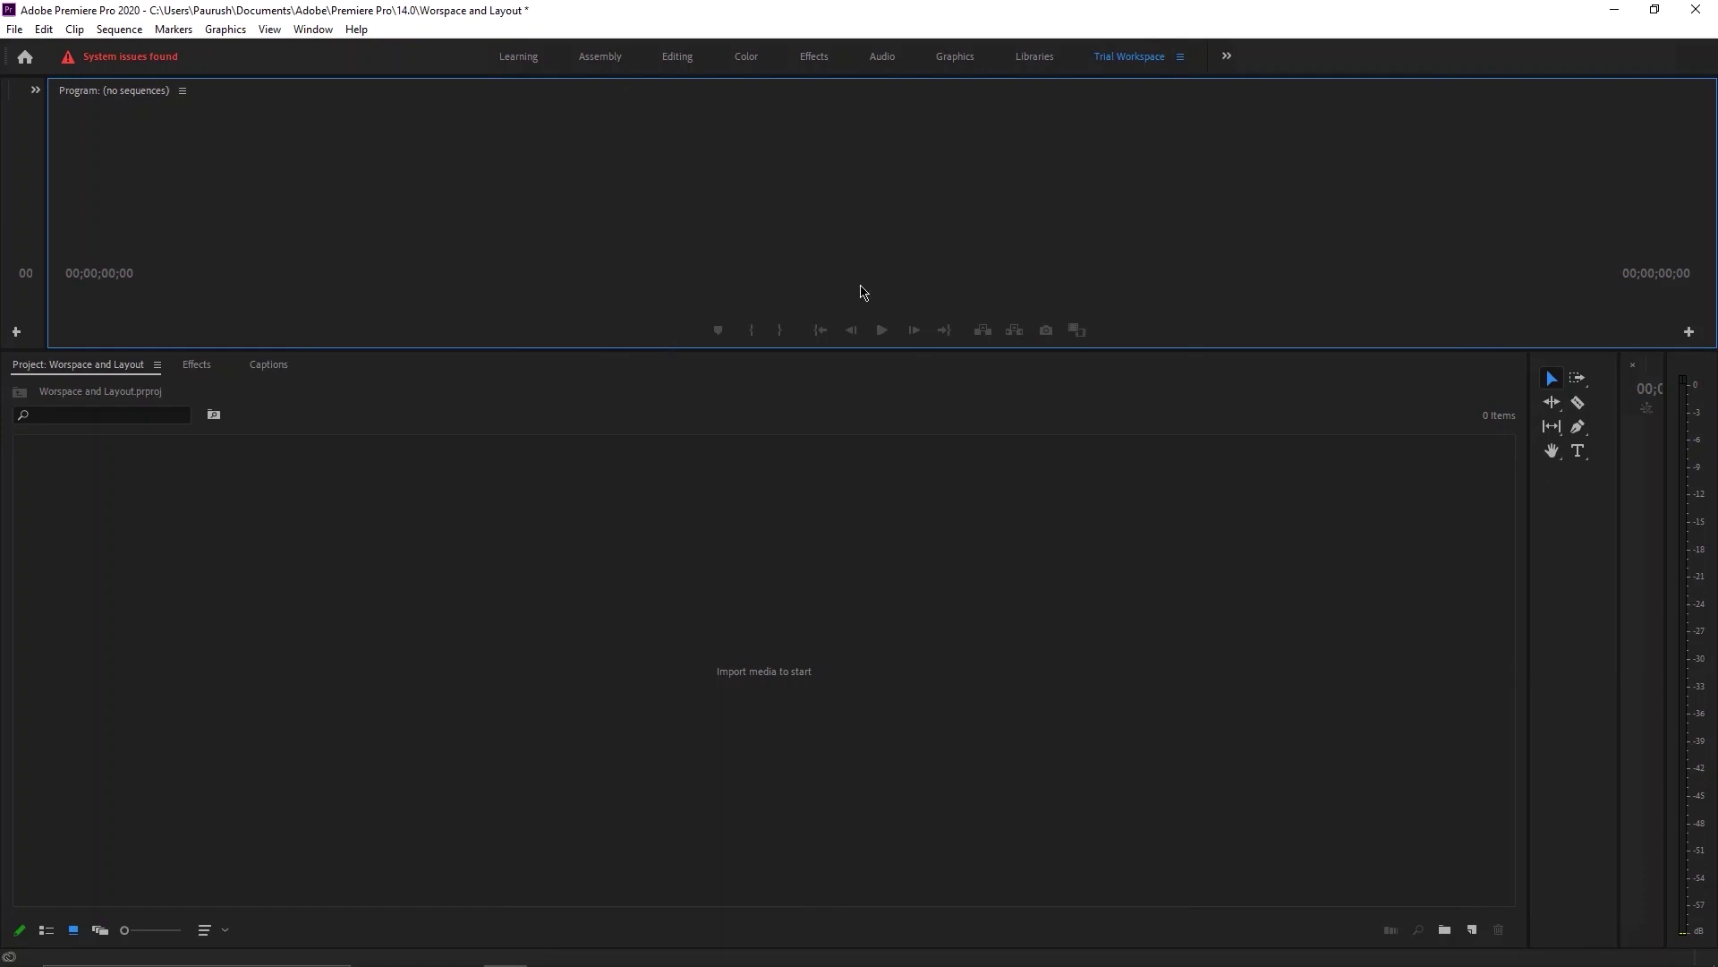
left_click(1181, 58)
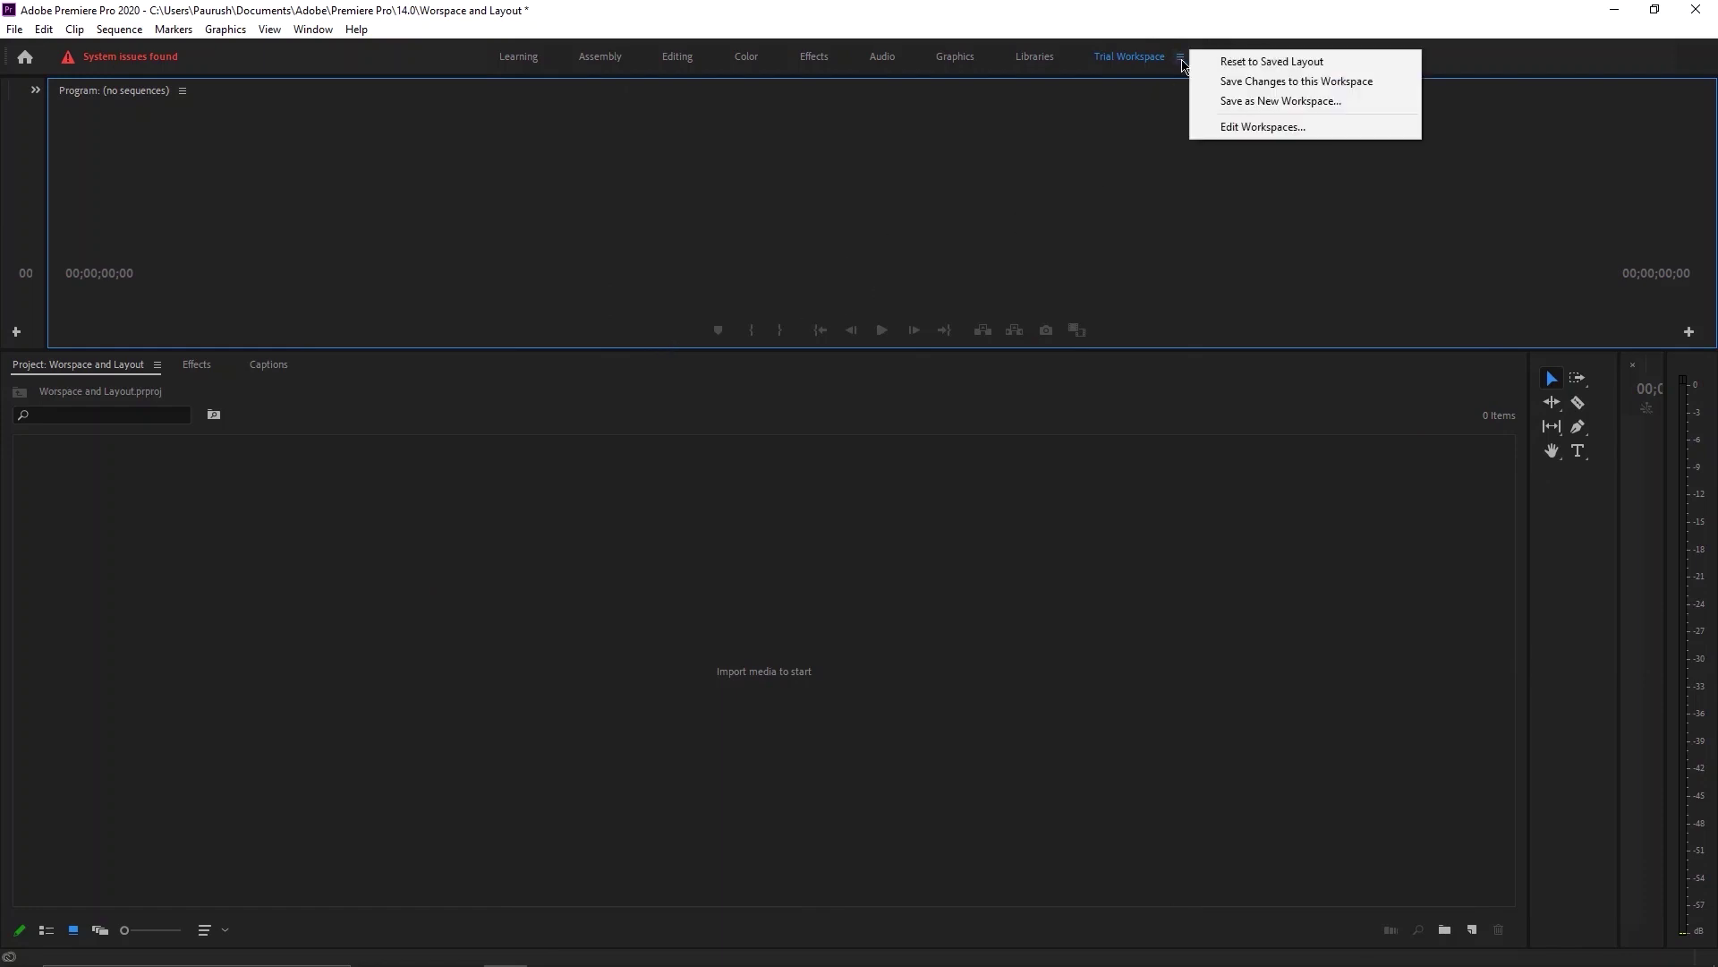
Reset the Trial Workspace to its saved layout and check its options menu.
left_click(1234, 66)
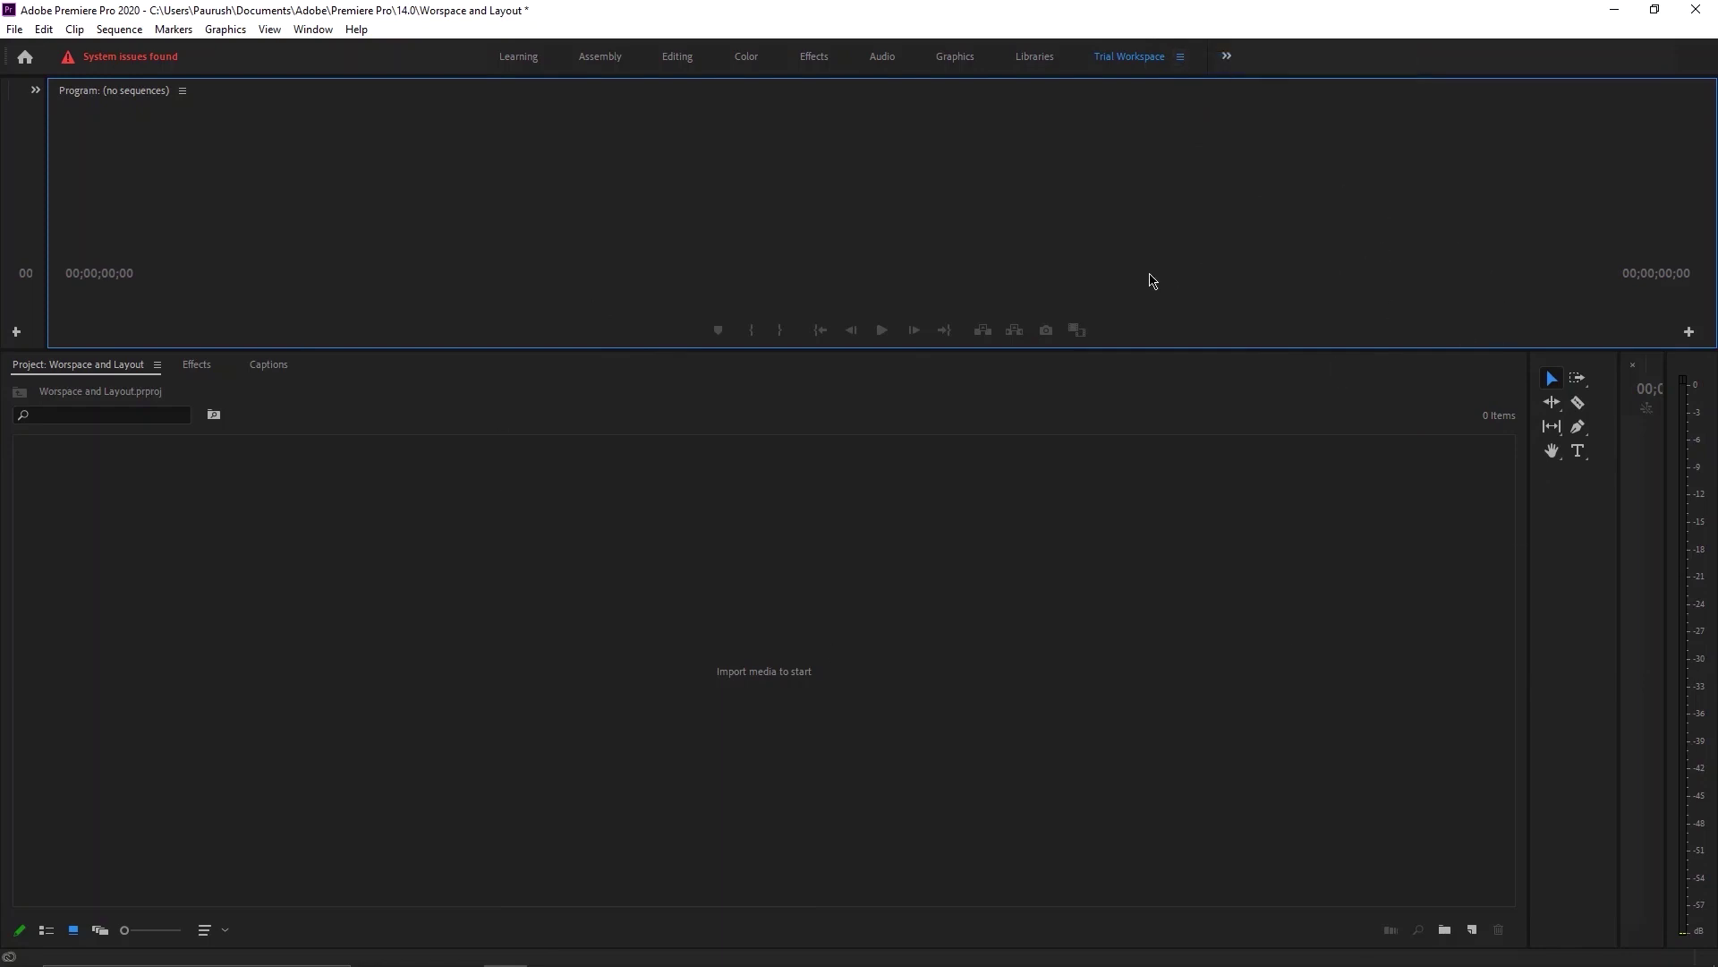
left_click(1182, 59)
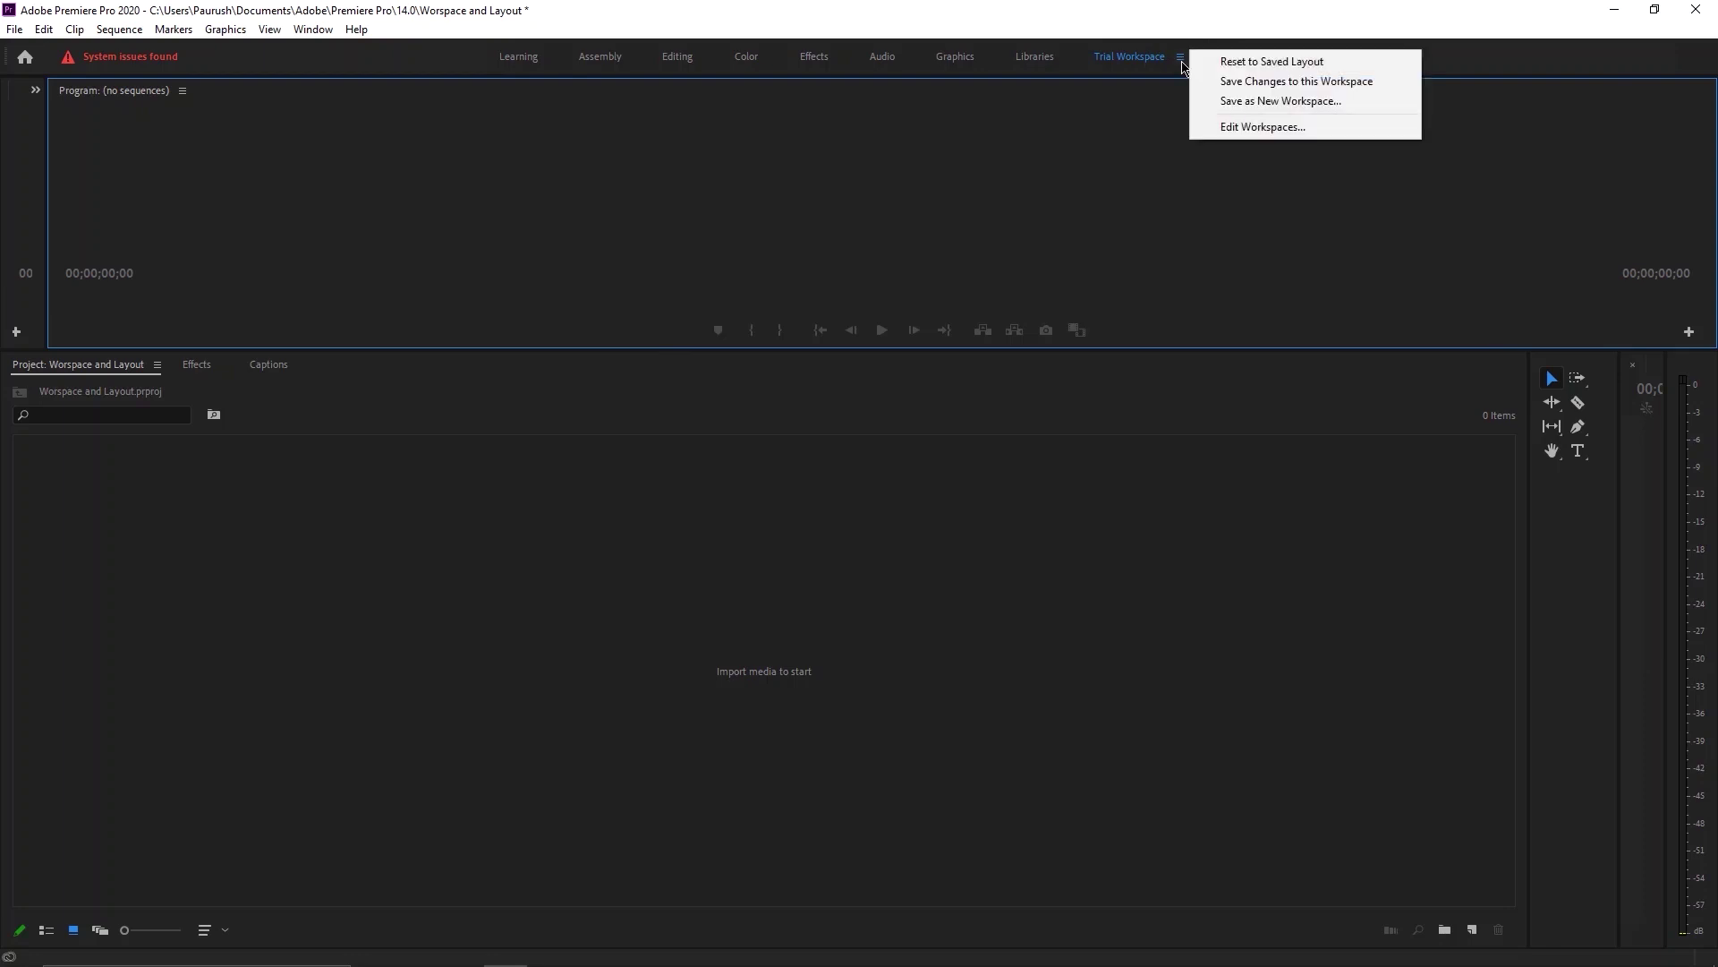
left_click(1186, 298)
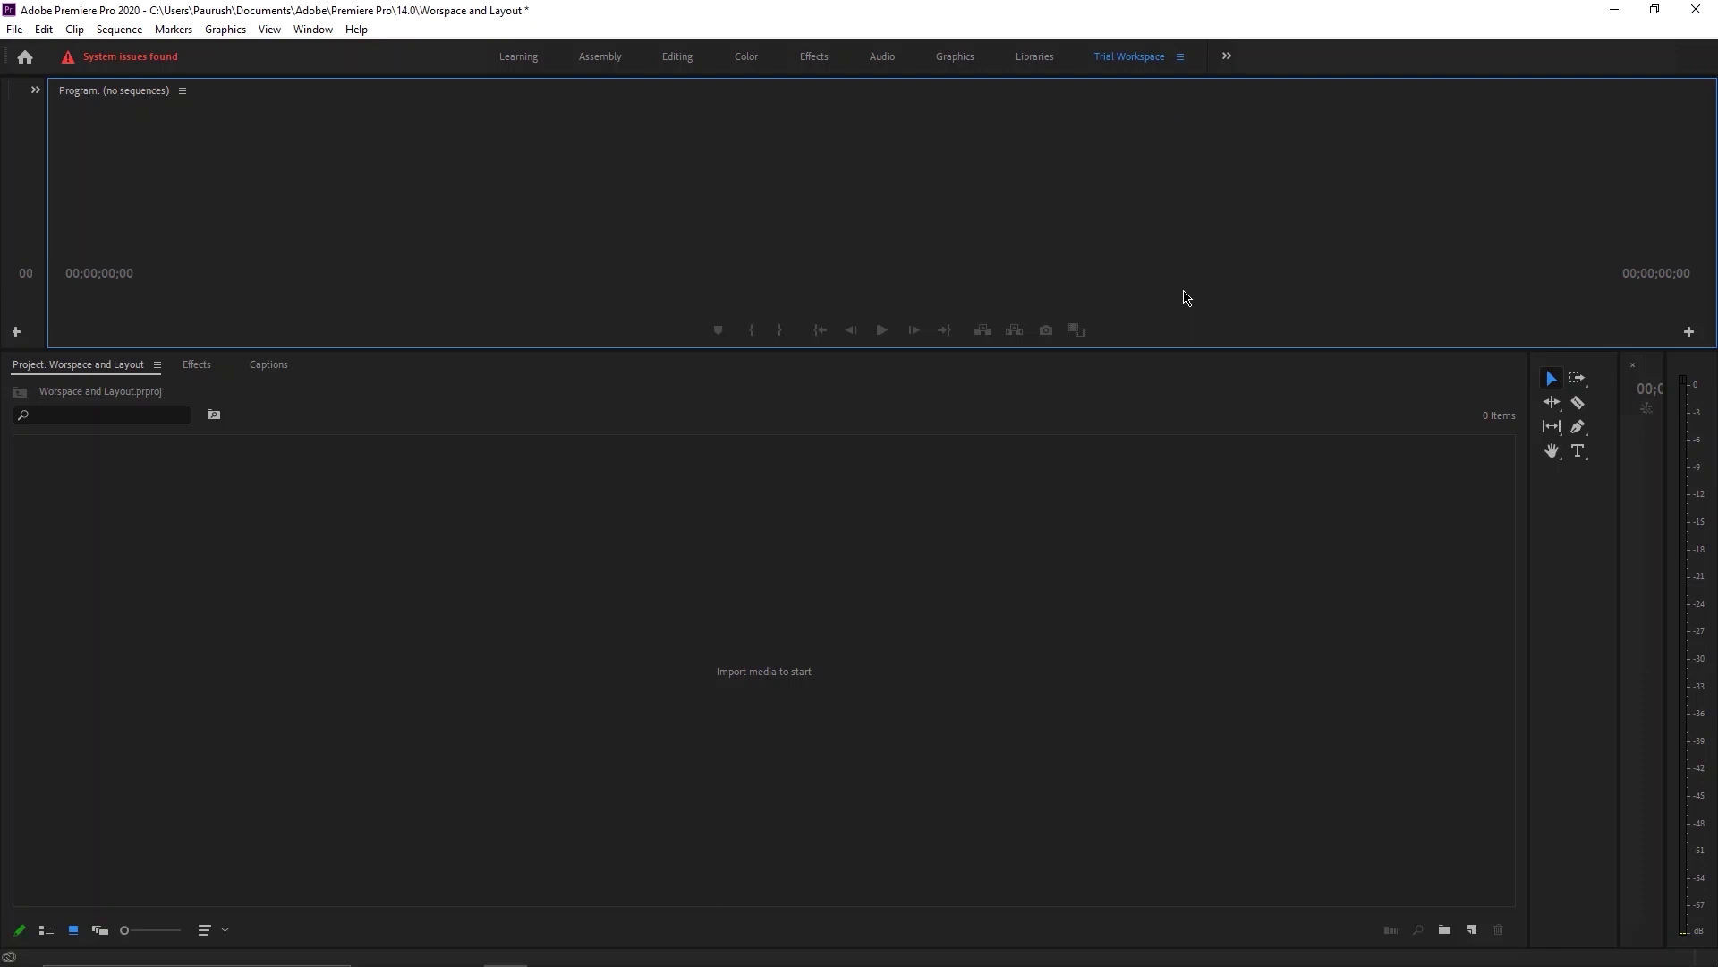
left_click(1183, 56)
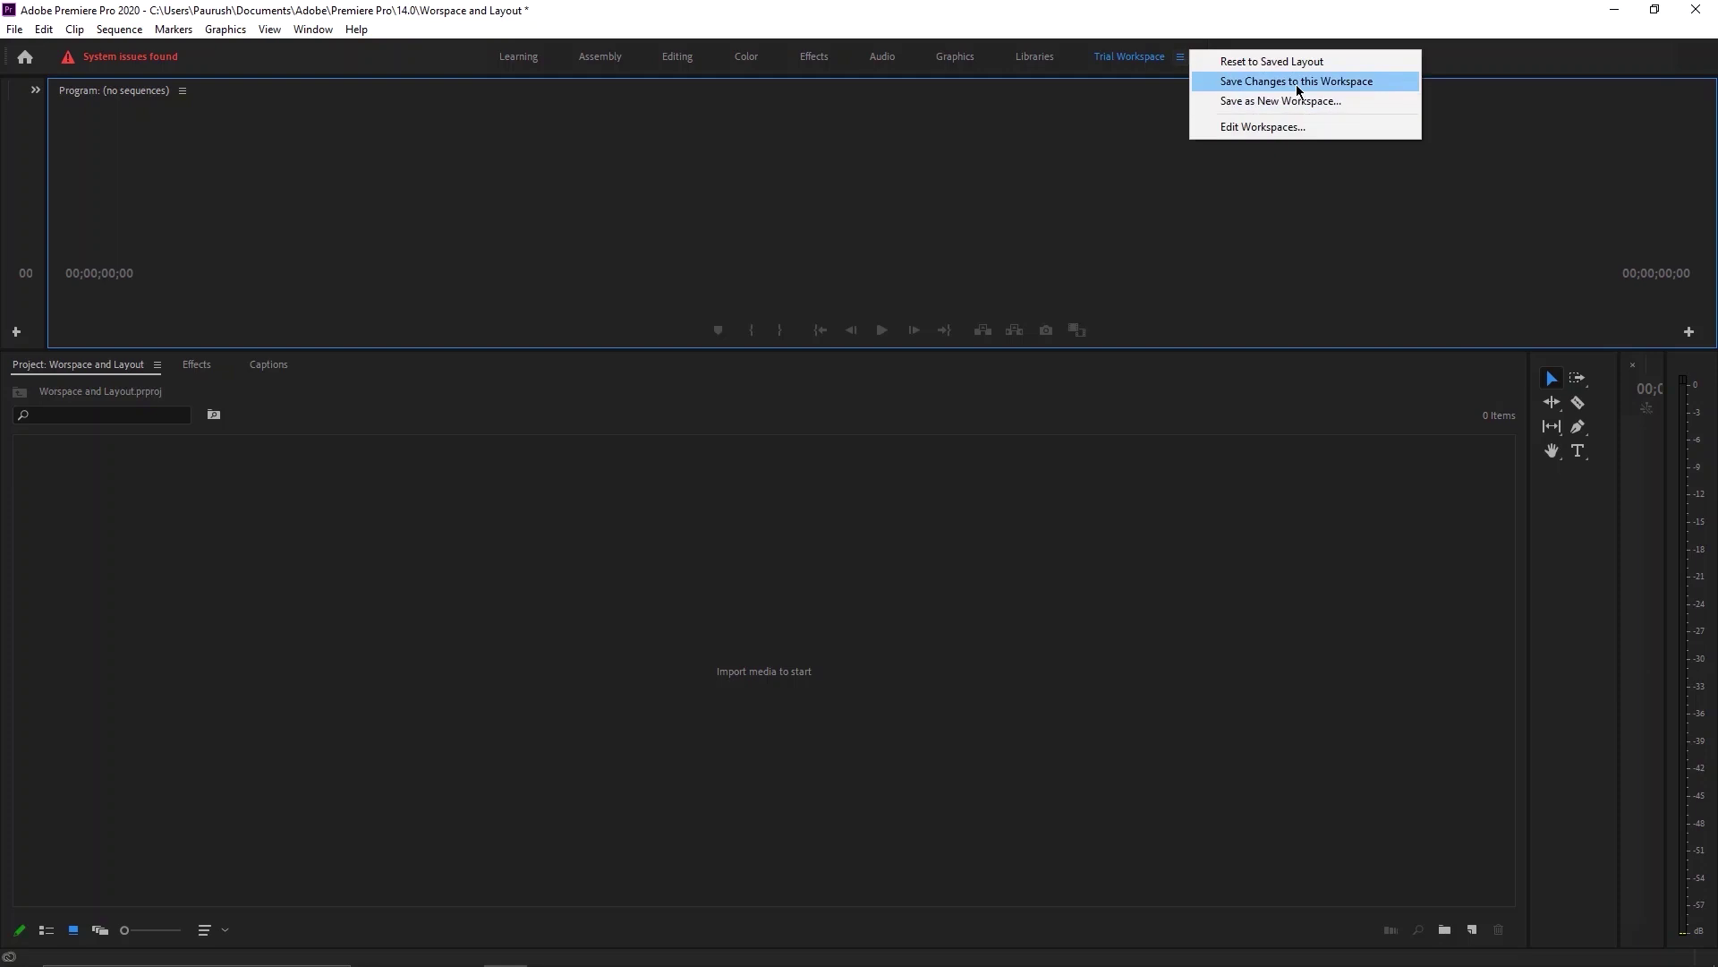
left_click(994, 240)
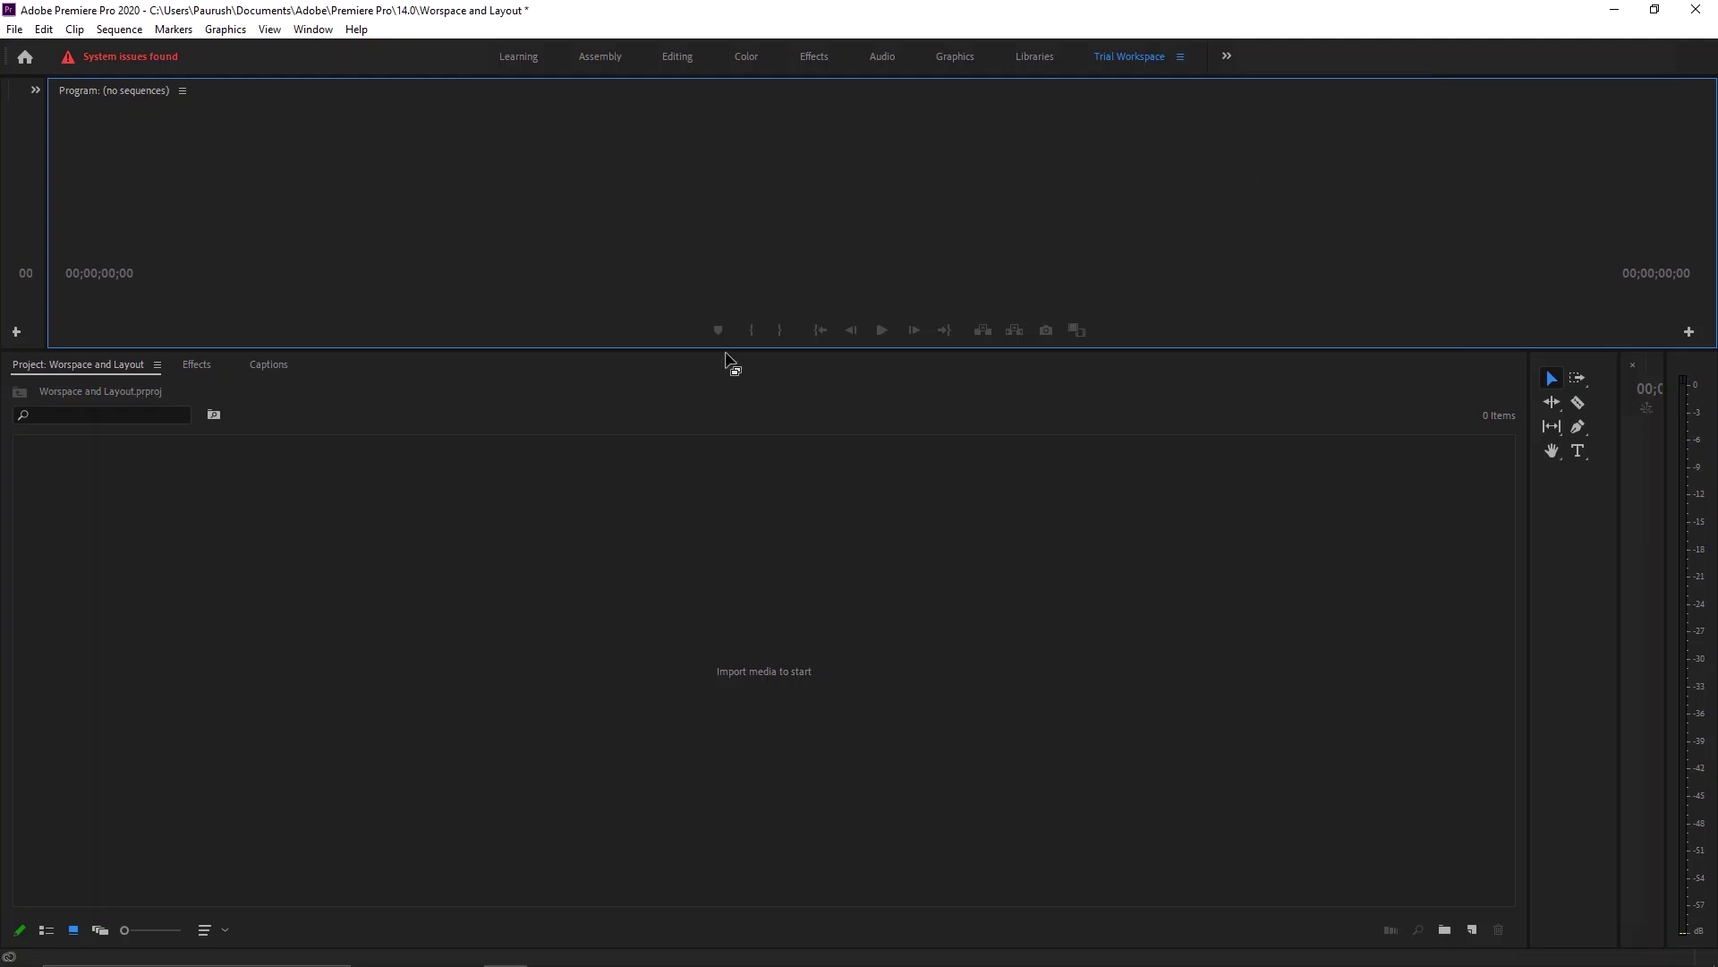
Drag the panel divider down to make the Program monitor taller.
left_click_drag(715, 350, 704, 518)
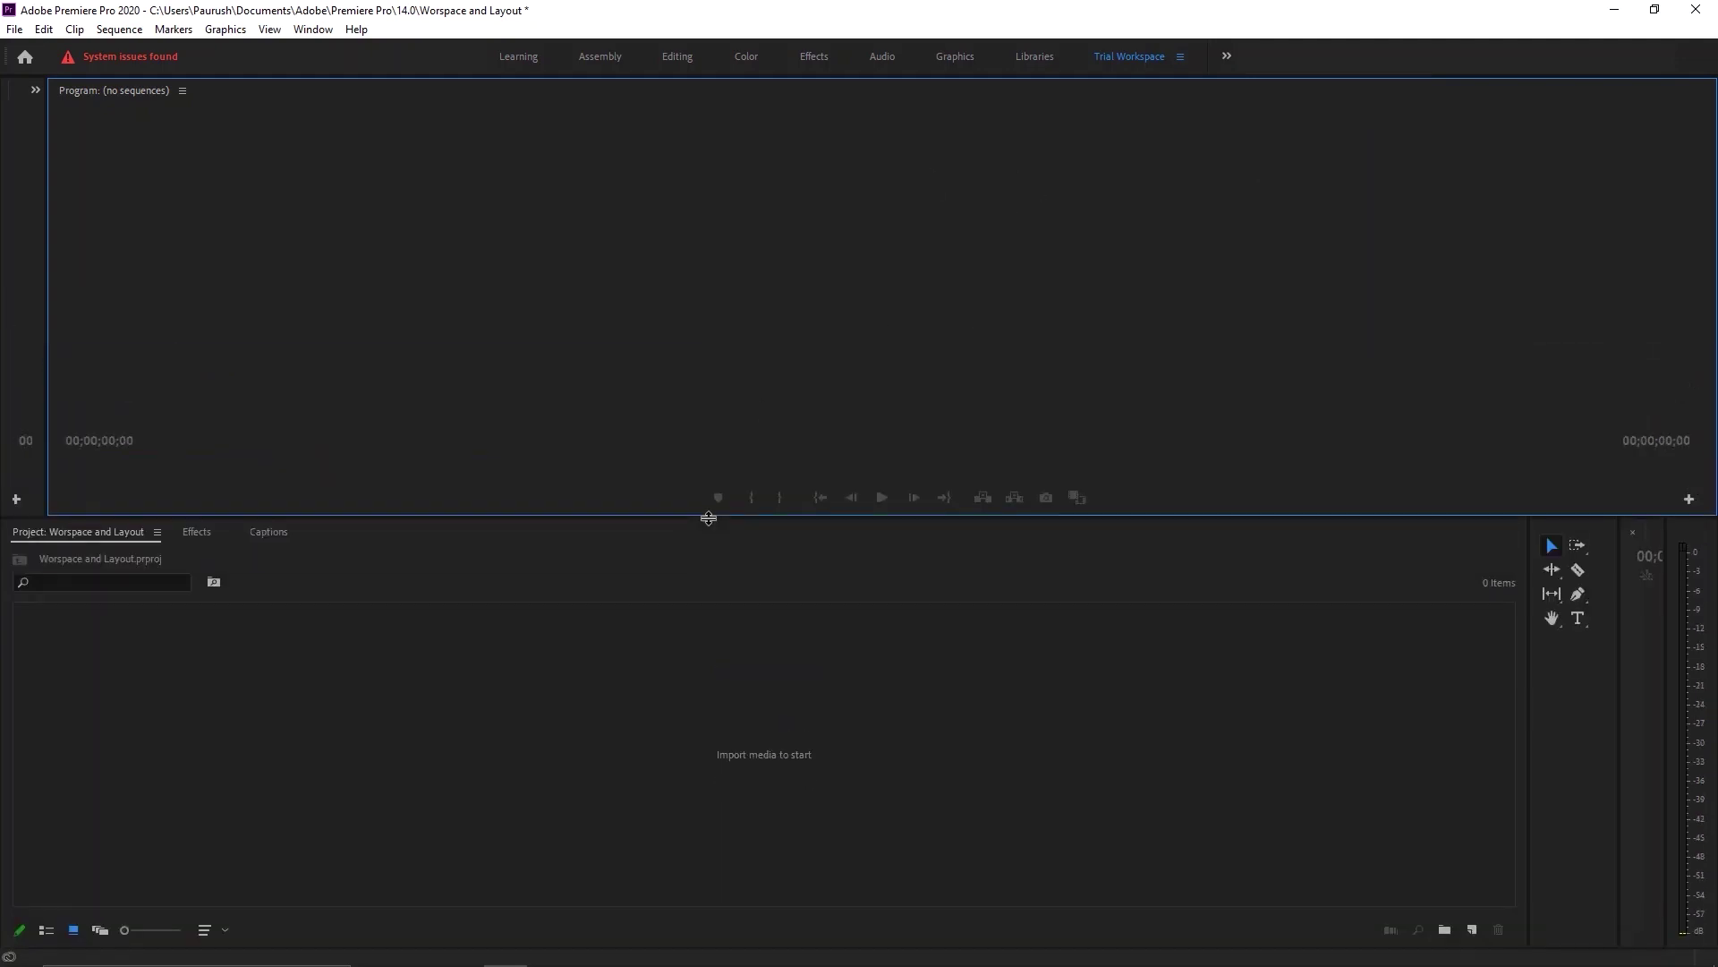
left_click(1180, 57)
left_click(1227, 307)
Switch to the Editing workspace.
left_click(678, 56)
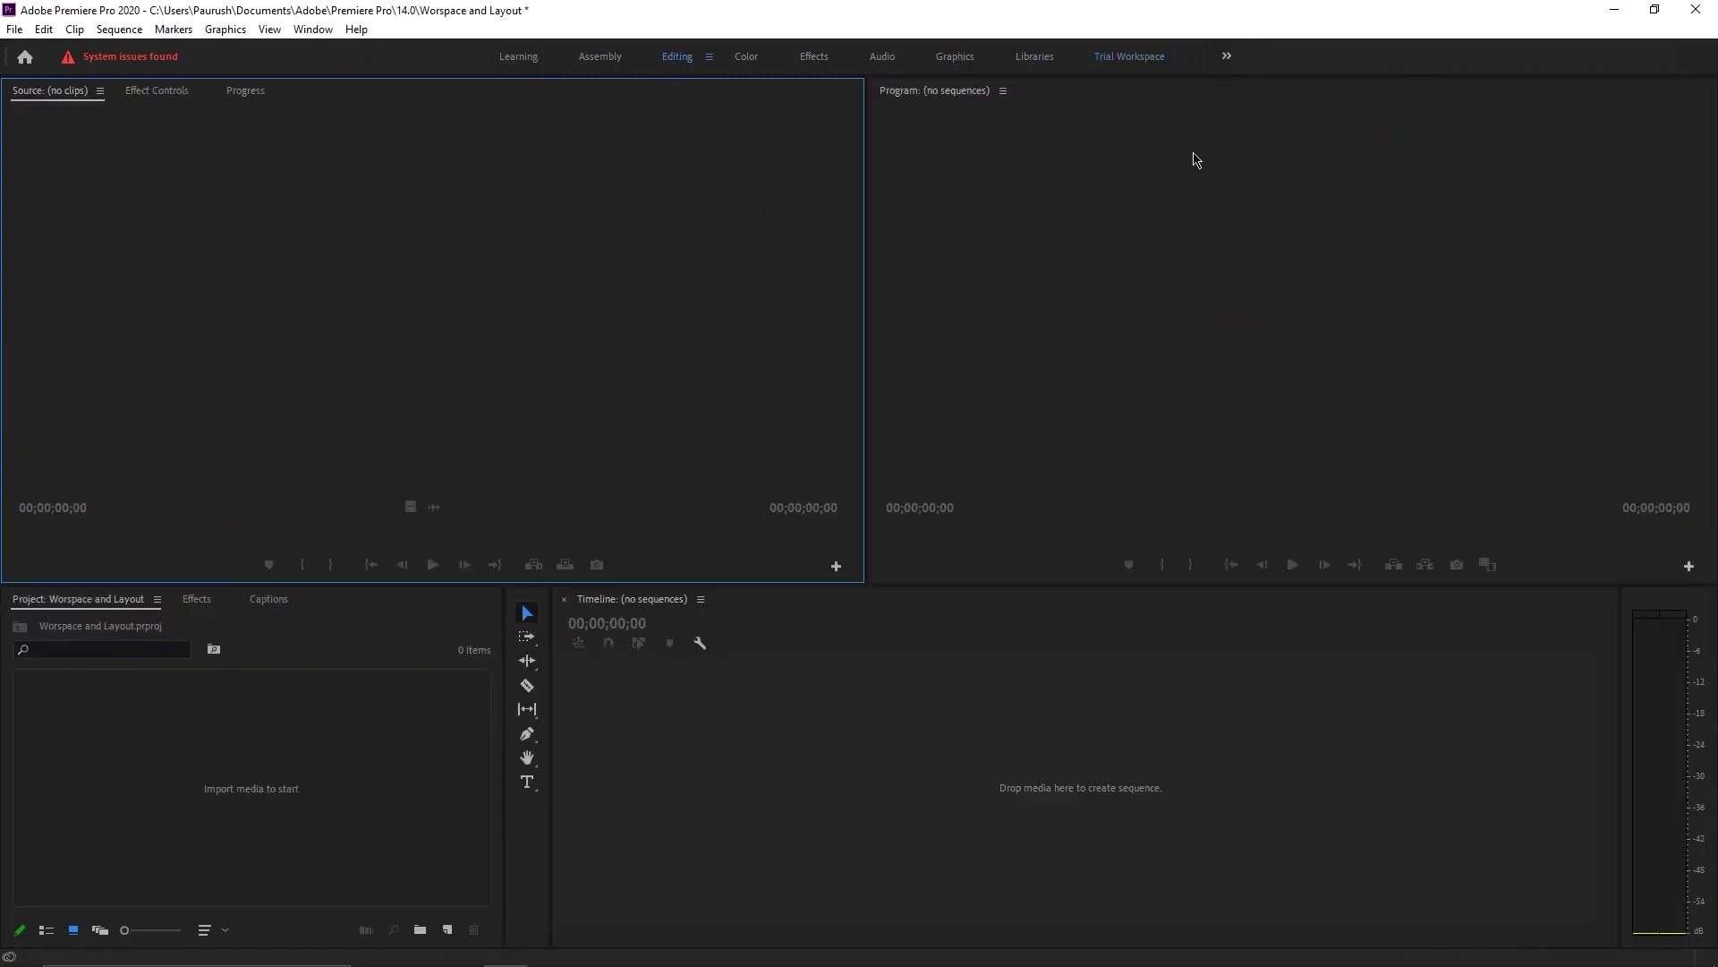
left_click(710, 57)
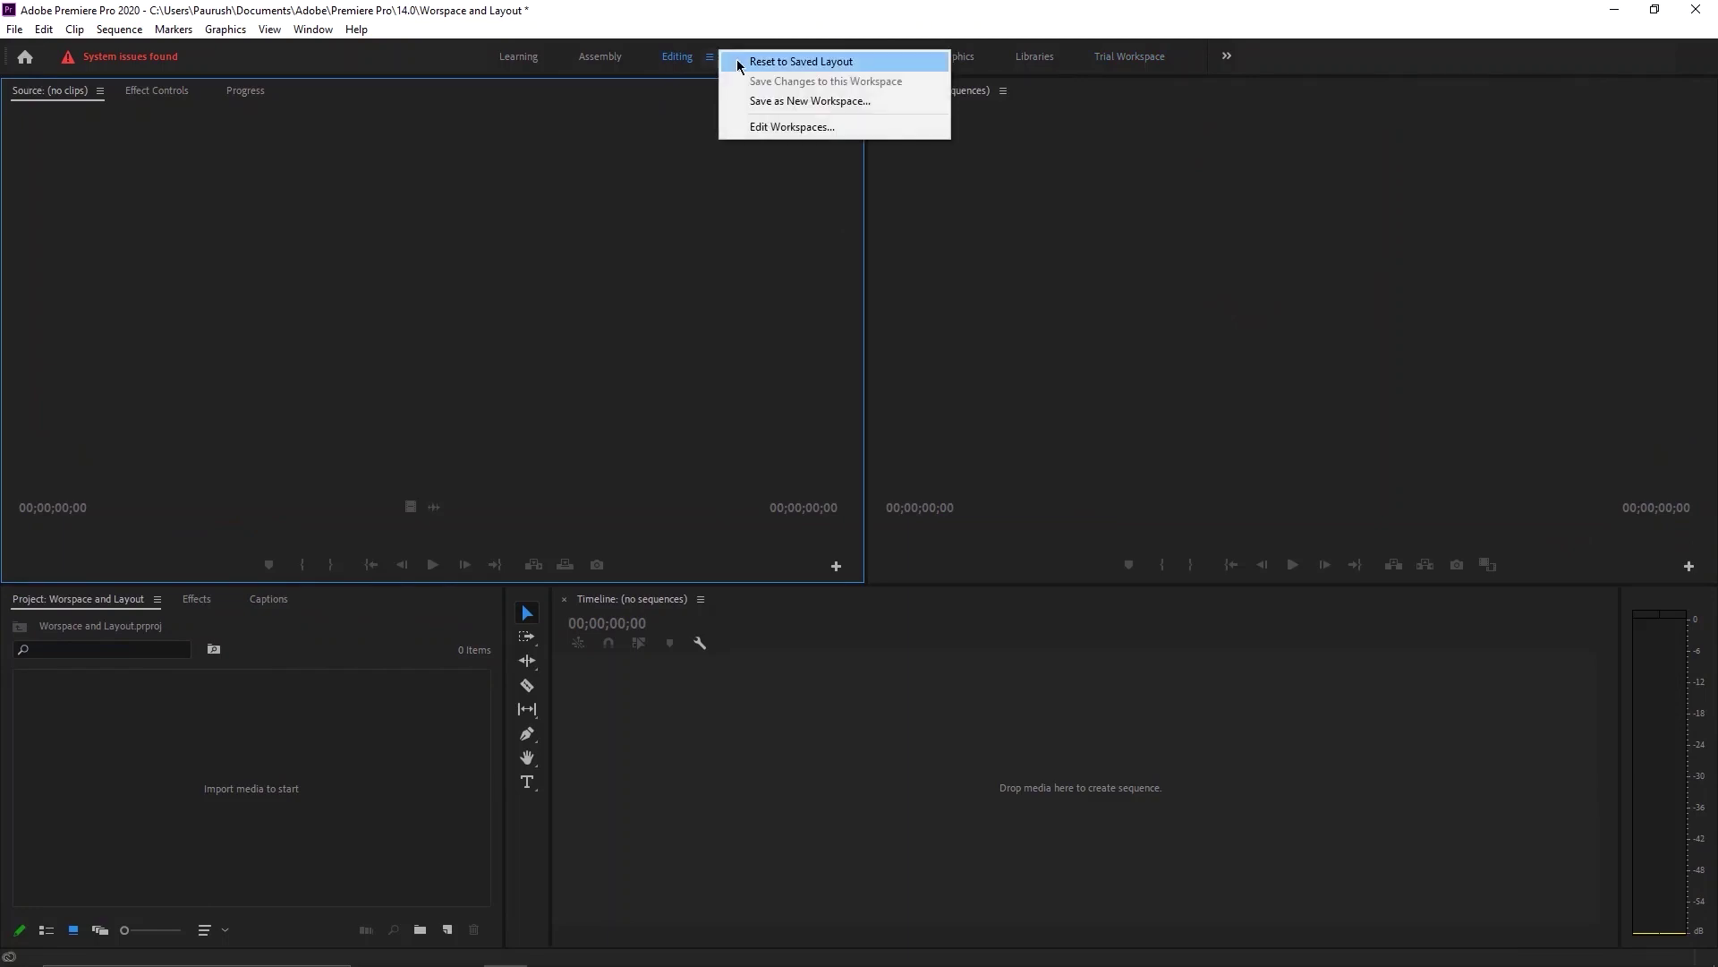
left_click(740, 61)
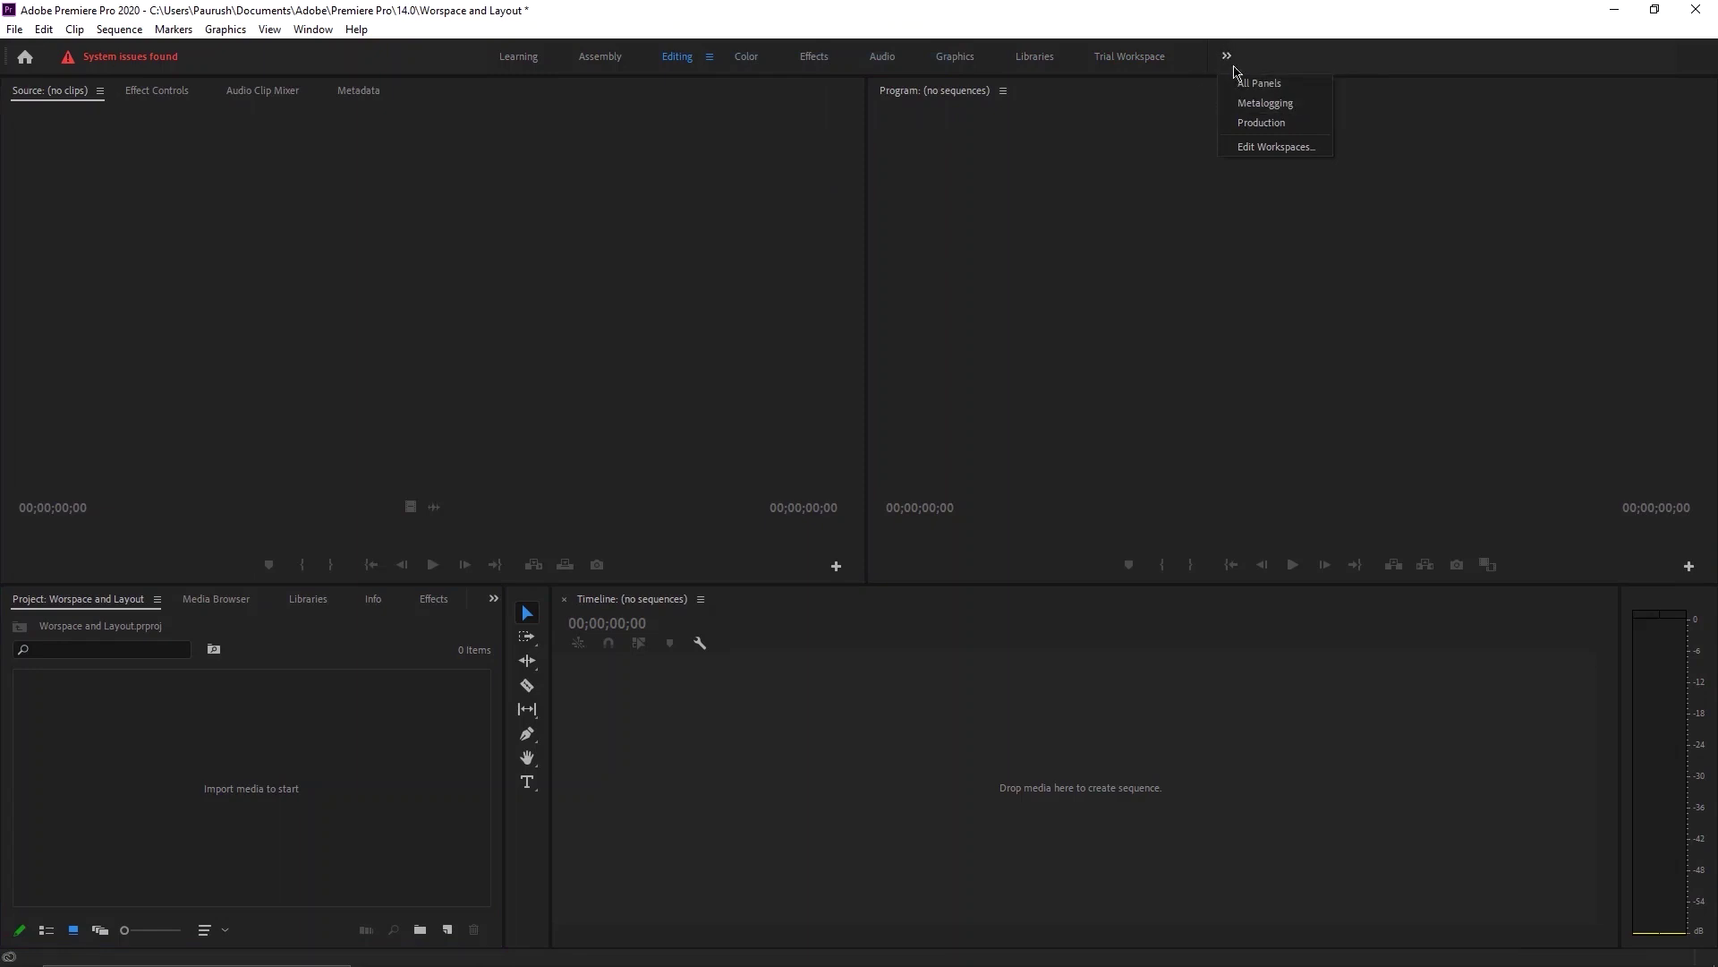
In Edit Workspaces, enlarge the dialog and delete the Trial Workspace.
left_click(1286, 152)
left_click_drag(933, 292, 958, 202)
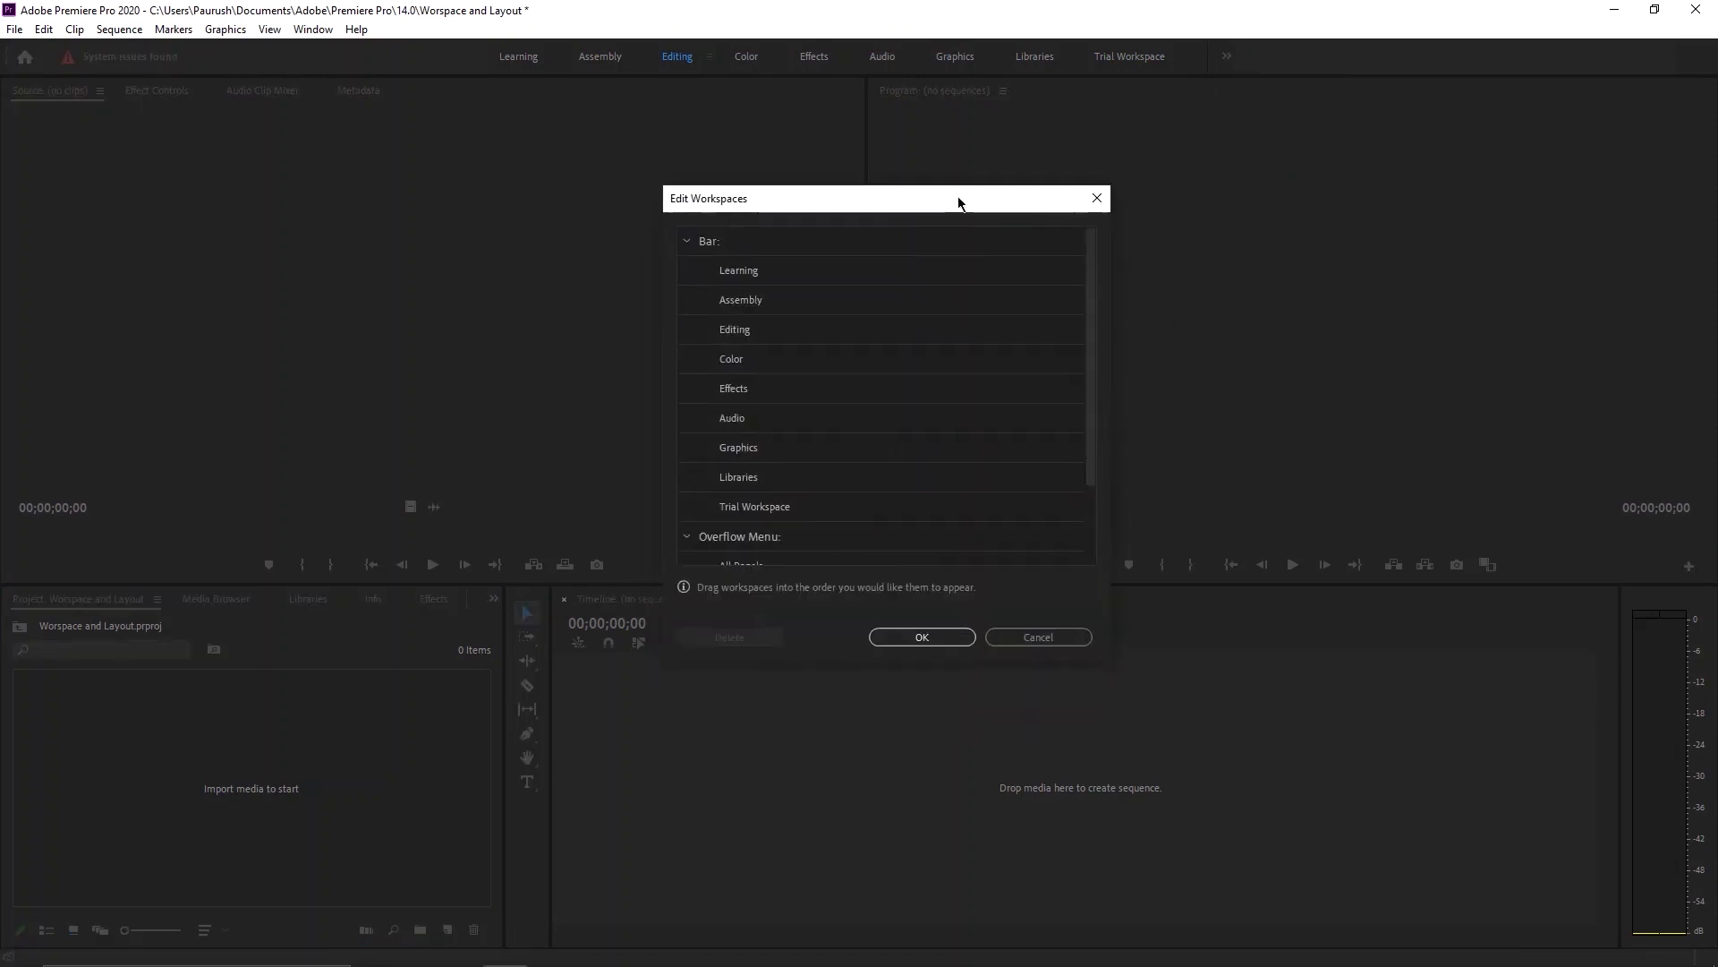
left_click_drag(1115, 659, 1560, 798)
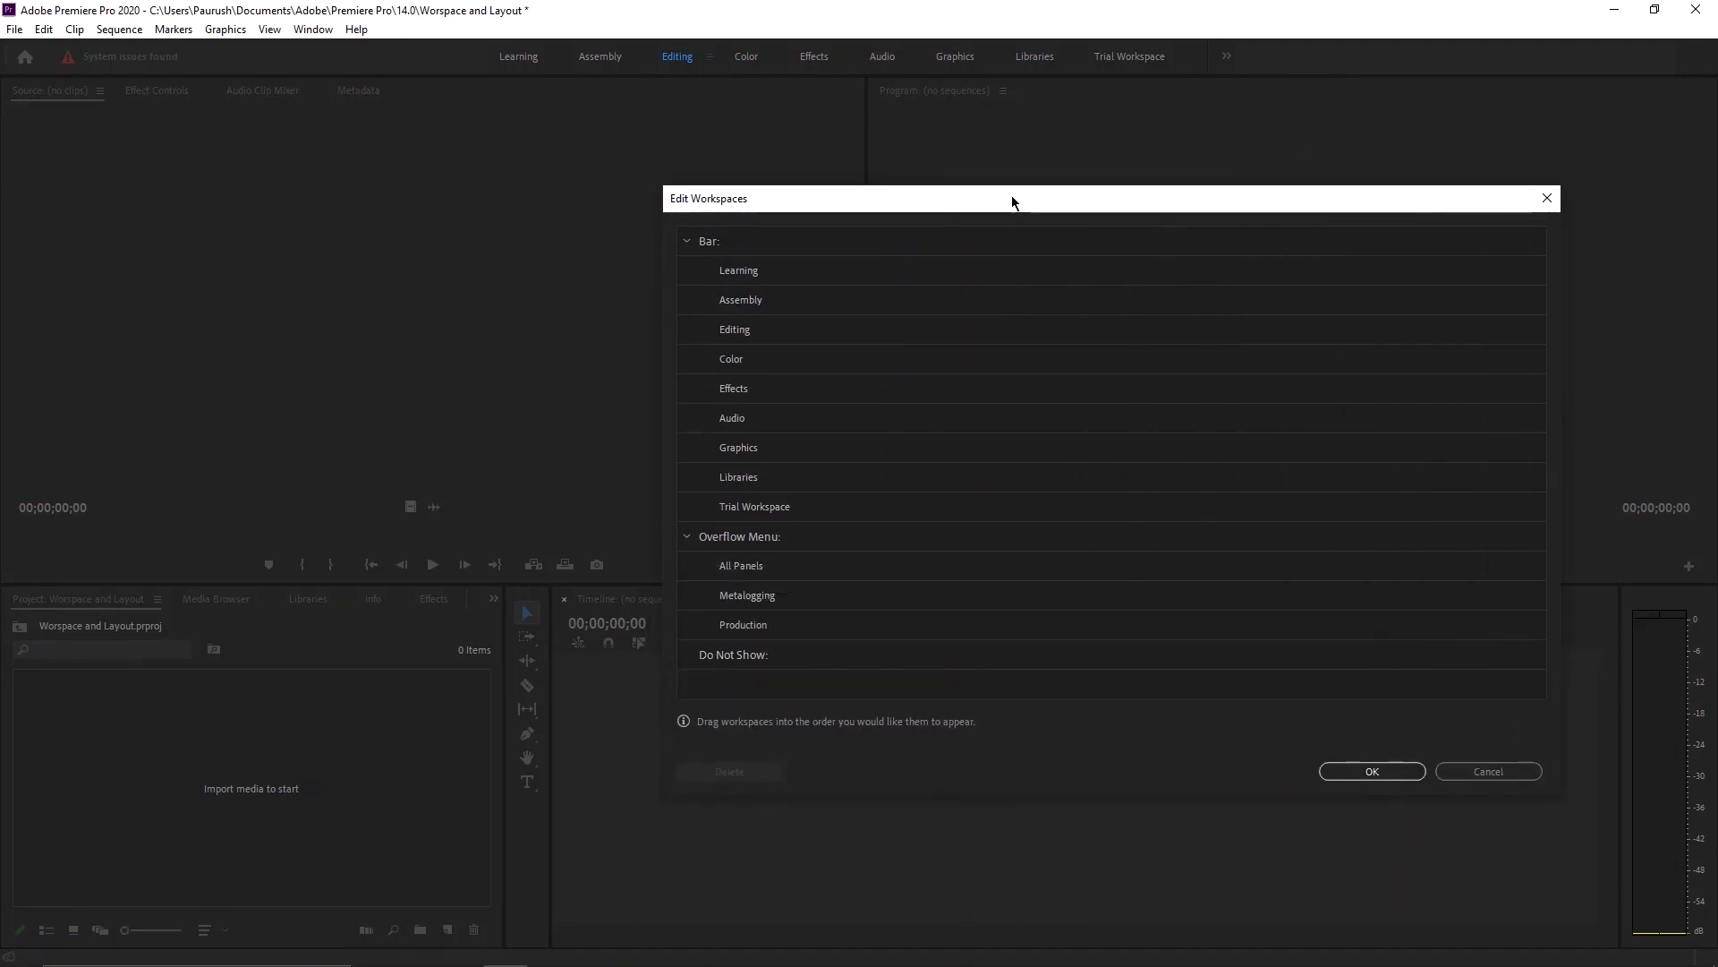
left_click_drag(1013, 197, 932, 186)
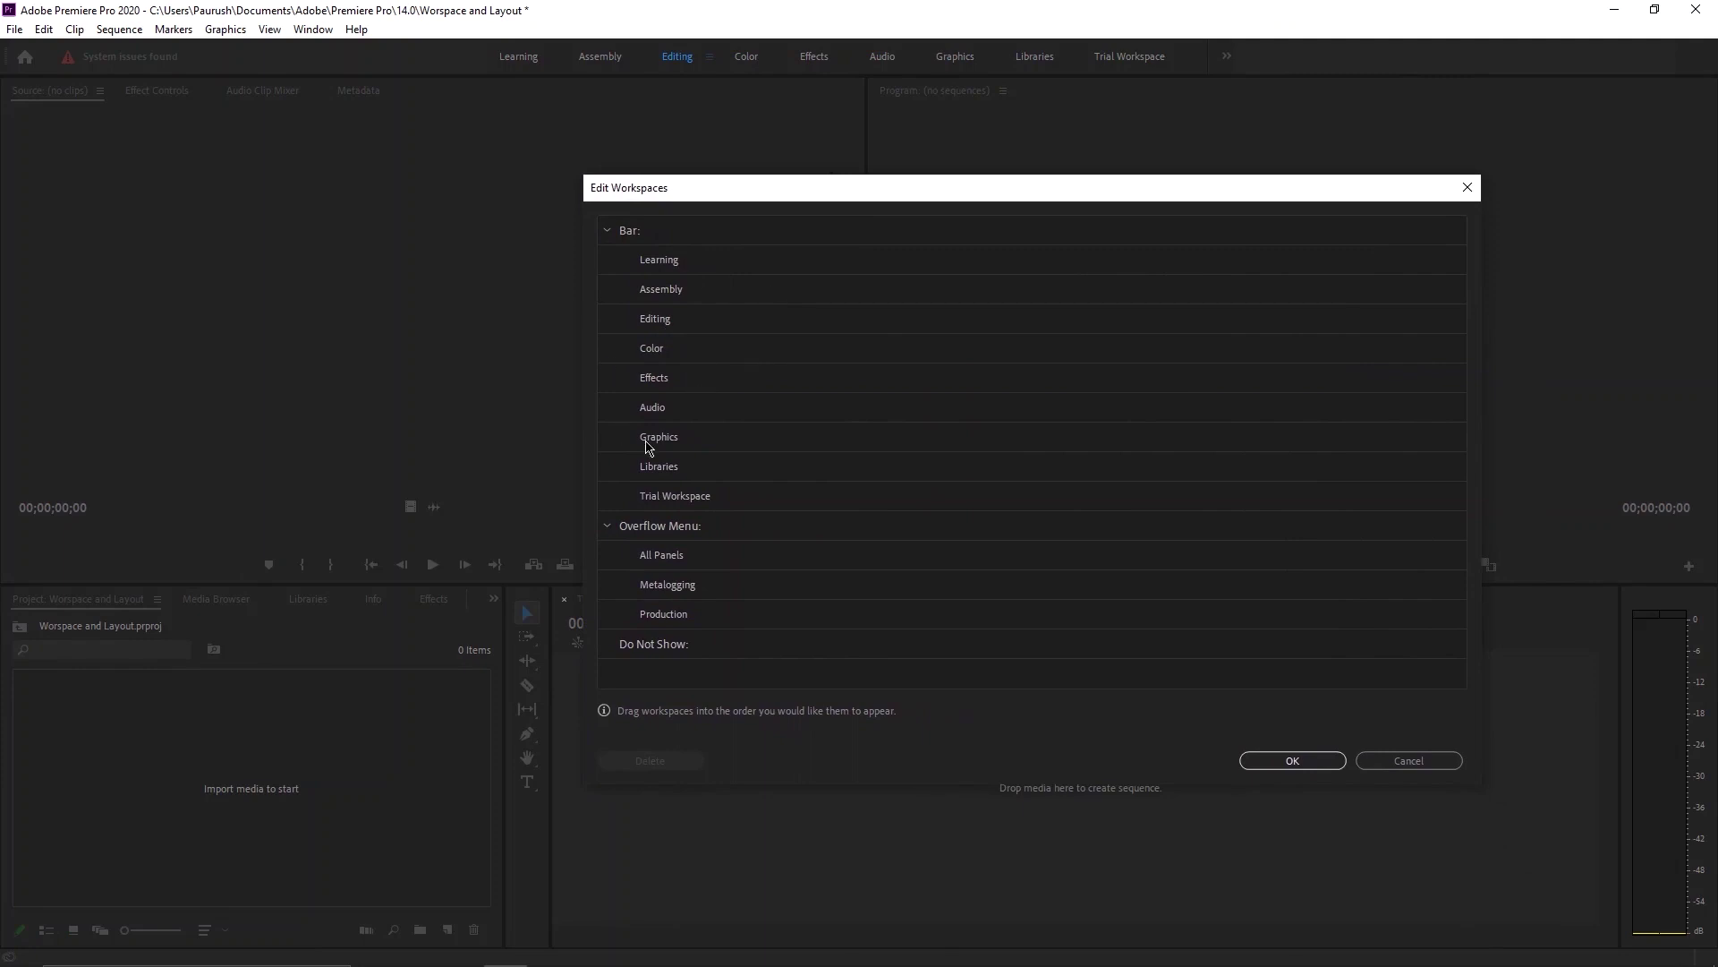
left_click(699, 503)
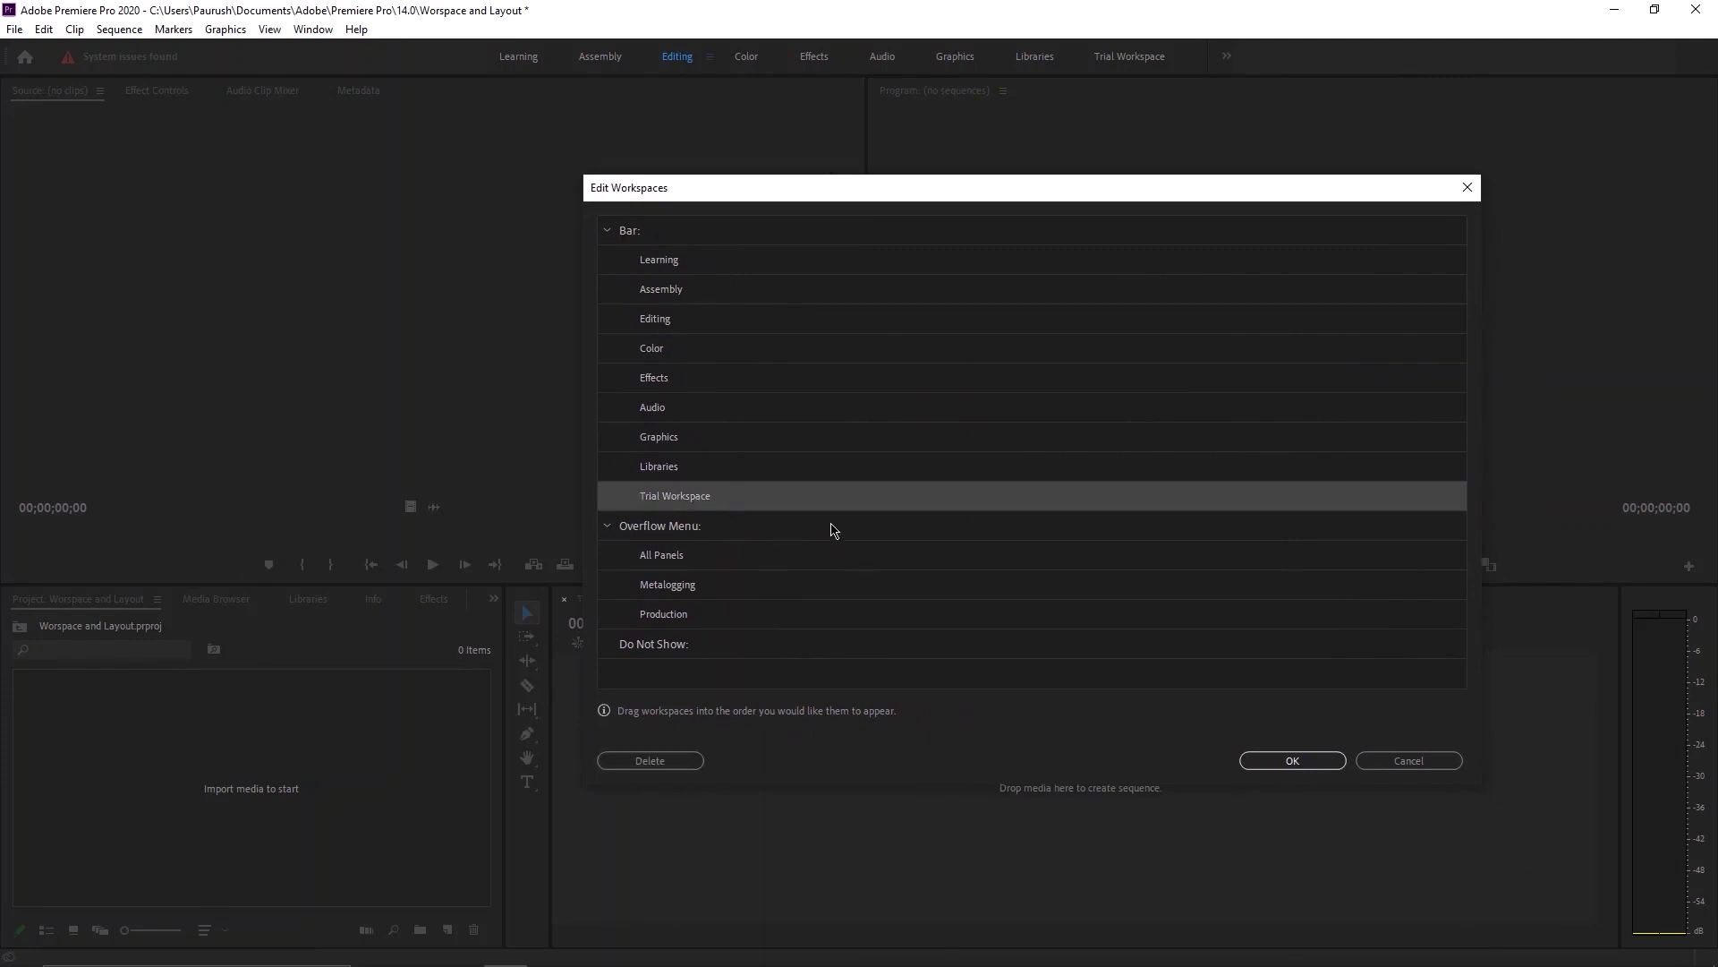
left_click(671, 761)
Confirm the deletion, then reopen Edit Workspaces and enlarge it to show every workspace.
left_click(1290, 760)
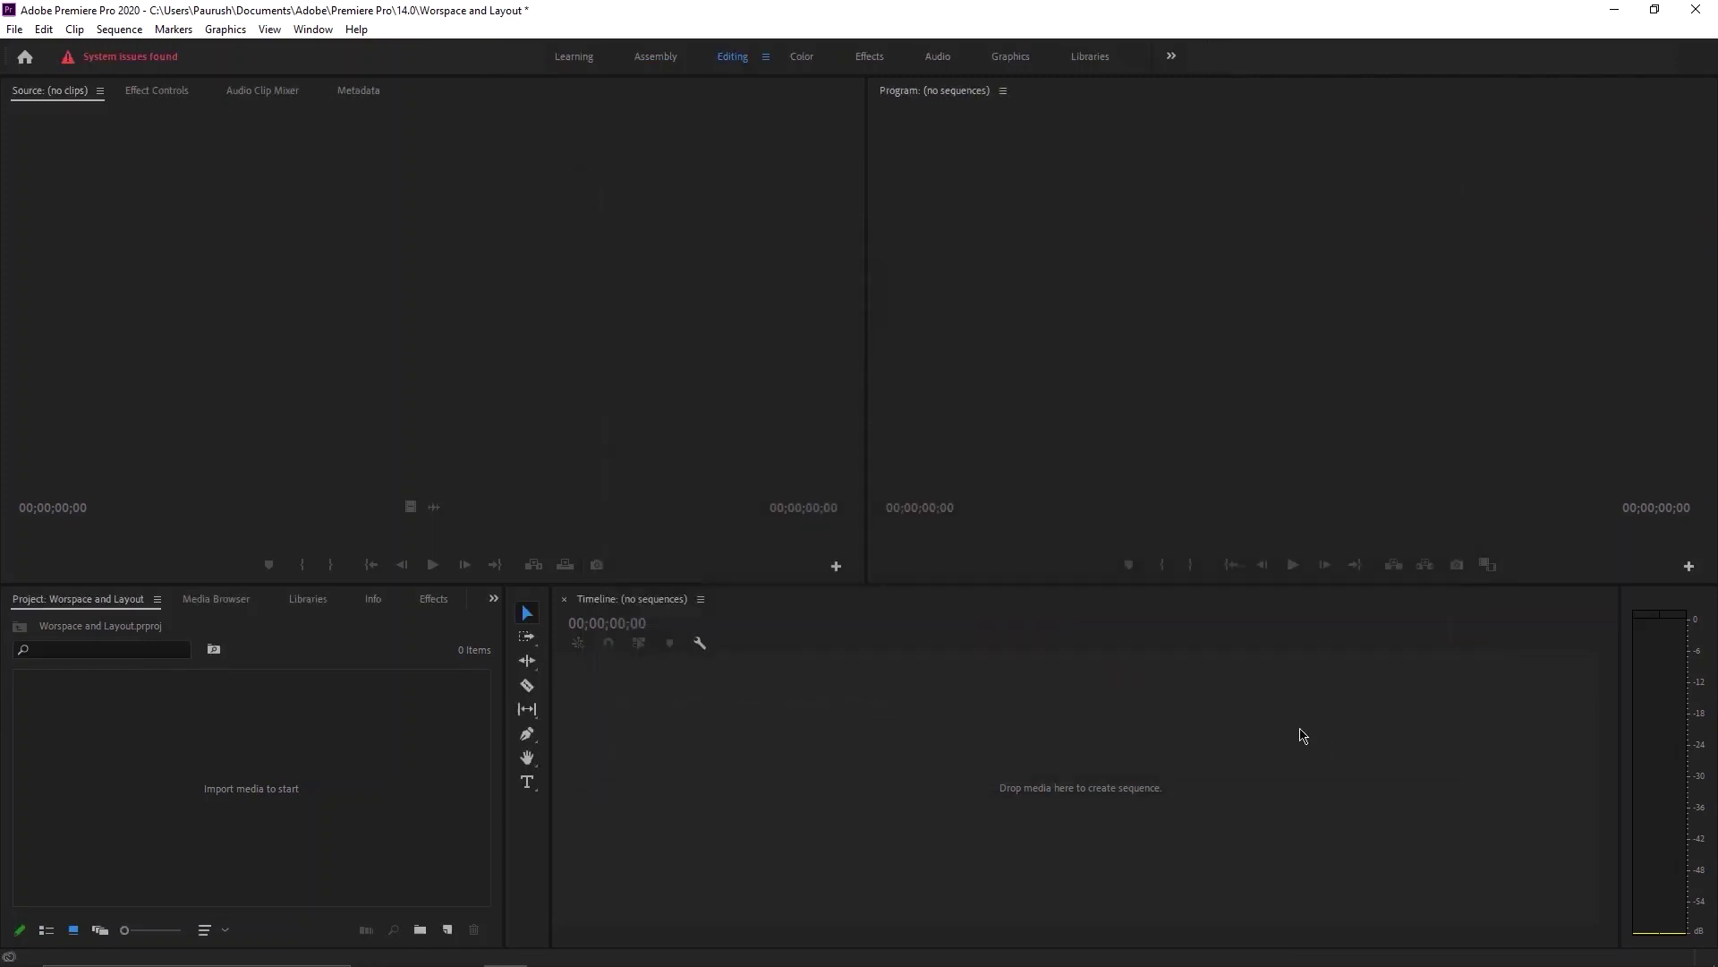
left_click(1173, 59)
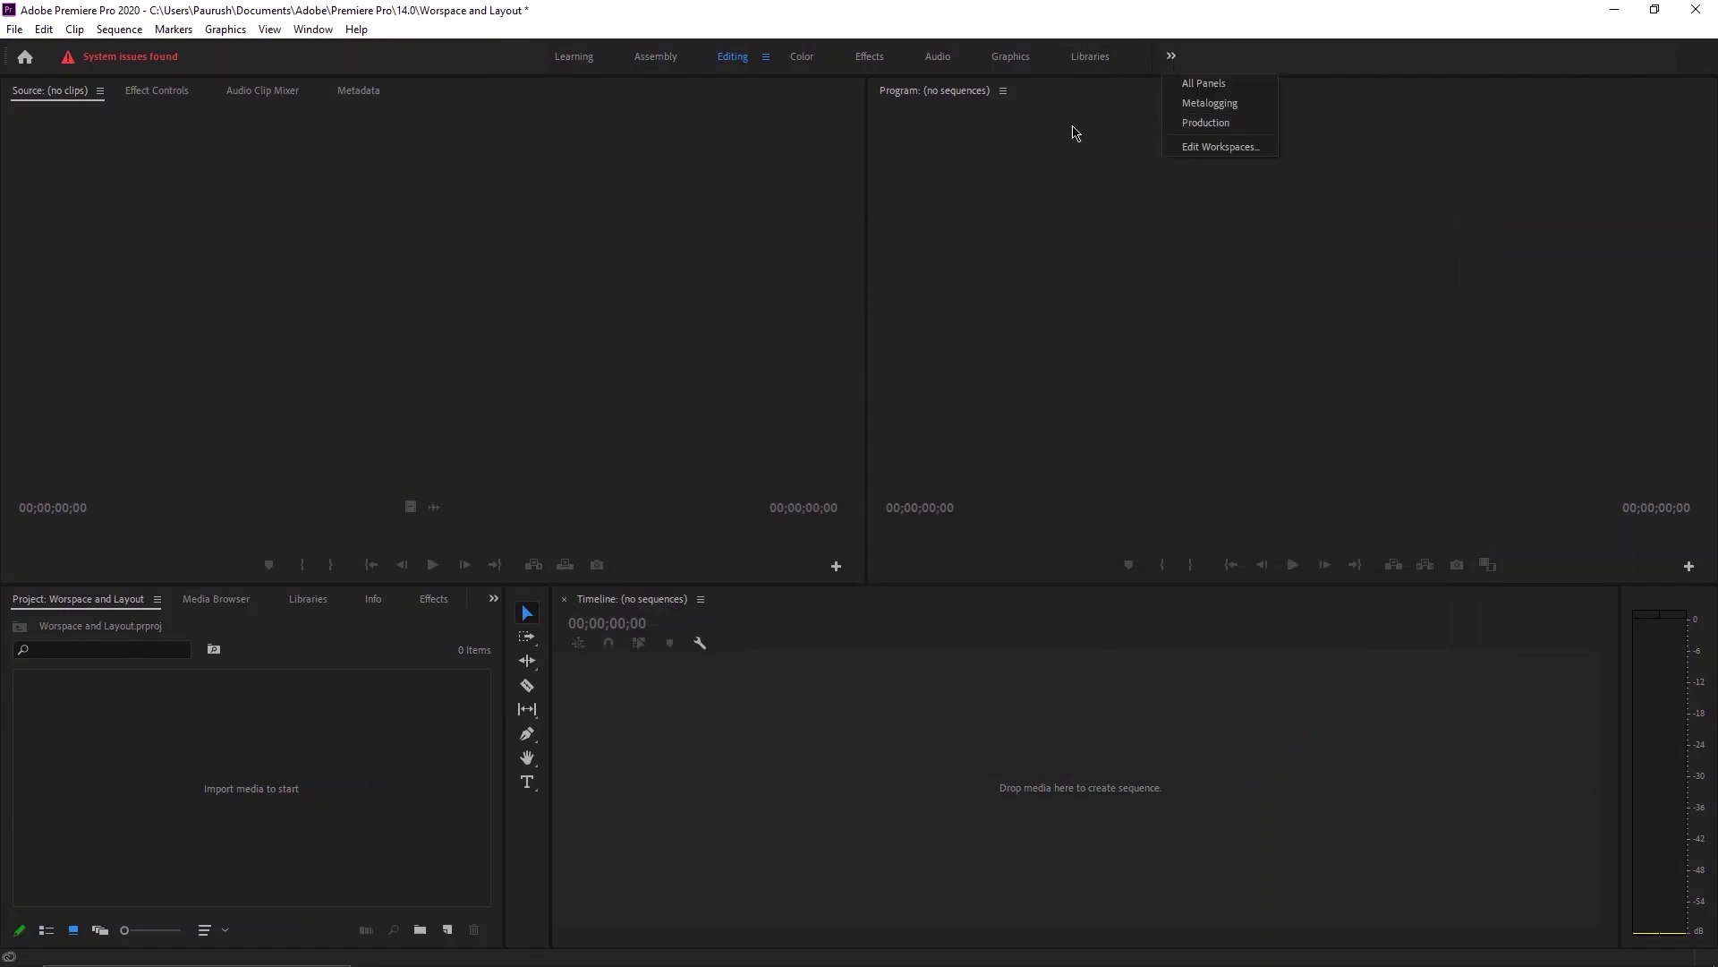
left_click(1065, 172)
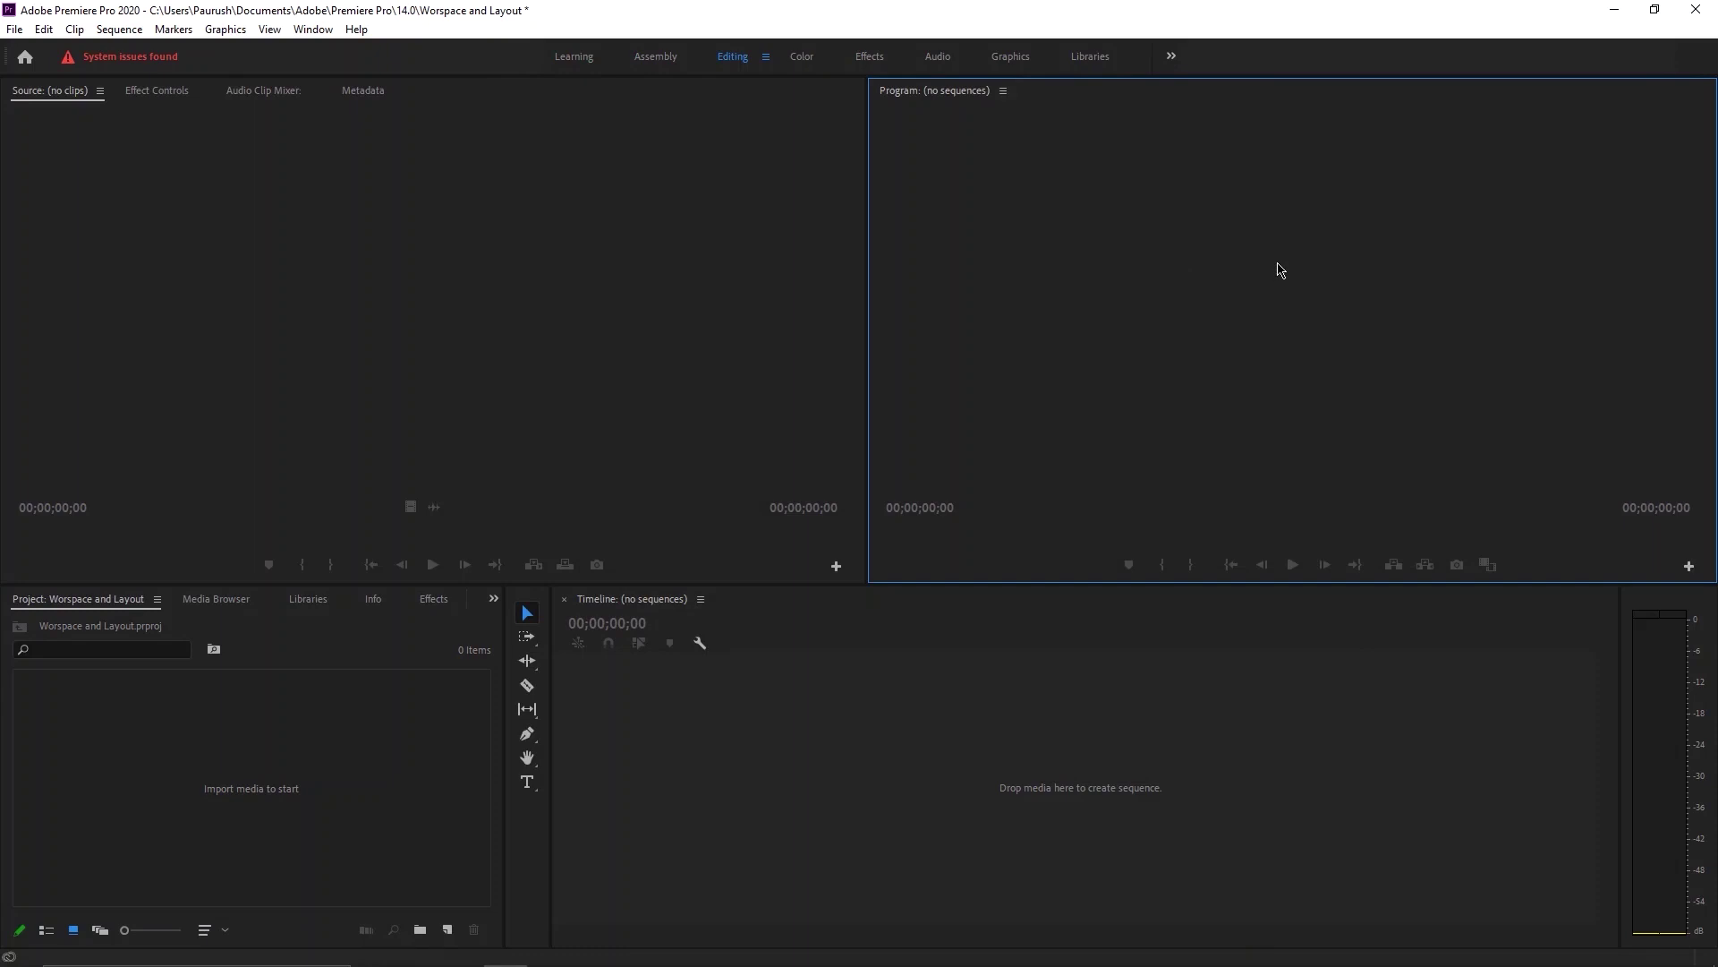
left_click(1173, 56)
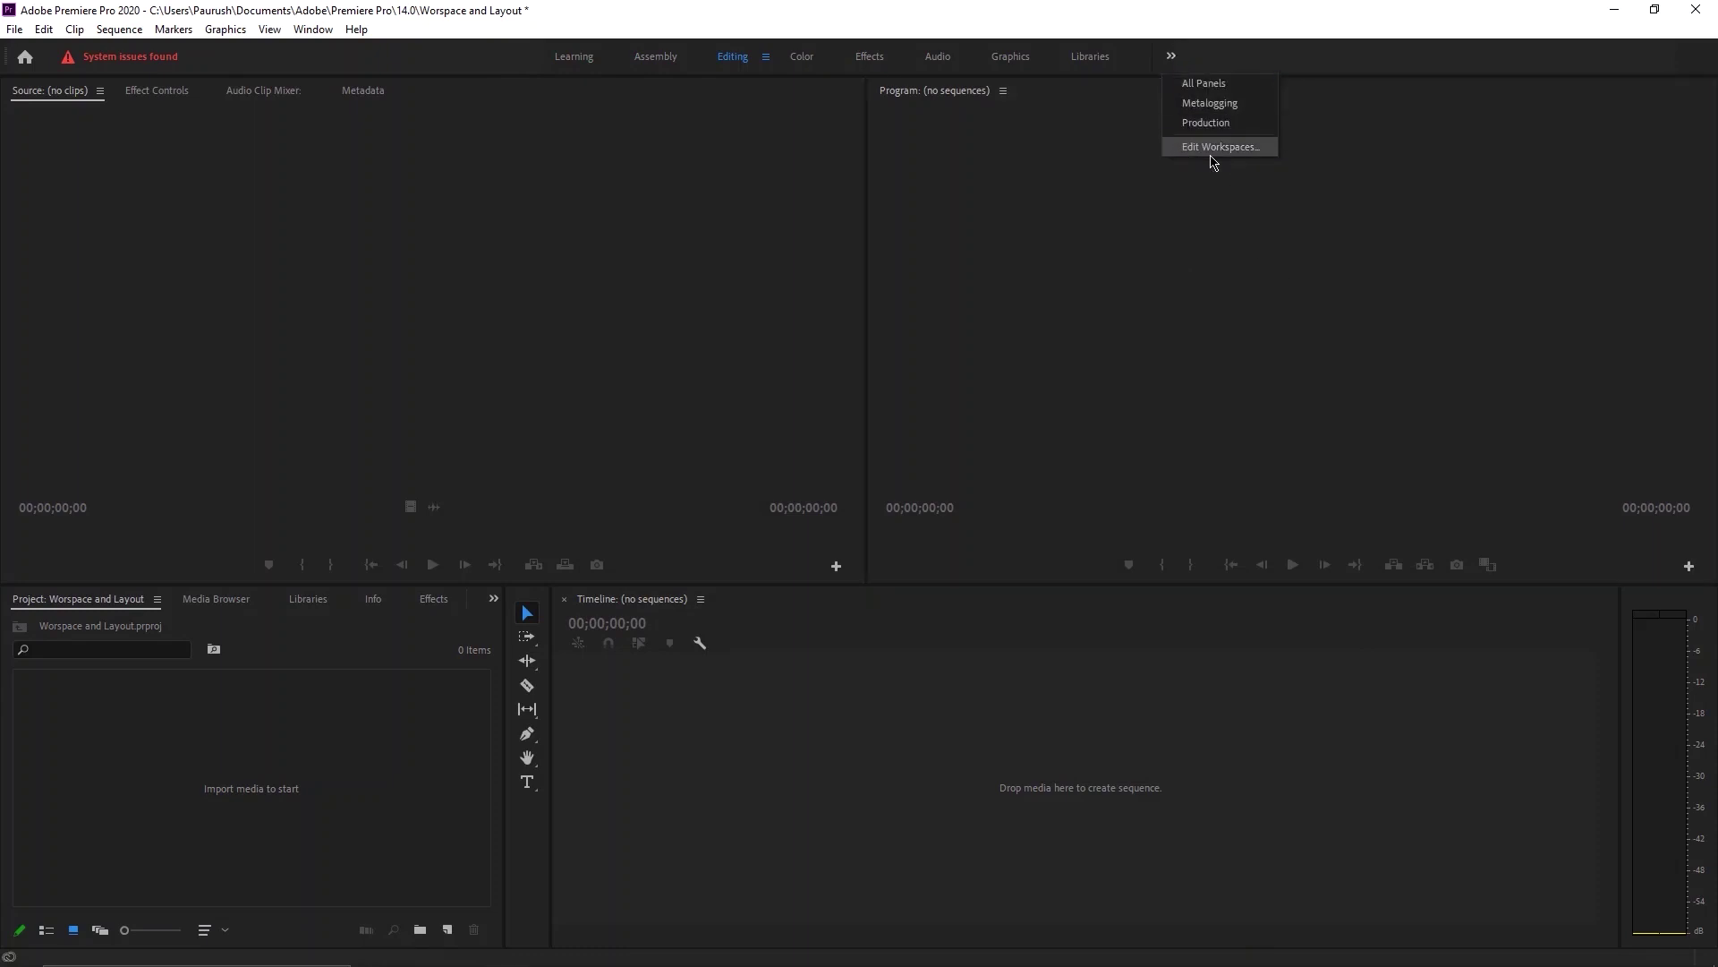
left_click(1211, 148)
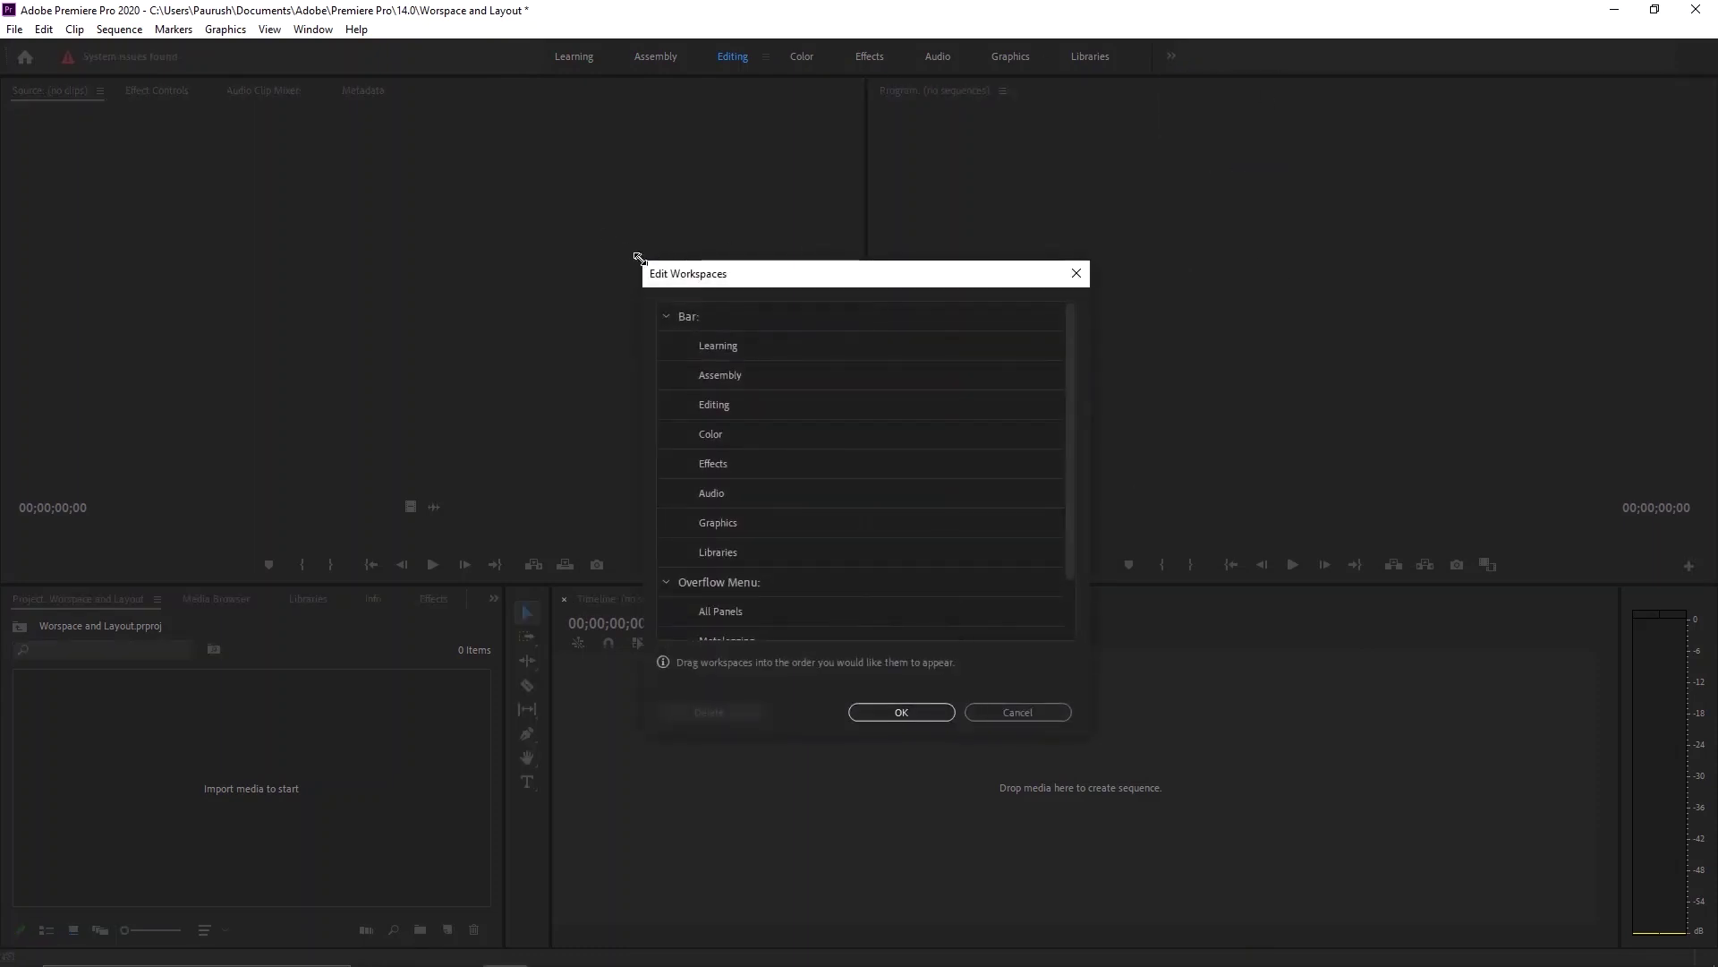
left_click_drag(639, 258, 136, 22)
left_click_drag(535, 45, 914, 144)
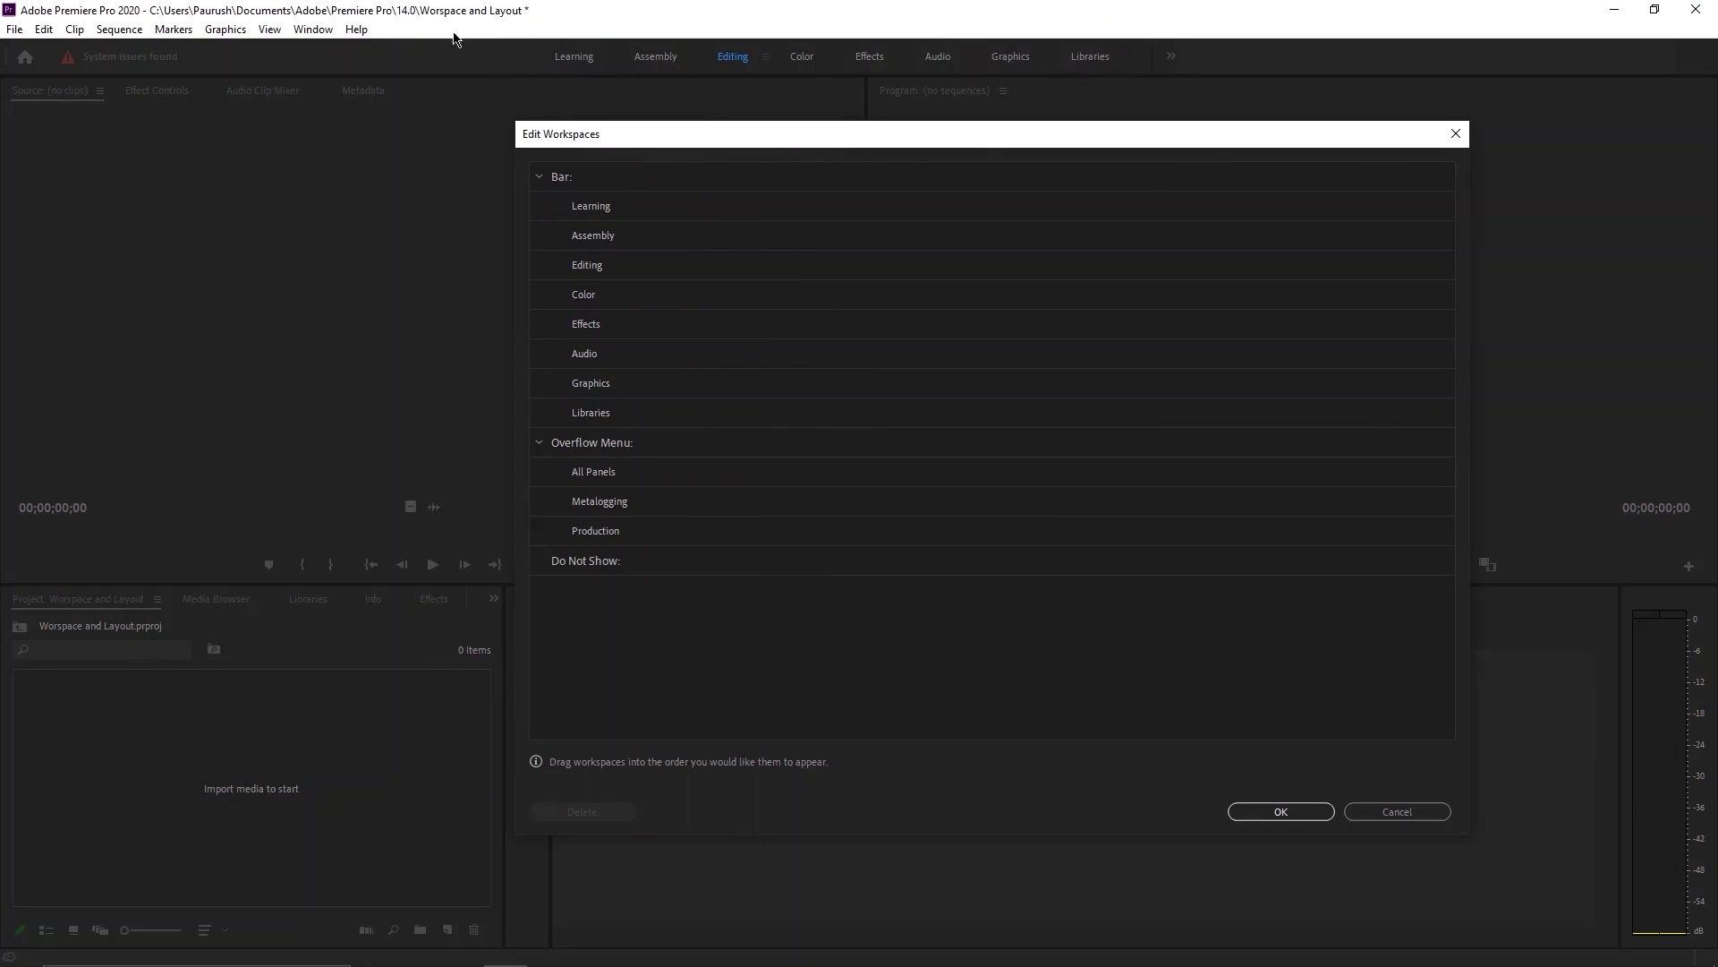
left_click(606, 448)
left_click(611, 452)
Move Learning, Assembly, Color and Effects into Do Not Show.
left_click_drag(629, 212, 654, 622)
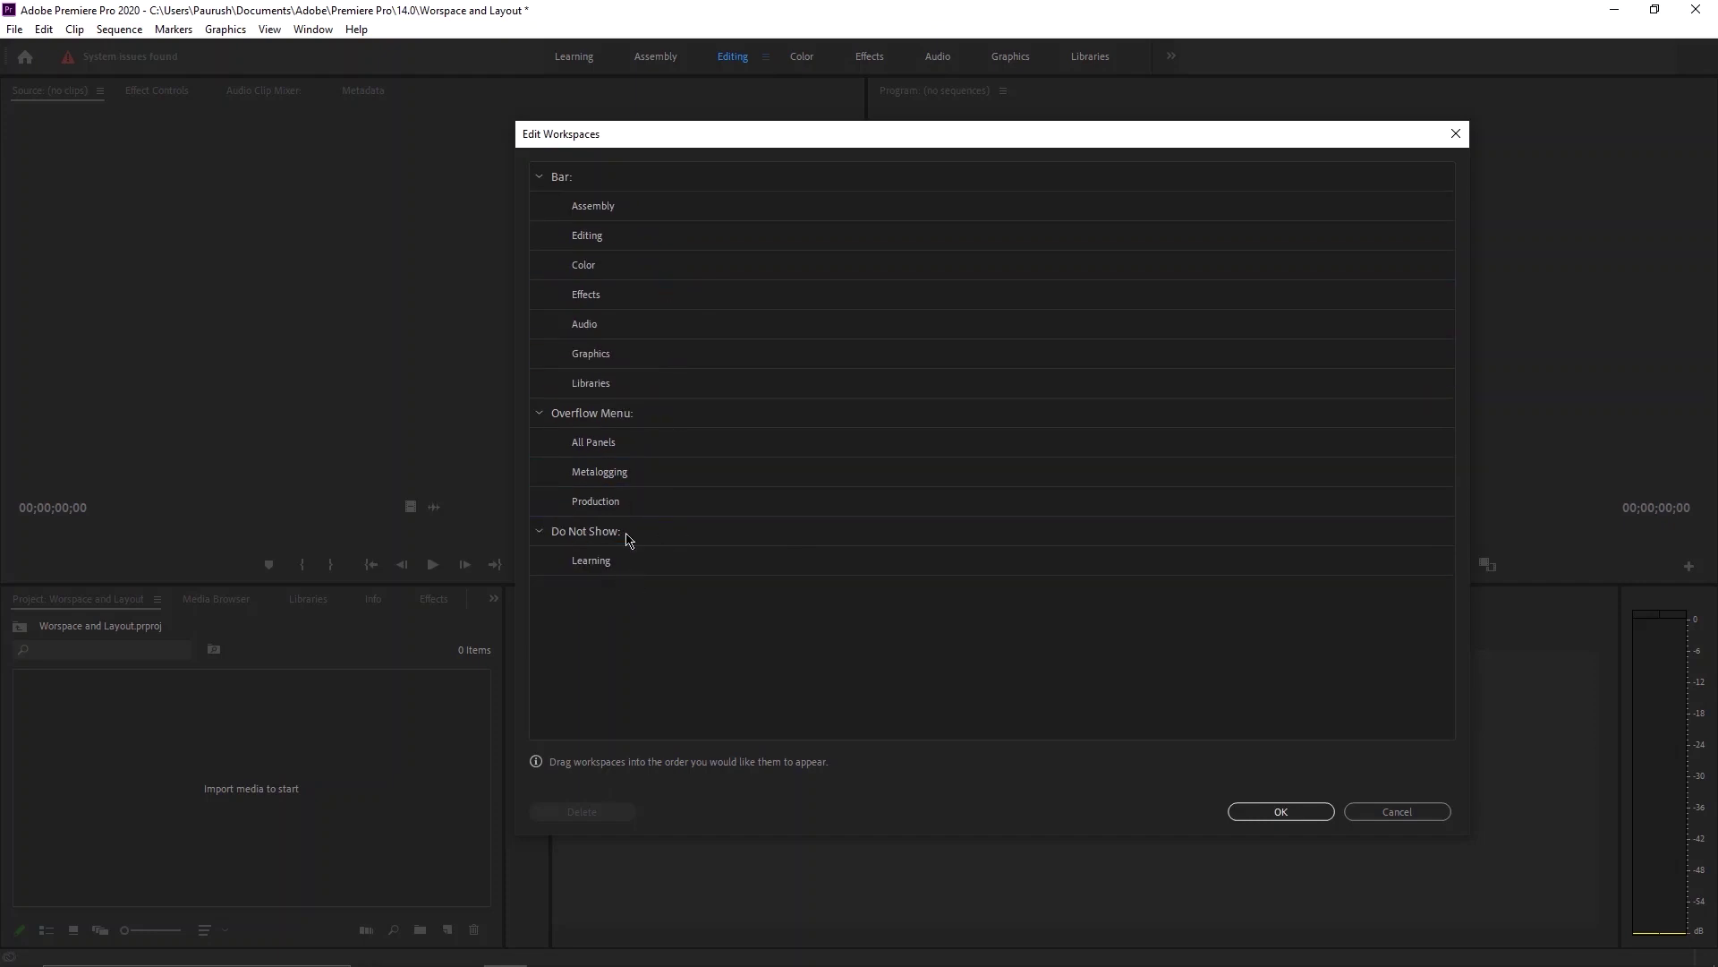
left_click(622, 215)
left_click(624, 268)
left_click_drag(629, 212, 654, 635)
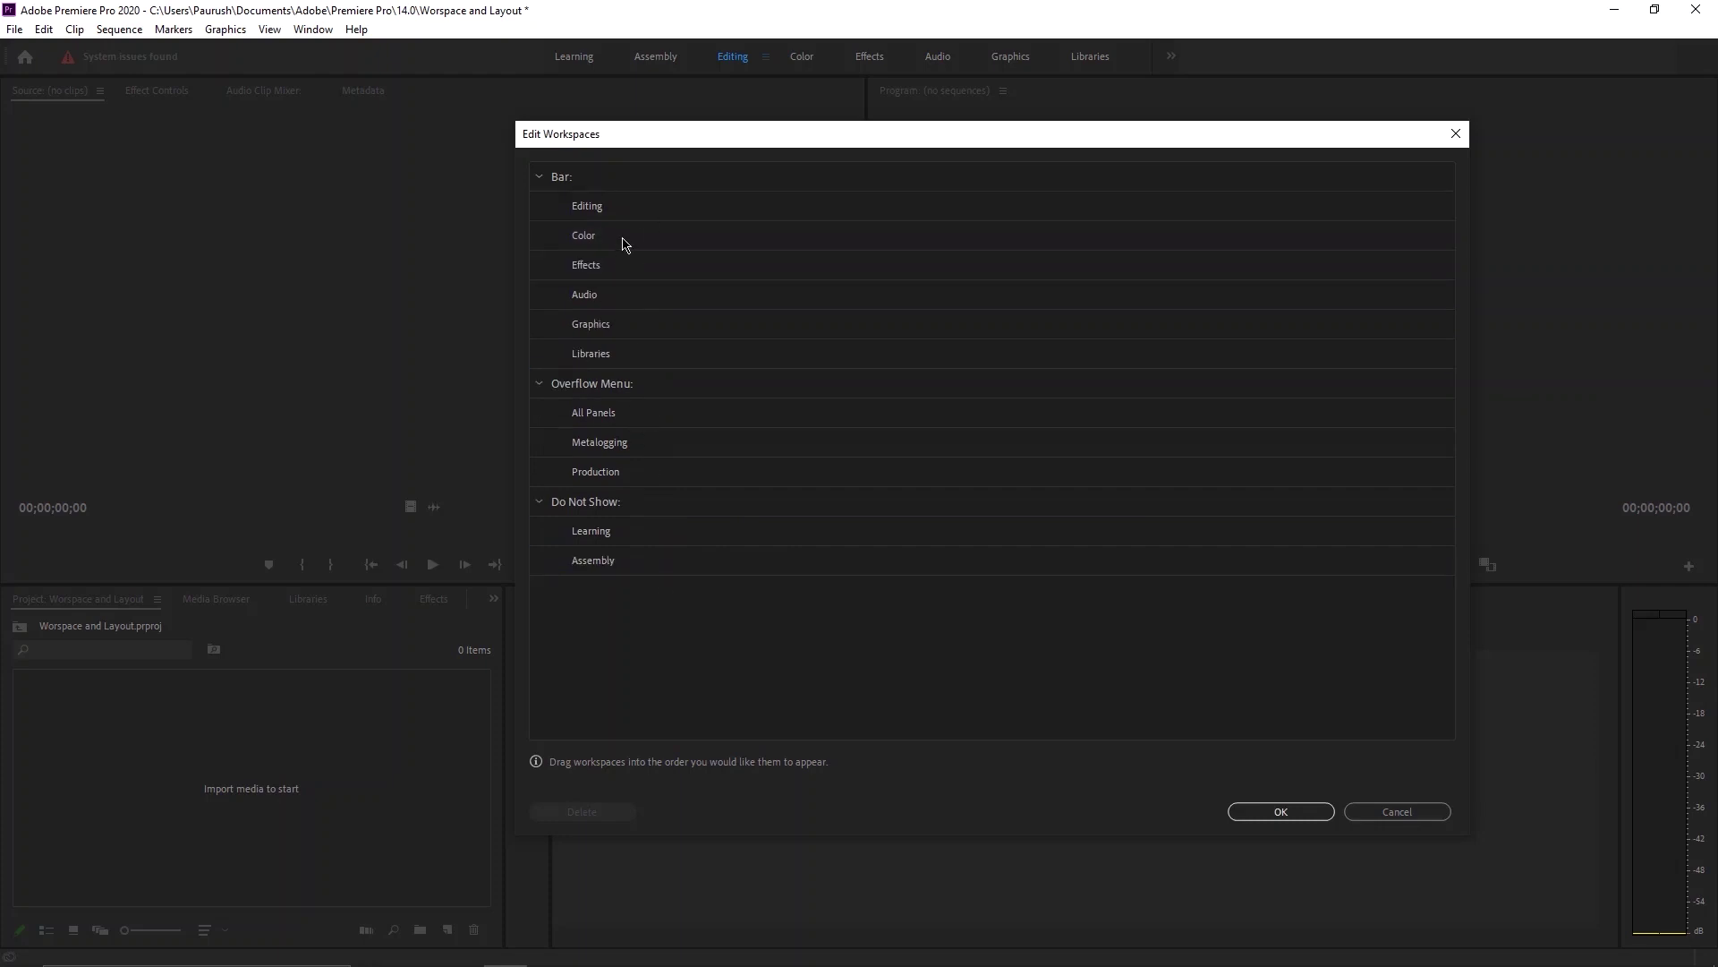
left_click_drag(623, 244, 652, 587)
left_click_drag(661, 238, 656, 628)
Hide Graphics, Libraries, All Panels, Metalogging and Production too, and confirm.
left_click_drag(629, 238, 659, 582)
left_click_drag(639, 274, 634, 641)
left_click(631, 275)
left_click_drag(632, 275, 645, 624)
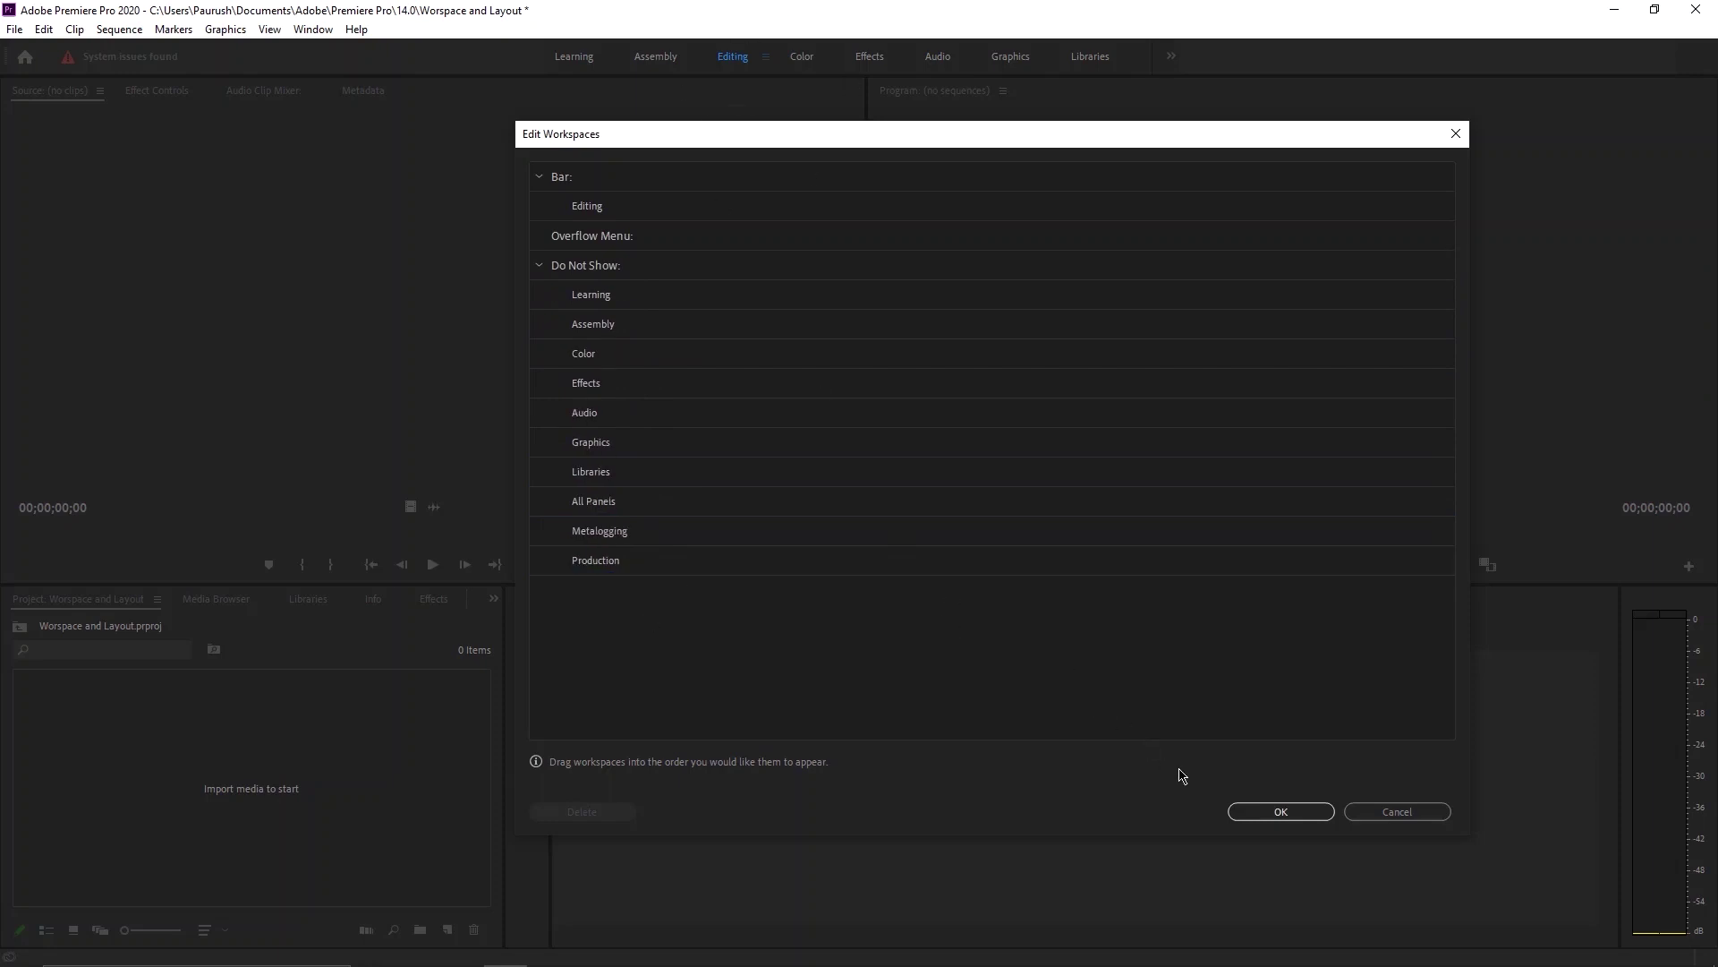
left_click(1251, 811)
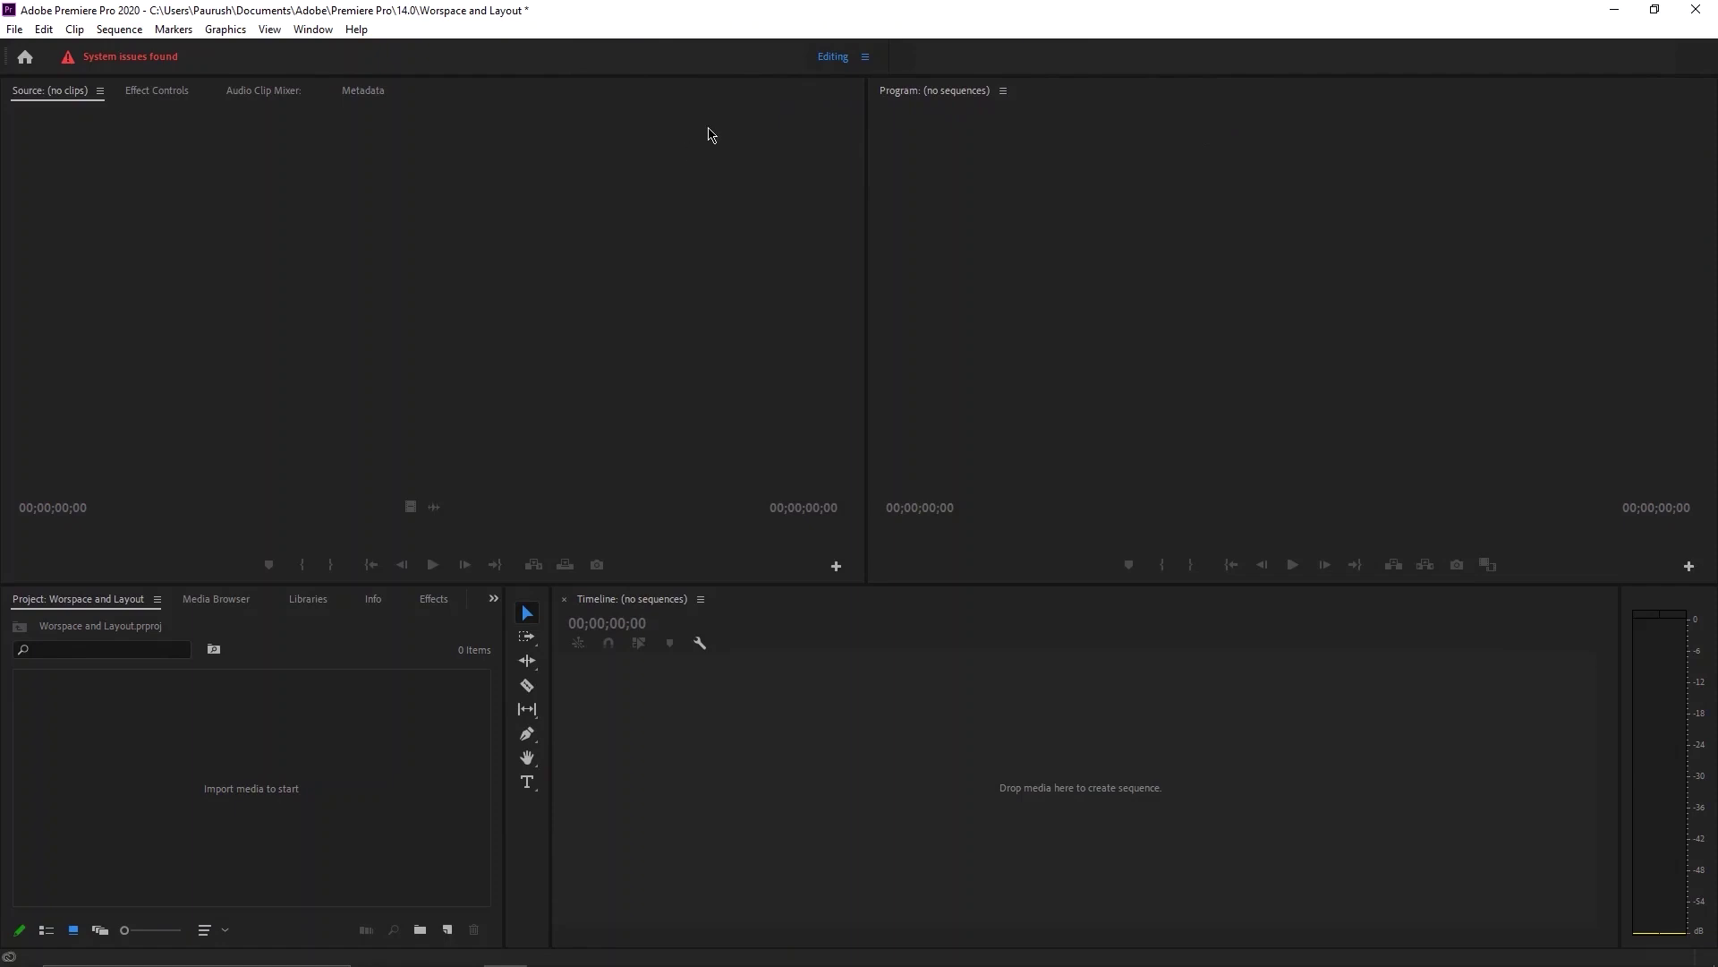
Put Color, Editing and Learning in the bar; Assembly, Effects and Audio in the overflow list.
left_click(867, 57)
left_click(925, 128)
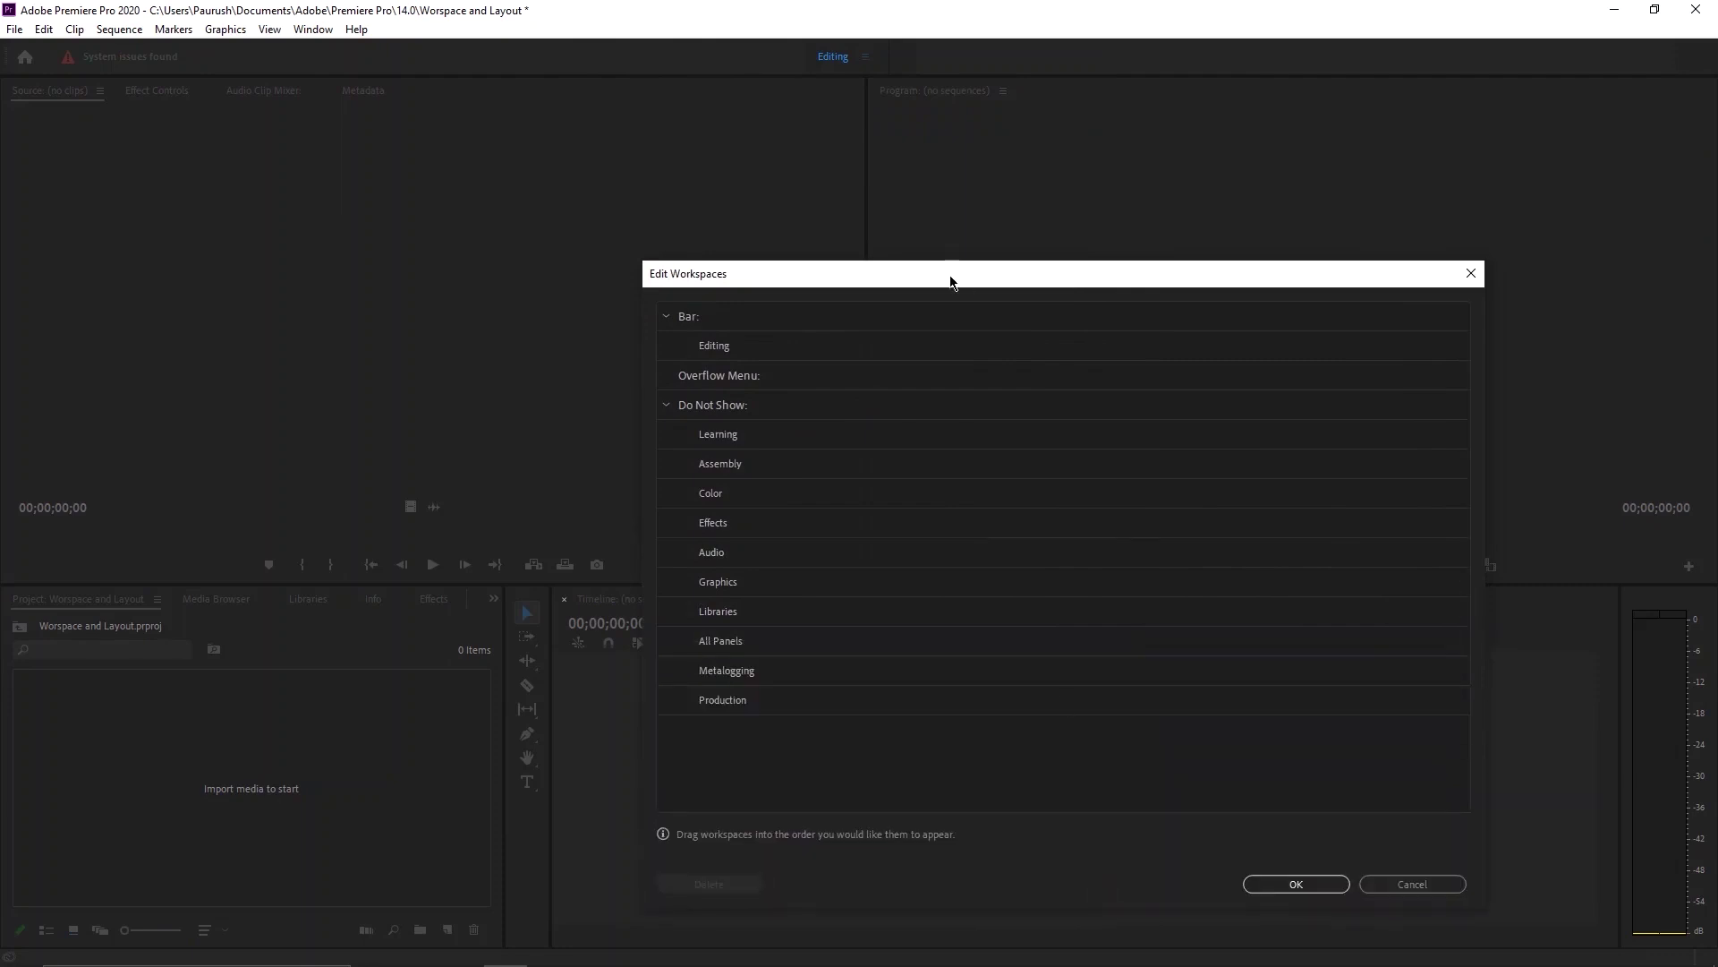
left_click_drag(950, 283, 932, 142)
left_click_drag(785, 286, 756, 220)
left_click(747, 323)
left_click_drag(743, 352, 759, 190)
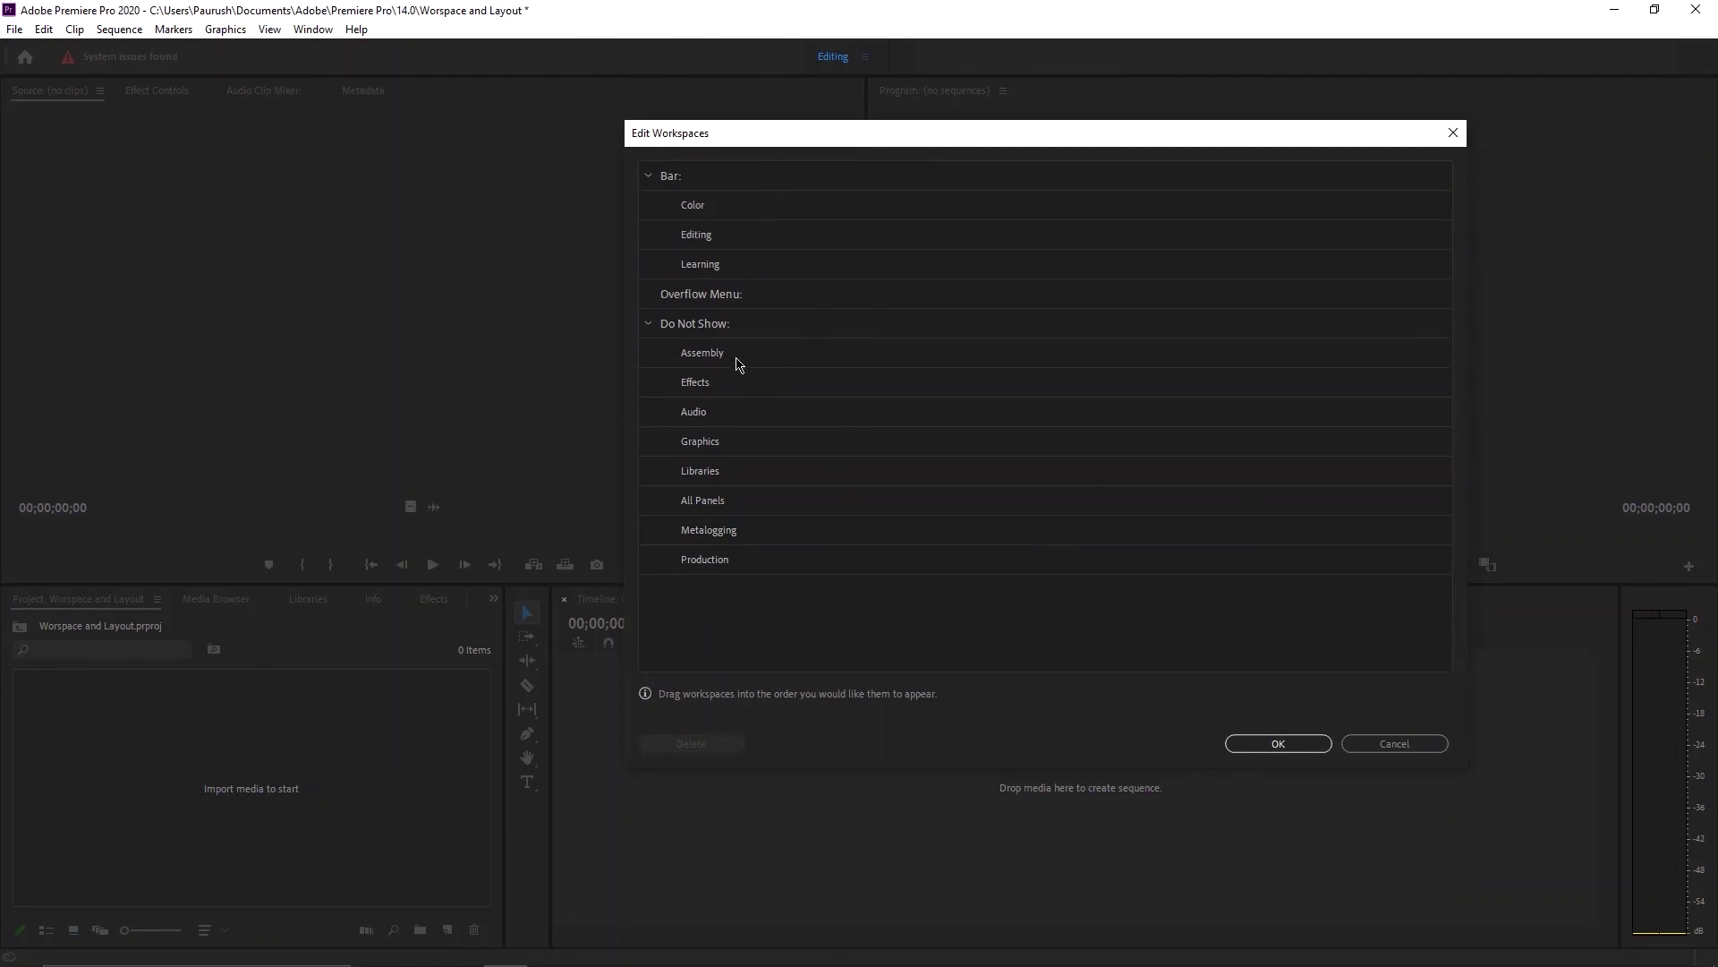
mouse_move(736, 360)
left_mouse_down()
mouse_move(752, 314)
mouse_move(742, 339)
left_mouse_up()
left_click_drag(729, 422, 743, 356)
left_click(1254, 747)
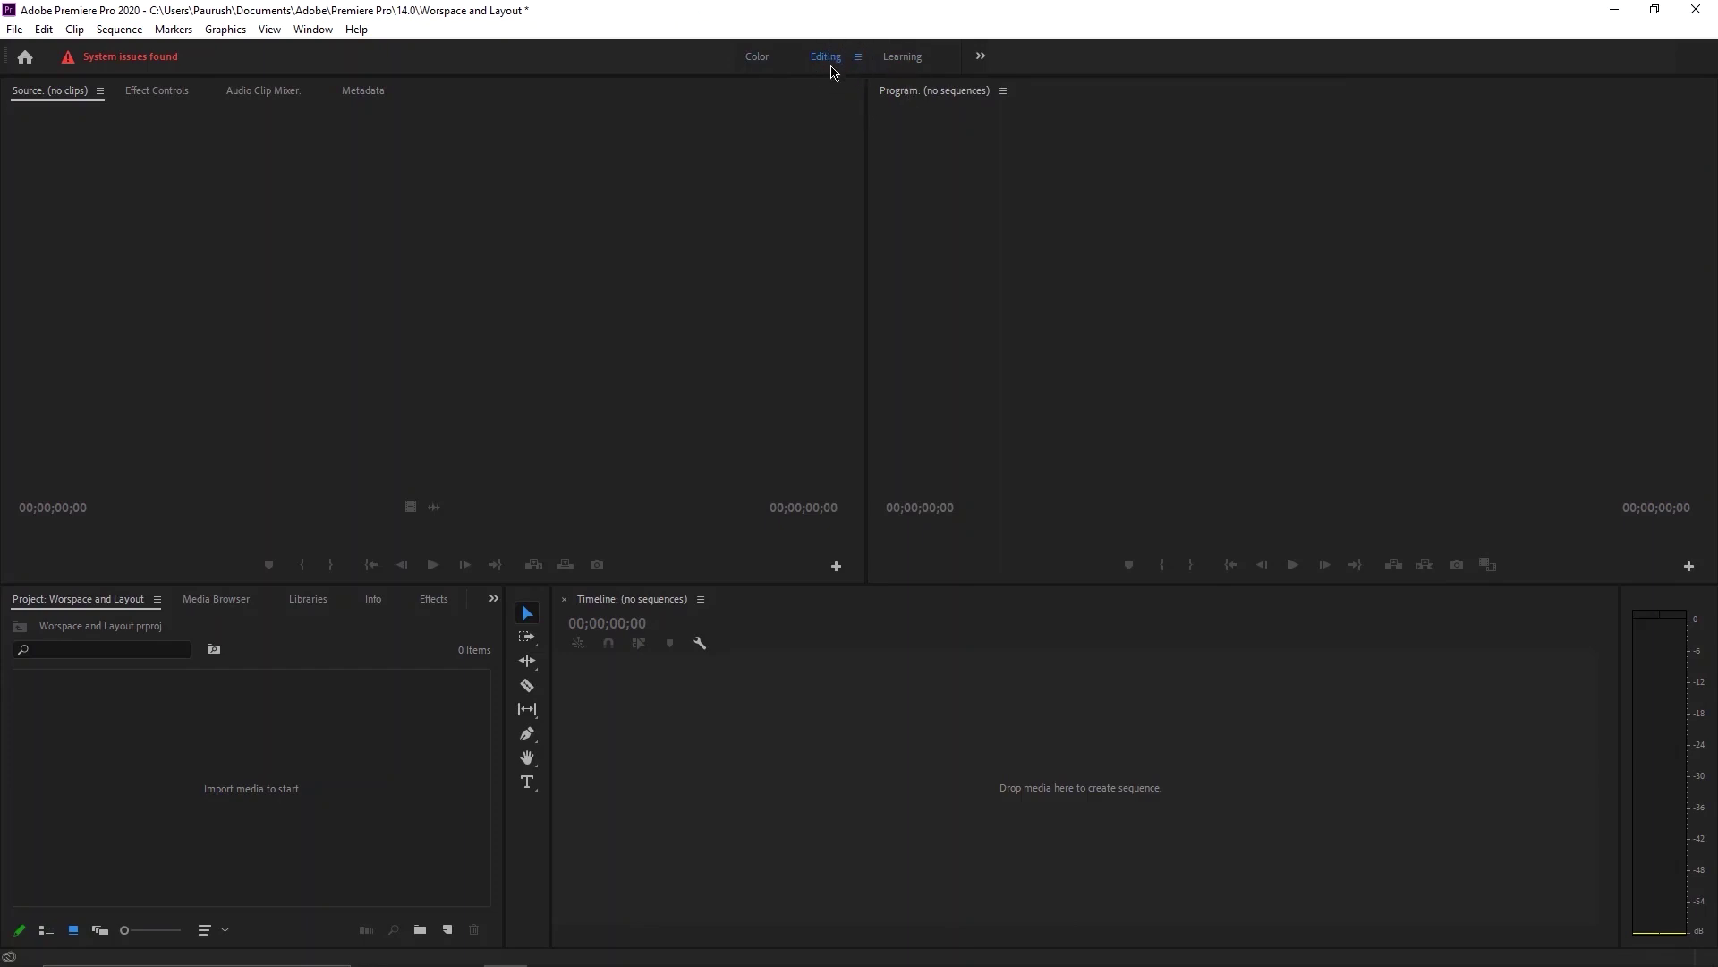
In Edit Workspaces, keep Color ahead of Editing and insert Assembly between Editing and Learning.
left_click(981, 59)
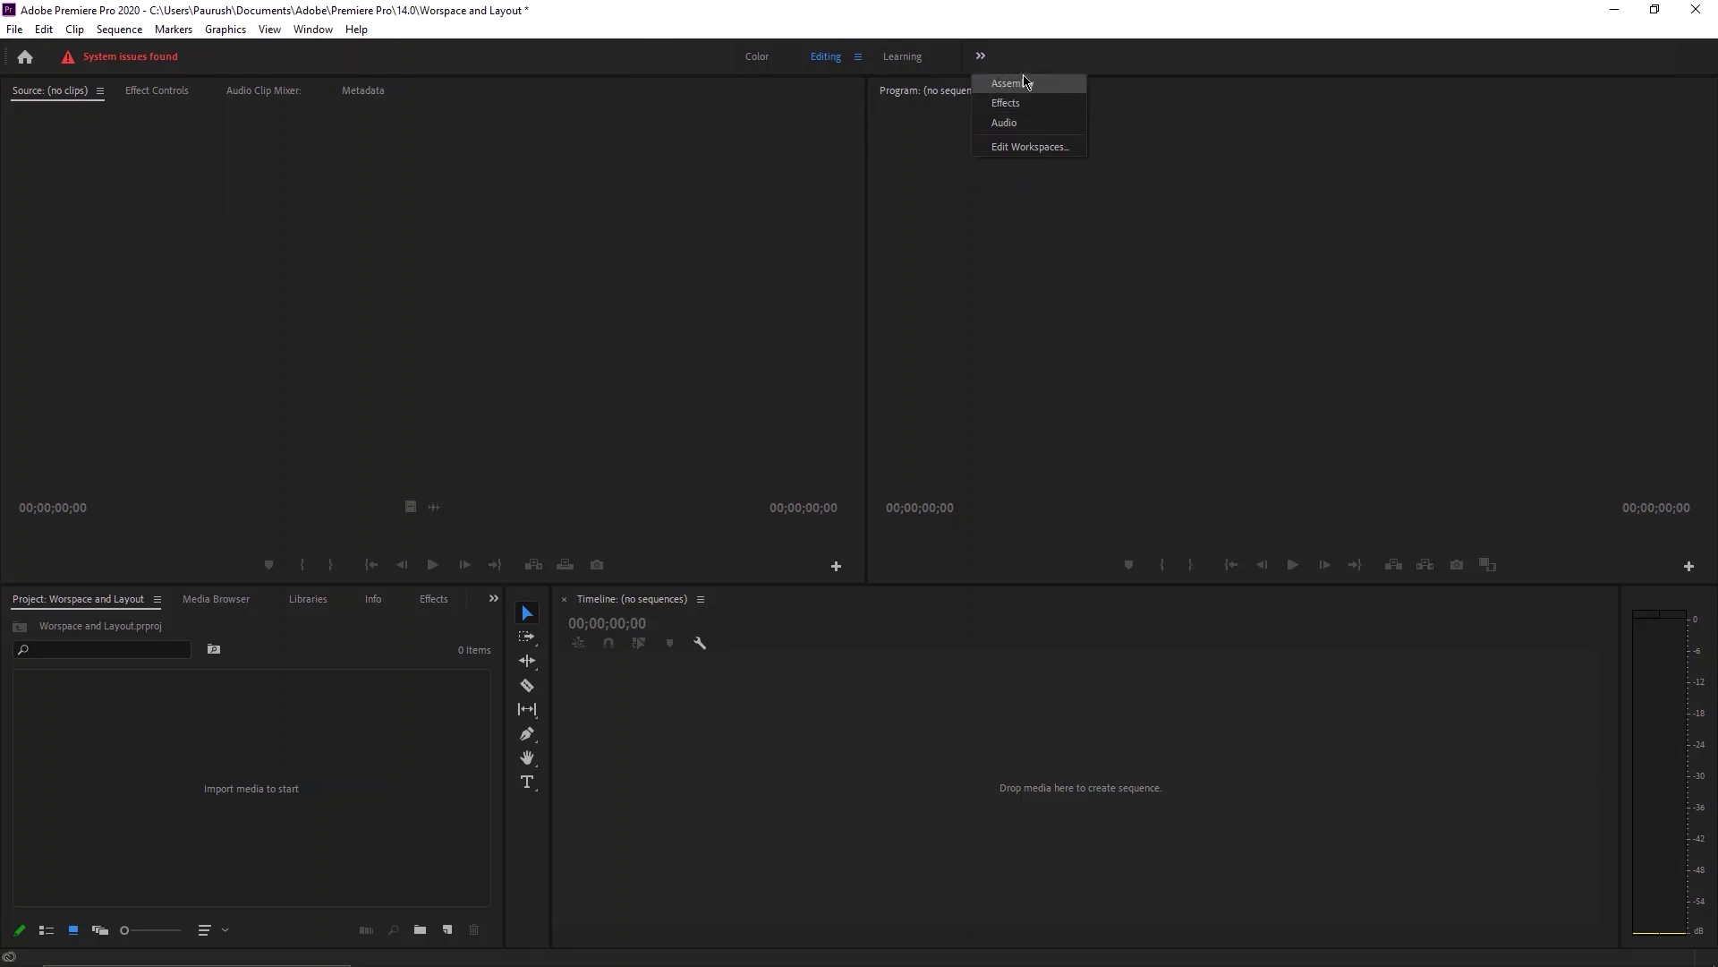
left_click(1041, 146)
scroll(862, 414, "down", 2)
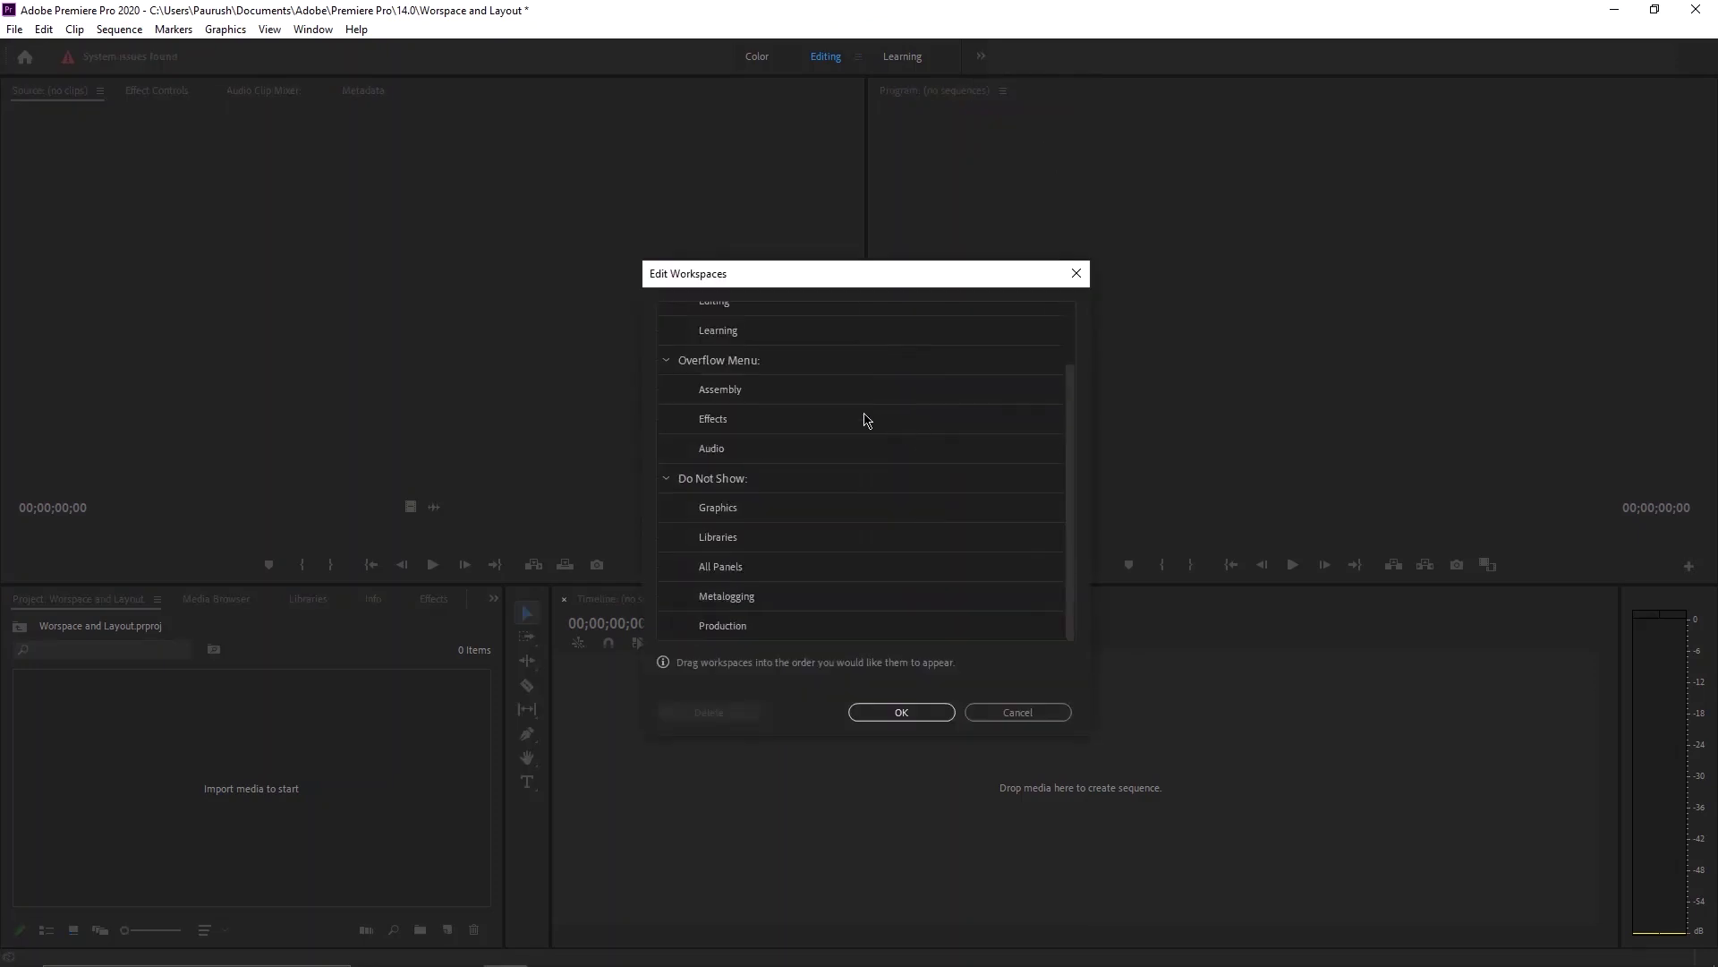
scroll(864, 417, "up", 2)
left_click_drag(750, 380, 757, 340)
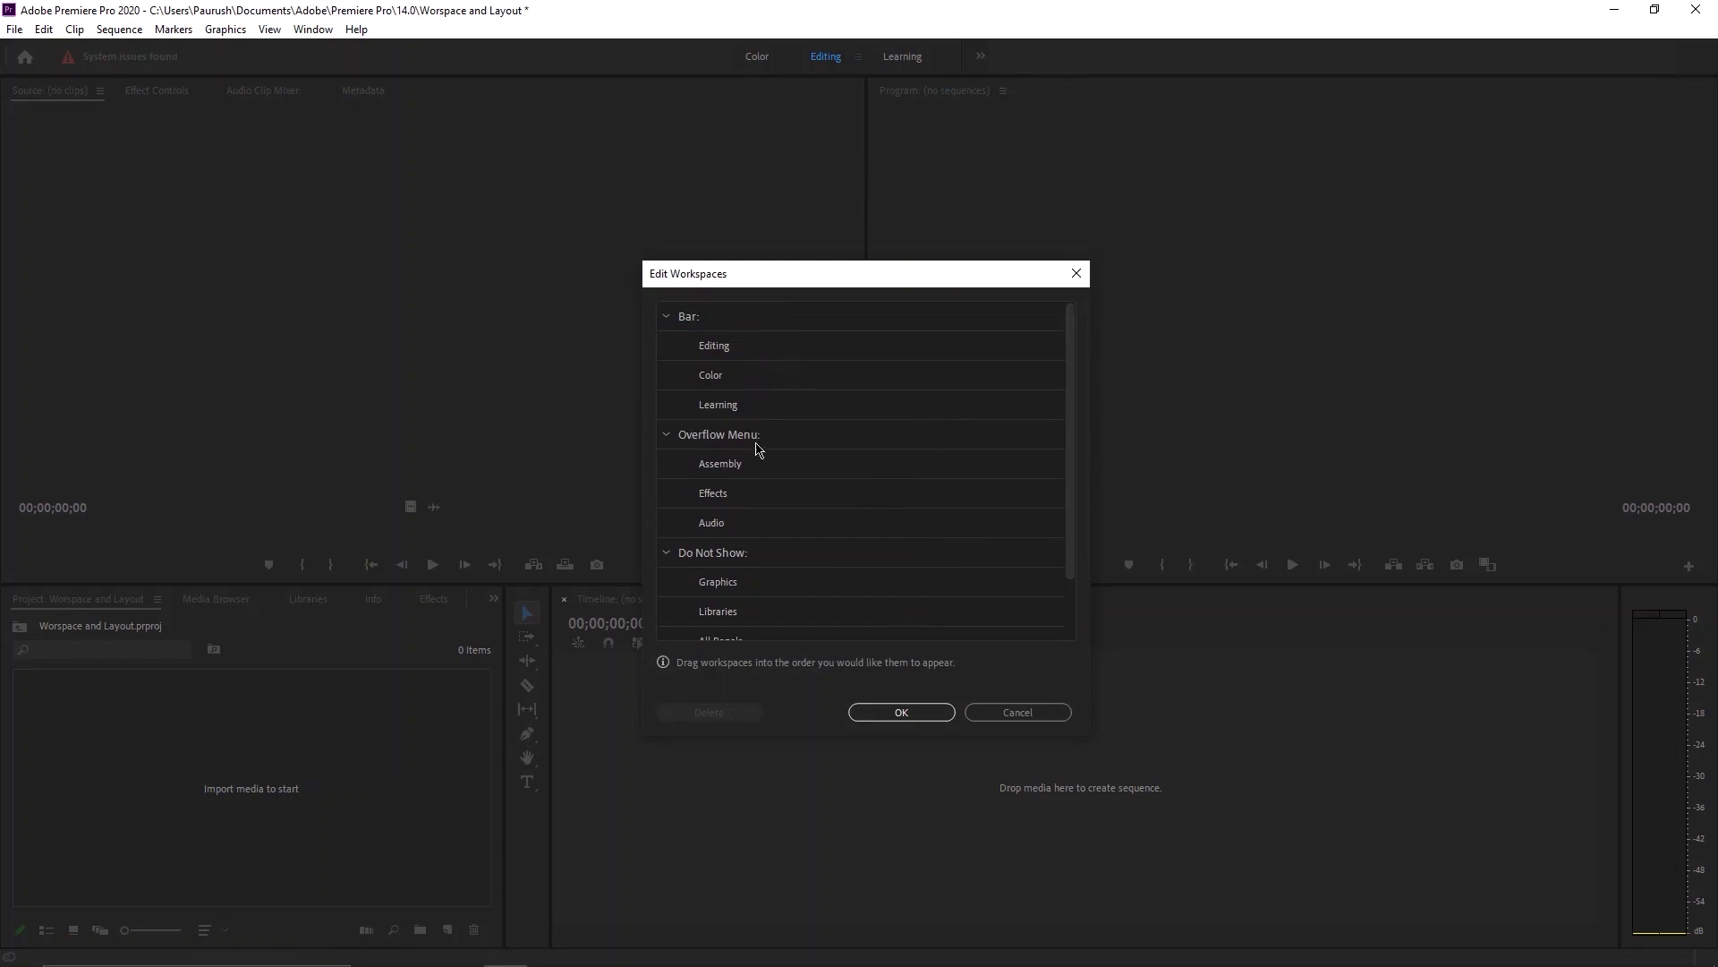
left_click_drag(750, 374, 751, 339)
left_click_drag(759, 465, 750, 385)
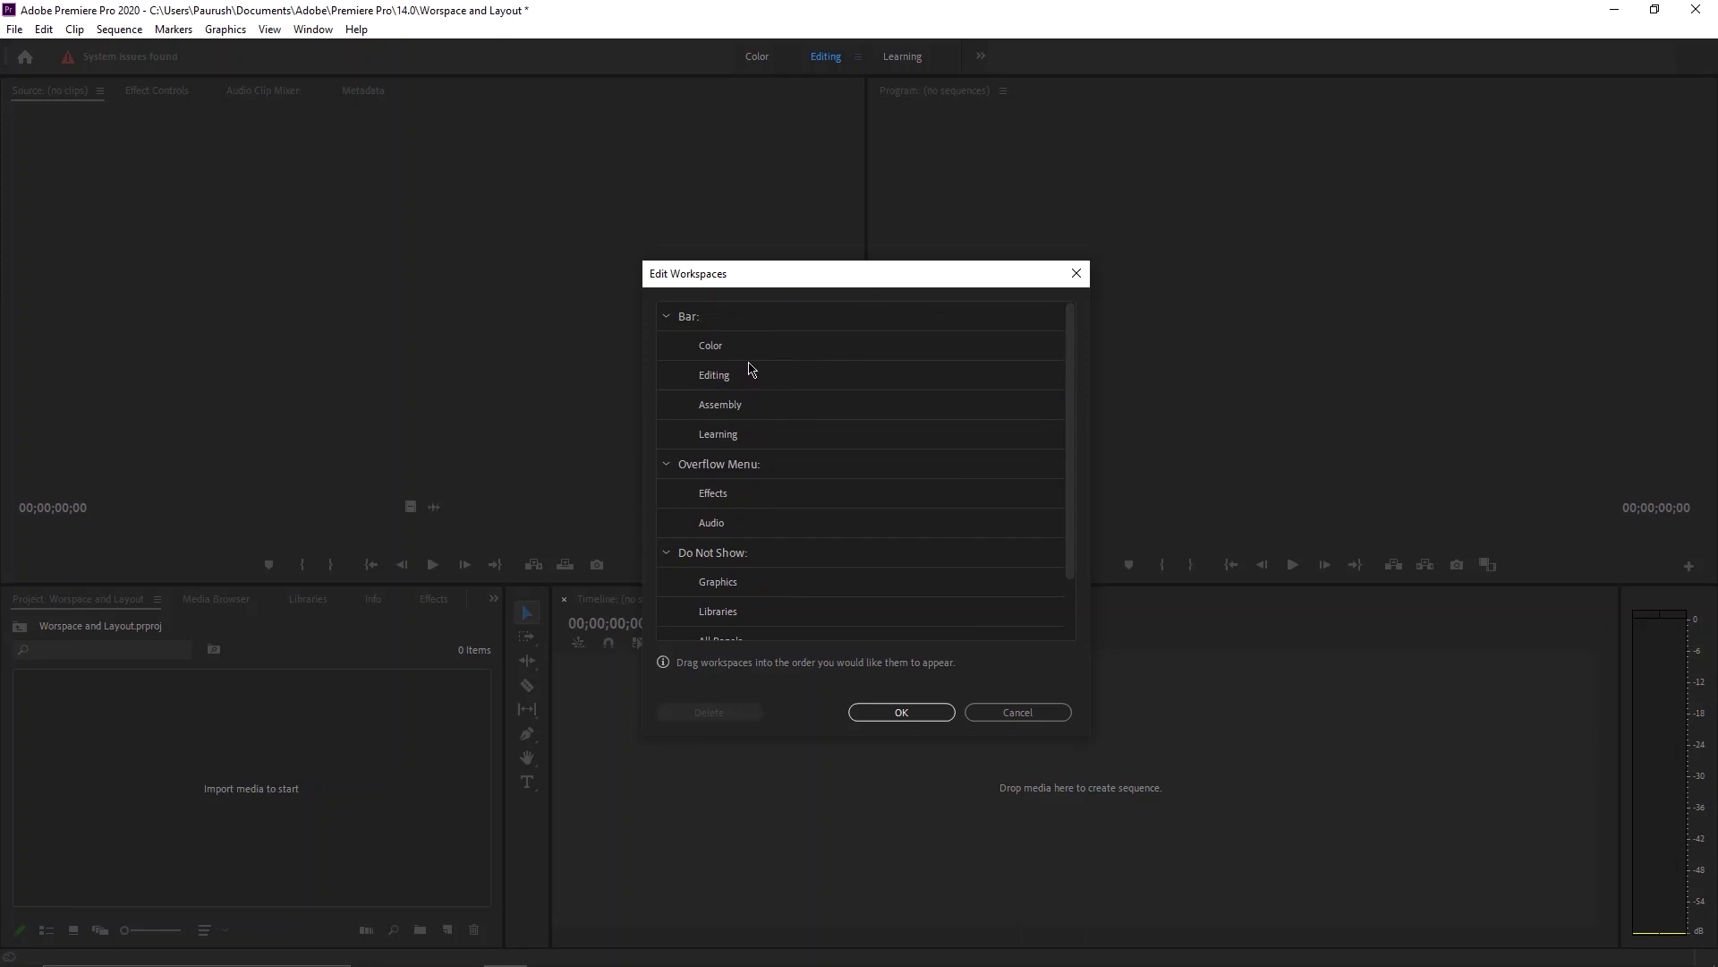
left_click(866, 713)
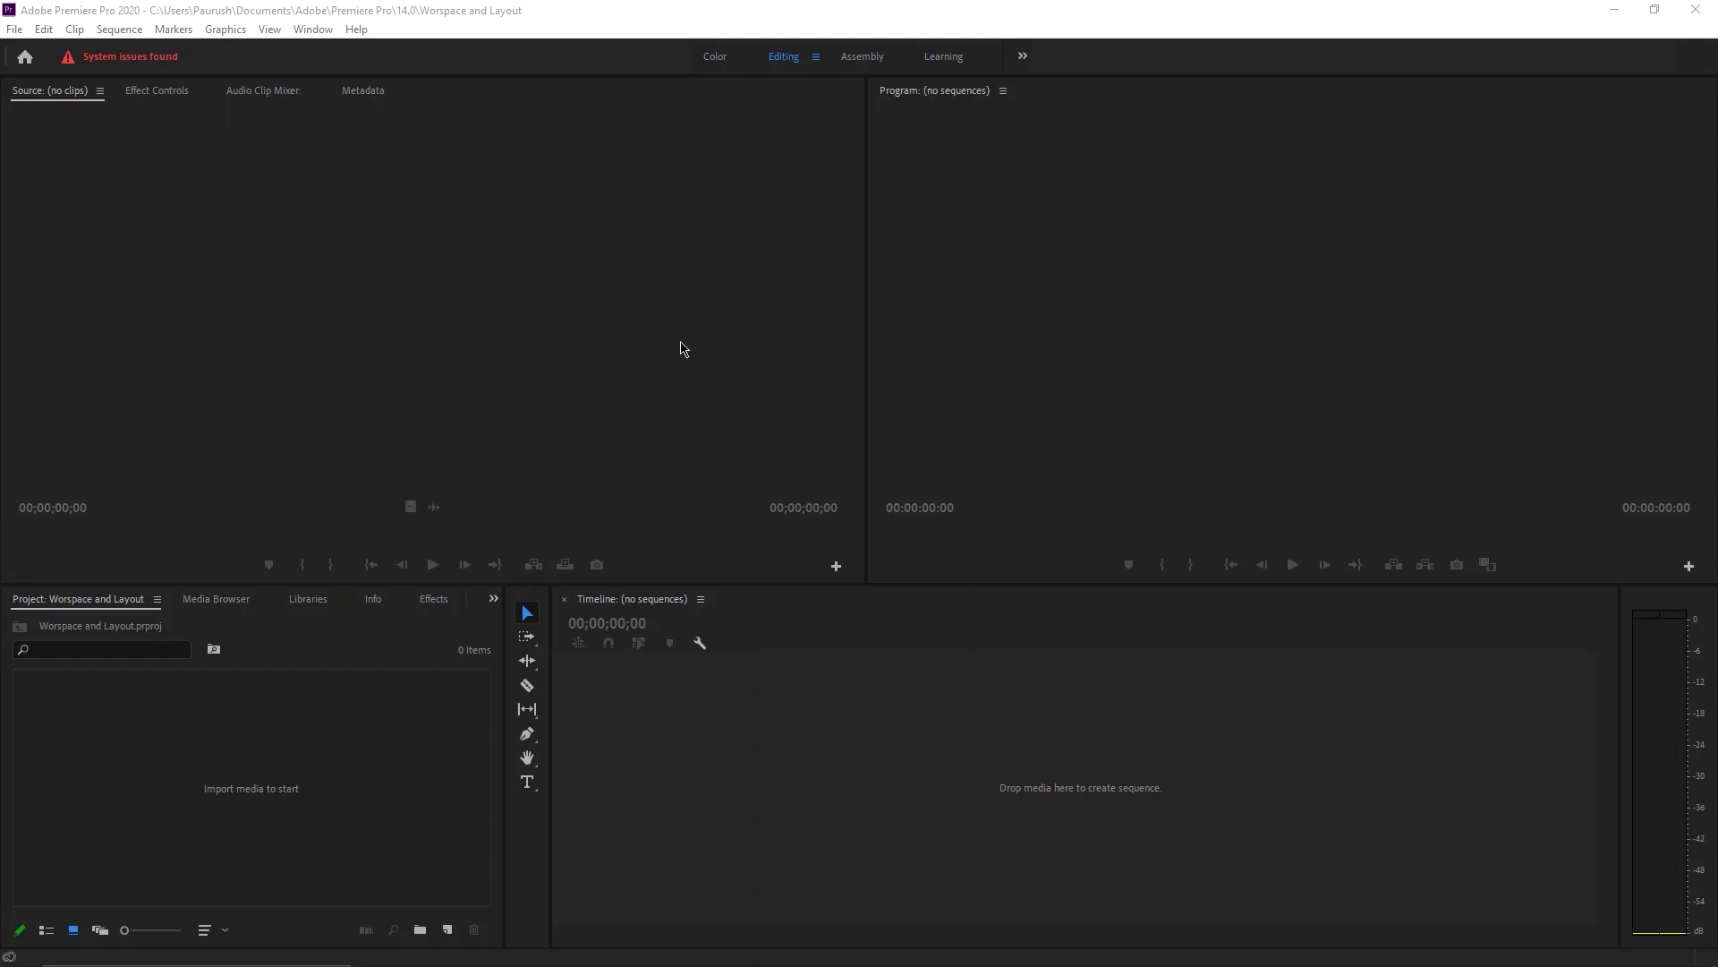
left_click(326, 706)
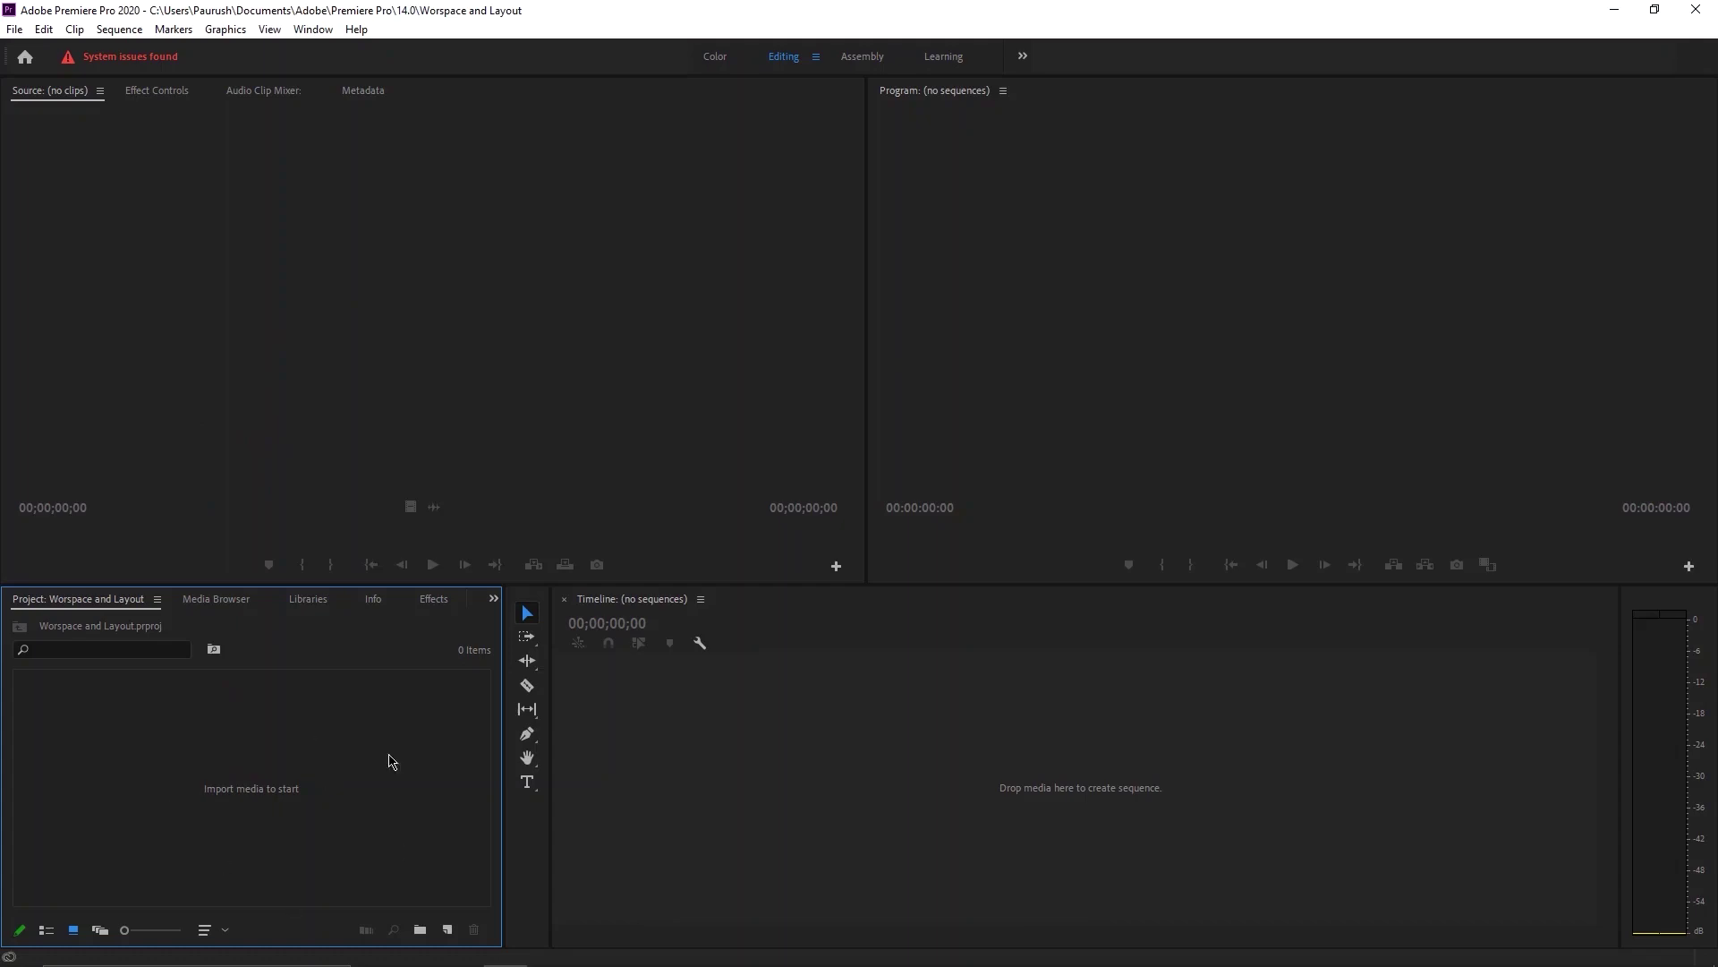
Try opening the Import dialog from the Project panel and File menu, then cancel.
double_click(259, 817)
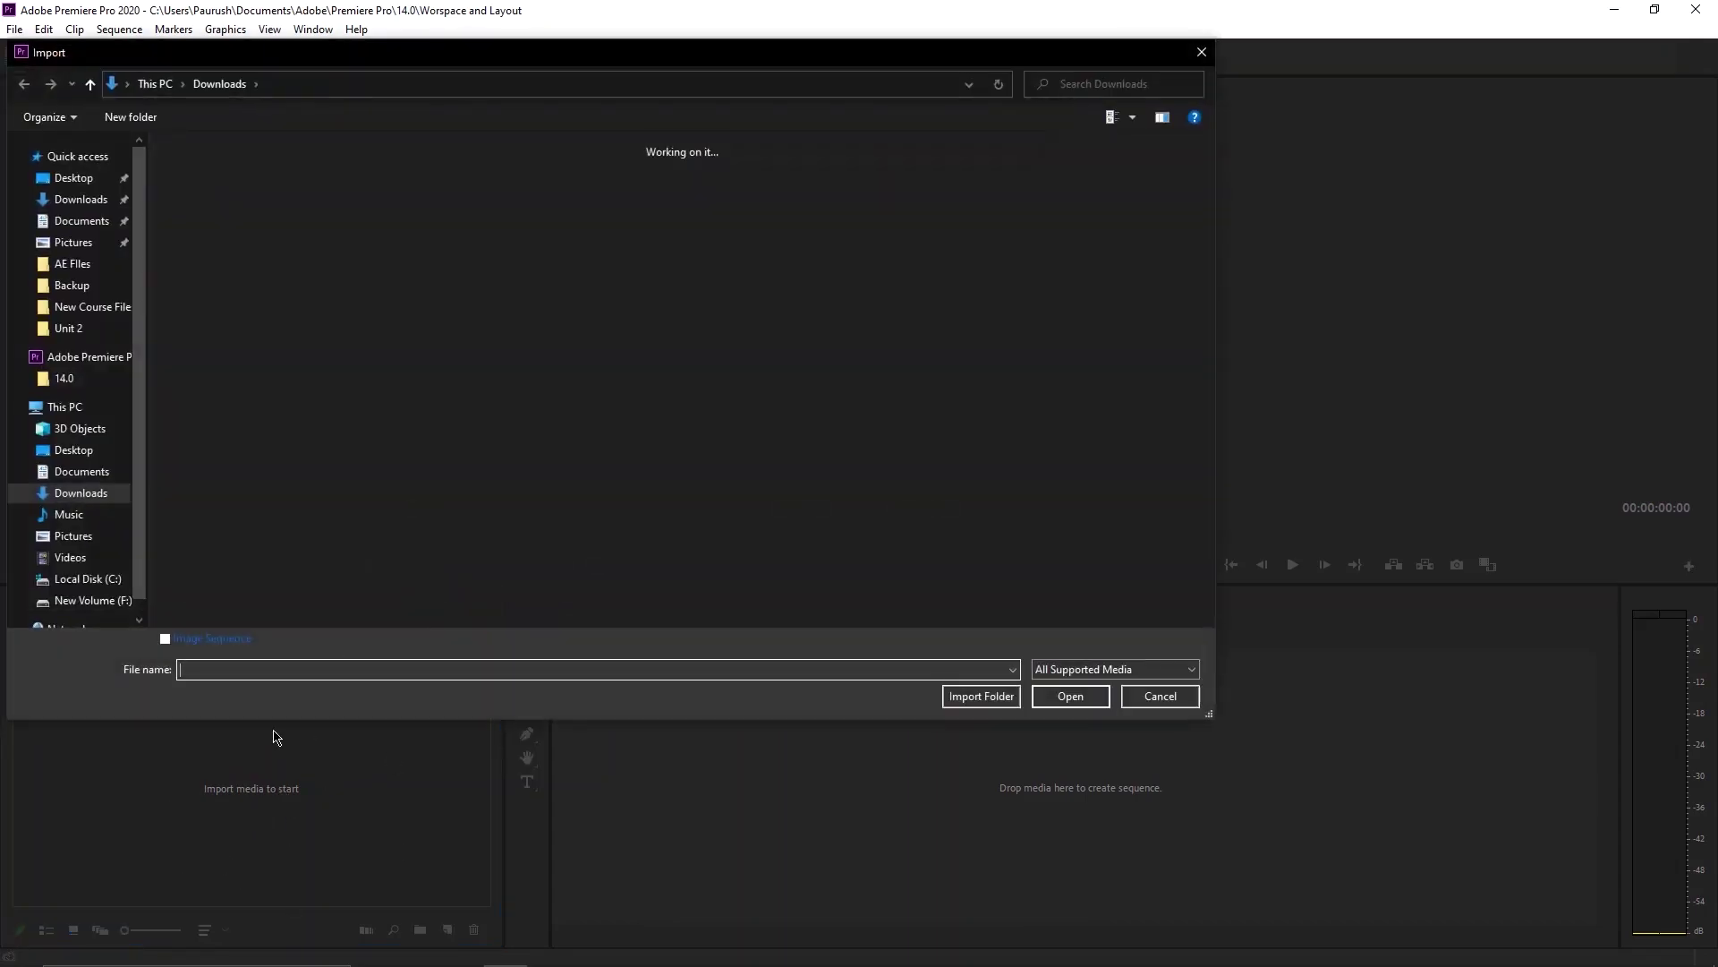
left_click(1156, 696)
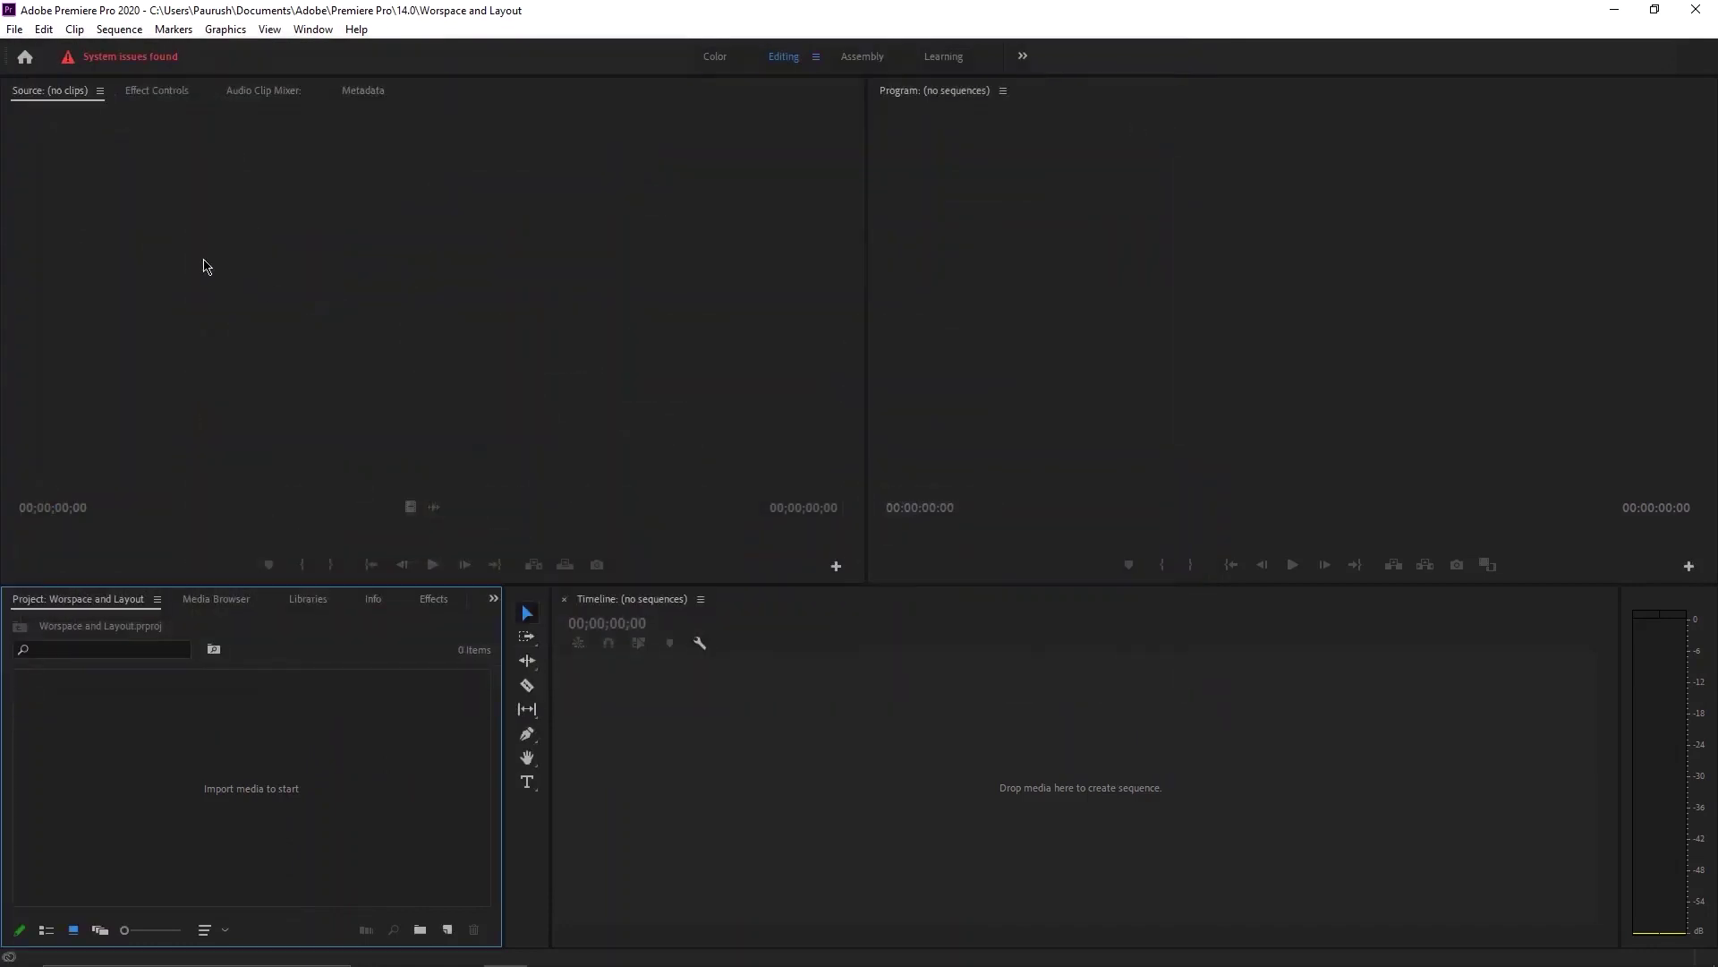
left_click(12, 30)
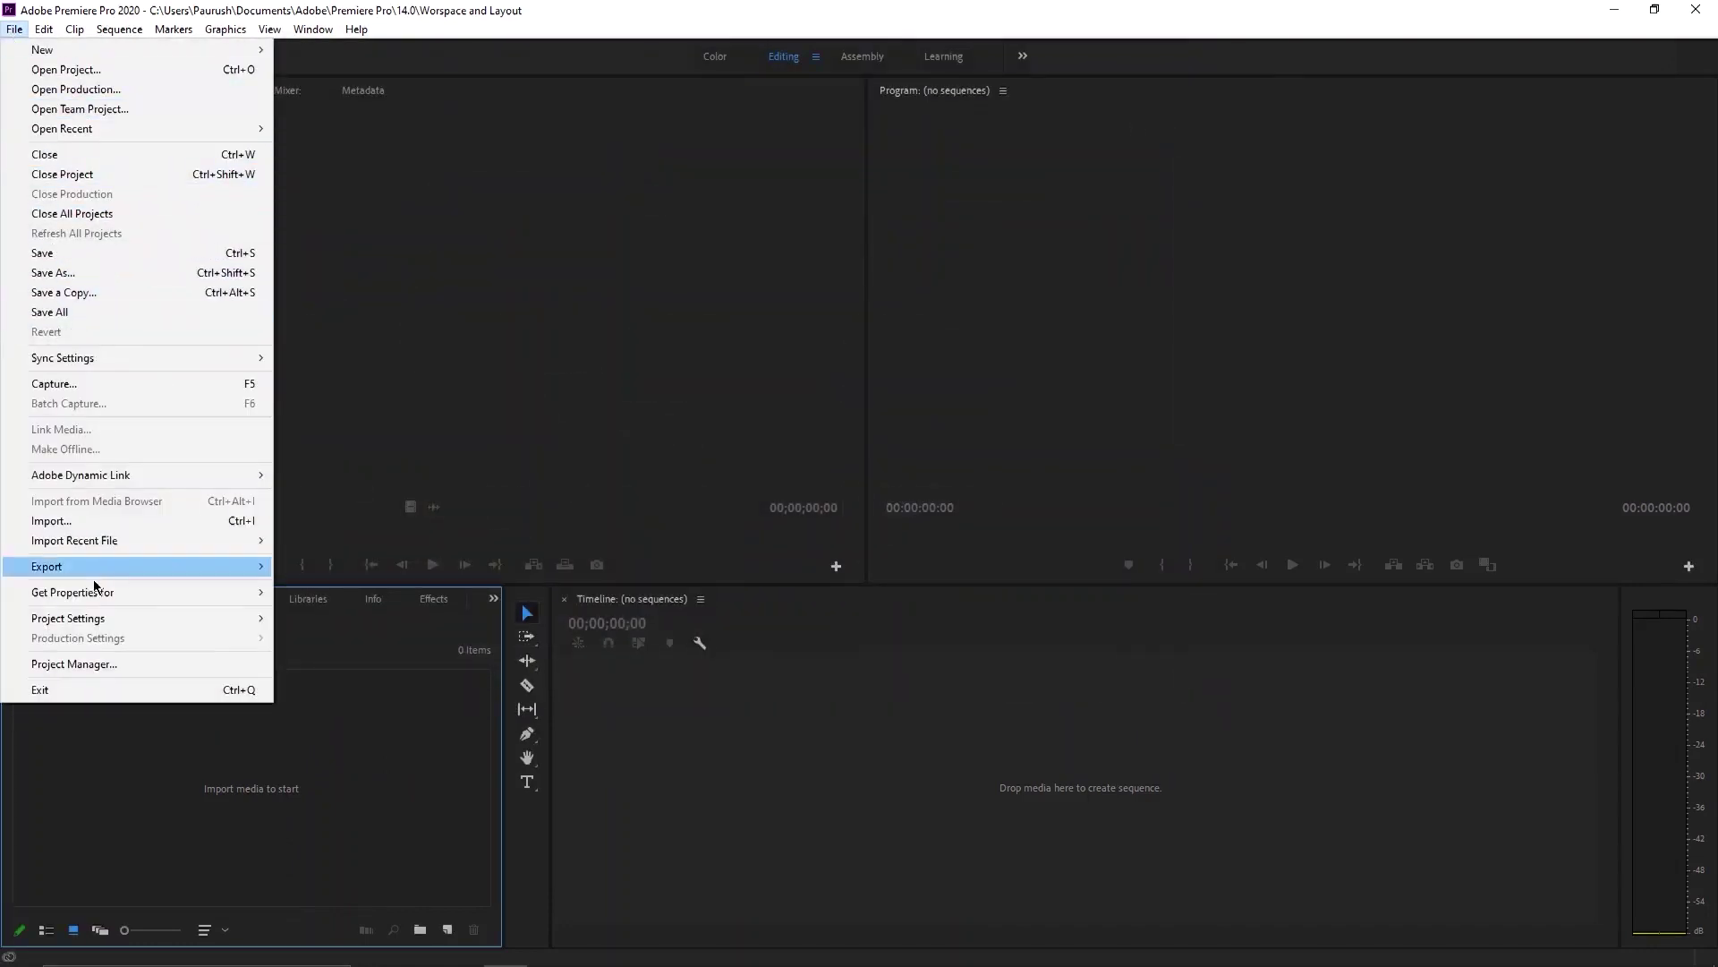
left_click(228, 865)
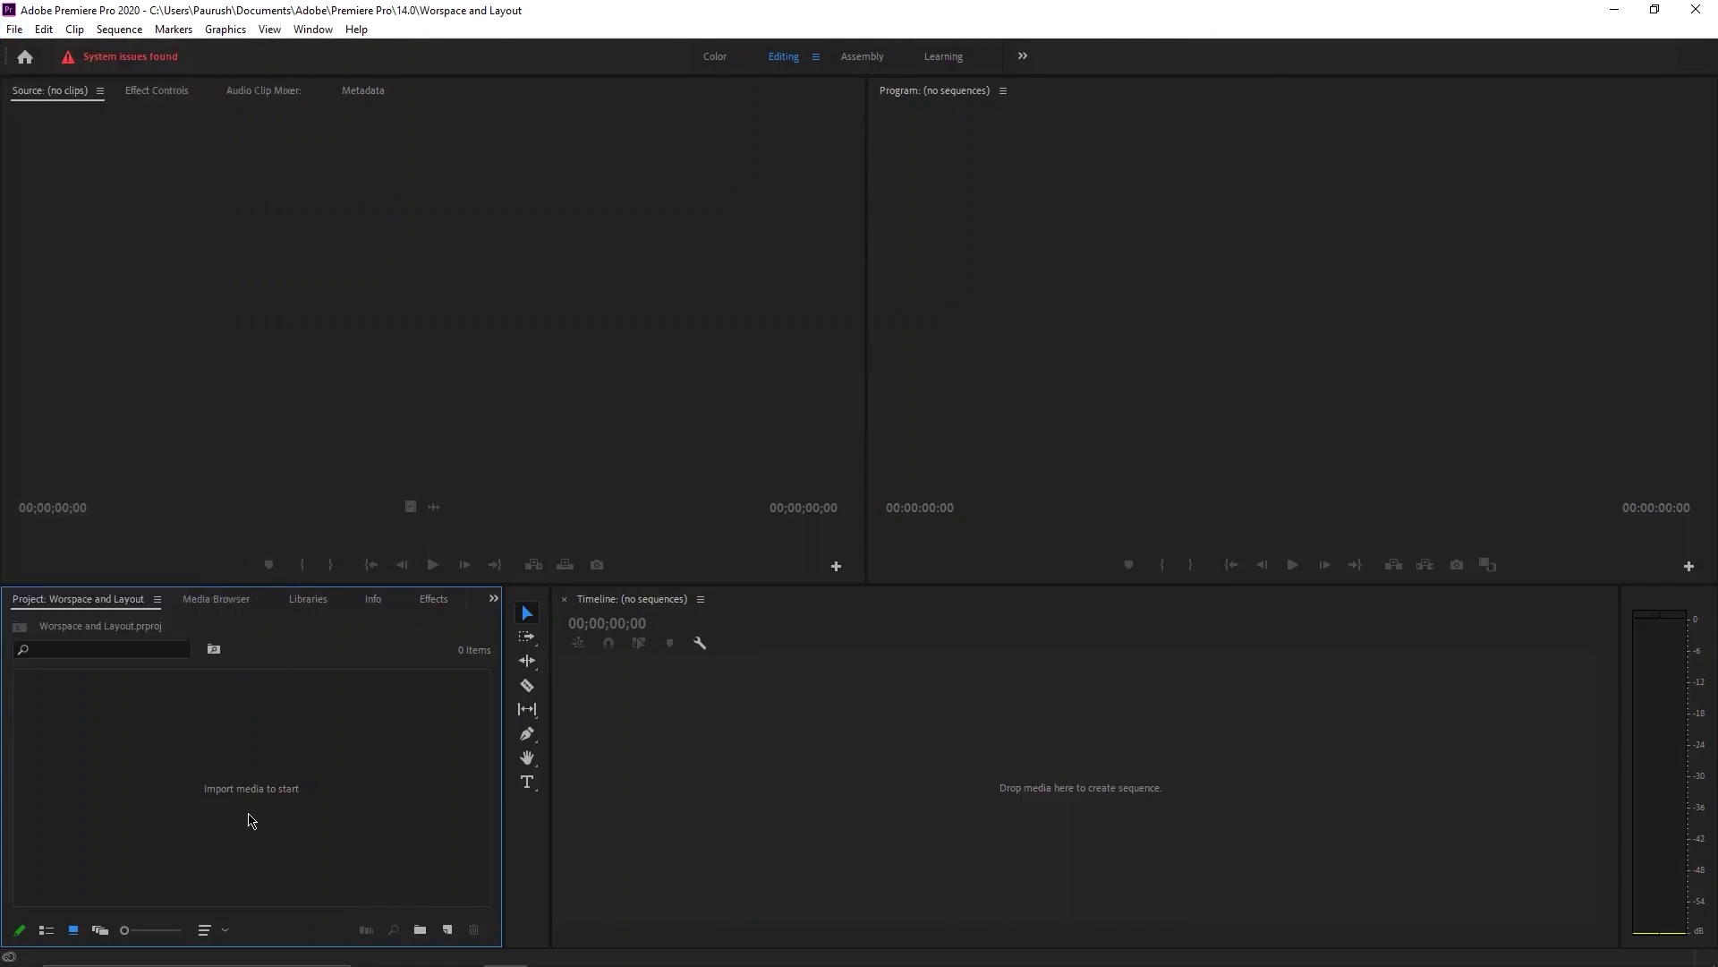
double_click(251, 820)
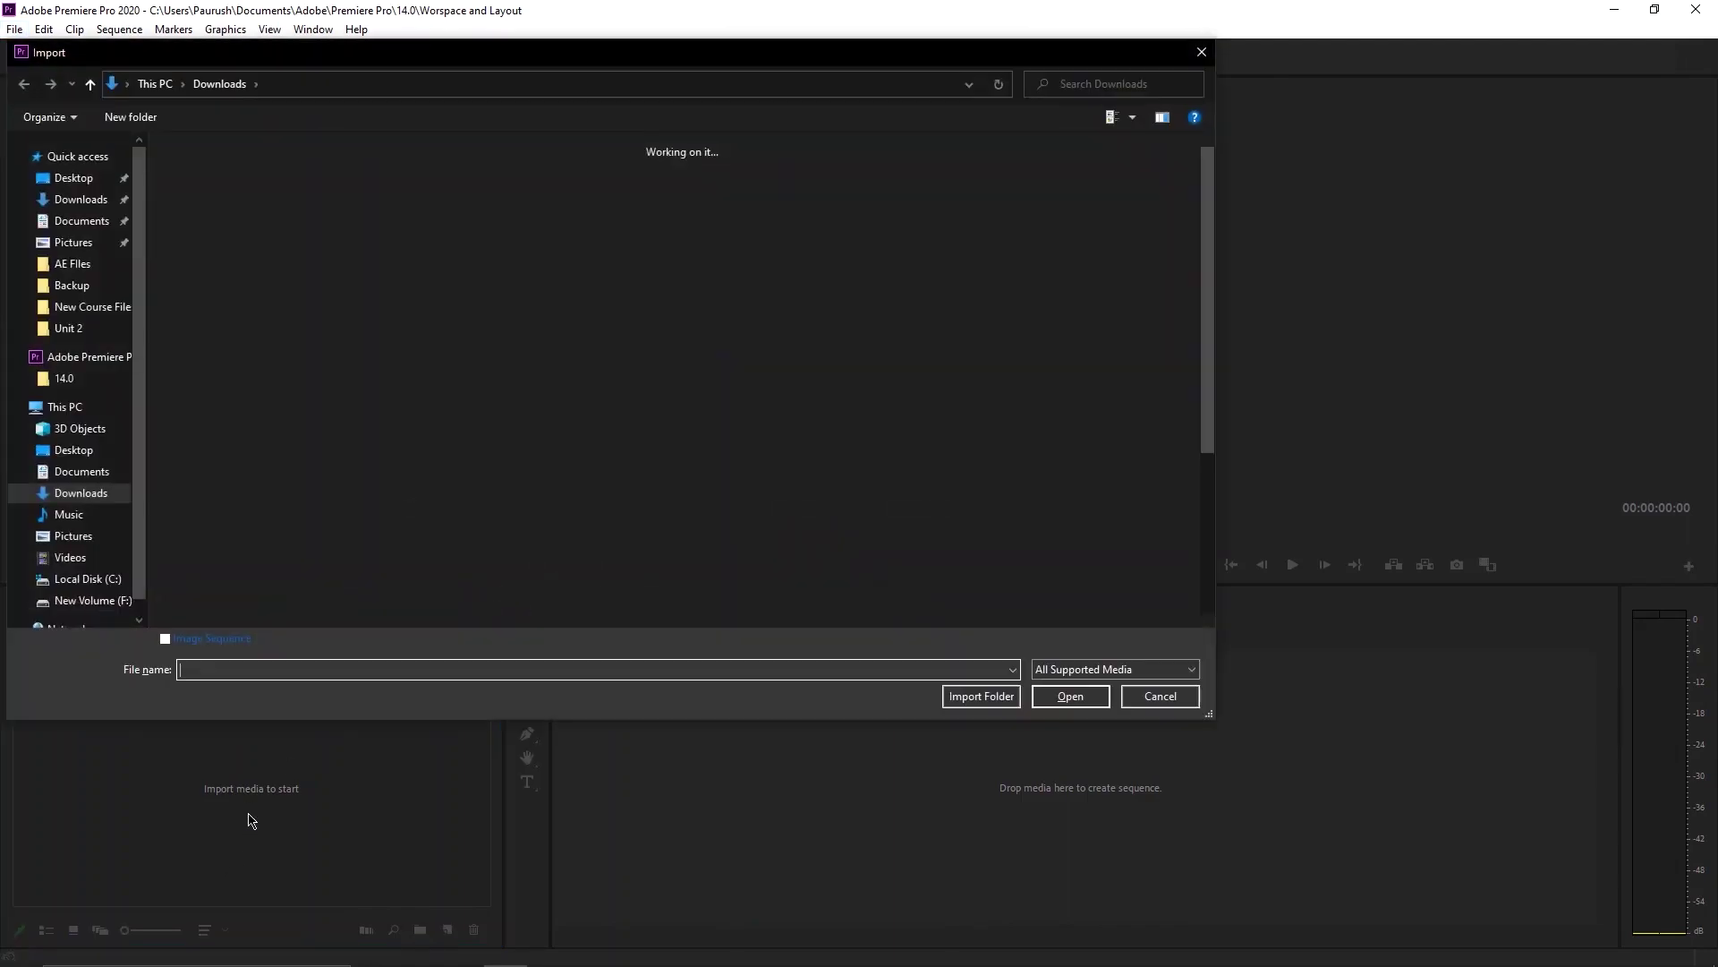
left_click(1161, 696)
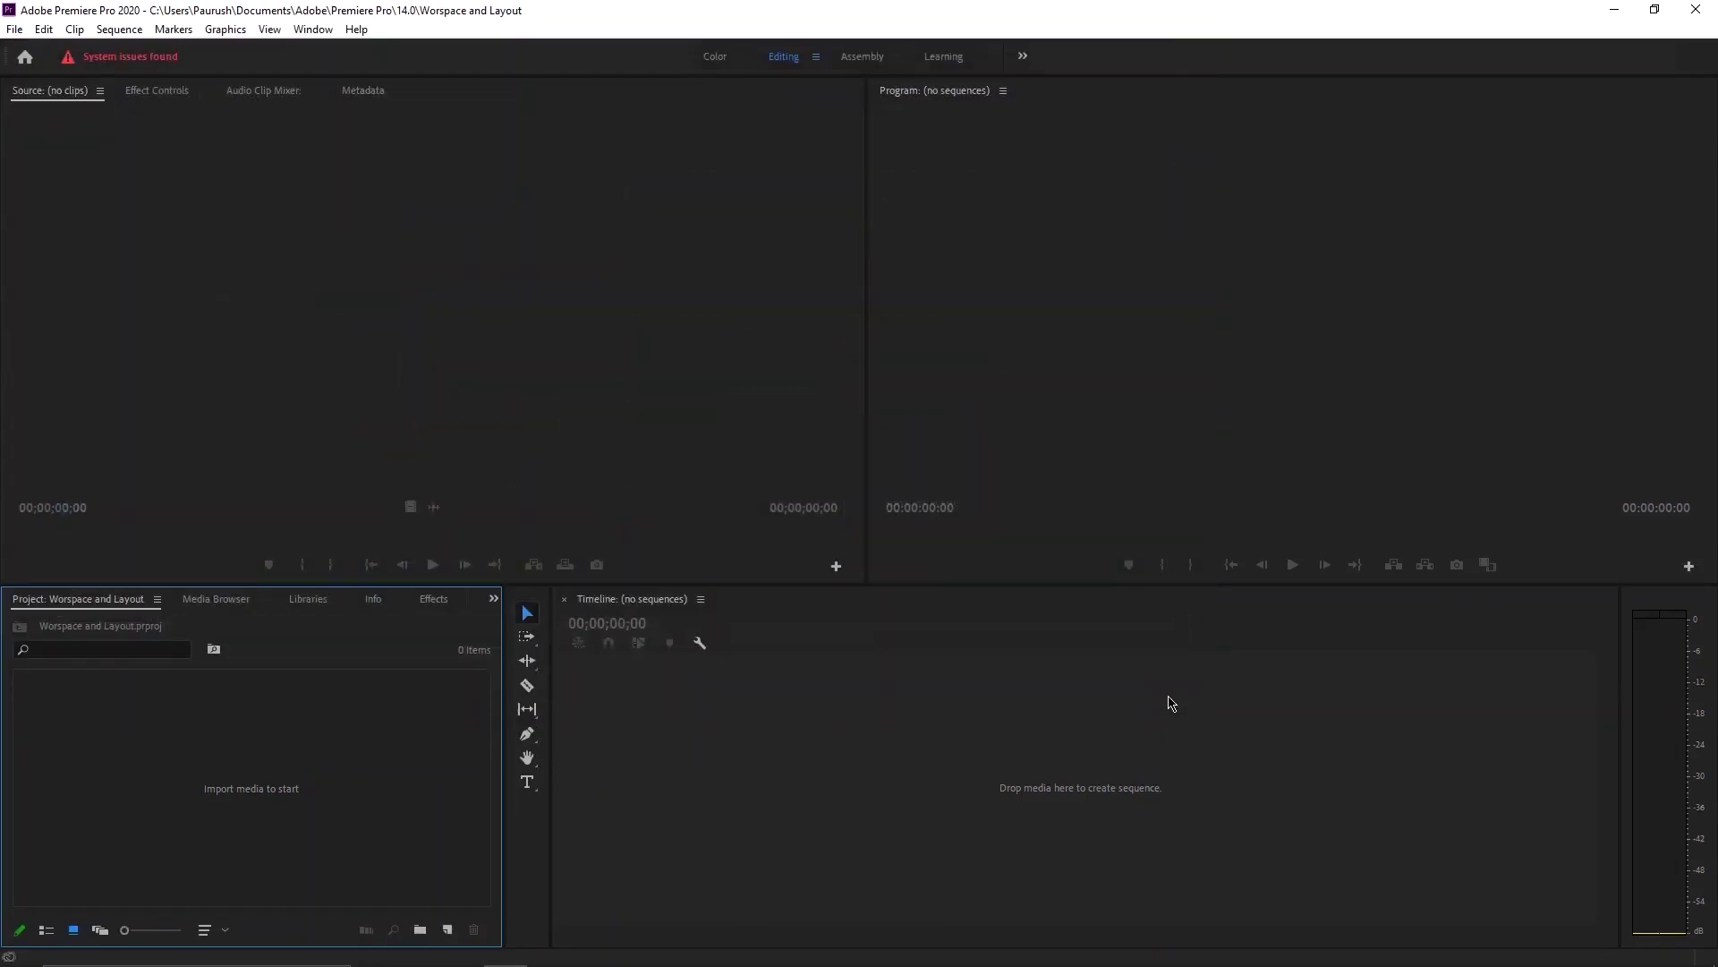
Import the four videos added today from Downloads and select them in the Project panel.
double_click(324, 801)
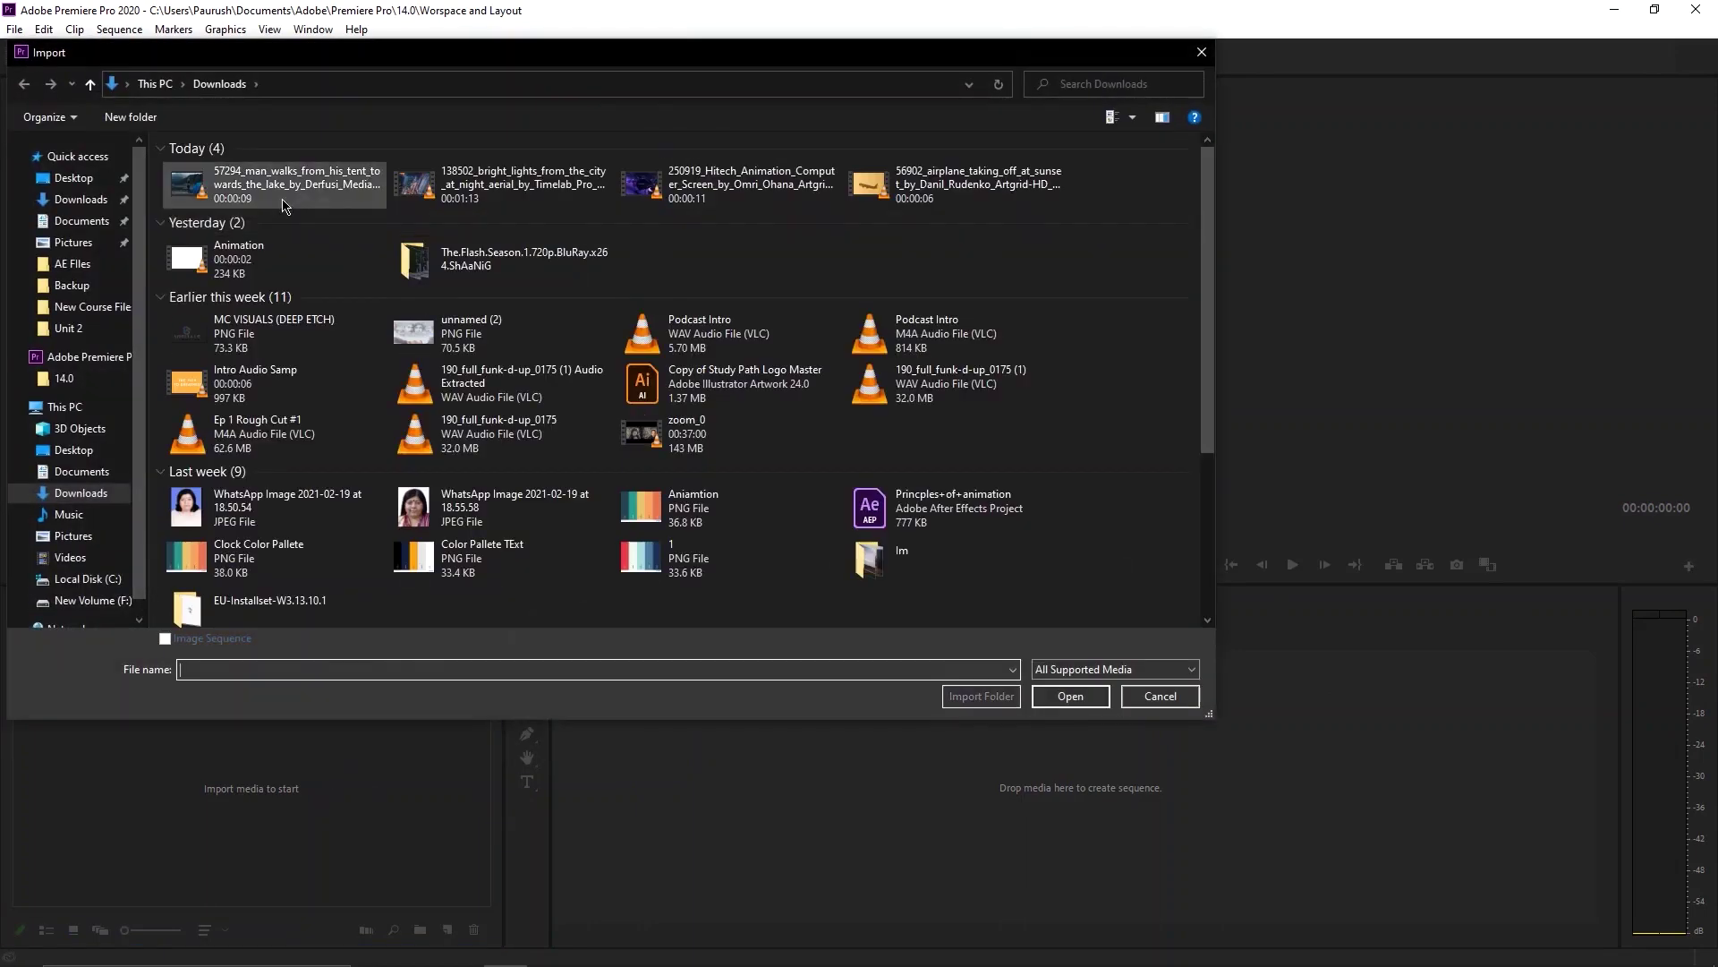
left_click(477, 191, "ctrl")
left_click(709, 185, "ctrl")
left_click(965, 198, "ctrl")
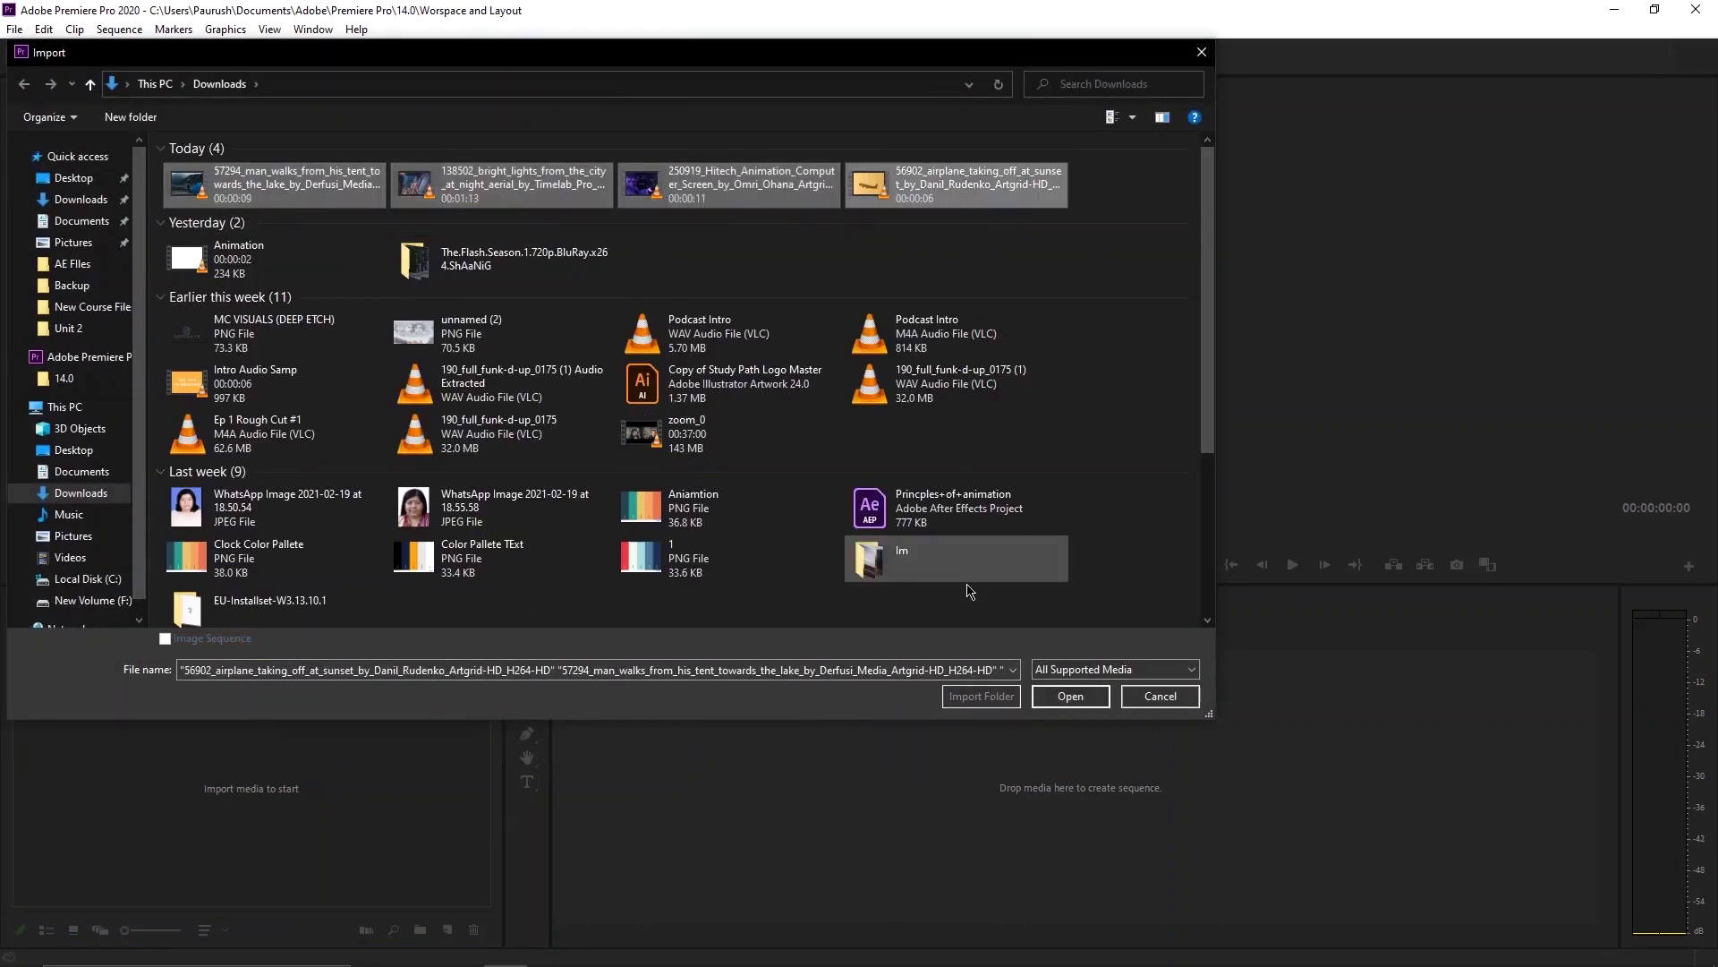
left_click(1042, 697)
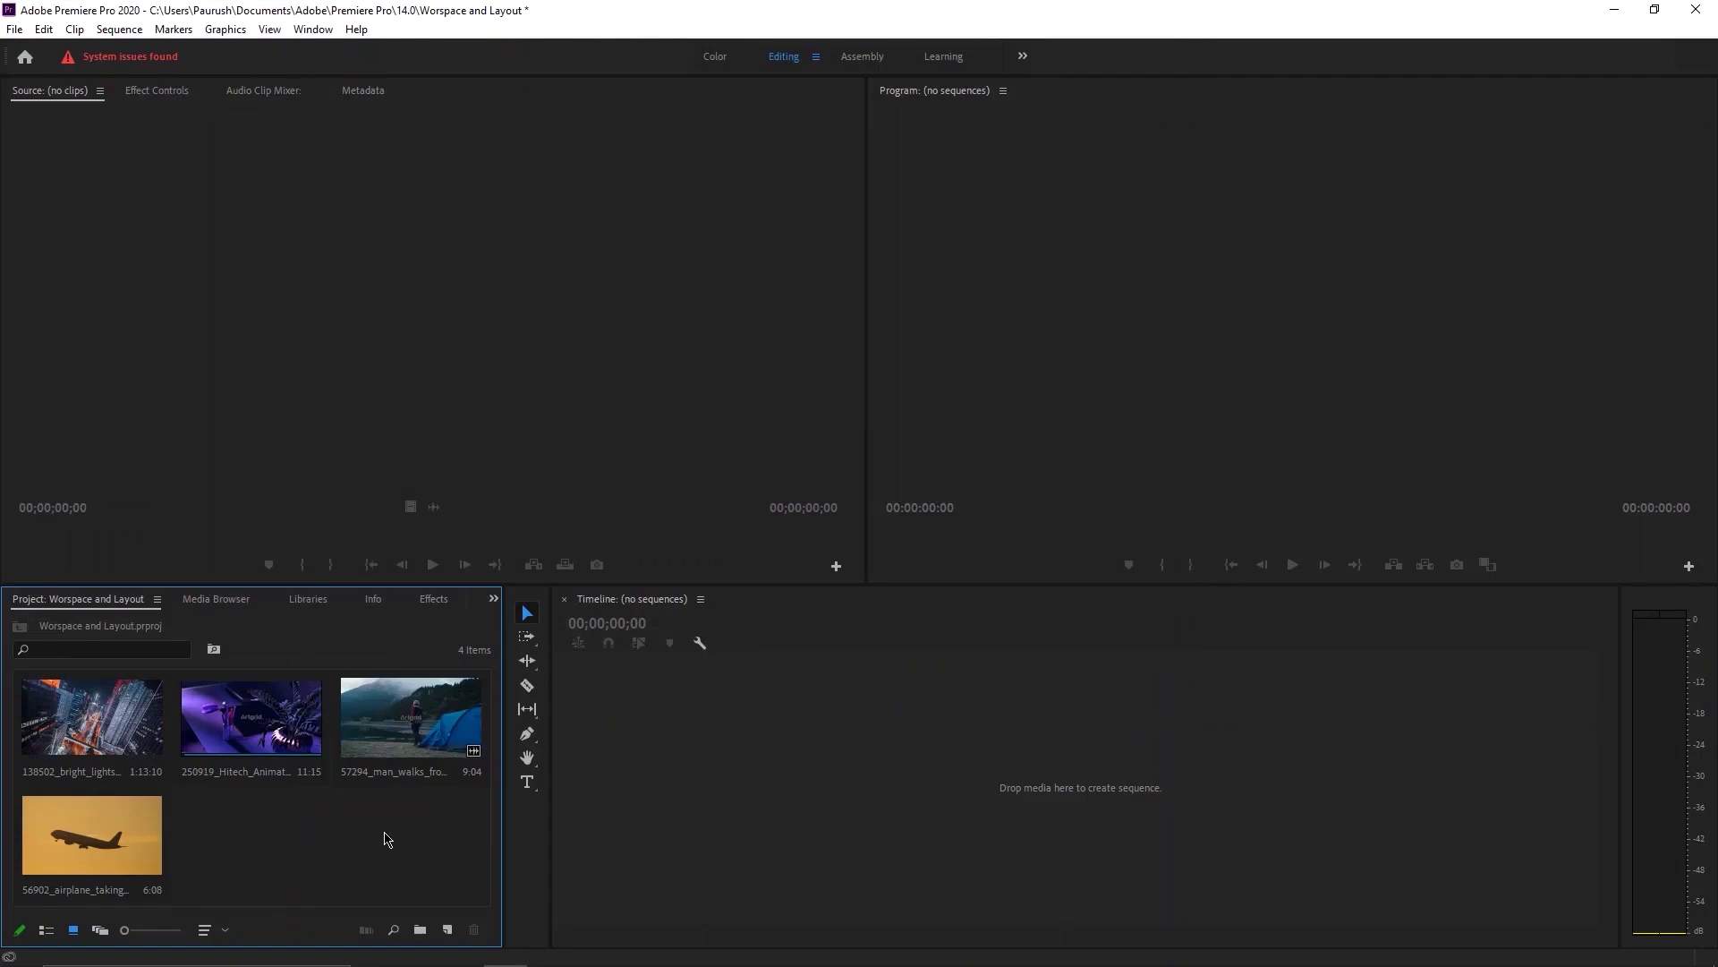
left_click_drag(409, 839, 93, 706)
Maximize the Project panel with the grave accent key.
left_click(357, 835)
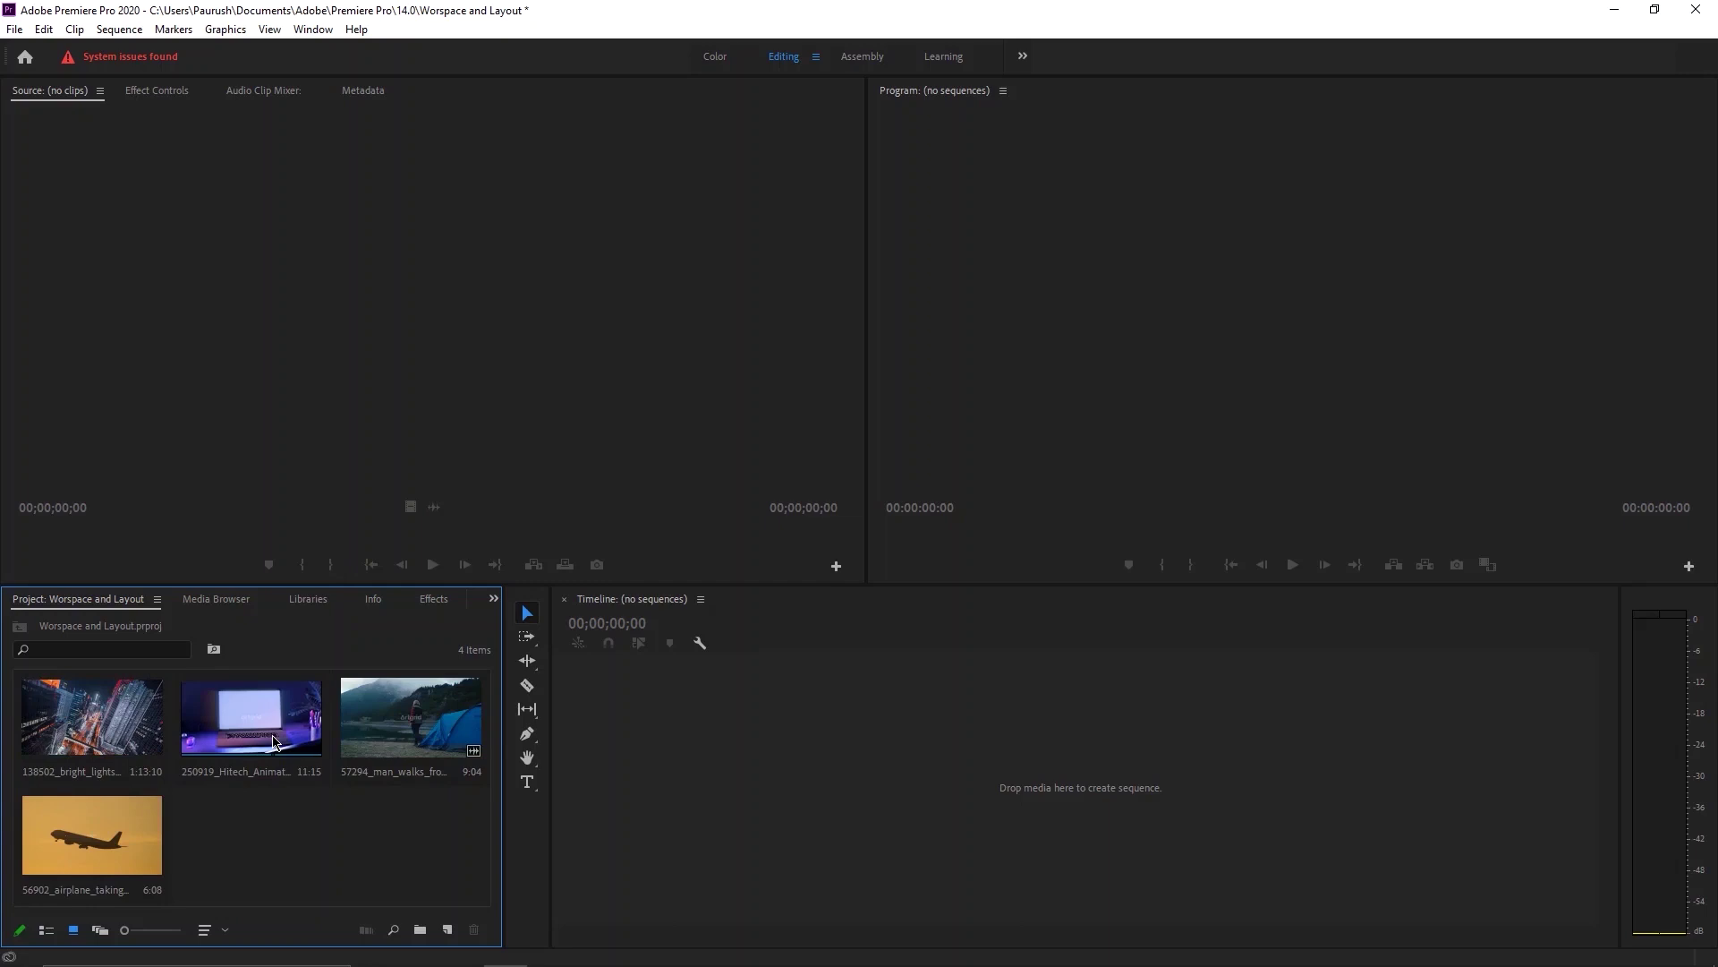
key("grave")
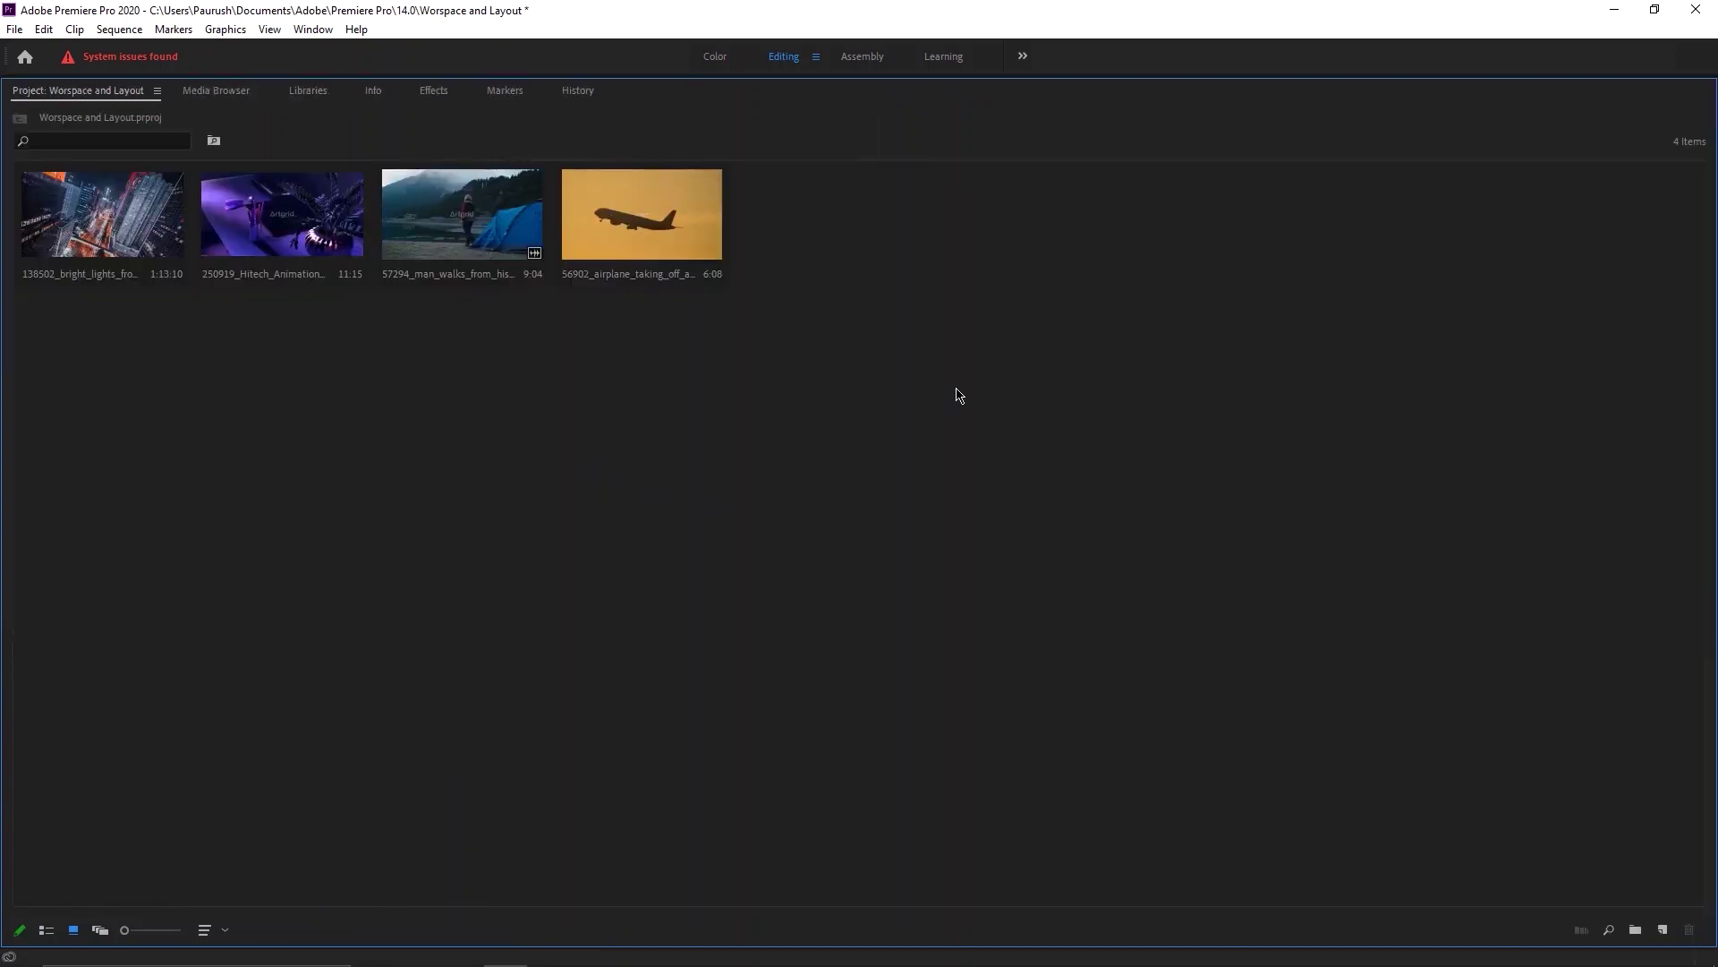
left_click_drag(967, 353, 121, 384)
Preview the city lights clip, then maximize the Project panel again.
left_click_drag(853, 340, 95, 230)
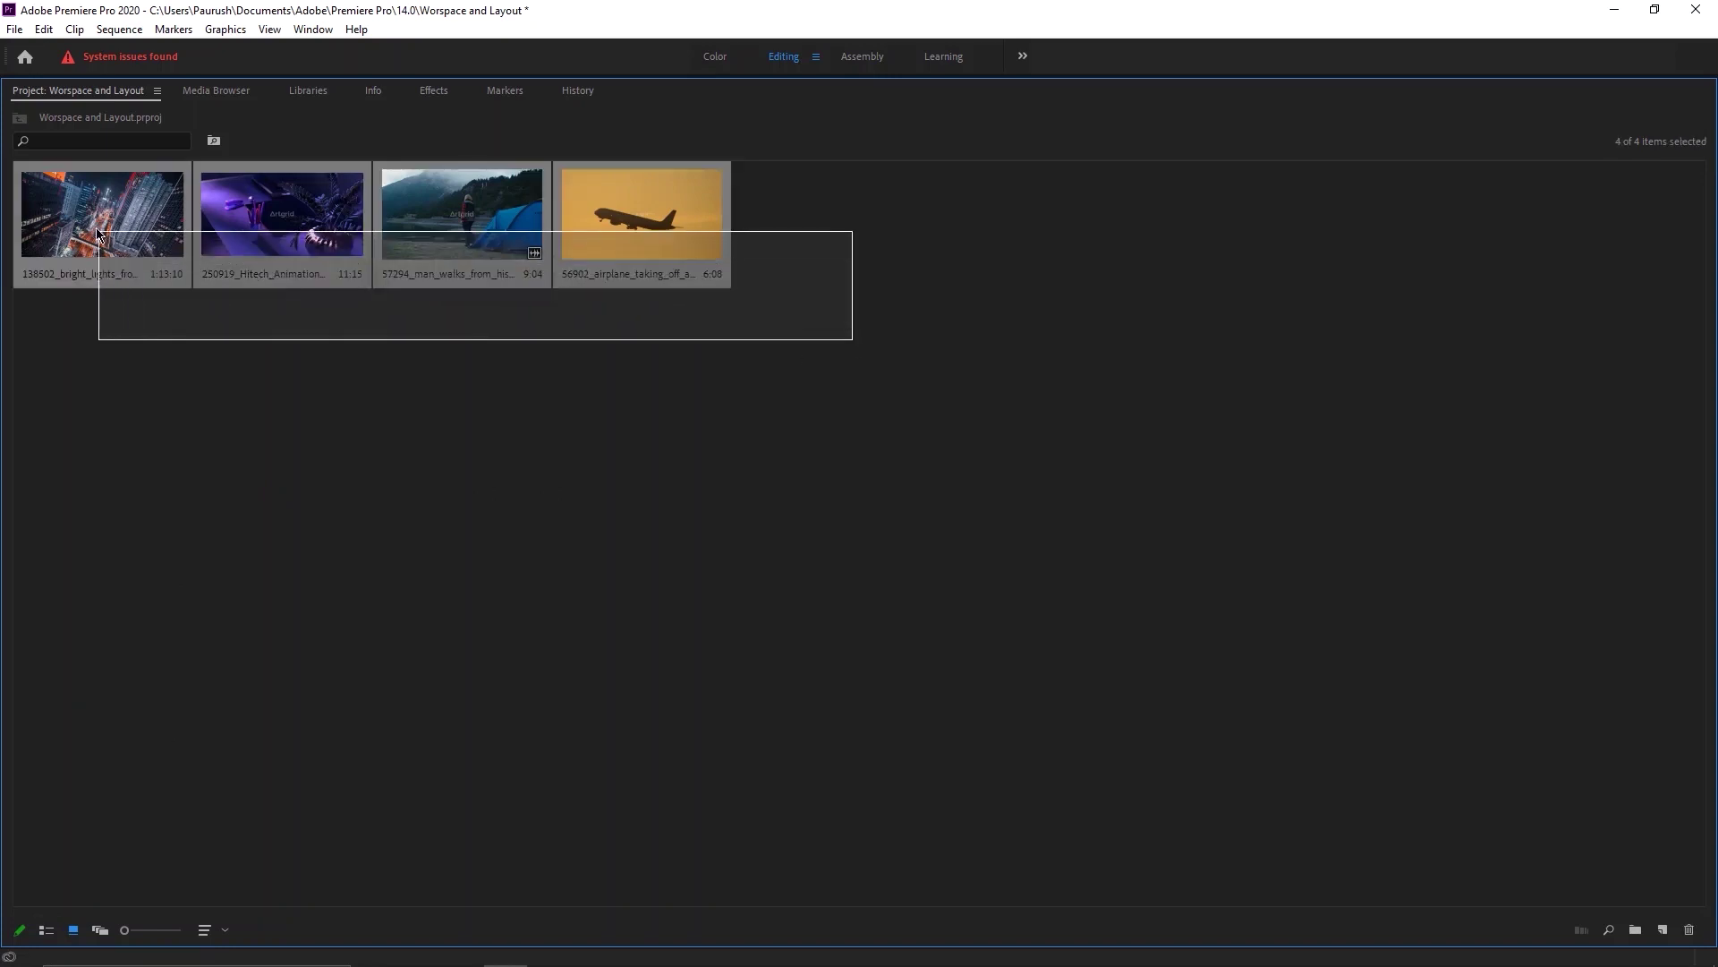
left_click(126, 372)
left_click(86, 283)
double_click(86, 283)
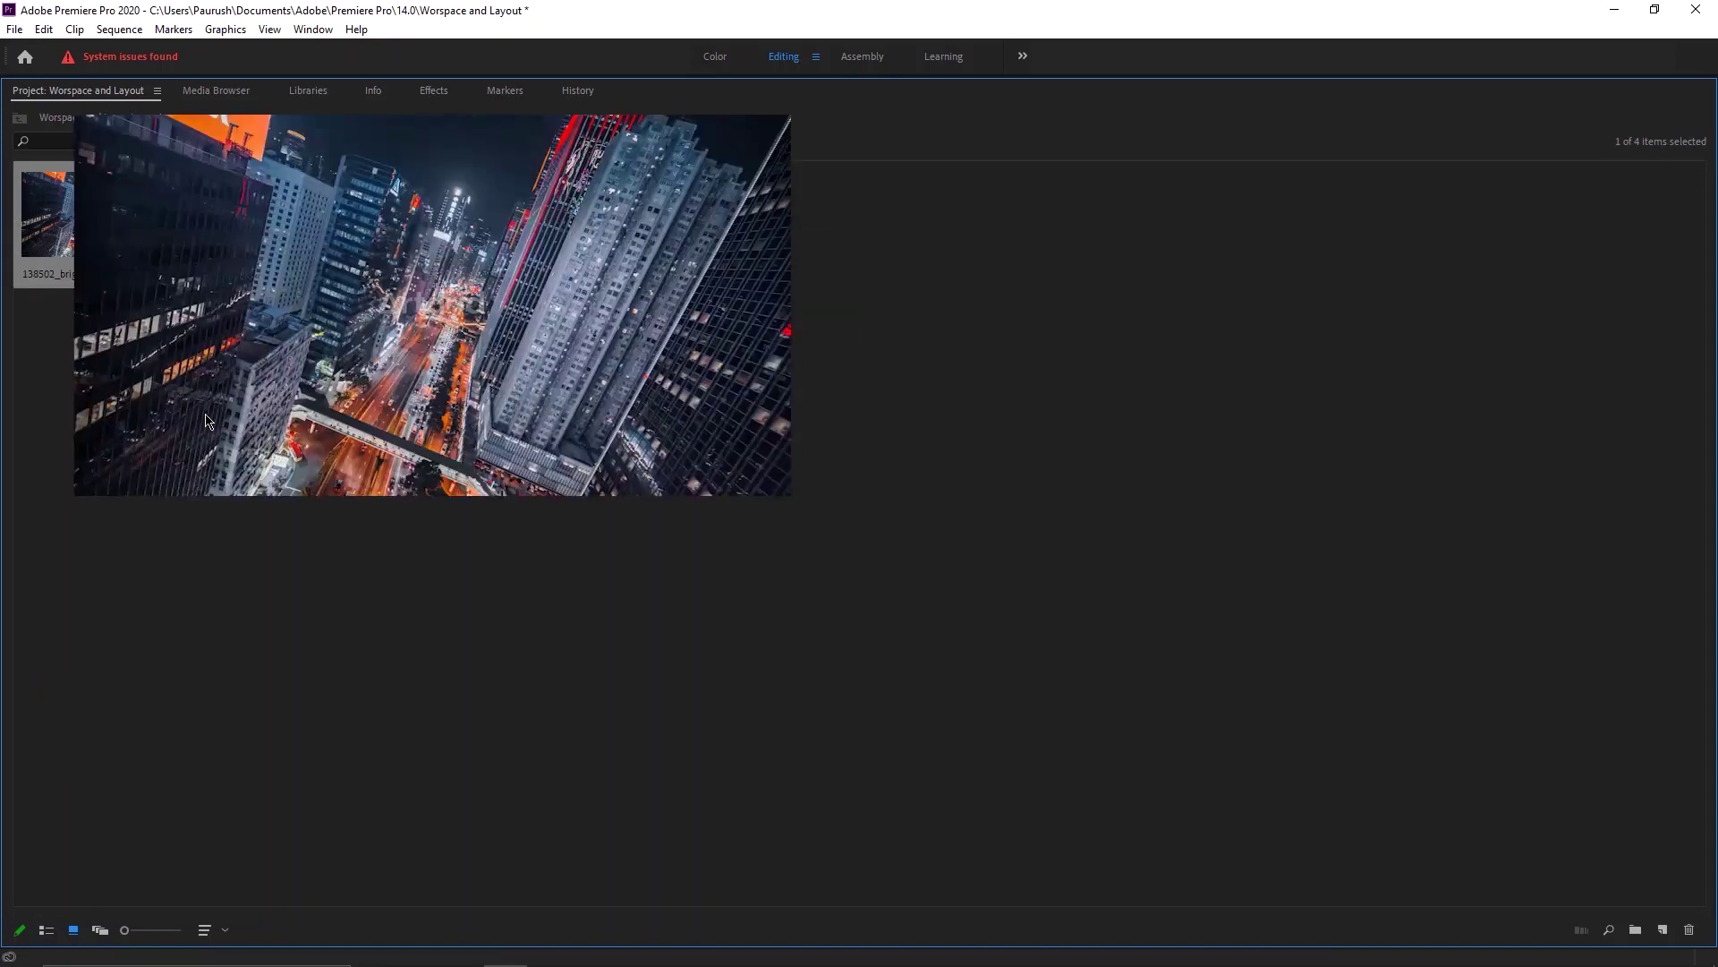
left_click(225, 810)
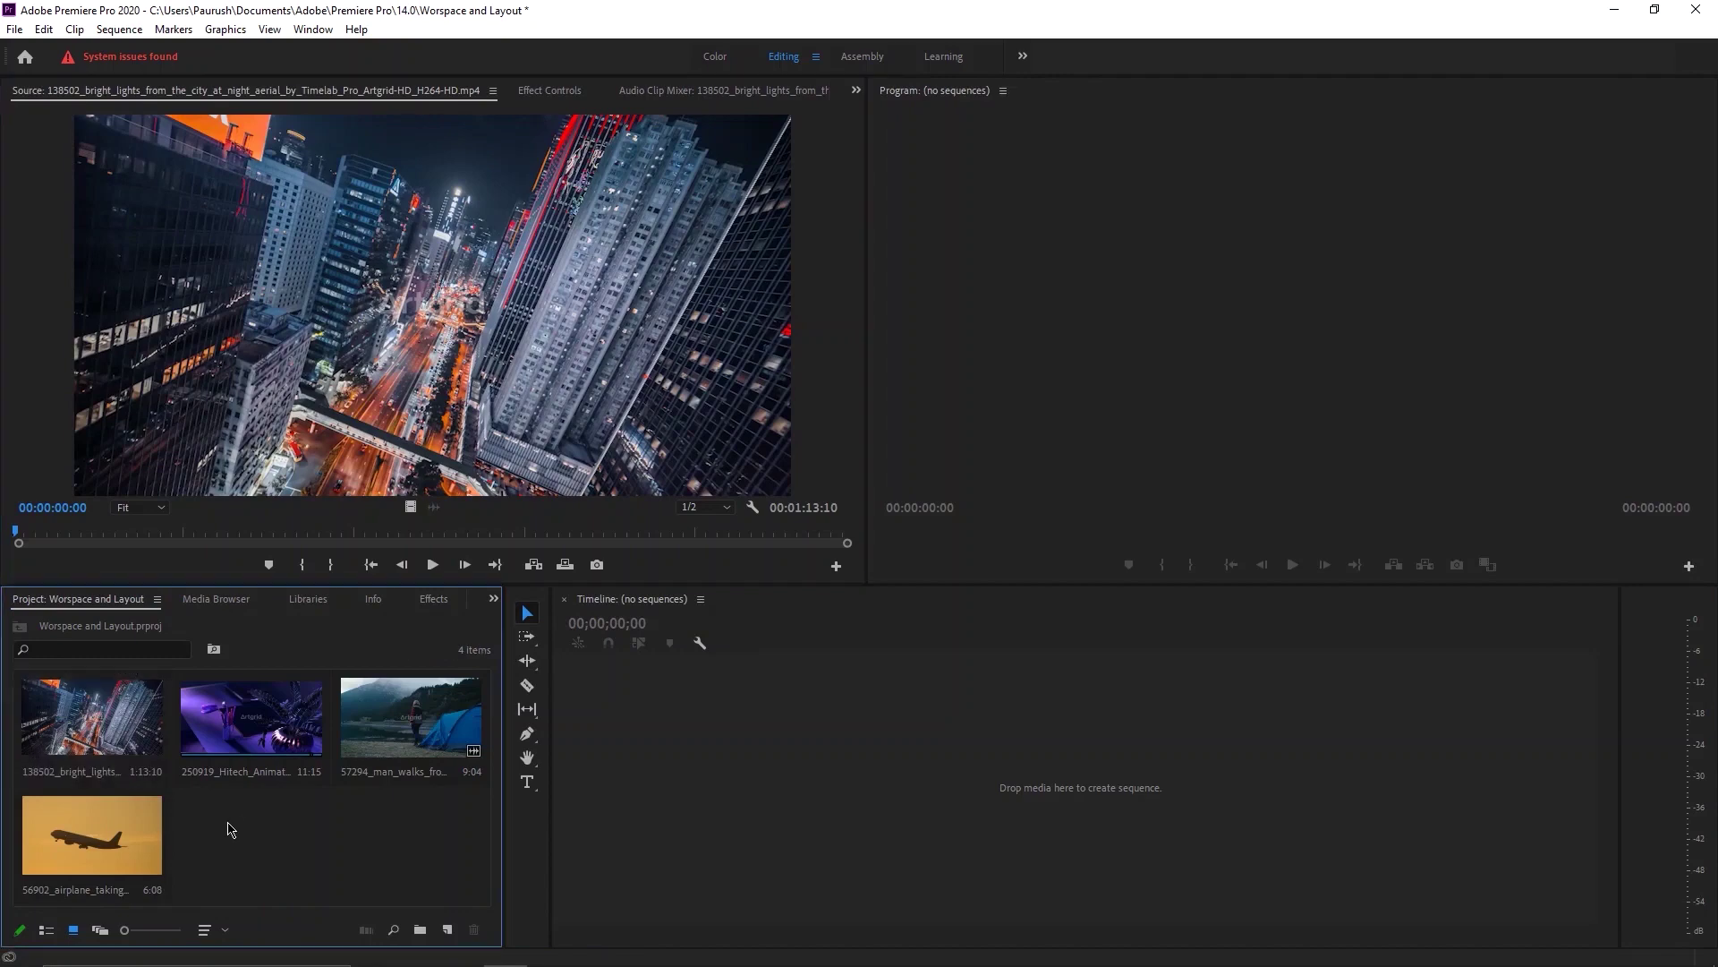
key("grave")
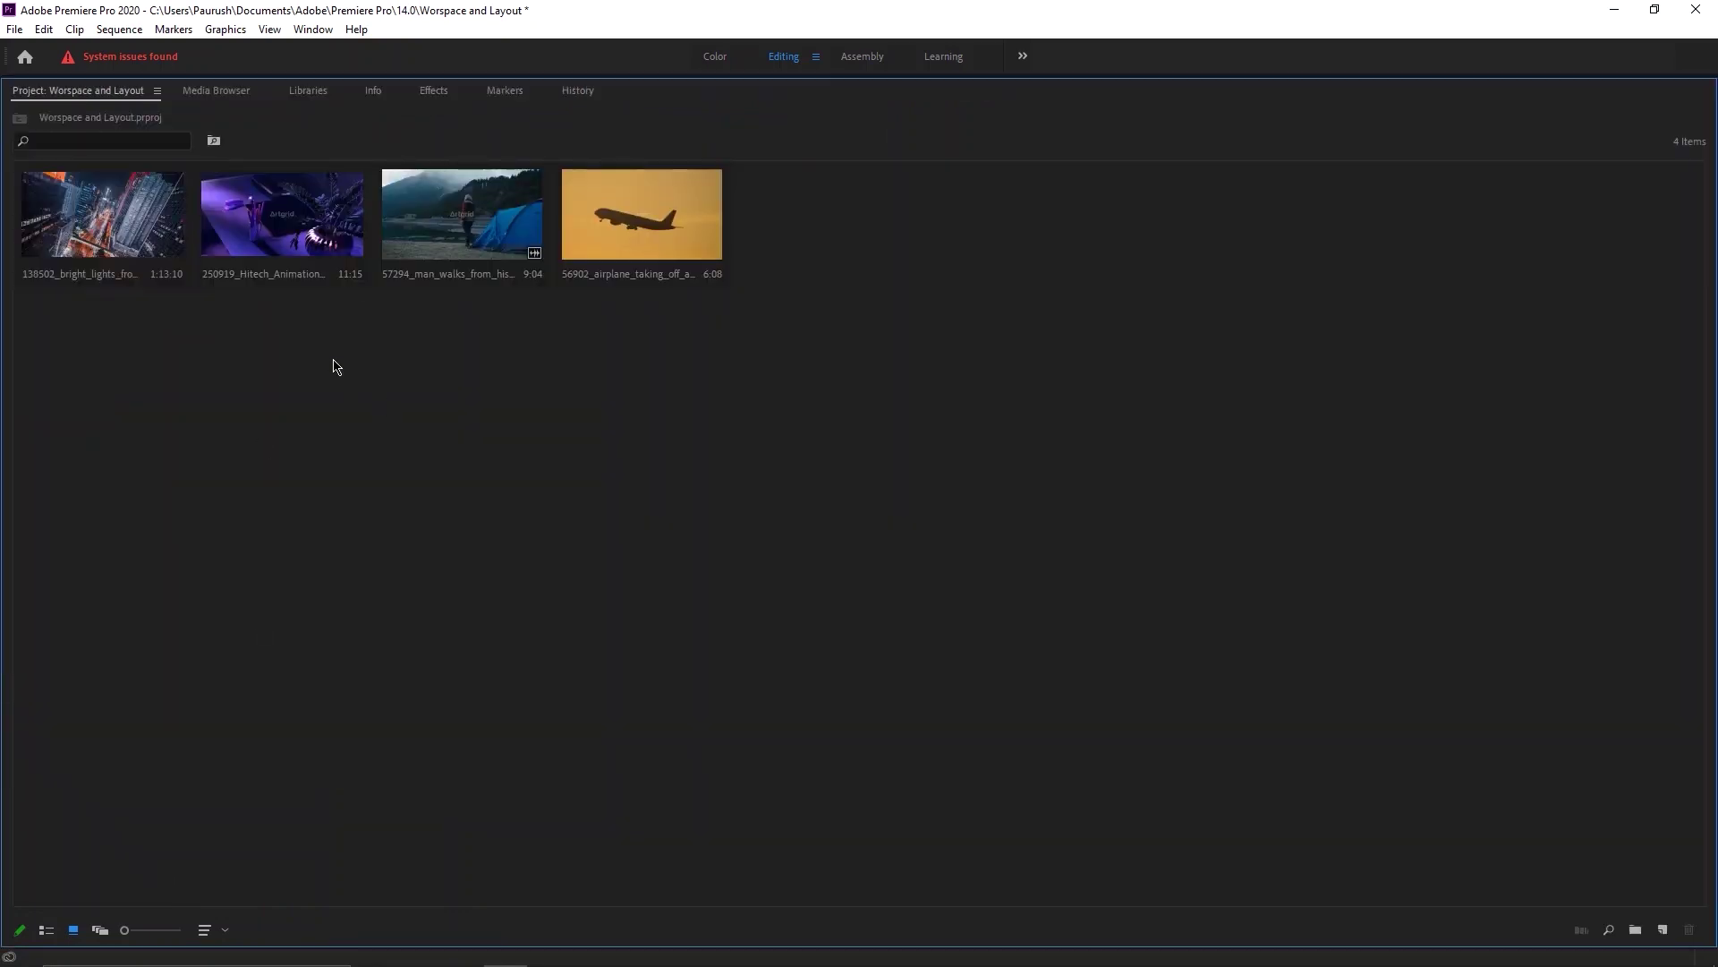
Rename the city lights clip to 1.
right_click(93, 219)
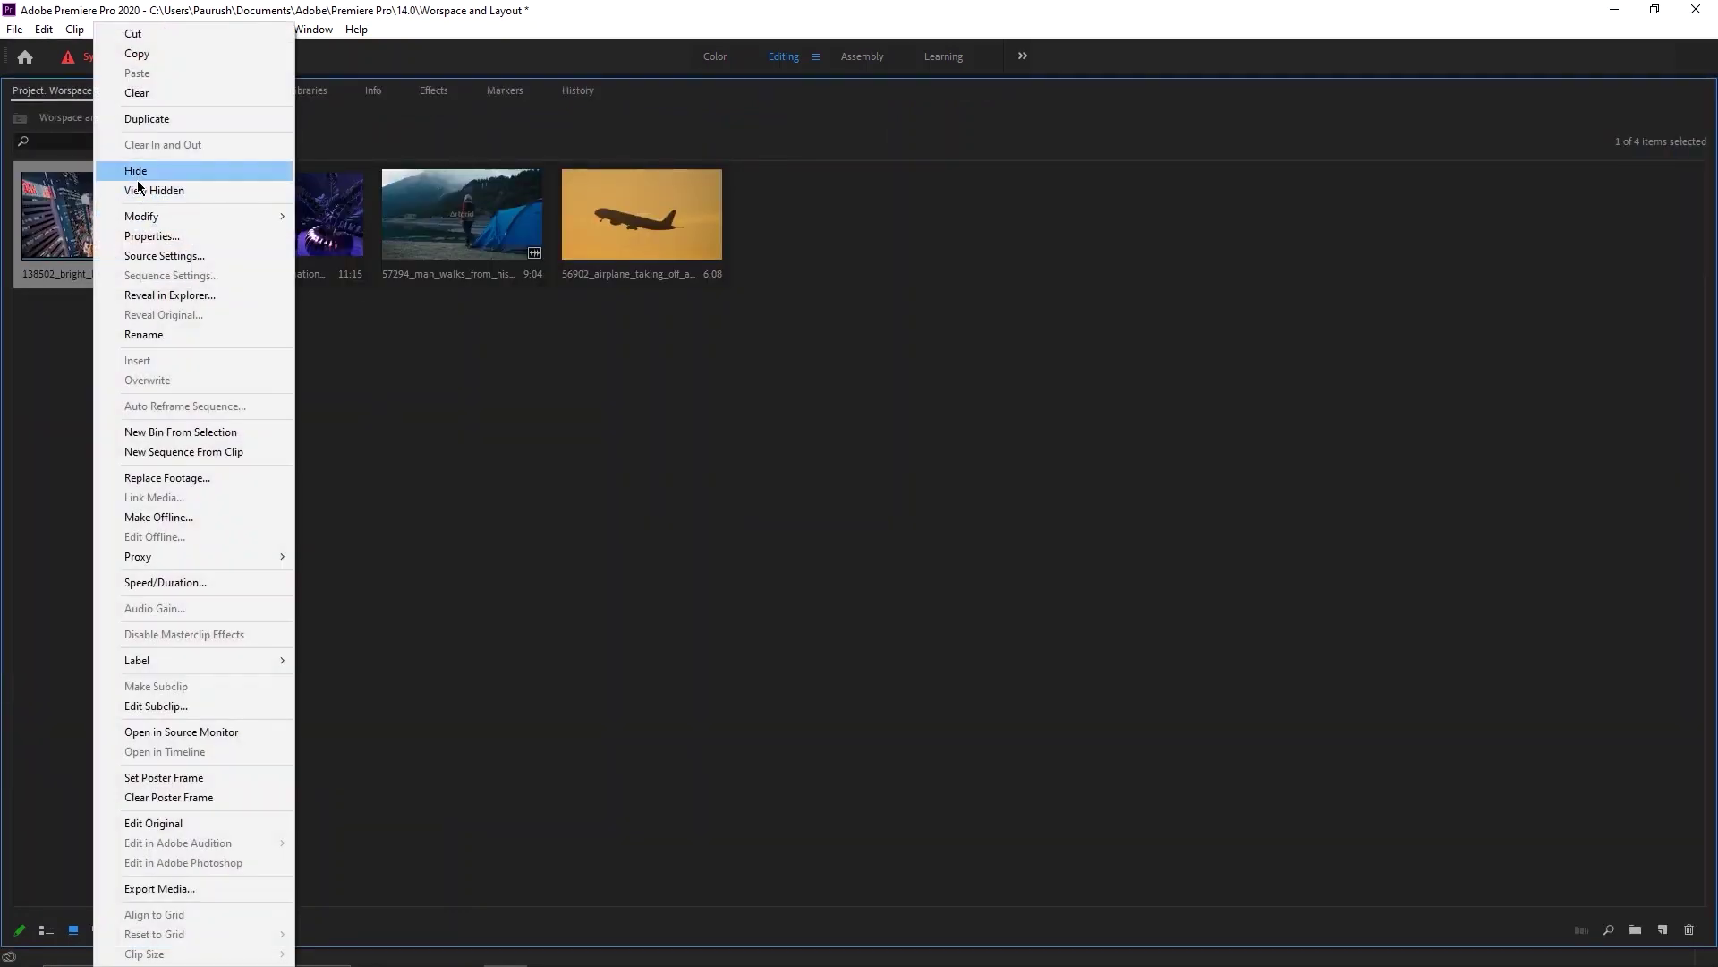
left_click(144, 334)
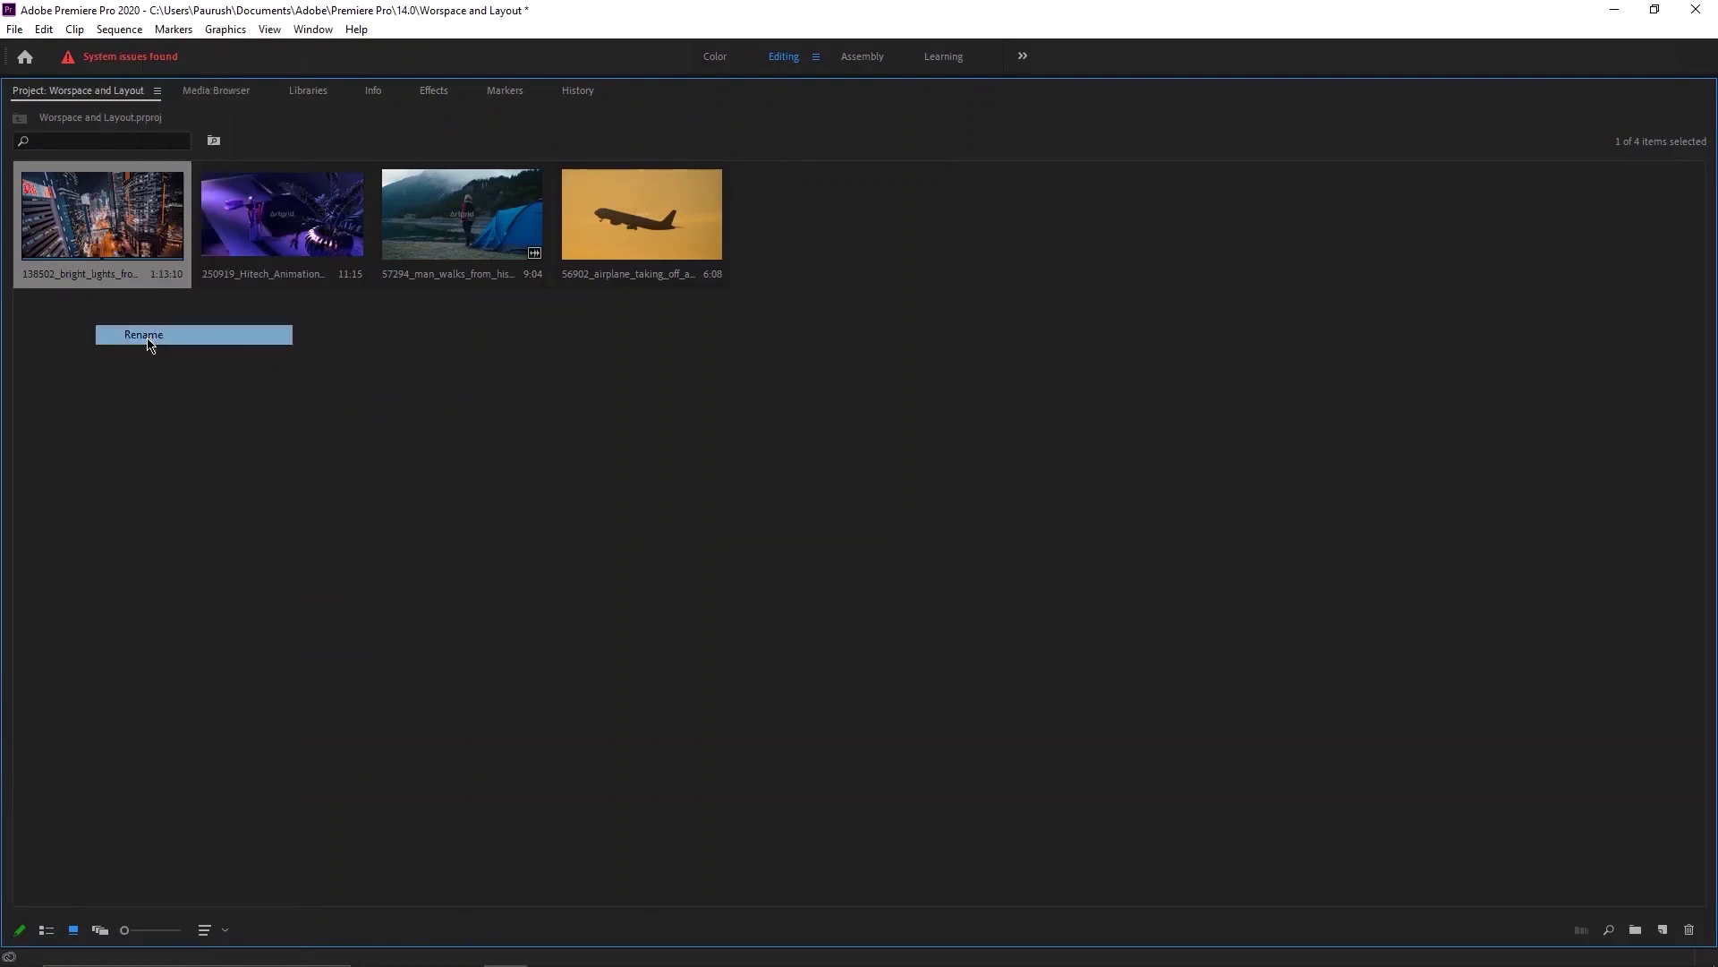
key("BackSpace")
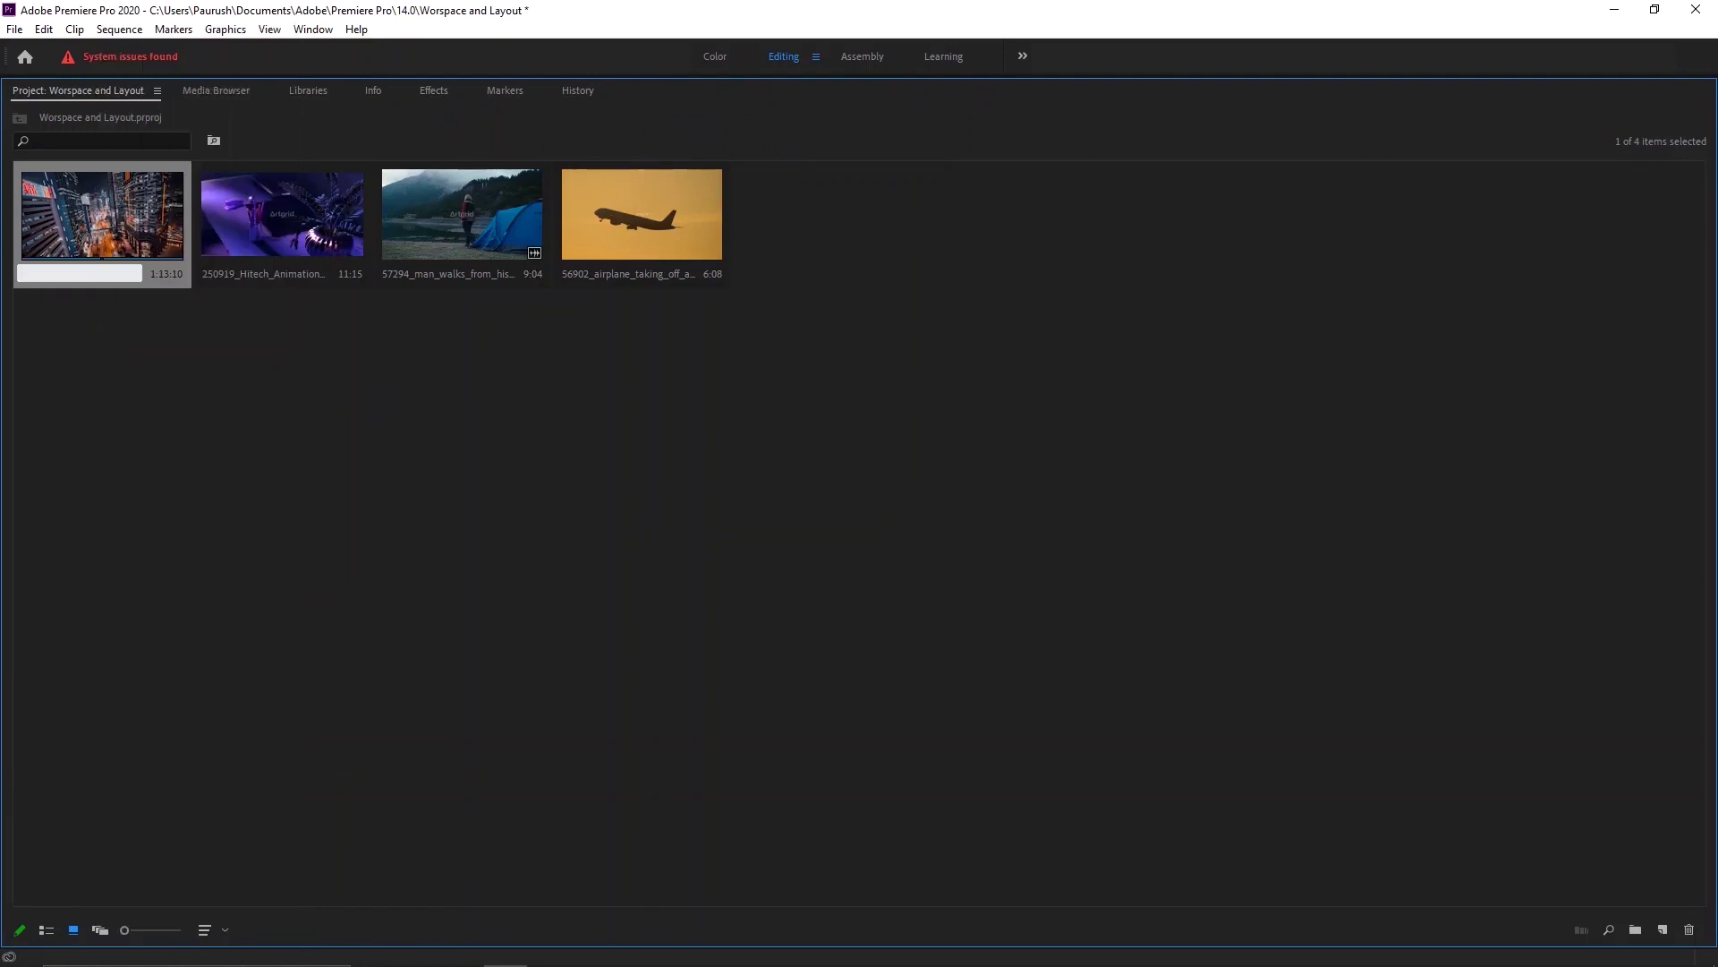
left_click(230, 395)
Rename the tech animation and remaining clips to 2, 3 and 4.
left_click(230, 276)
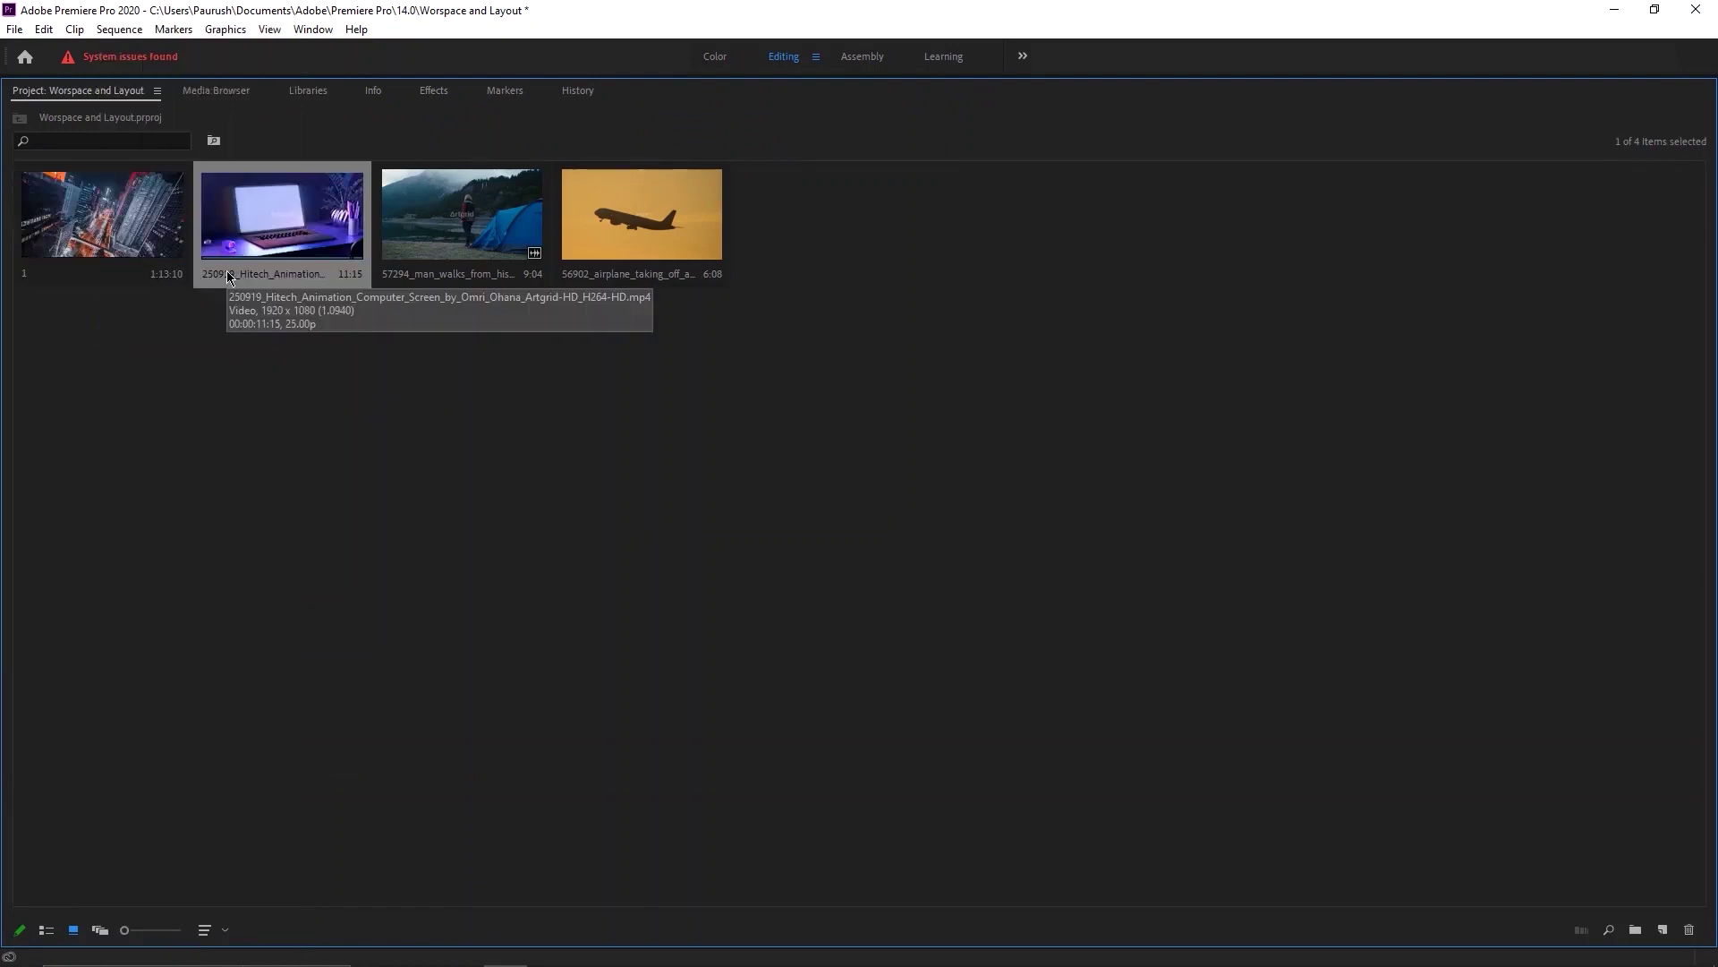
right_click(228, 271)
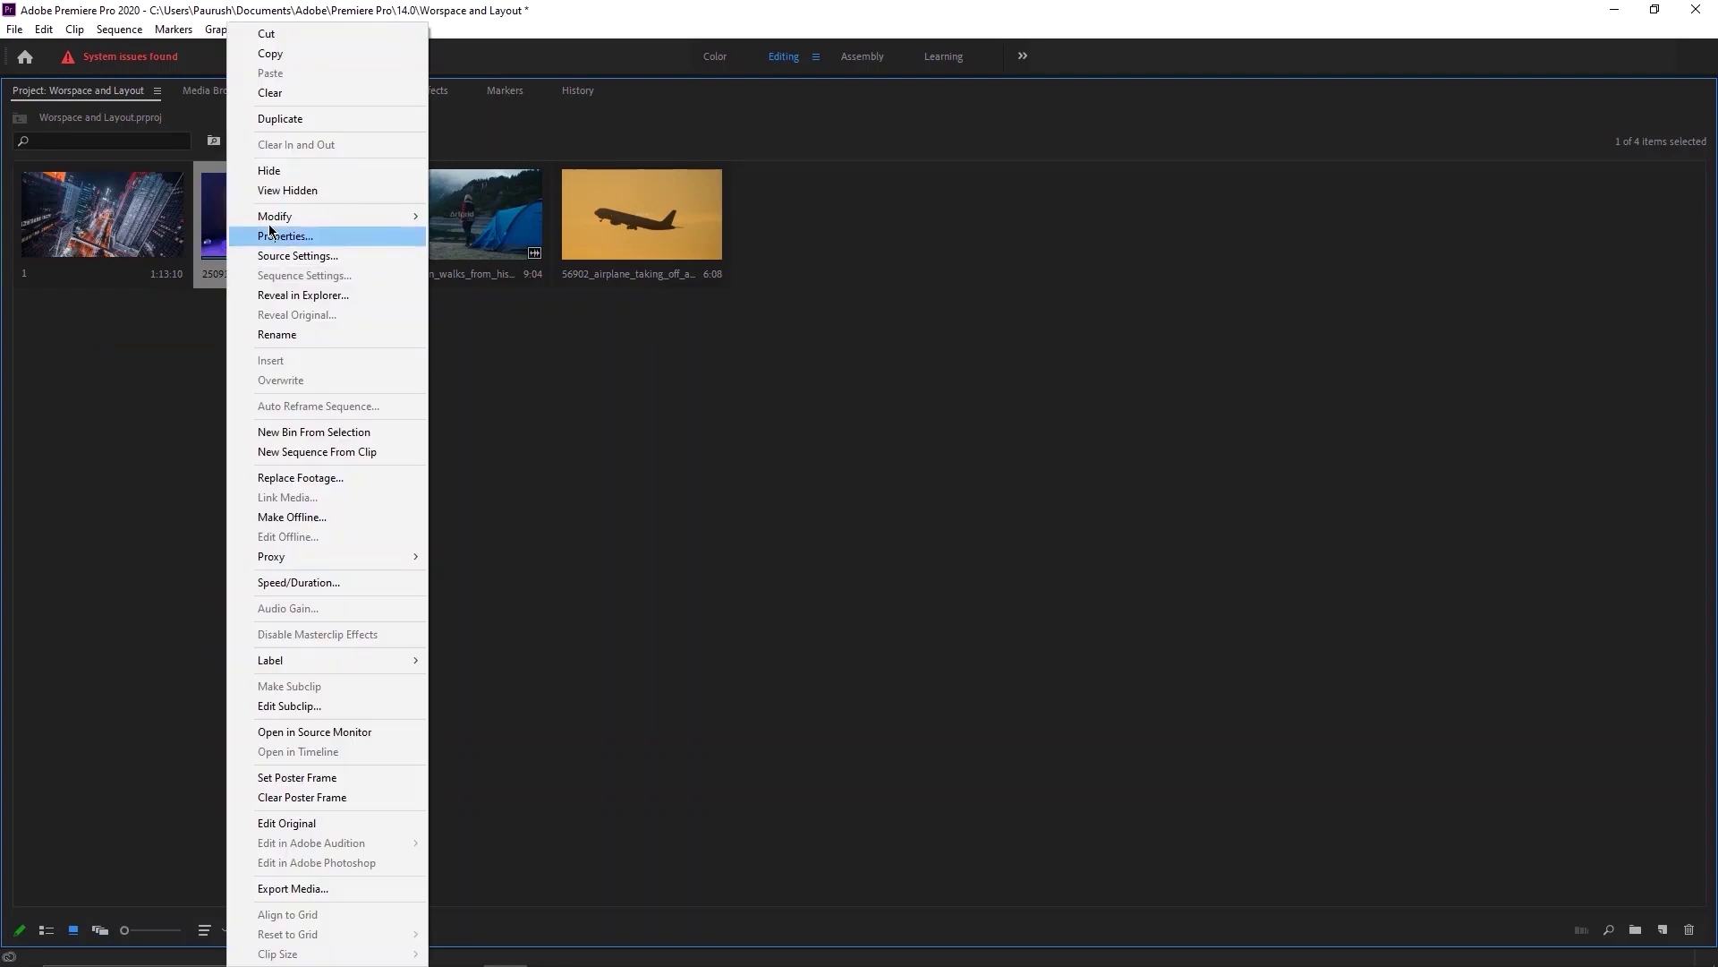
left_click(302, 336)
type("2")
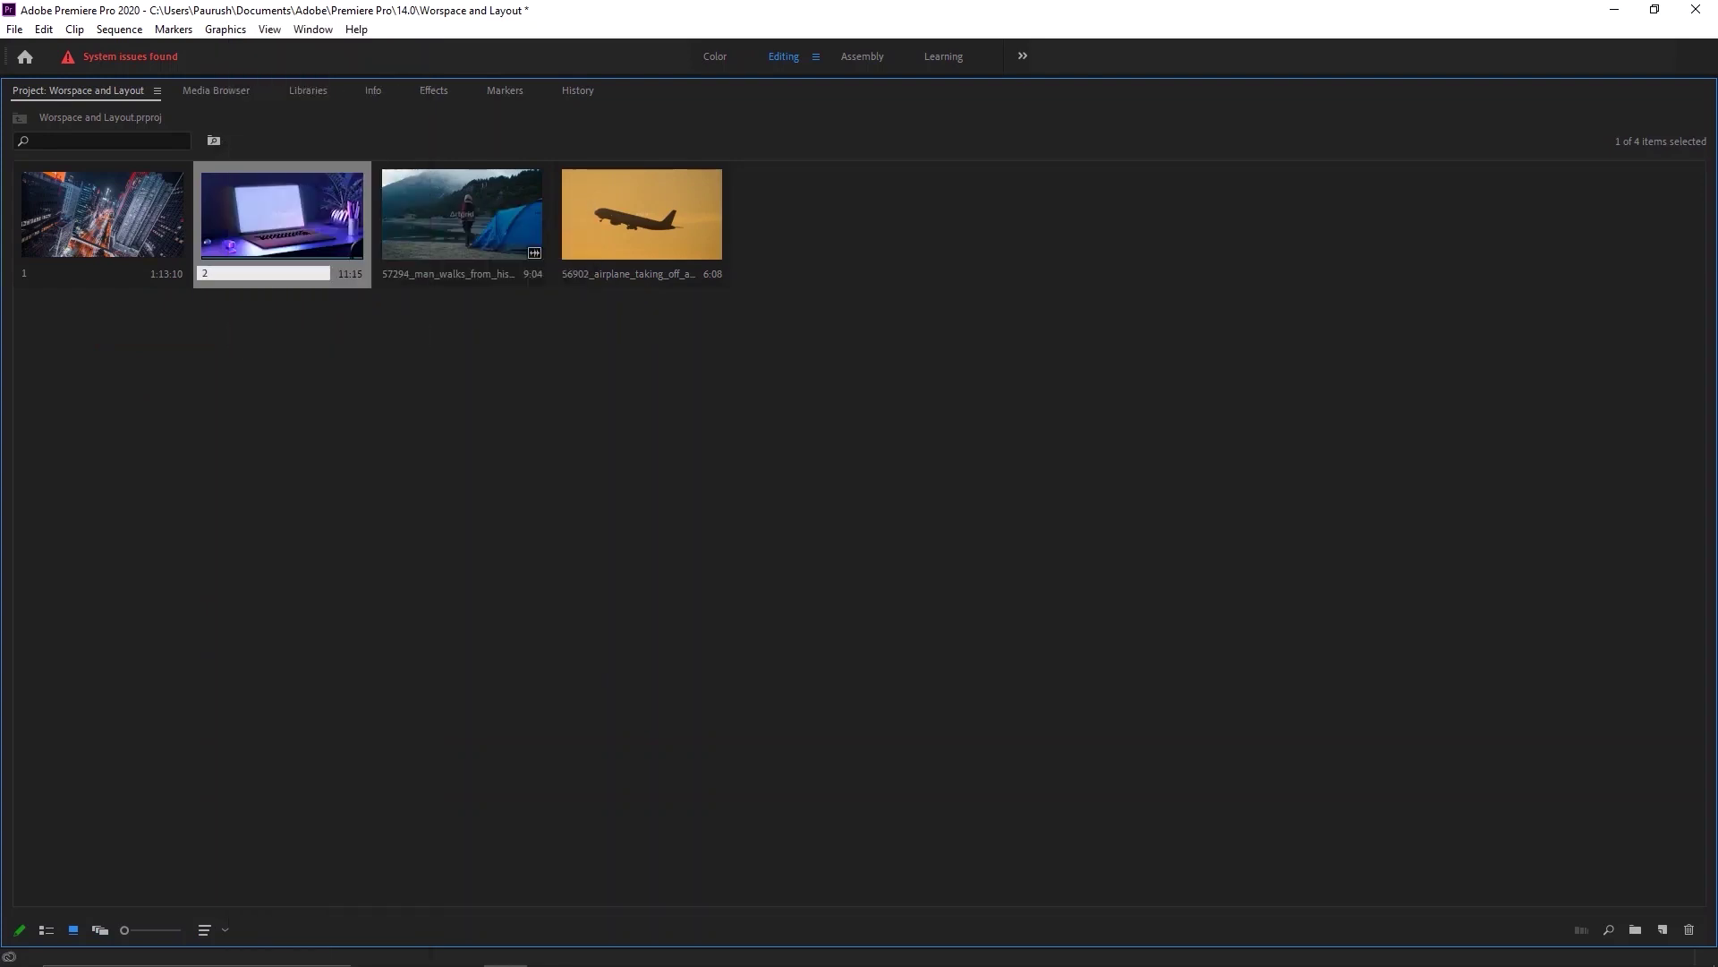
key("Tab")
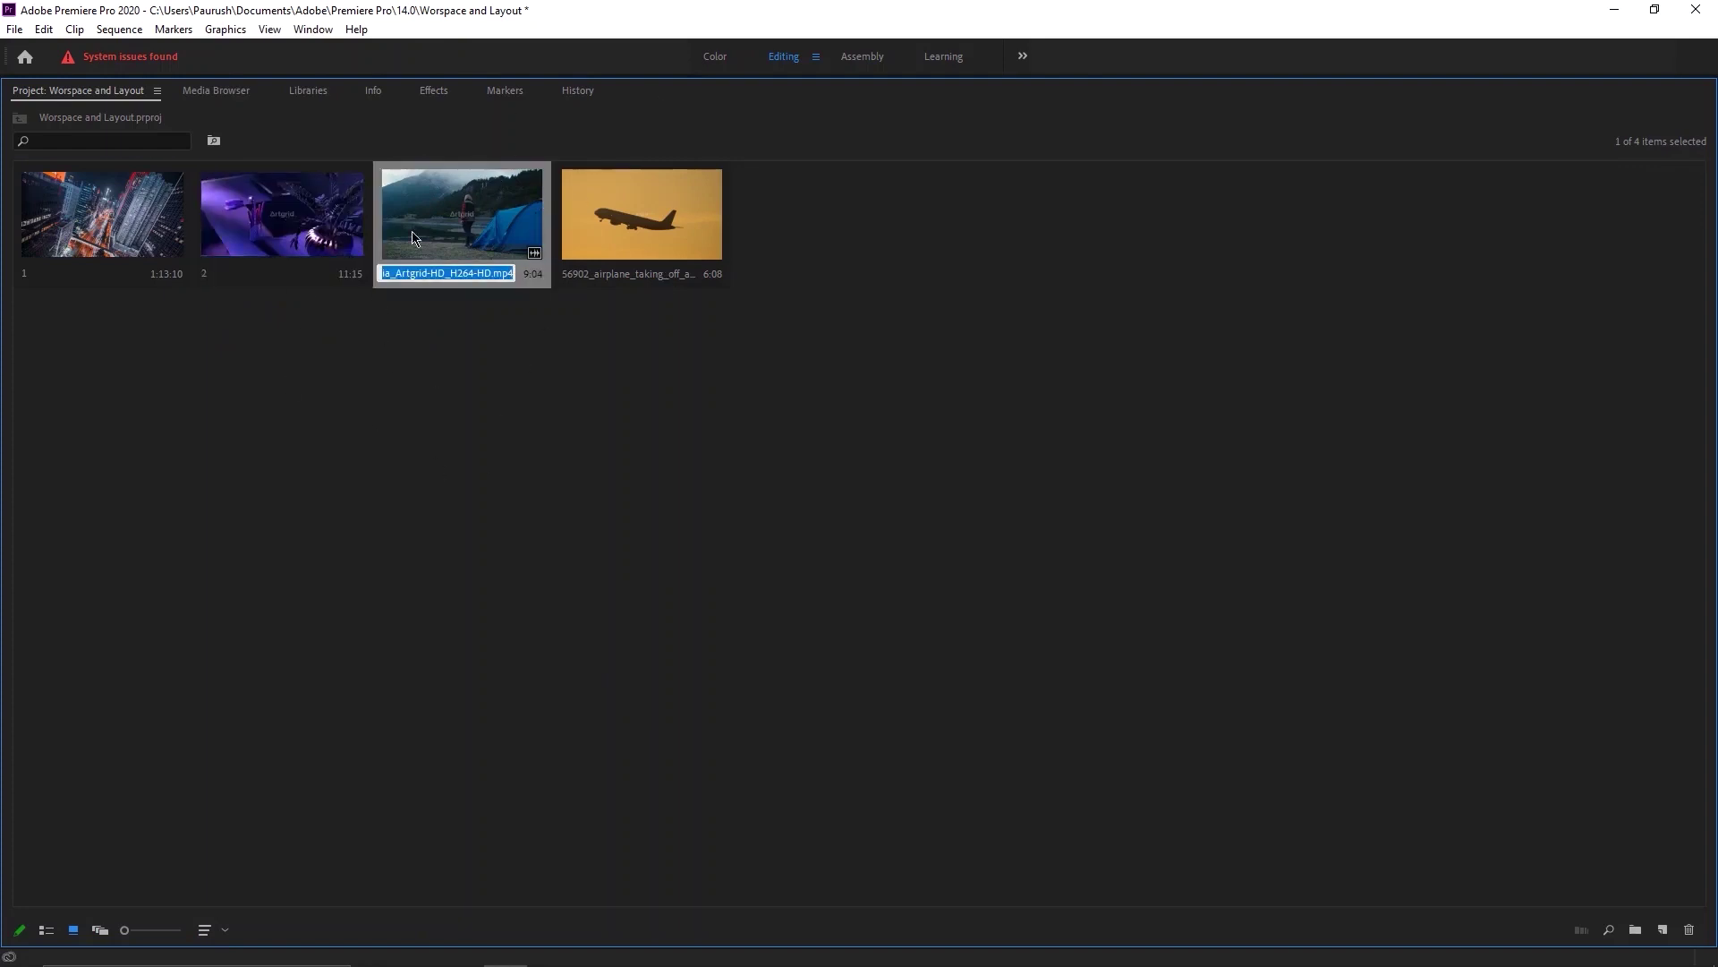
type("3")
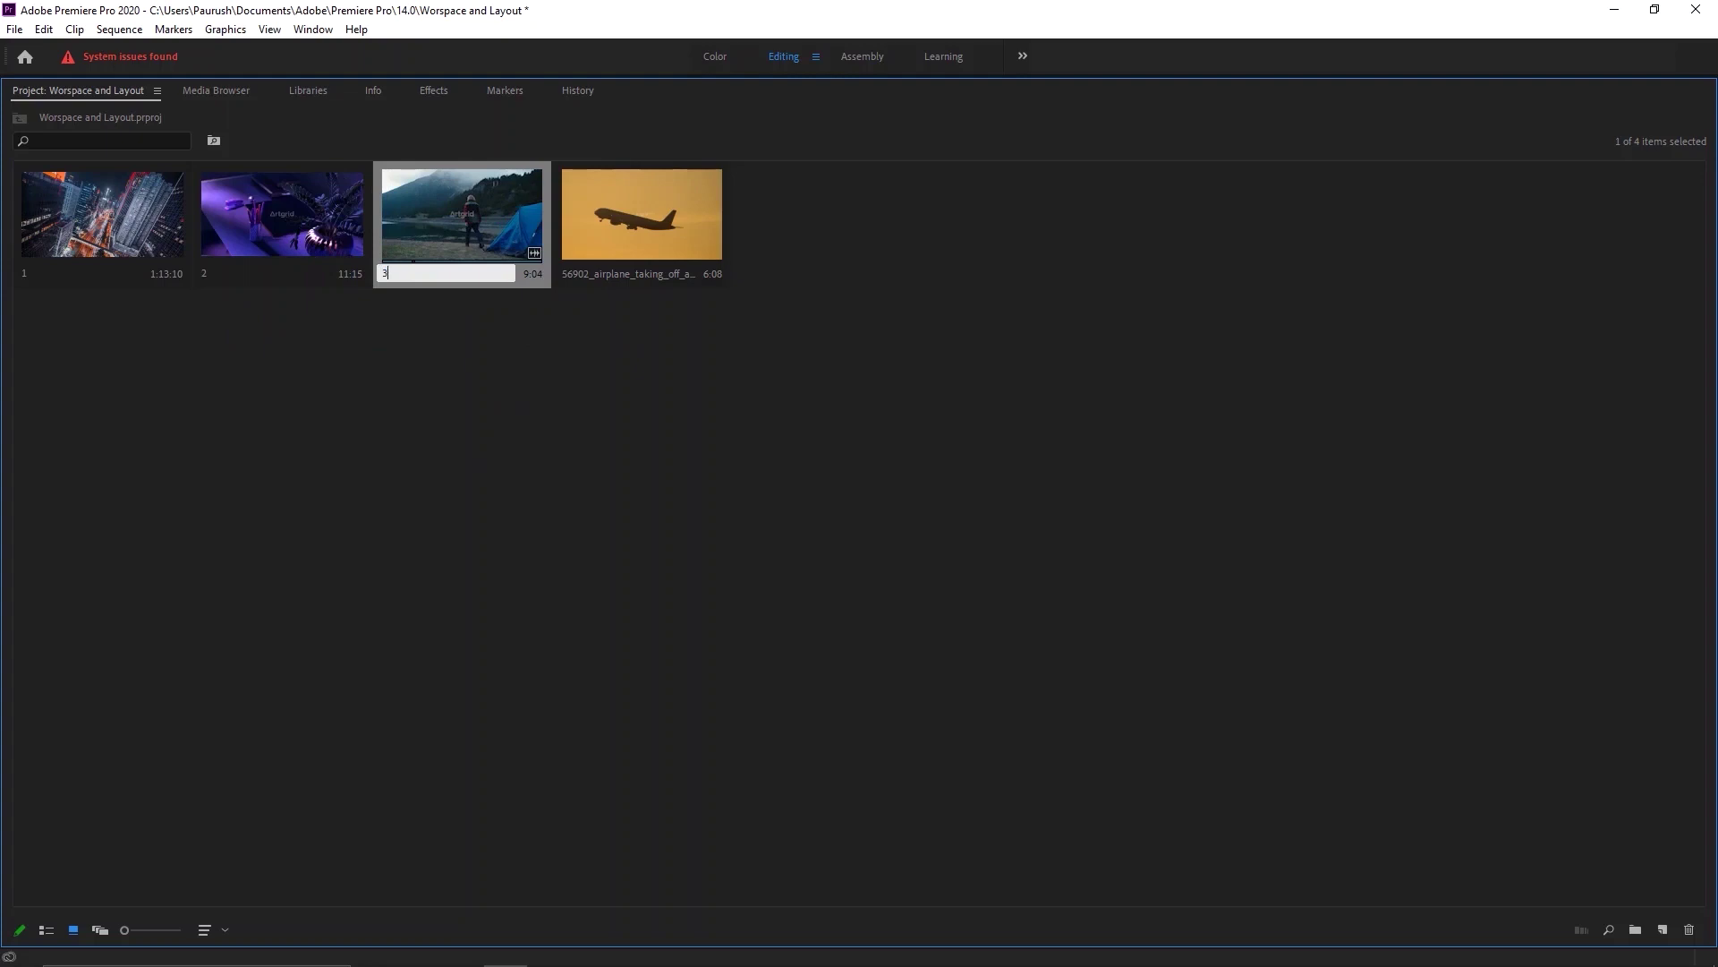
key("Tab")
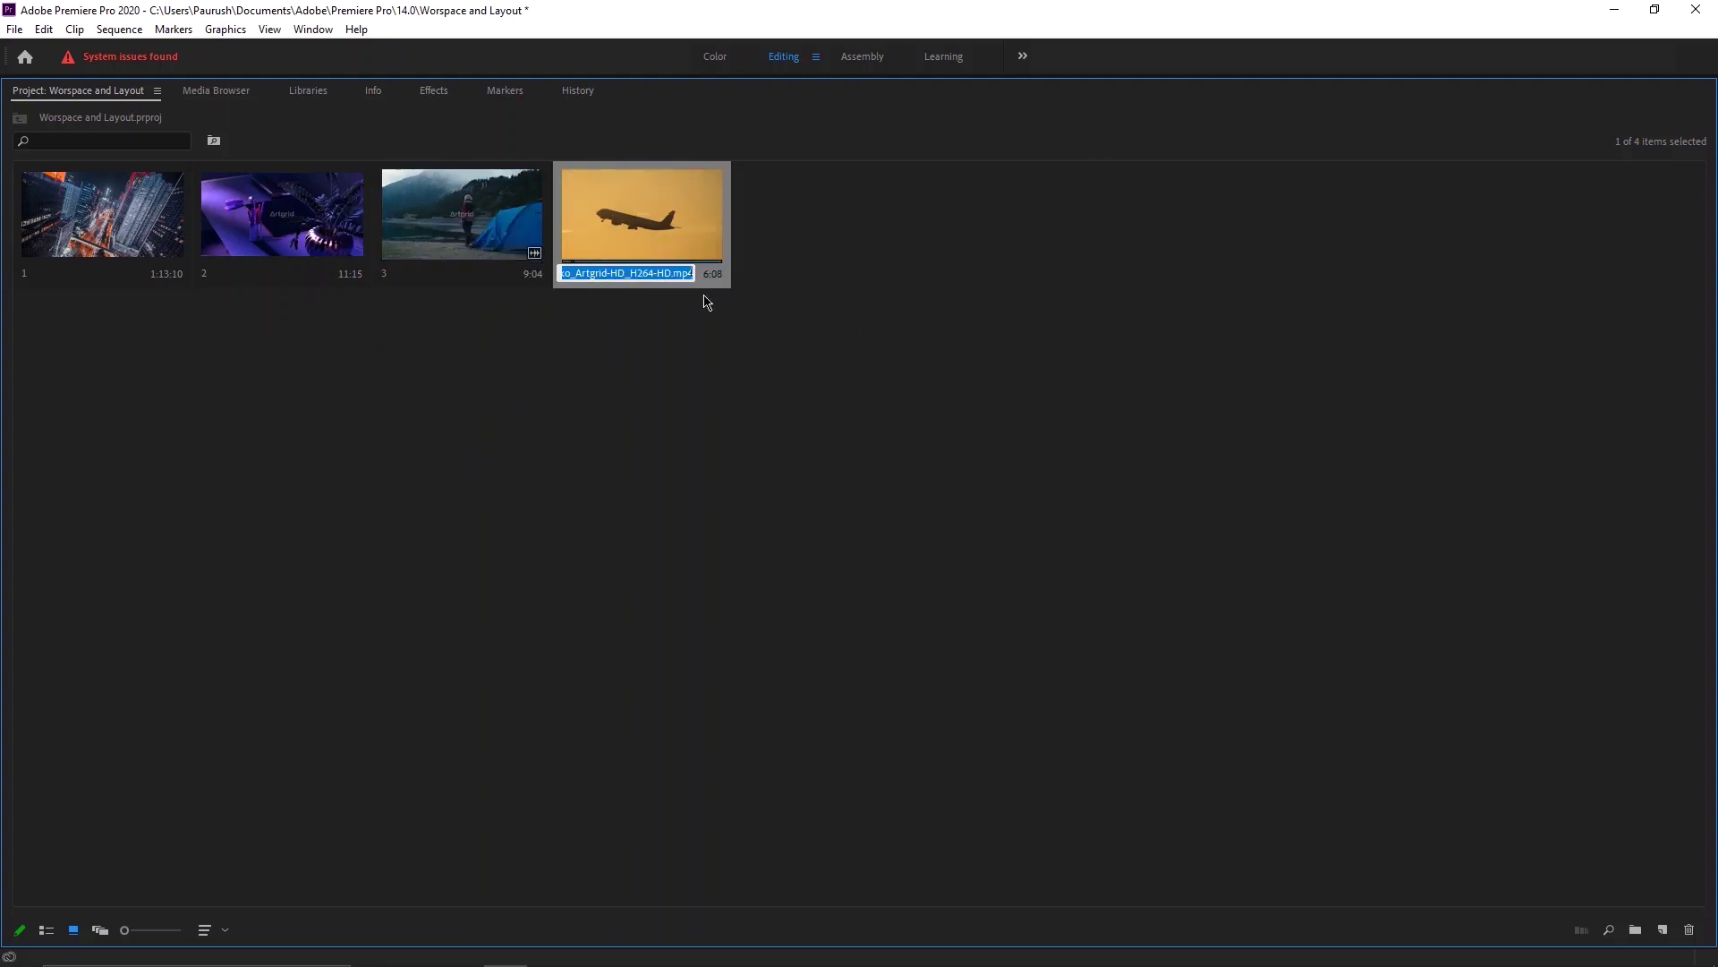
type("4")
left_click(761, 398)
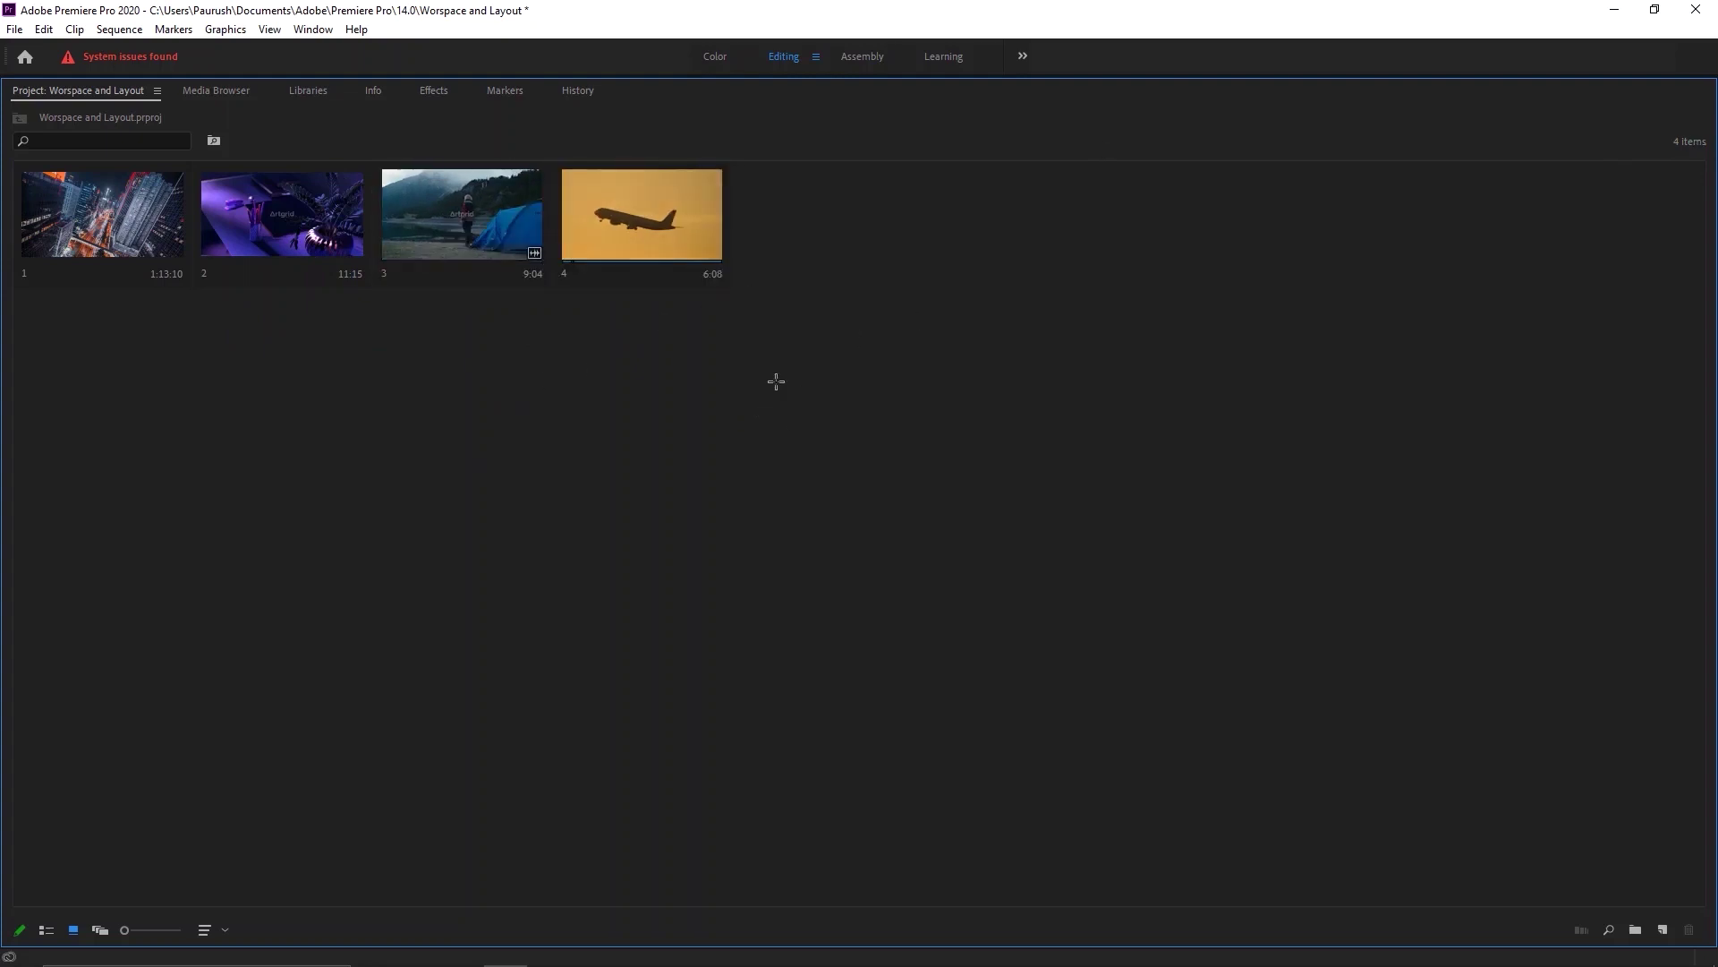
left_click_drag(824, 388, 143, 231)
left_click(212, 431)
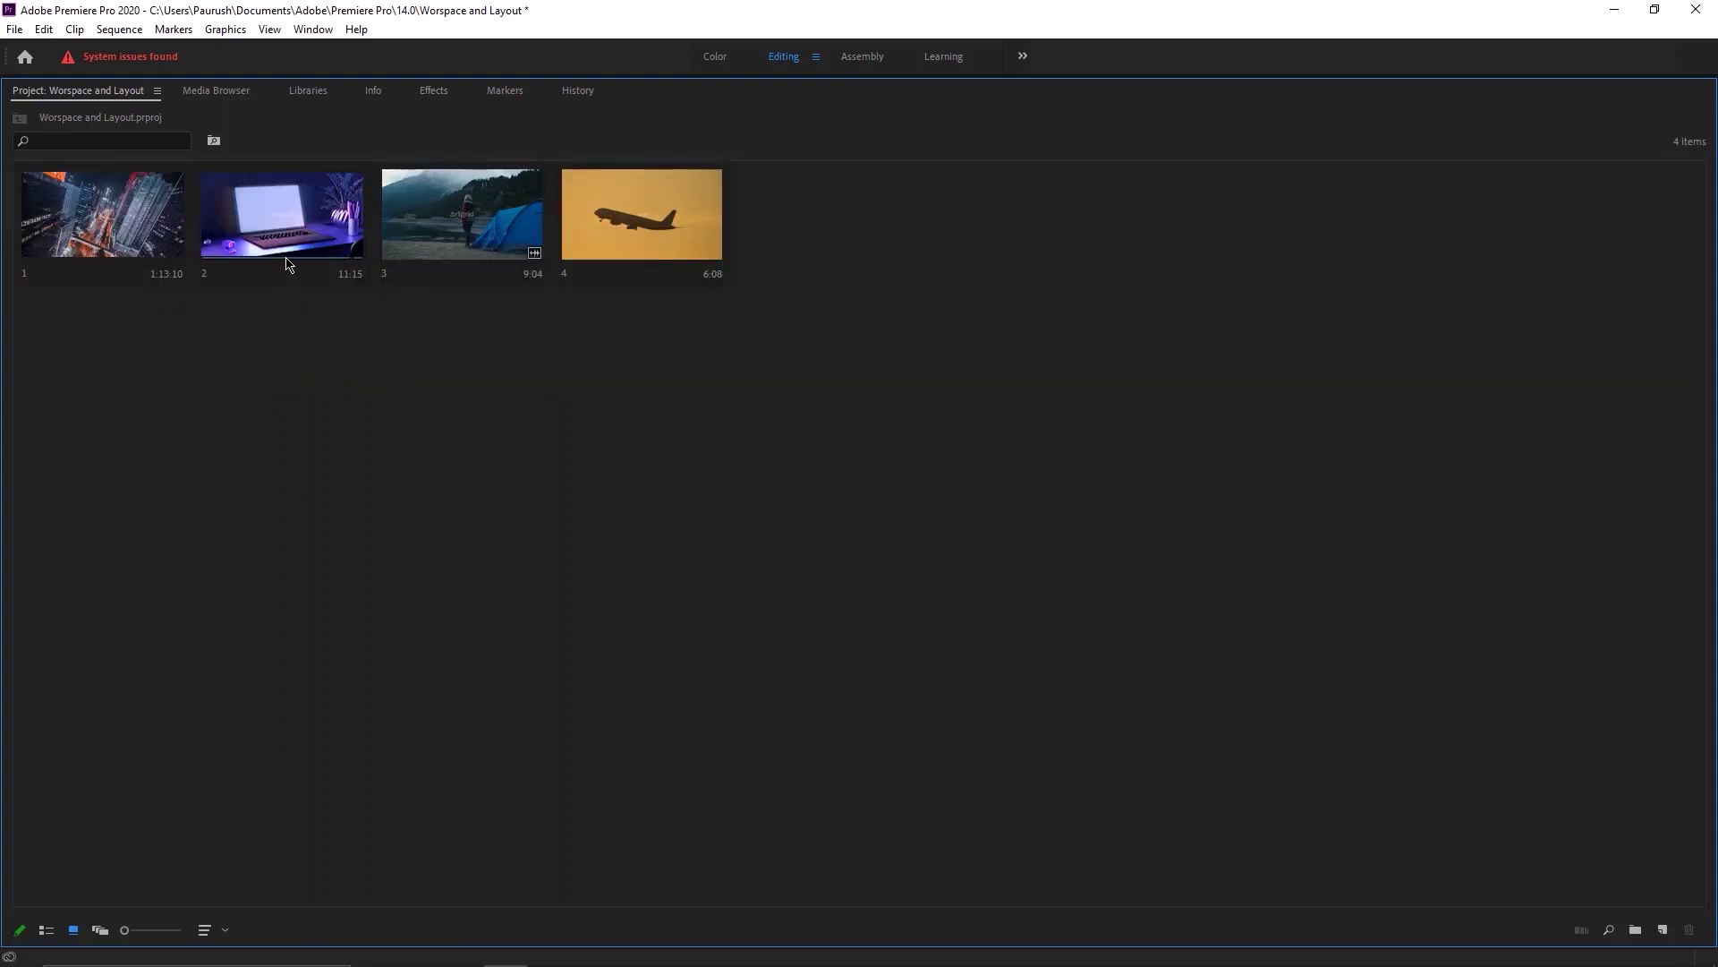
mouse_move(286, 263)
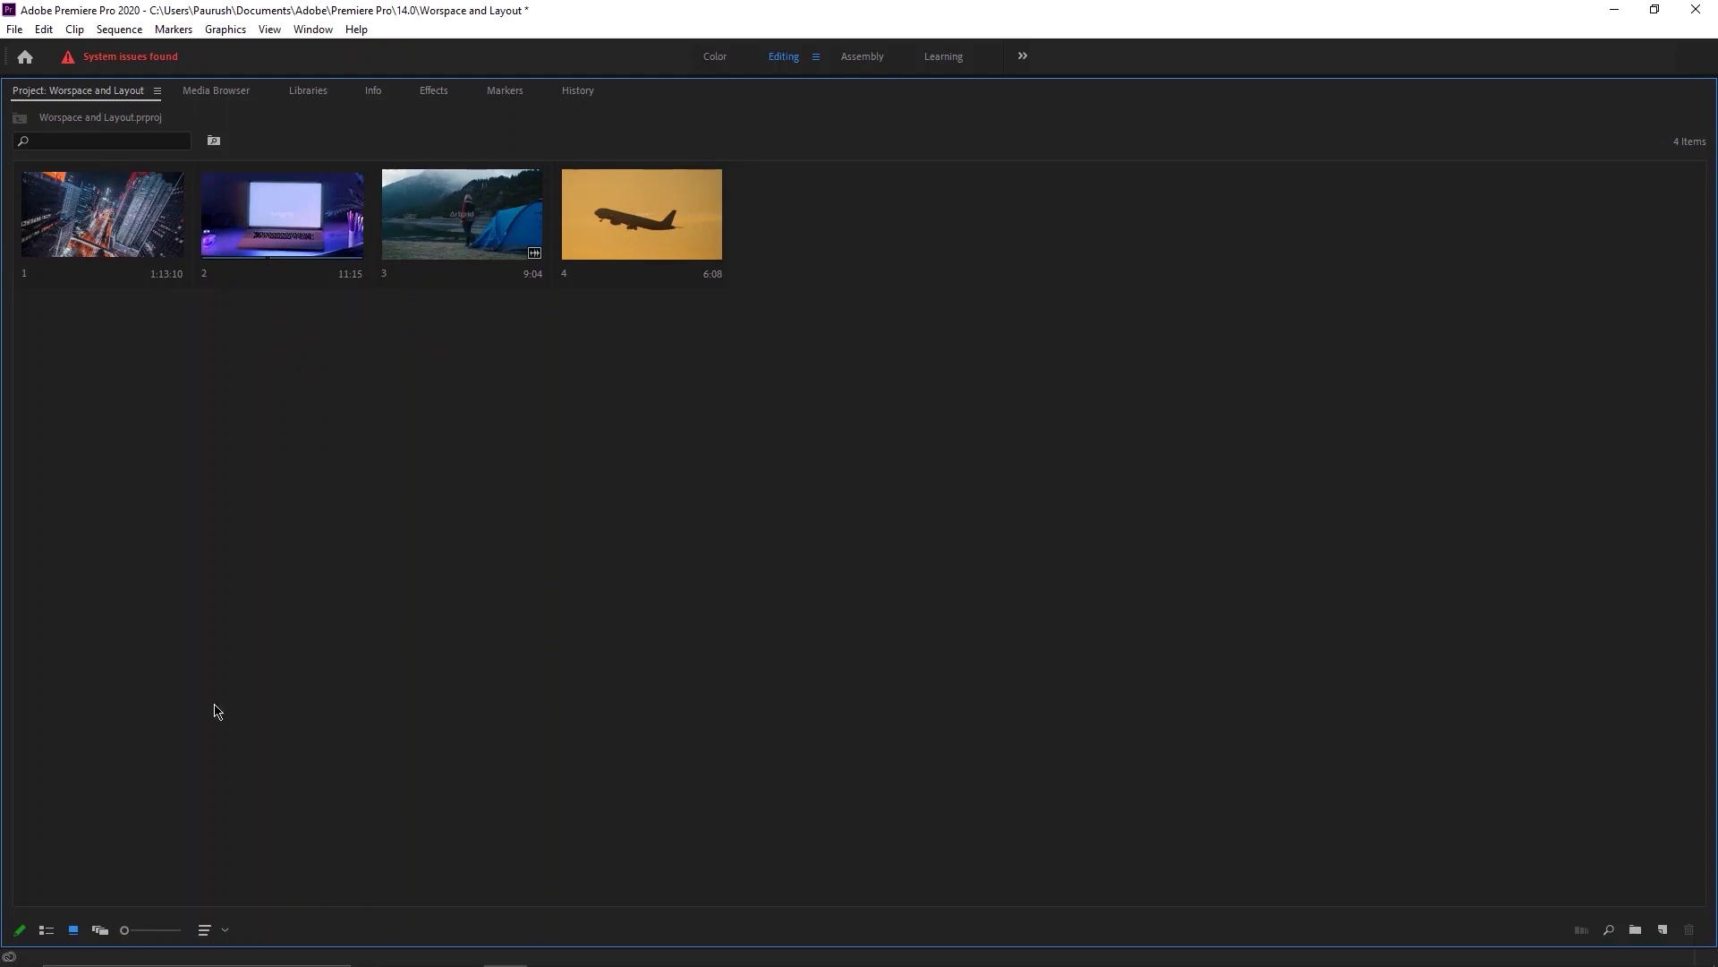
Switch the Project panel to List View and sort clips 1–4 by Name ascending.
left_click_drag(744, 403, 161, 214)
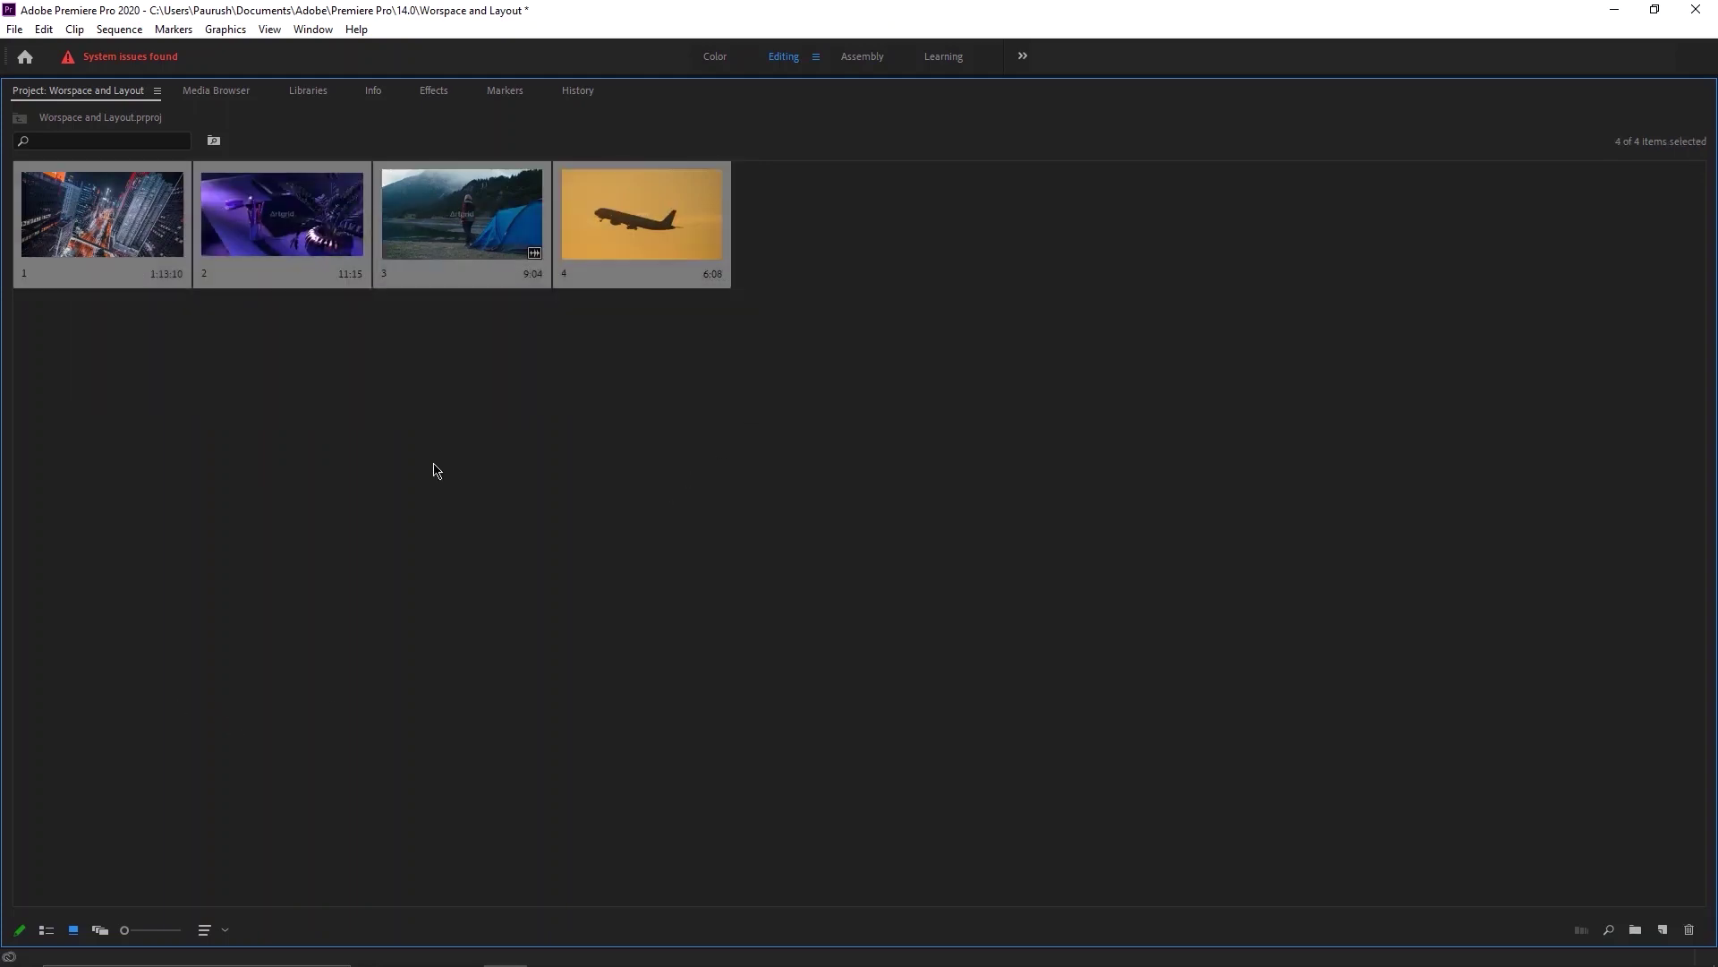
left_click(458, 459)
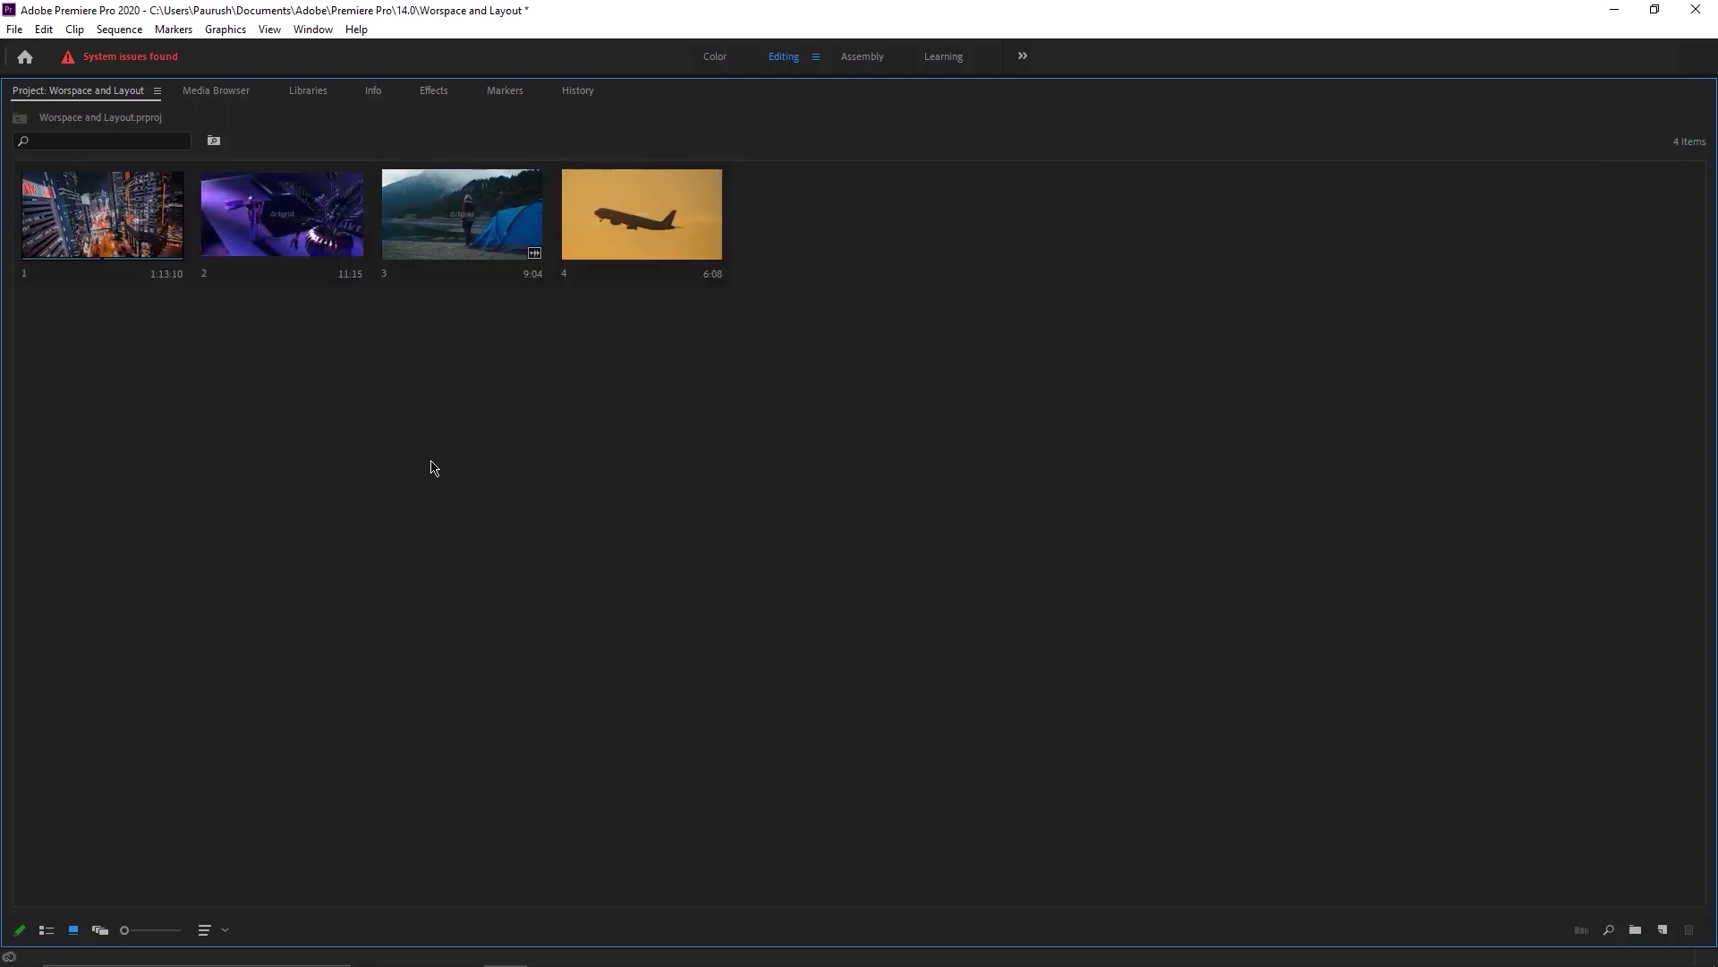
left_click(47, 933)
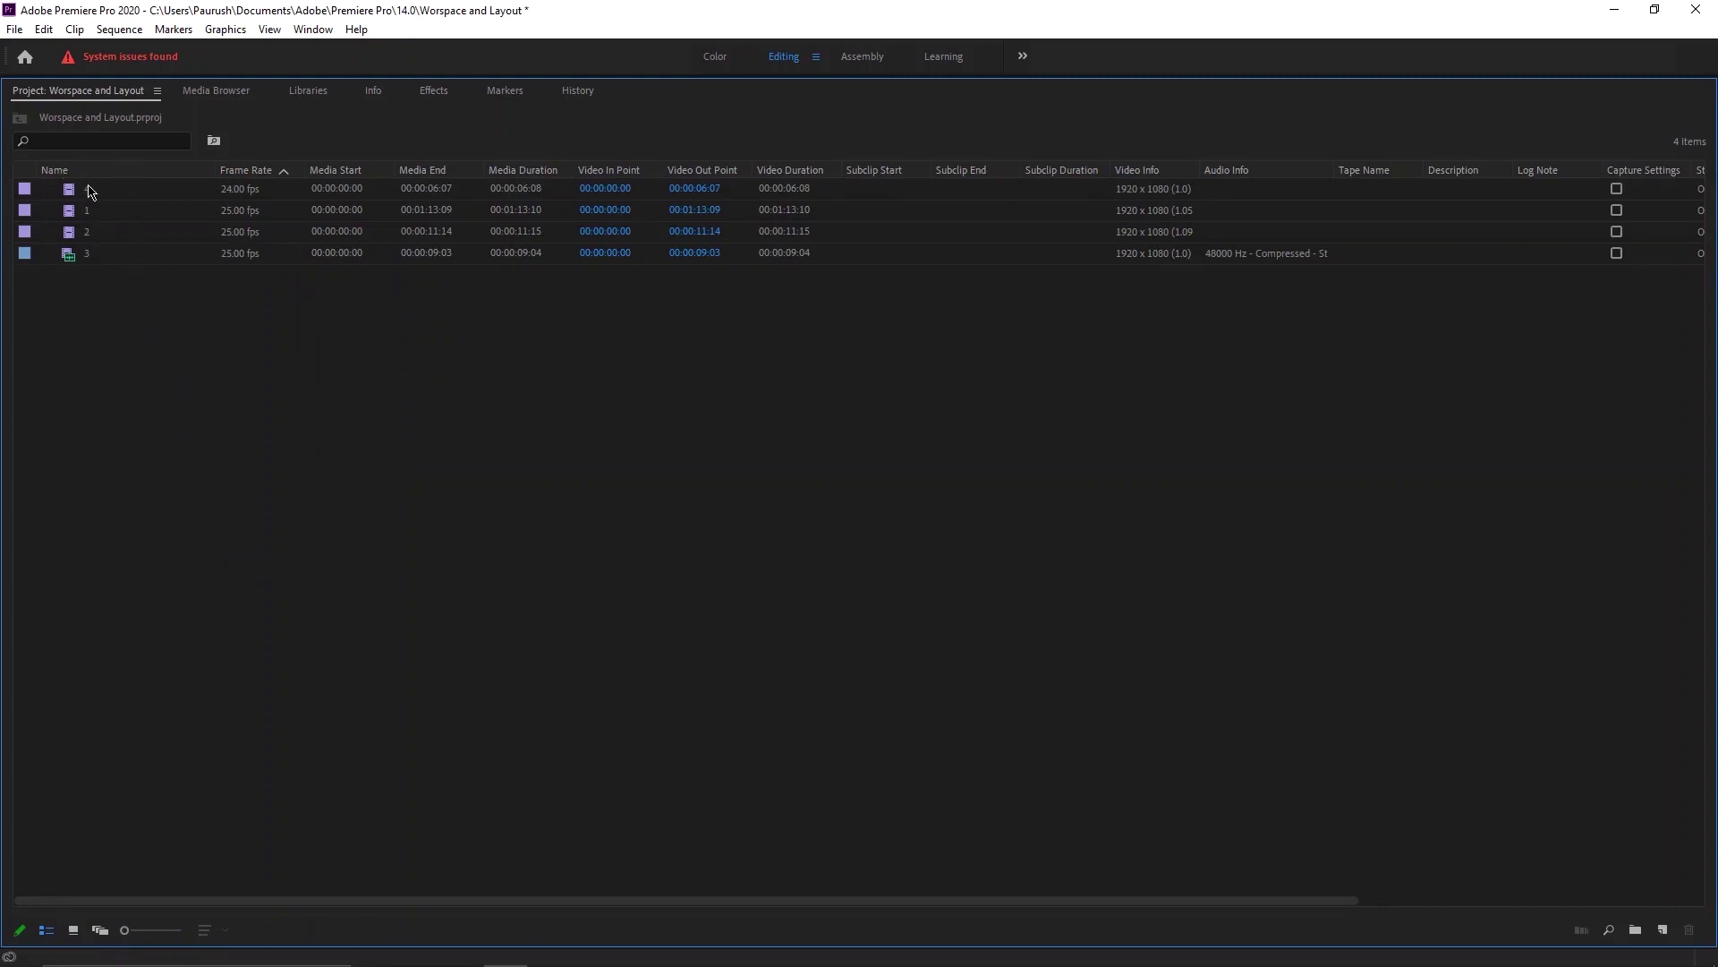
left_click(73, 930)
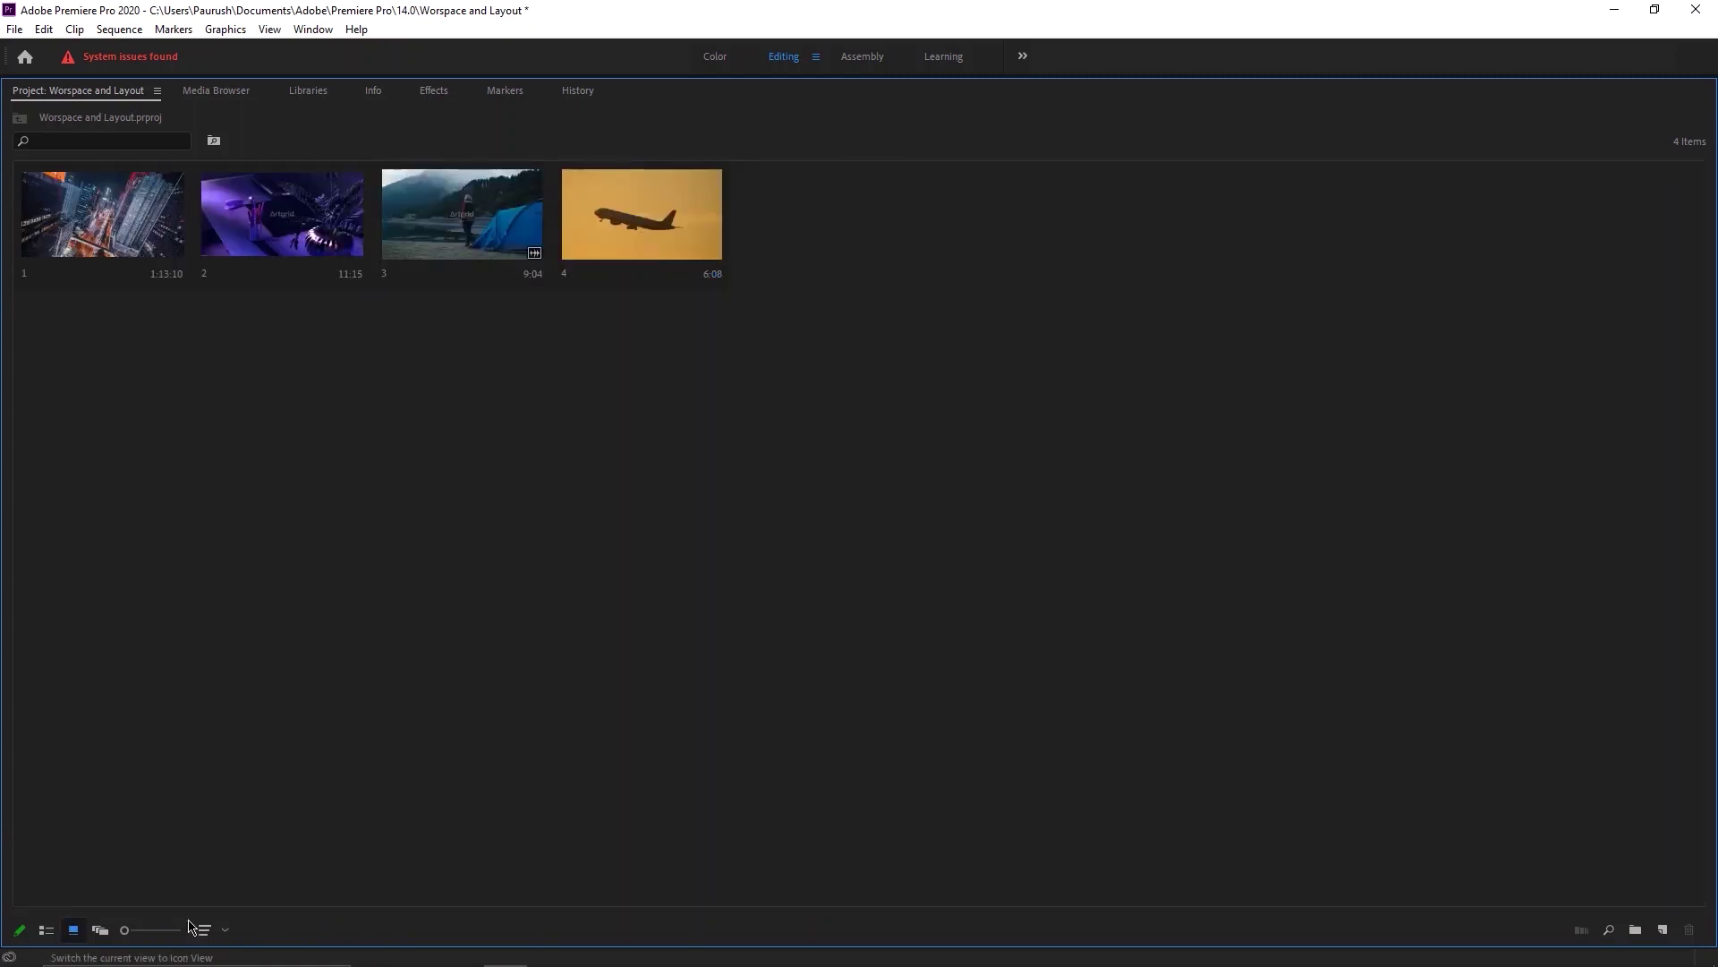
left_click_drag(858, 270, 83, 327)
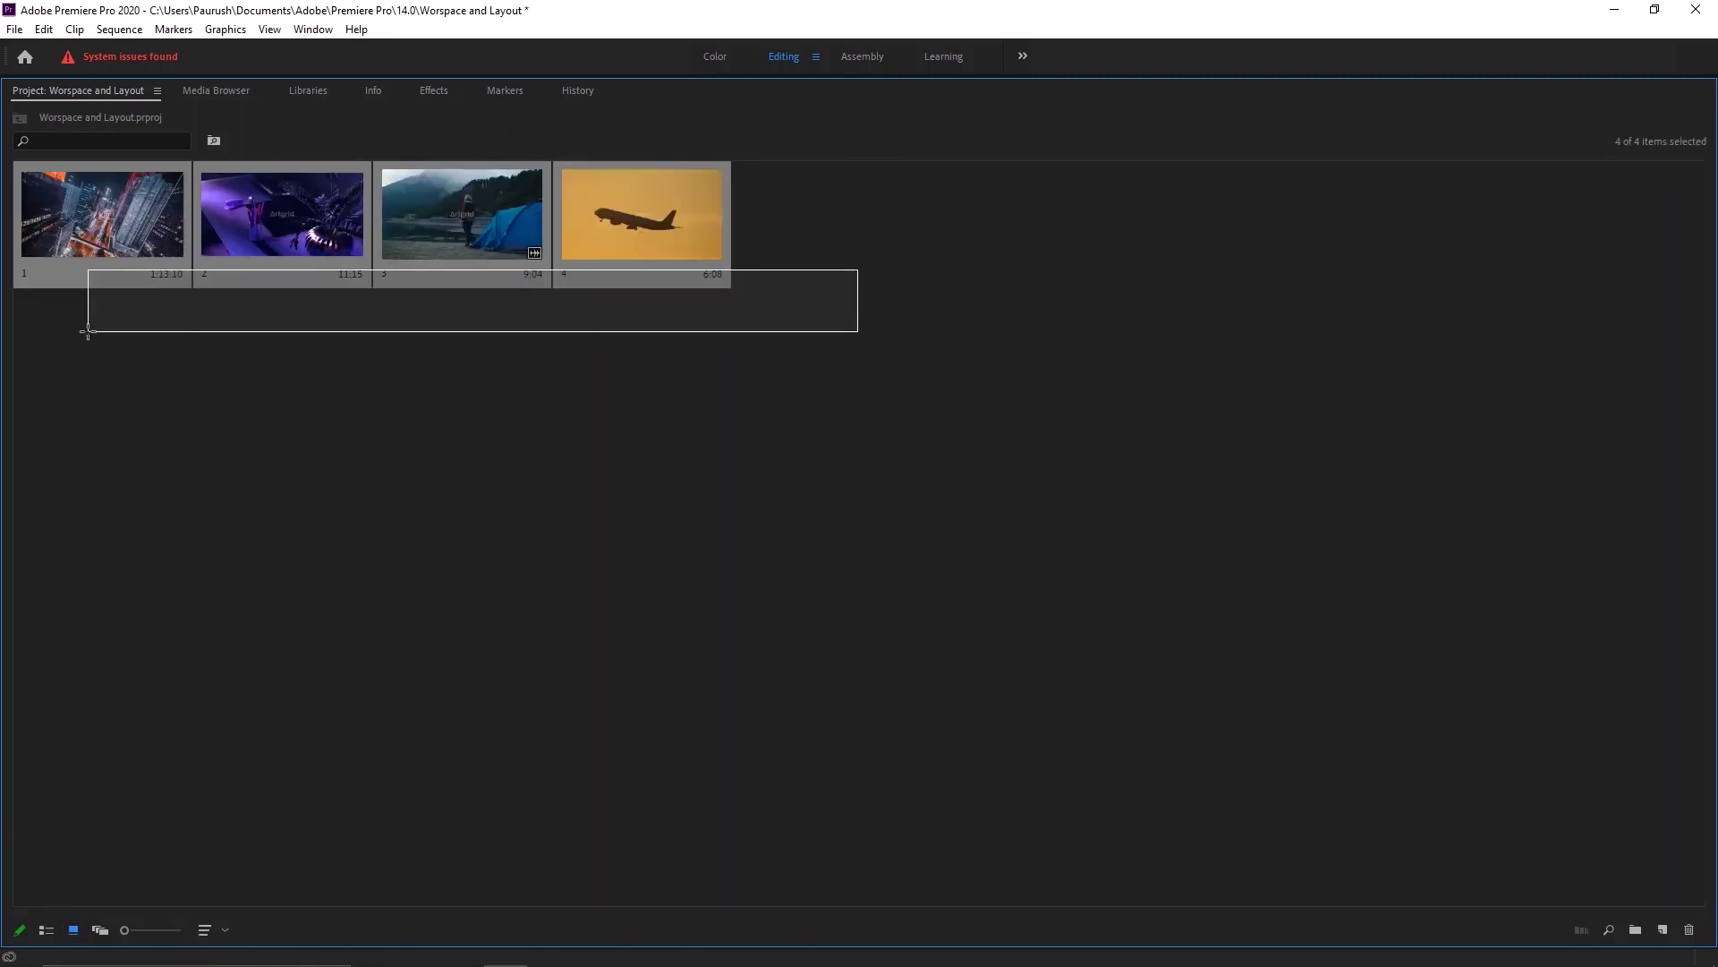
left_click(216, 604)
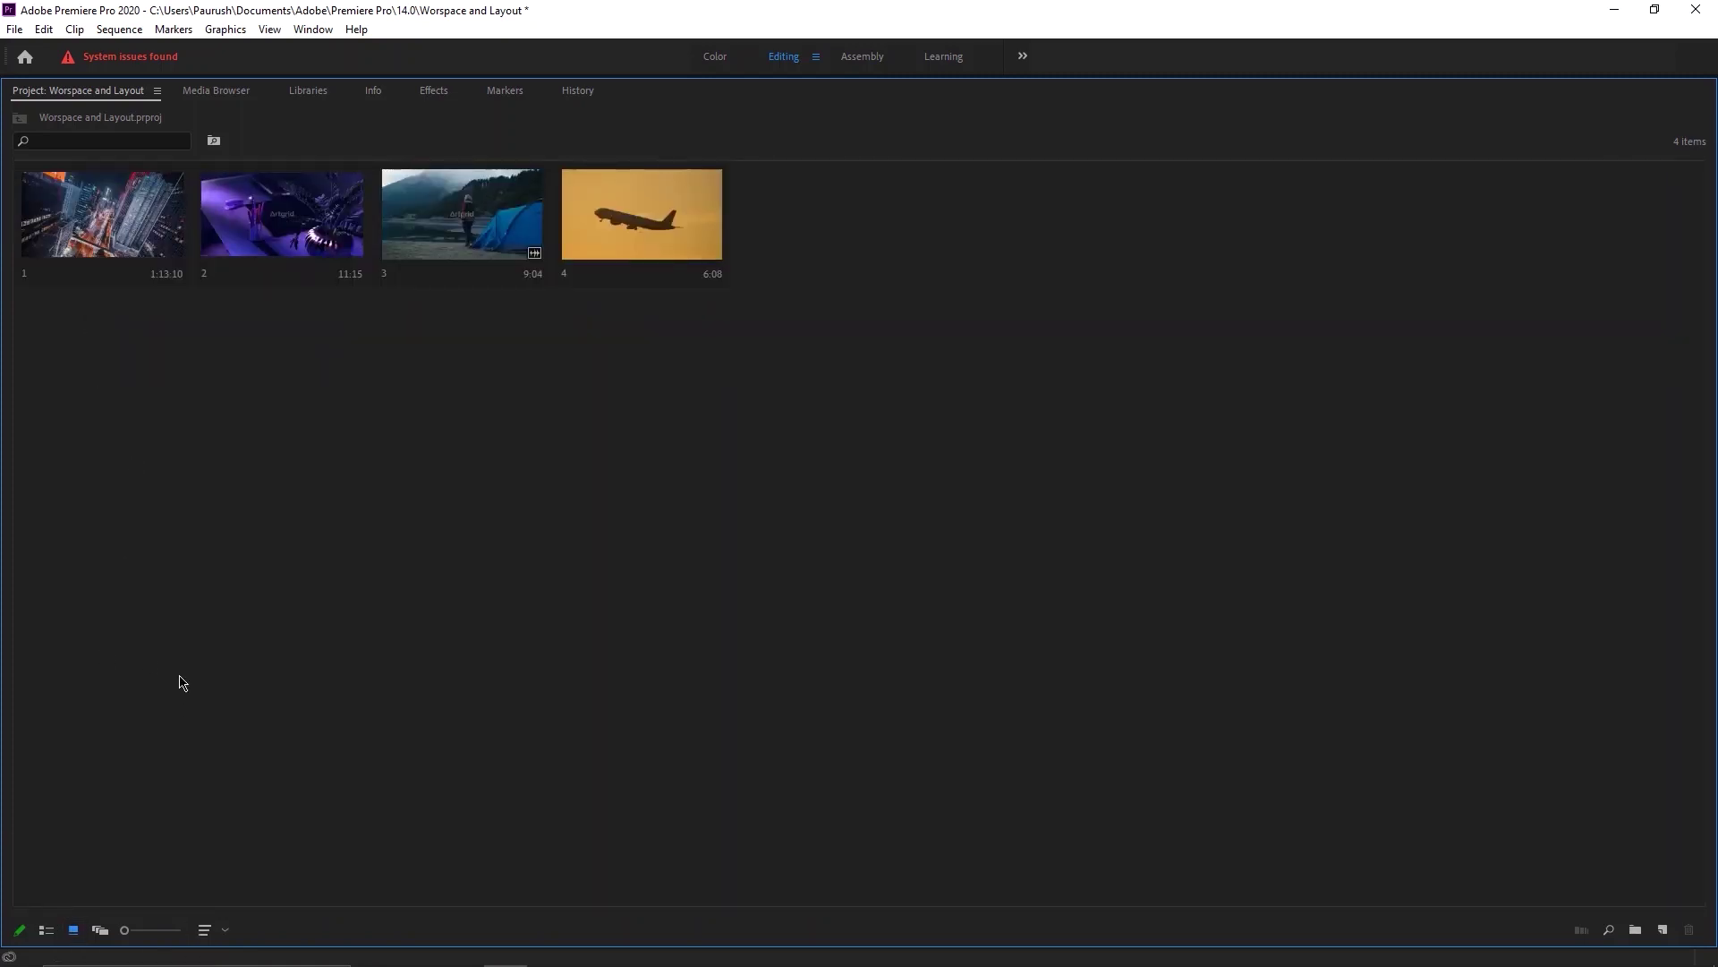
left_click(47, 931)
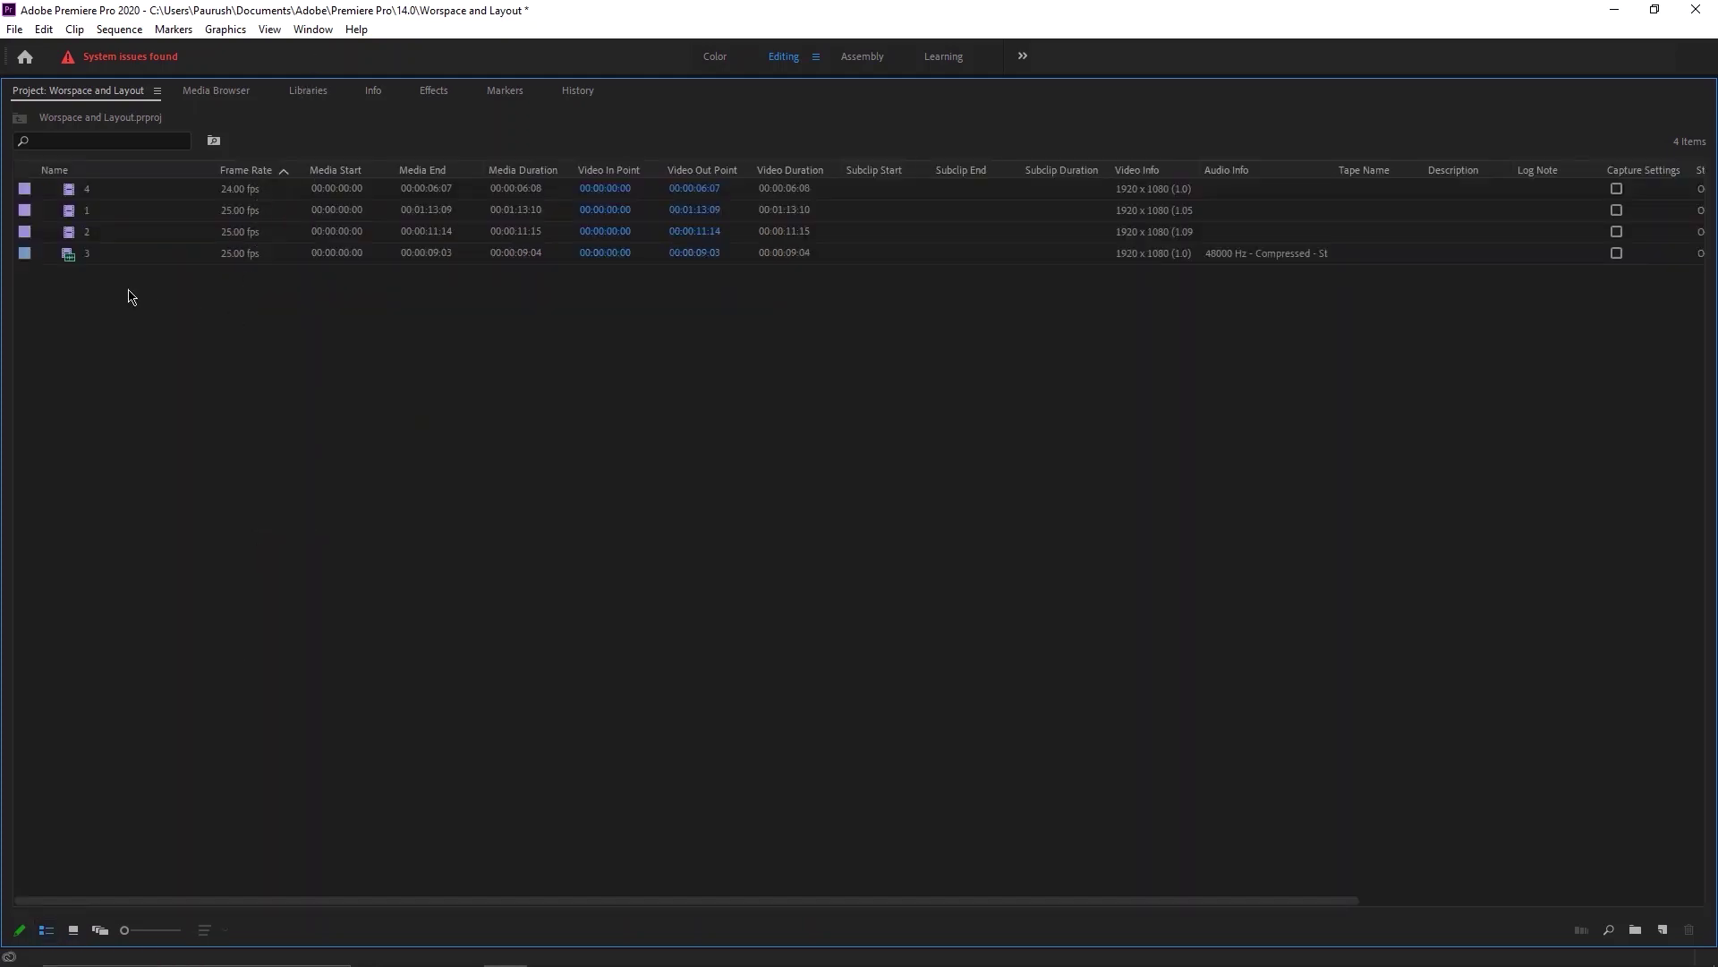
left_click(130, 172)
left_click(125, 192)
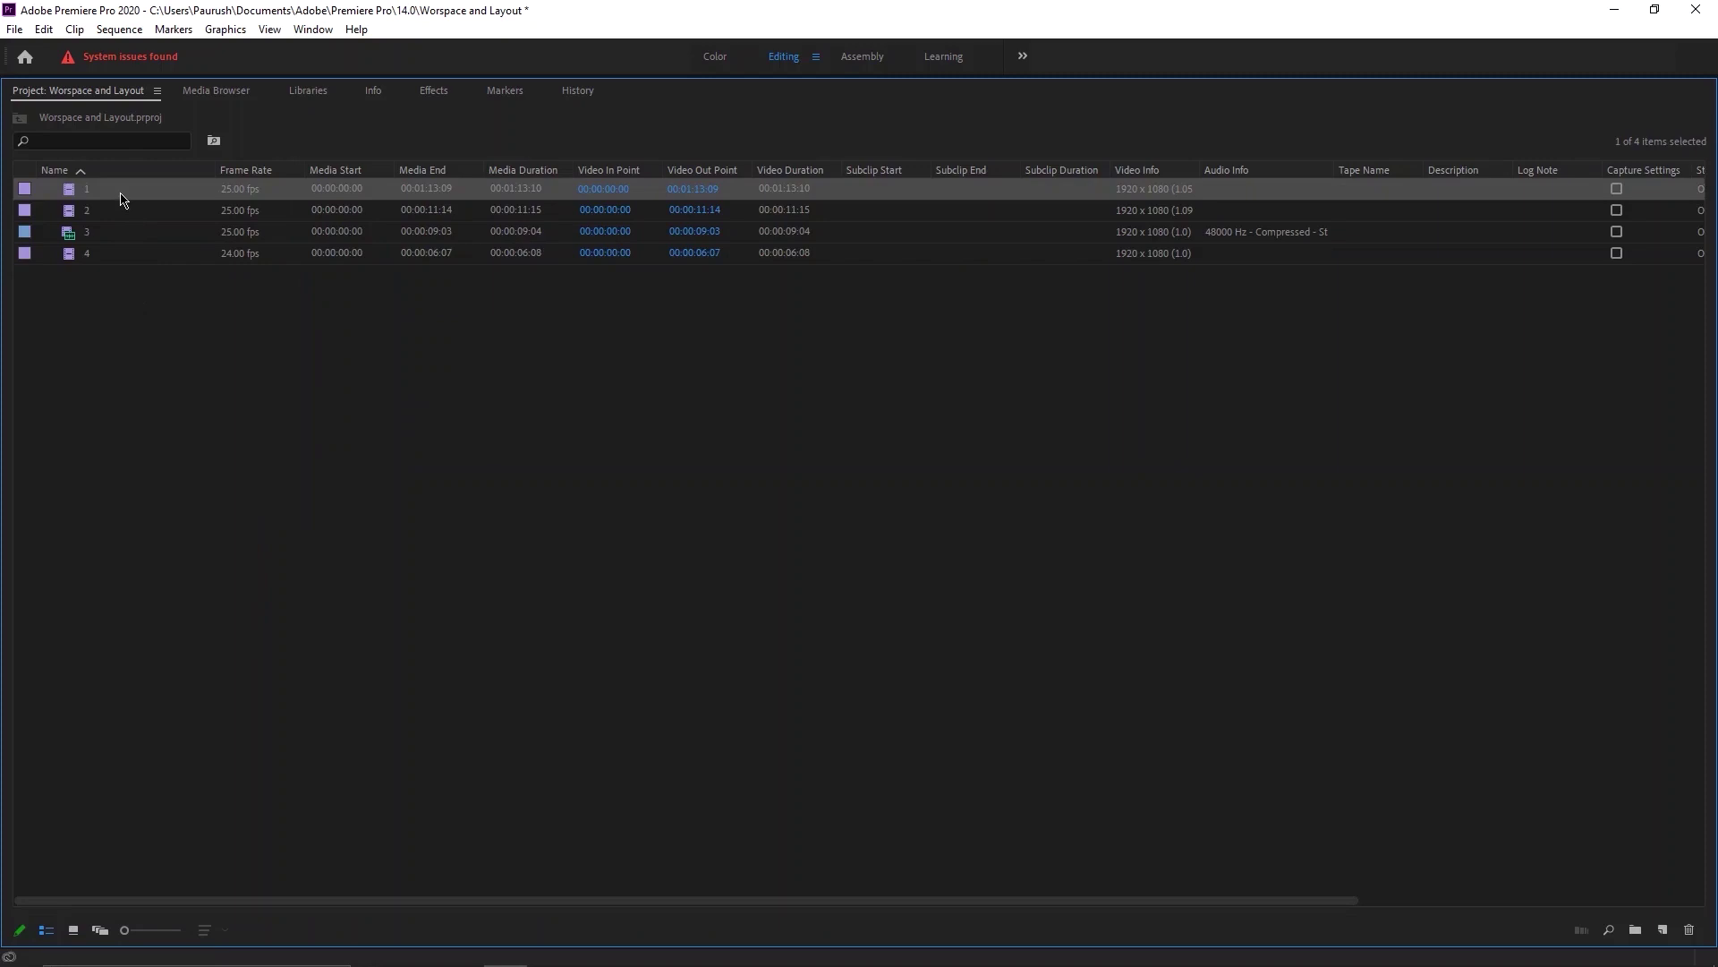
left_click(128, 354)
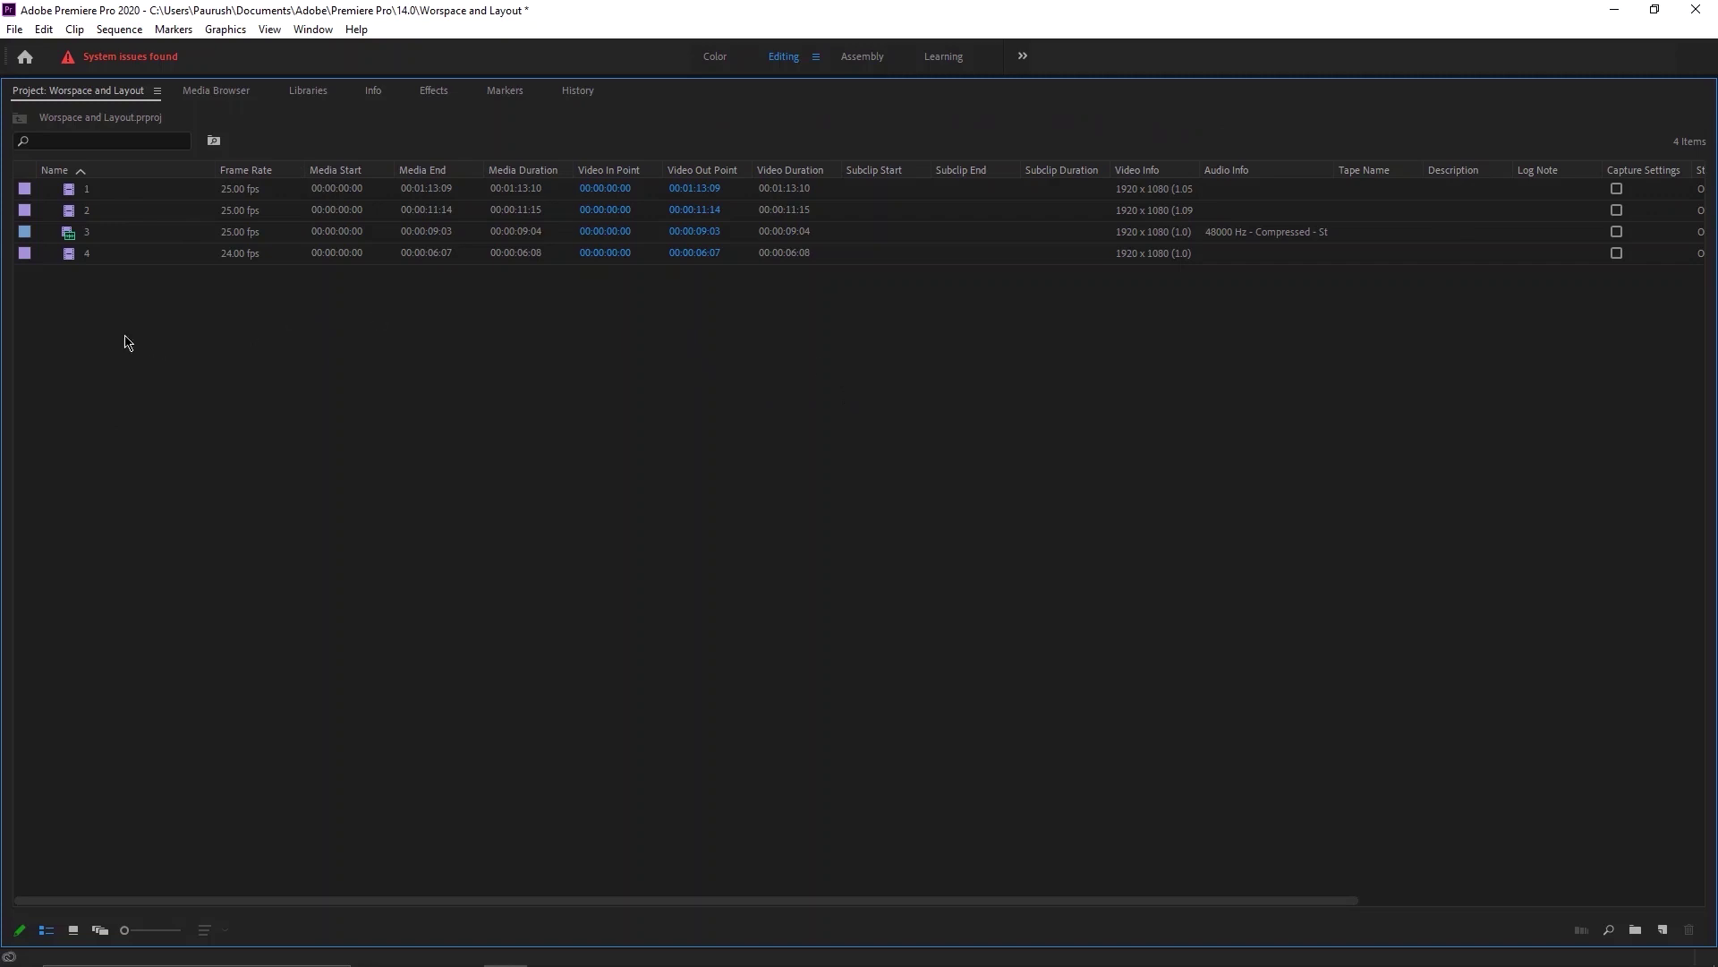
key("alt")
right_click(36, 174)
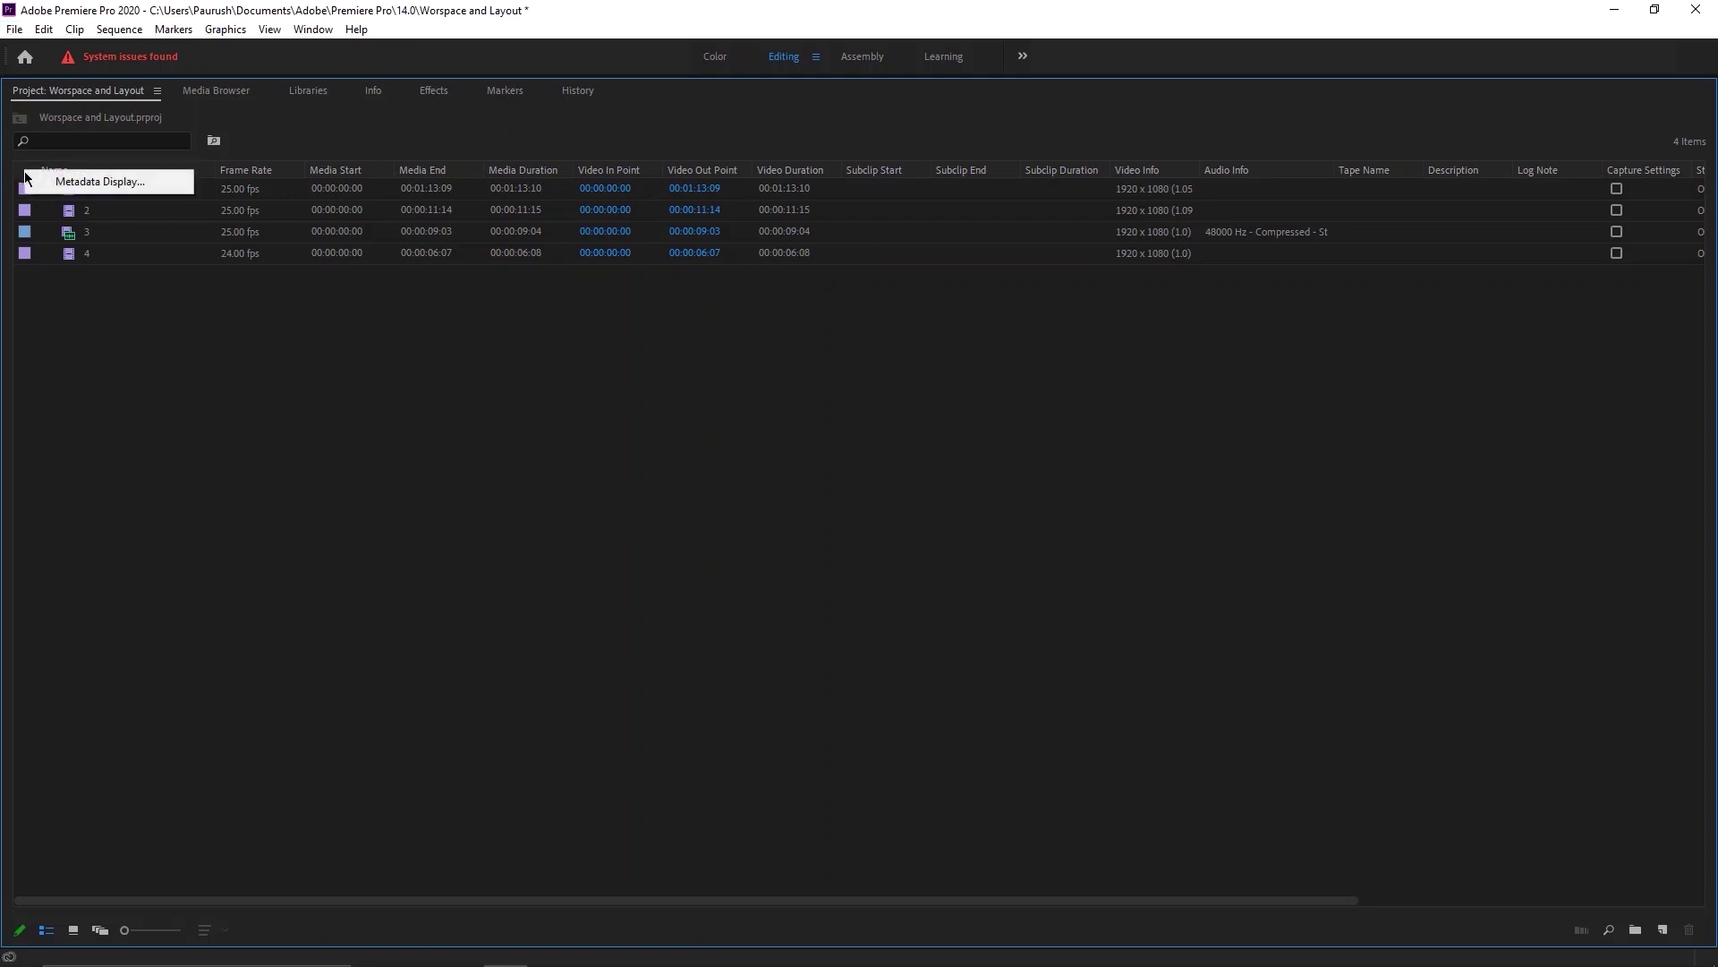
left_click(75, 397)
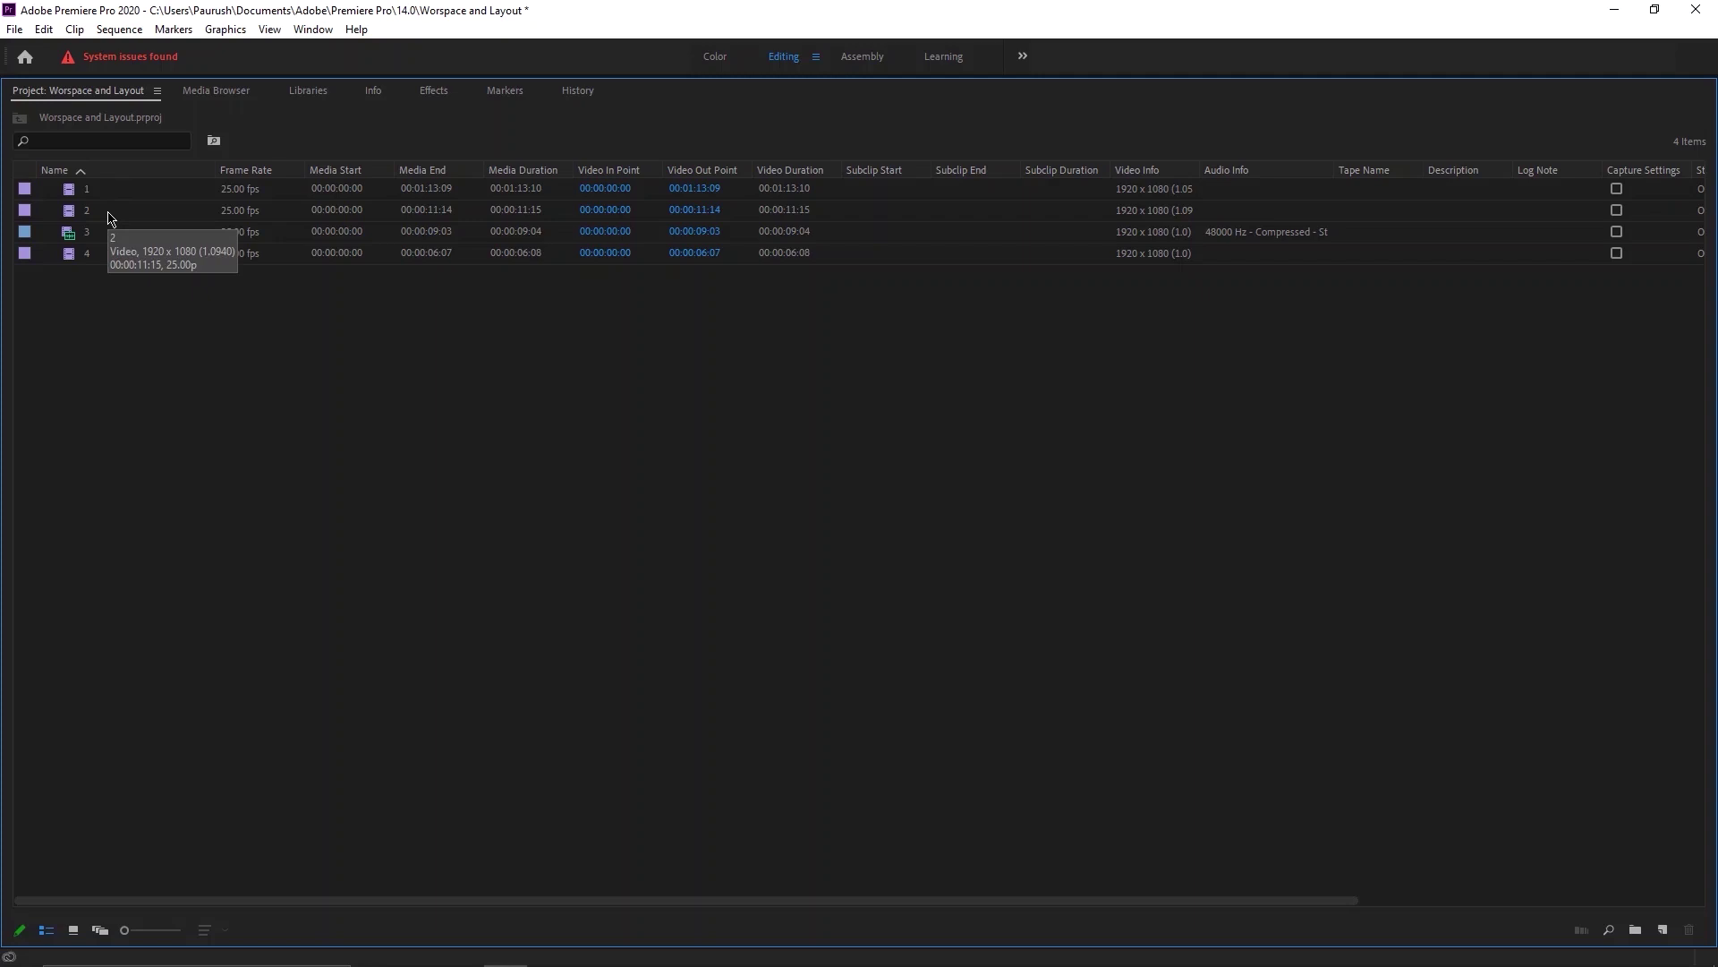
Drag clip 1 onto the empty Timeline to create sequence 1 at 25.00 fps.
key("grave")
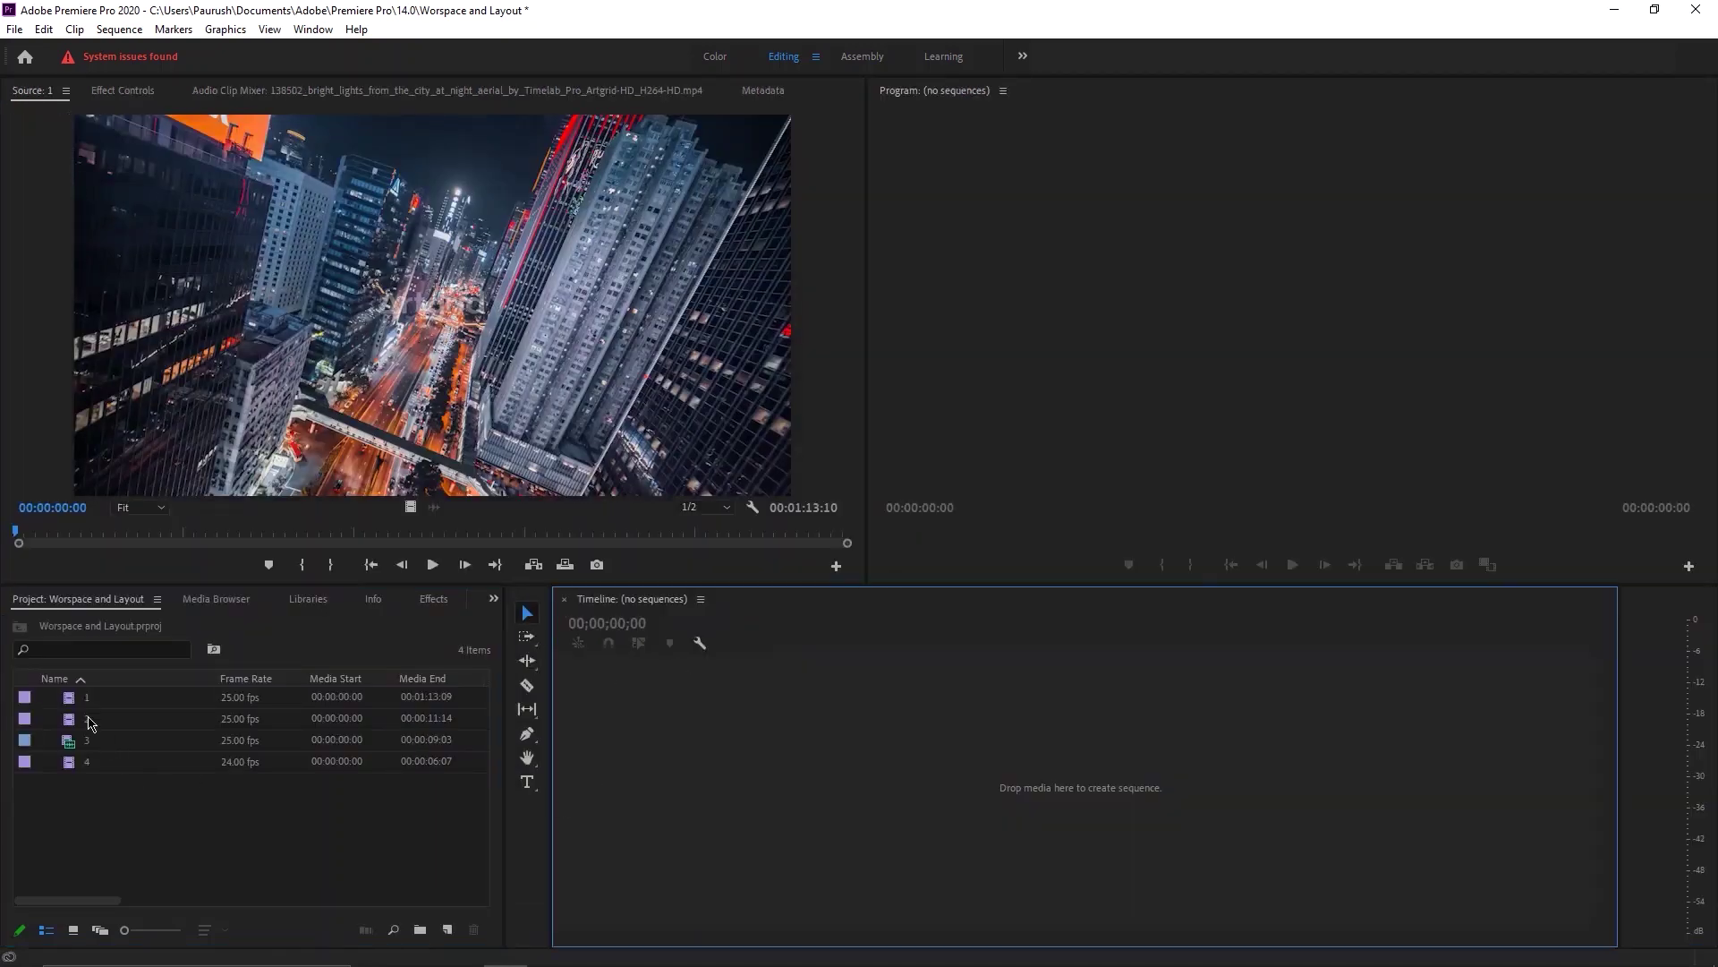
left_click_drag(87, 702, 295, 692)
left_click_drag(740, 723, 734, 732)
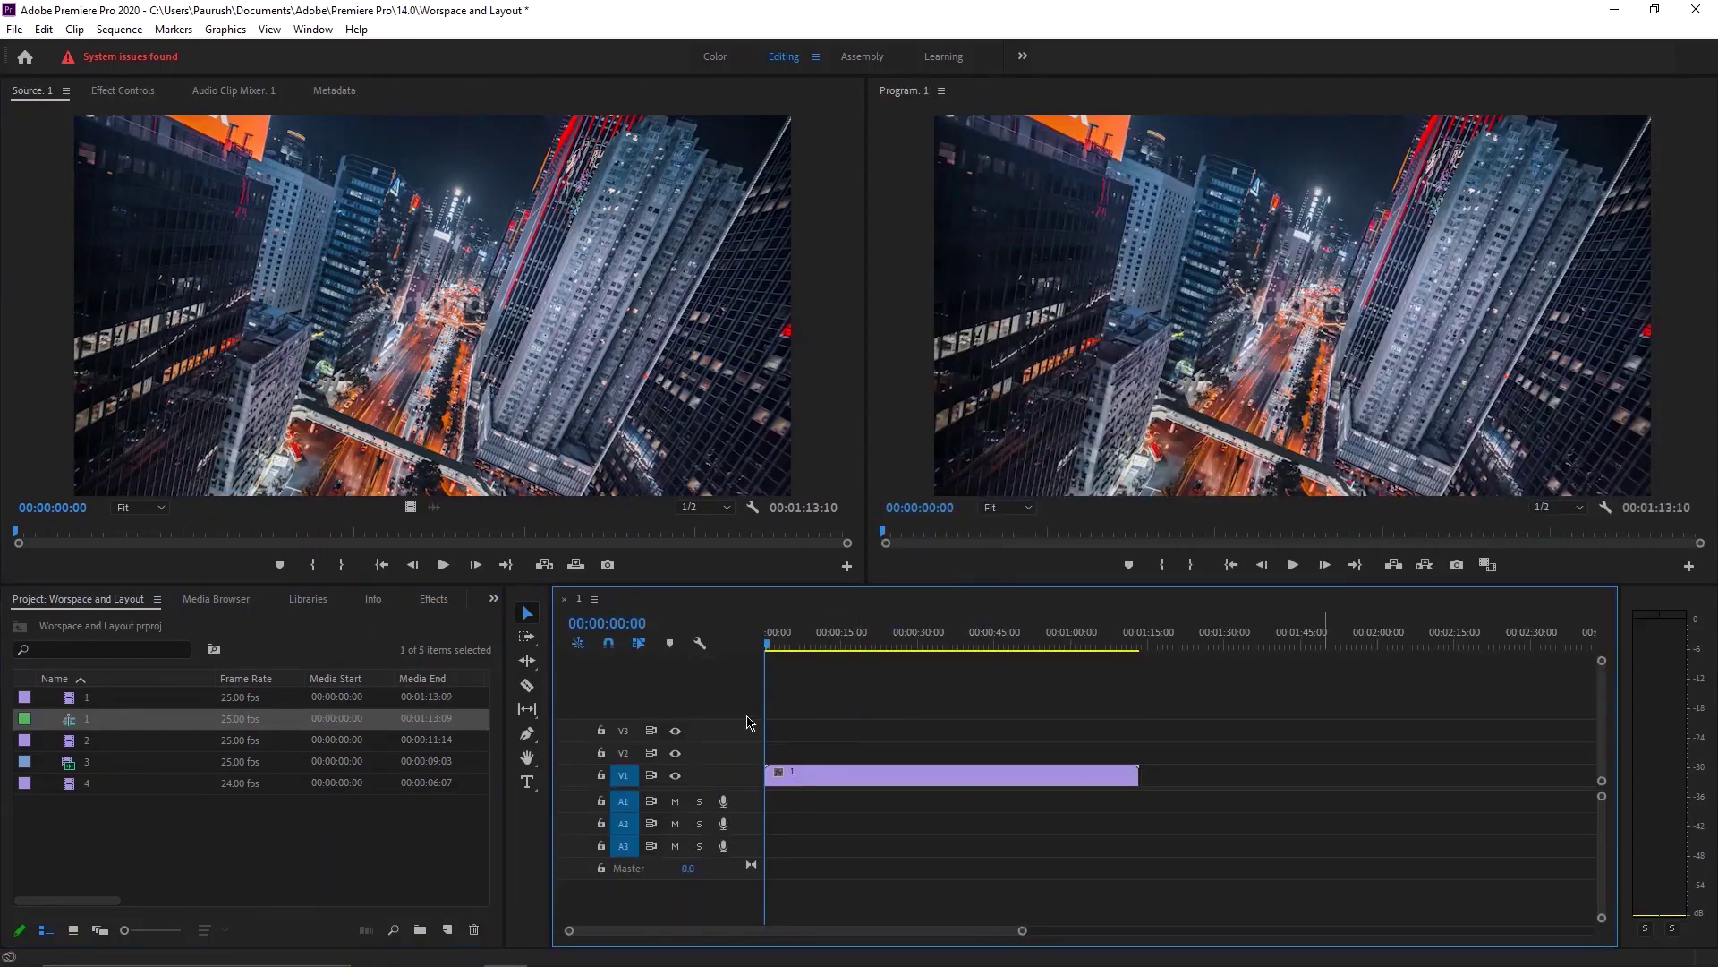
left_click(114, 847)
key("grave")
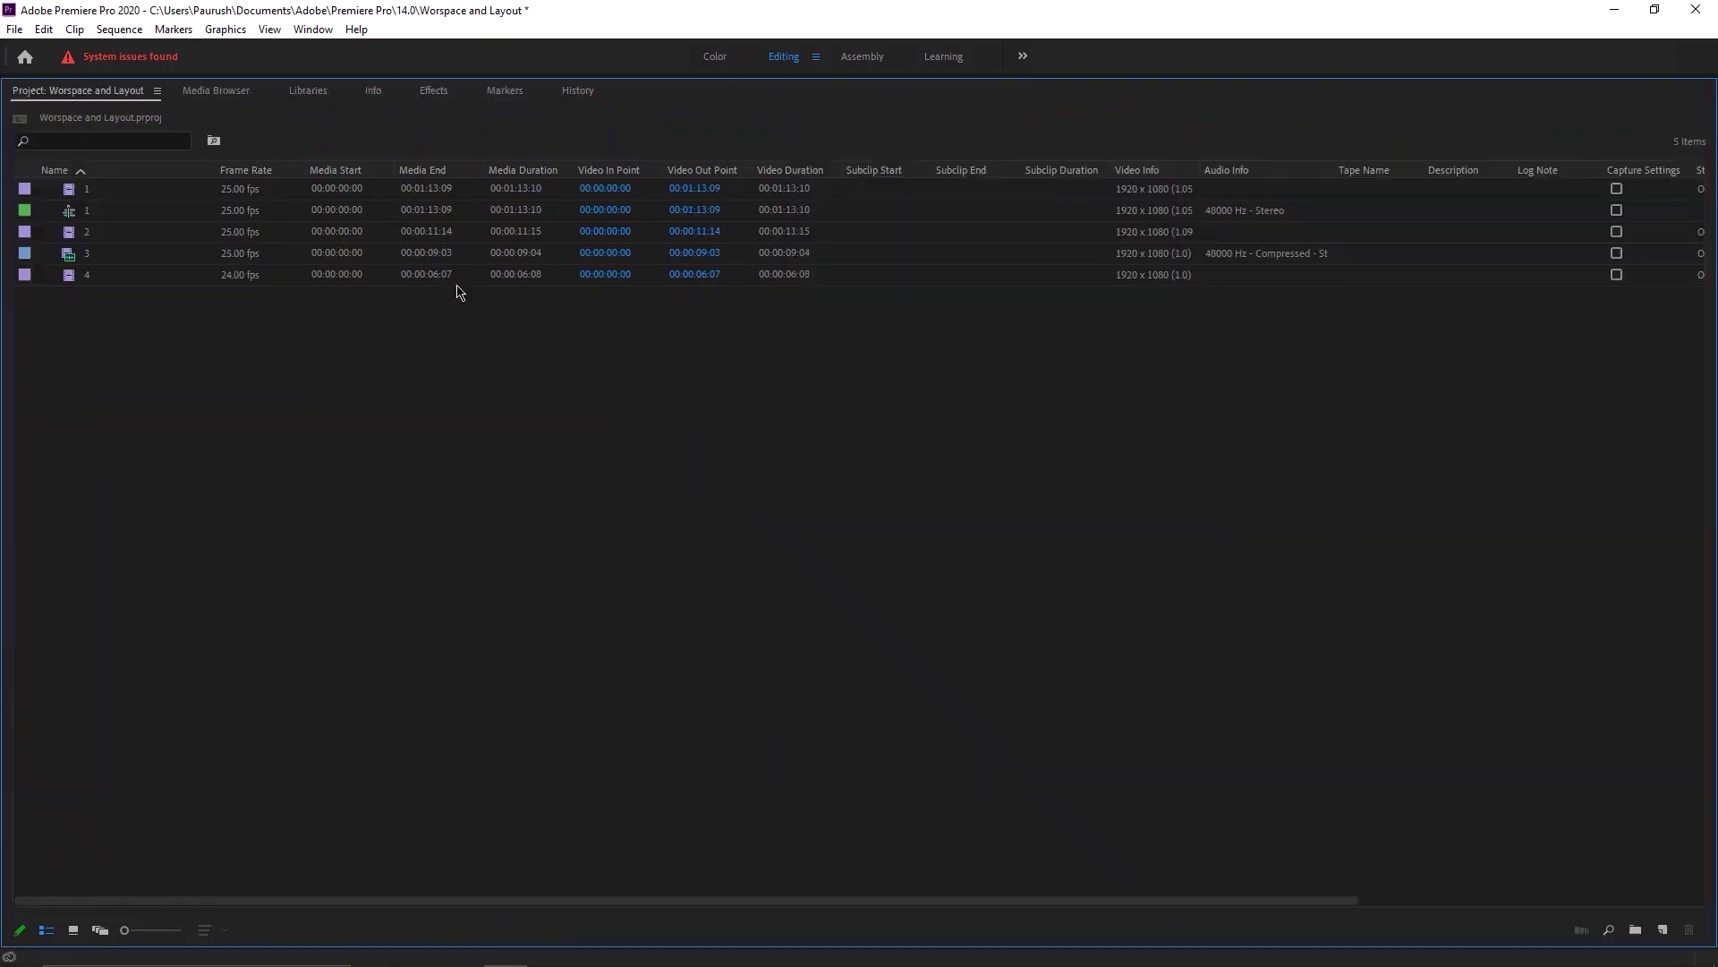
key("grave")
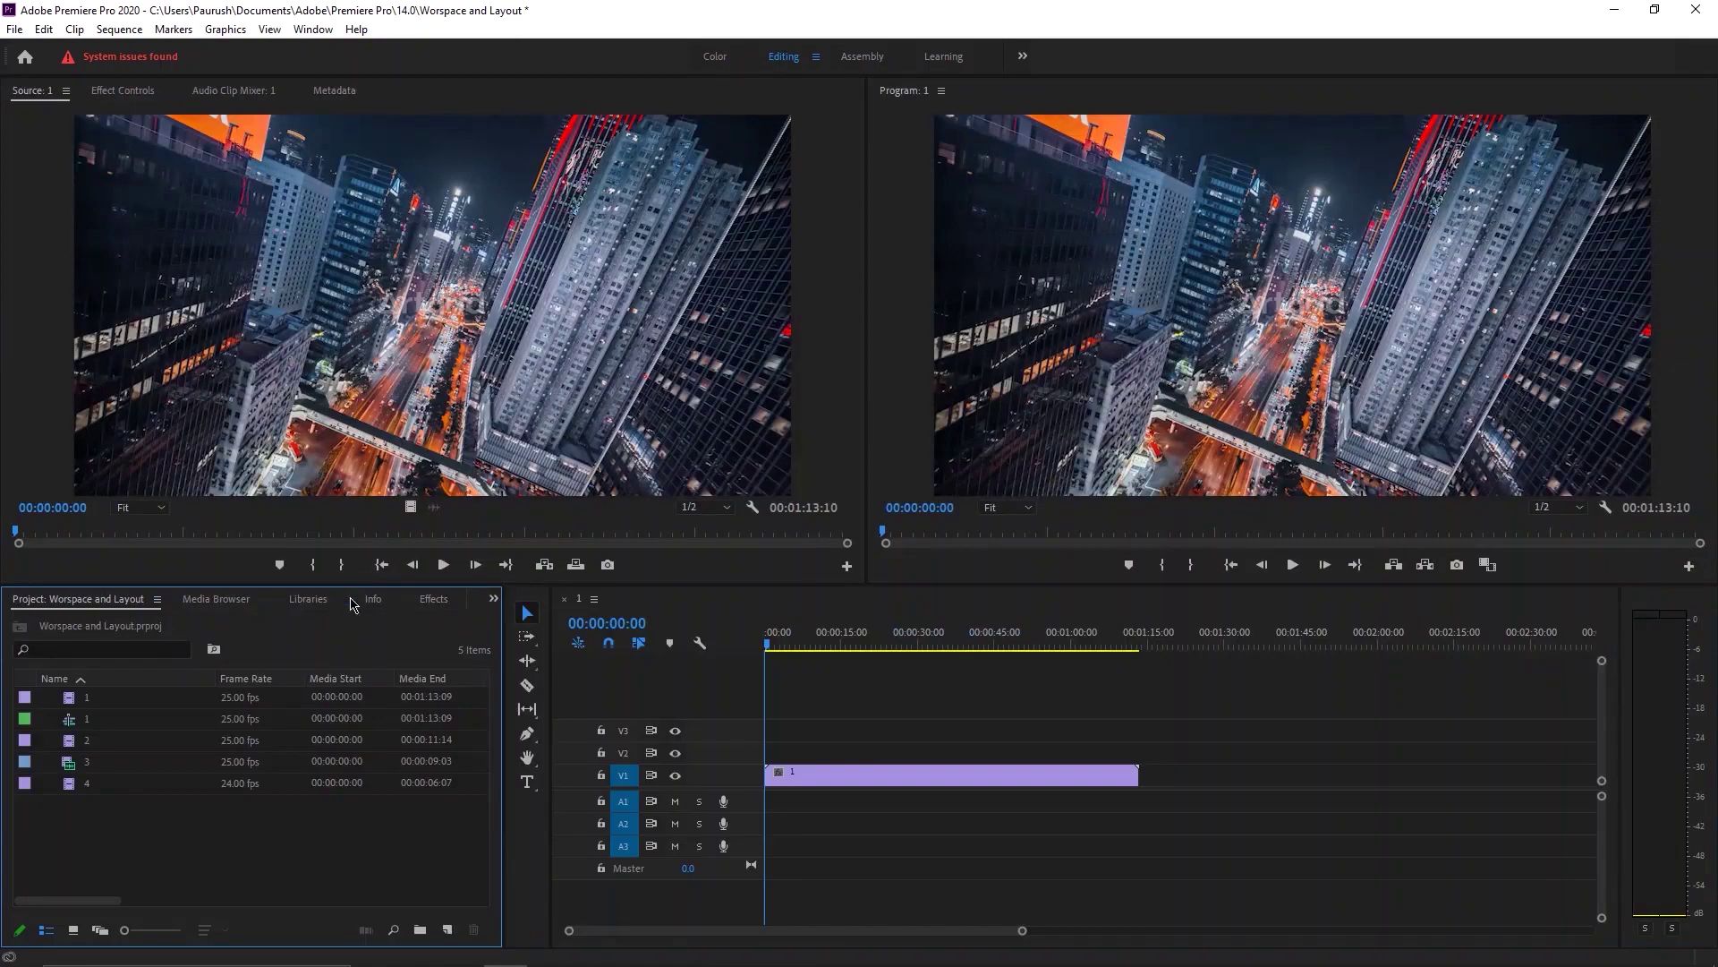
Add clip 3 to the sequence right after clip 1.
left_click(119, 28)
left_click(125, 841)
key("grave")
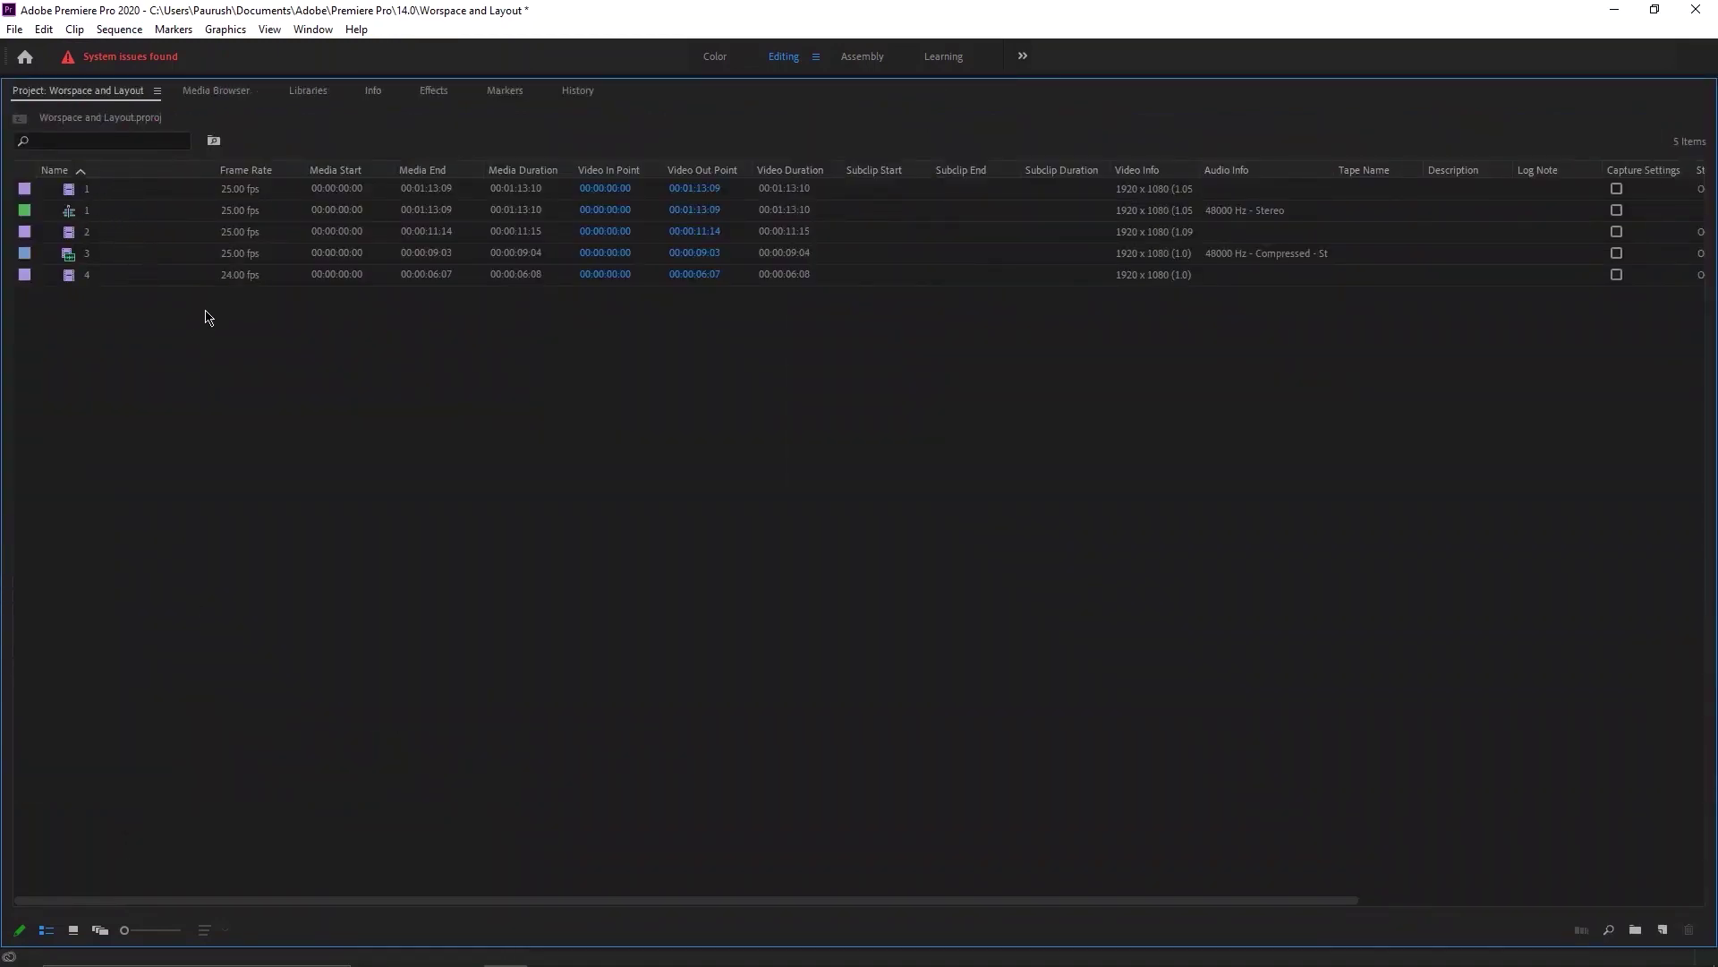
double_click(24, 211)
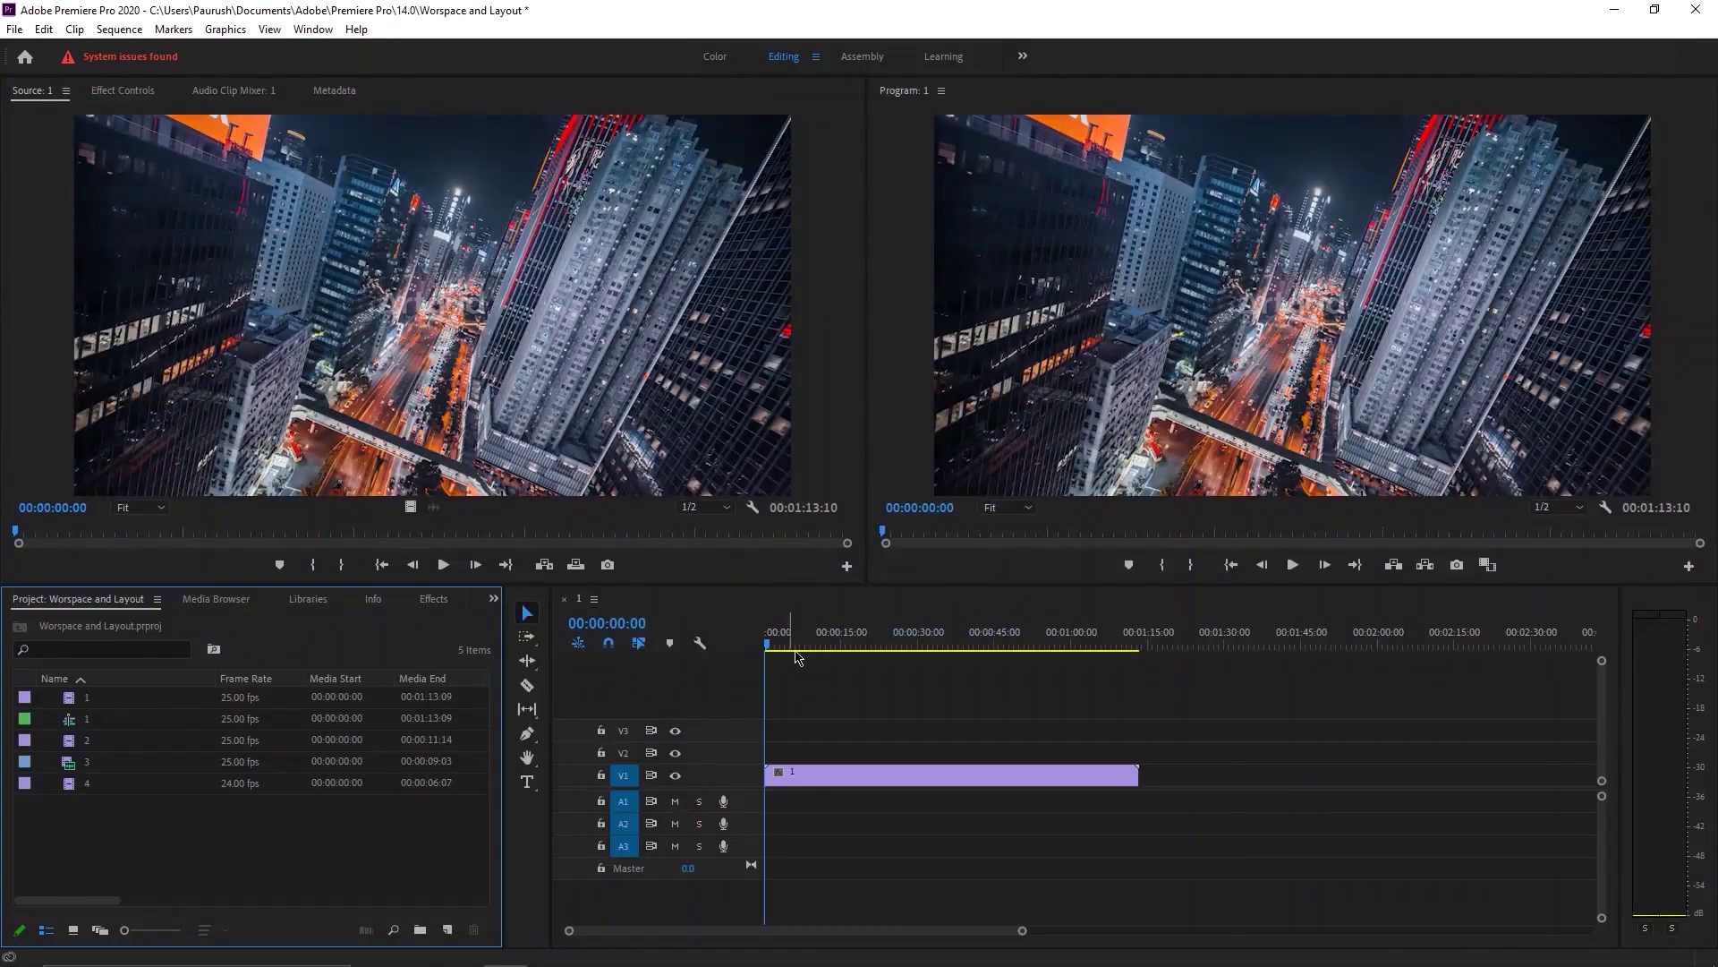
key("grave")
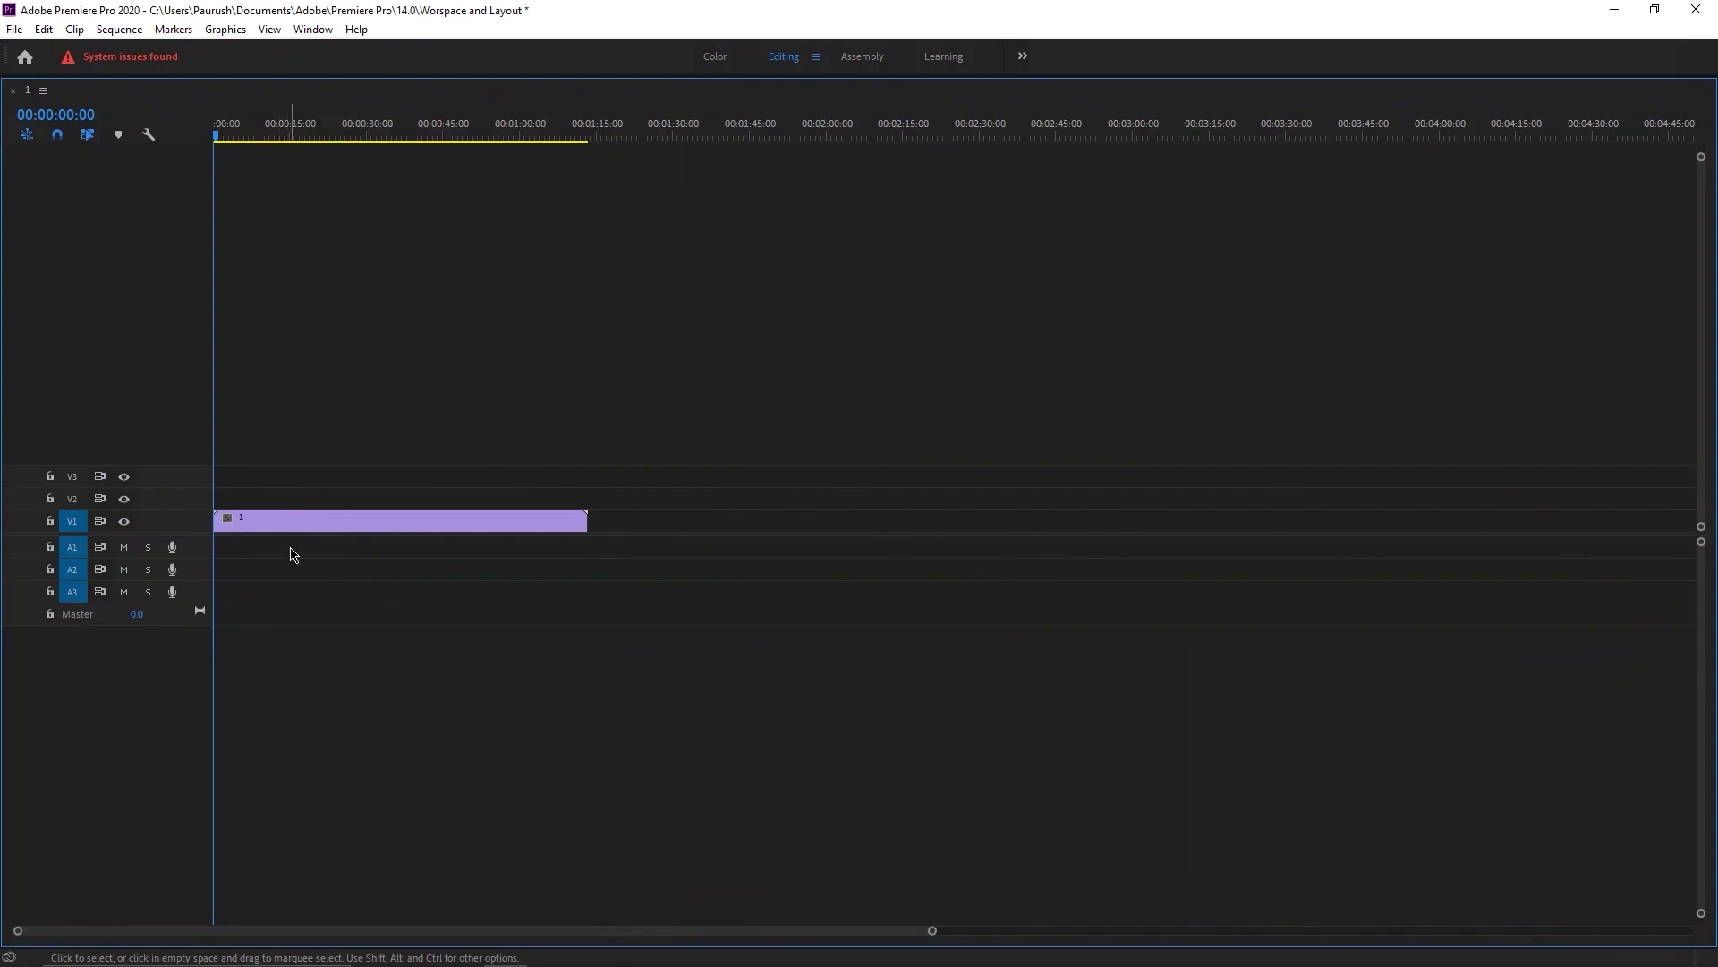
key("grave")
left_click_drag(93, 772, 1166, 733)
key("grave")
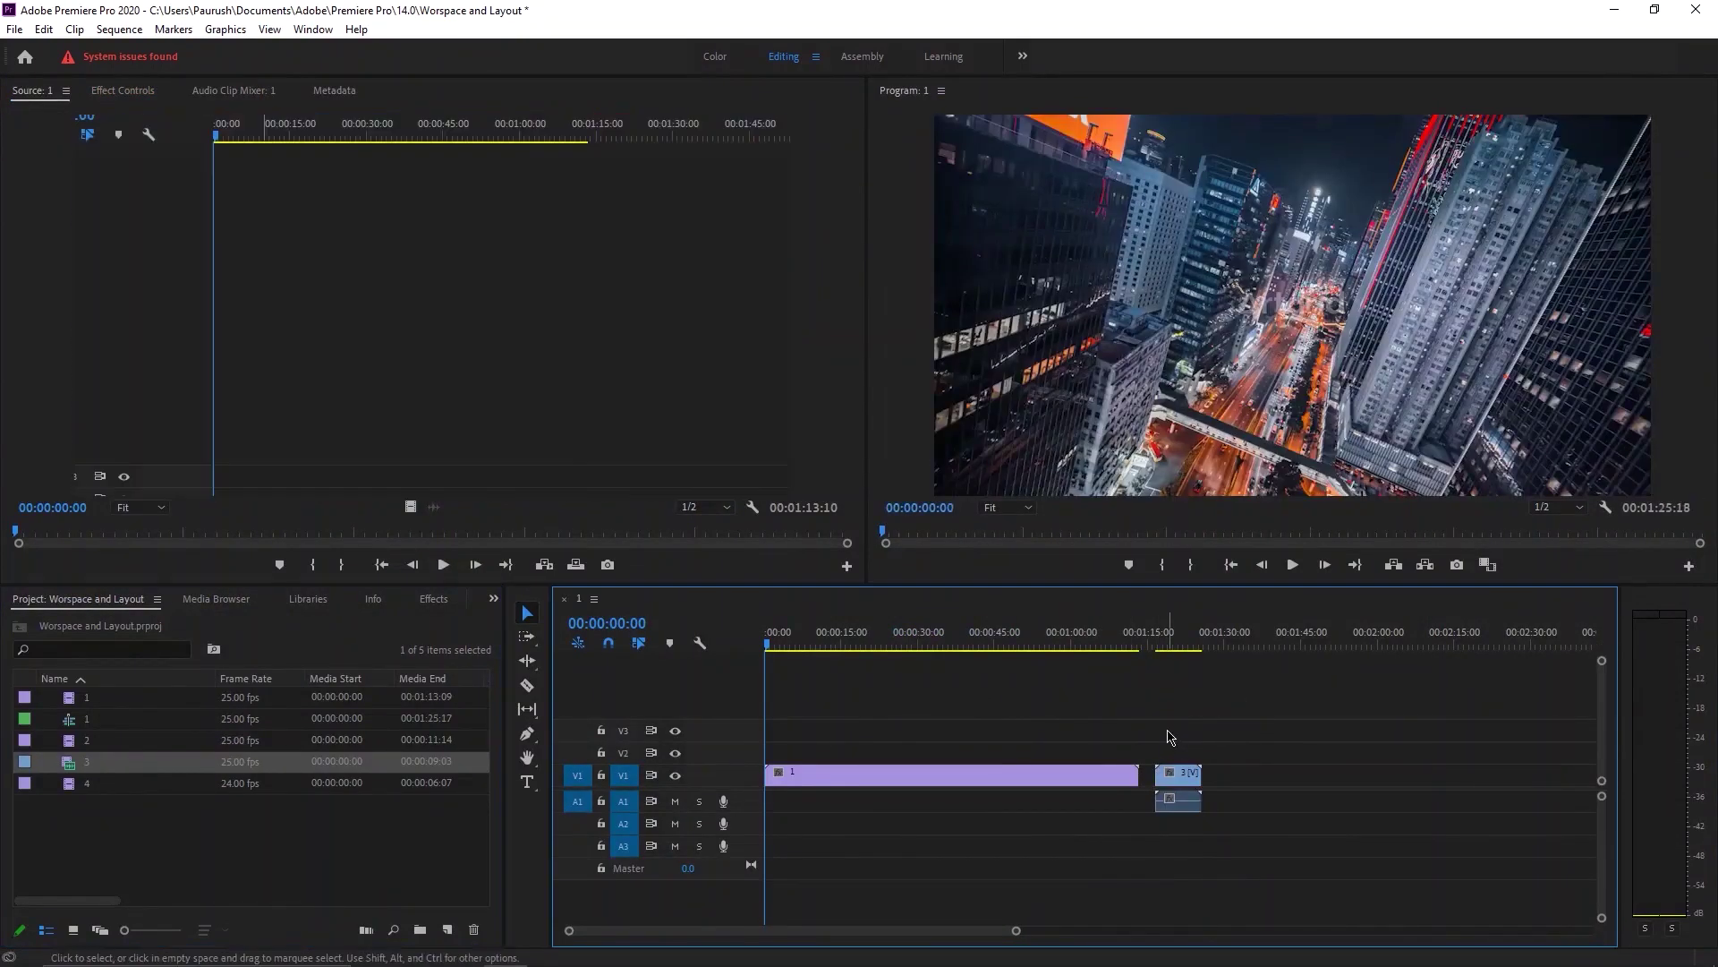
key("grave")
Move clip 3 up onto track V2, then deselect both clips.
left_click(1183, 793)
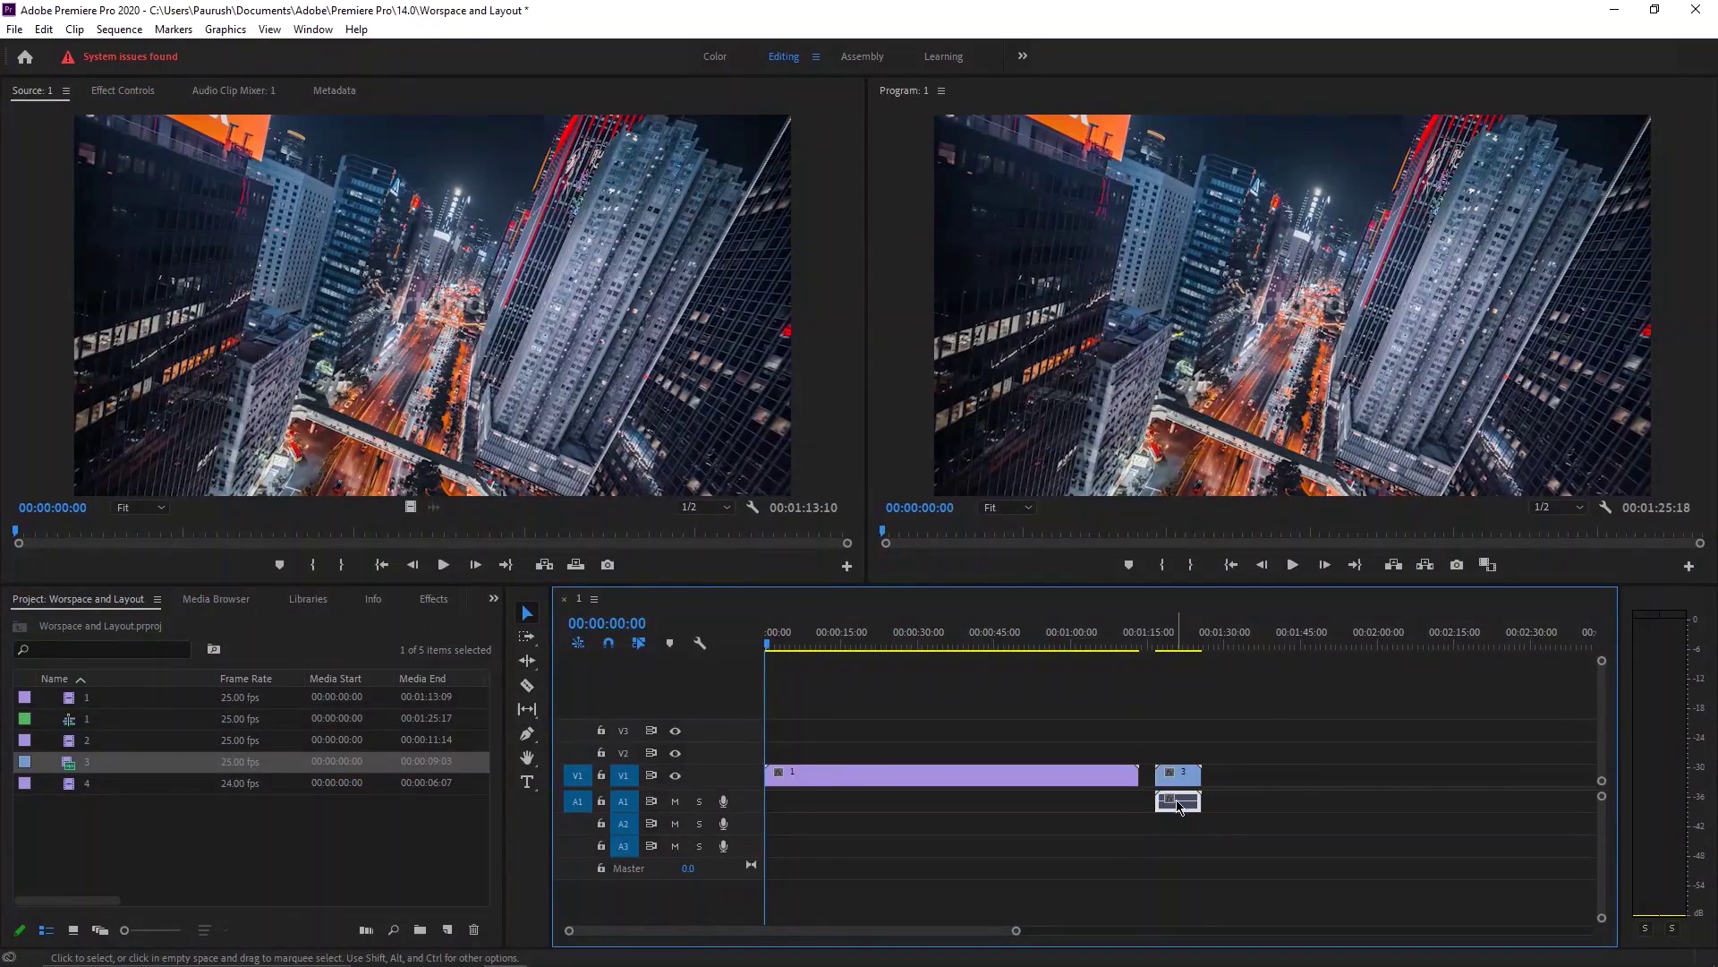
key("End")
key("grave")
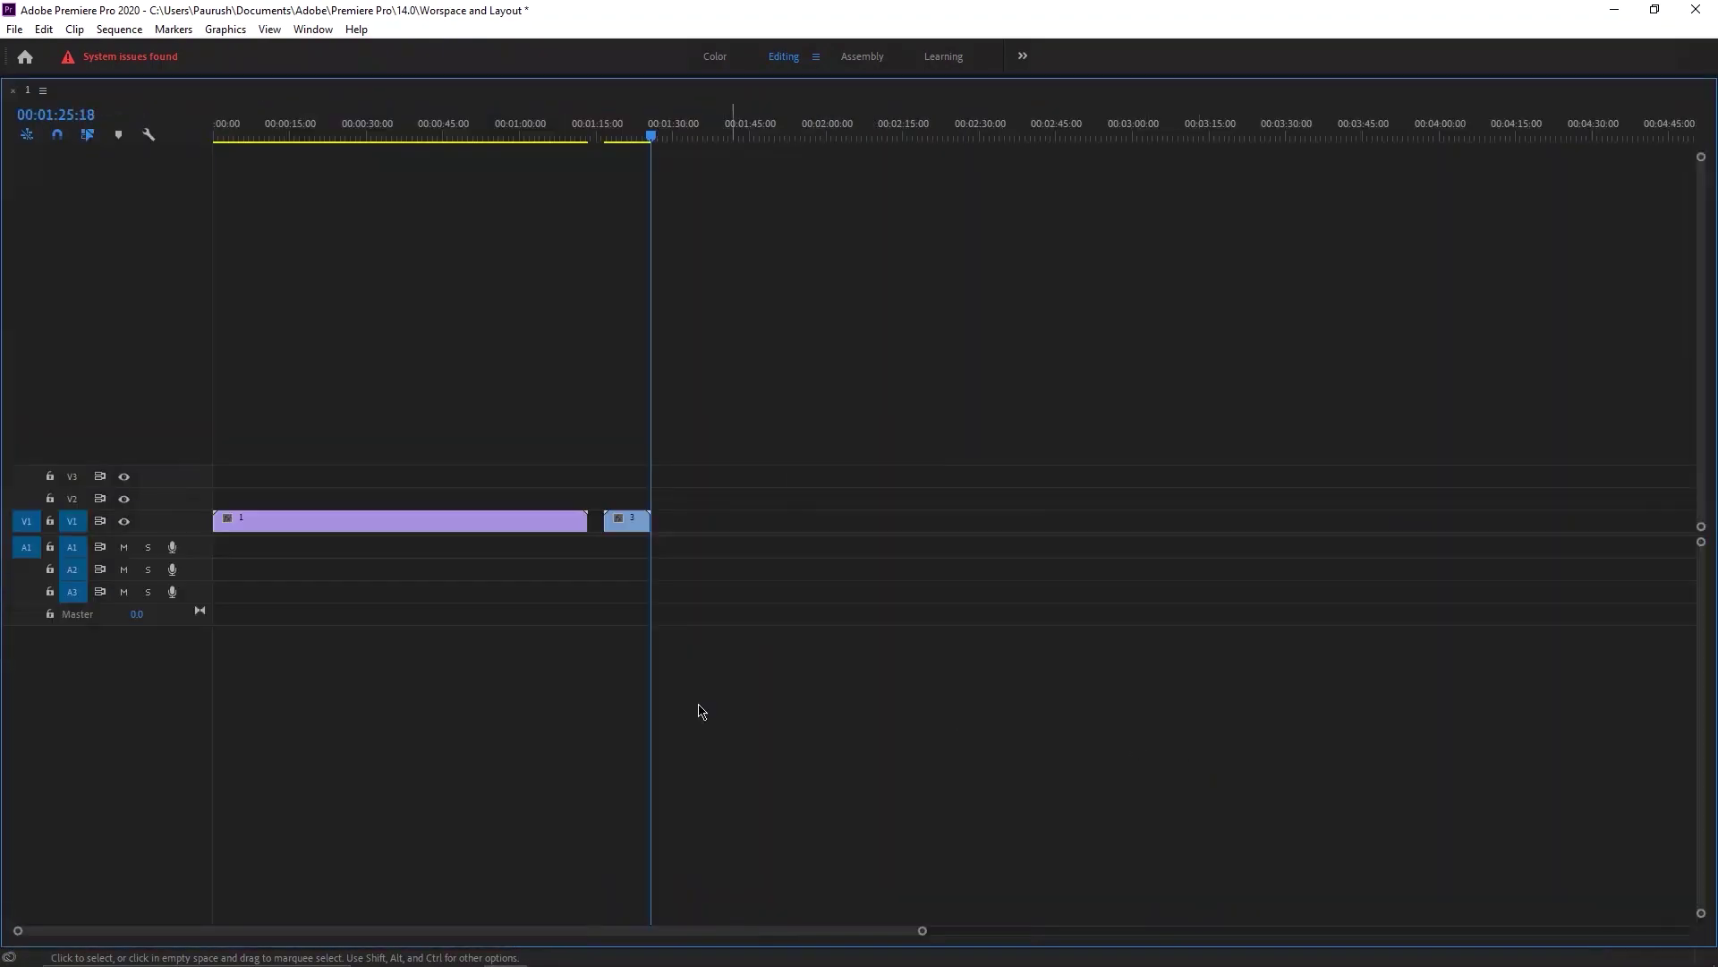
left_click_drag(391, 403, 821, 583)
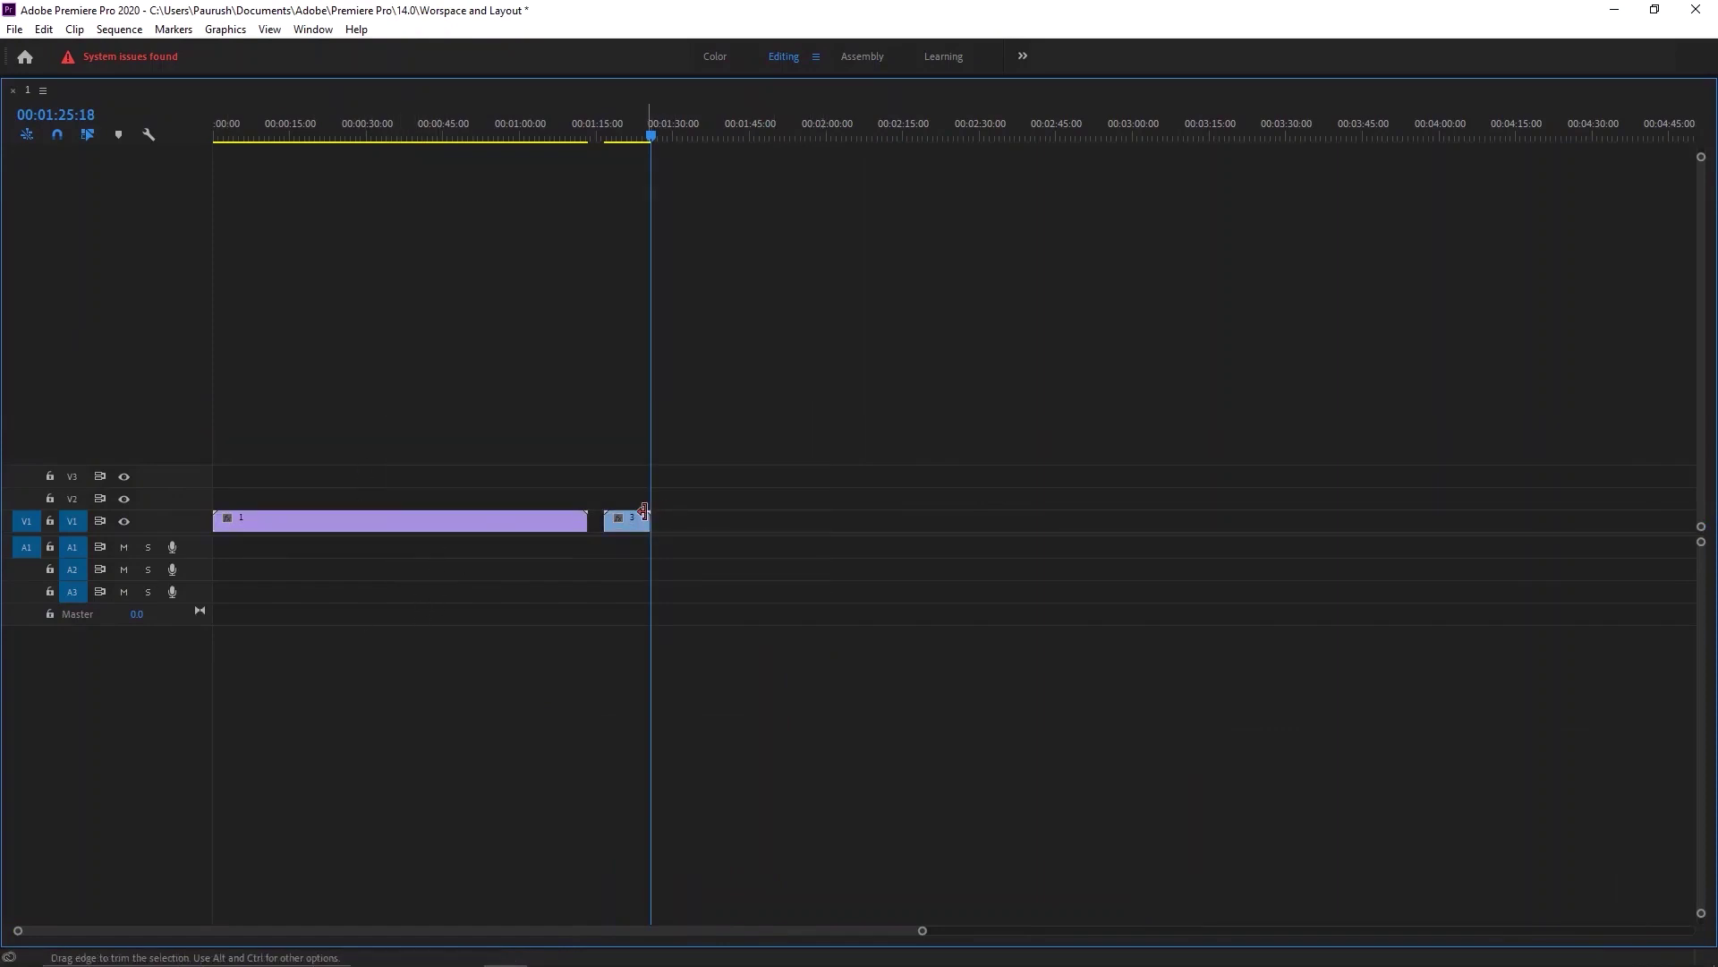
left_click_drag(619, 519, 619, 497)
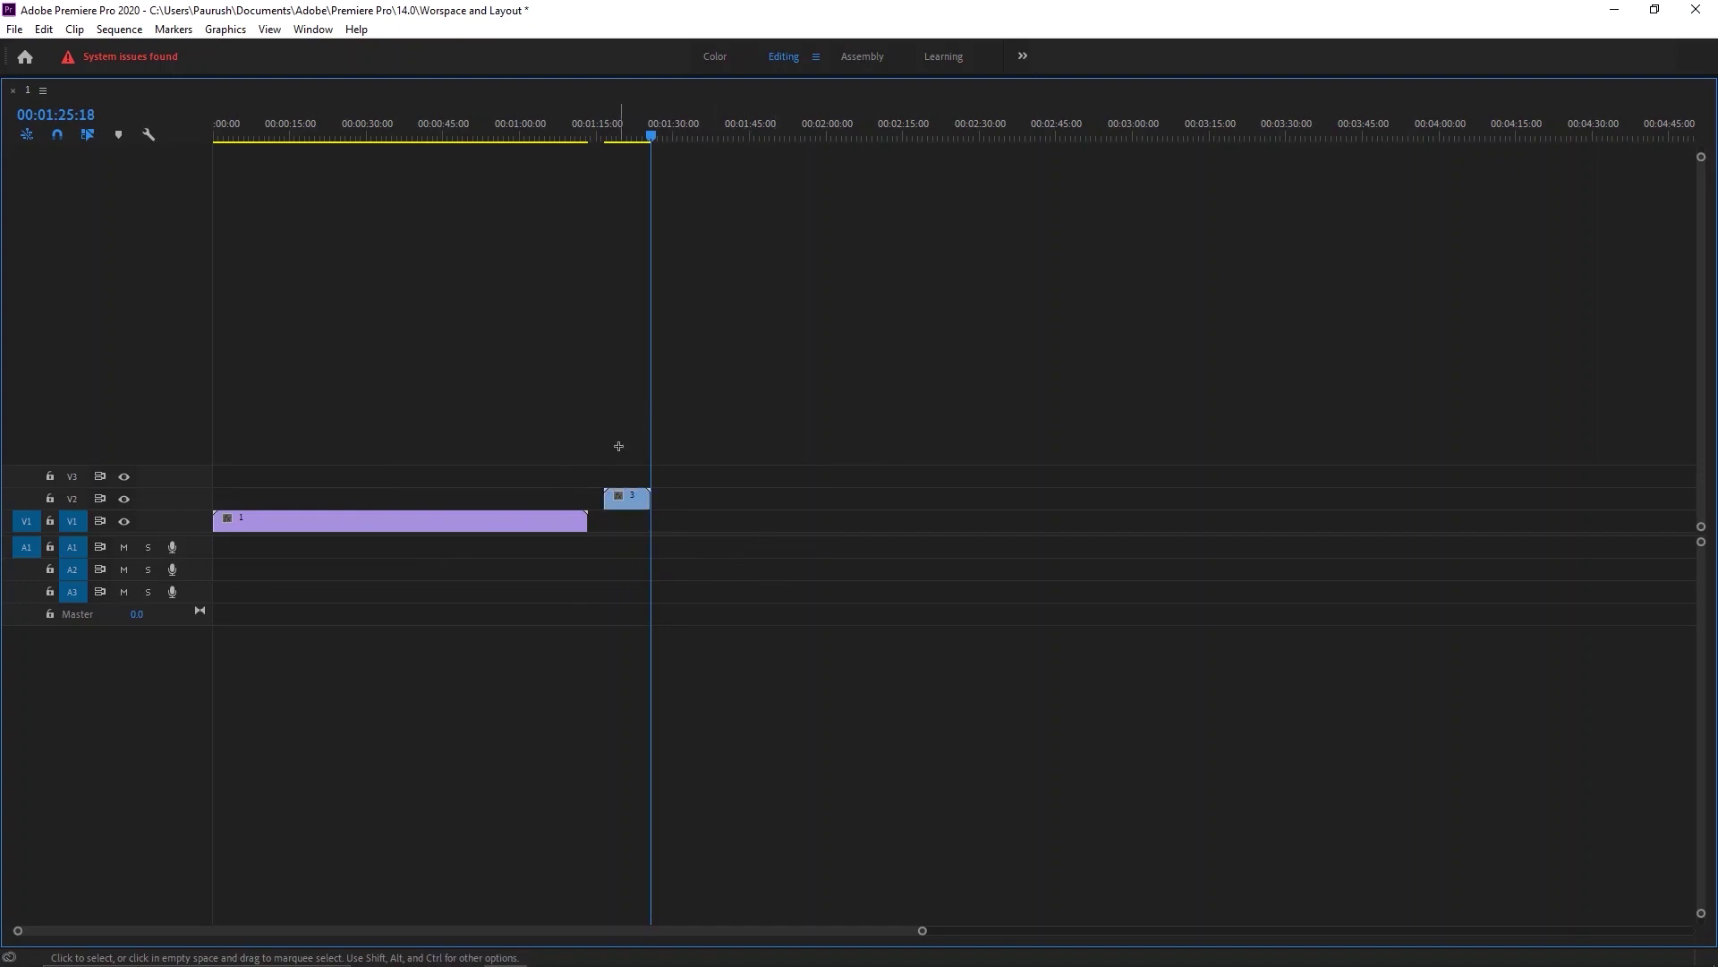
left_click_drag(833, 628, 548, 526)
left_click(932, 460)
key("grave")
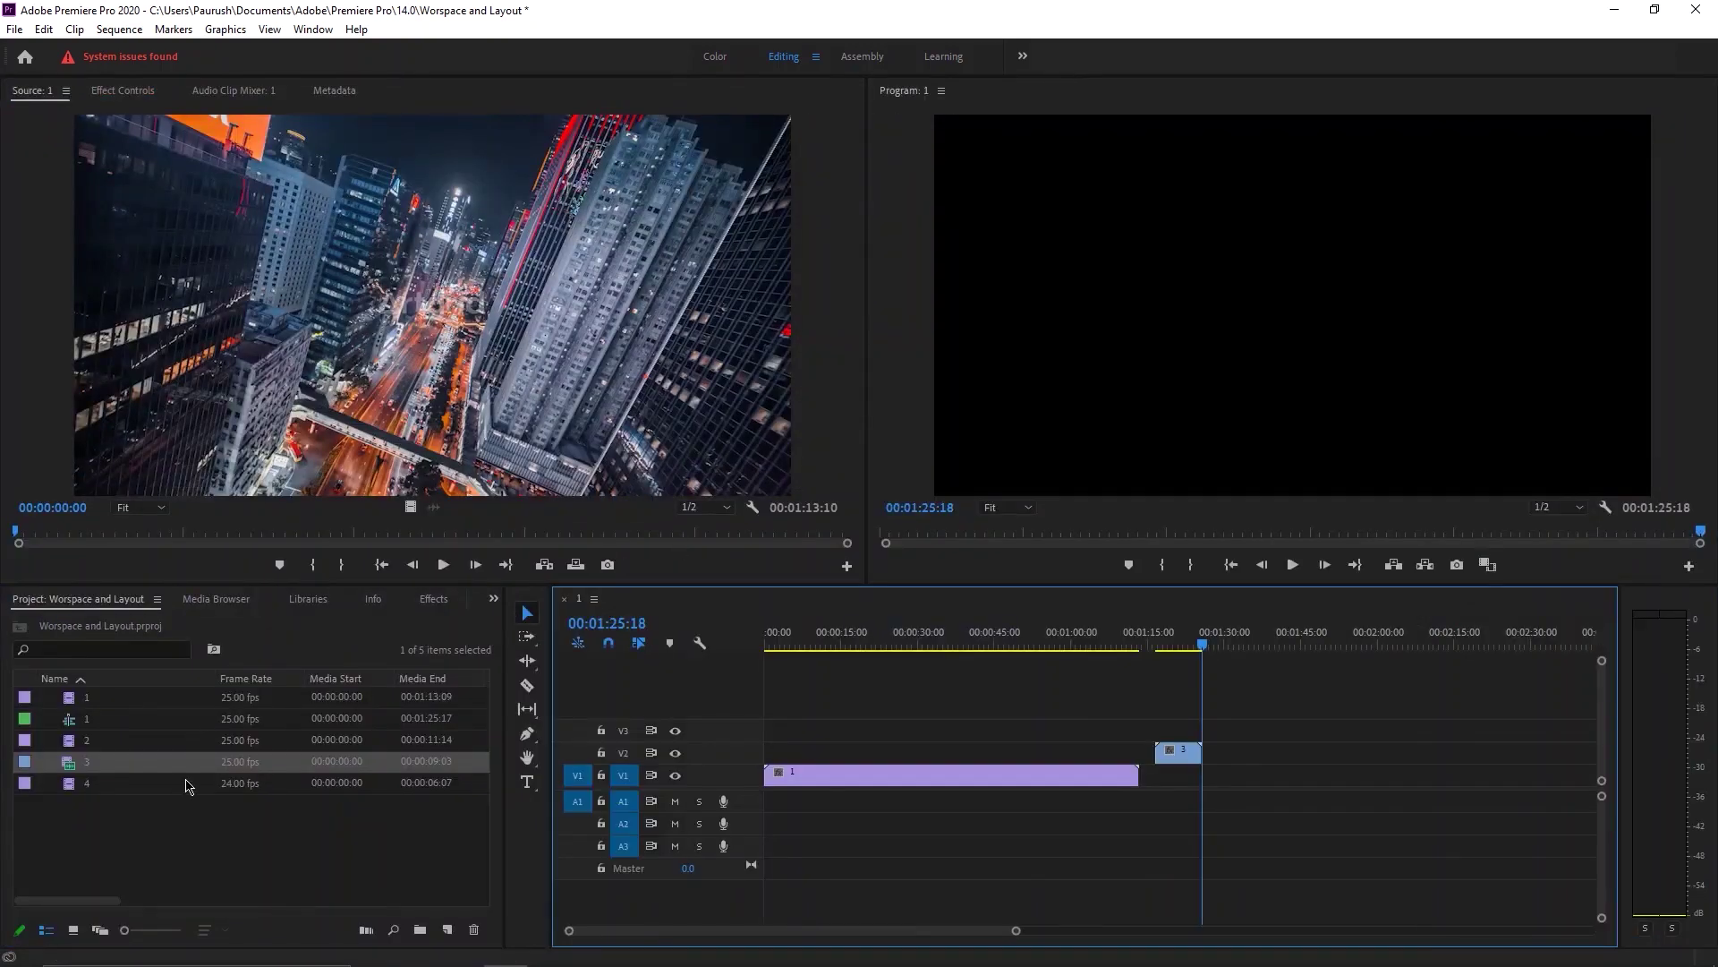
key("grave")
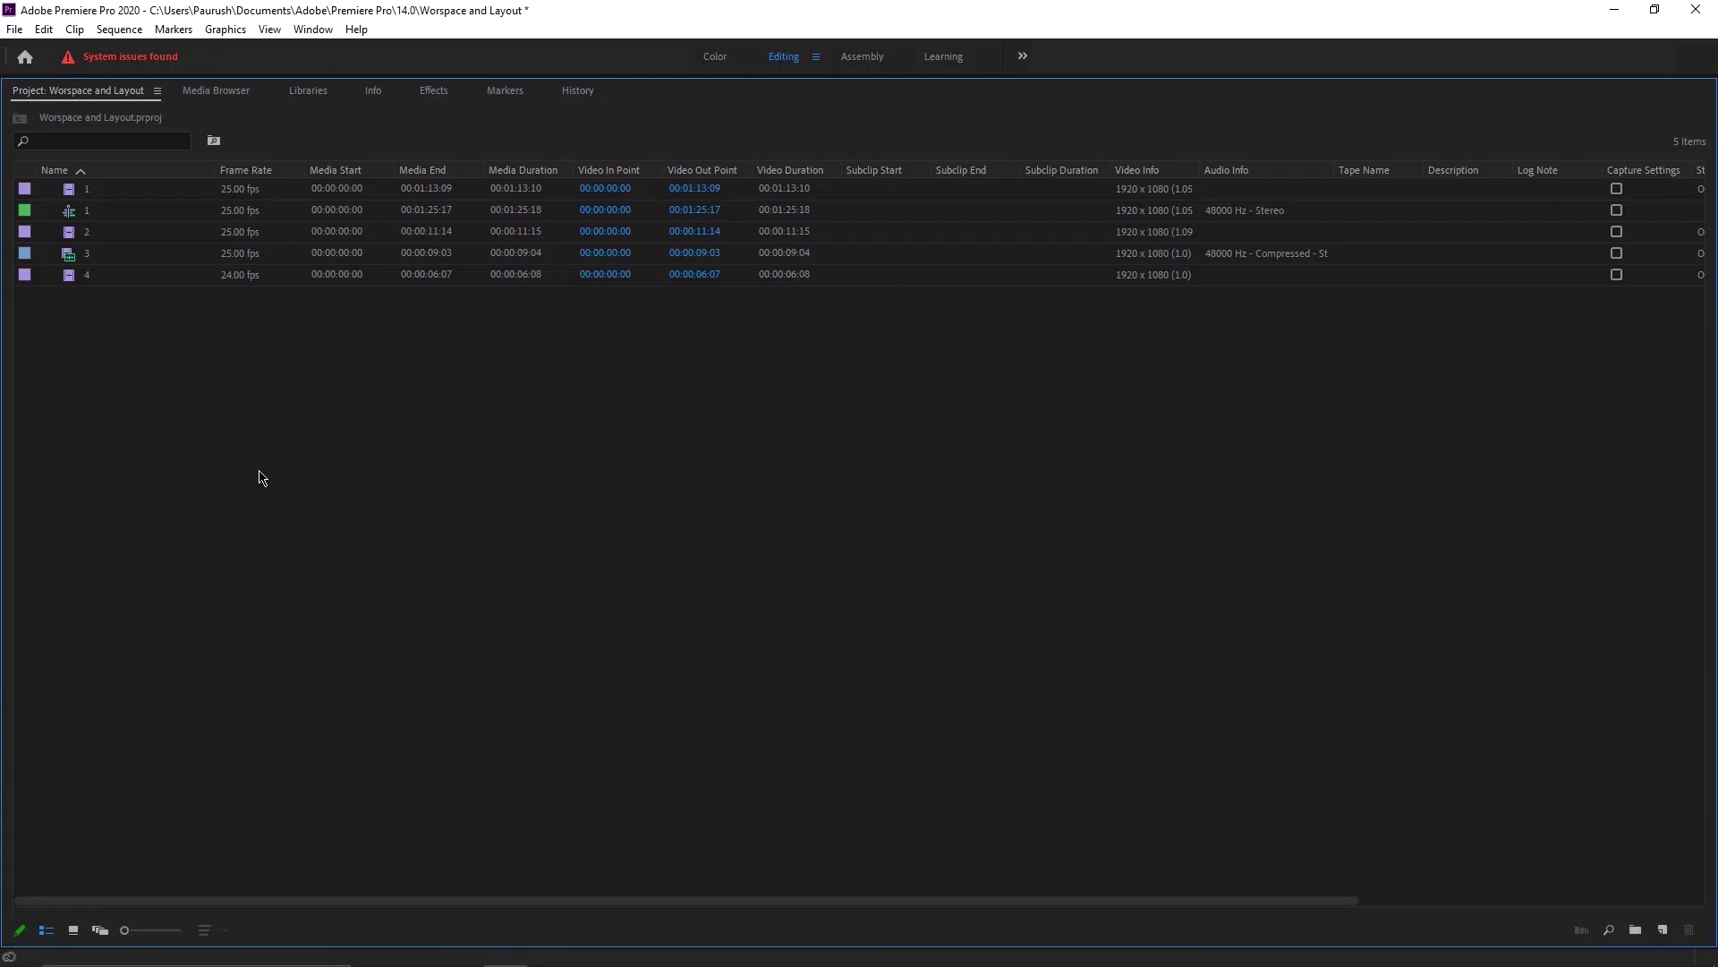
Give clip 1 a yellow label and clip 2 a blue label.
left_click(131, 193)
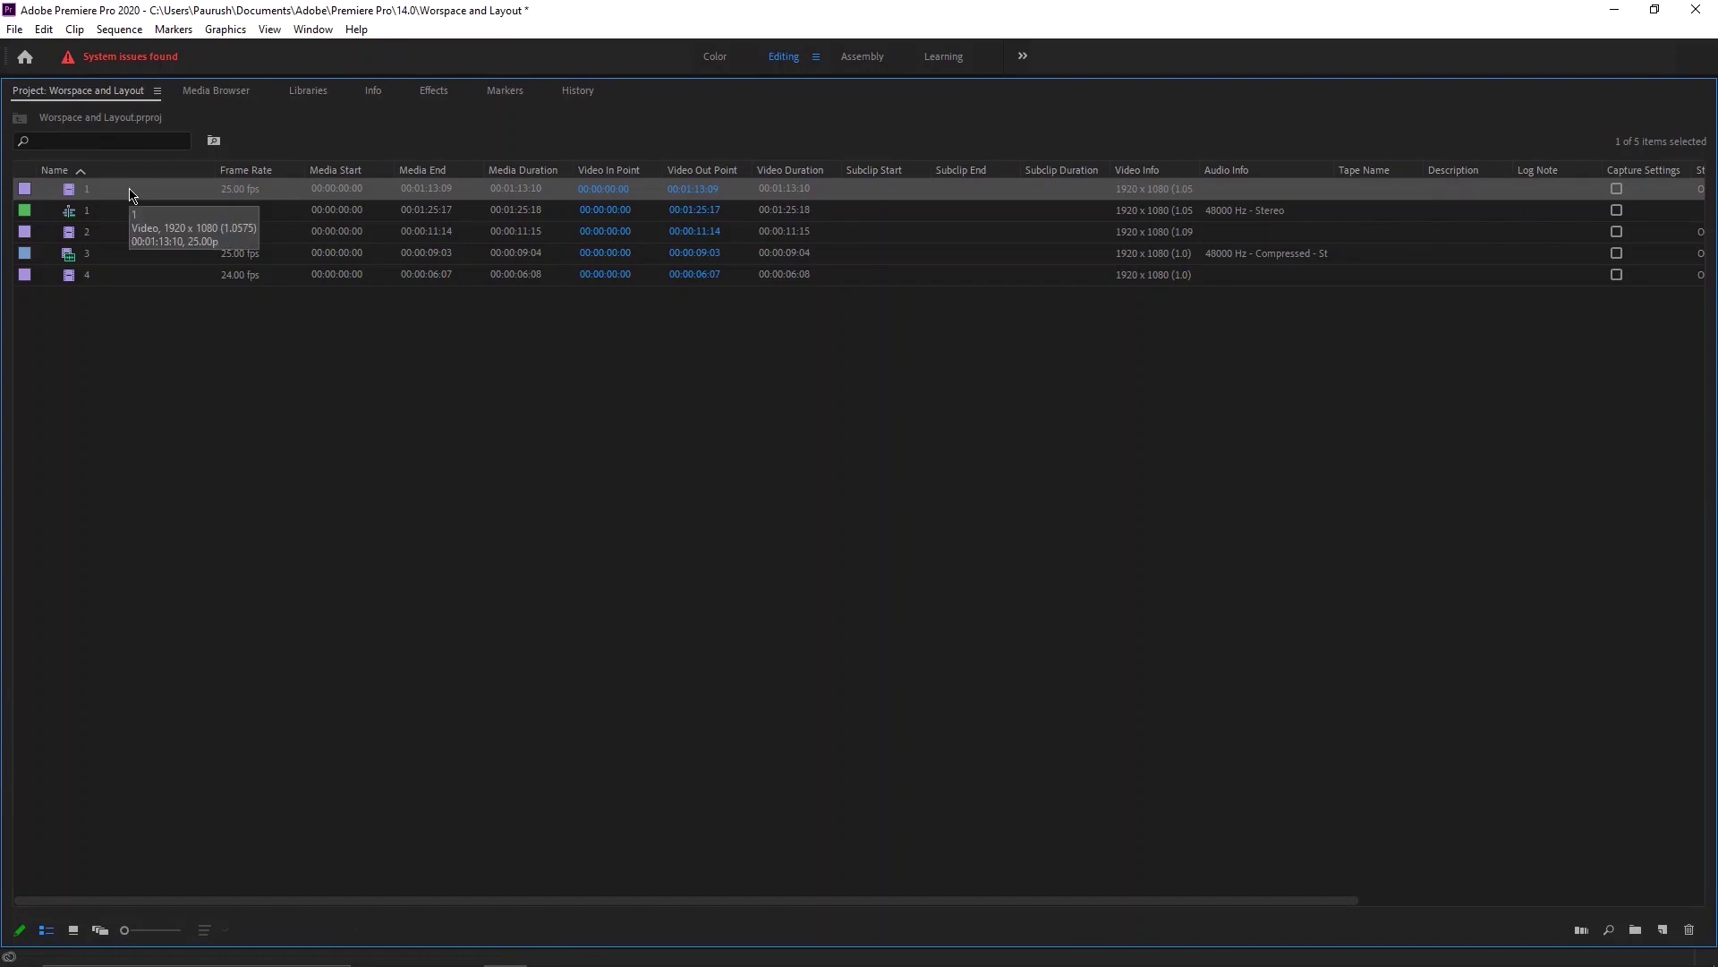
right_click(131, 195)
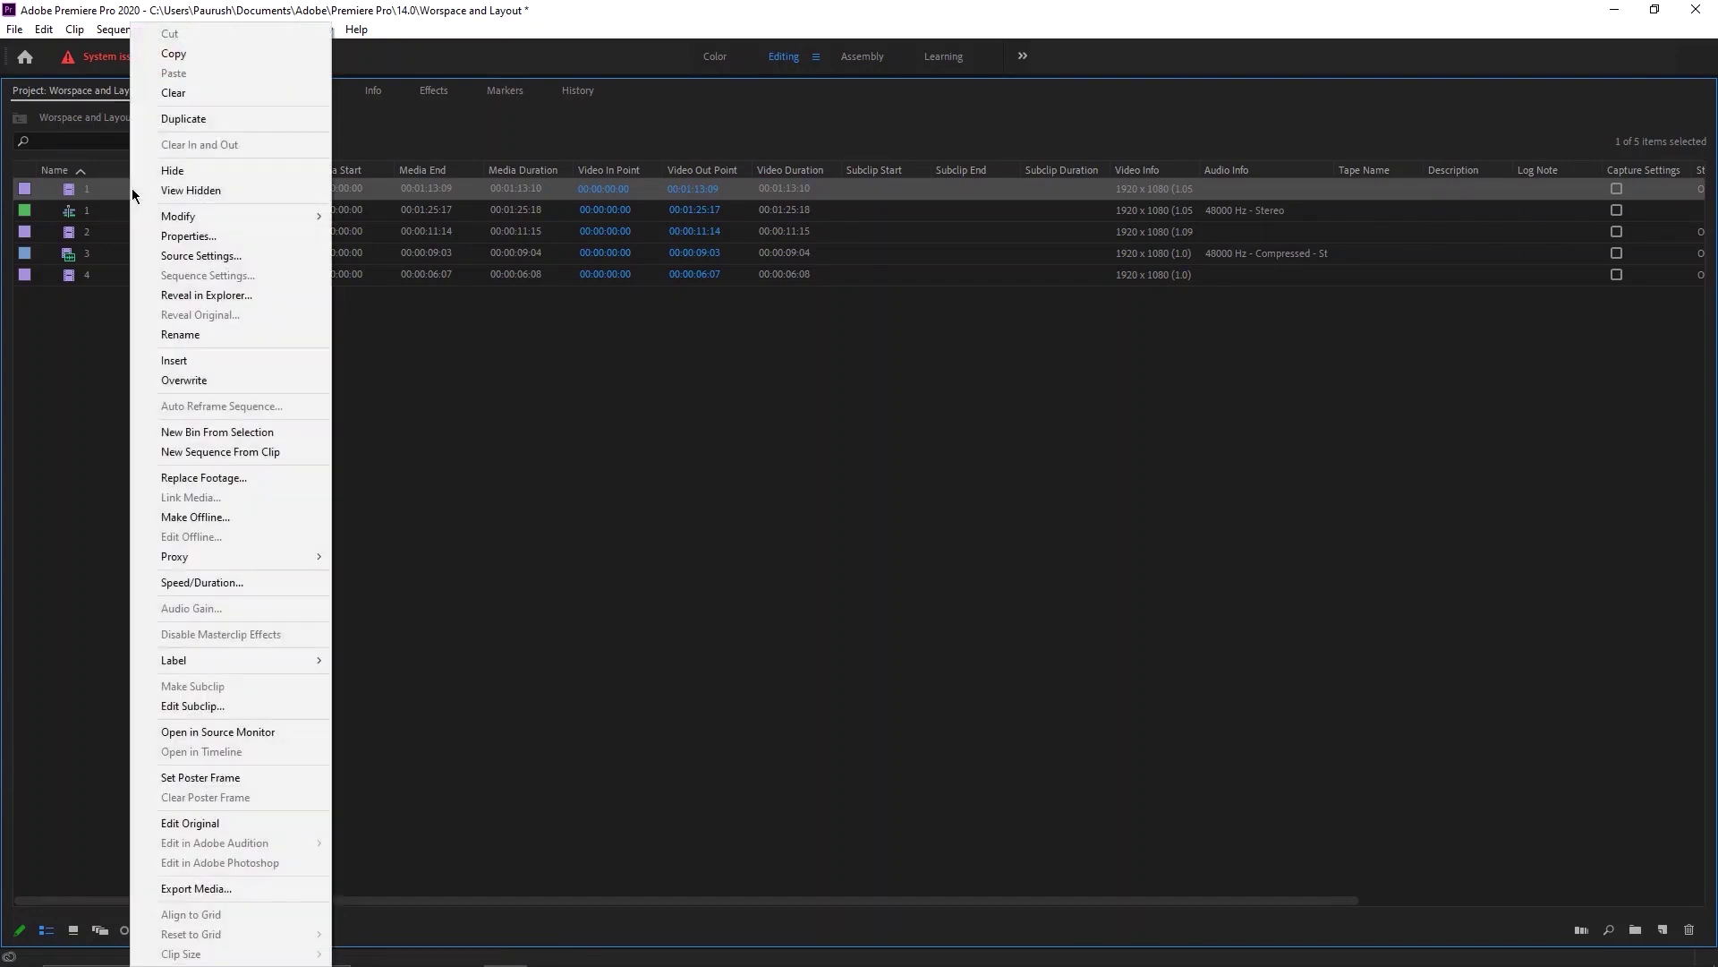
mouse_move(245, 660)
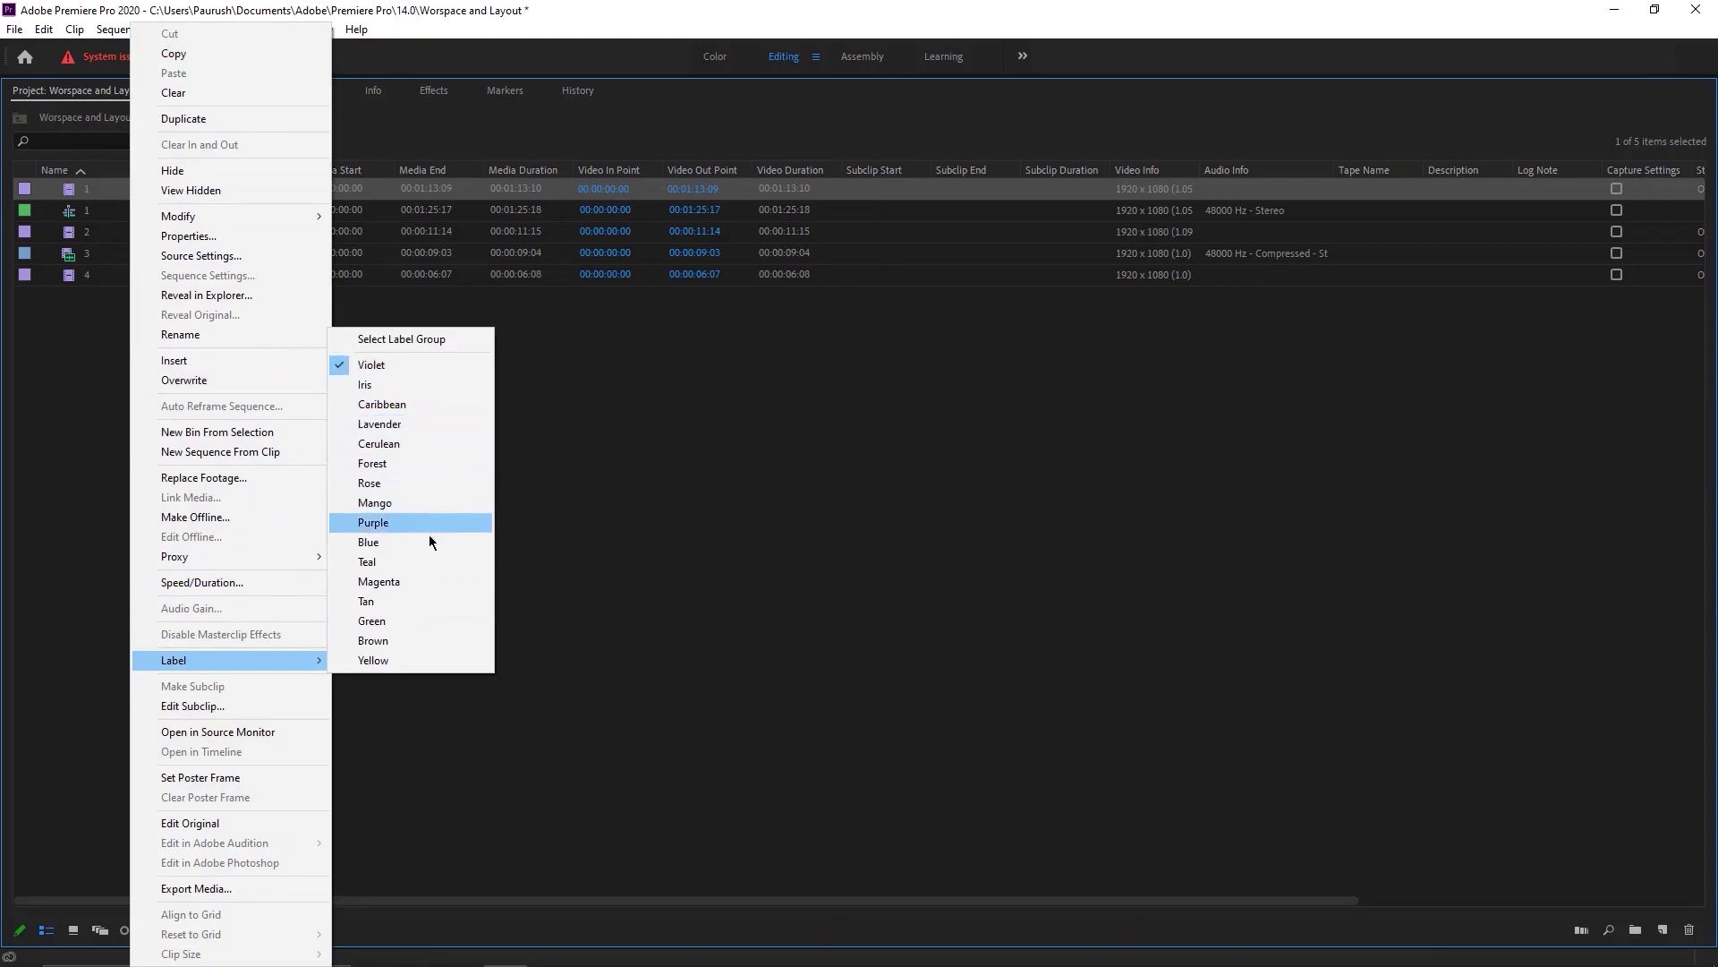
left_click(411, 667)
right_click(76, 238)
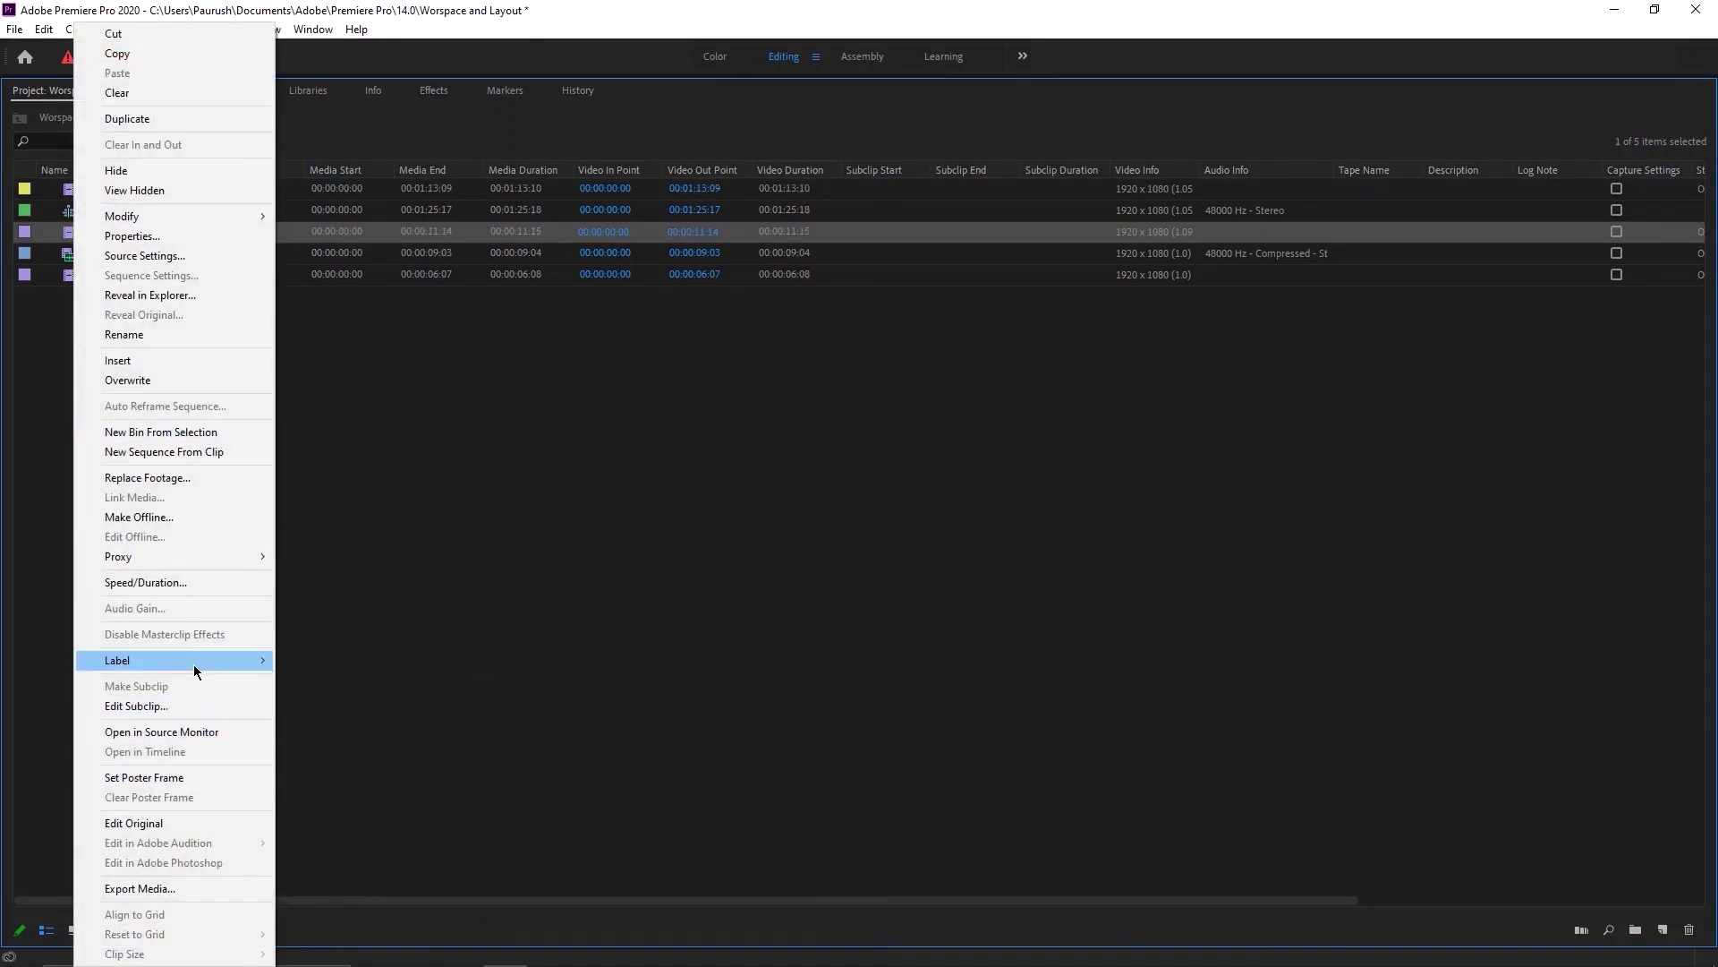
mouse_move(193, 664)
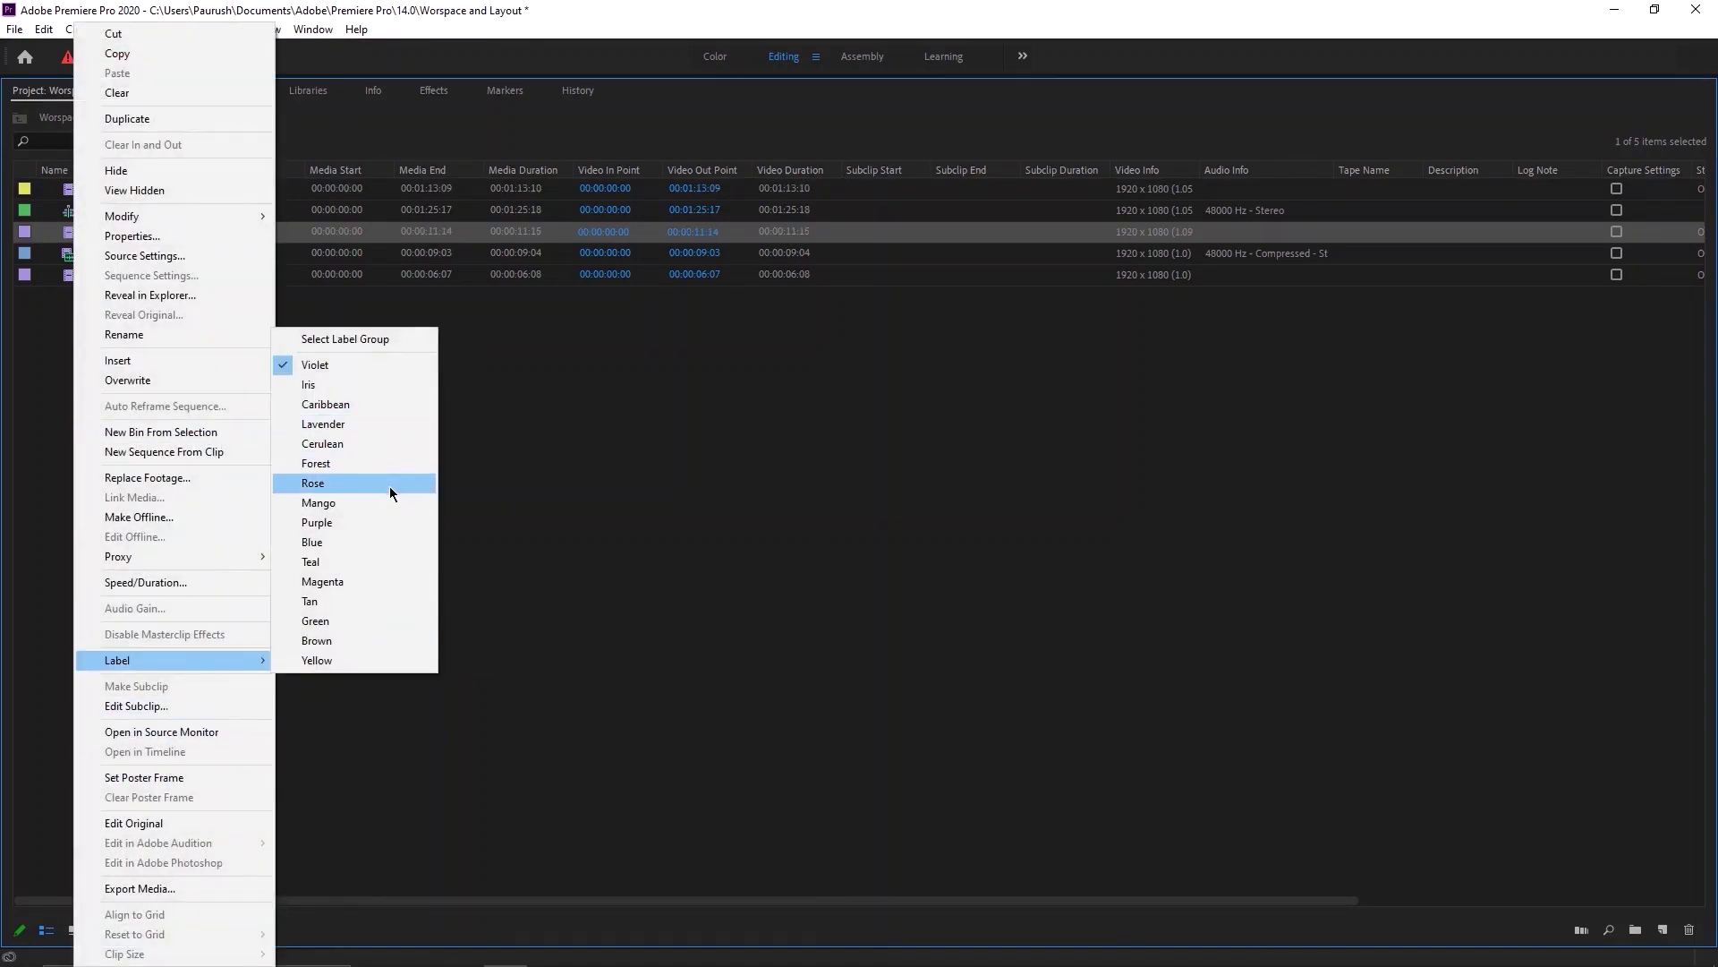
left_click(364, 542)
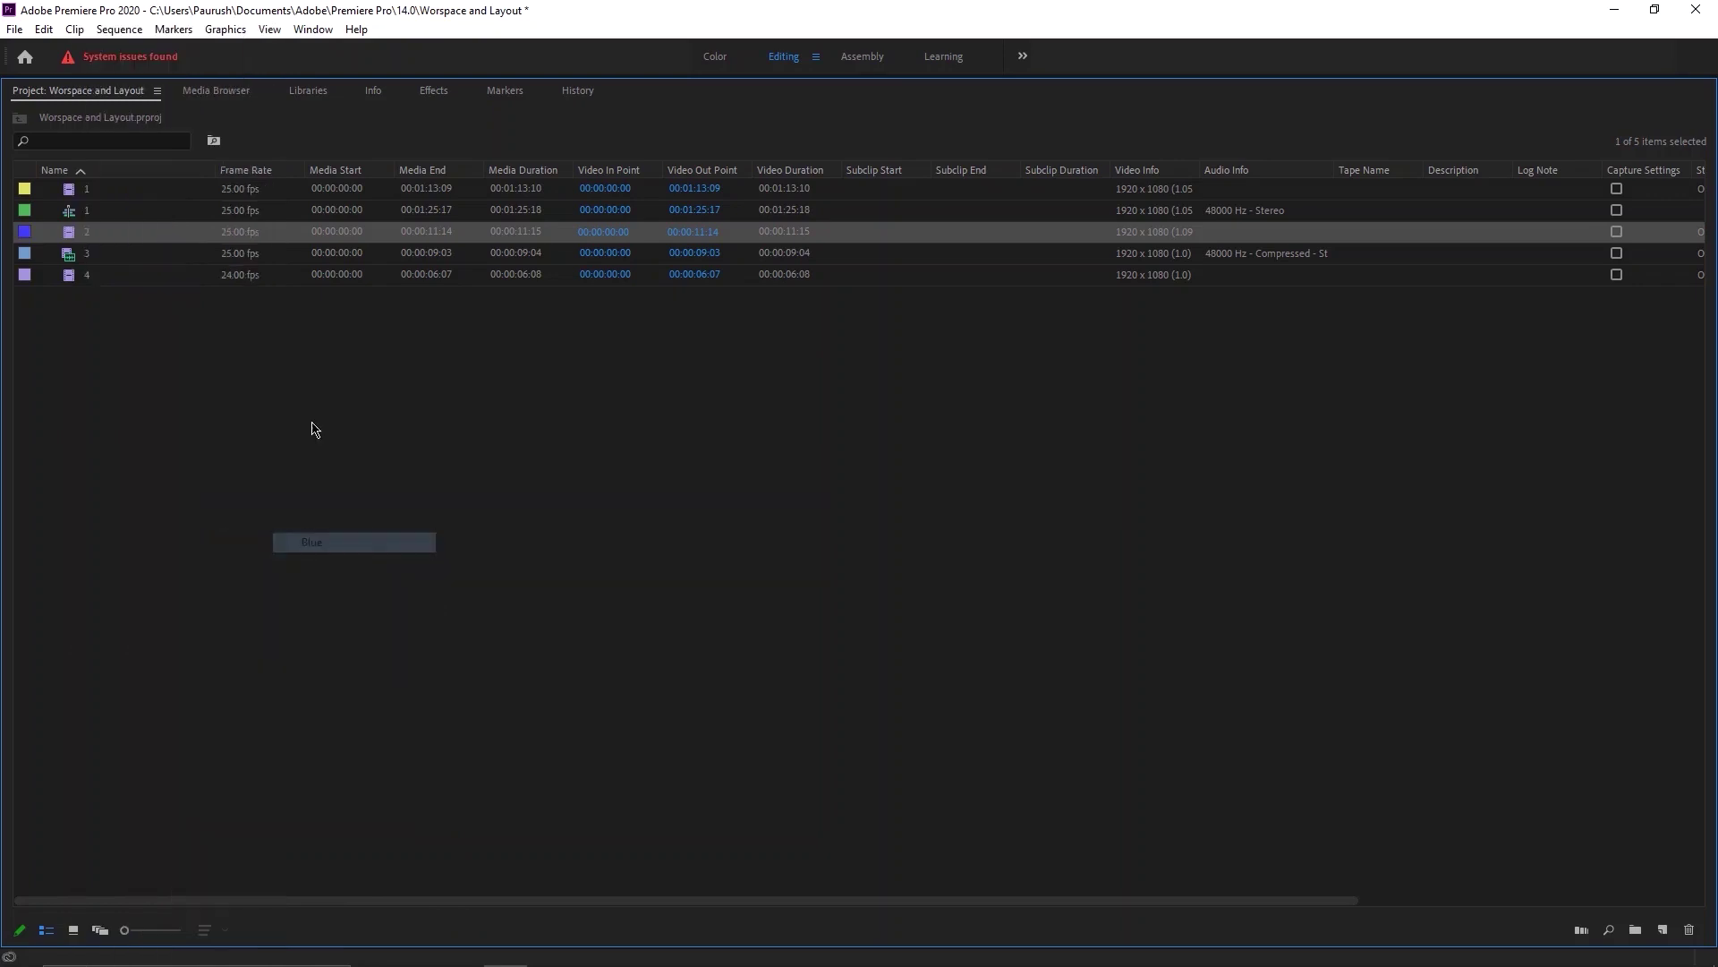
Label clip 3 green and clip 4 Rose in the project list.
left_click(125, 260)
right_click(110, 259)
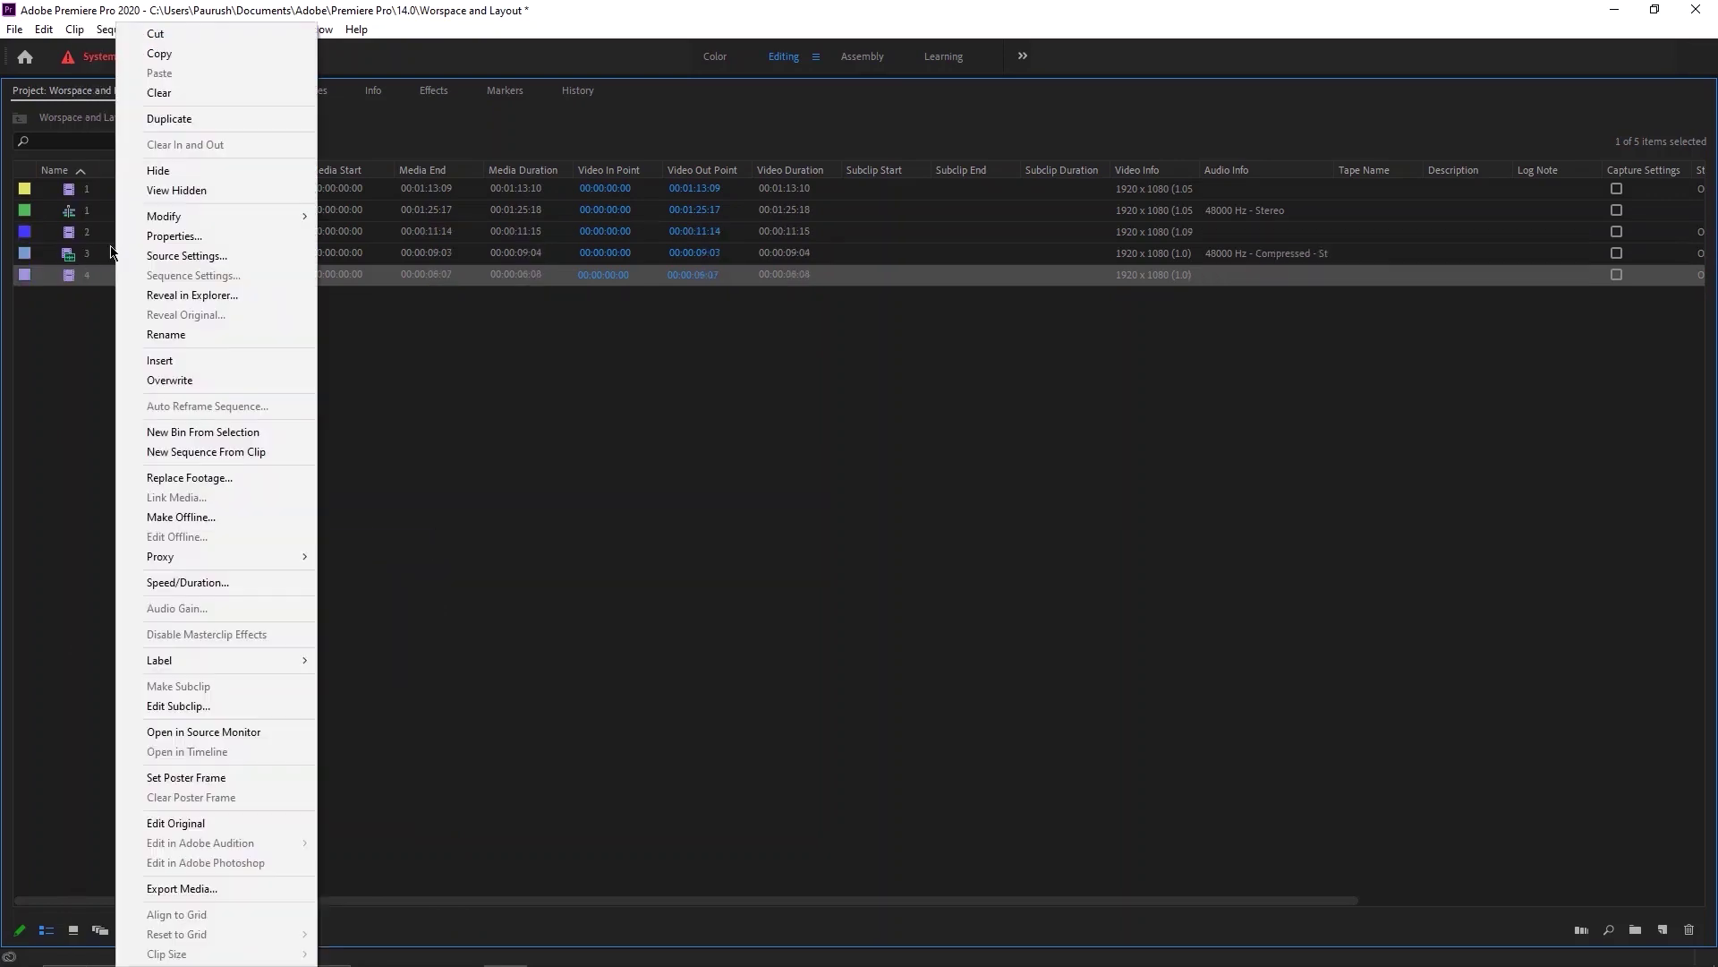
left_click(89, 261)
right_click(86, 258)
mouse_move(211, 663)
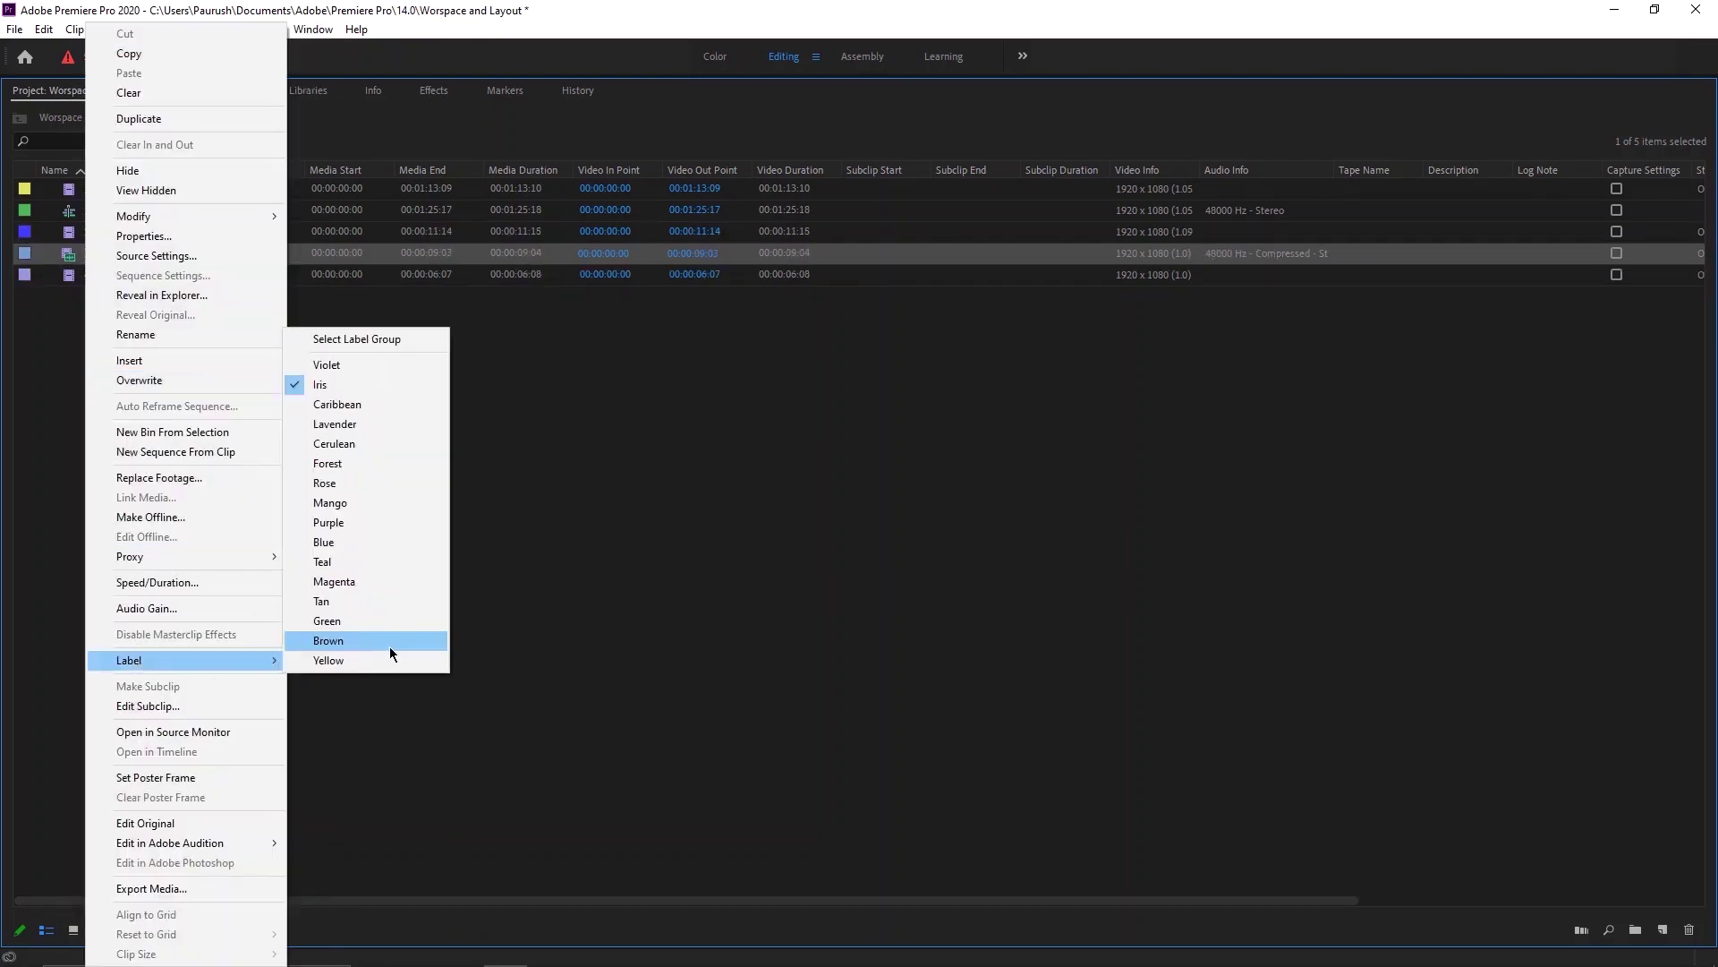
left_click(370, 620)
left_click(101, 281)
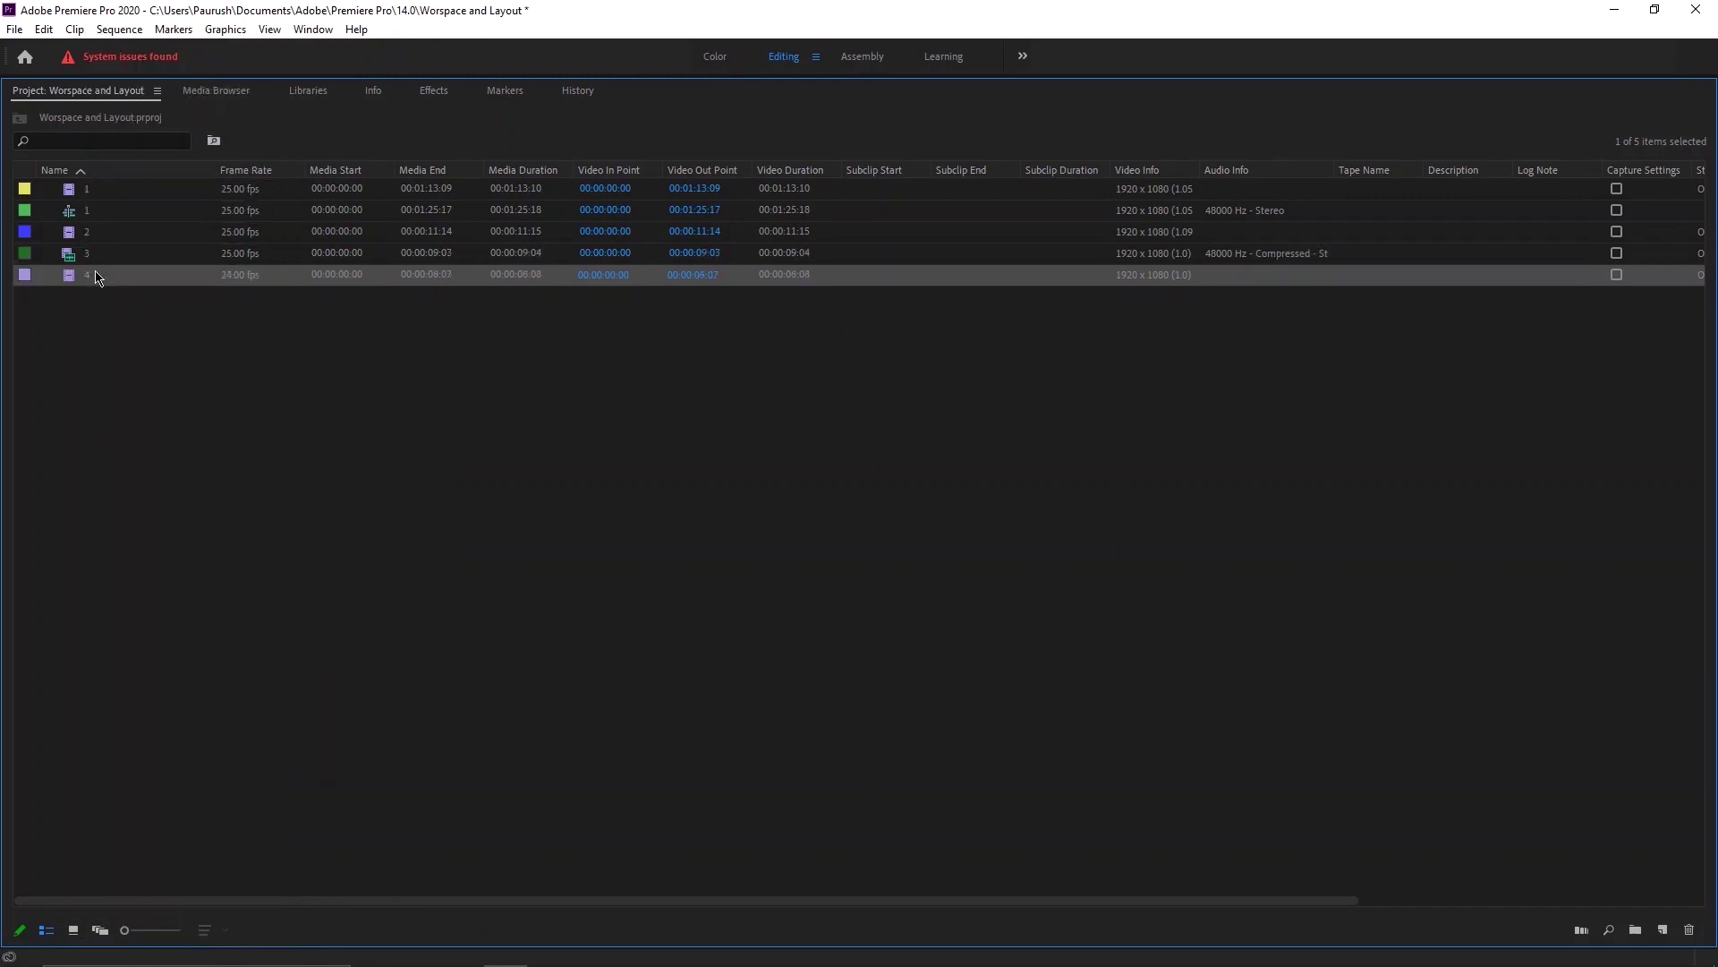
right_click(100, 281)
mouse_move(153, 660)
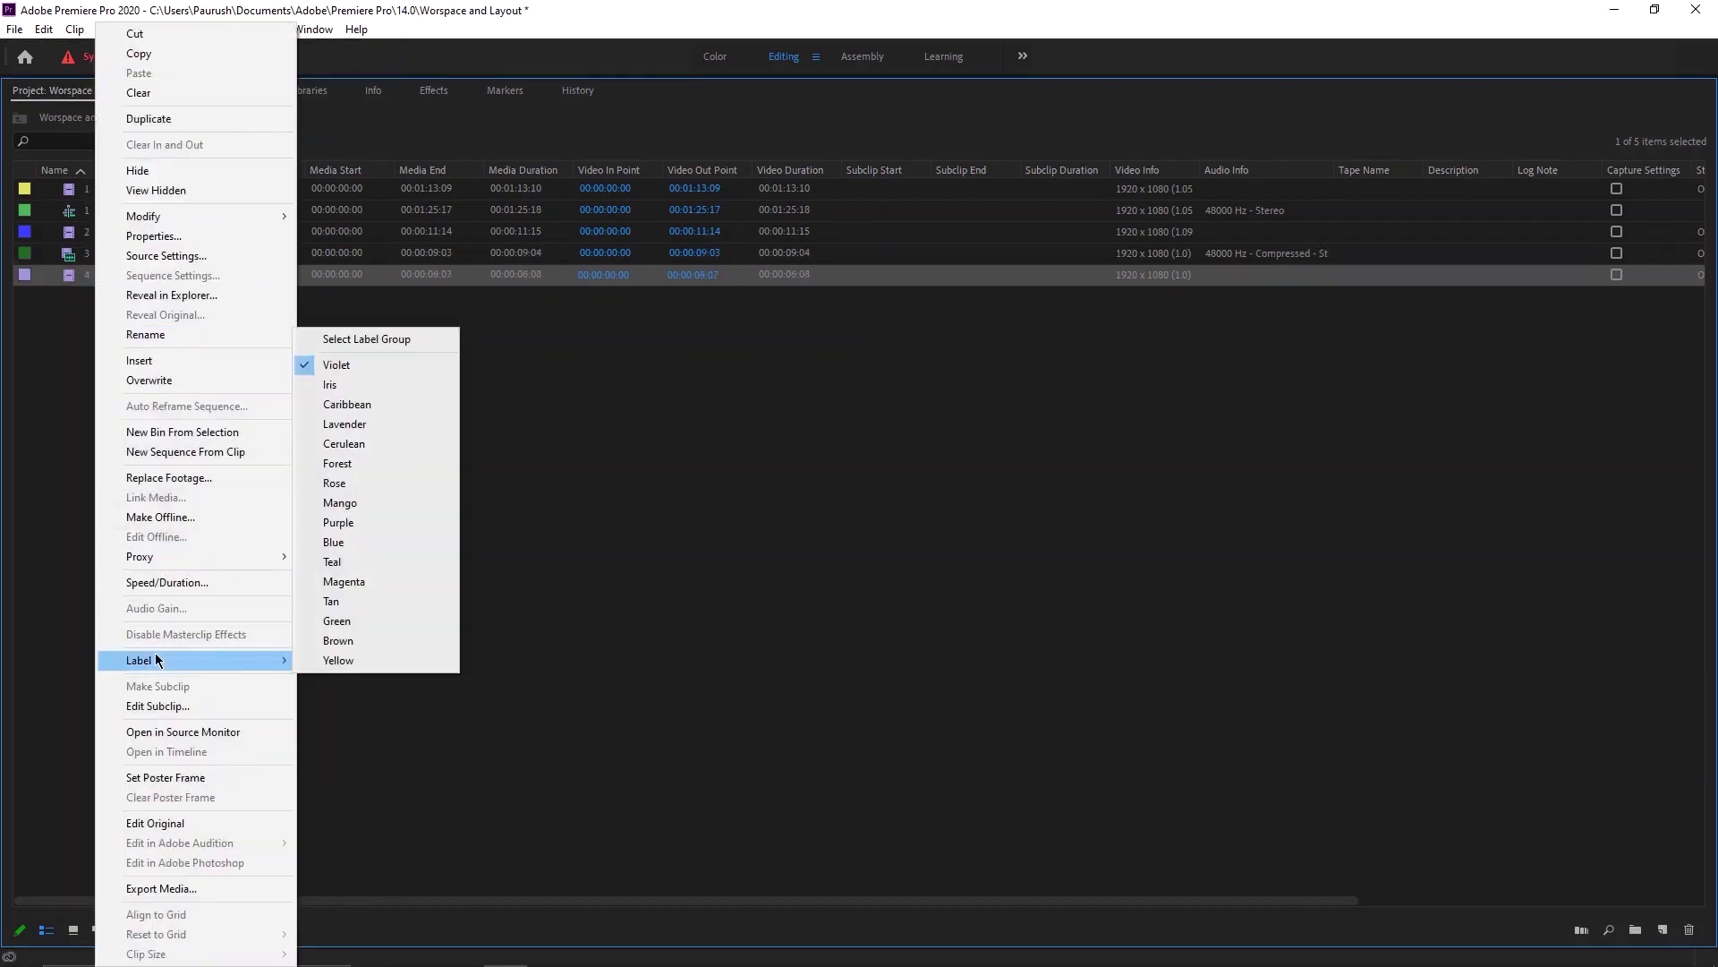
left_click(369, 490)
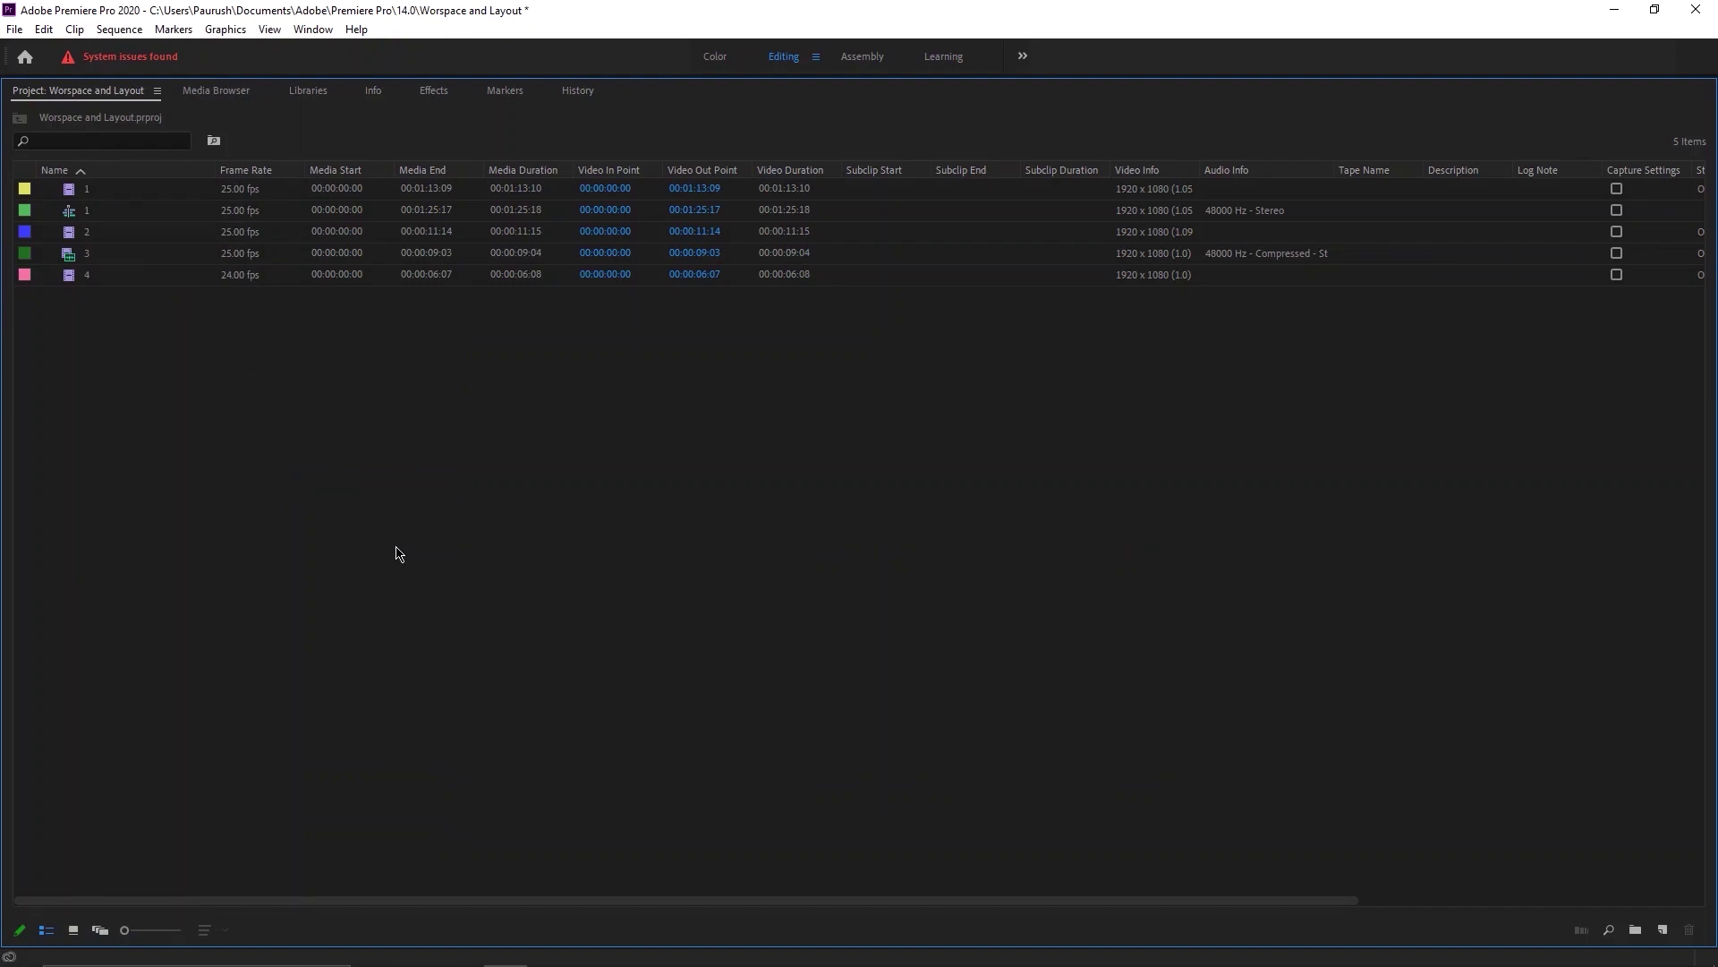
Select four project items and drop them into the sequence on V3 and A3.
left_click_drag(258, 475, 172, 179)
mouse_move(169, 367)
left_mouse_down()
mouse_move(140, 136)
mouse_move(182, 350)
left_mouse_up()
key("grave")
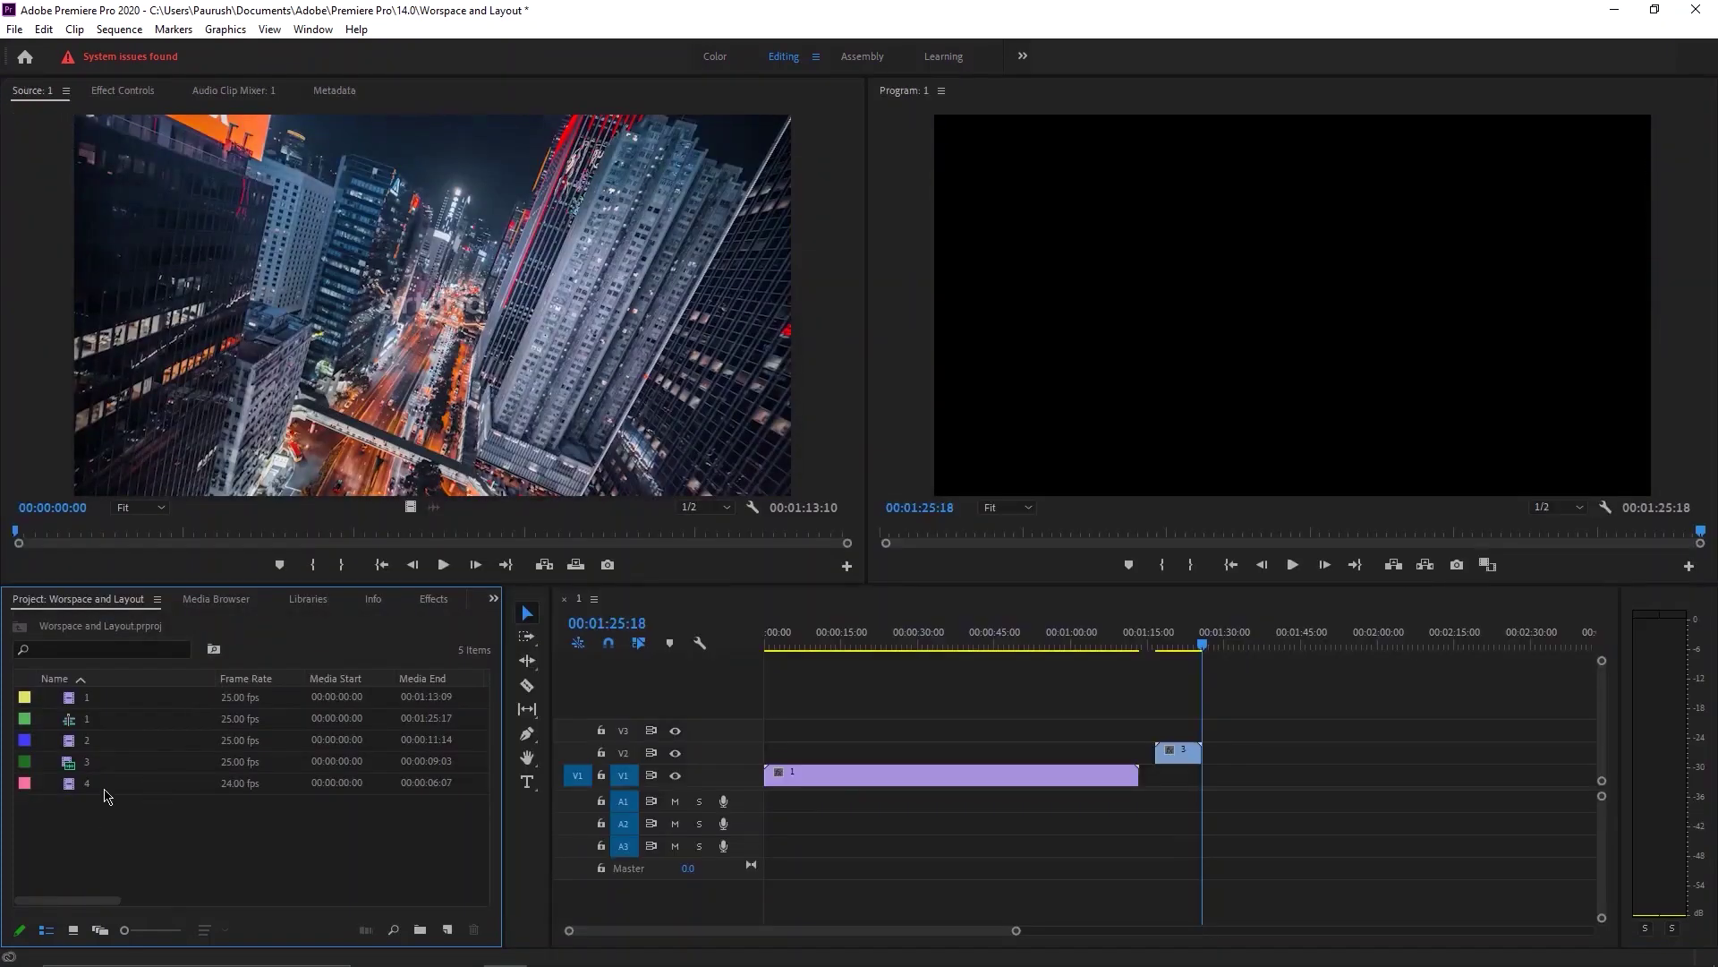
left_click(105, 786, "ctrl")
left_click(115, 764, "ctrl")
left_click(117, 720, "ctrl")
left_click(117, 699, "ctrl")
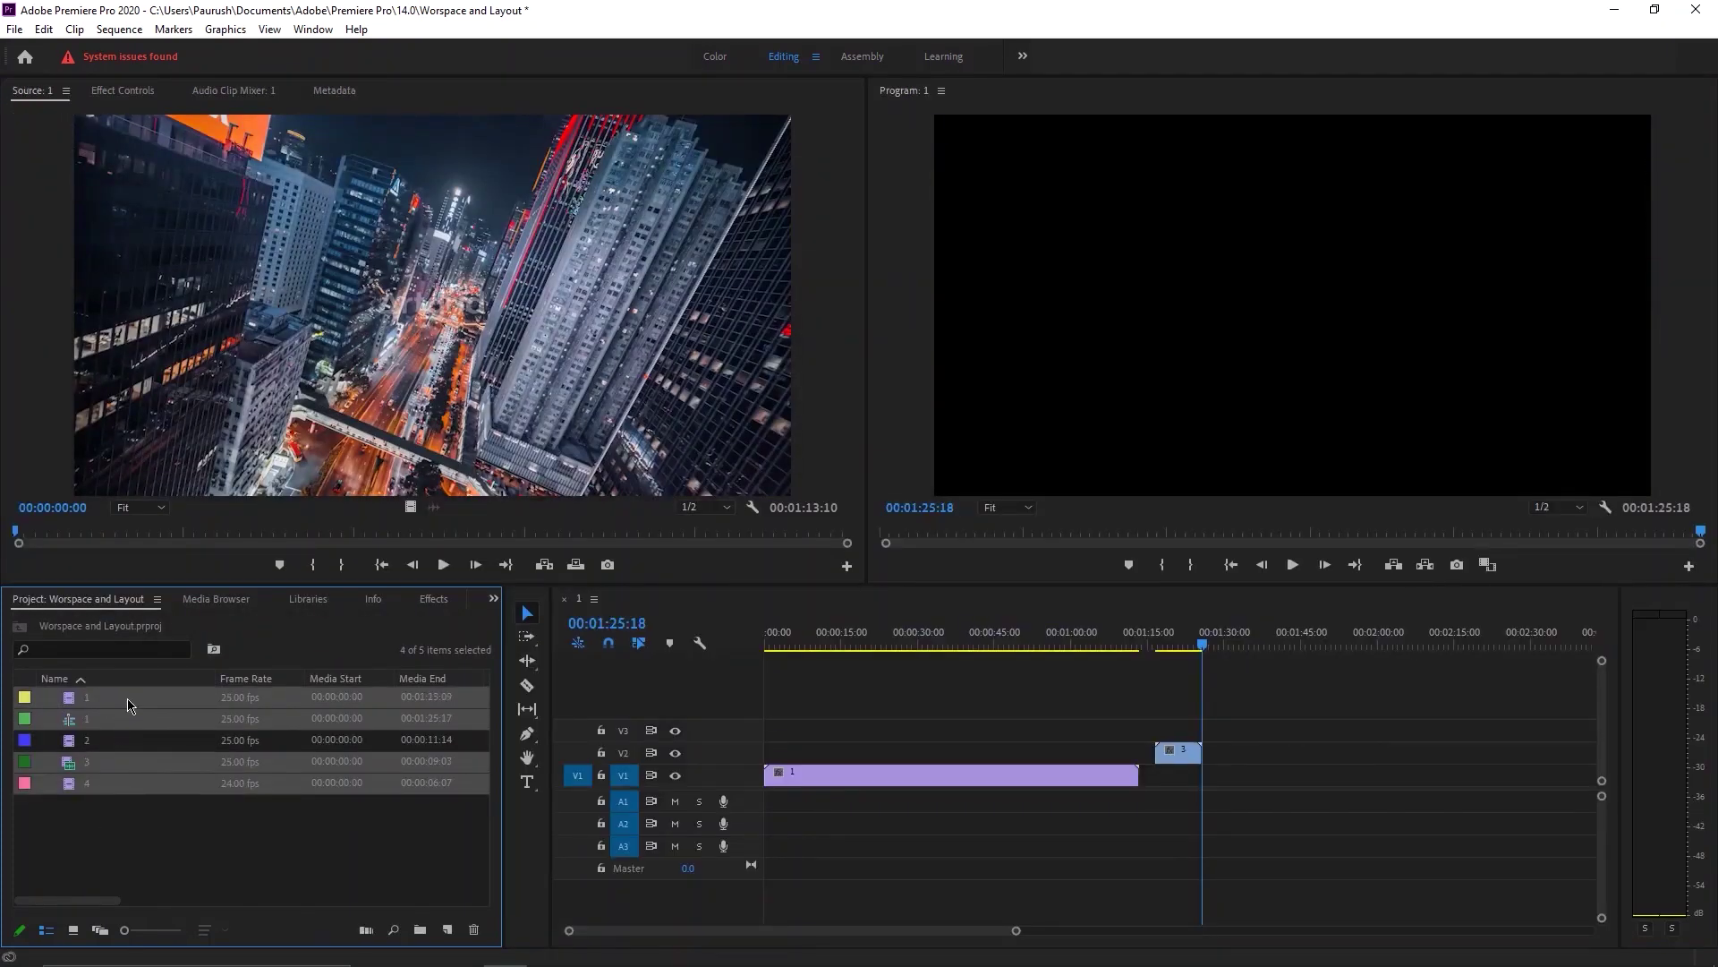
left_click_drag(128, 705, 1453, 734)
left_click_drag(1220, 694, 1509, 862)
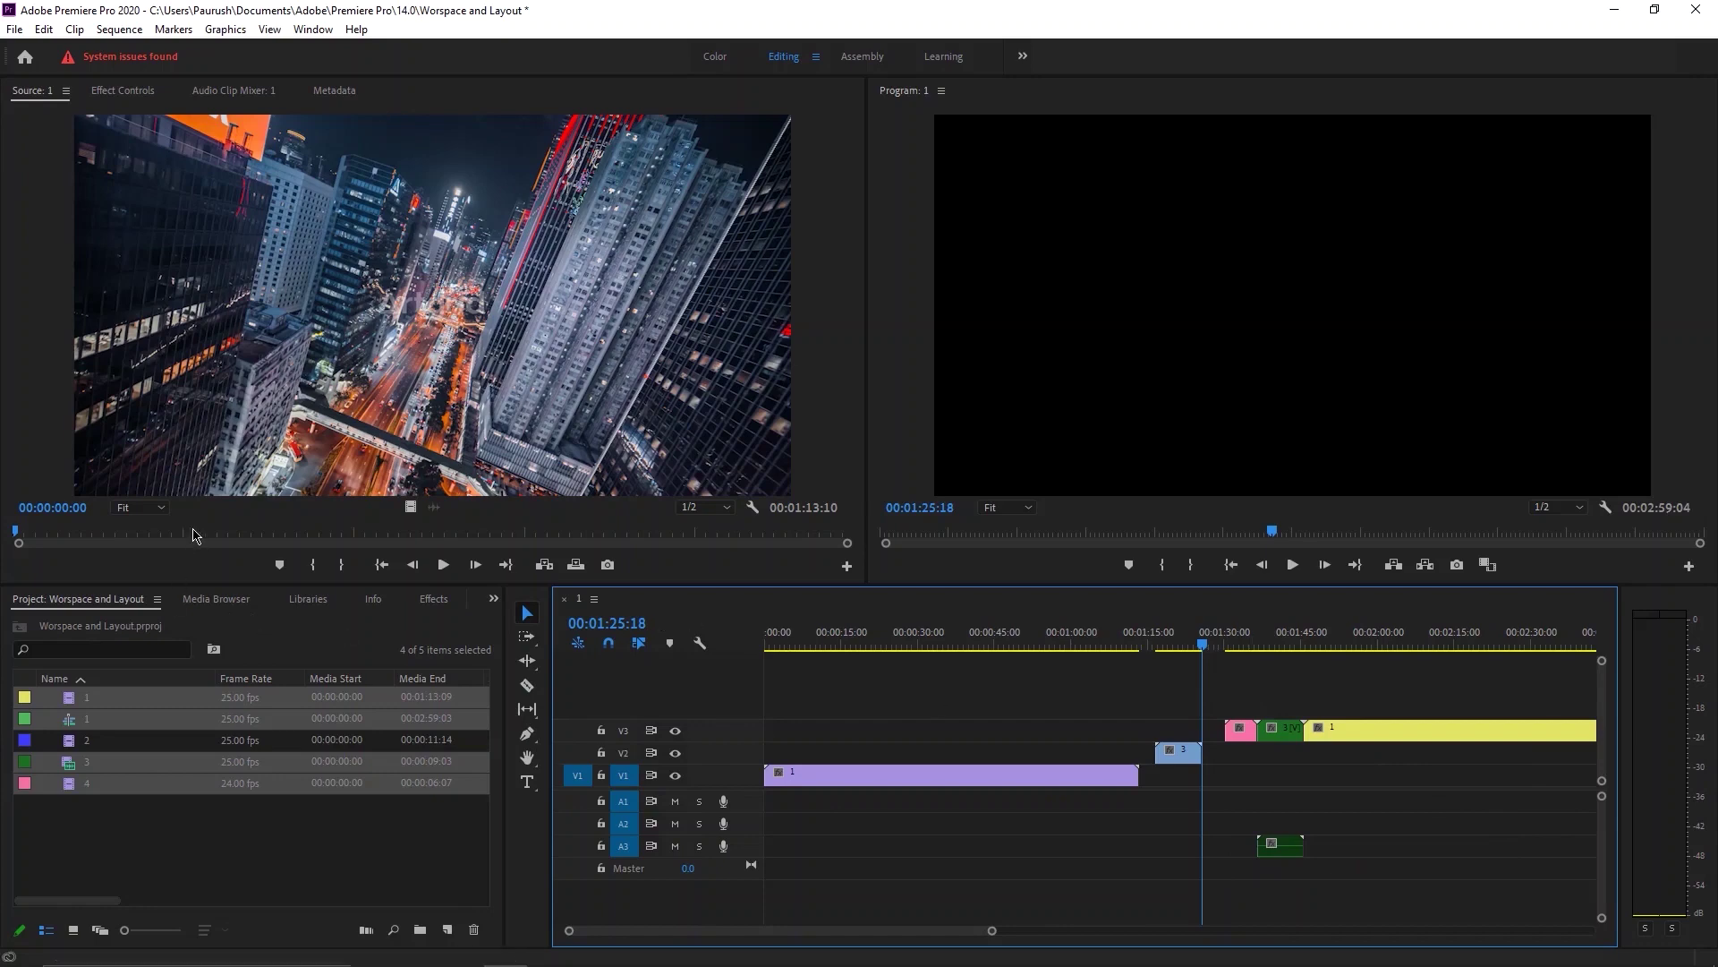
Scrub the source to 00:00:31:00 and sequence to 00:00:15:10, then test clip selections.
left_click(353, 528)
left_click_drag(354, 528, 367, 530)
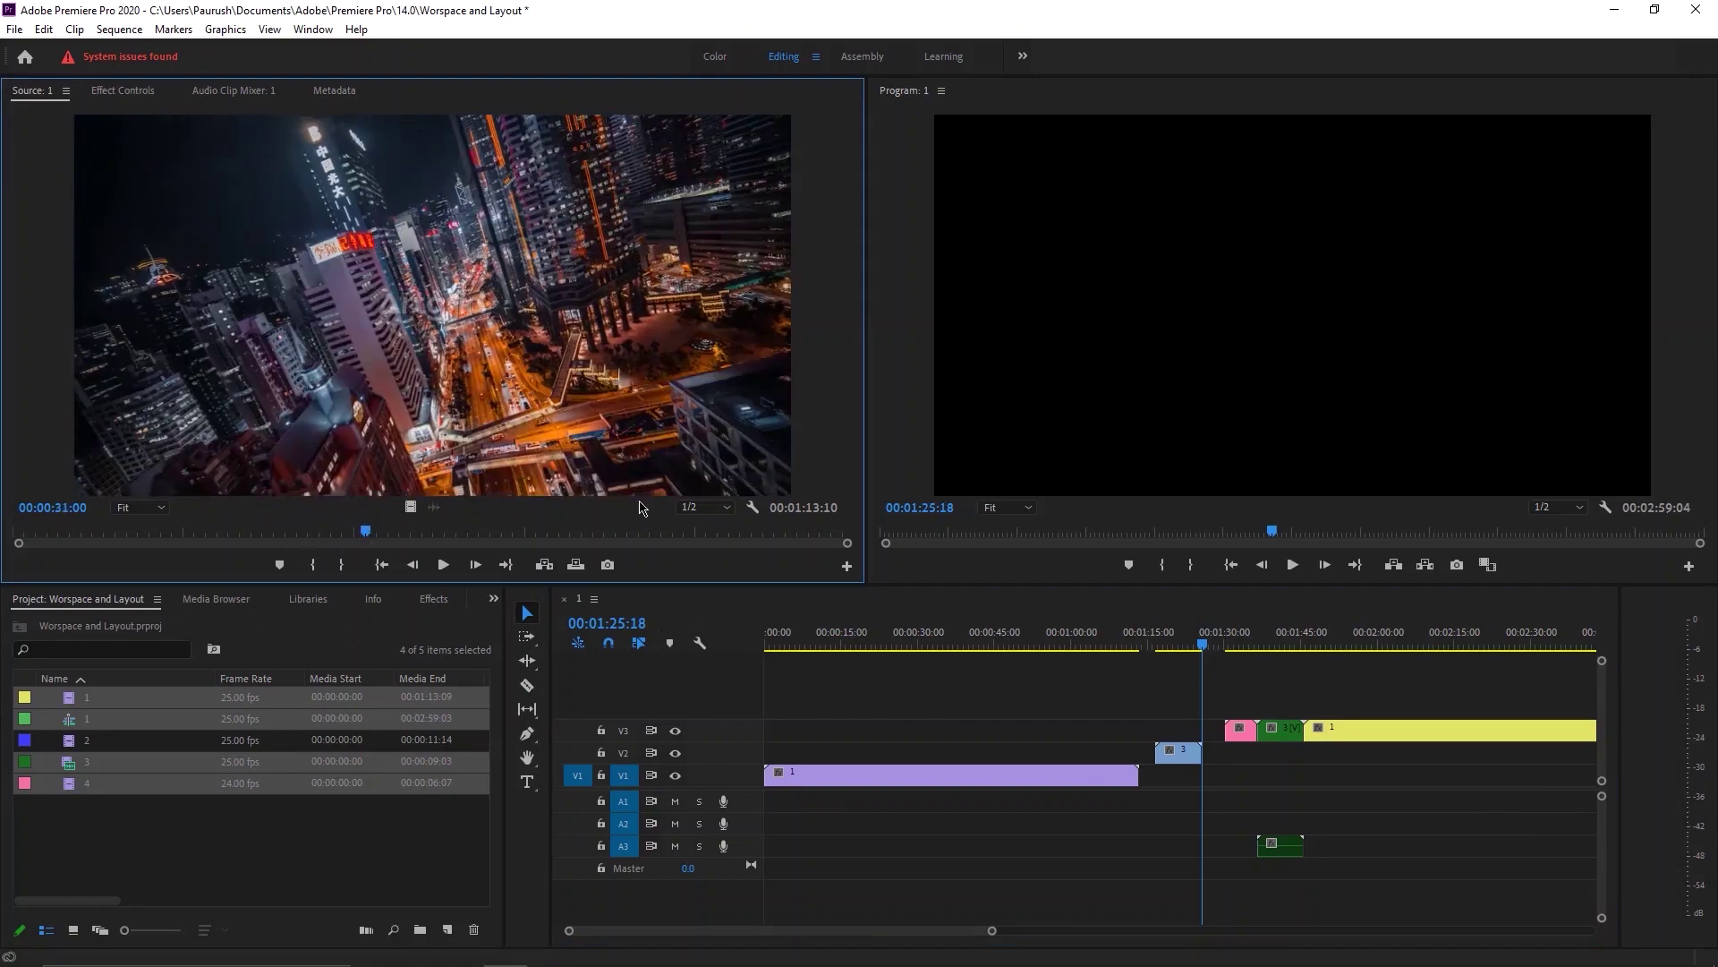
mouse_move(859, 658)
left_mouse_down()
mouse_move(848, 646)
mouse_move(882, 646)
left_mouse_up()
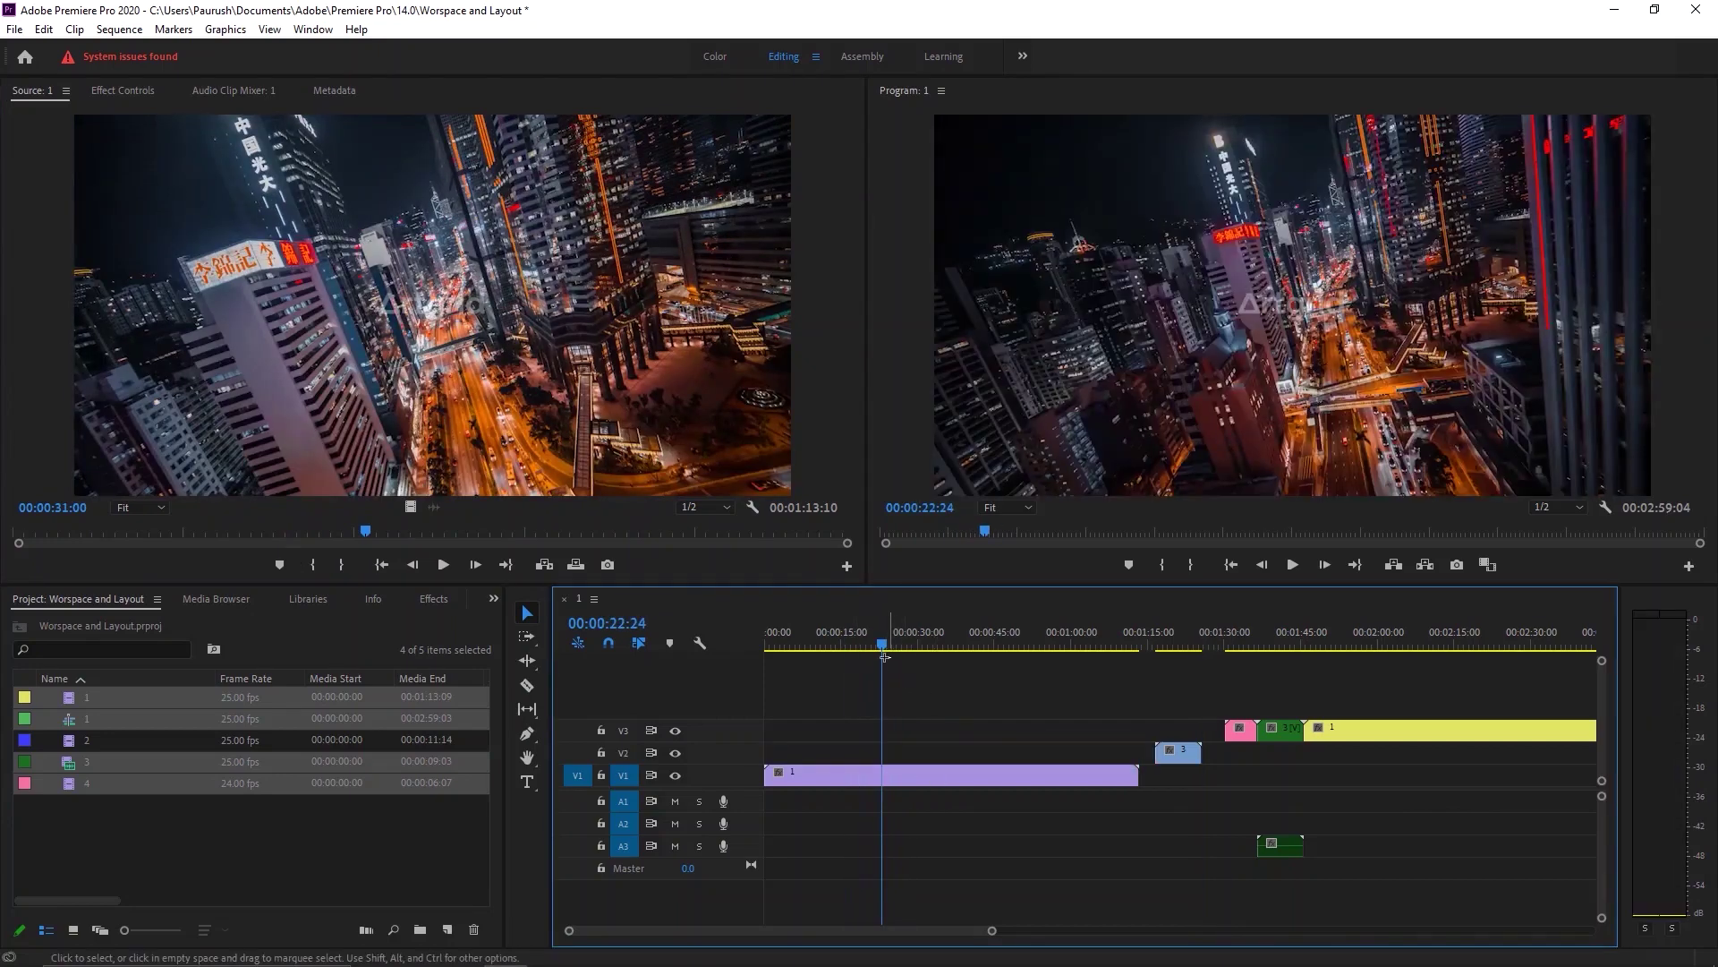
left_click(843, 644)
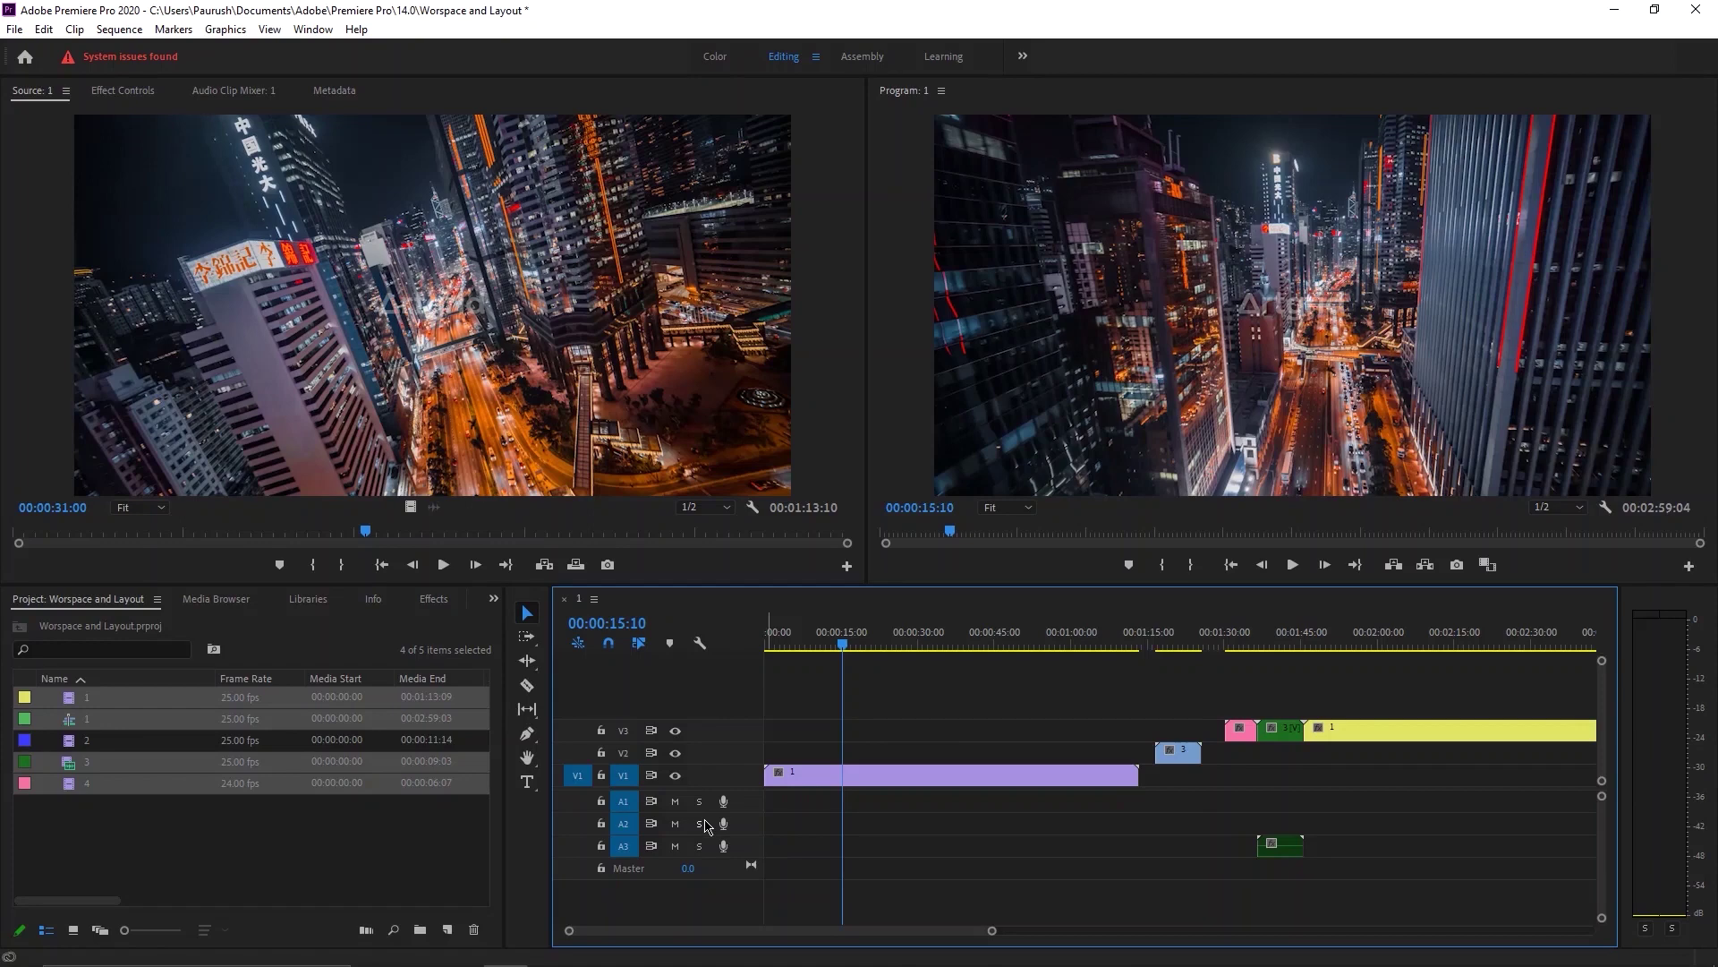
left_click_drag(1018, 680, 1314, 750)
left_click_drag(1181, 753, 1187, 762)
left_click(949, 723)
left_click(528, 839)
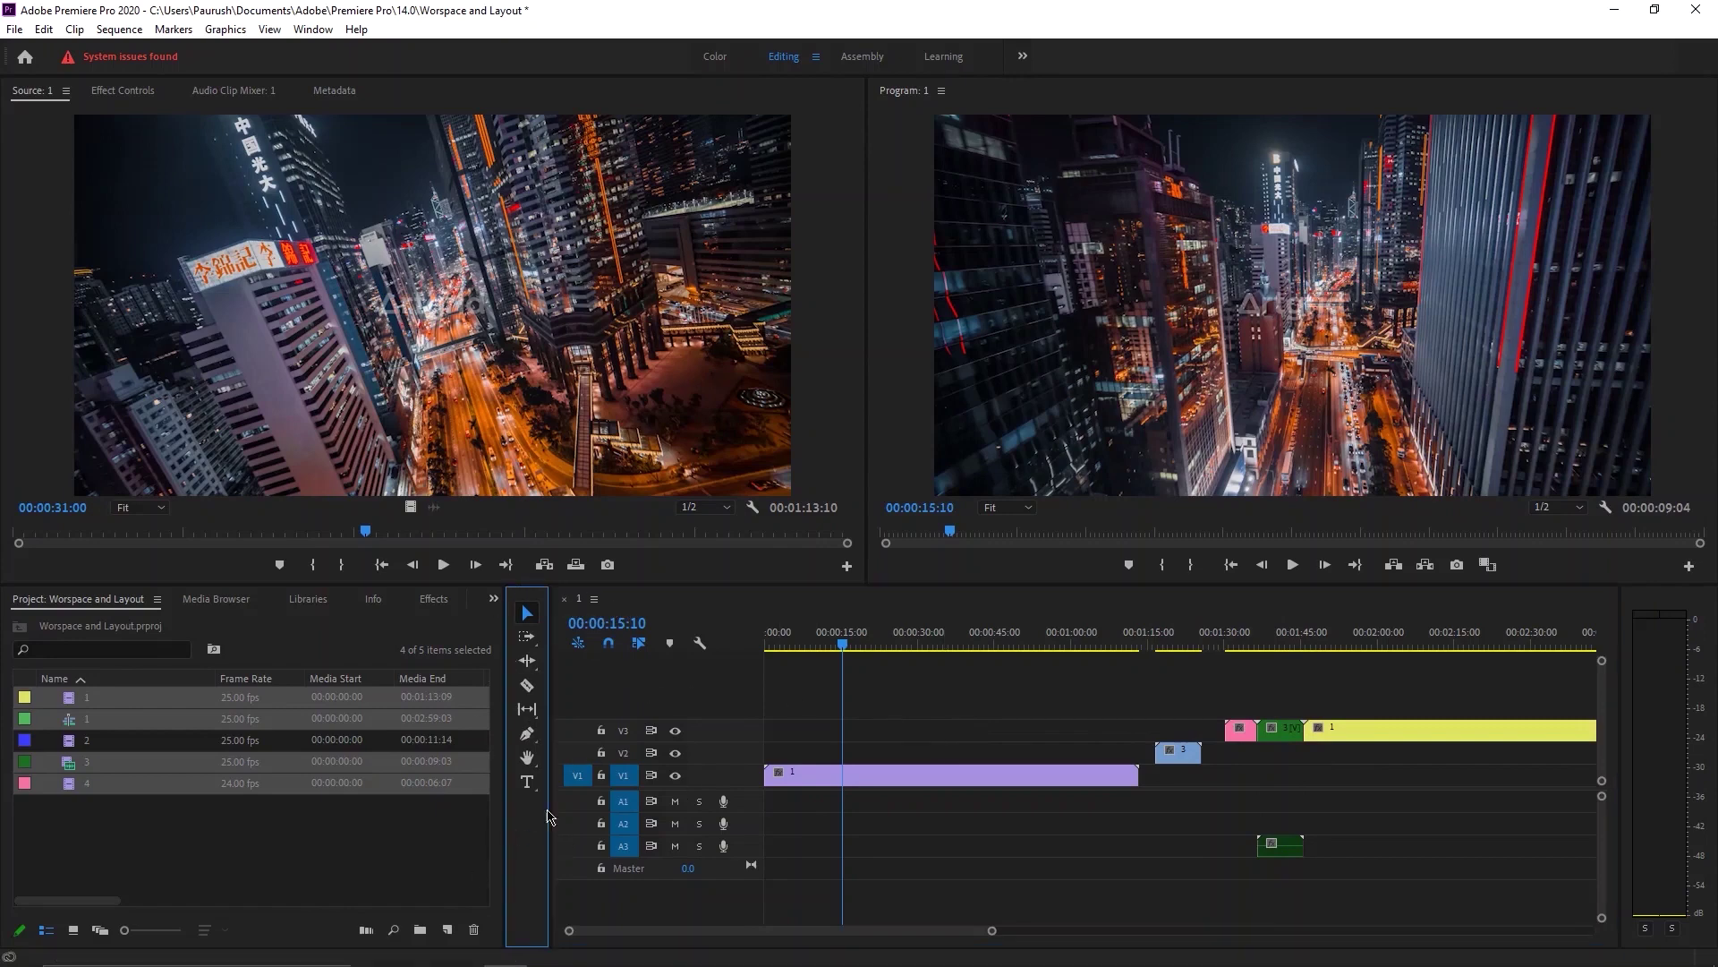
With all four clips on V1, switch to the Ripple Edit Tool (B).
left_click(1034, 688)
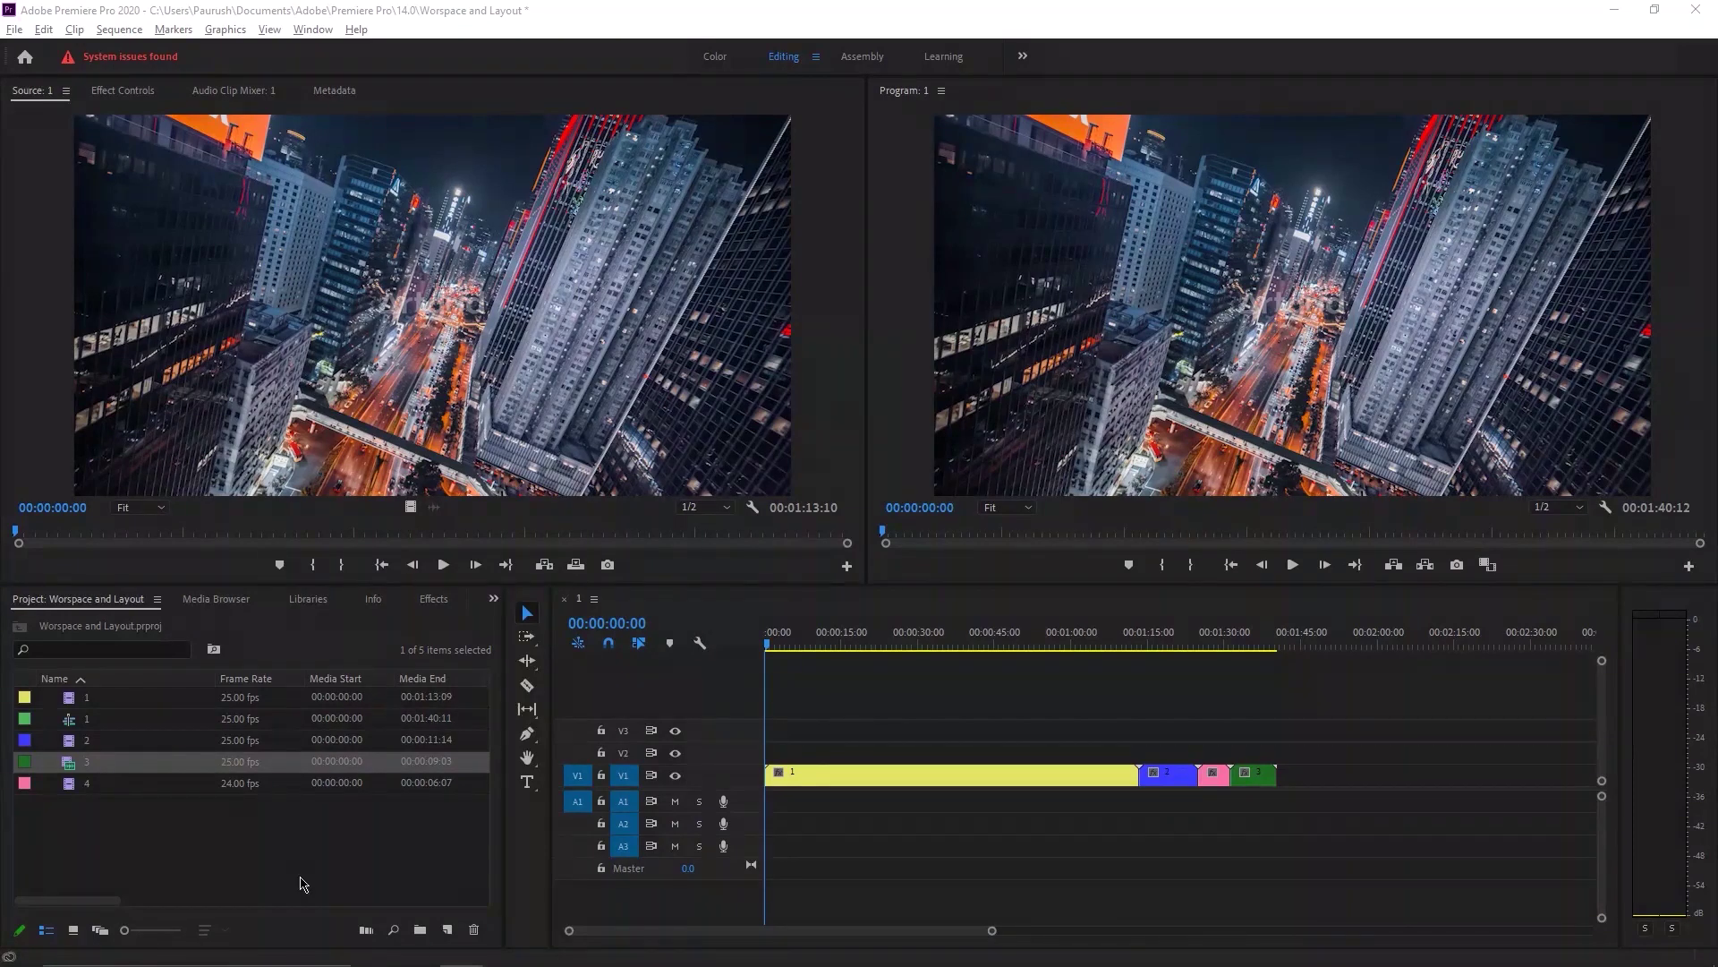
left_click(829, 678)
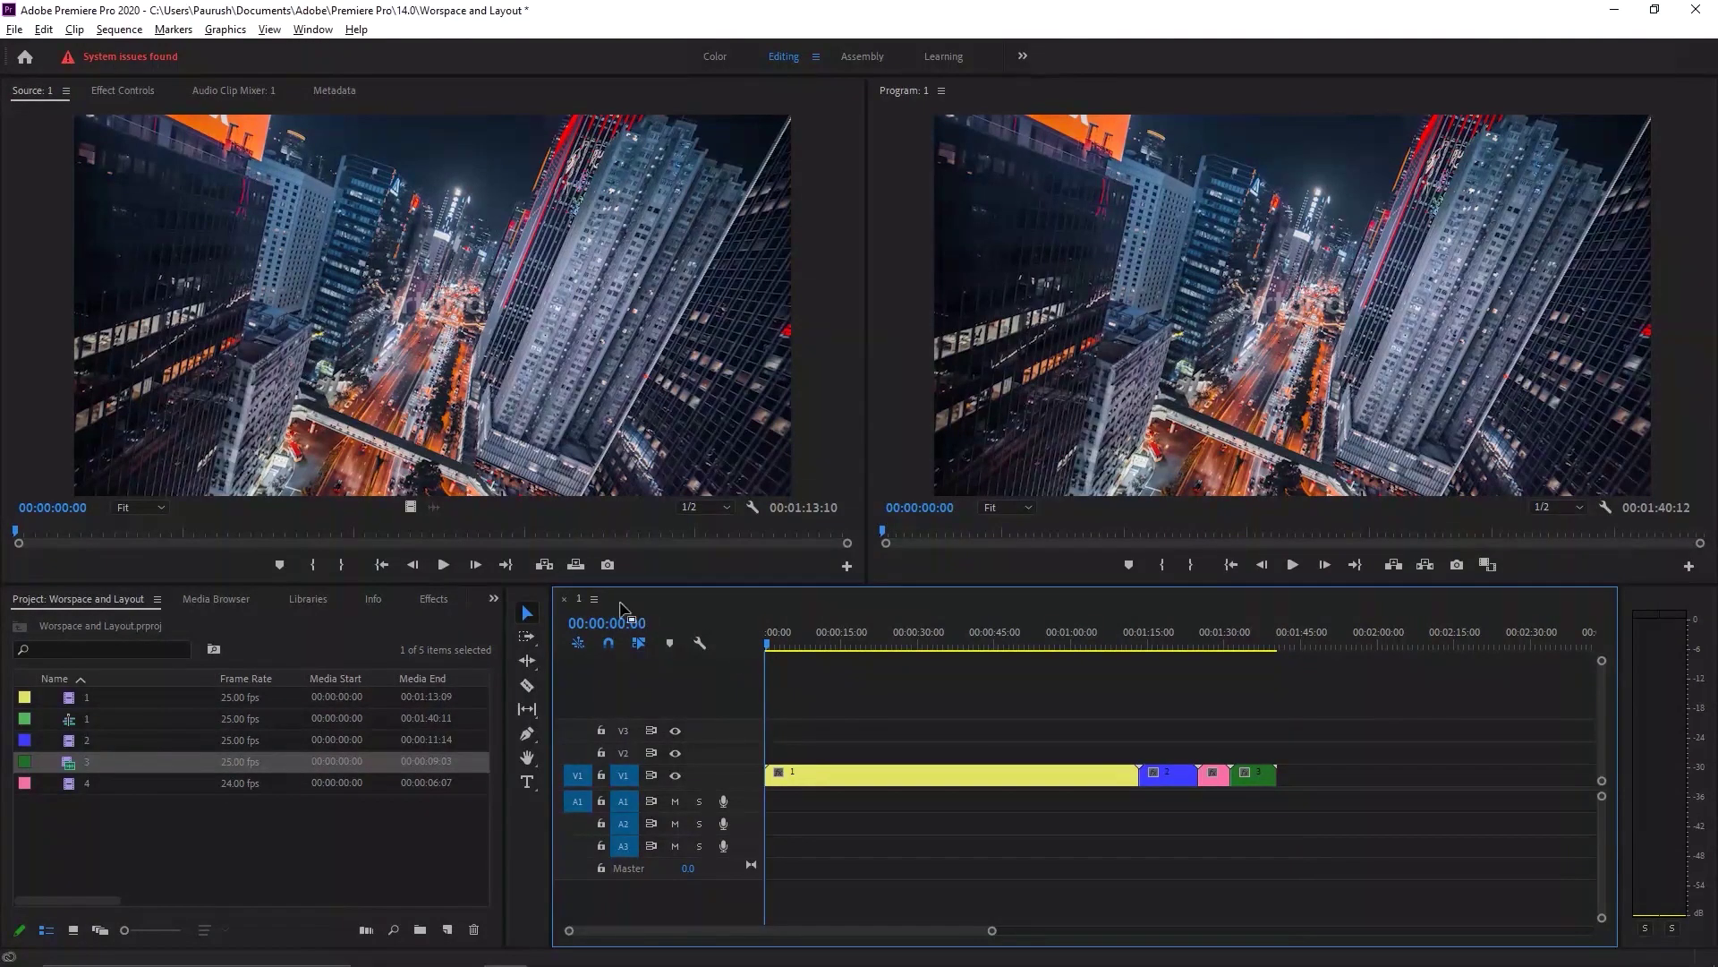
left_click(529, 642)
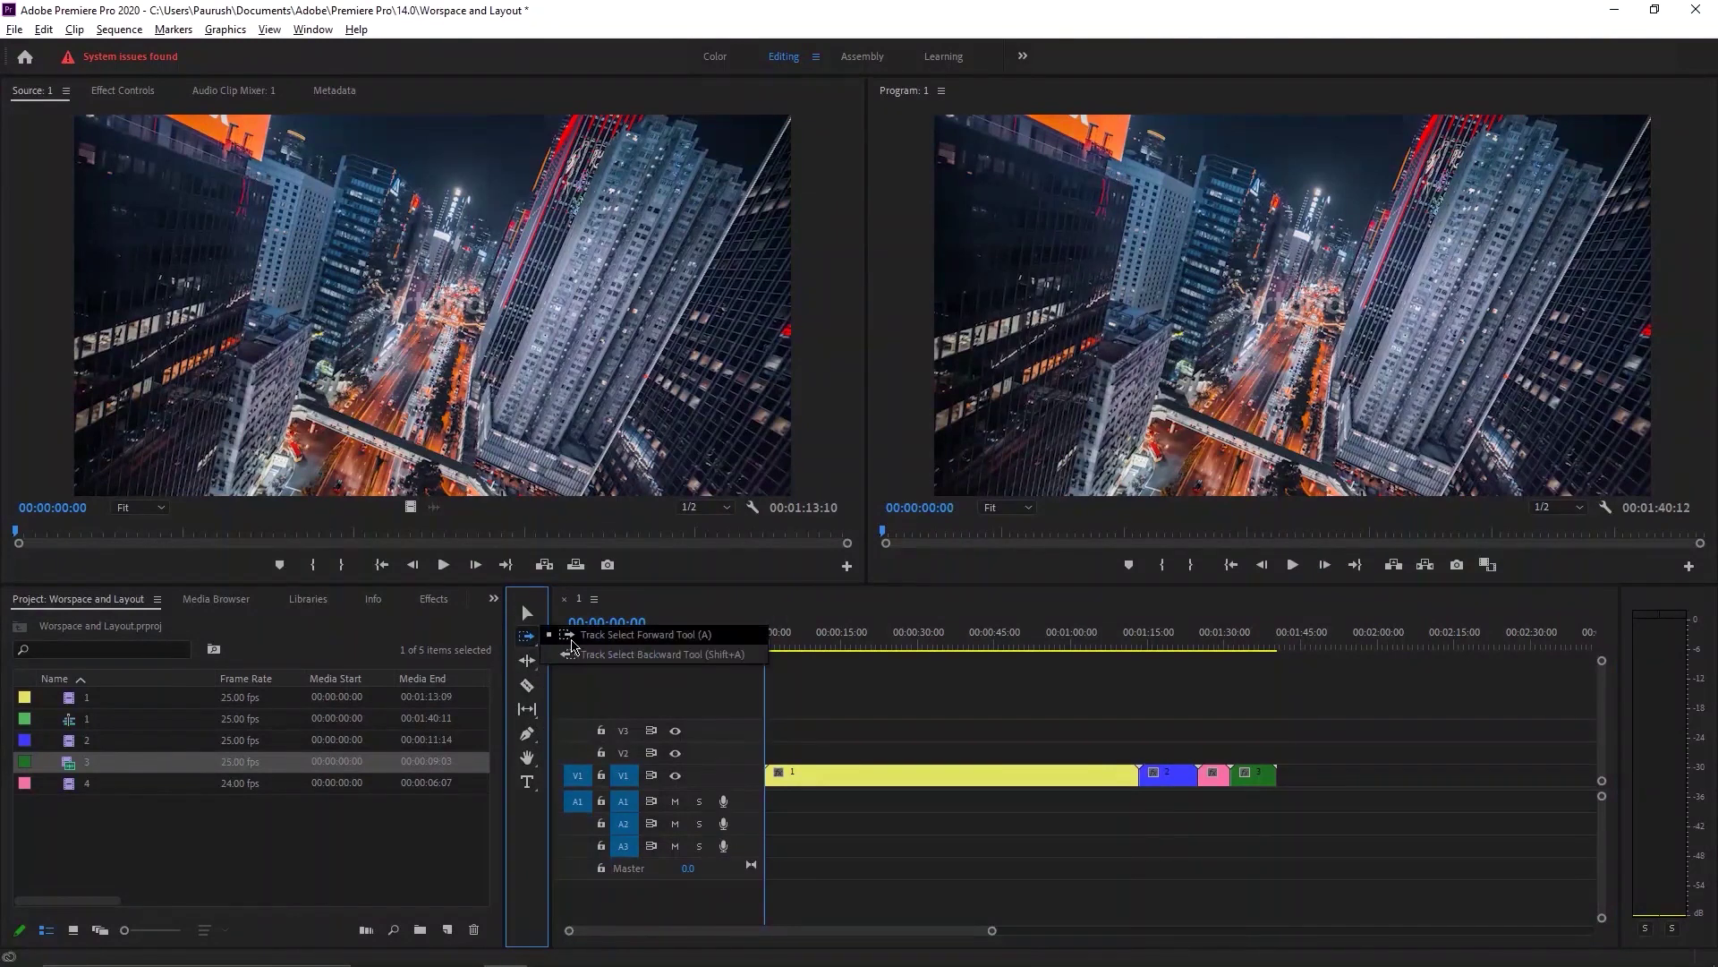
left_click(527, 660)
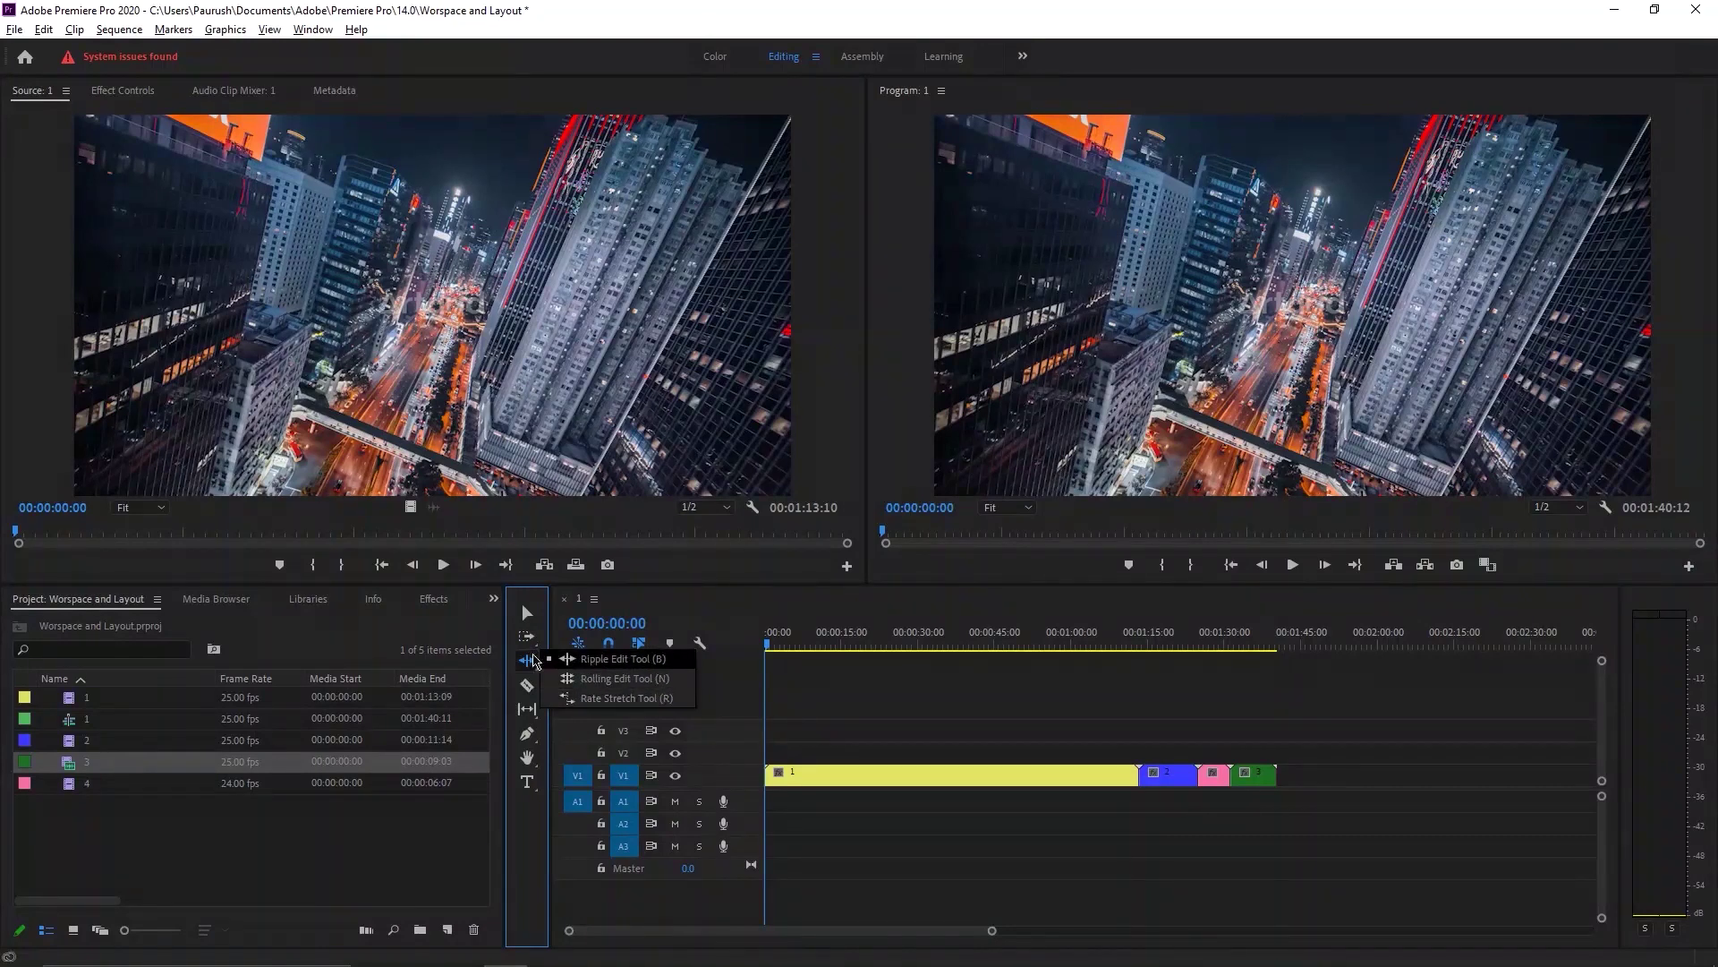
left_click(617, 660)
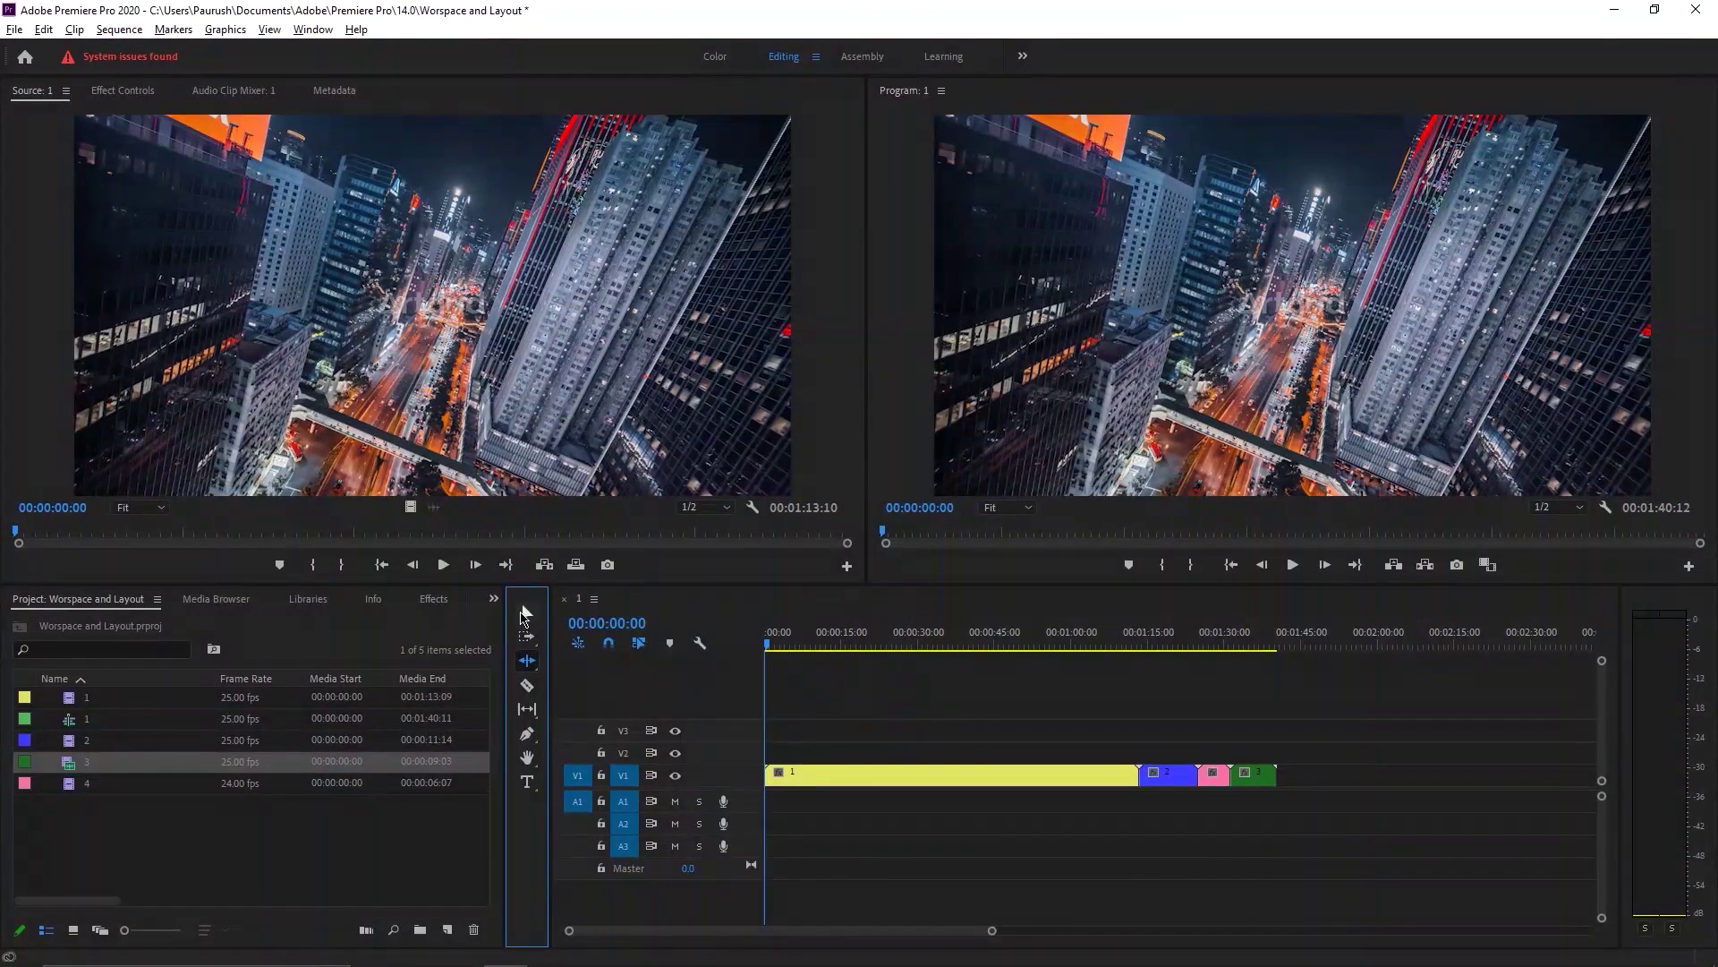
Return to the Selection tool, test marquee-selecting the V1 clips, then deselect them.
left_click(525, 614)
left_click(786, 684)
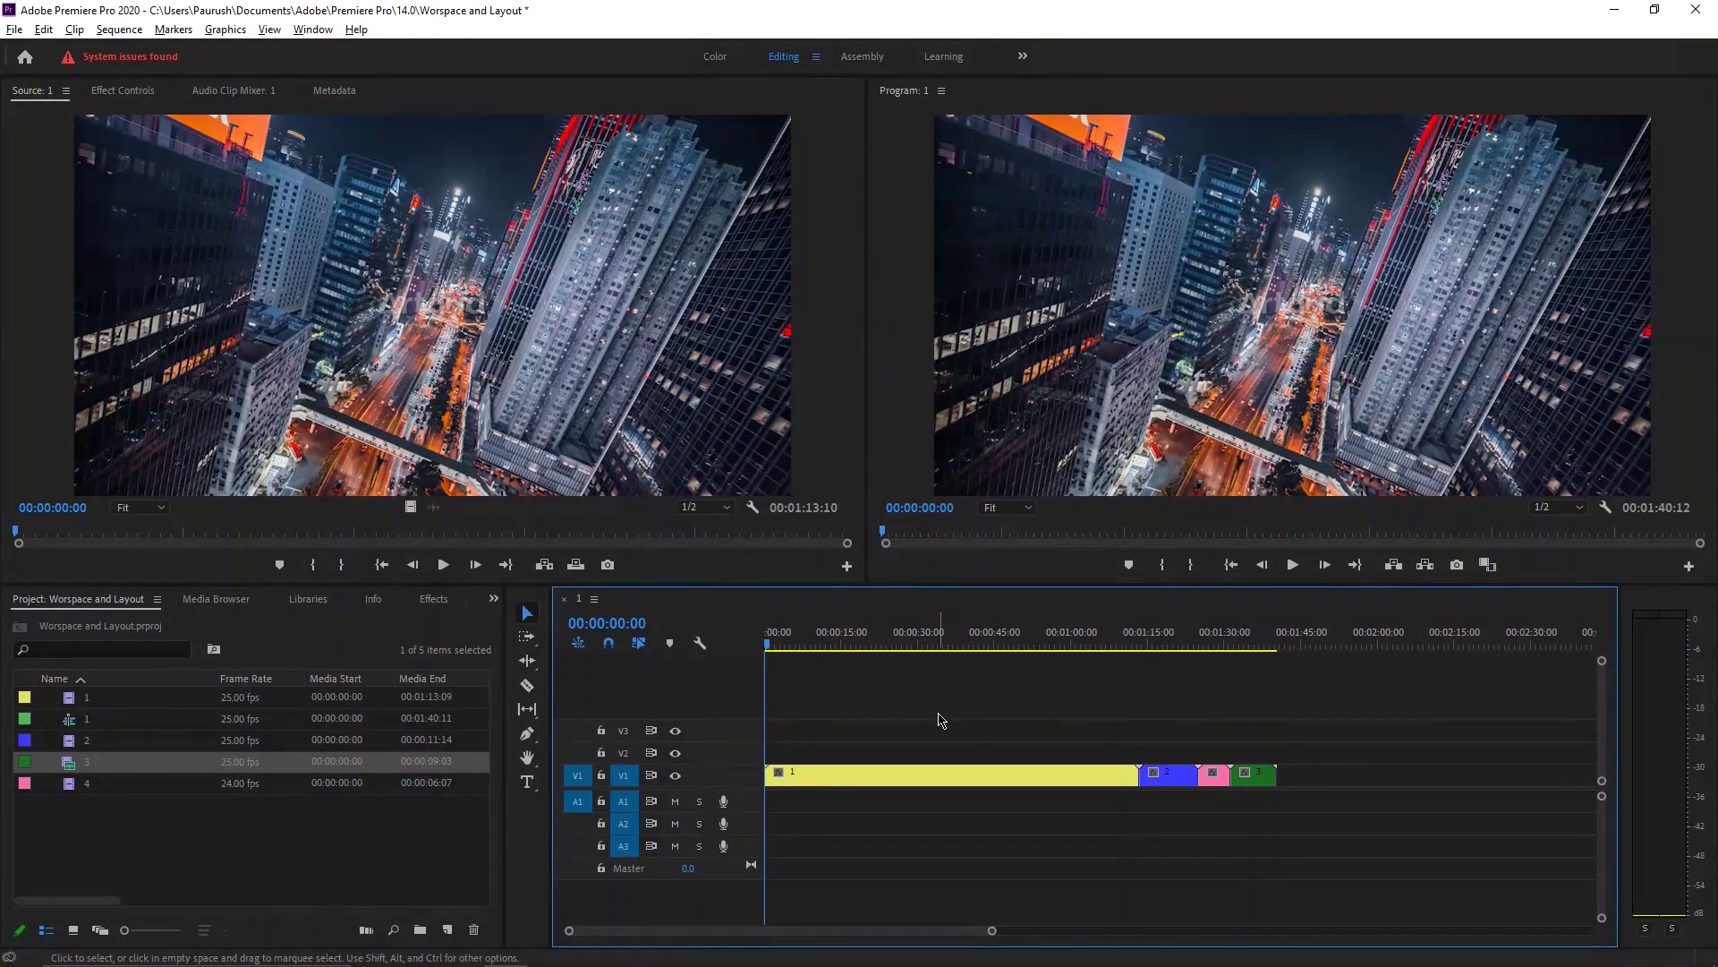
left_click_drag(874, 702, 1316, 808)
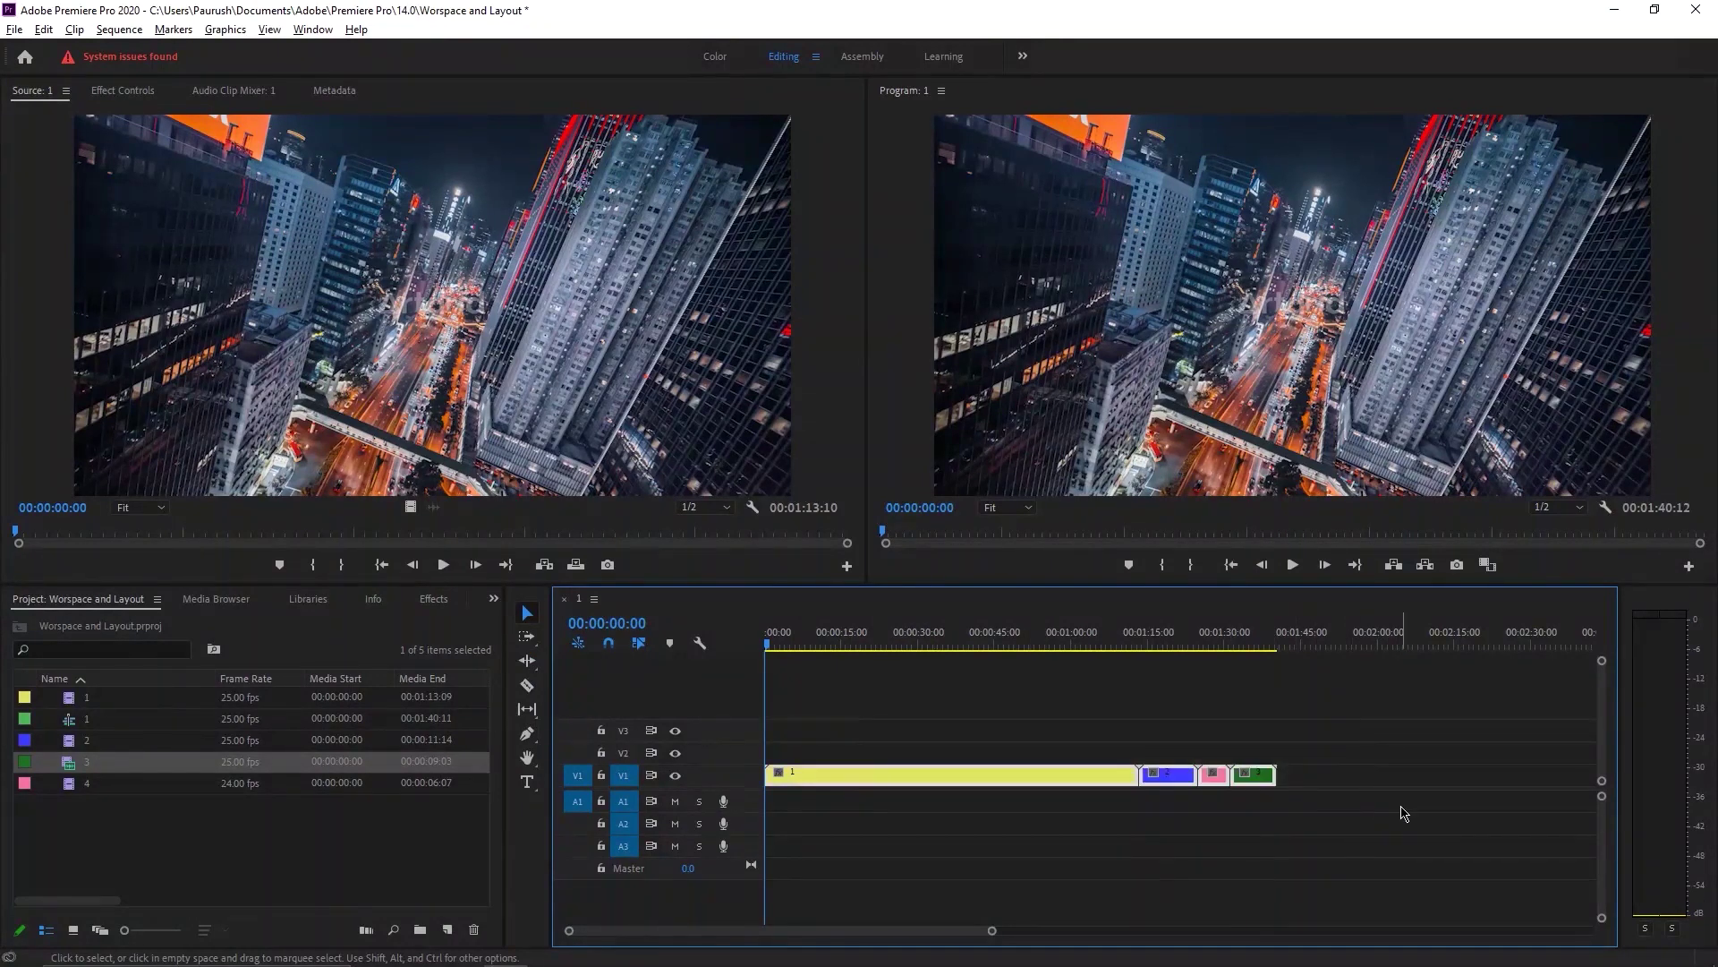
left_click(1251, 784)
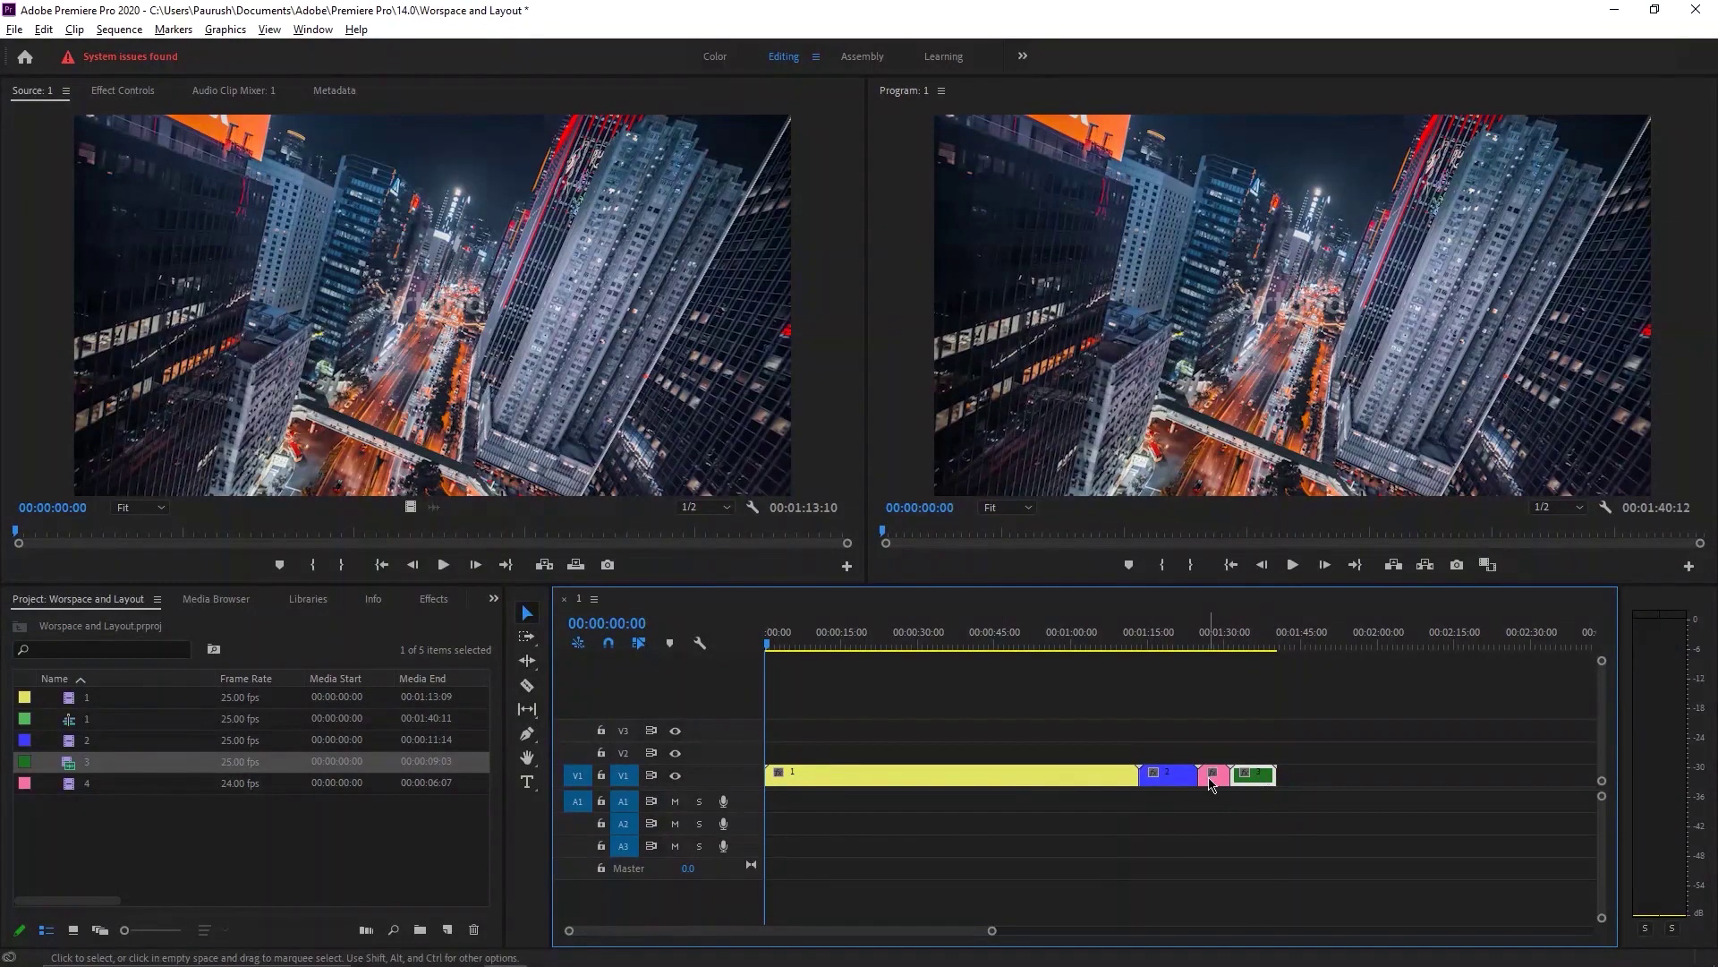
left_click_drag(995, 703, 1330, 810)
left_click_drag(1427, 872, 803, 748)
left_click(1432, 801)
Move clips 2, 4 and 3 to V2 at the start, pink to V3, then pick Track Select Forward.
left_click_drag(1165, 738, 793, 755)
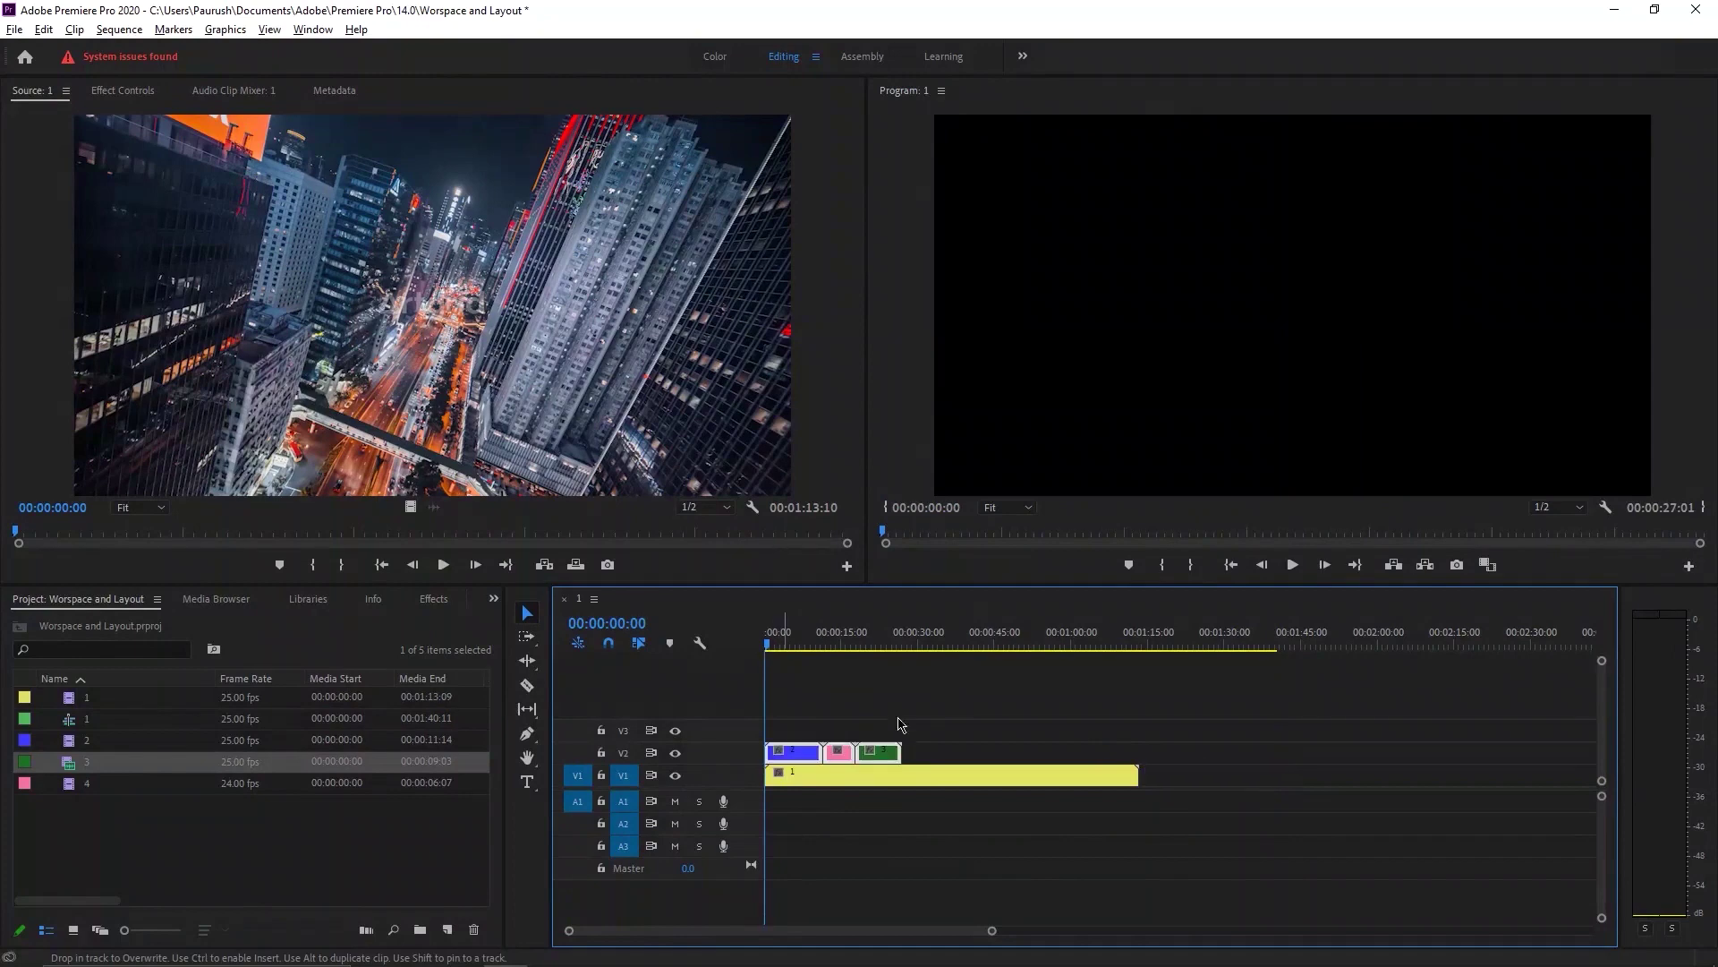
mouse_move(916, 725)
left_mouse_down()
mouse_move(823, 759)
mouse_move(895, 725)
mouse_move(895, 698)
mouse_move(886, 716)
left_mouse_up()
left_click_drag(819, 730, 859, 756)
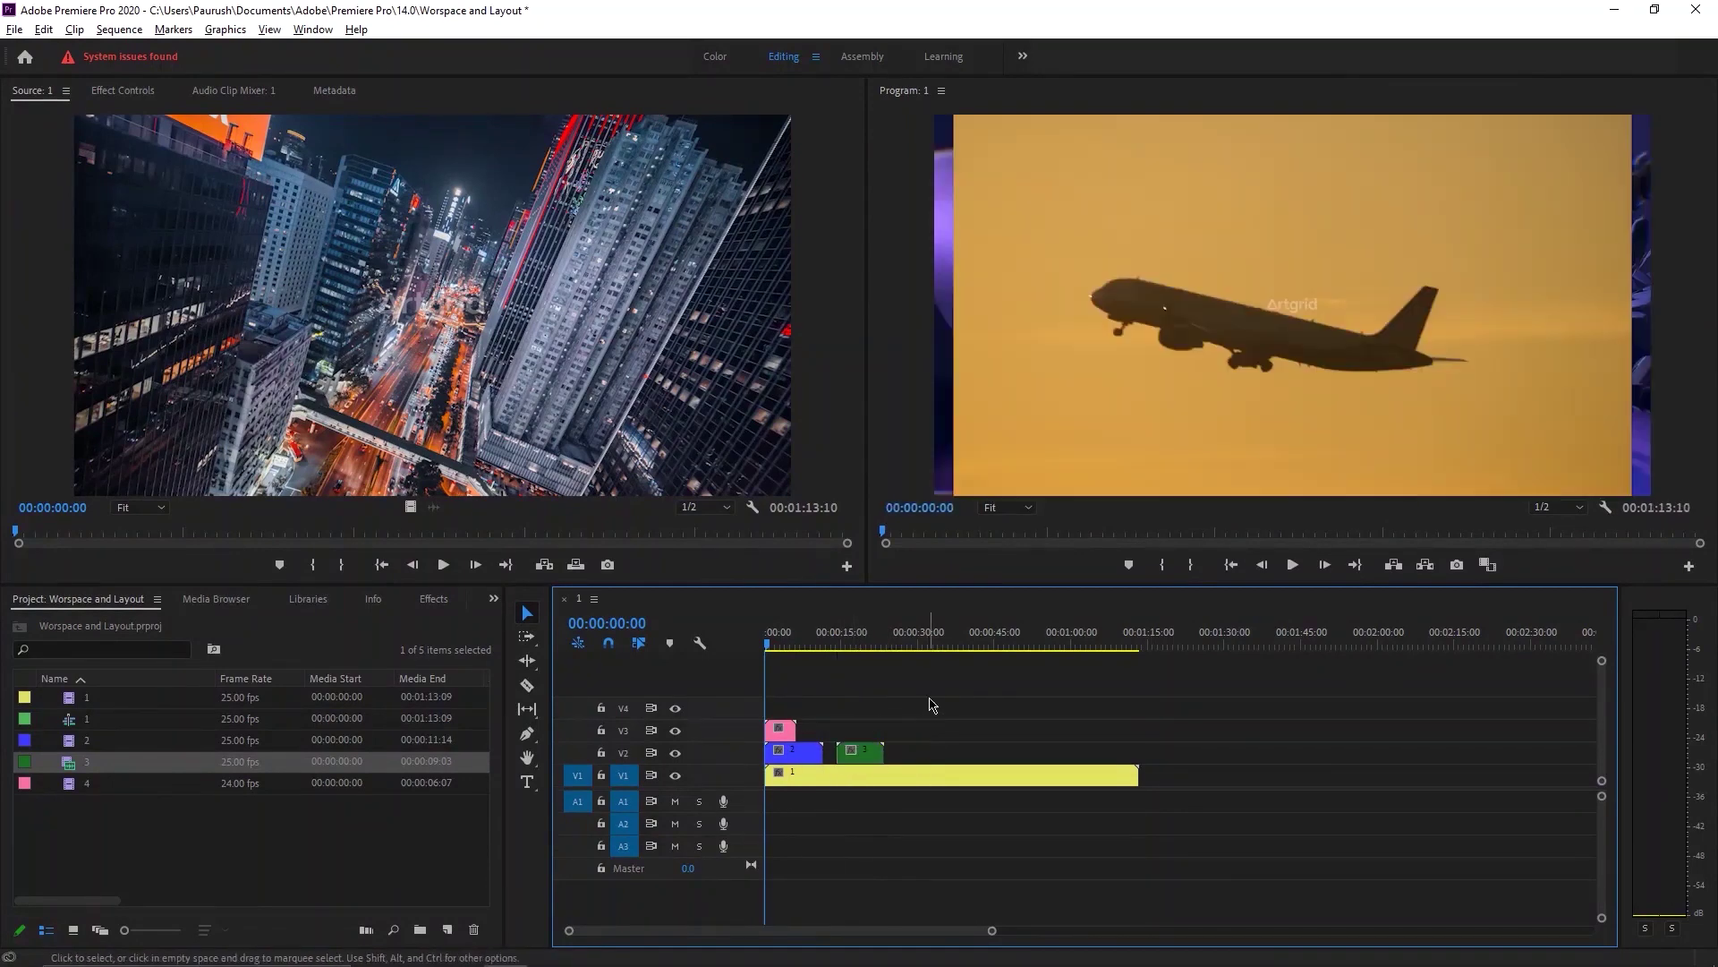
key("a")
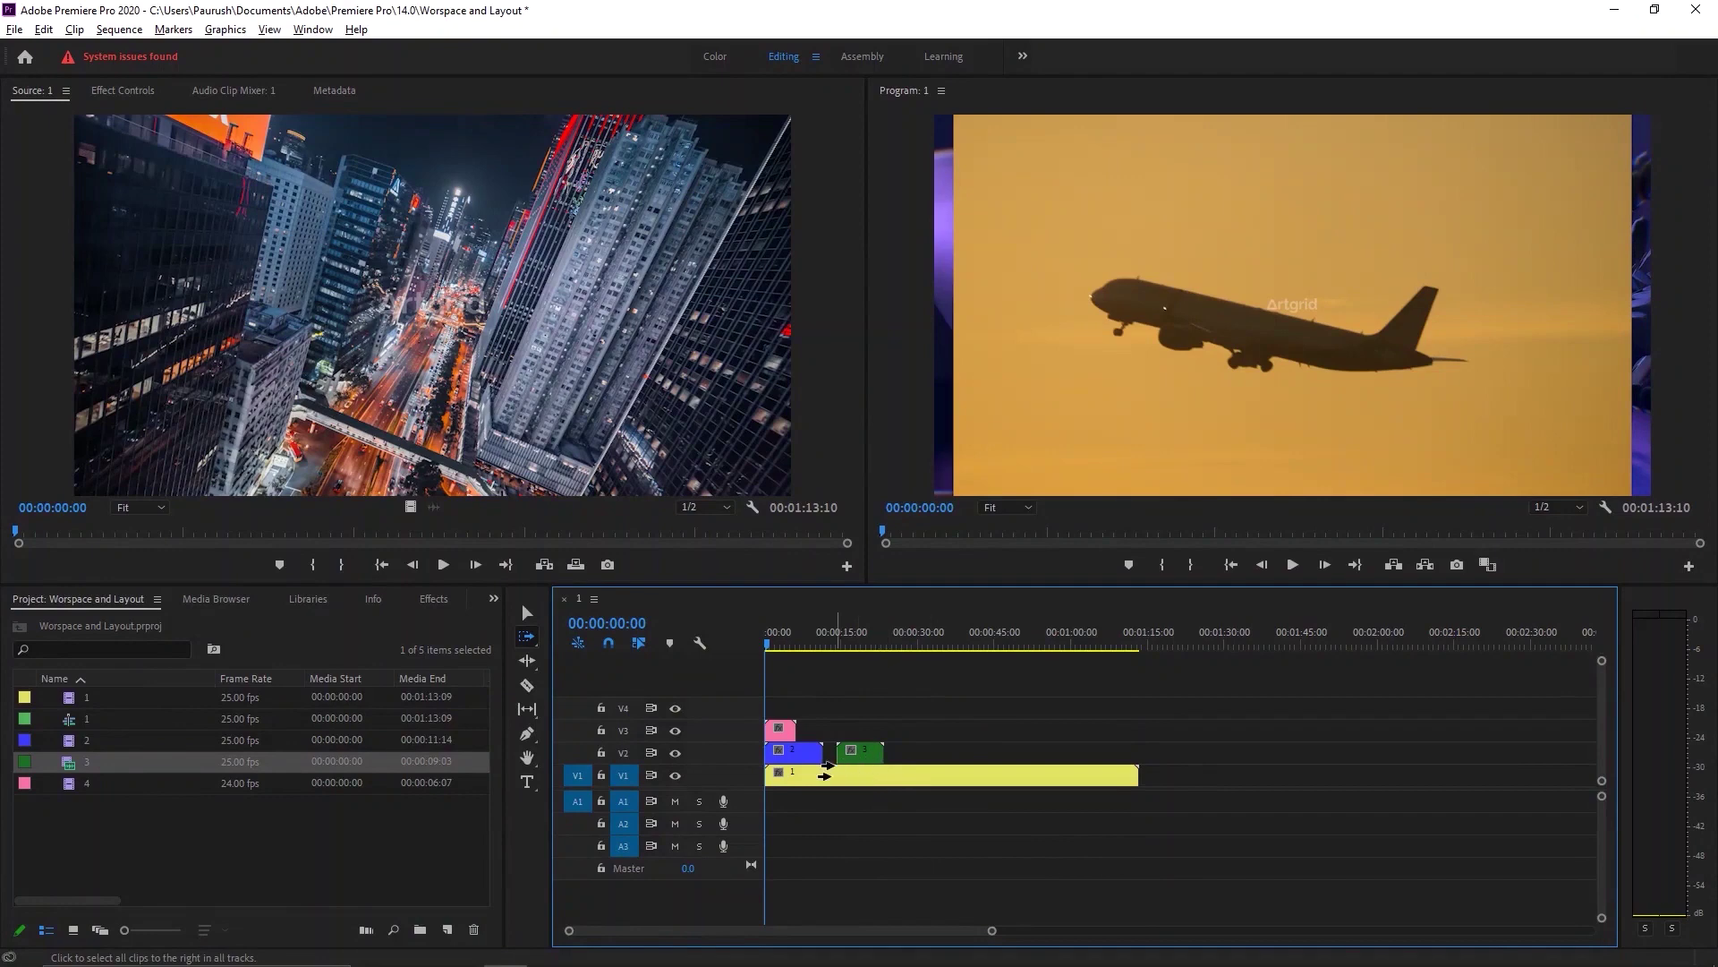
Try shifting all stacked clips later with Track Select Forward, then return them to the start.
left_click(805, 772)
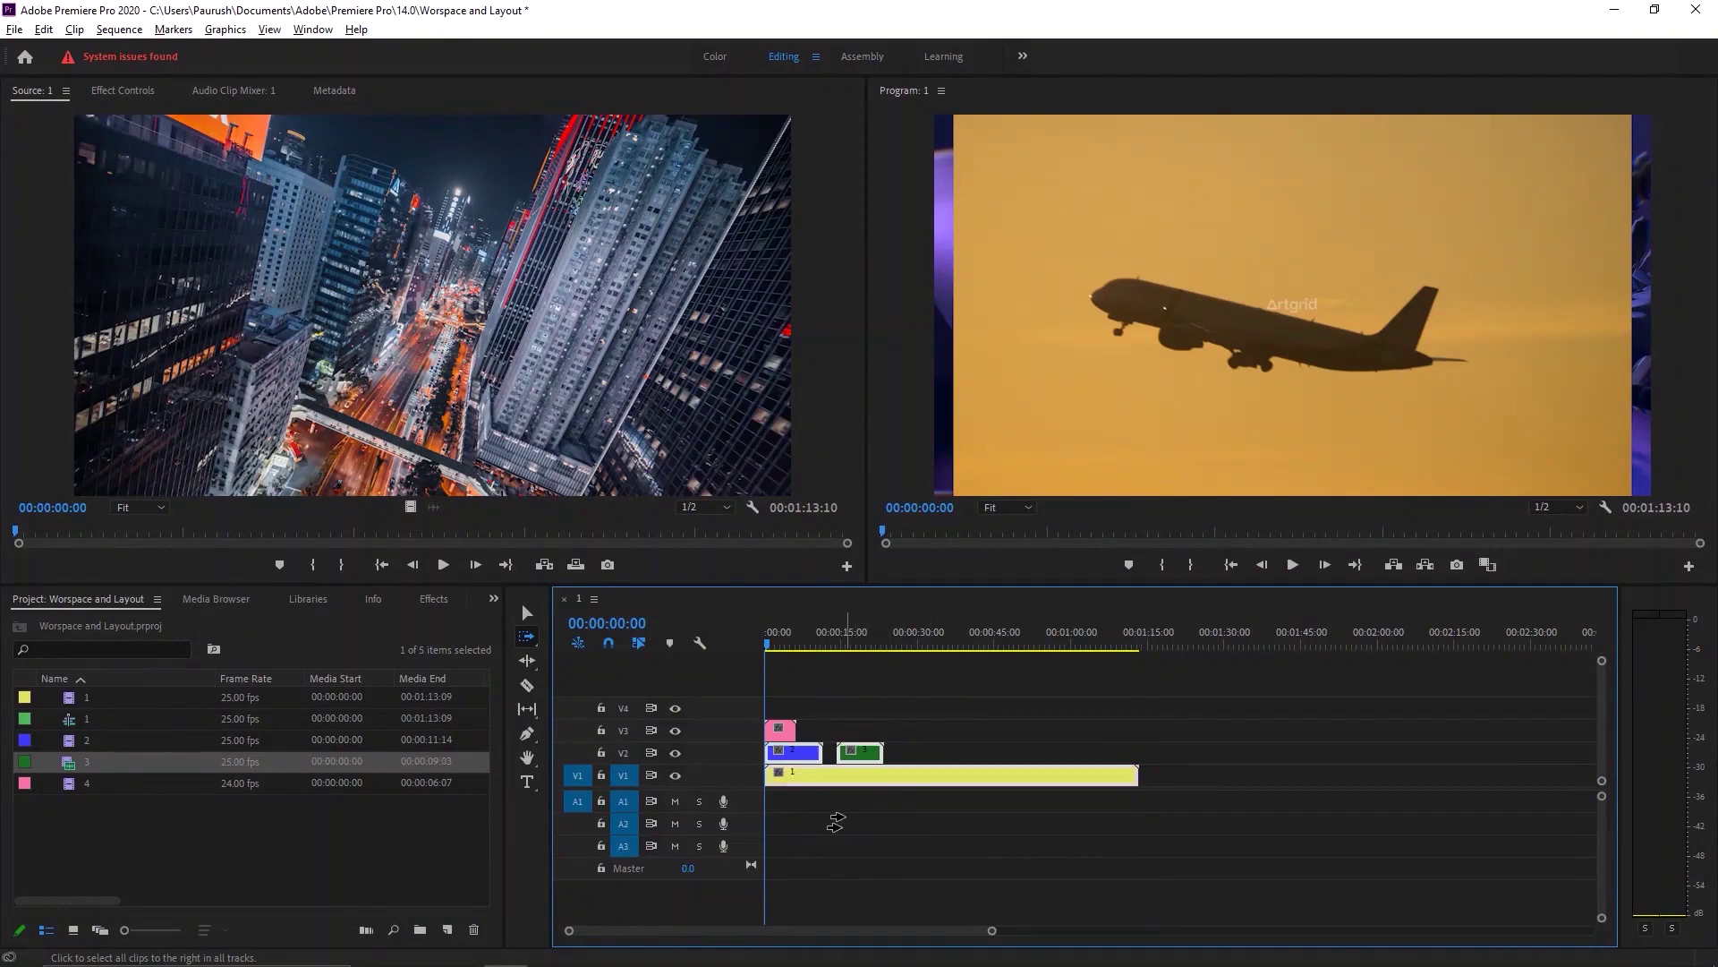
left_click(783, 751)
left_click_drag(832, 765, 945, 768)
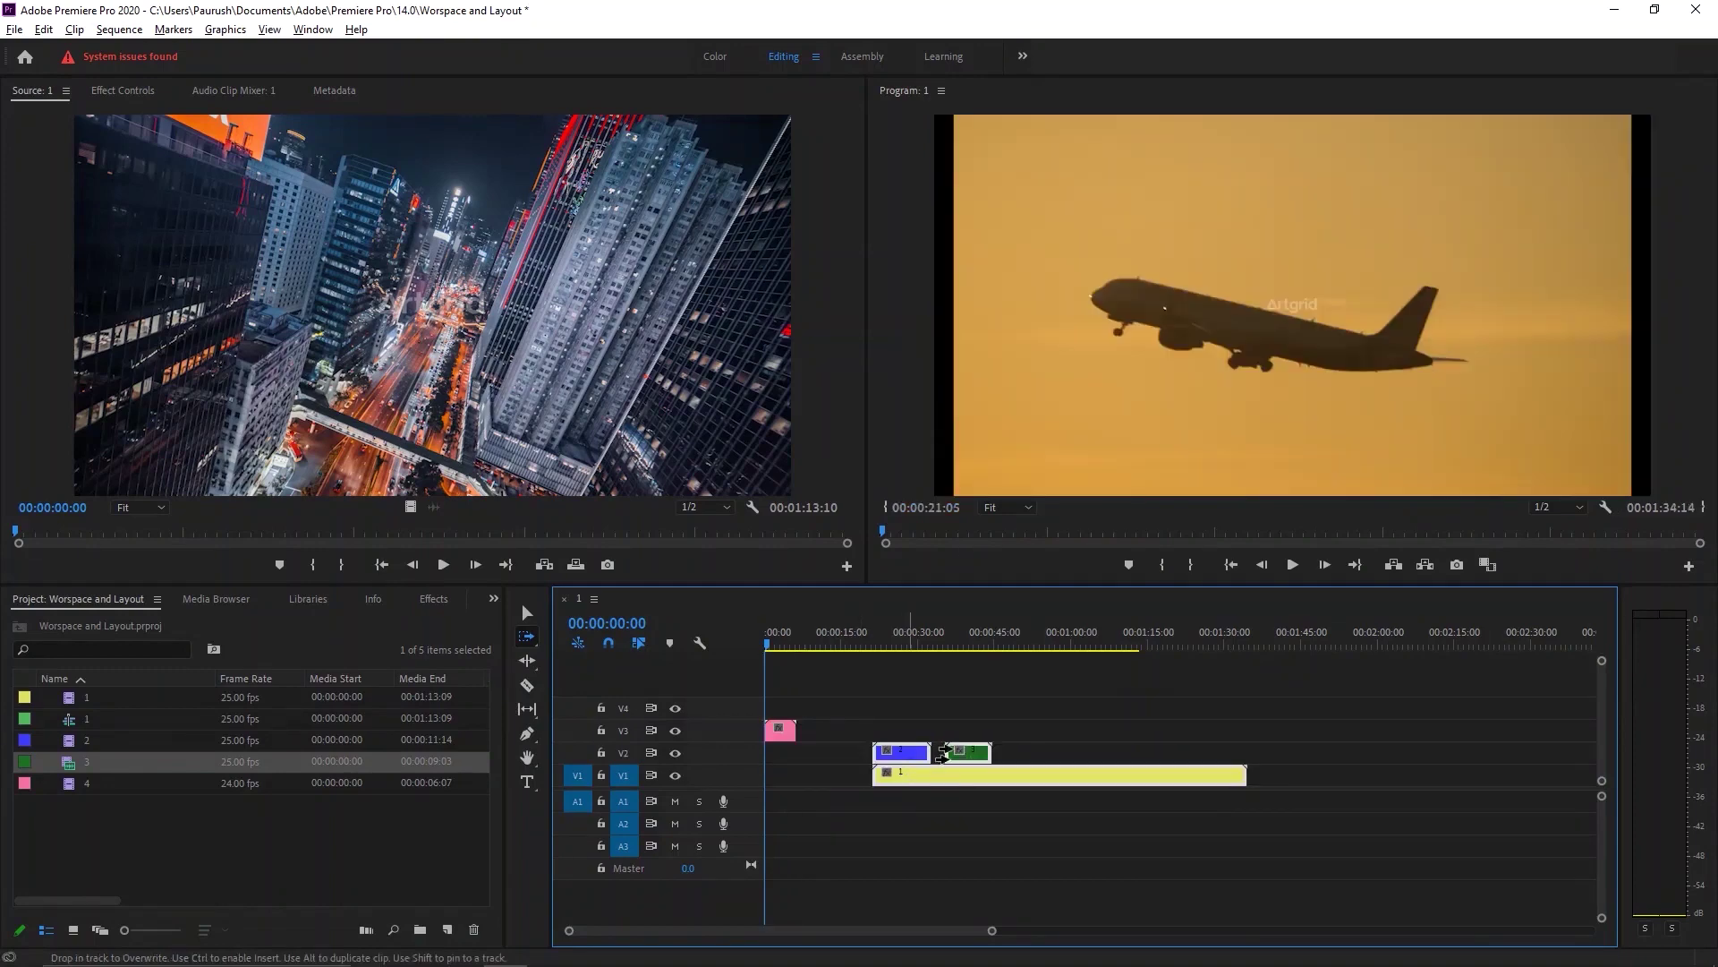
key("ctrl+z")
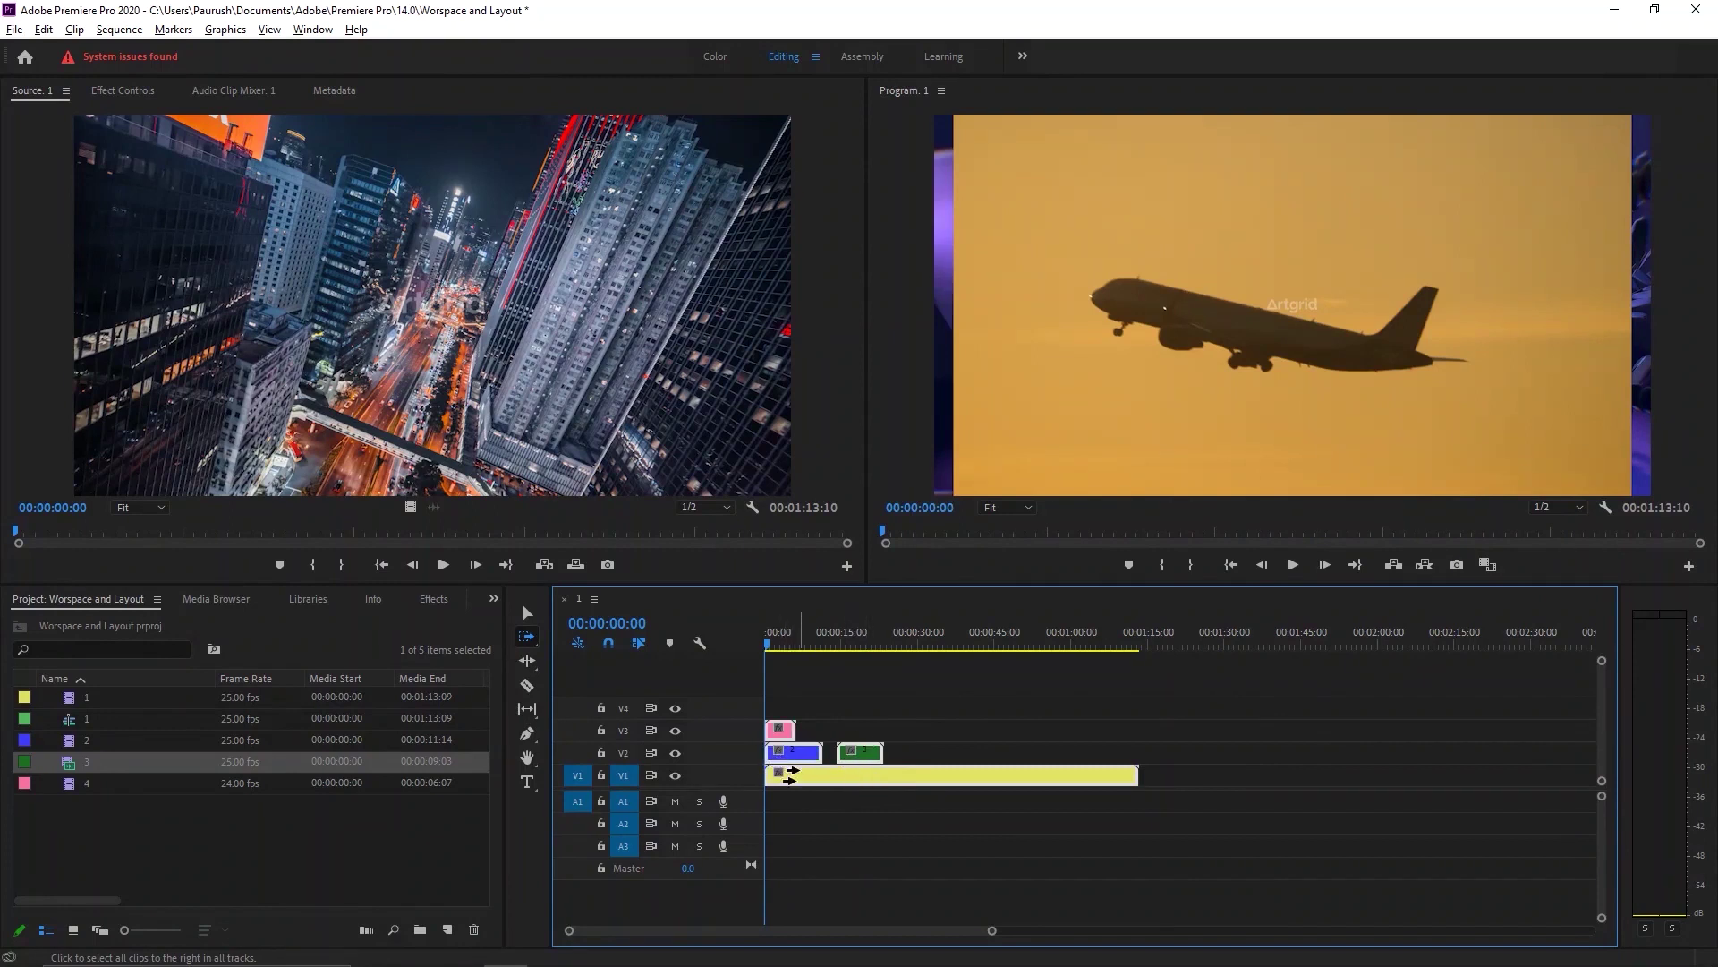
left_click_drag(781, 737, 968, 738)
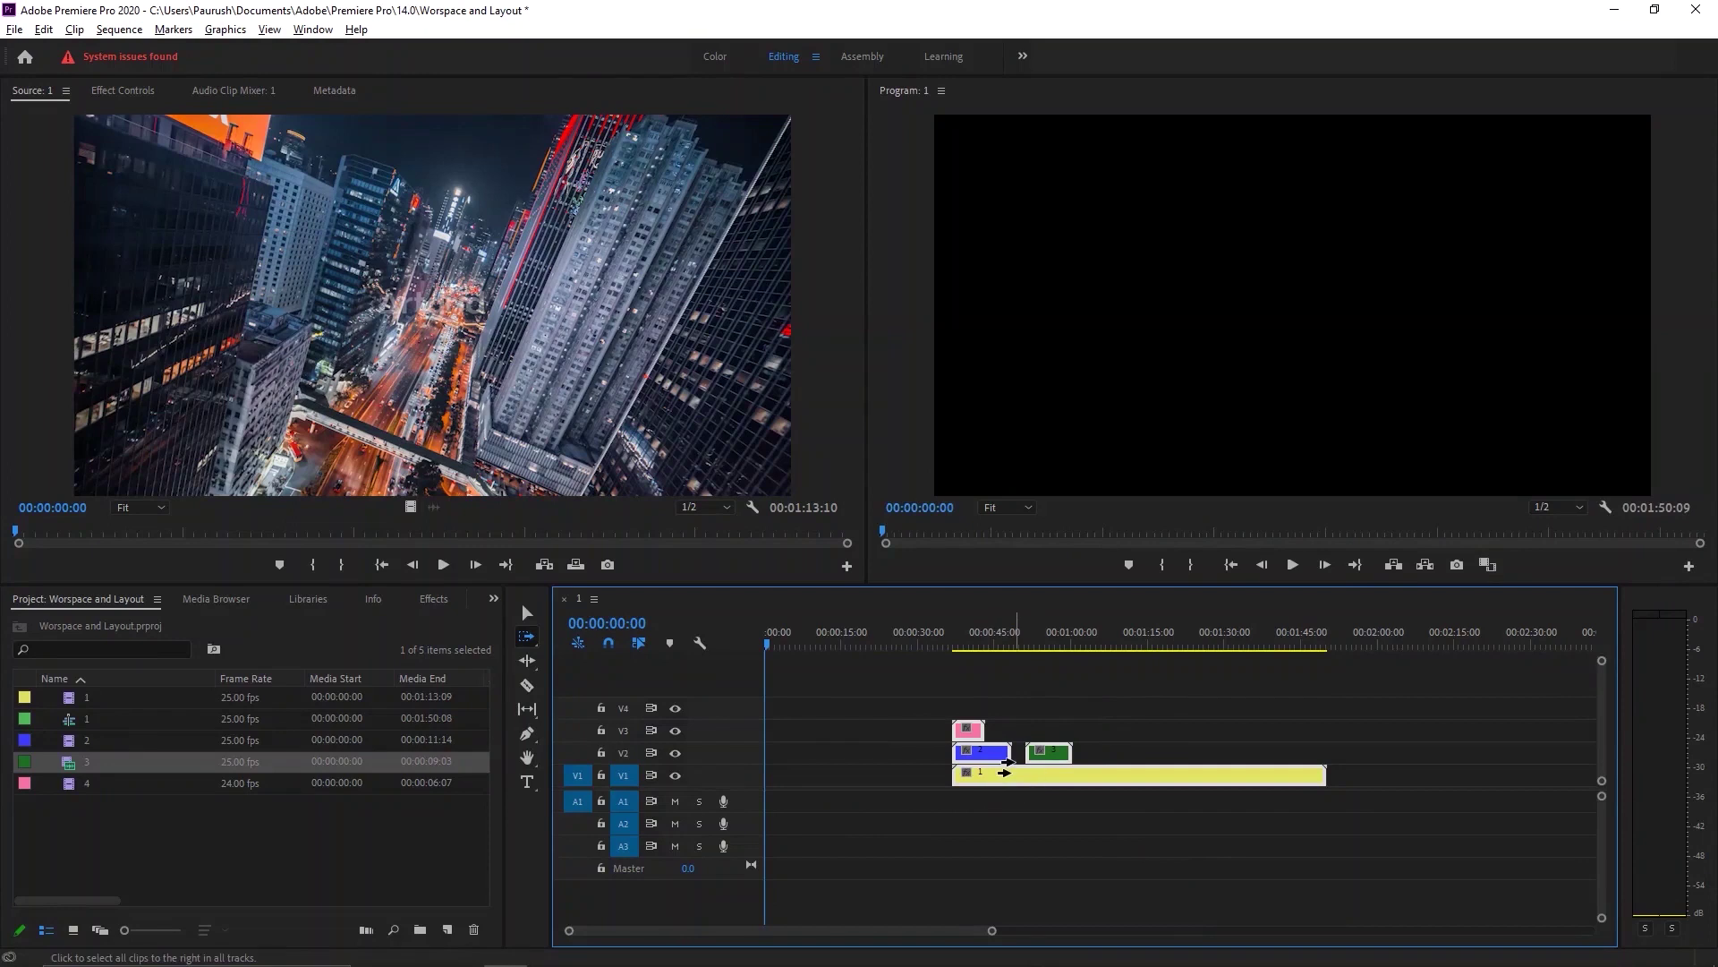
left_click(969, 780)
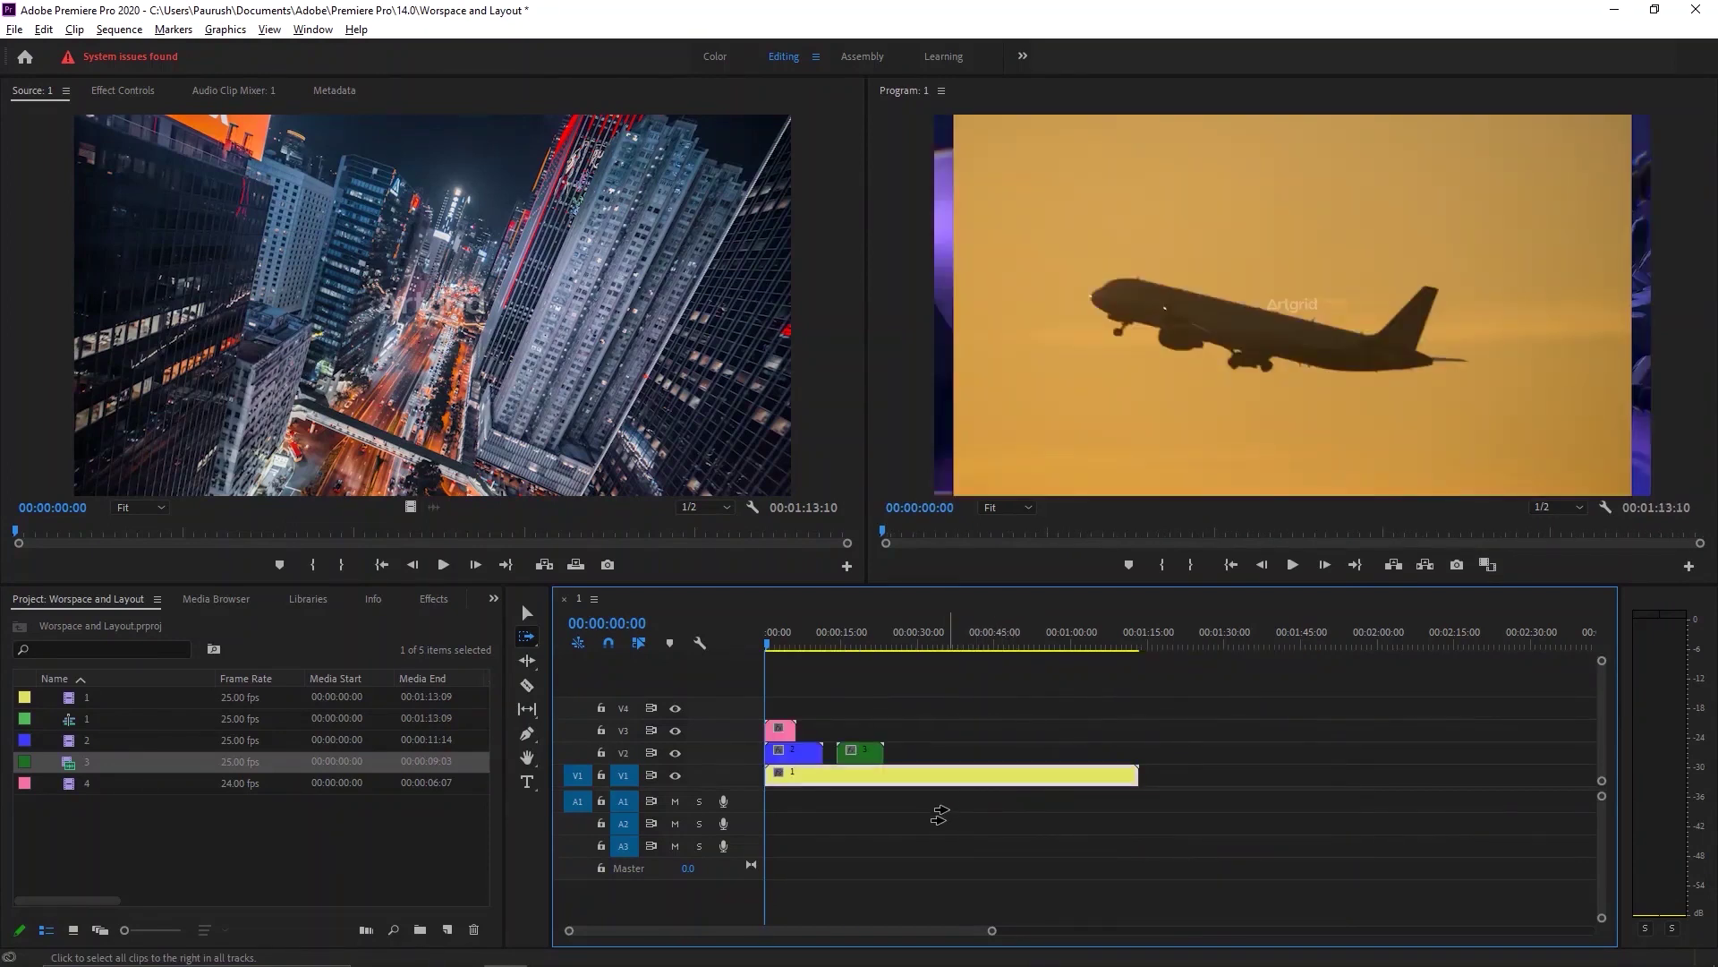
Test forward-selecting from the yellow V1 clip and the blue and green V2 clips, then deselect.
left_click(940, 774)
left_click(851, 750)
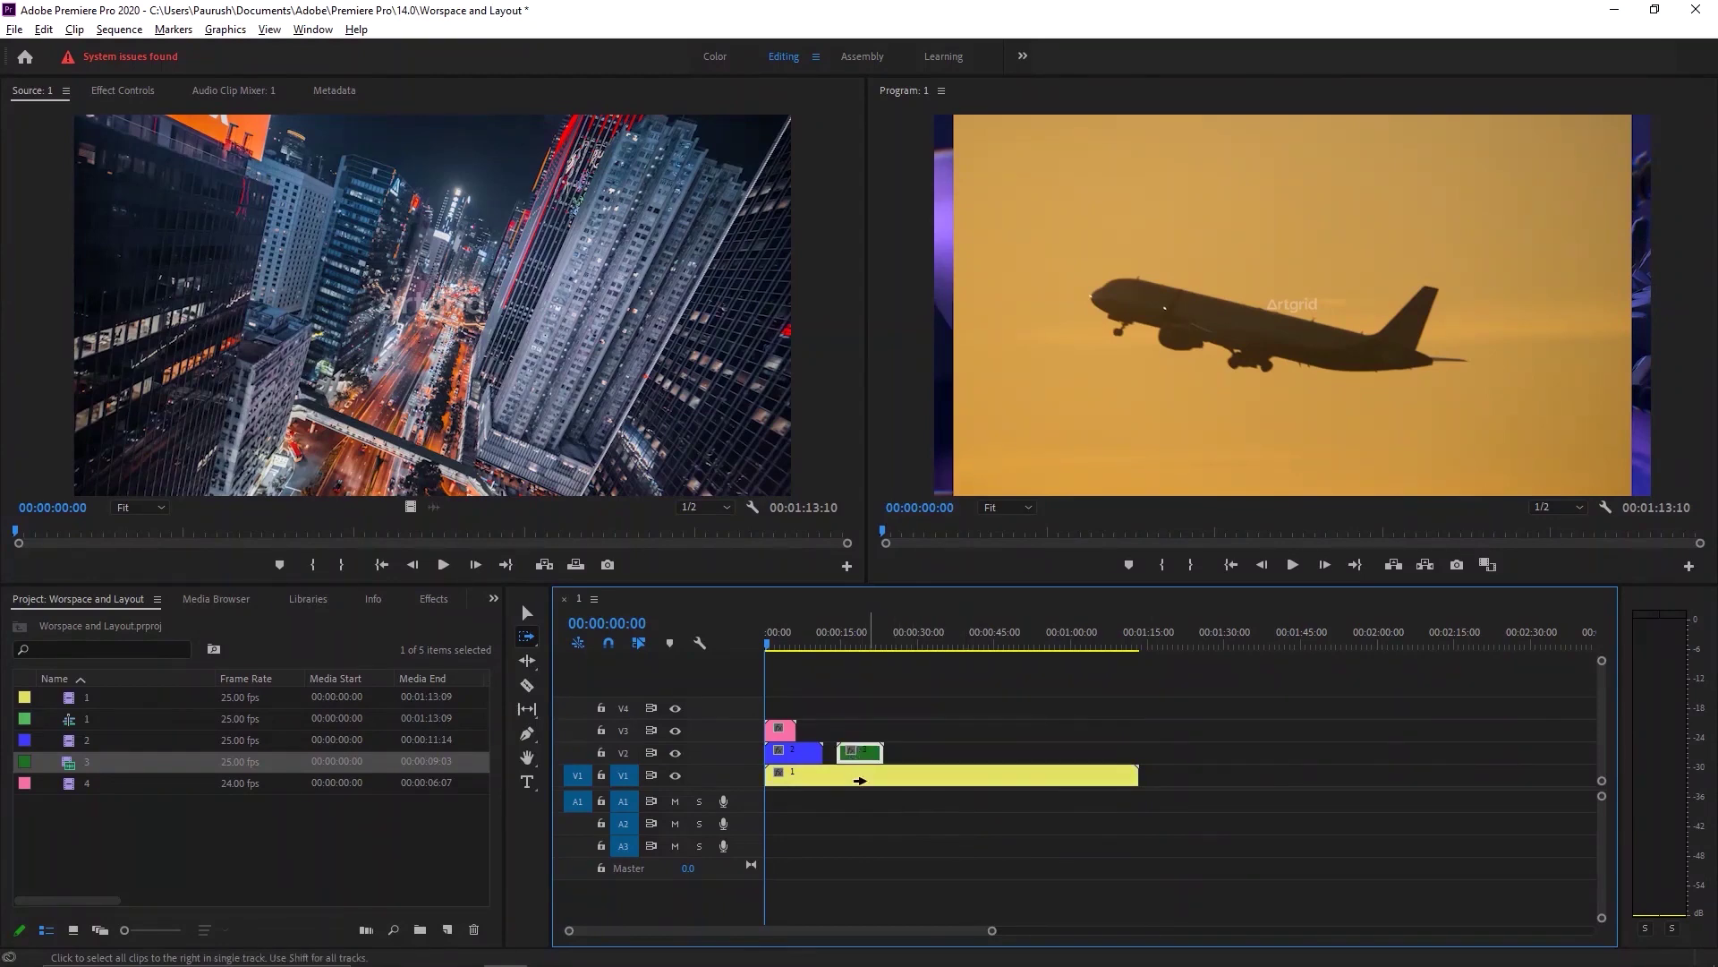
left_click(797, 750)
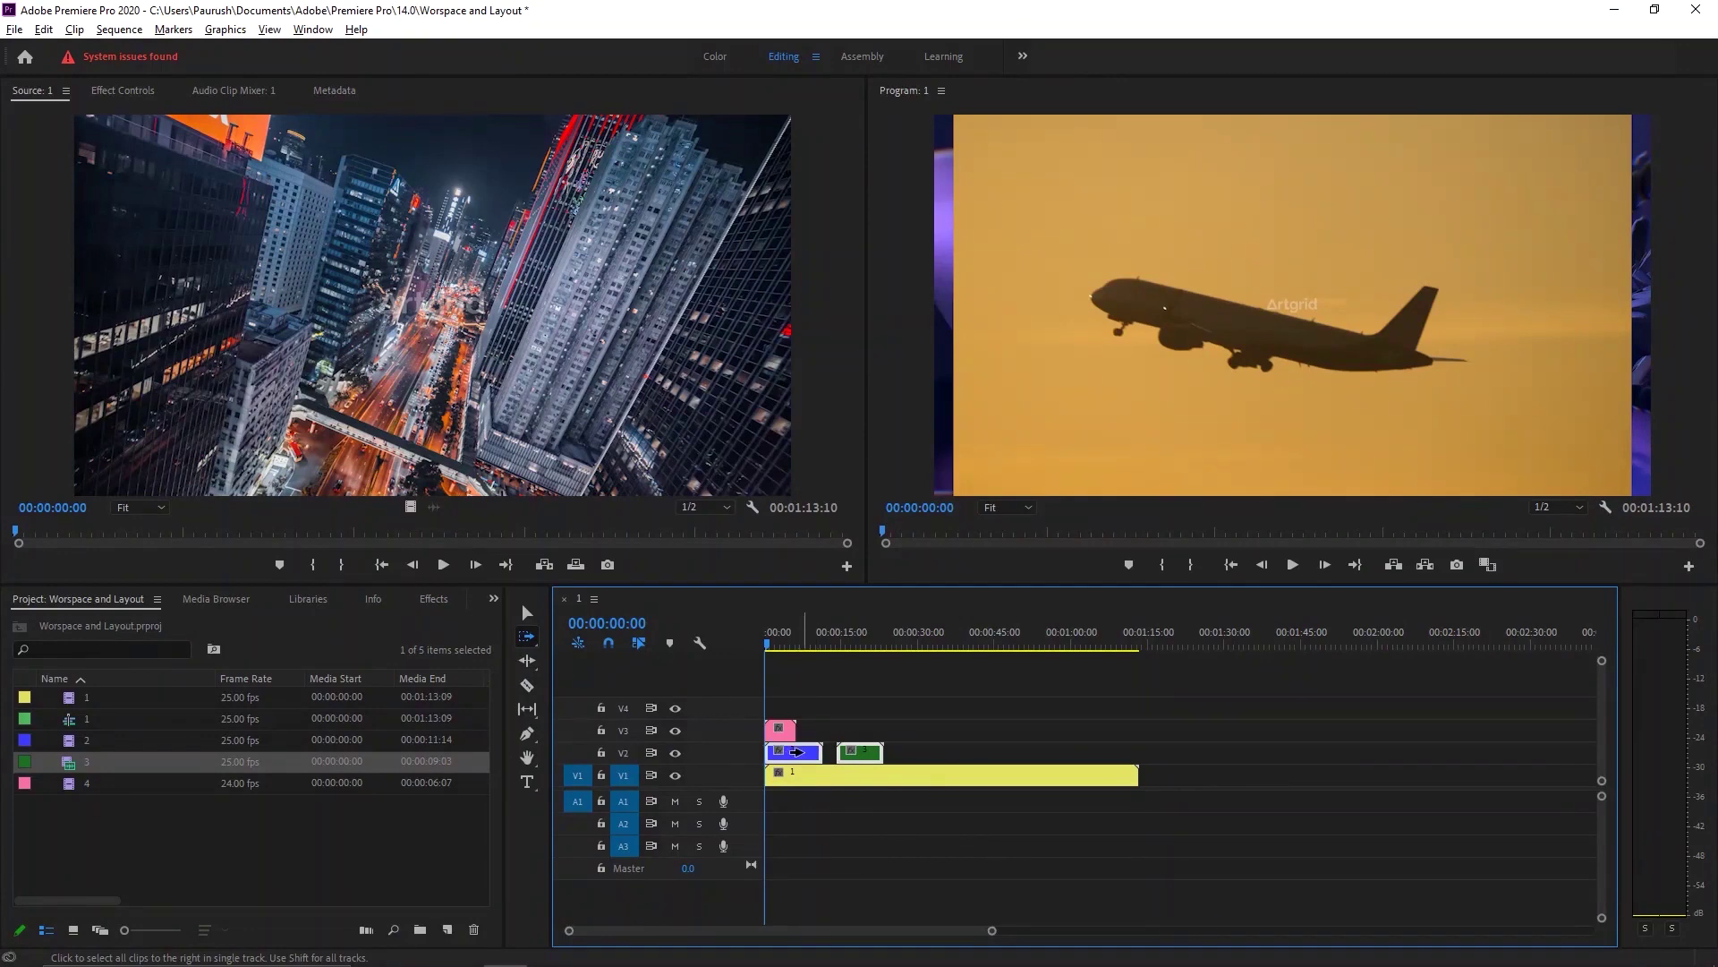
left_click(852, 752)
left_click(904, 845)
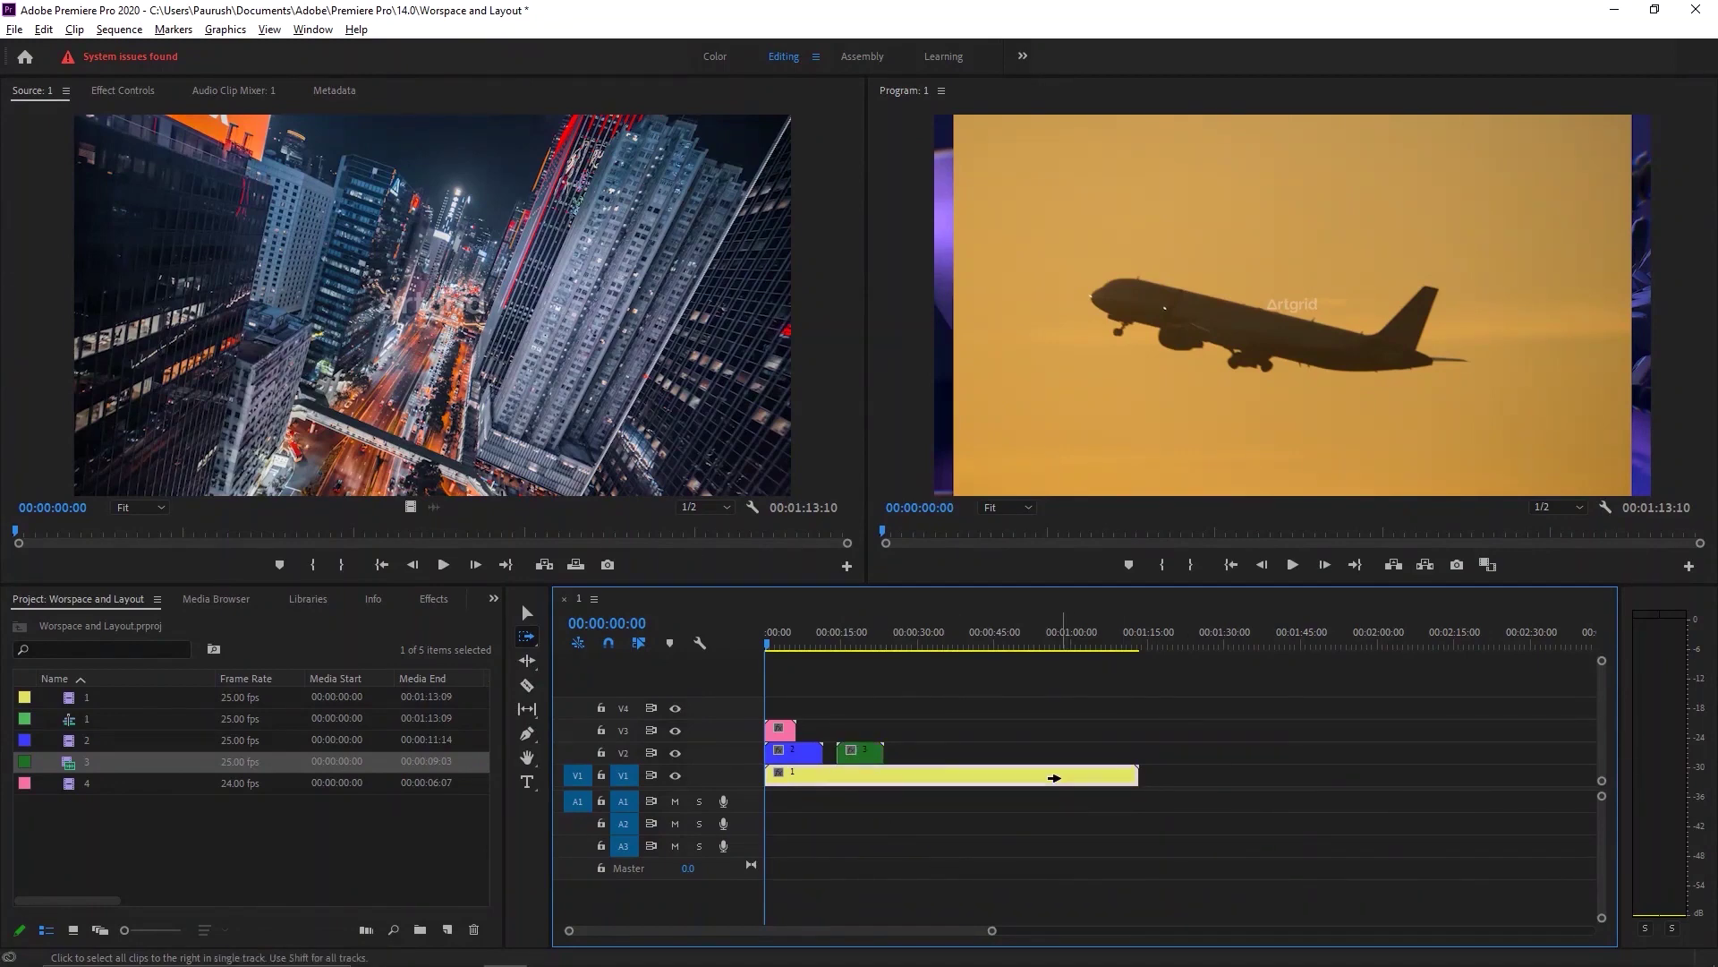
Trial-move the yellow and green clips, undo both, then choose the Ripple Edit tool.
left_click_drag(1056, 777, 1316, 775)
key("ctrl+z")
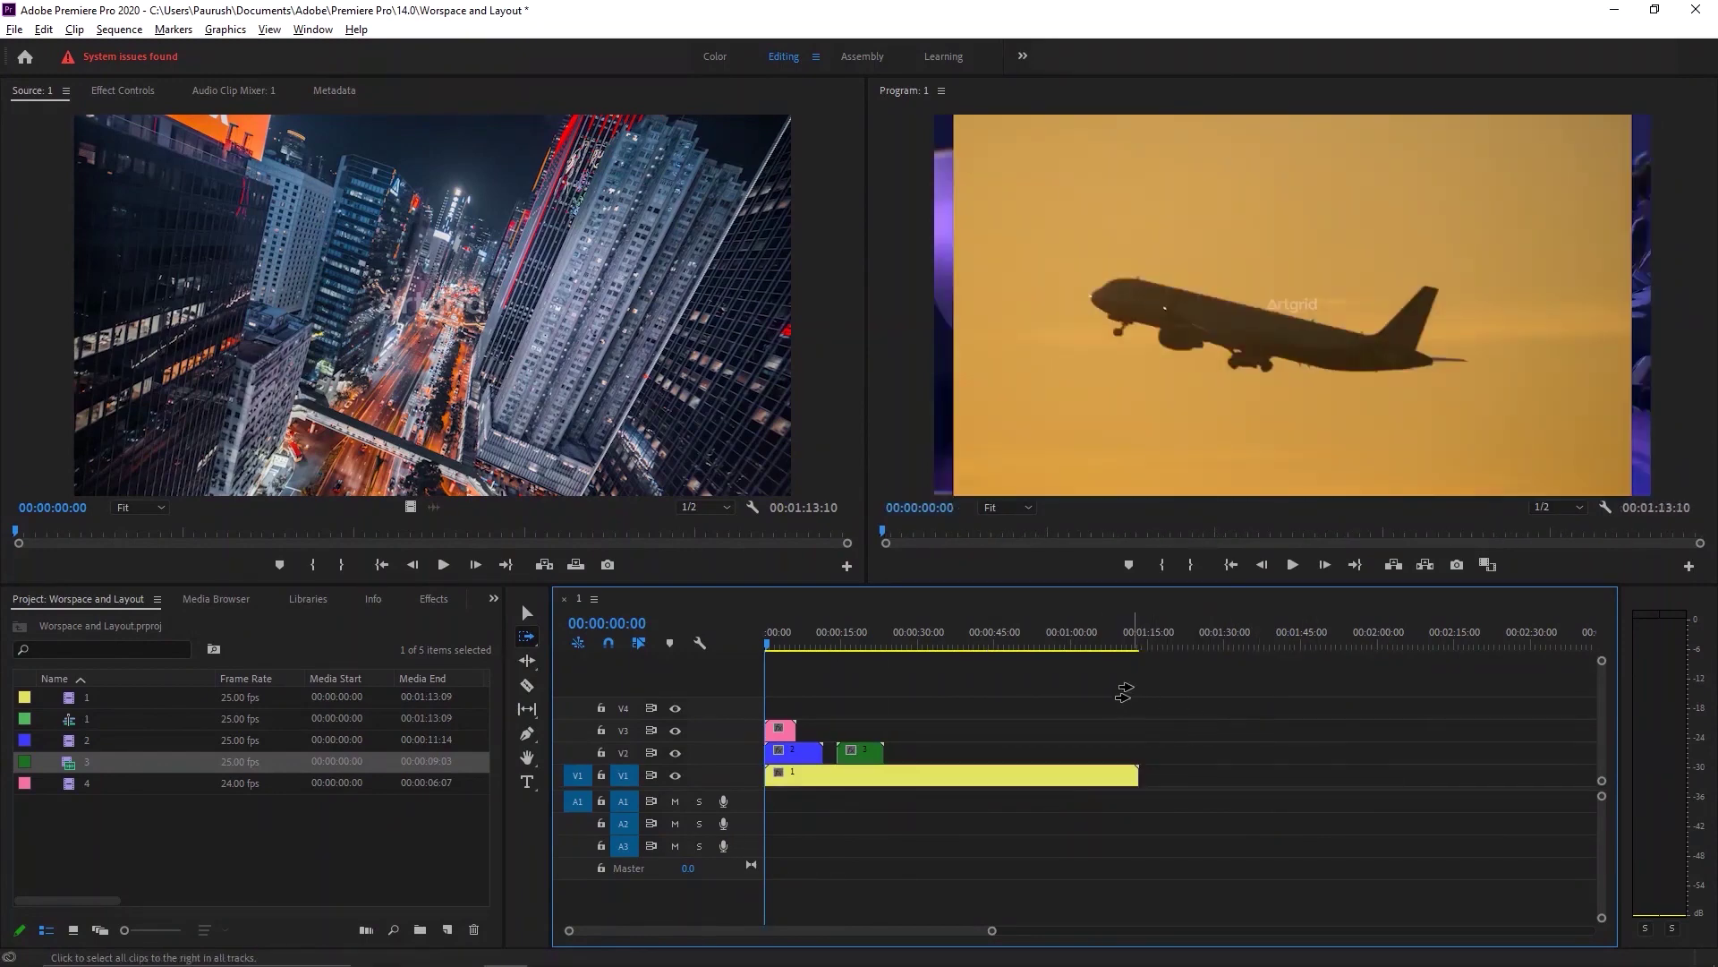
key("v")
left_click_drag(859, 752, 1028, 729)
key("ctrl+z")
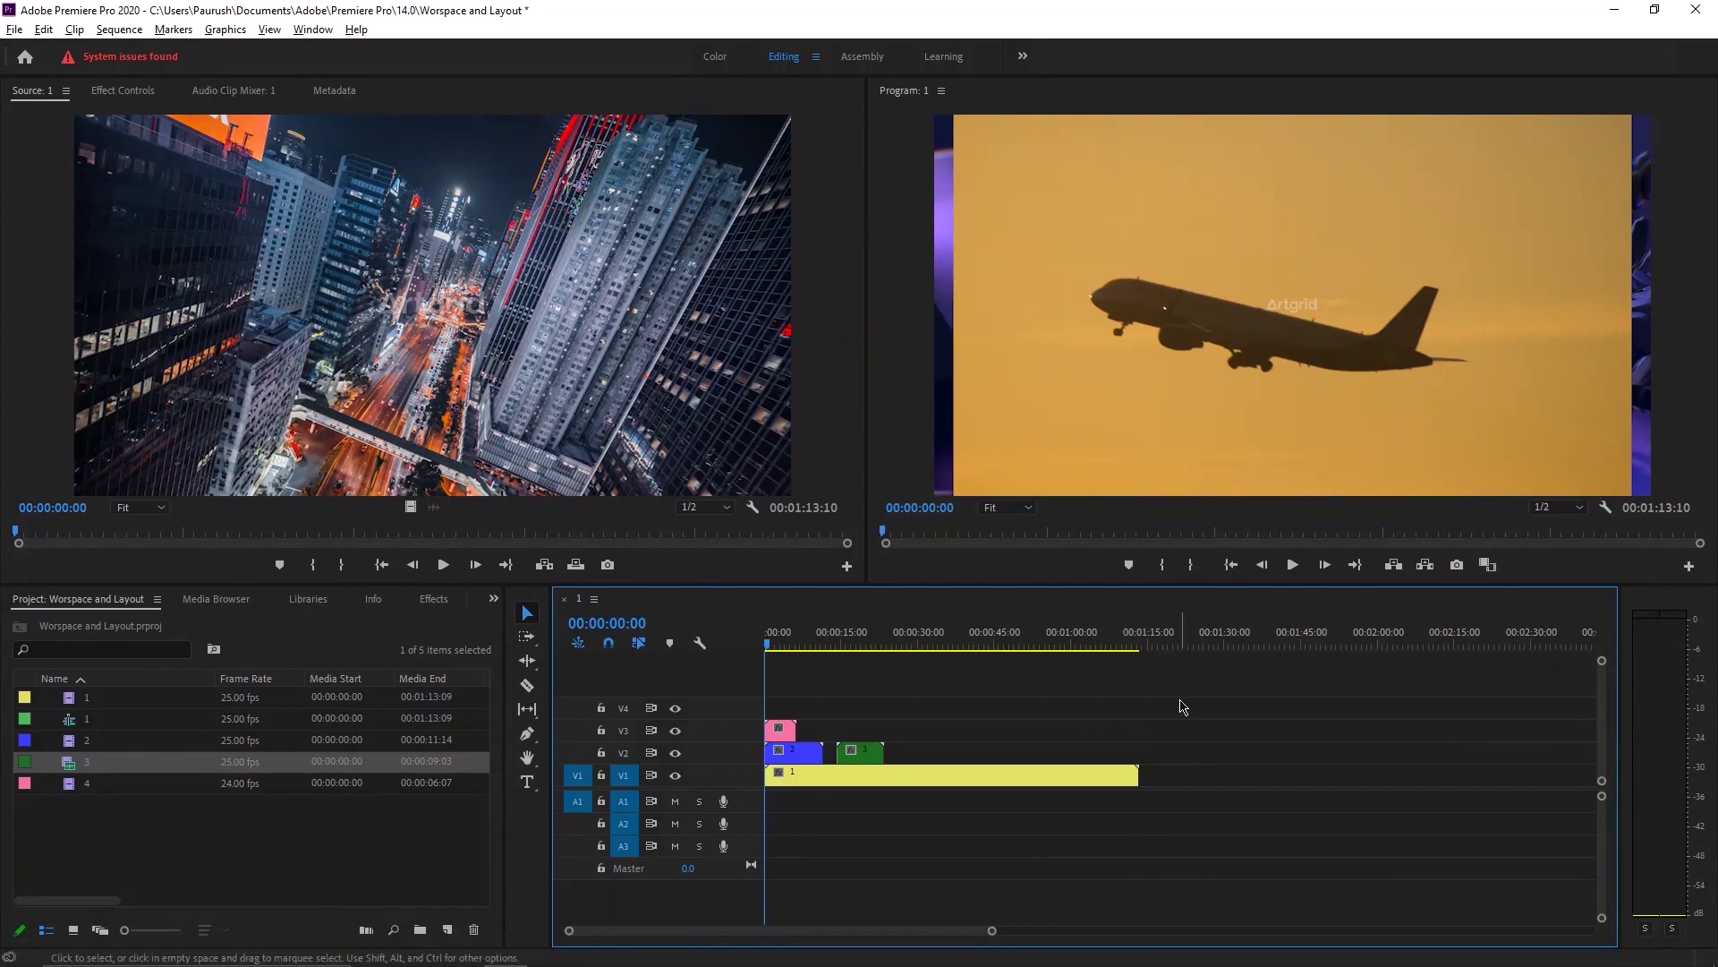
left_click(528, 662)
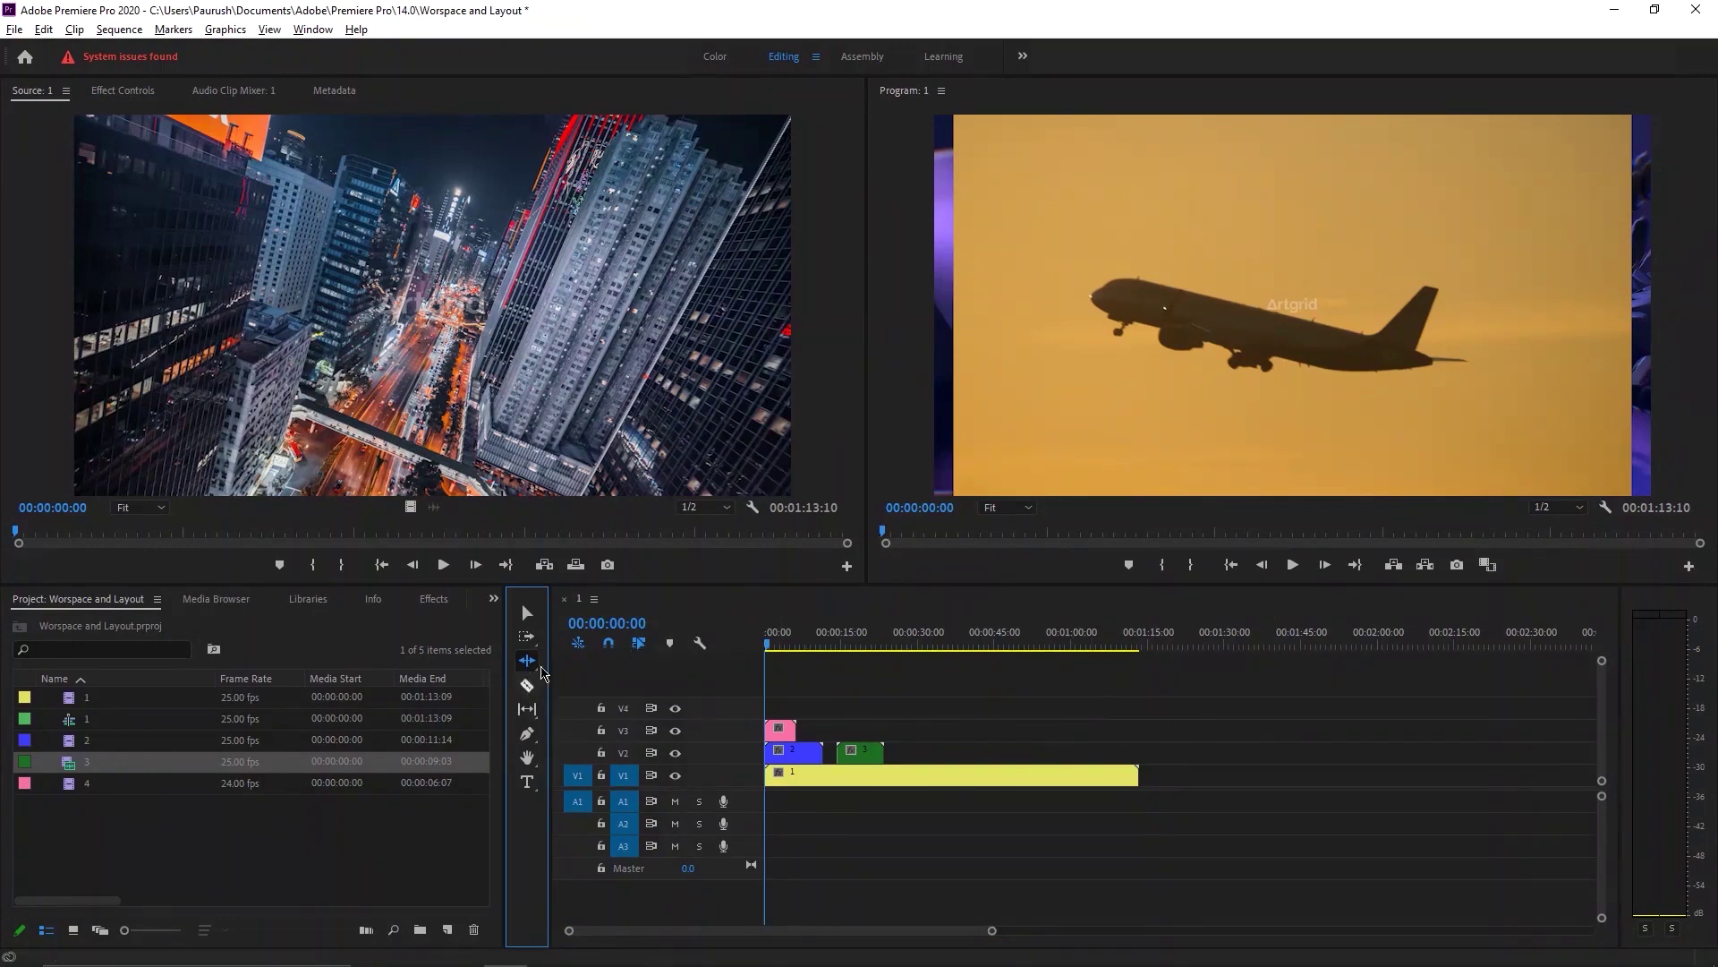
Split yellow clip 1 on V1 at 00:00:33:16 with Add Edit (Ctrl+K).
key("v")
left_click(891, 779)
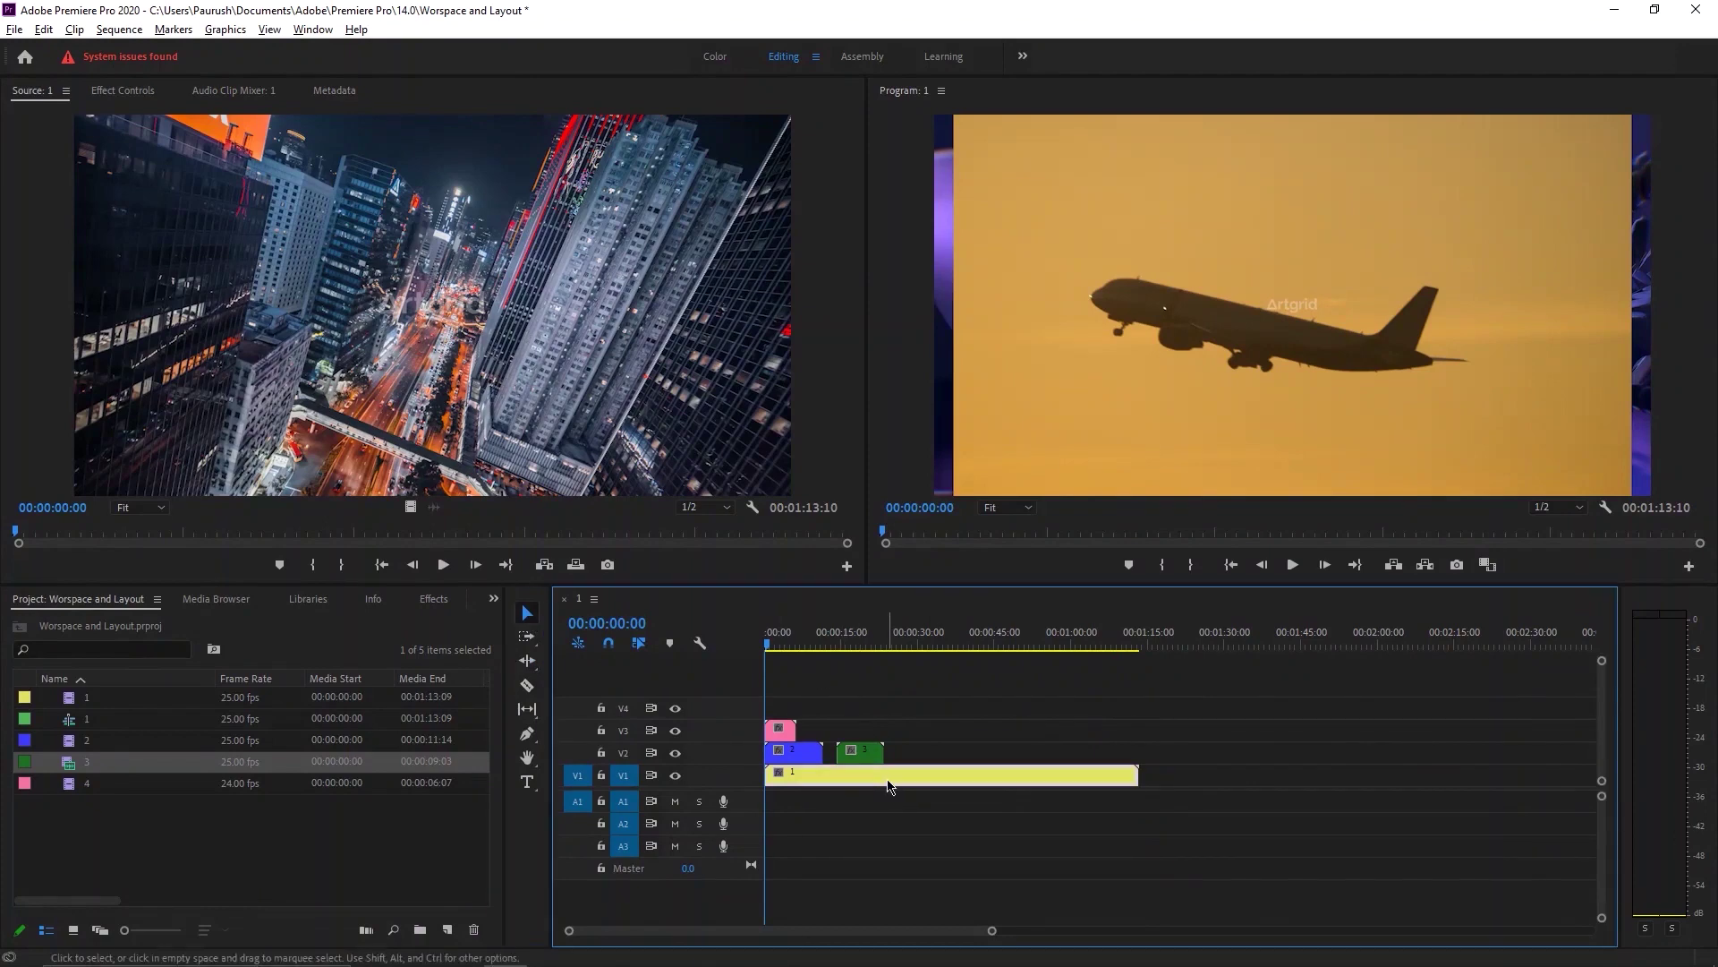
left_click(933, 645)
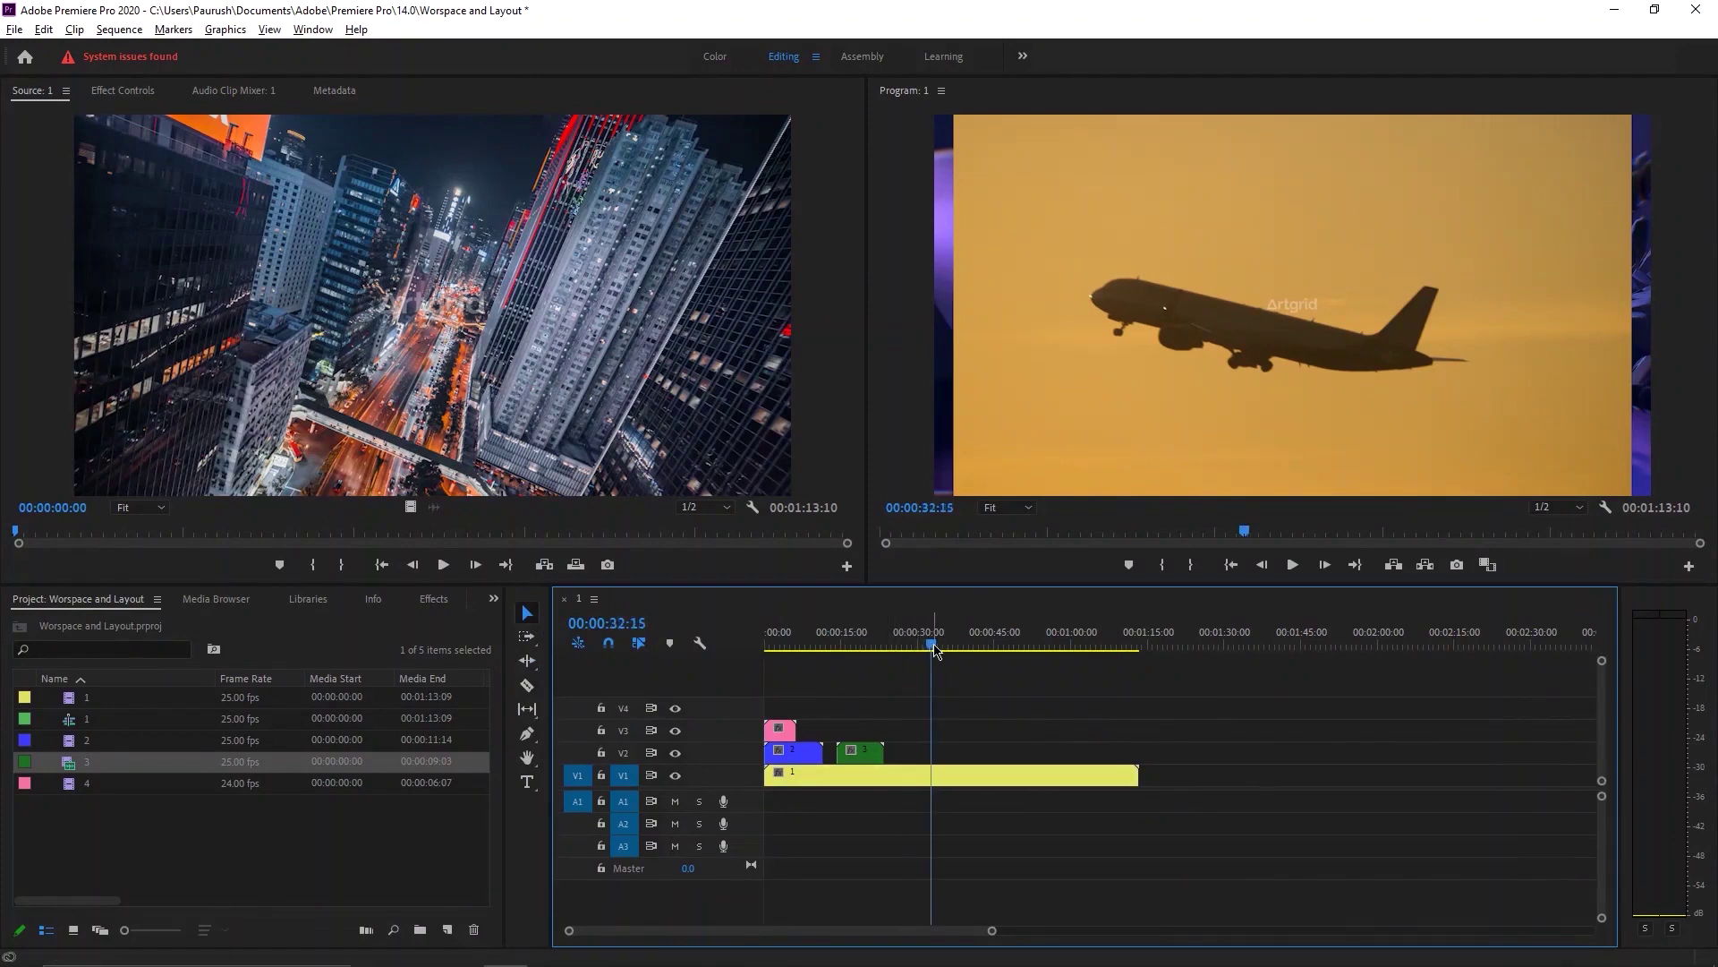
left_click(922, 637)
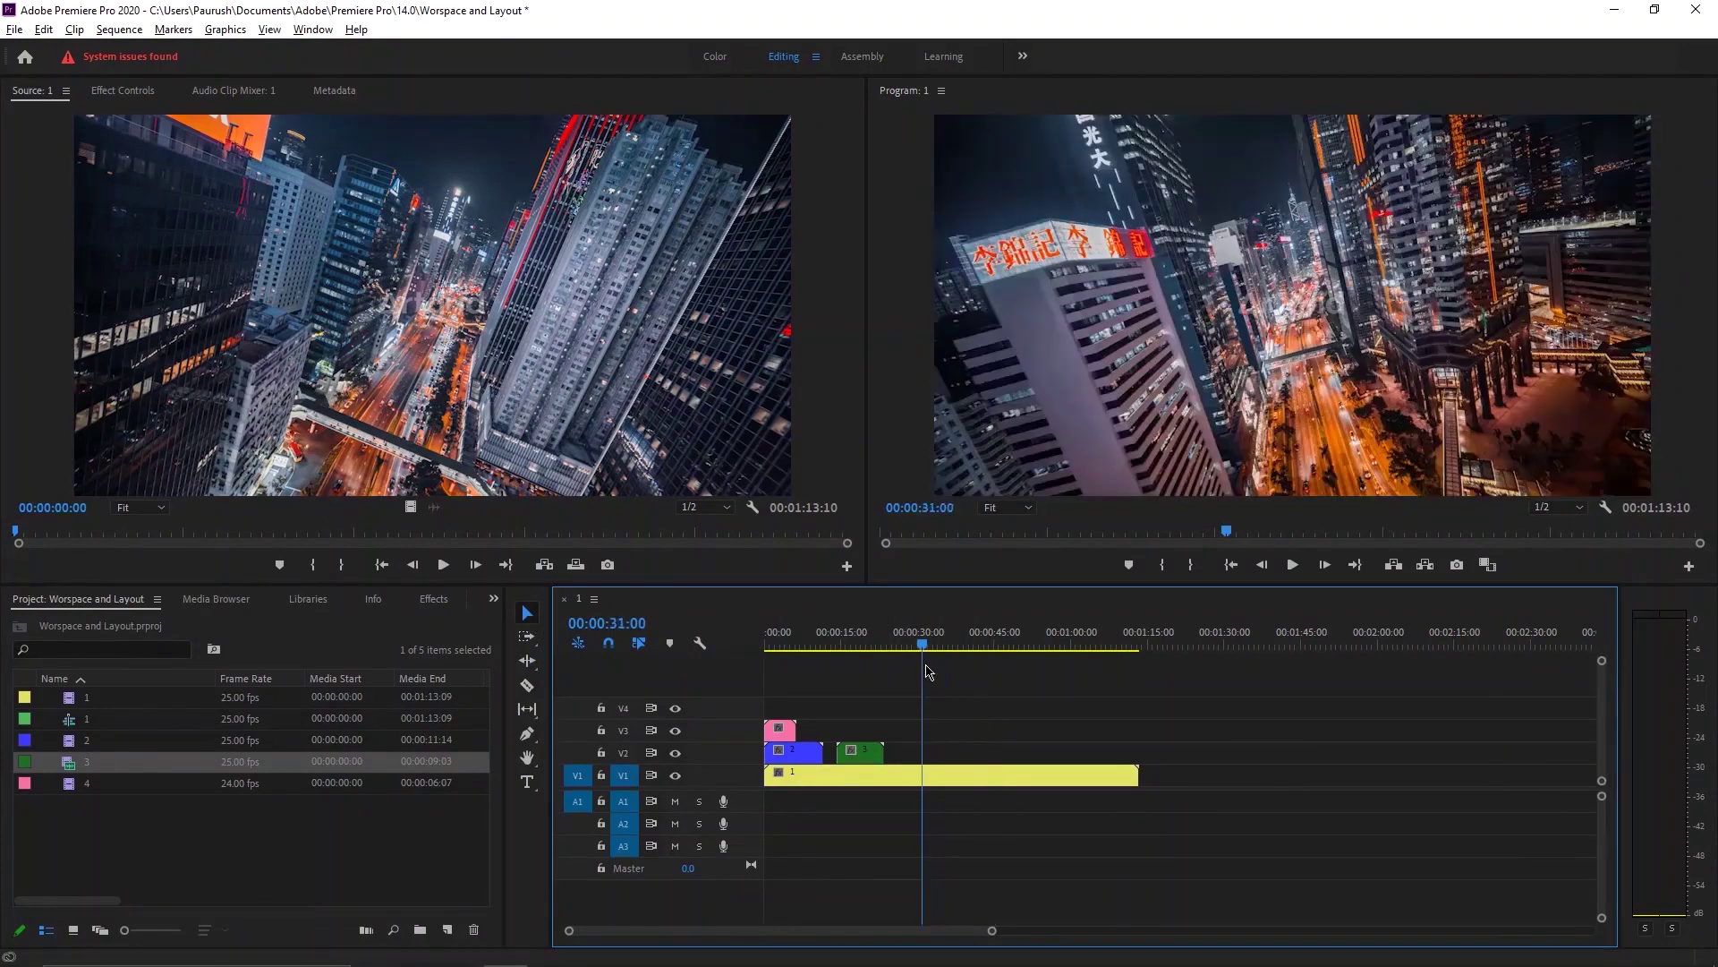
left_click(921, 645)
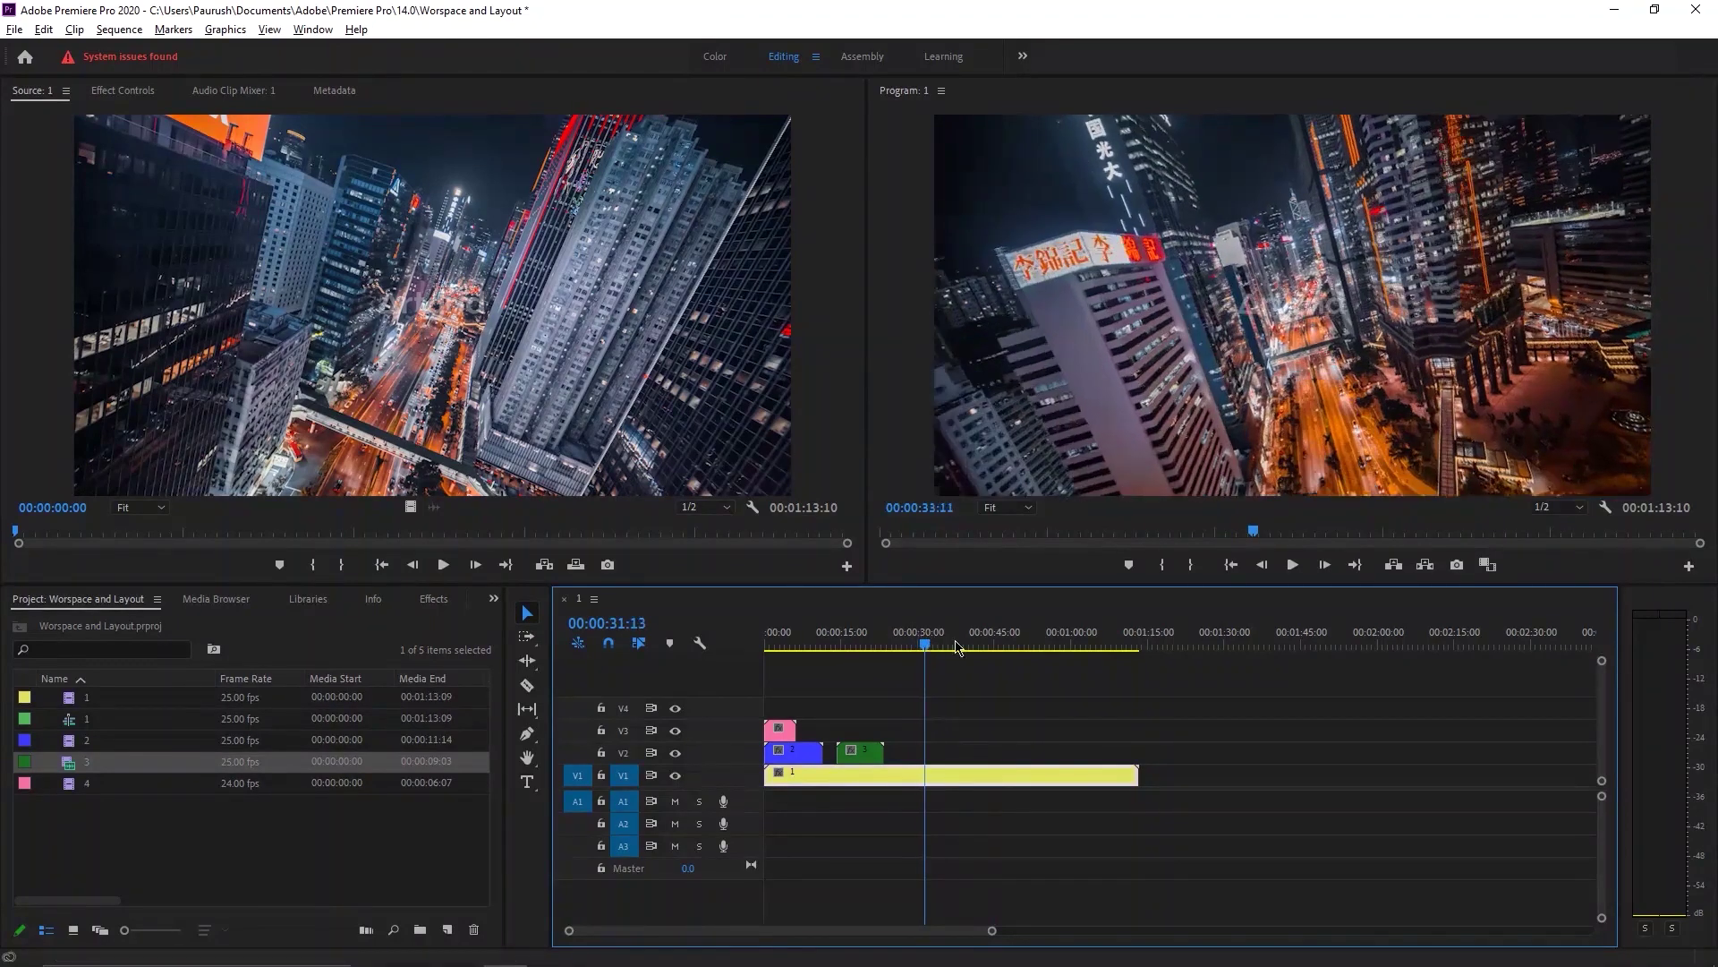
left_click(922, 646)
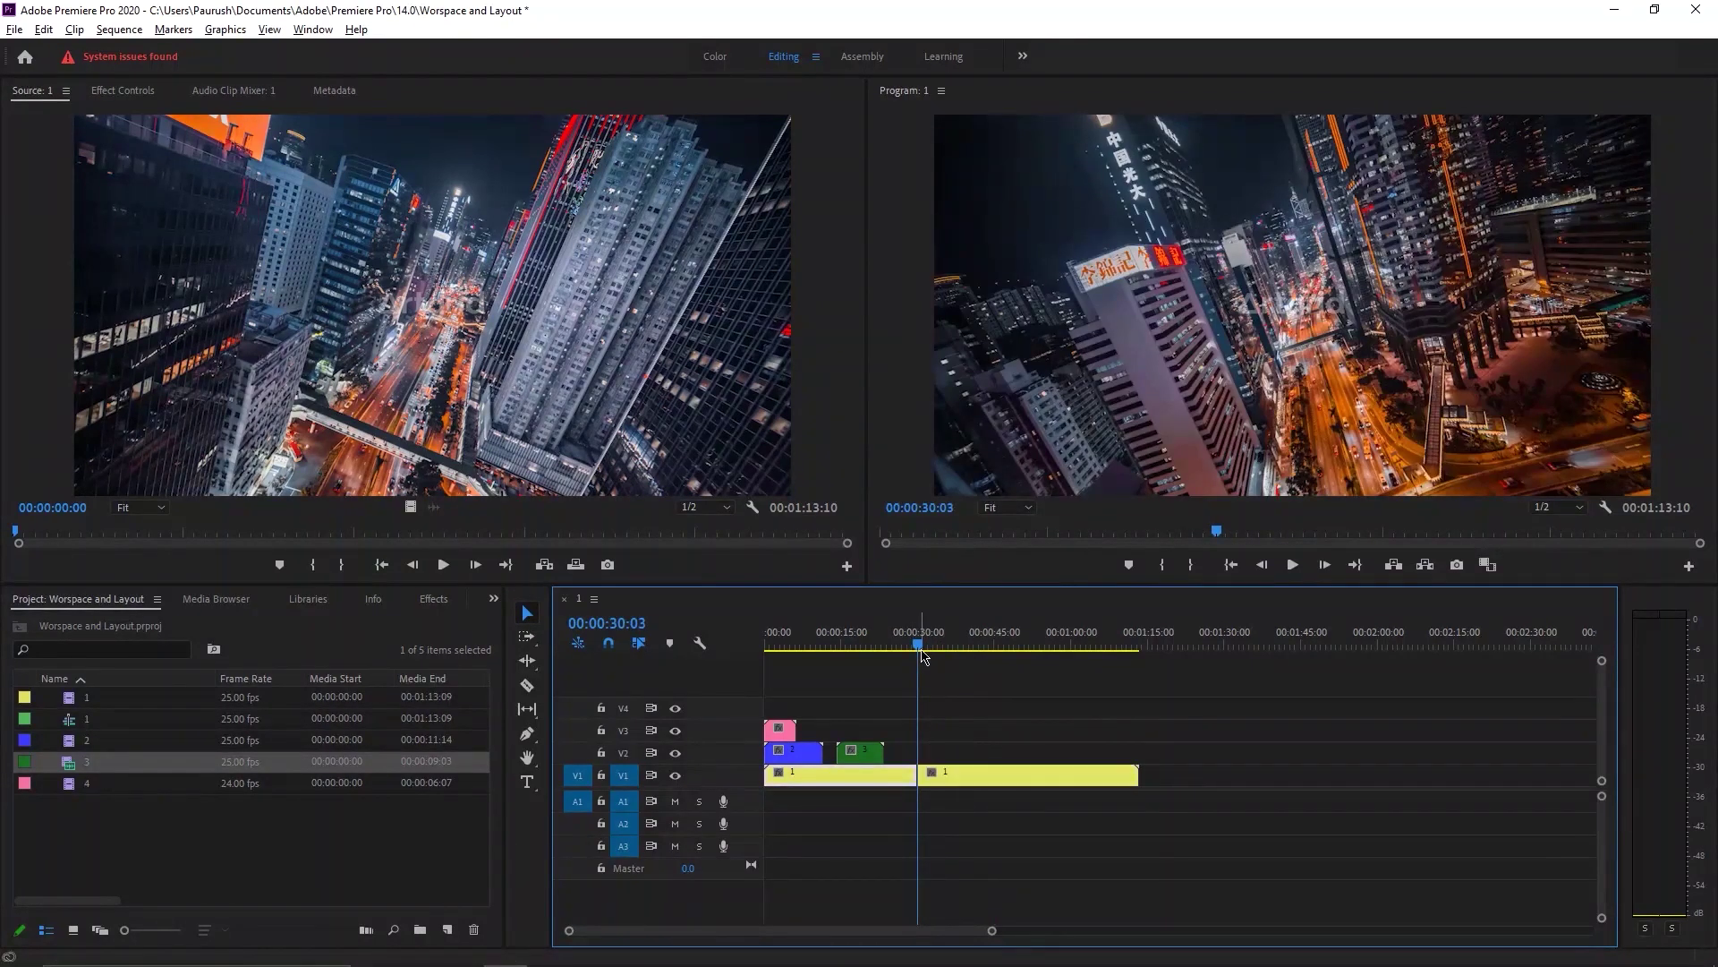
left_click(937, 646)
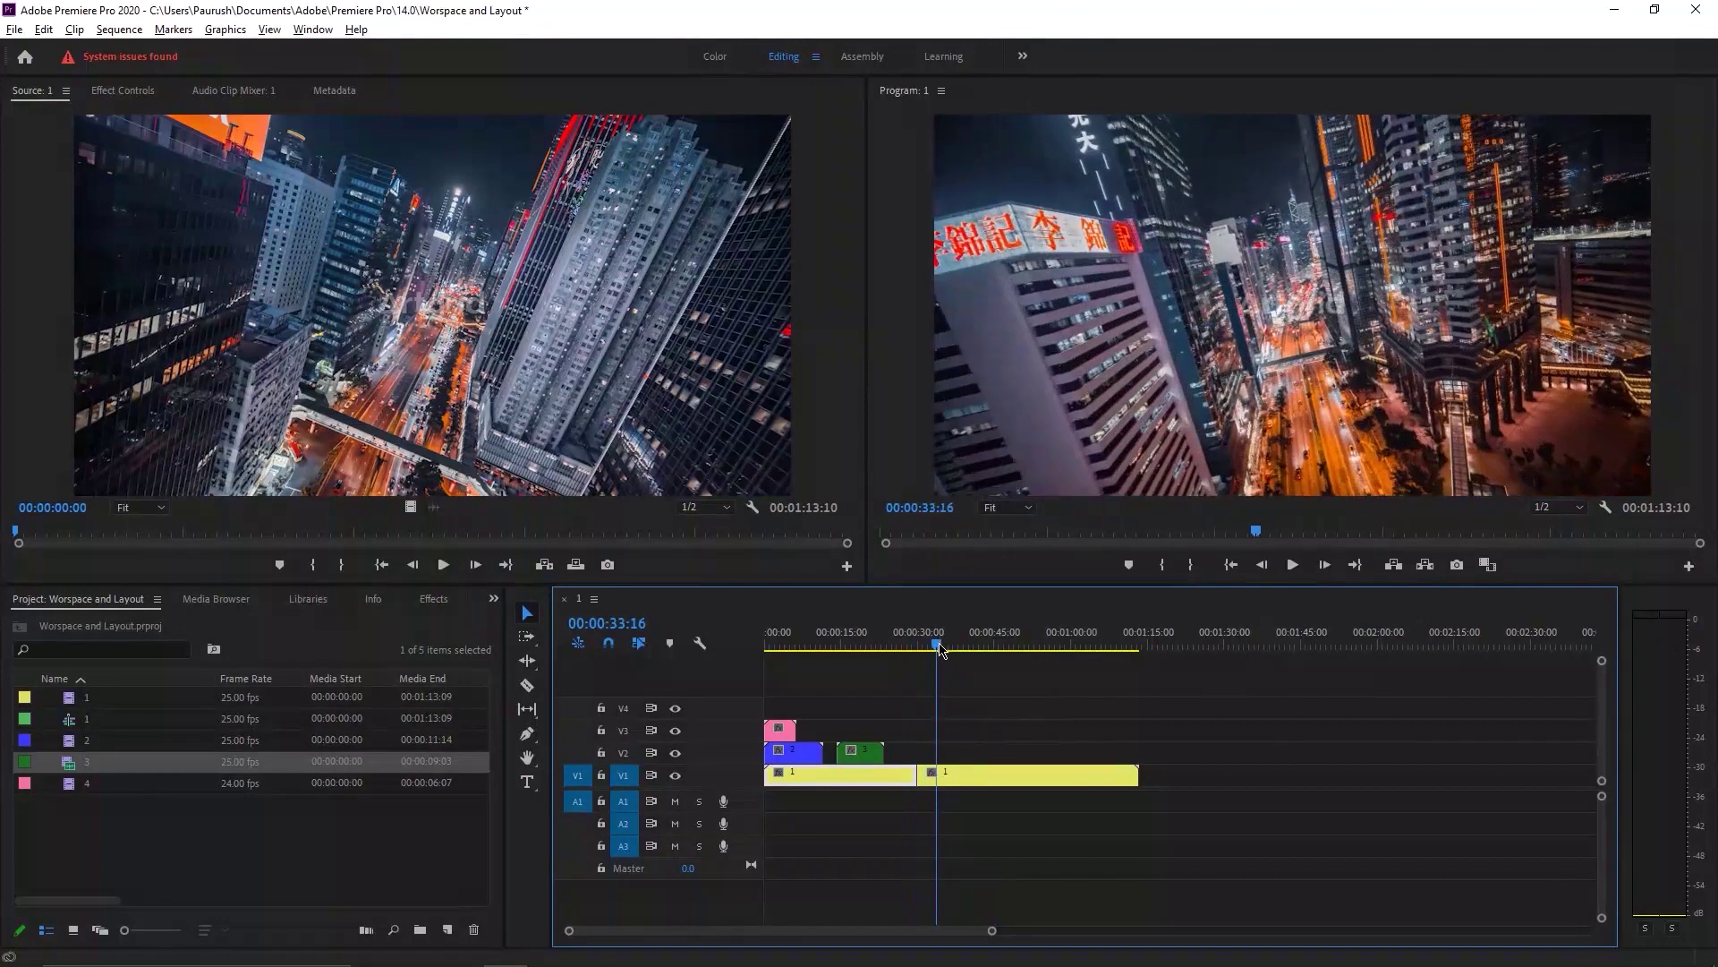
key("ctrl+k")
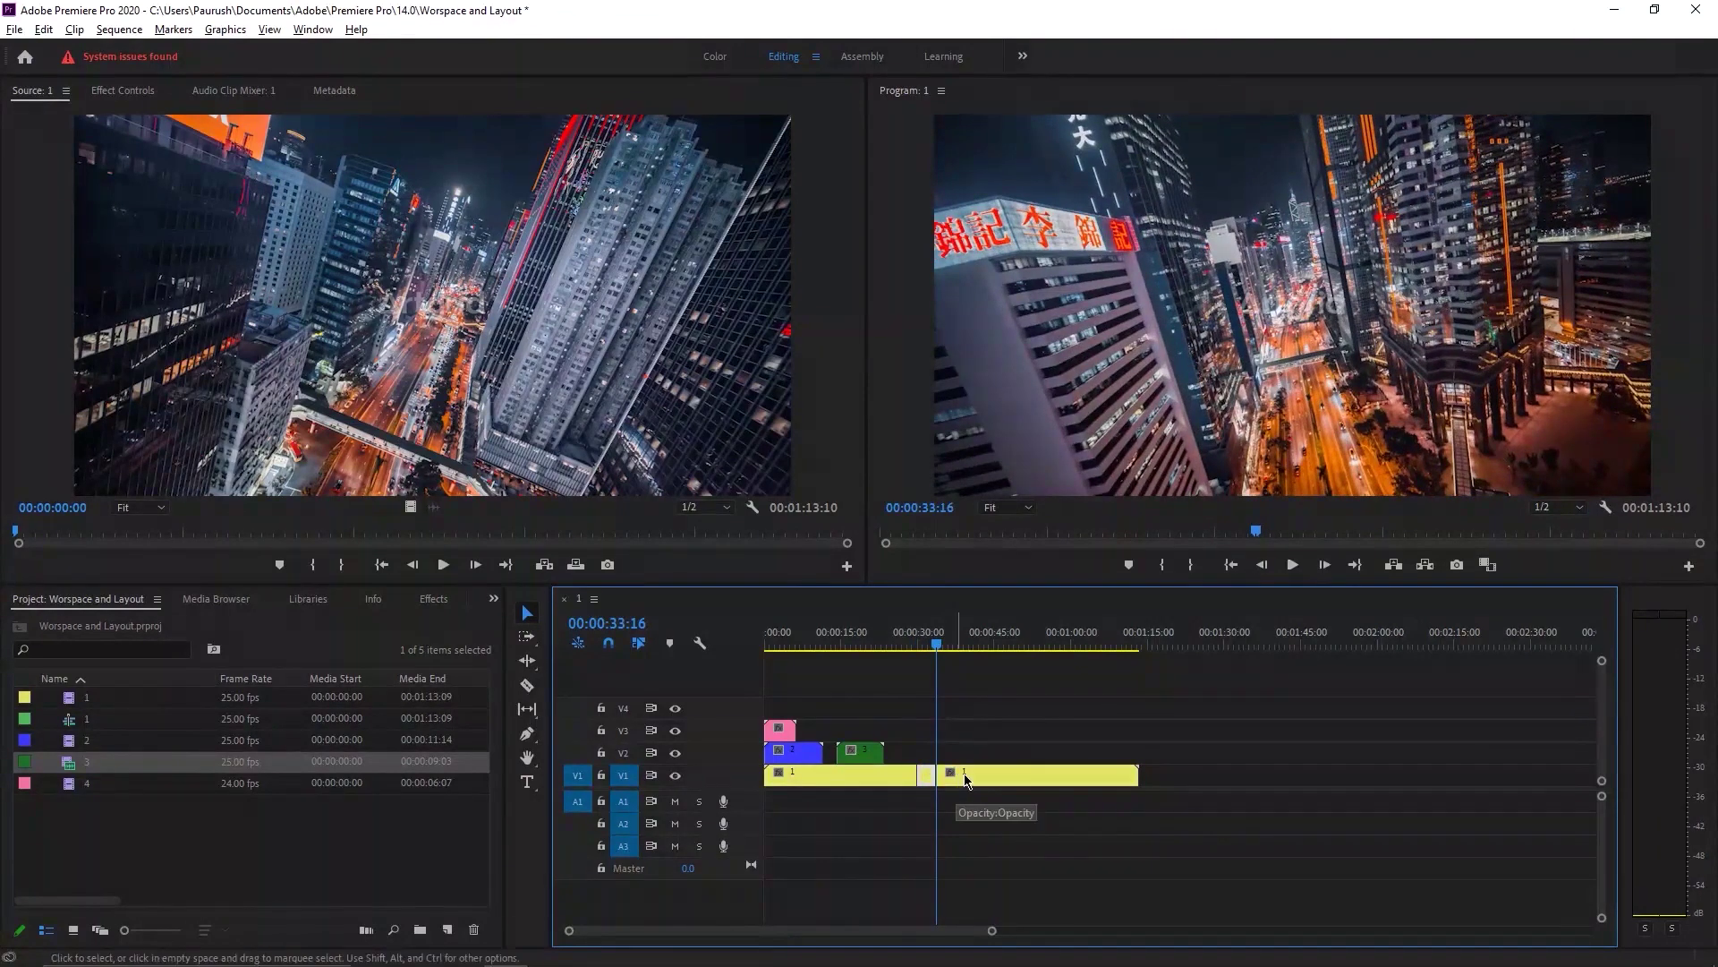
Select the piece before the new cut and scrub the playhead back to 00:00:24:03.
left_click(947, 775)
scroll(1066, 744, "up", 2)
scroll(1069, 742, "up", 1)
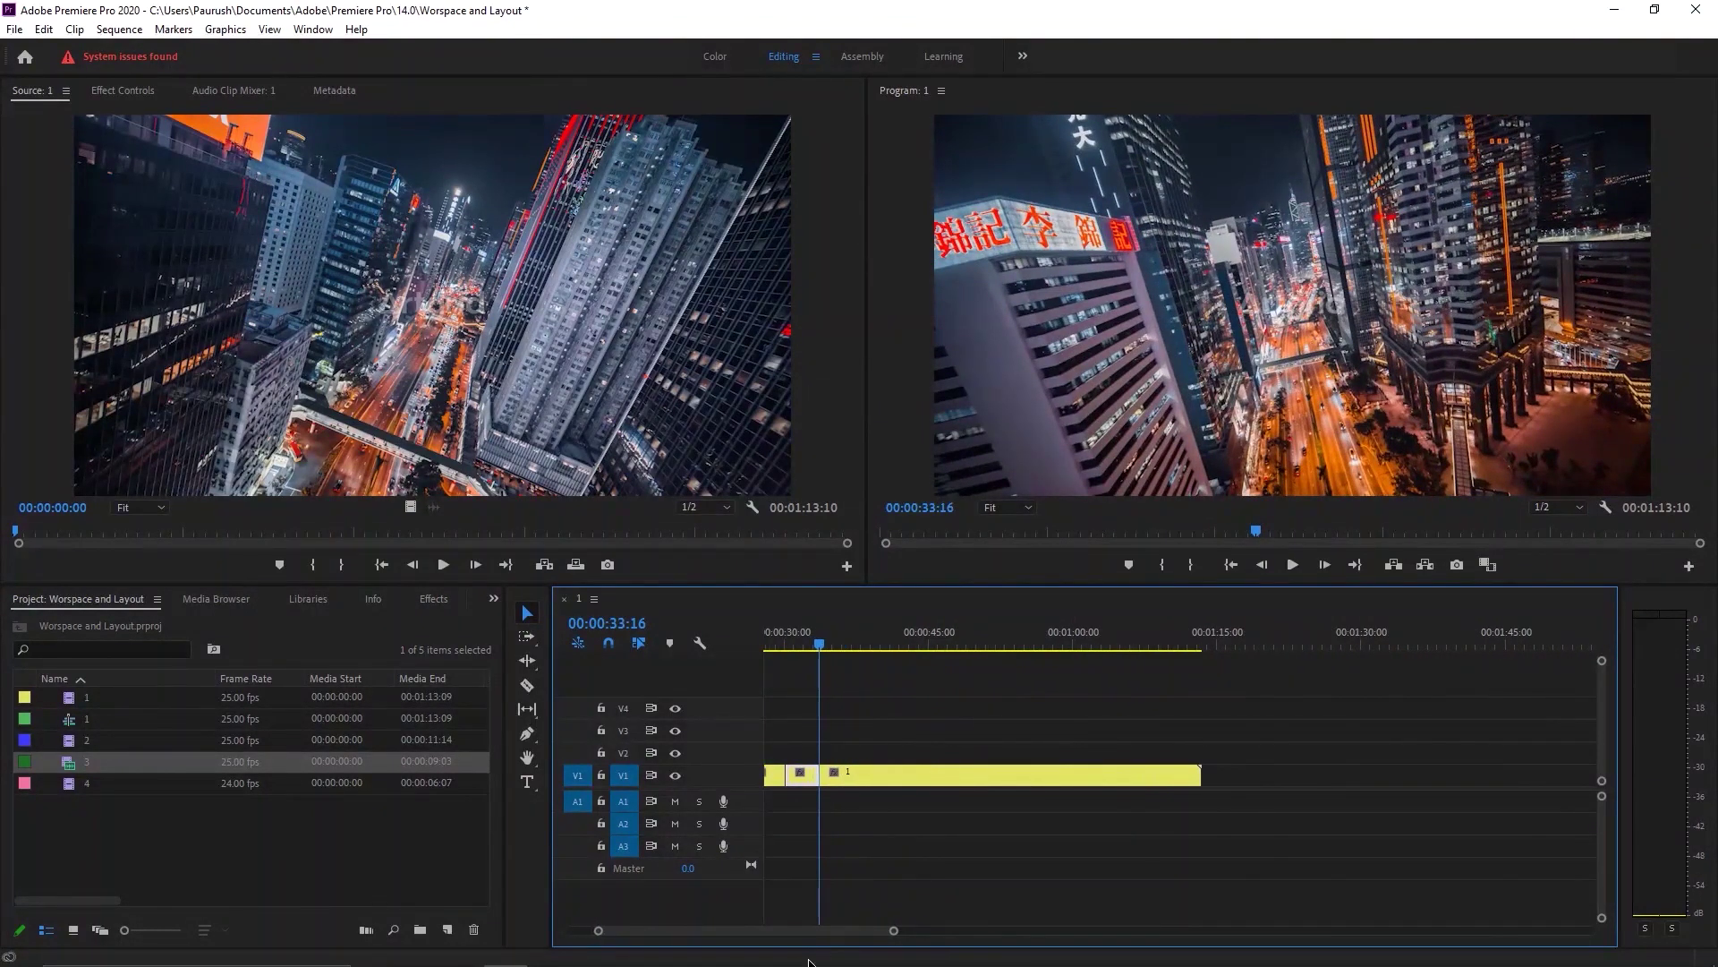
left_click_drag(824, 940, 793, 939)
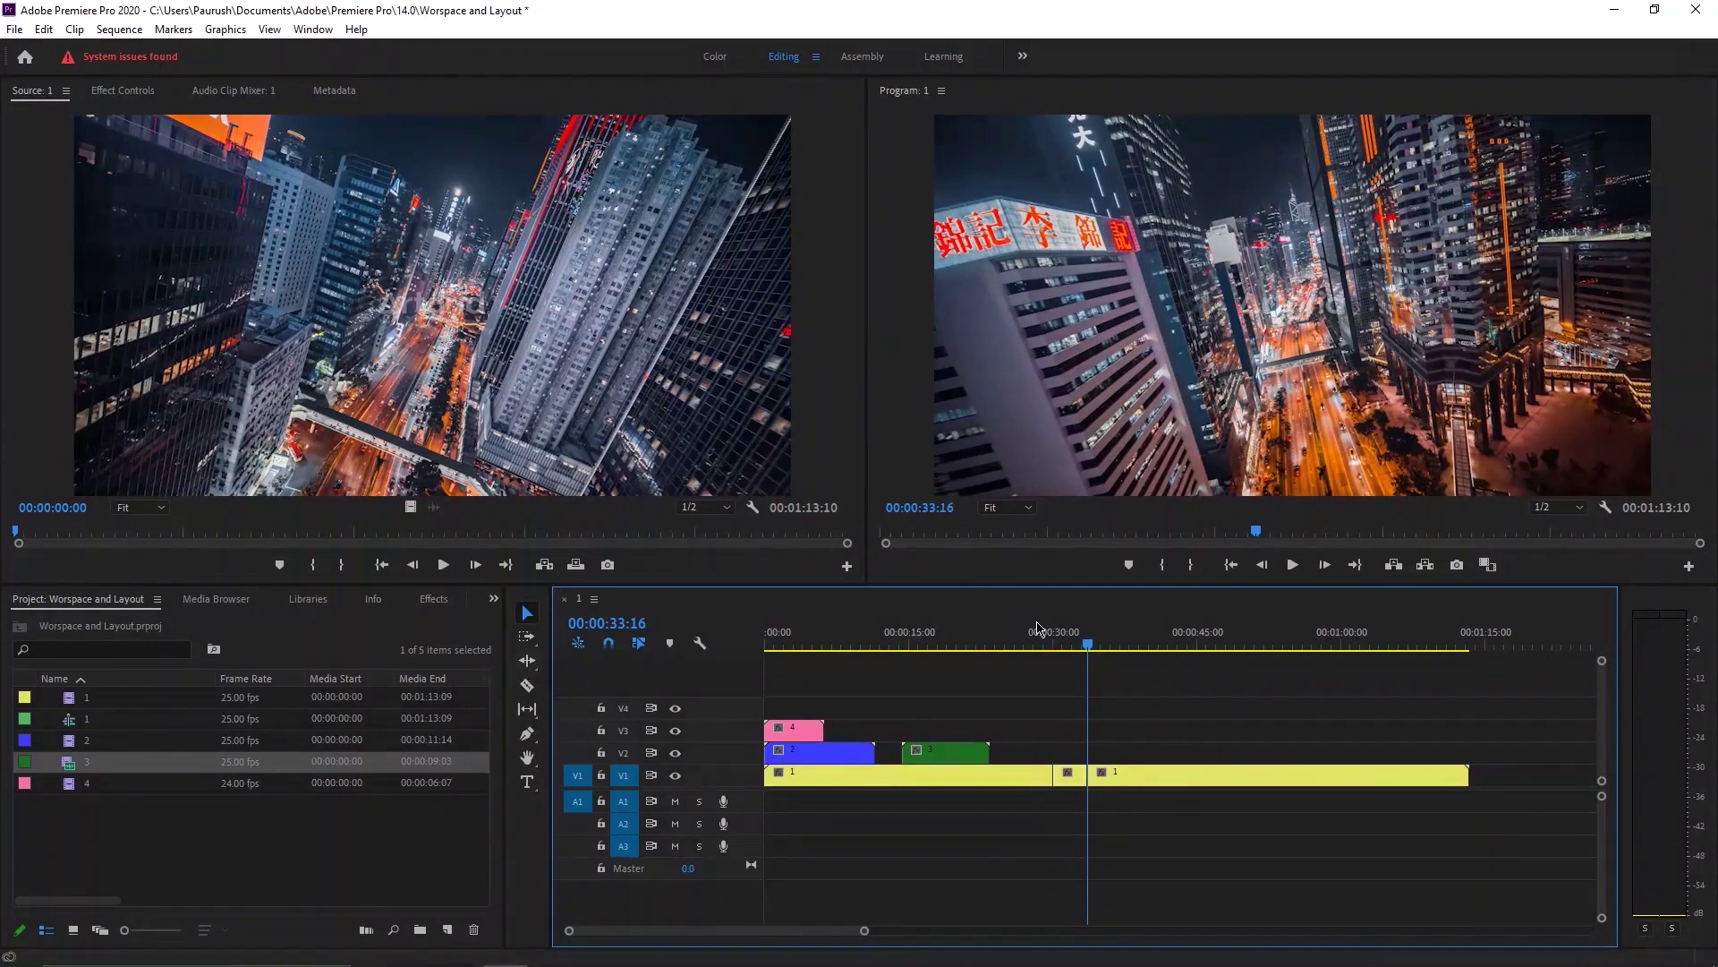
left_click_drag(1043, 634, 996, 633)
Try trimming the first V1 piece's end with the Selection tool, then undo the gap.
key("b")
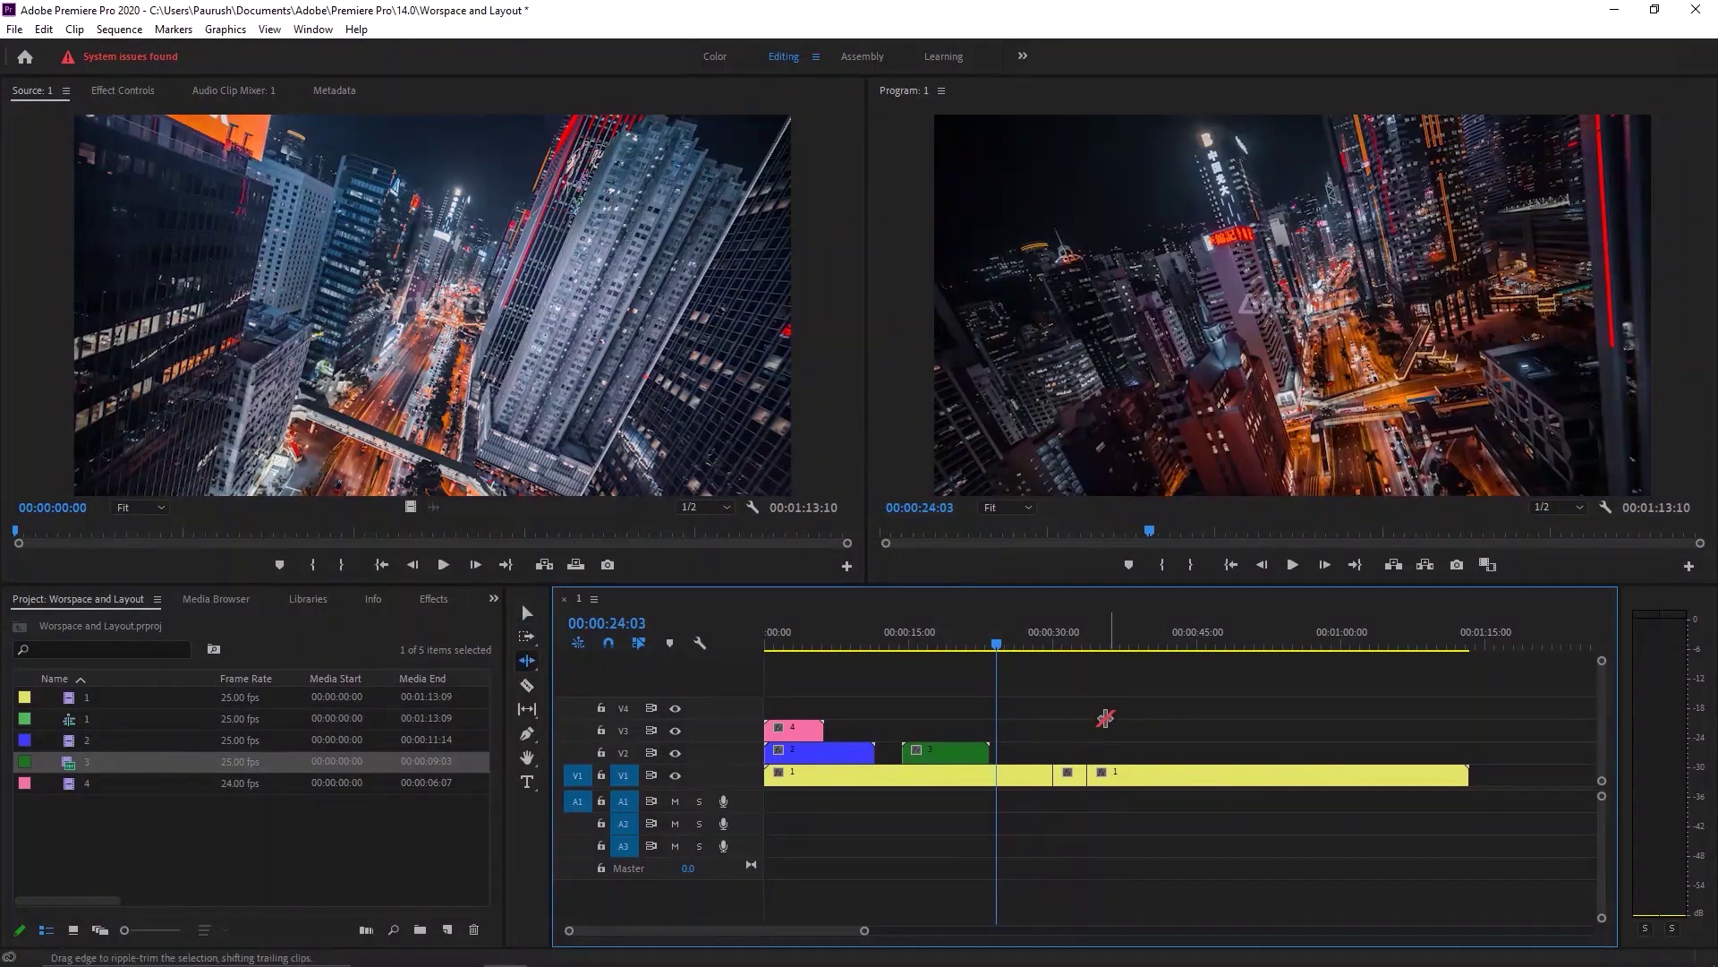
scroll(1093, 735, "up", 3)
scroll(1096, 738, "up", 2)
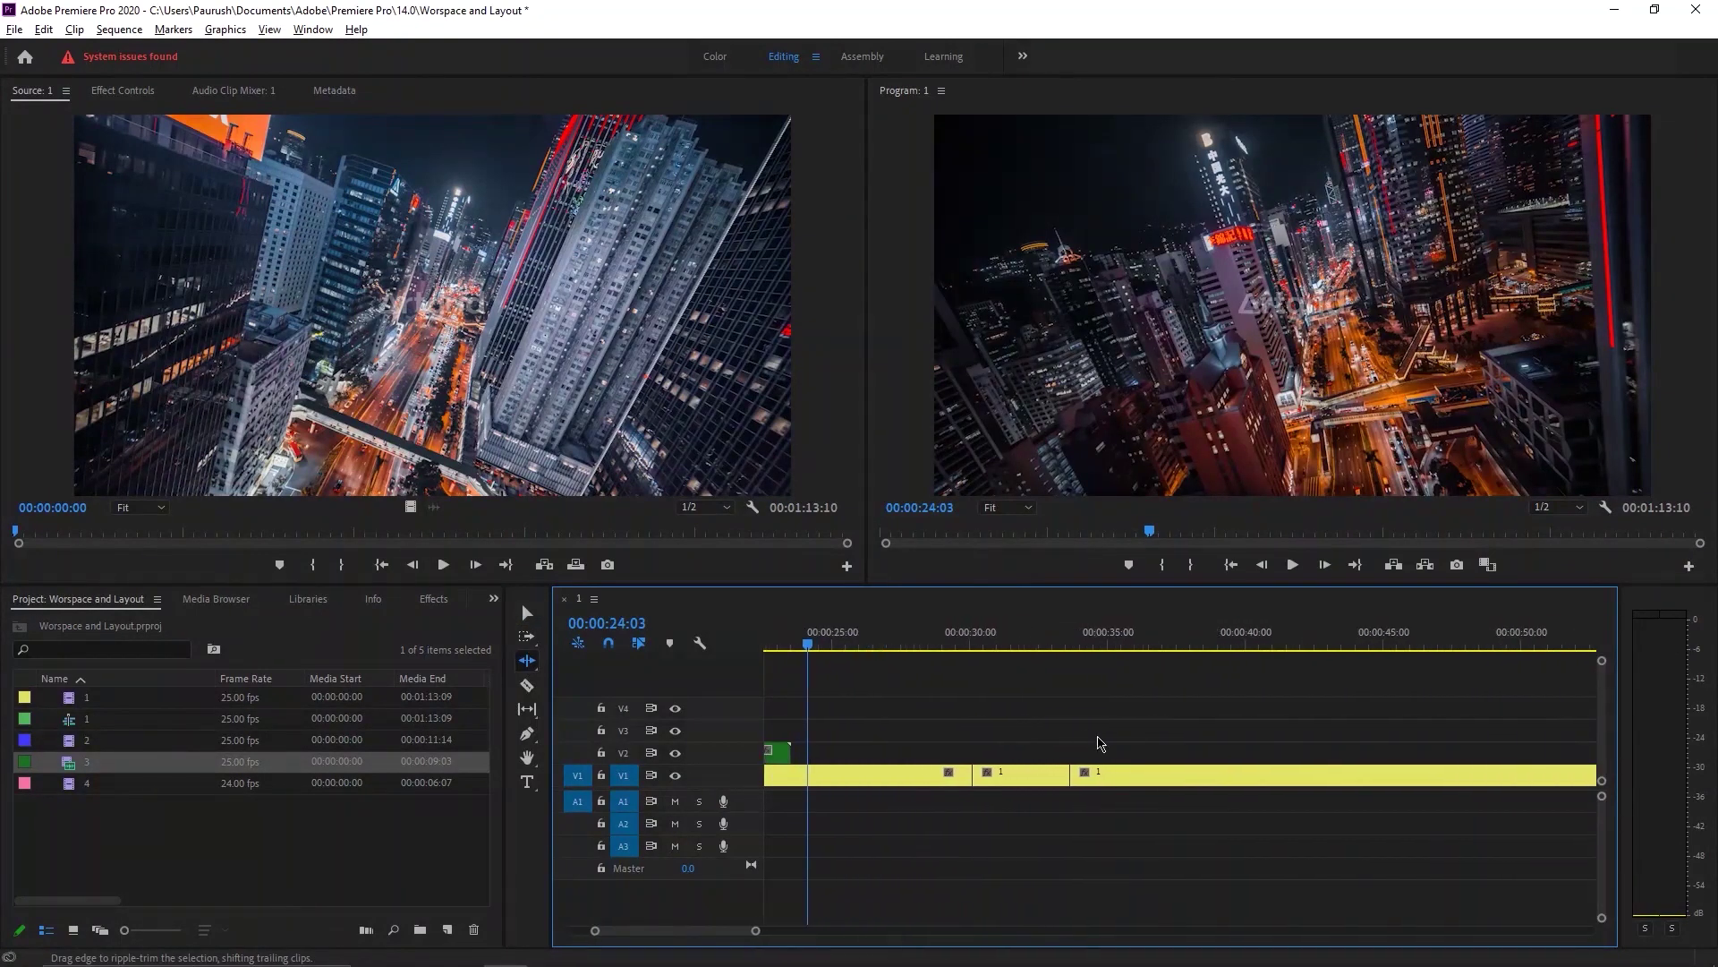
key("alt")
key("alt")
left_click(527, 612)
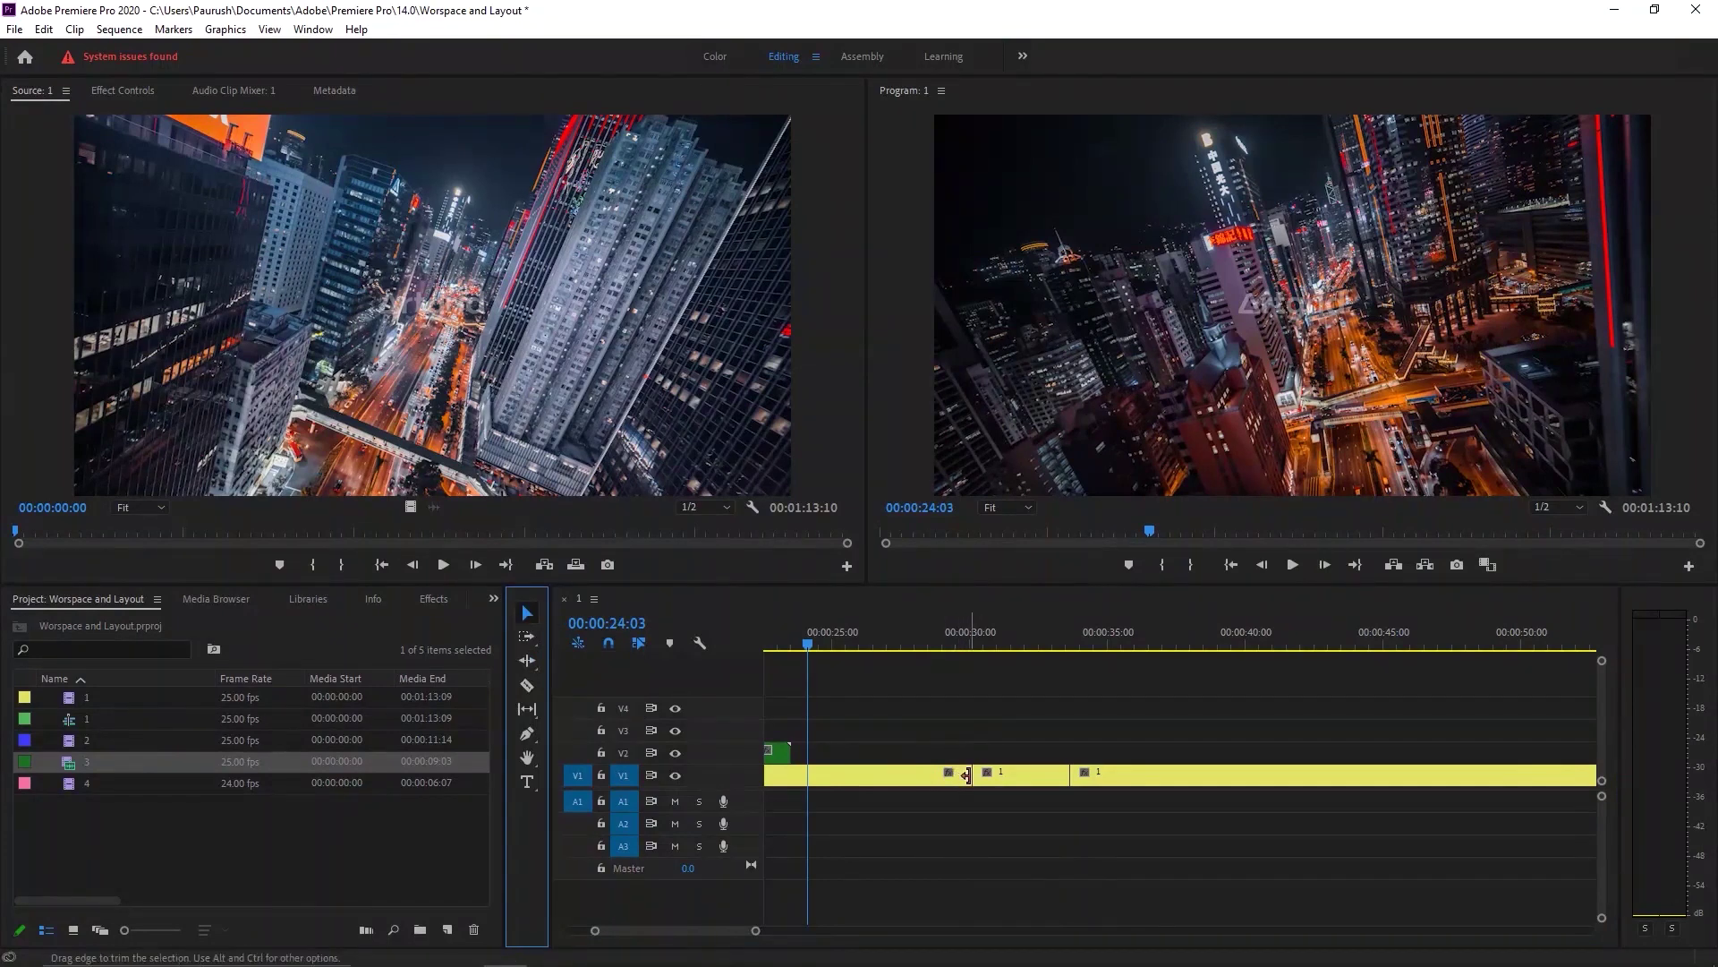
left_click_drag(972, 772, 928, 772)
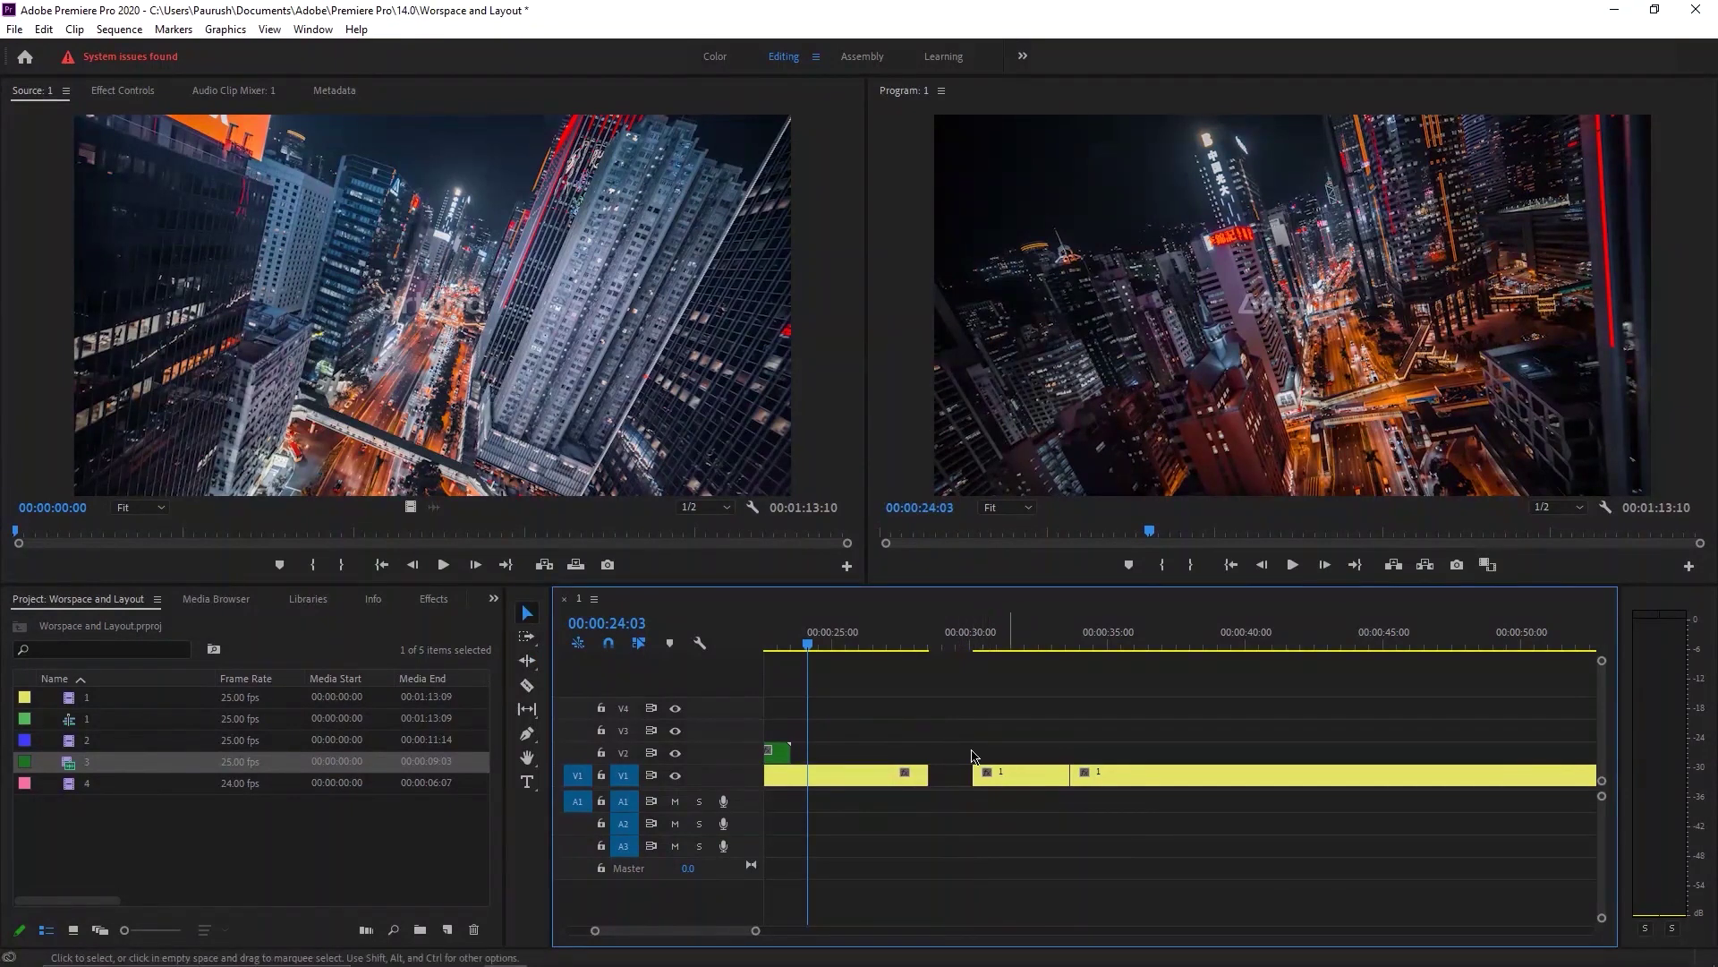
key("ctrl+z")
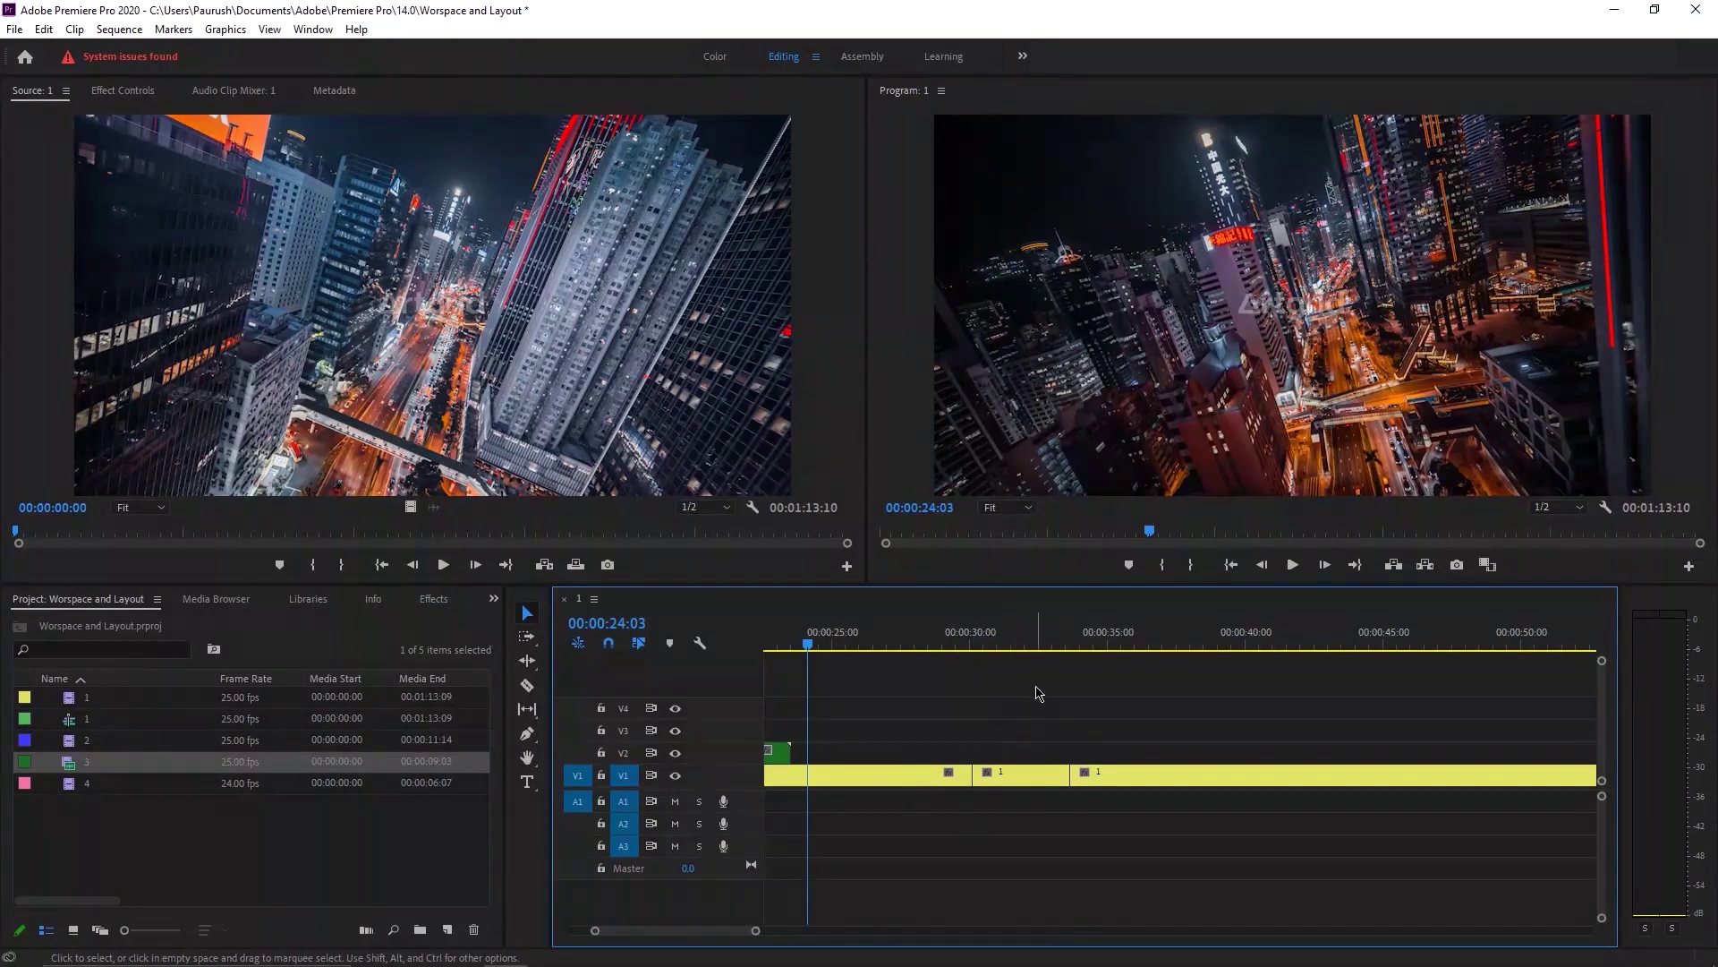
Ripple-trim the 00:00:30:03 edit left, cutting 00:00:03:09 and shortening the sequence to 00:01:10:01.
key("b")
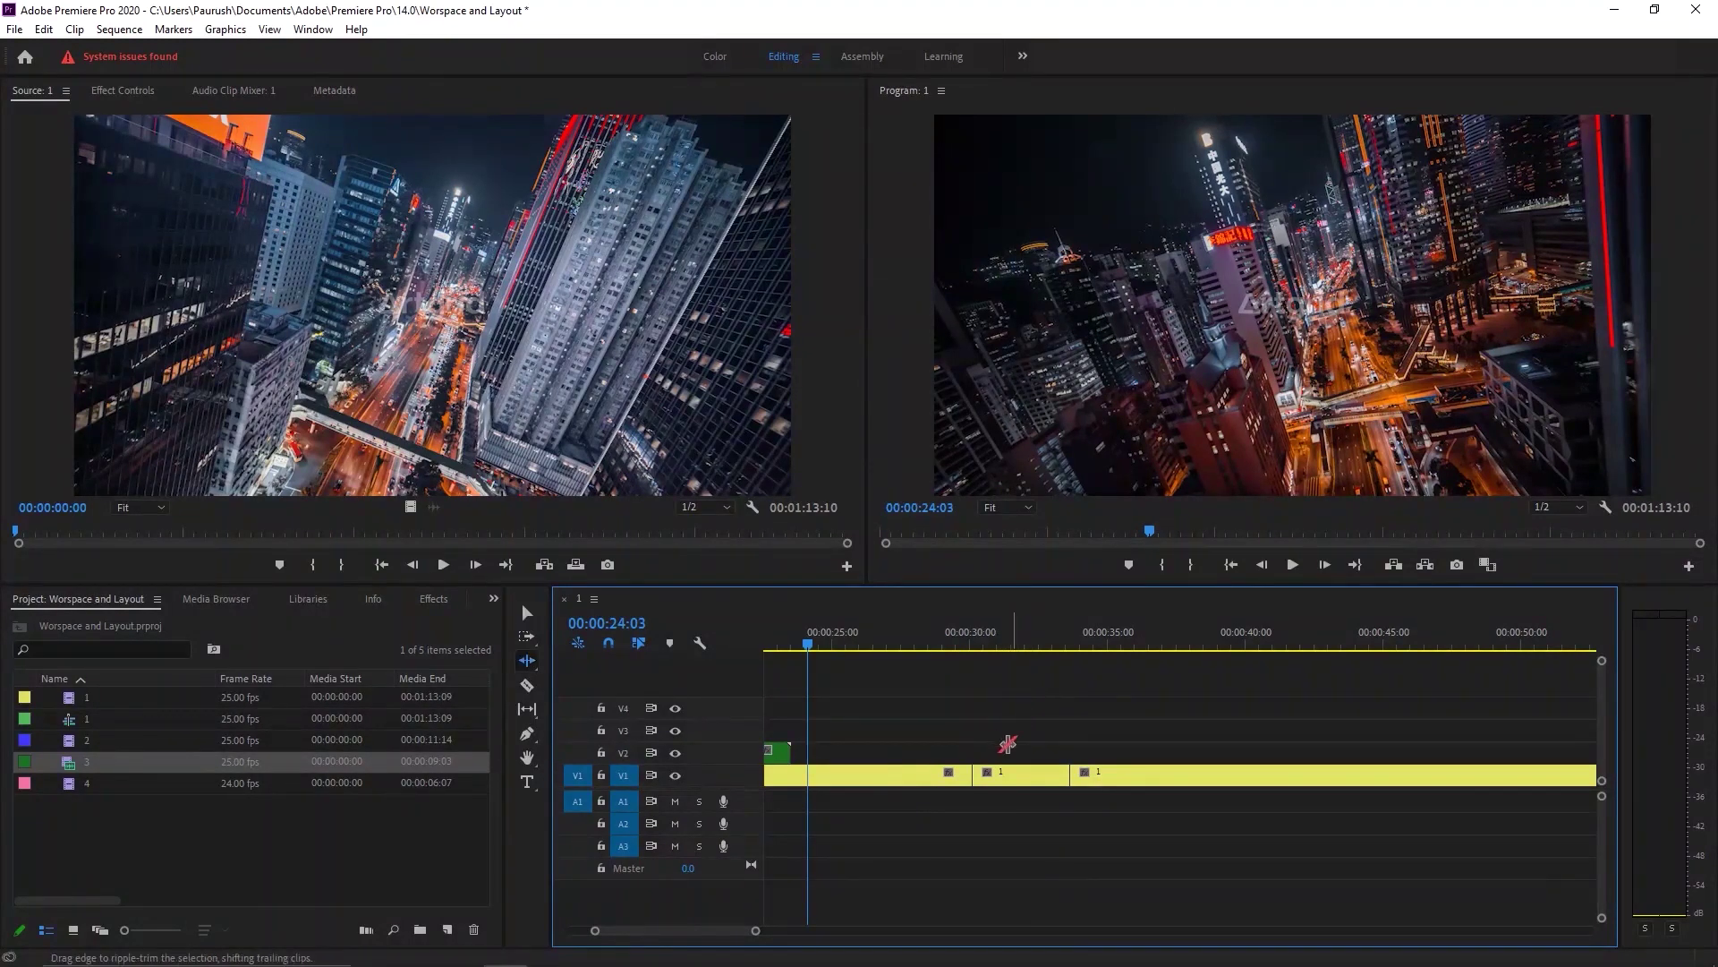
left_click_drag(980, 776, 944, 777)
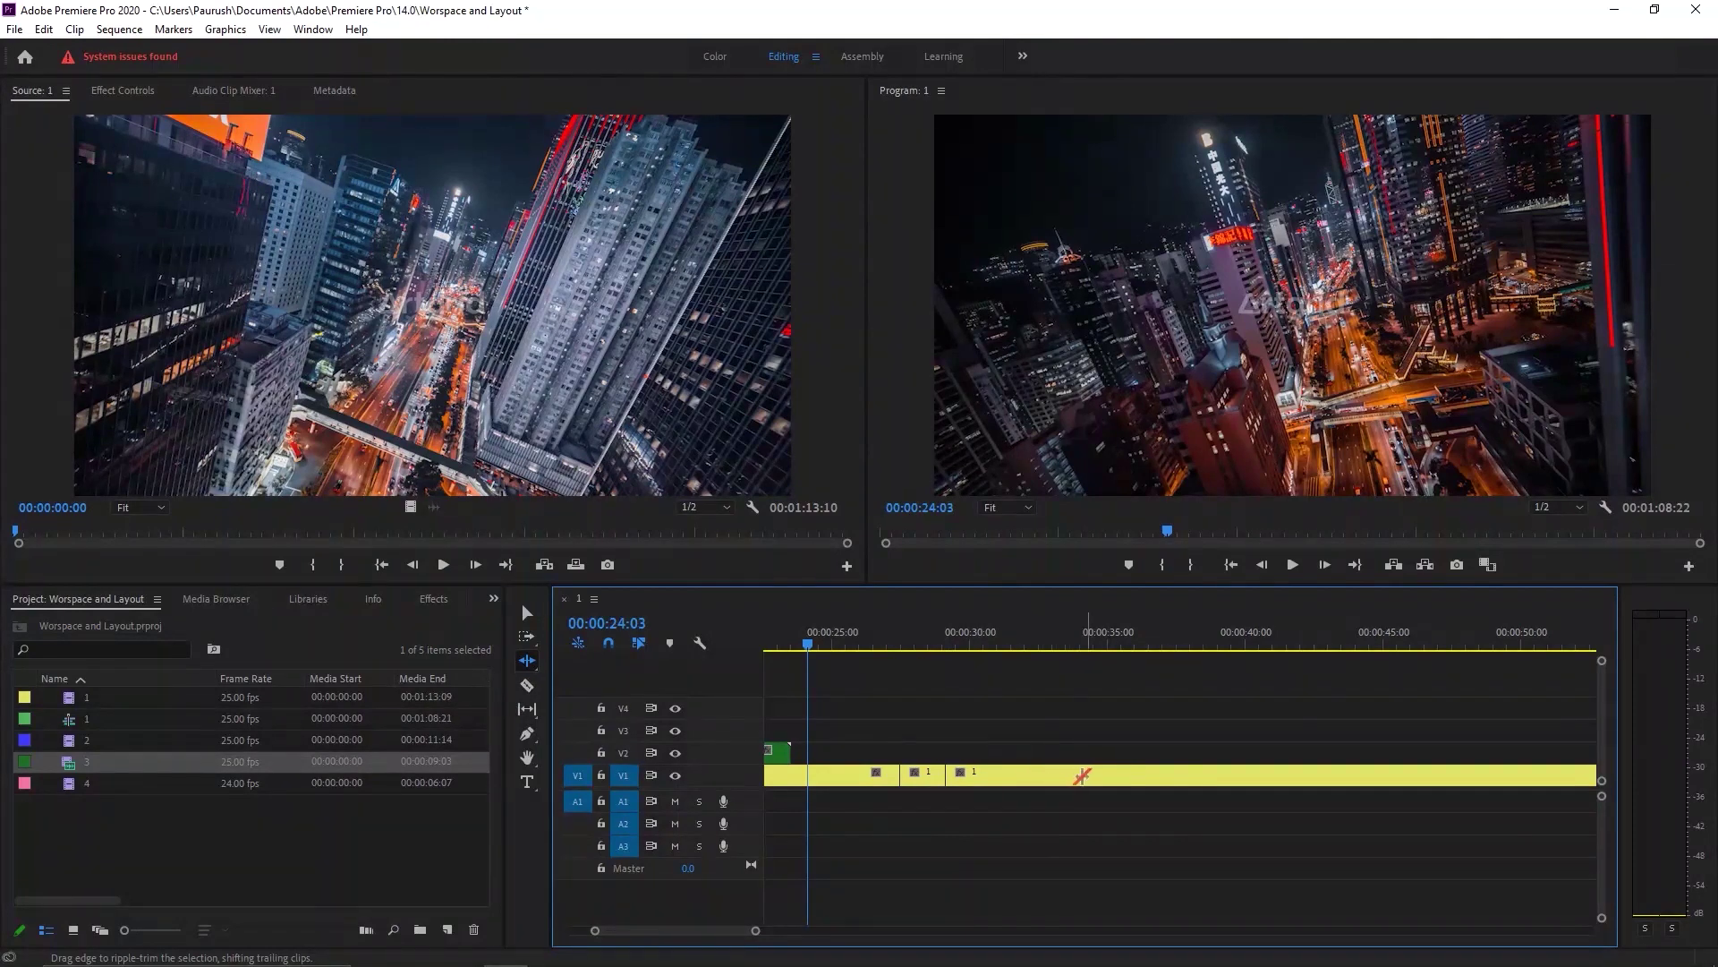
key("ctrl+z")
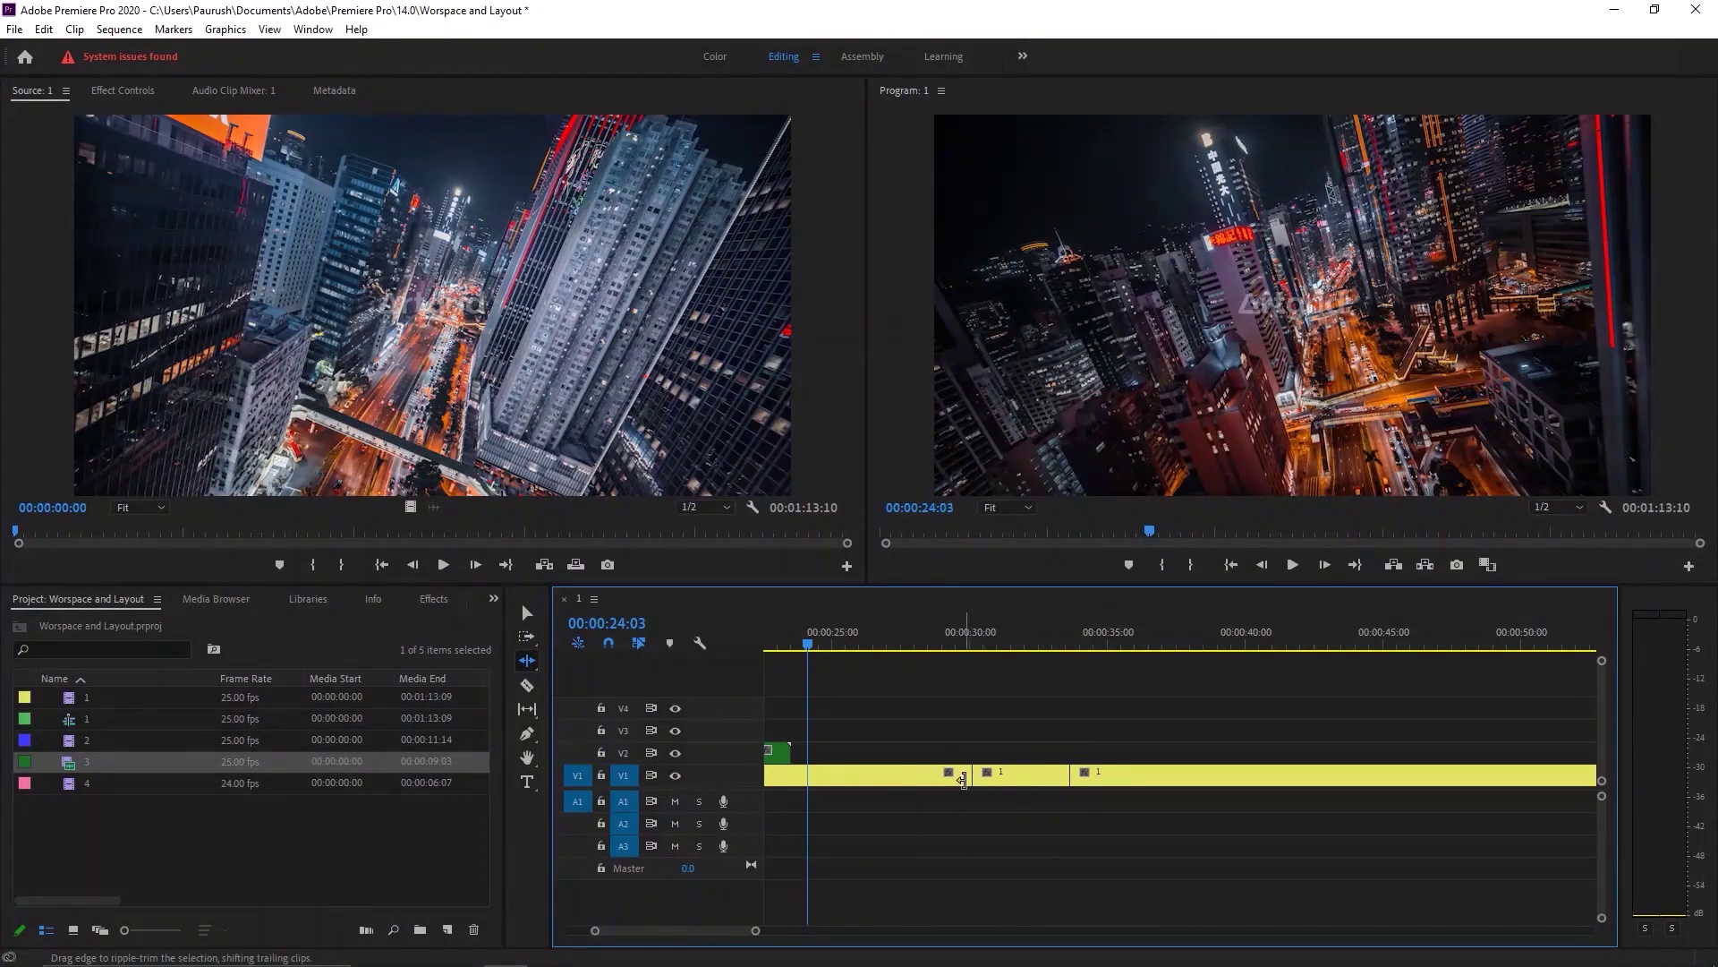
left_click_drag(964, 779, 877, 785)
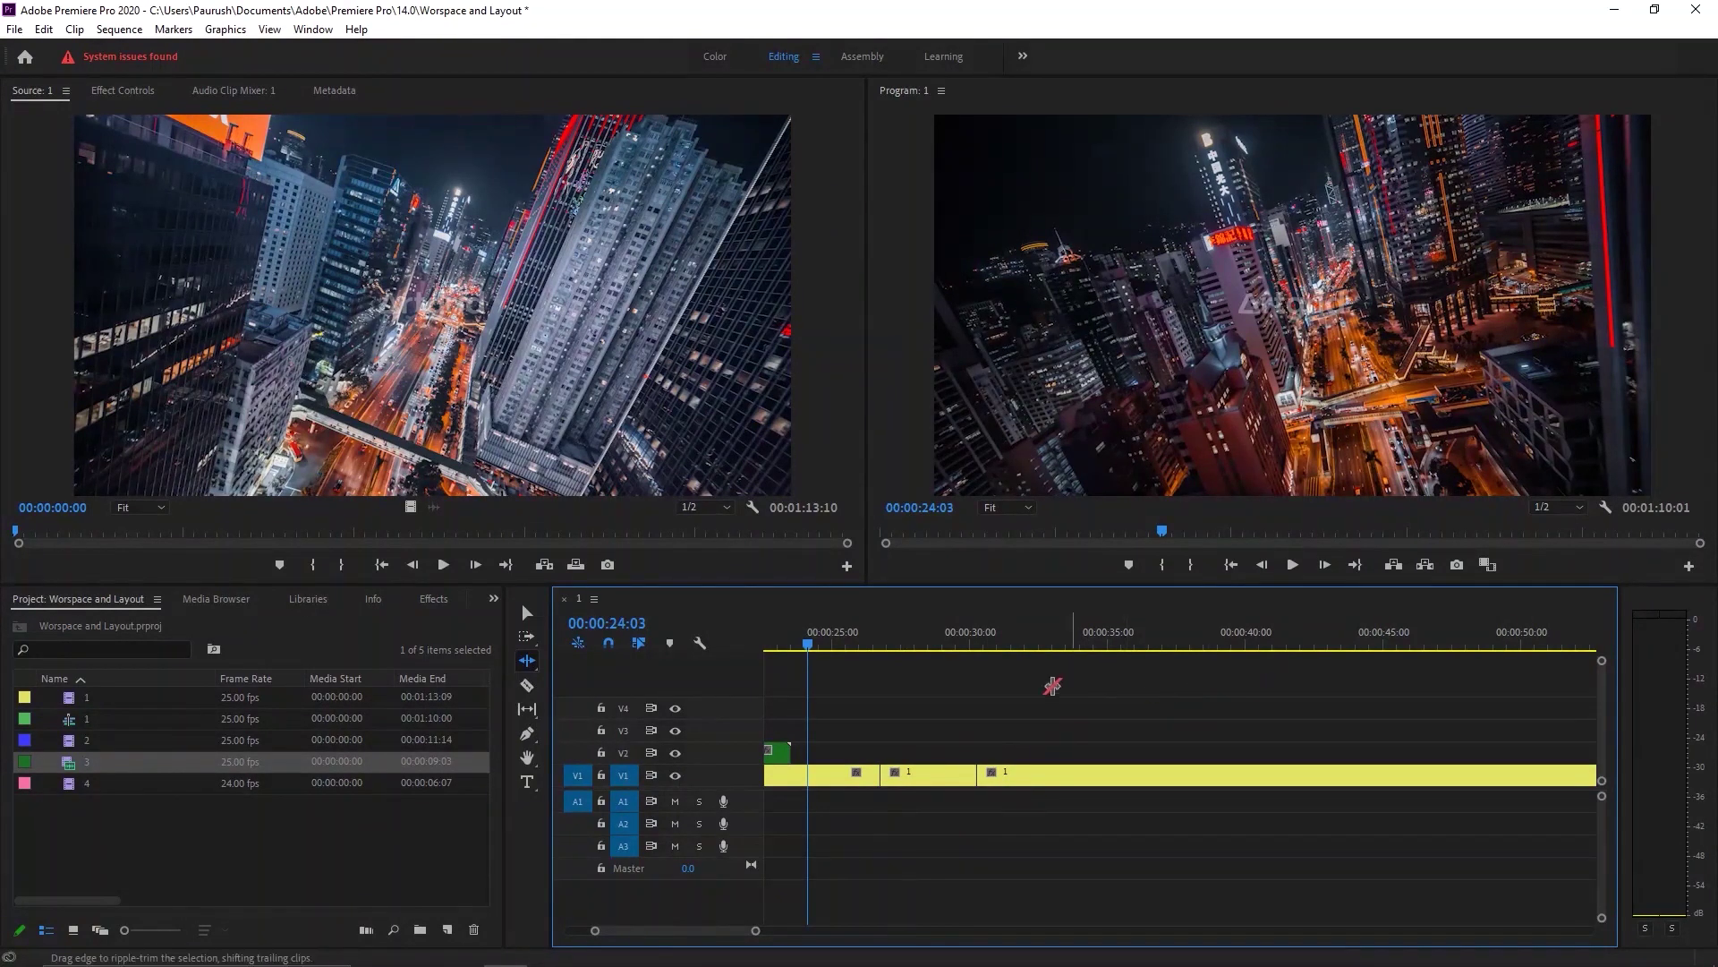
left_click(528, 664)
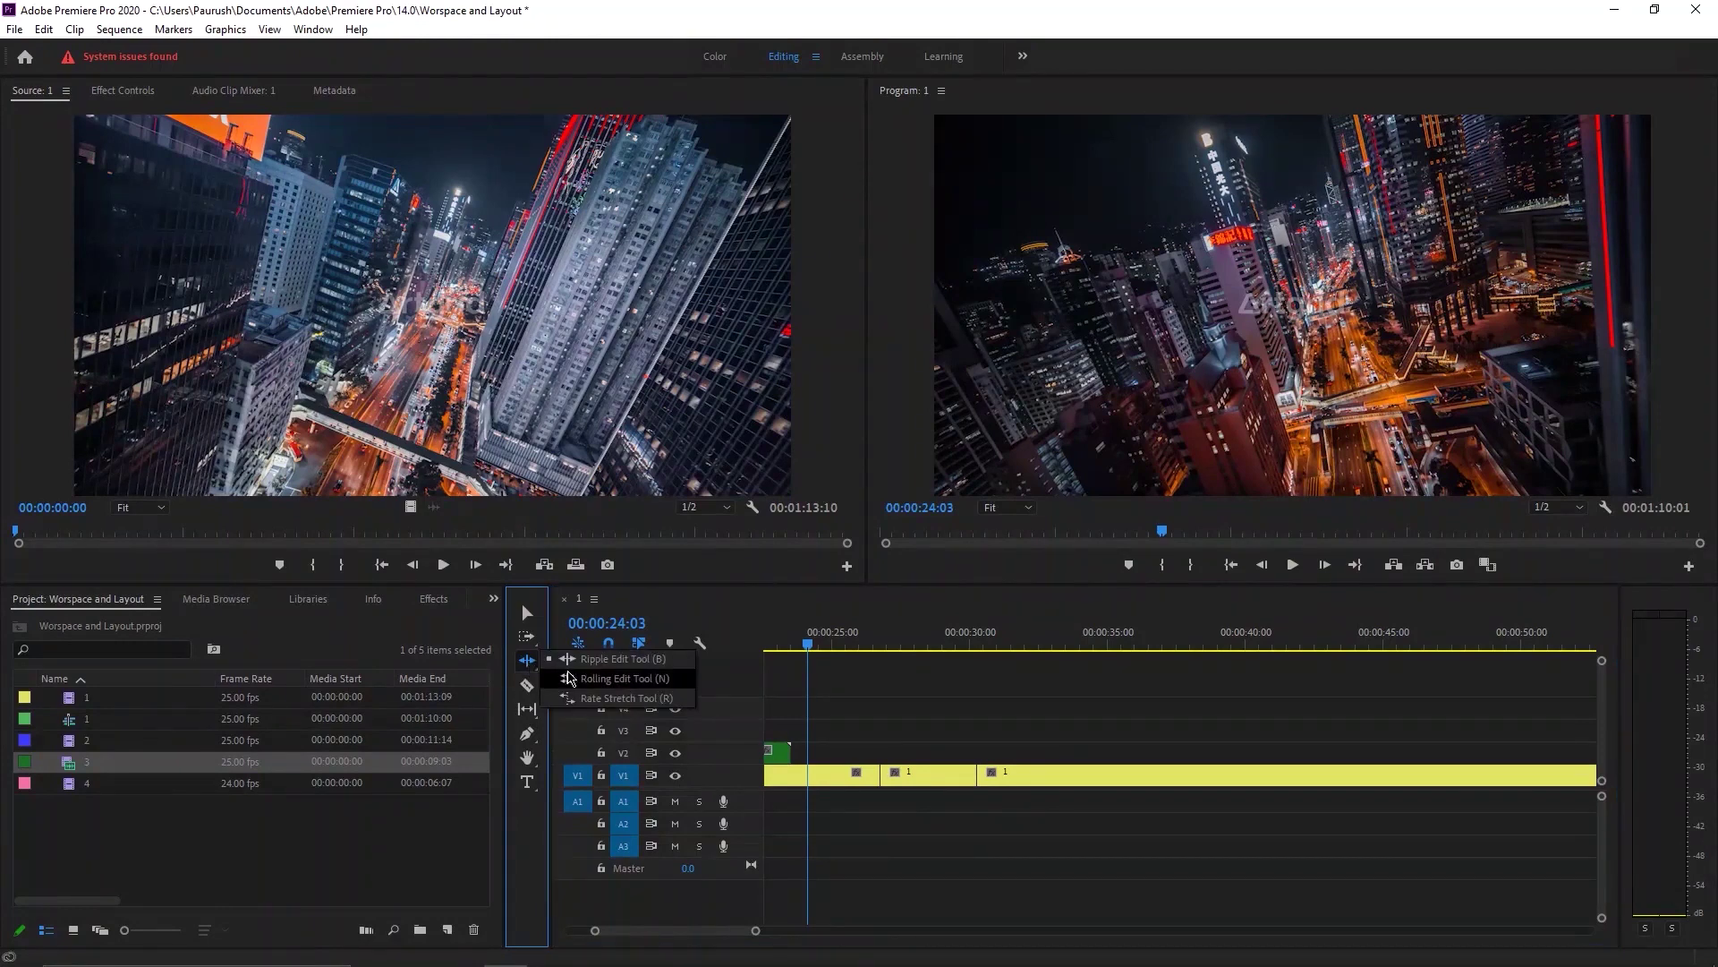
Roll the cut between the V1 pieces by 19 frames with the Rolling Edit tool.
left_click(582, 680)
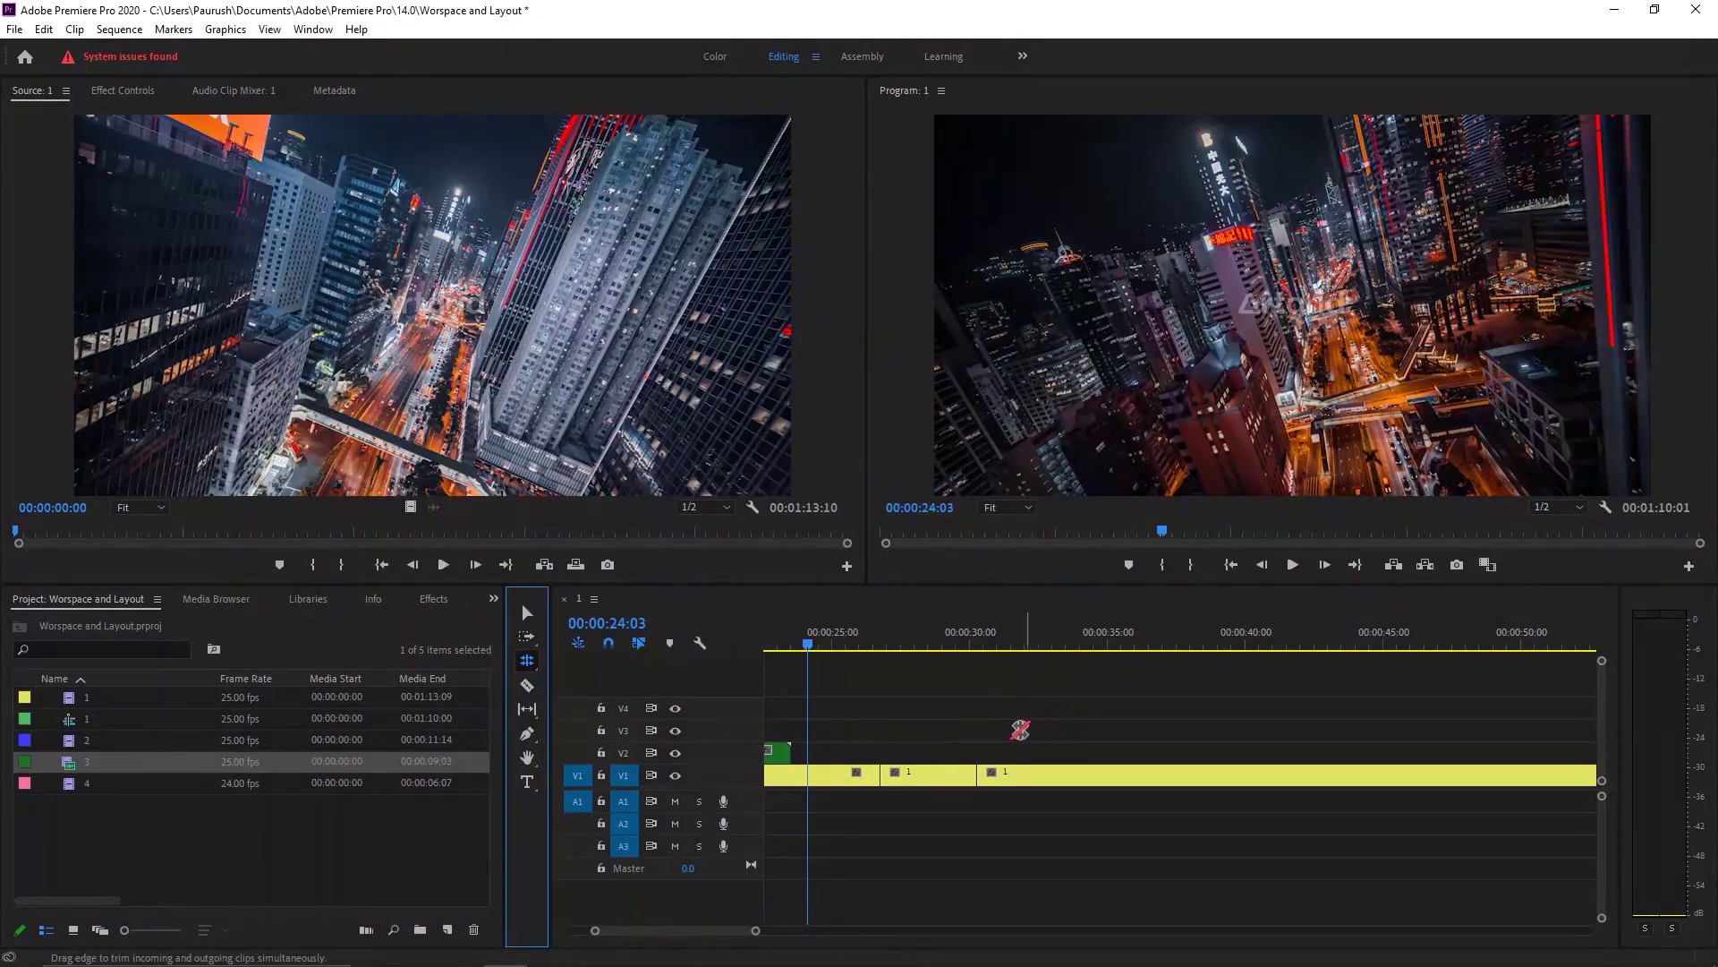
left_click(882, 773)
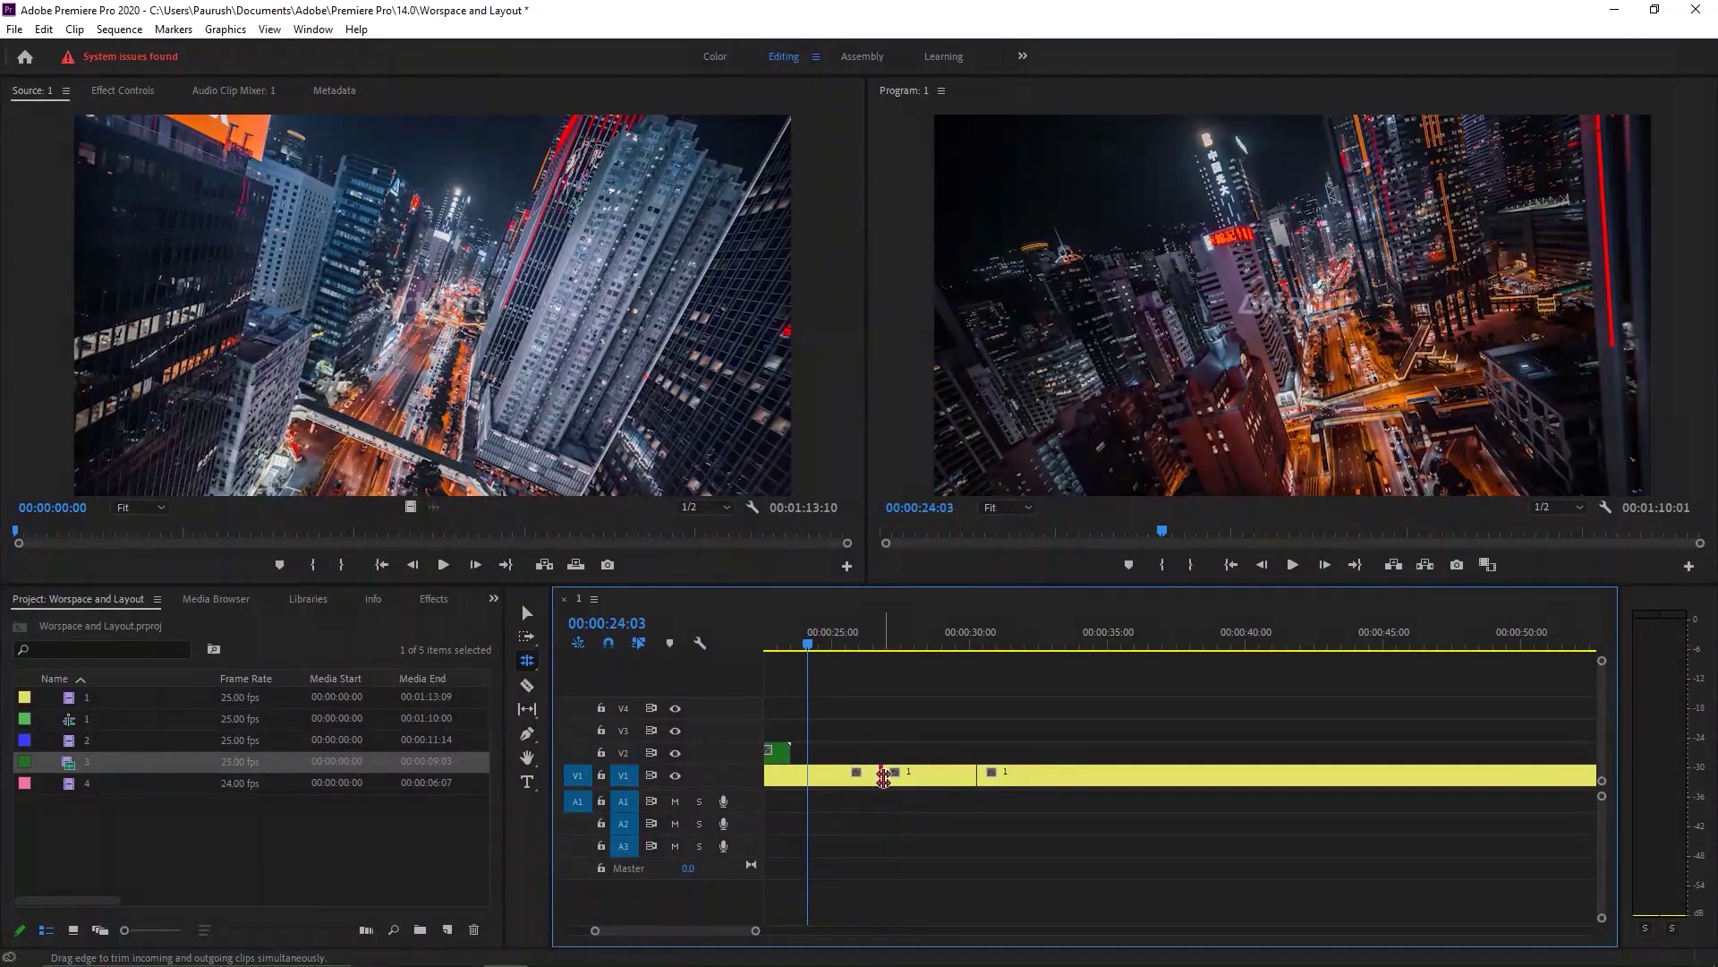
left_click_drag(883, 778, 920, 779)
Move the green clip from V2 onto V1 after the yellow clip, making the sequence 00:01:18:03.
scroll(956, 759, "down", 5)
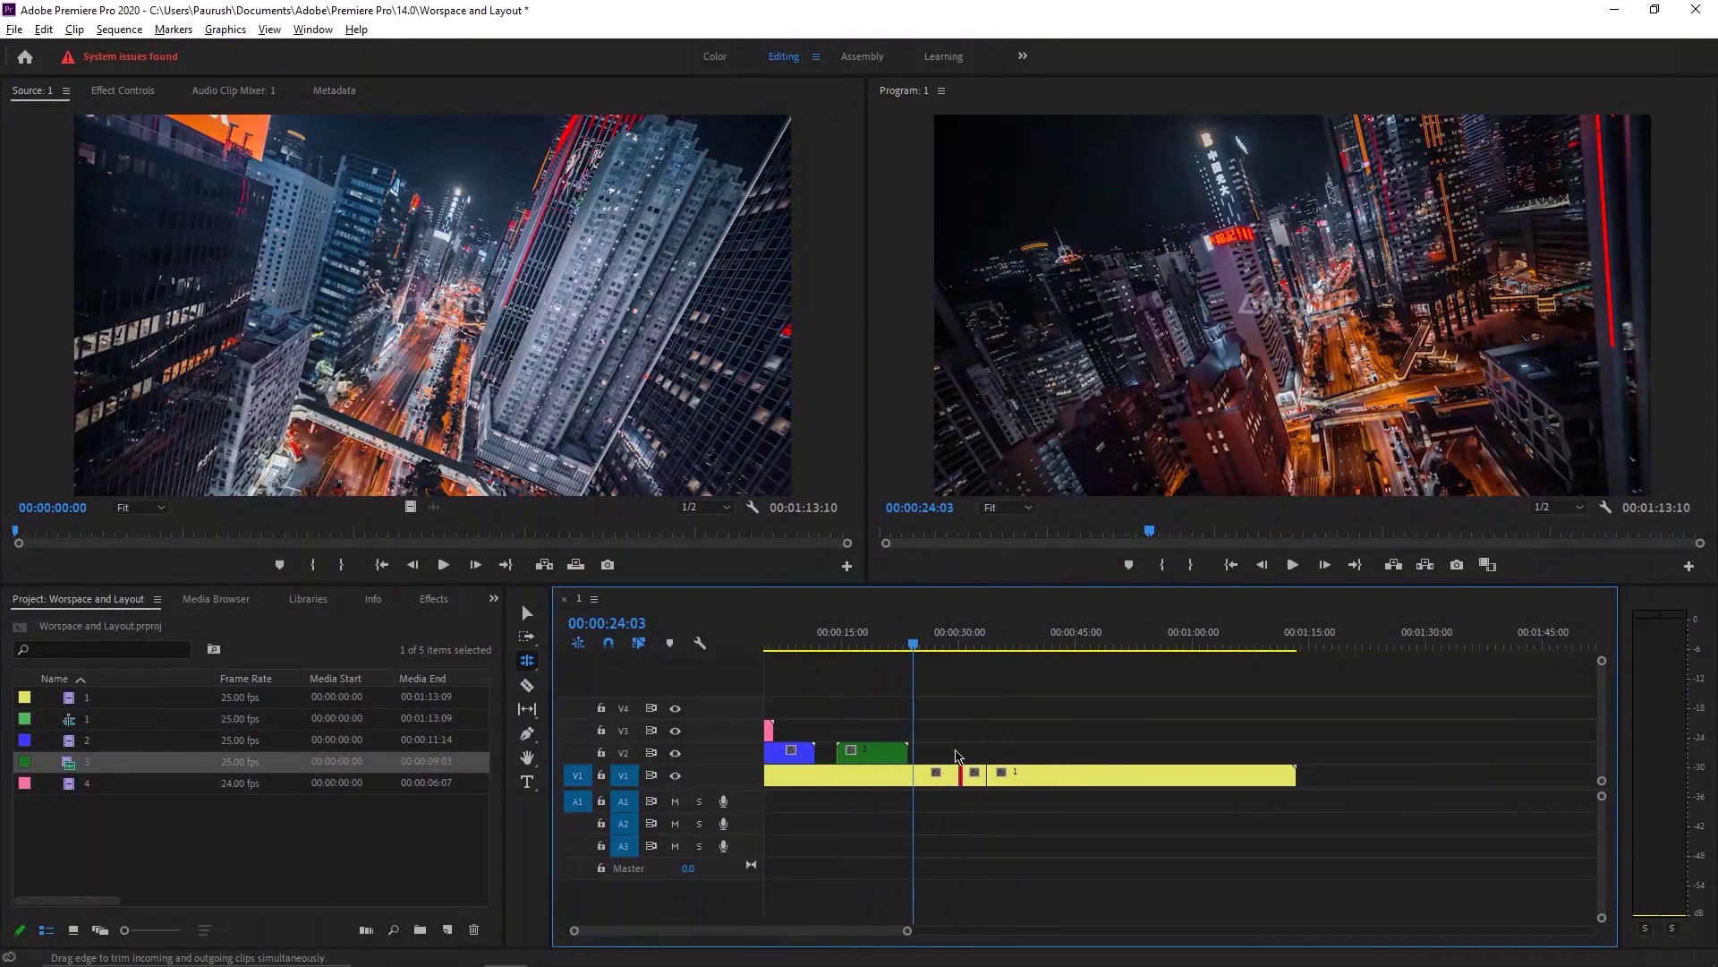
key("v")
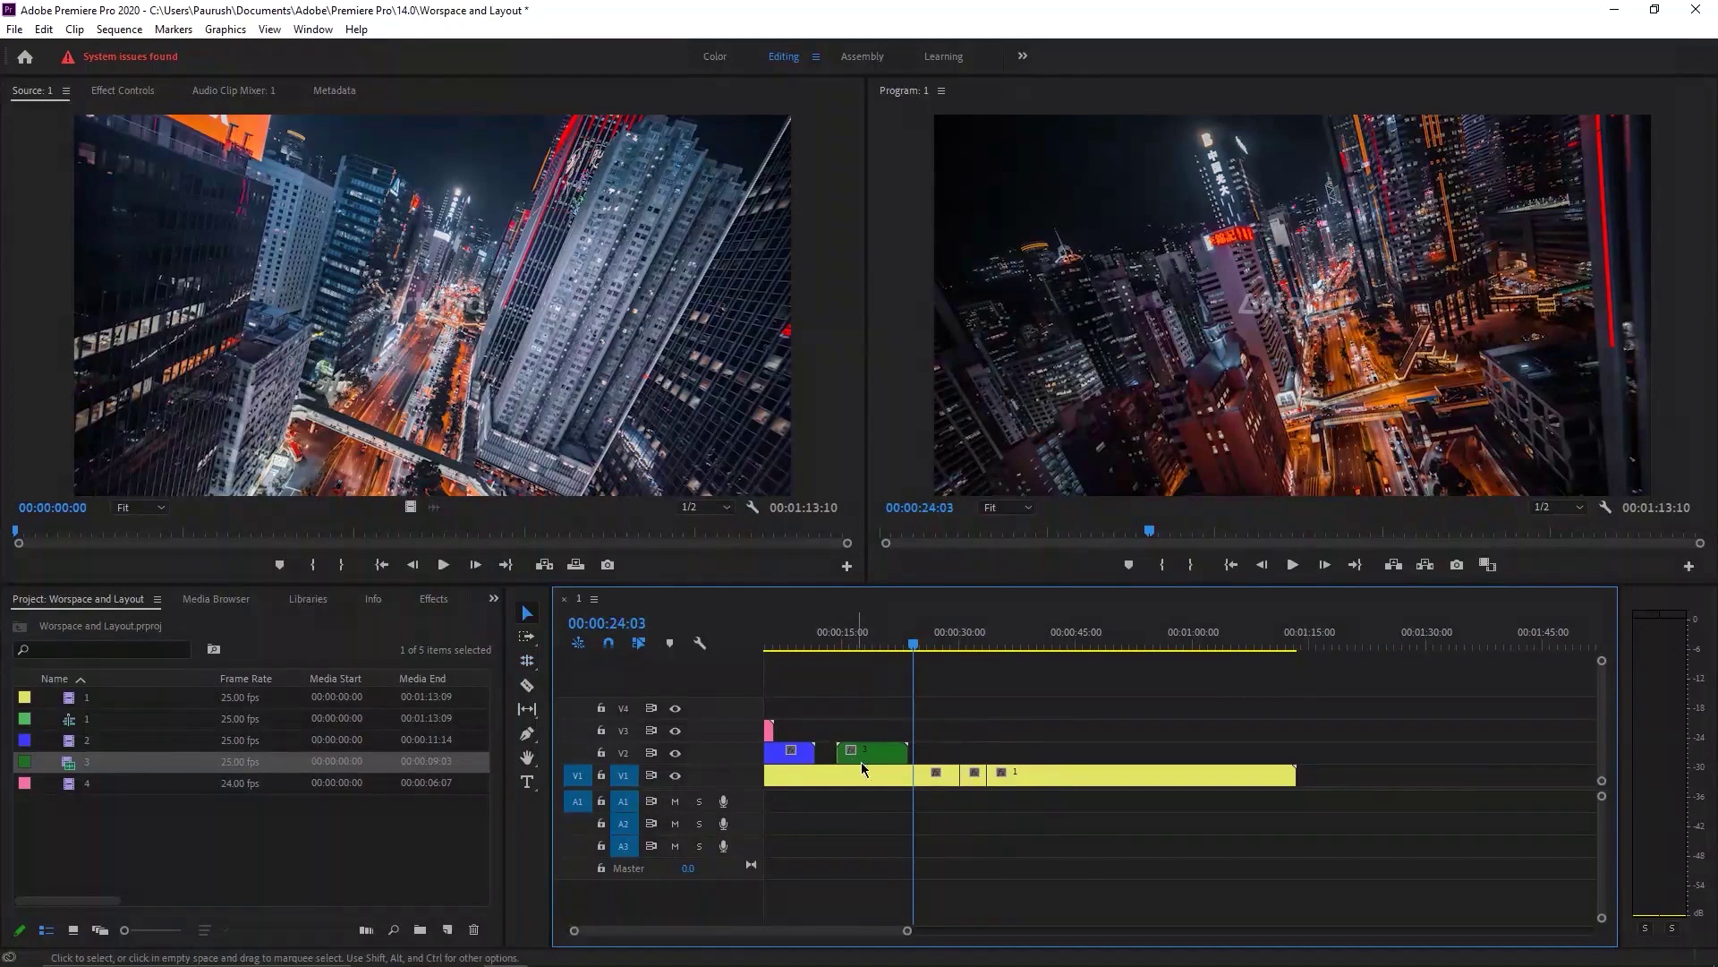
left_click(861, 752)
left_click_drag(1305, 736, 1325, 788)
left_click(1308, 783)
Delete the long yellow V1 clip and slide the short yellow clip against the green clip.
left_click_drag(1253, 736, 1248, 830)
key("Delete")
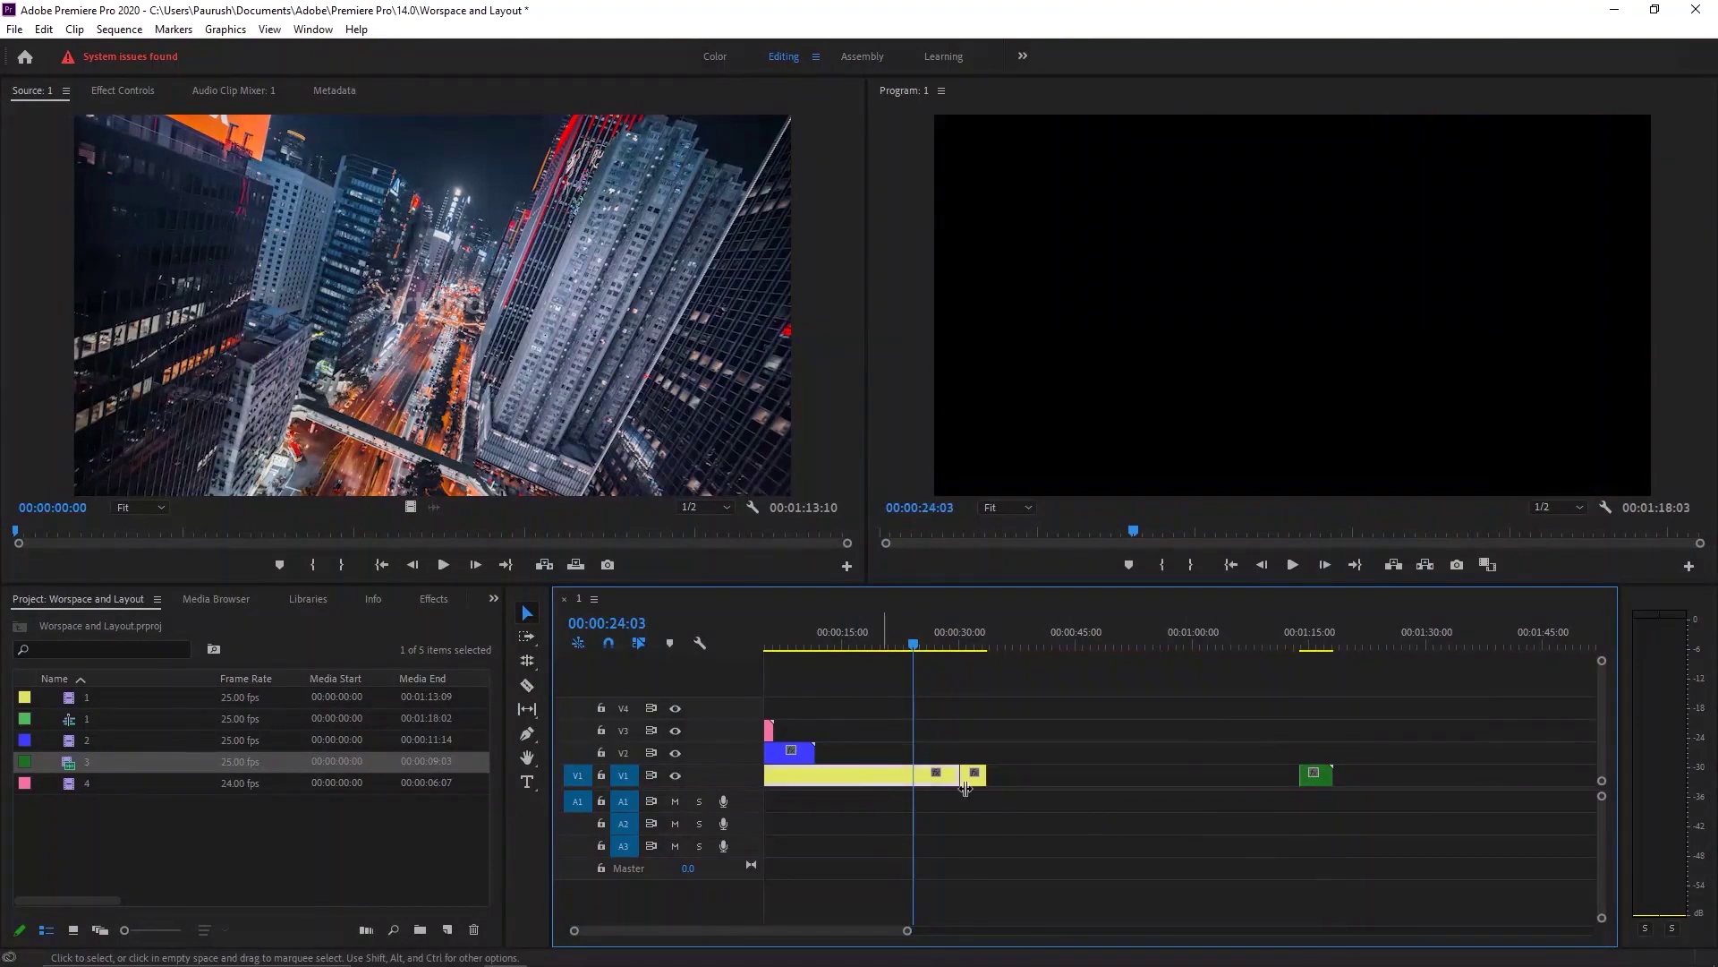
key("Delete")
left_click_drag(967, 787, 1282, 791)
Park the playhead at 00:01:11:18, then roll the yellow–green cut later and back earlier.
scroll(1297, 779, "up", 3)
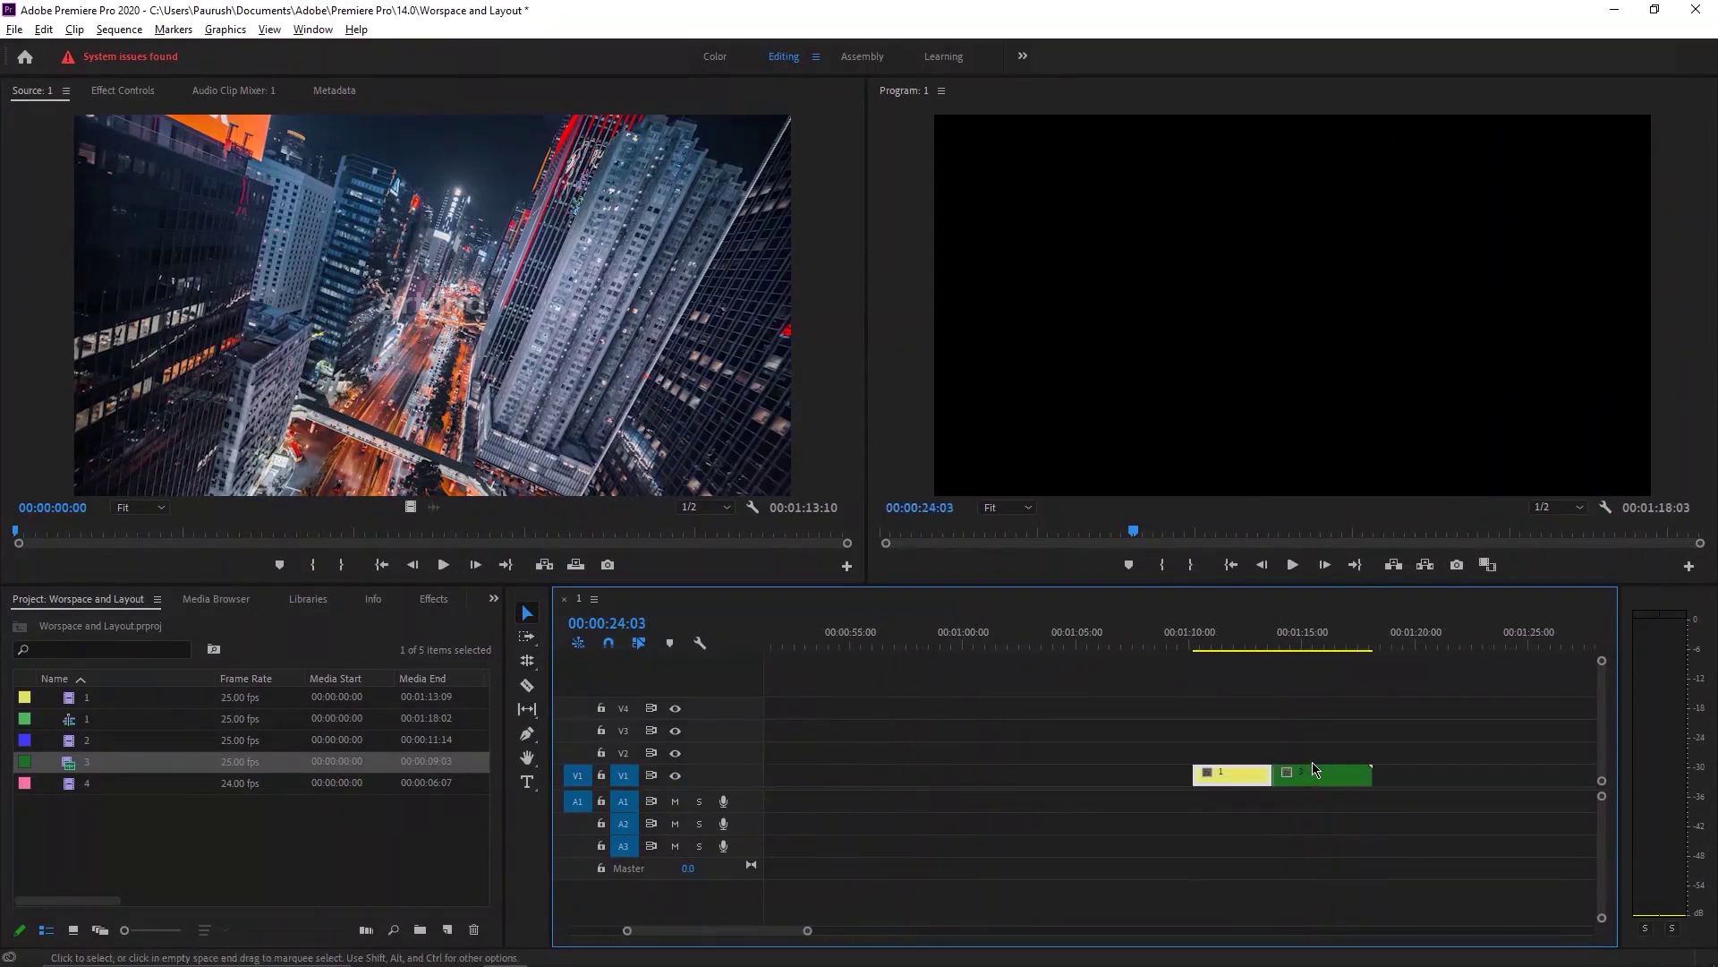
scroll(1313, 768, "up", 1)
mouse_move(1200, 648)
left_mouse_down()
mouse_move(1184, 648)
mouse_move(1214, 648)
left_mouse_up()
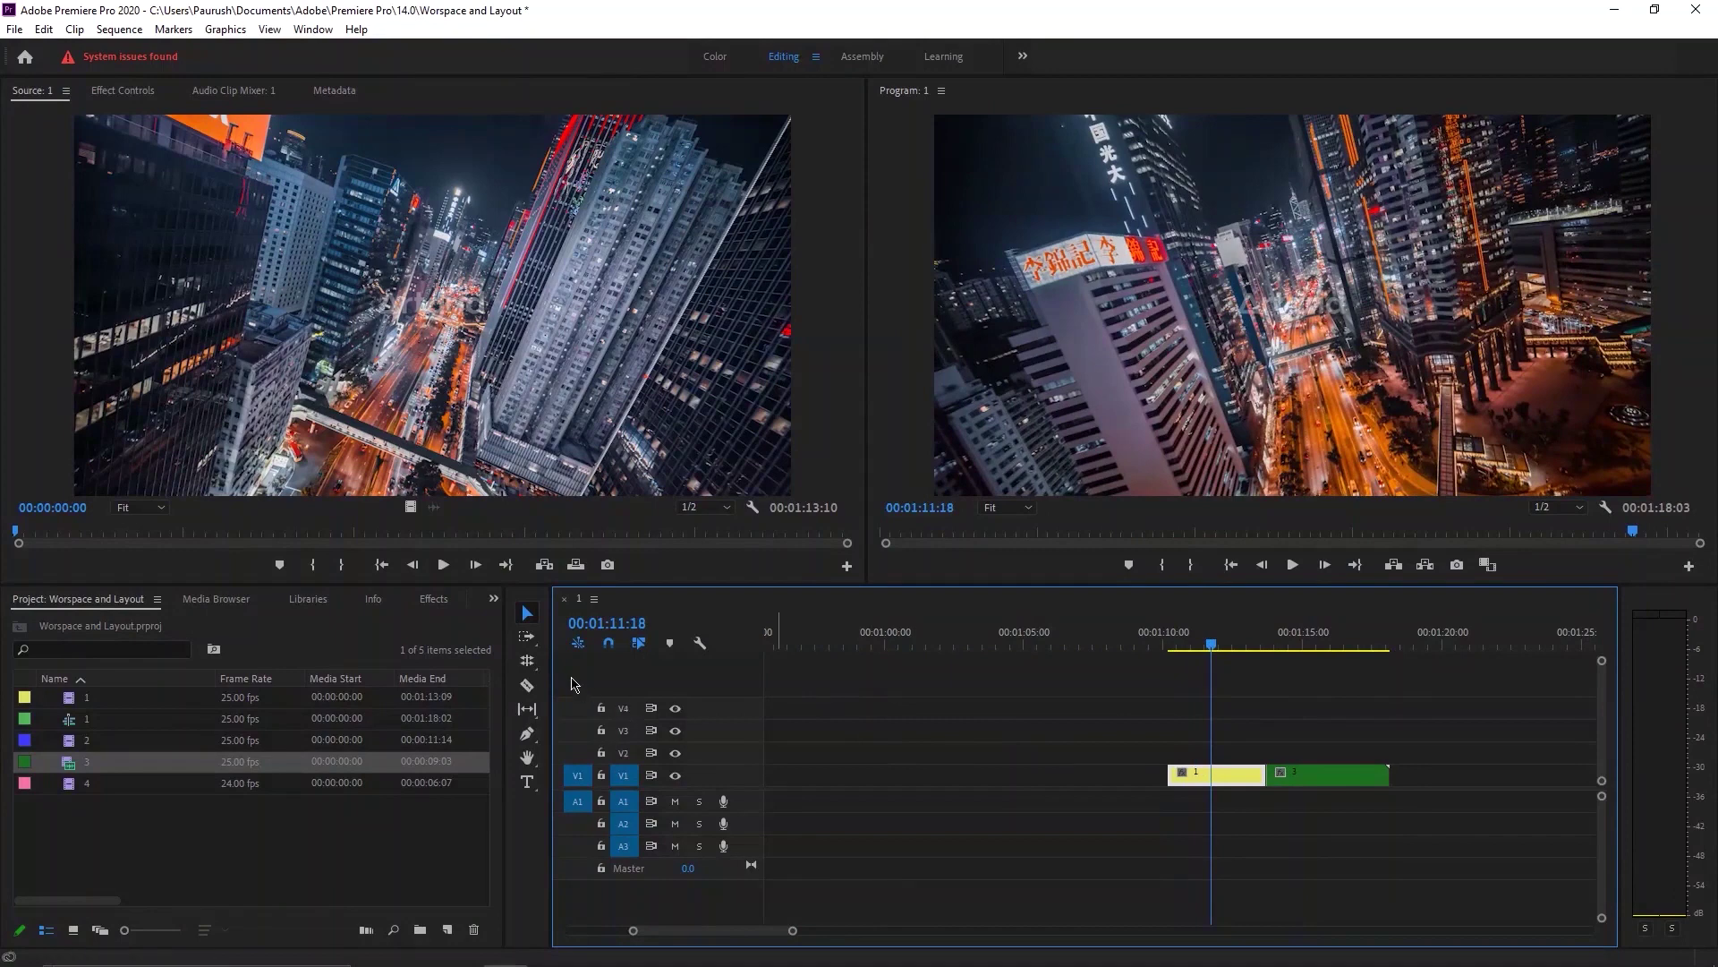
left_click(535, 665)
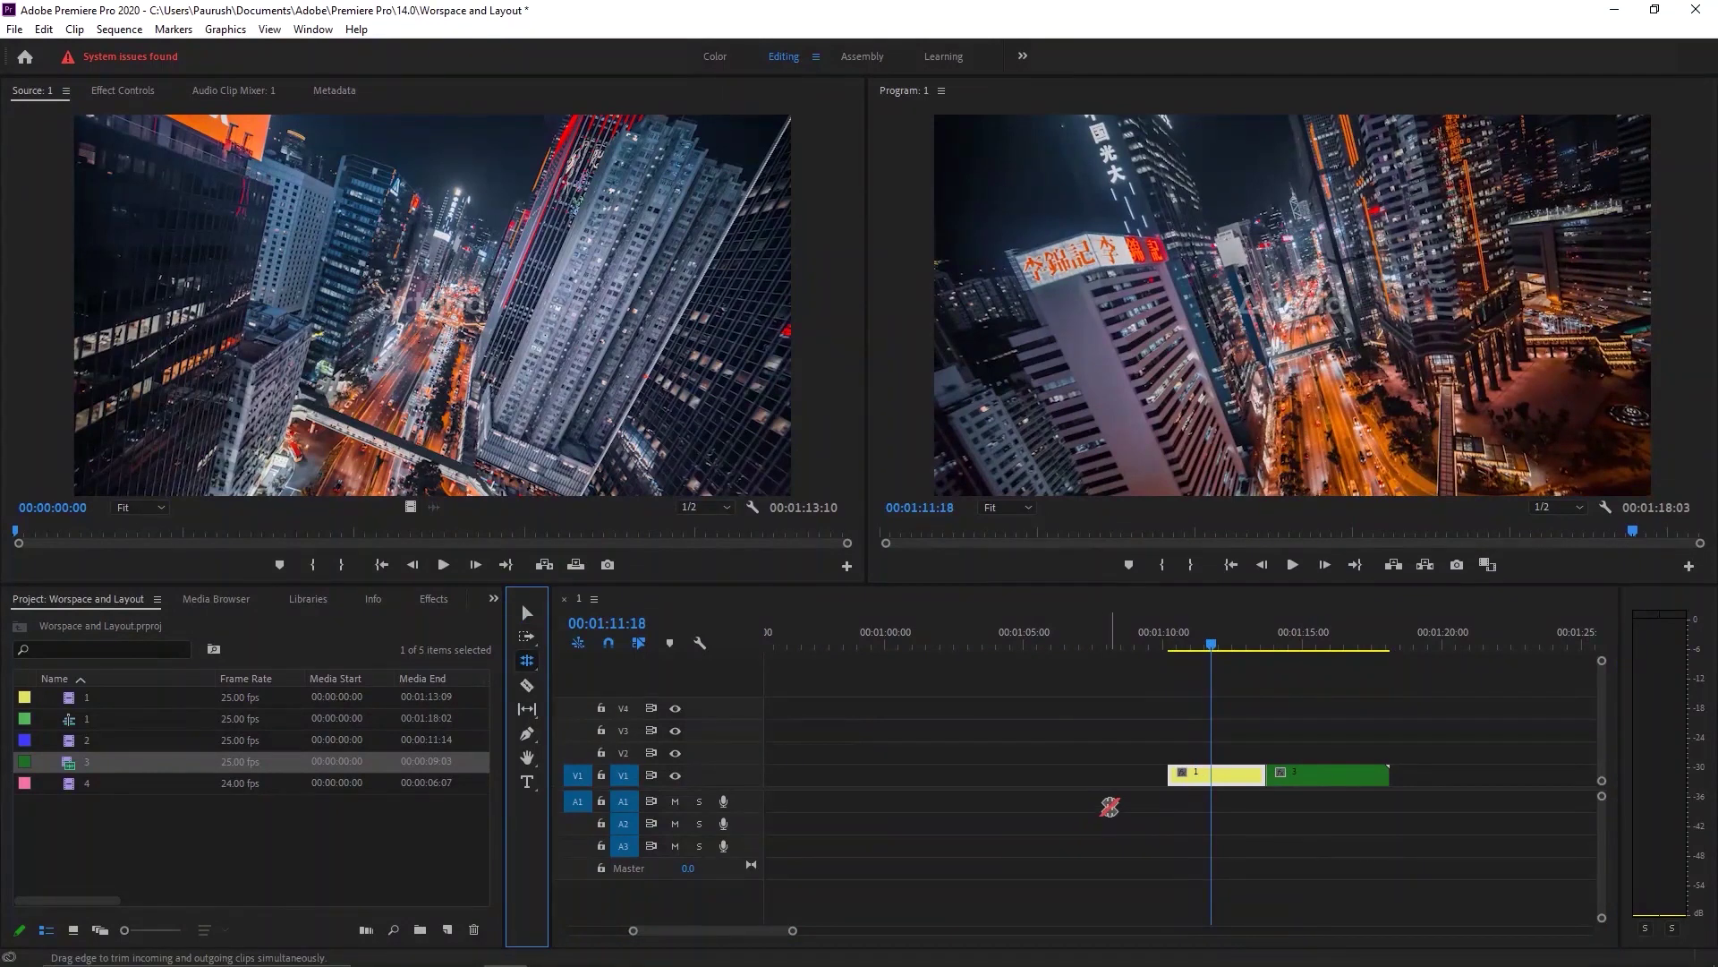
left_click(1263, 775)
left_click_drag(1263, 775, 1321, 776)
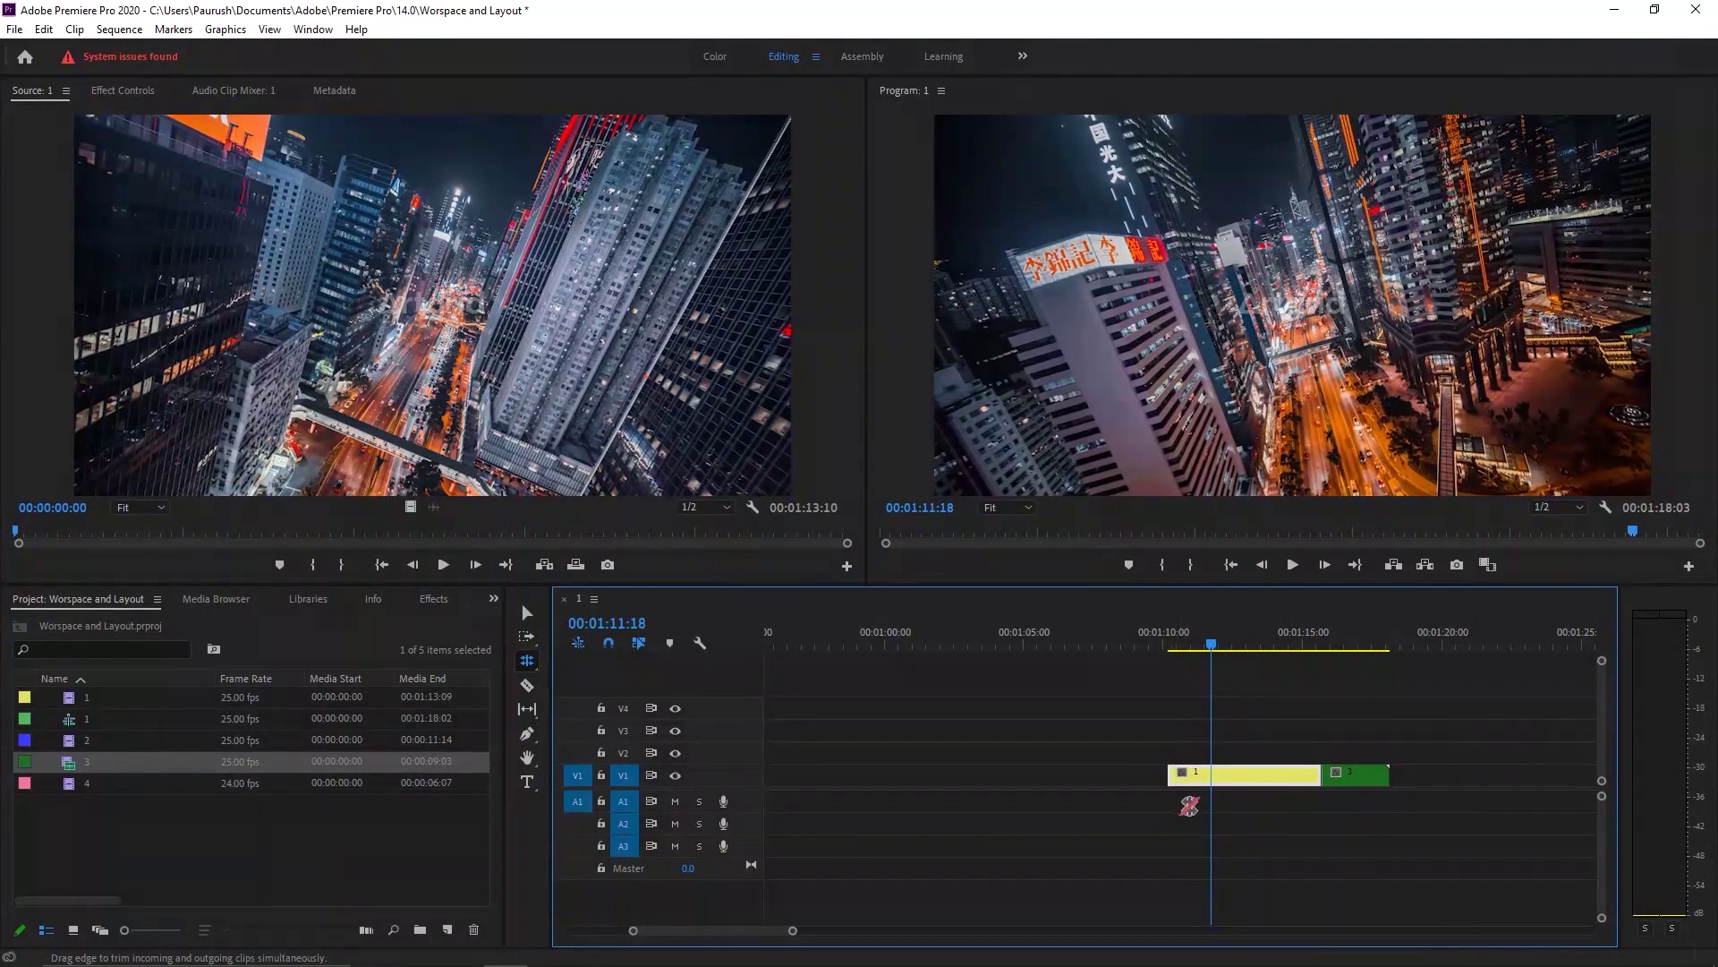
left_click_drag(1328, 775, 1272, 775)
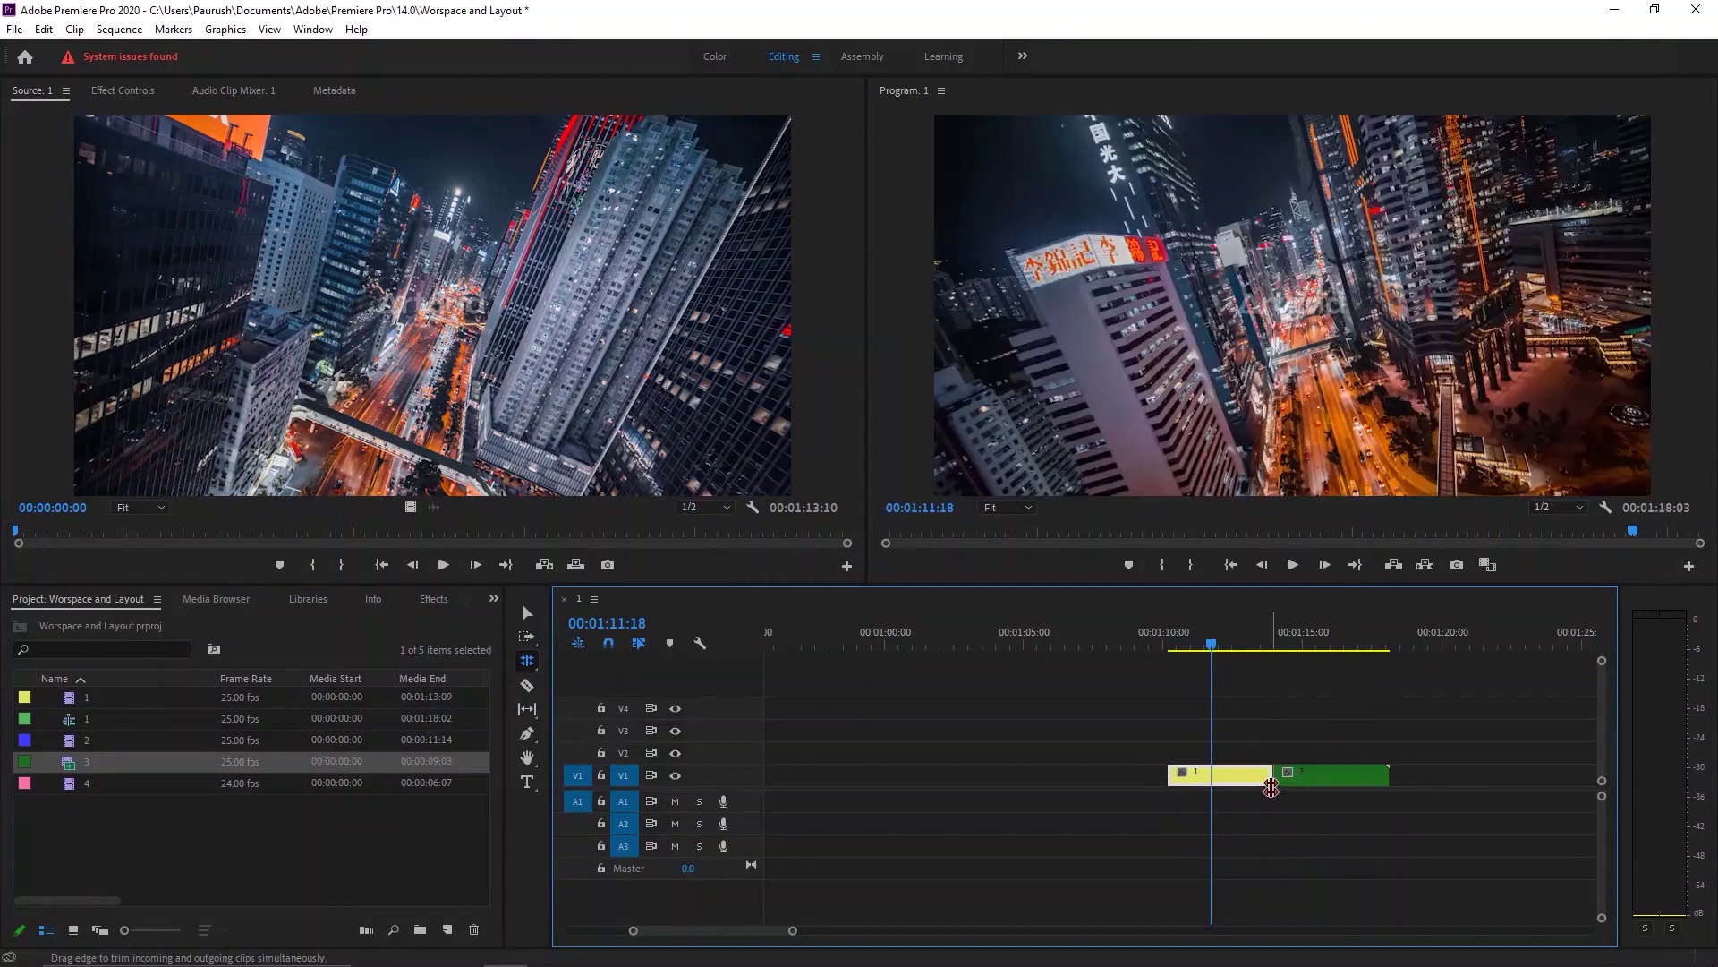
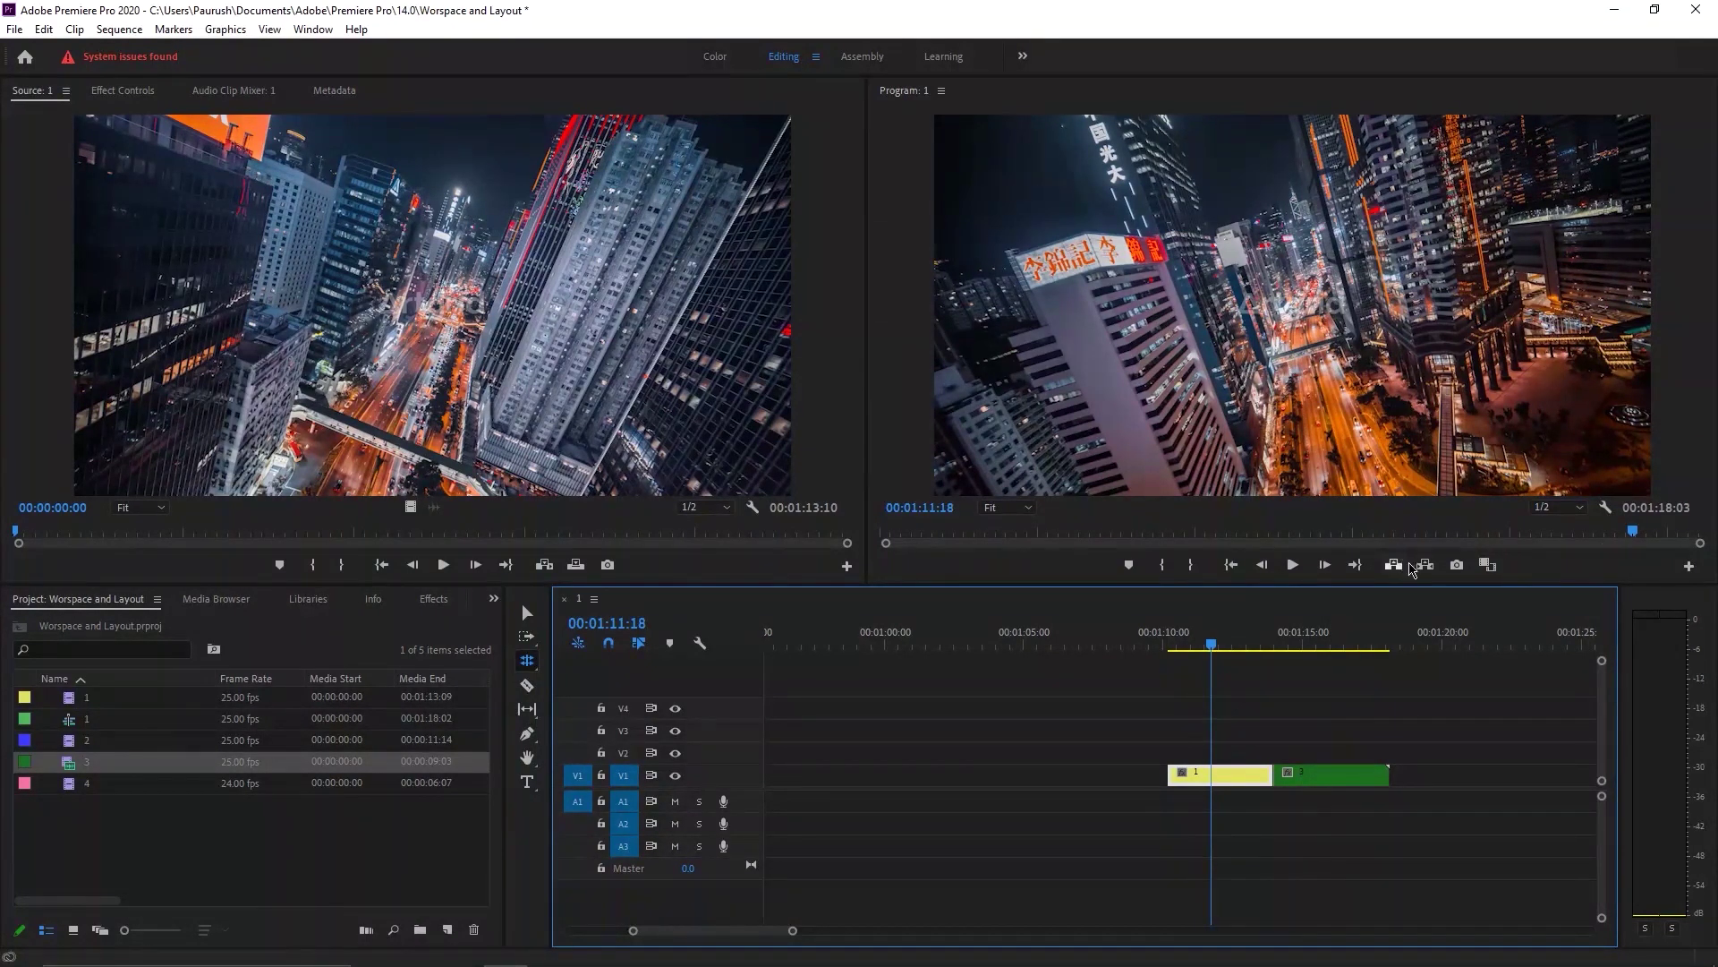
Delete both V1 clips, then drop project clip 1 onto V1 at 00:00.
key("v")
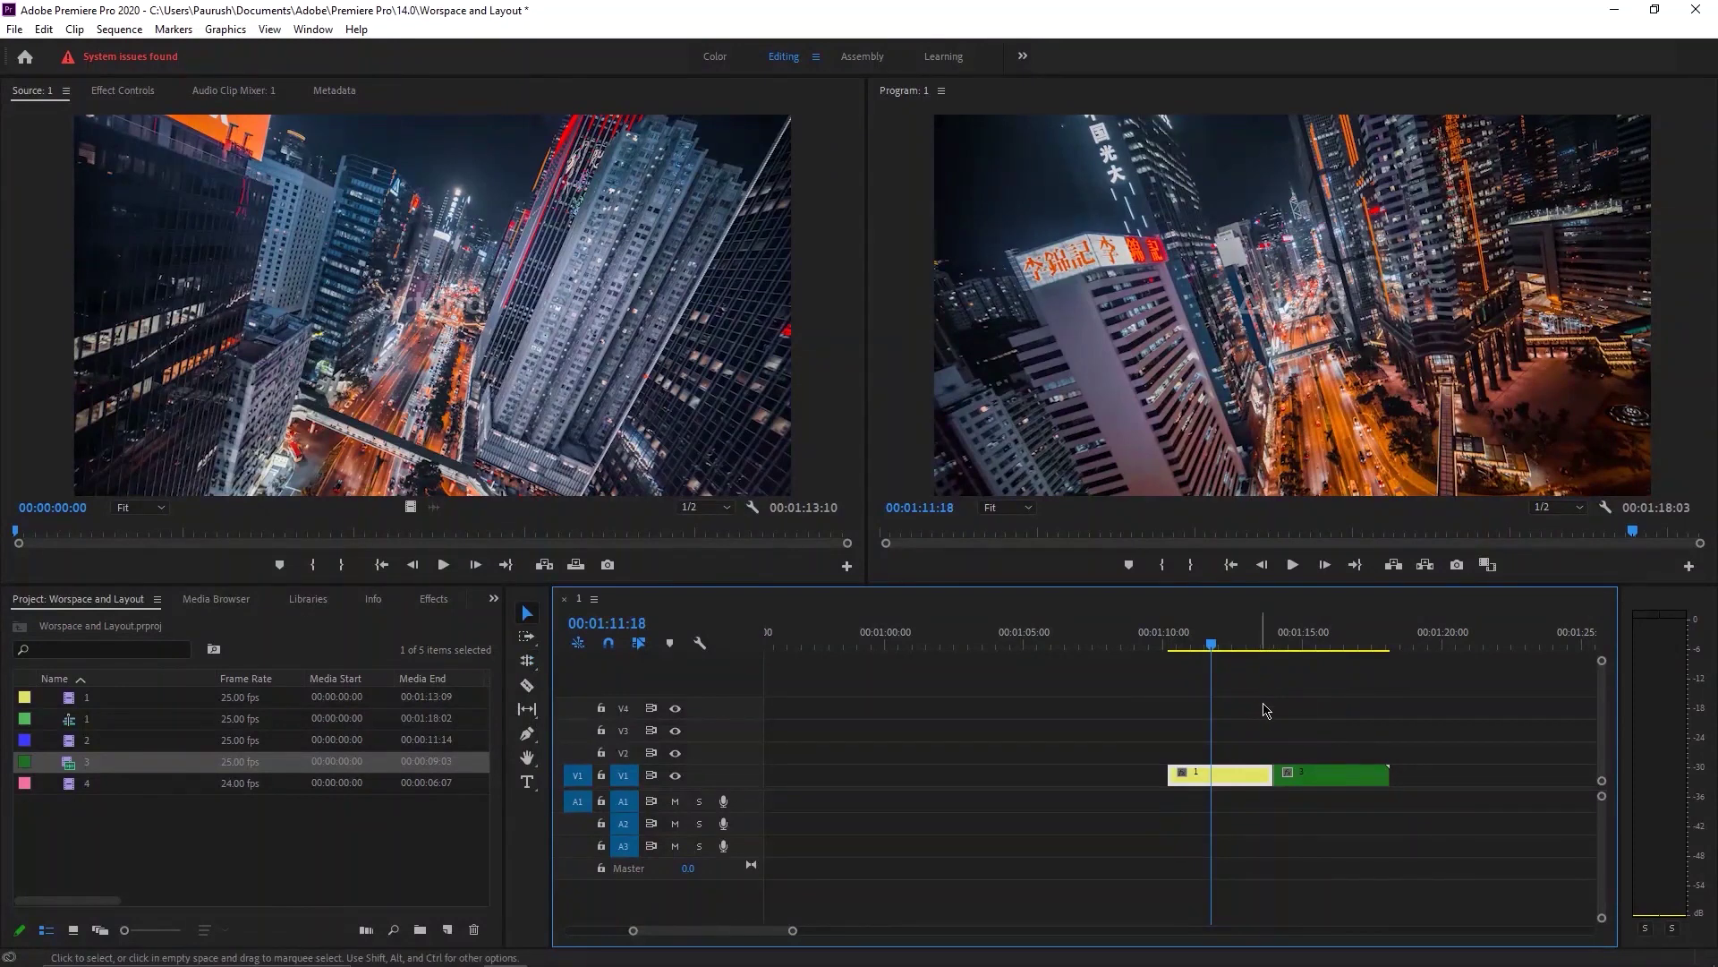
key("minus")
key("minus")
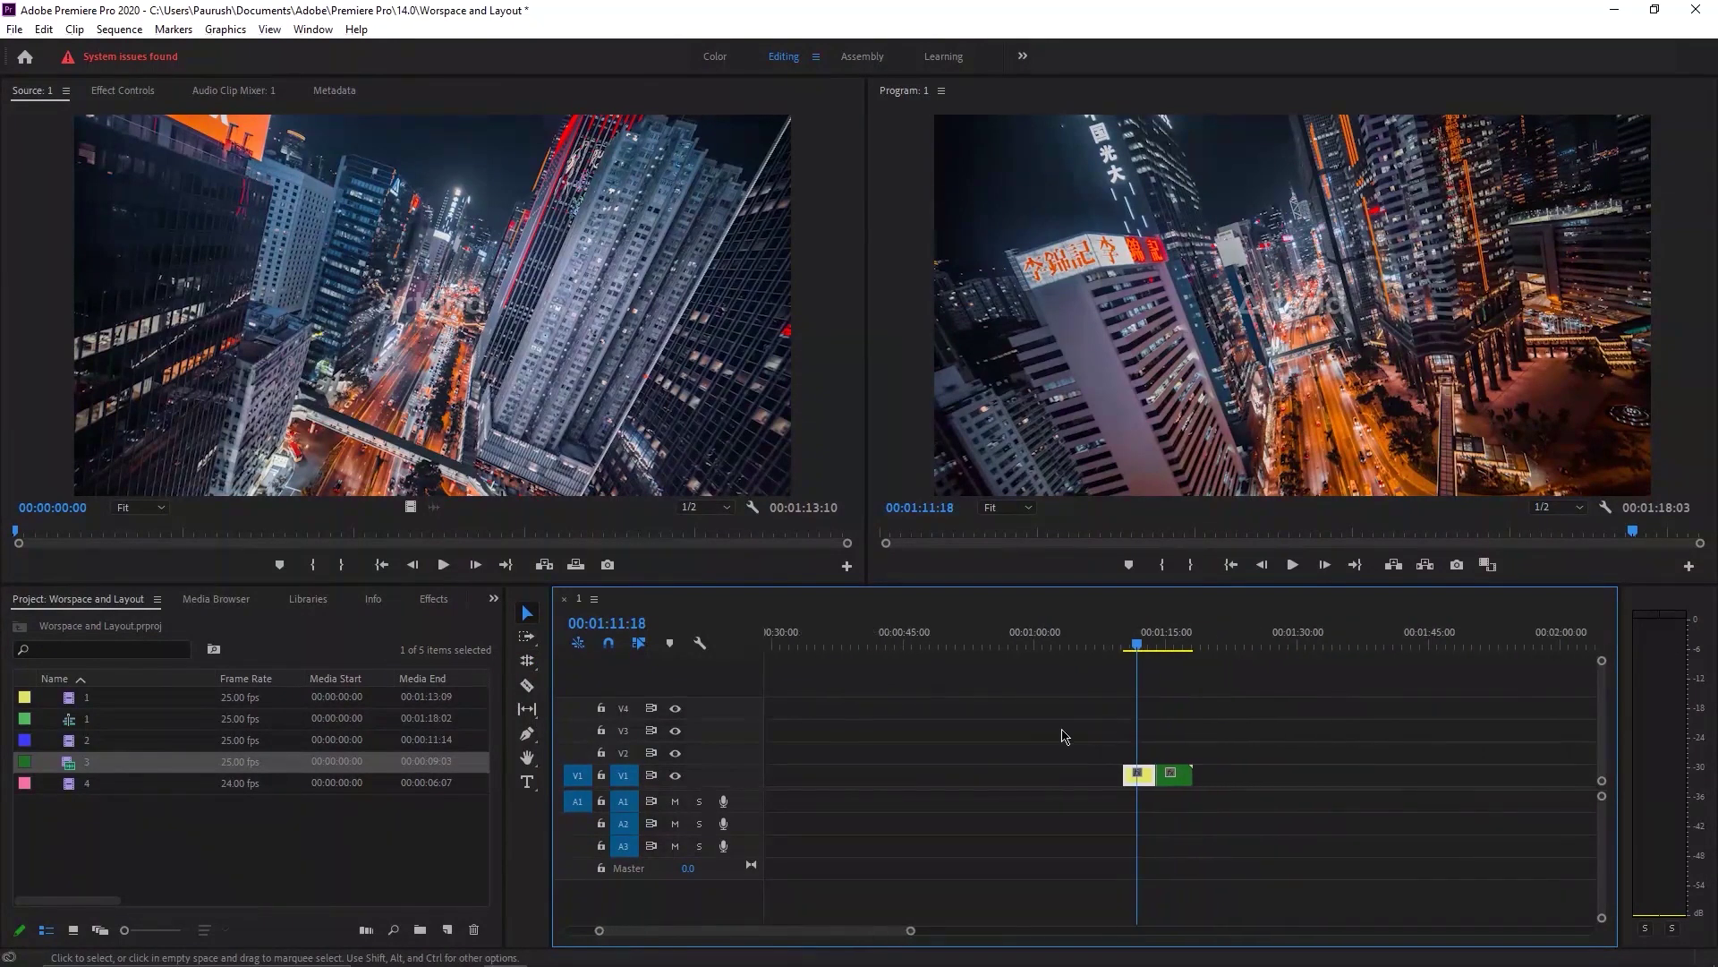
left_click_drag(1099, 739, 1210, 806)
key("Delete")
left_click_drag(787, 931, 702, 938)
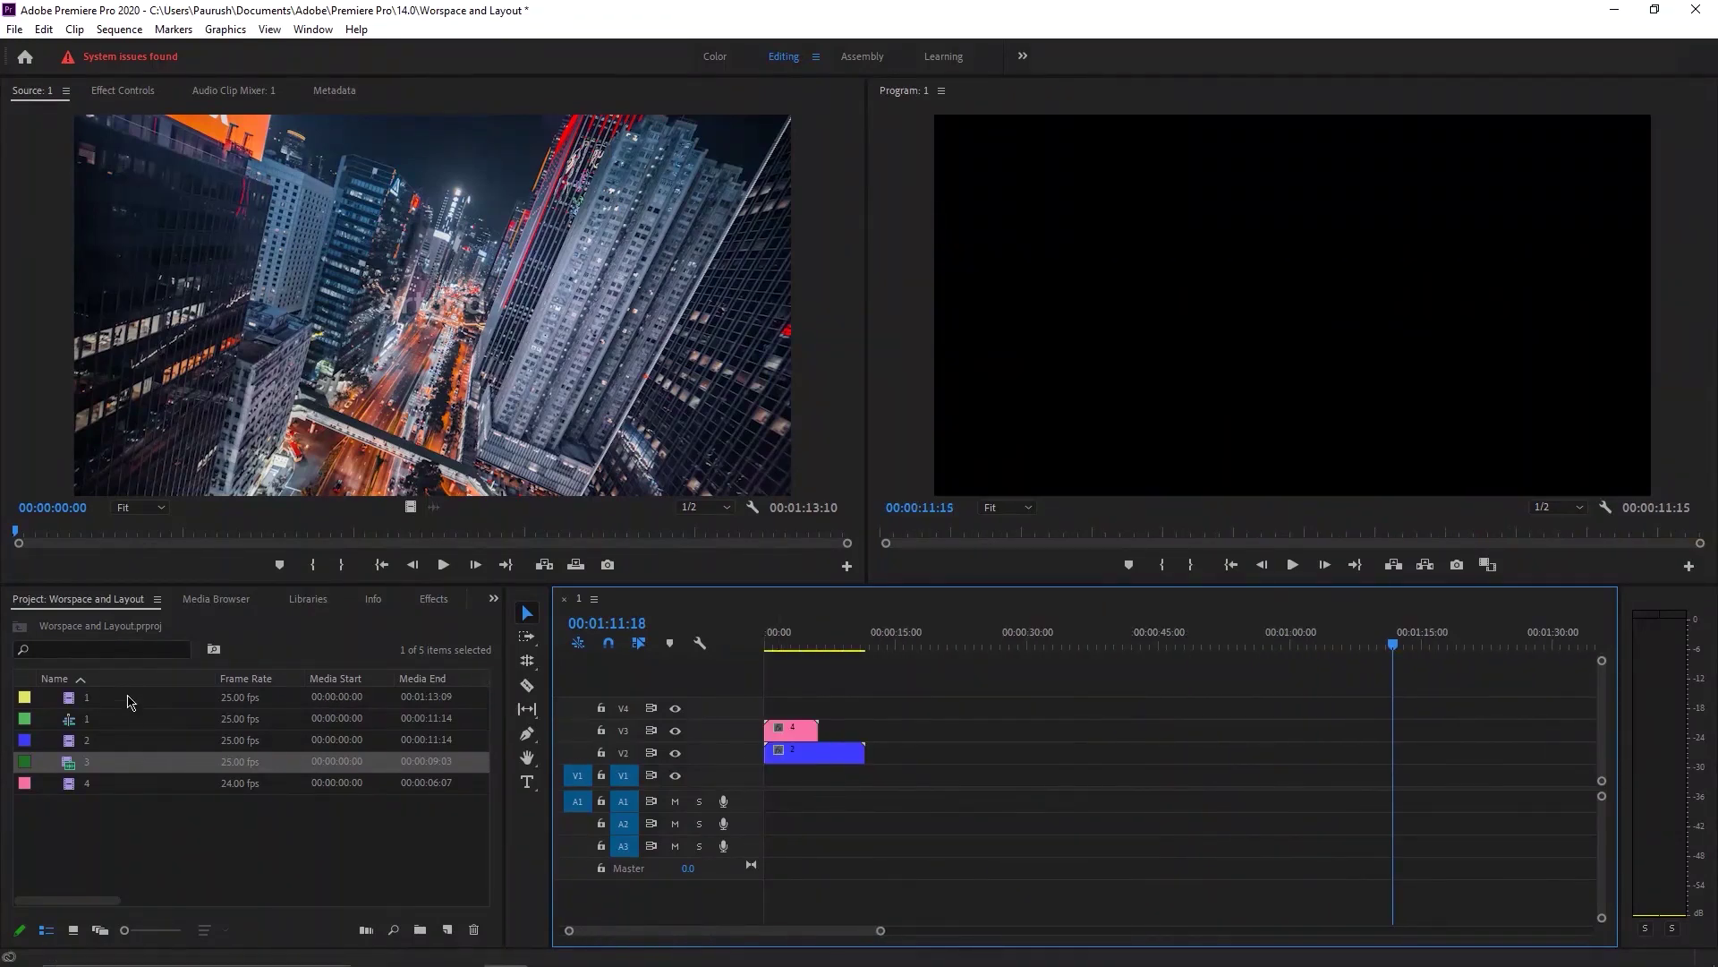
left_click_drag(128, 702, 696, 812)
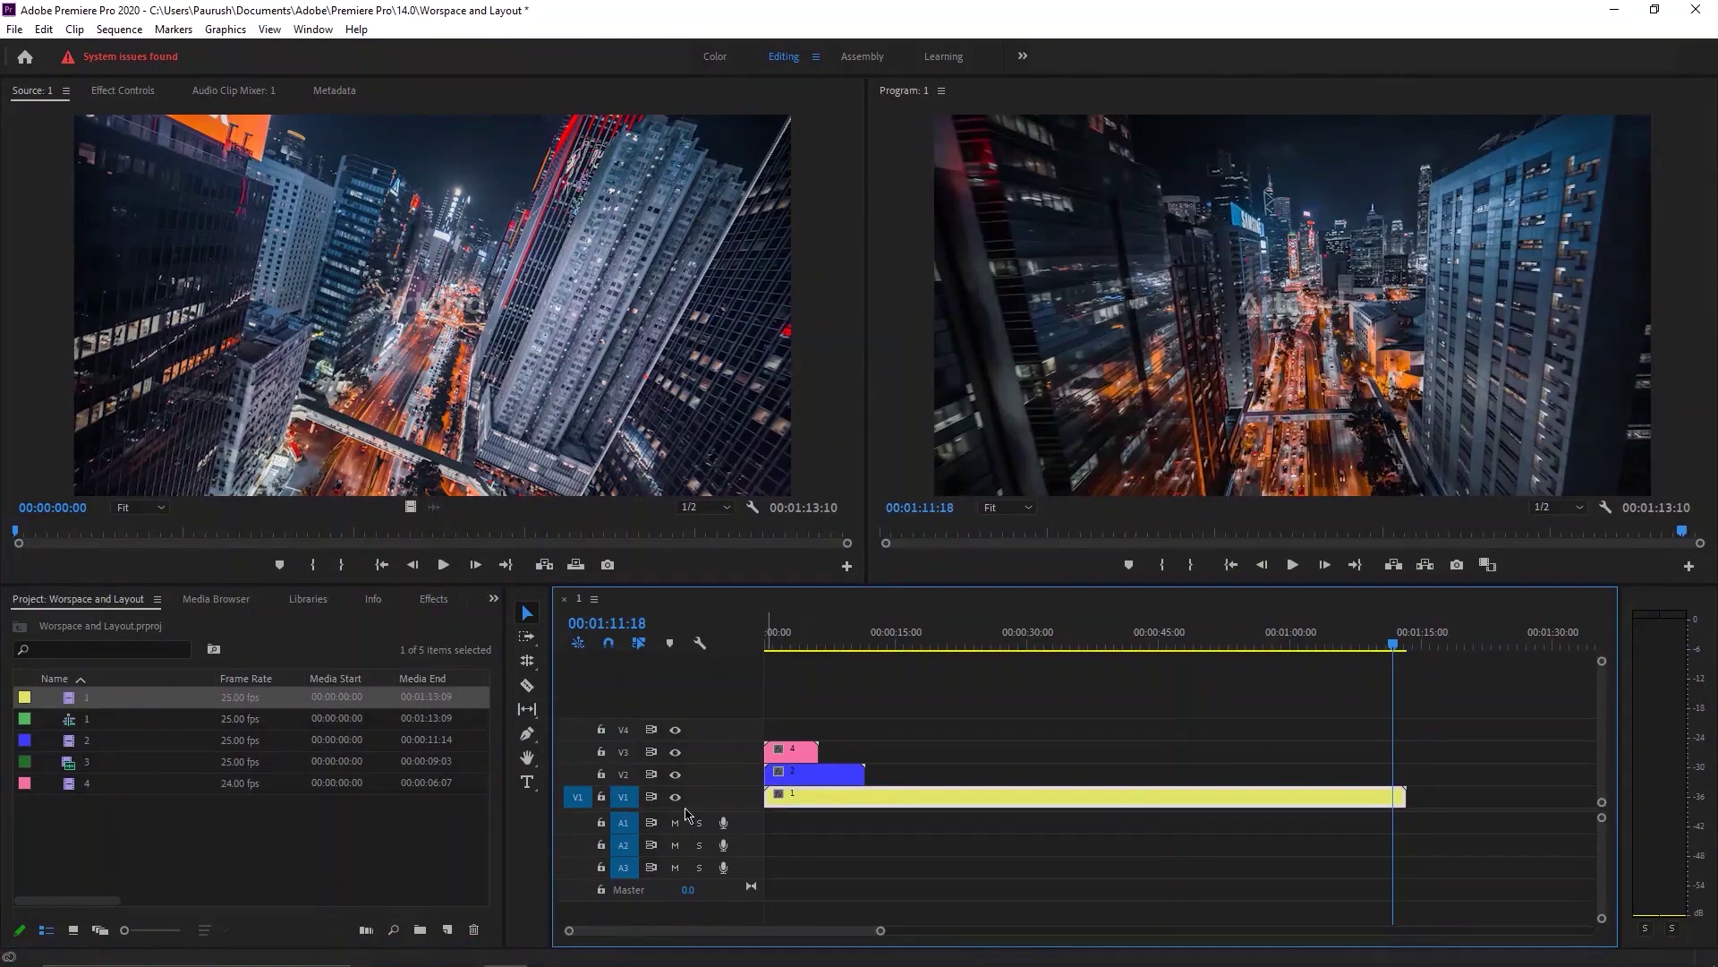
Expand the V1 track so clip 1 shows thumbnails, briefly trying the Rate Stretch tool.
double_click(701, 787)
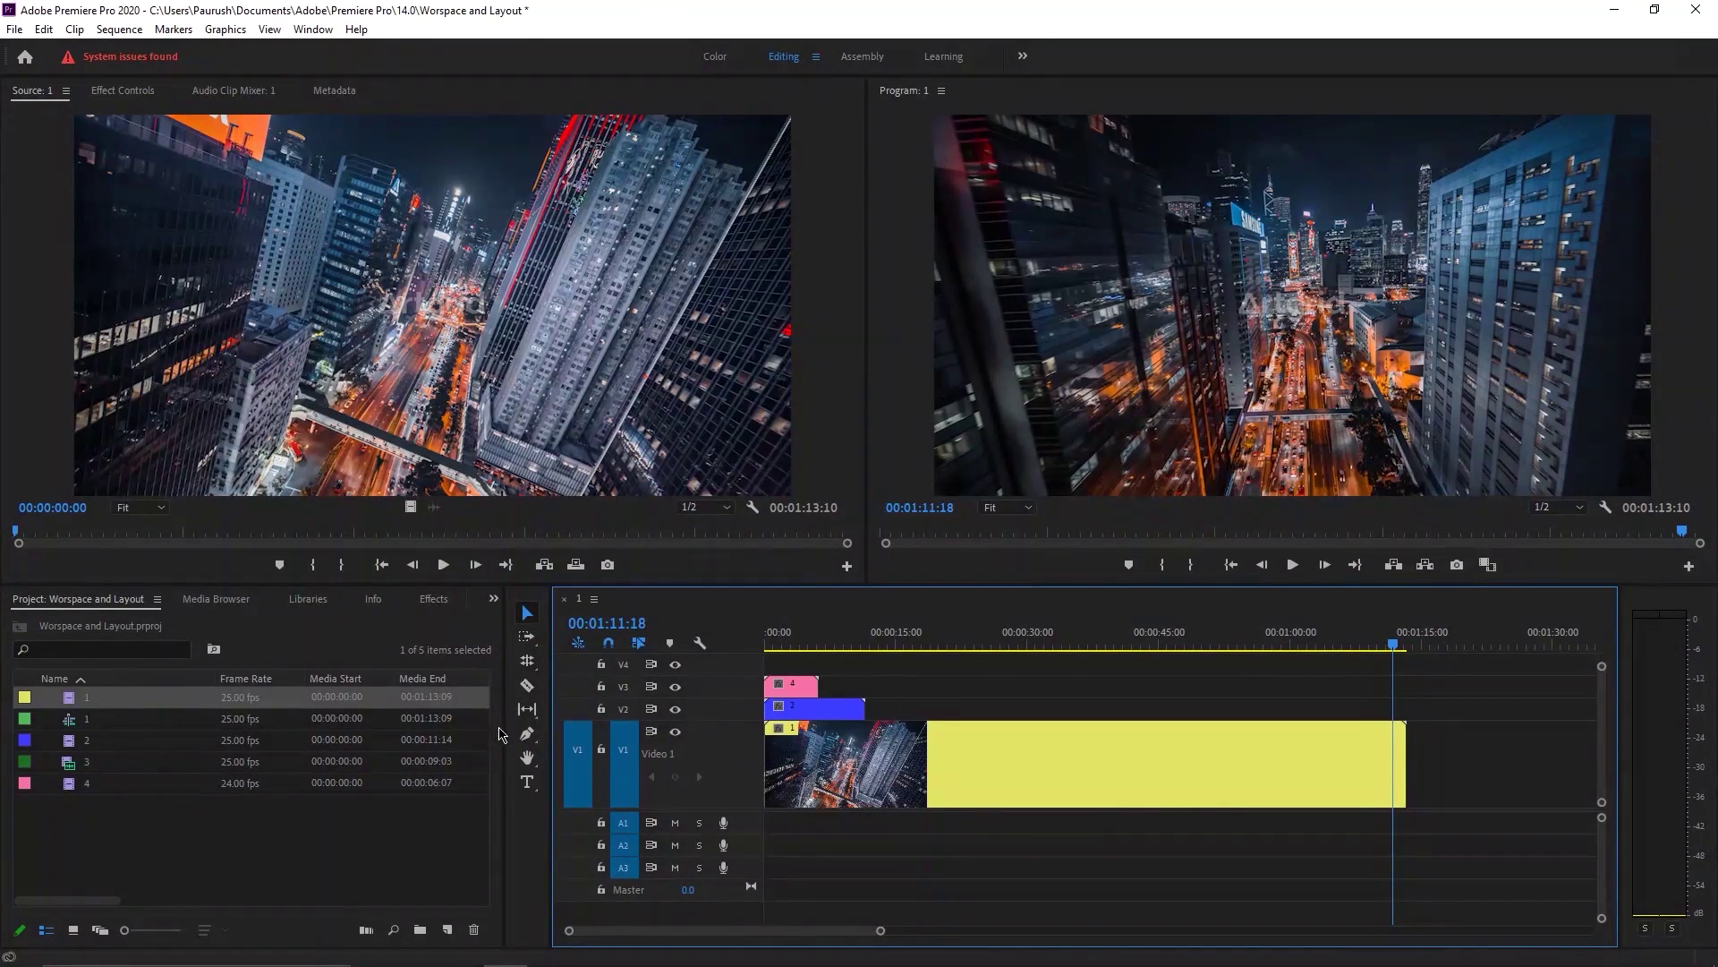
left_click(527, 660)
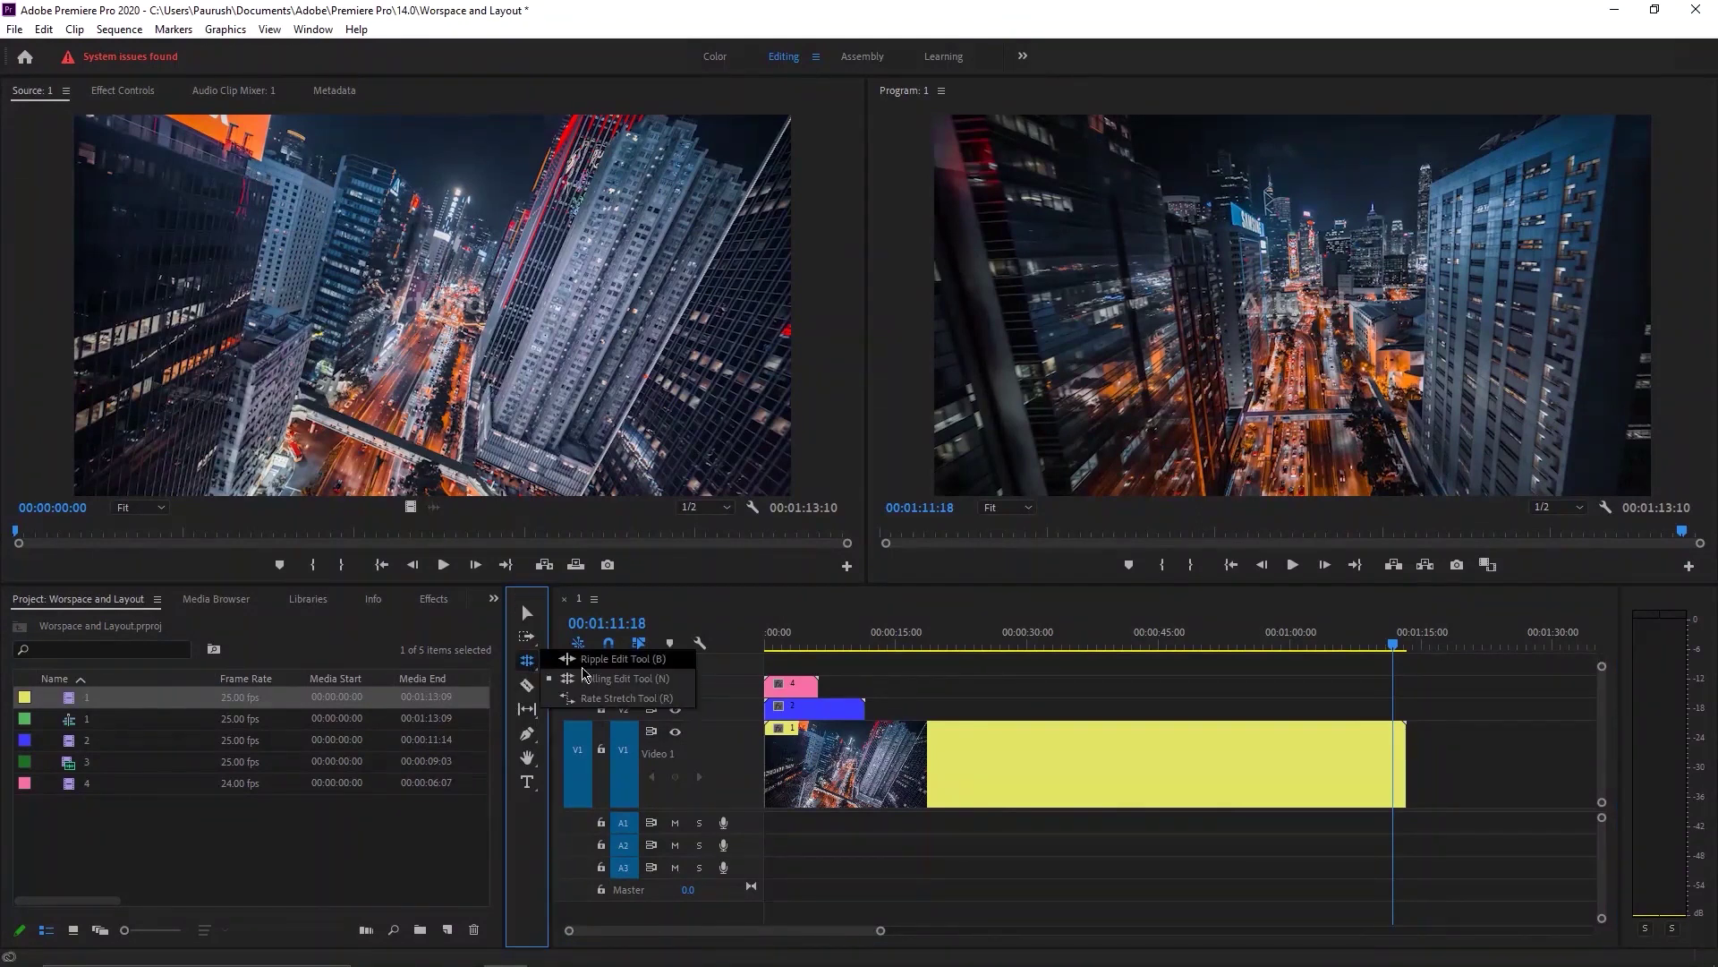
left_click(592, 701)
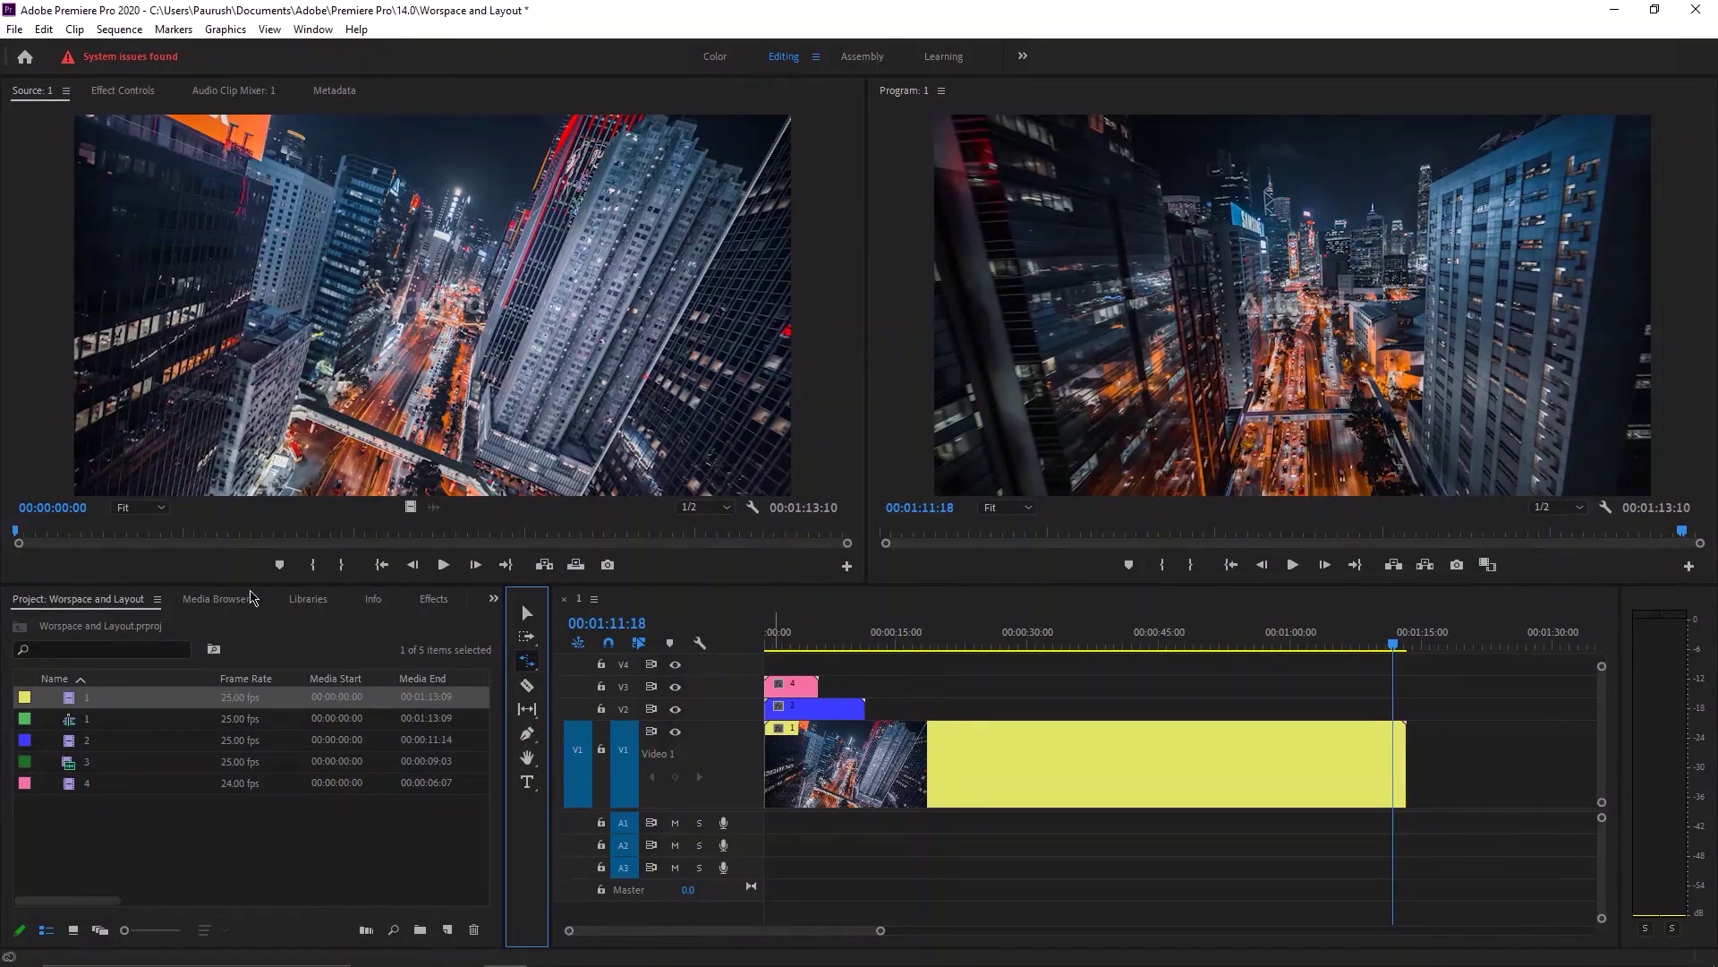
left_click(525, 611)
Open clip 1's Speed/Duration settings and cancel without changes.
right_click(1002, 721)
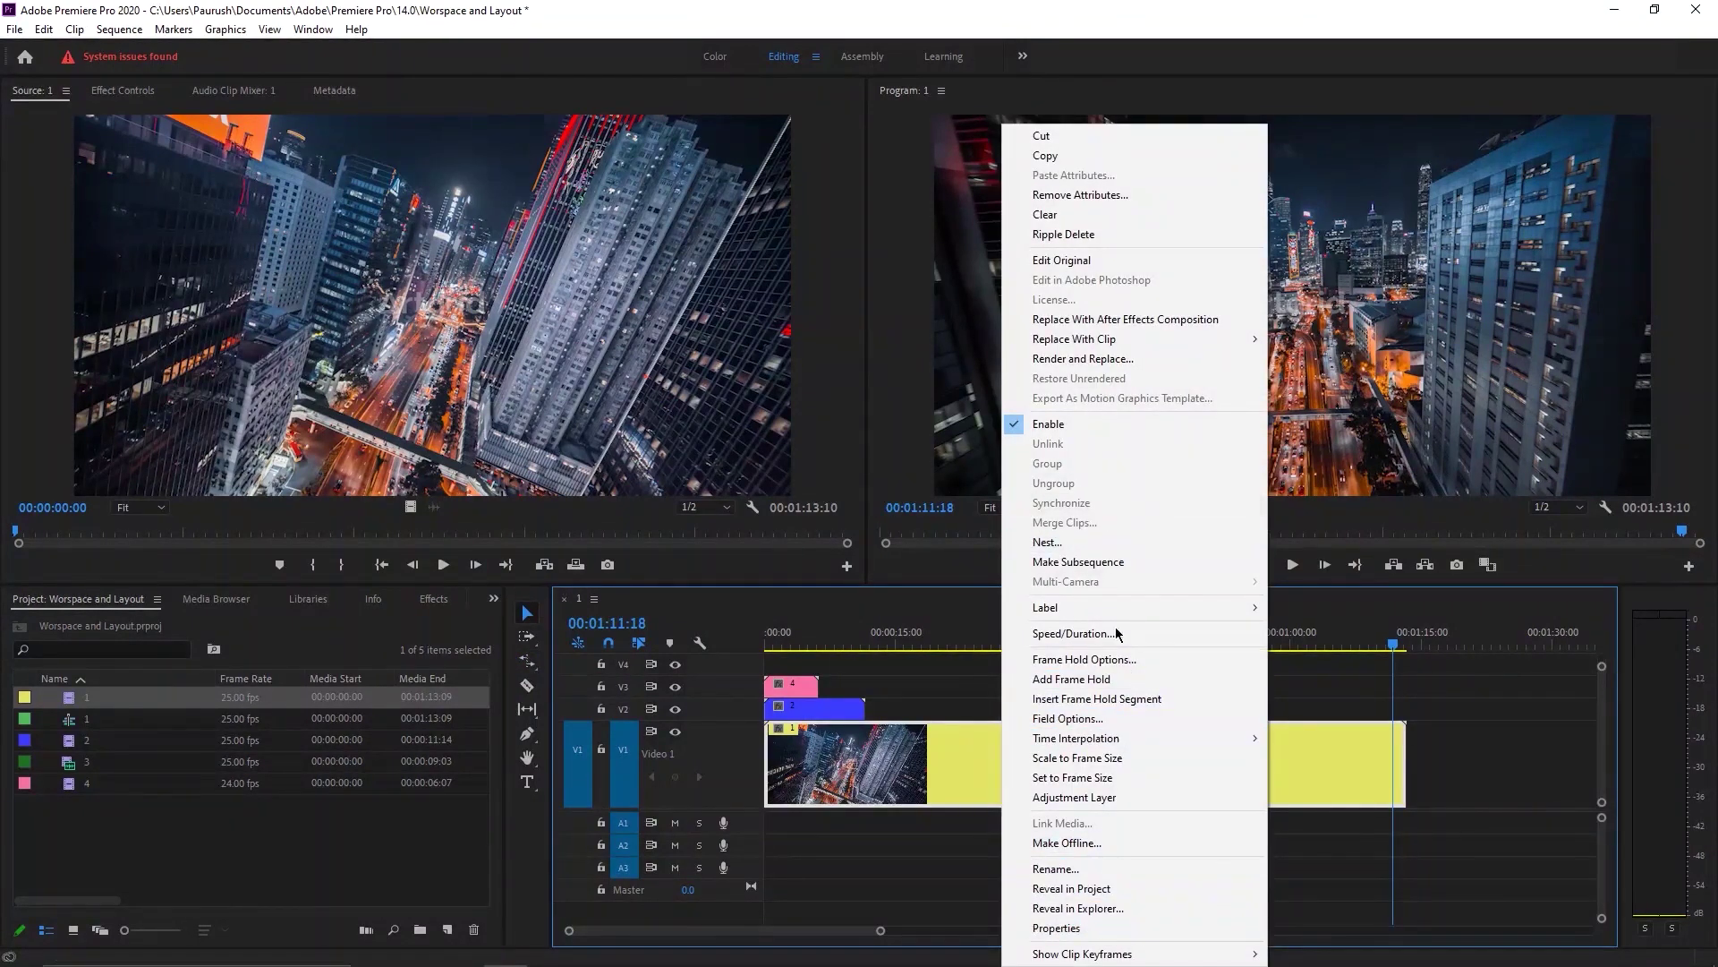
left_click(1064, 636)
left_click(899, 584)
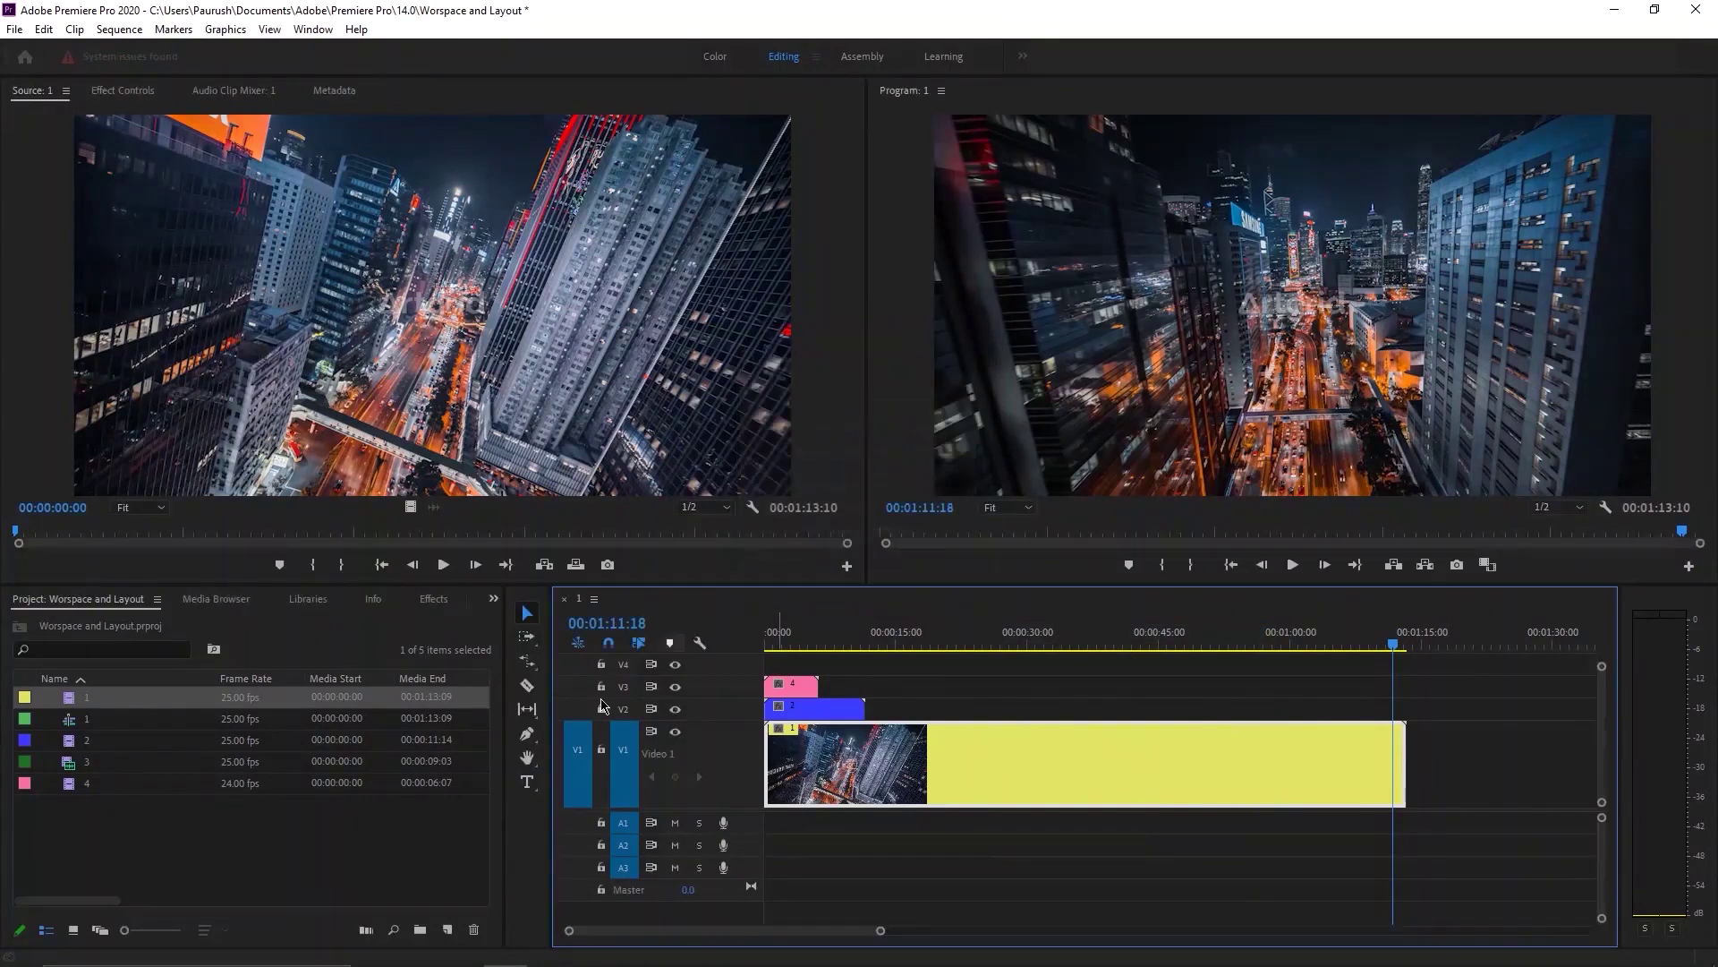
Rate-stretch clip 1 longer and preview the sequence from about 36 seconds.
left_click_drag(527, 661, 618, 698)
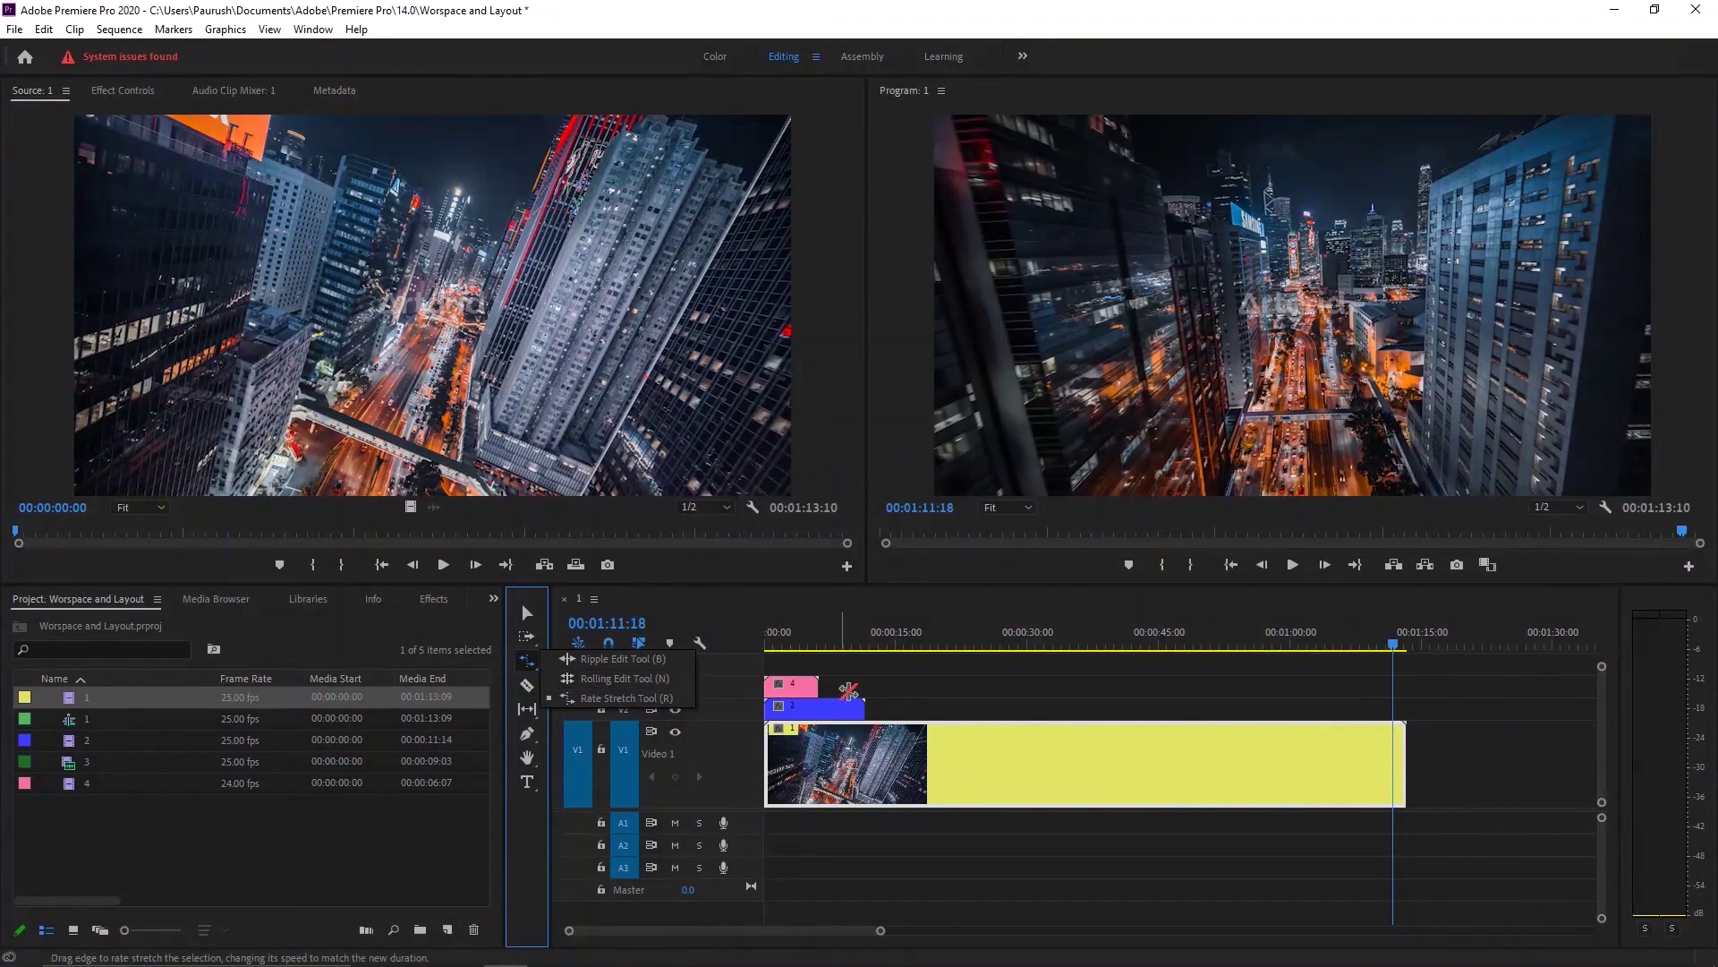
left_click(1063, 668)
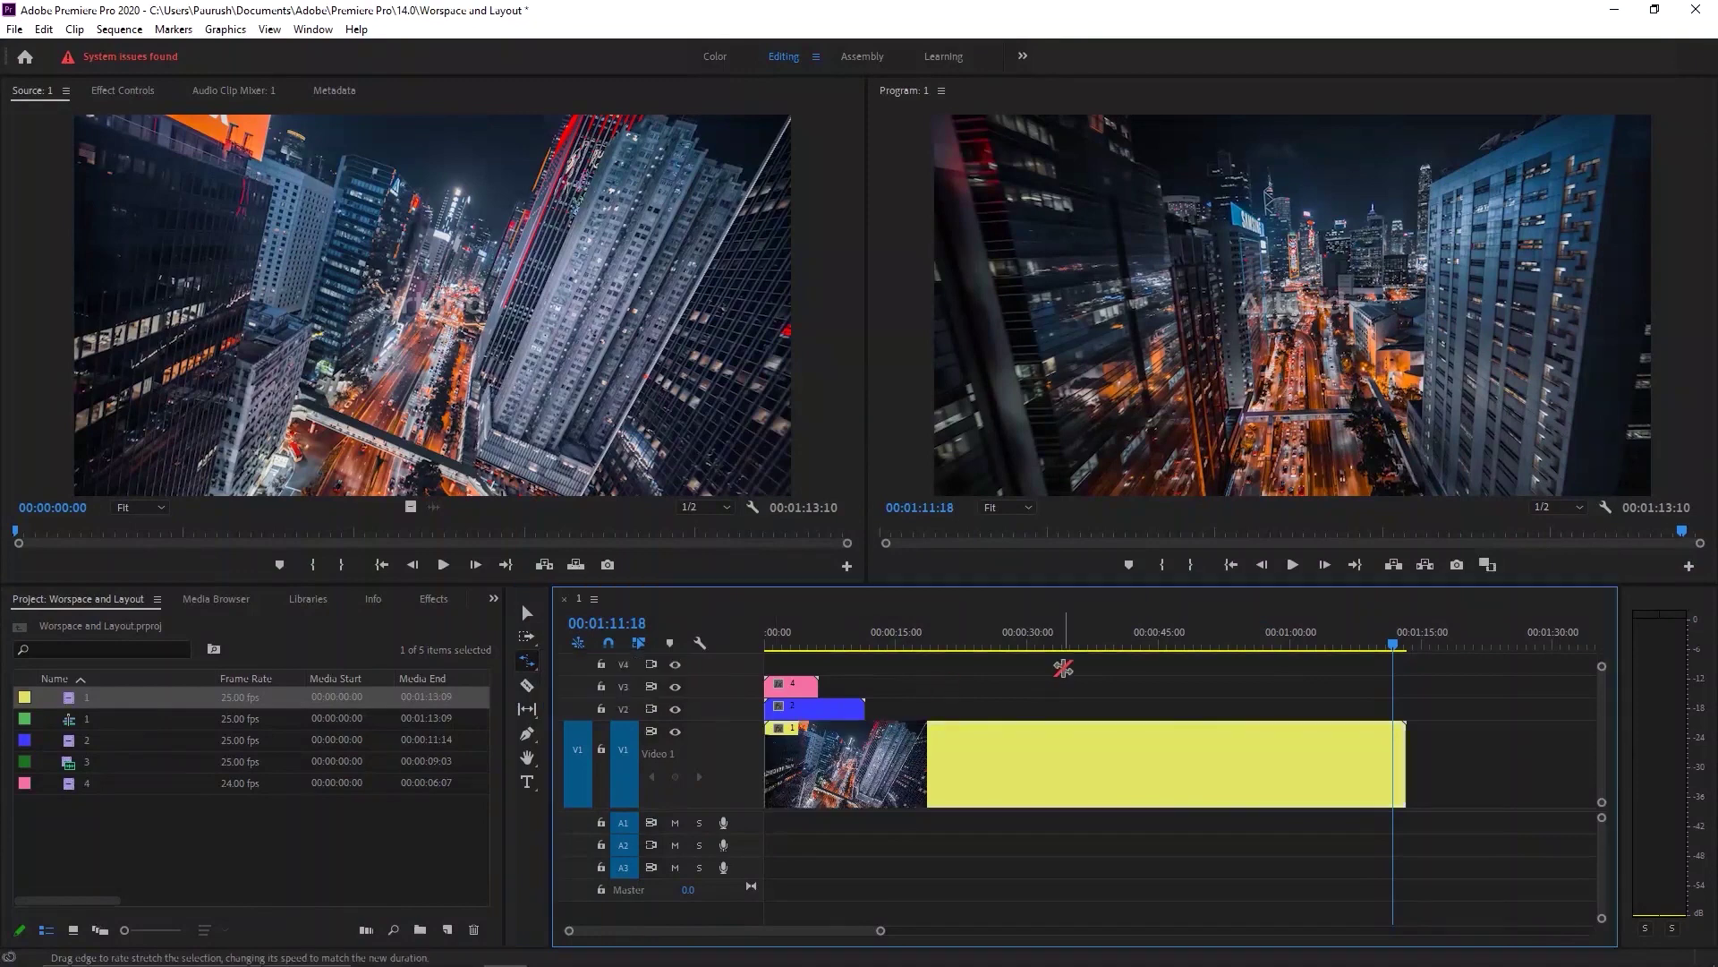
left_click_drag(1402, 760, 1538, 766)
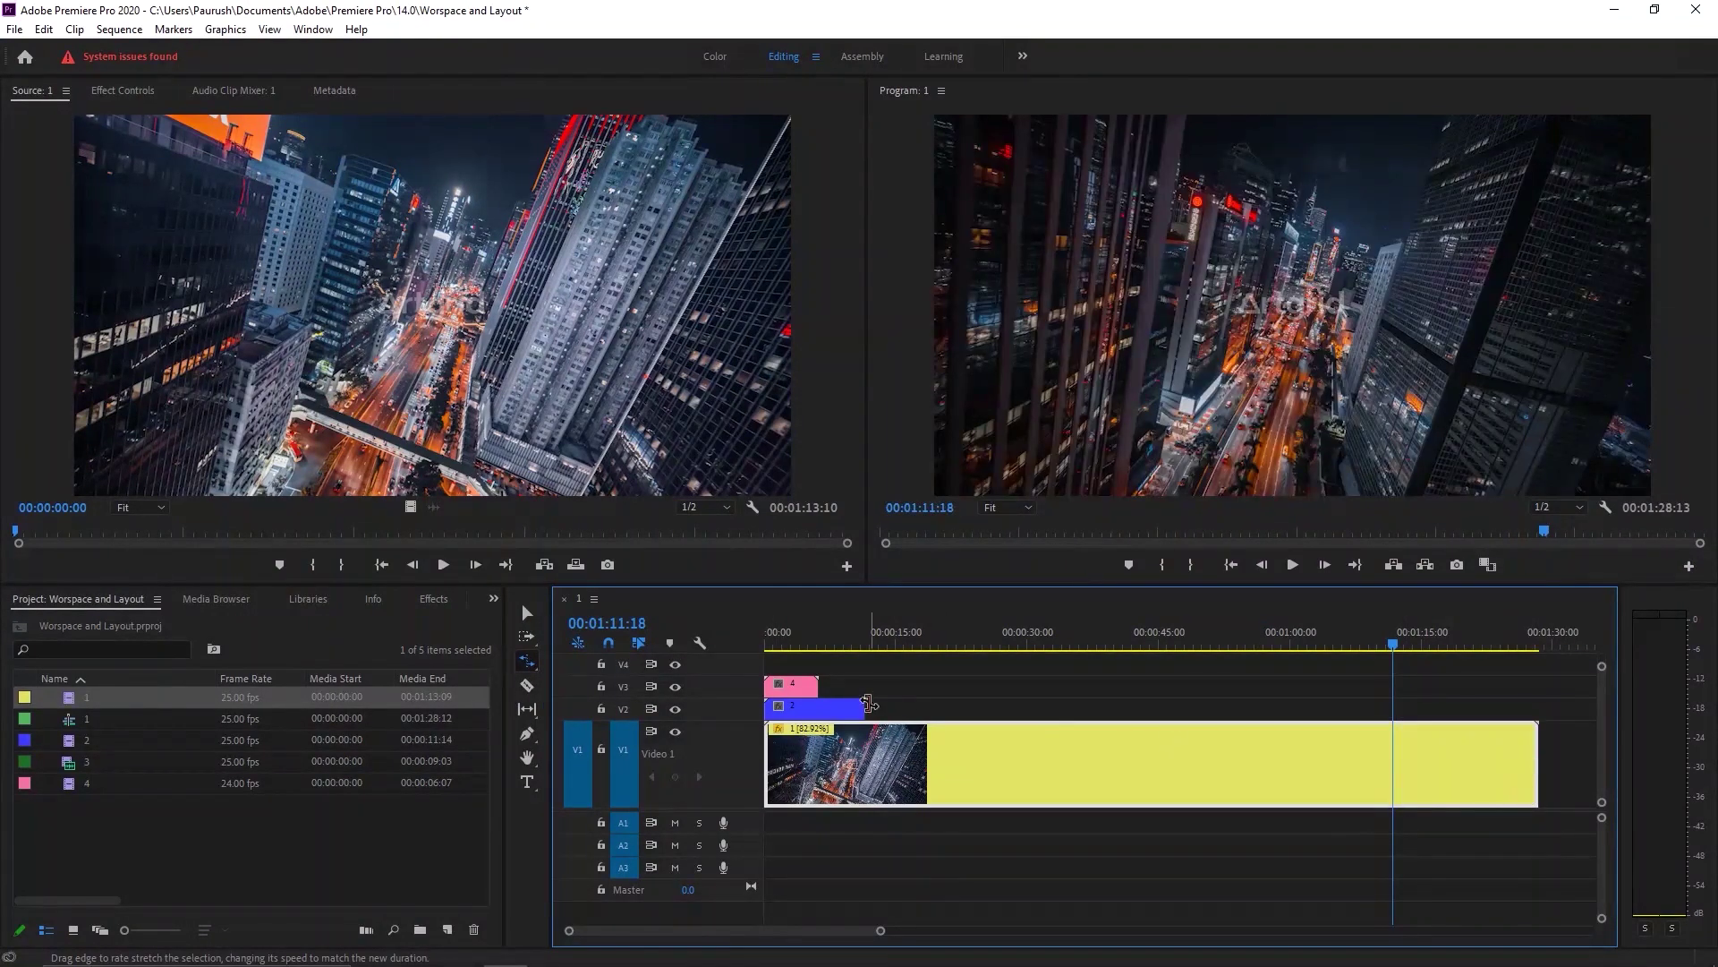
scroll(837, 712, "up", 5)
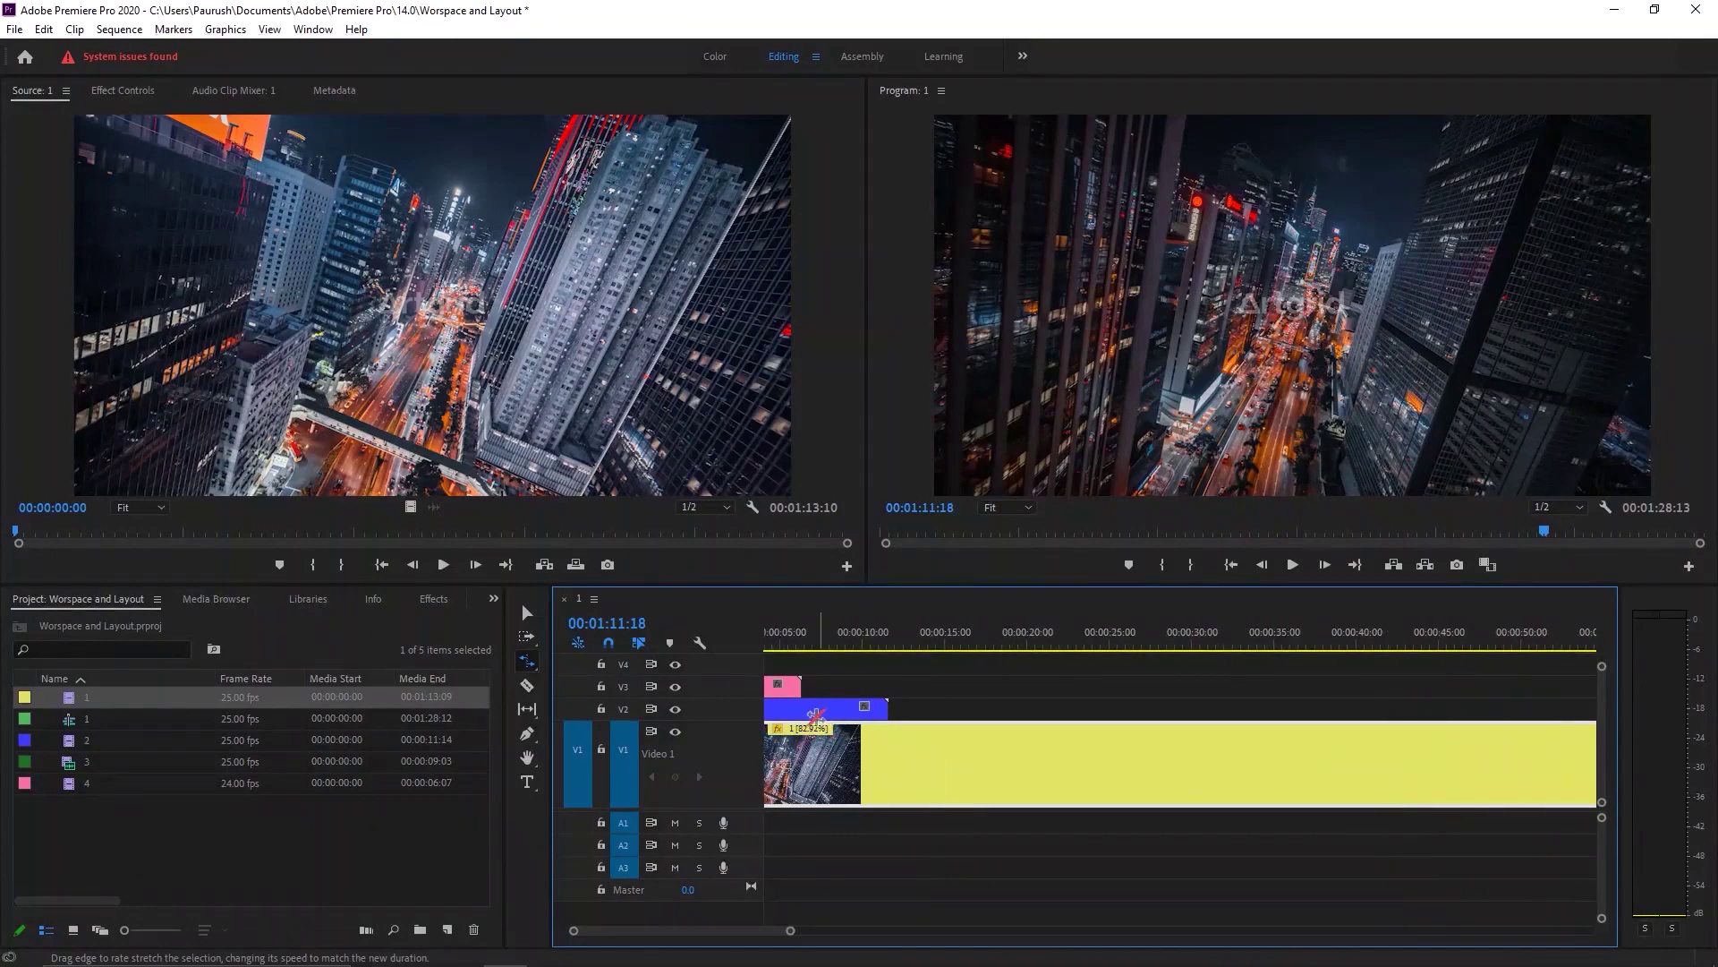
scroll(817, 714, "down", 5)
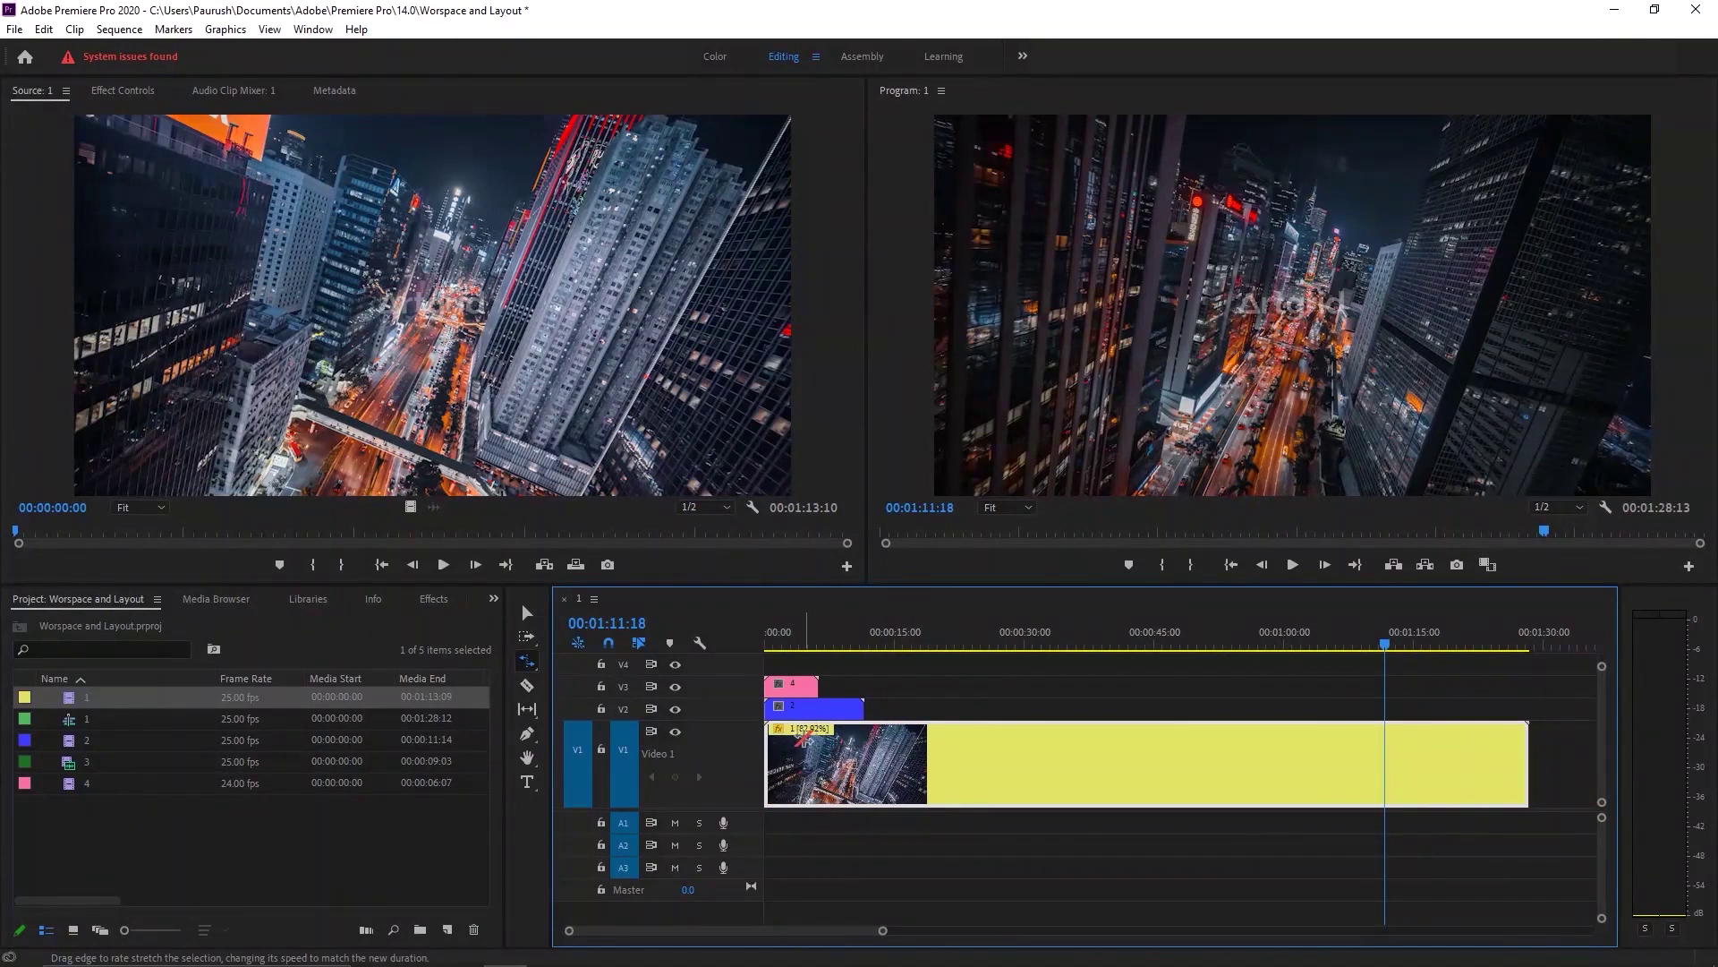
left_click(1082, 641)
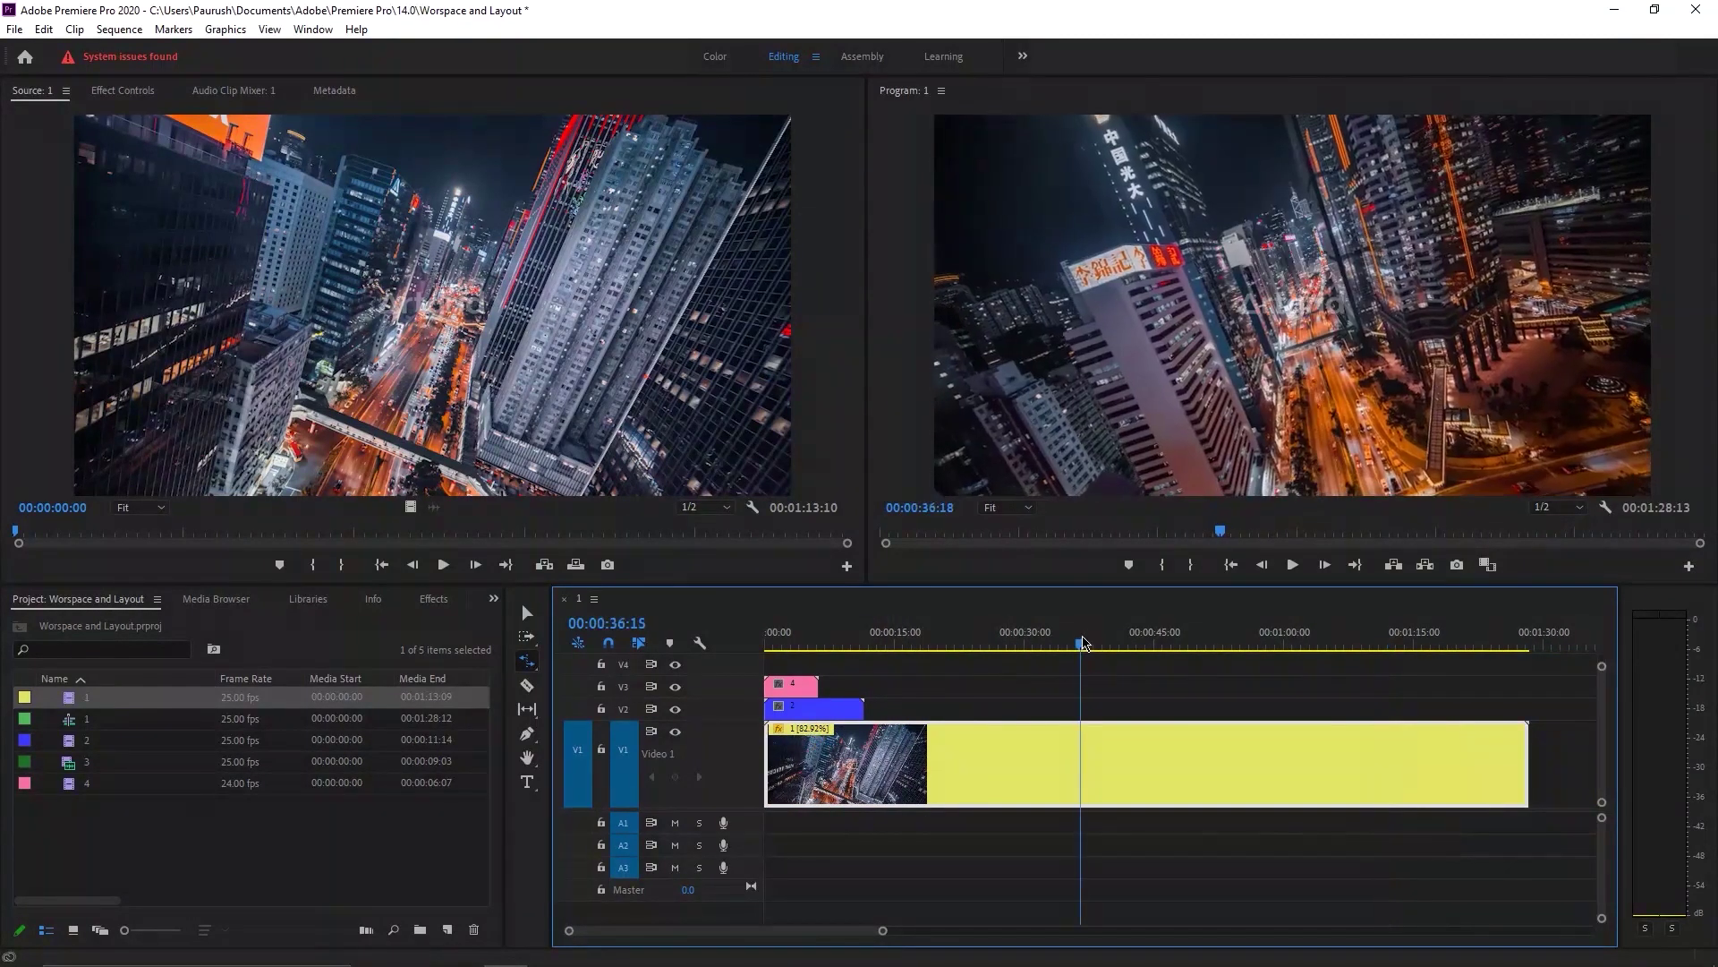
key("space")
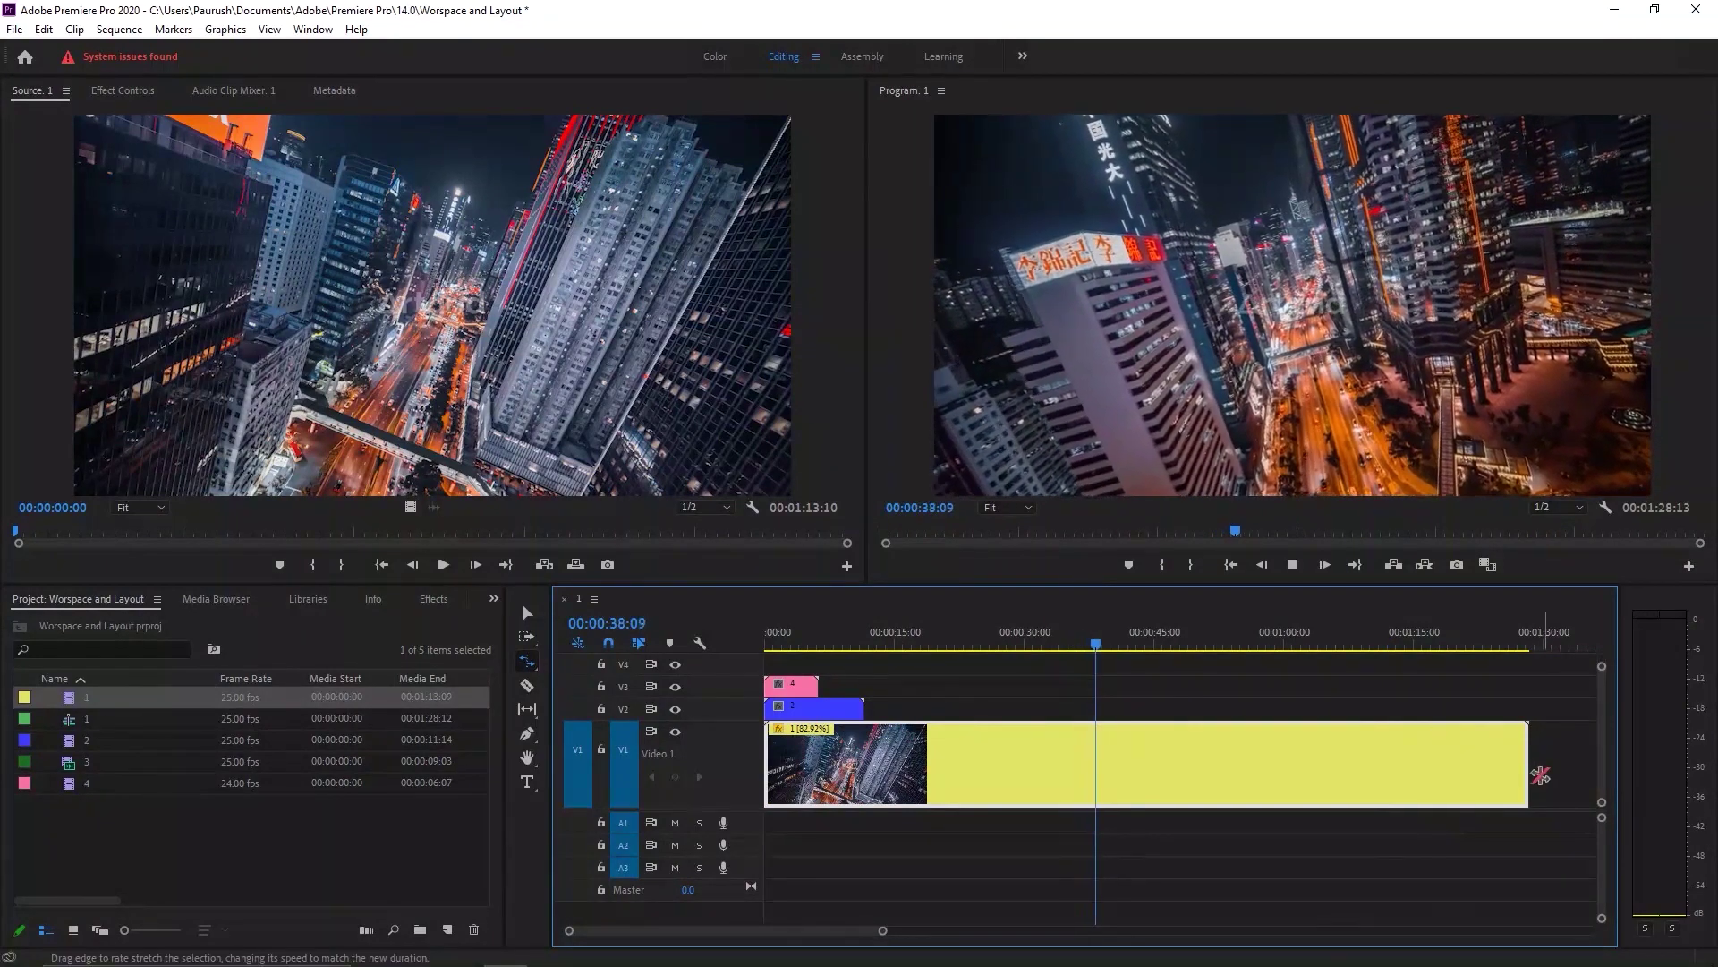
Pull clip 1's end in to 265.94% speed, ending at 00:00:27:15, and return to the start.
left_click_drag(1540, 775, 1006, 784)
key("=")
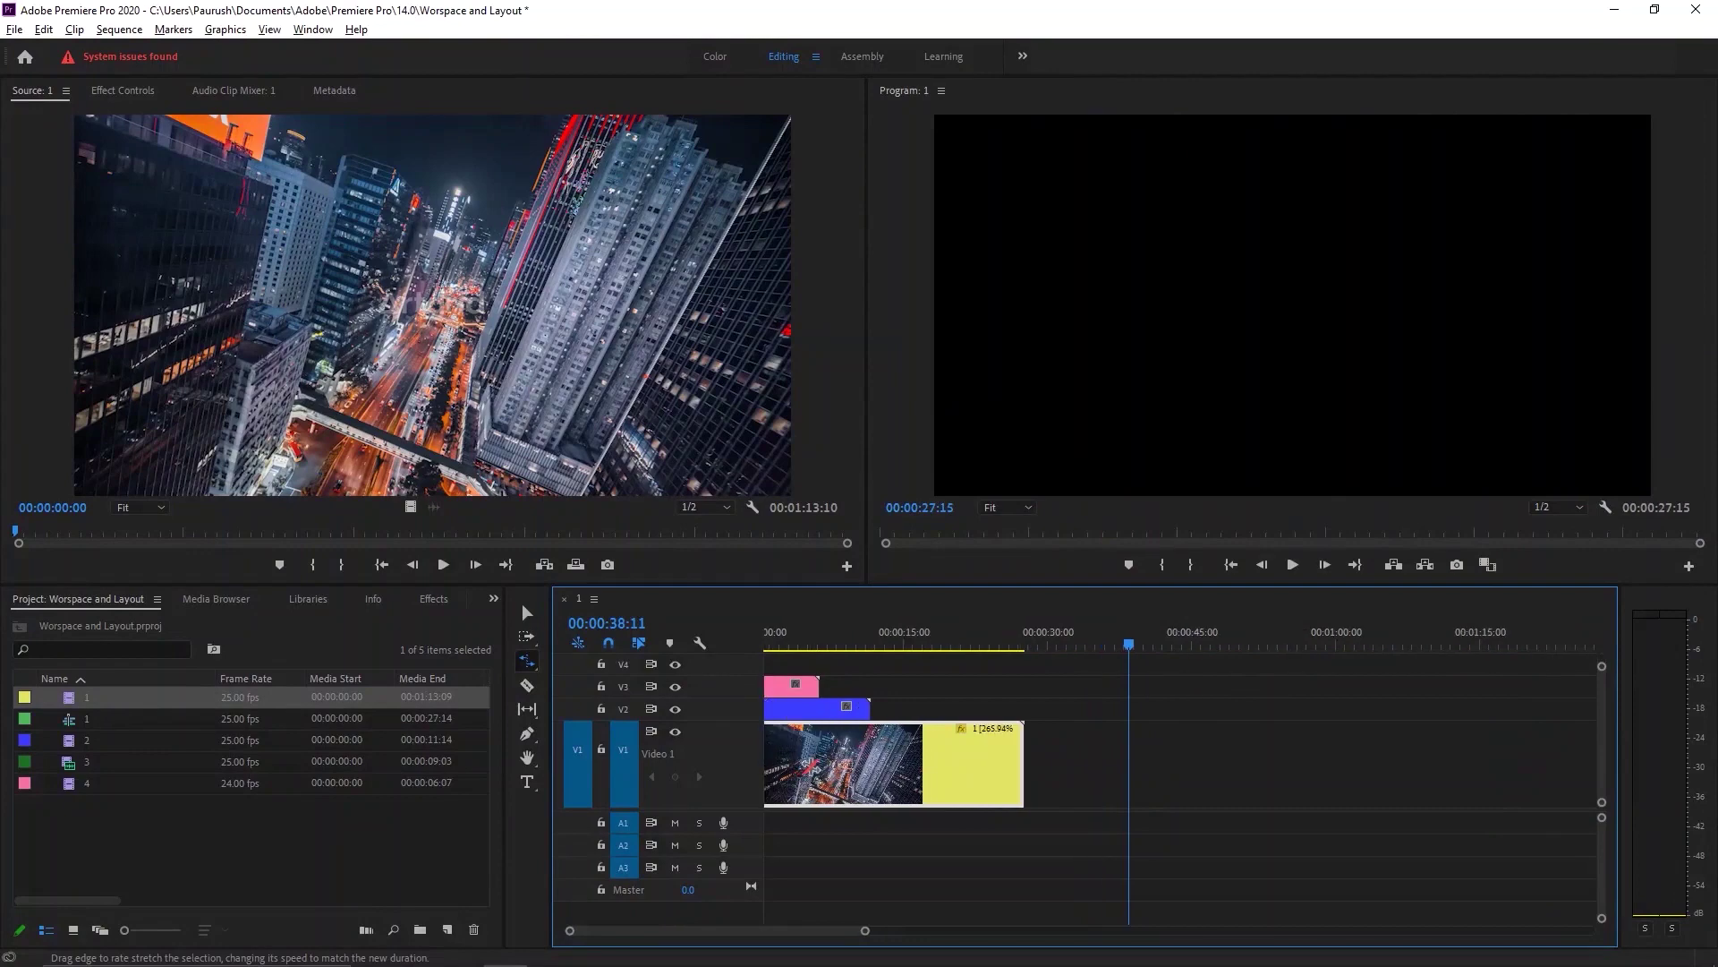
key("-")
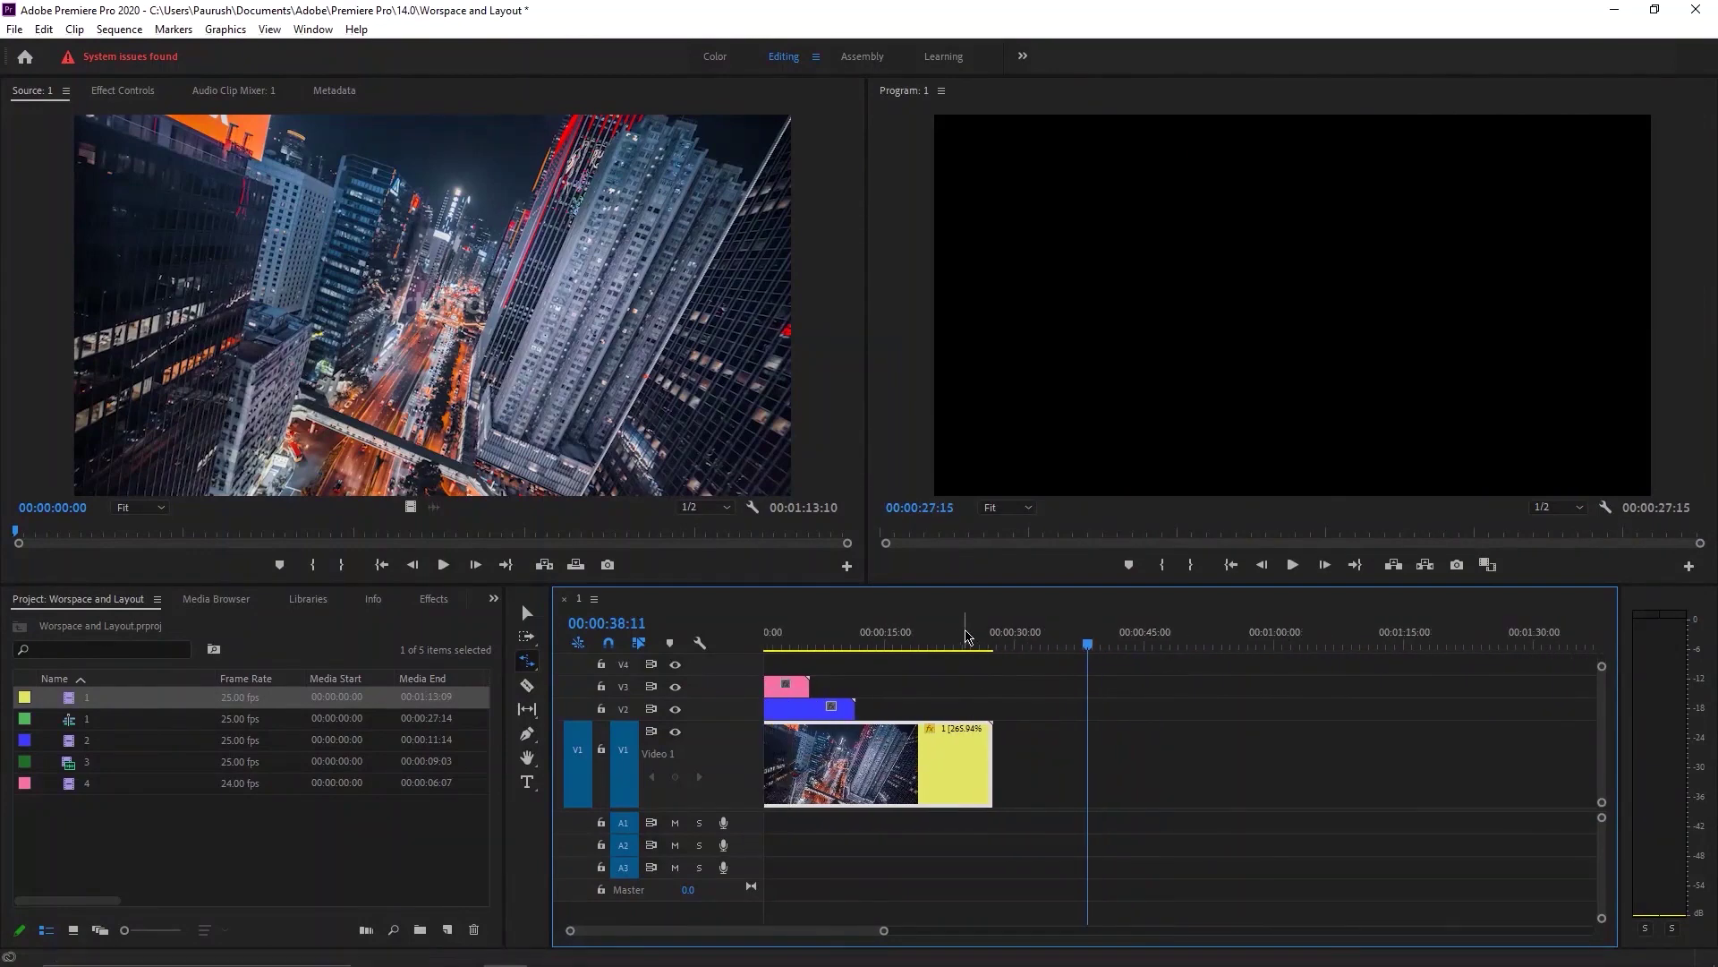
key("Home")
Hide track V3, play the sequence, and select clip 1 on V1.
left_click(676, 686)
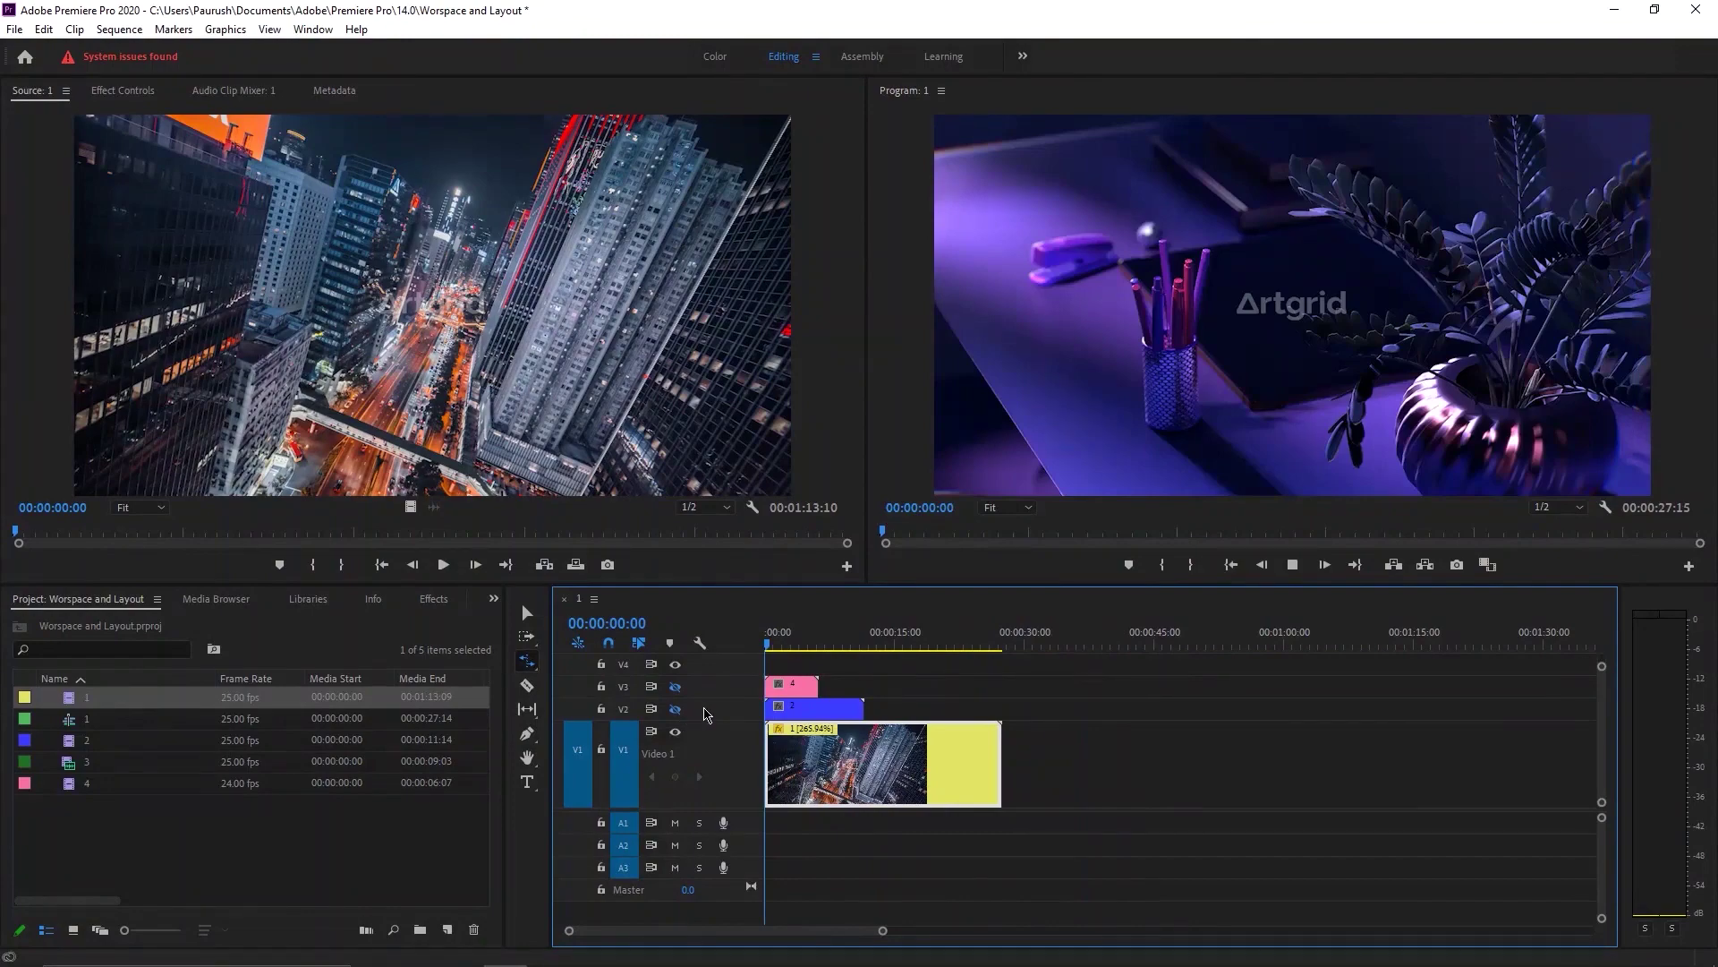
key("space")
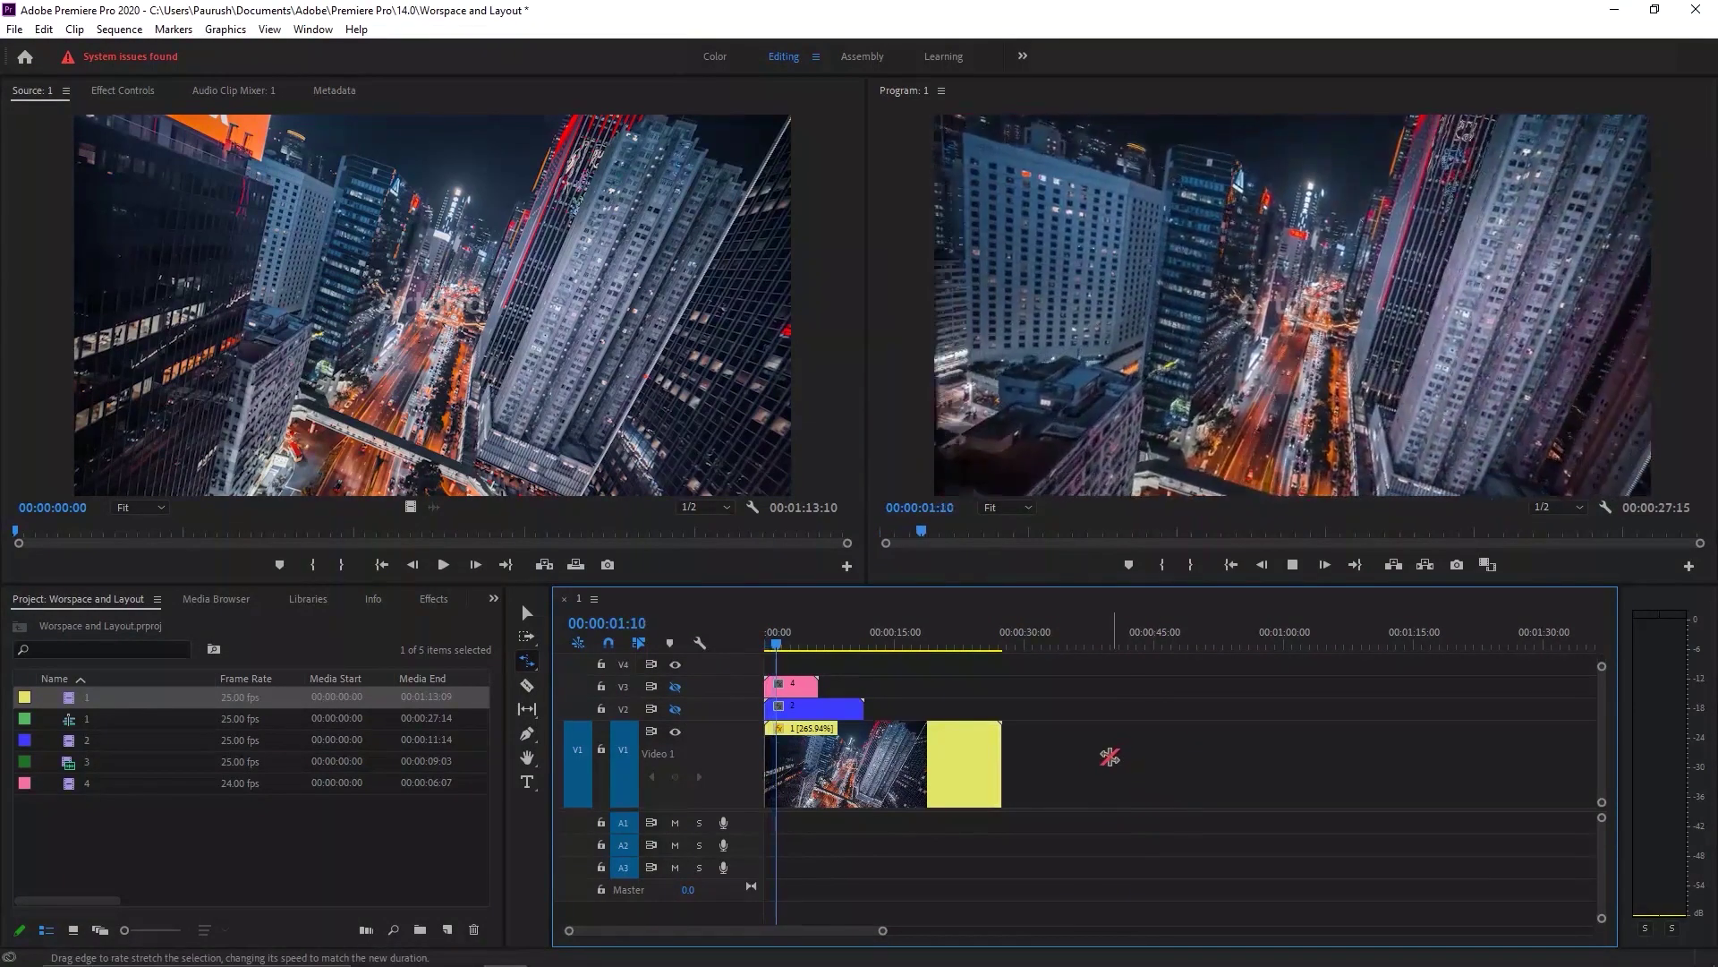
key("space")
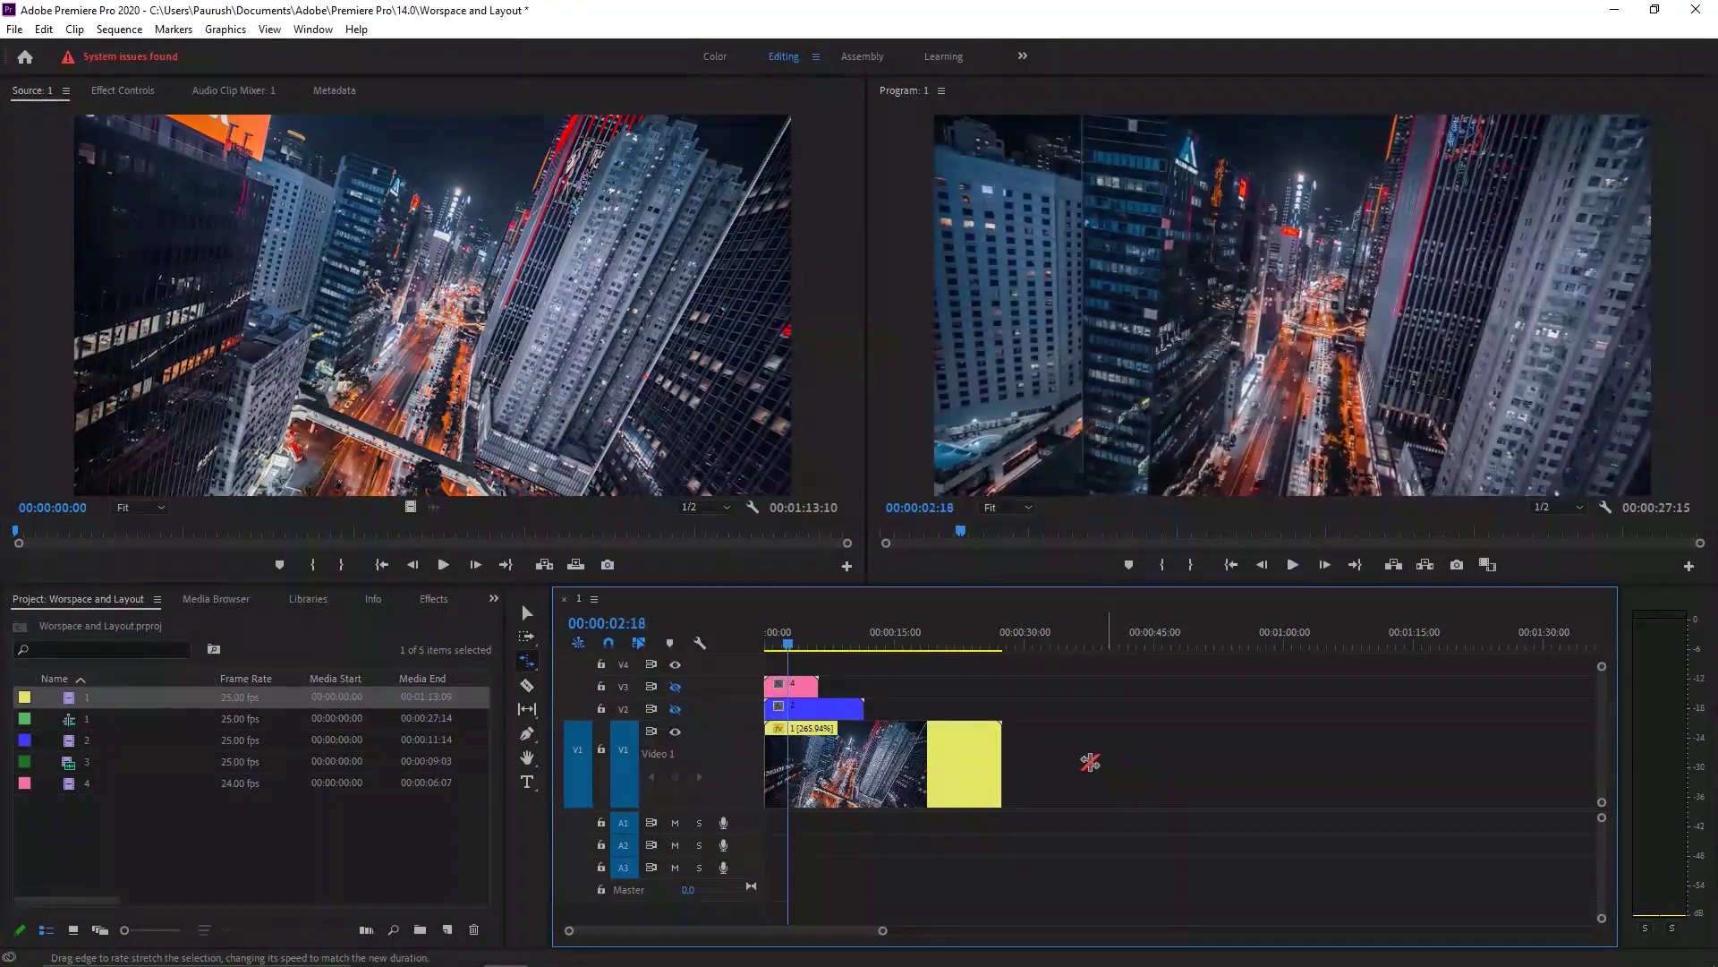
left_click(990, 786)
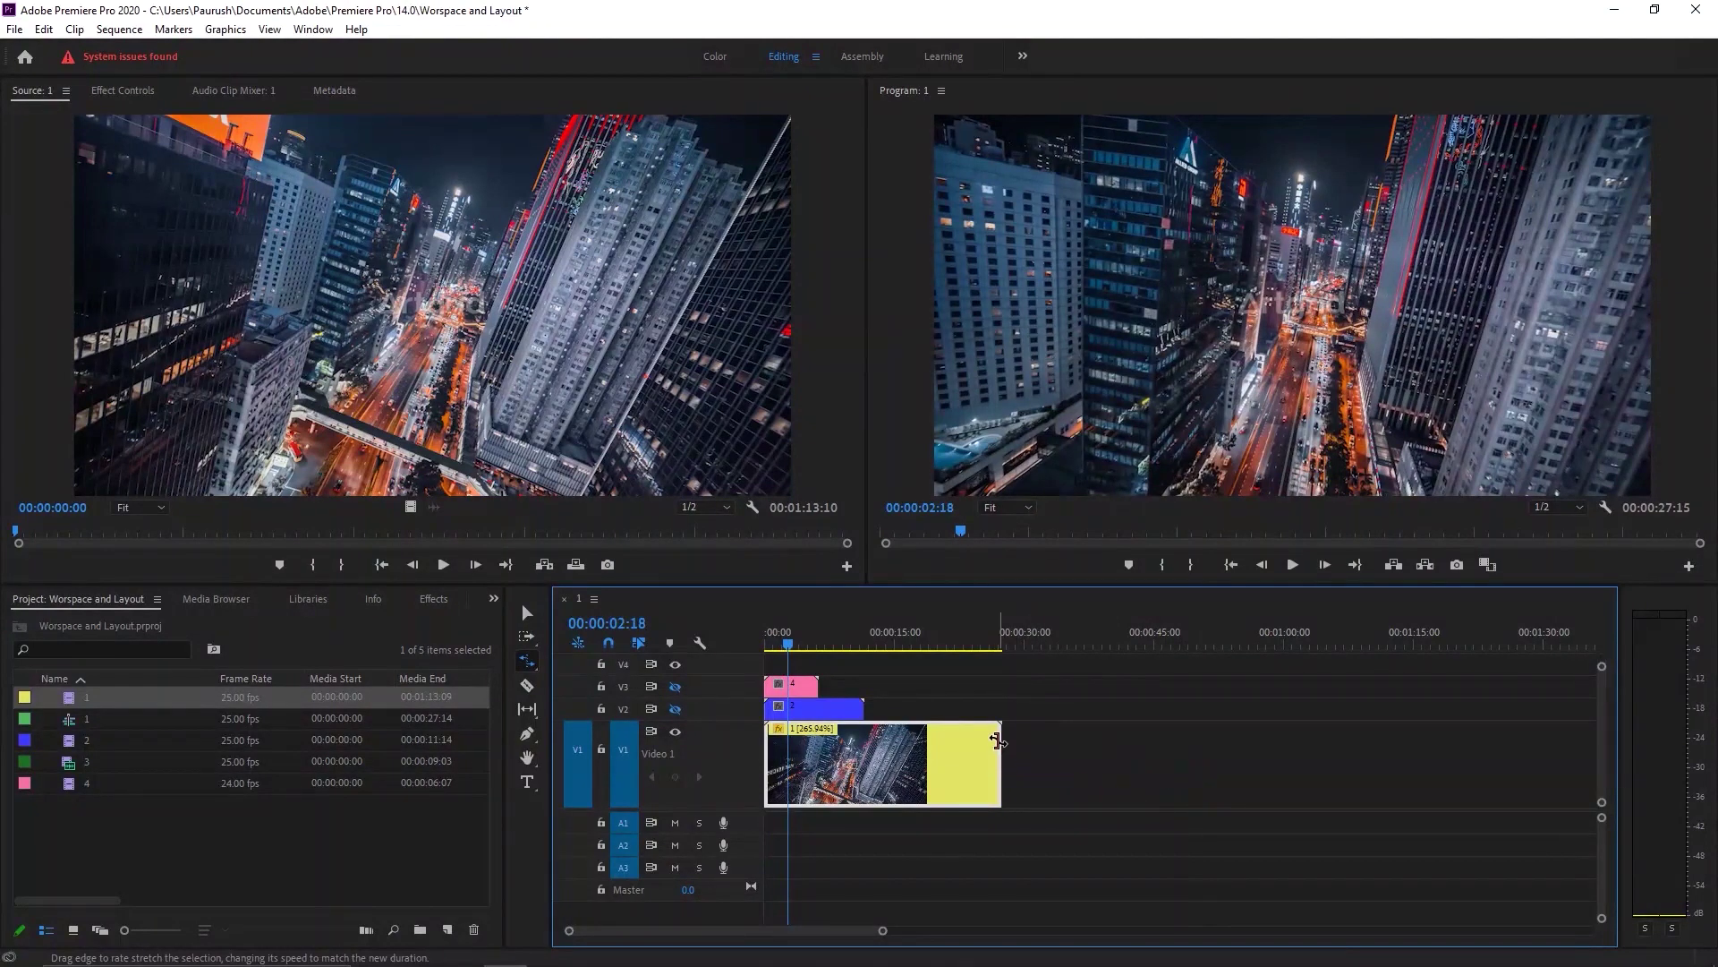
Rate-stretch clip 1 to 211.89%, ending at 00:00:34:16, and reduce the V1 track height.
left_click_drag(997, 739, 1289, 745)
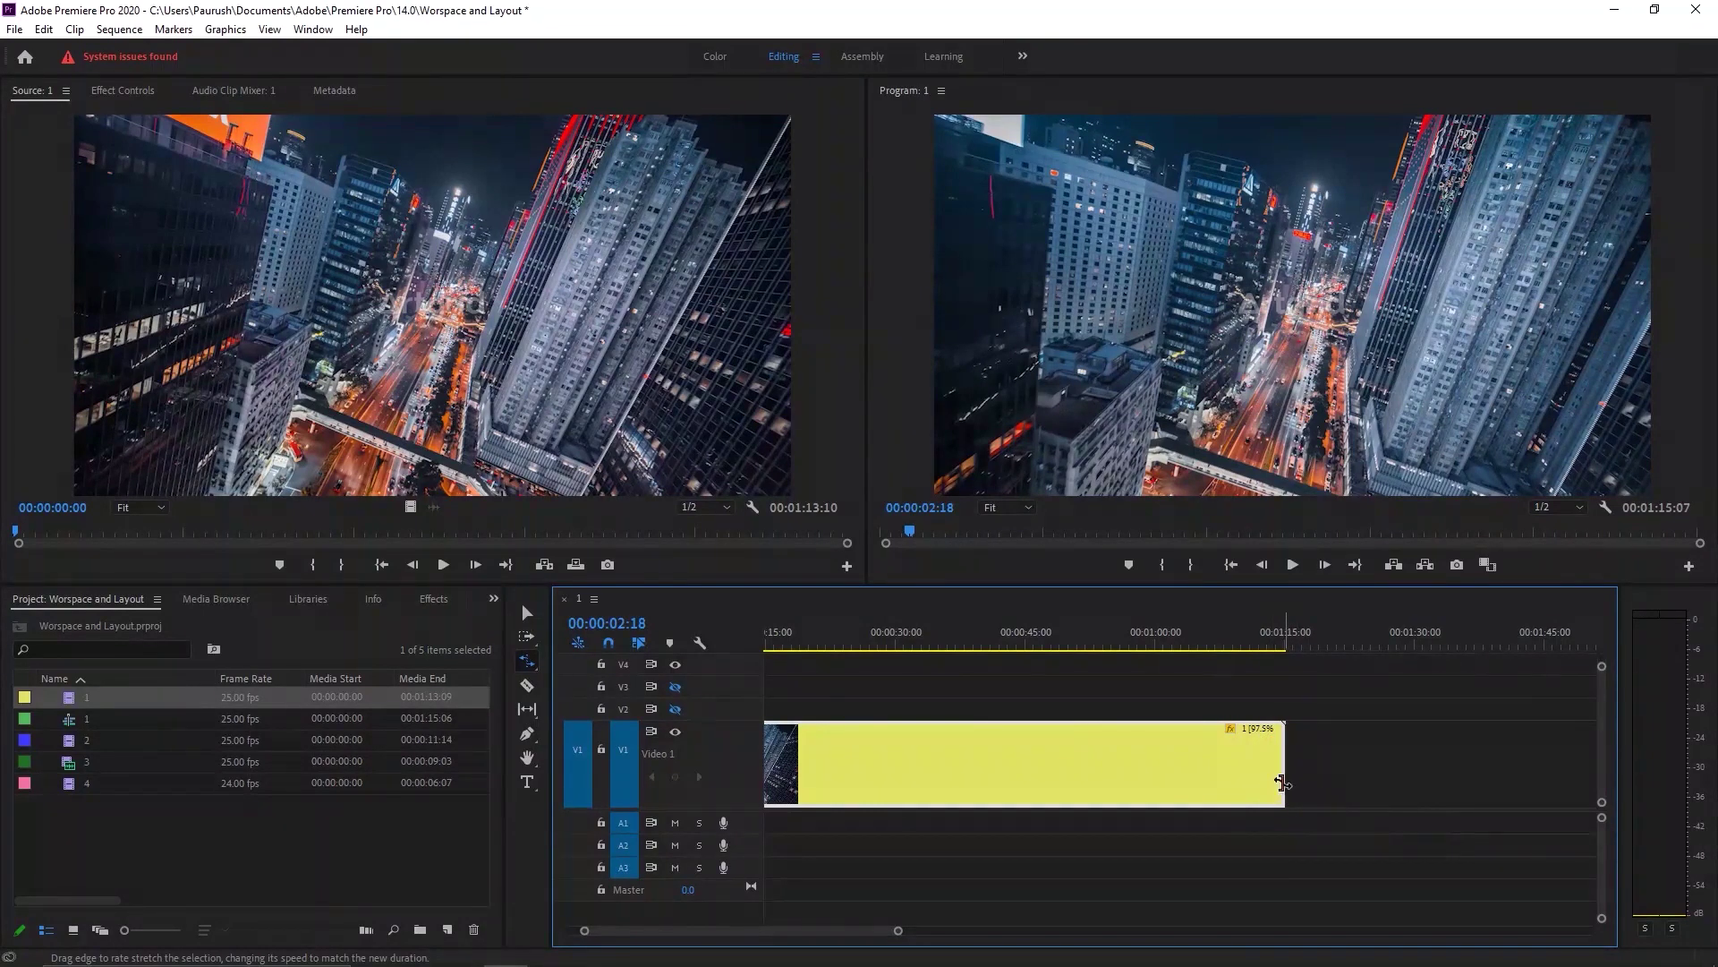
left_click_drag(1286, 784, 1398, 766)
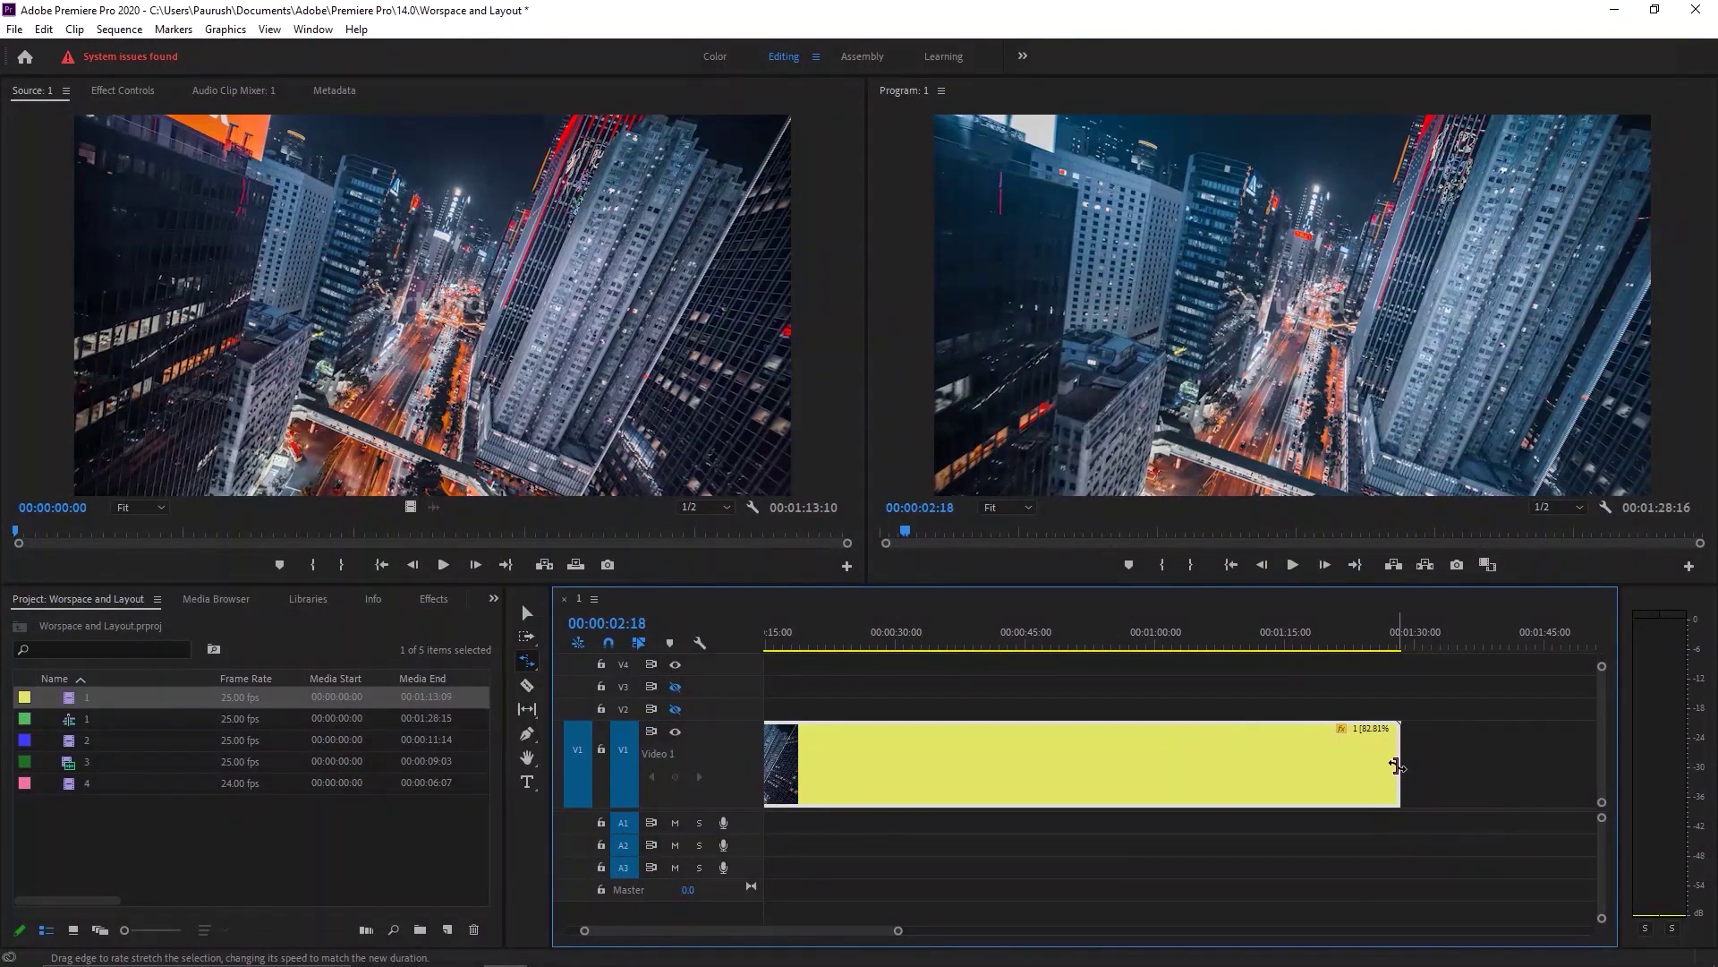
left_click_drag(1397, 765, 930, 761)
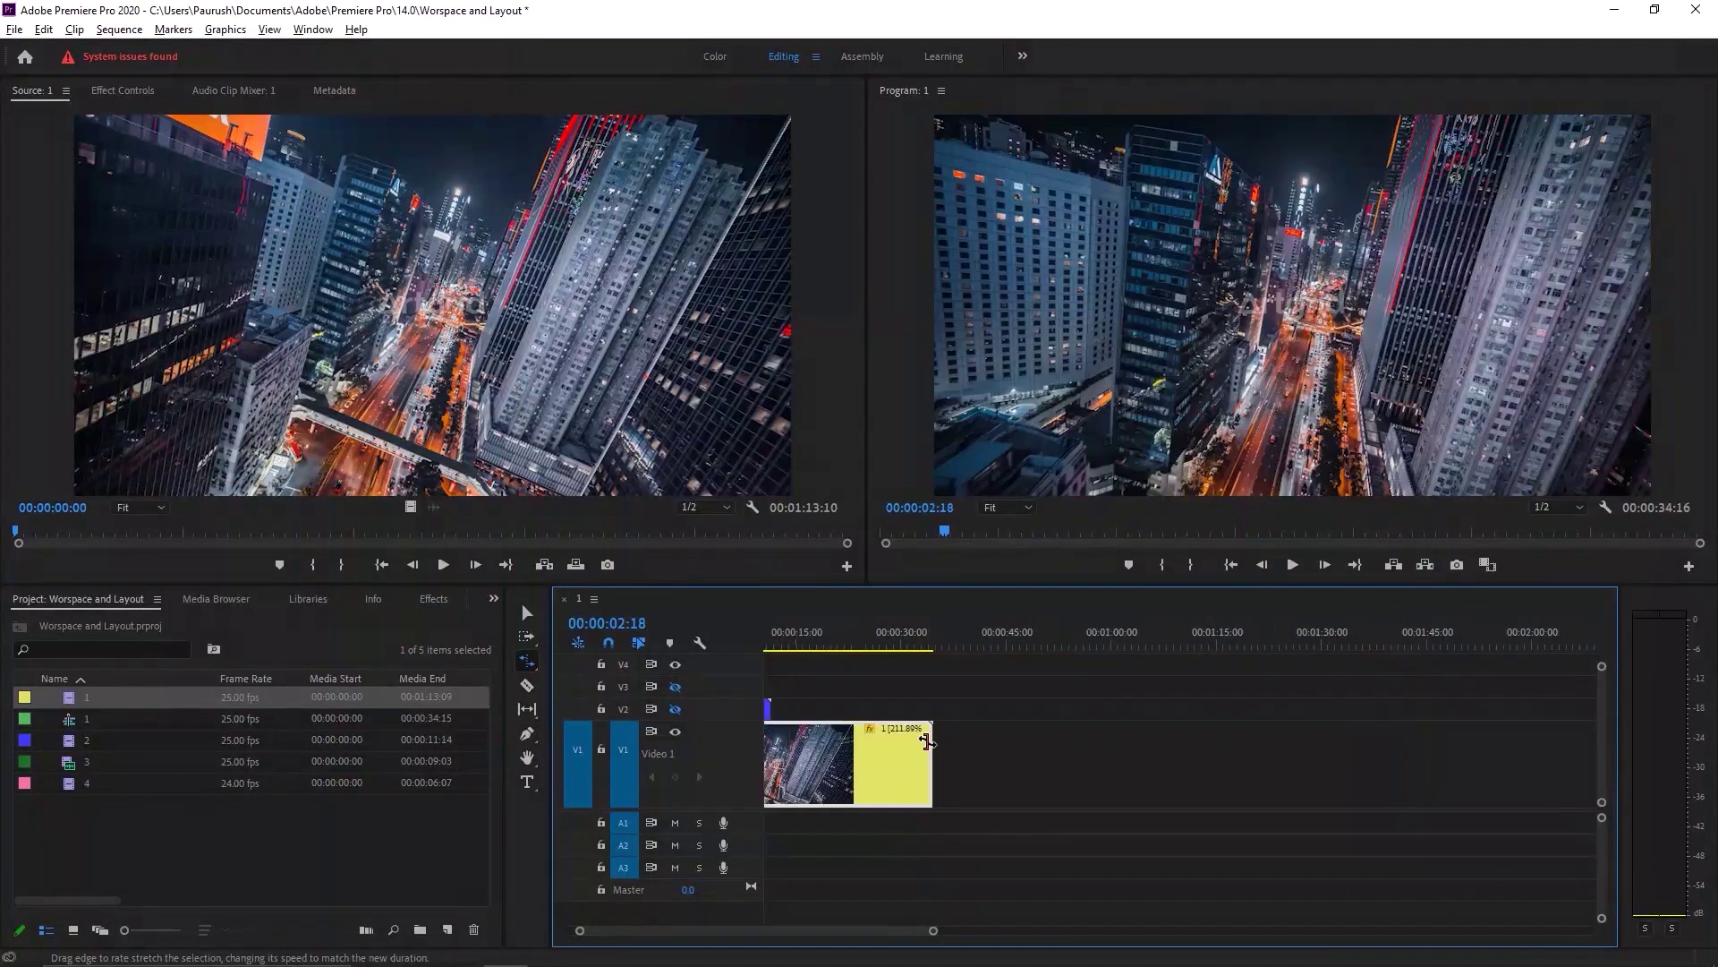
key("minus")
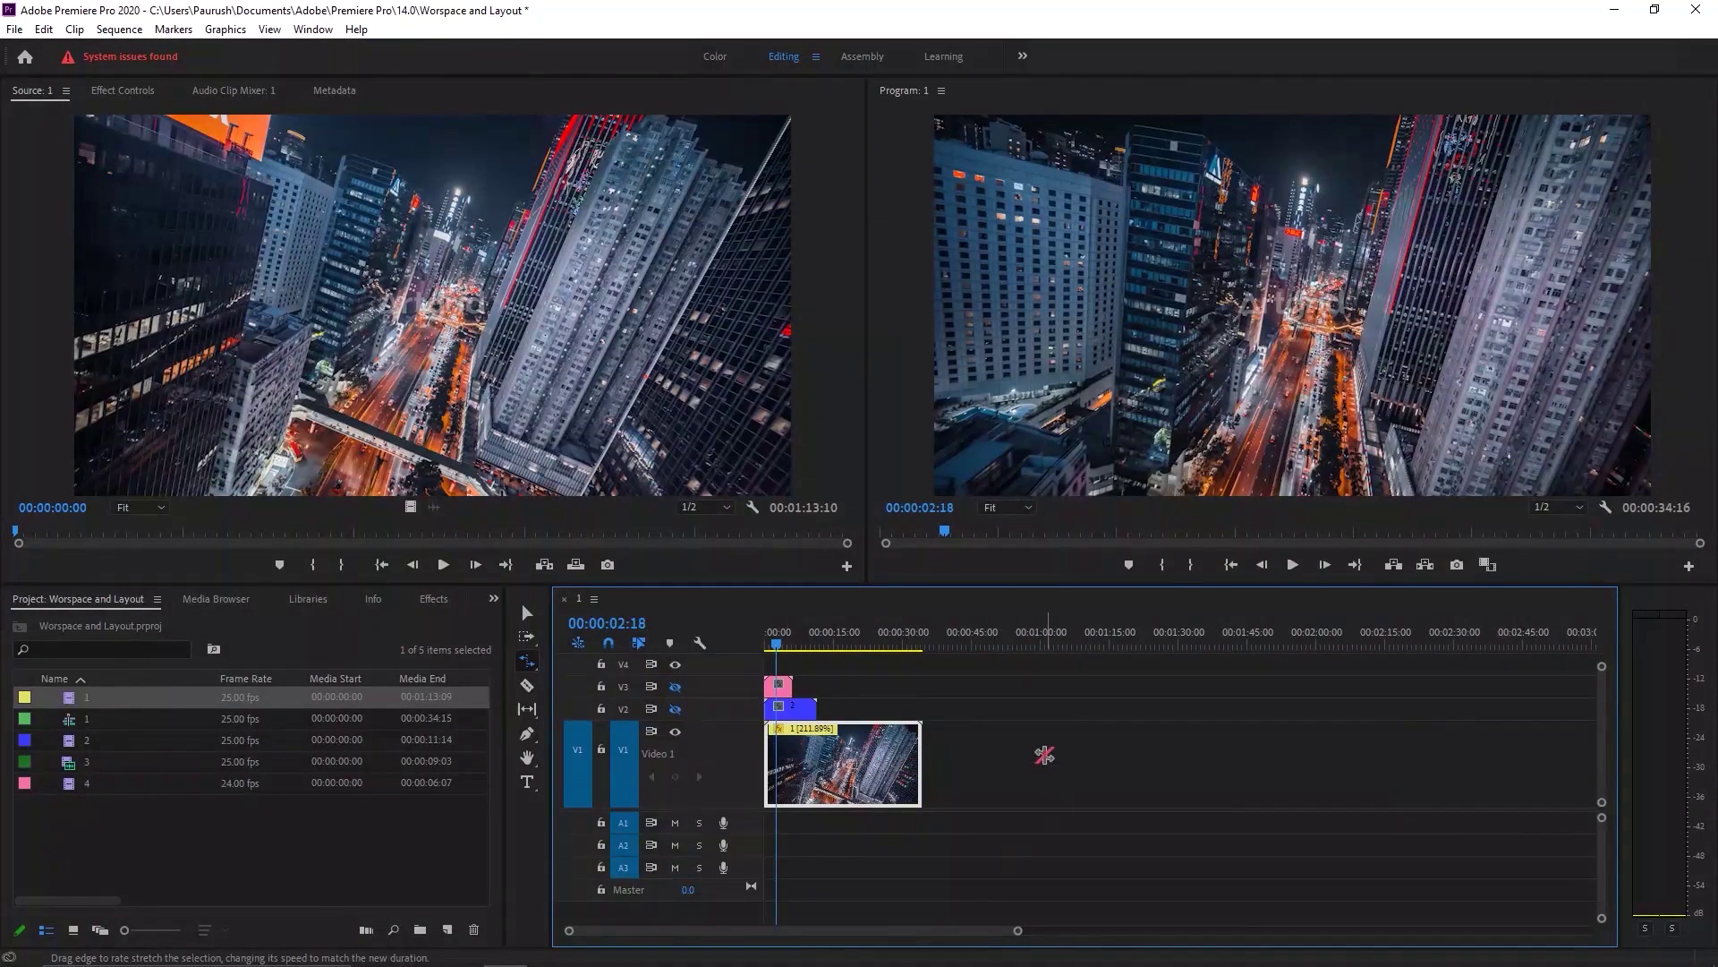
left_click_drag(714, 808, 738, 777)
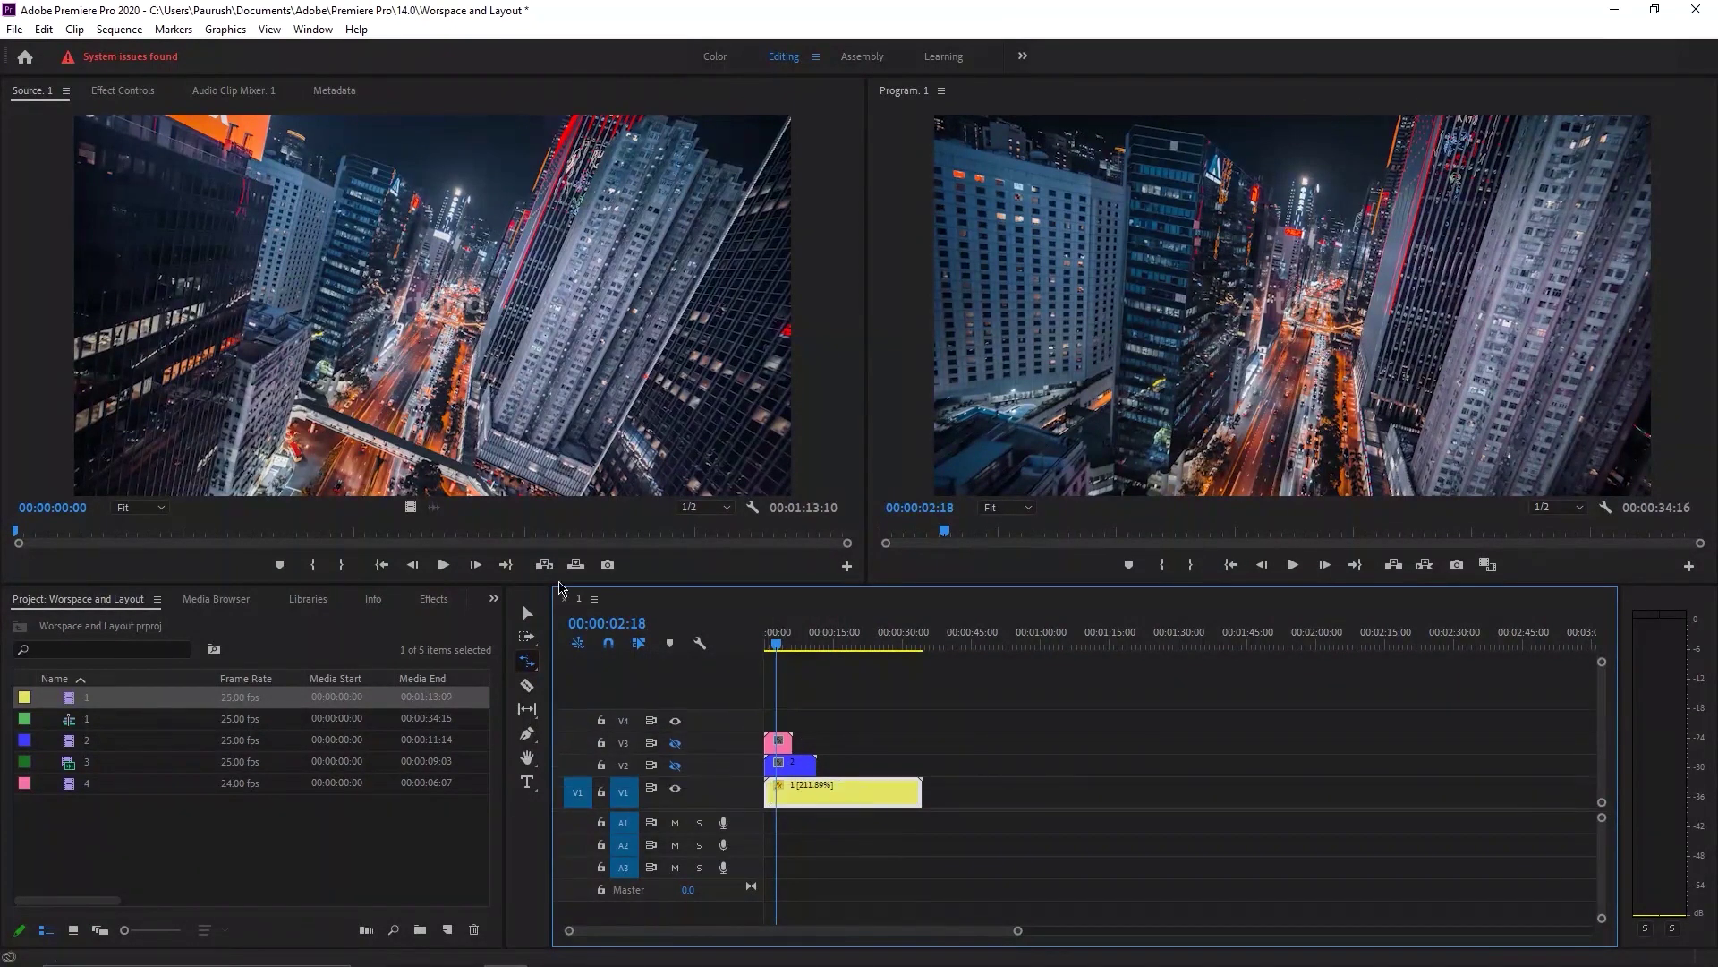
Switch to the Selection tool, deselect clip 1, and bring up its context menu.
left_click(528, 615)
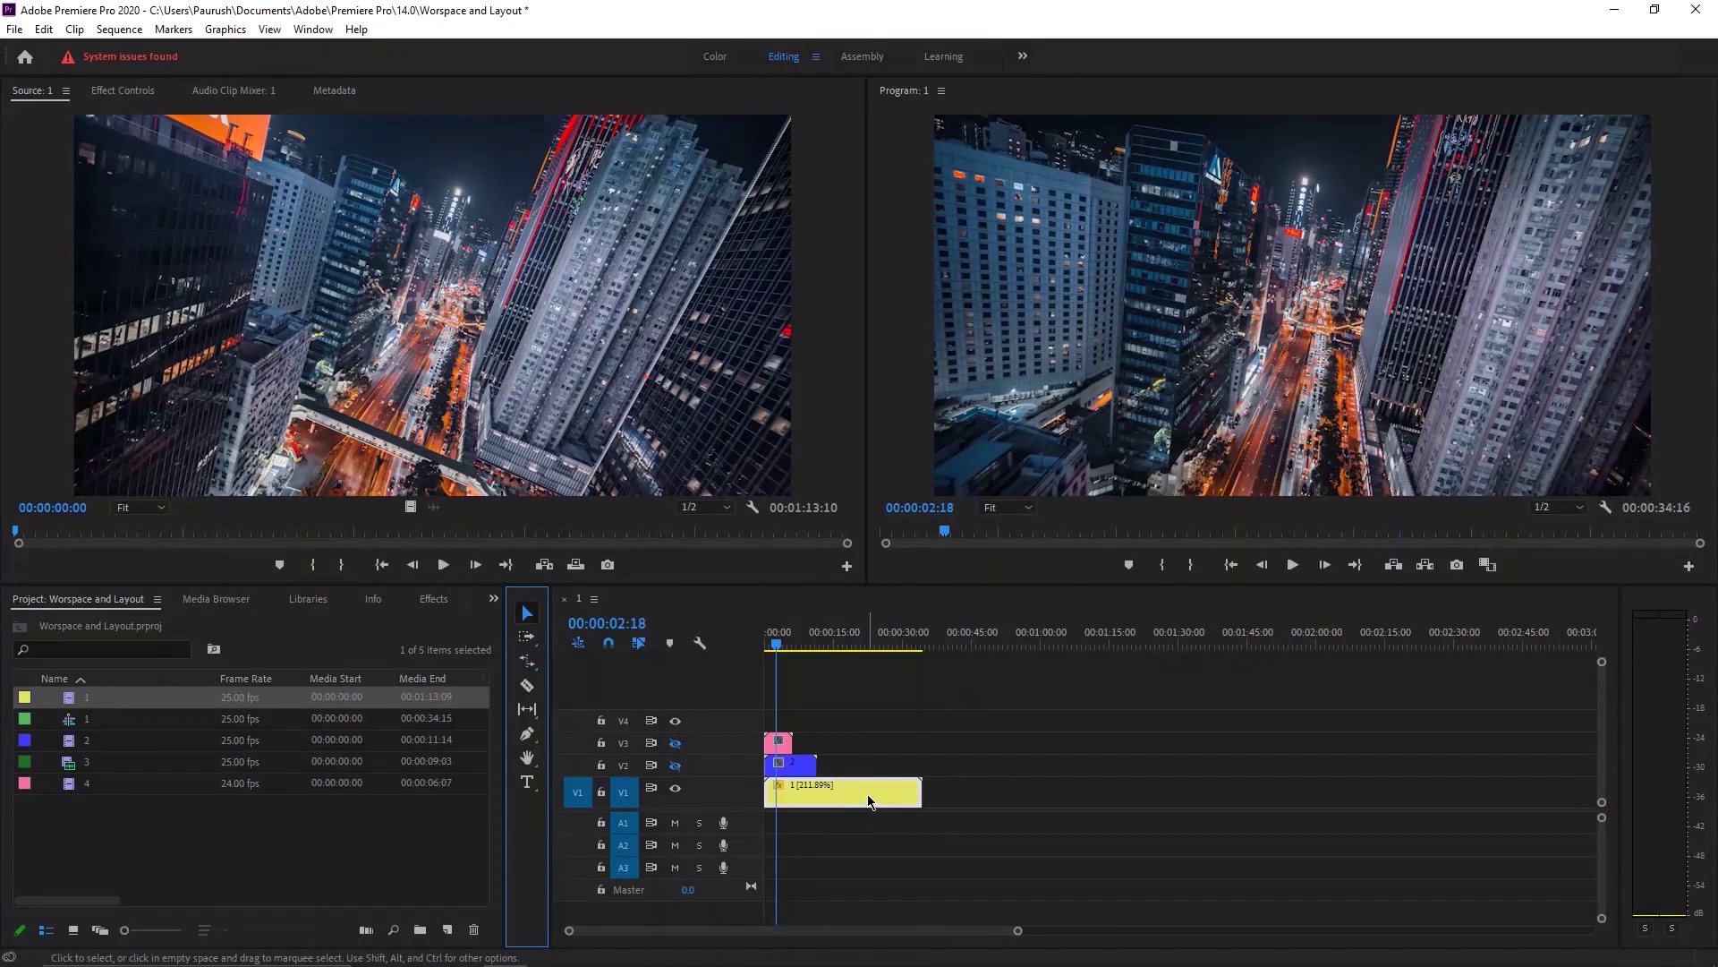
left_click(928, 775)
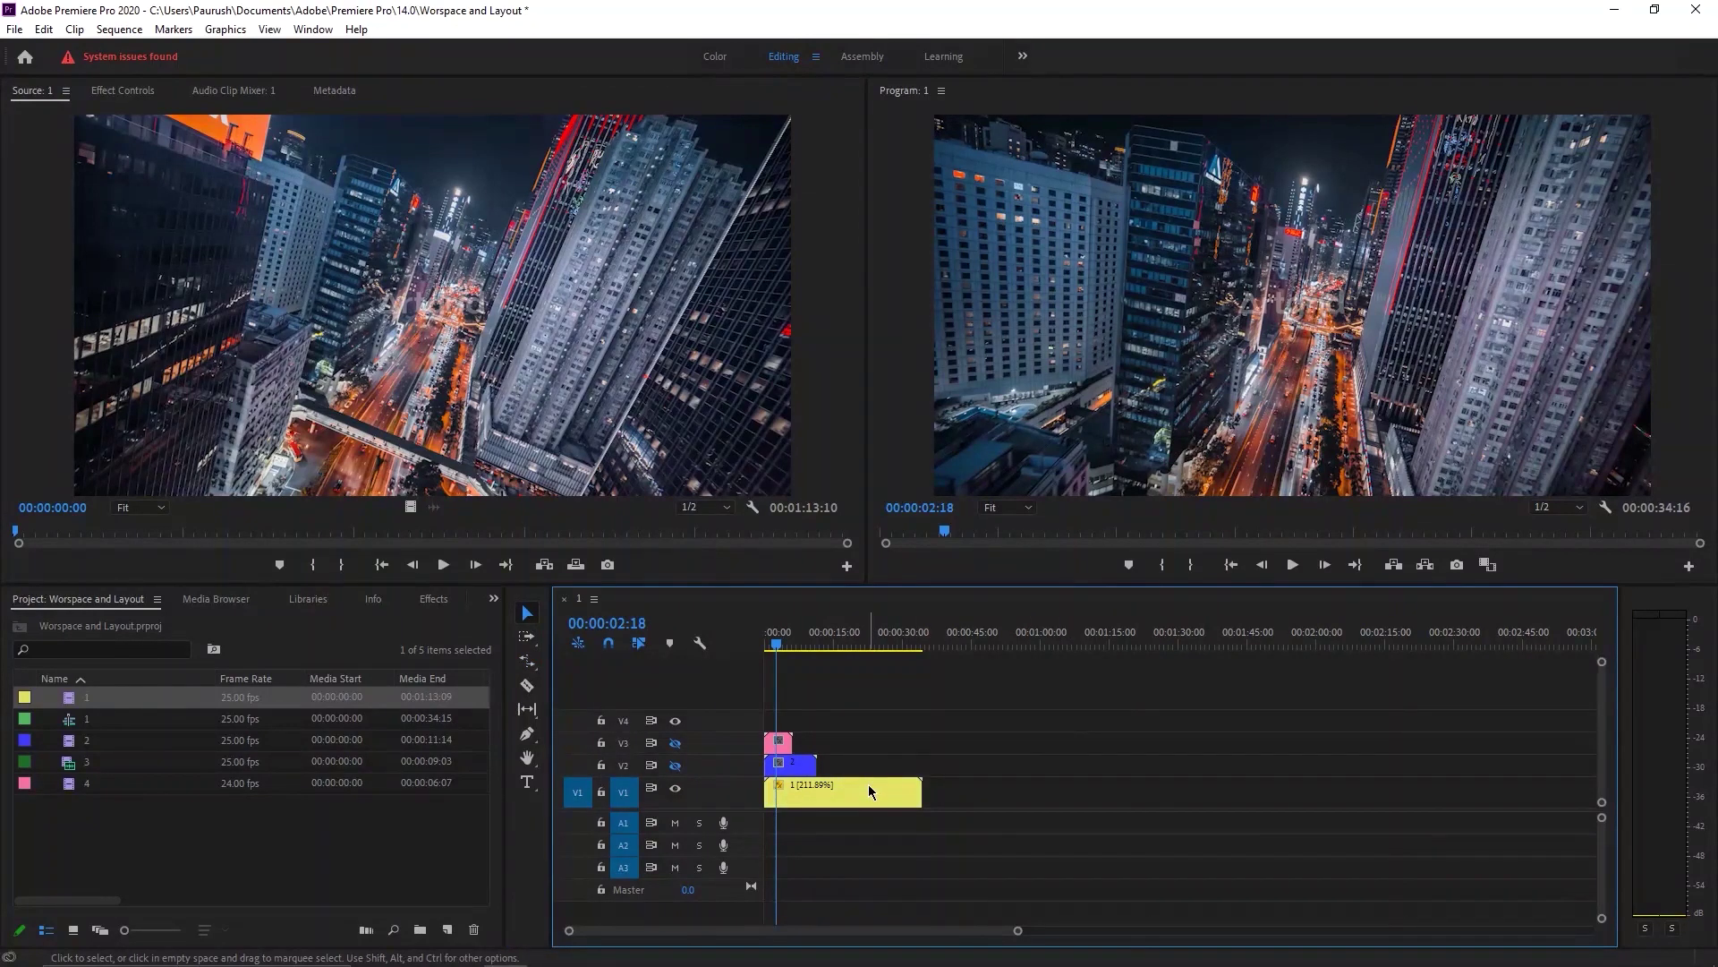
right_click(868, 784)
left_click(832, 766)
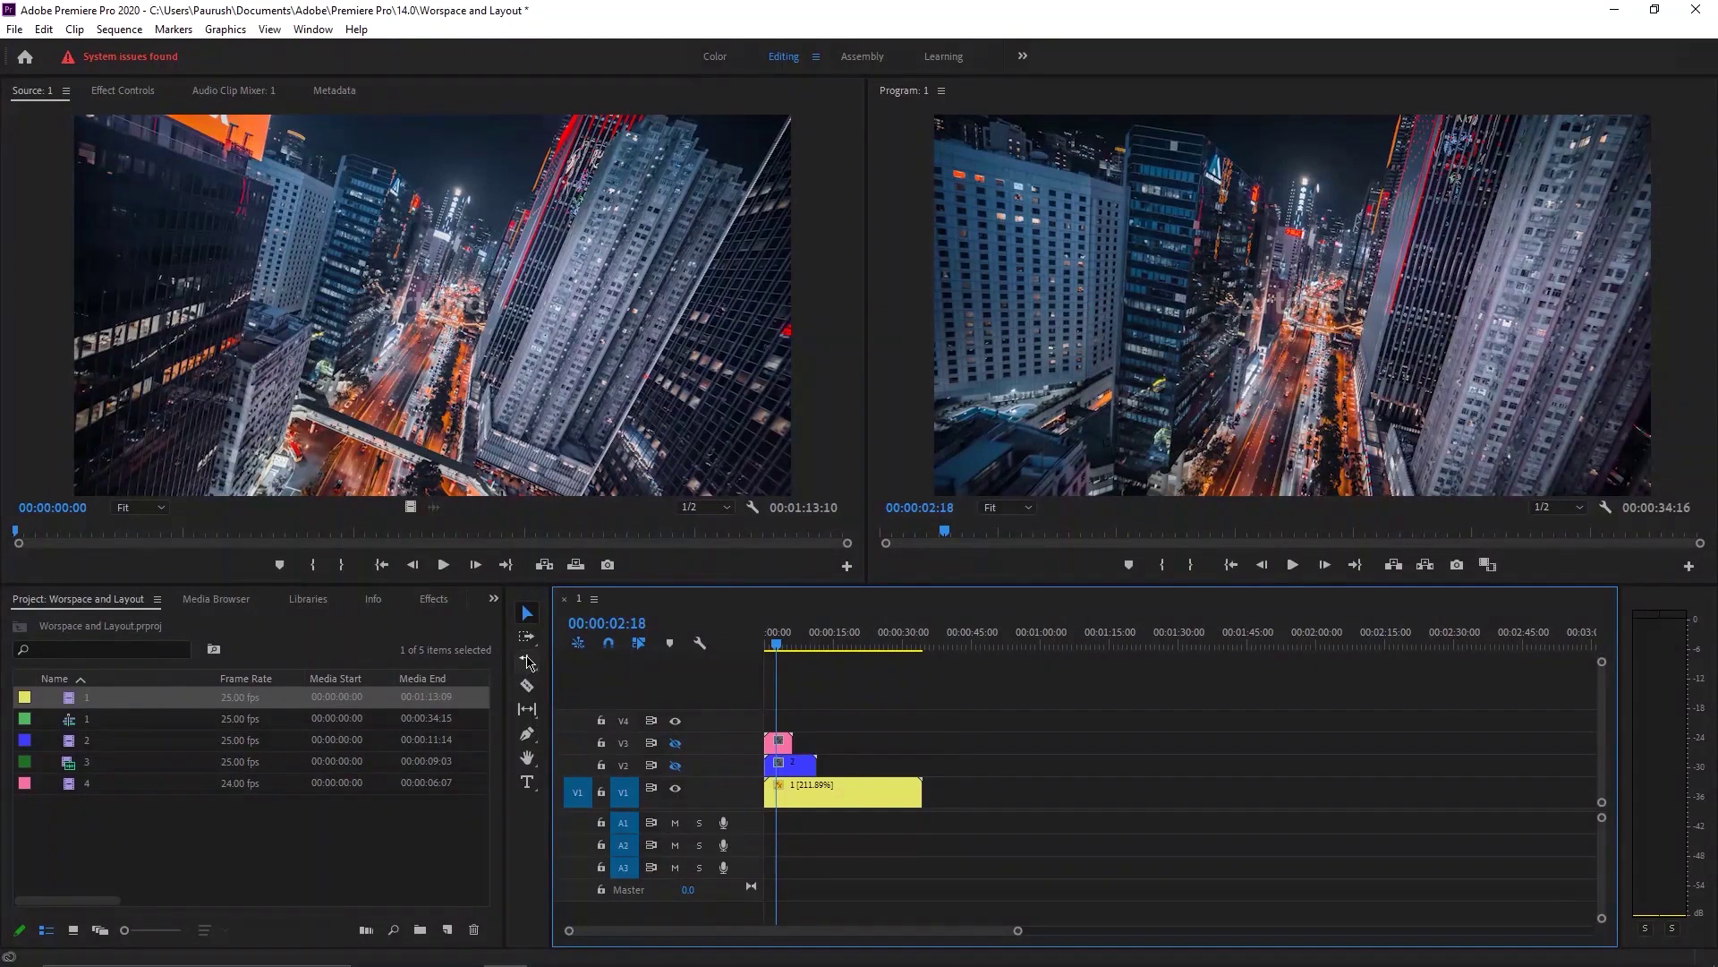
right_click(838, 803)
Try a duration of 3 in clip 1's Speed/Duration dialog, then cancel to keep 211.89%.
left_click(891, 633)
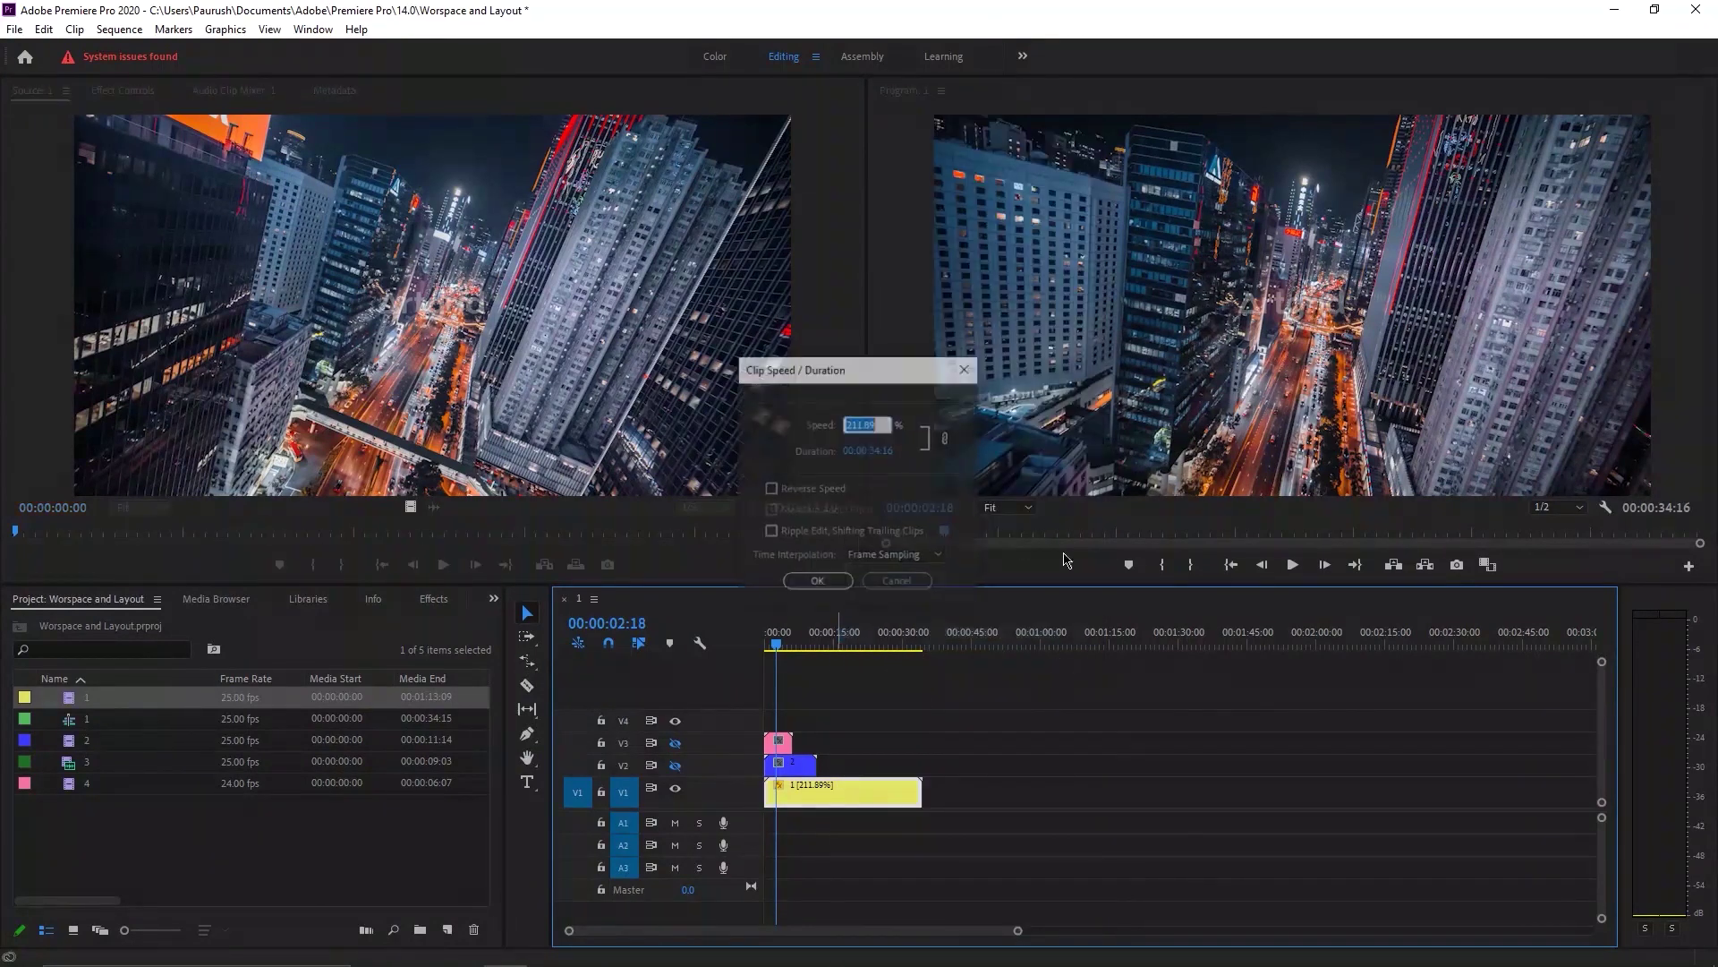
left_click_drag(890, 451, 881, 458)
left_click(881, 452)
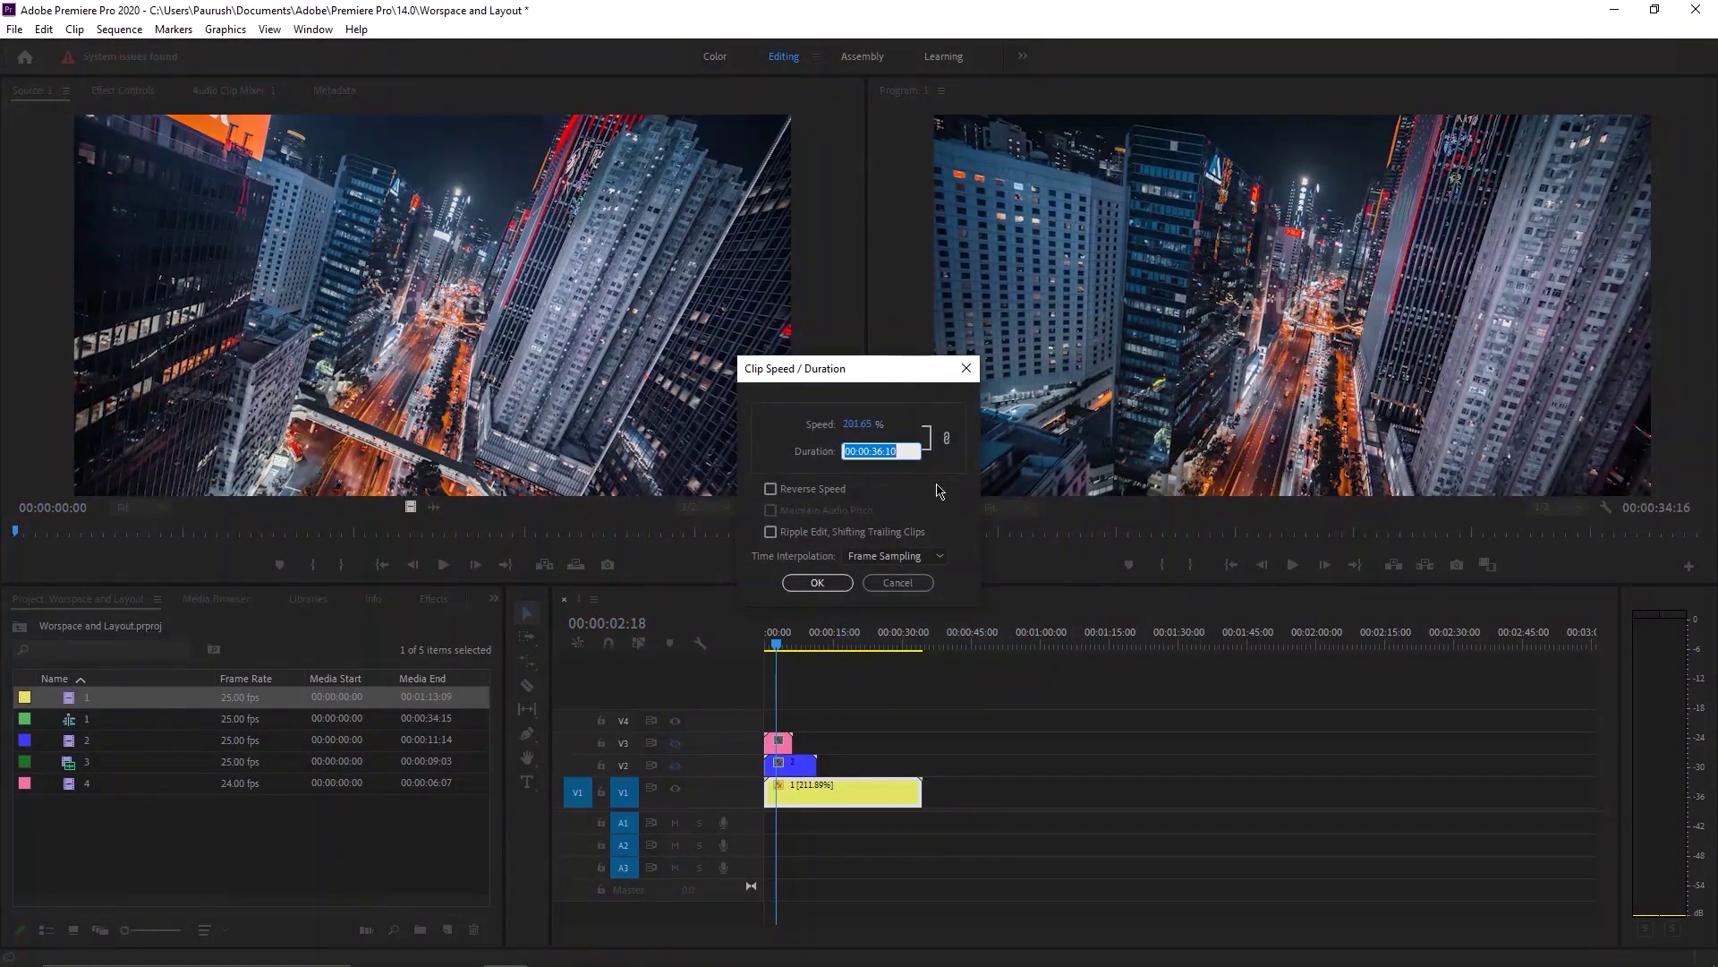
type("30")
key("Return")
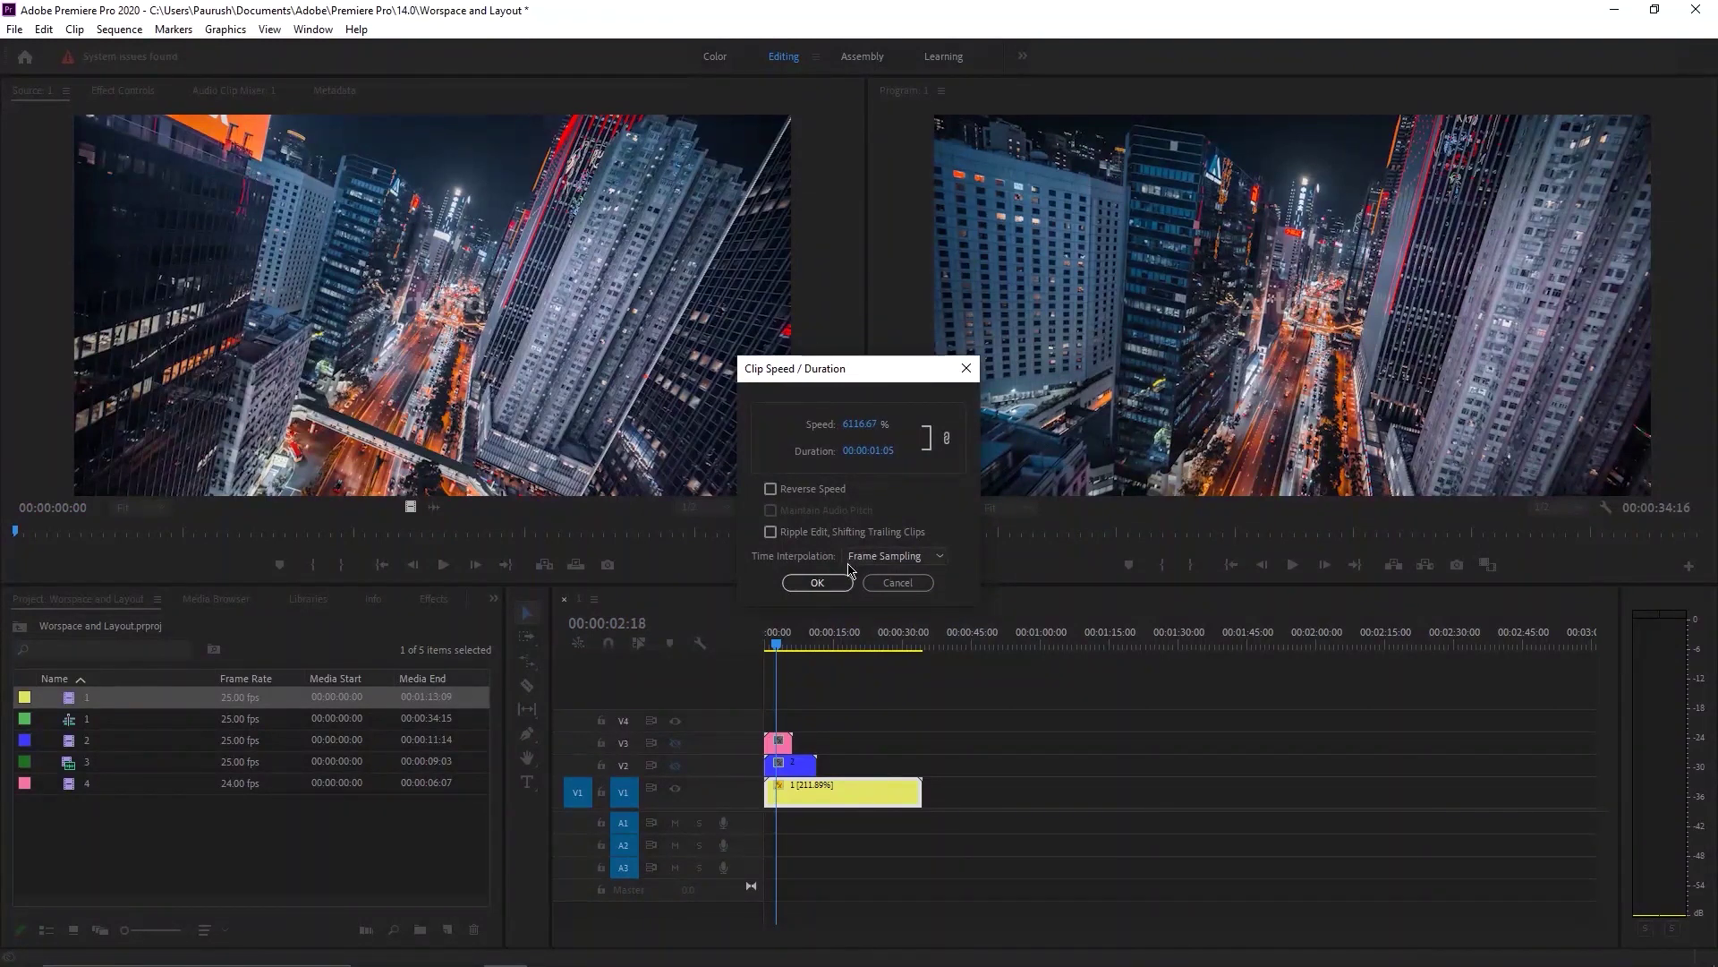
left_click(898, 583)
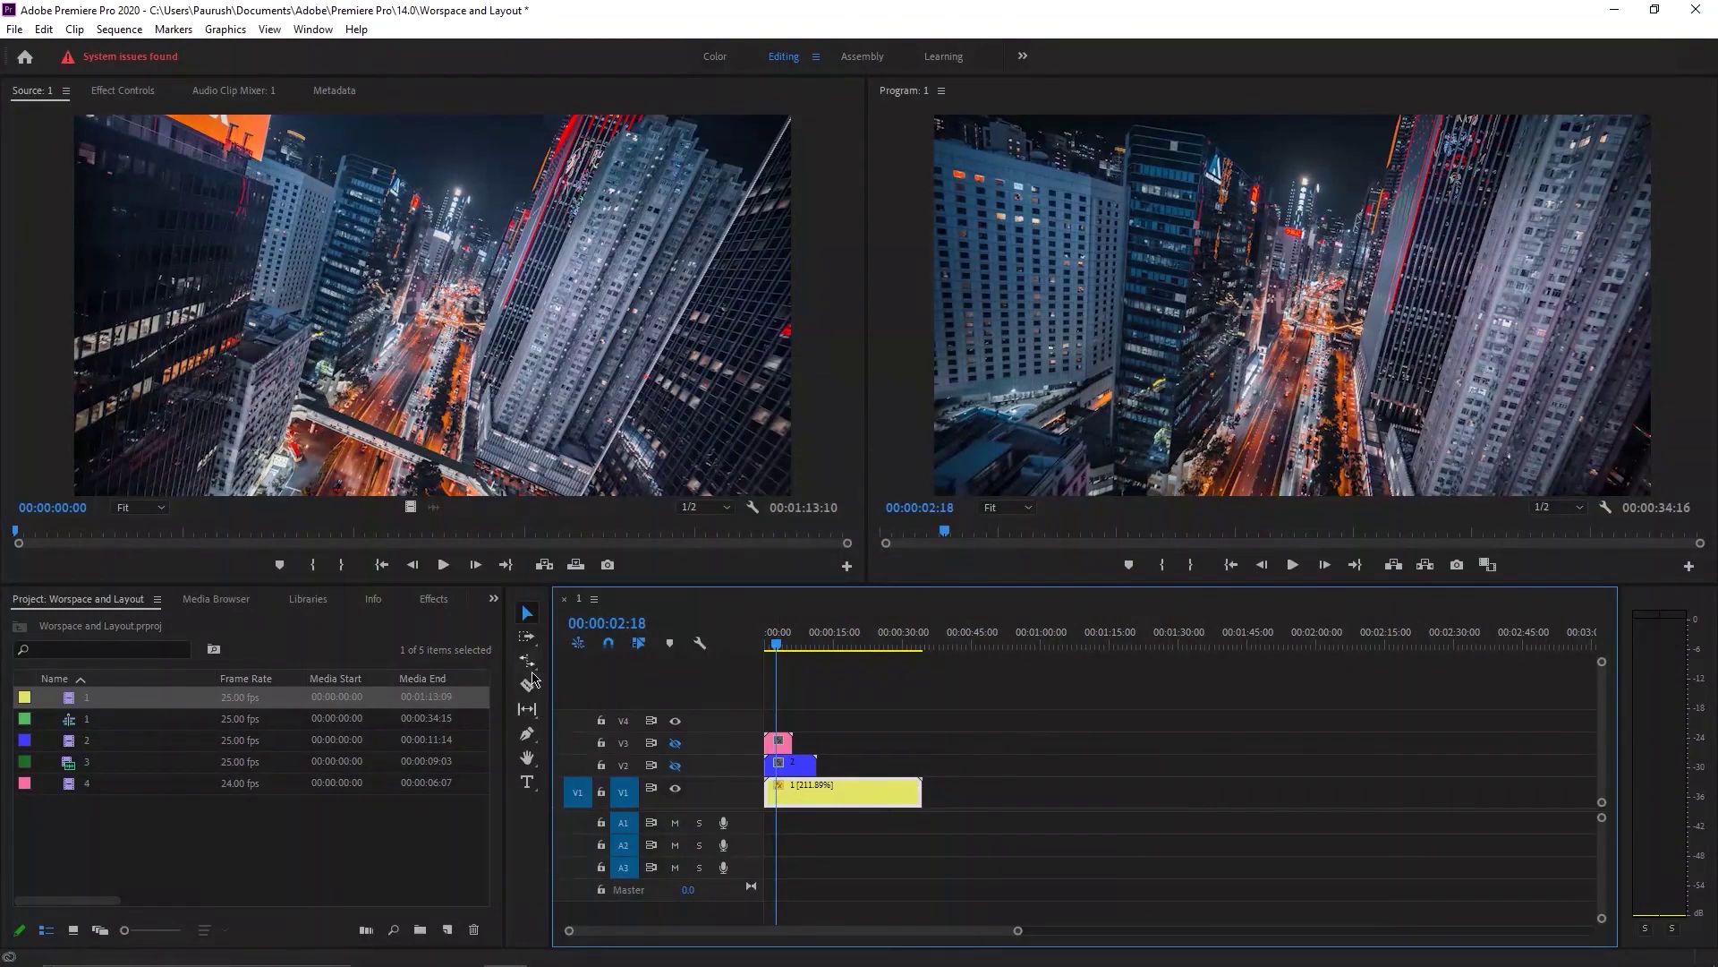
Rate-stretch clip 1 to 57.76% speed, ending at 00:02:07:02, and preview from about 47 seconds.
key("r")
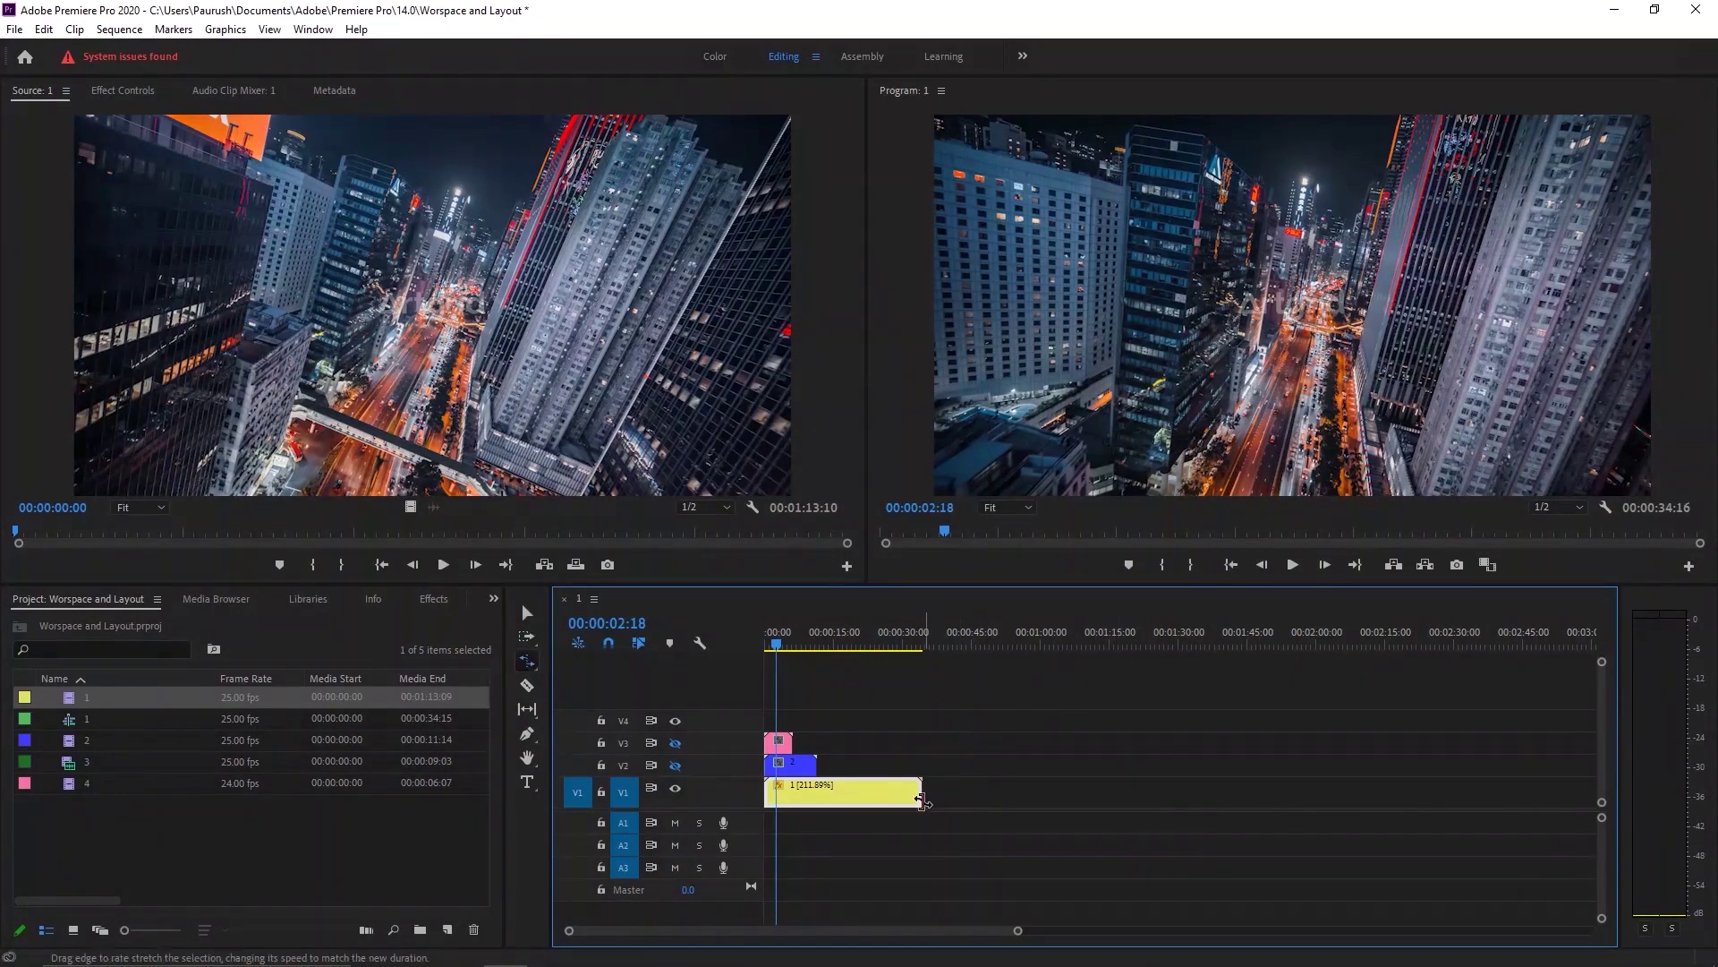
left_click_drag(921, 792, 1347, 792)
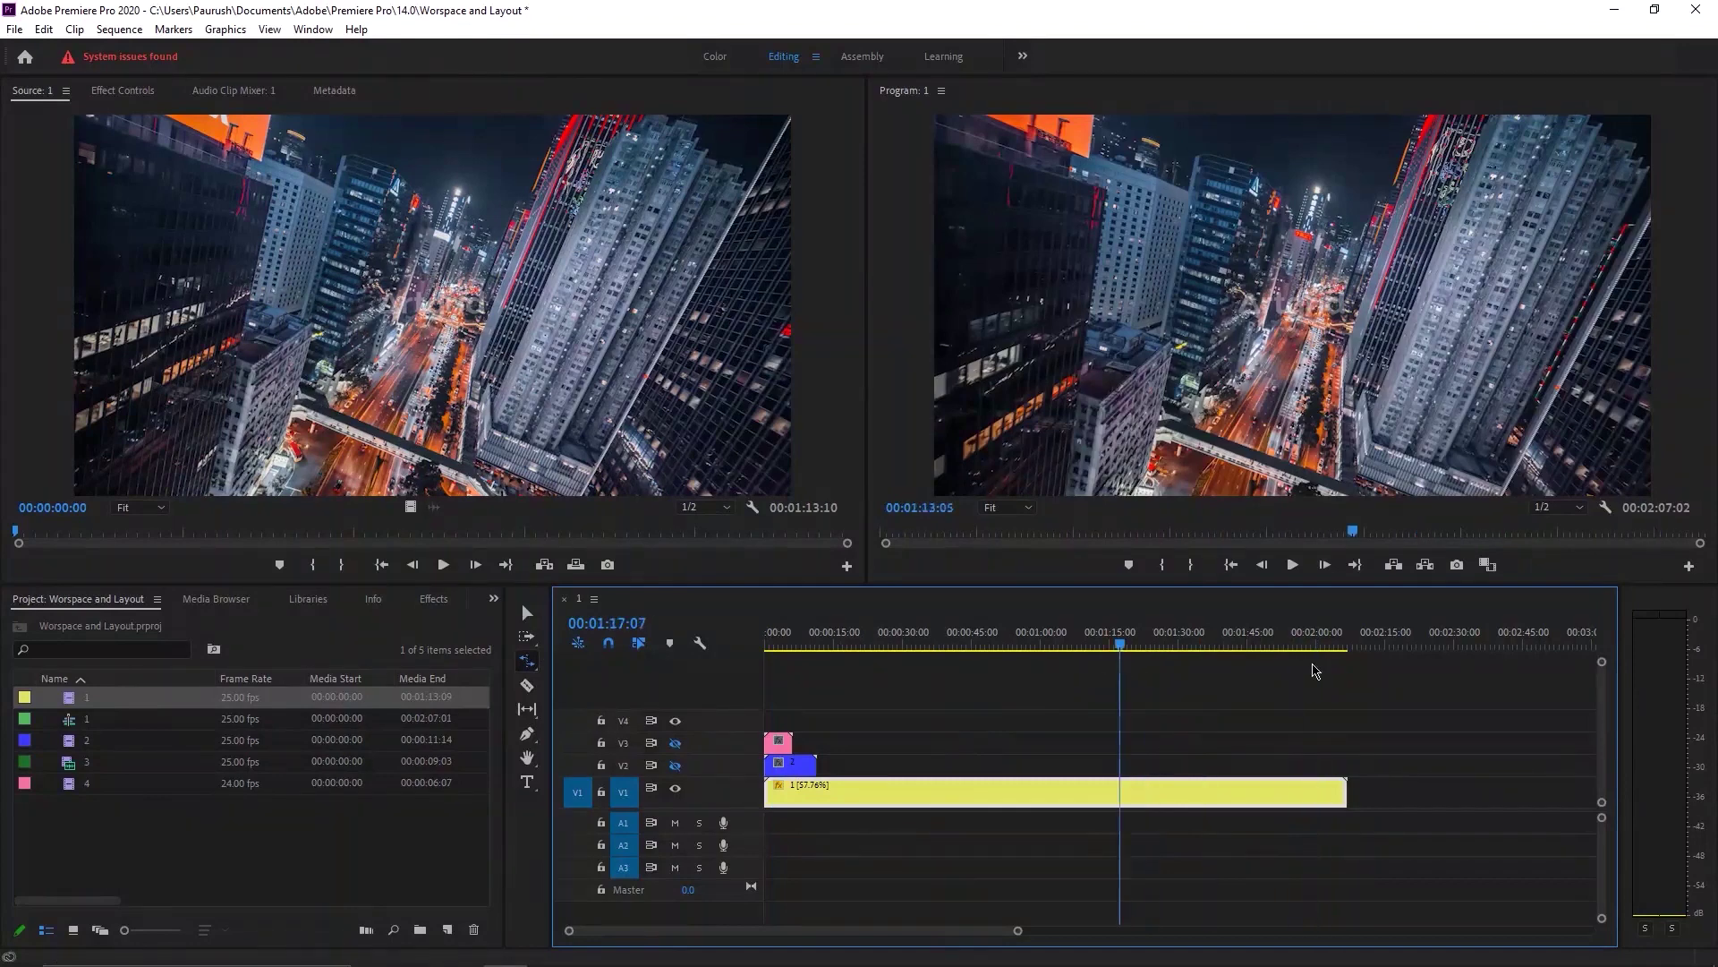
left_click(982, 637)
key("space")
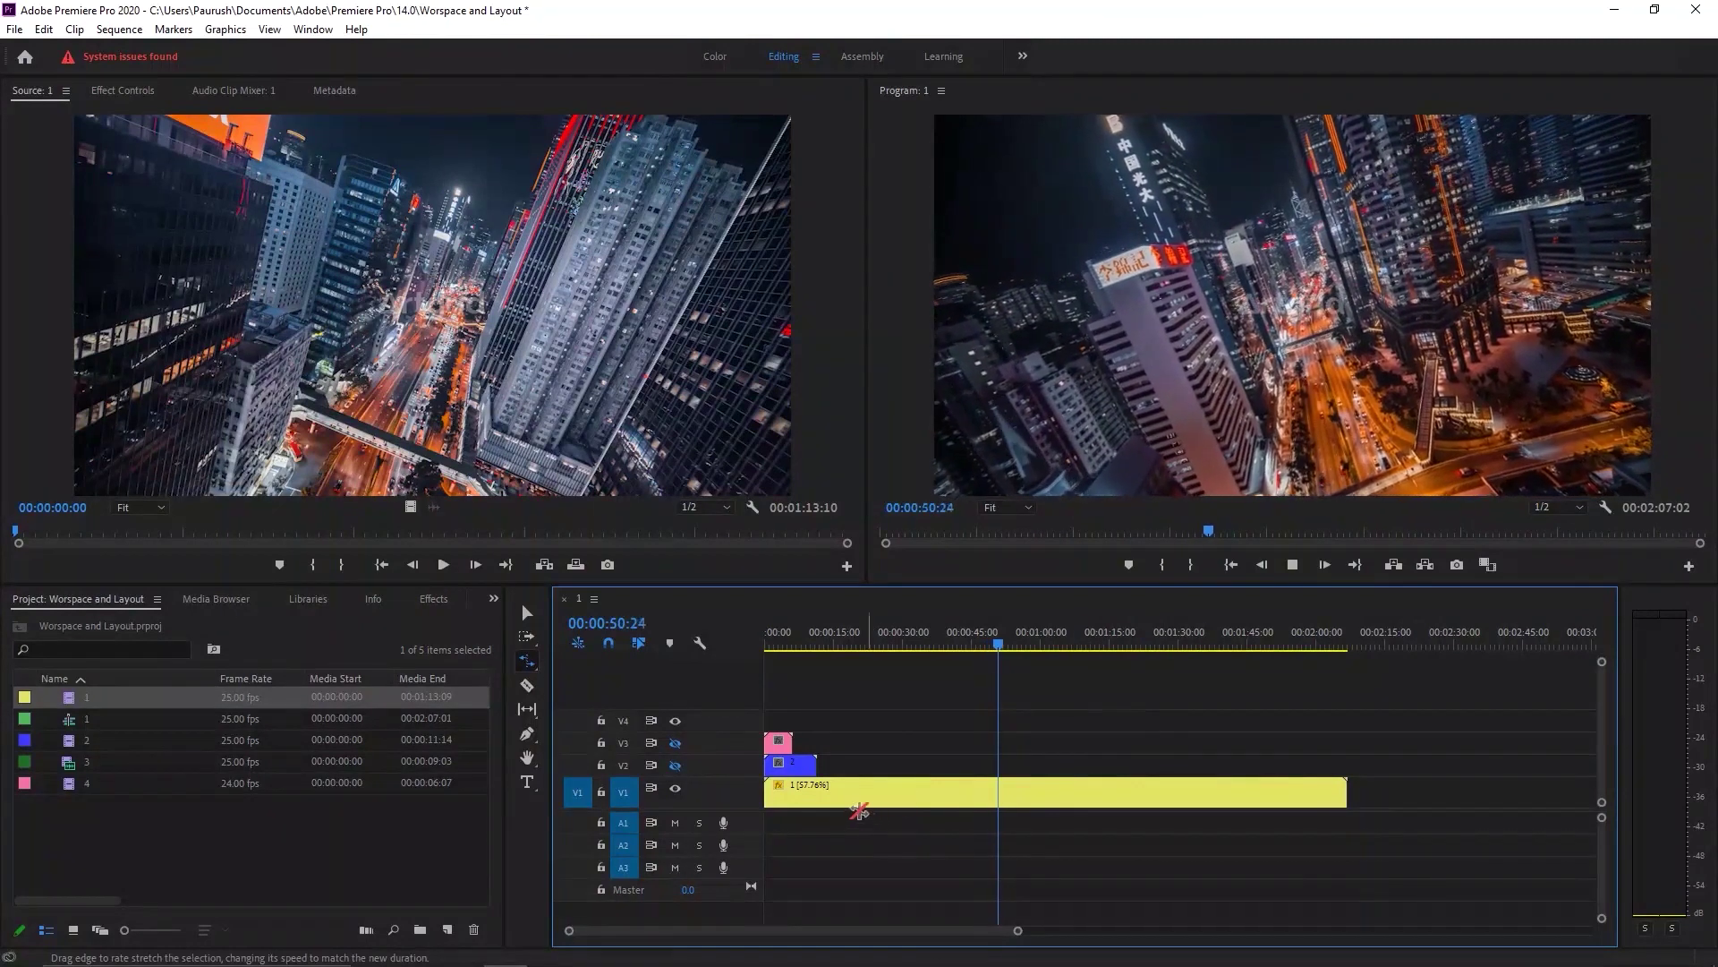
key("space")
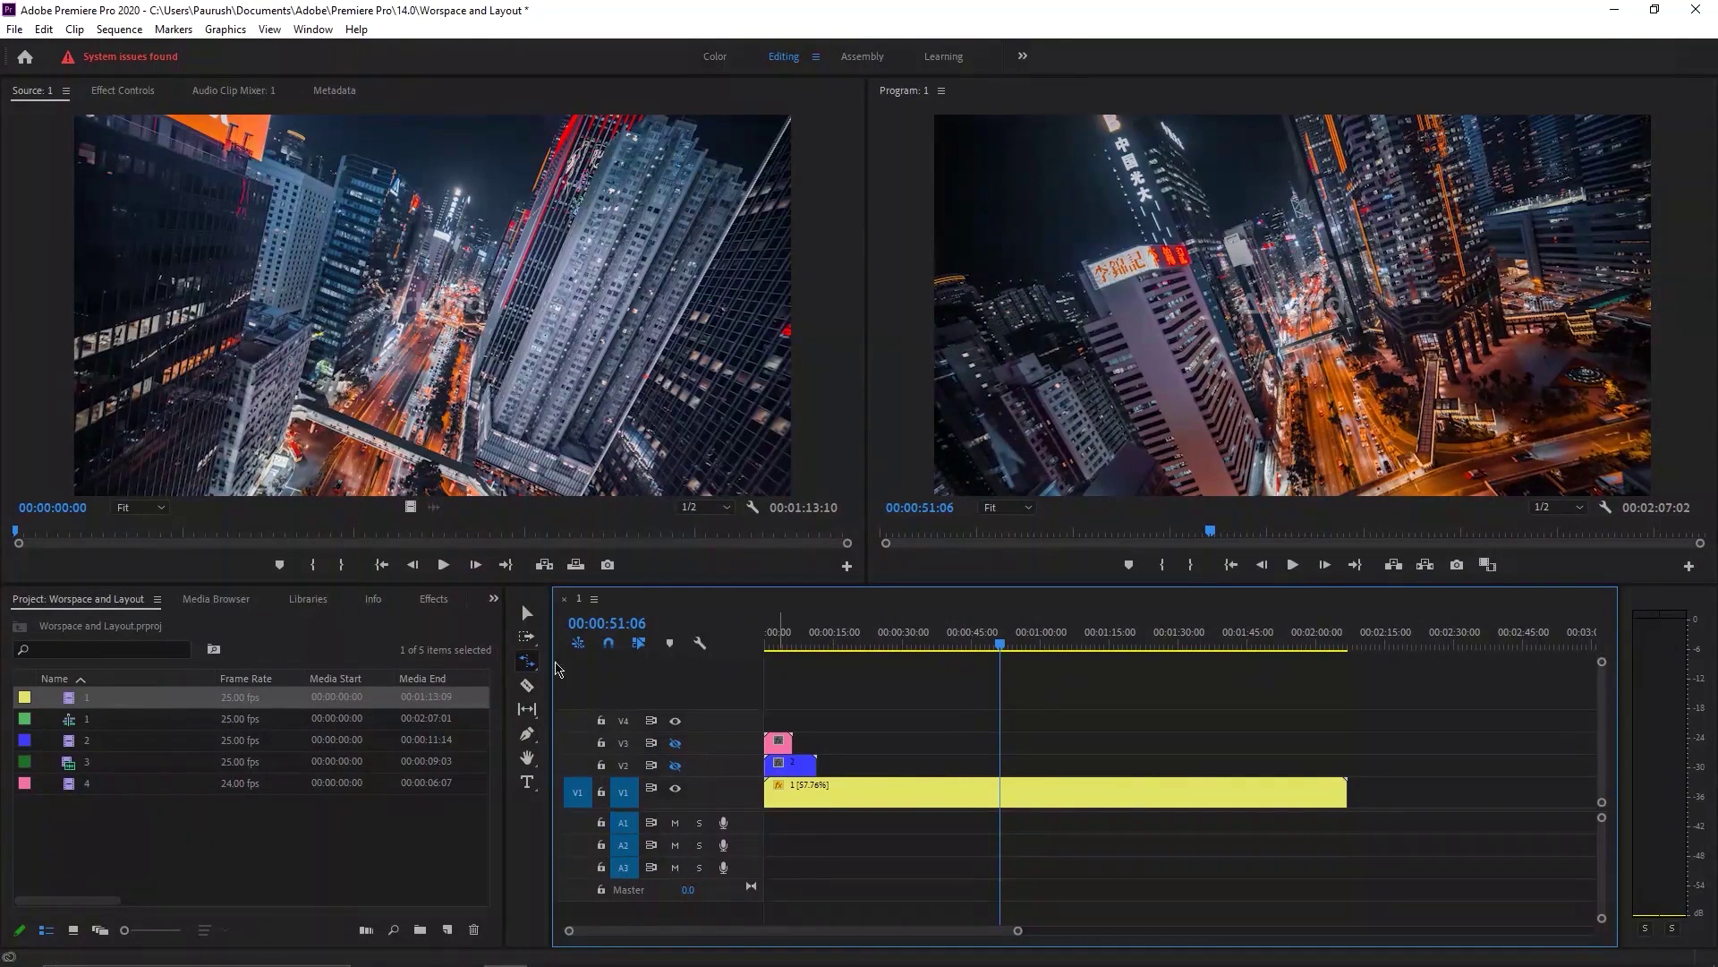
left_click(527, 687)
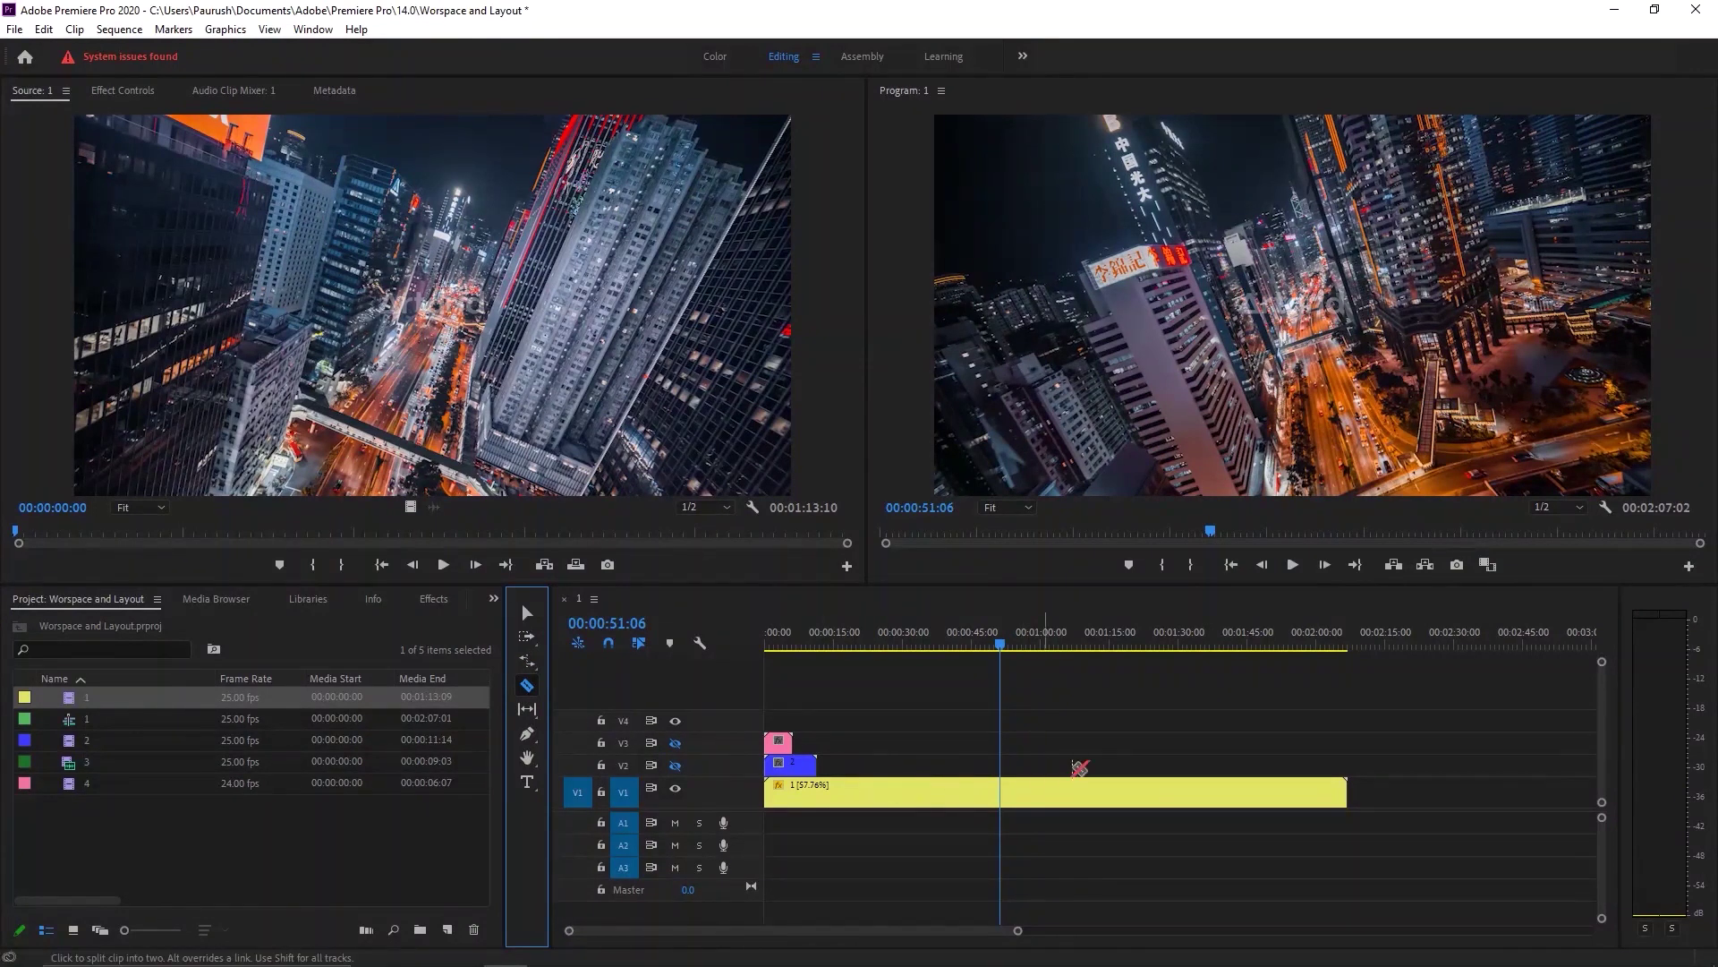
Make trial Razor cuts across the V1 clip and undo the extra cuts.
left_click(1063, 792)
left_click(1120, 792)
left_click(1243, 792)
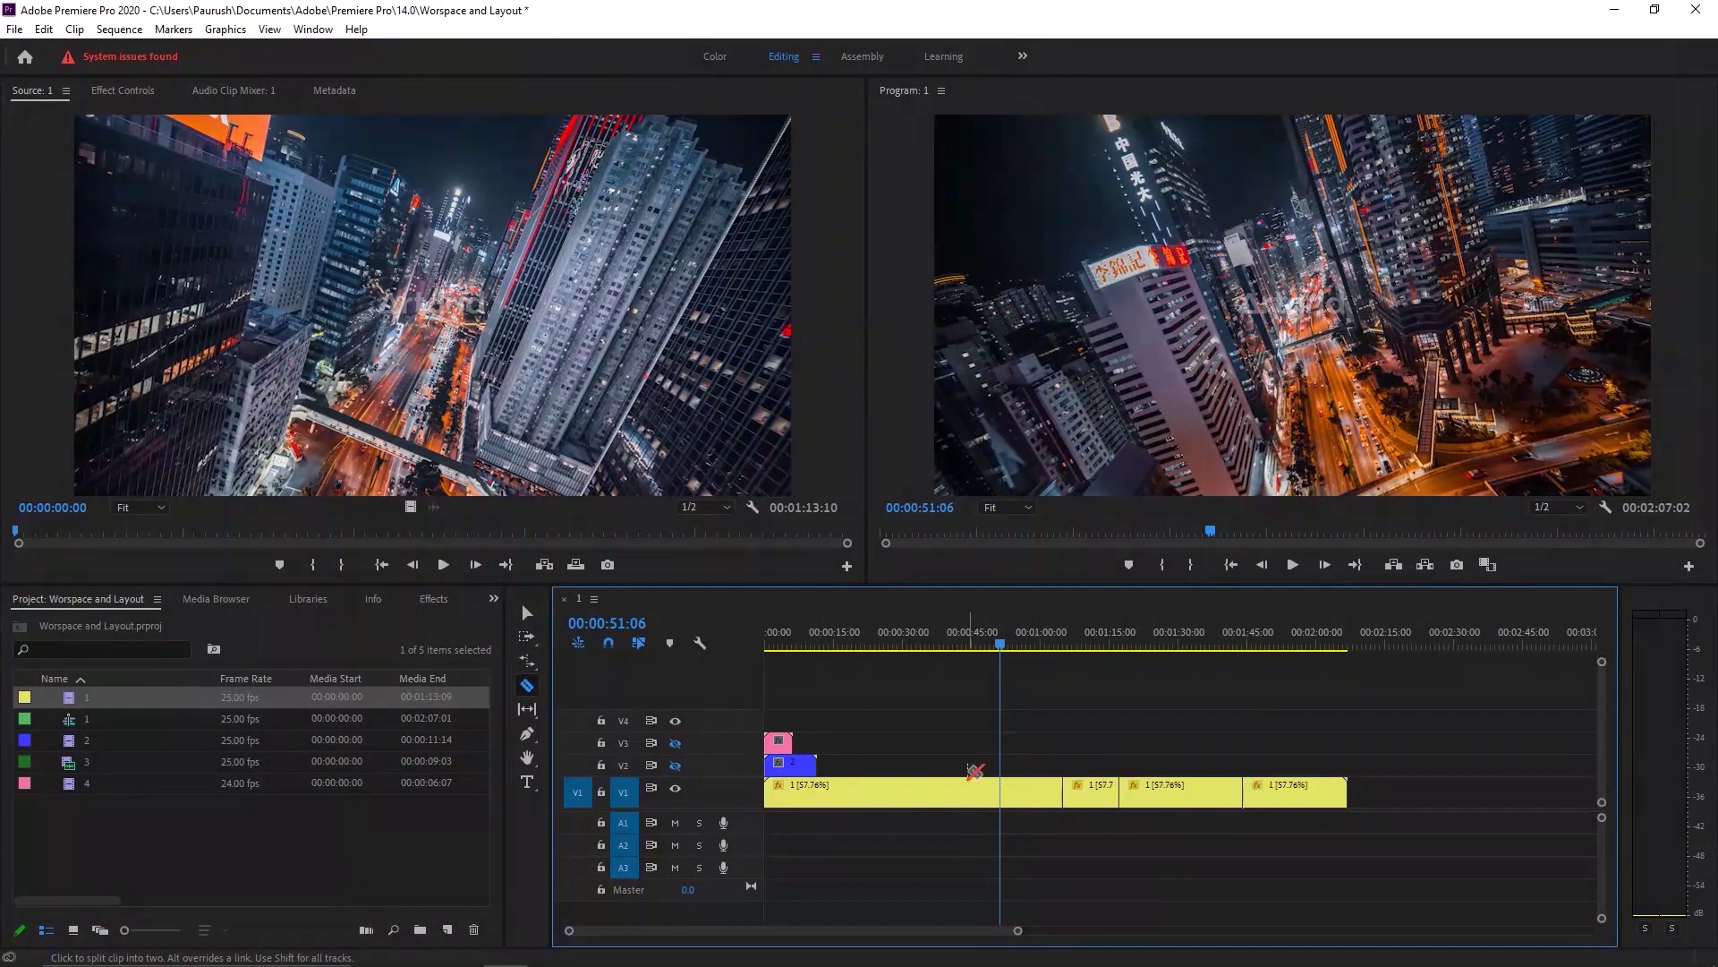
left_click(872, 792)
key("ctrl+z")
key("ctrl+z")
key("ctrl+z")
key("ctrl+z")
Cut clip 1 near 00:00:45 and 00:01:00, then select all three pieces.
left_click(968, 792)
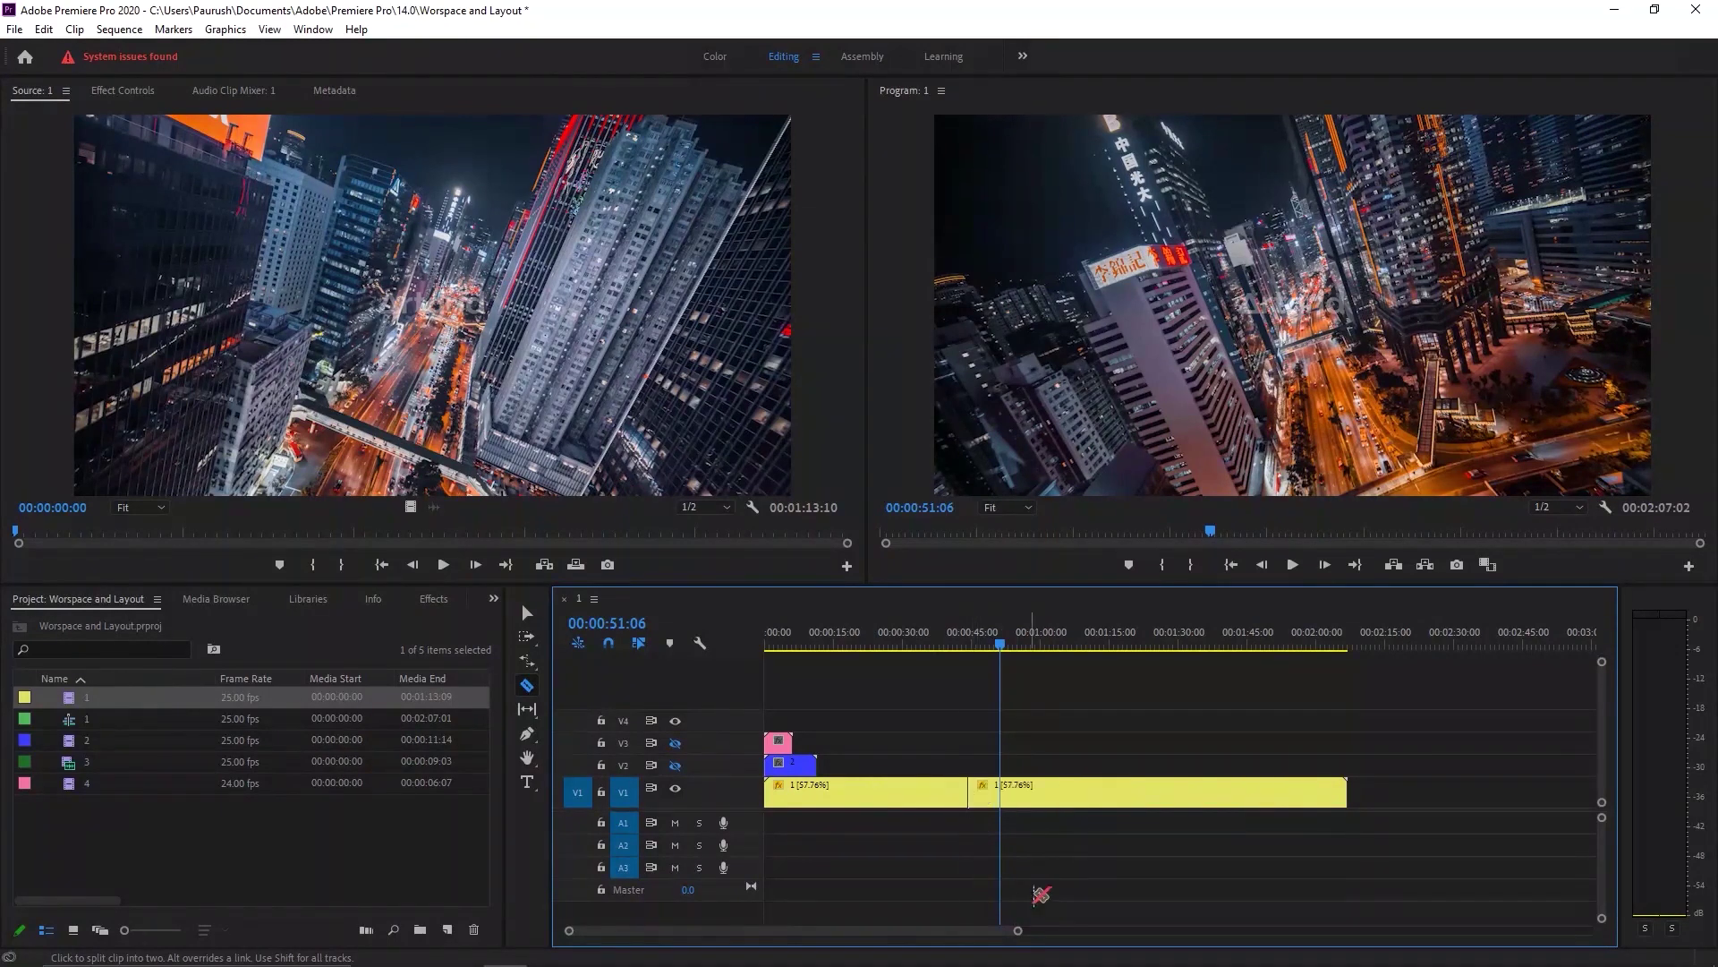
left_click(1057, 792)
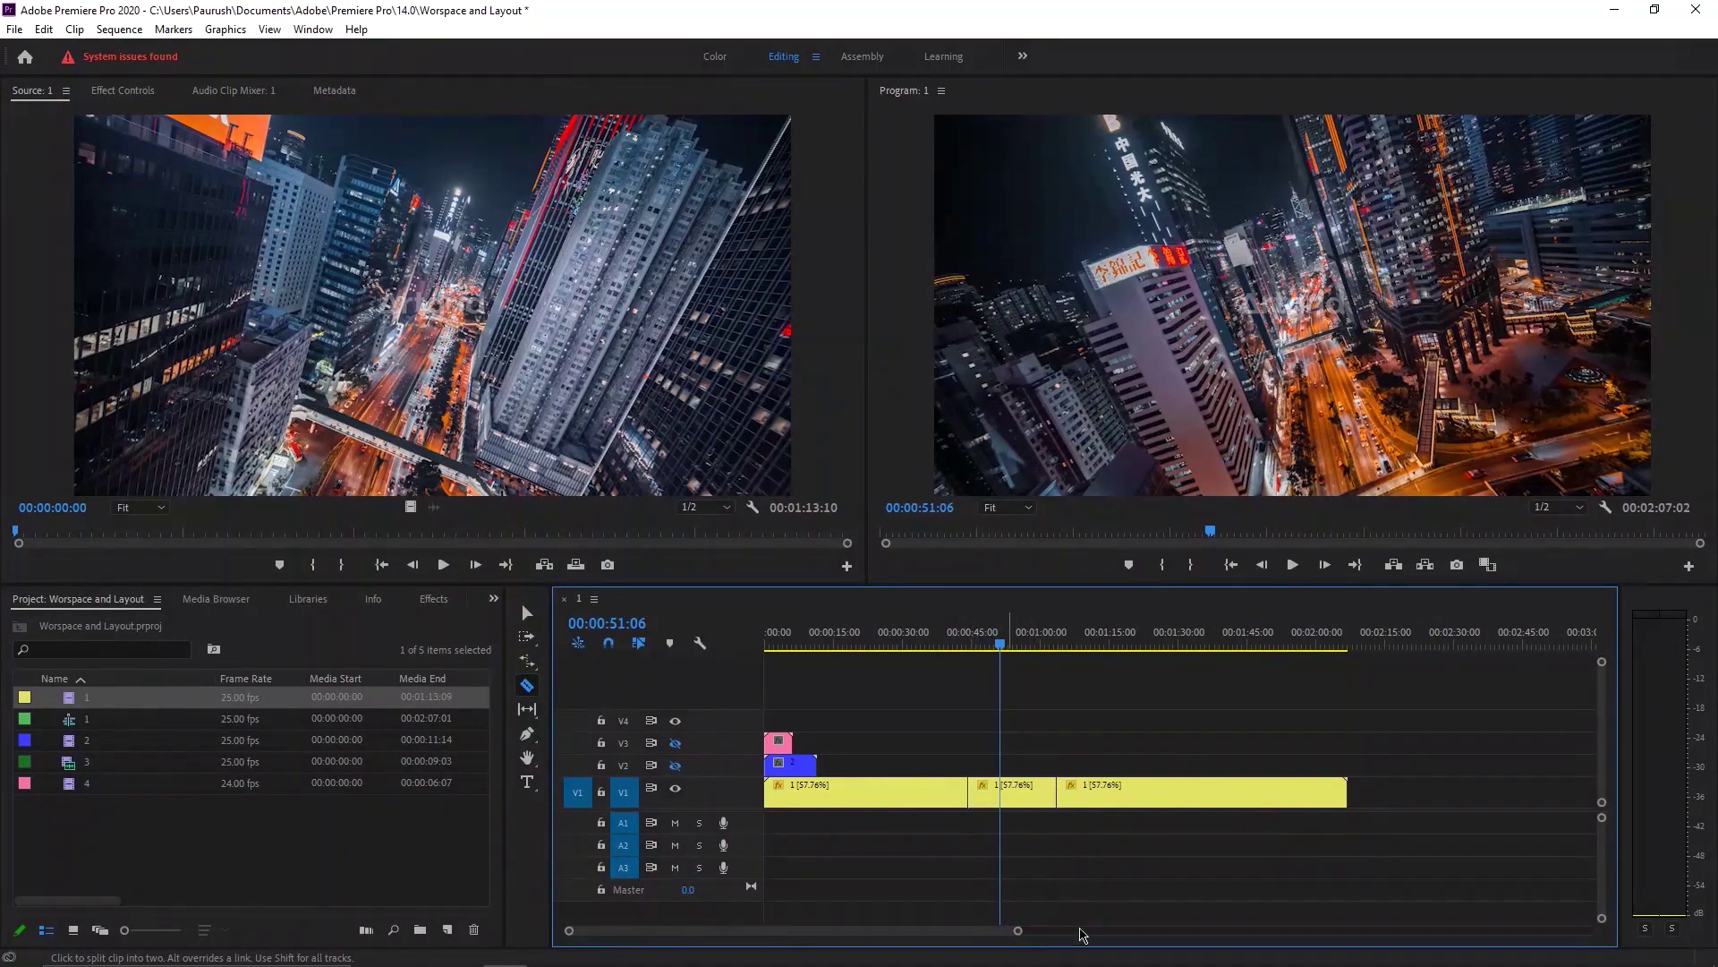
left_click(526, 615)
left_click_drag(915, 768, 1171, 770)
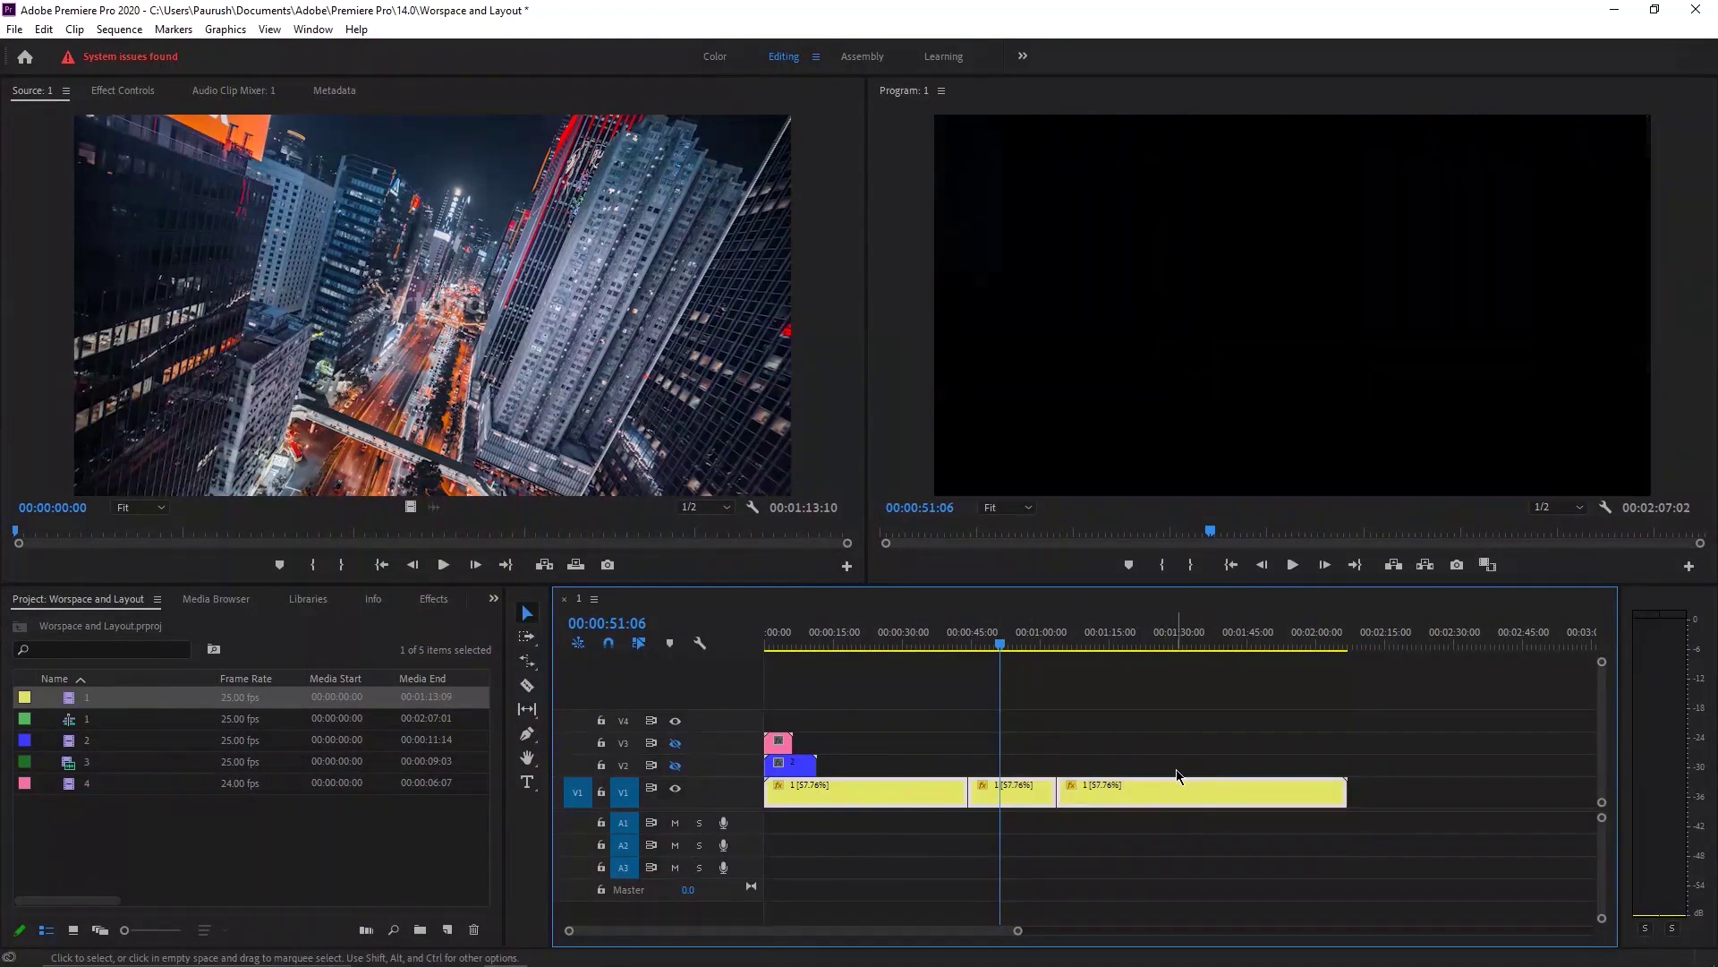
Delete the three clip 1 pieces, leaving a 00:00:11:15 sequence.
key("Delete")
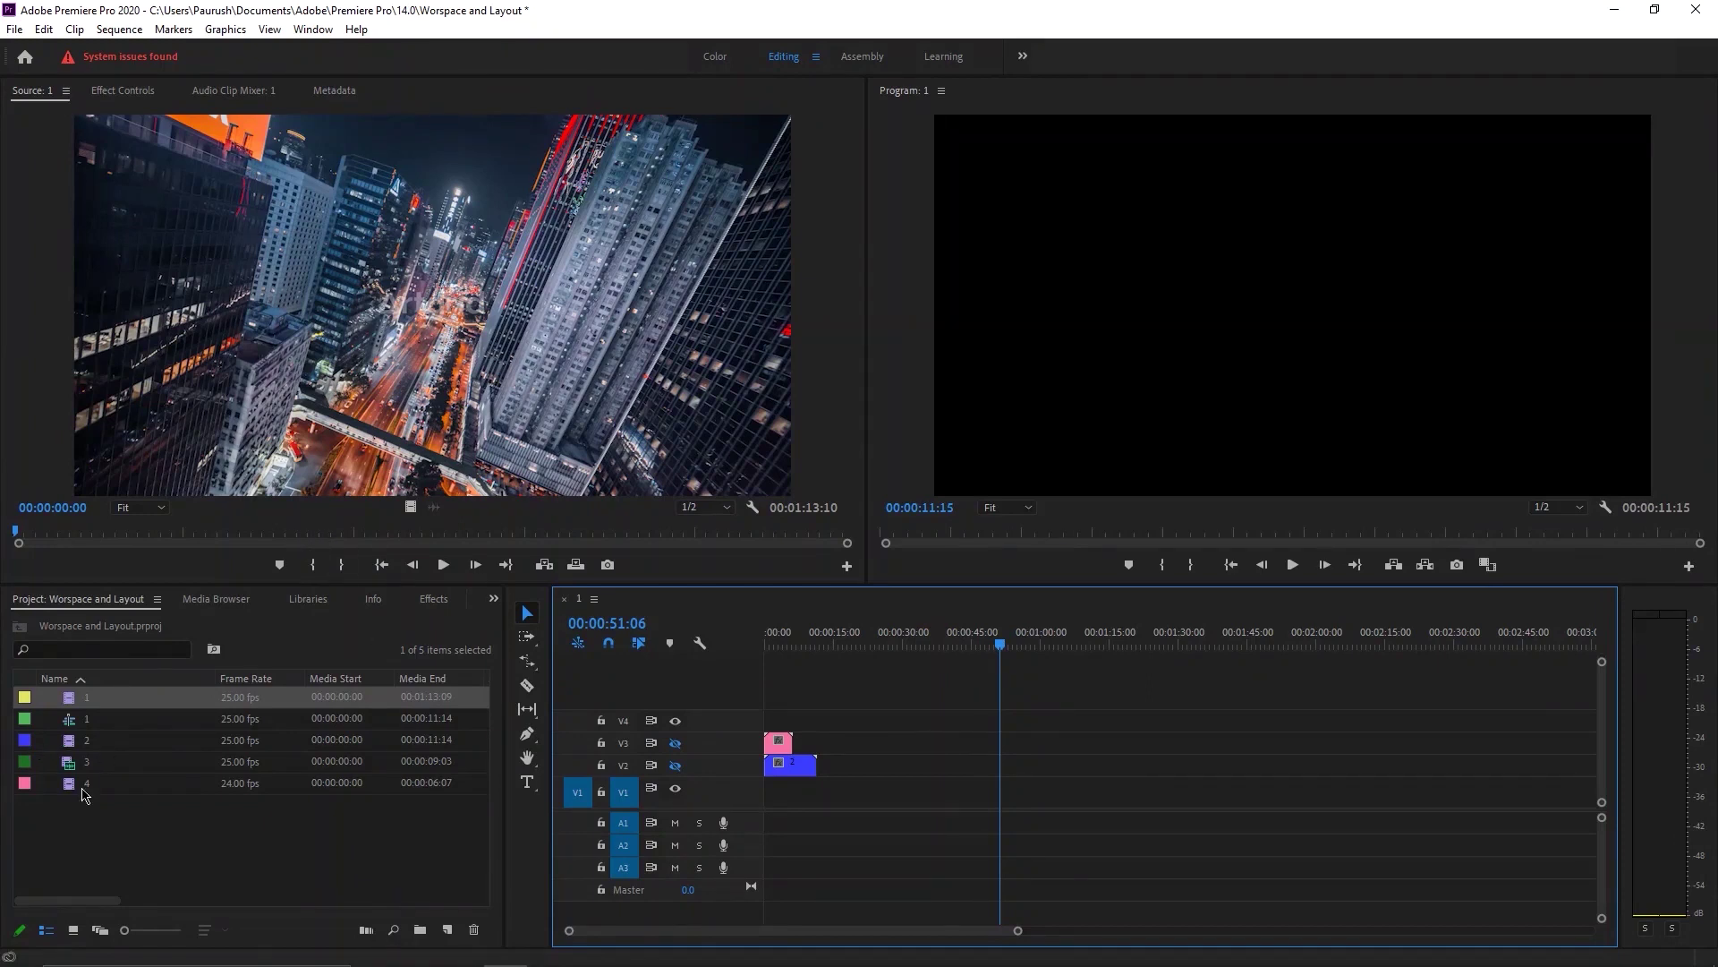
left_click(107, 825)
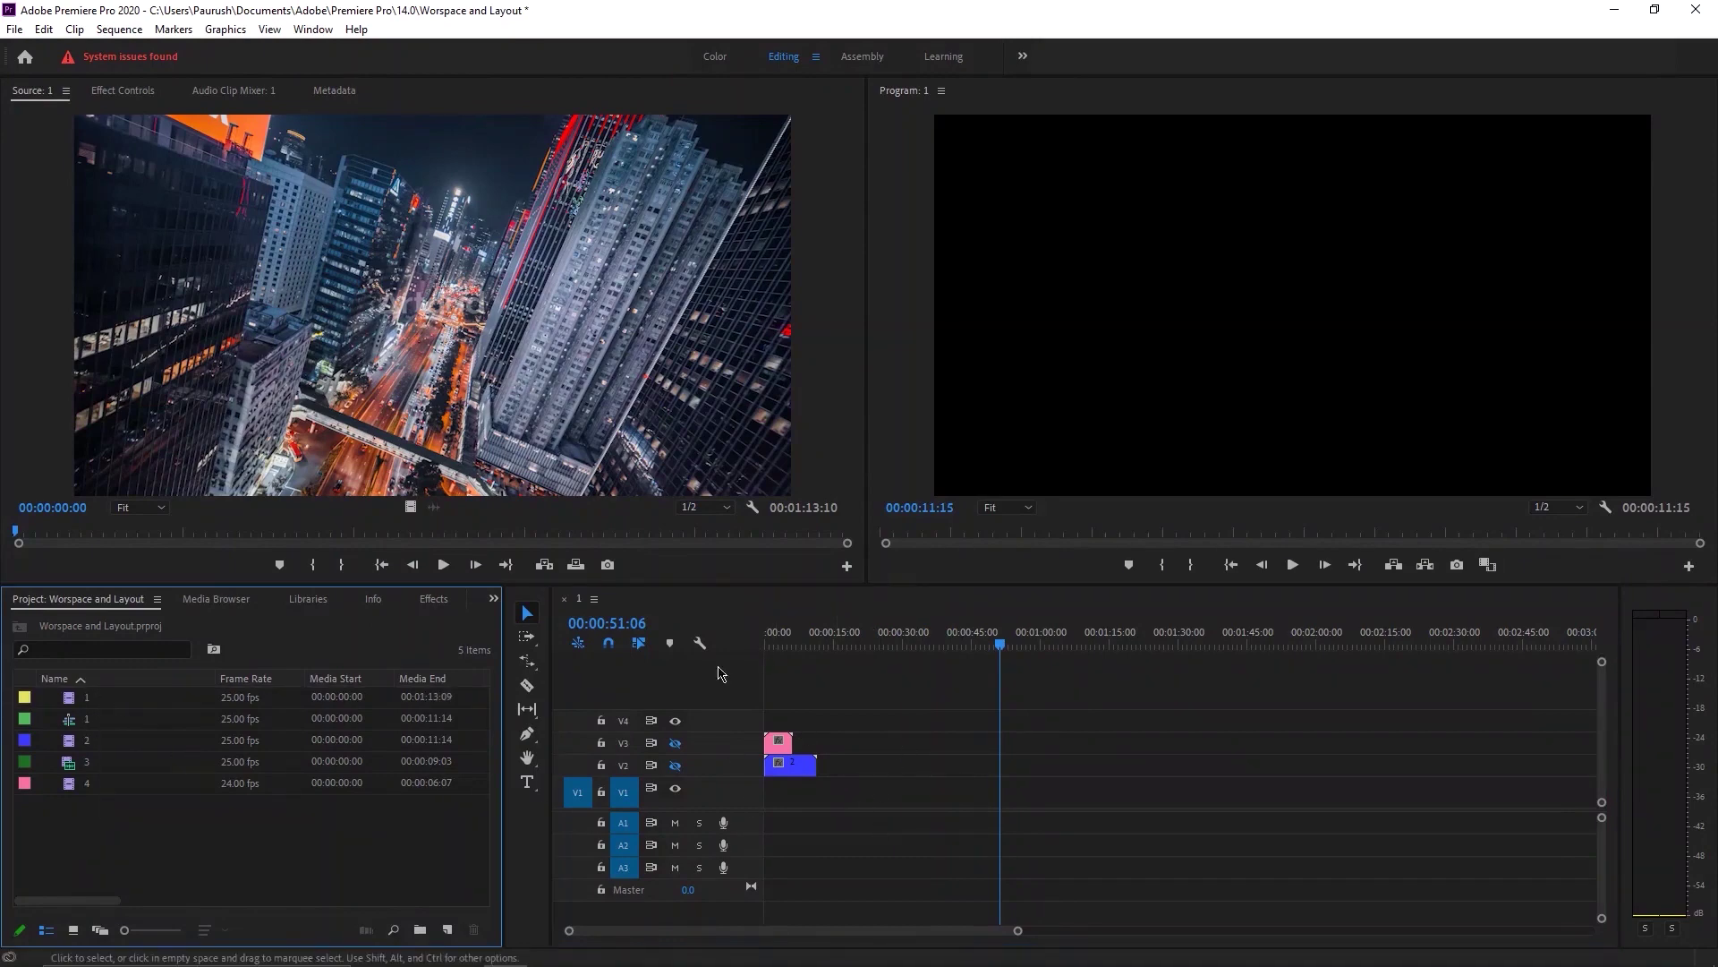
Cue the Source monitor to 00:00:18:06 and set its playback resolution to 1/4.
left_click_drag(303, 537, 241, 528)
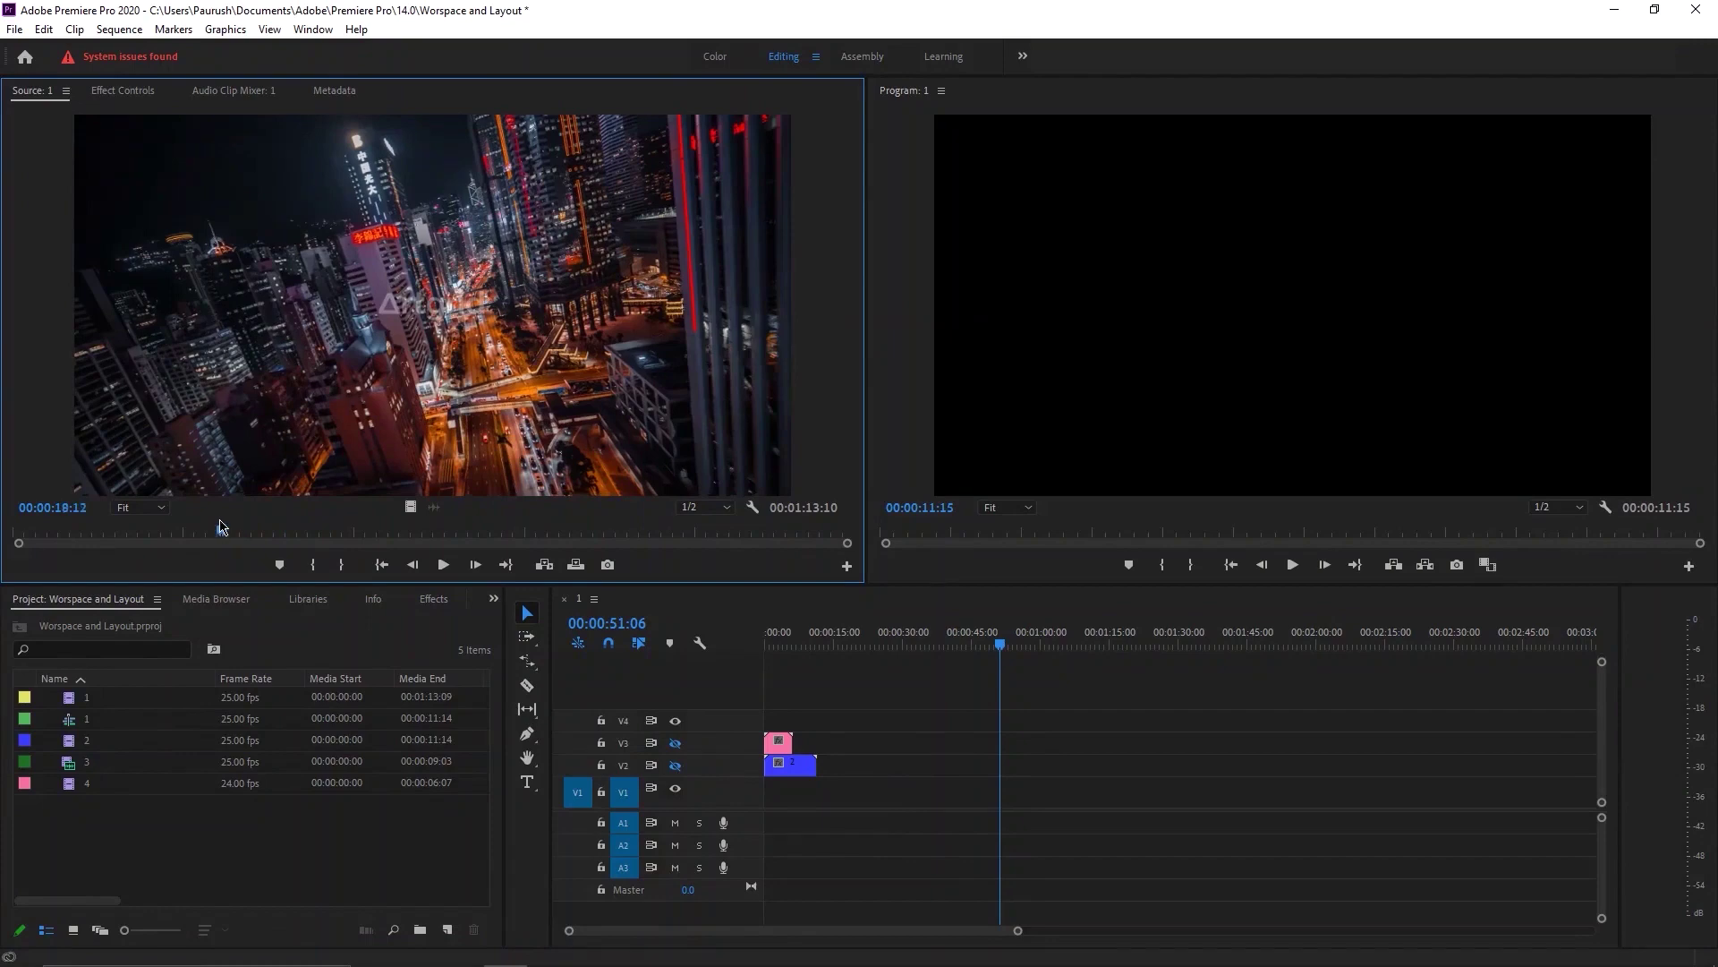
left_click(220, 531)
left_click(701, 508)
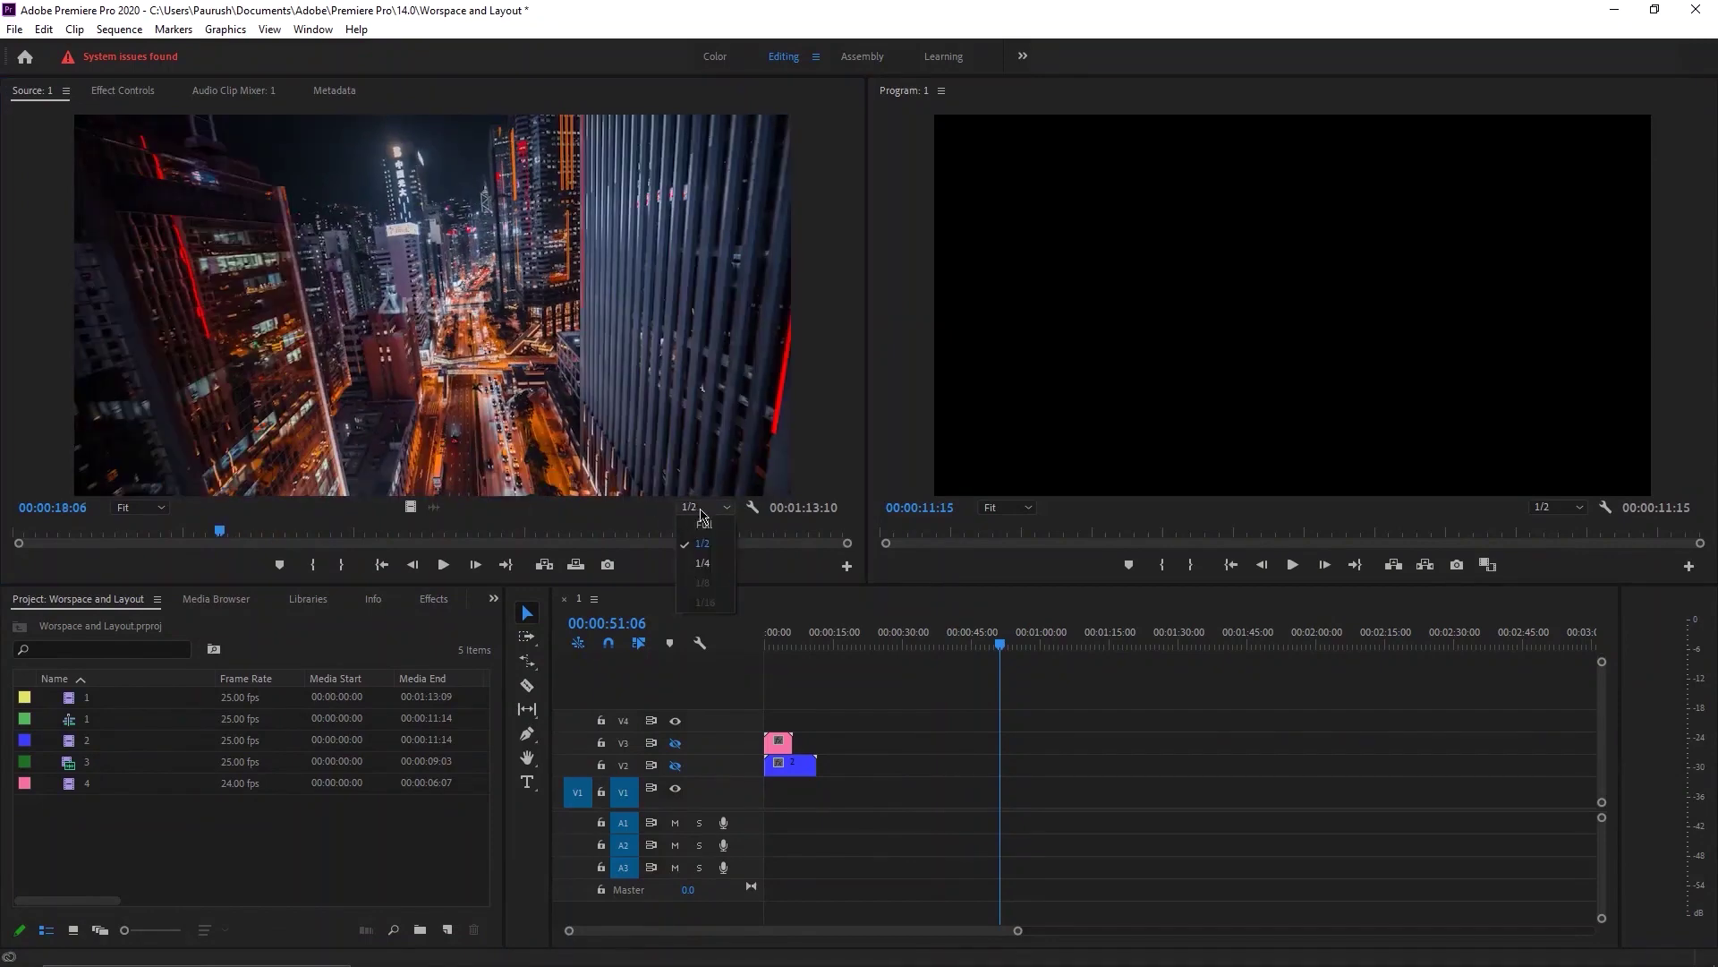
left_click(703, 563)
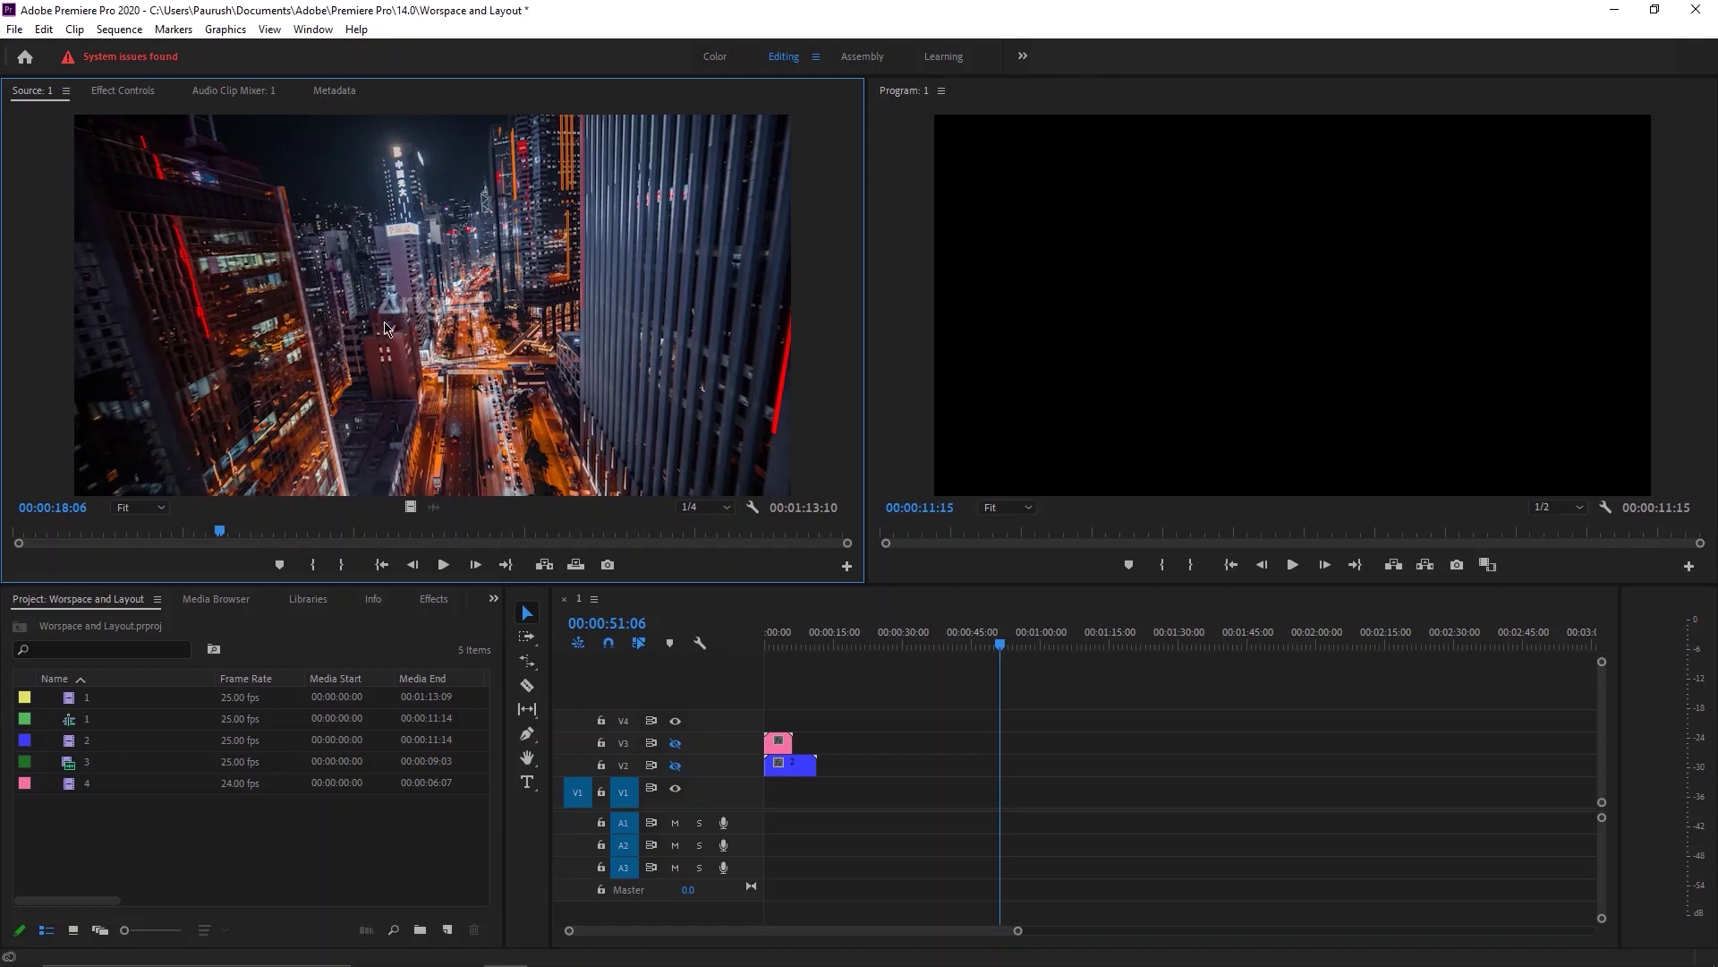
Mark the city clip from 00:00:15:05 to about 38 seconds and add its video to V2 after the blue clip.
left_click_drag(225, 534, 191, 543)
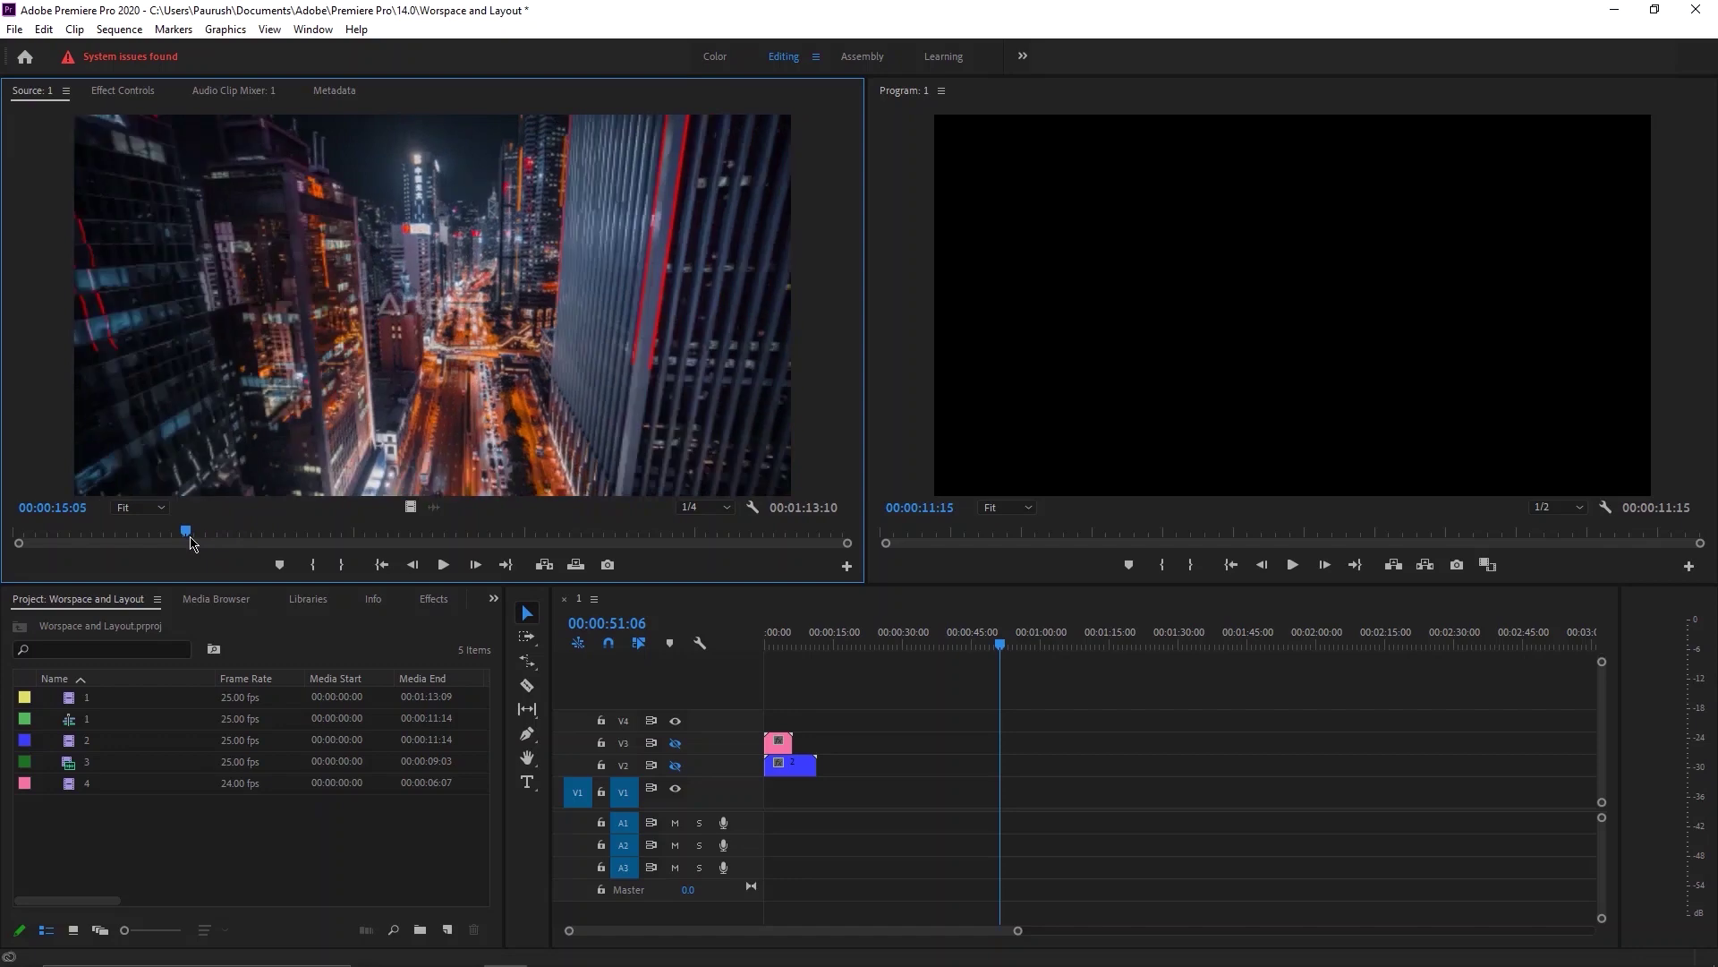
key("i")
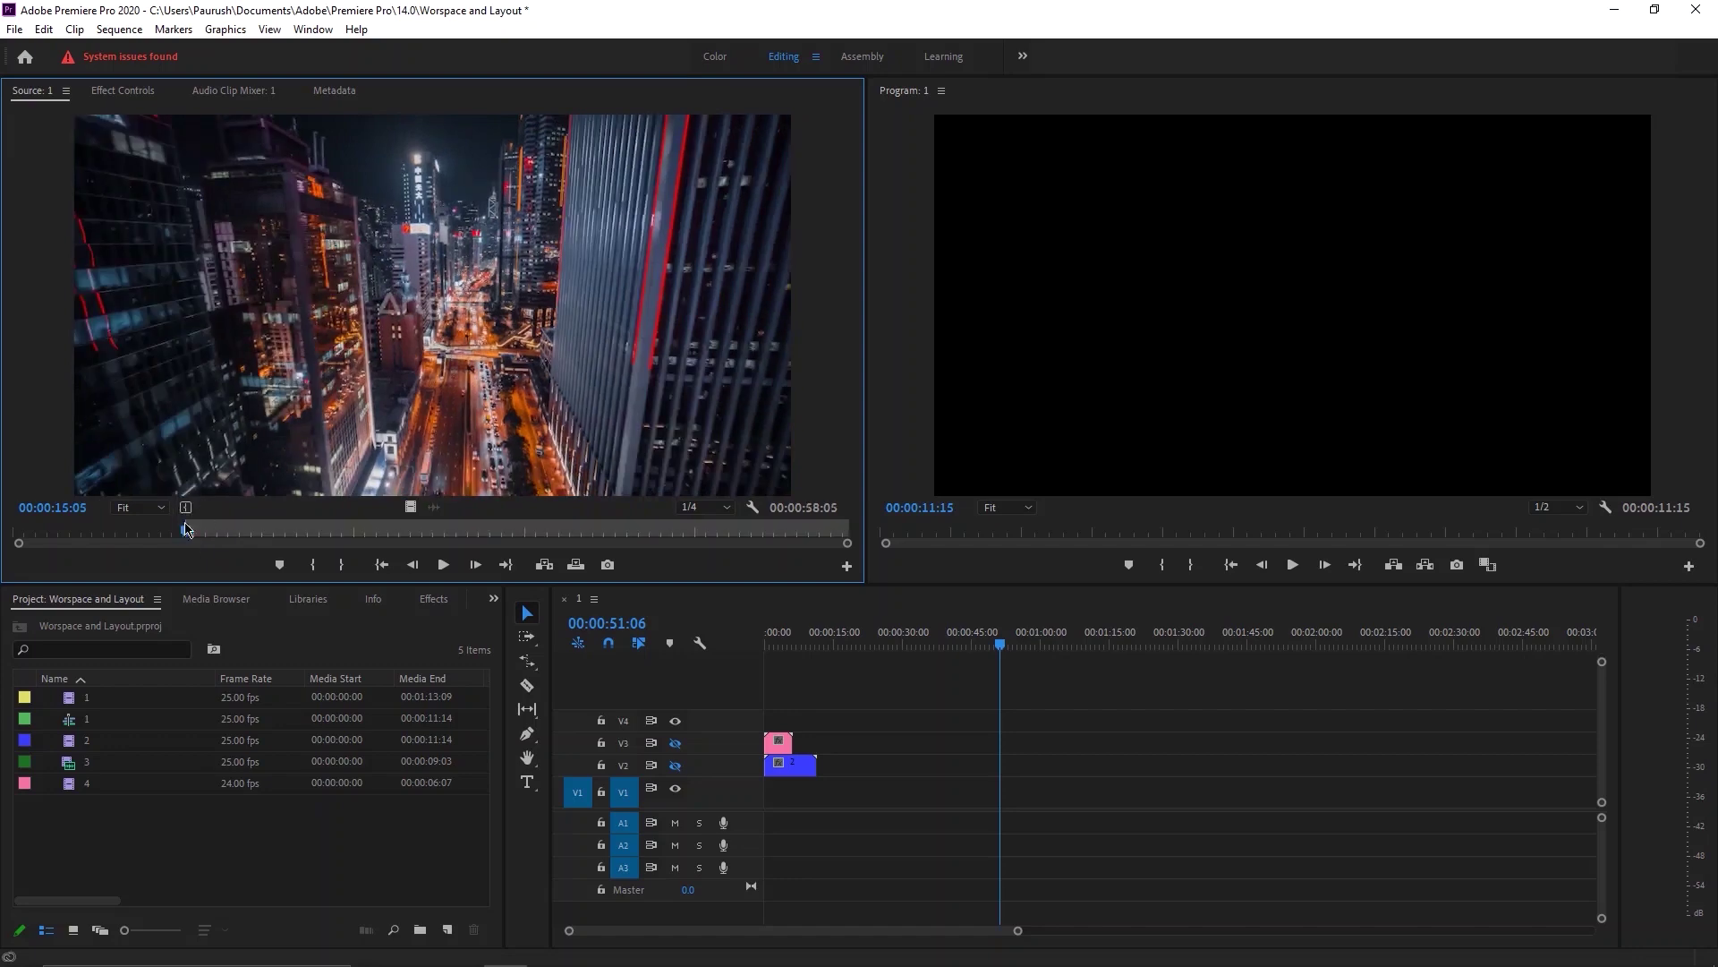
left_click_drag(185, 534, 451, 521)
key("o")
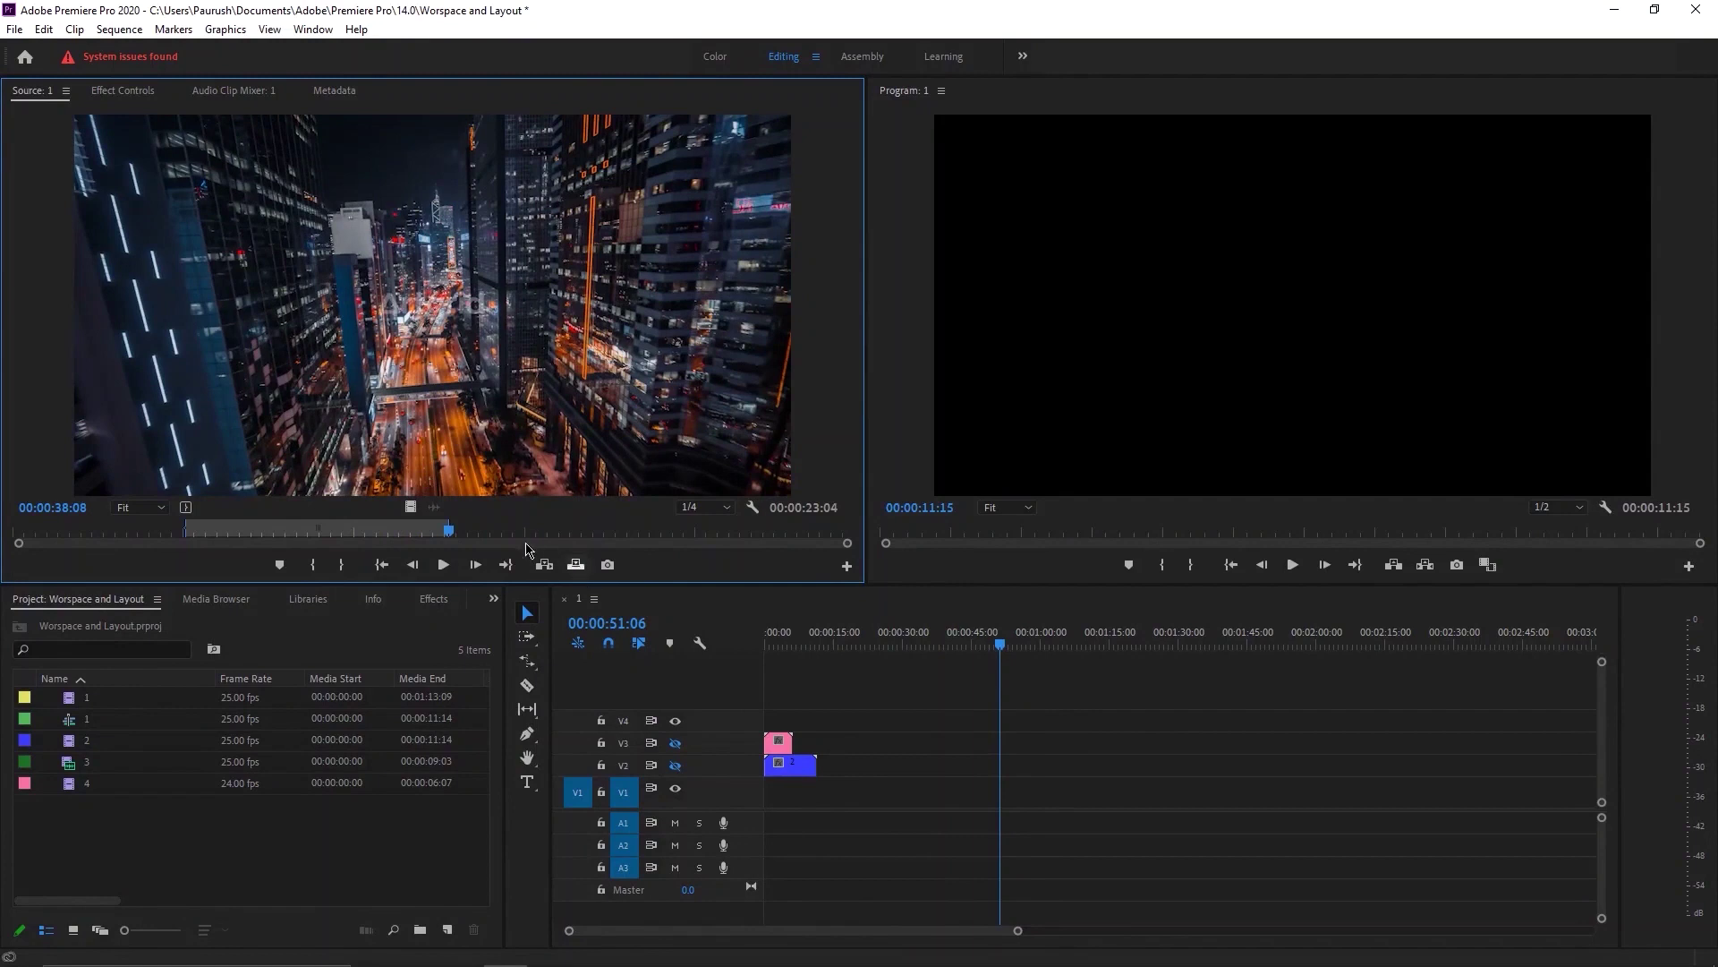
left_click_drag(411, 506, 832, 768)
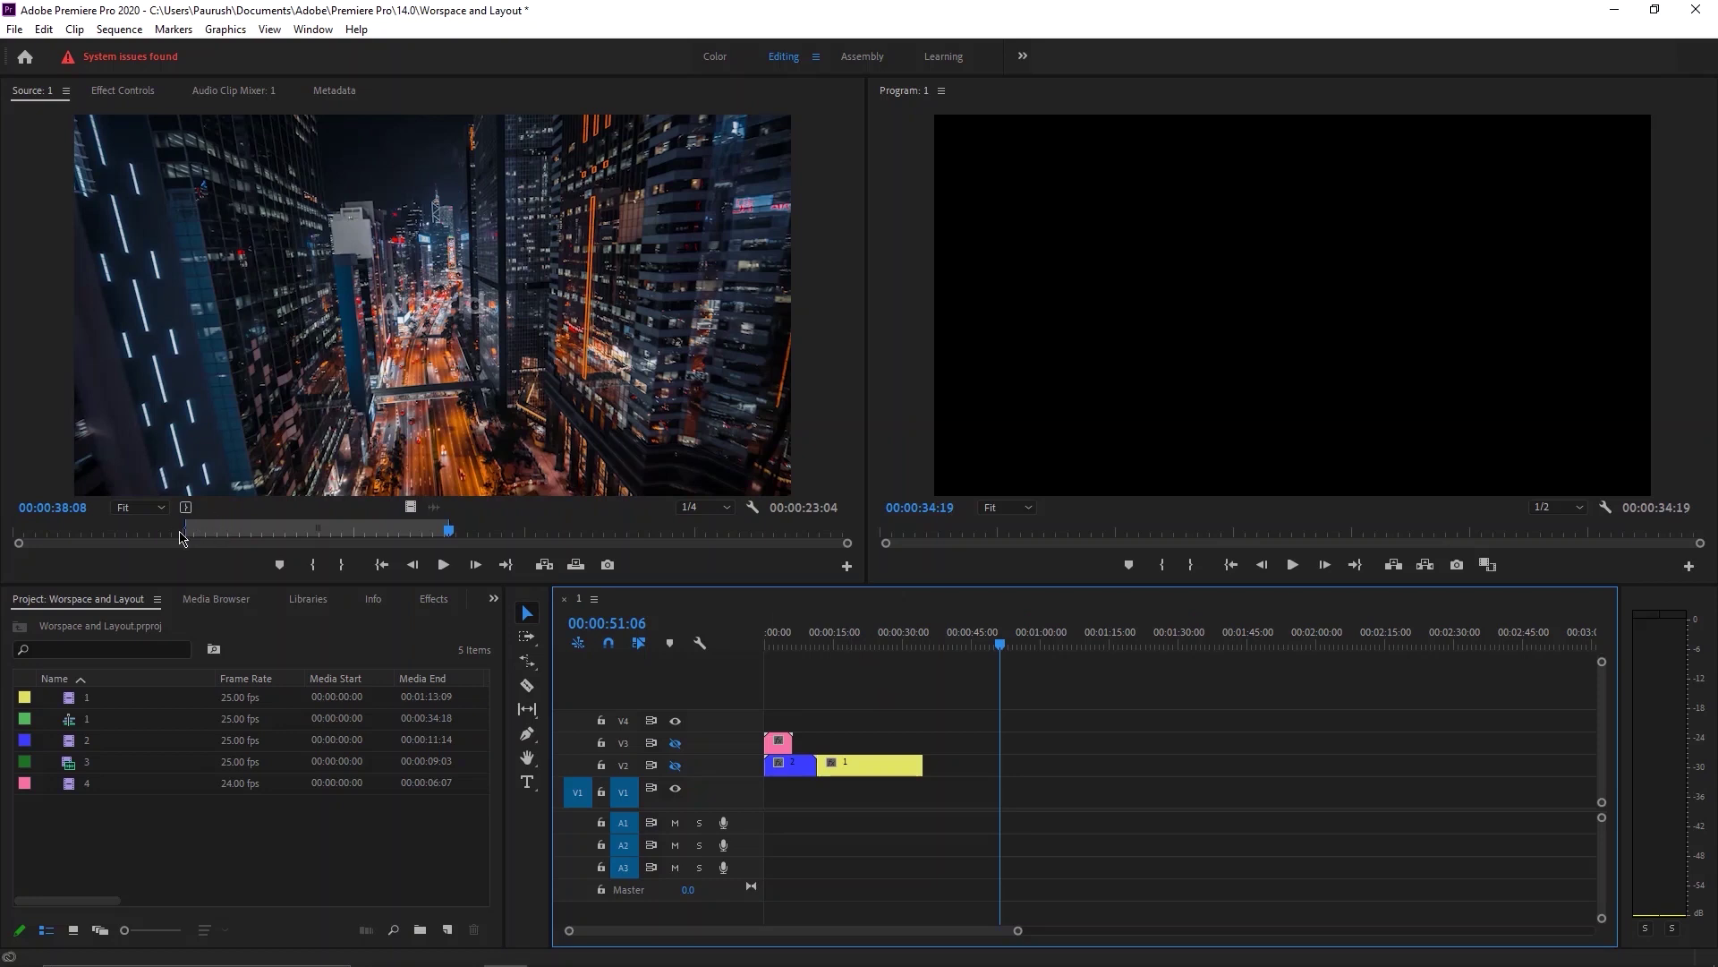
Slip the yellow V2 city clip to use source 00:00:27:16–00:00:50:19 without moving it.
left_click(861, 637)
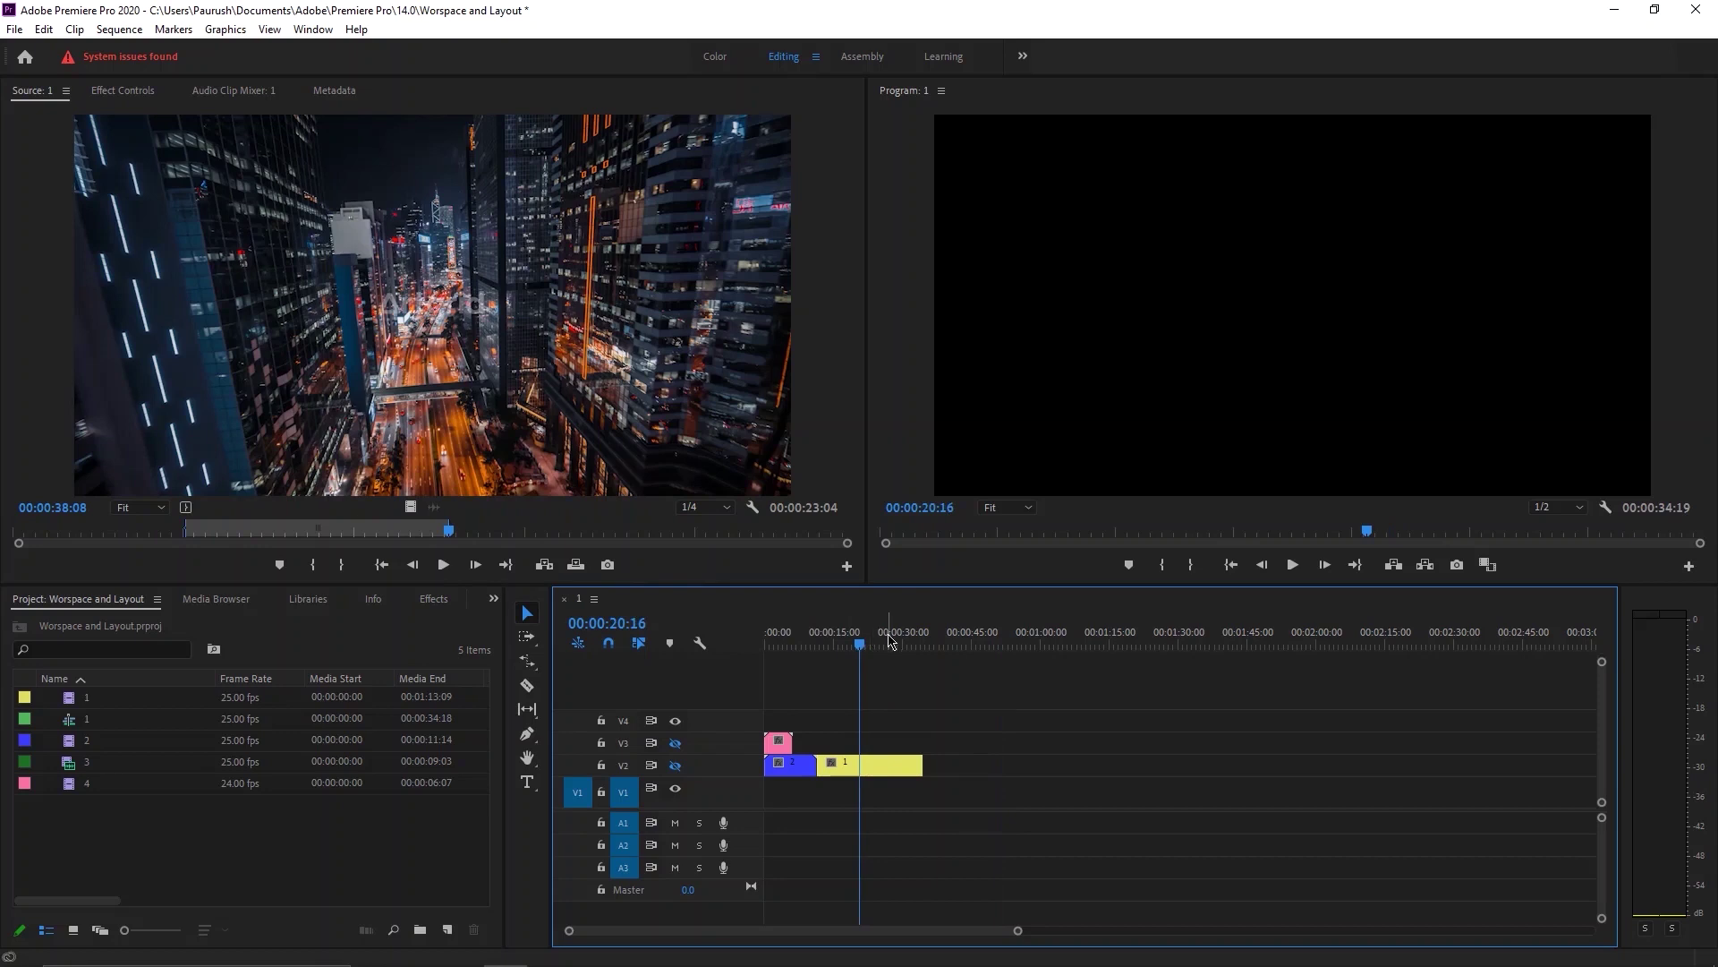
key("y")
left_click_drag(857, 765, 873, 766)
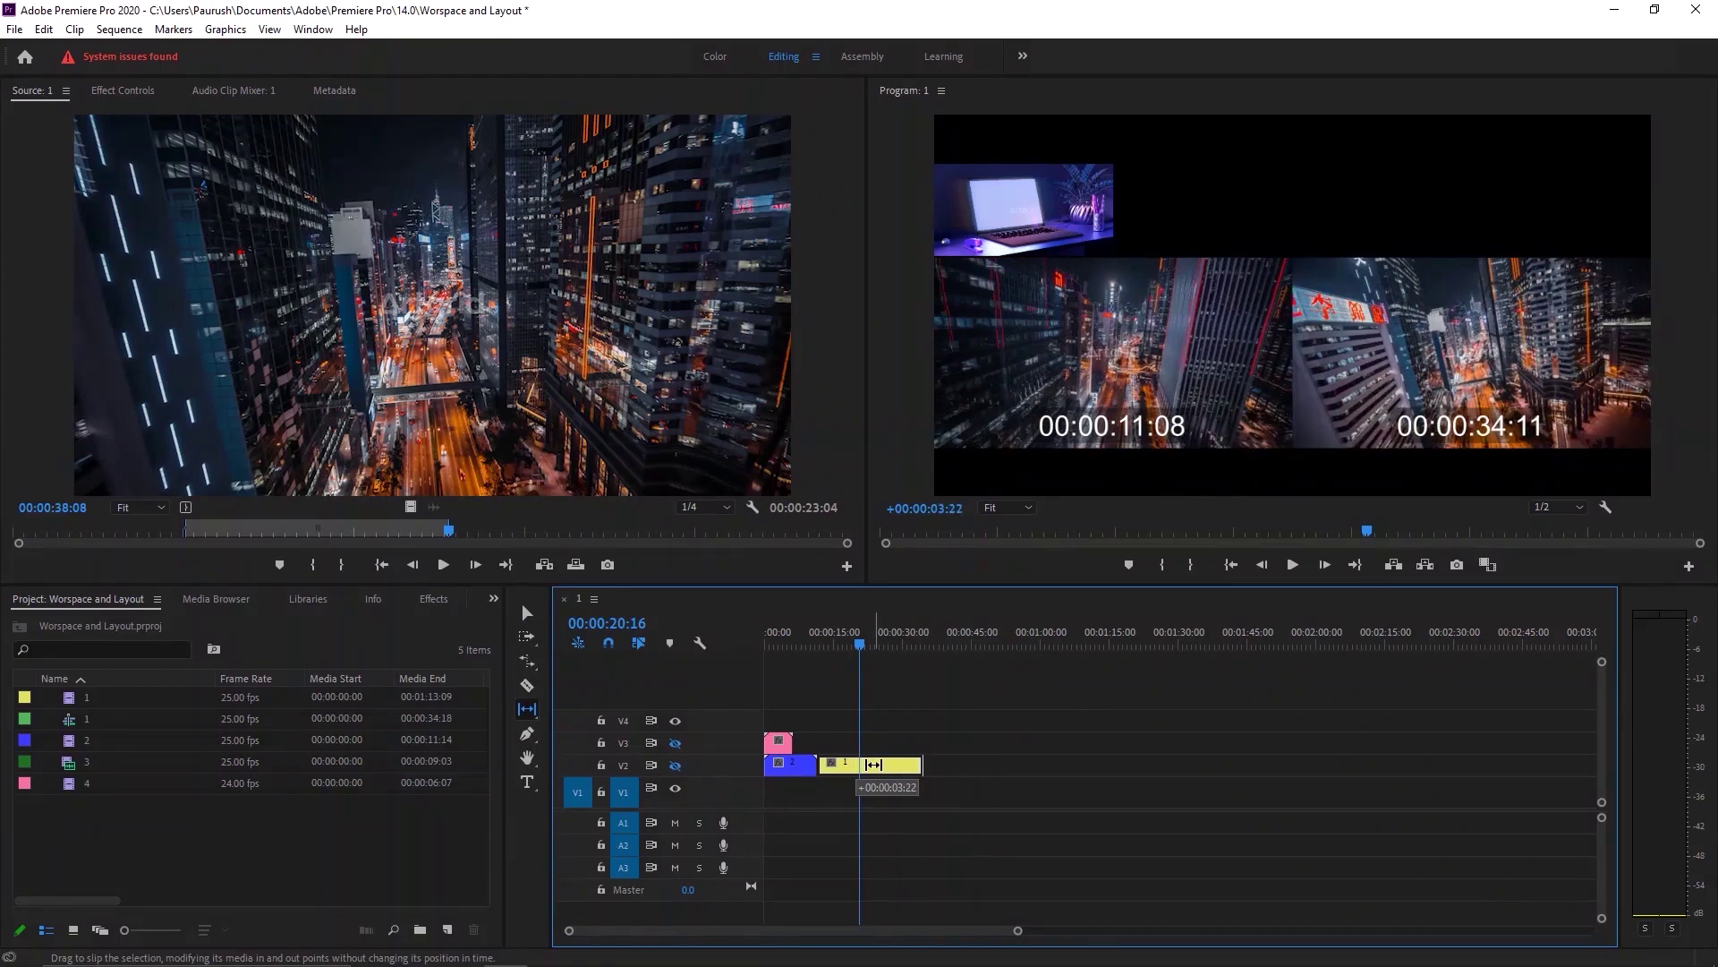
left_click_drag(875, 766, 820, 765)
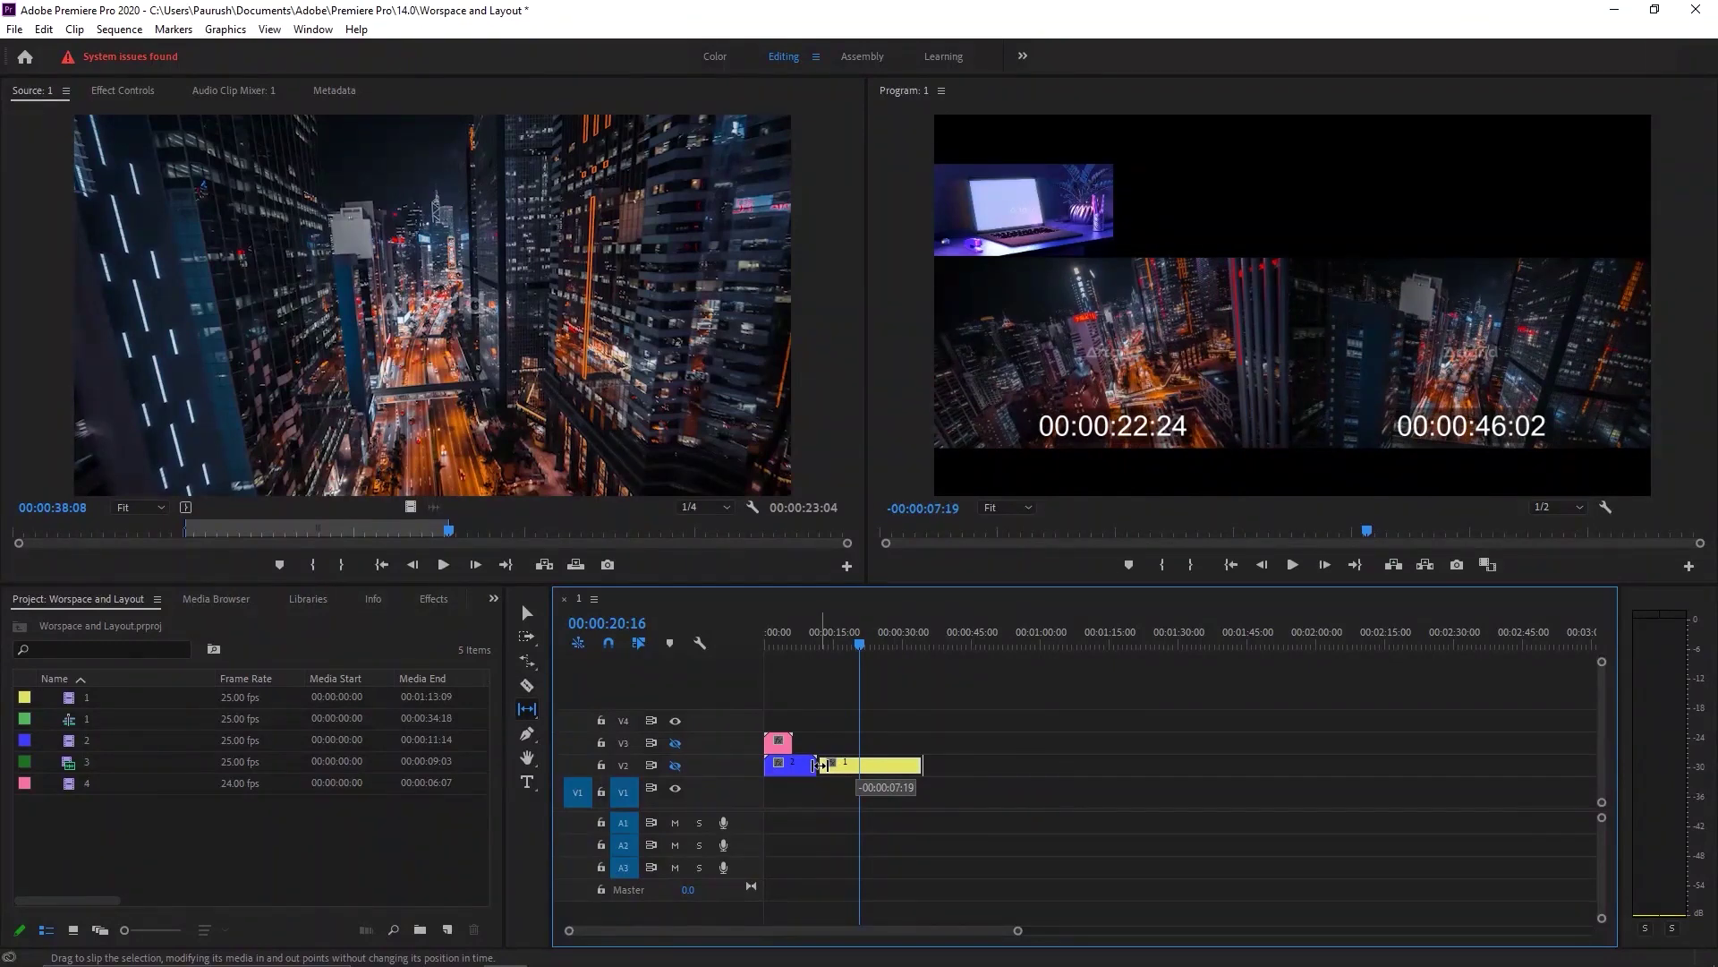
left_click_drag(820, 764, 870, 761)
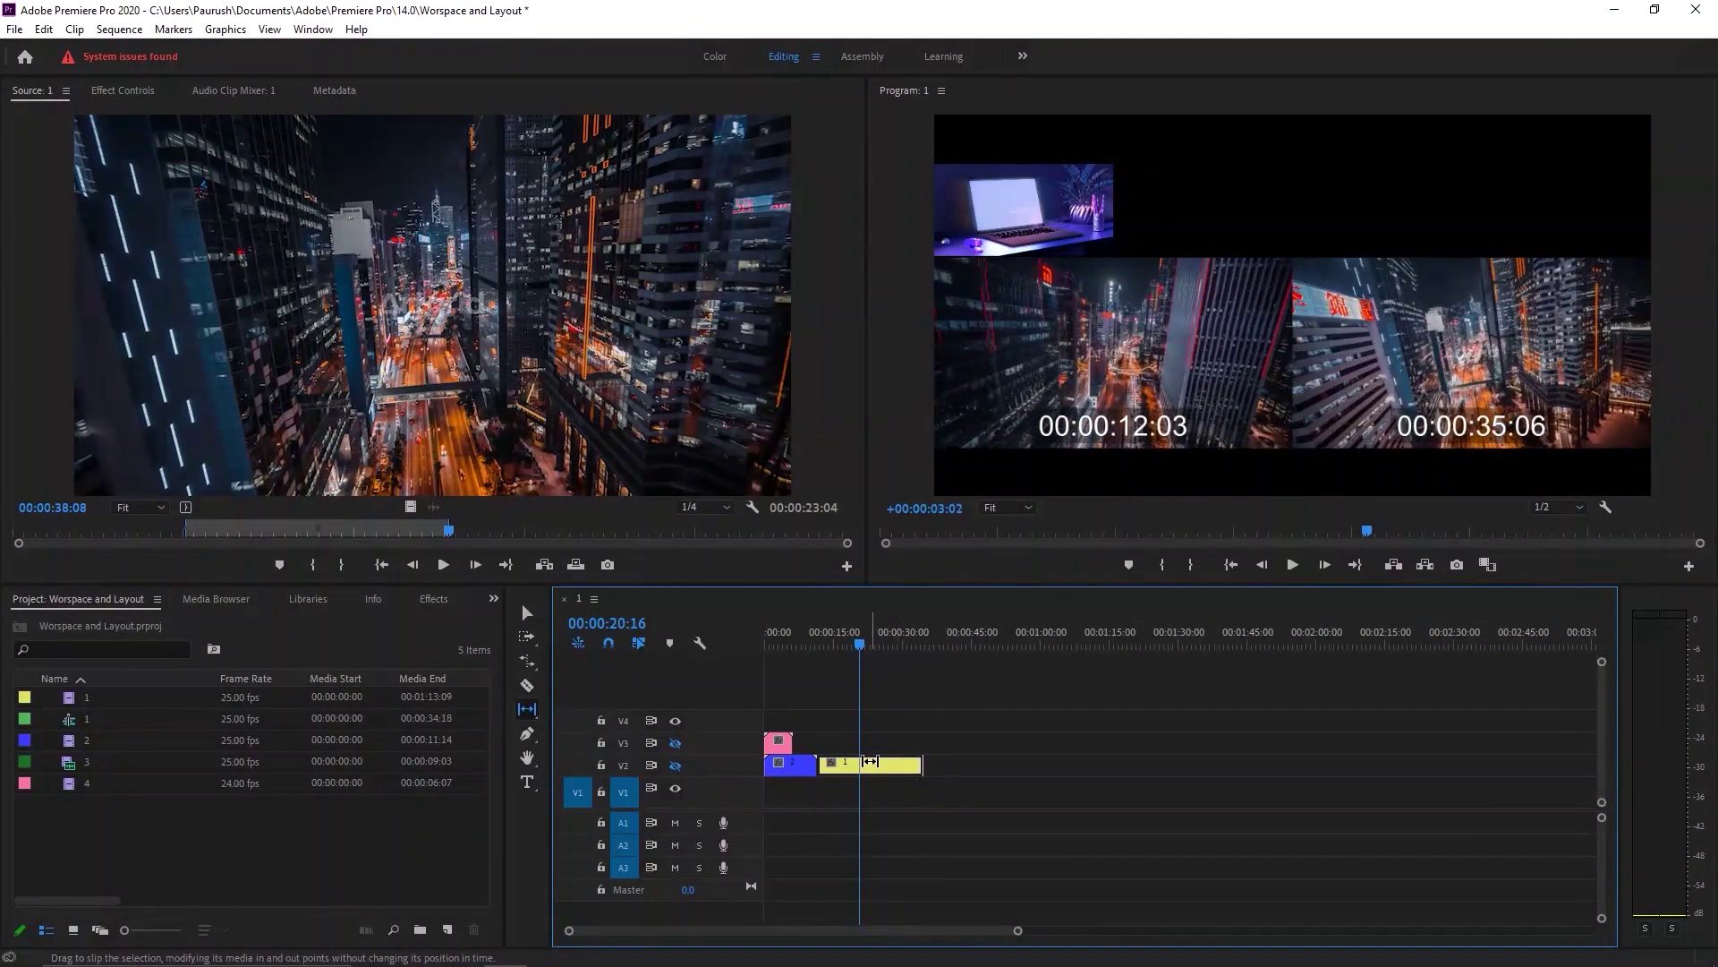
left_click_drag(864, 637, 856, 638)
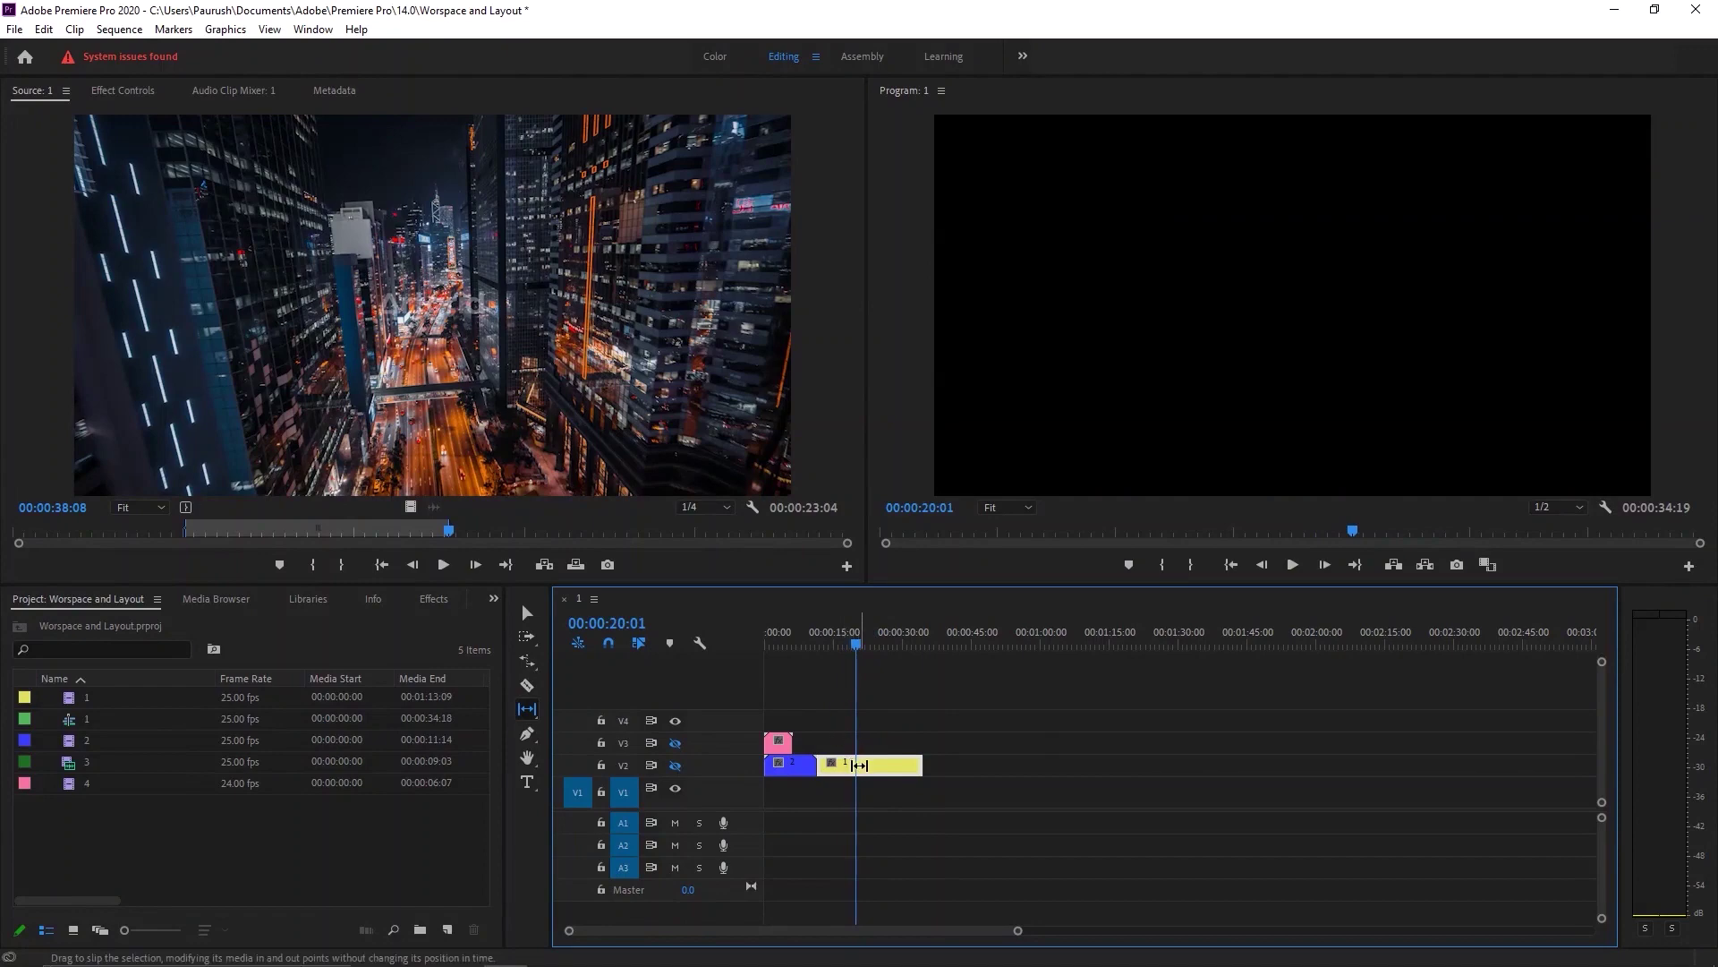
left_click_drag(859, 765, 862, 765)
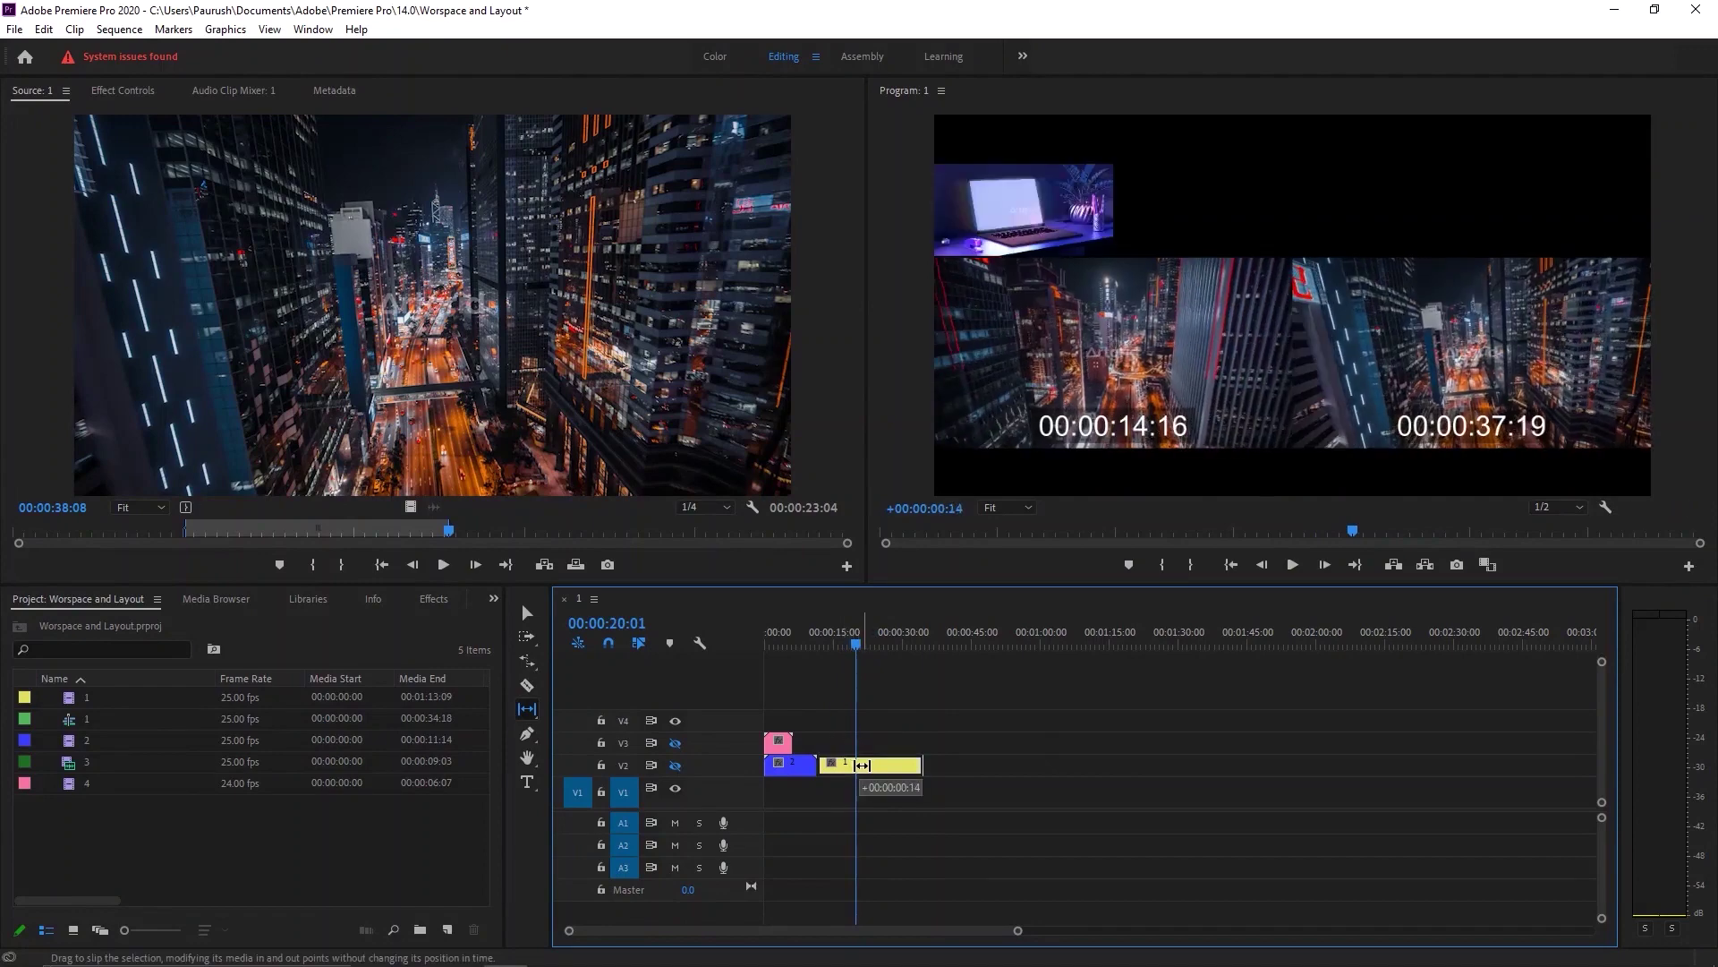
left_click_drag(862, 765, 802, 771)
left_click_drag(852, 656, 839, 658)
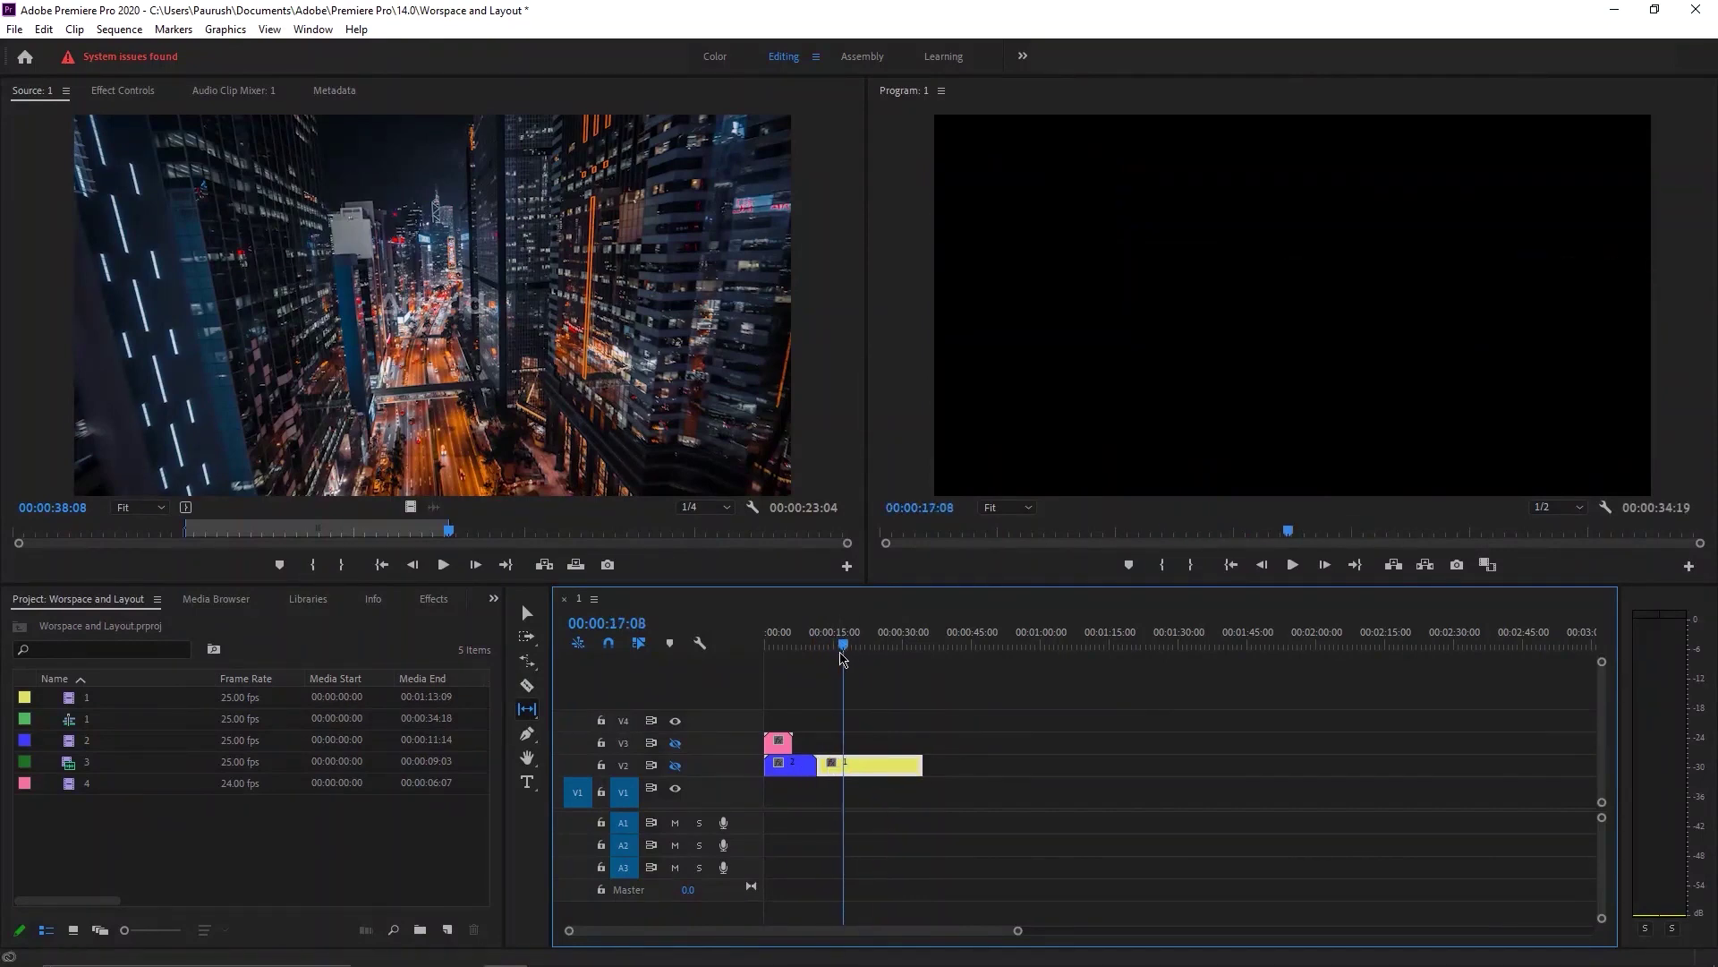
Set the Program monitor playback resolution to 1/4.
left_click(1543, 508)
left_click(1555, 562)
left_click(1045, 770)
Play and stop the sequence, return to the Selection tool, and step forward a few frames.
key("space")
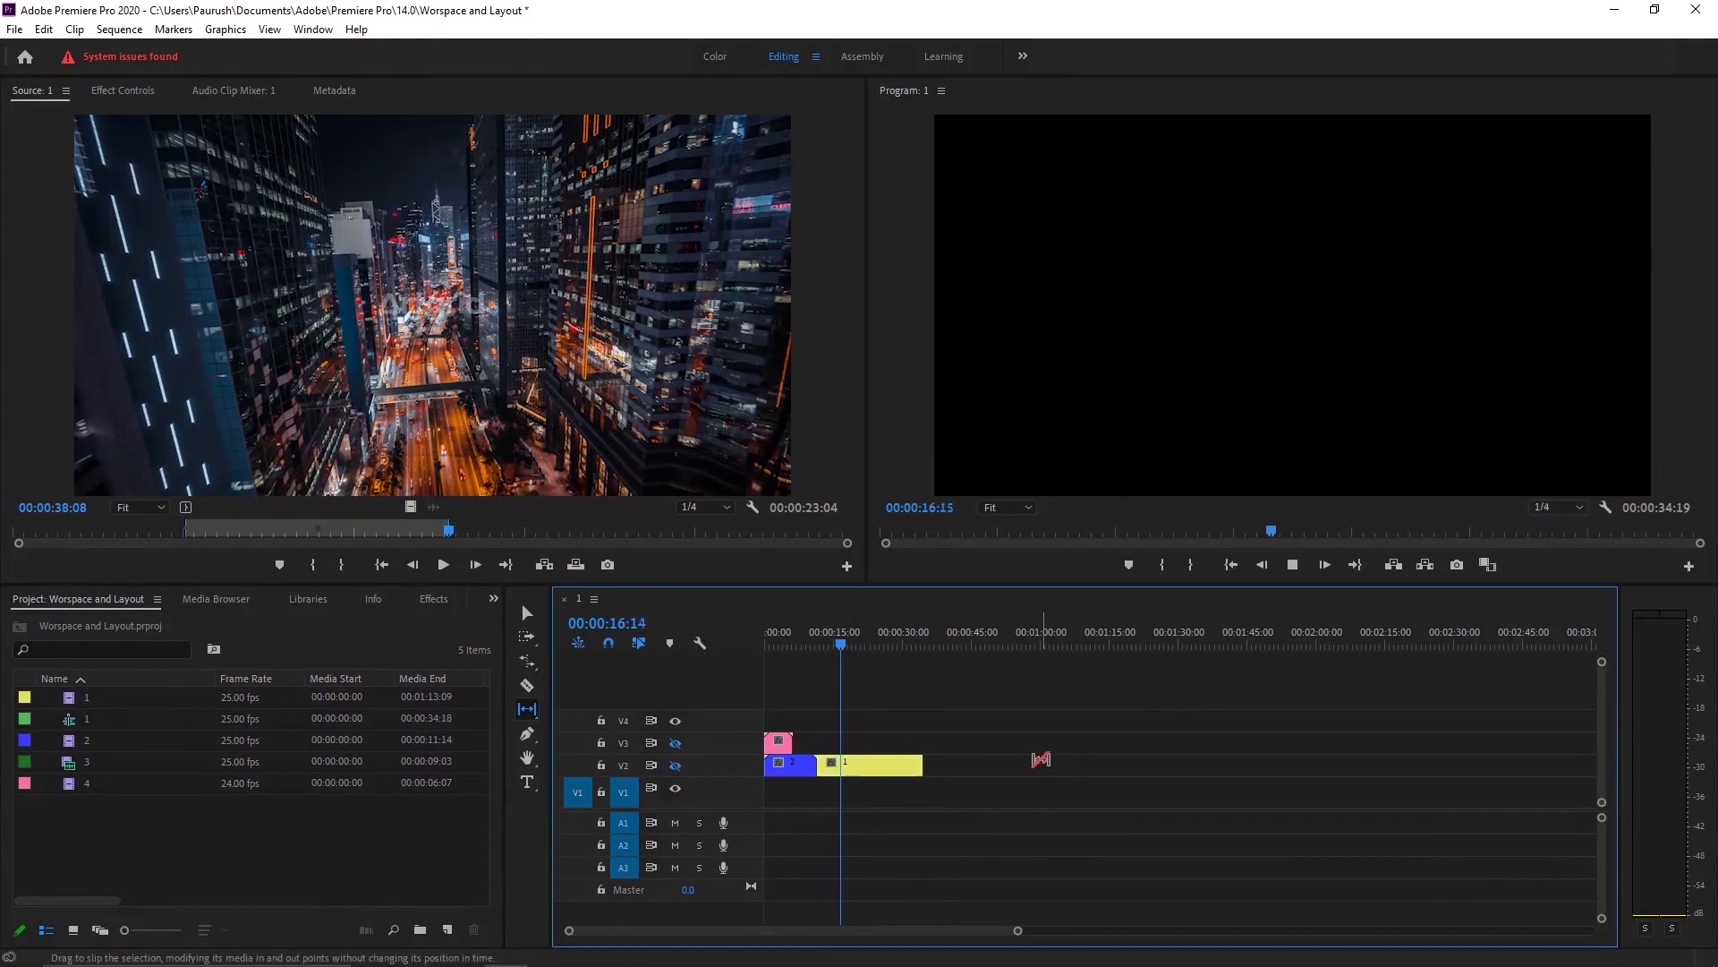
key("space")
scroll(1003, 703, "down", 1)
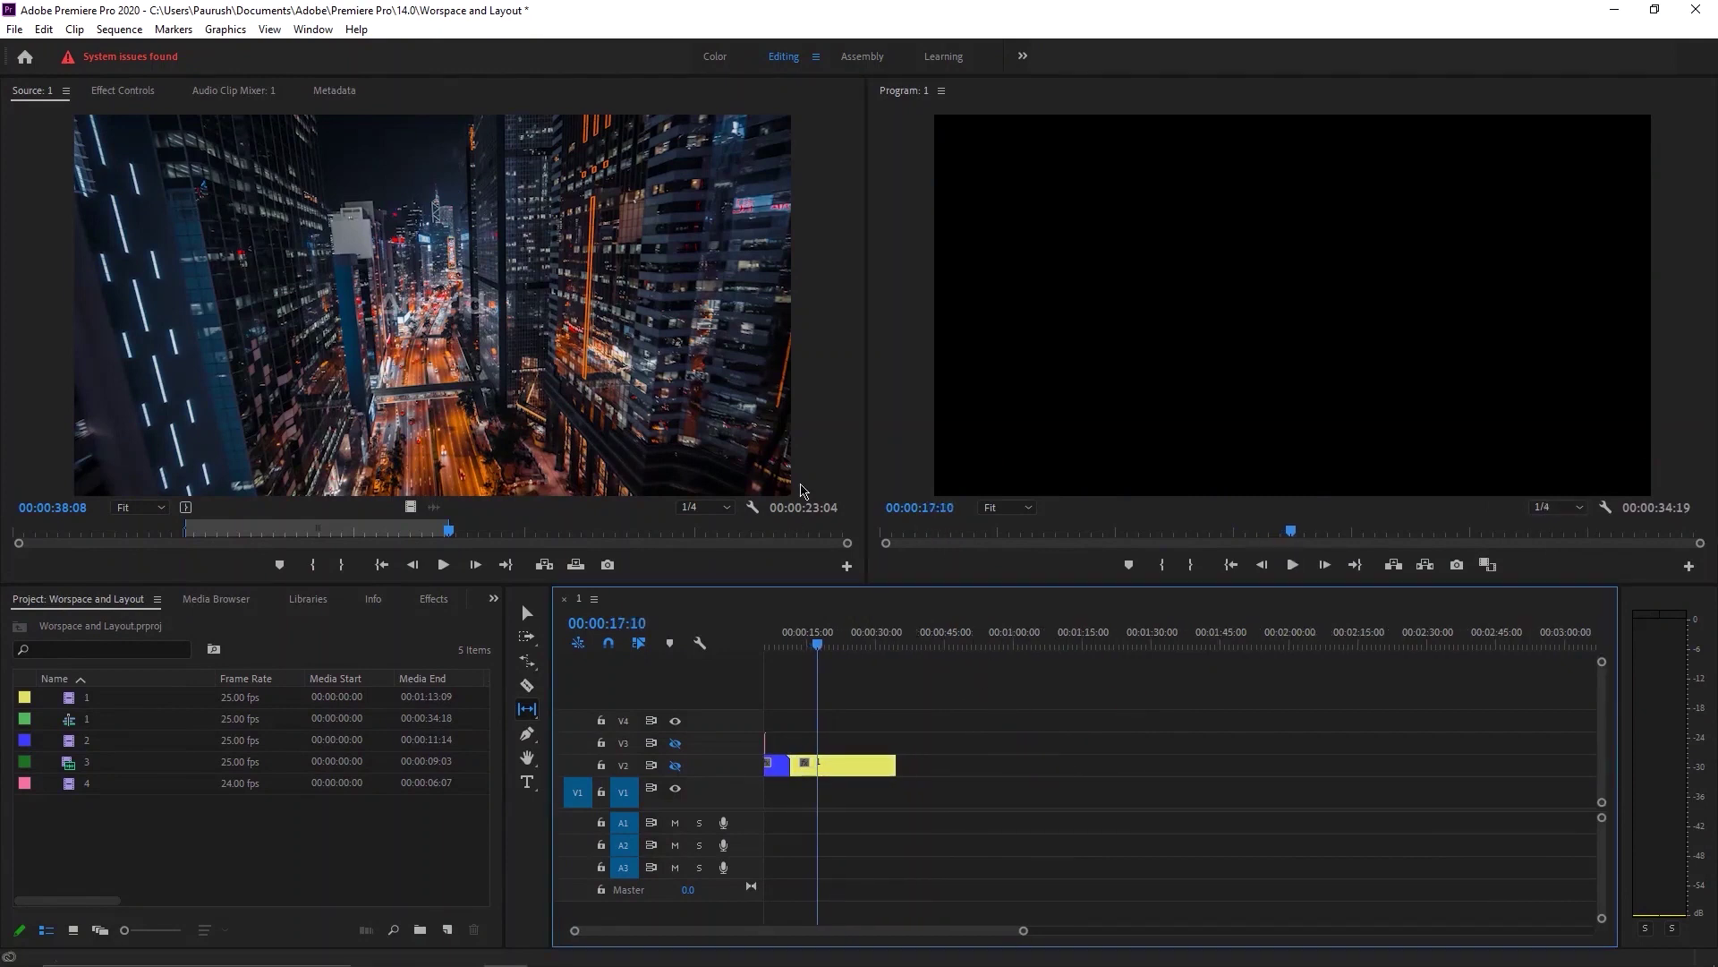
key("v")
key("Right")
key("Right")
key("Right")
scroll(895, 939, "up", 2)
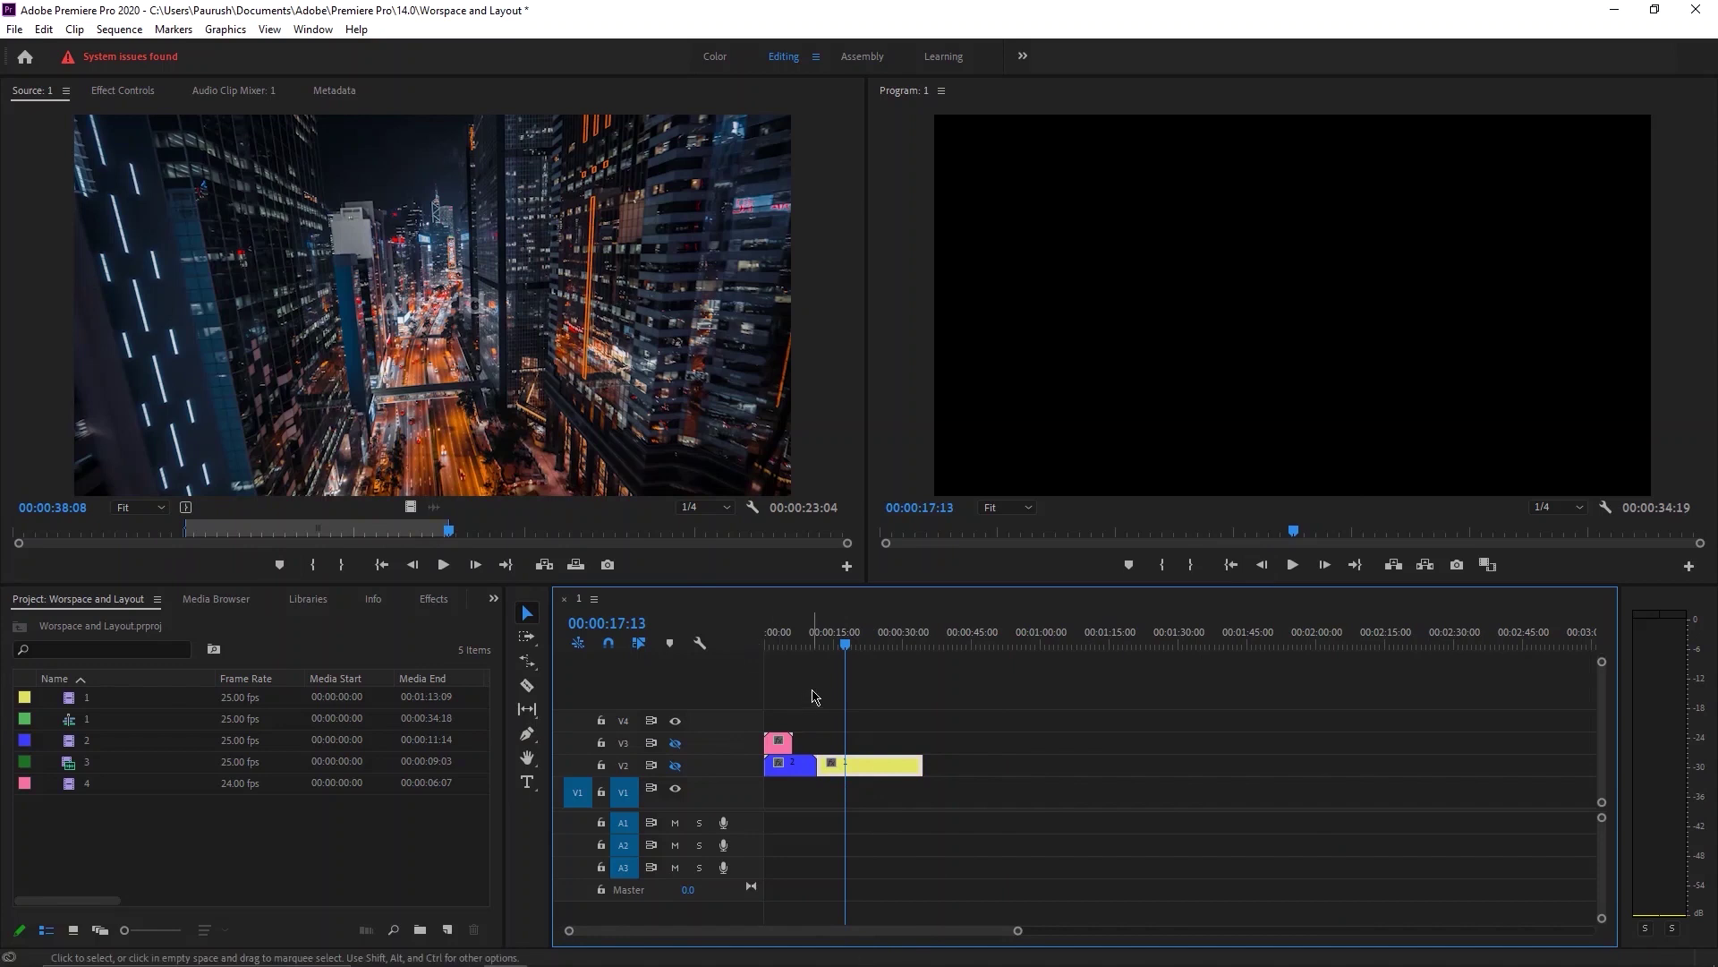
Use the Slide Tool to slide the yellow city clip about 5 seconds earlier, then back later.
key("y")
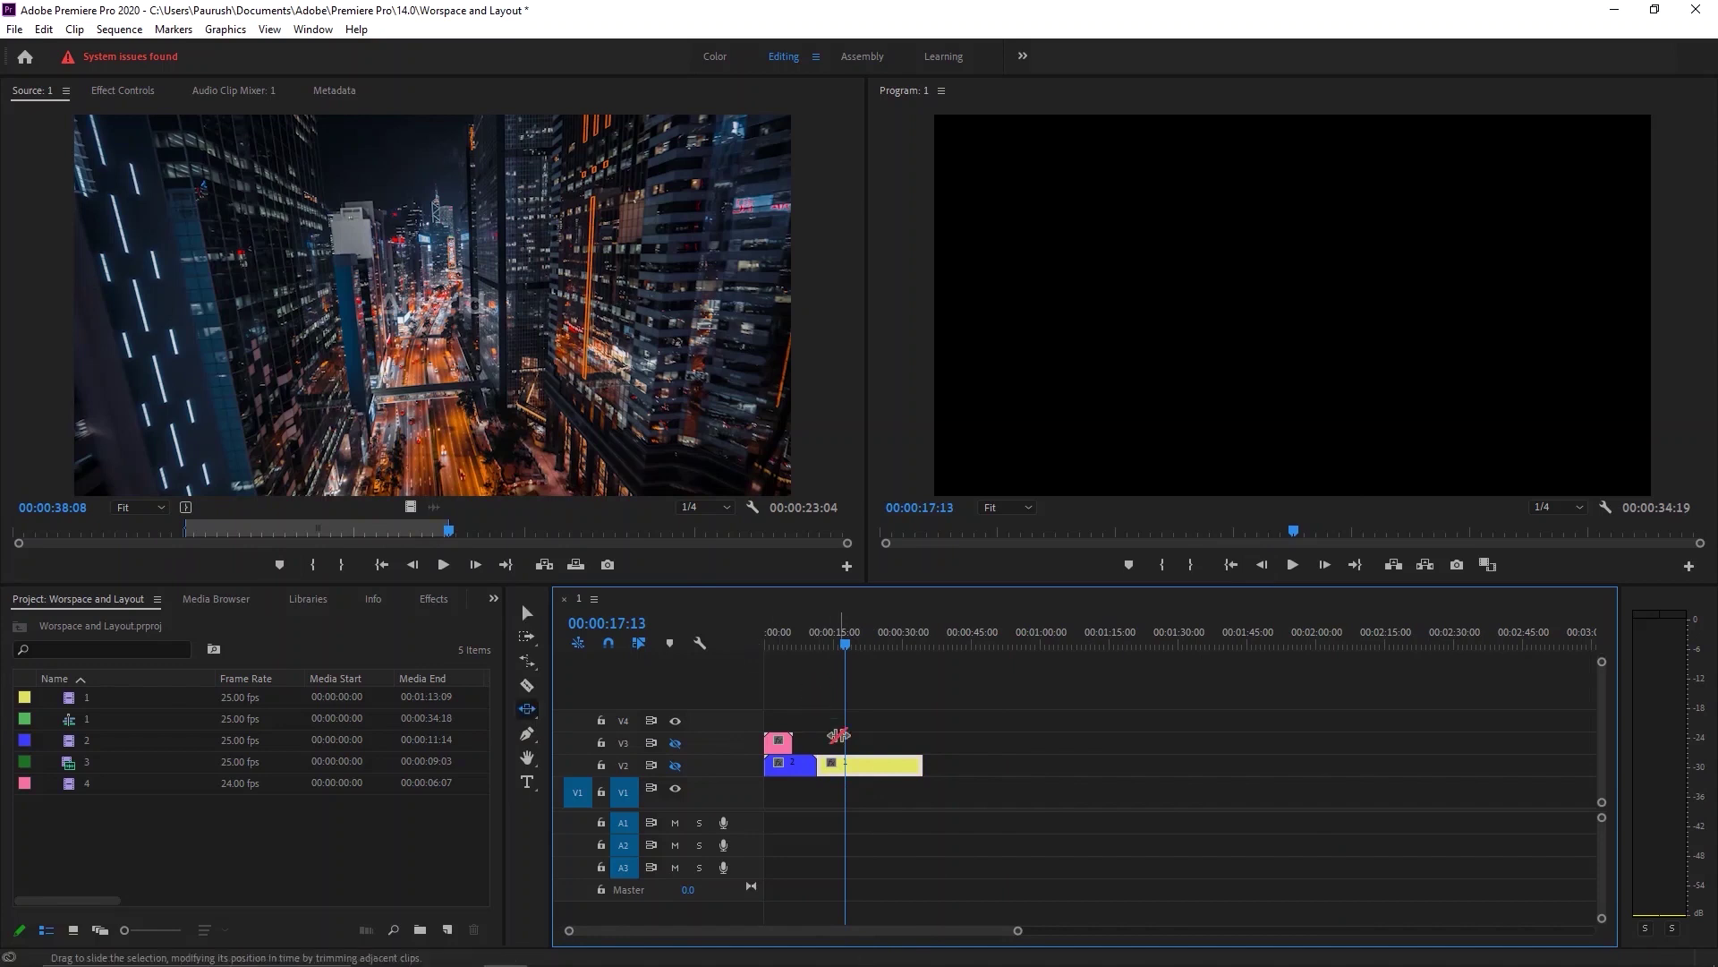
left_click(521, 710)
left_click(584, 727)
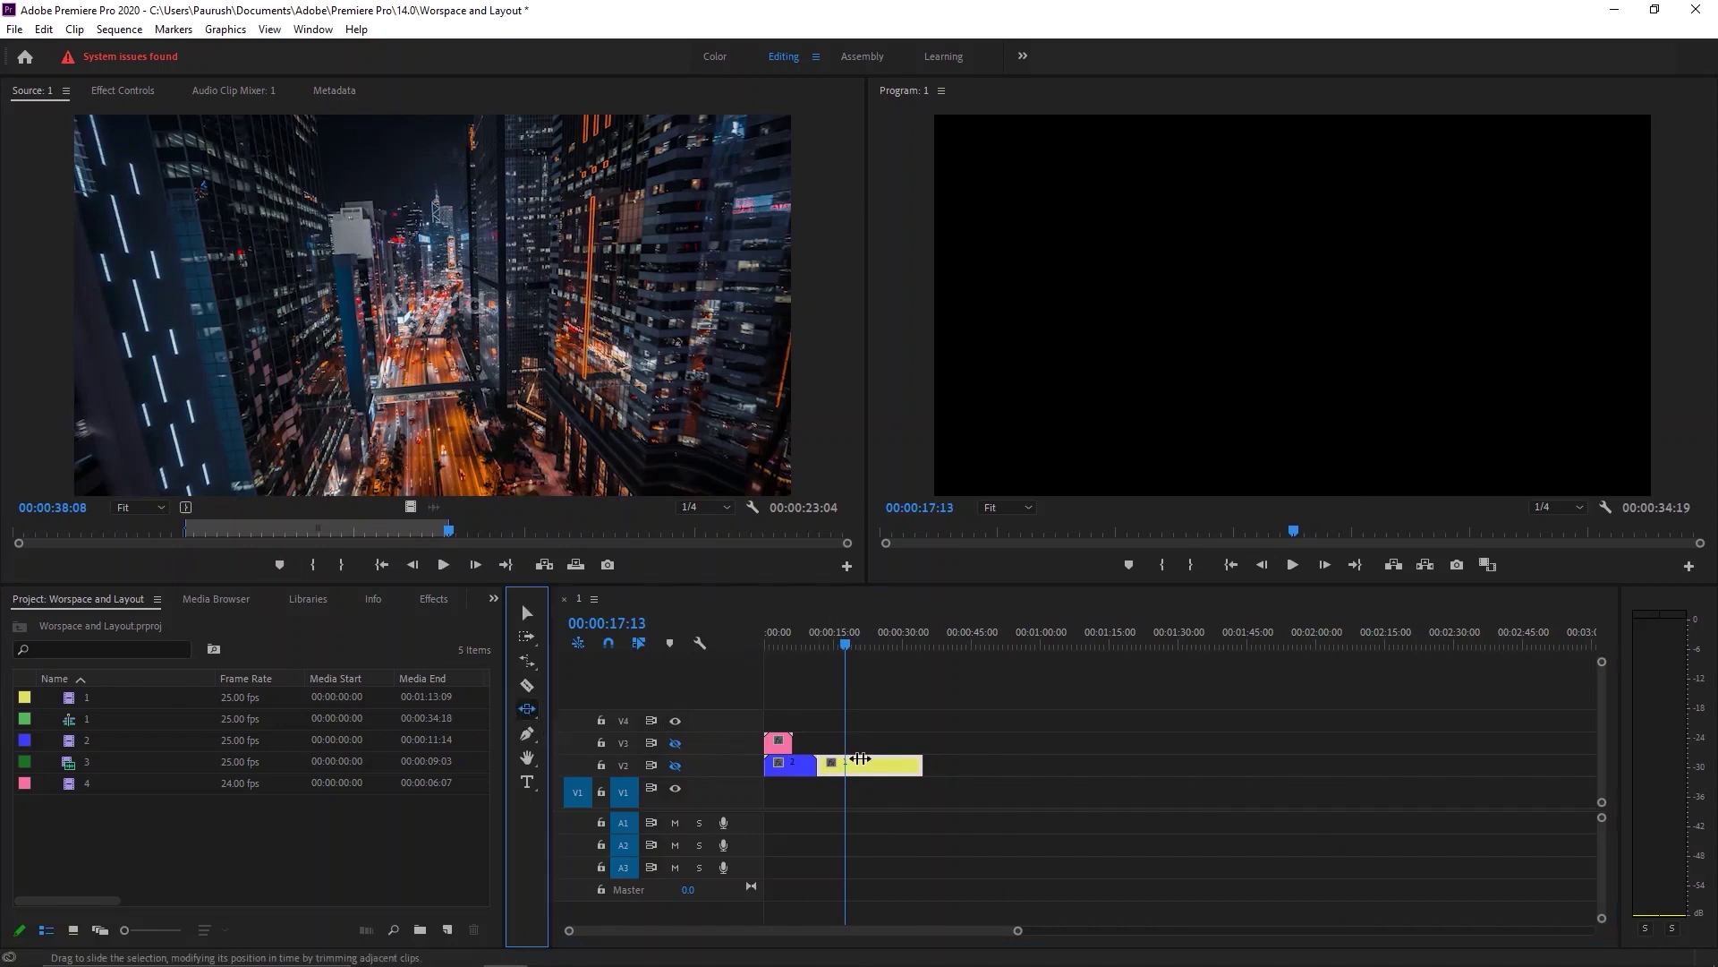
left_click_drag(866, 765, 847, 767)
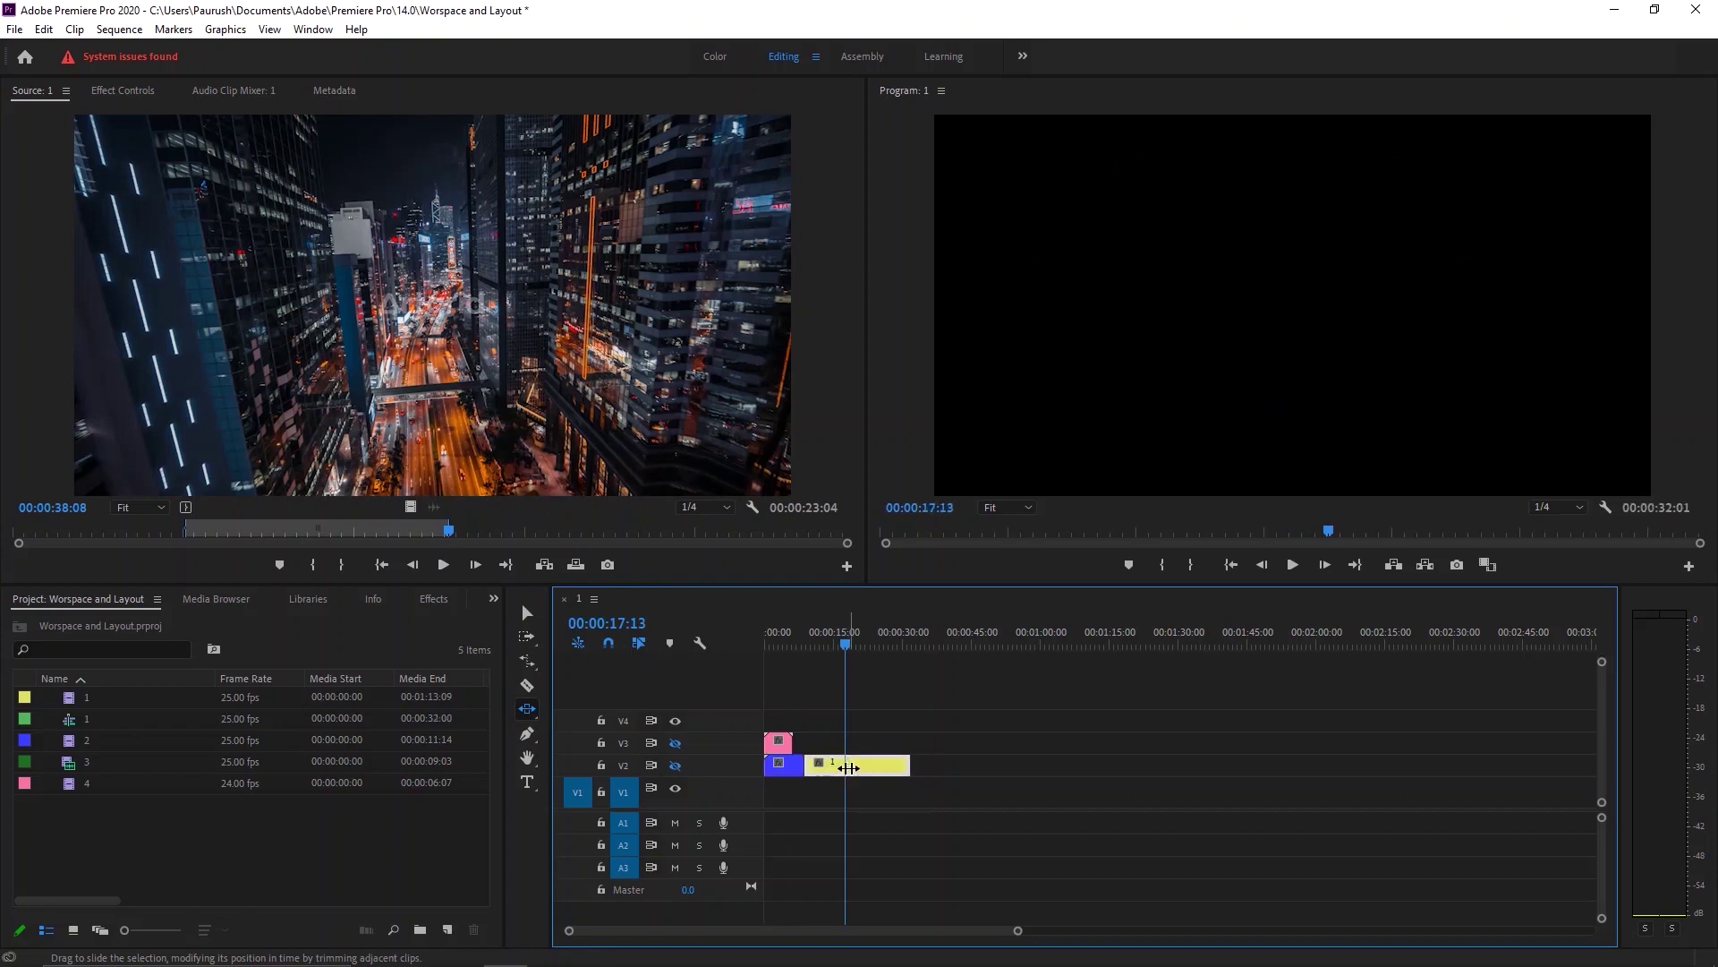
left_click(863, 646)
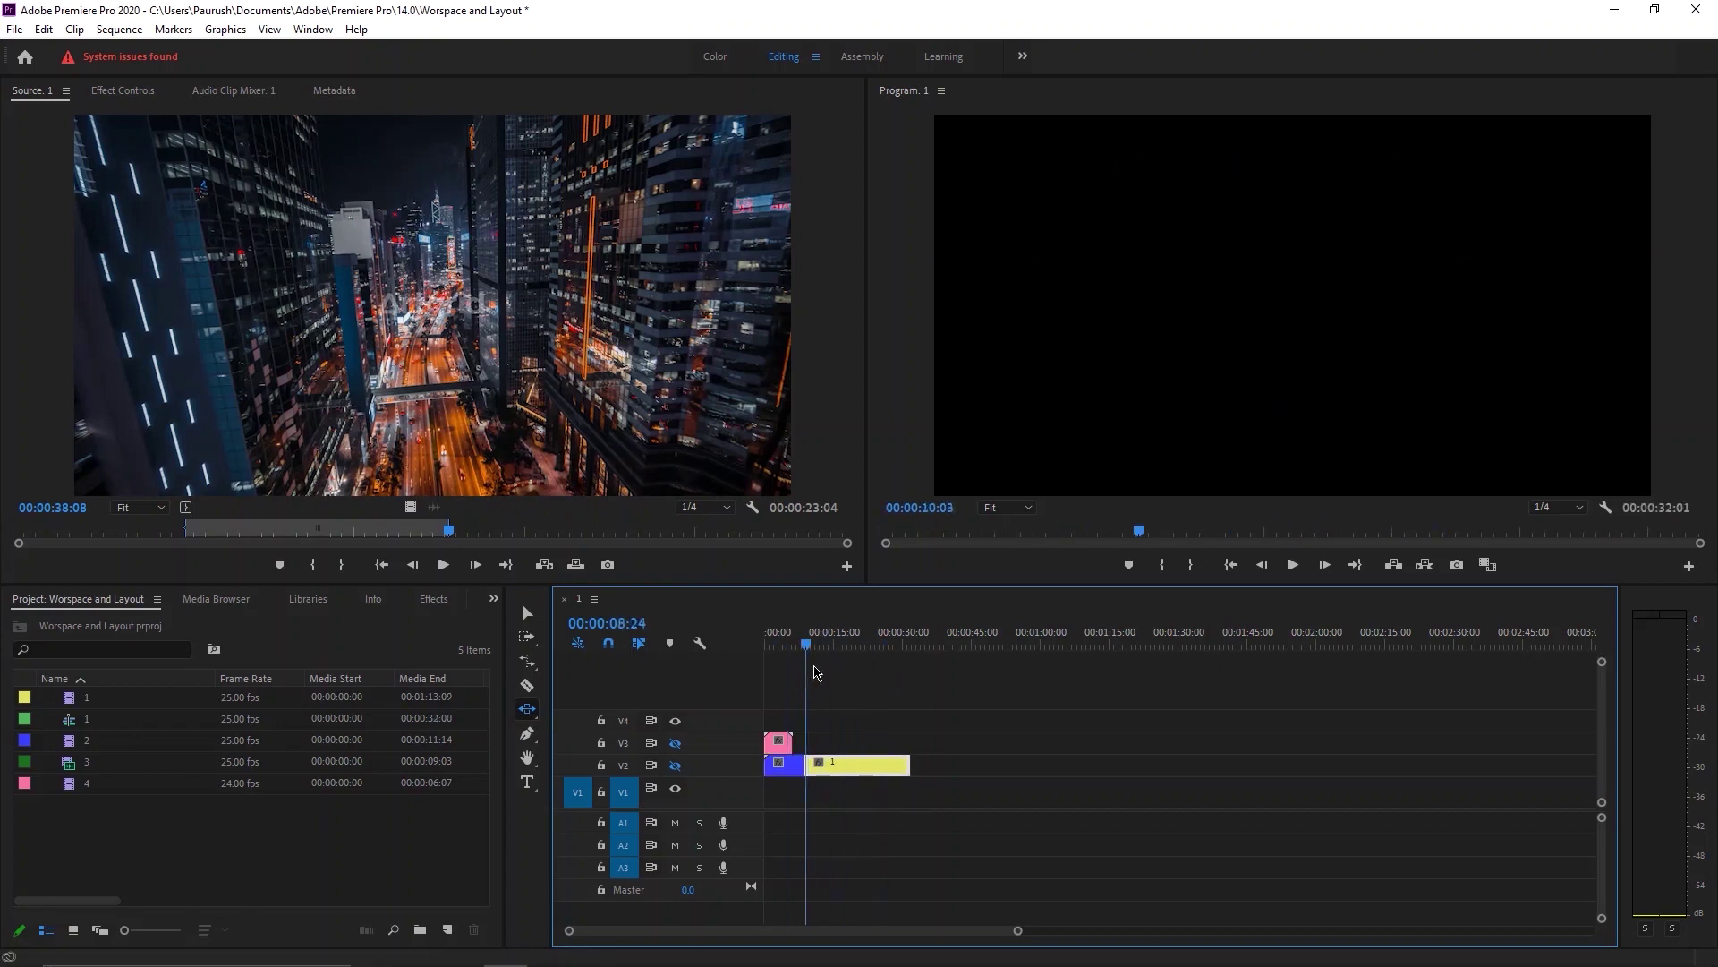
mouse_move(826, 775)
left_mouse_down()
mouse_move(878, 762)
mouse_move(855, 772)
left_mouse_up()
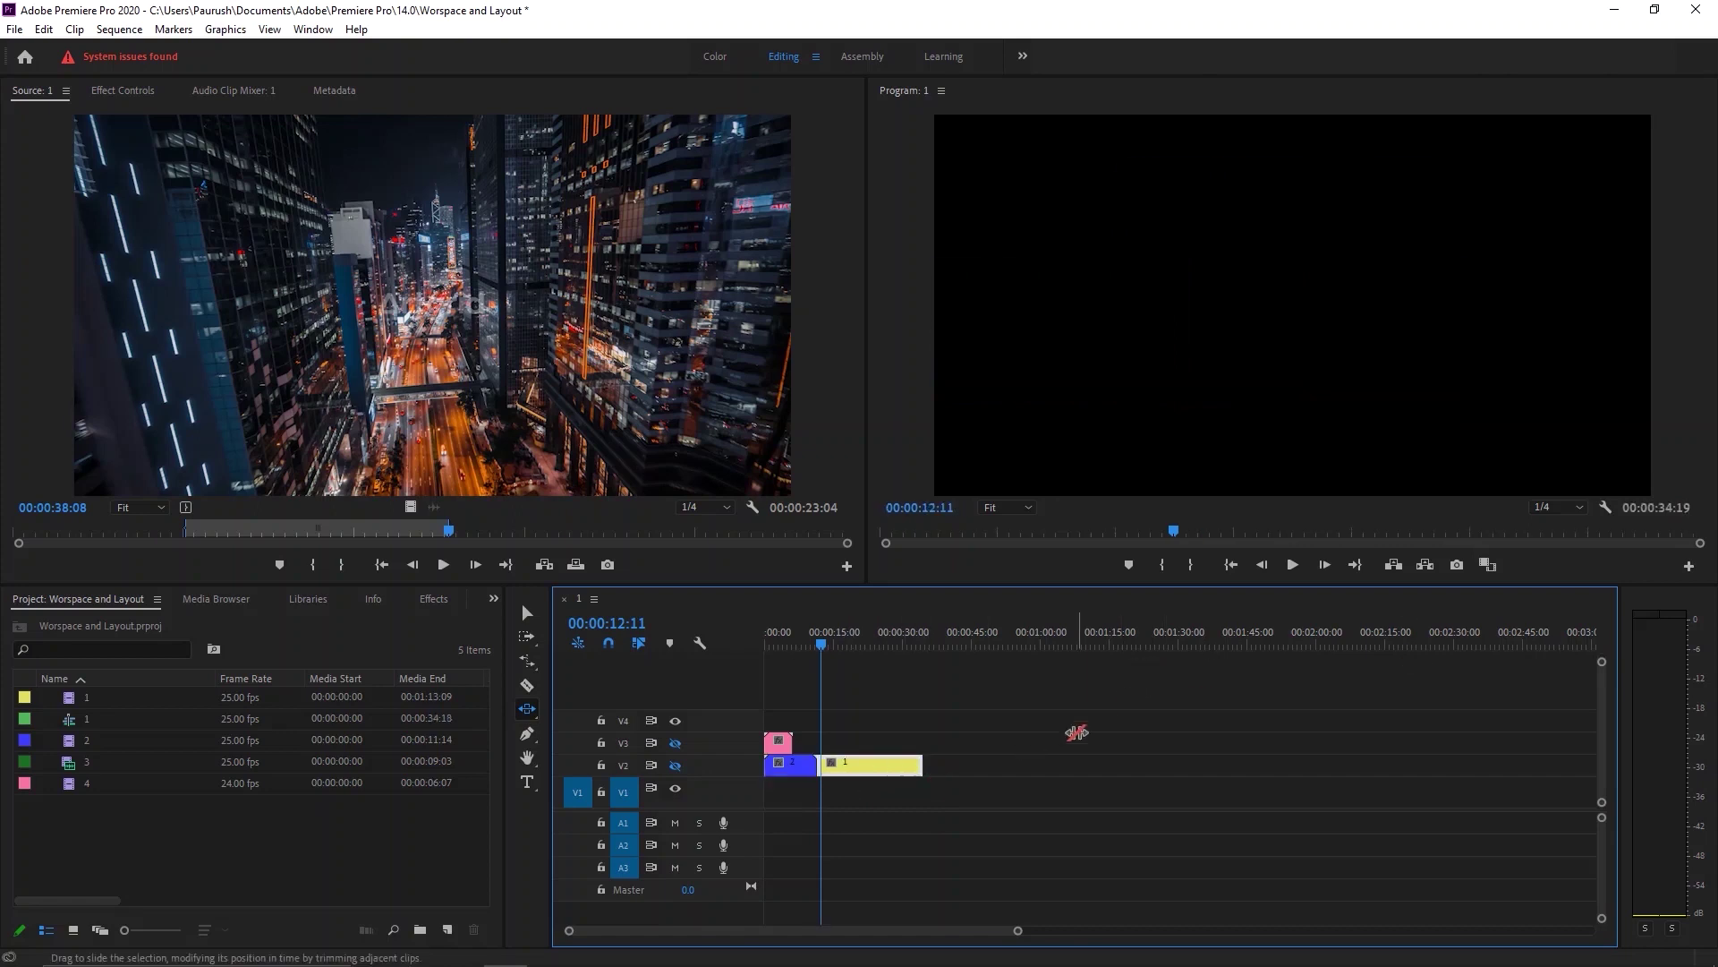
left_click_drag(806, 652, 805, 652)
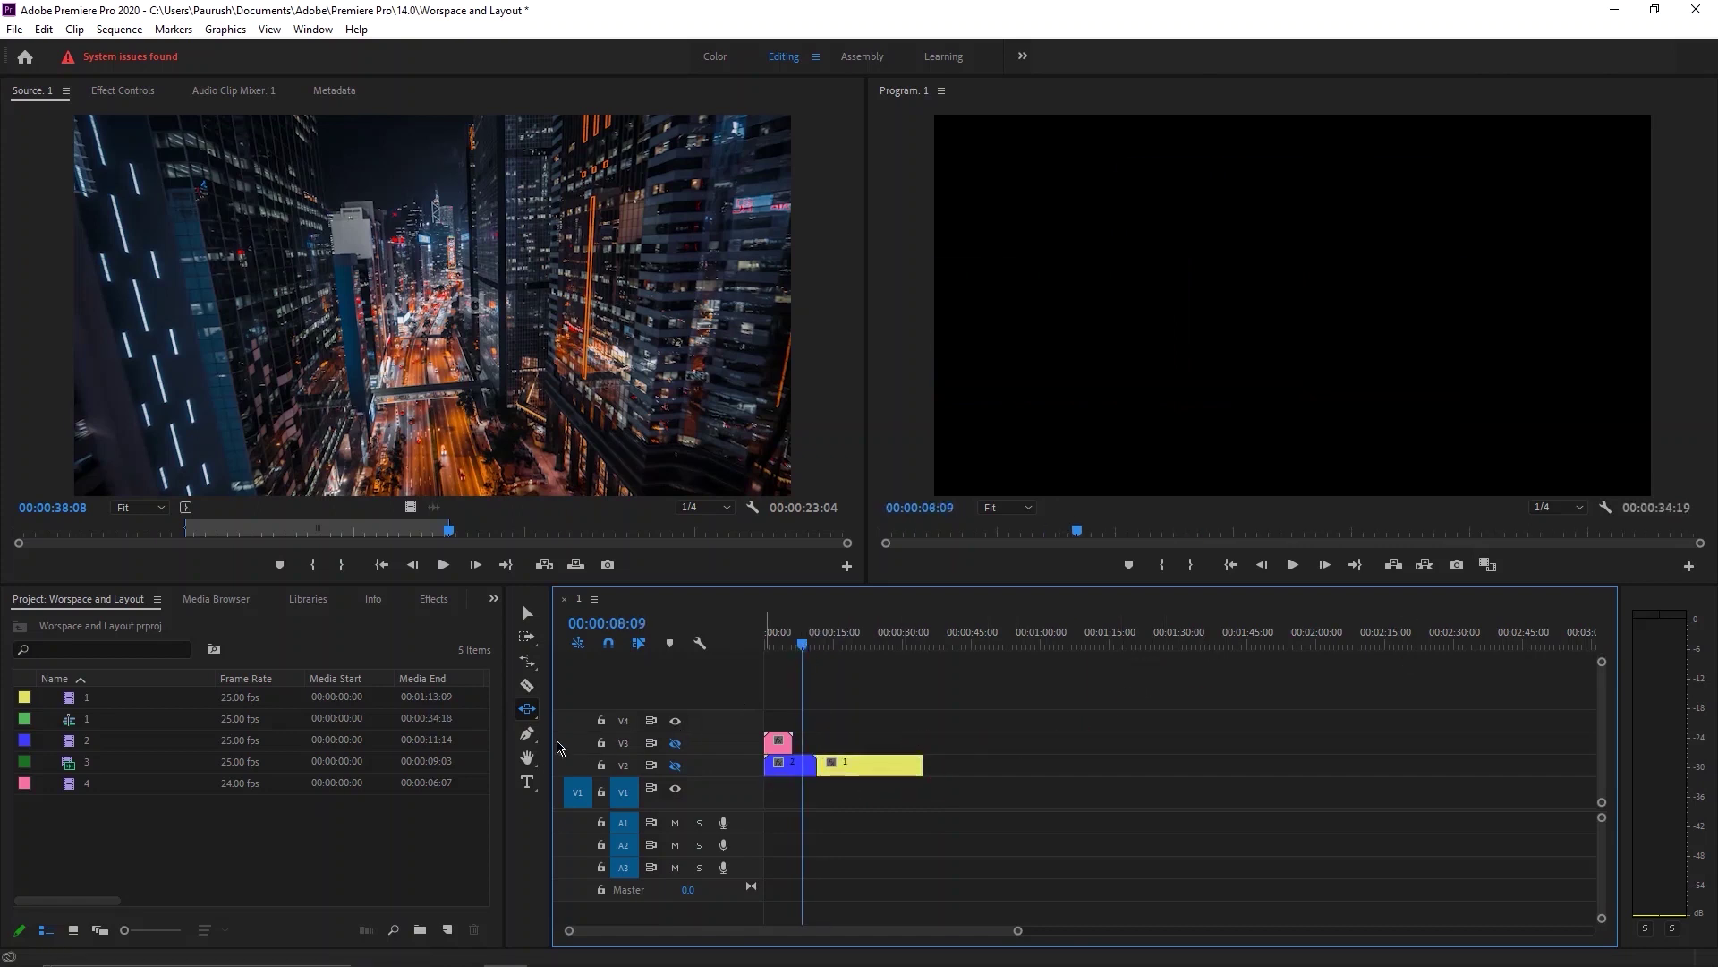
Select the Pen tool and reset the Editing workspace to its saved layout.
left_click(526, 735)
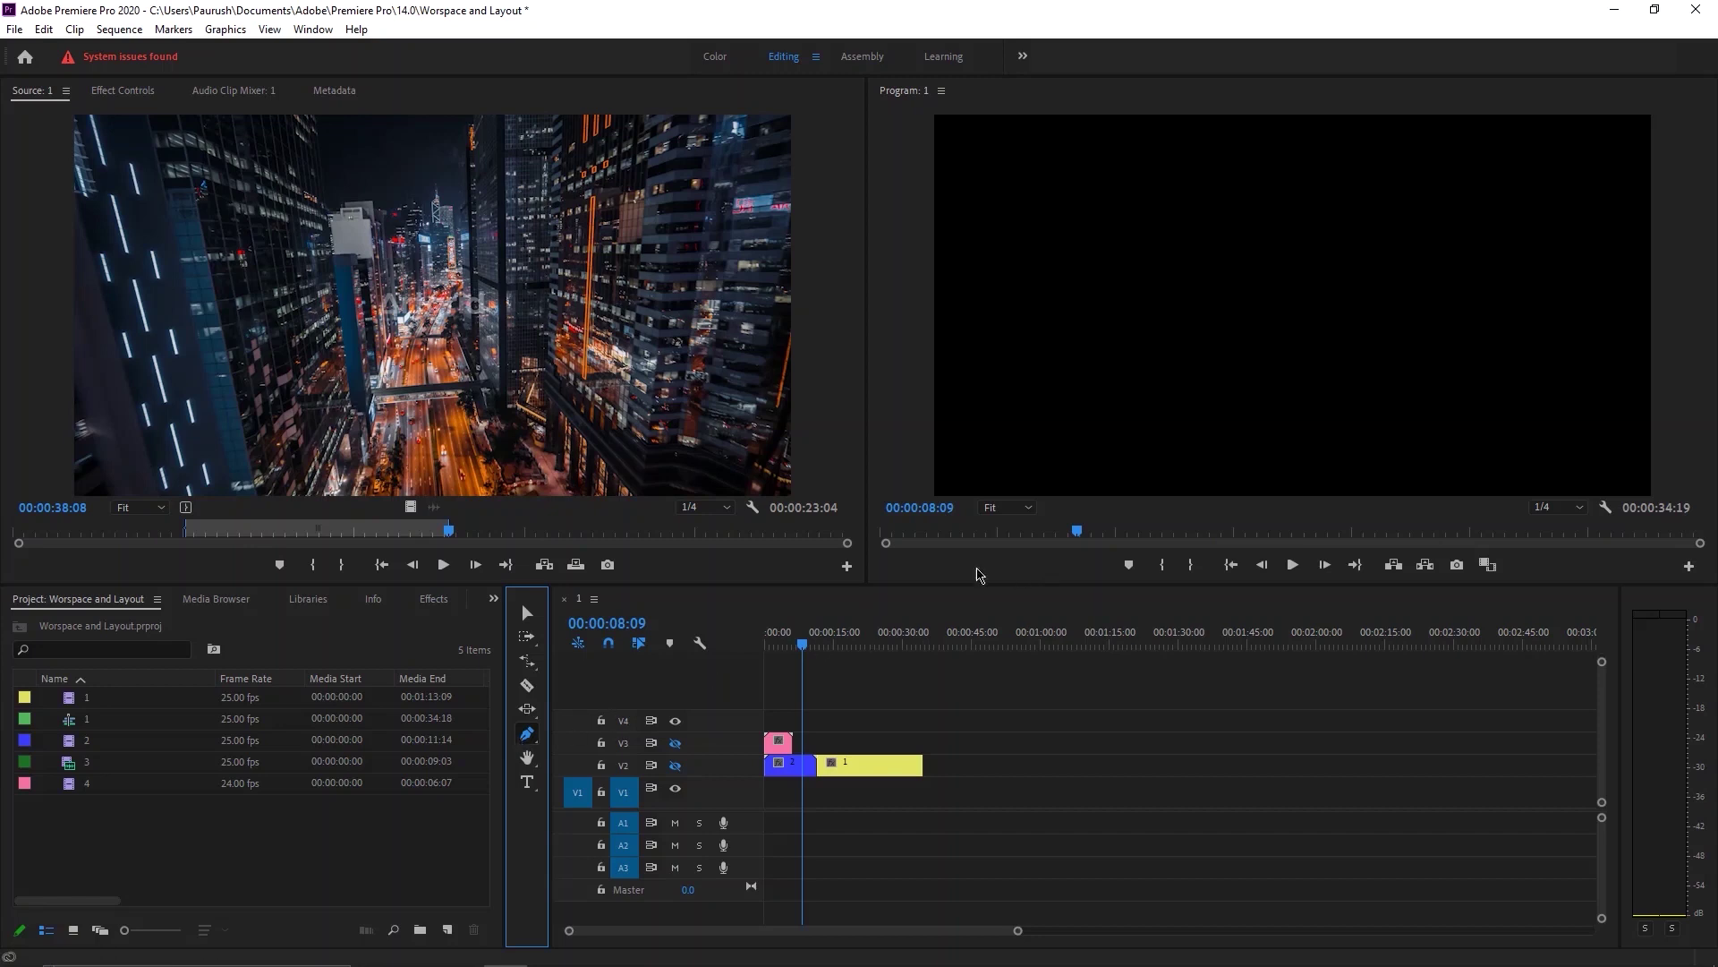
left_click(816, 57)
left_click(840, 65)
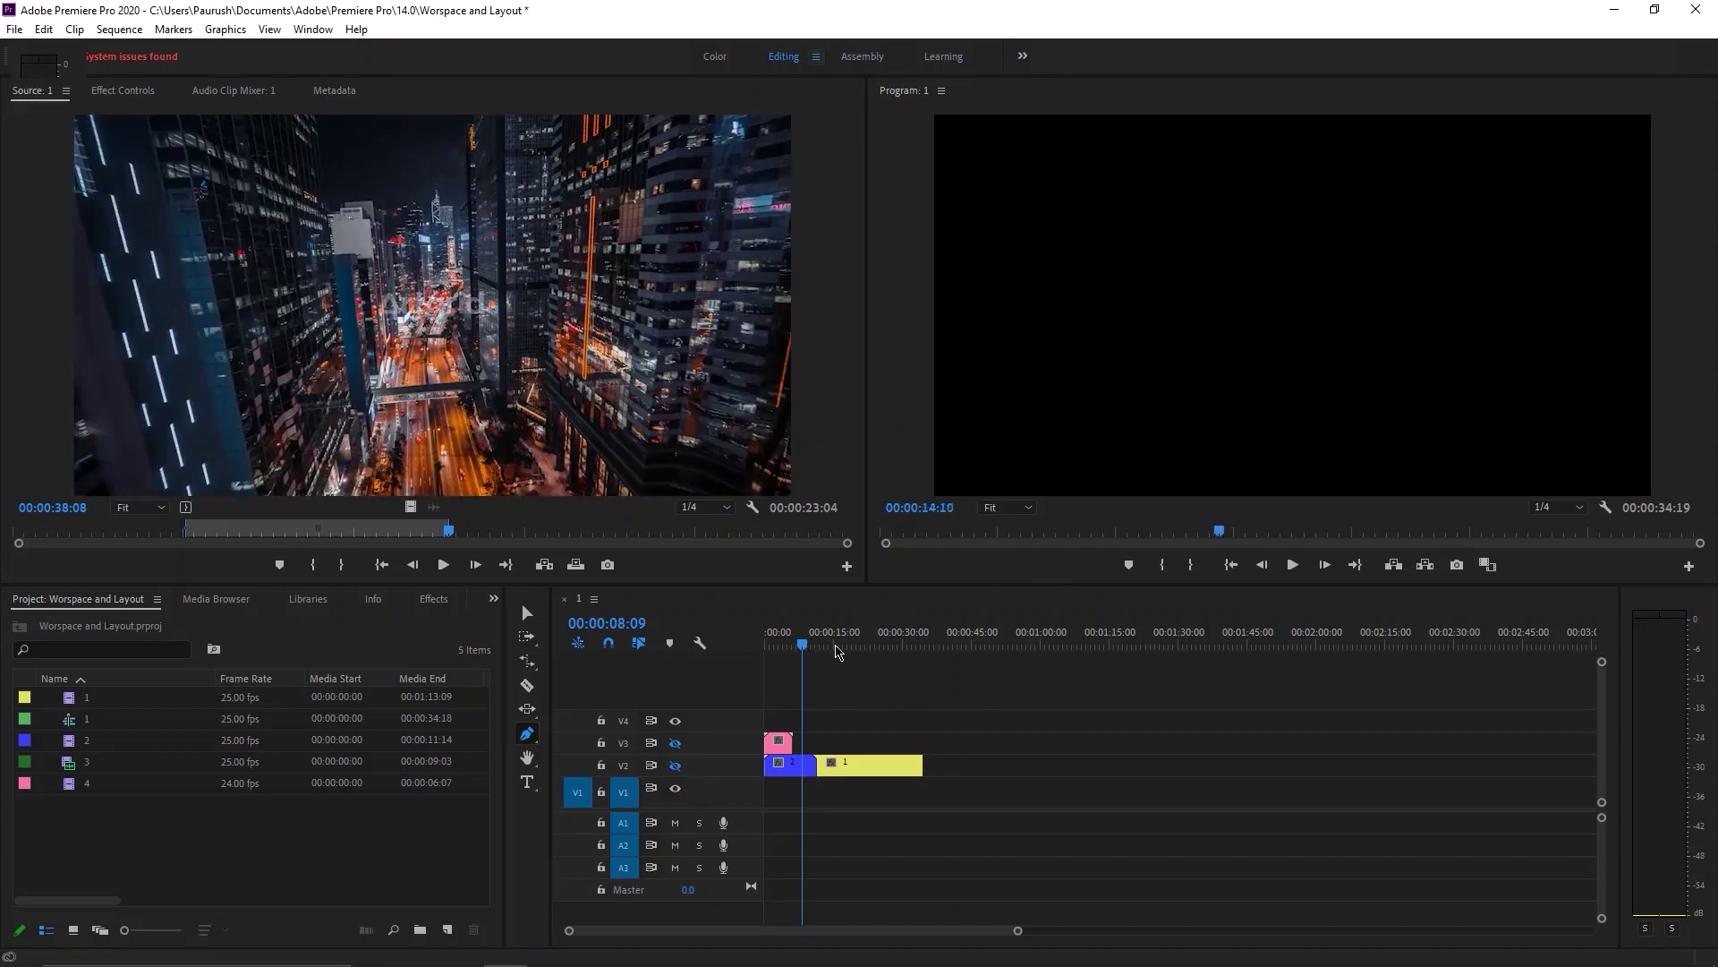
left_click_drag(812, 646, 819, 646)
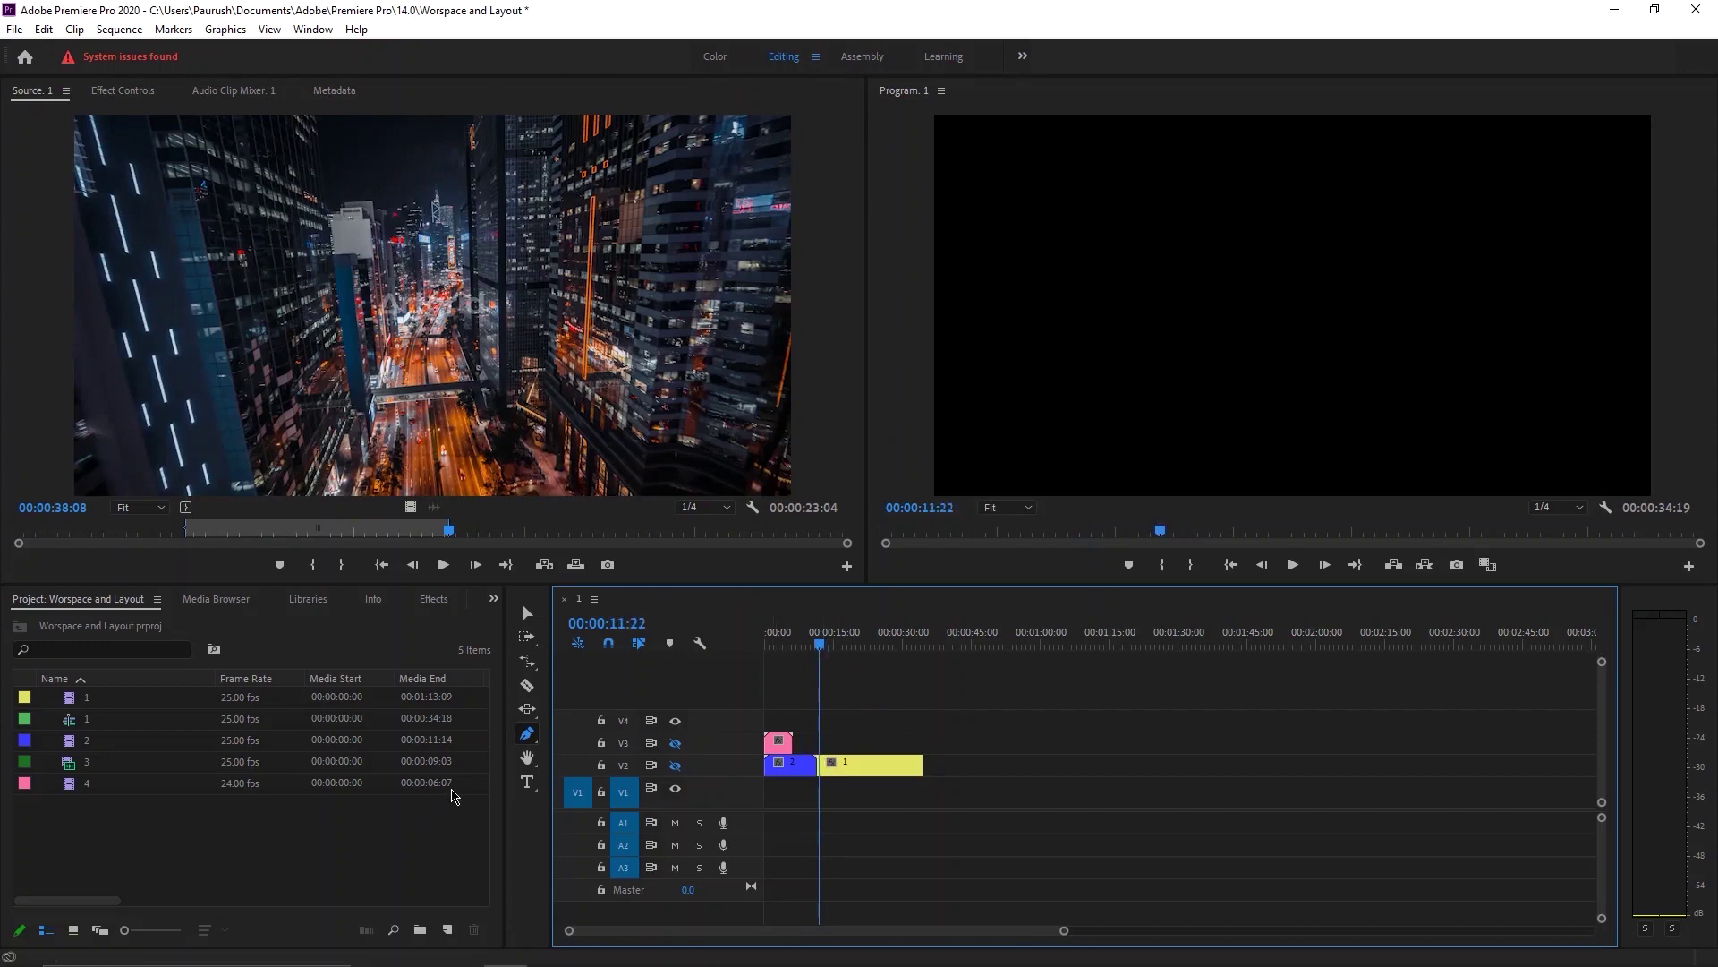
Pan and zoom the timeline back to the start until the pink, blue and yellow clips all show.
left_click(527, 758)
scroll(885, 733, "down", 2)
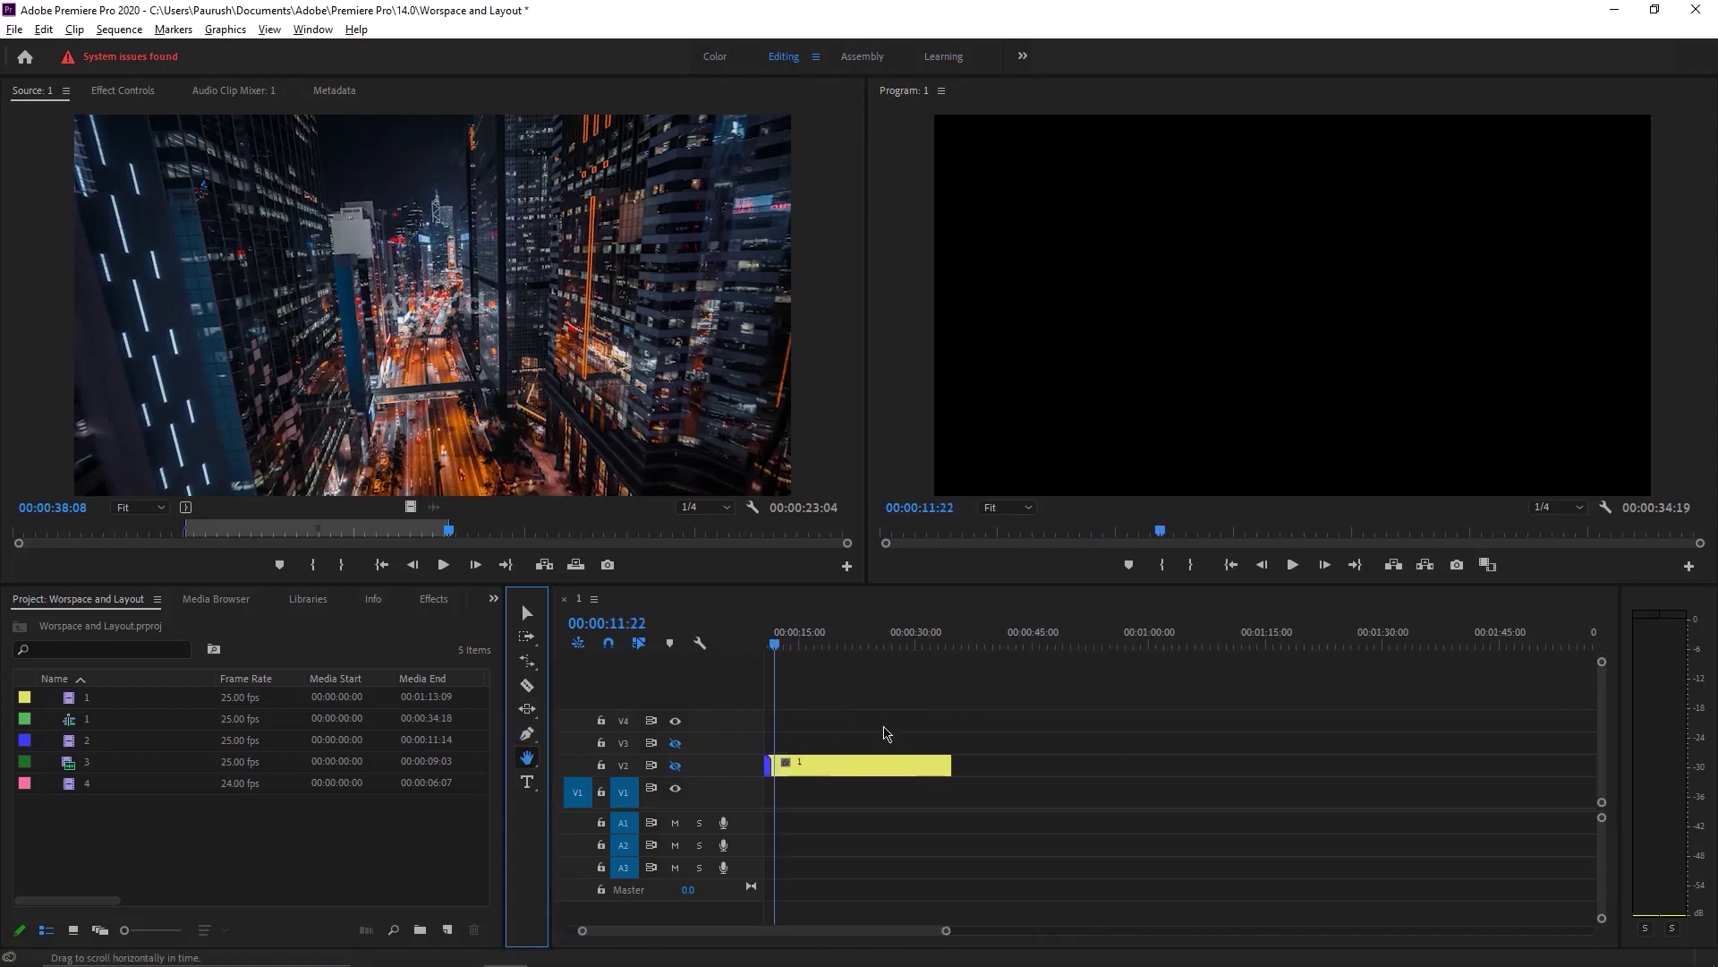
left_click_drag(851, 767, 1047, 772)
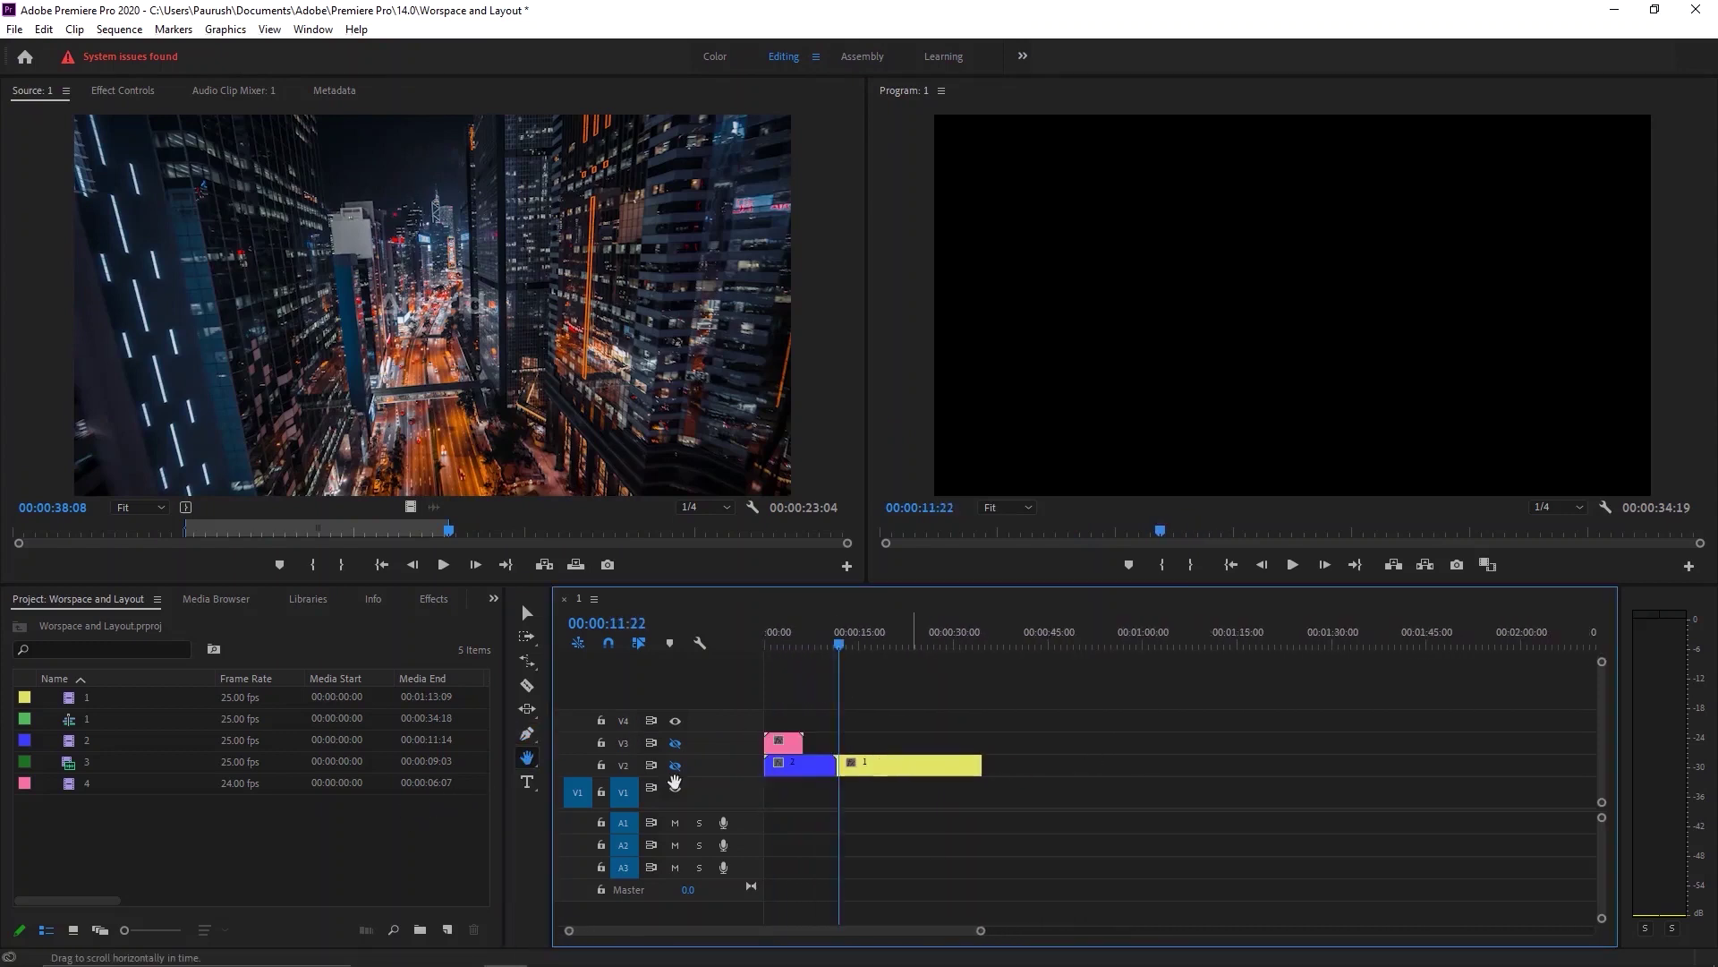
scroll(1197, 756, "down", 5)
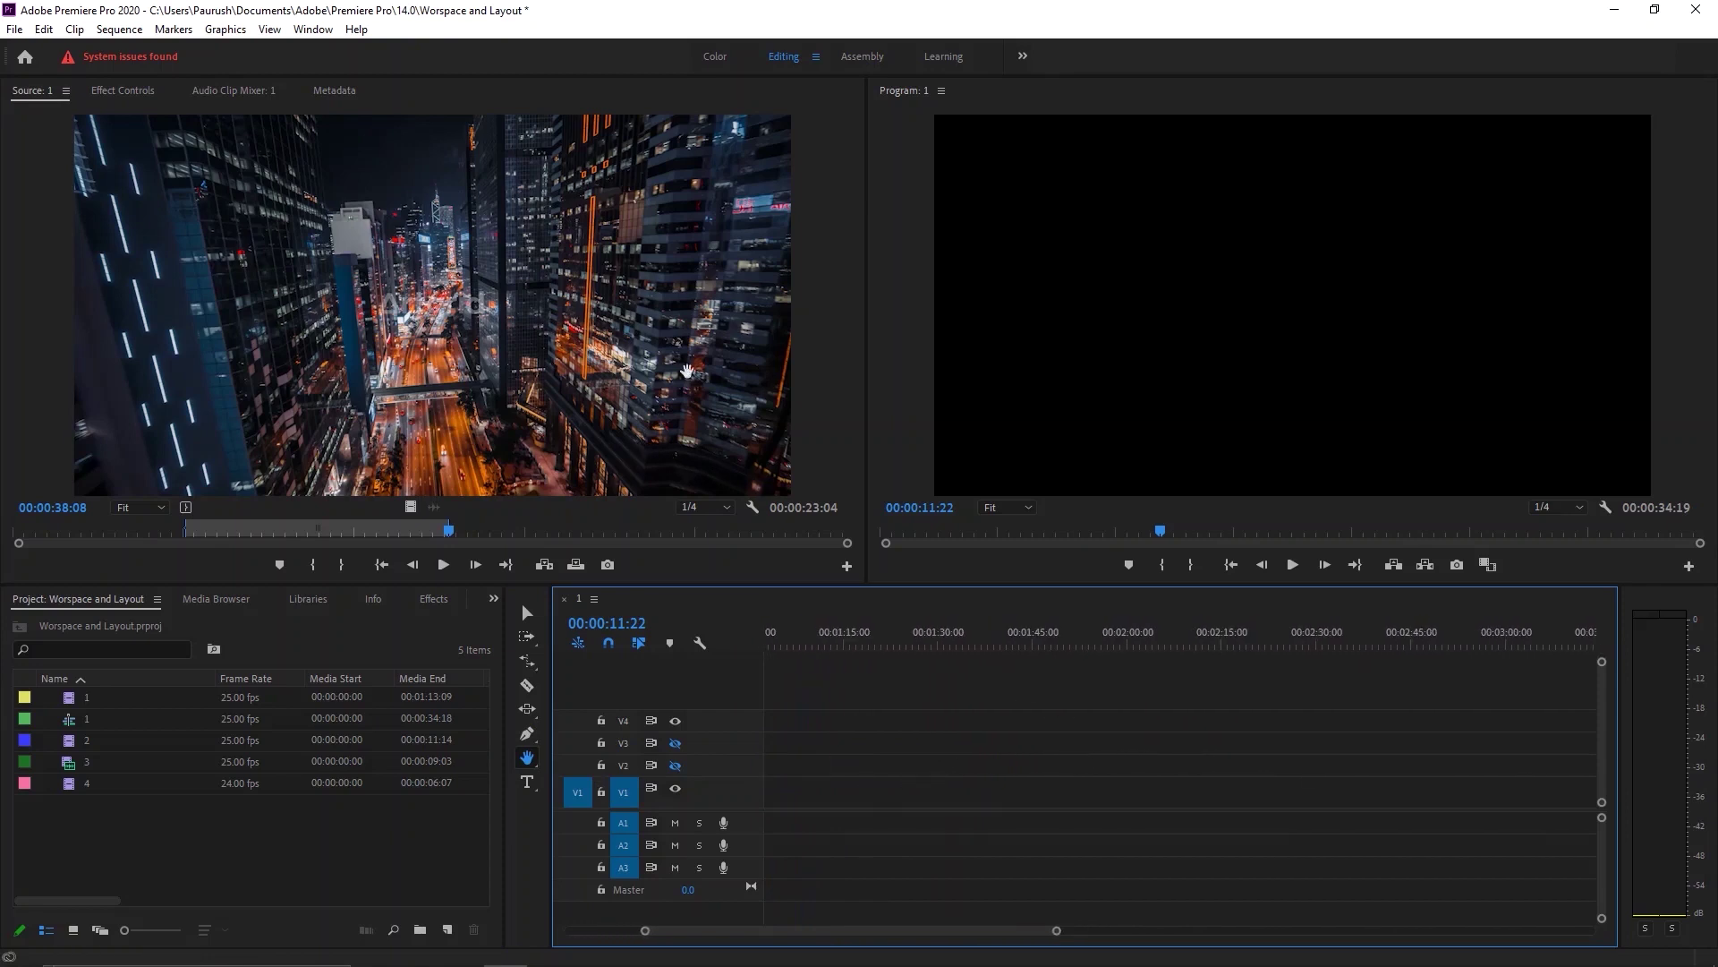
left_click_drag(1166, 775, 1312, 745)
scroll(1288, 745, "up", 3)
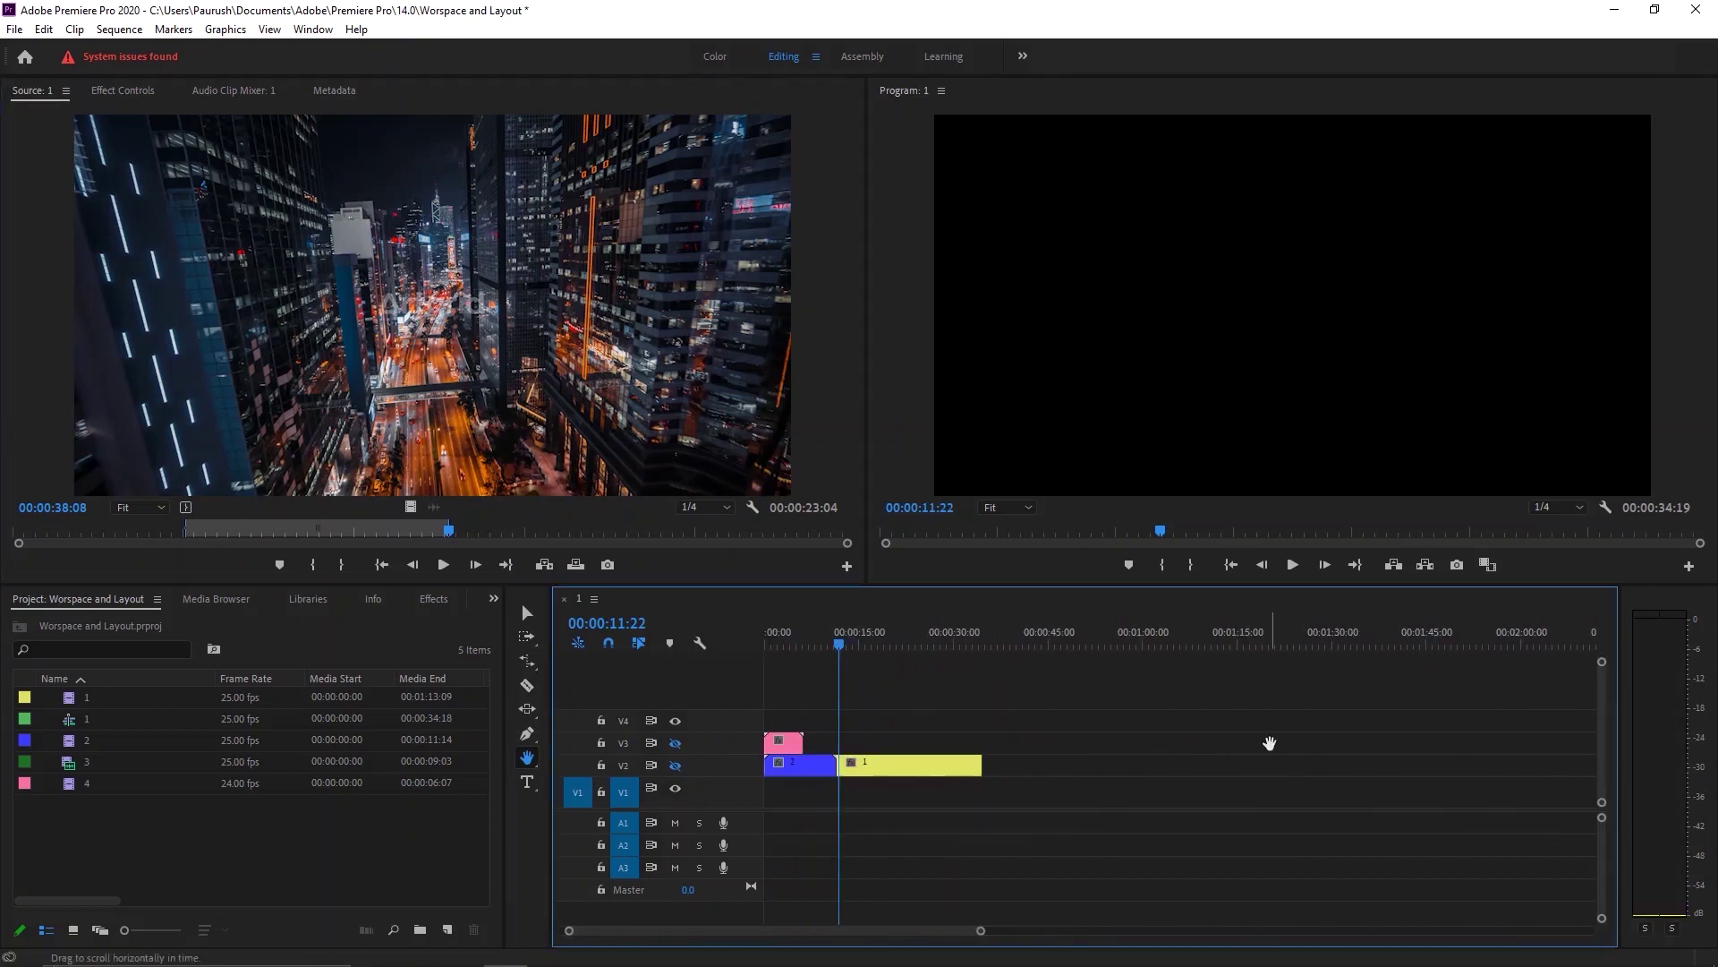
scroll(1029, 805, "up", 3)
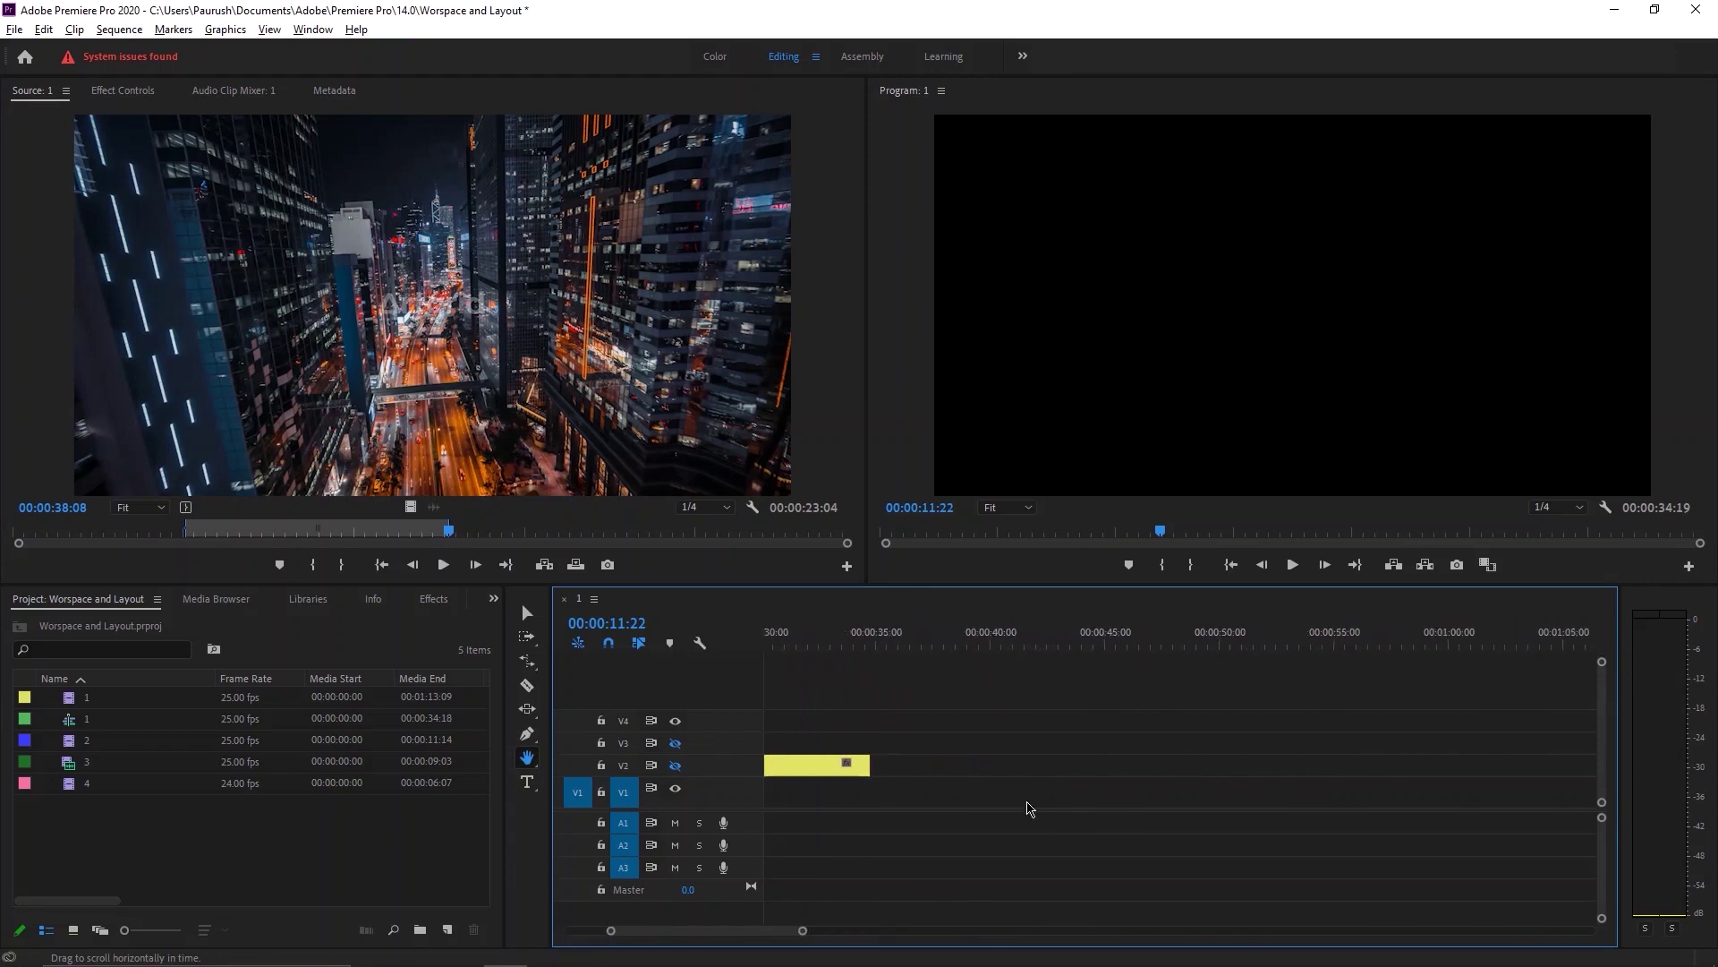
scroll(1259, 734, "down", 1)
scroll(1259, 734, "up", 6)
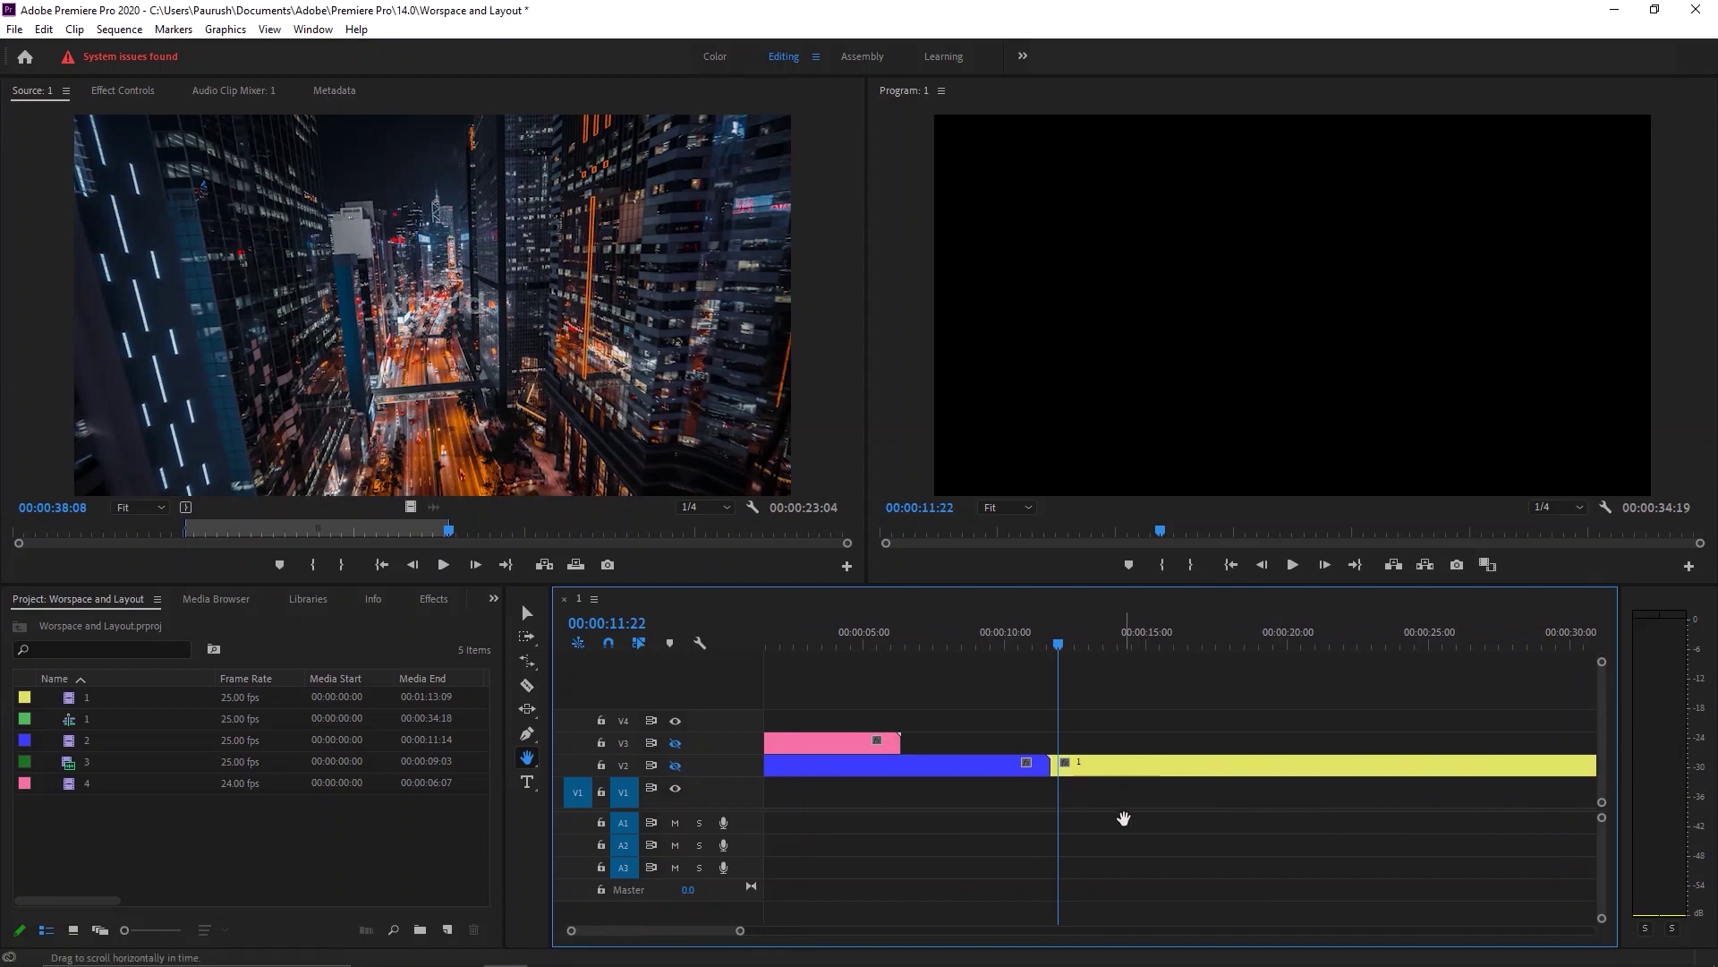
scroll(1124, 821, "down", 3)
scroll(1130, 828, "down", 1)
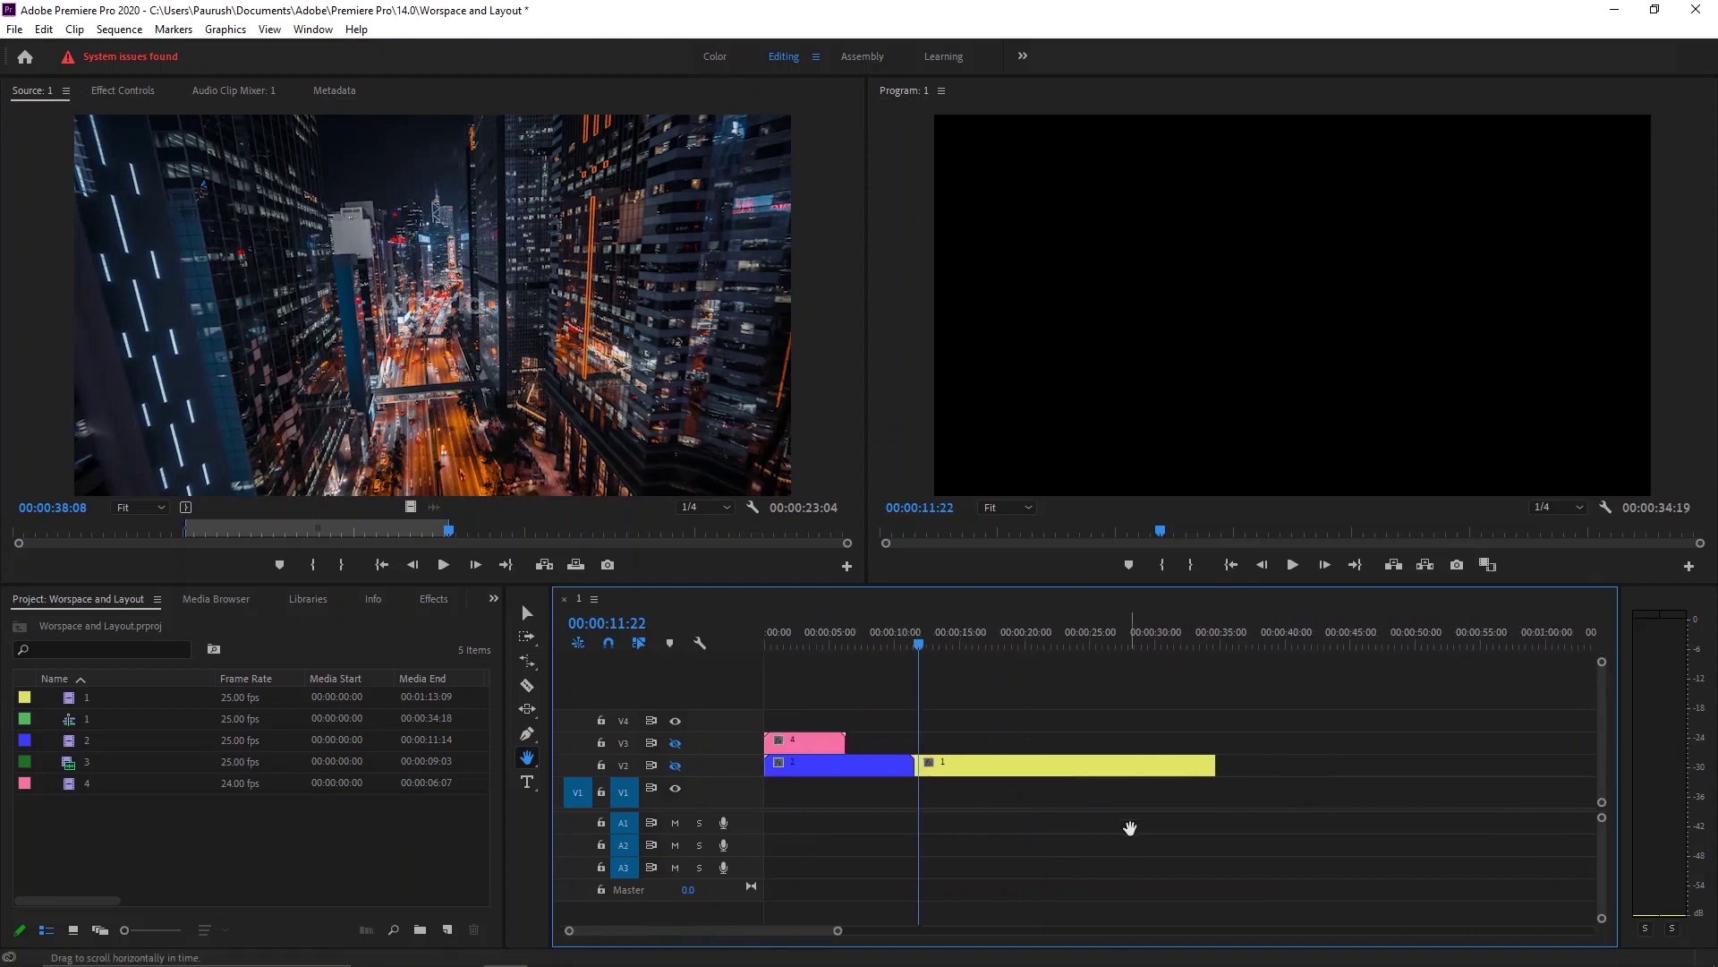
key("z")
left_click(918, 766)
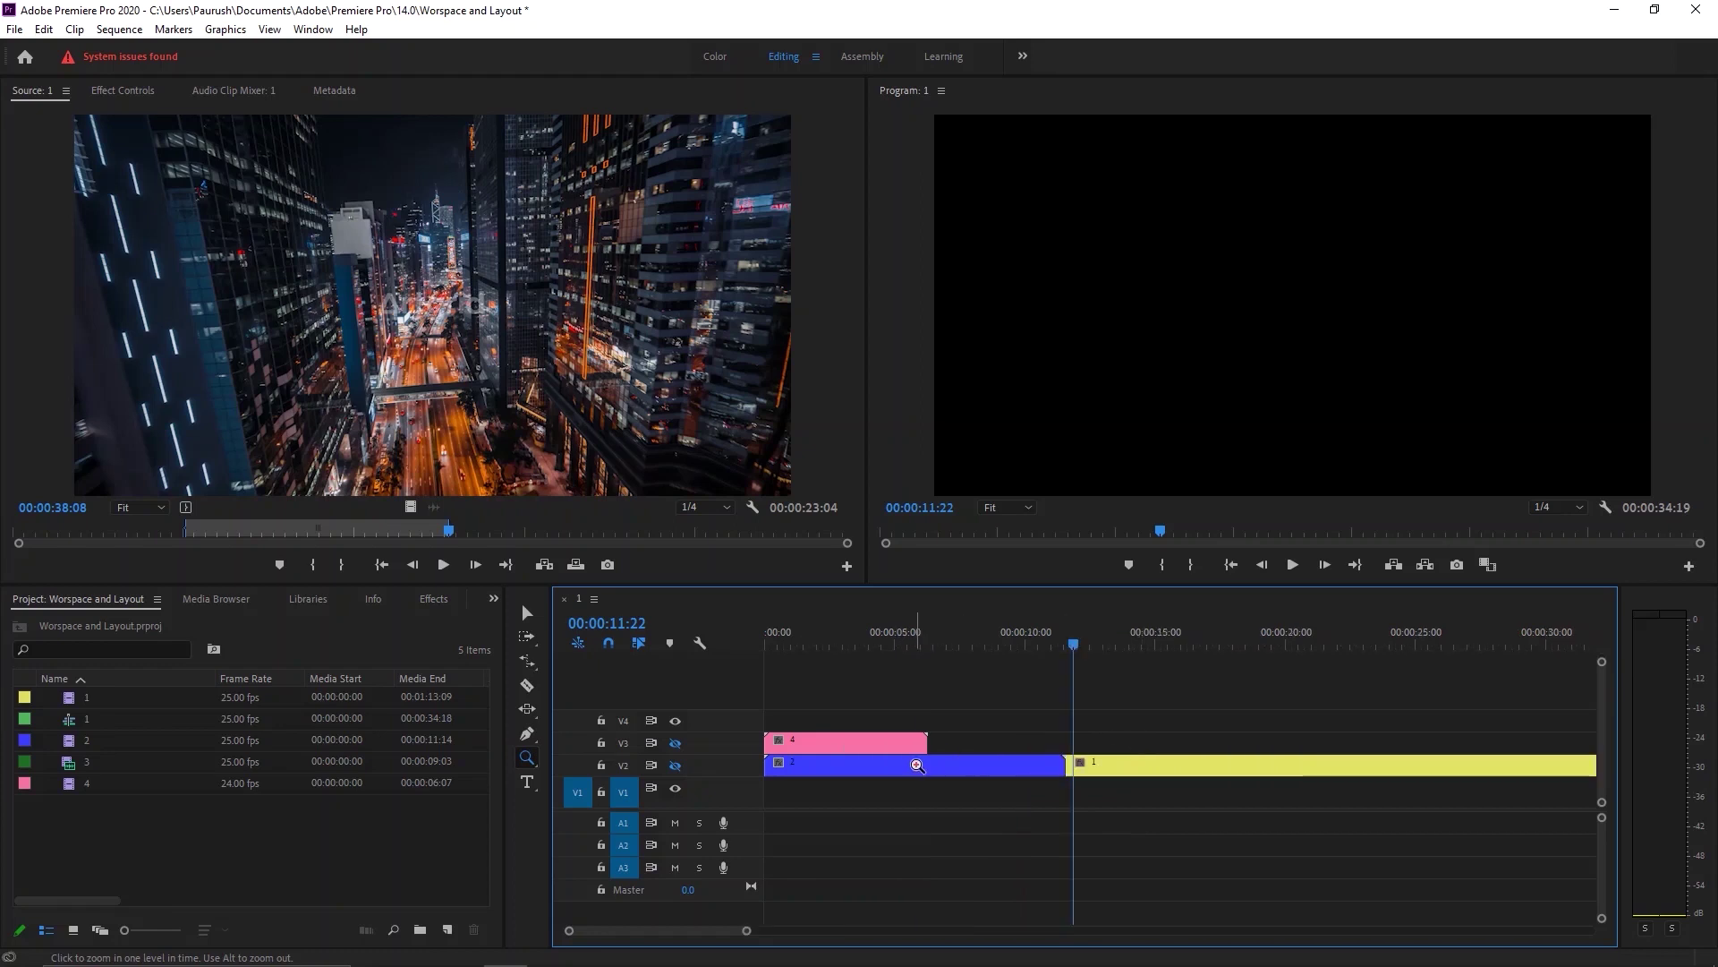
left_click(1083, 774)
left_click(1153, 781)
left_click(1171, 781)
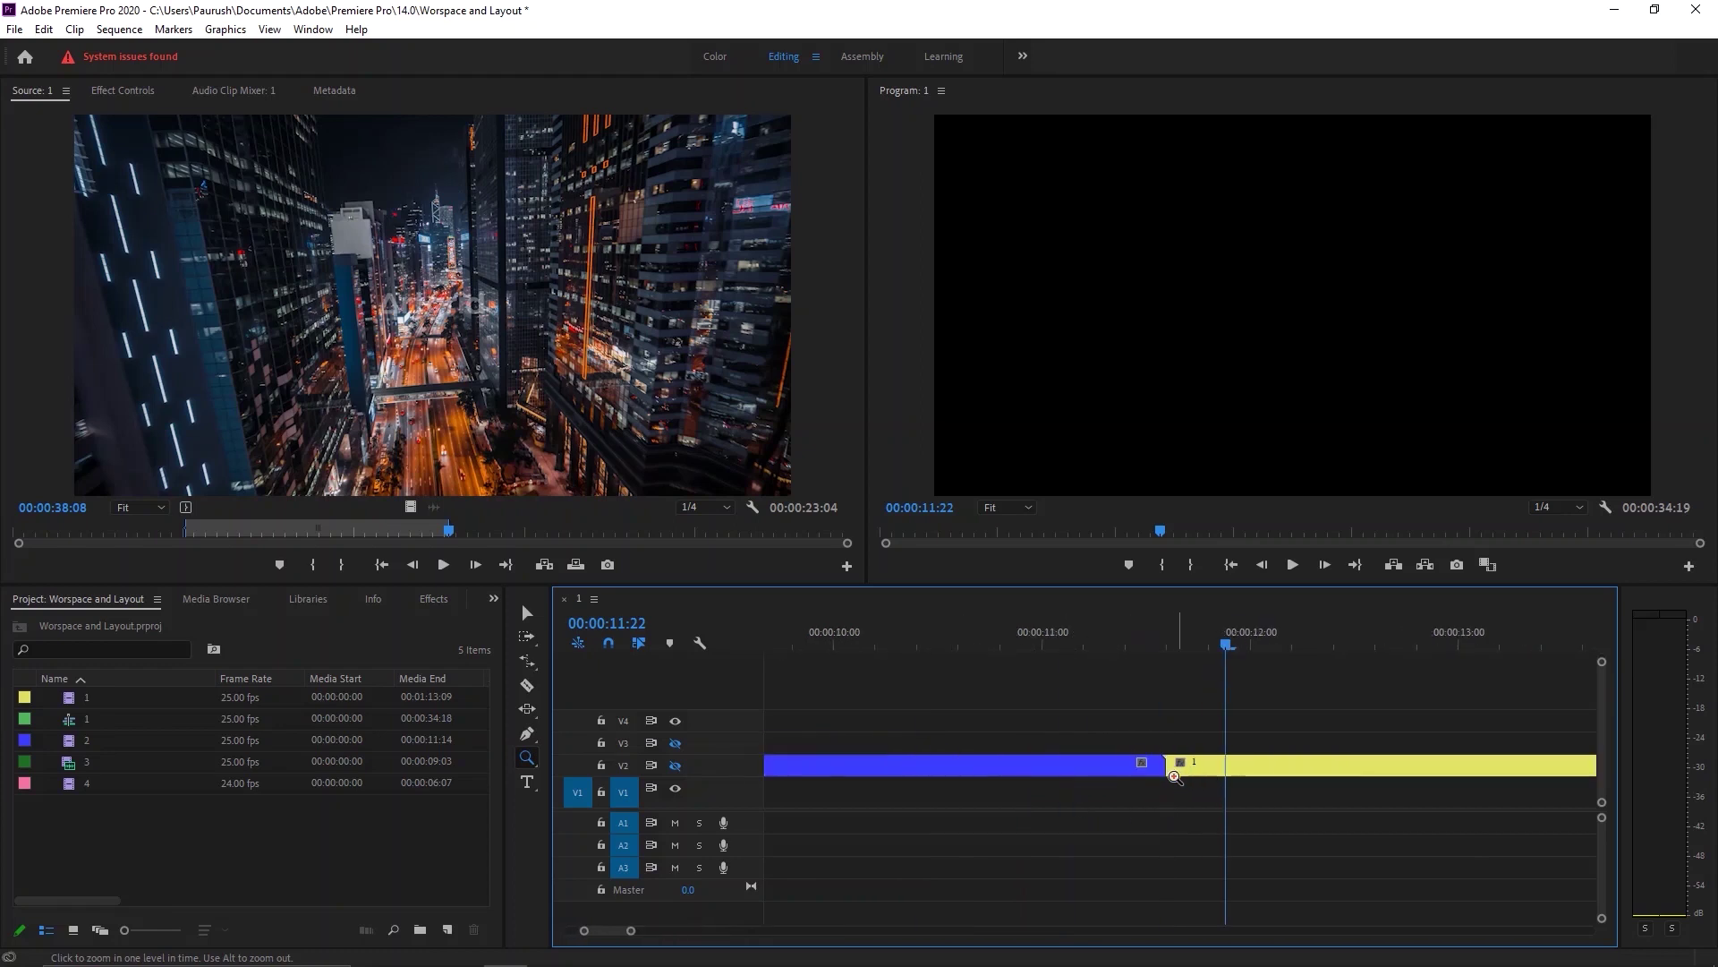
right_click(1175, 782)
left_click(1103, 725)
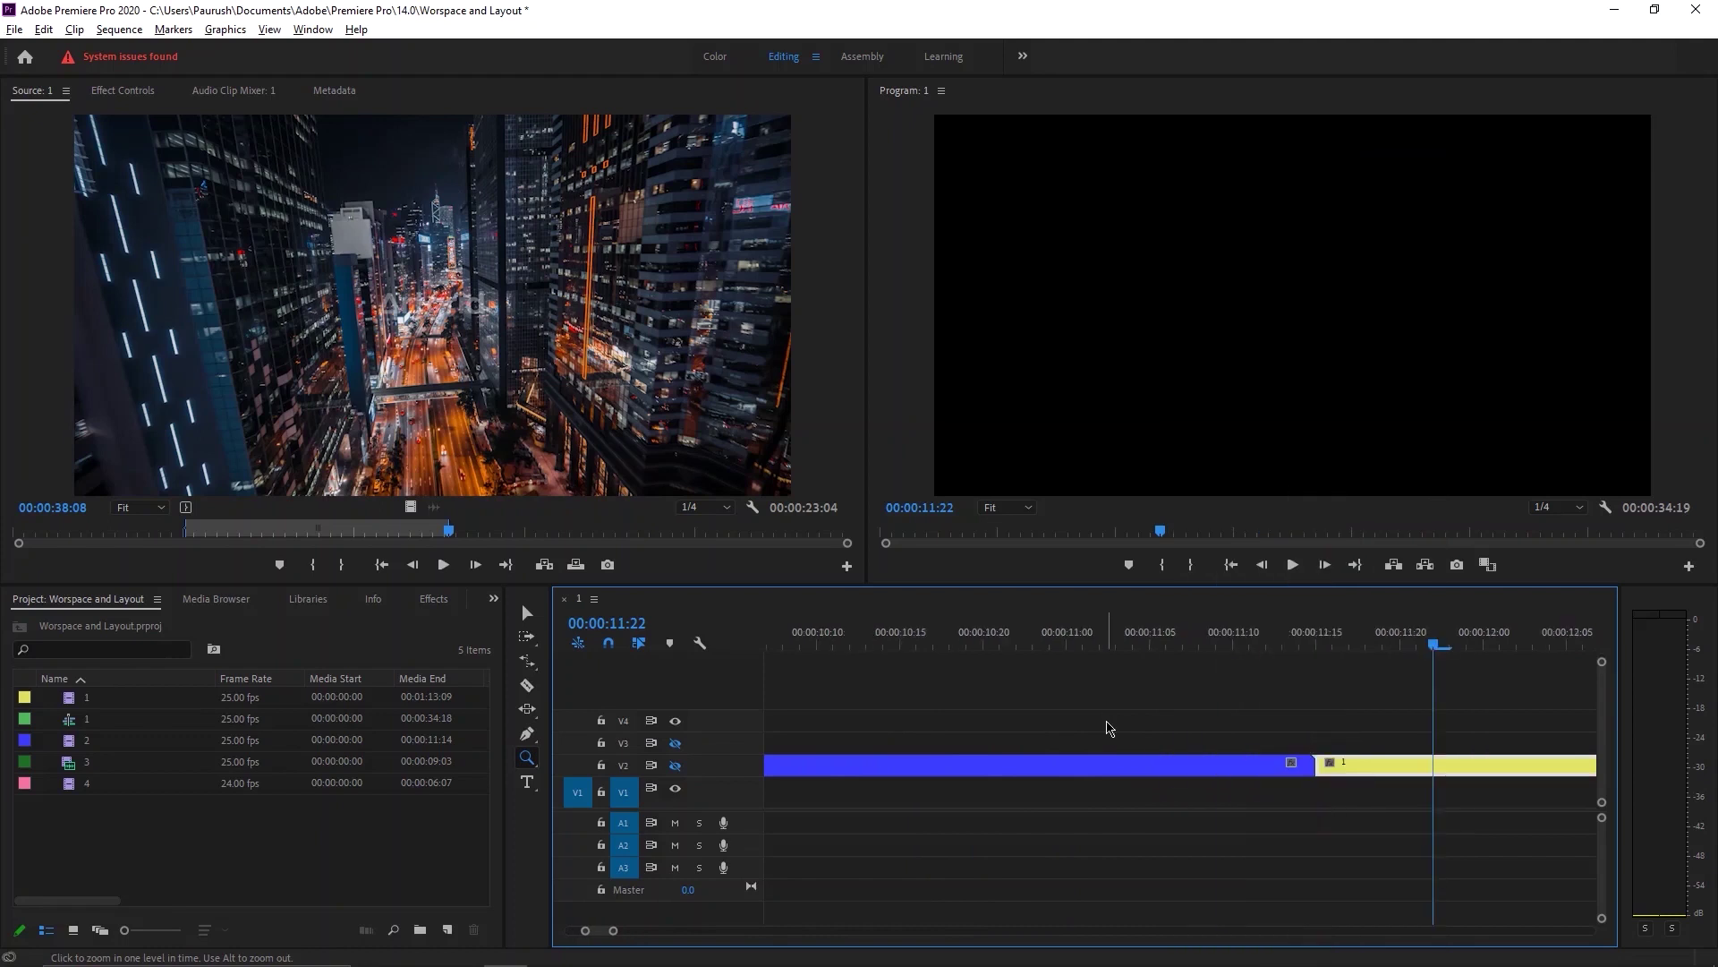
left_click(1106, 721, "alt")
left_click(1107, 721, "alt")
left_click(1108, 712, "alt")
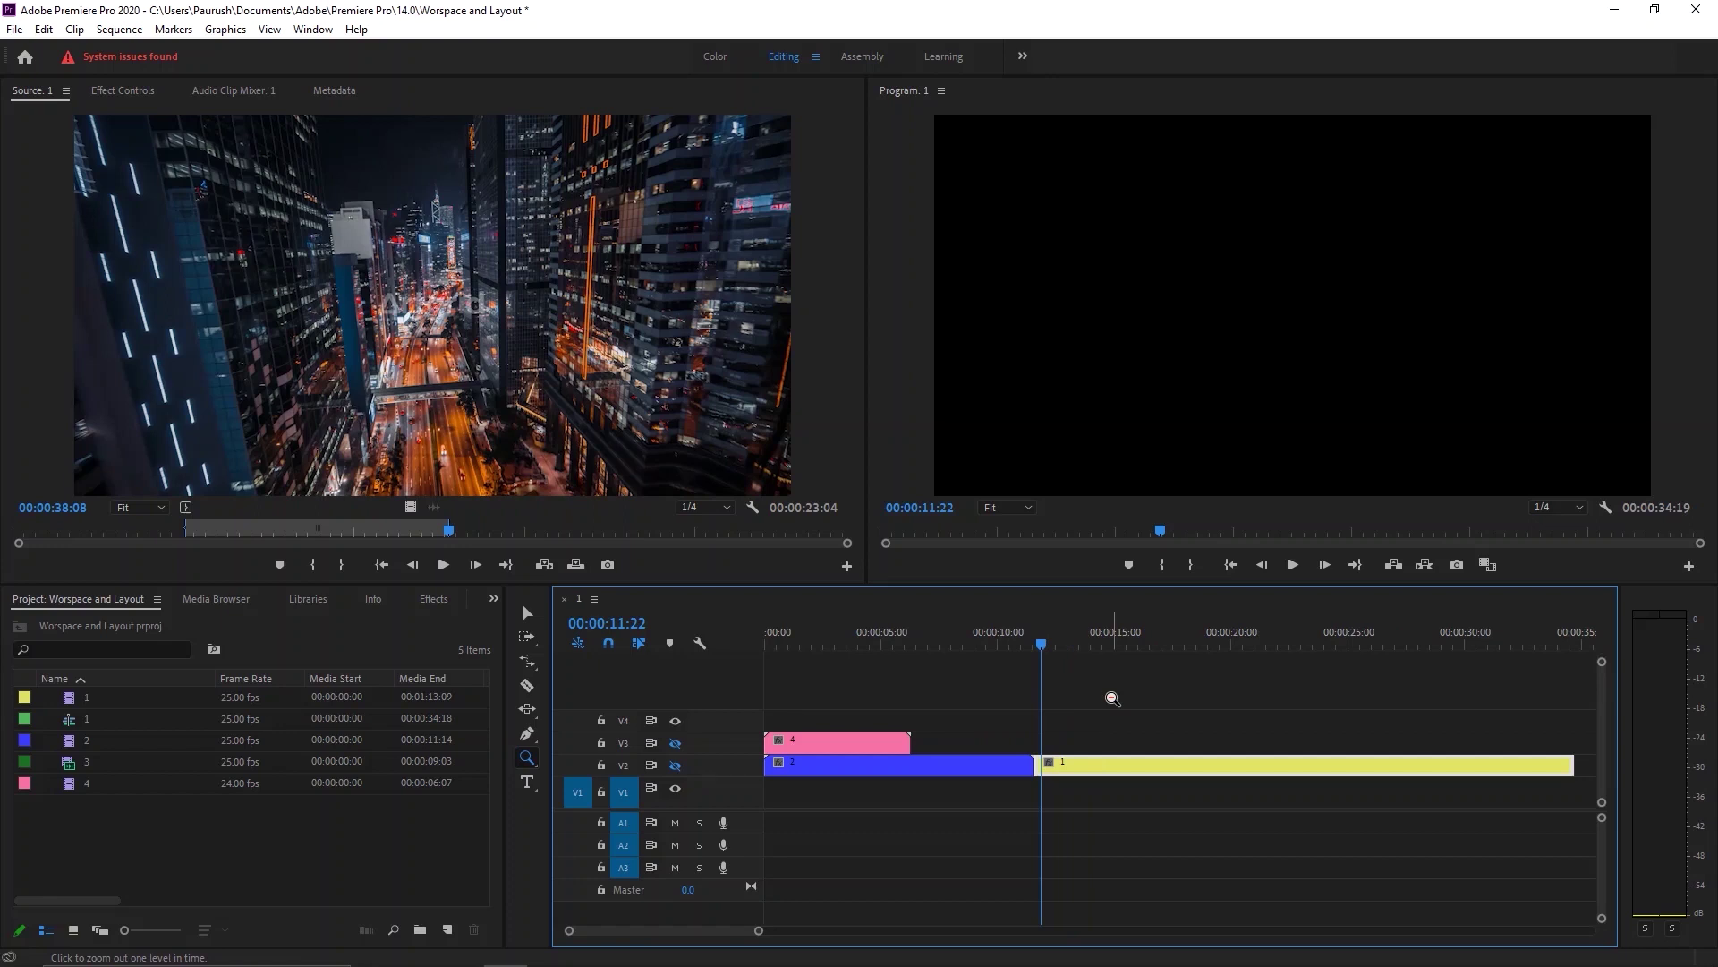
scroll(1113, 698, "up", 4)
scroll(1112, 698, "down", 4)
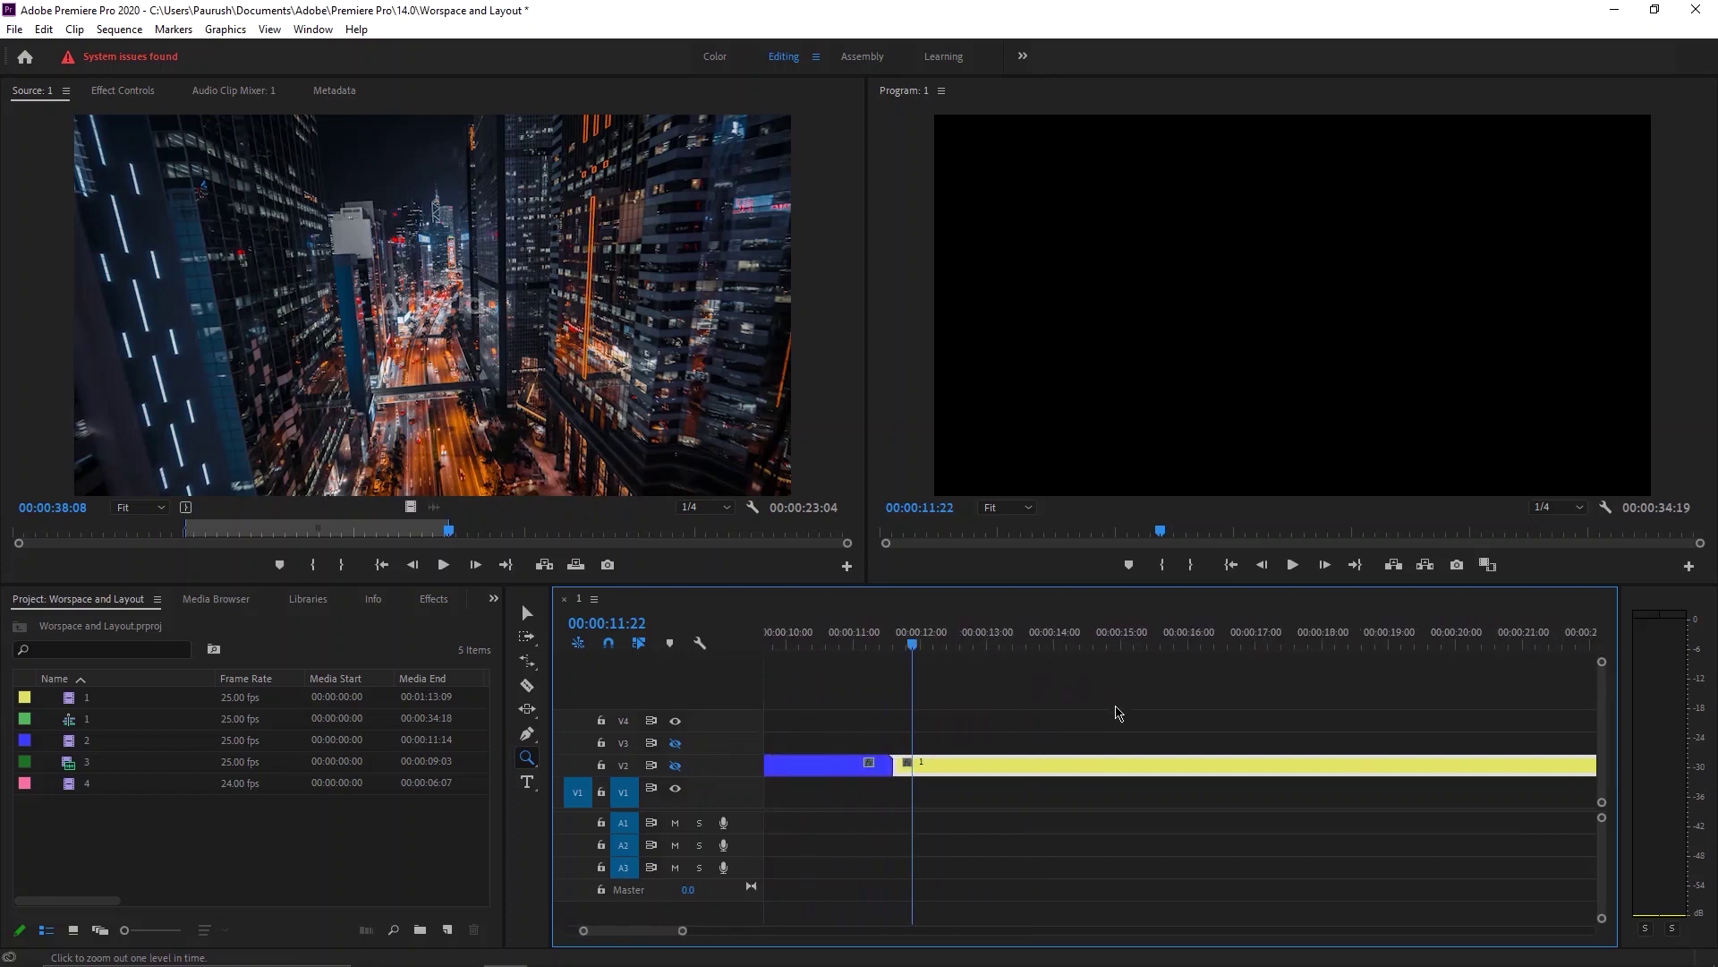
left_click(1090, 670, "alt")
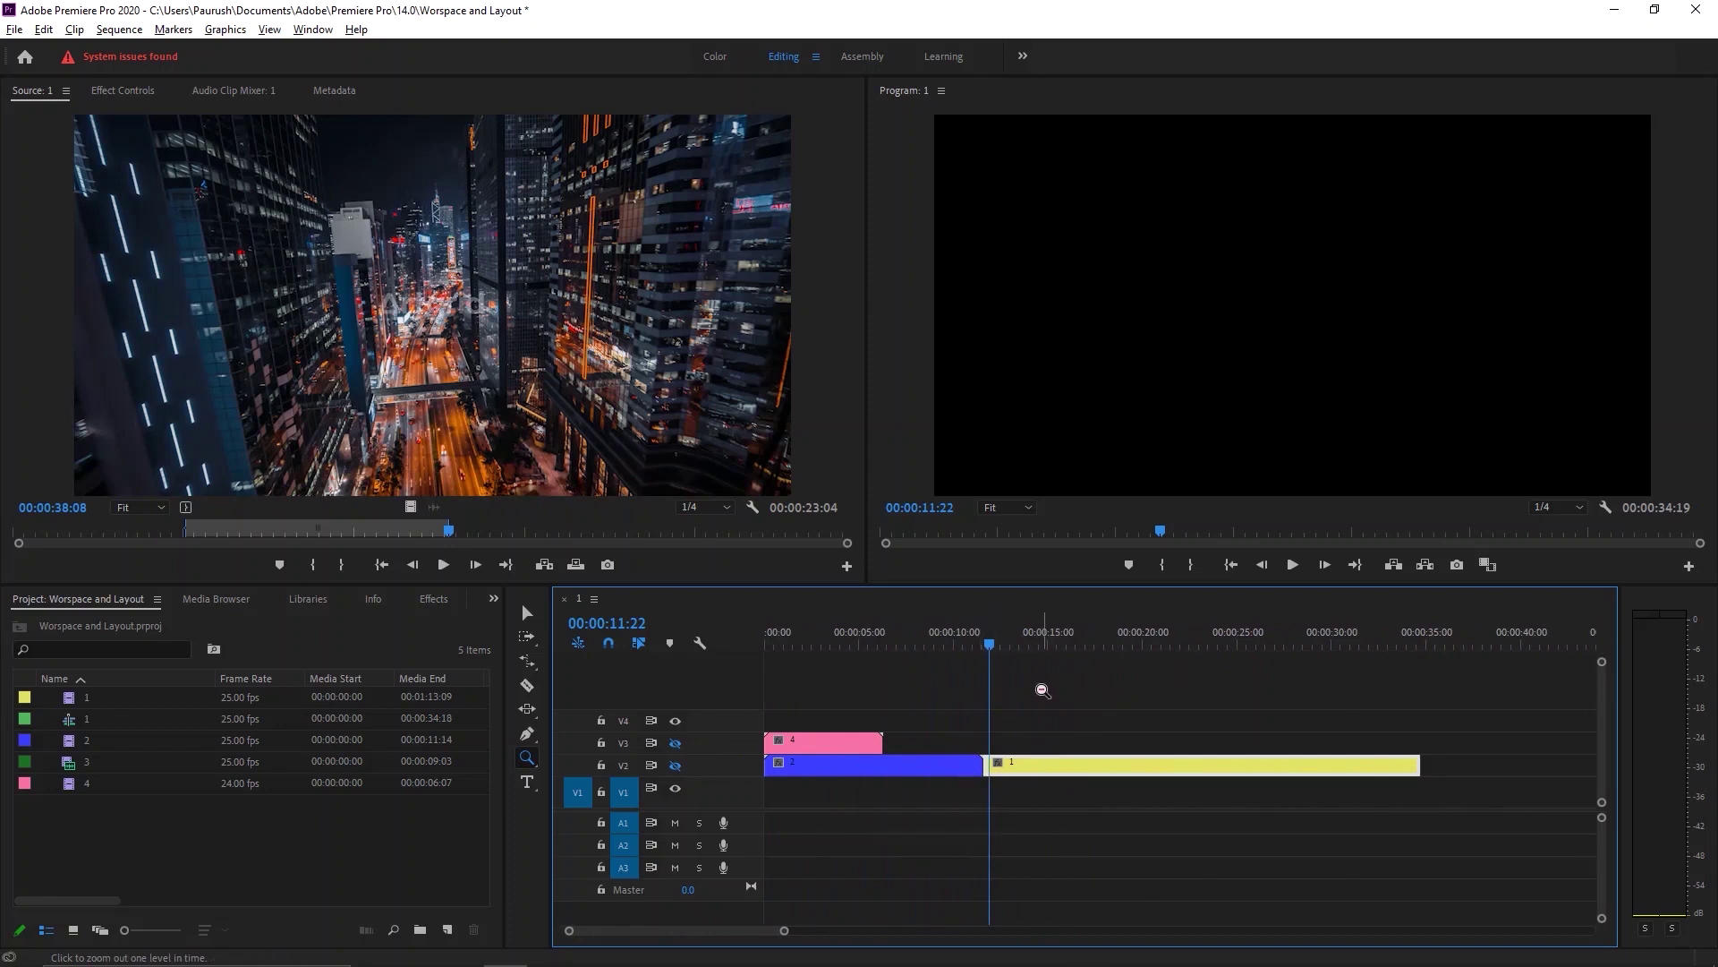
left_click(986, 764)
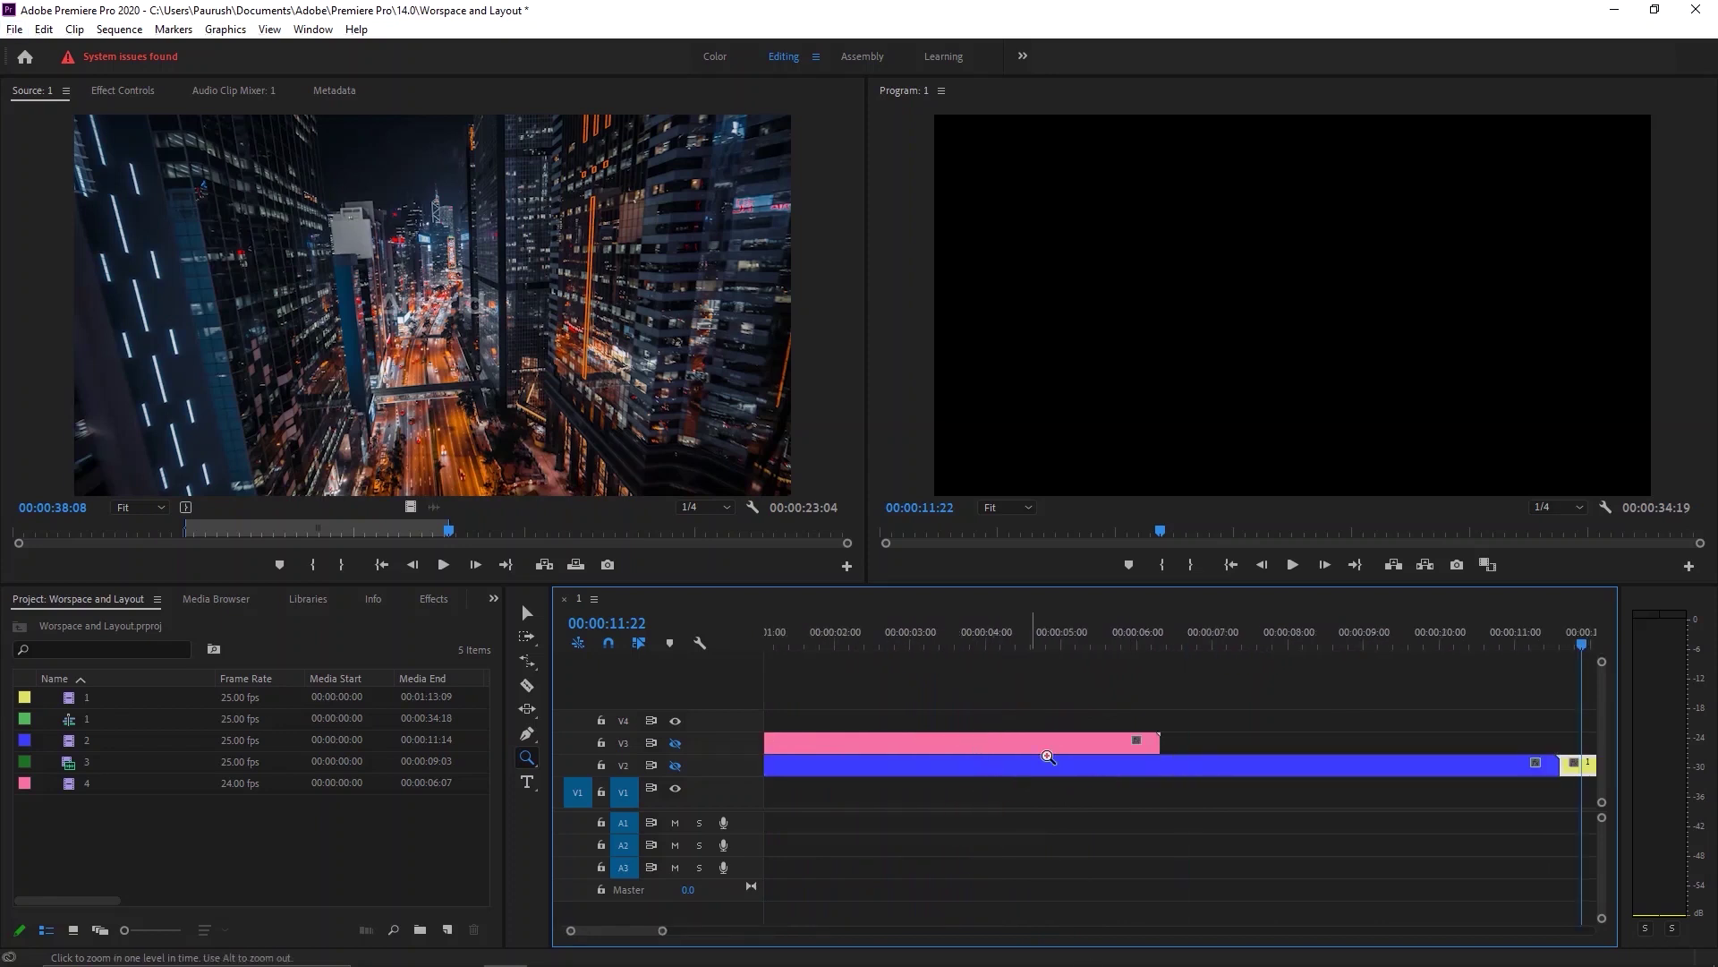
left_click(1172, 744)
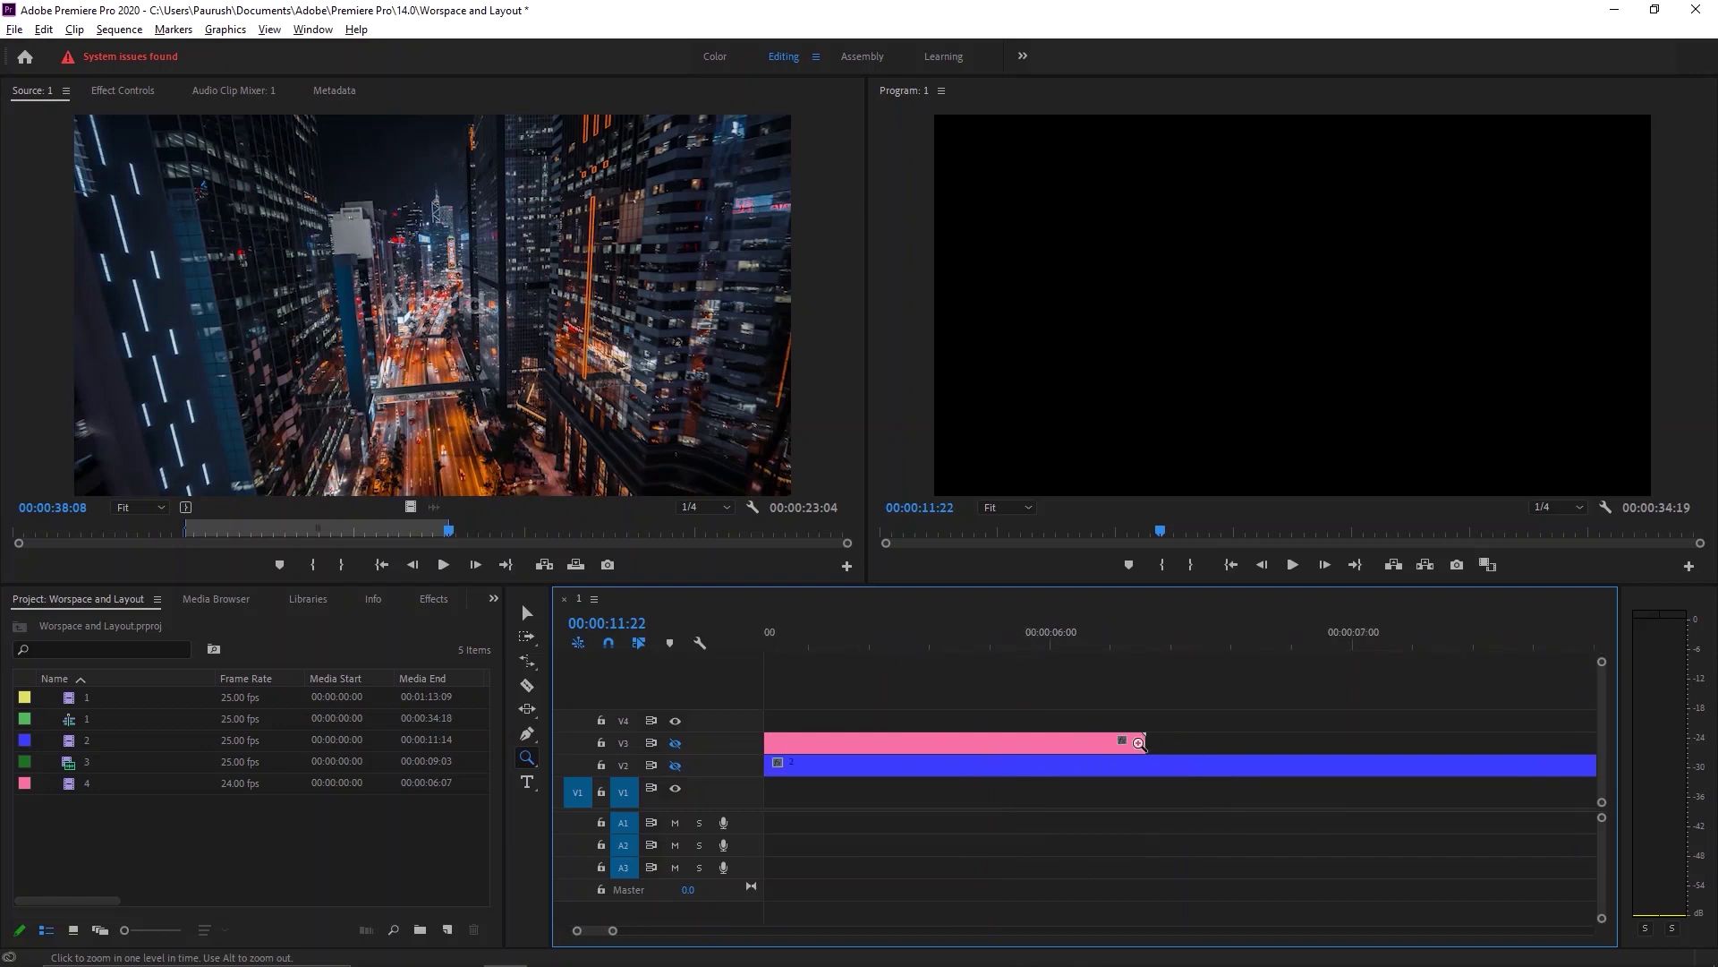
left_click(1150, 738, "alt")
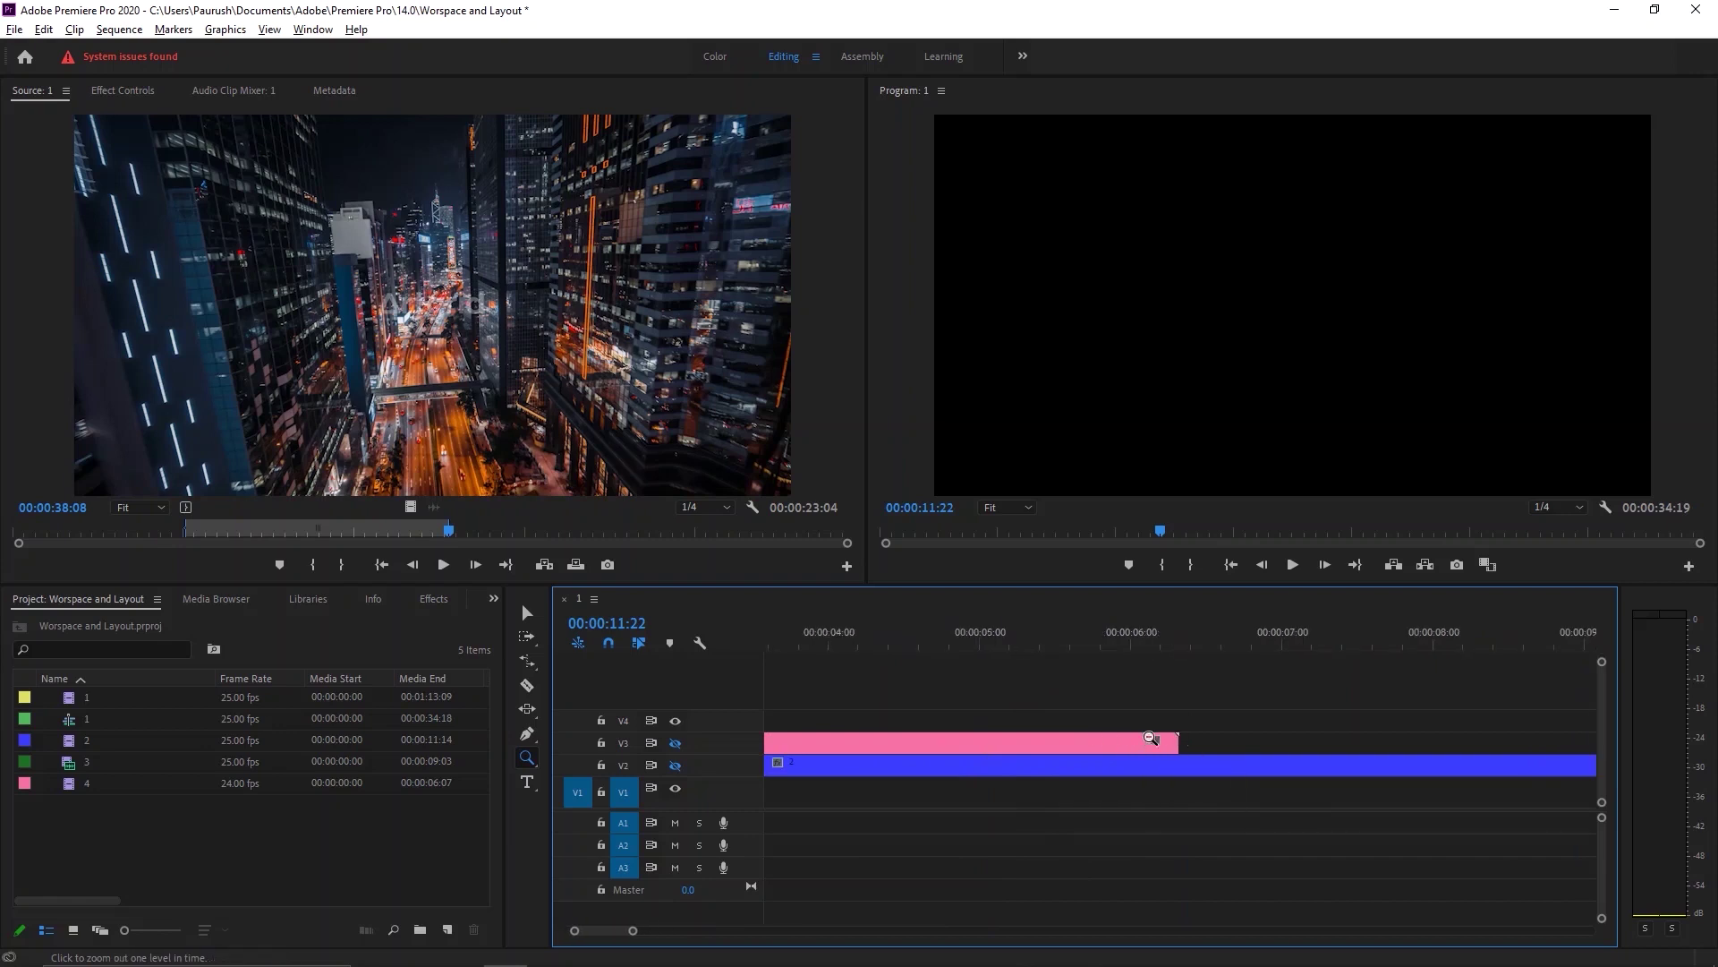
left_click(1183, 746, "alt")
left_click(1178, 754, "alt")
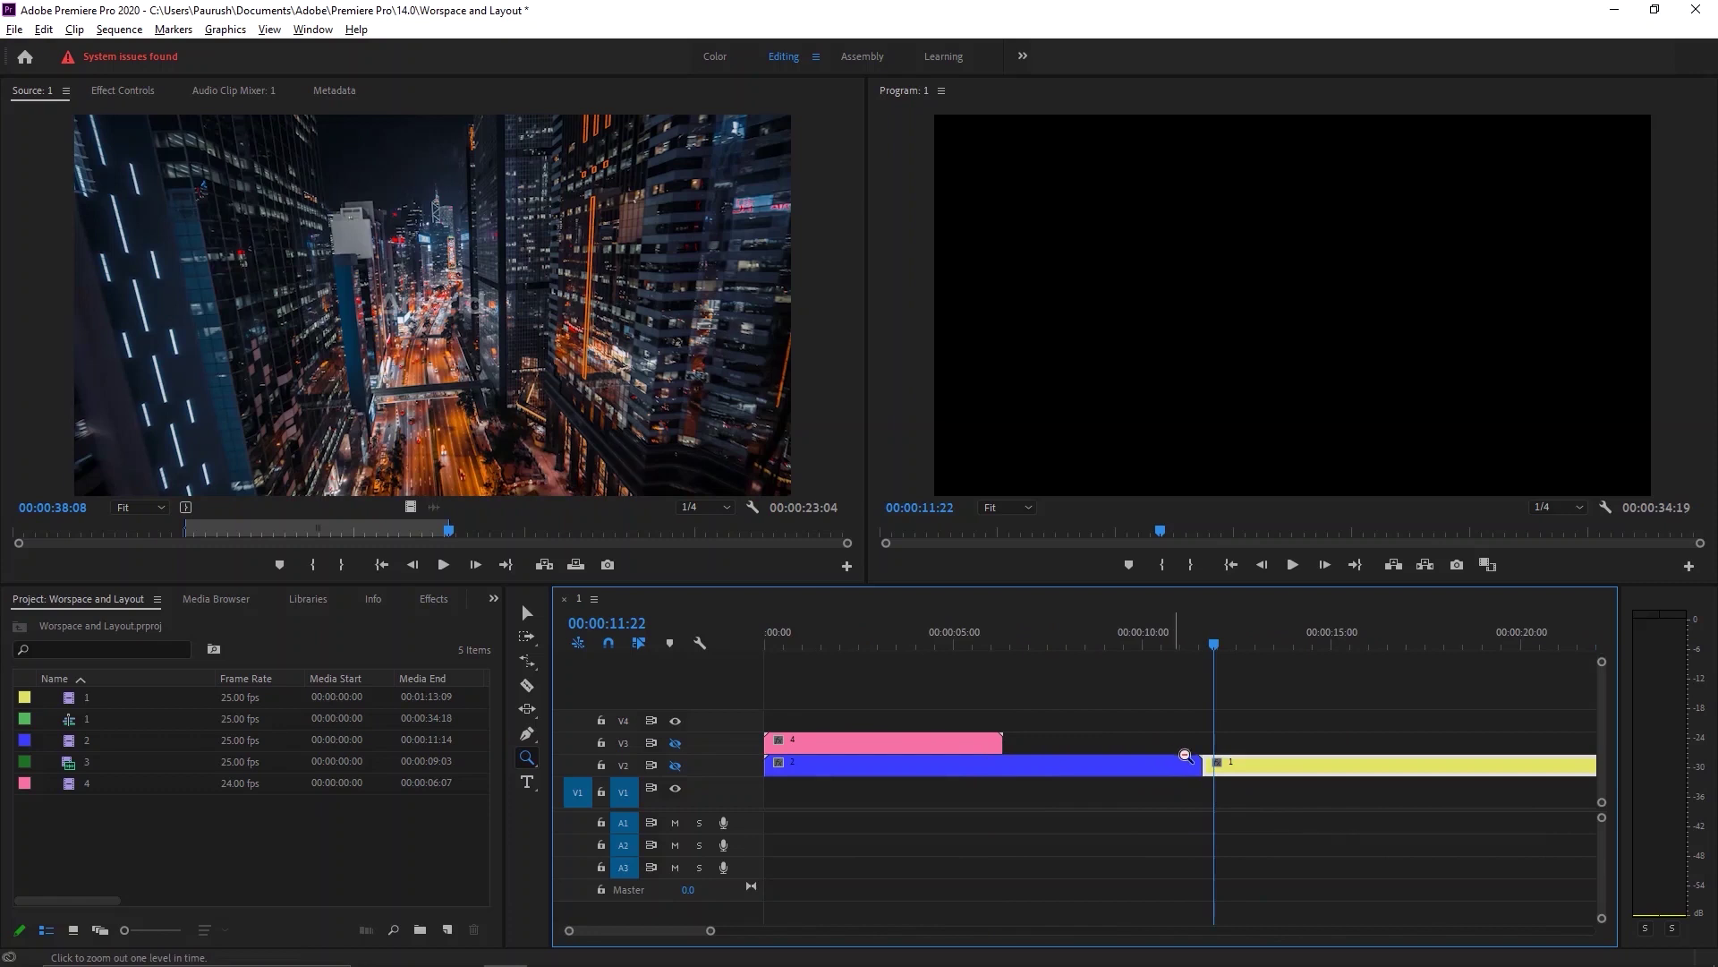
left_click(1188, 757)
left_click(1193, 764, "alt")
left_click(1092, 765, "alt")
left_click(1084, 763, "alt")
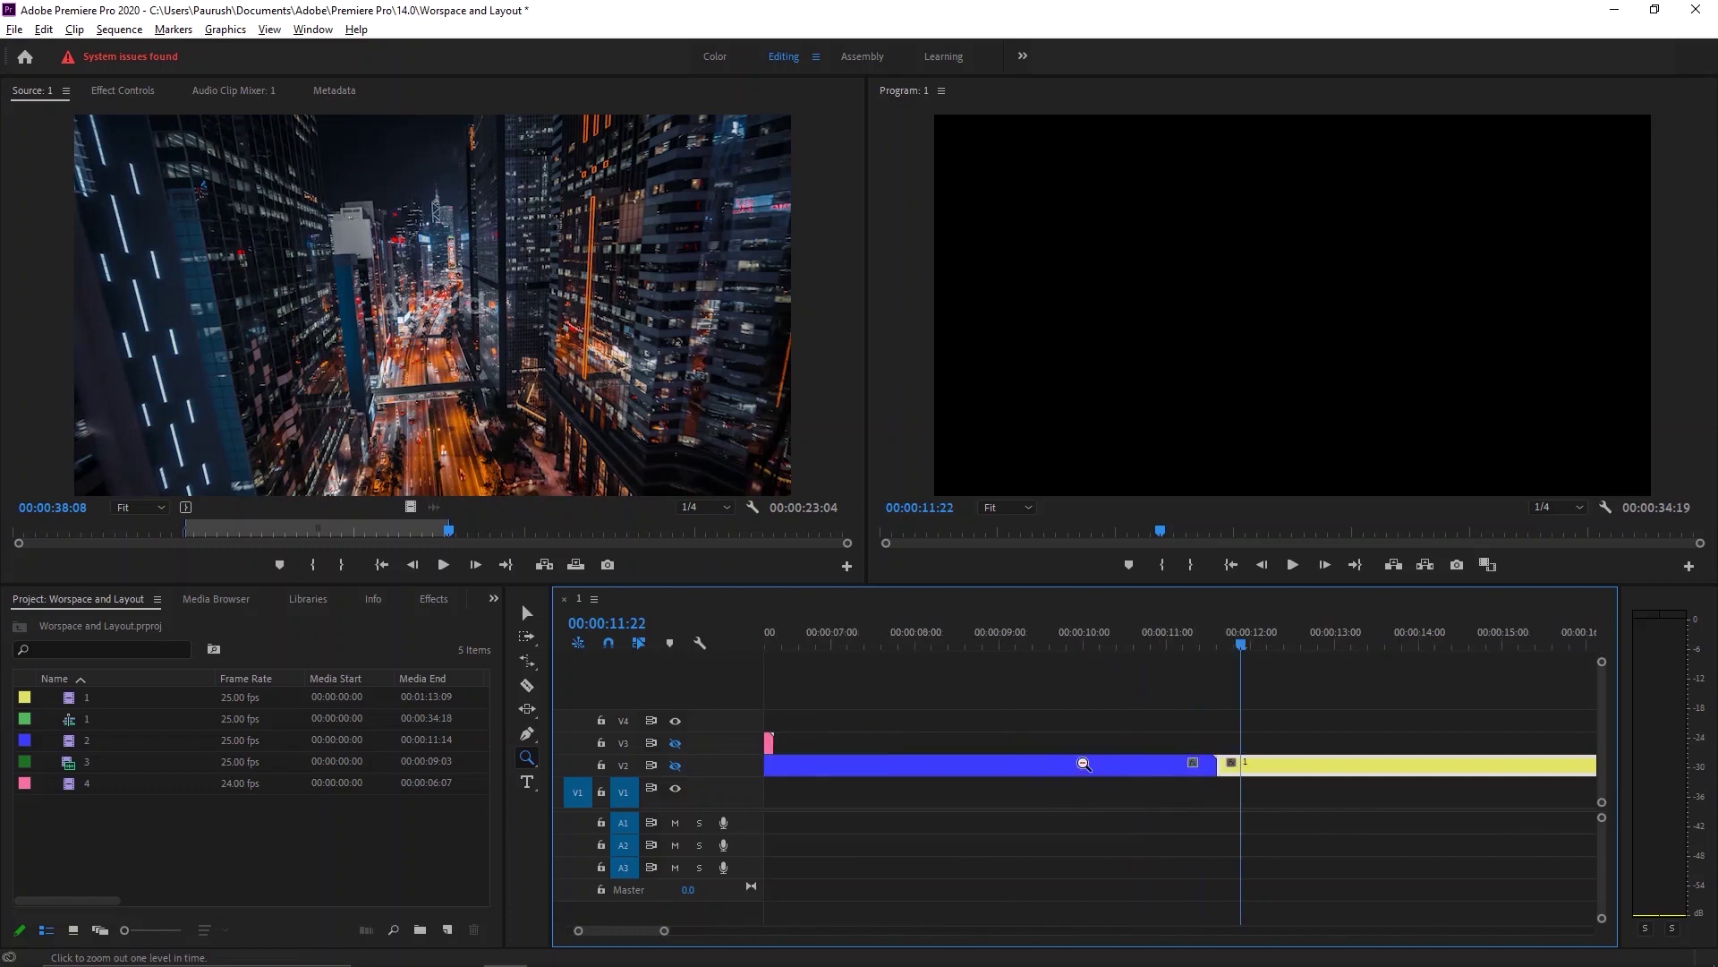
left_click(1175, 771, "alt")
left_click(1176, 777, "alt")
left_click(1177, 779, "alt")
left_click(1177, 780, "alt")
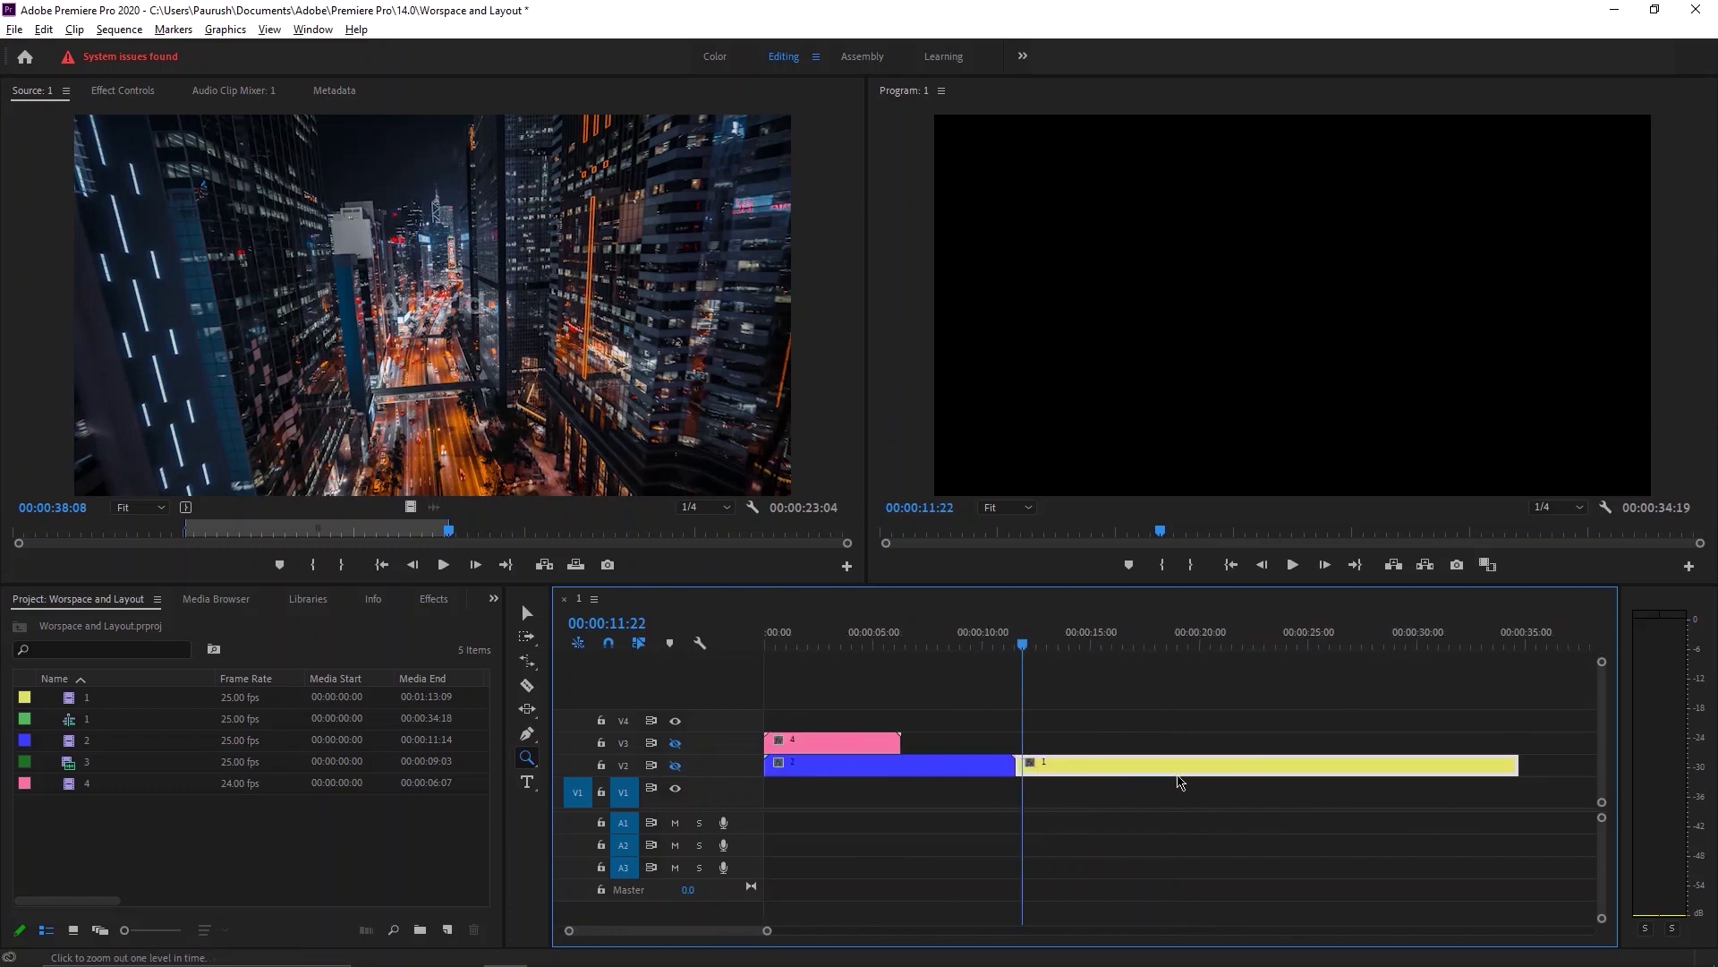
left_click(1179, 781, "alt")
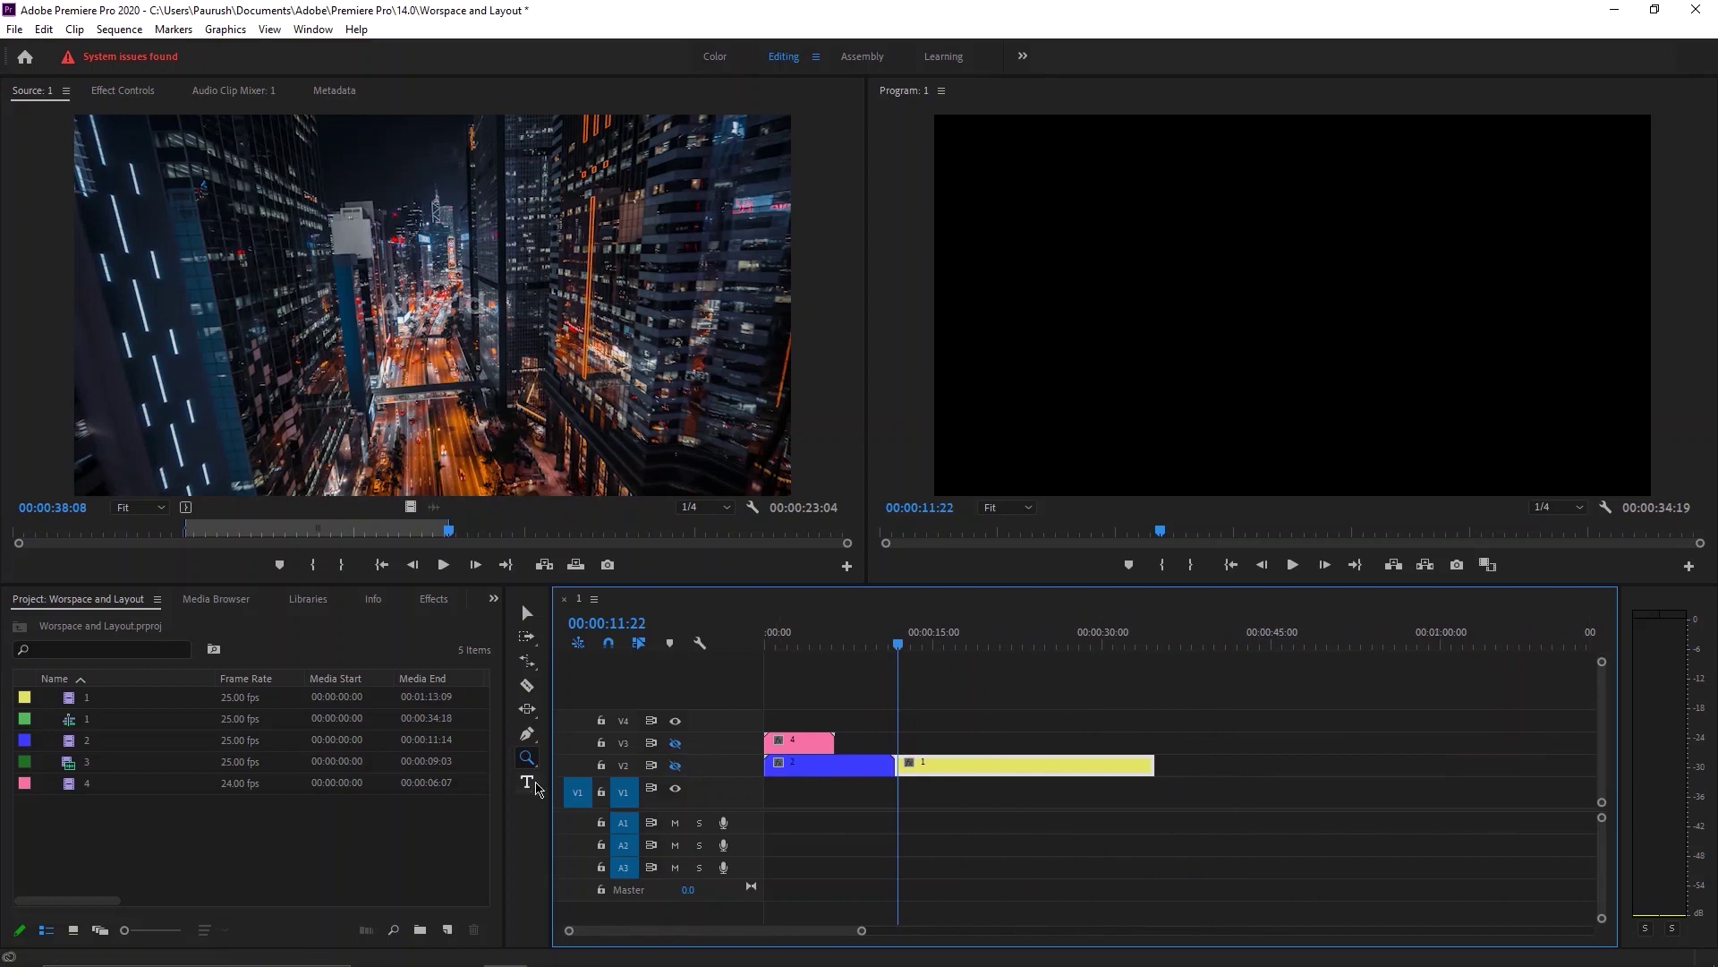
Create a horizontal 'Paurush' text graphic in the Program monitor and turn V2 and V3 visibility back on.
left_click(528, 783)
left_click(564, 780)
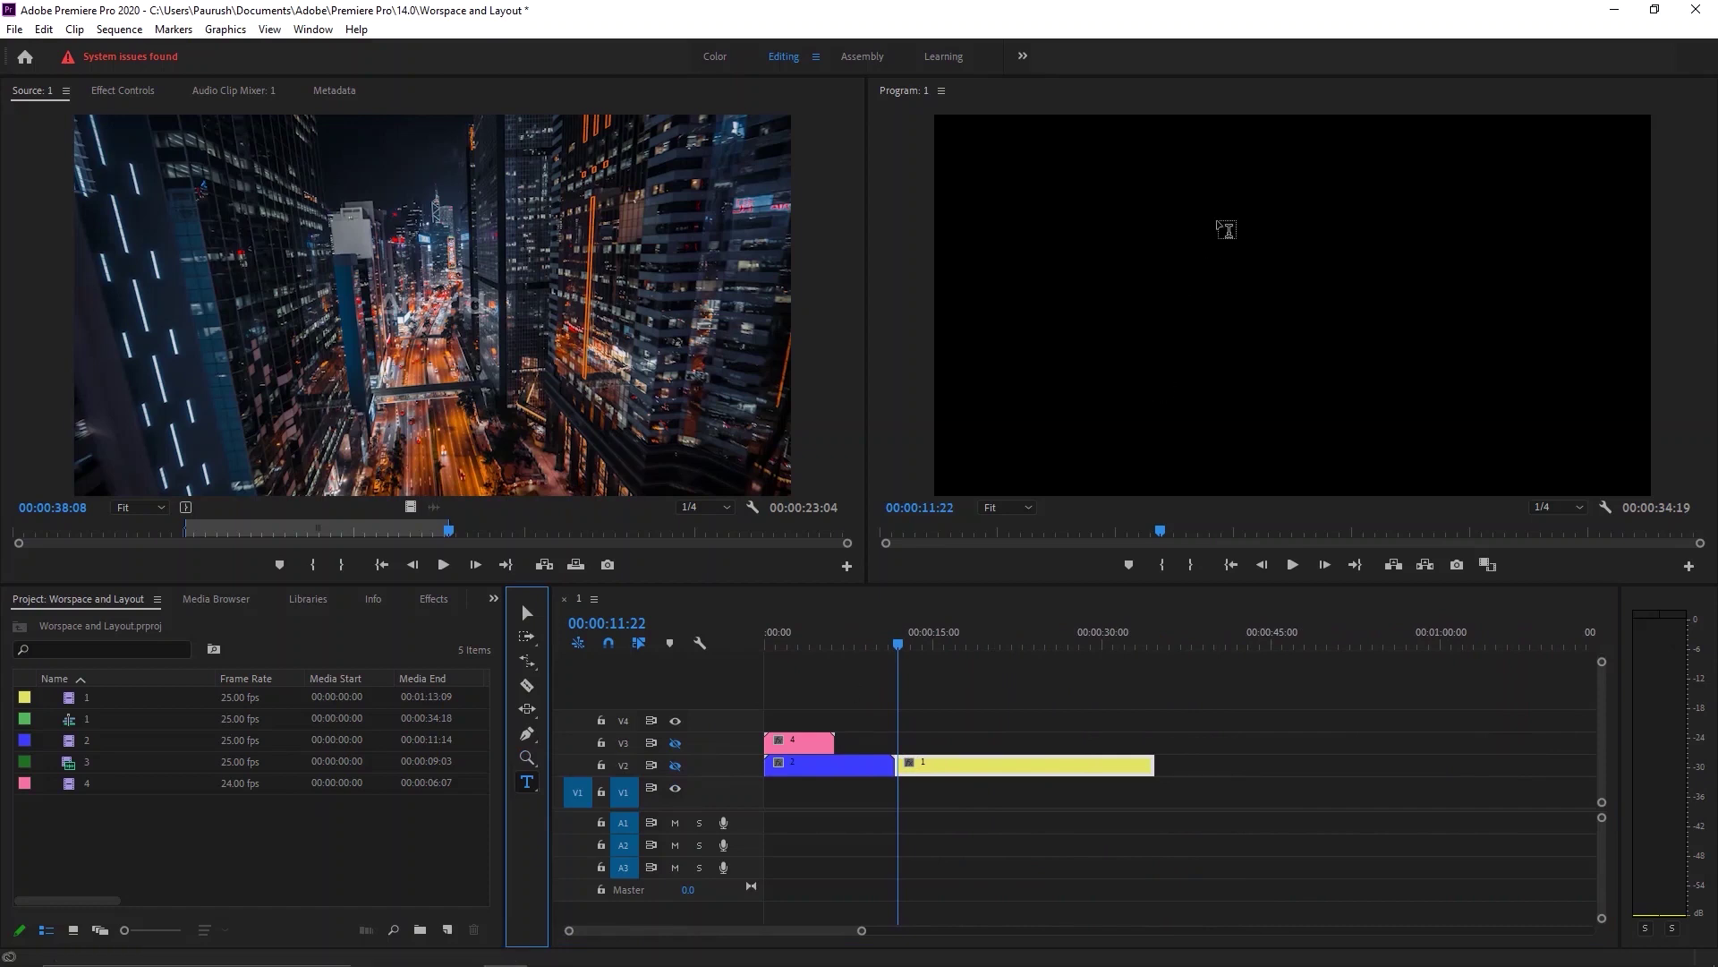
left_click(1229, 231)
left_click(1136, 293)
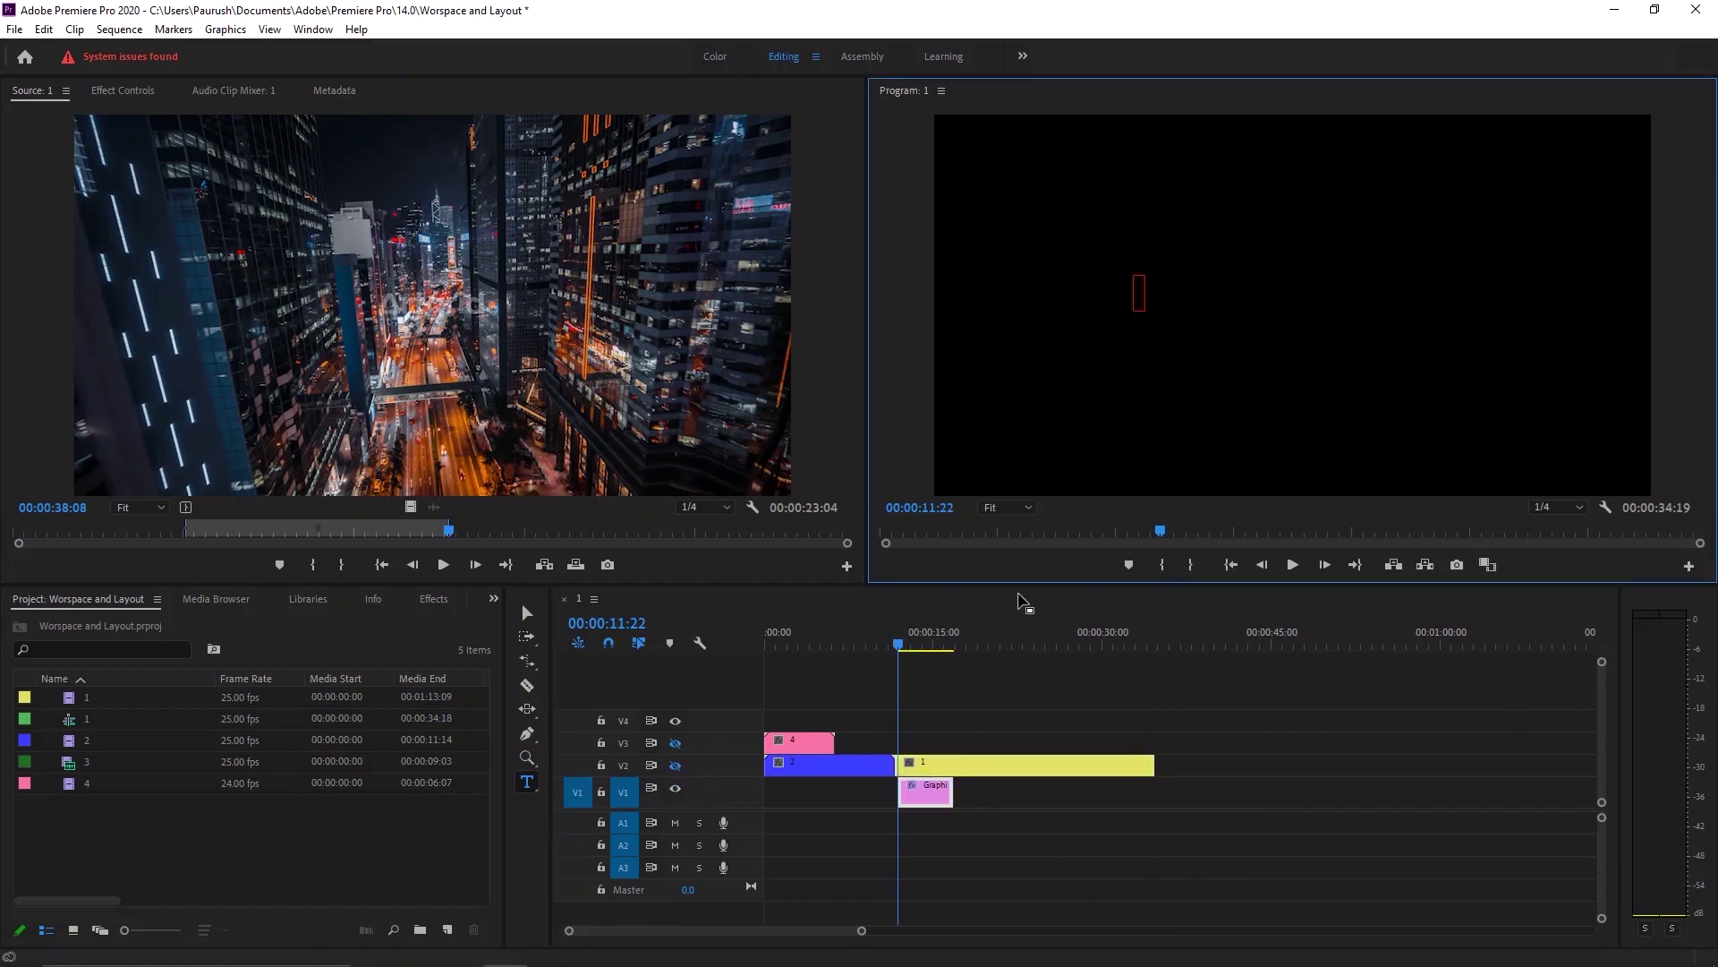
type("Paurush")
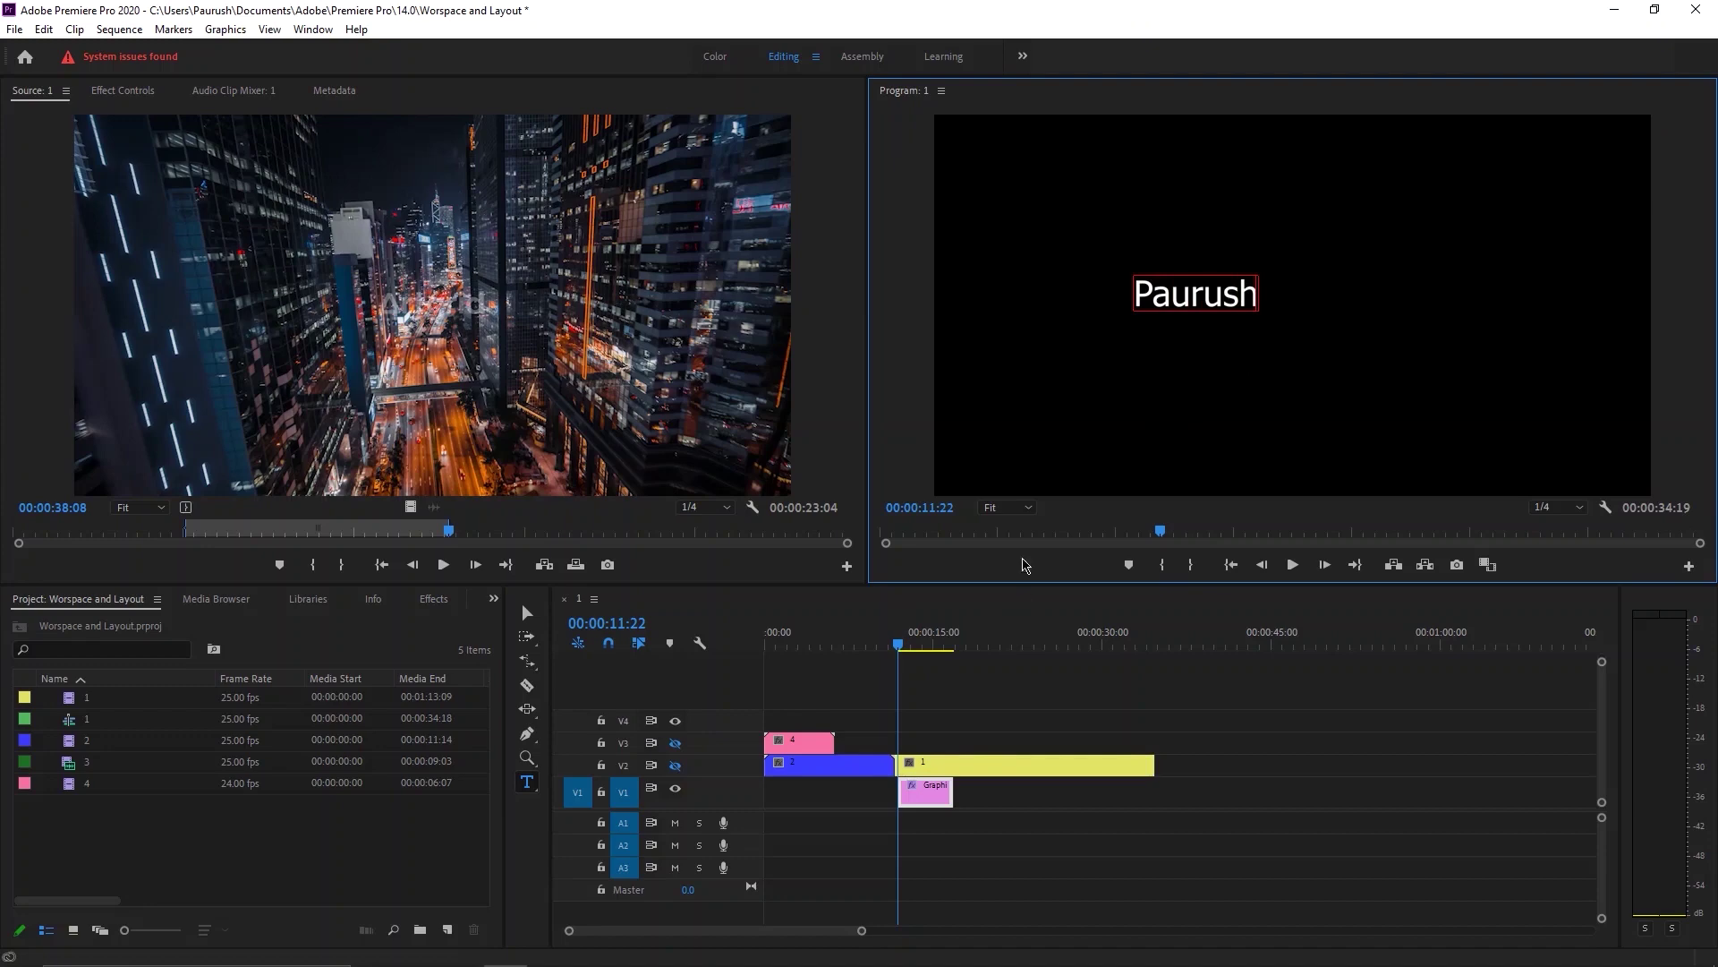
left_click(926, 778)
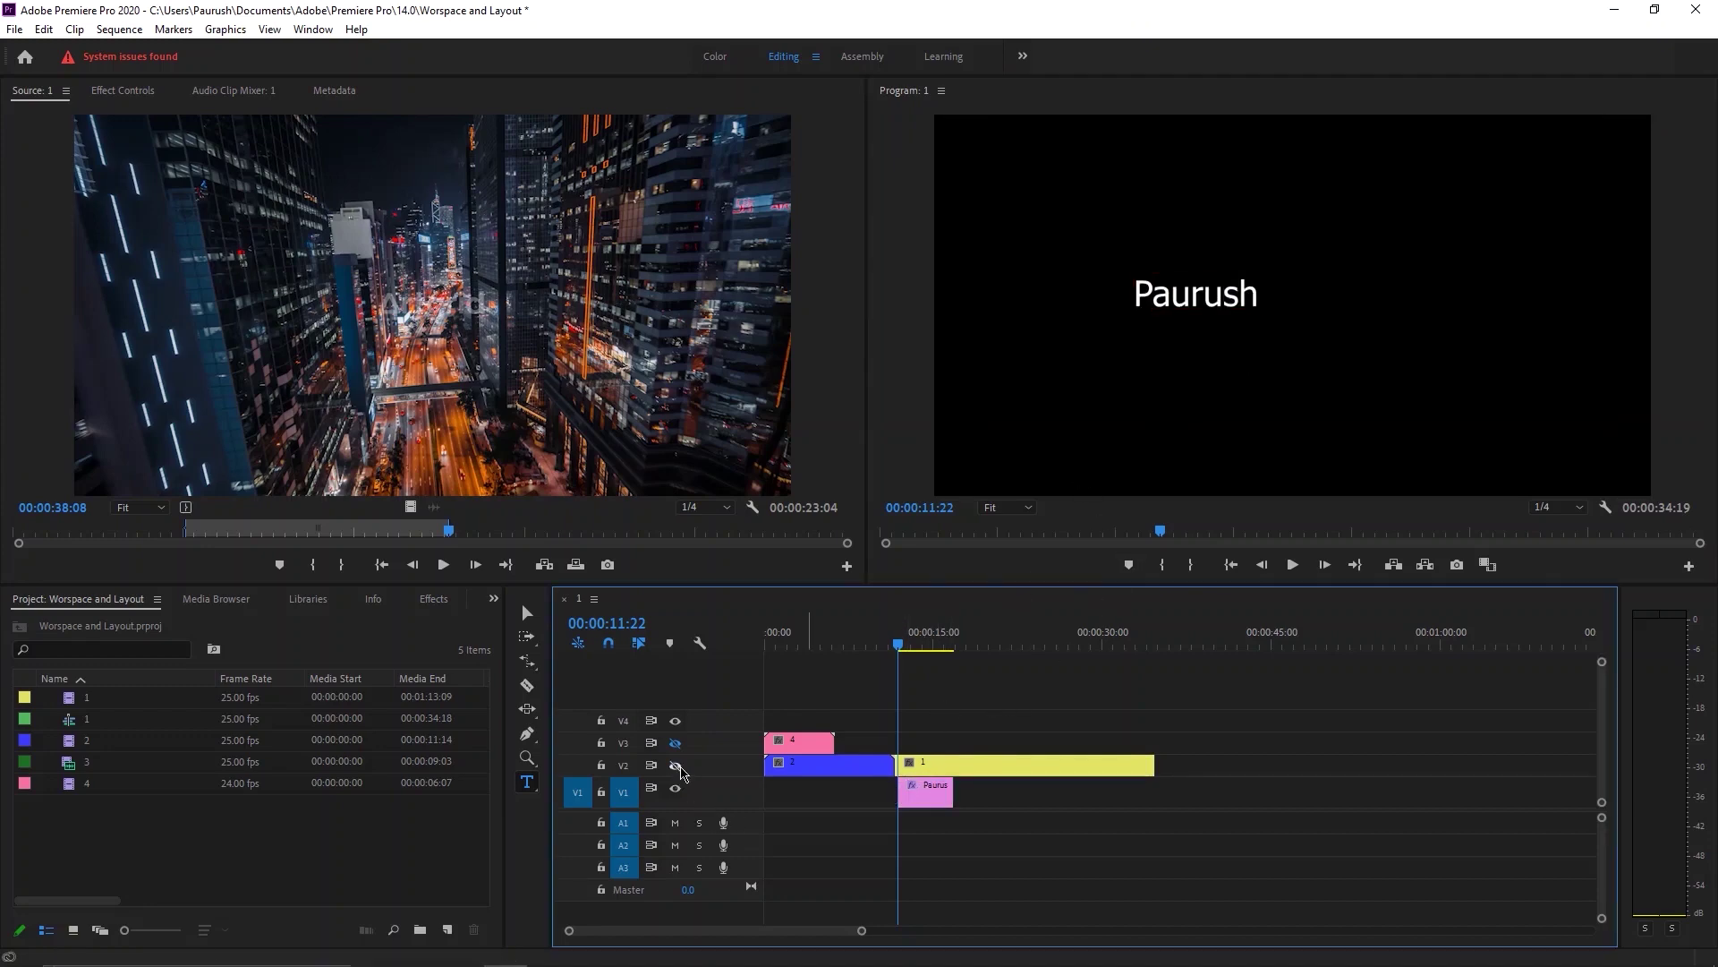
left_click(675, 743)
left_click(675, 766)
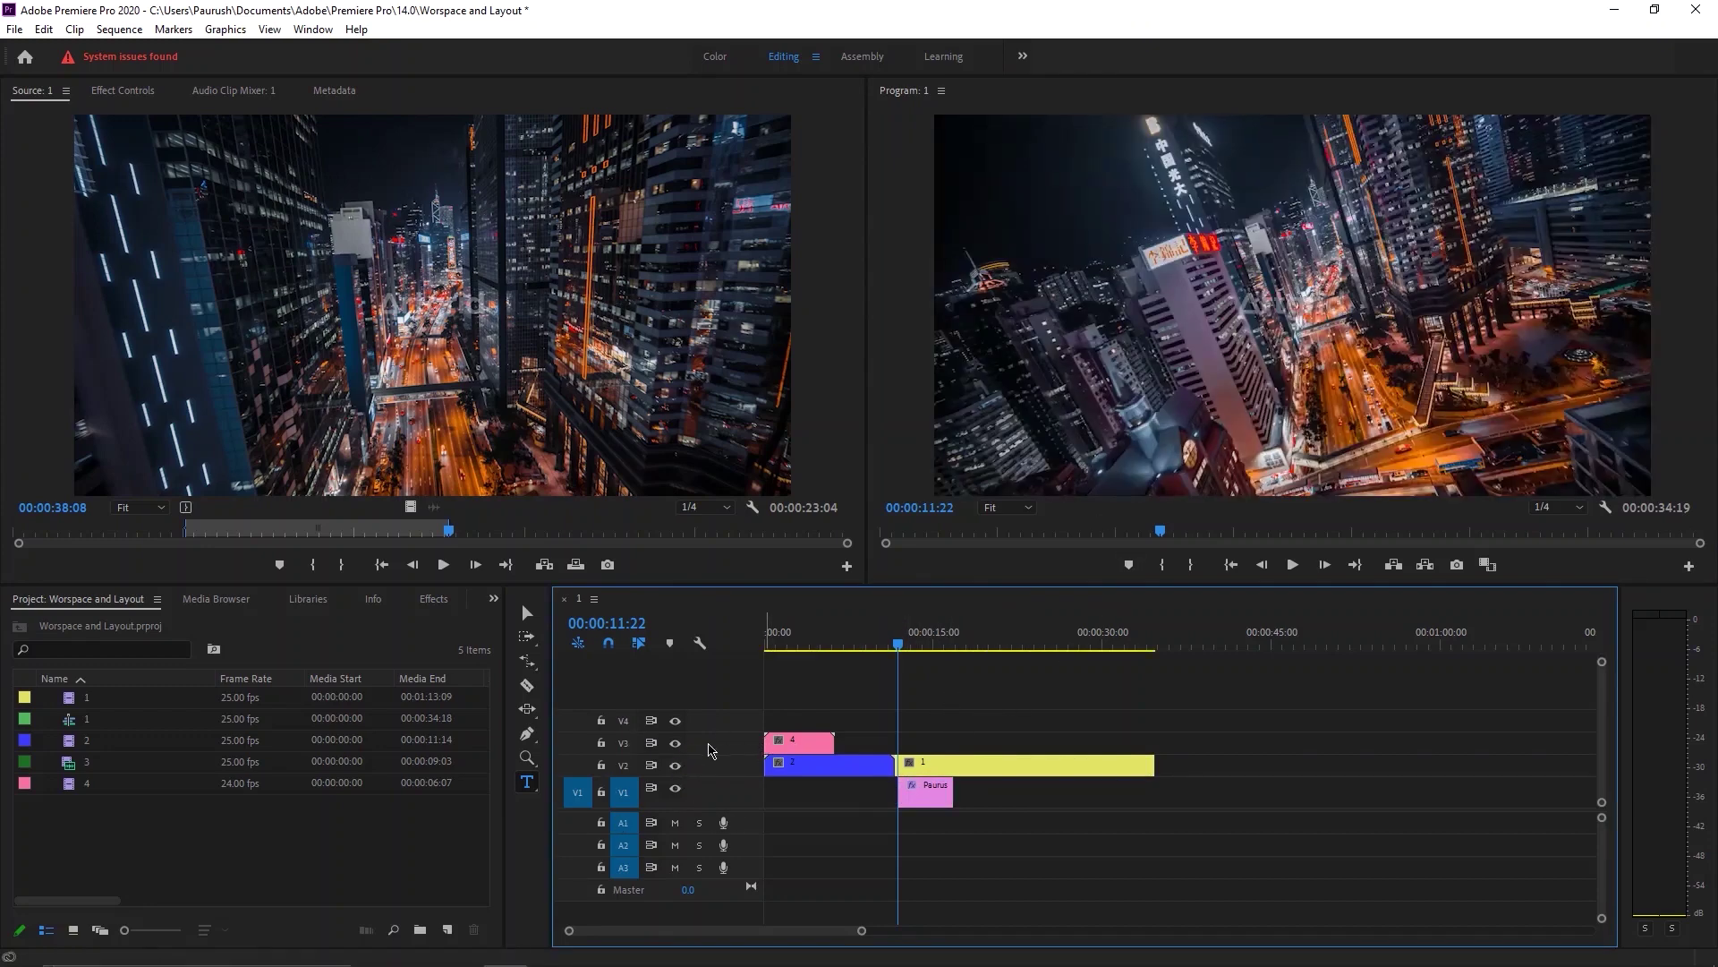
Move the Paurush graphic from V1 up onto V3 over the city clip.
left_click_drag(922, 797, 924, 743)
left_click(1218, 295)
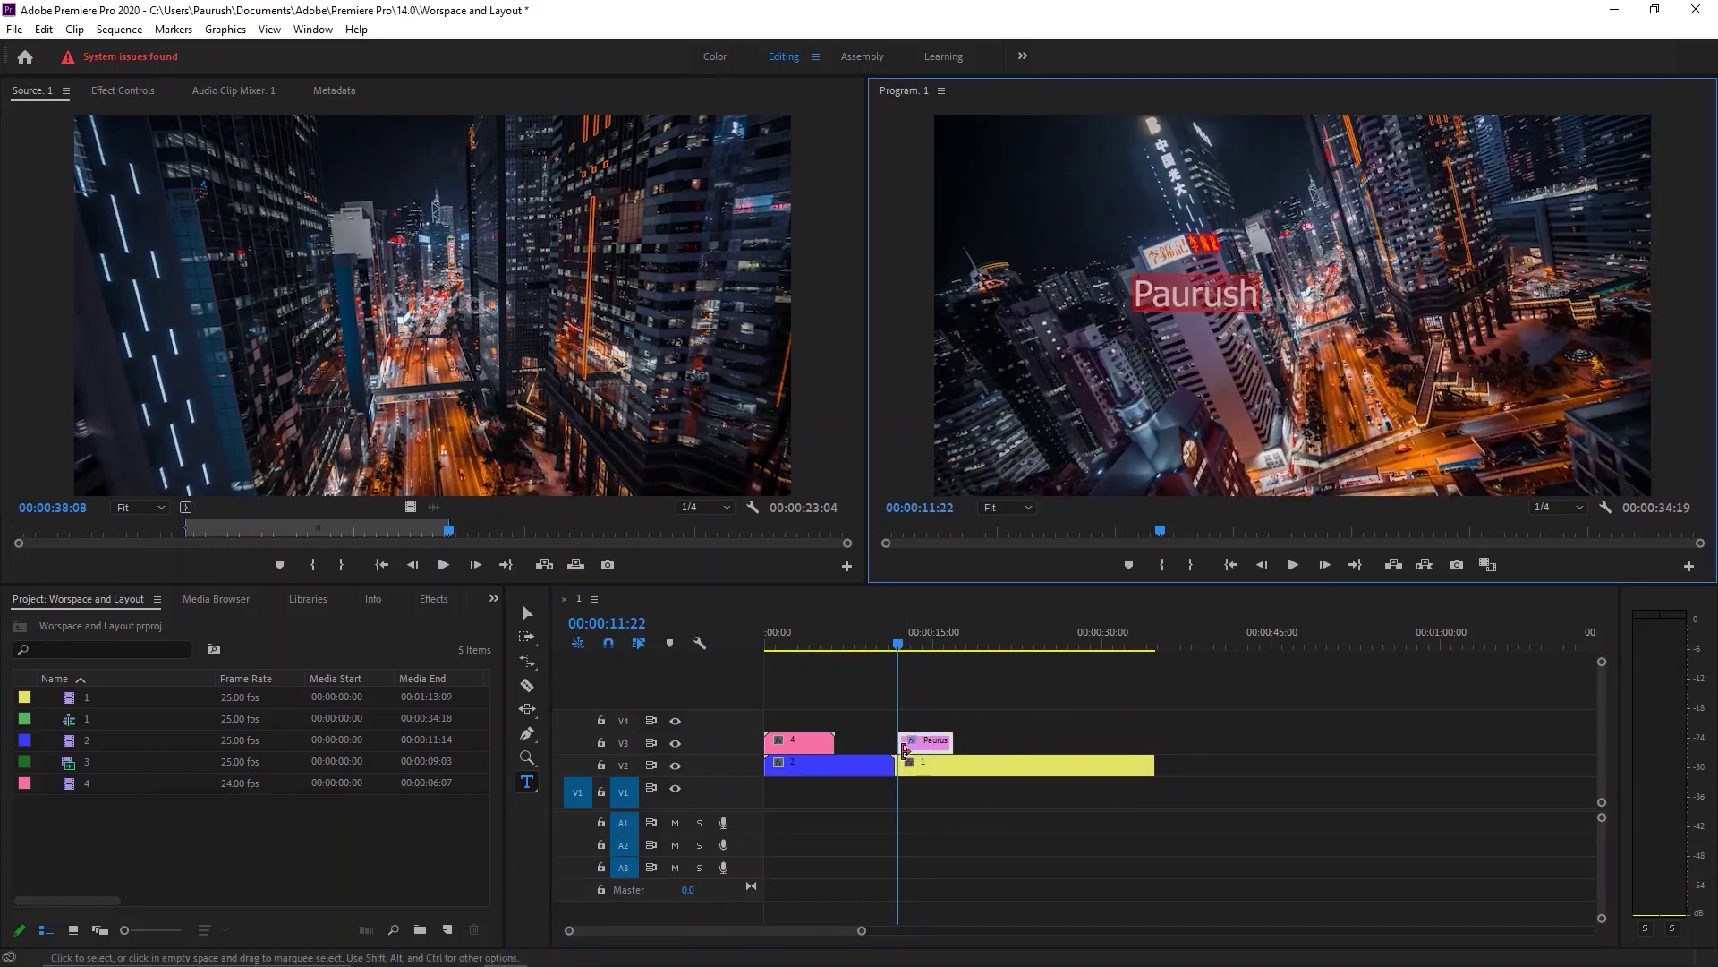
left_click(960, 719)
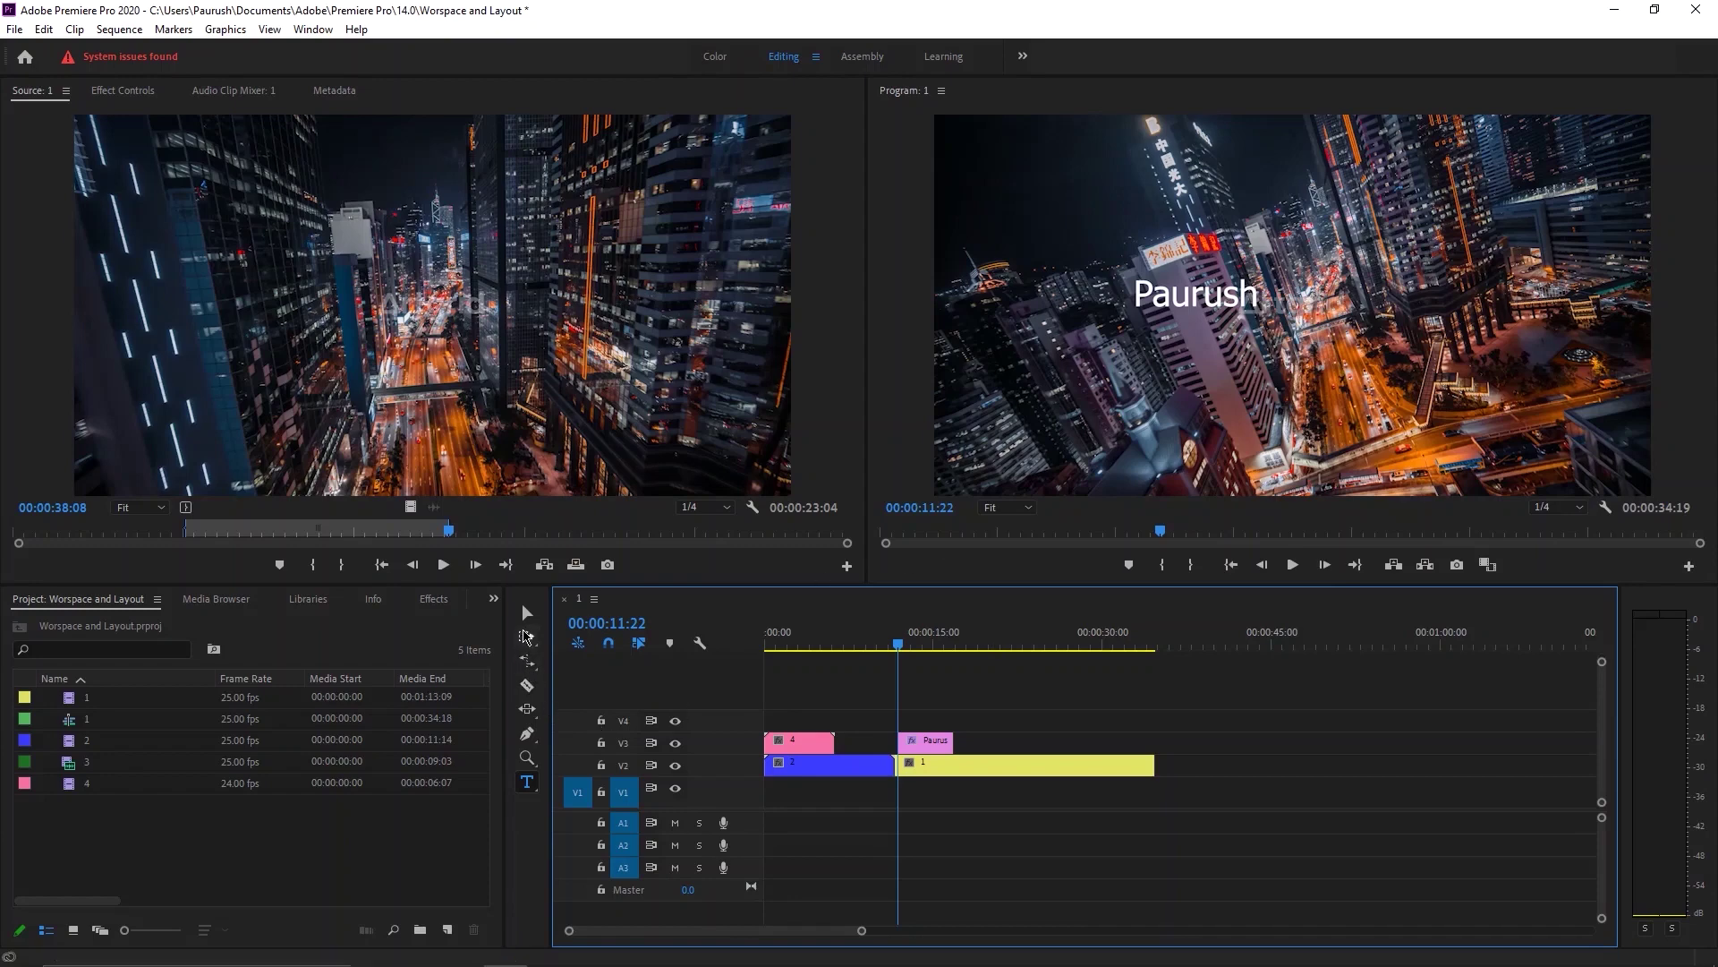
Trim the head of the yellow city clip on V2 with the Selection tool, shortening the sequence to 00:00:32:22.
left_click(527, 612)
left_click_drag(889, 762, 974, 772)
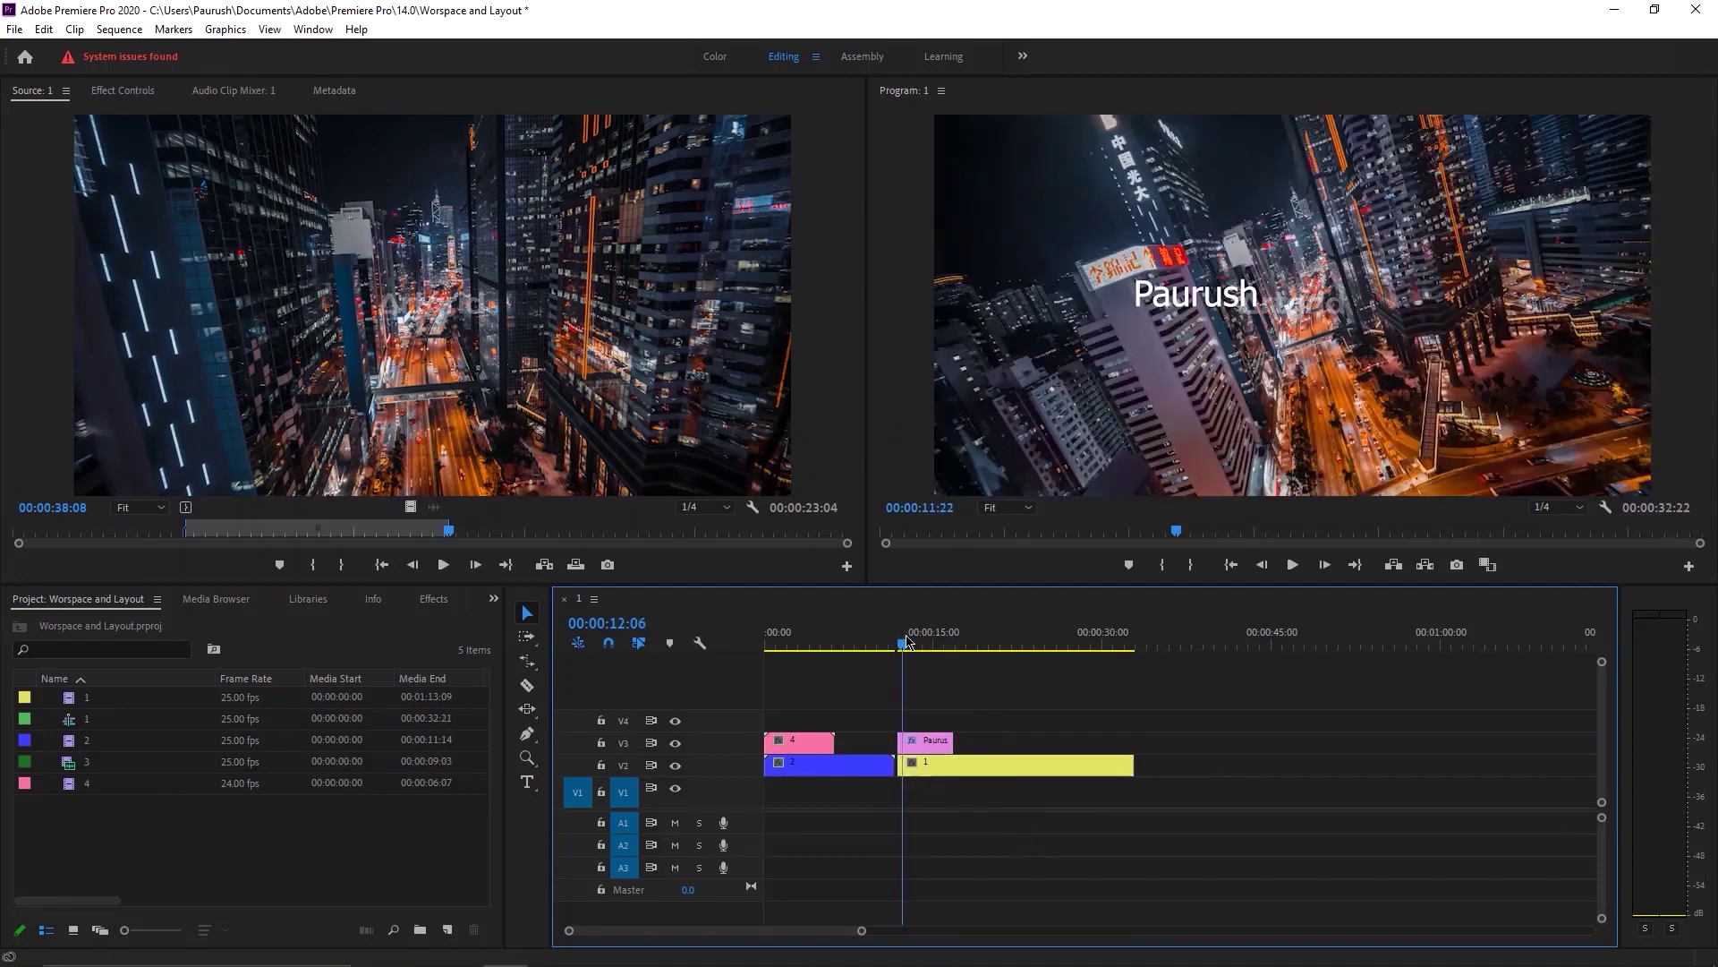
left_click(969, 640)
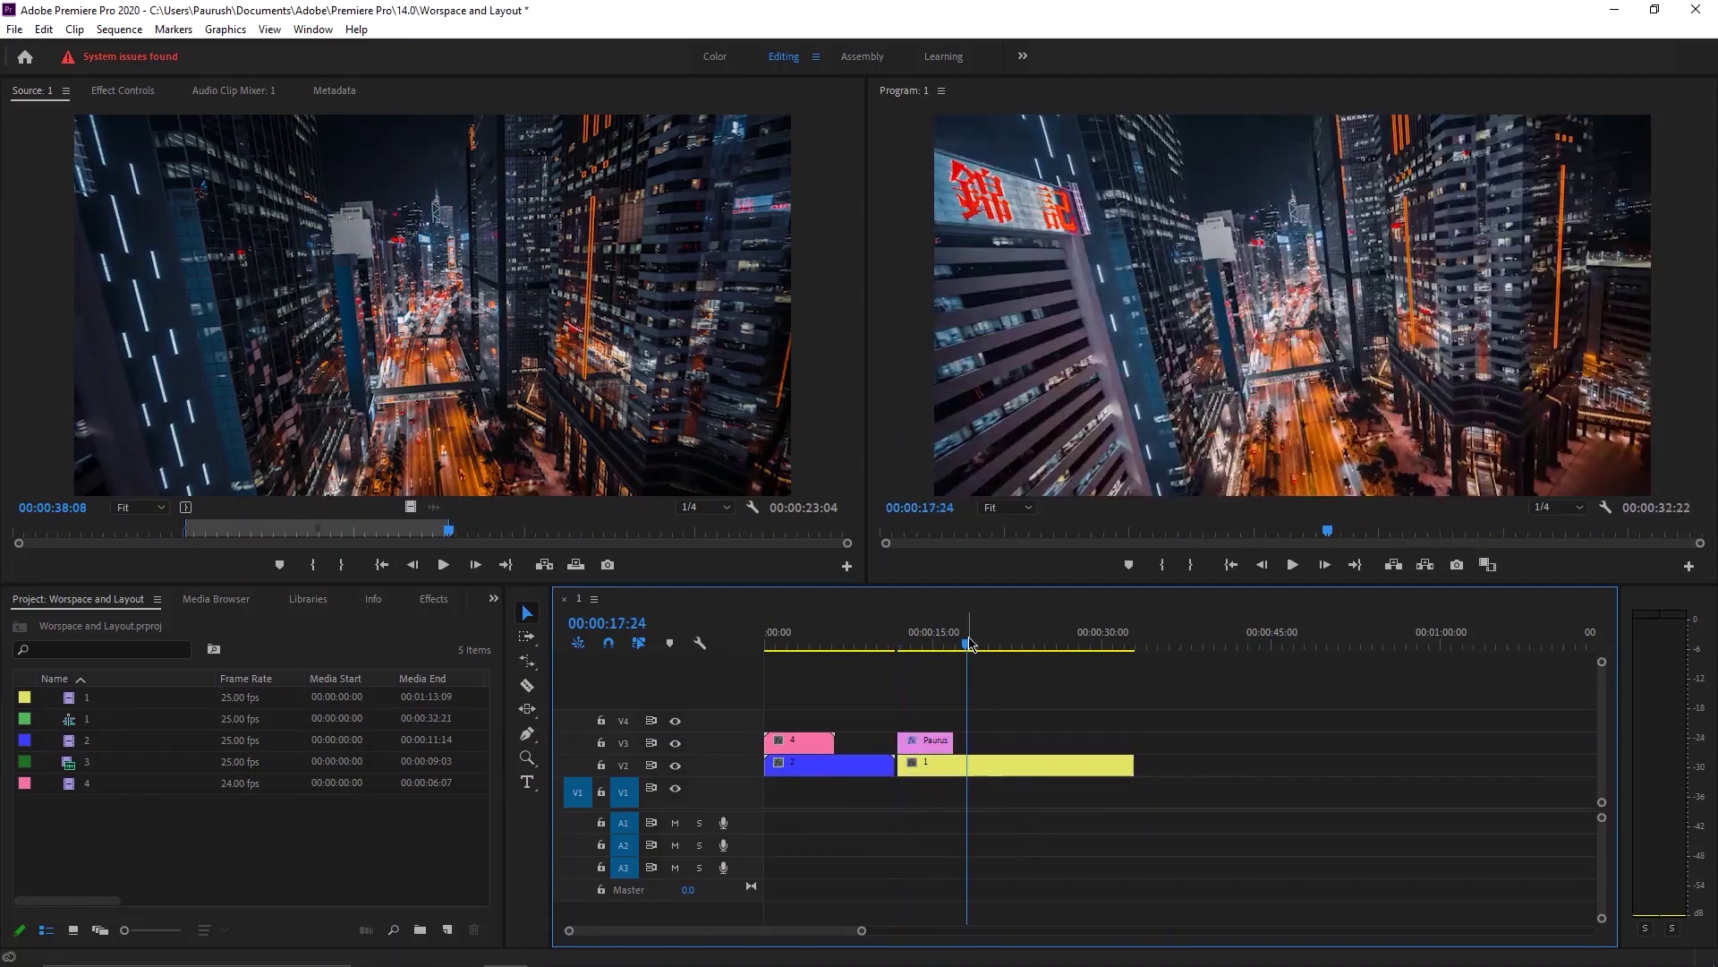